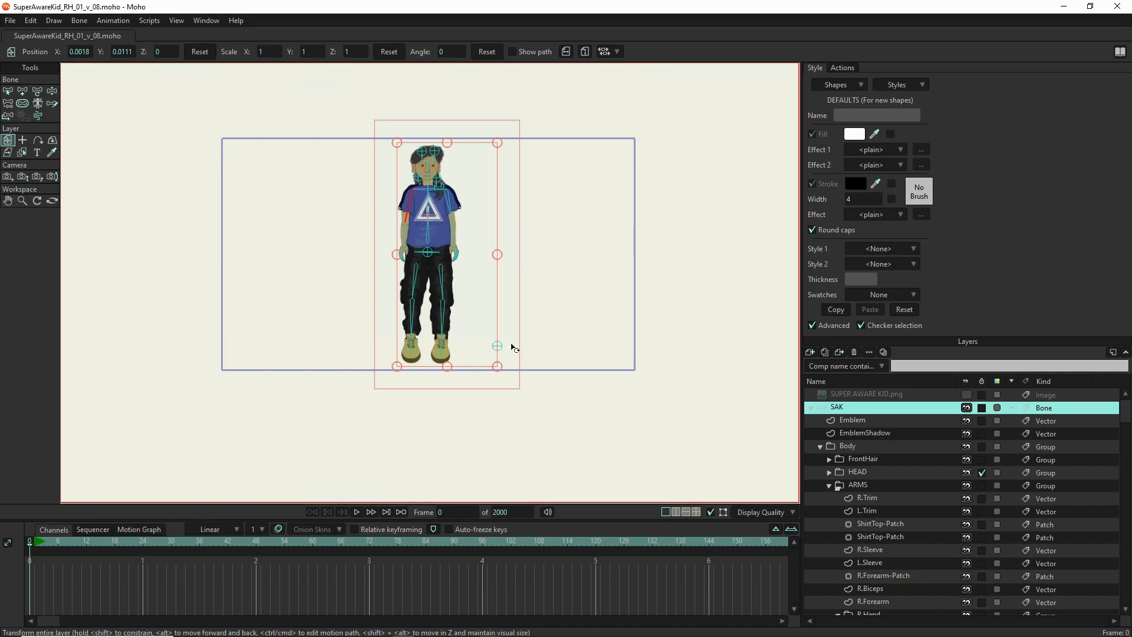
# Select the MoveCharacter bone beside the character's feet and enable the grid
pyautogui.click(498, 350)
pyautogui.press('z')
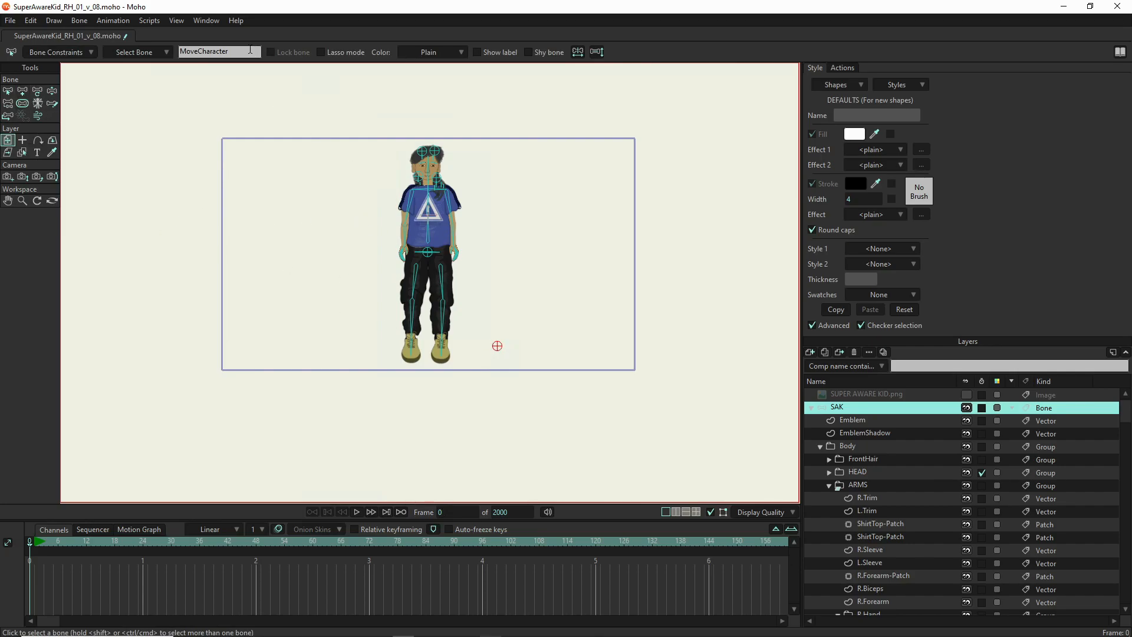
pyautogui.click(176, 21)
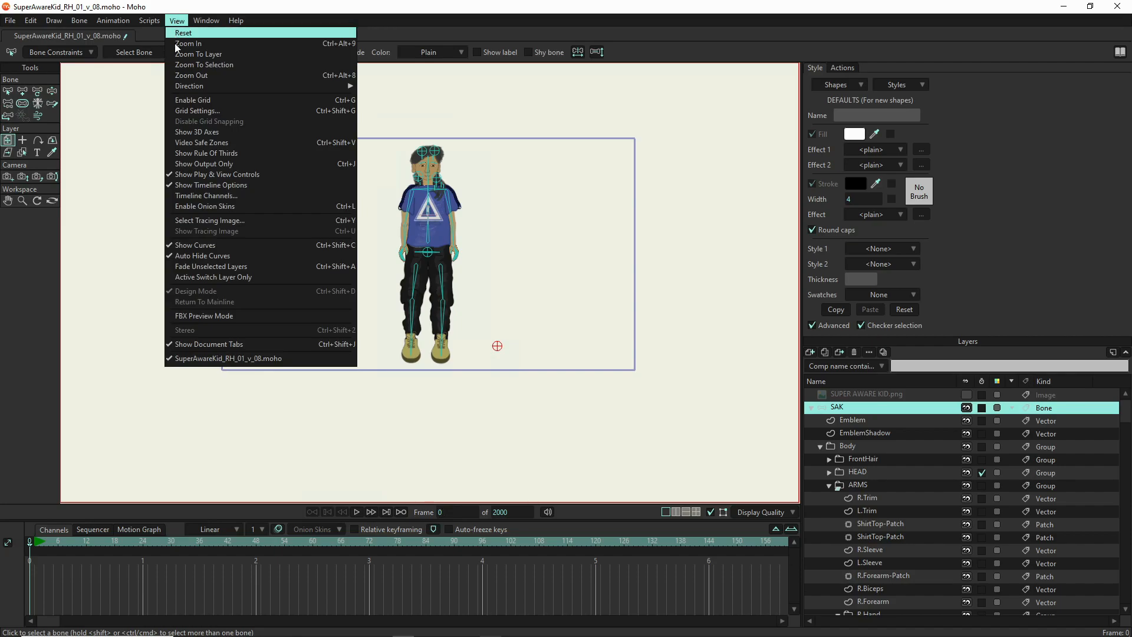
pyautogui.click(210, 100)
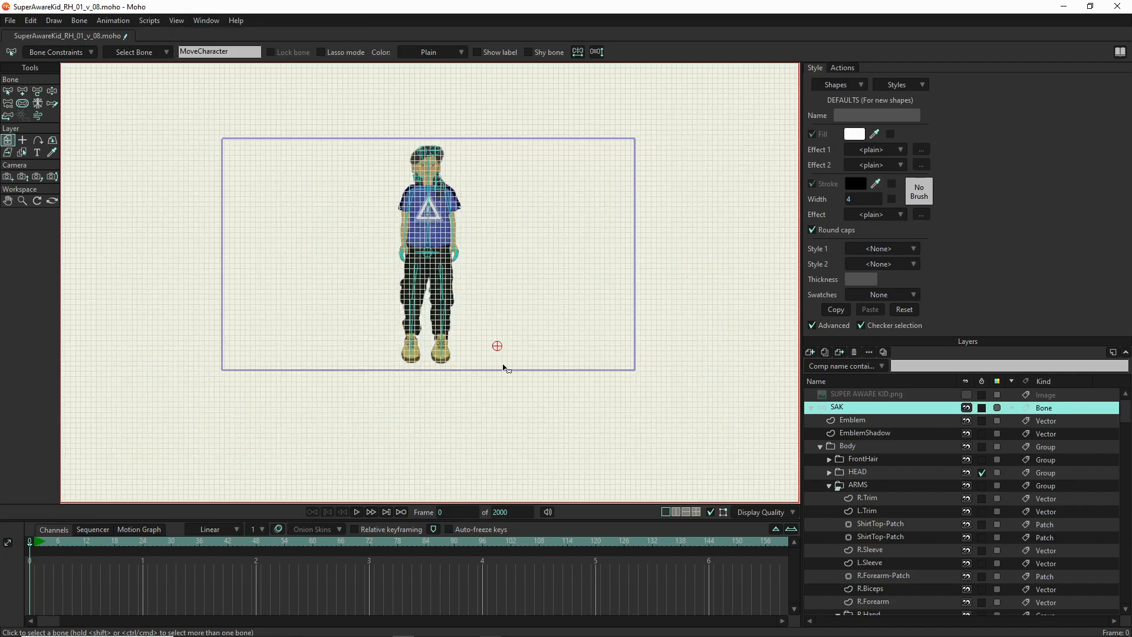
# Add two short upright foot control bones, one on each side of the MoveCharacter bone, both starting from it as parent
pyautogui.click(22, 91)
pyautogui.scroll(10, 500, 342)
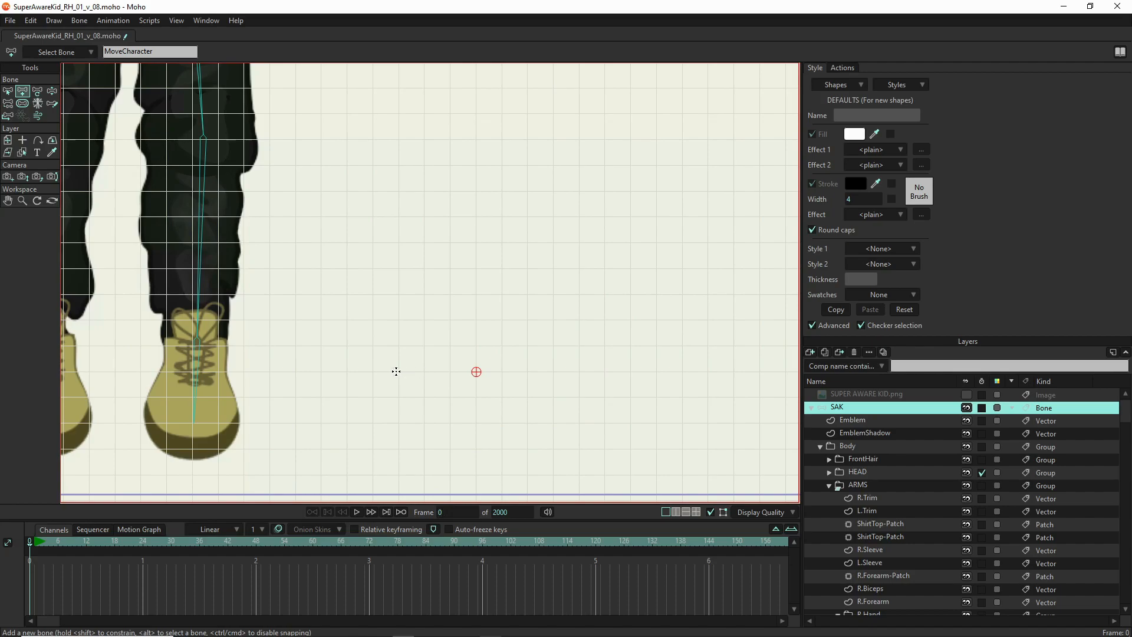
pyautogui.moveTo(398, 372); pyautogui.dragTo(399, 319)
pyautogui.press('z')
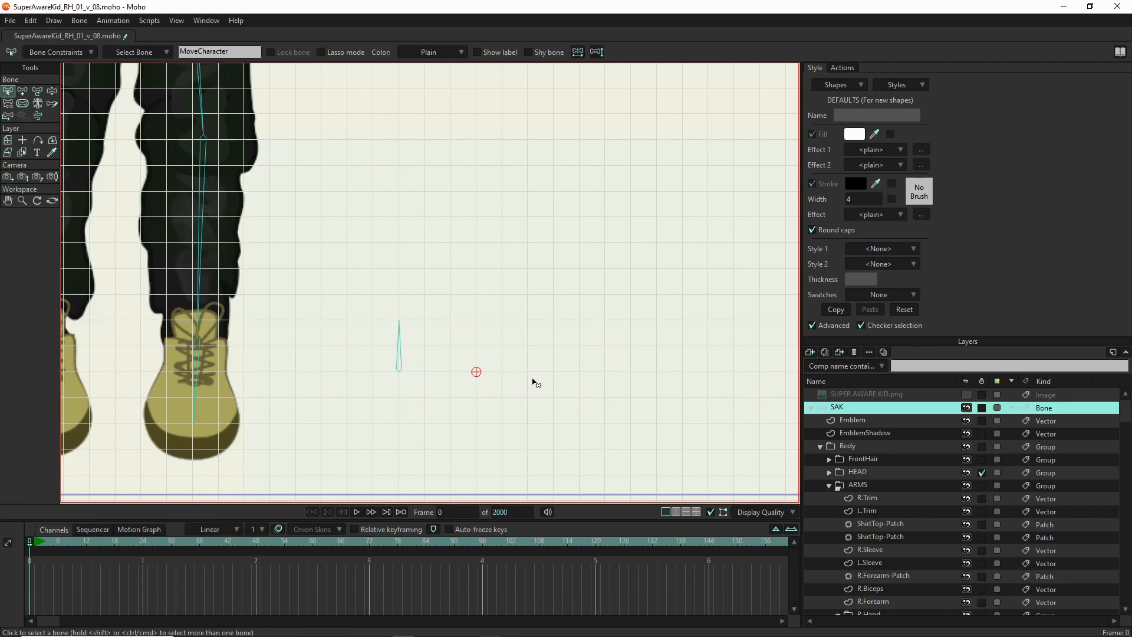
pyautogui.press('a')
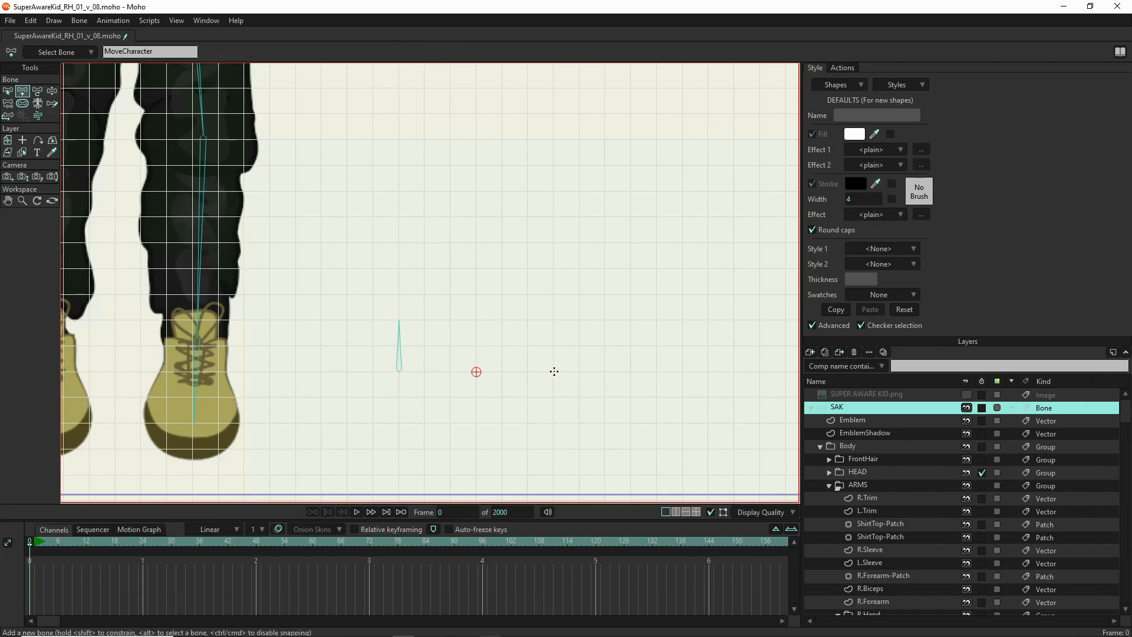
pyautogui.moveTo(554, 372); pyautogui.dragTo(554, 325)
# With MoveCharacter as the starting parent, build a cross of four short bones to the right of the character at hip height
pyautogui.scroll(-4, 551, 354)
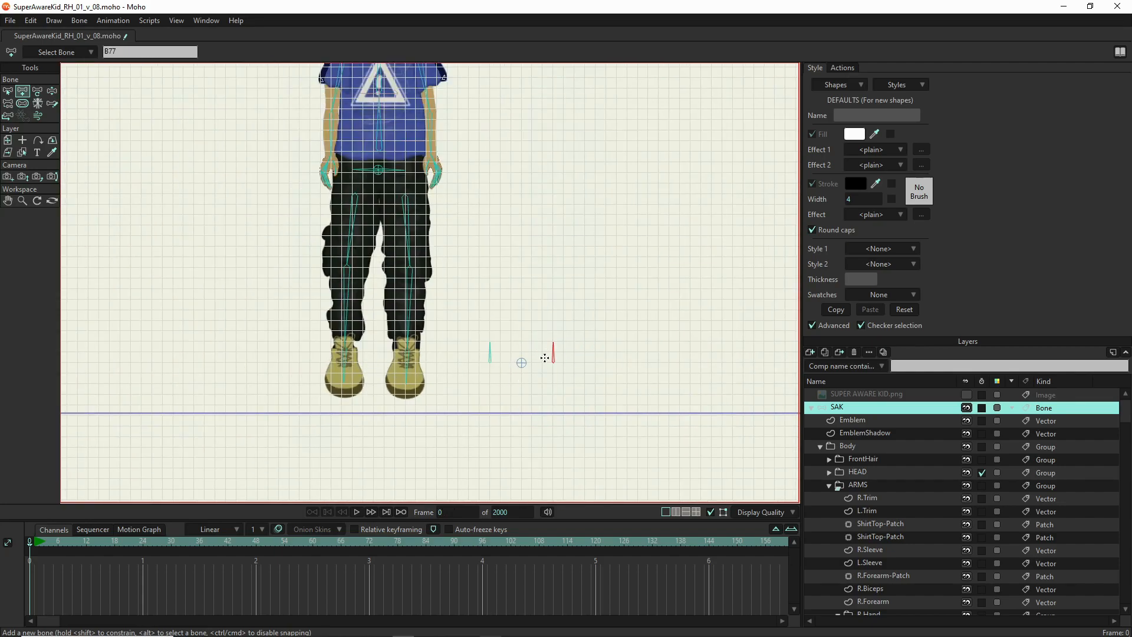
pyautogui.moveTo(522, 188); pyautogui.dragTo(520, 296)
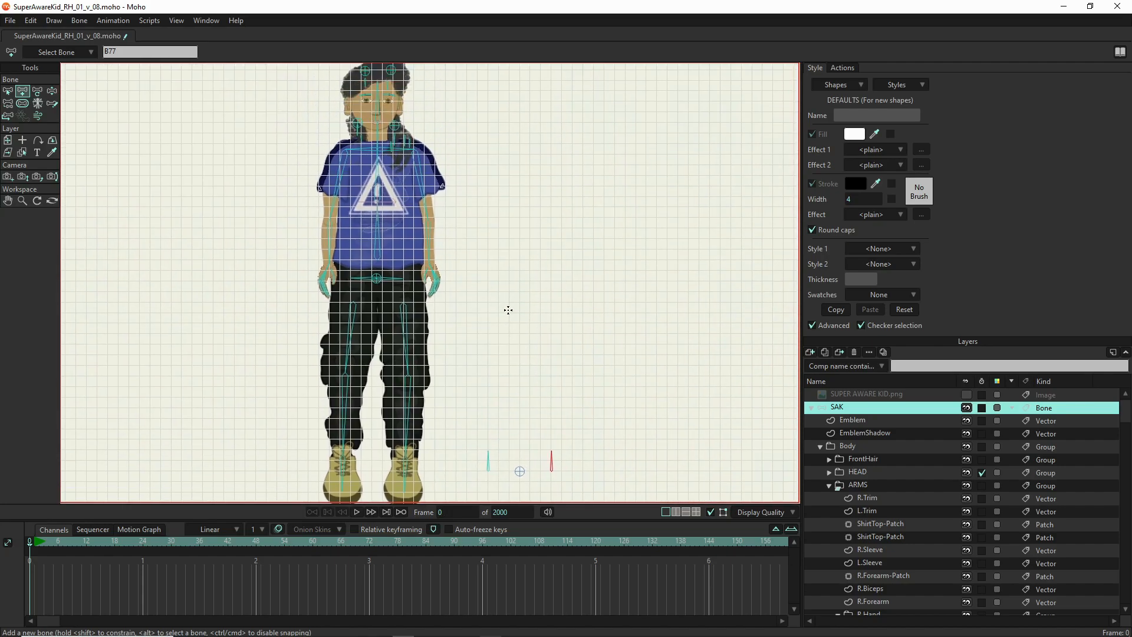
pyautogui.scroll(4, 509, 310)
pyautogui.moveTo(495, 313); pyautogui.dragTo(499, 214)
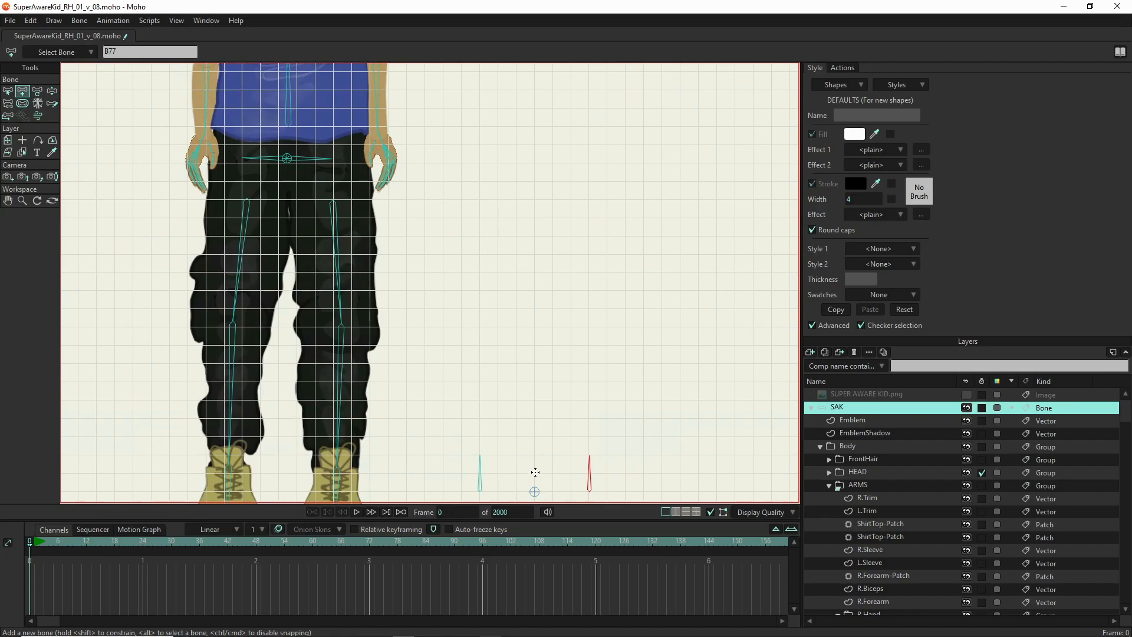
pyautogui.press('s')
pyautogui.click(534, 490)
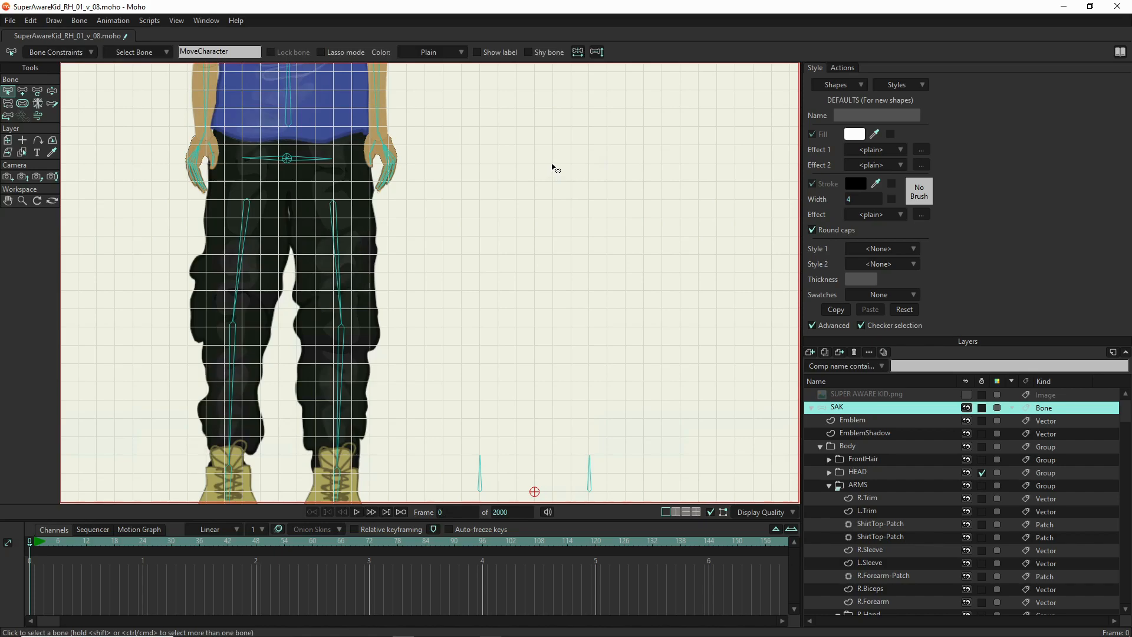
pyautogui.press('a')
pyautogui.moveTo(553, 164); pyautogui.dragTo(555, 129)
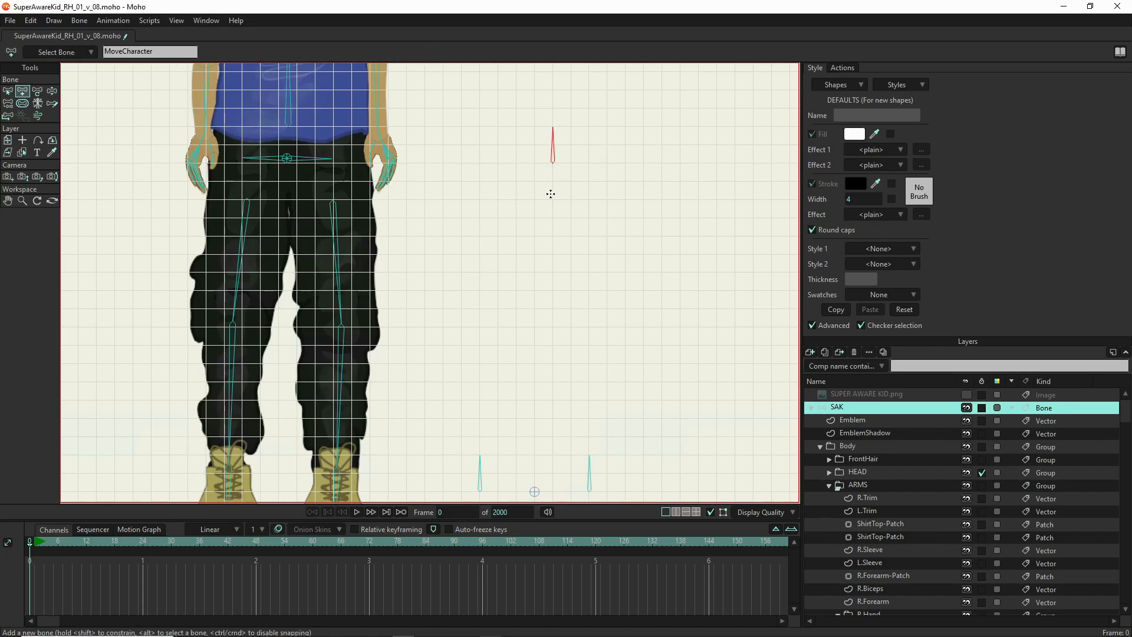
pyautogui.moveTo(552, 163); pyautogui.dragTo(552, 200)
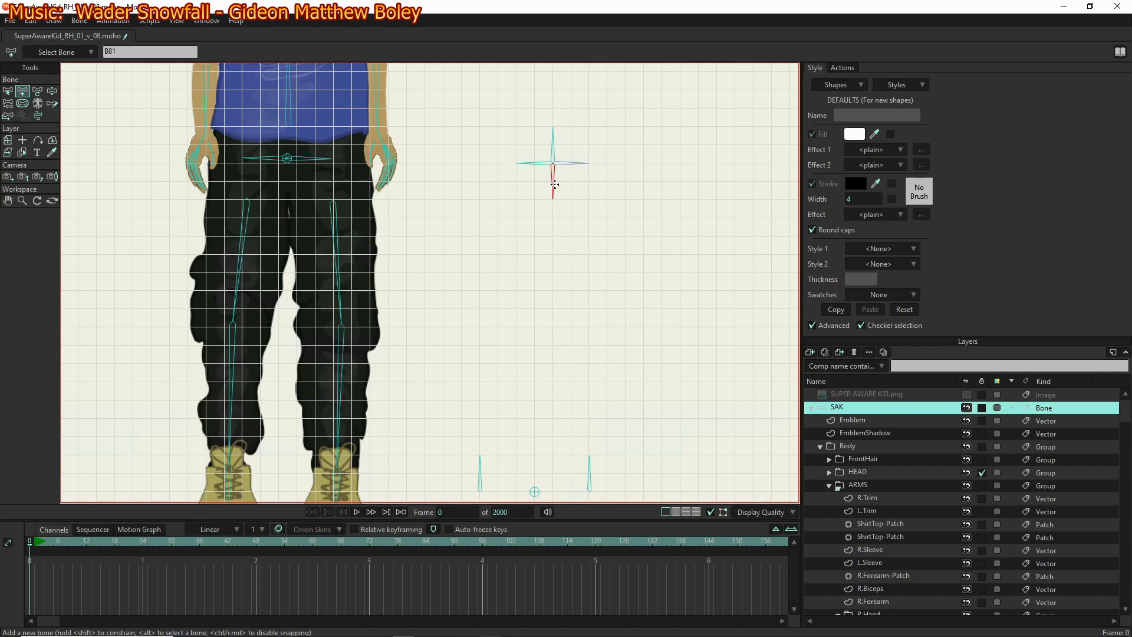
# Build two more four-bone crosses directly above the hip cross, one at chest height and one at head height
pyautogui.scroll(-4, 546, 202)
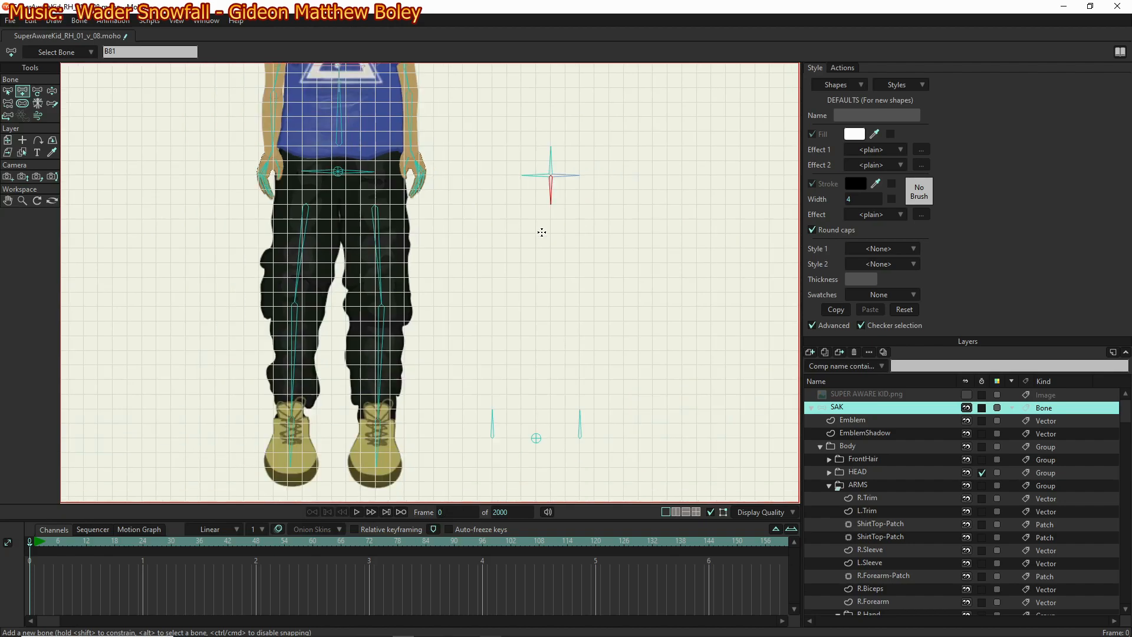
pyautogui.scroll(2, 567, 136)
pyautogui.moveTo(561, 151); pyautogui.dragTo(542, 349)
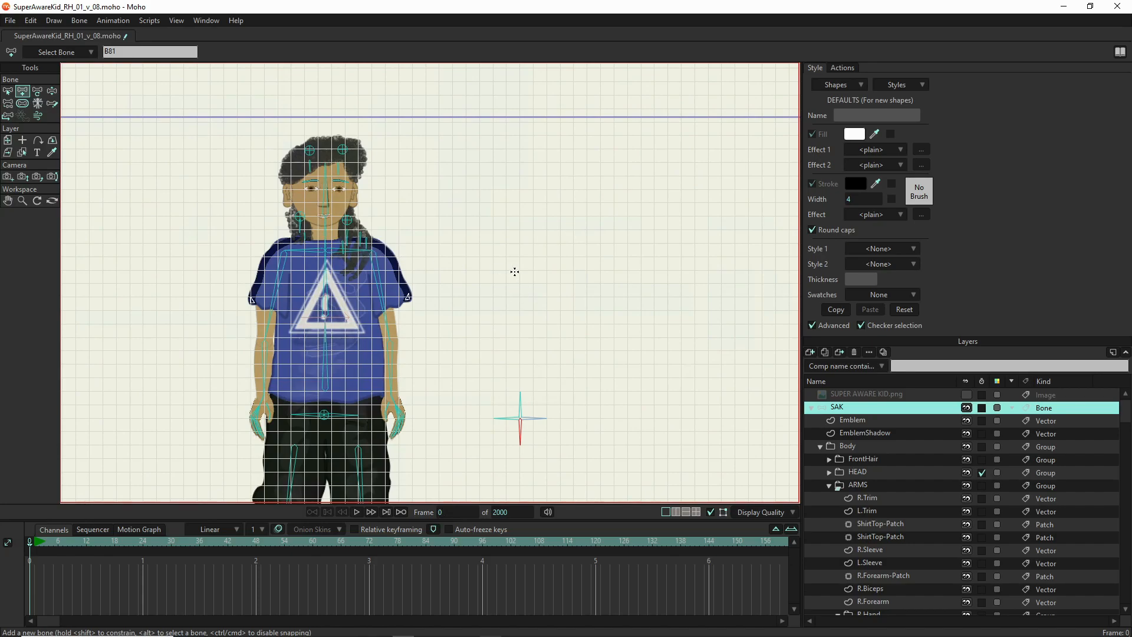
pyautogui.moveTo(520, 271)
pyautogui.mouseDown()
pyautogui.moveTo(519, 242)
pyautogui.moveTo(520, 299)
pyautogui.moveTo(521, 270)
pyautogui.moveTo(488, 269)
pyautogui.moveTo(547, 269)
pyautogui.mouseUp()
pyautogui.moveTo(520, 203)
pyautogui.mouseDown()
pyautogui.moveTo(523, 226)
pyautogui.moveTo(522, 203)
pyautogui.moveTo(547, 202)
pyautogui.moveTo(489, 205)
pyautogui.moveTo(519, 192)
pyautogui.moveTo(521, 176)
pyautogui.mouseUp()
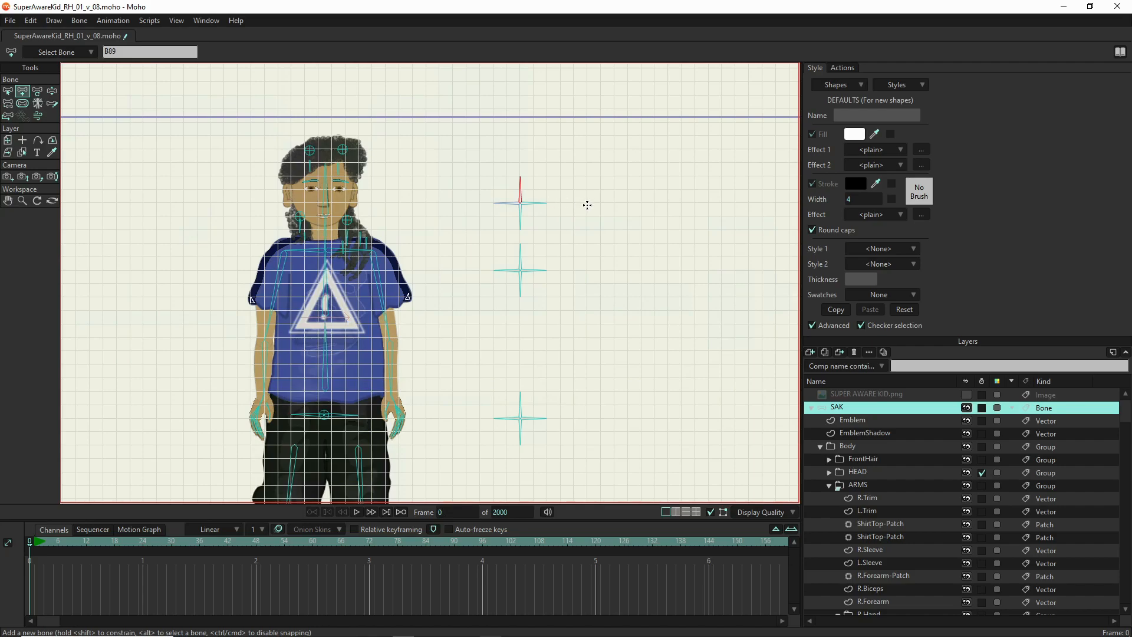
# Add another four-bone cross to the right of the head-height cross, level with it
pyautogui.click(587, 203)
pyautogui.moveTo(587, 203); pyautogui.dragTo(589, 228)
pyautogui.click(594, 205)
# Move the three upper bone crosses down together by about one grid square and deselect them
pyautogui.click(8, 92)
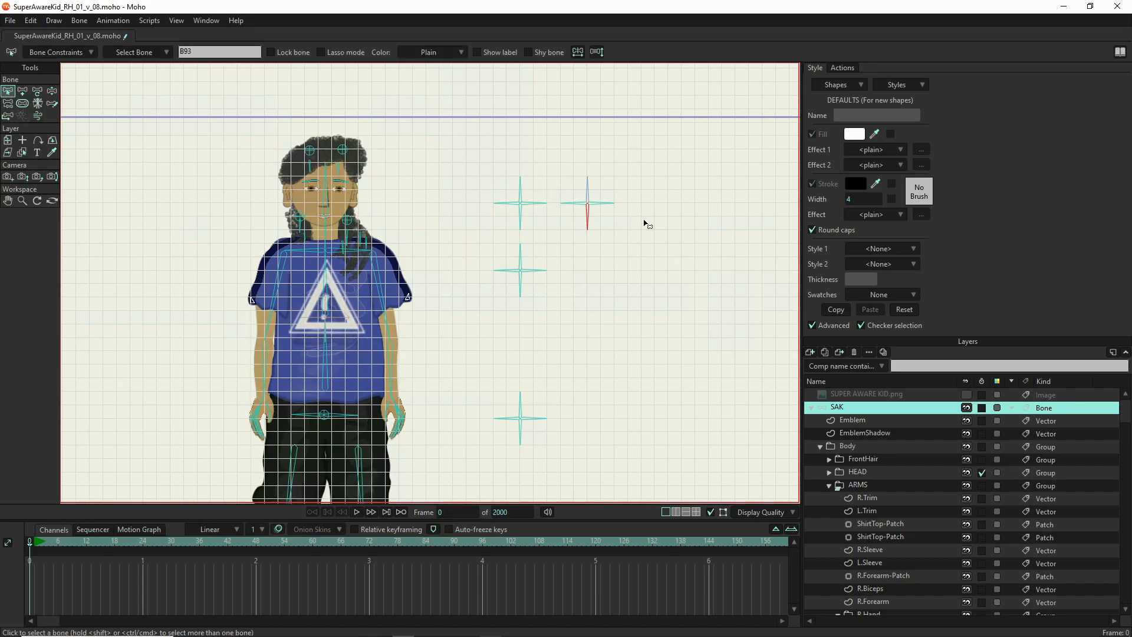
pyautogui.moveTo(658, 162); pyautogui.dragTo(475, 321)
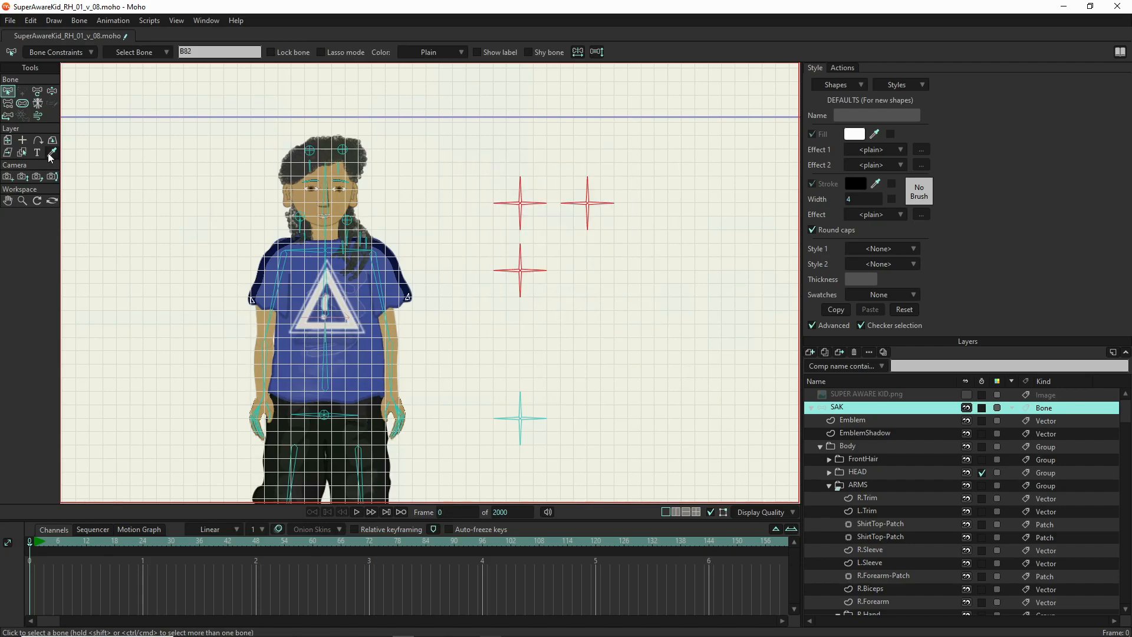
pyautogui.click(36, 91)
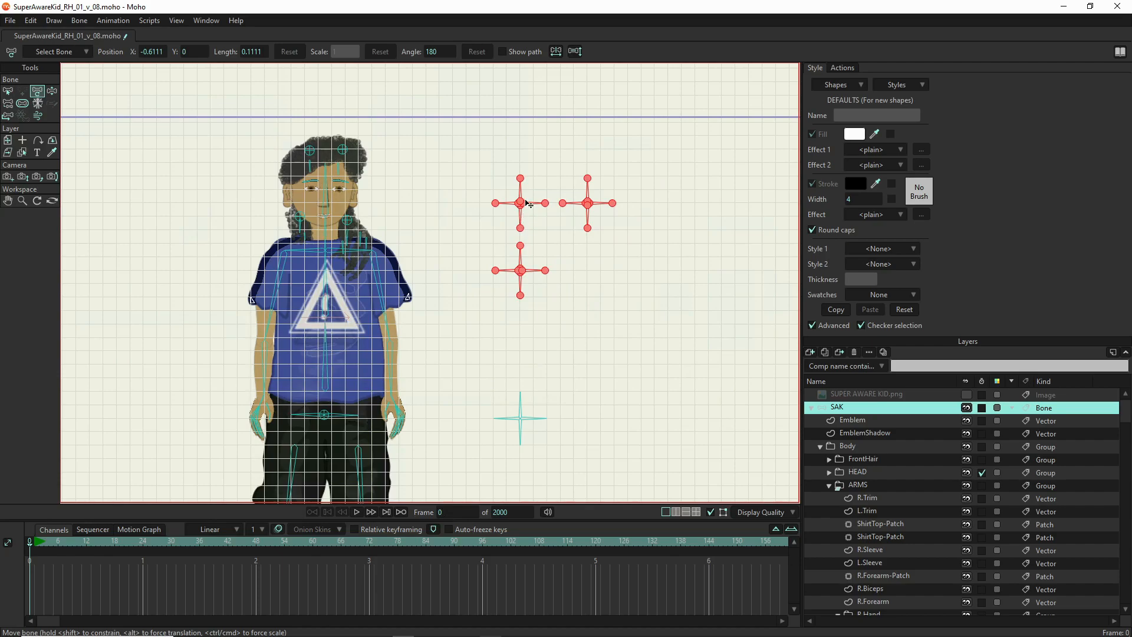
pyautogui.moveTo(520, 203); pyautogui.dragTo(523, 234)
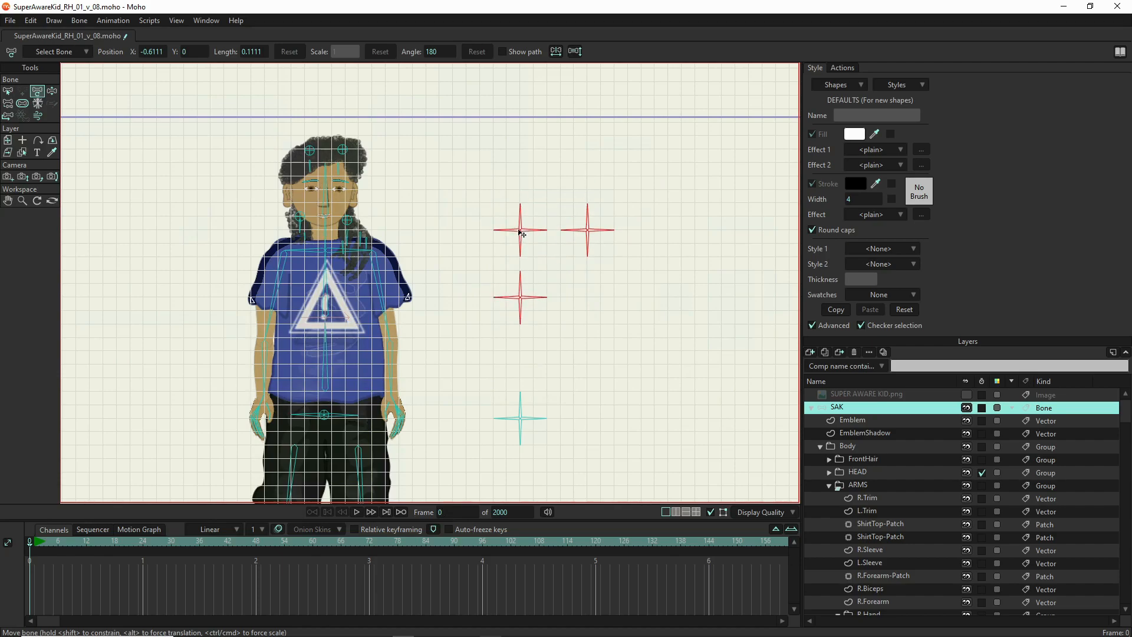
pyautogui.moveTo(521, 224); pyautogui.dragTo(522, 222)
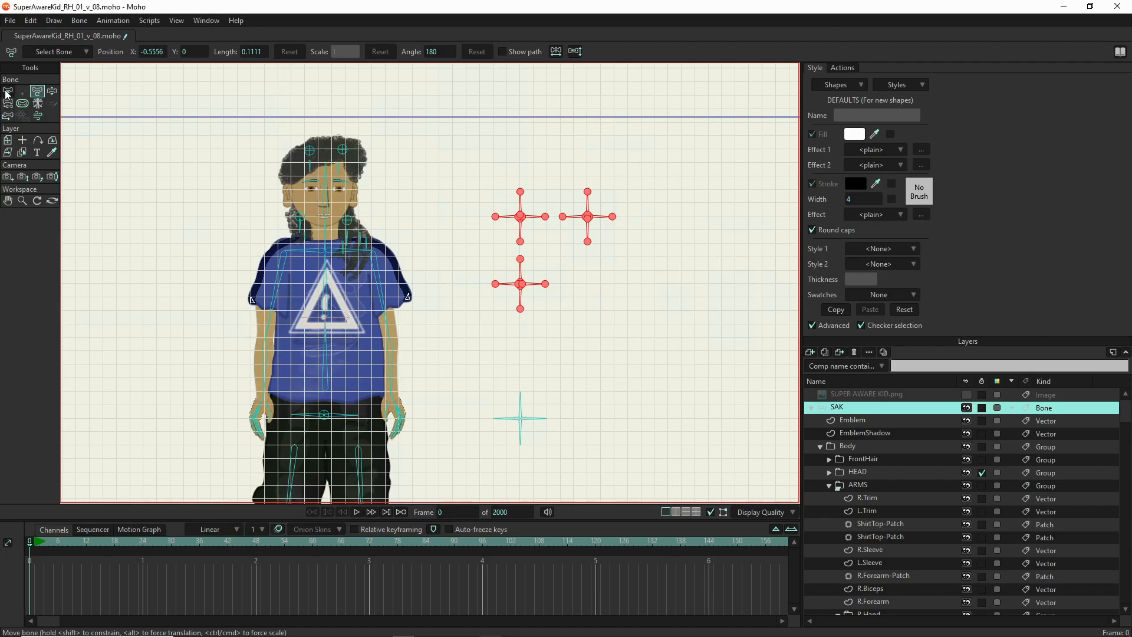
pyautogui.click(8, 92)
pyautogui.click(537, 341)
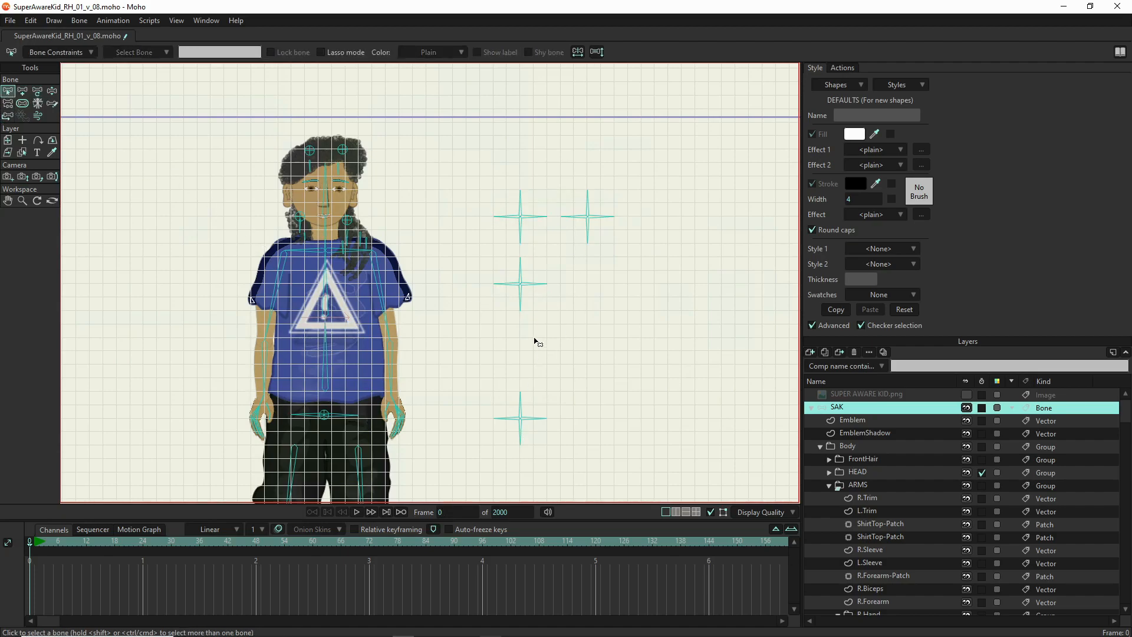
# Build a four-bone cross above the head-height cross, undoing the stray bone along the way
pyautogui.click(22, 92)
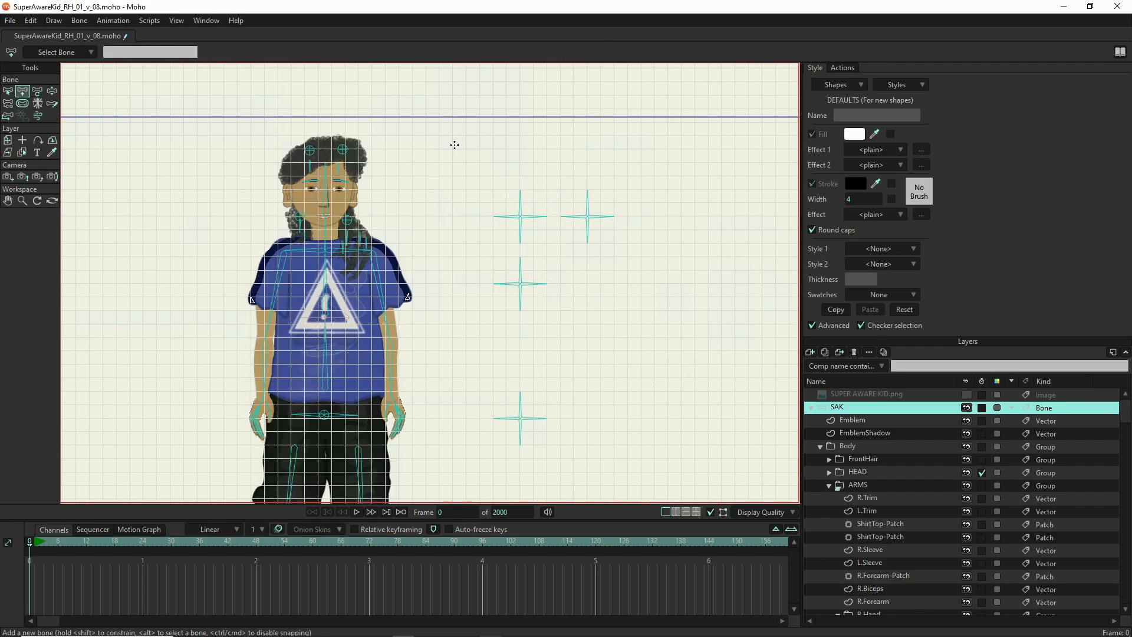
pyautogui.moveTo(520, 149); pyautogui.dragTo(519, 176)
pyautogui.click(520, 149)
pyautogui.hotkey('ctrl', 'z')
pyautogui.moveTo(520, 149); pyautogui.dragTo(543, 149)
# Add one upward and one leftward bone from a shared point to the right of the topmost cross
pyautogui.moveTo(586, 149); pyautogui.dragTo(586, 125)
pyautogui.moveTo(588, 146); pyautogui.dragTo(587, 149)
pyautogui.moveTo(588, 148); pyautogui.dragTo(558, 148)
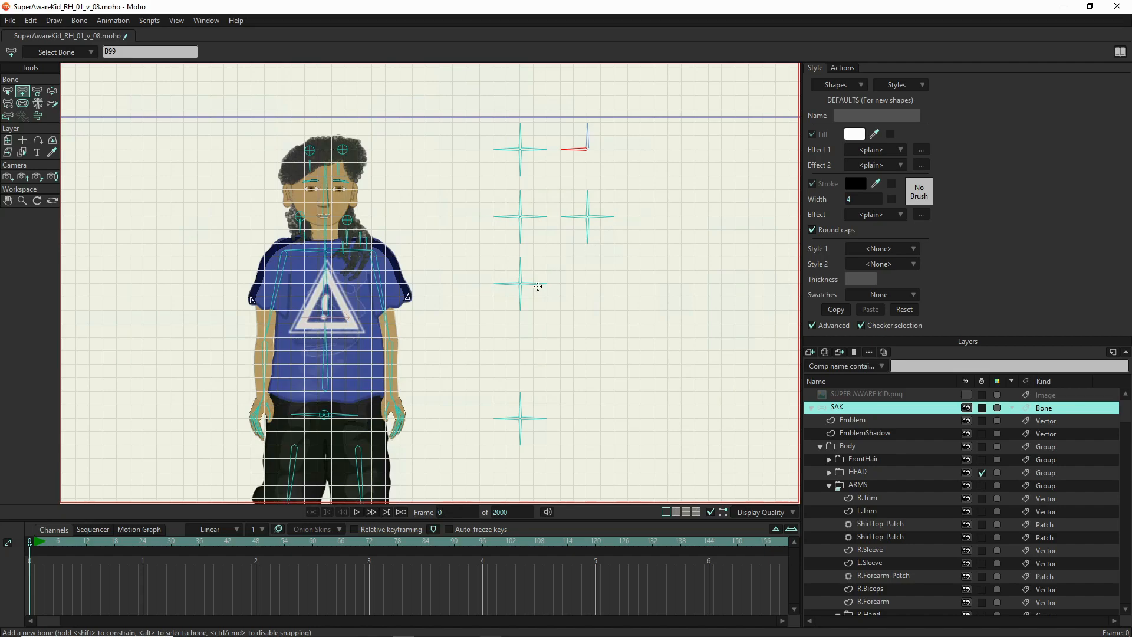
# Select all the new control bones beside the character and reparent them to the MoveCharacter bone
pyautogui.scroll(-1, 525, 316)
pyautogui.moveTo(543, 438); pyautogui.dragTo(534, 370)
pyautogui.scroll(-2, 551, 381)
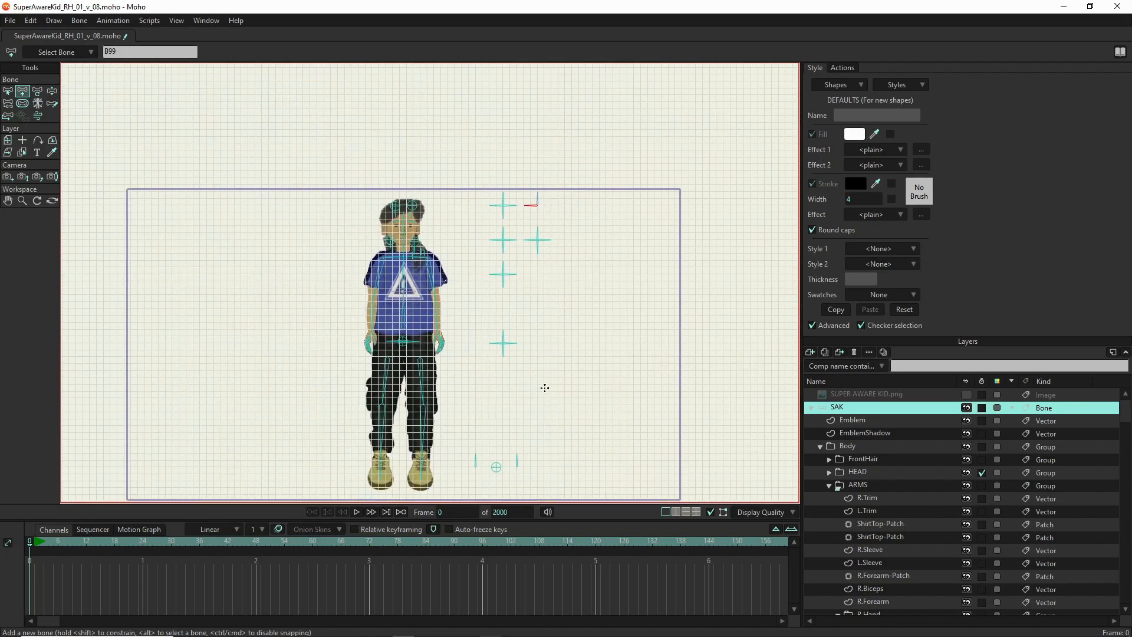
pyautogui.press('z')
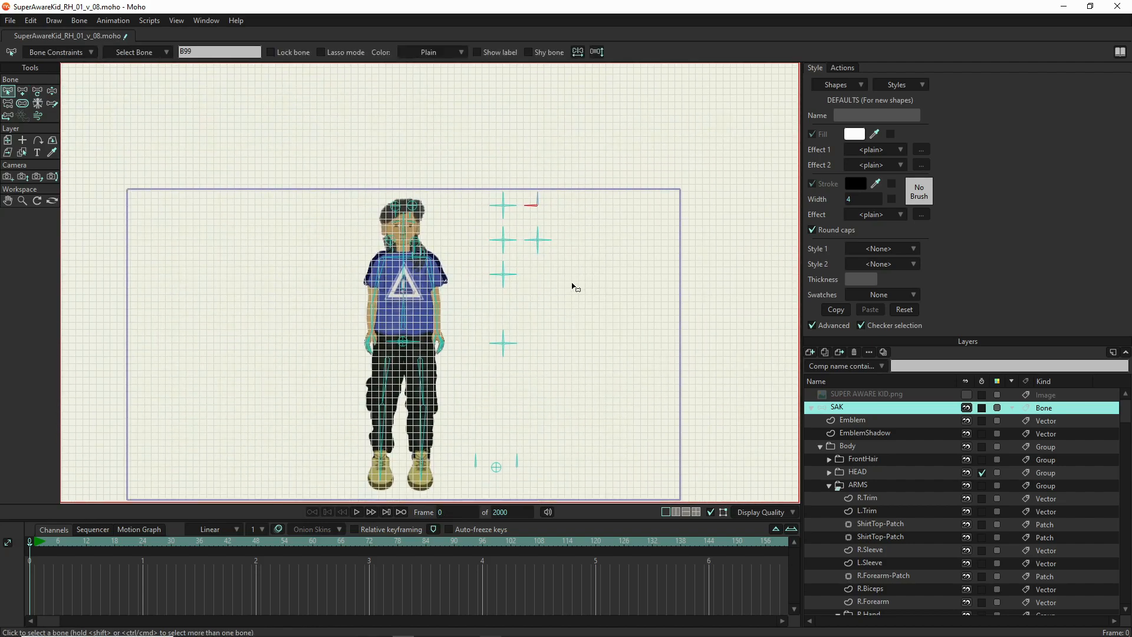
pyautogui.moveTo(571, 182); pyautogui.dragTo(469, 467)
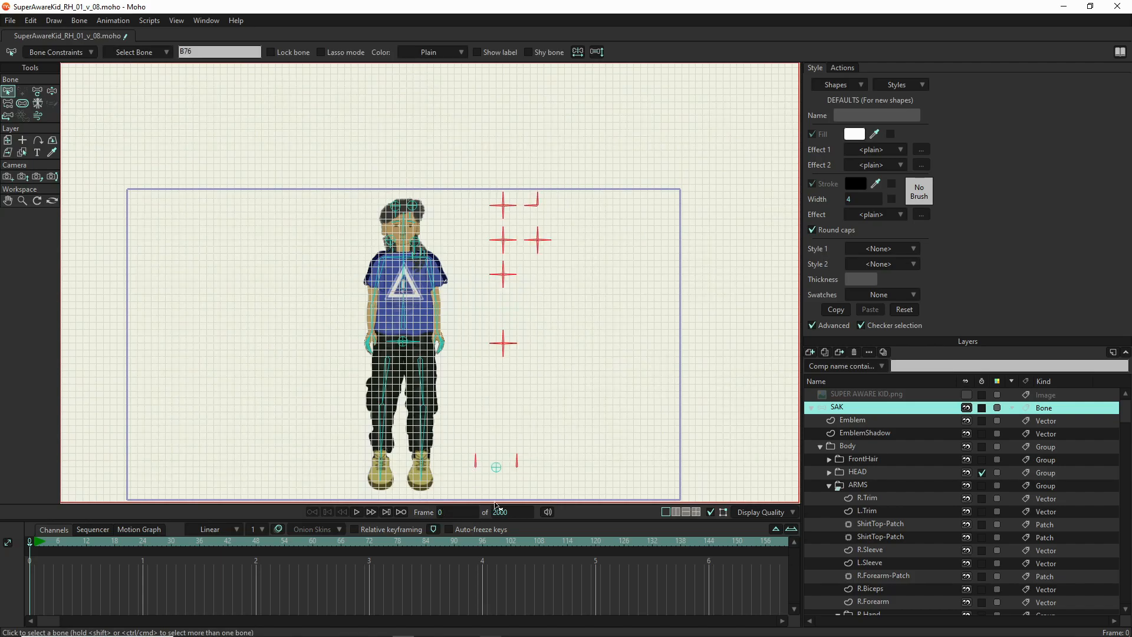
pyautogui.press('p')
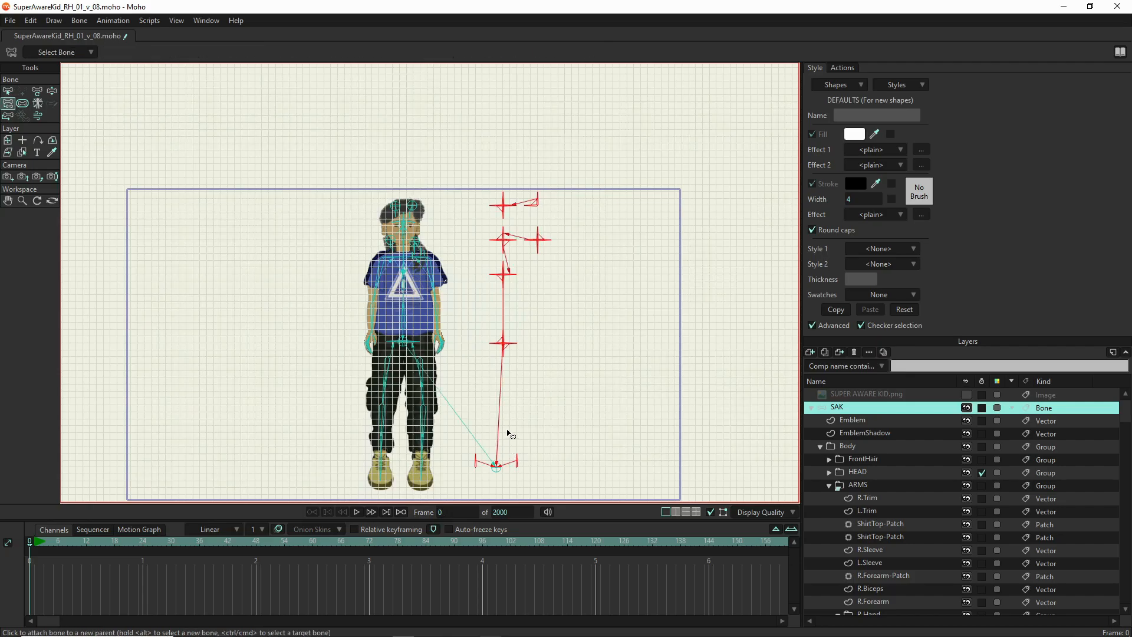
pyautogui.click(500, 473)
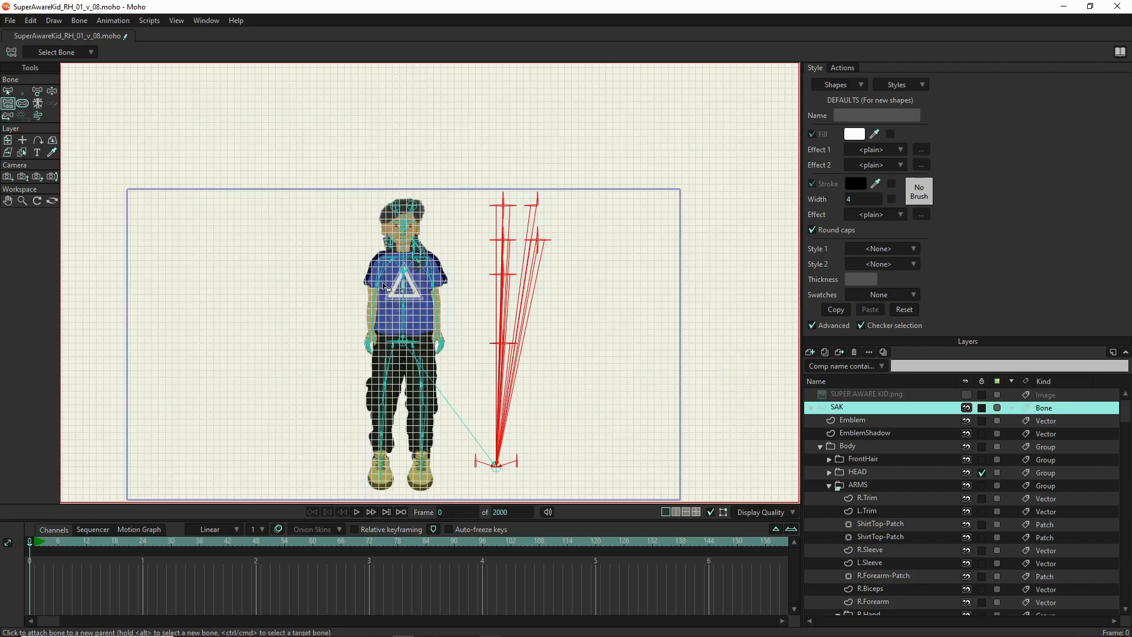
# Name the two foot control bones R.FootCtrl on the left and L.FootCtrl on the right
pyautogui.click(9, 92)
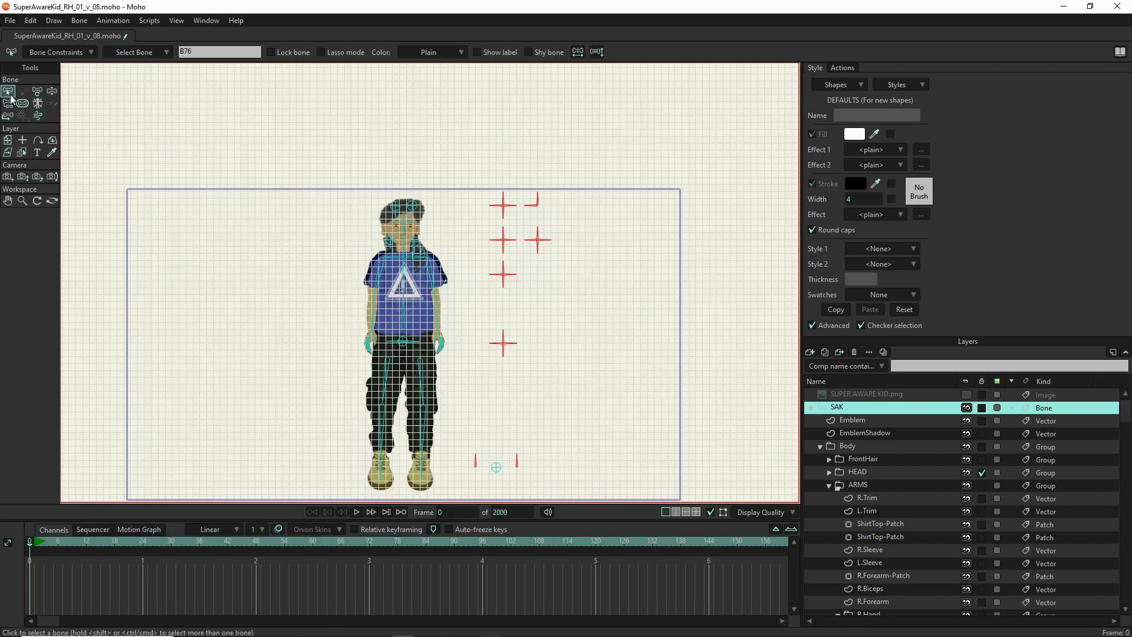
pyautogui.click(139, 56)
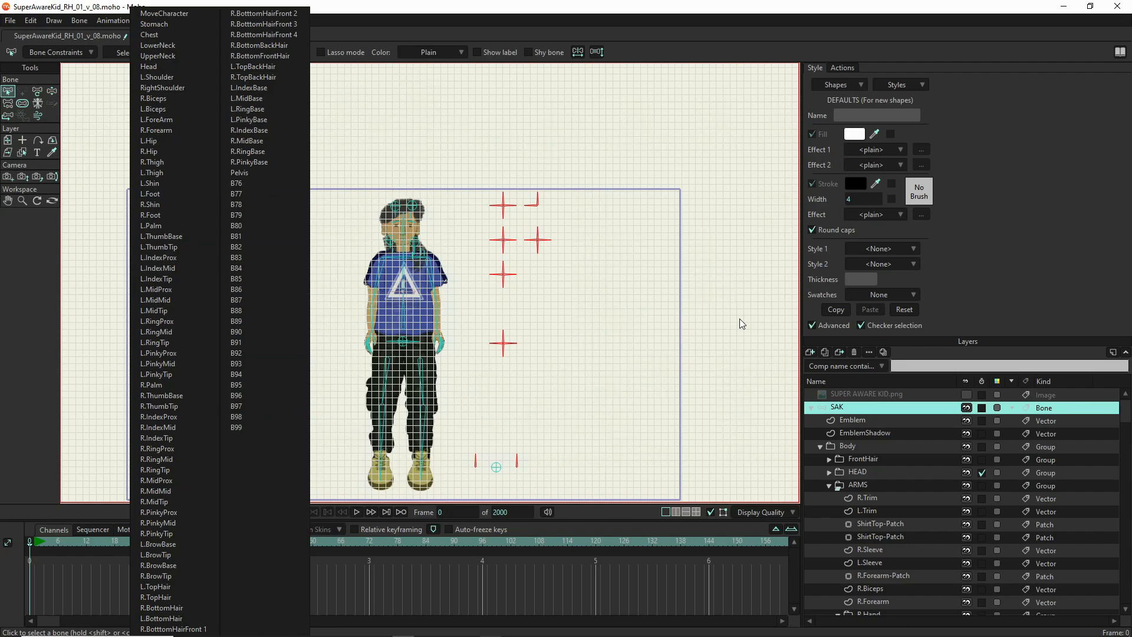
pyautogui.click(628, 349)
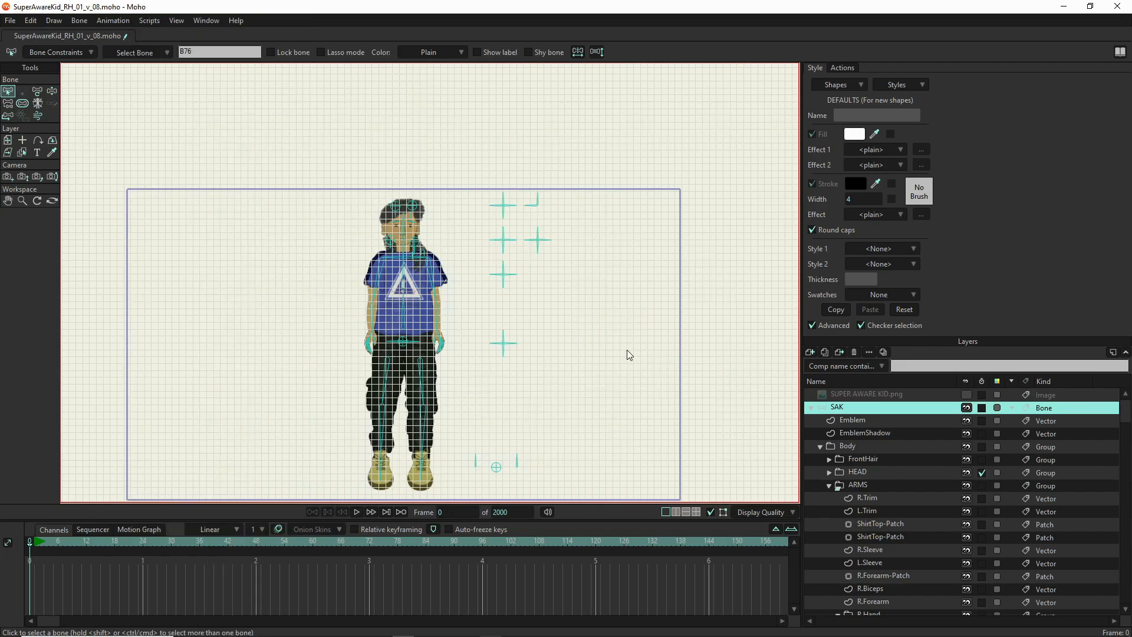
pyautogui.click(476, 461)
pyautogui.doubleClick(235, 55)
pyautogui.write('R')
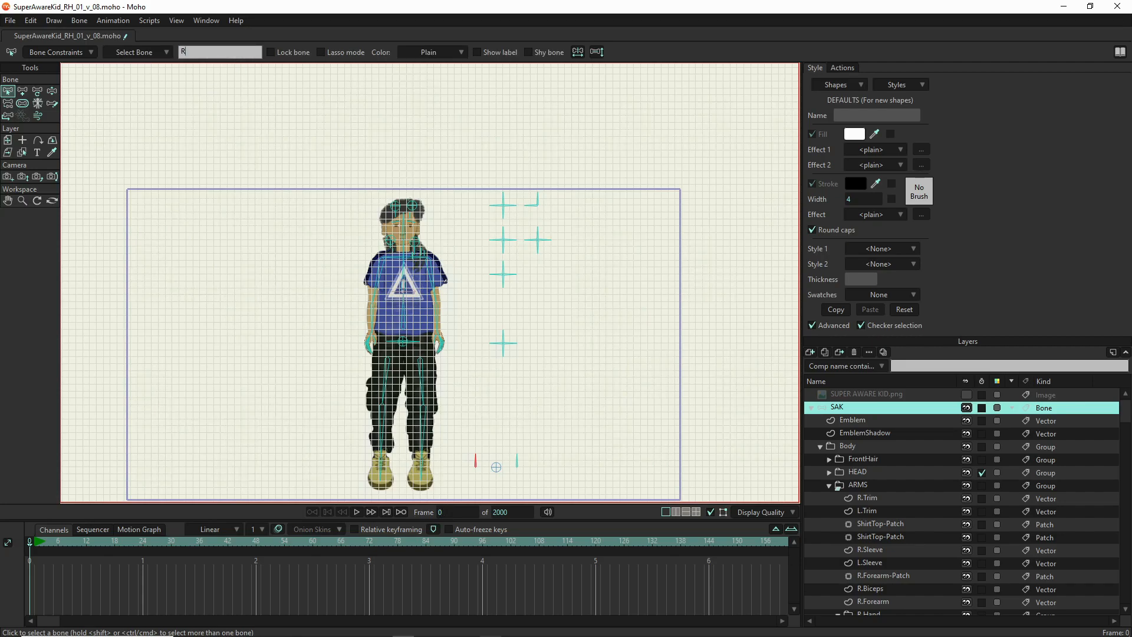
pyautogui.write('.FootCtrl')
pyautogui.click(517, 461)
pyautogui.doubleClick(220, 53)
pyautogui.write('L.FootCt')
# Rename the left bone of the hip-height cross and name its top bone HipsTwist
pyautogui.click(497, 343)
pyautogui.doubleClick(219, 53)
pyautogui.click(503, 336)
pyautogui.doubleClick(220, 53)
pyautogui.write('HipsTwist')
# Name the right bone of the hip-height cross Nothing and its bottom bone NothingDown
pyautogui.click(514, 343)
pyautogui.doubleClick(220, 53)
pyautogui.write('Nothing')
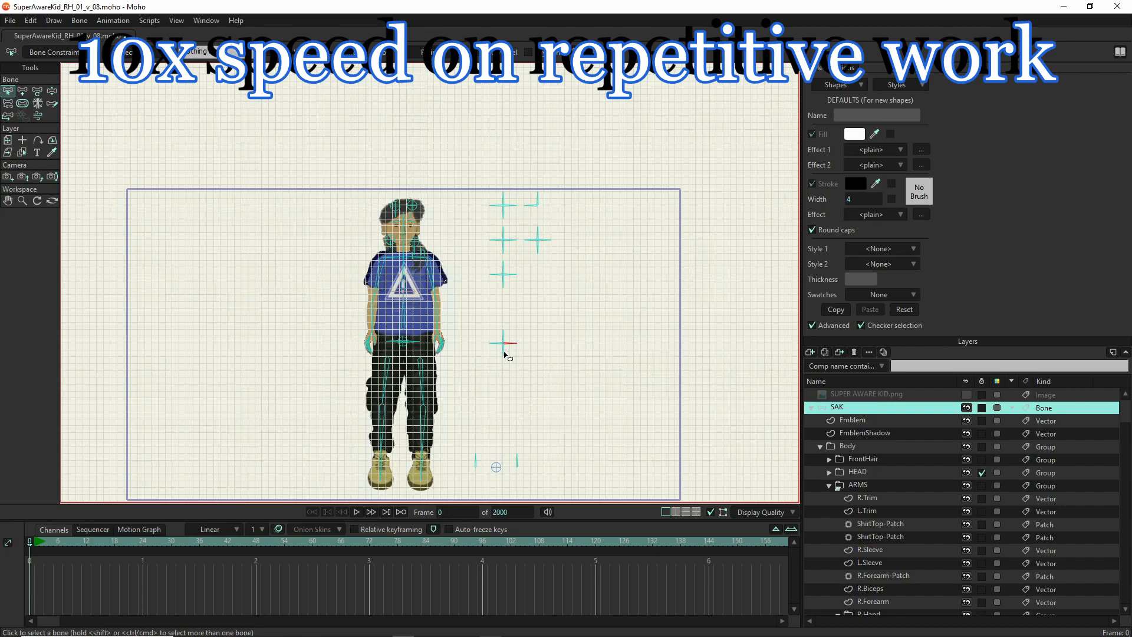
pyautogui.moveTo(511, 358); pyautogui.dragTo(575, 349)
pyautogui.click(566, 343)
pyautogui.doubleClick(220, 53)
pyautogui.write('NothingDown')
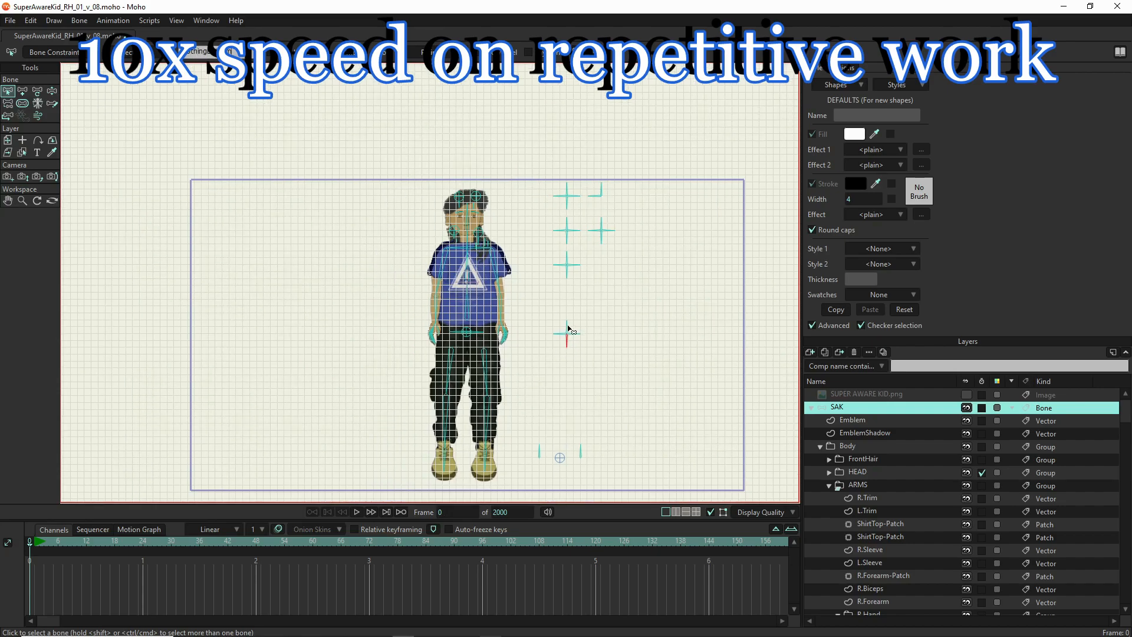
# Name the bones of the chest-height control cross as torso controls
pyautogui.scroll(1, 587, 336)
pyautogui.click(553, 256)
pyautogui.click(538, 260)
pyautogui.doubleClick(214, 52)
pyautogui.write('Tors')
pyautogui.click(562, 260)
pyautogui.click(553, 270)
# Name the four bones of the second control cross from the top, beside the character's neck
pyautogui.click(553, 229)
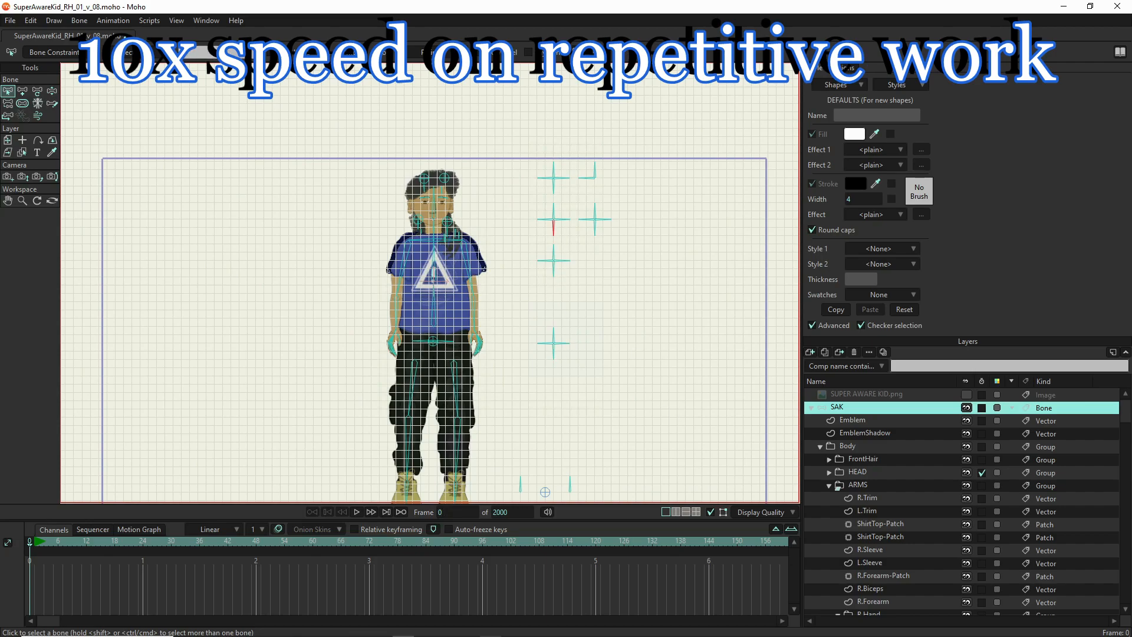
pyautogui.click(545, 219)
pyautogui.click(553, 211)
pyautogui.click(562, 219)
pyautogui.doubleClick(229, 51)
# Name the bones of the topmost control cross, giving its left and top bones Pupil names, and check the neighbouring corner pair
pyautogui.click(553, 187)
pyautogui.doubleClick(204, 52)
pyautogui.click(545, 177)
pyautogui.doubleClick(204, 52)
pyautogui.write('Pupil')
pyautogui.click(553, 169)
pyautogui.doubleClick(204, 52)
pyautogui.write('Pupil_')
pyautogui.click(587, 177)
pyautogui.click(595, 169)
# Rename the right bone of the hip-height control cross LowerClothing
pyautogui.click(562, 260)
pyautogui.click(562, 344)
pyautogui.doubleClick(204, 51)
pyautogui.write('LowerClothing')
# Delete the downward-pointing bones of the chest-height and hip-height control crosses
pyautogui.click(553, 269)
pyautogui.press('Delete')
pyautogui.click(555, 350)
pyautogui.press('Delete')
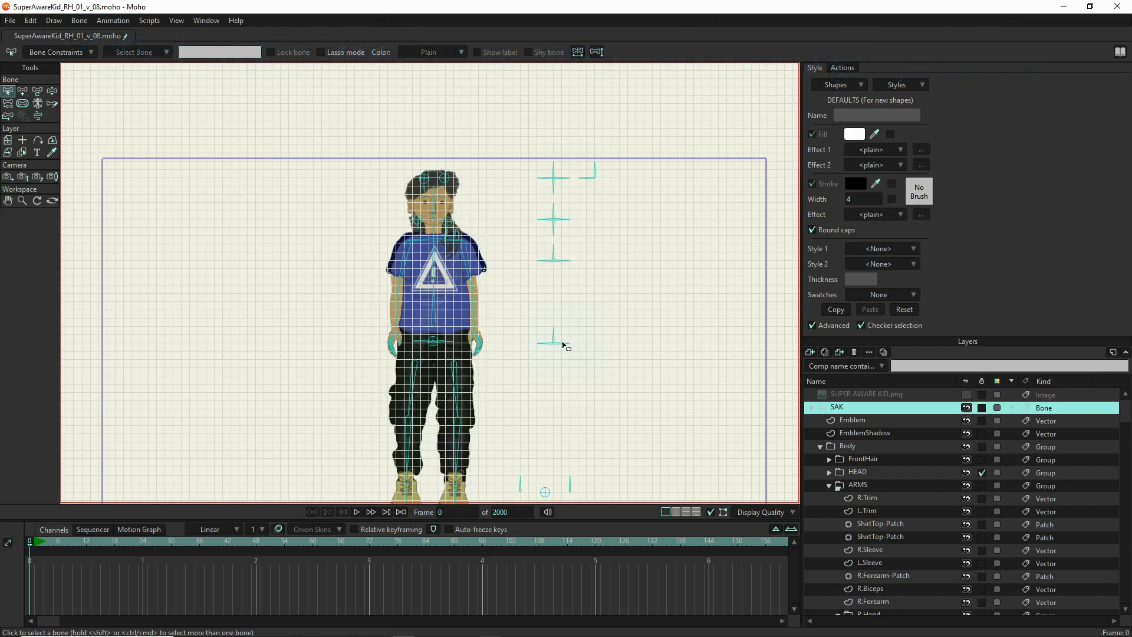
pyautogui.click(563, 346)
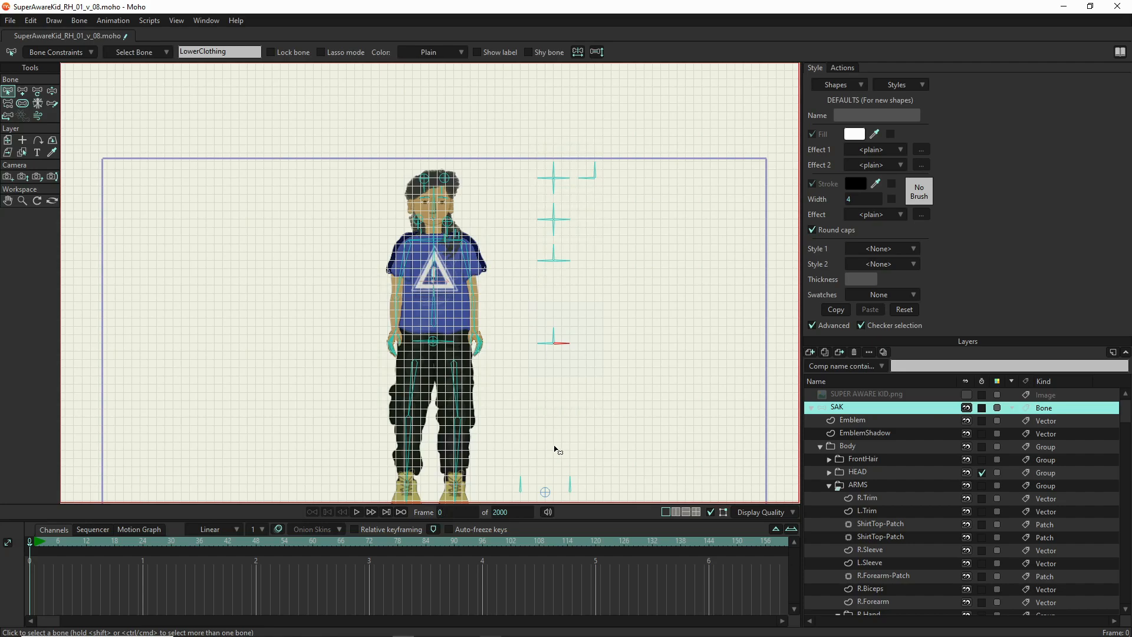
# Select all the control bones beside the character, enable angle constraints for them and narrow their minimum and maximum angles
pyautogui.scroll(-3, 558, 457)
pyautogui.moveTo(555, 459); pyautogui.dragTo(545, 383)
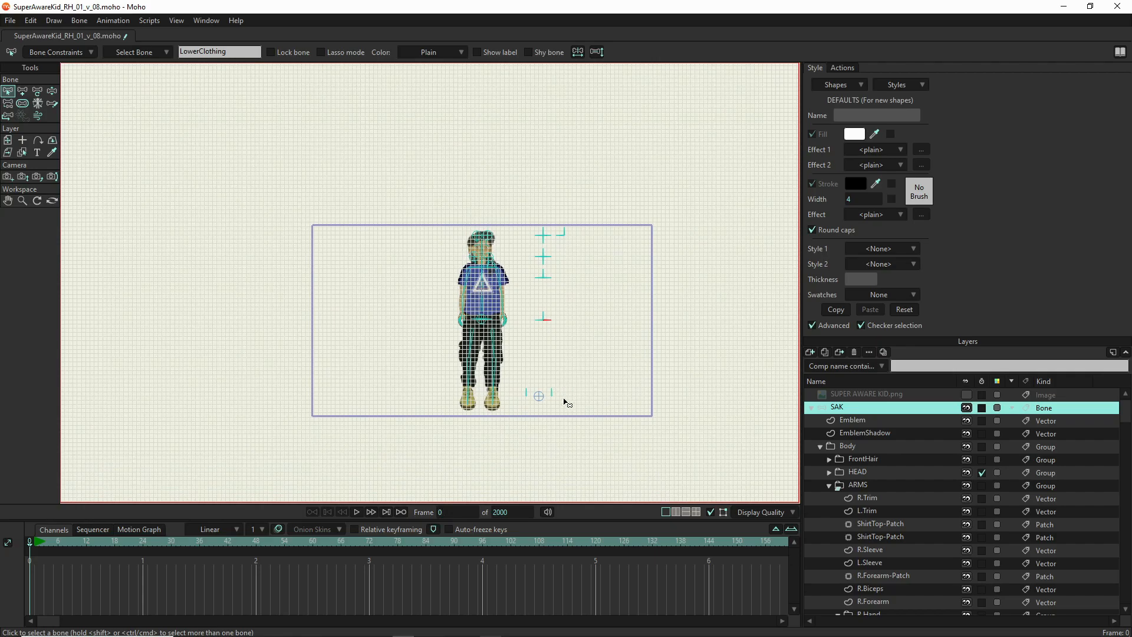
pyautogui.moveTo(510, 207); pyautogui.dragTo(582, 396)
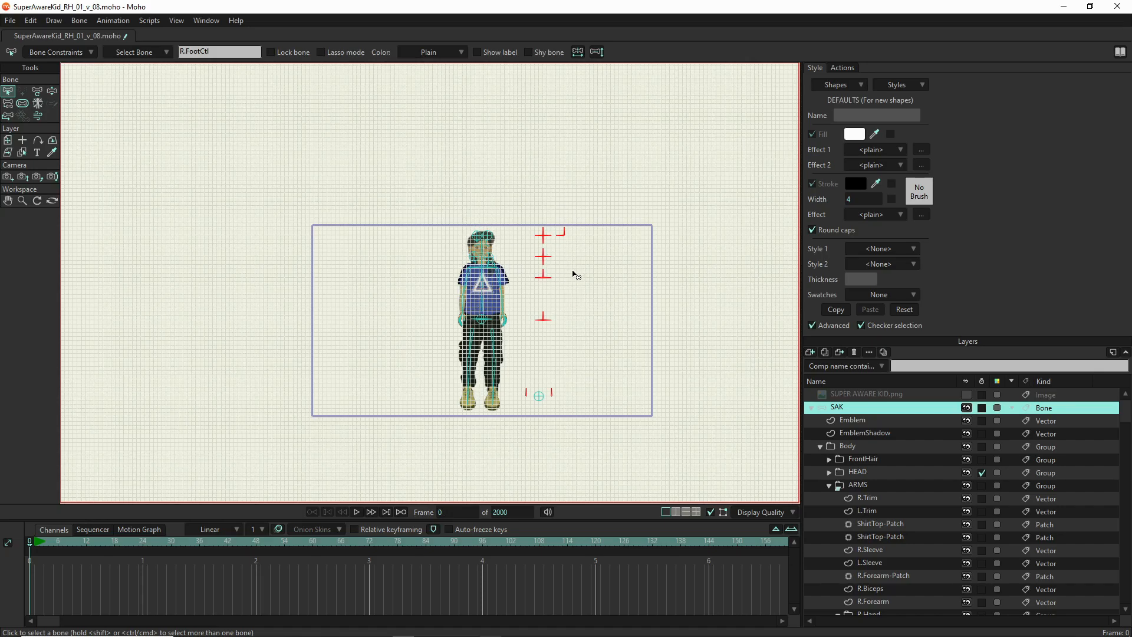
pyautogui.scroll(4, 571, 277)
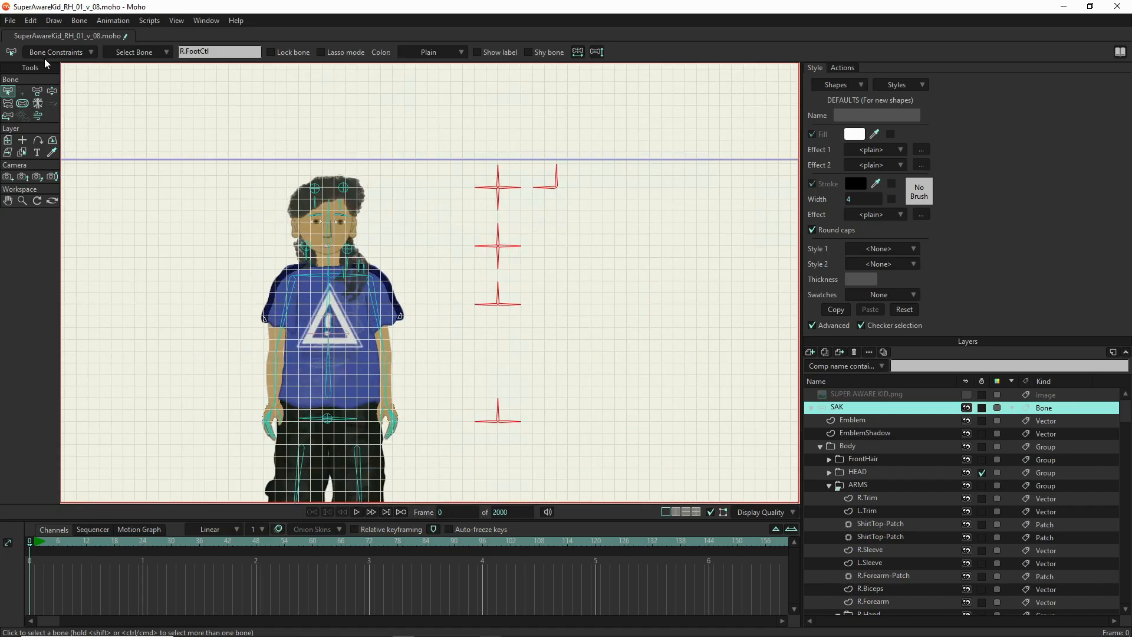
pyautogui.click(68, 54)
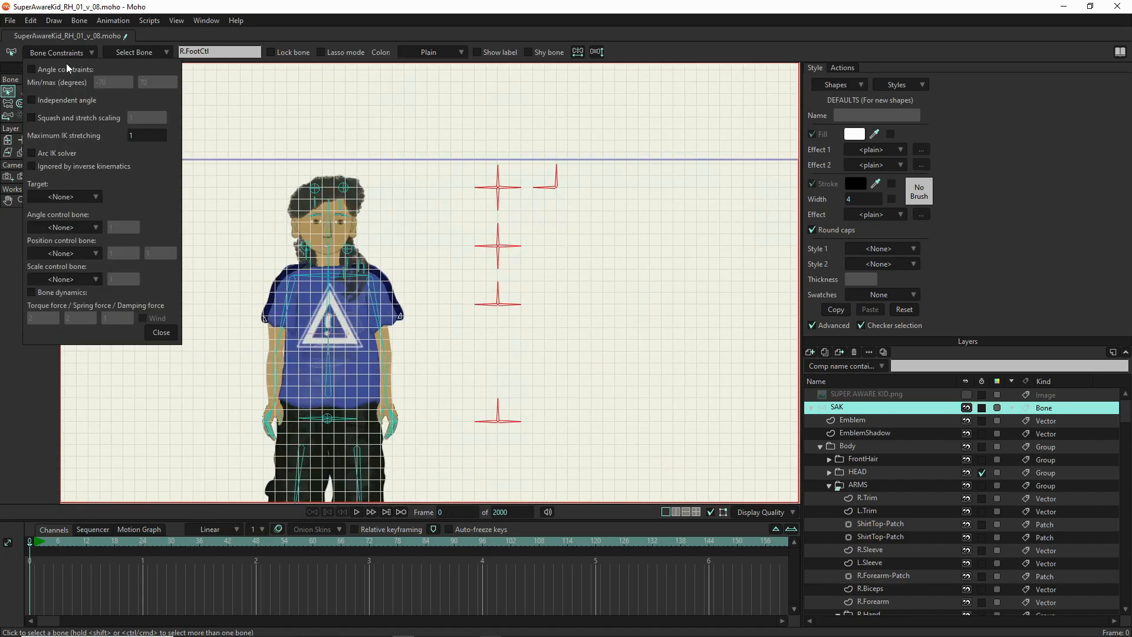
pyautogui.click(34, 70)
pyautogui.click(94, 82)
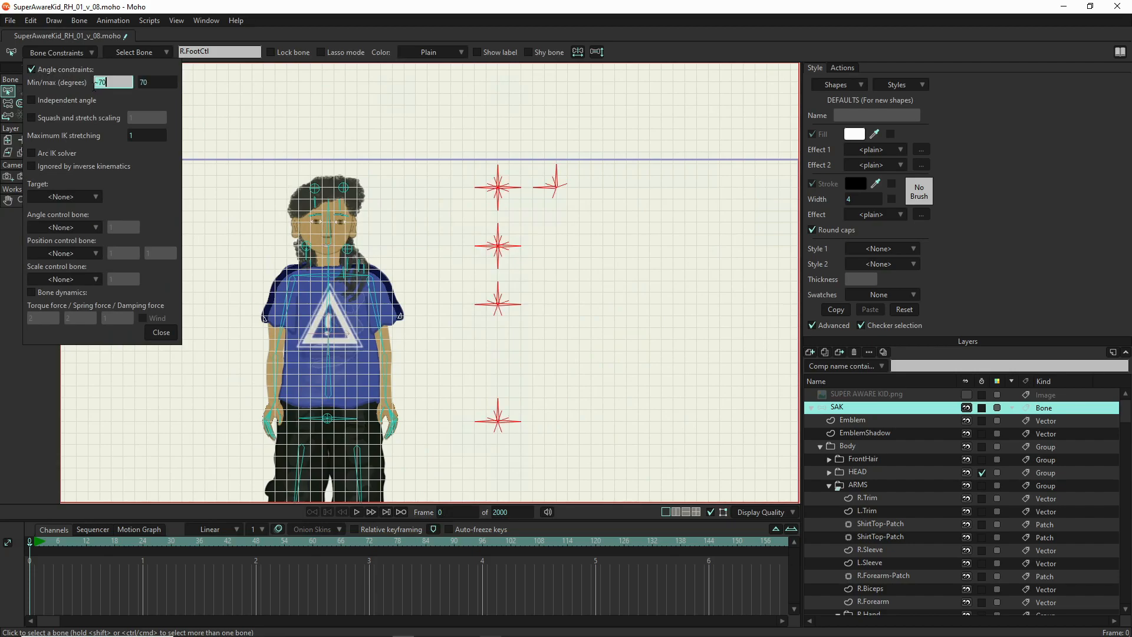
pyautogui.press('BackSpace')
pyautogui.press('Tab')
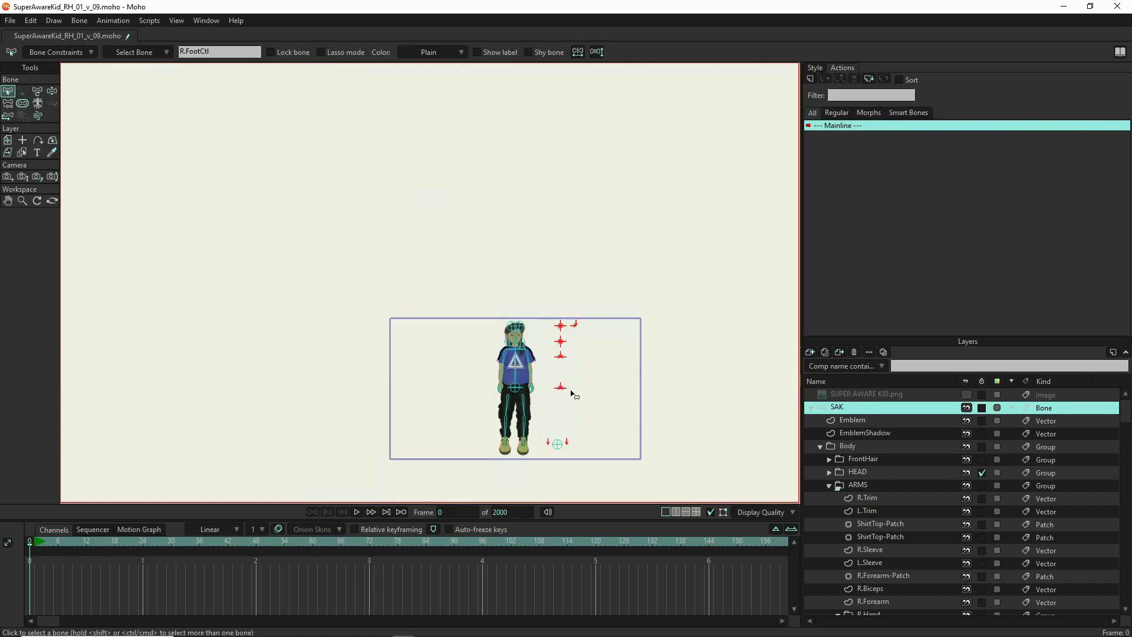
# Test the angle limits by rotating the bones of the second control cross from the top with Manipulate Bones
pyautogui.scroll(6, 570, 389)
pyautogui.click(563, 310)
pyautogui.scroll(5, 562, 308)
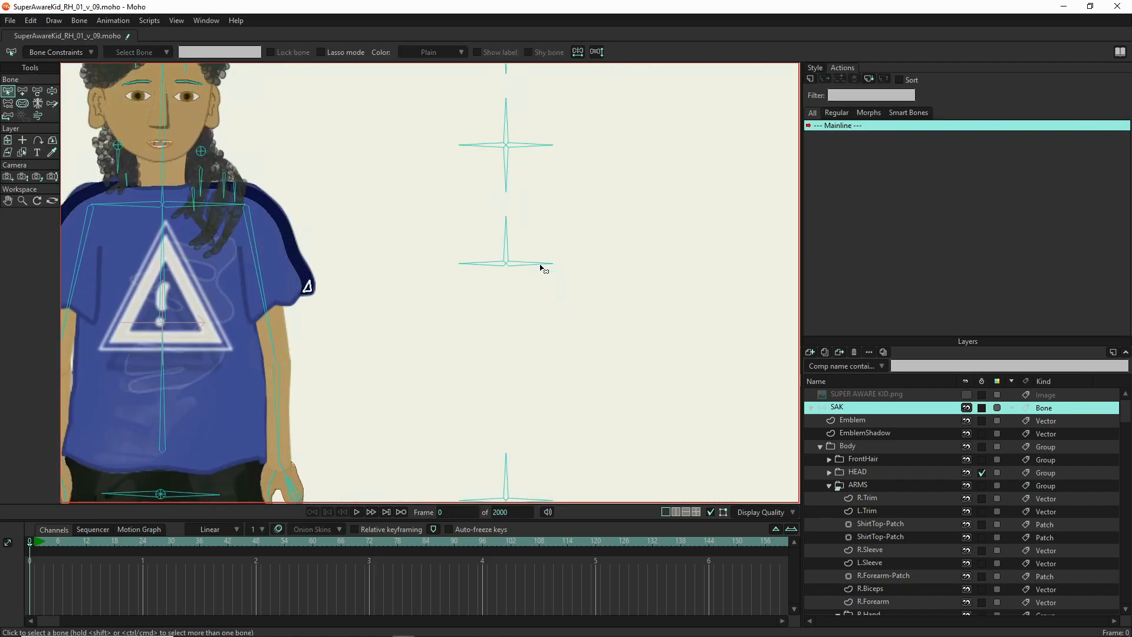
pyautogui.click(52, 92)
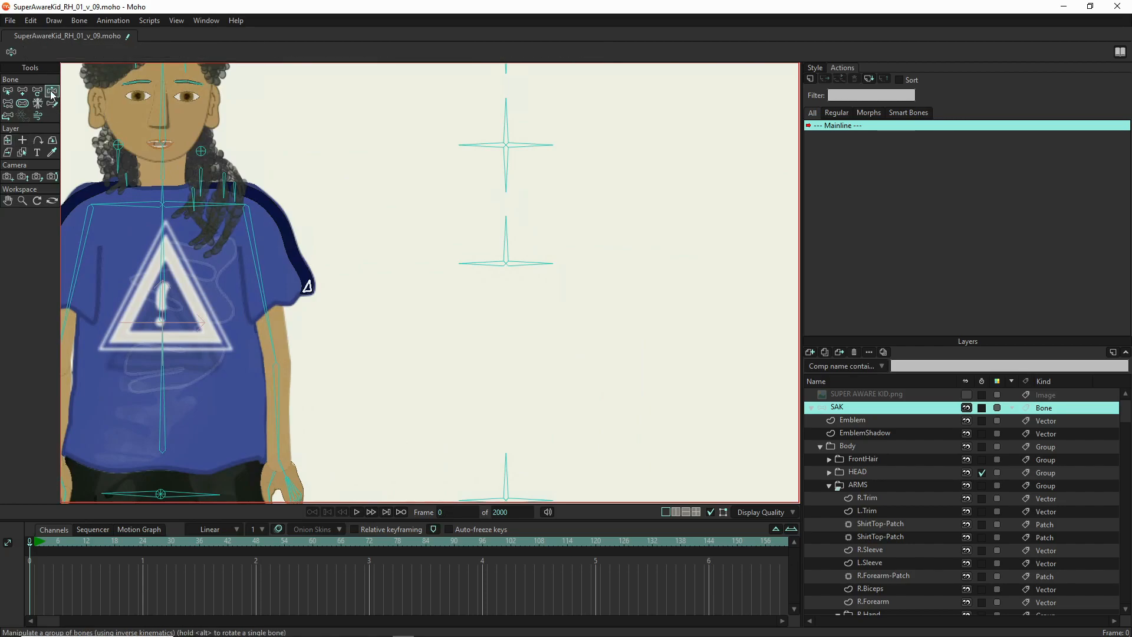
pyautogui.click(427, 157)
pyautogui.moveTo(482, 146); pyautogui.dragTo(481, 110)
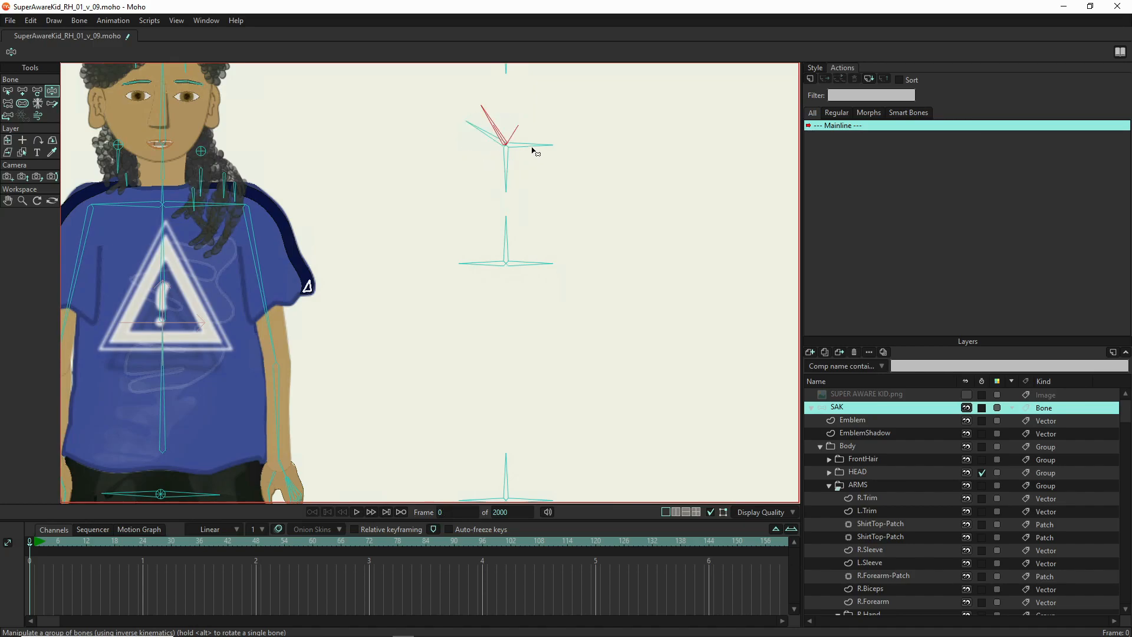
pyautogui.moveTo(533, 152)
pyautogui.mouseDown()
pyautogui.moveTo(501, 116)
pyautogui.moveTo(547, 120)
pyautogui.moveTo(538, 181)
pyautogui.moveTo(540, 141)
pyautogui.mouseUp()
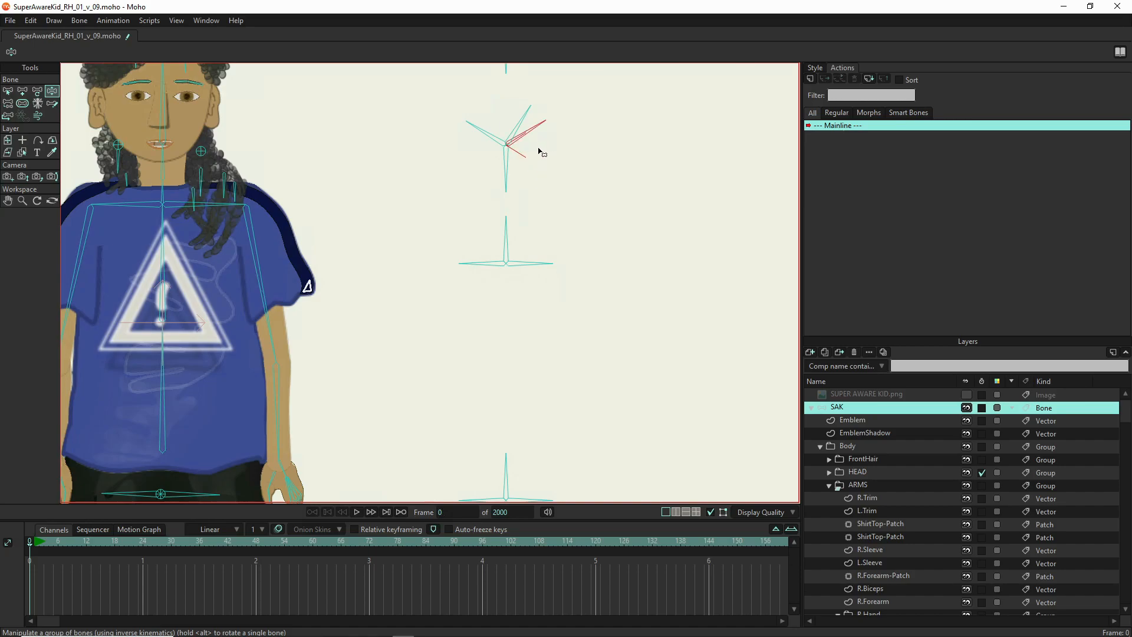
pyautogui.moveTo(508, 178); pyautogui.dragTo(460, 172)
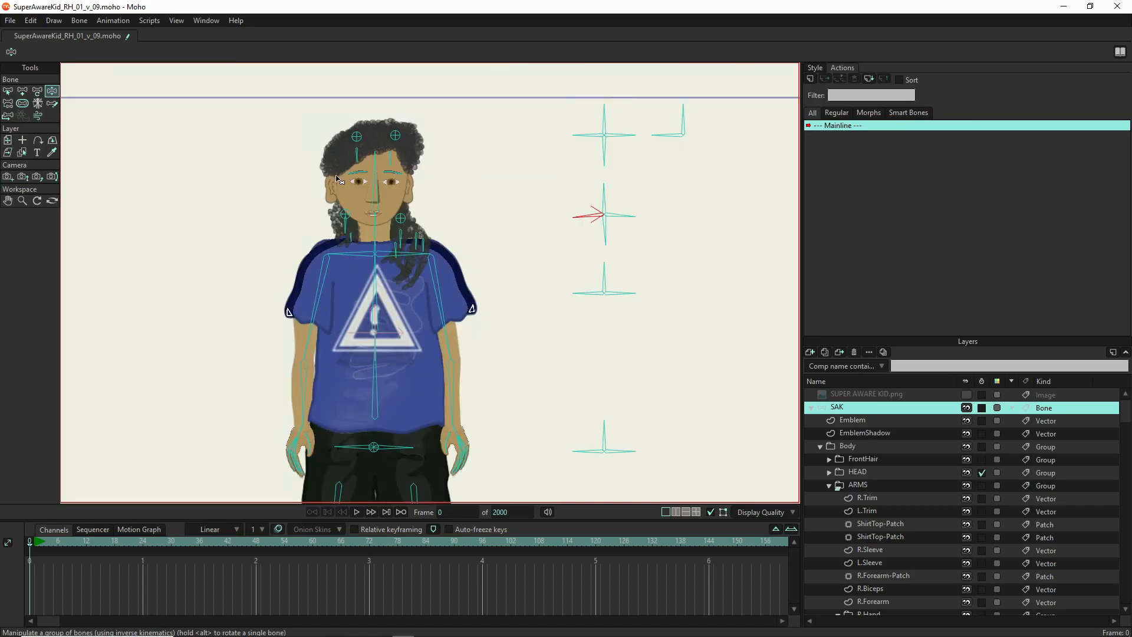
# Load the Shoe2 style for editing and sample its fill colour from the character's shoe
pyautogui.scroll(-4, 348, 199)
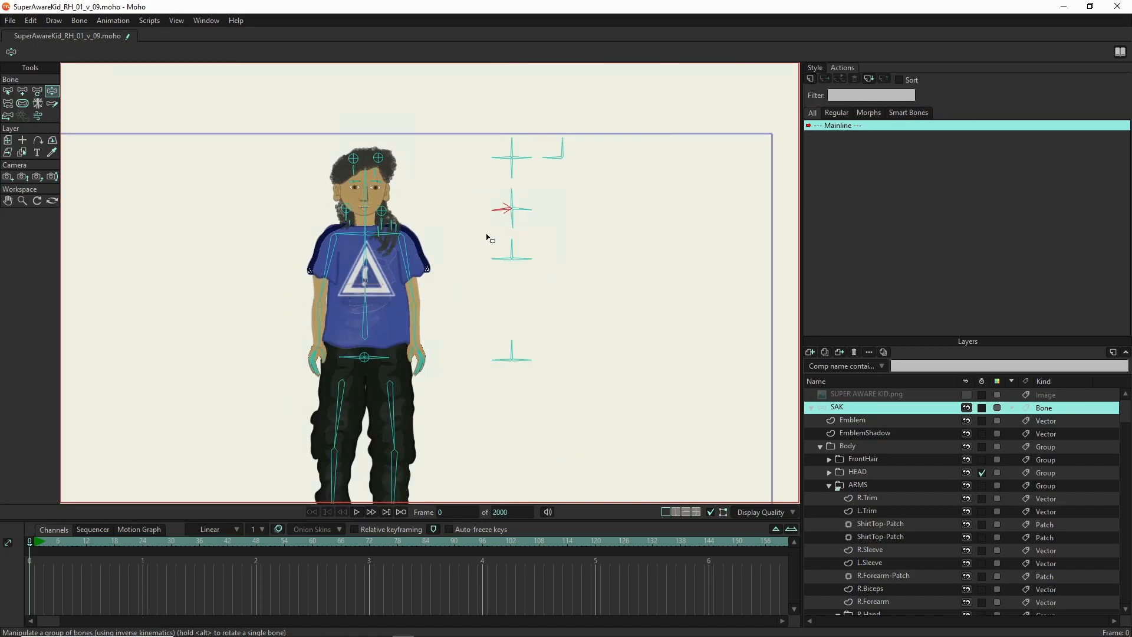
pyautogui.scroll(-2, 445, 253)
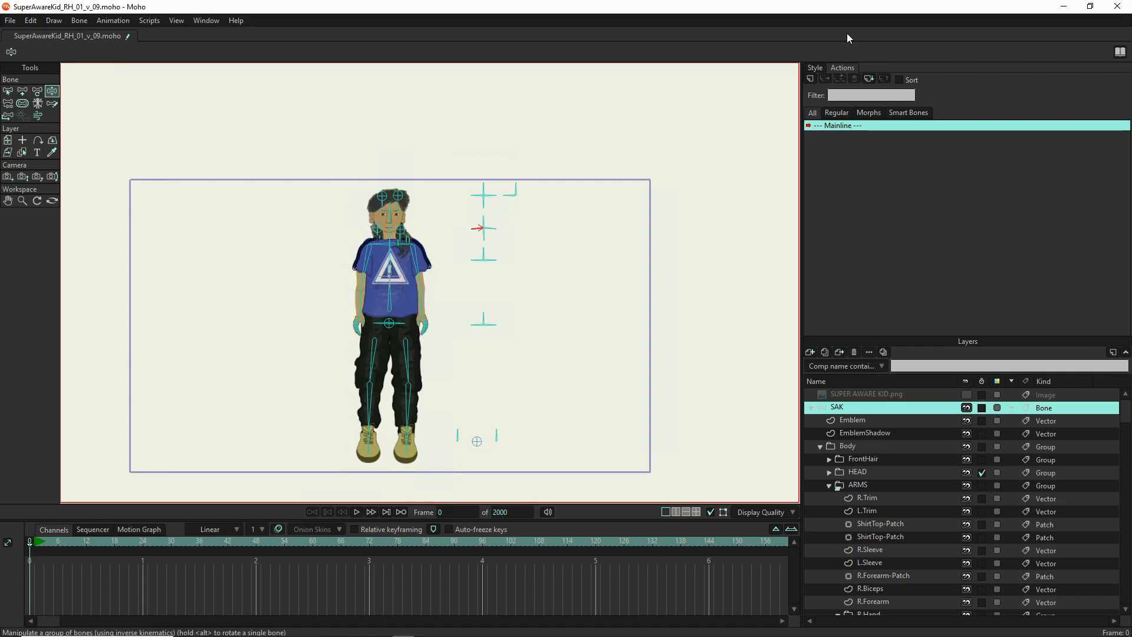
pyautogui.click(815, 67)
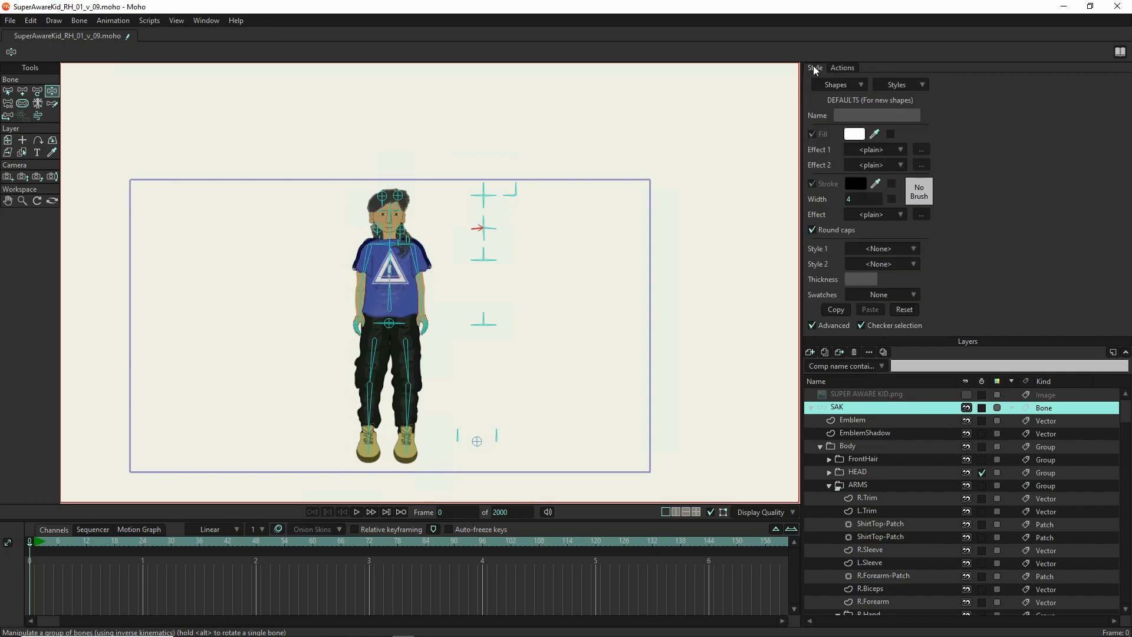
pyautogui.click(895, 84)
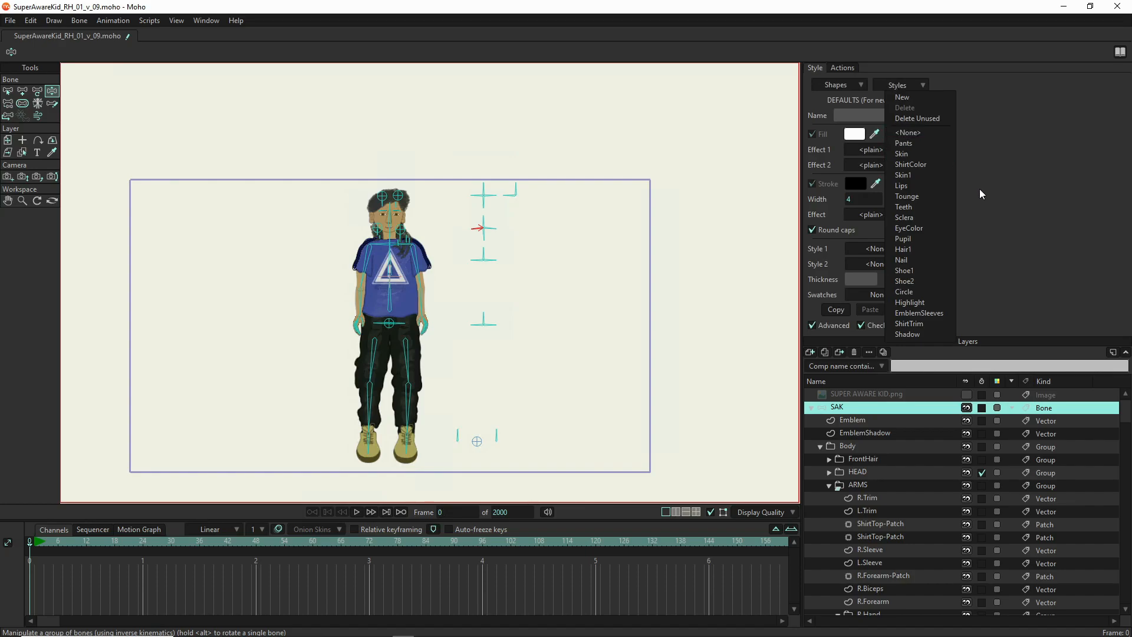
pyautogui.click(920, 281)
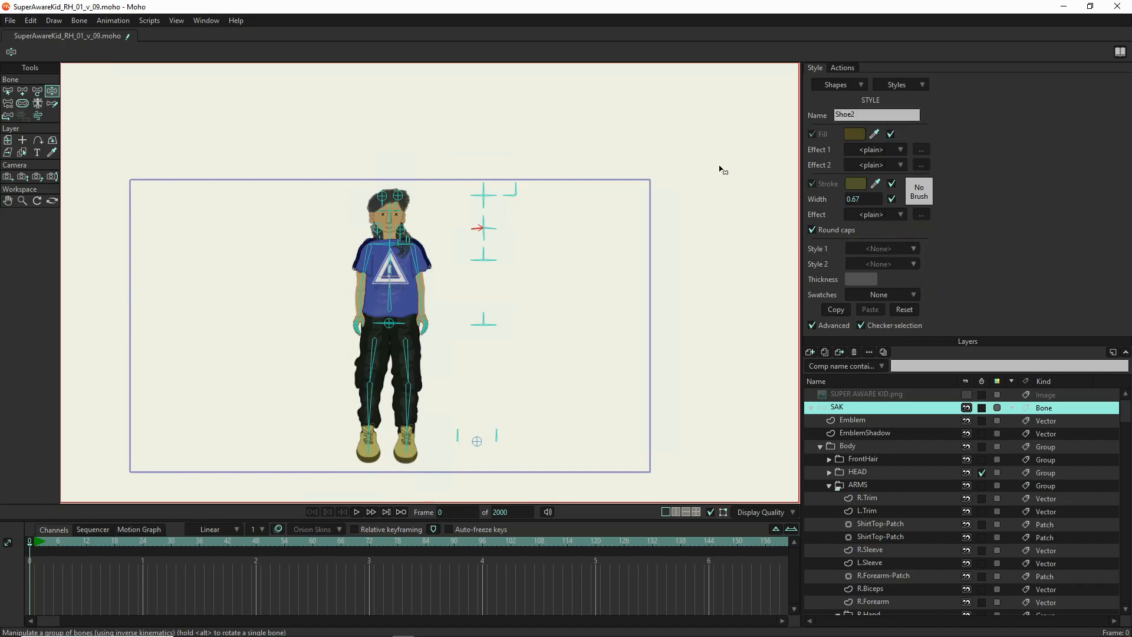
pyautogui.click(877, 129)
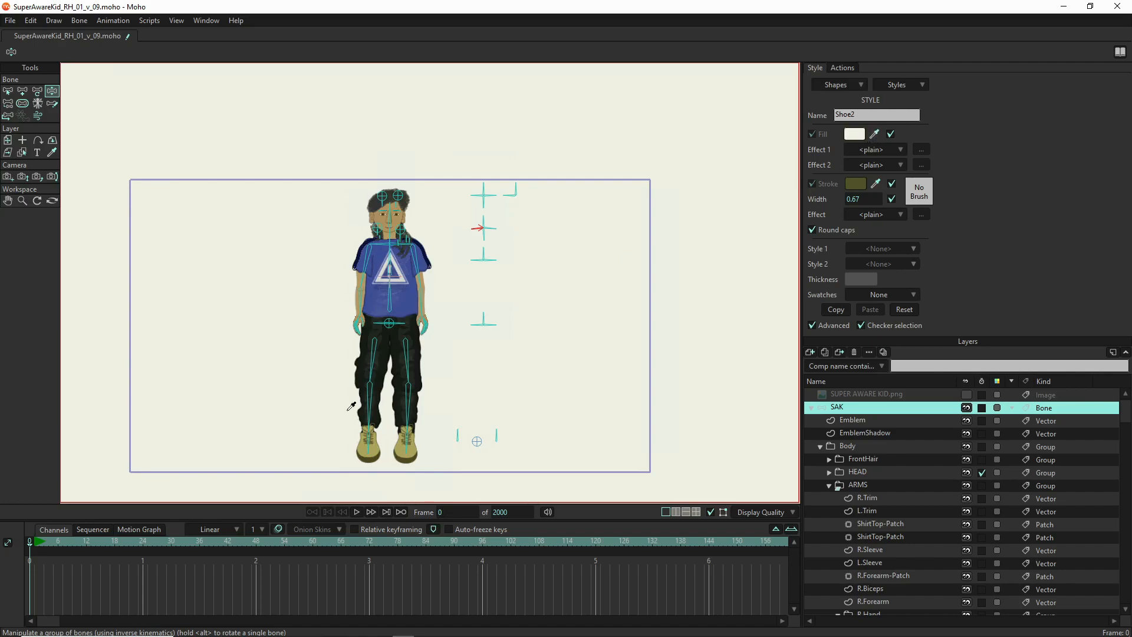
pyautogui.click(380, 444)
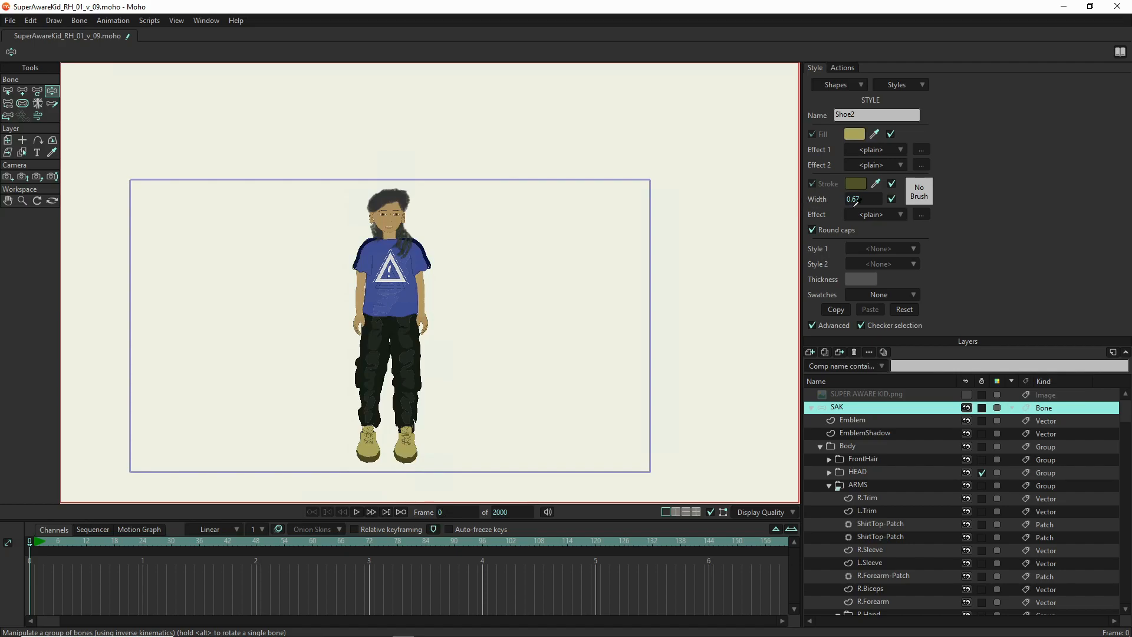
# Darken the Shoe2 style's fill colour to 98904E
pyautogui.scroll(3, 388, 472)
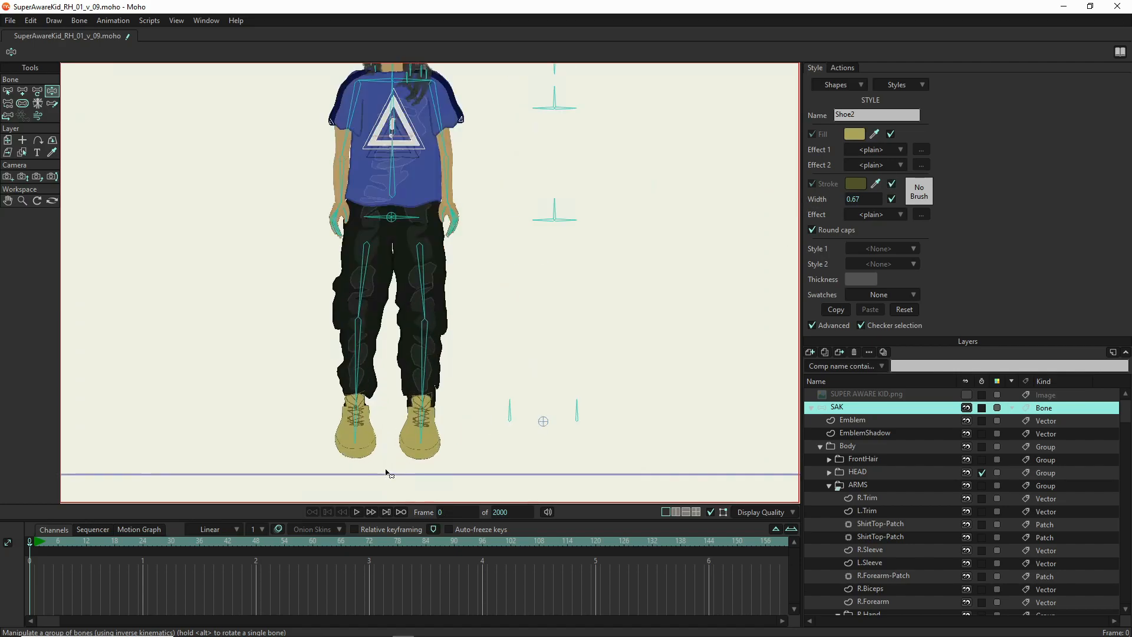
pyautogui.click(855, 133)
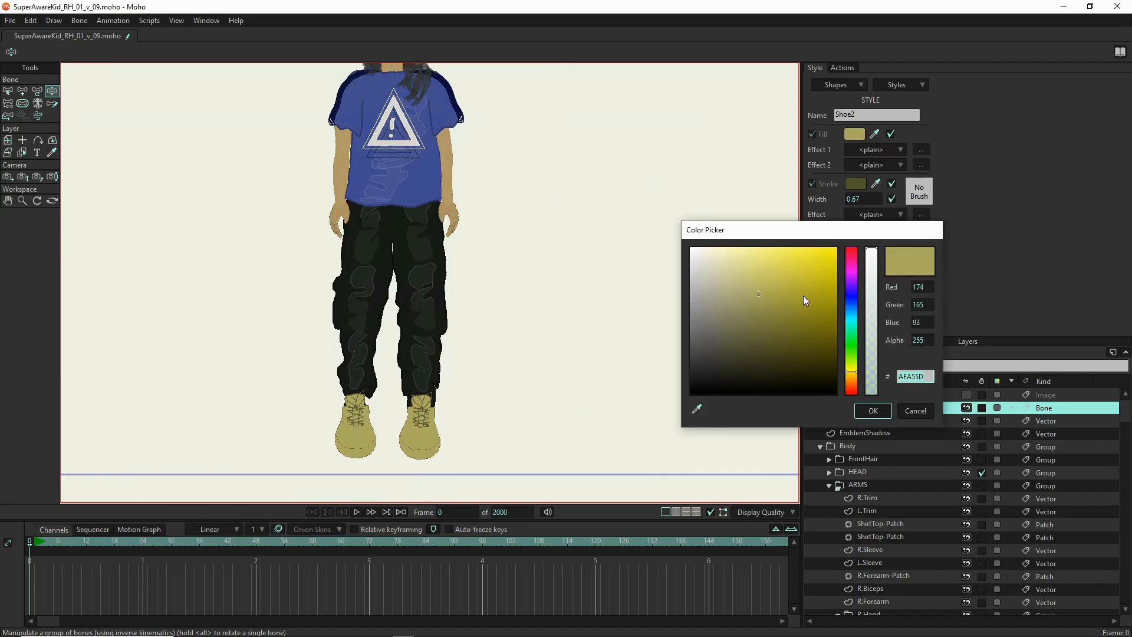
pyautogui.click(762, 306)
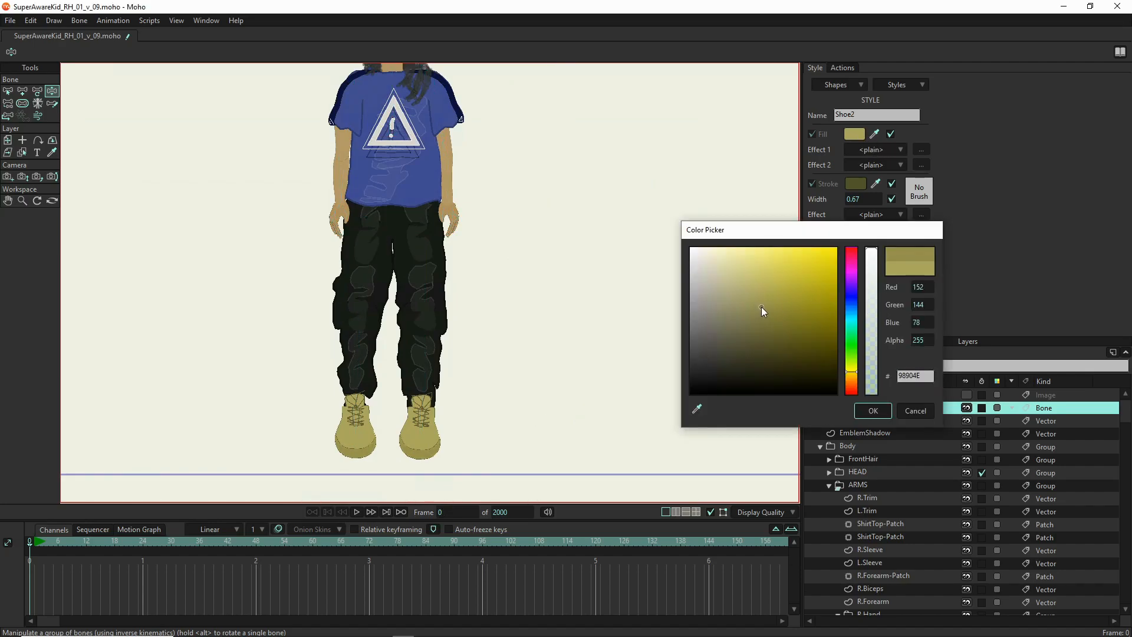
pyautogui.click(873, 410)
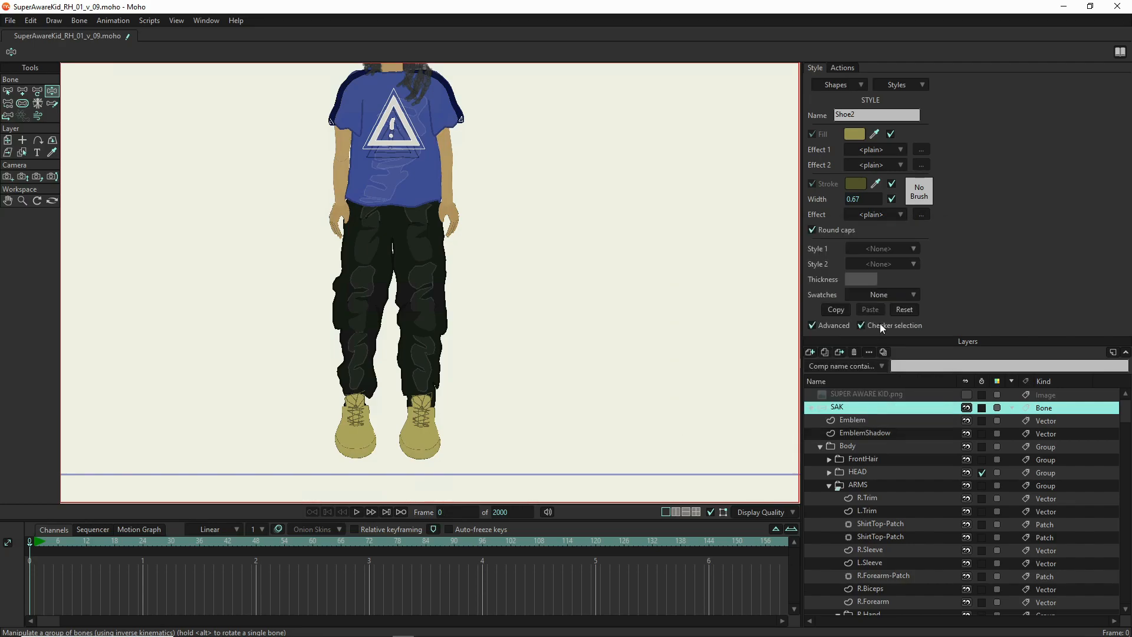
# Keep the Shoe2 style's stroke colour and set its stroke width to 2
pyautogui.click(856, 184)
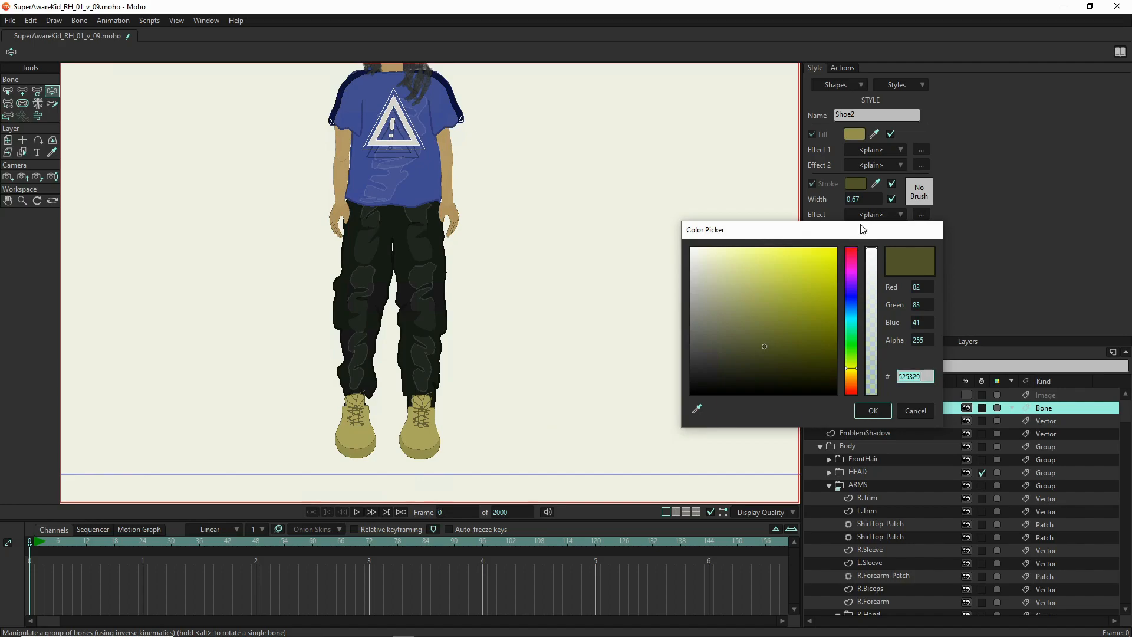
pyautogui.click(915, 412)
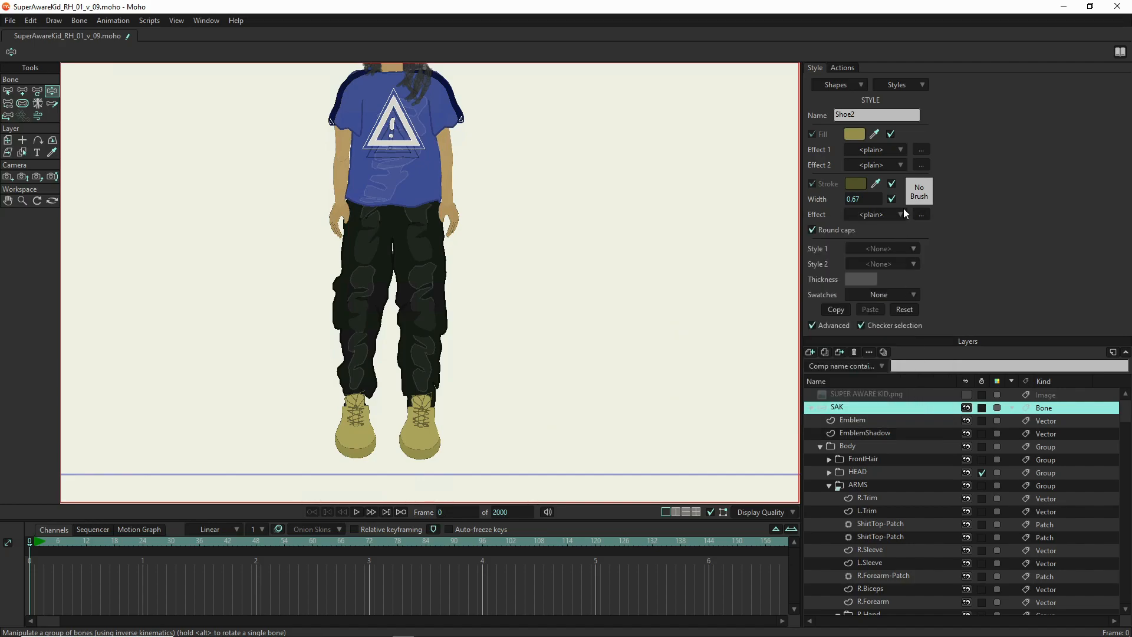
pyautogui.doubleClick(873, 205)
pyautogui.write('8')
pyautogui.press('Return')
pyautogui.moveTo(871, 201)
pyautogui.mouseDown()
pyautogui.moveTo(835, 209)
pyautogui.moveTo(853, 209)
pyautogui.mouseUp()
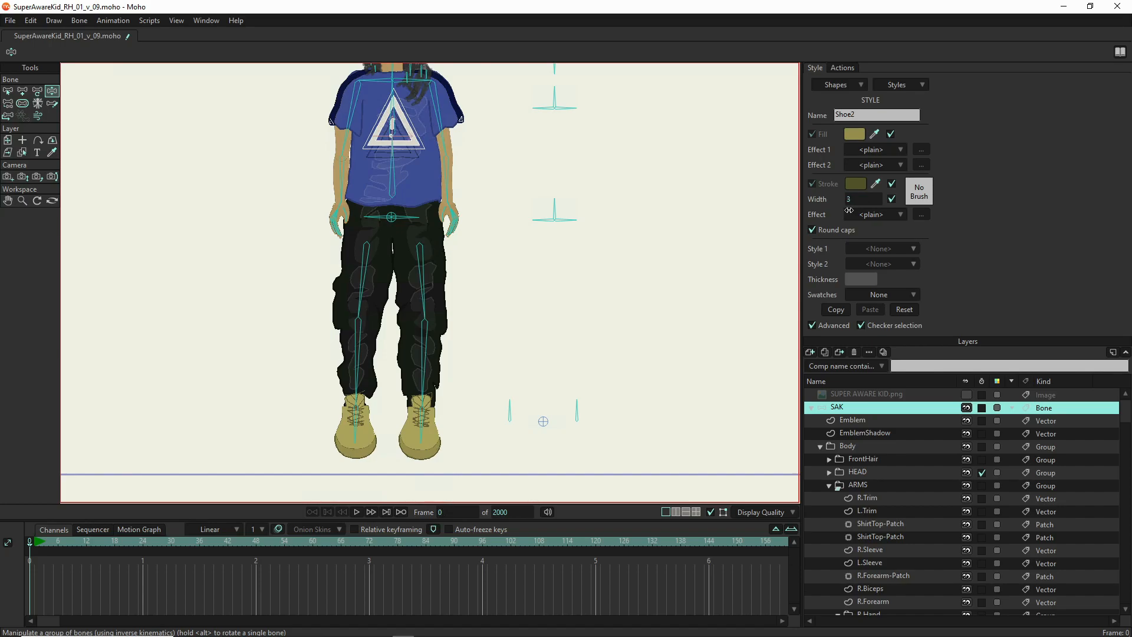
pyautogui.moveTo(845, 210); pyautogui.dragTo(842, 207)
# Load the Shoe1 style and set its stroke width to 0.50, keeping its stroke colour
pyautogui.click(905, 85)
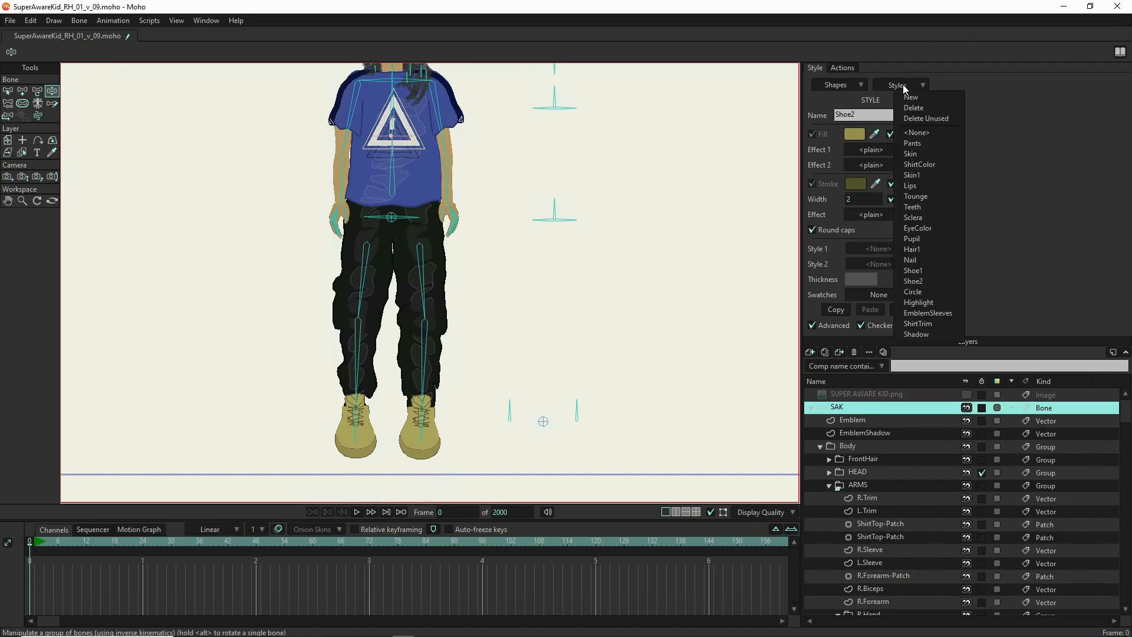
pyautogui.click(918, 272)
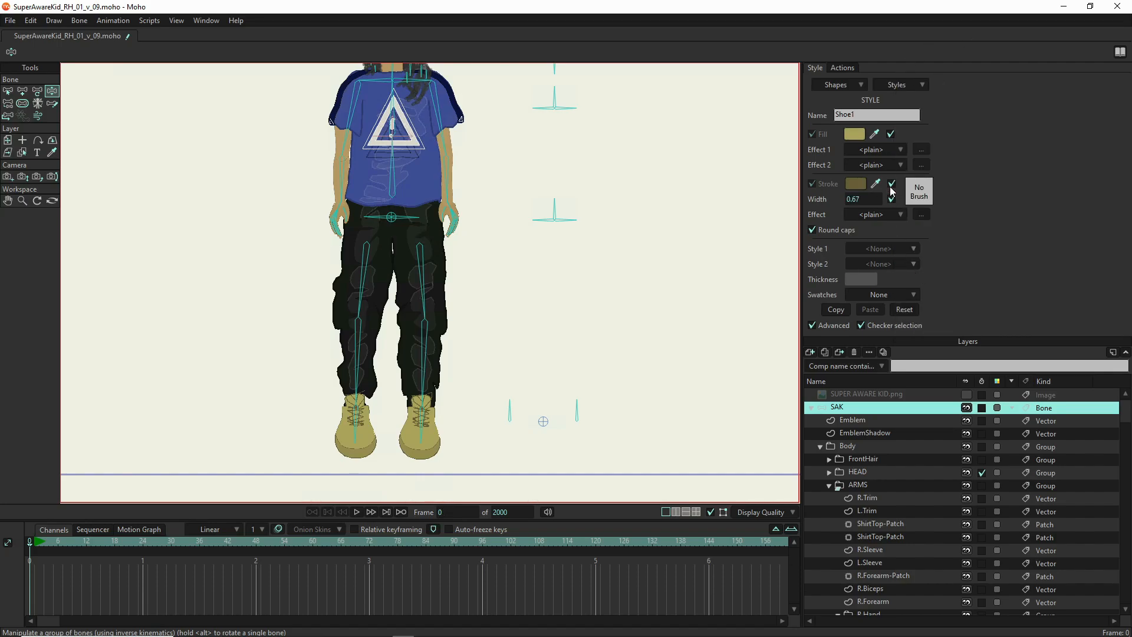
pyautogui.click(872, 197)
pyautogui.write('2')
pyautogui.click(857, 184)
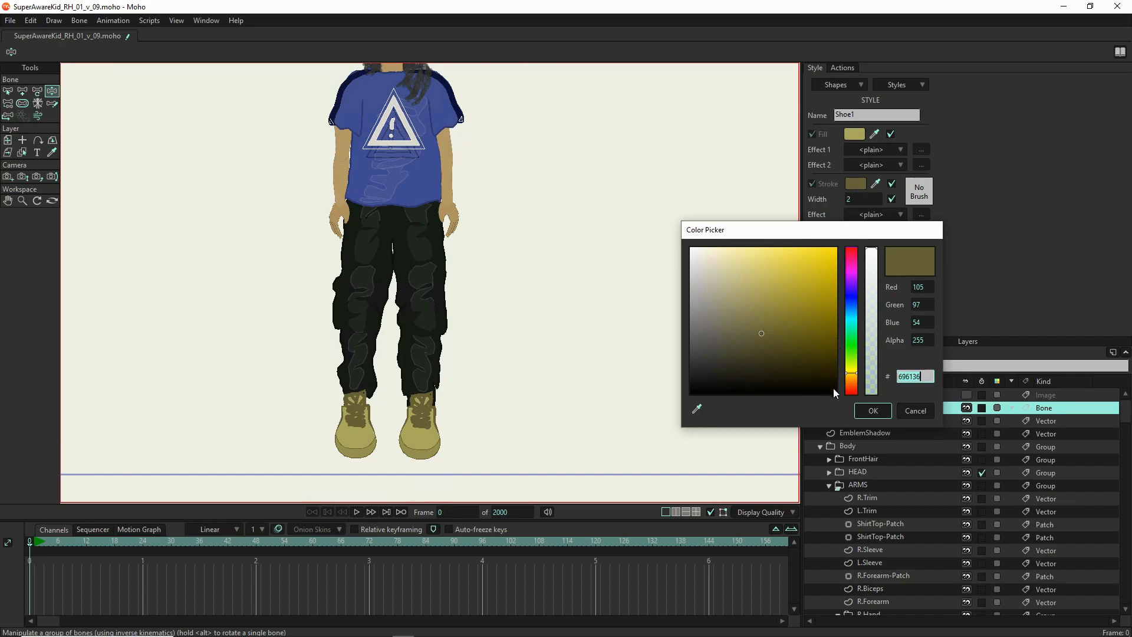
pyautogui.click(913, 411)
pyautogui.click(860, 201)
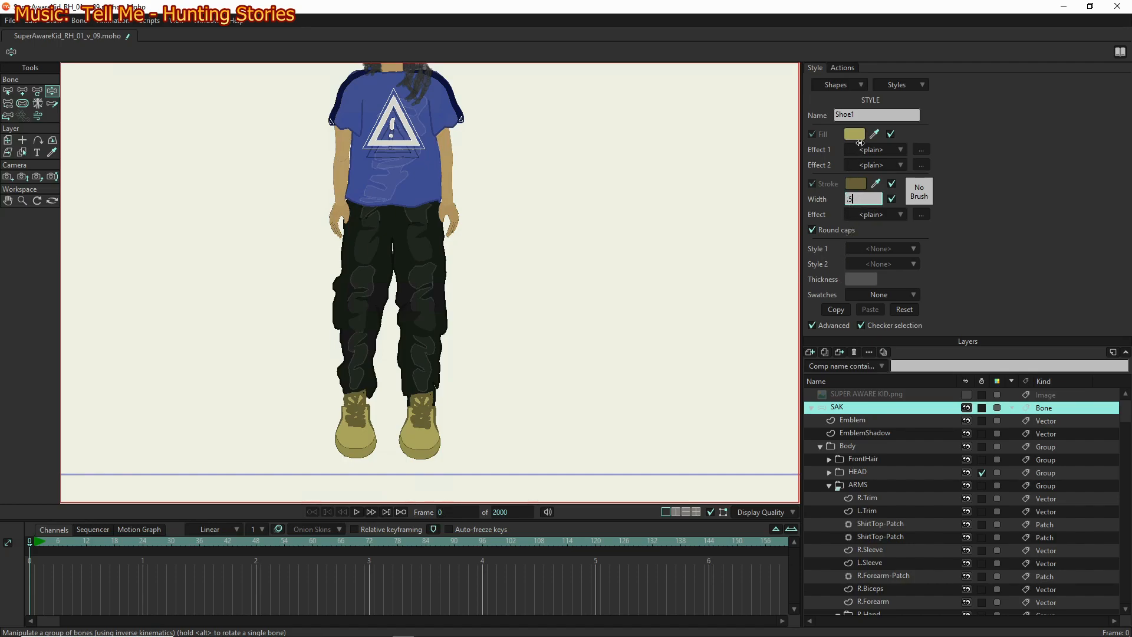
pyautogui.press('Return')
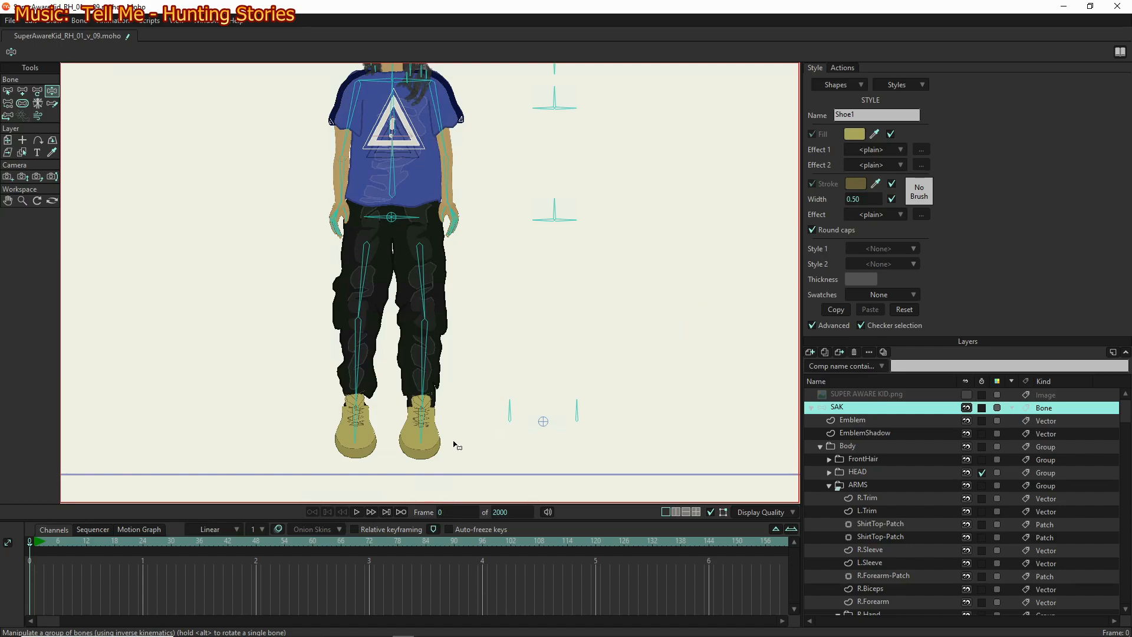
pyautogui.scroll(6, 442, 424)
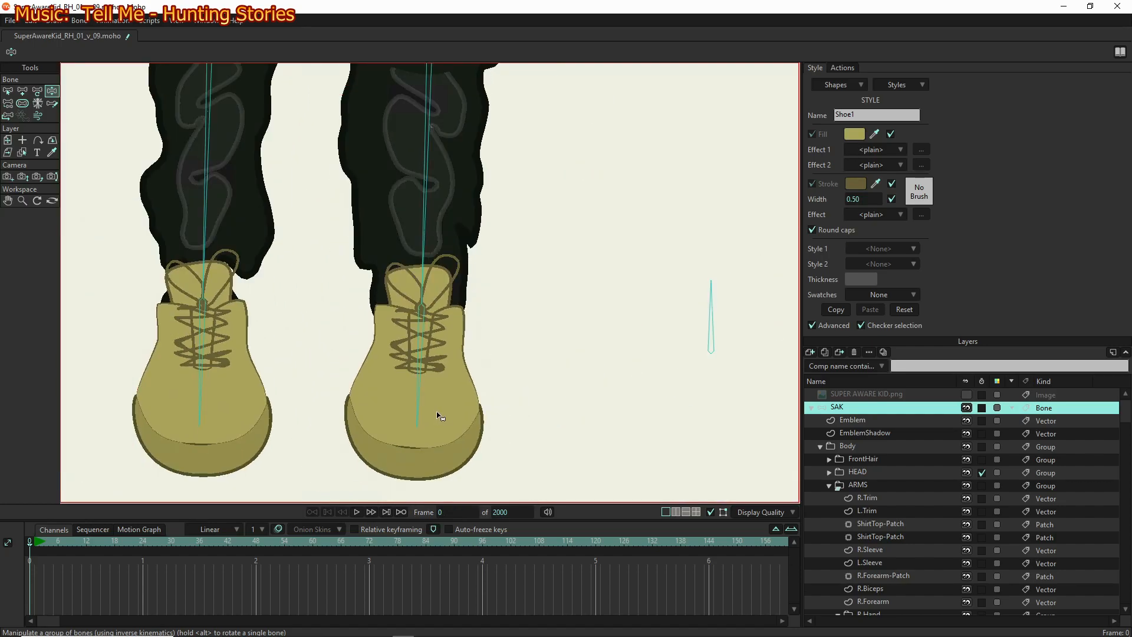
pyautogui.scroll(2, 401, 420)
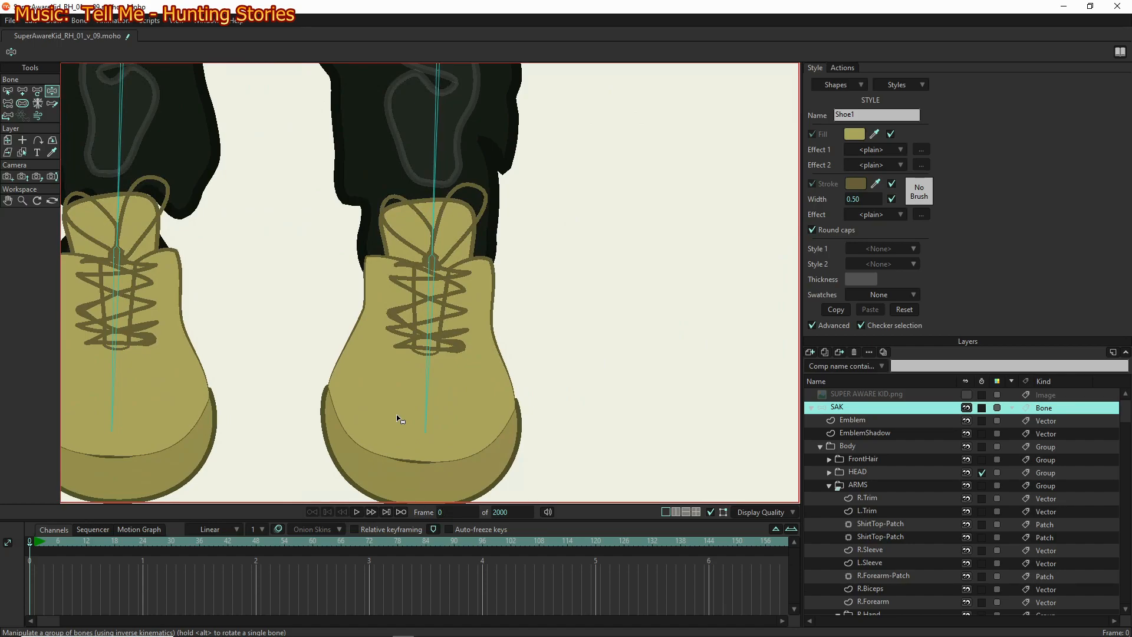
# Select the R.Shoe layer in the LEGS group and hide the L.Shoe layer
pyautogui.scroll(-1, 400, 420)
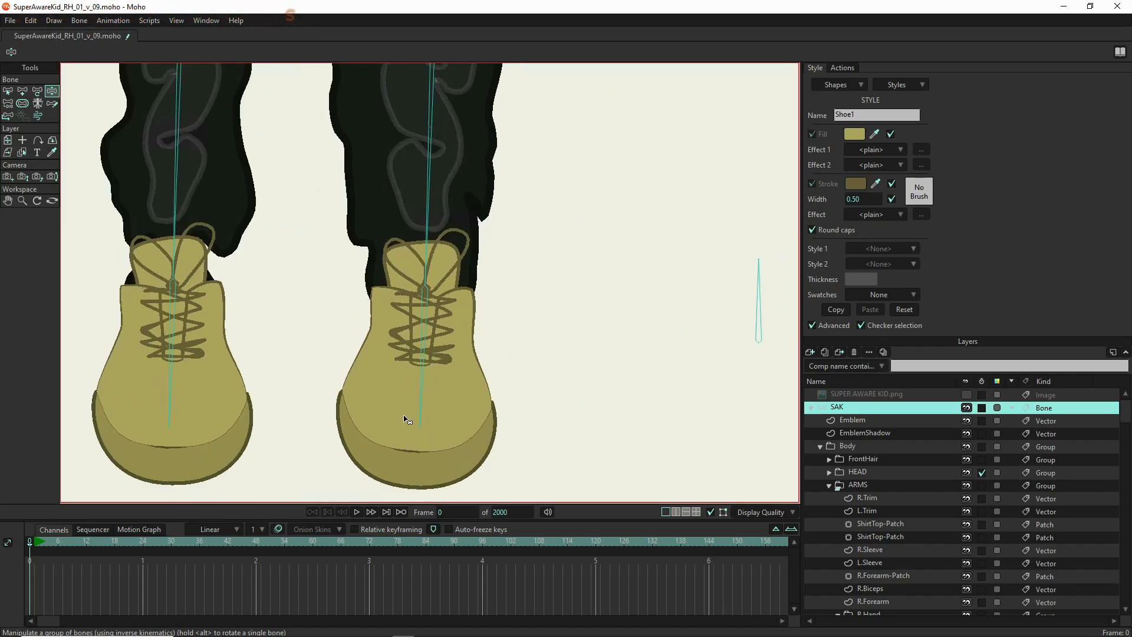
pyautogui.moveTo(400, 420); pyautogui.dragTo(435, 397)
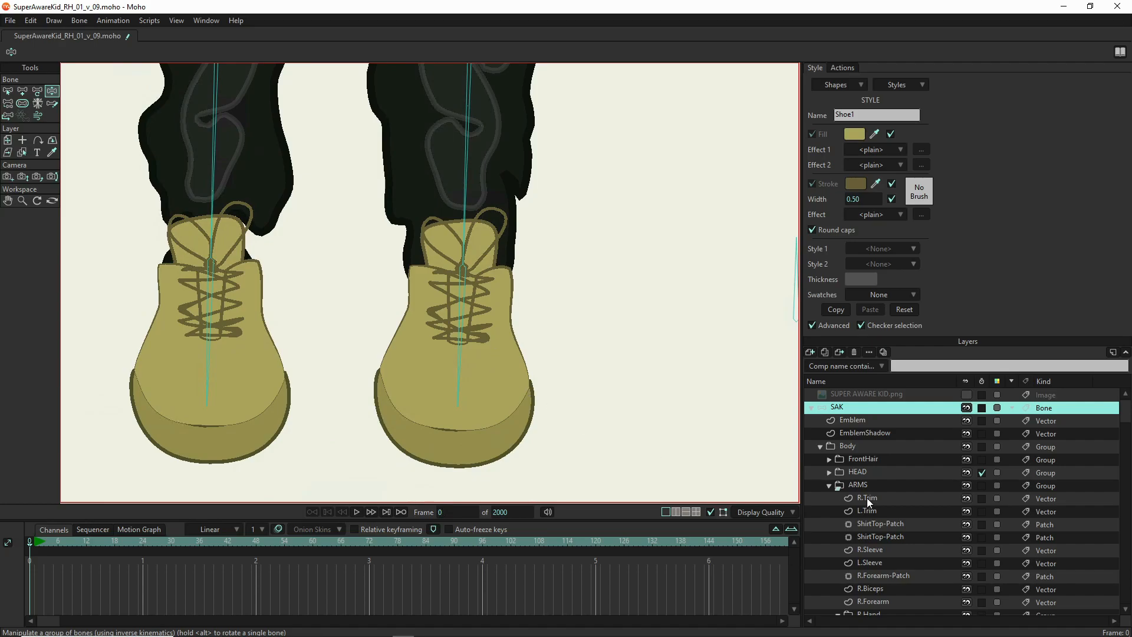
pyautogui.scroll(-3, 363, 379)
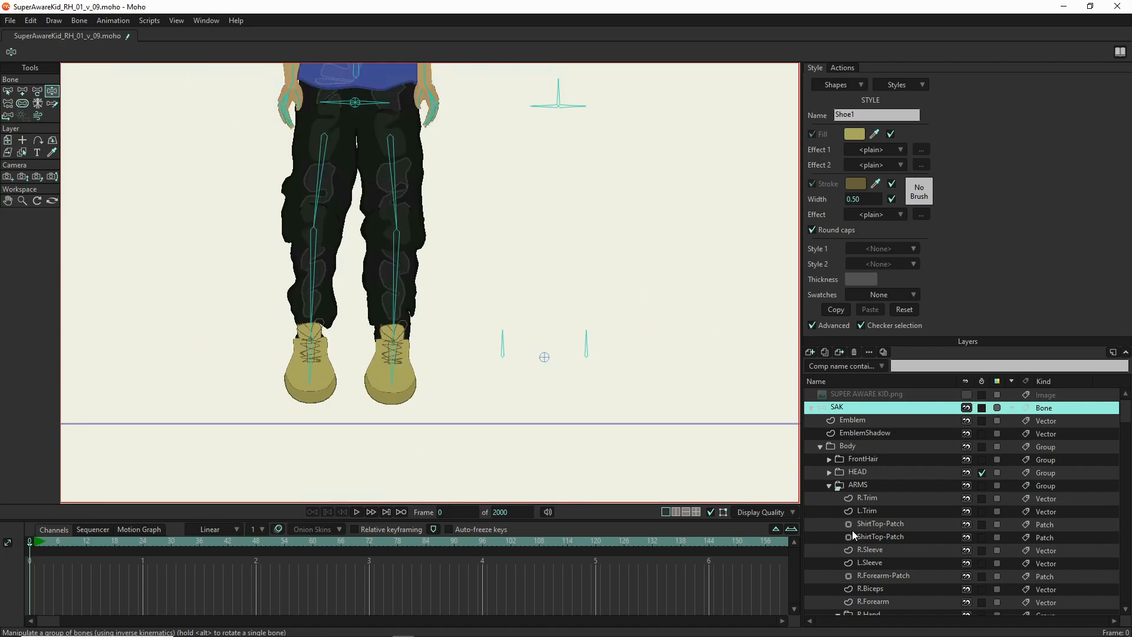
pyautogui.scroll(-10, 873, 557)
pyautogui.scroll(-10, 872, 557)
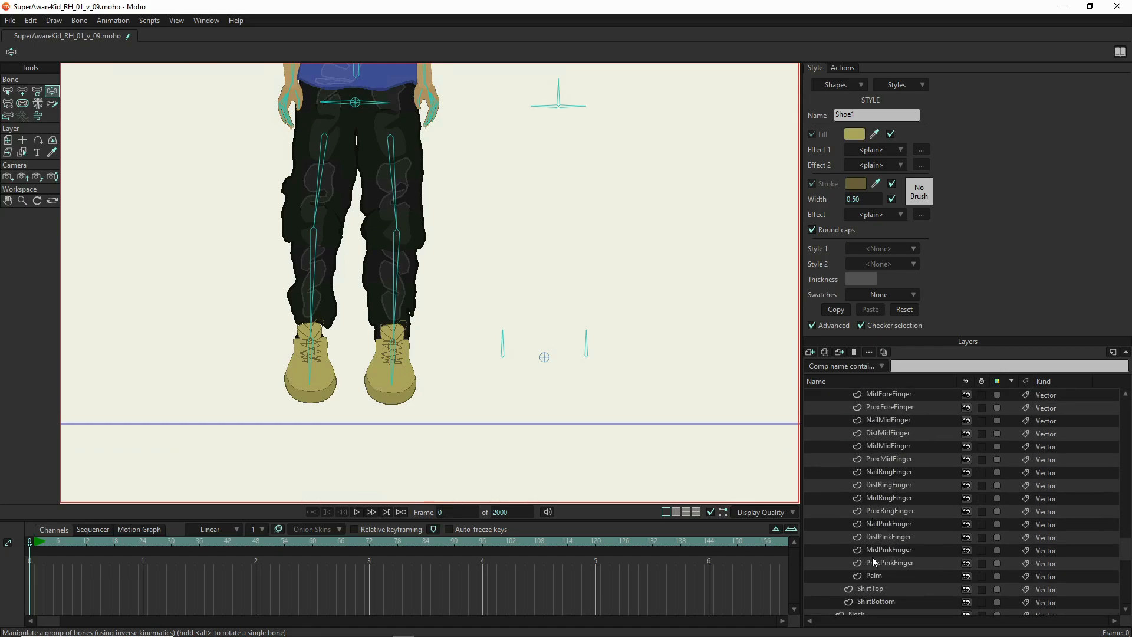
pyautogui.scroll(-5, 872, 557)
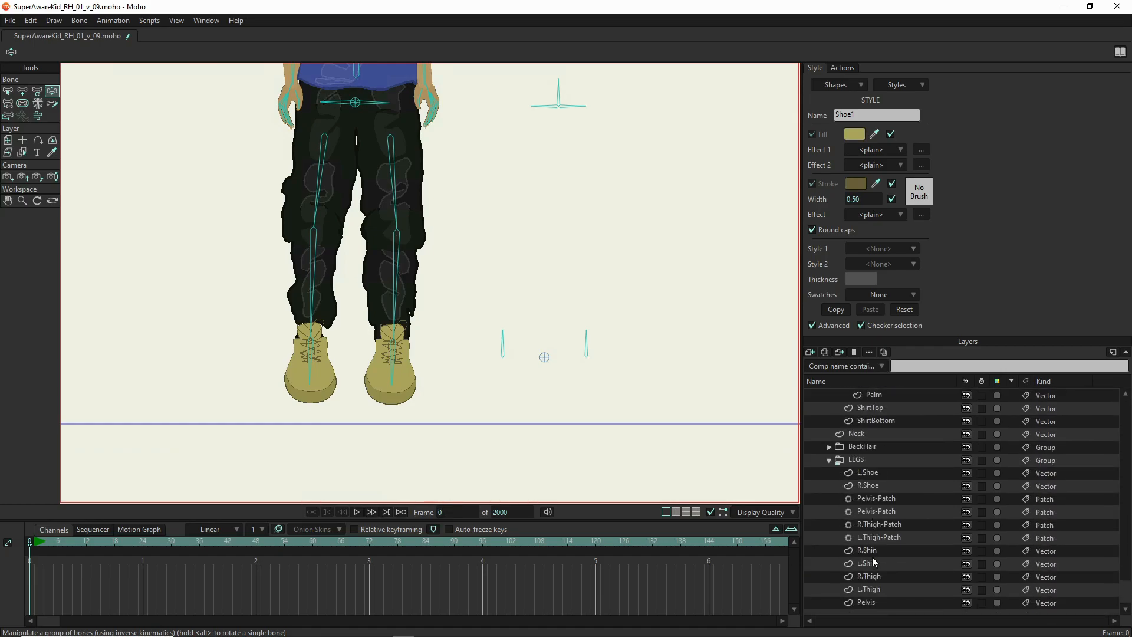
pyautogui.click(886, 483)
pyautogui.click(862, 473)
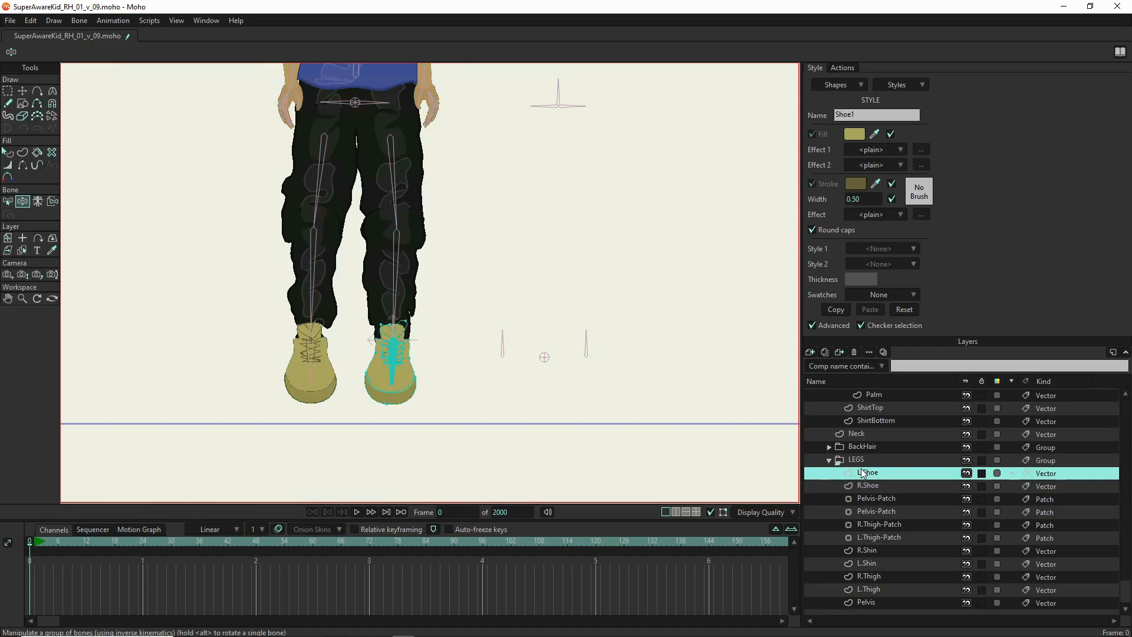
pyautogui.doubleClick(862, 474)
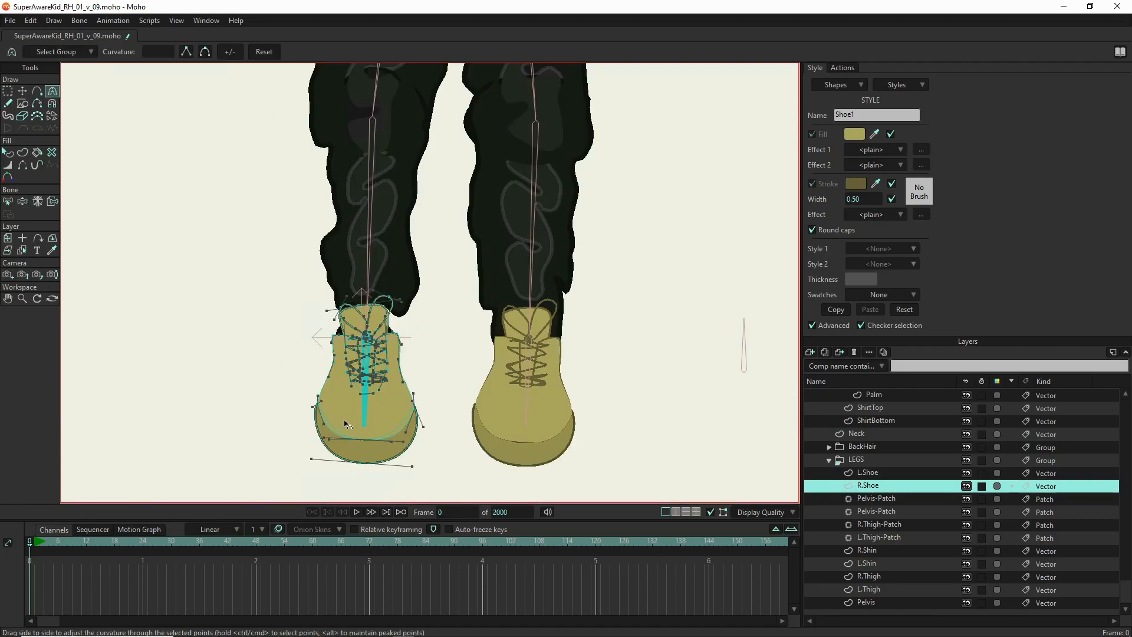
pyautogui.scroll(-2, 343, 414)
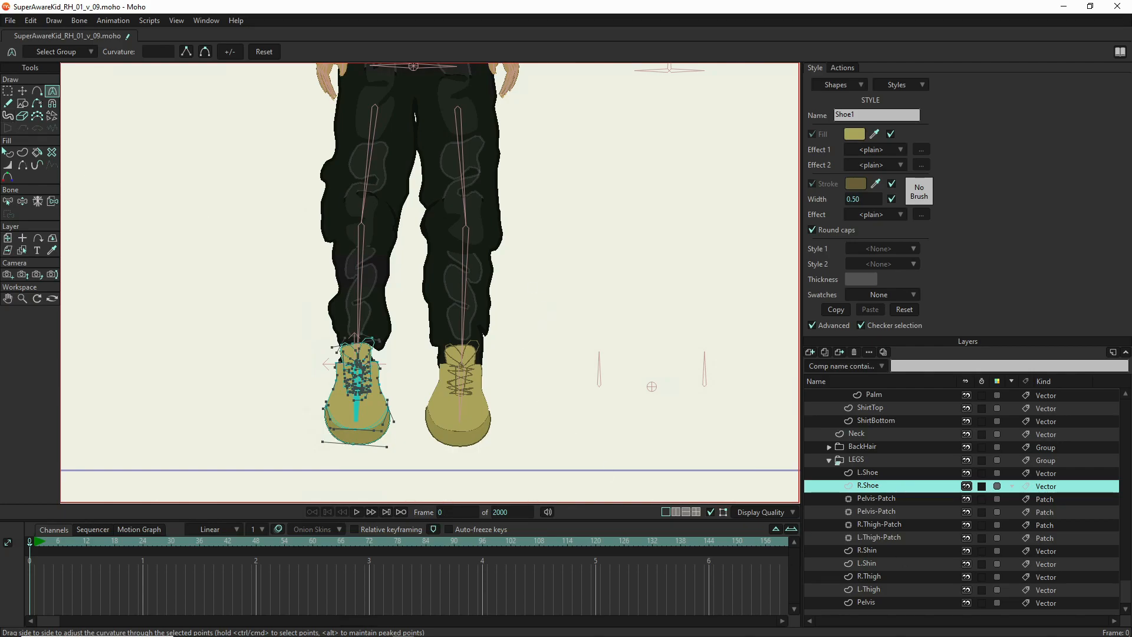
pyautogui.click(967, 473)
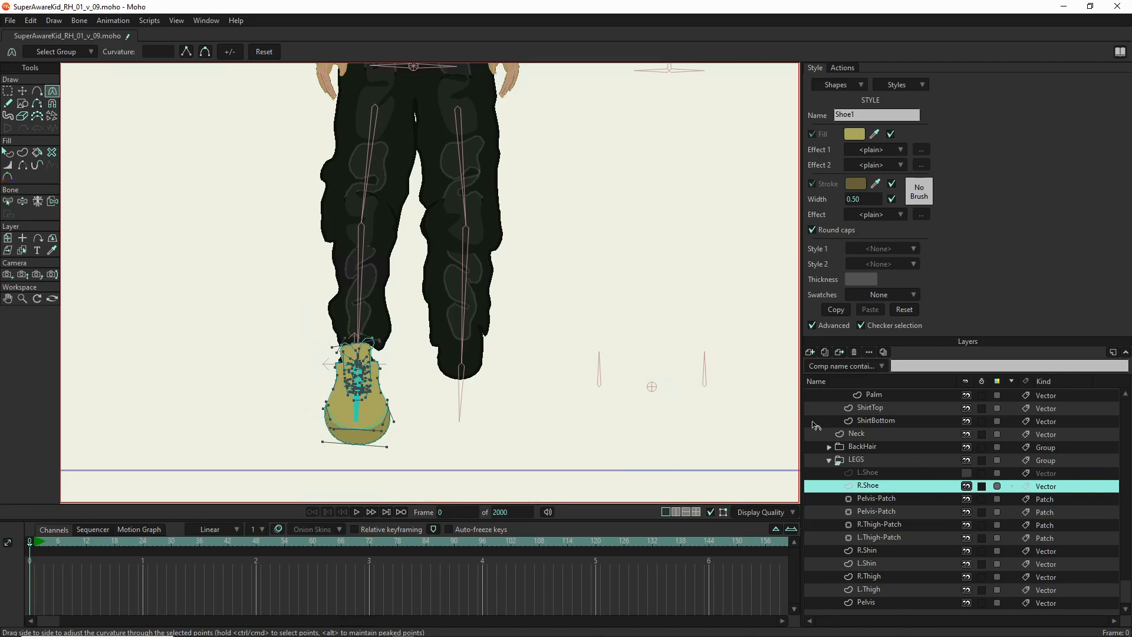
# Select the R.FootCtl bone on the SAK layer and create an action named R.FootCtl for it
pyautogui.scroll(4, 904, 458)
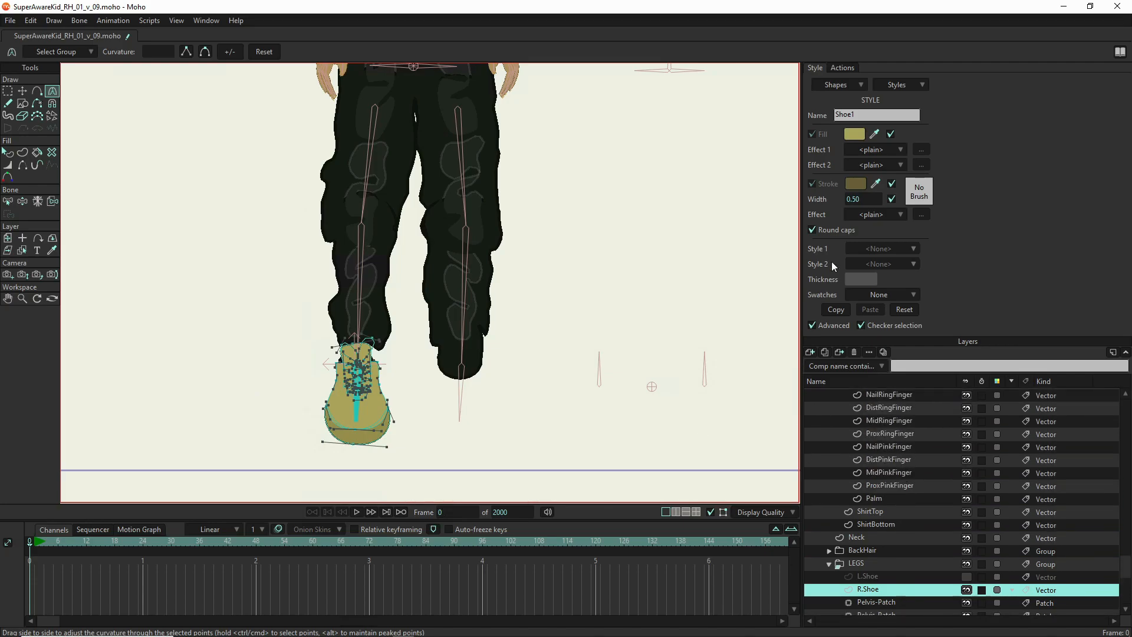
pyautogui.scroll(4, 943, 425)
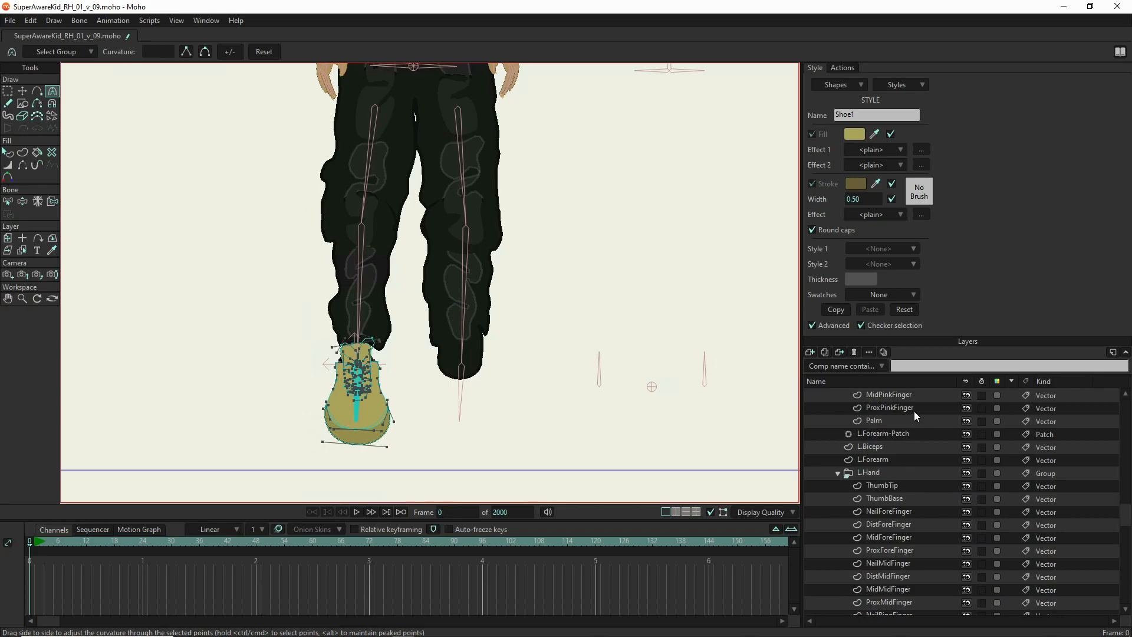
pyautogui.scroll(6, 892, 401)
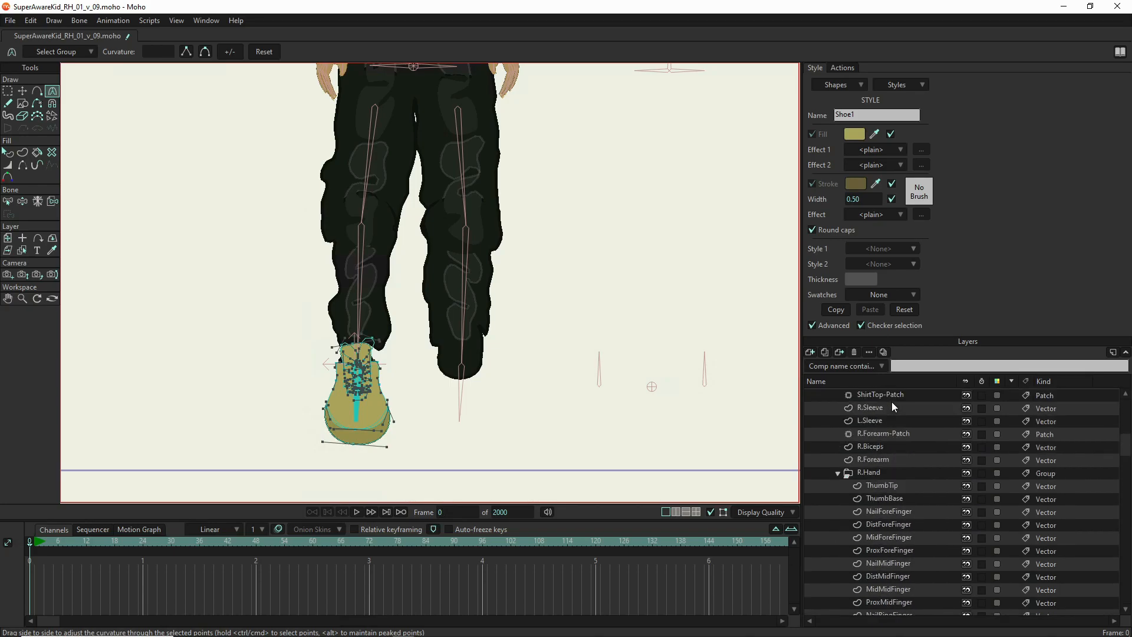
pyautogui.scroll(3, 891, 402)
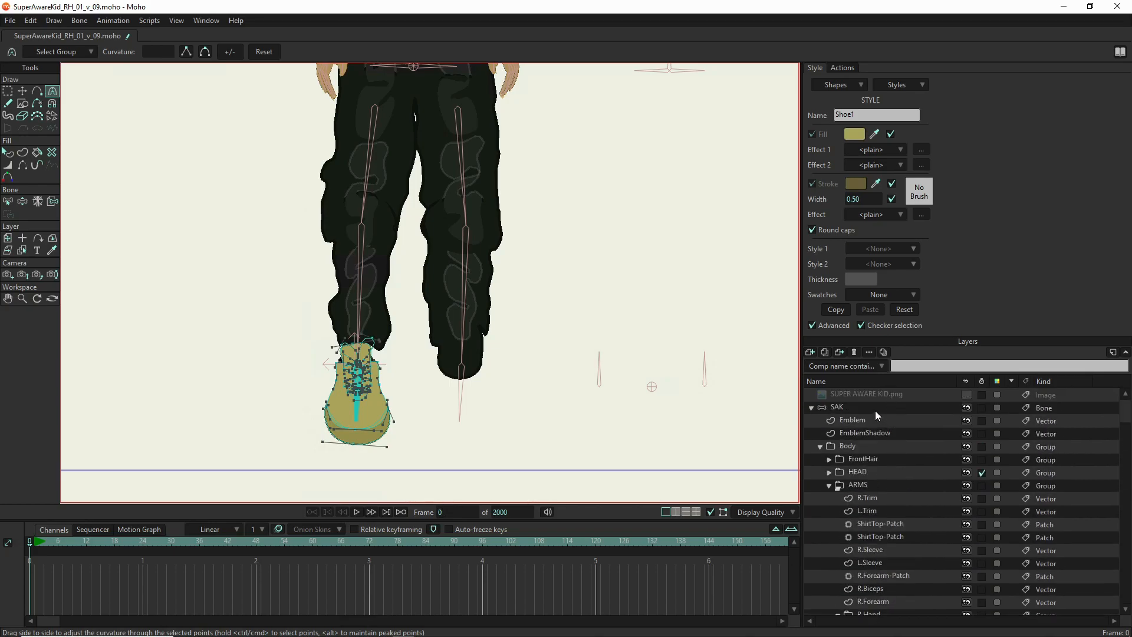
pyautogui.click(875, 415)
pyautogui.click(599, 372)
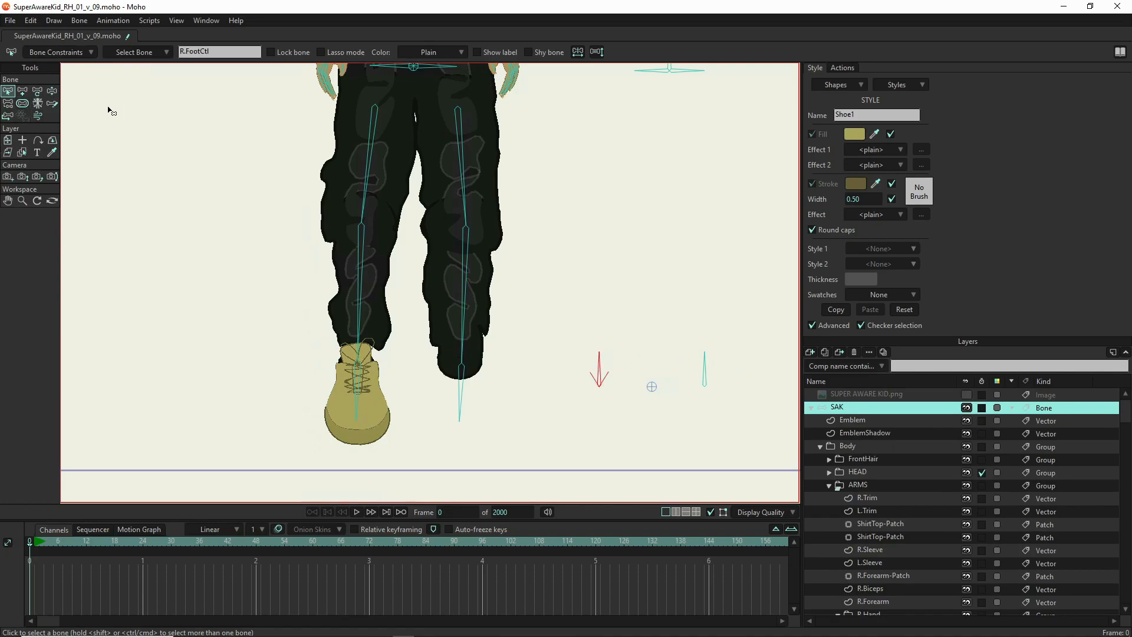
pyautogui.click(848, 69)
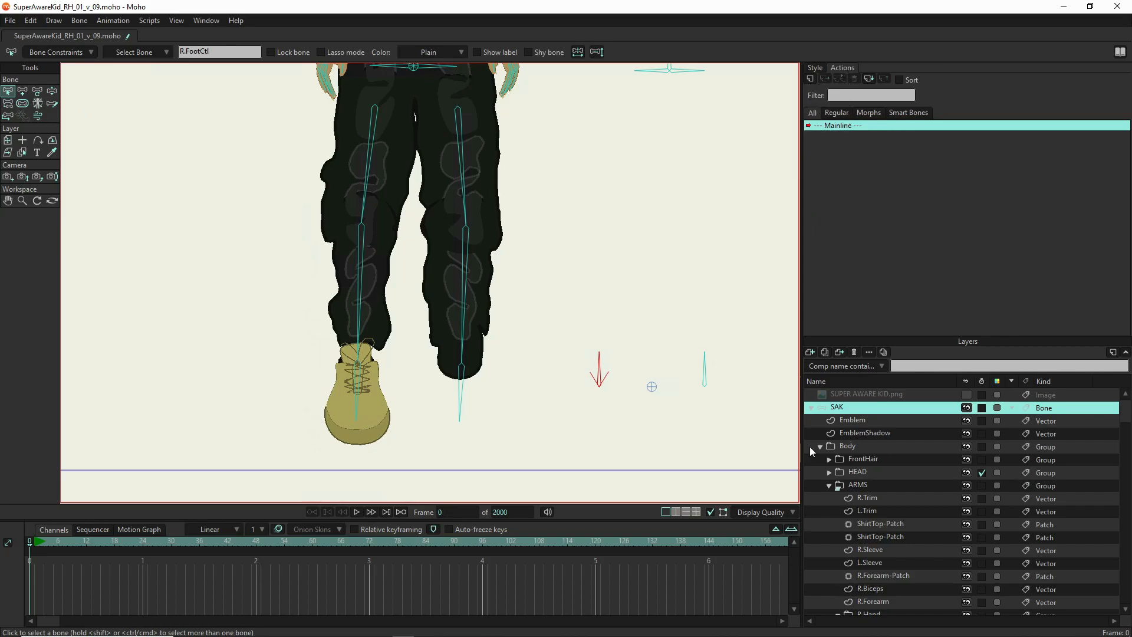
pyautogui.click(810, 79)
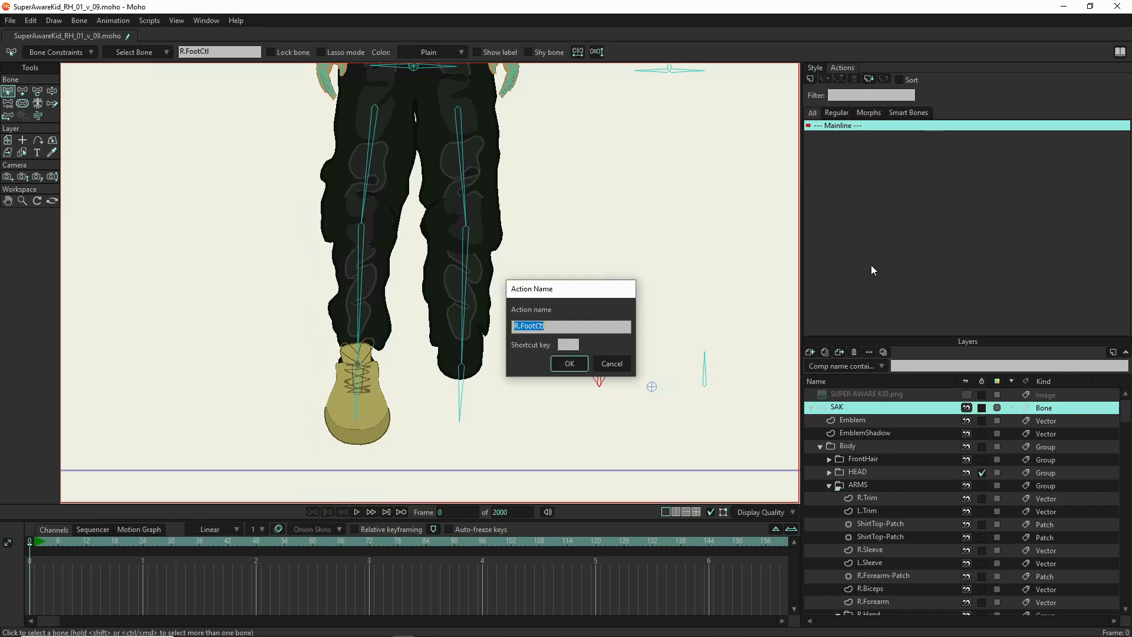
pyautogui.click(569, 364)
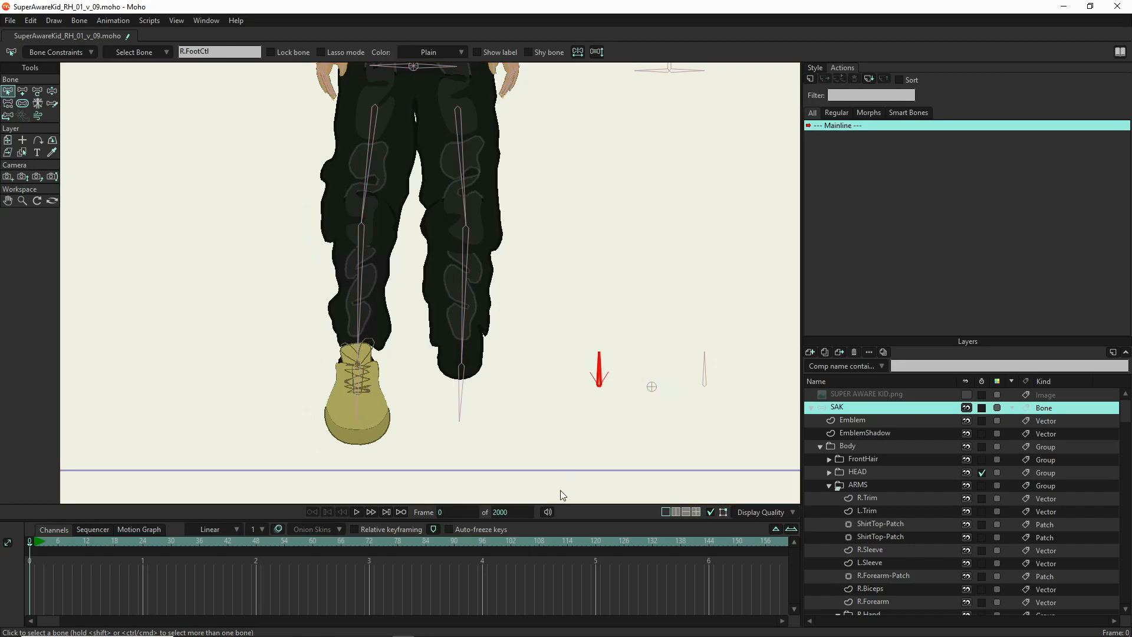
# Key the R.FootCtl bone at 122° on frame 1 and swung to the opposite side on frame 64, and check frame 32
pyautogui.click(22, 91)
pyautogui.moveTo(599, 370); pyautogui.dragTo(537, 402)
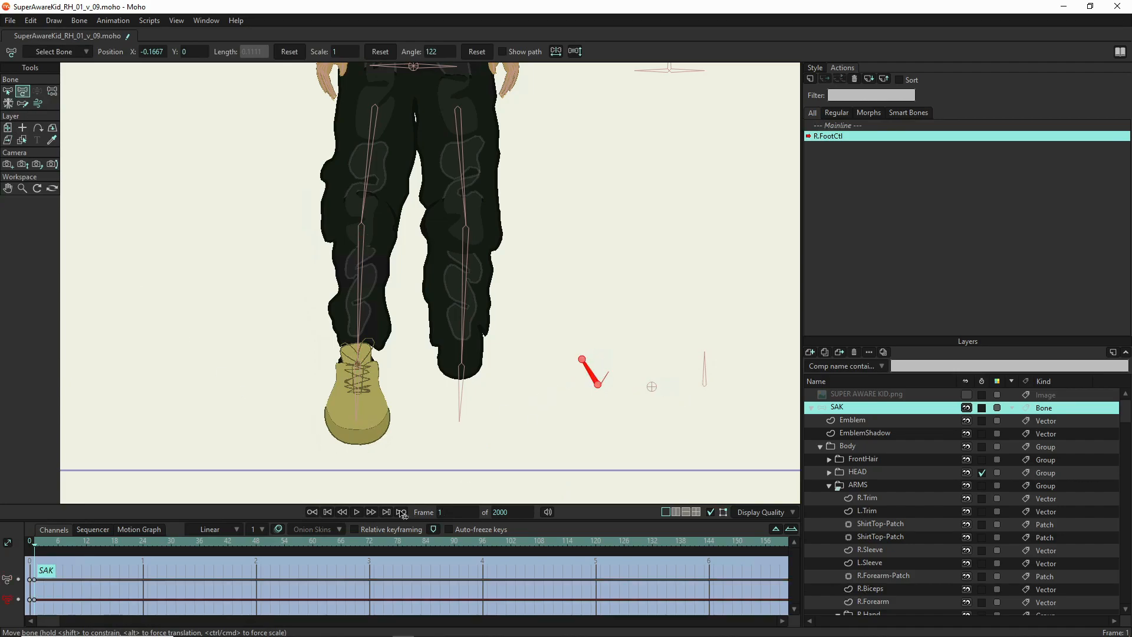
pyautogui.click(329, 541)
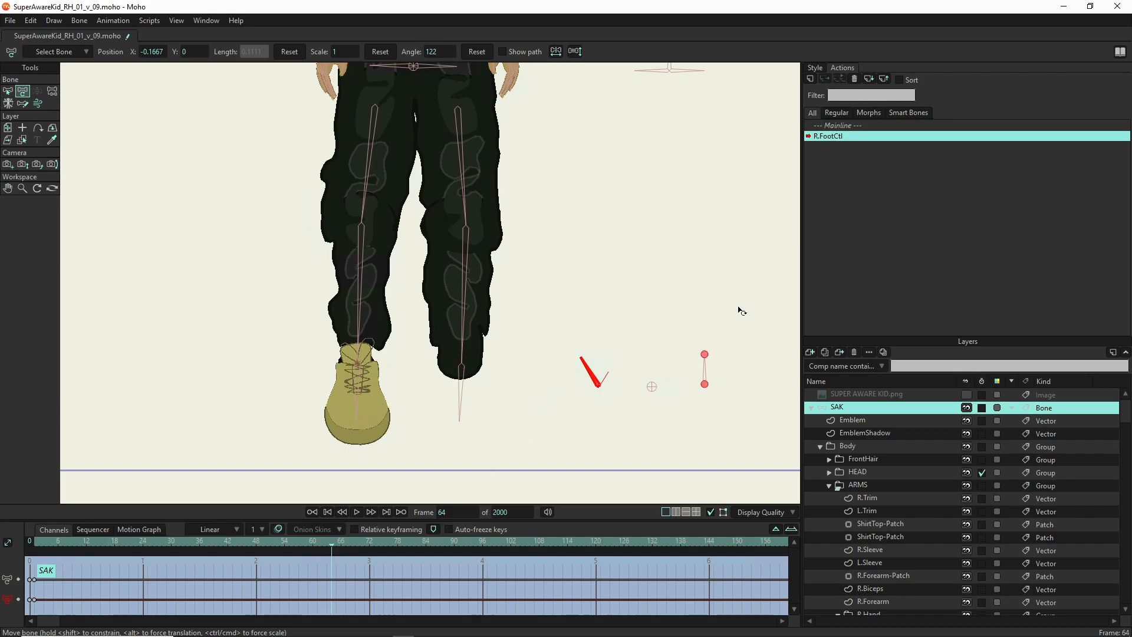
pyautogui.moveTo(588, 372); pyautogui.dragTo(637, 370)
pyautogui.click(39, 549)
pyautogui.click(36, 547)
pyautogui.moveTo(36, 548); pyautogui.dragTo(181, 541)
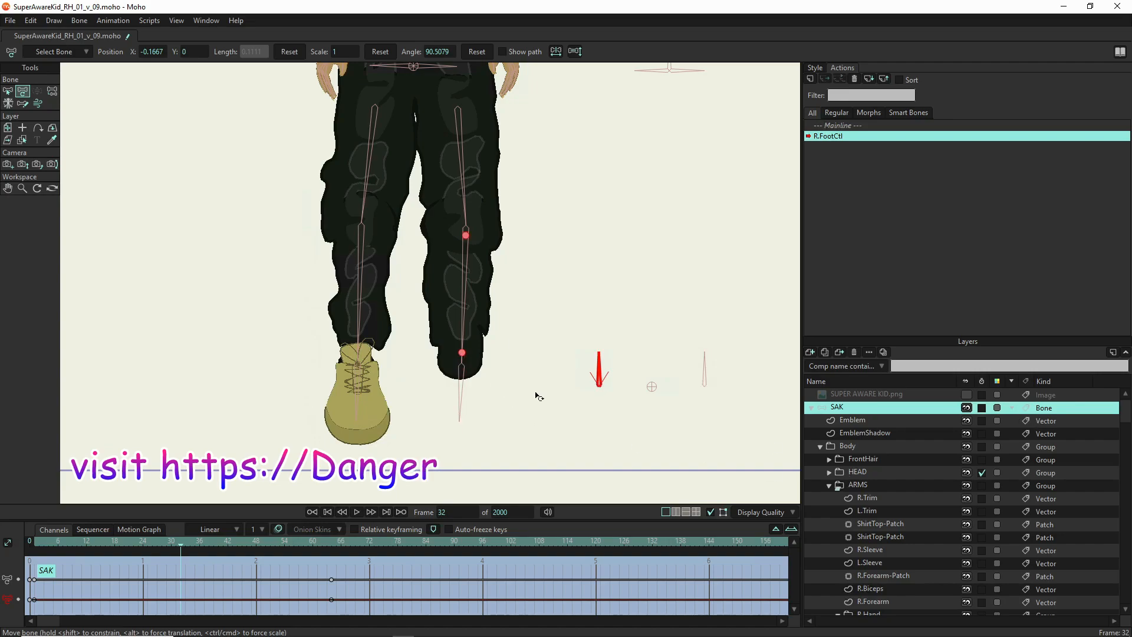
# Show the SUPER AWARE KID.png reference layer and set its opacity to 22%
pyautogui.click(965, 394)
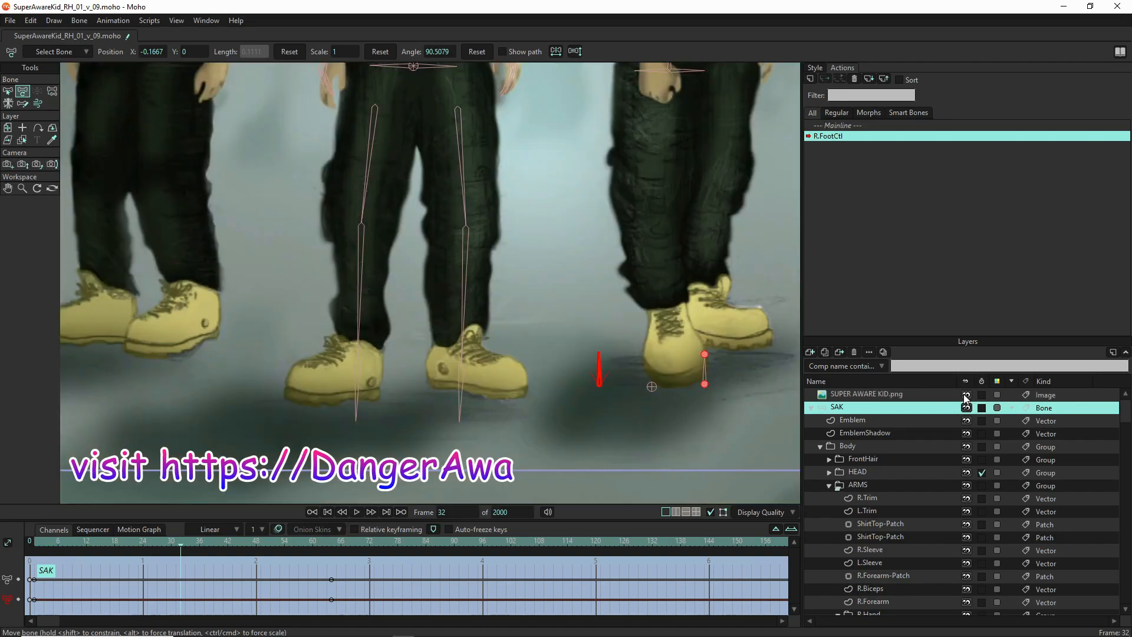
pyautogui.doubleClick(906, 394)
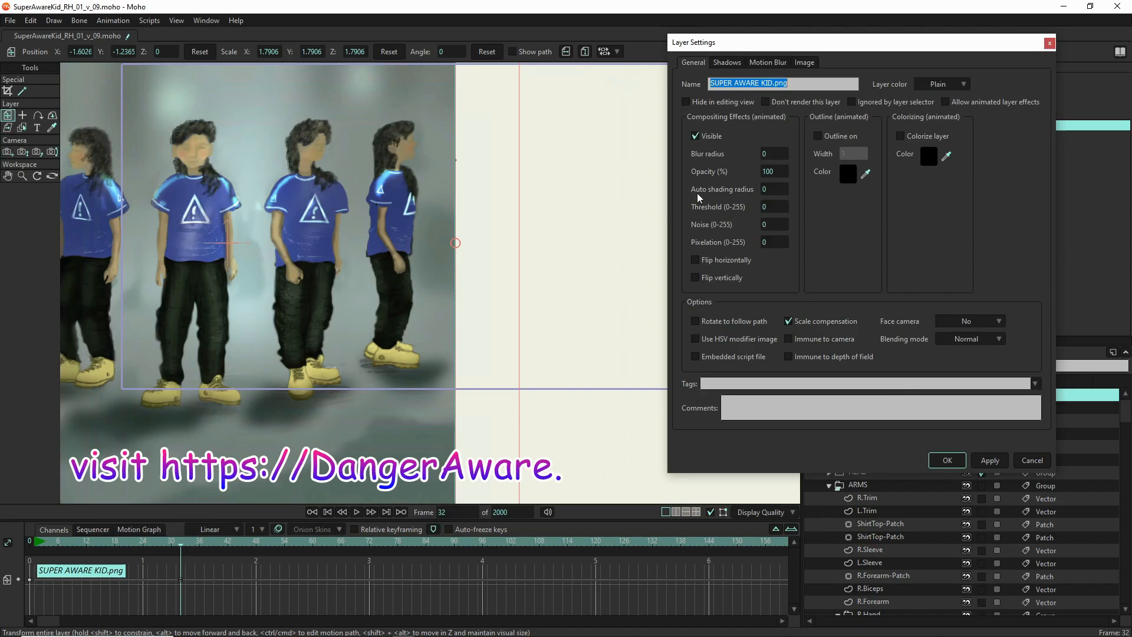
pyautogui.doubleClick(773, 171)
pyautogui.write('22')
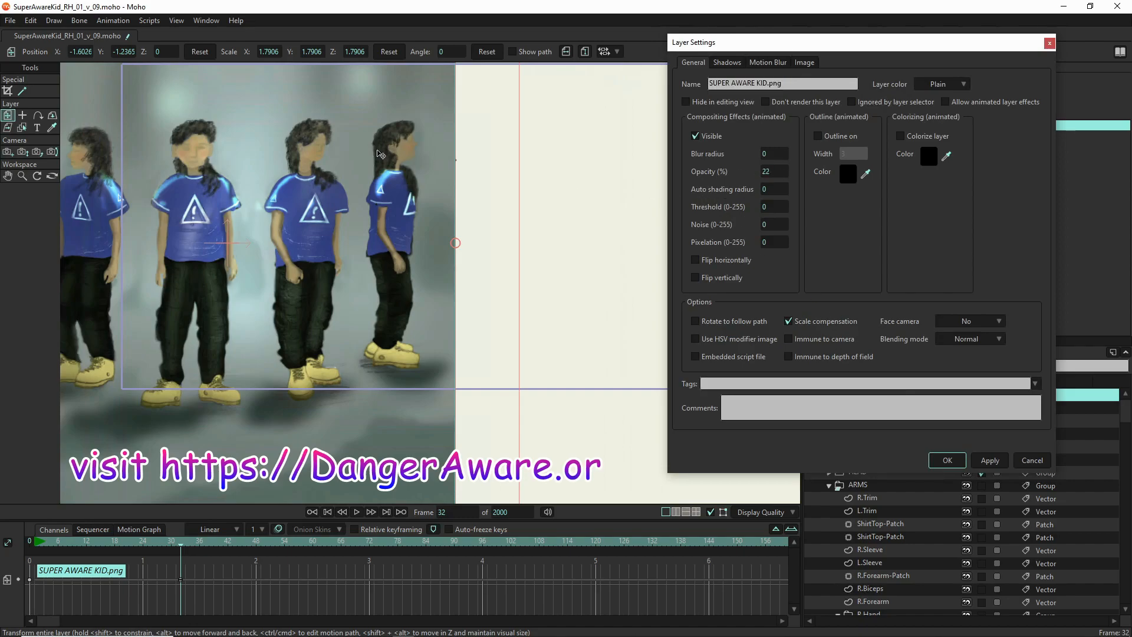
pyautogui.click(984, 458)
pyautogui.click(950, 460)
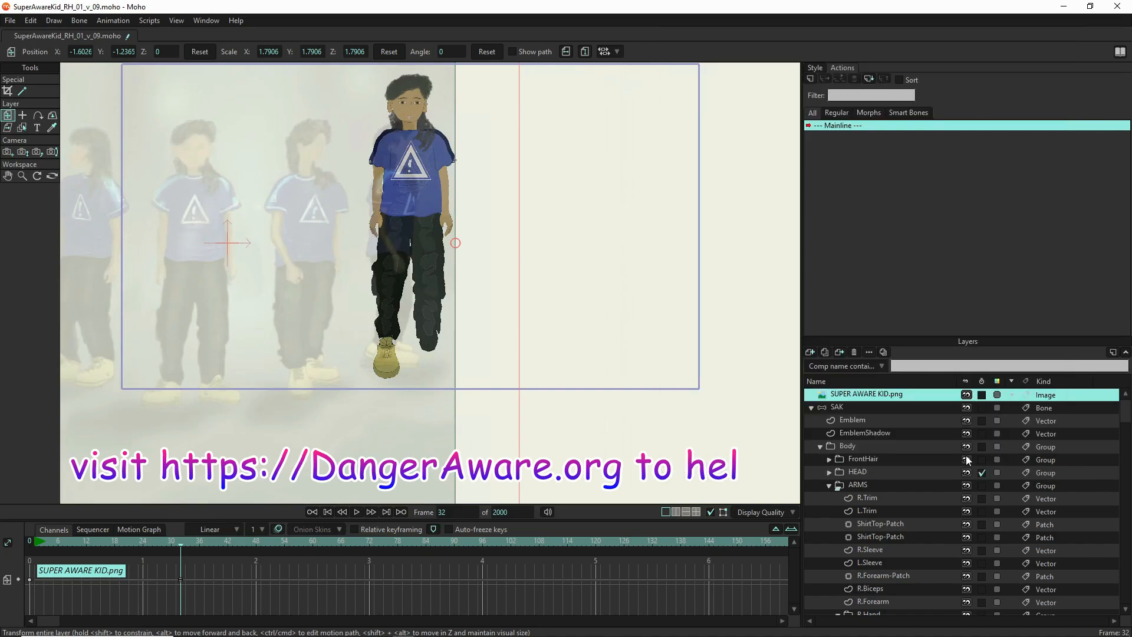
# Move the SUPER AWARE KID.png reference image to X 0.8557, Y -1.0664, putting its leftmost figure behind the character
pyautogui.scroll(5, 391, 409)
pyautogui.click(883, 407)
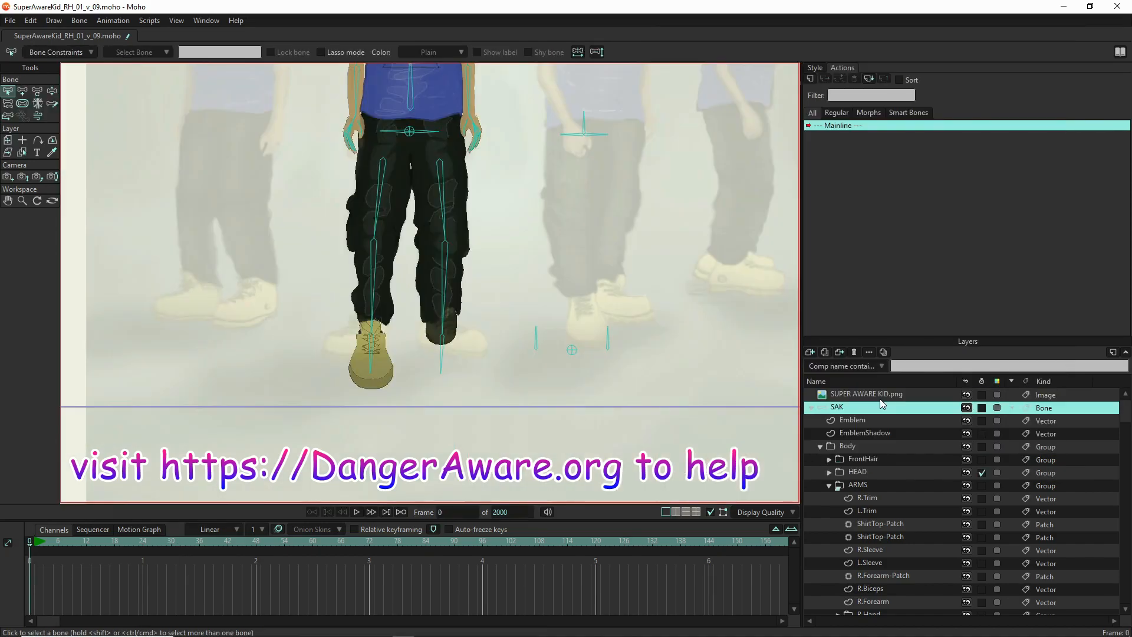
pyautogui.click(883, 398)
pyautogui.moveTo(167, 273); pyautogui.dragTo(337, 307)
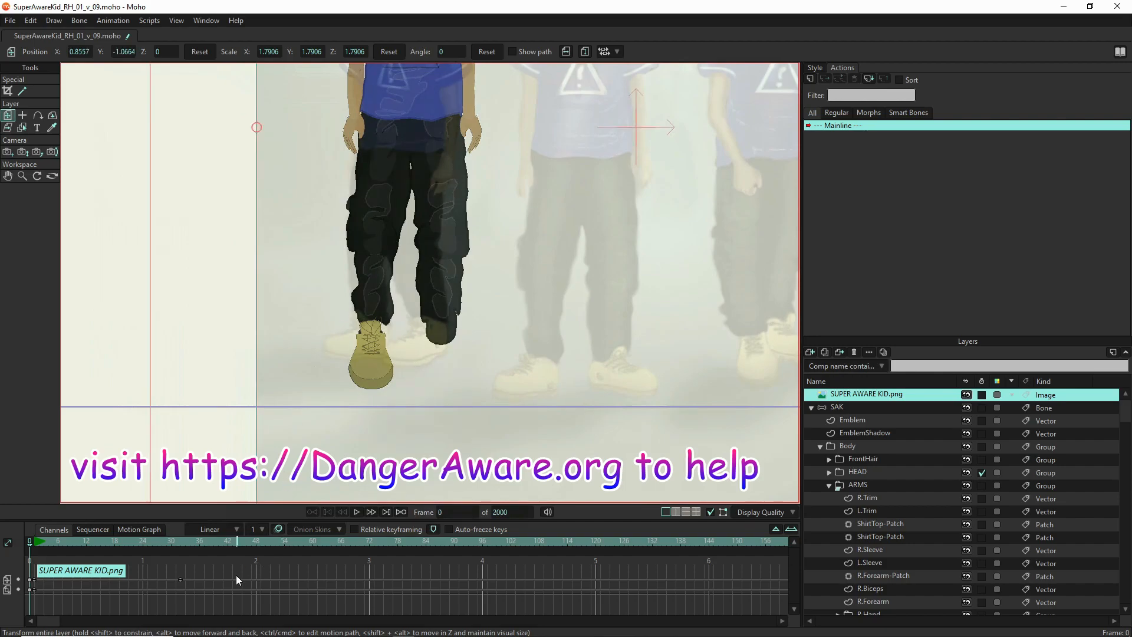
pyautogui.hotkey('ctrl', 'z')
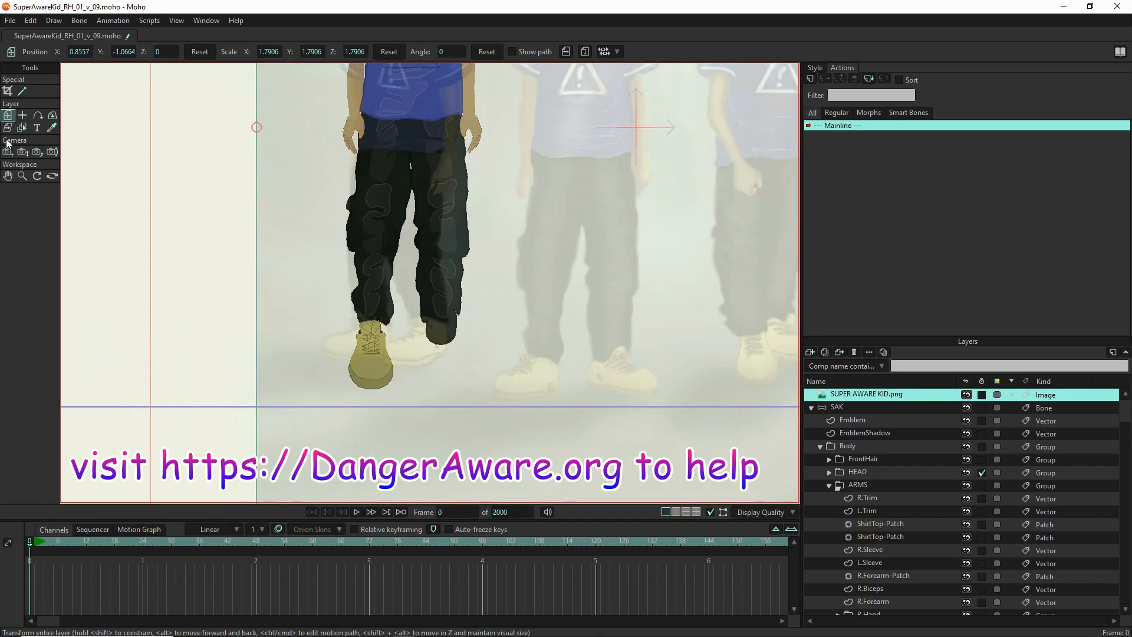
# Scale the reference image to 2.1122 and position it at X 1.0595, Y -0.9079, aligning its leftmost figure with the character
pyautogui.scroll(-6, 334, 377)
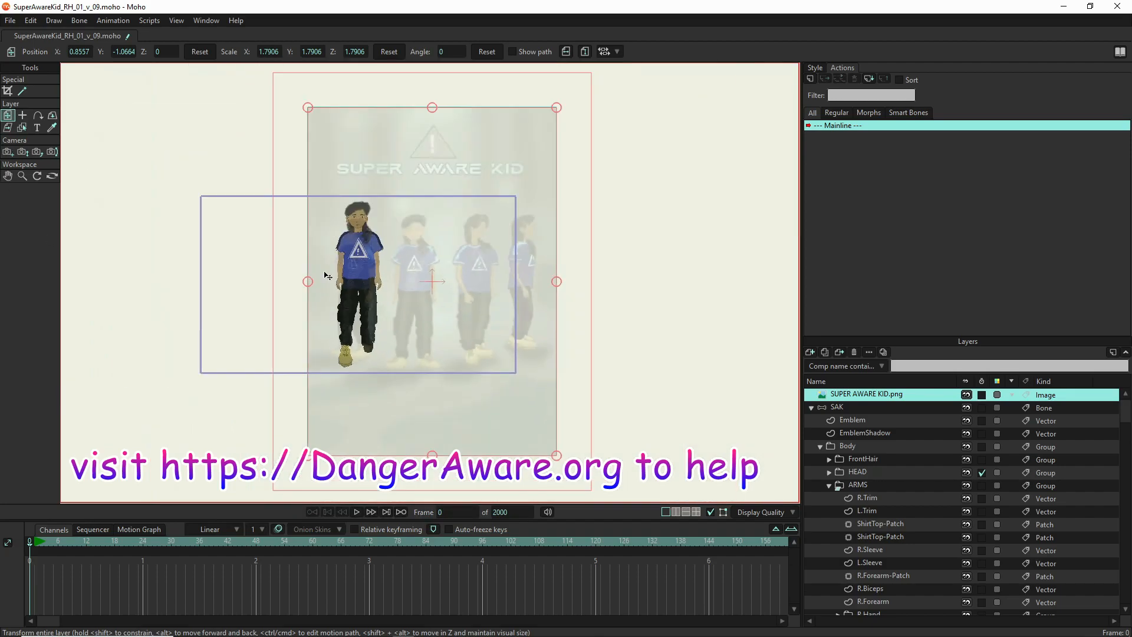
pyautogui.scroll(3, 329, 277)
pyautogui.scroll(-3, 470, 224)
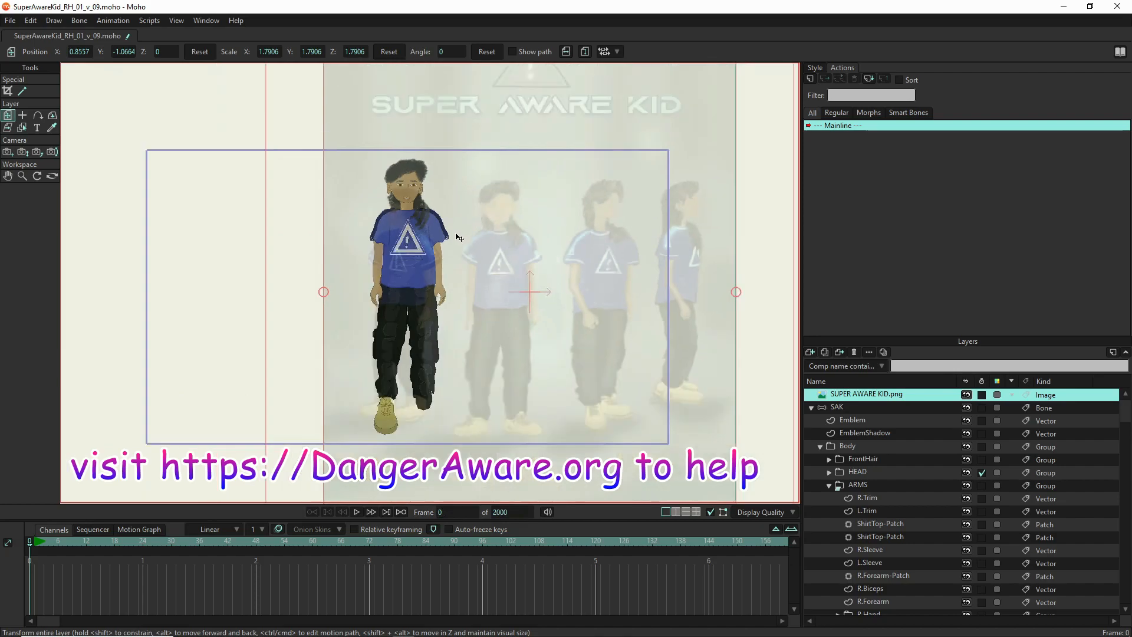
pyautogui.moveTo(624, 96); pyautogui.dragTo(662, 76)
pyautogui.moveTo(506, 256); pyautogui.dragTo(520, 246)
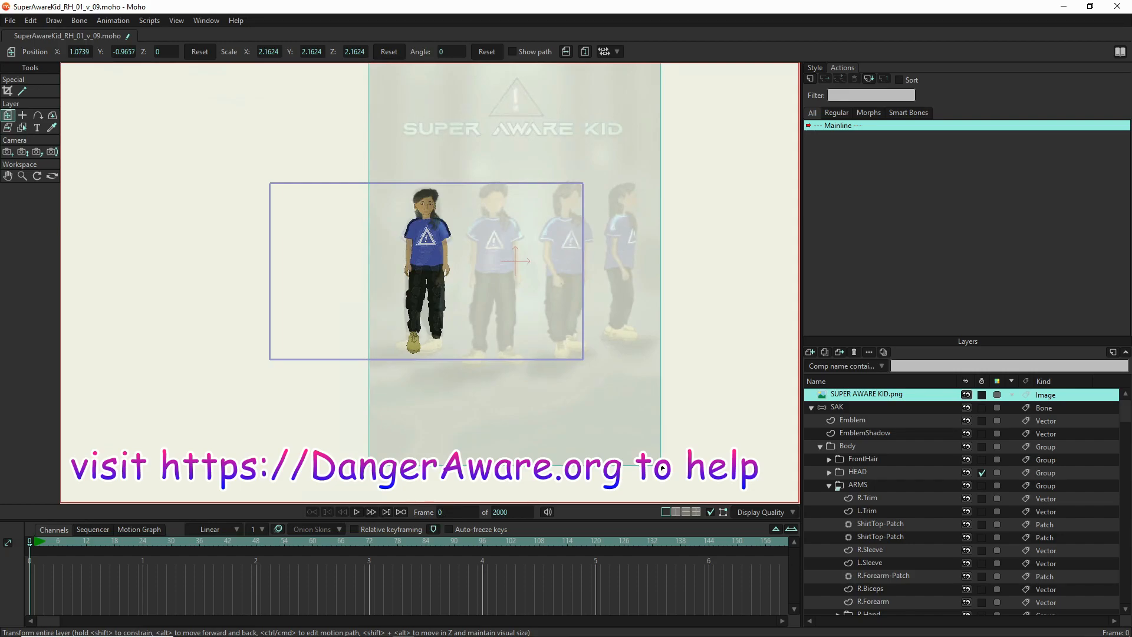
pyautogui.scroll(5, 394, 366)
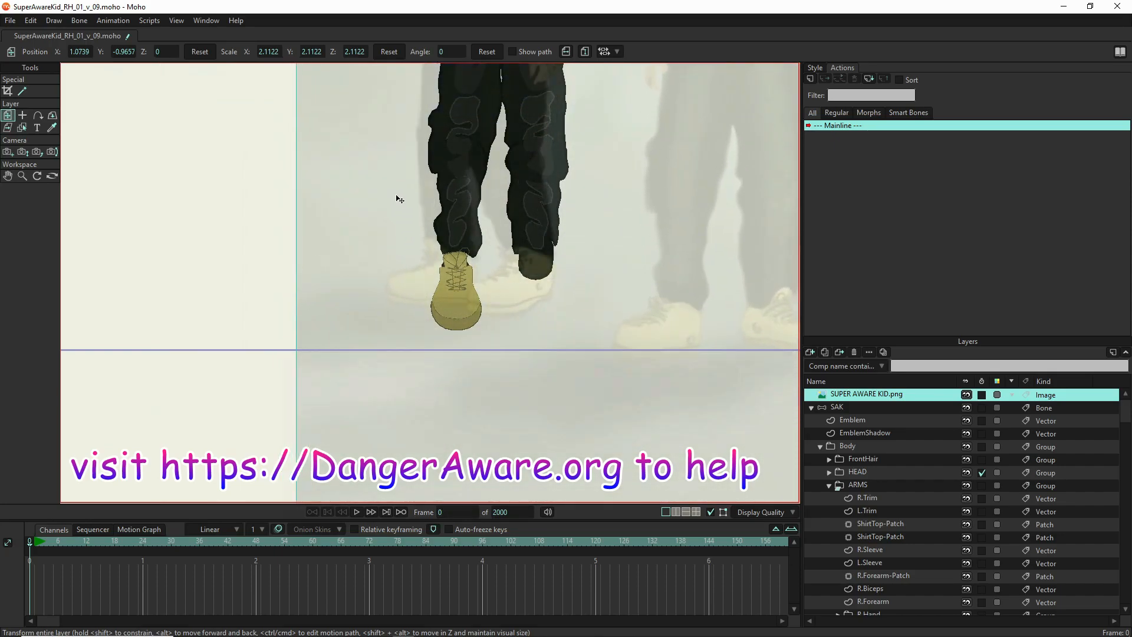
pyautogui.moveTo(398, 196); pyautogui.dragTo(398, 196)
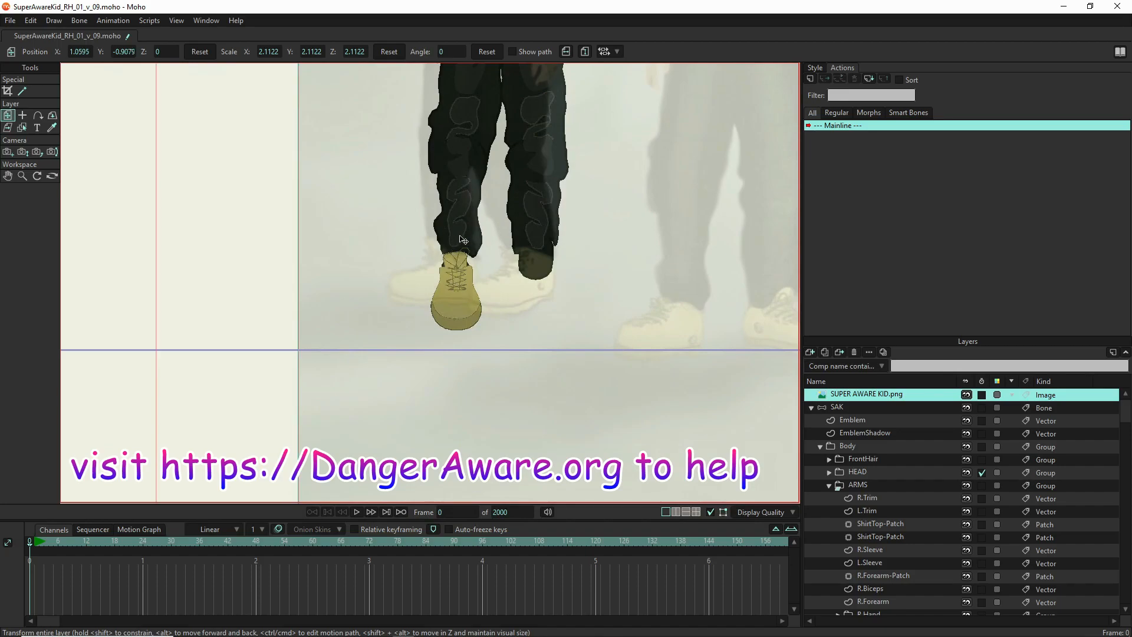
pyautogui.scroll(3, 462, 264)
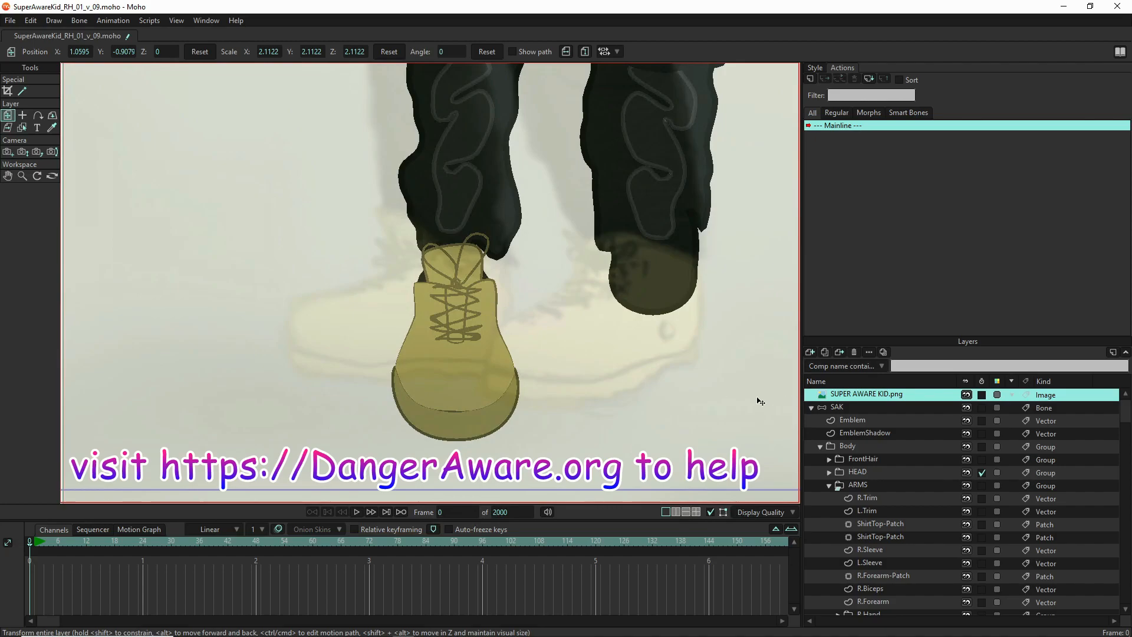
pyautogui.scroll(-4, 339, 281)
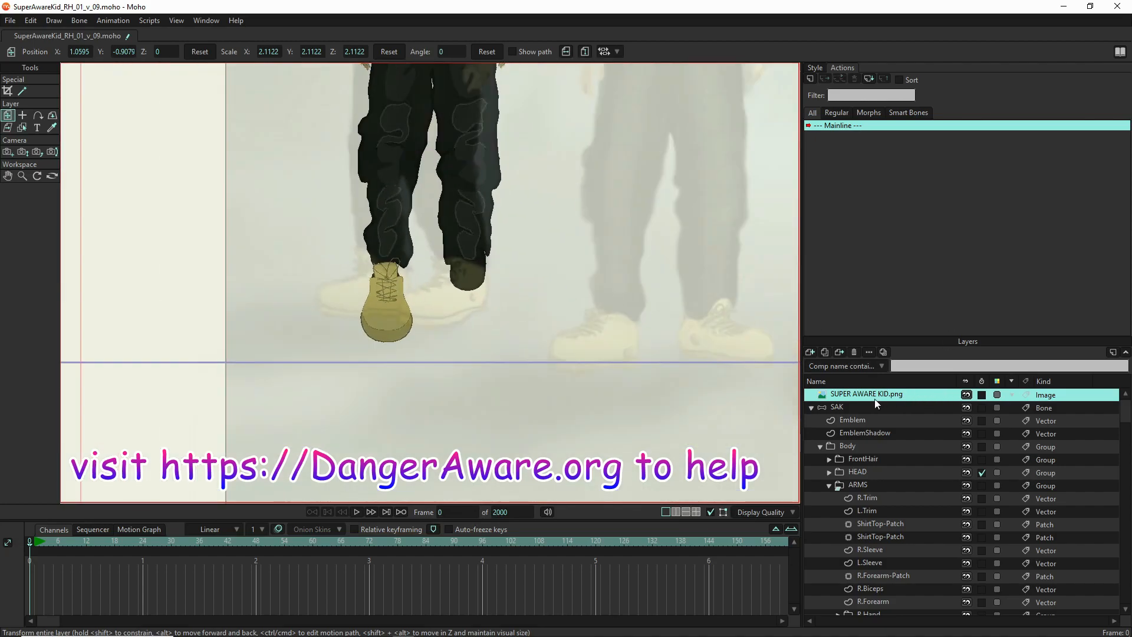
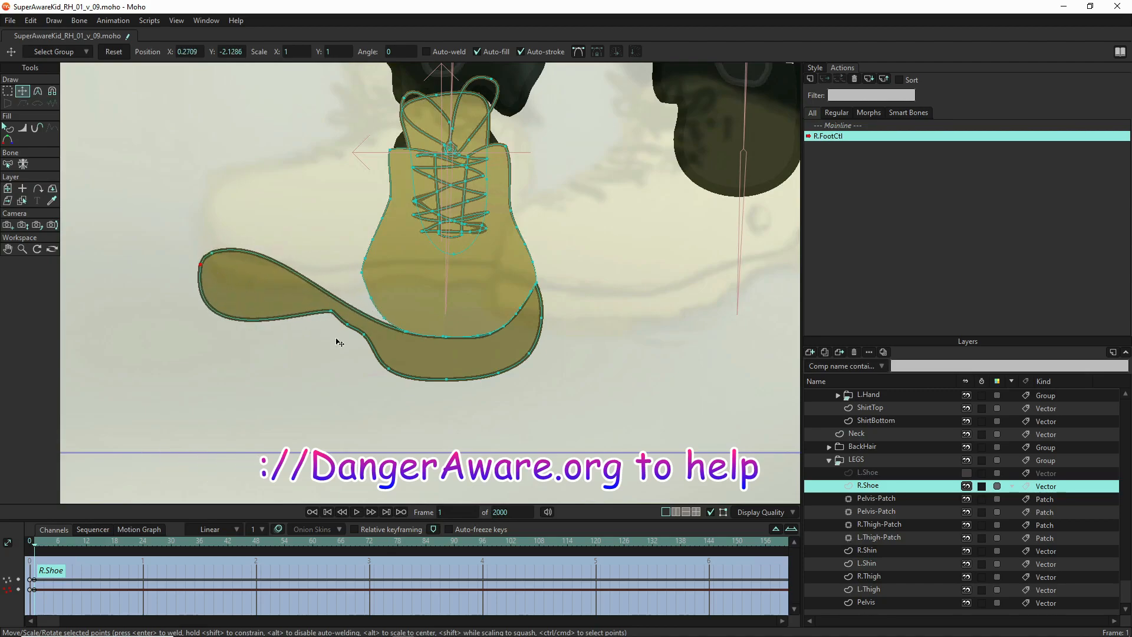
# Reshape the R.Shoe sole's upper edge at frame 1 by moving its points along the reference shoe's side-view sole line
pyautogui.moveTo(343, 328); pyautogui.dragTo(272, 303)
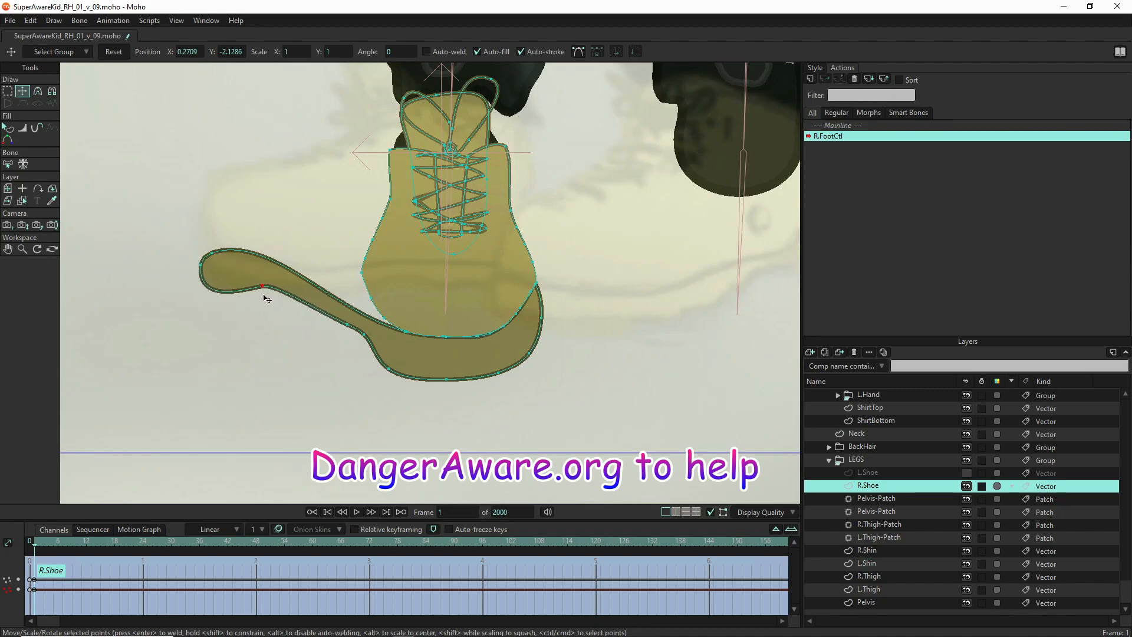
pyautogui.moveTo(406, 338); pyautogui.dragTo(314, 275)
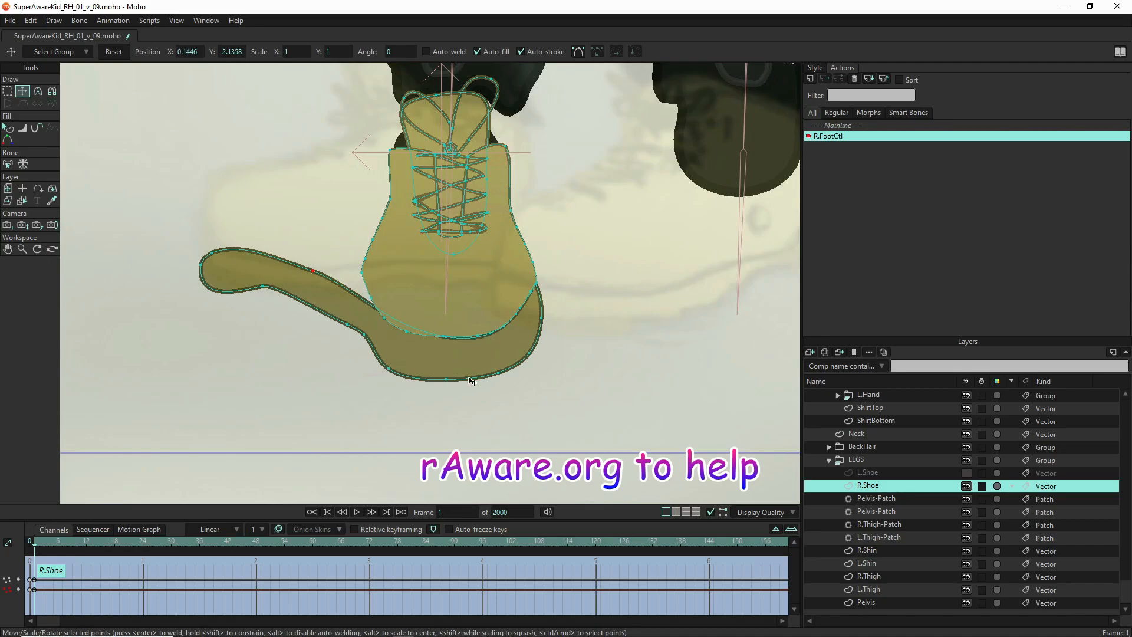
pyautogui.moveTo(444, 338); pyautogui.dragTo(366, 271)
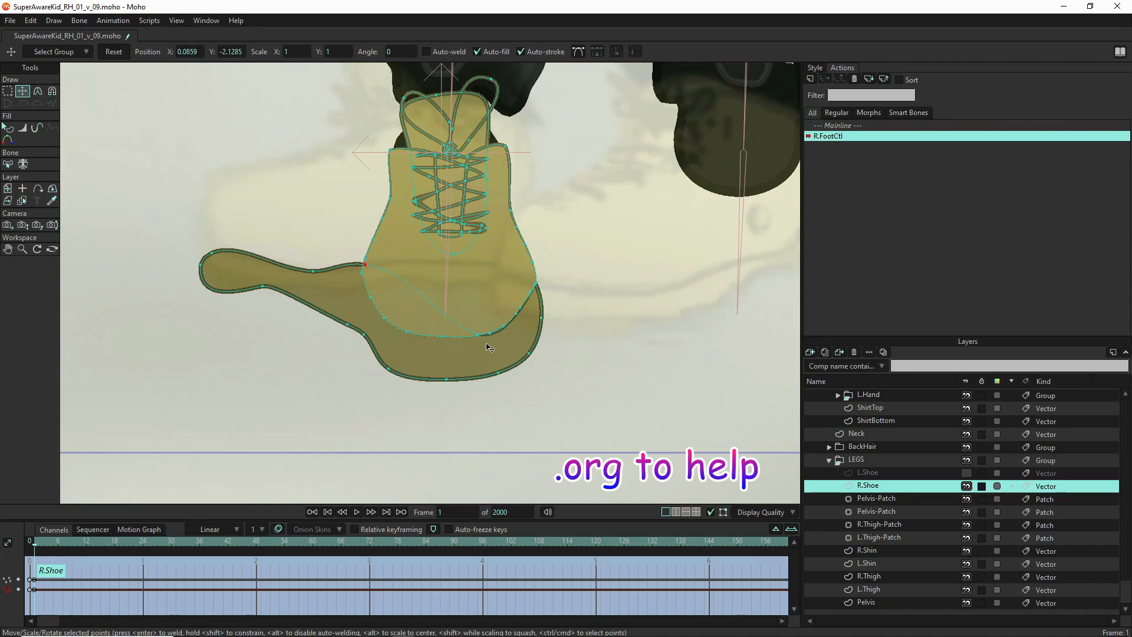
pyautogui.moveTo(493, 337); pyautogui.dragTo(416, 263)
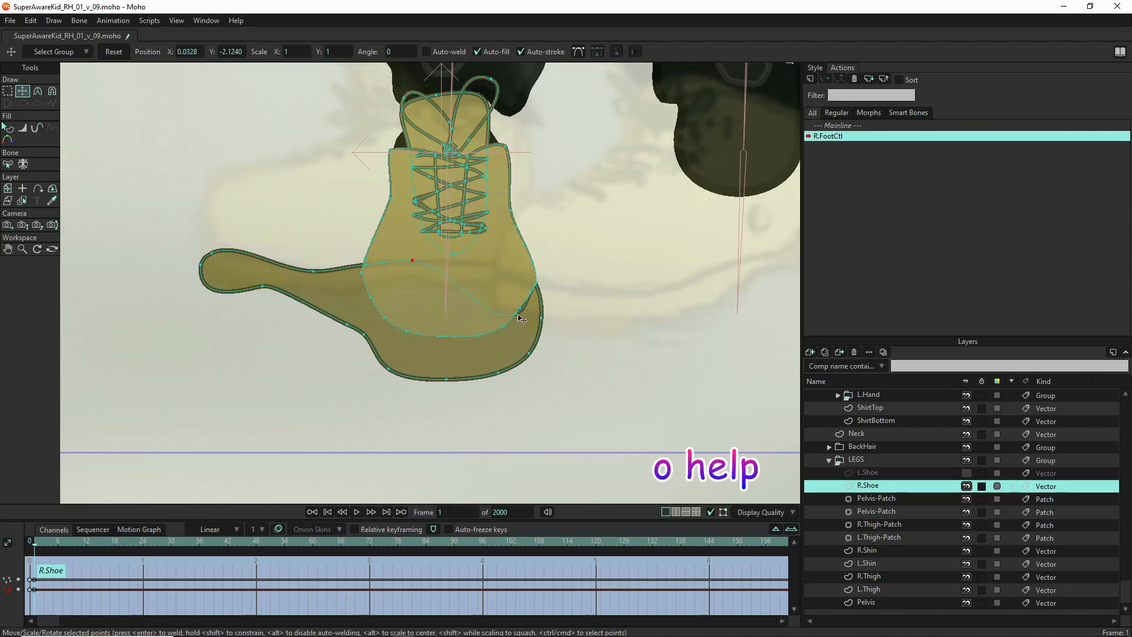
pyautogui.moveTo(515, 318); pyautogui.dragTo(492, 266)
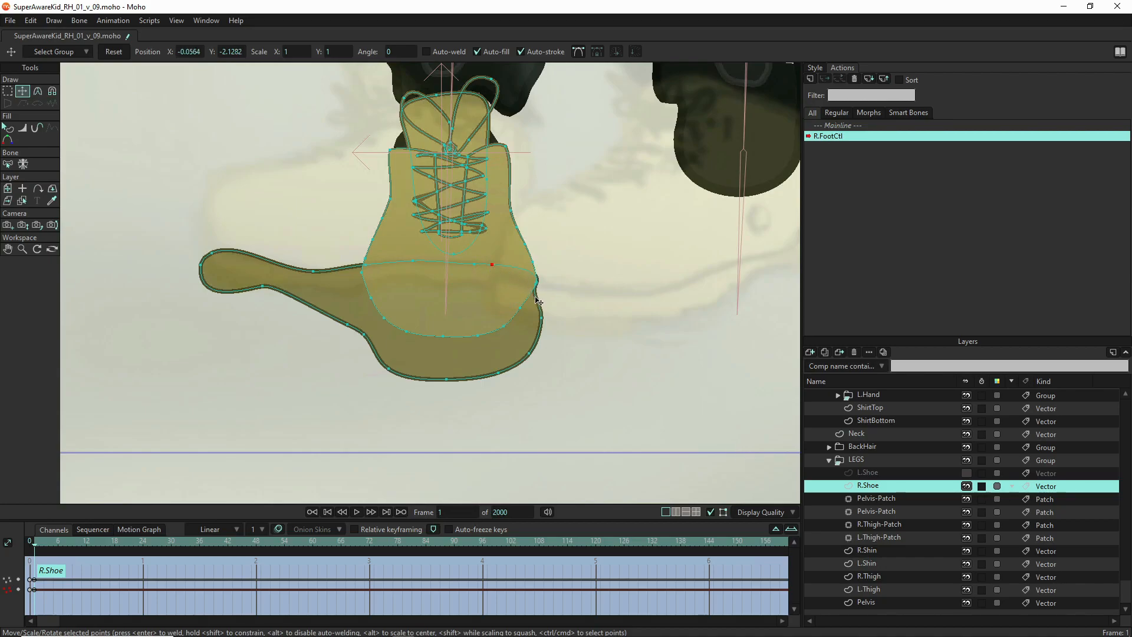
pyautogui.moveTo(539, 283); pyautogui.dragTo(507, 270)
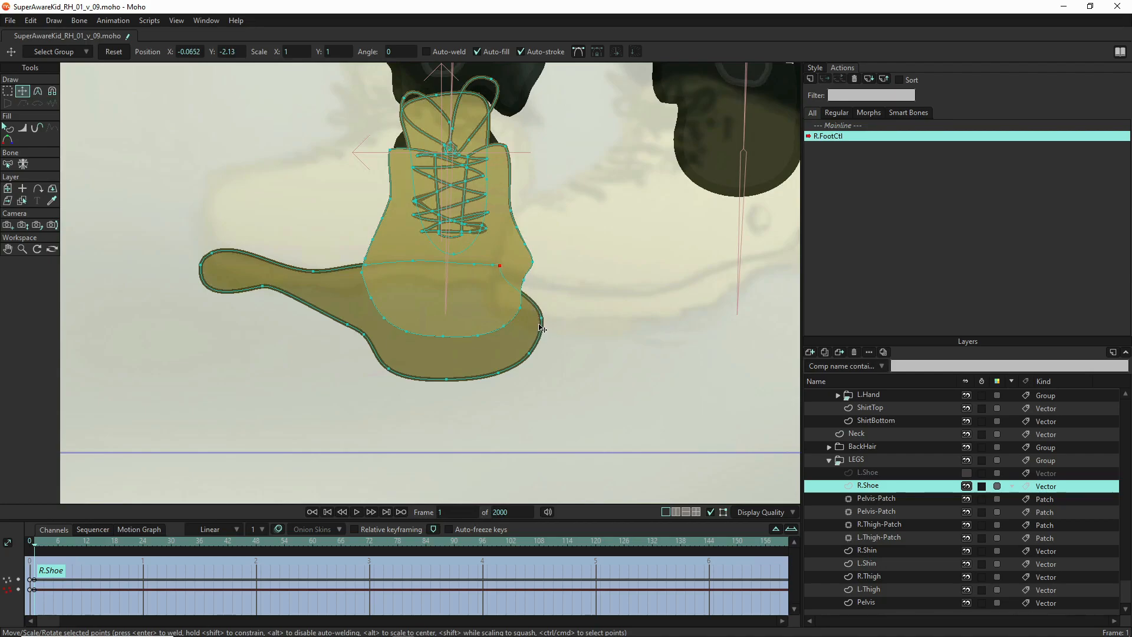
# Raise the sole's heel and lower-edge points into a thin side-view sole, and adjust the curvature at its toe end
pyautogui.moveTo(540, 326); pyautogui.dragTo(492, 293)
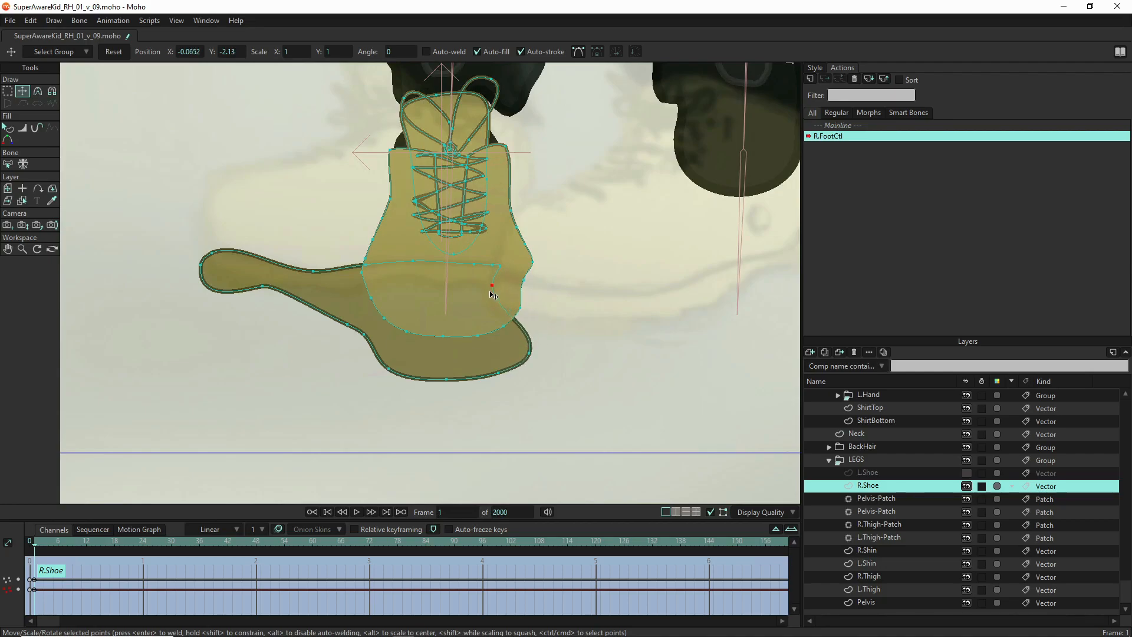
pyautogui.moveTo(539, 354); pyautogui.dragTo(482, 286)
pyautogui.moveTo(500, 373); pyautogui.dragTo(446, 289)
pyautogui.moveTo(448, 383); pyautogui.dragTo(390, 369)
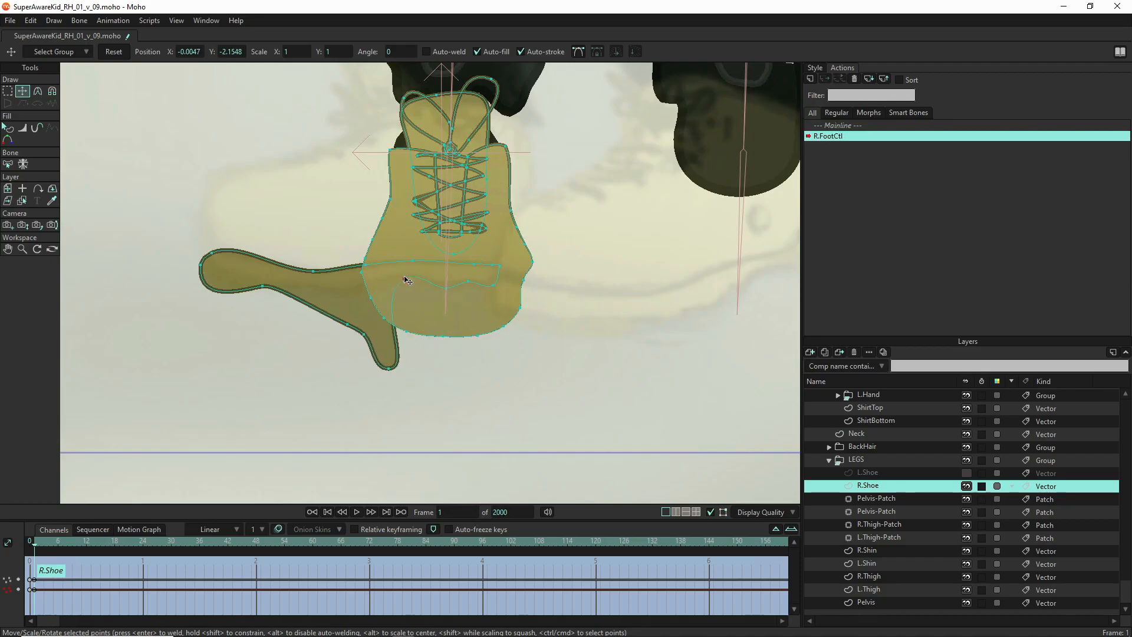
pyautogui.click(404, 279)
pyautogui.moveTo(392, 370); pyautogui.dragTo(375, 286)
pyautogui.moveTo(363, 338); pyautogui.dragTo(312, 292)
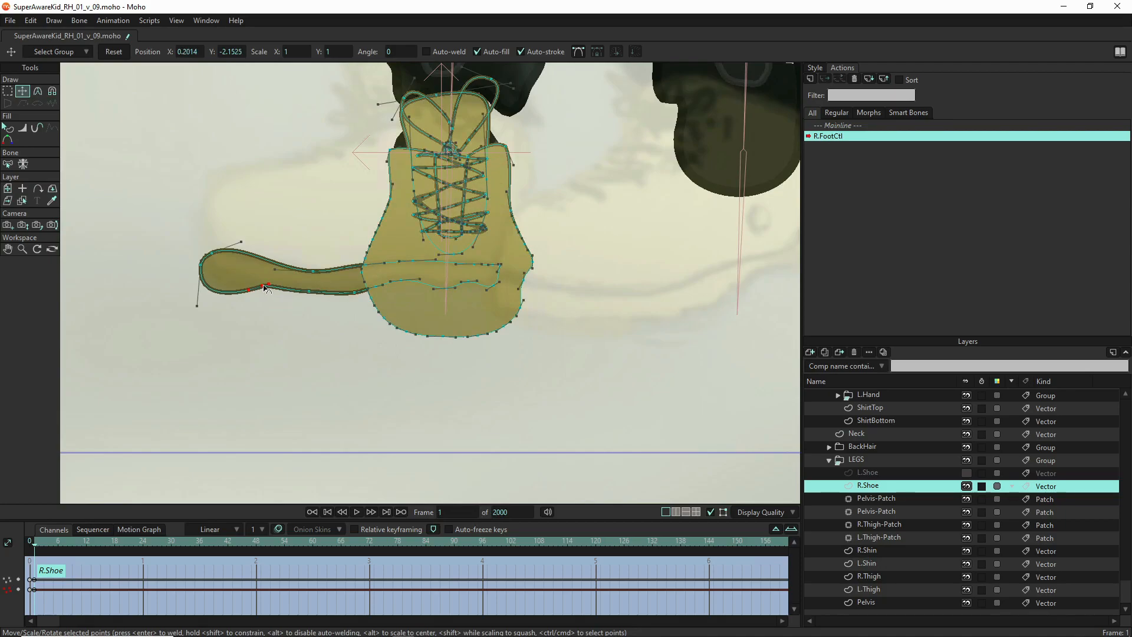
pyautogui.press('c')
pyautogui.moveTo(198, 306)
pyautogui.mouseDown()
pyautogui.moveTo(196, 280)
pyautogui.moveTo(247, 290)
pyautogui.moveTo(230, 281)
pyautogui.moveTo(234, 260)
pyautogui.moveTo(289, 299)
pyautogui.mouseUp()
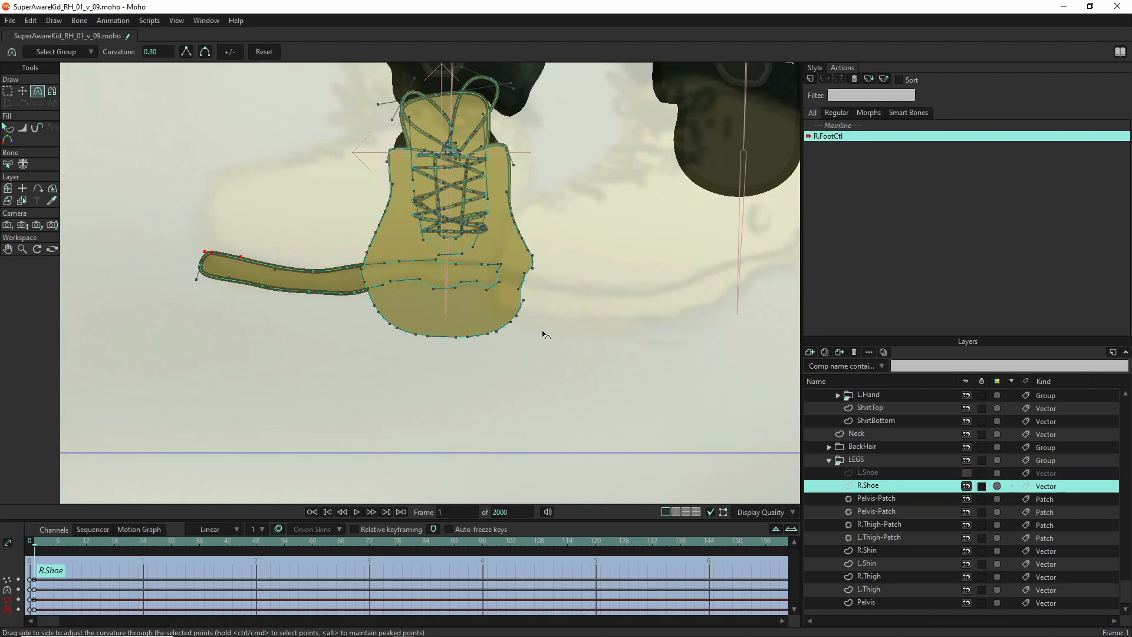
# Pull the front-side points of the shoe's upper outline forward to form the side-view instep and toe over the reference
pyautogui.scroll(-3, 543, 407)
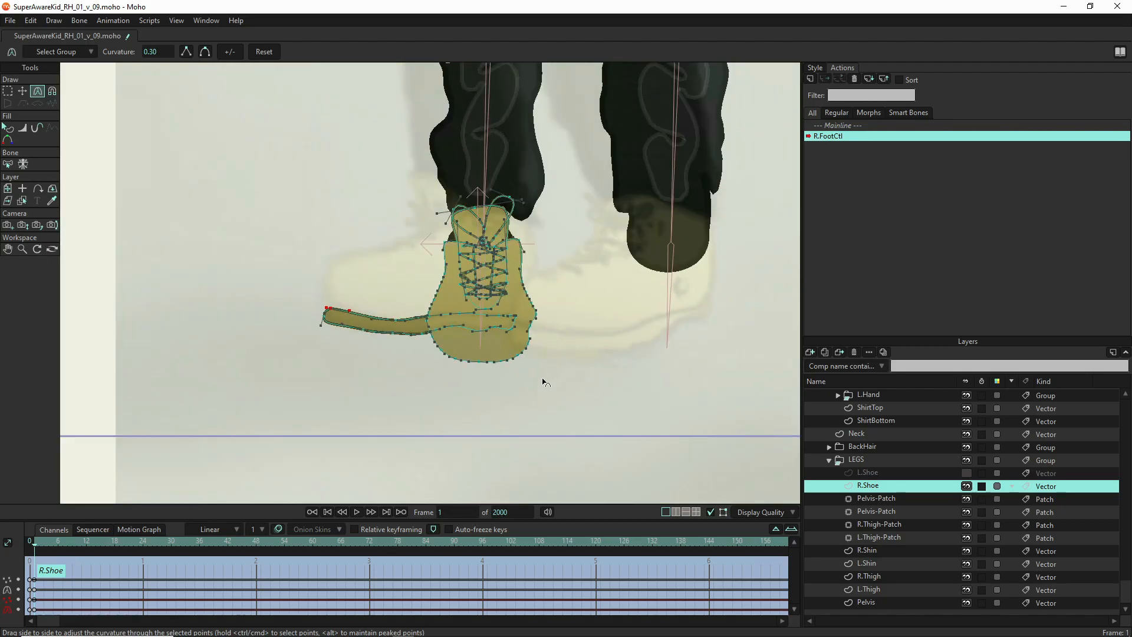
pyautogui.moveTo(538, 380); pyautogui.dragTo(577, 386)
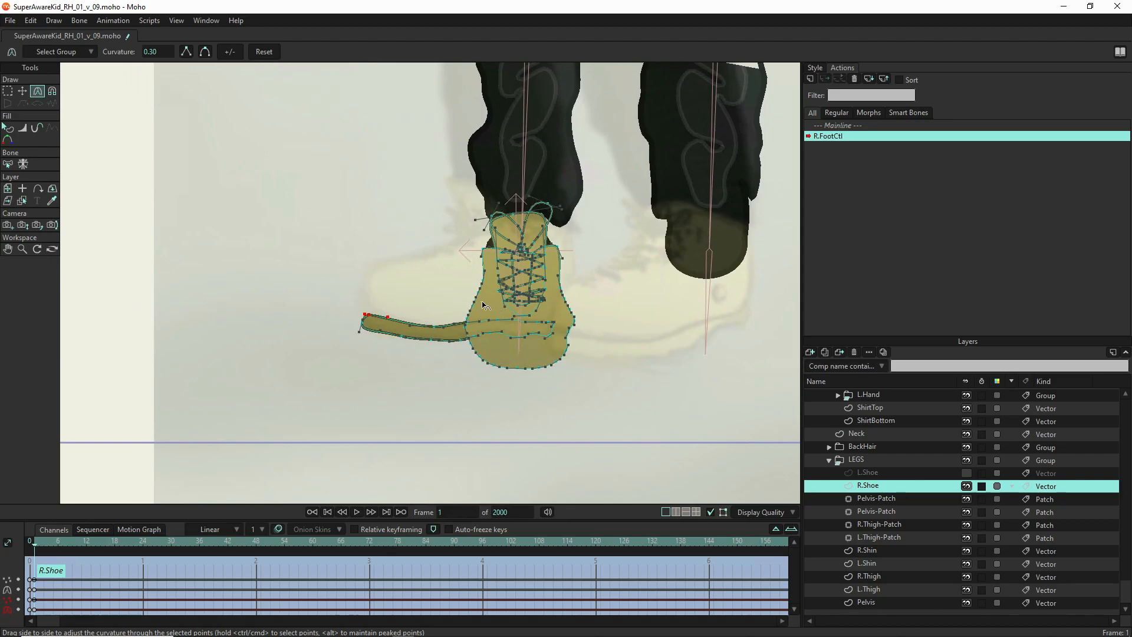
pyautogui.press('t')
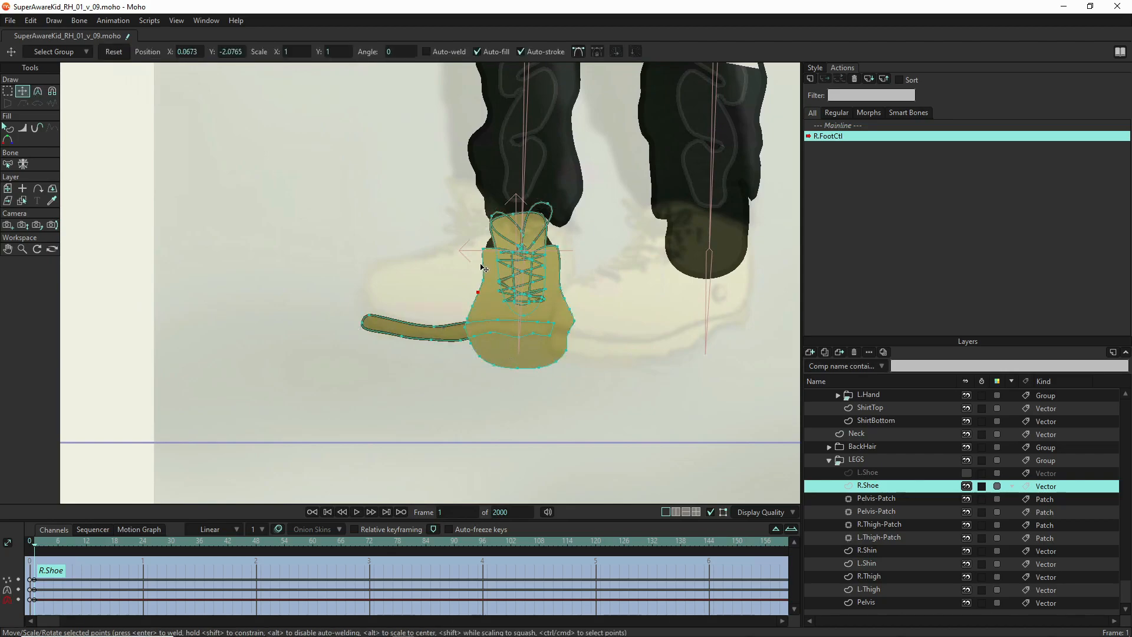
pyautogui.click(482, 279)
pyautogui.moveTo(484, 284); pyautogui.dragTo(479, 233)
pyautogui.moveTo(479, 295); pyautogui.dragTo(427, 261)
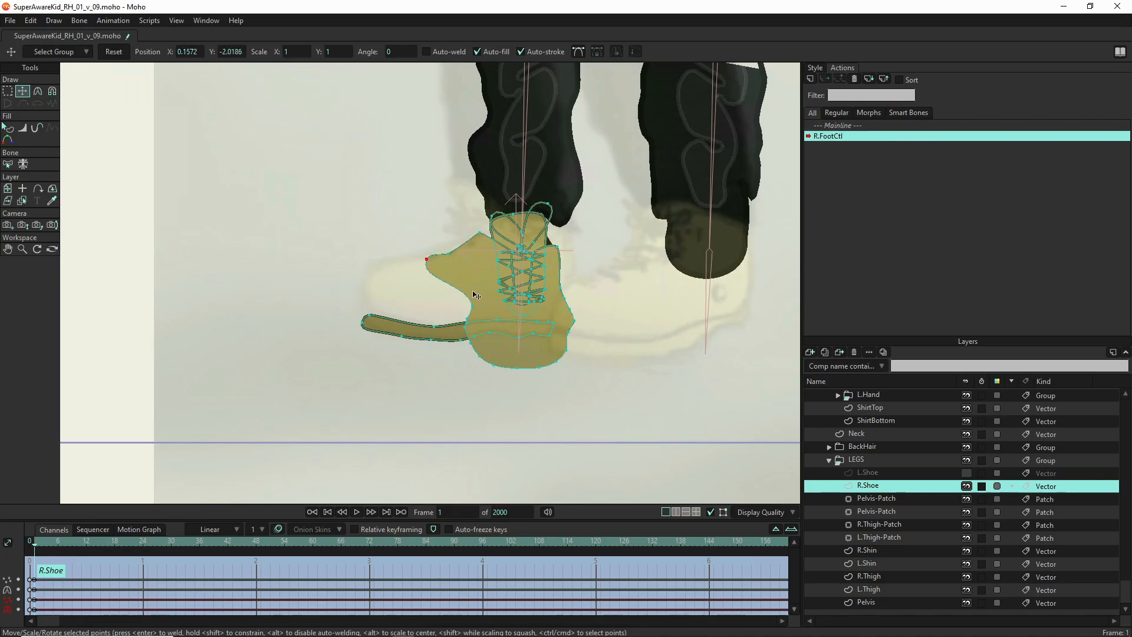
pyautogui.moveTo(471, 307); pyautogui.dragTo(399, 270)
pyautogui.moveTo(469, 321); pyautogui.dragTo(373, 268)
pyautogui.moveTo(466, 333); pyautogui.dragTo(365, 296)
pyautogui.moveTo(474, 349); pyautogui.dragTo(373, 320)
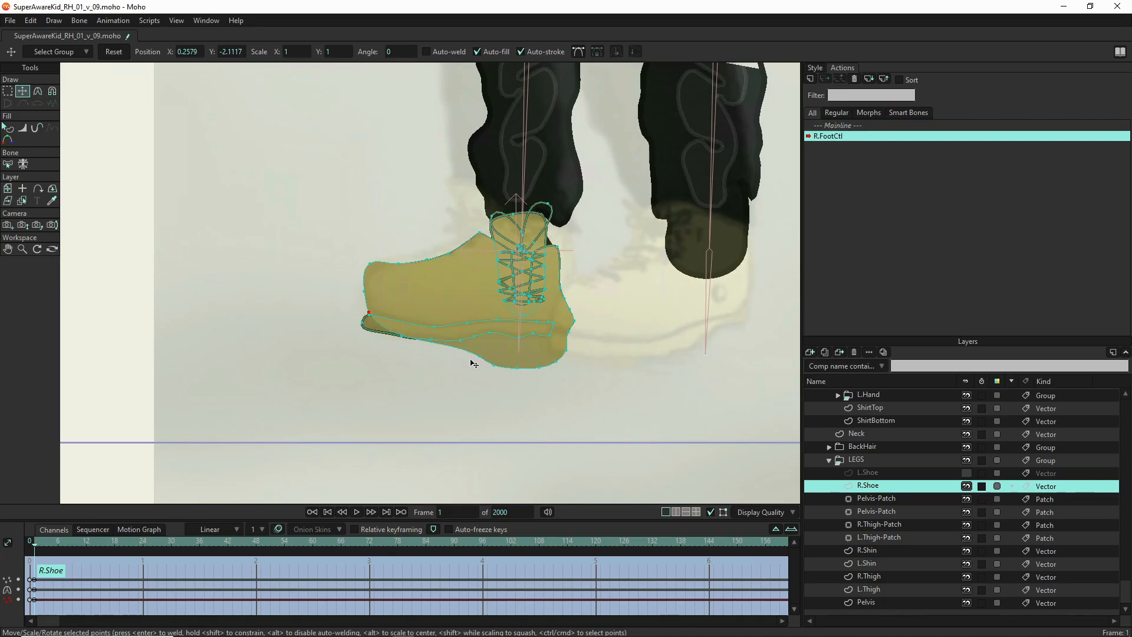
# Move the upper's bottom-edge points onto the sole line and reshape the heel outline from collar to sole
pyautogui.moveTo(483, 360); pyautogui.dragTo(411, 330)
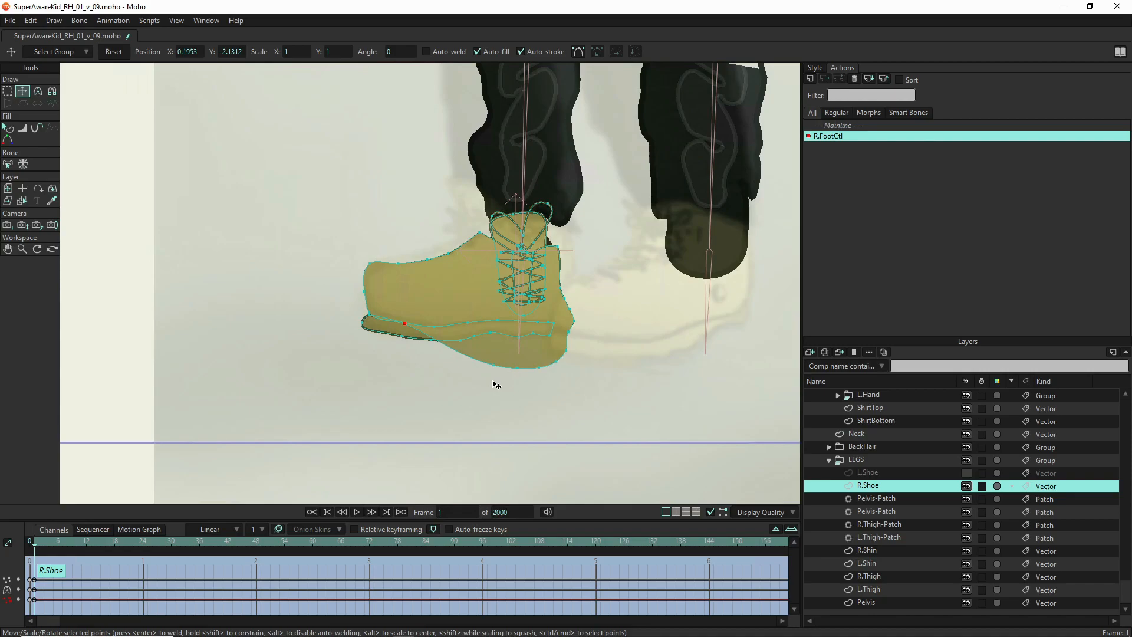
pyautogui.moveTo(494, 365); pyautogui.dragTo(434, 329)
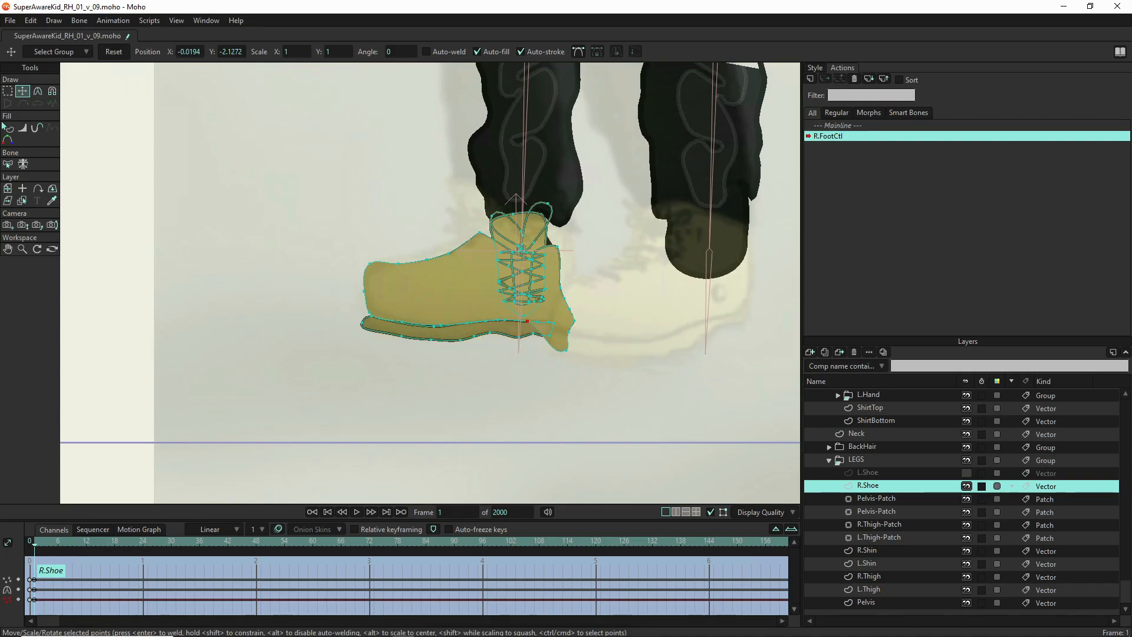
pyautogui.click(560, 338)
pyautogui.moveTo(565, 349); pyautogui.dragTo(548, 322)
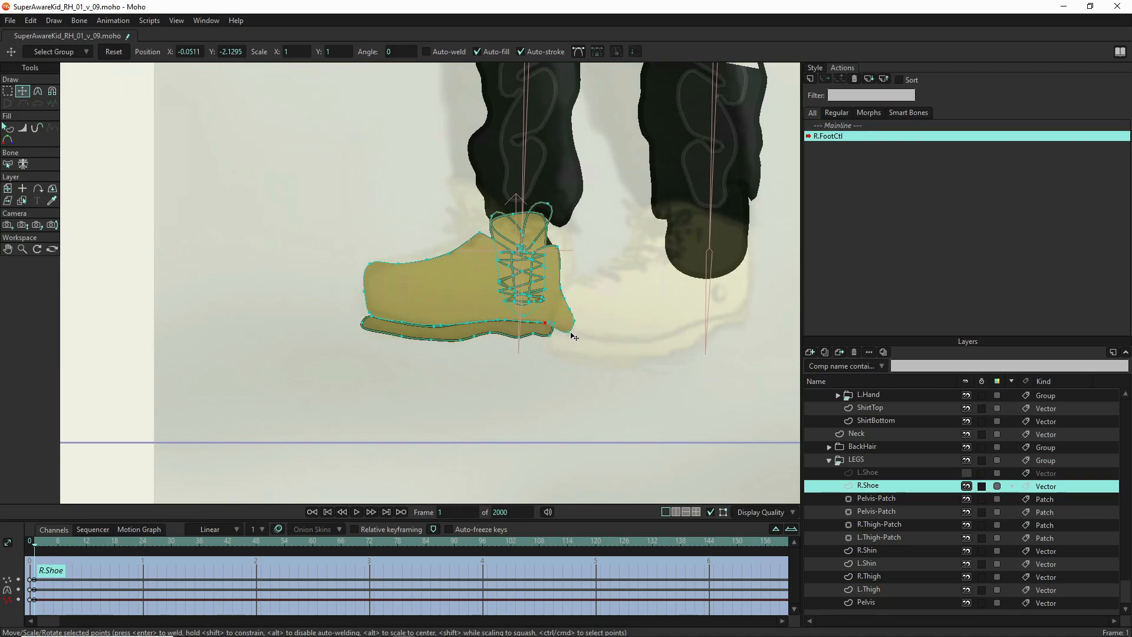
pyautogui.moveTo(549, 326); pyautogui.dragTo(577, 224)
pyautogui.moveTo(559, 291)
pyautogui.mouseDown()
pyautogui.moveTo(578, 263)
pyautogui.moveTo(564, 234)
pyautogui.moveTo(577, 247)
pyautogui.moveTo(548, 261)
pyautogui.moveTo(577, 260)
pyautogui.moveTo(560, 321)
pyautogui.moveTo(574, 306)
pyautogui.moveTo(576, 317)
pyautogui.moveTo(573, 290)
pyautogui.mouseUp()
pyautogui.moveTo(551, 337); pyautogui.dragTo(569, 322)
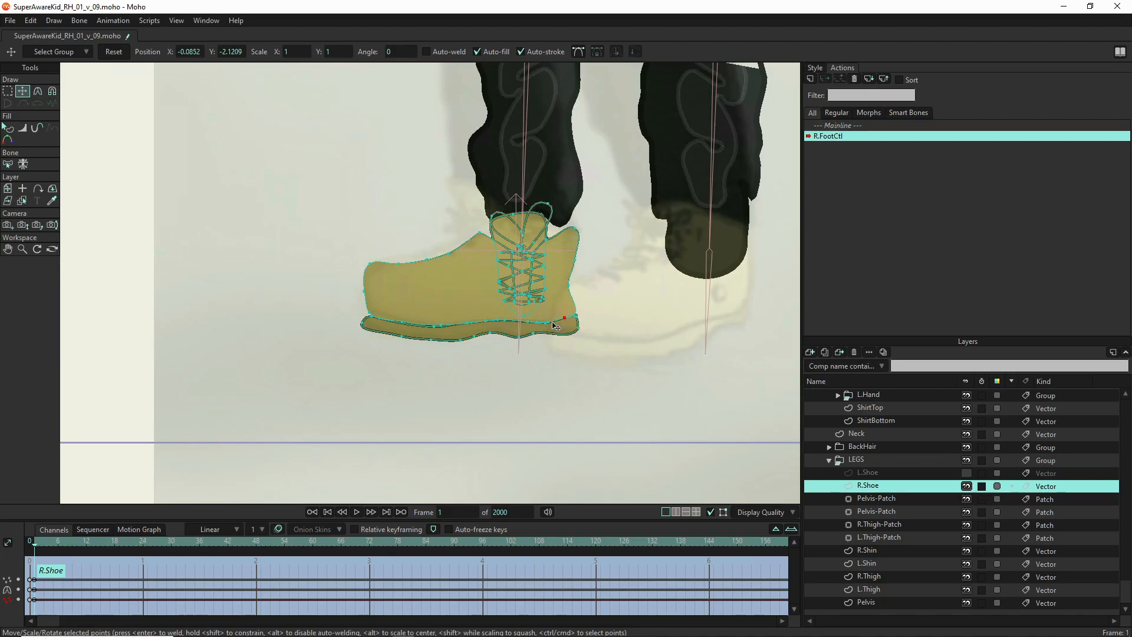
# Refine the instep line between the toe and the ankle by adjusting the shoe outline's upper points
pyautogui.scroll(-3, 448, 298)
pyautogui.scroll(2, 503, 286)
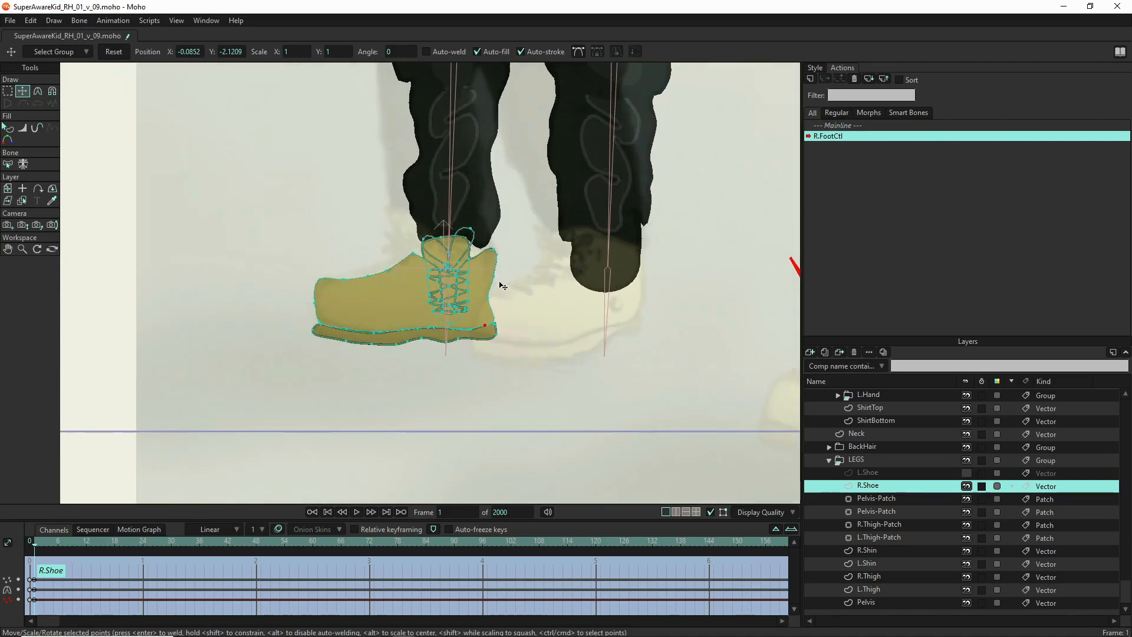
pyautogui.scroll(3, 433, 241)
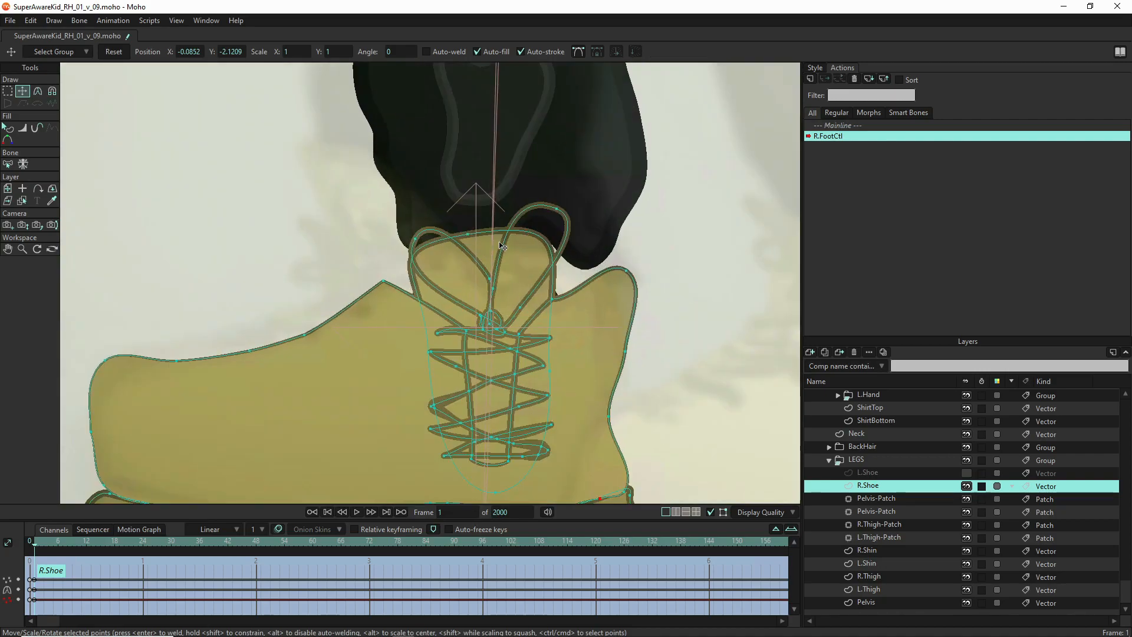
pyautogui.scroll(-2, 431, 243)
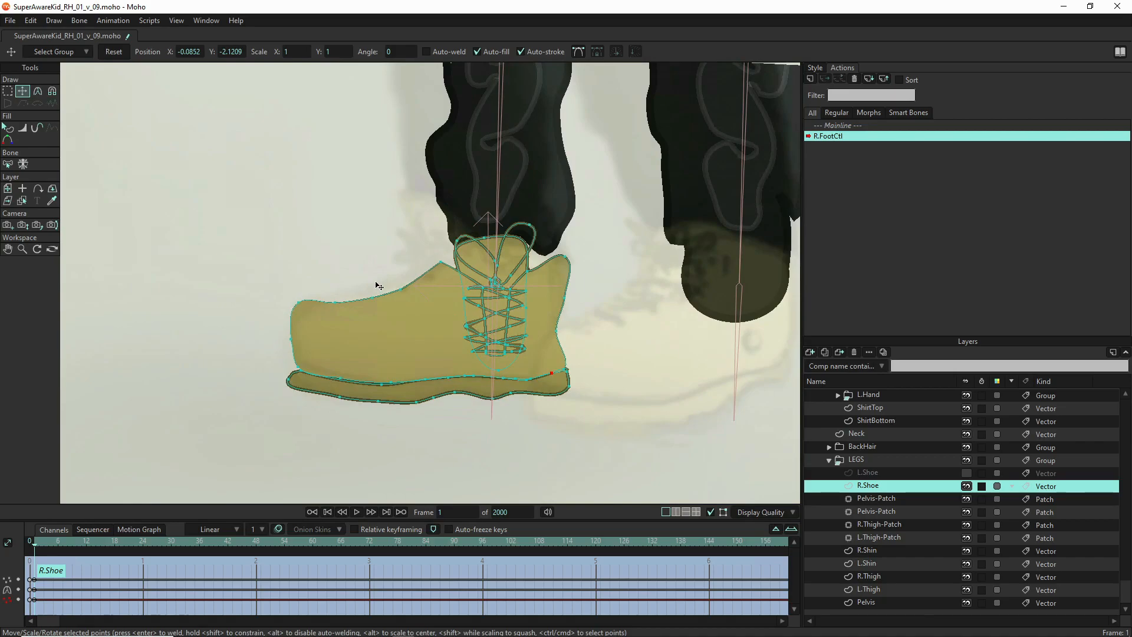
pyautogui.moveTo(334, 303); pyautogui.dragTo(399, 286)
pyautogui.click(440, 263)
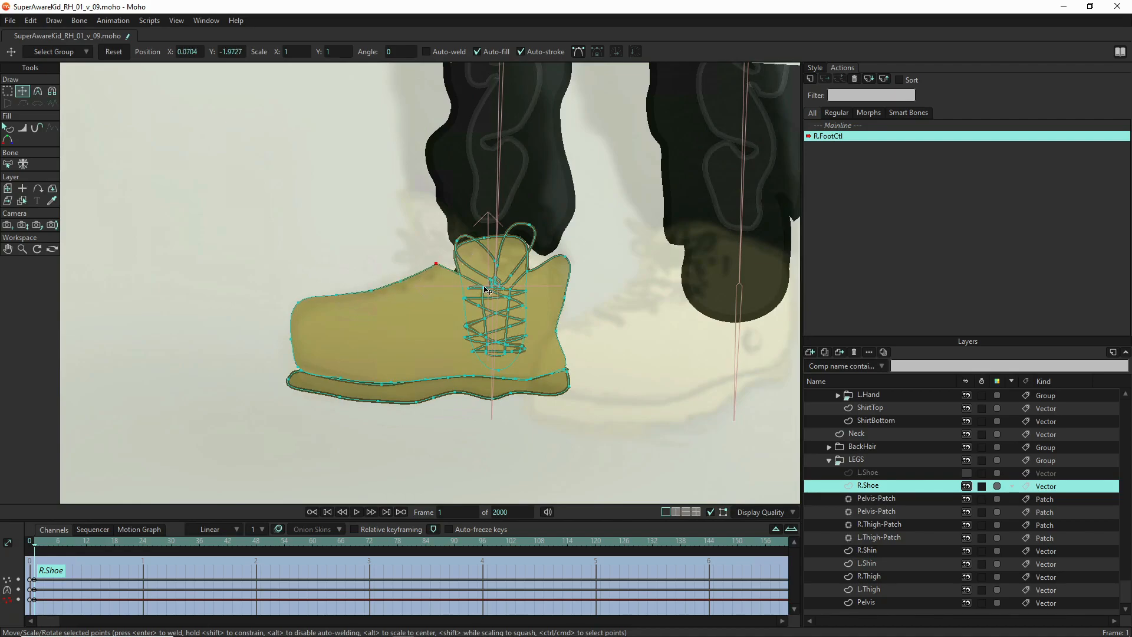
# Select the shoe tongue shape, move it forward to the ankle front and narrow it
pyautogui.click(486, 266)
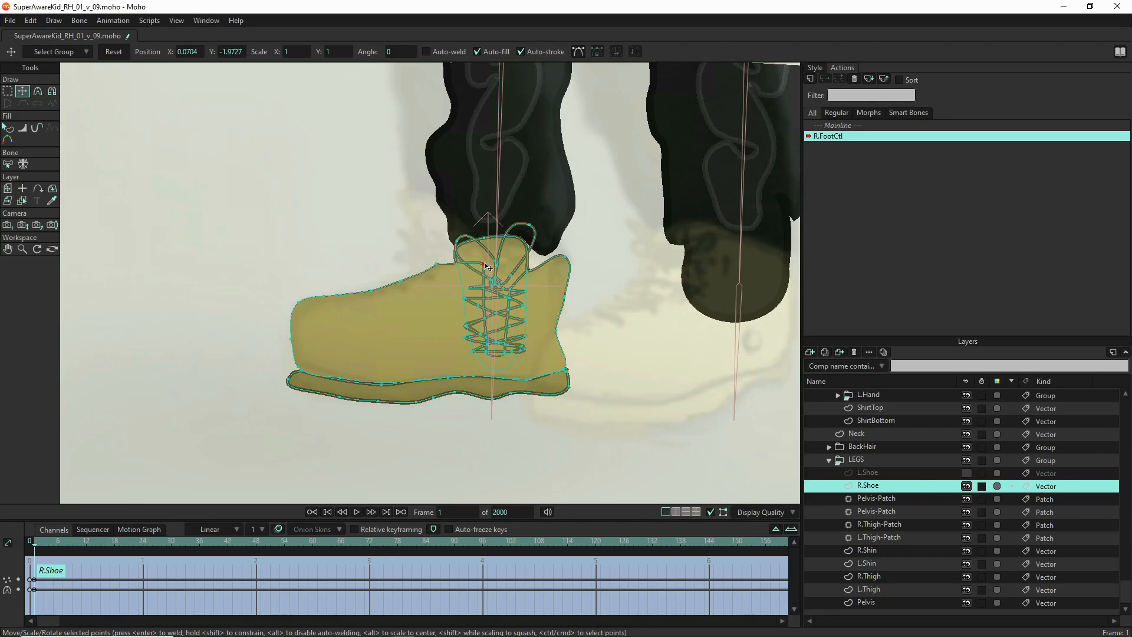
pyautogui.doubleClick(487, 265)
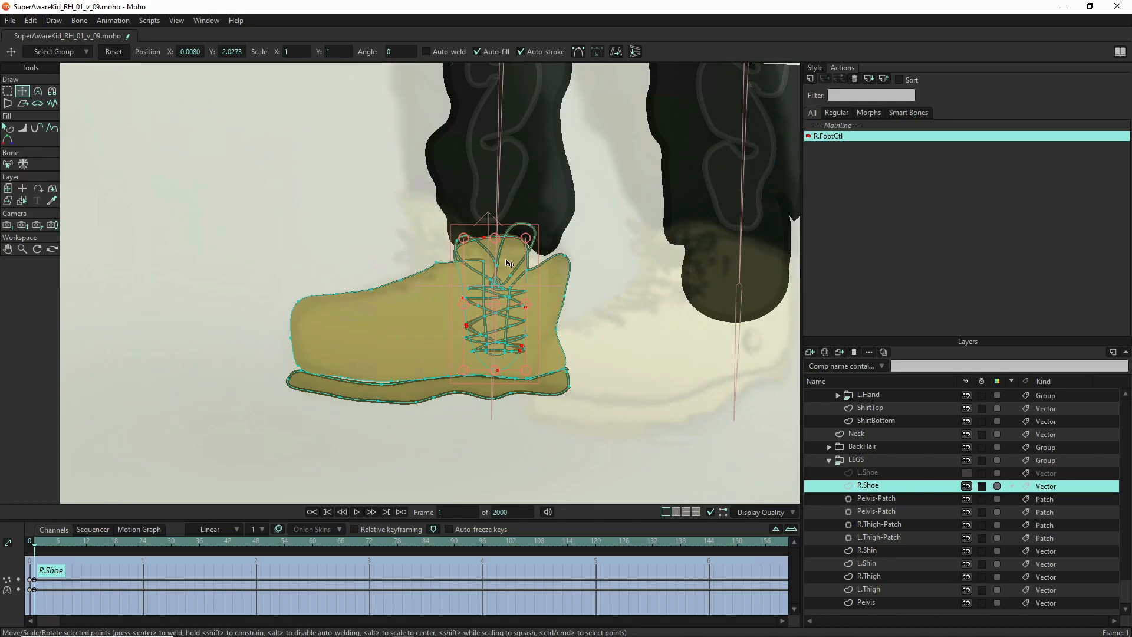
pyautogui.moveTo(508, 261); pyautogui.dragTo(449, 258)
pyautogui.moveTo(407, 303); pyautogui.dragTo(437, 299)
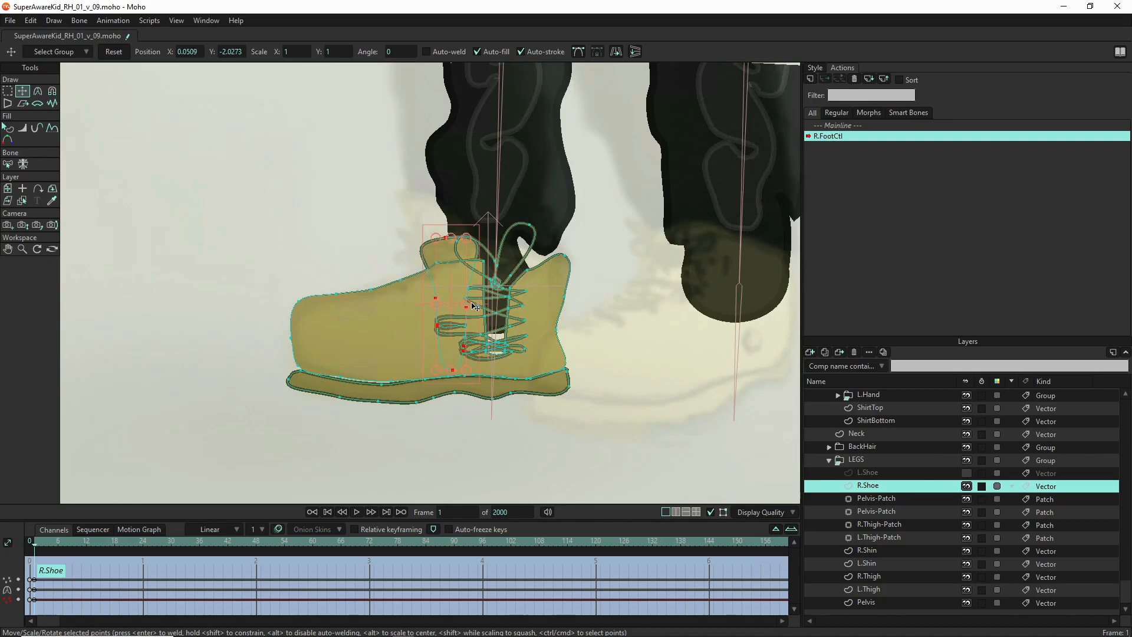
# Select the crisscross lace points together with the tongue's lower points, then rotate and move them toward the instep
pyautogui.doubleClick(532, 370)
pyautogui.press('g')
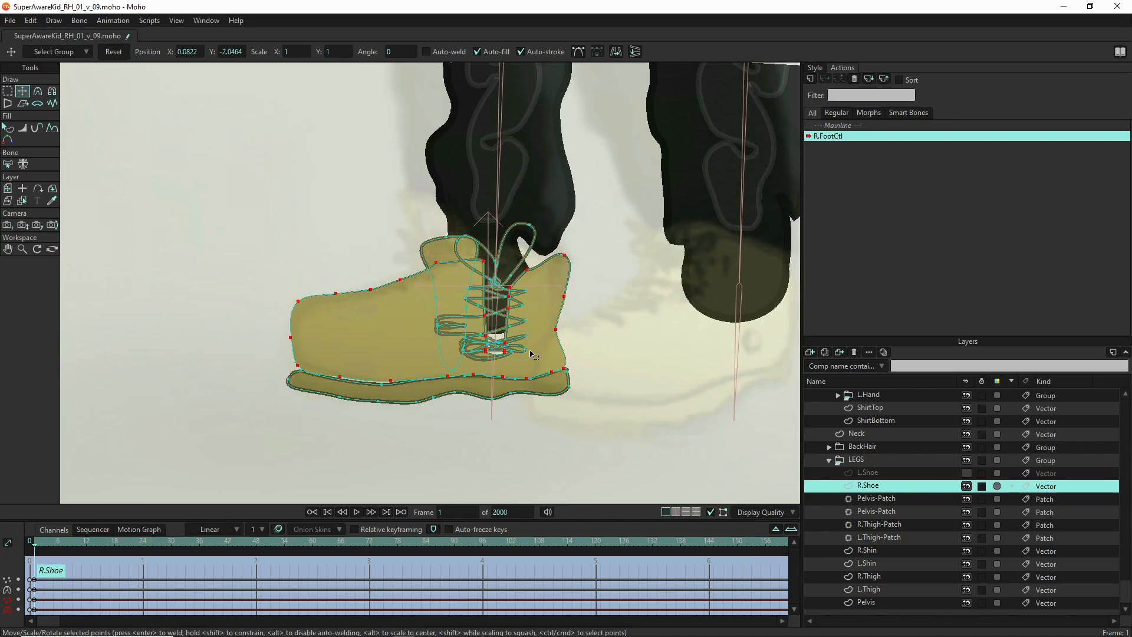
pyautogui.moveTo(493, 319); pyautogui.dragTo(423, 300)
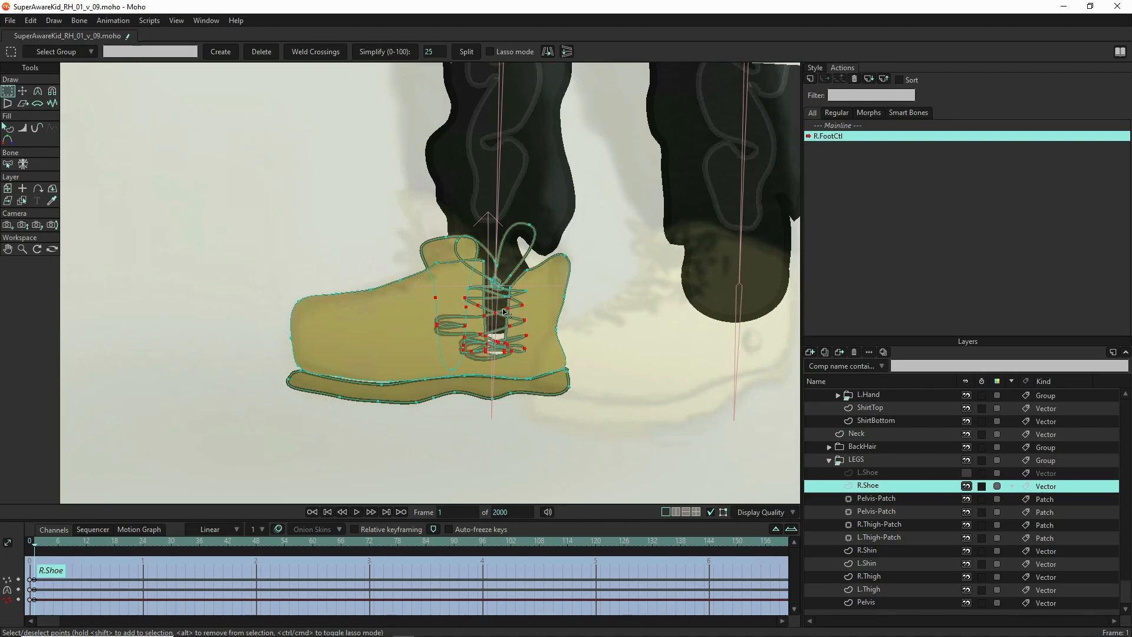
pyautogui.keyDown('shift'); pyautogui.click(453, 370); pyautogui.keyUp('shift')
pyautogui.press('t')
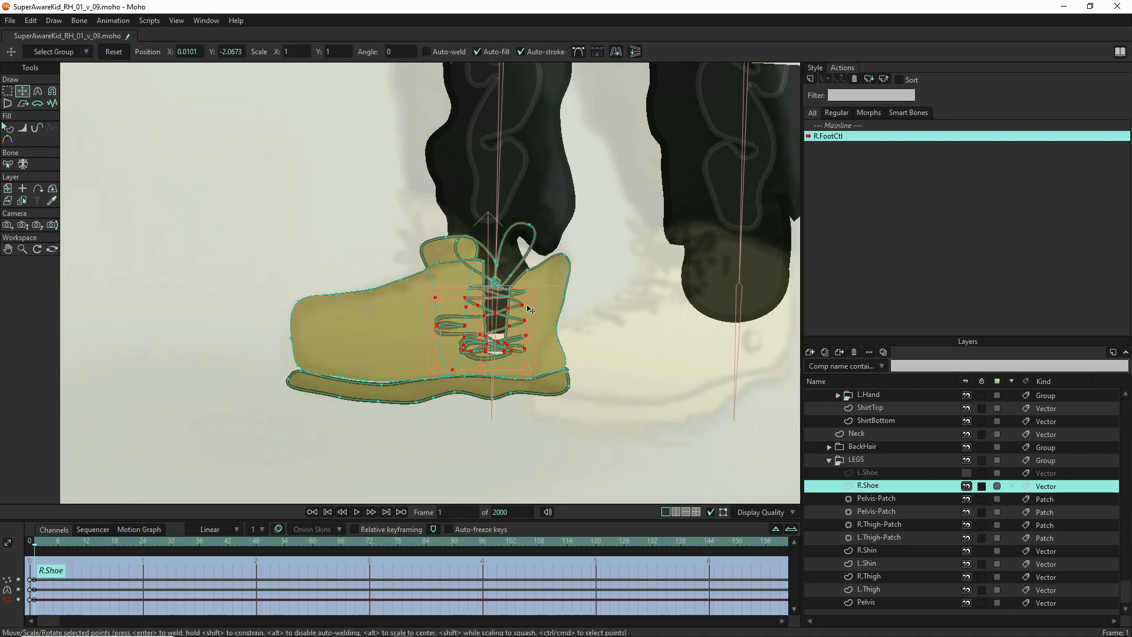
pyautogui.moveTo(532, 310); pyautogui.dragTo(494, 343)
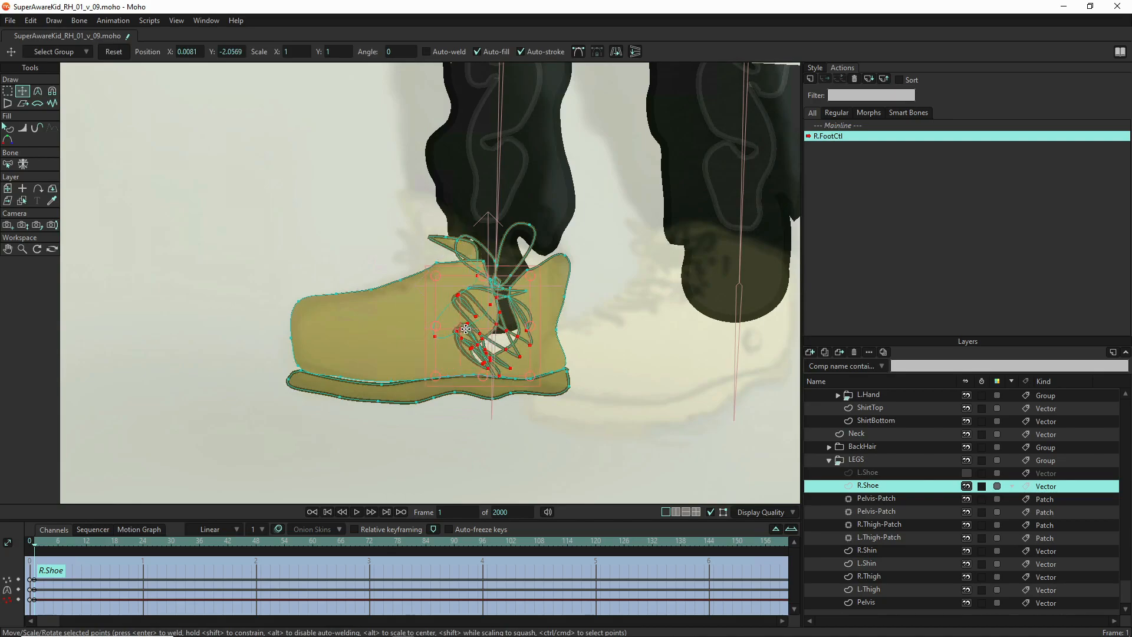
pyautogui.moveTo(470, 319); pyautogui.dragTo(406, 264)
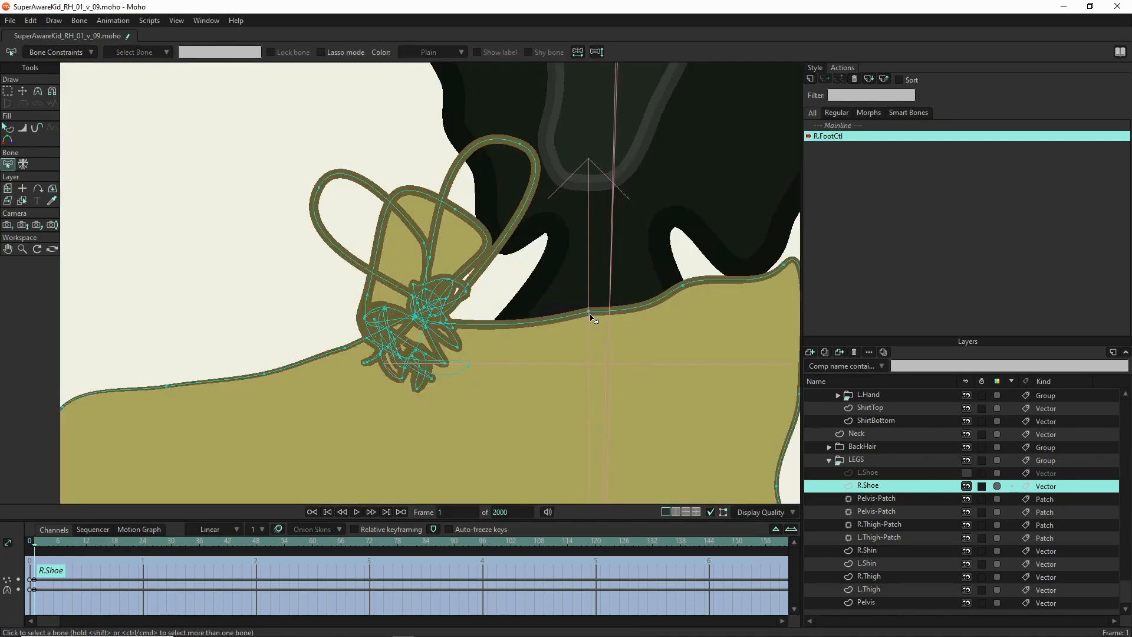
# Move the collar's front point up beside the laces and flatten the curvature along the shoe's ankle opening
pyautogui.press('t')
pyautogui.moveTo(589, 311); pyautogui.dragTo(472, 272)
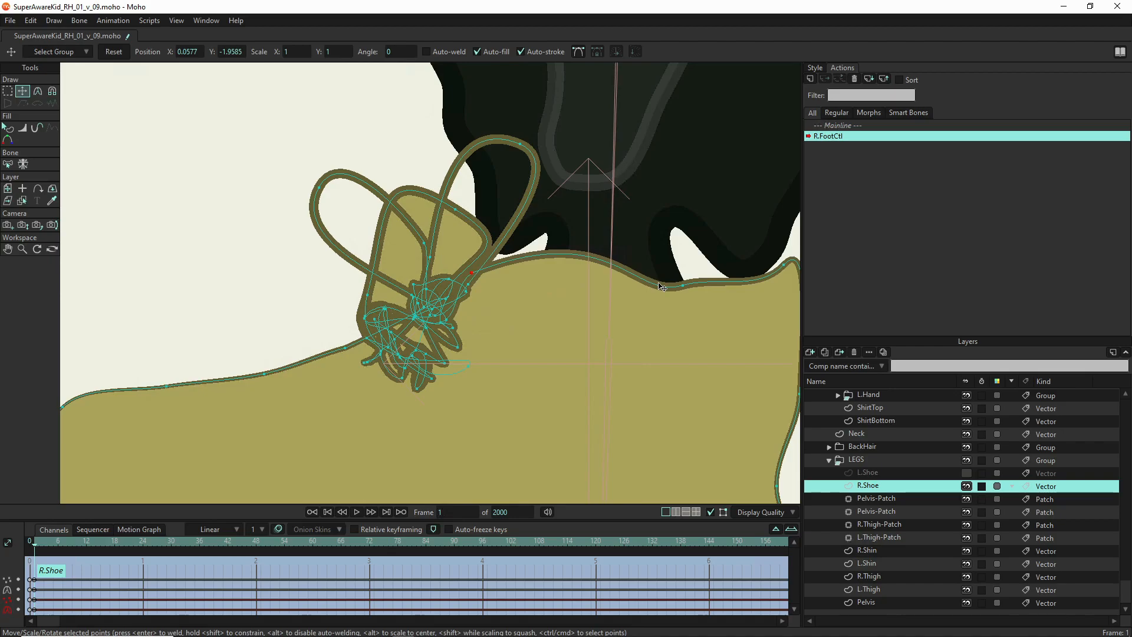
pyautogui.press('c')
pyautogui.moveTo(619, 216); pyautogui.dragTo(624, 288)
pyautogui.scroll(-5, 625, 289)
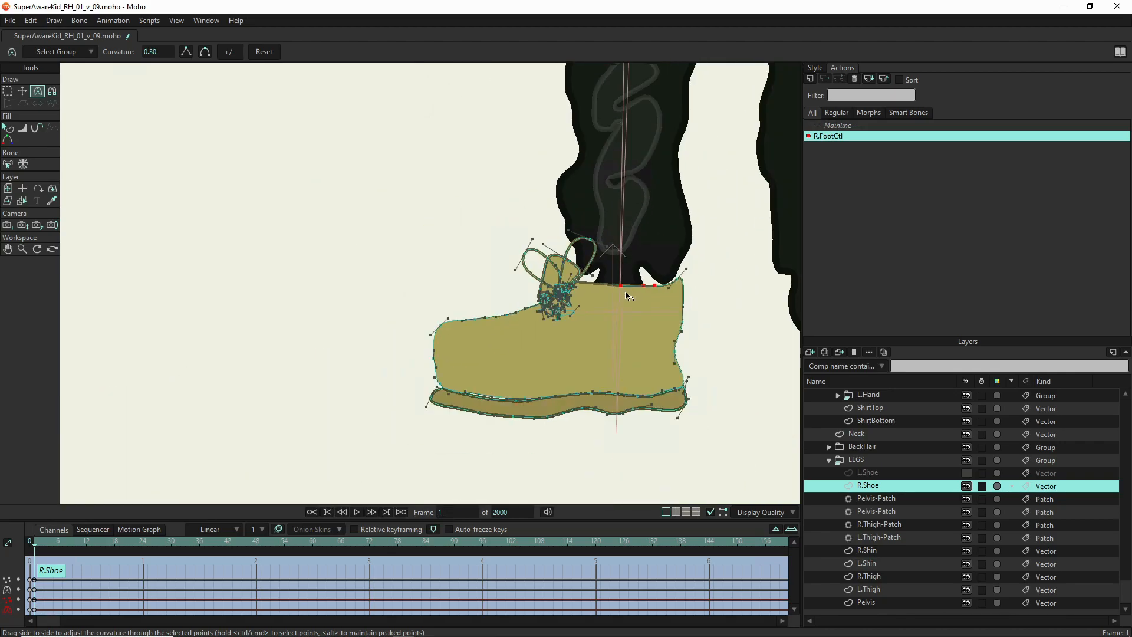
# Show the SUPER AWARE KID.png reference layer to compare it with the reshaped shoe
pyautogui.scroll(8, 1002, 424)
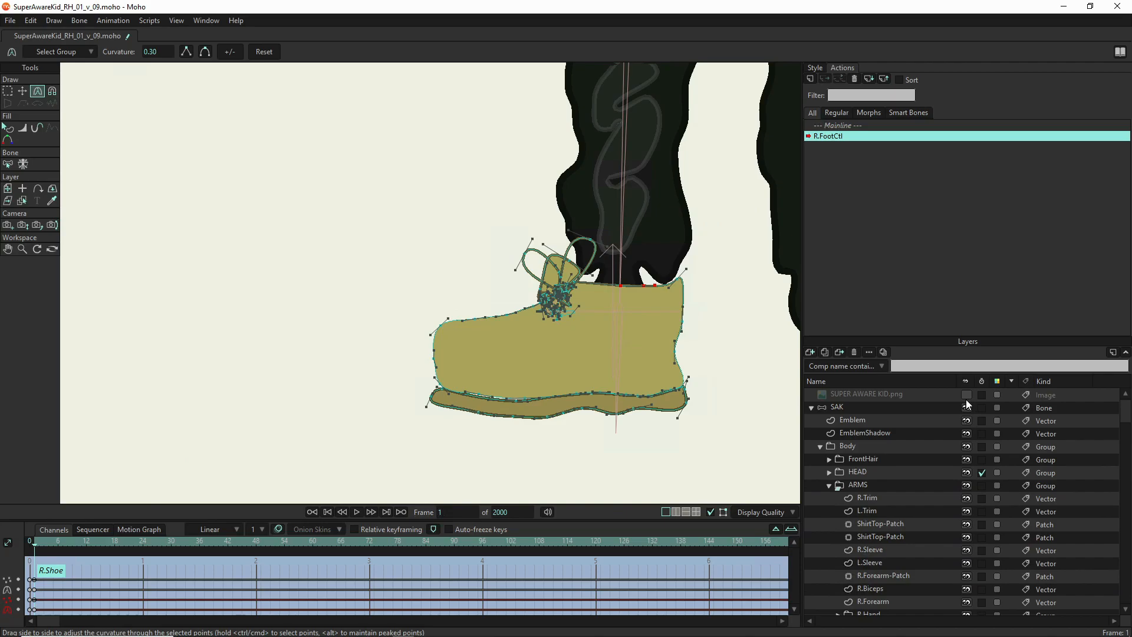
pyautogui.click(966, 394)
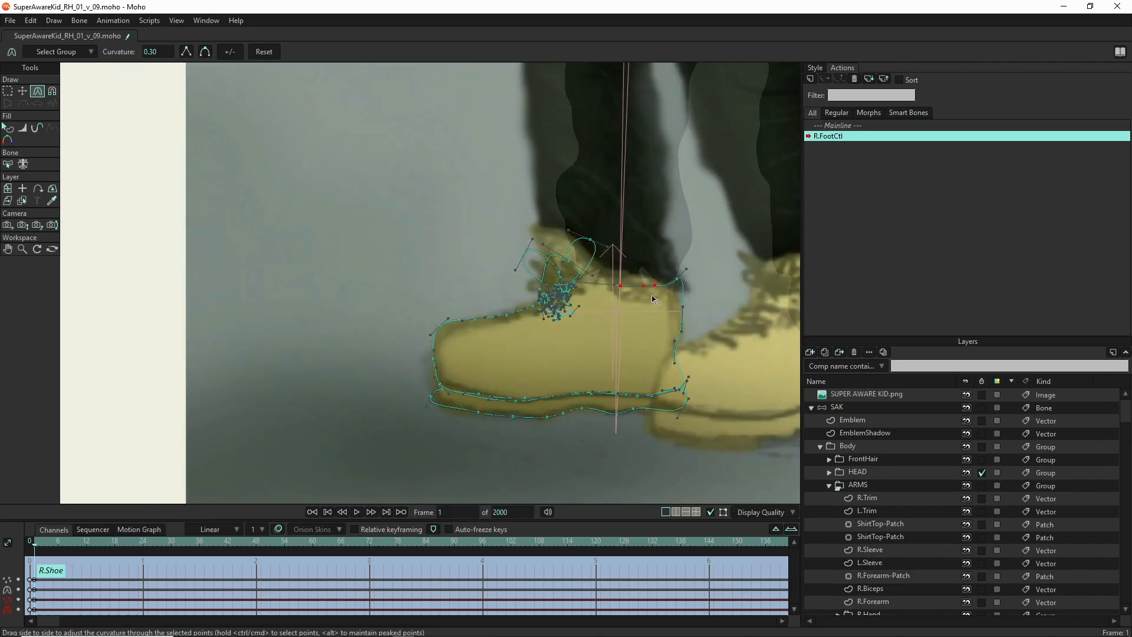
# Raise the front of the shoe's collar beside the tongue and adjust its curvature to follow the reference's ankle opening
pyautogui.scroll(5, 654, 299)
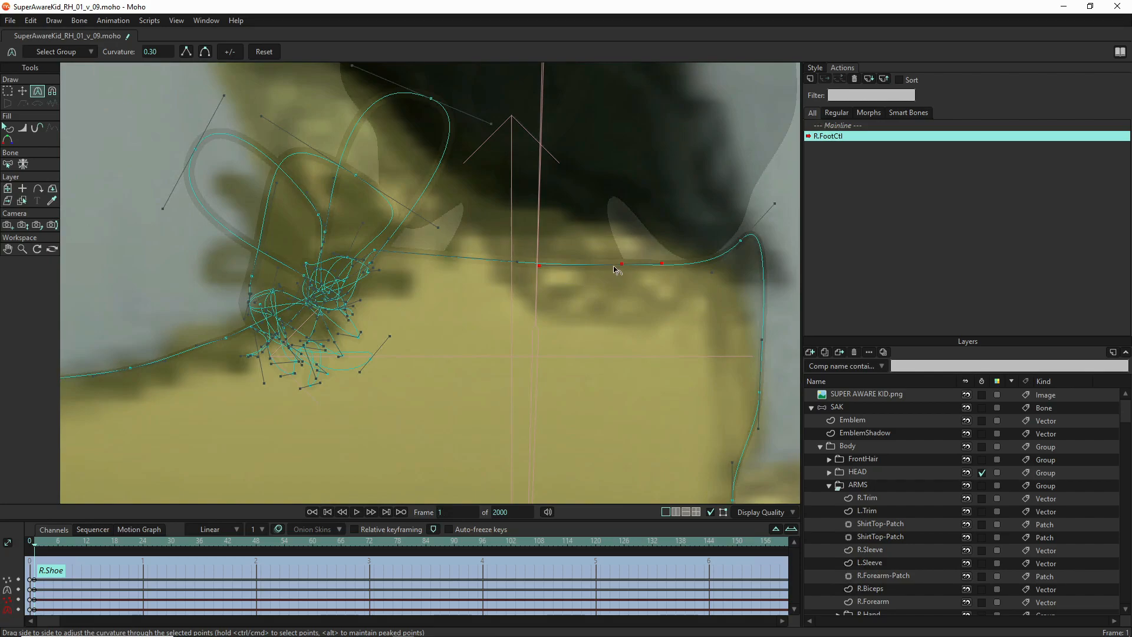
pyautogui.press('t')
pyautogui.click(623, 265)
pyautogui.moveTo(622, 266); pyautogui.dragTo(422, 163)
pyautogui.press('c')
pyautogui.moveTo(510, 194); pyautogui.dragTo(462, 255)
pyautogui.moveTo(471, 339); pyautogui.dragTo(567, 458)
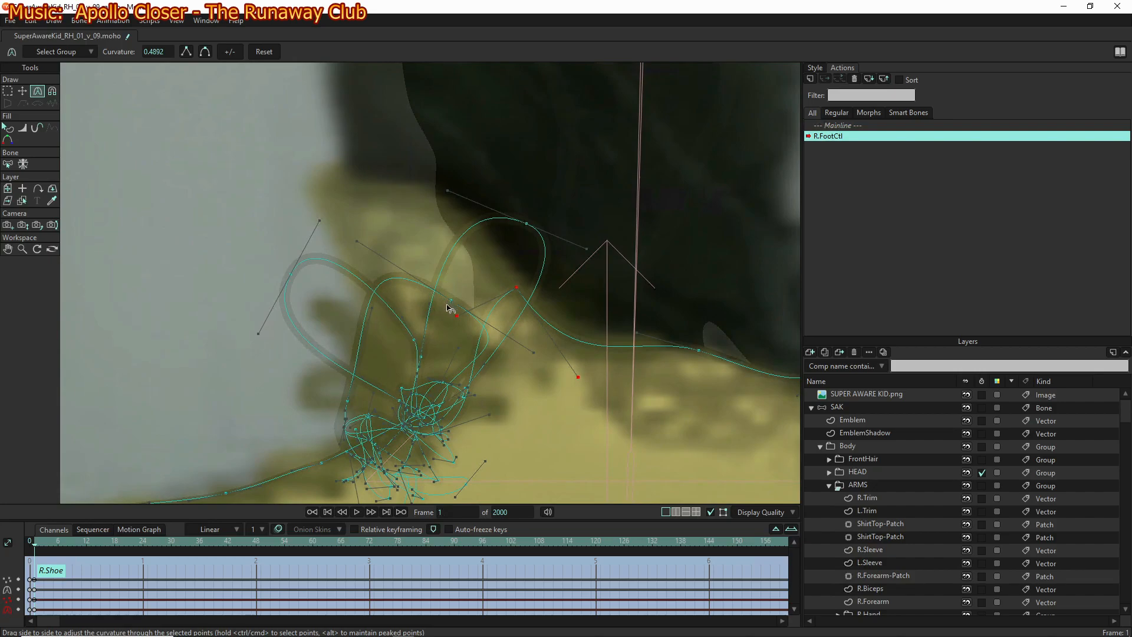
# Move the tongue's upper points up and forward to match the tongue in the reference
pyautogui.click(421, 284)
pyautogui.press('t')
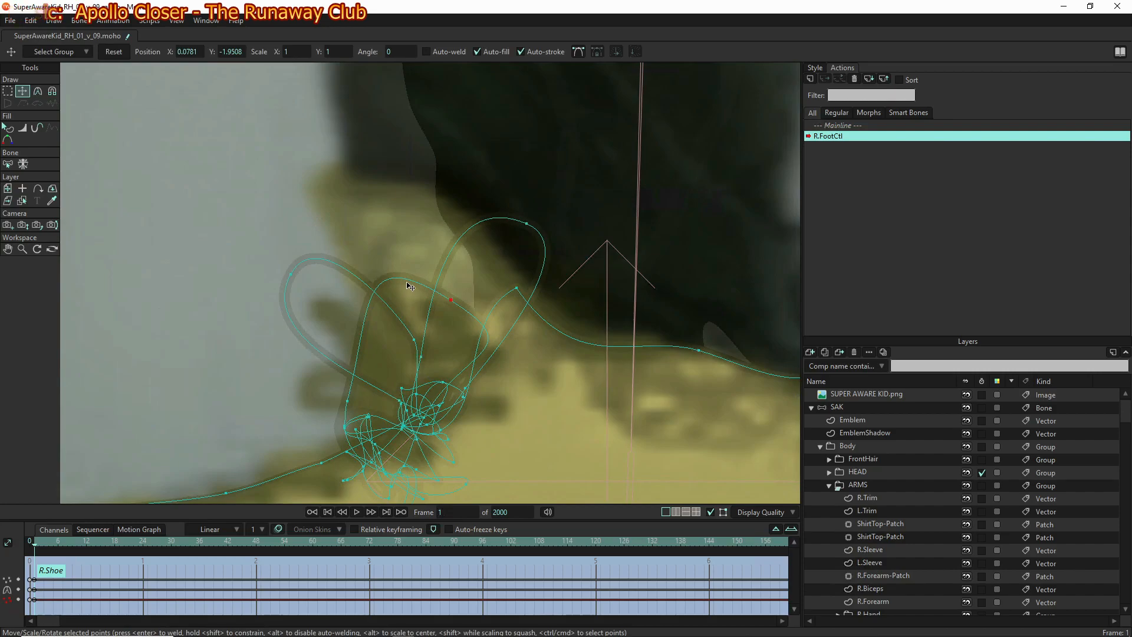
pyautogui.hotkey('ctrl', 'a')
pyautogui.moveTo(466, 335); pyautogui.dragTo(434, 232)
pyautogui.moveTo(459, 320); pyautogui.dragTo(457, 277)
pyautogui.moveTo(374, 240); pyautogui.dragTo(394, 221)
pyautogui.scroll(-3, 399, 244)
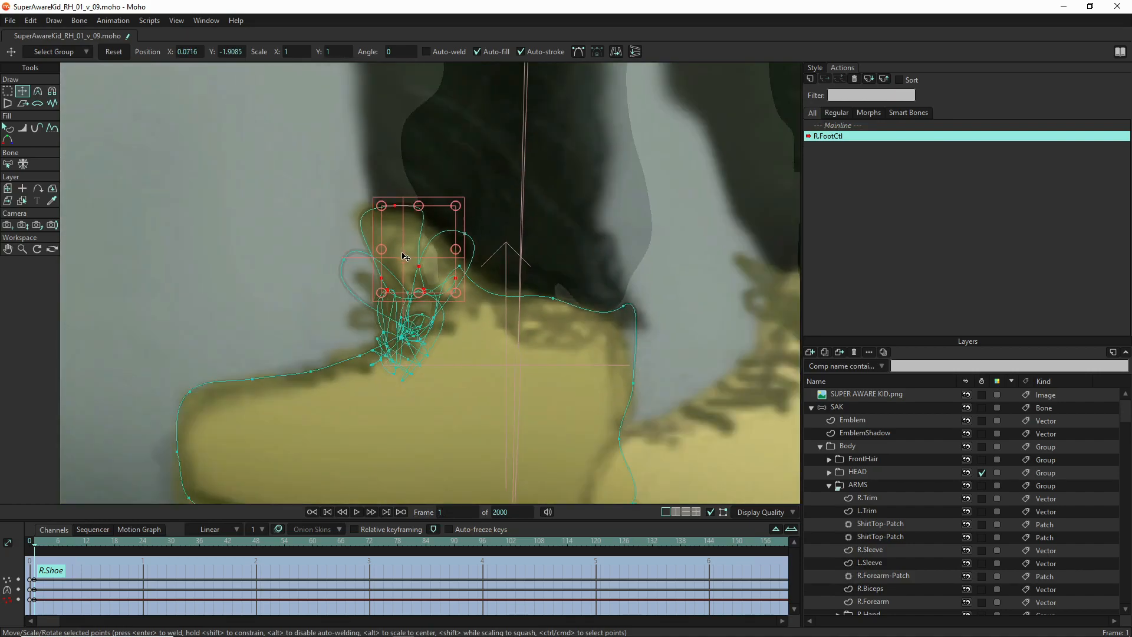
# Move the outer points of the lace loops to the ankle front to match the reference bow
pyautogui.click(343, 255)
pyautogui.moveTo(344, 260); pyautogui.dragTo(362, 273)
pyautogui.moveTo(457, 239); pyautogui.dragTo(344, 326)
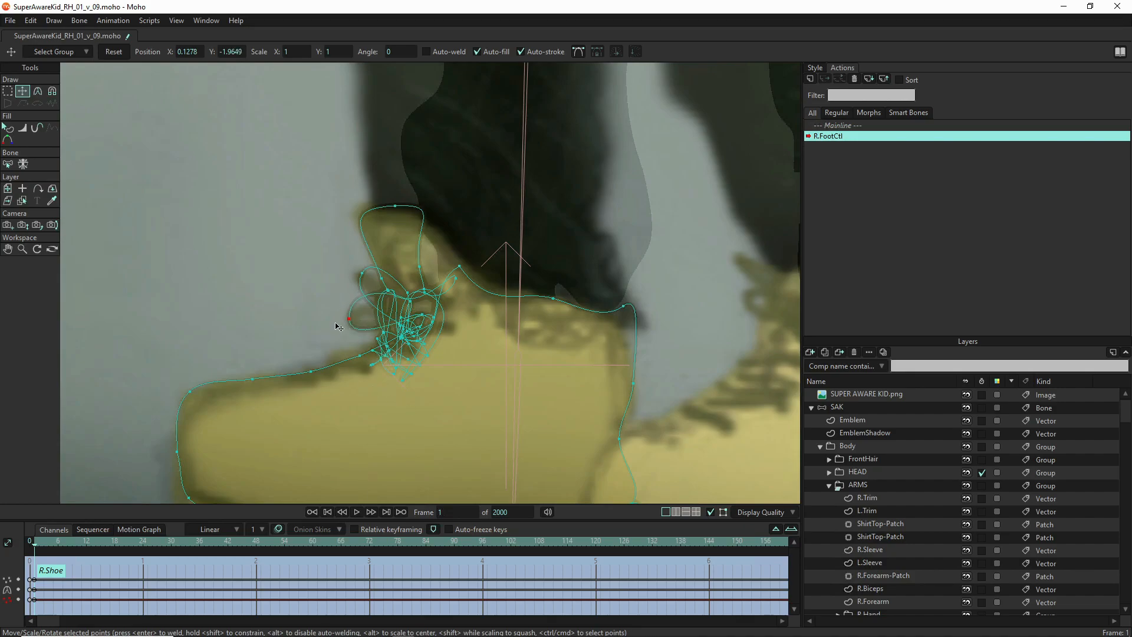
# Nudge the rear corner point of the collar inward and slightly down to fit the reference heel
pyautogui.click(624, 307)
pyautogui.moveTo(624, 307); pyautogui.dragTo(605, 317)
pyautogui.scroll(-6, 580, 302)
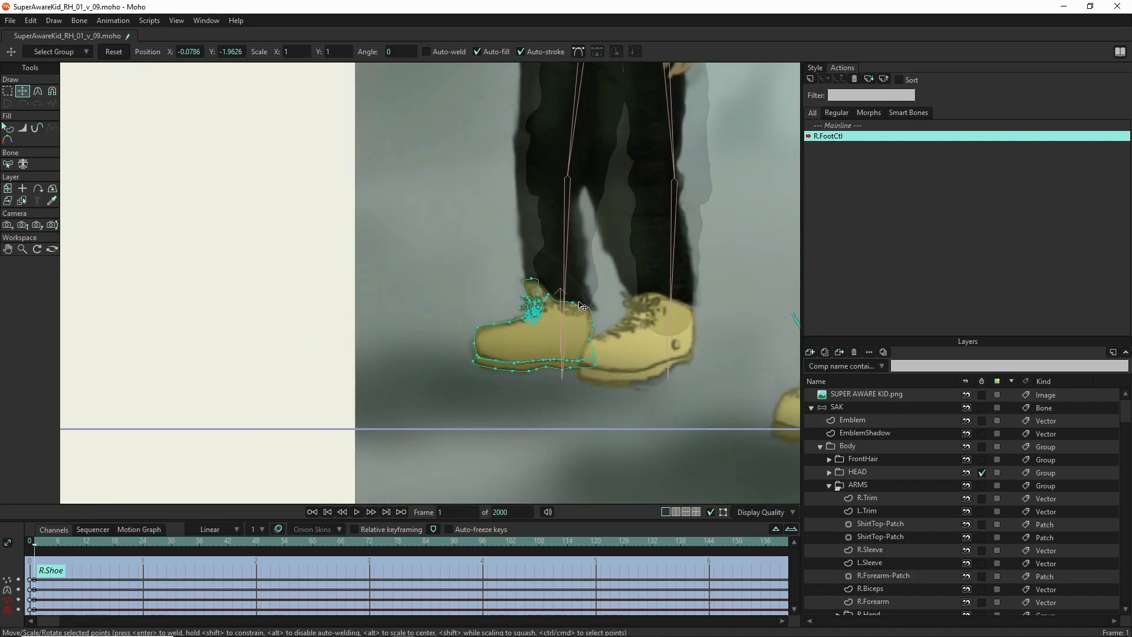
pyautogui.scroll(3, 591, 322)
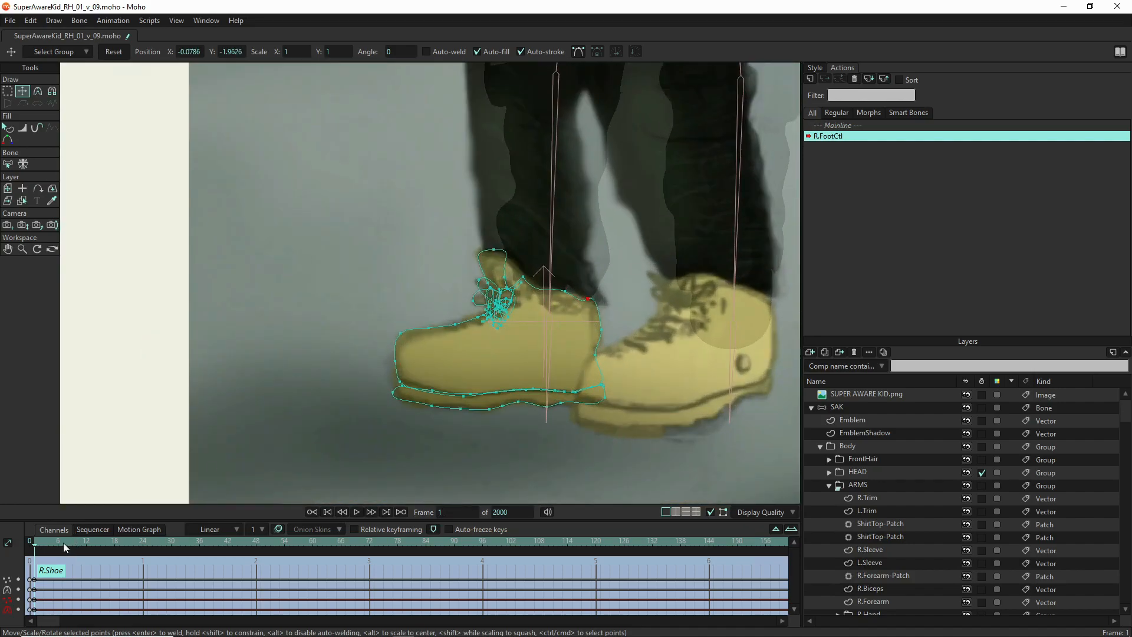
# Copy the R.Shoe keyframes from frame 1 to frame 64
pyautogui.moveTo(33, 548); pyautogui.dragTo(290, 543)
pyautogui.moveTo(263, 398); pyautogui.dragTo(229, 330)
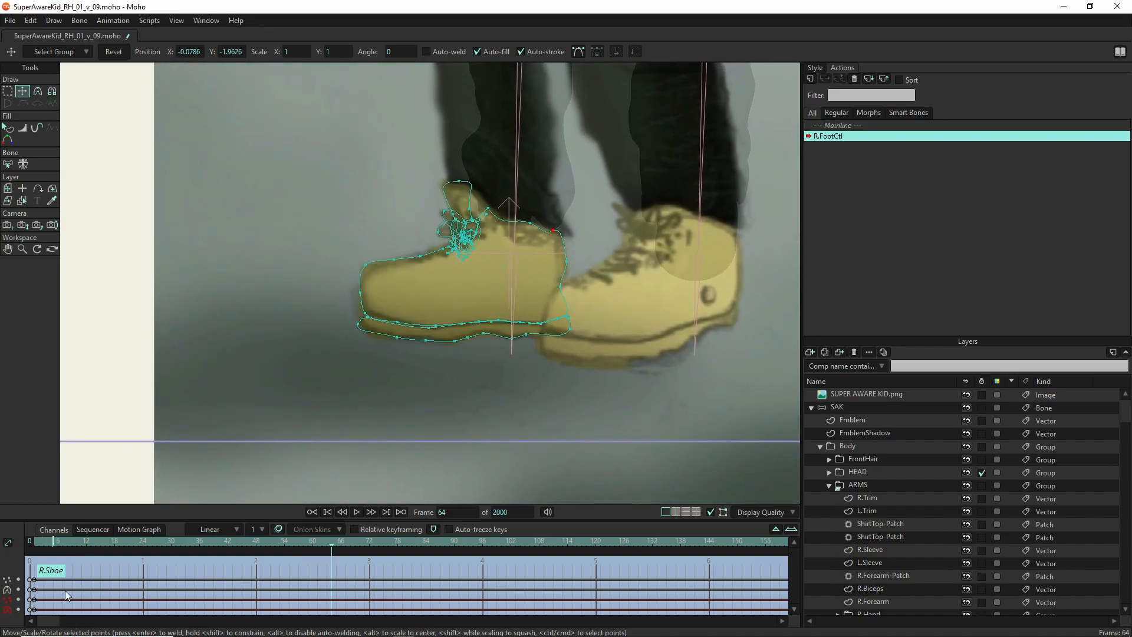
pyautogui.moveTo(82, 564); pyautogui.dragTo(34, 630)
# Select all of the shoe's points at frame 64, flip them horizontally and move the shoe across to the opposite side of the ankle
pyautogui.click(8, 93)
pyautogui.moveTo(335, 175); pyautogui.dragTo(642, 418)
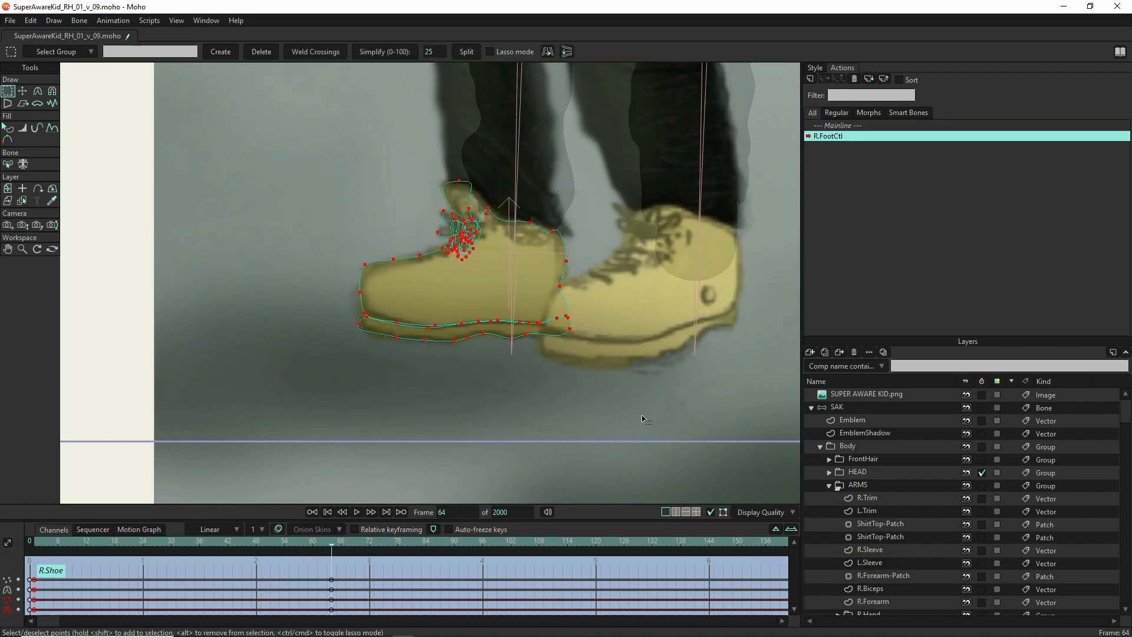
pyautogui.click(23, 91)
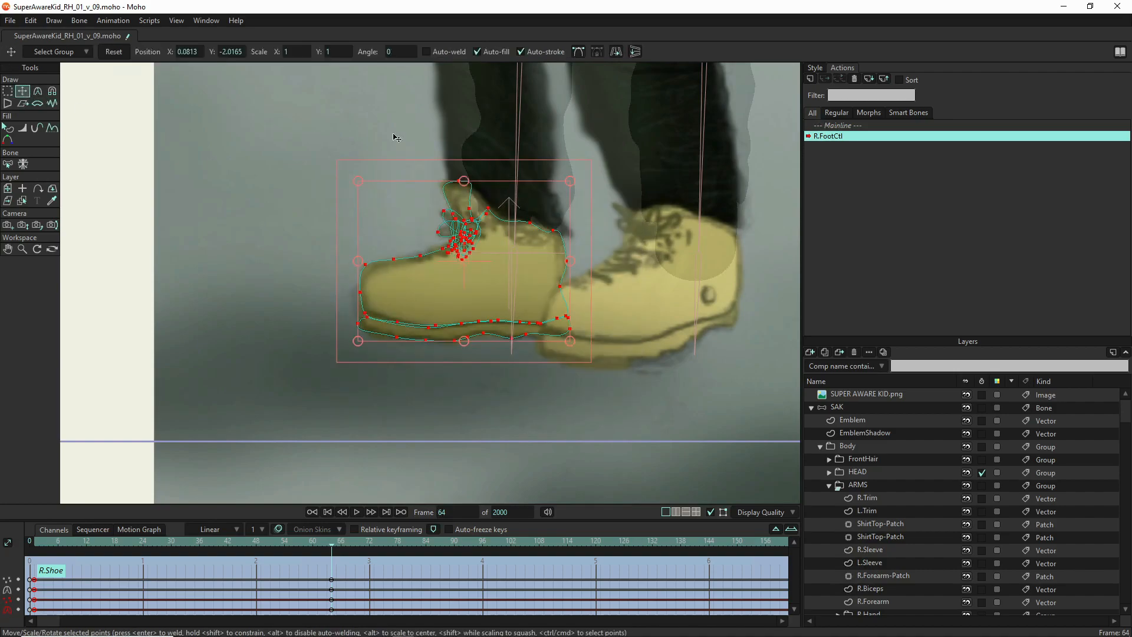
pyautogui.click(616, 52)
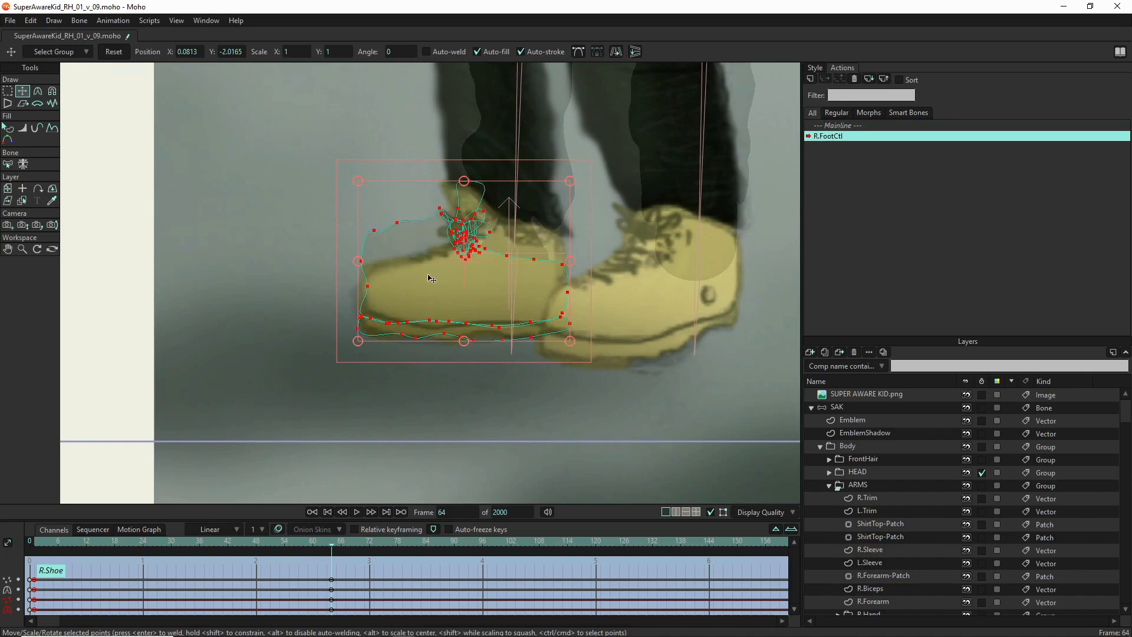
pyautogui.moveTo(423, 282); pyautogui.dragTo(532, 277)
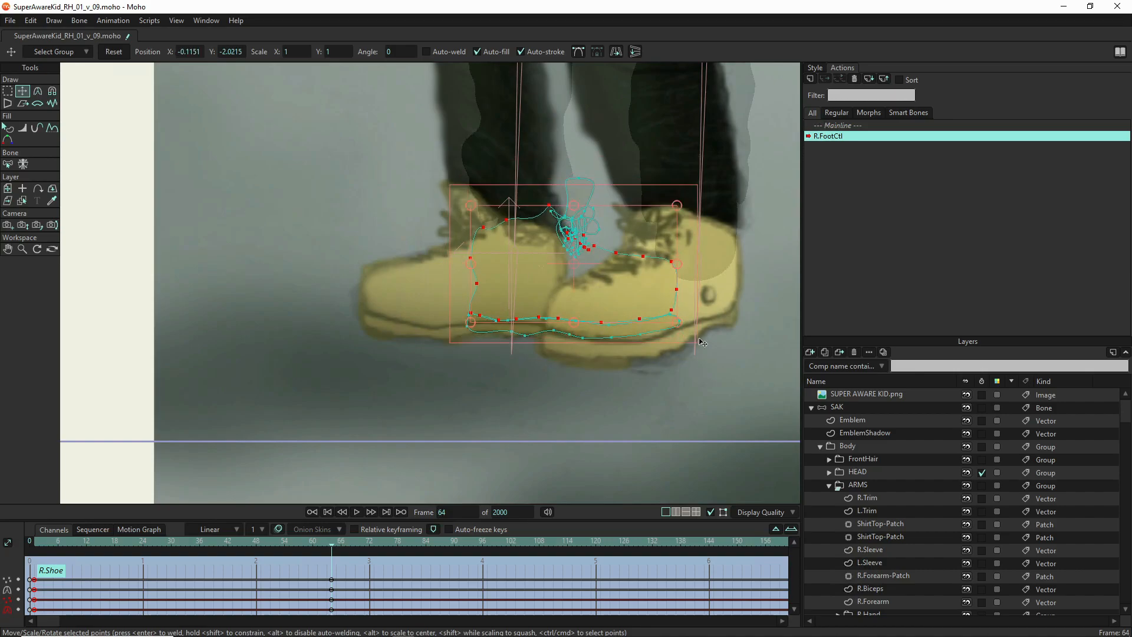
# Adjust the points along the upper edge of the flipped shoe's sole near the toe
pyautogui.scroll(3, 654, 345)
pyautogui.click(547, 301)
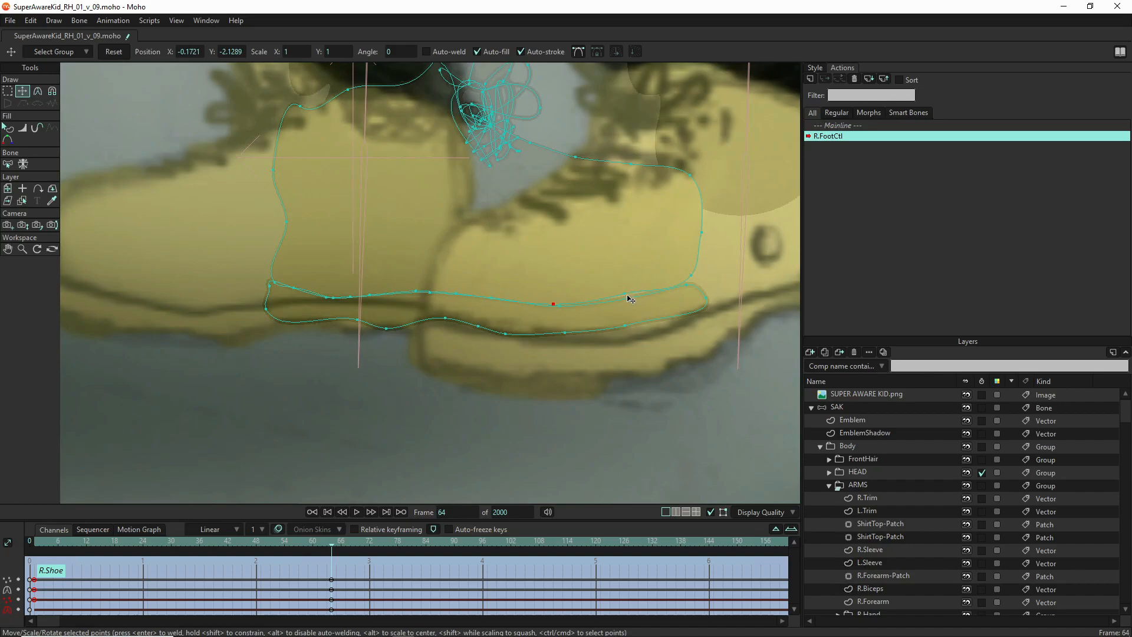
pyautogui.scroll(-5, 631, 301)
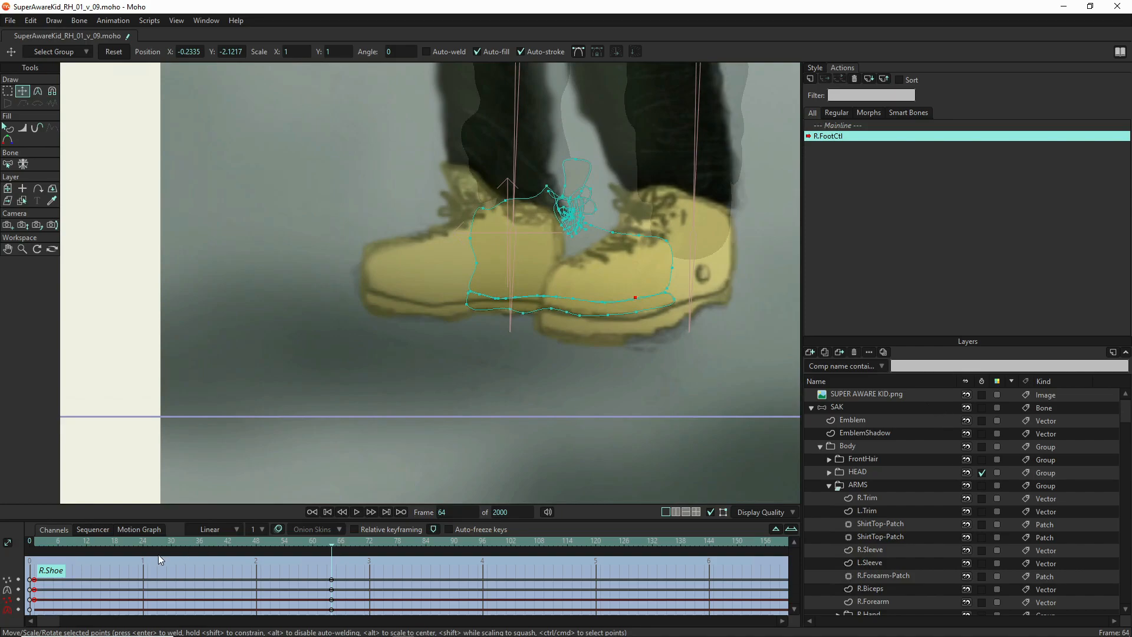
# Select all of the shoe's points at frame 32 and reset them to their original positions
pyautogui.click(180, 543)
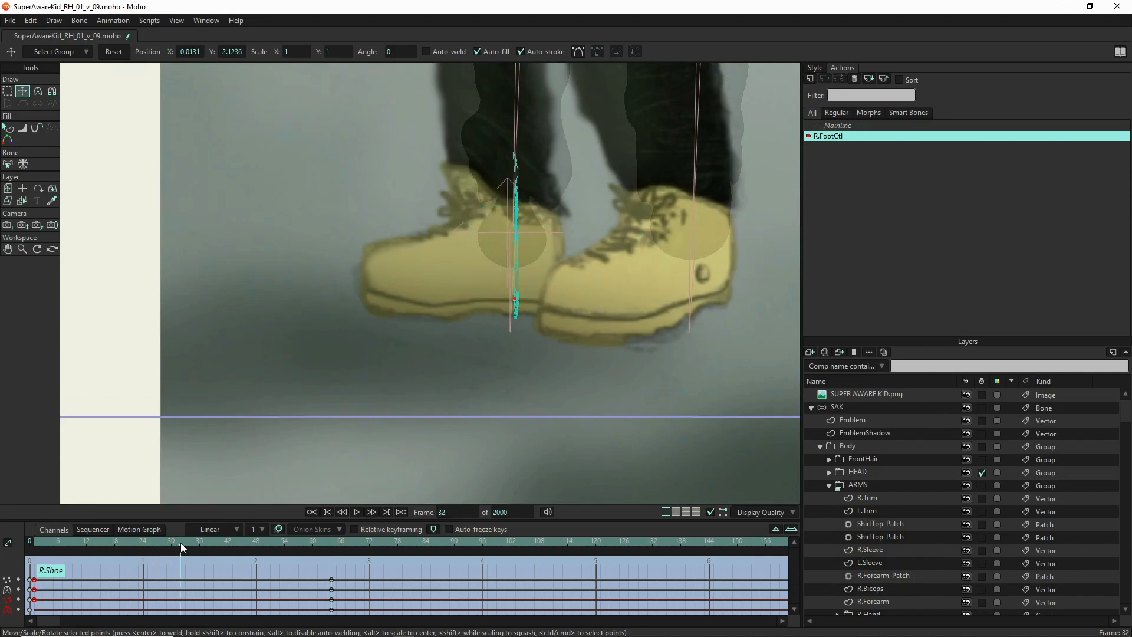
pyautogui.click(114, 52)
pyautogui.press('g')
pyautogui.moveTo(373, 95); pyautogui.dragTo(655, 407)
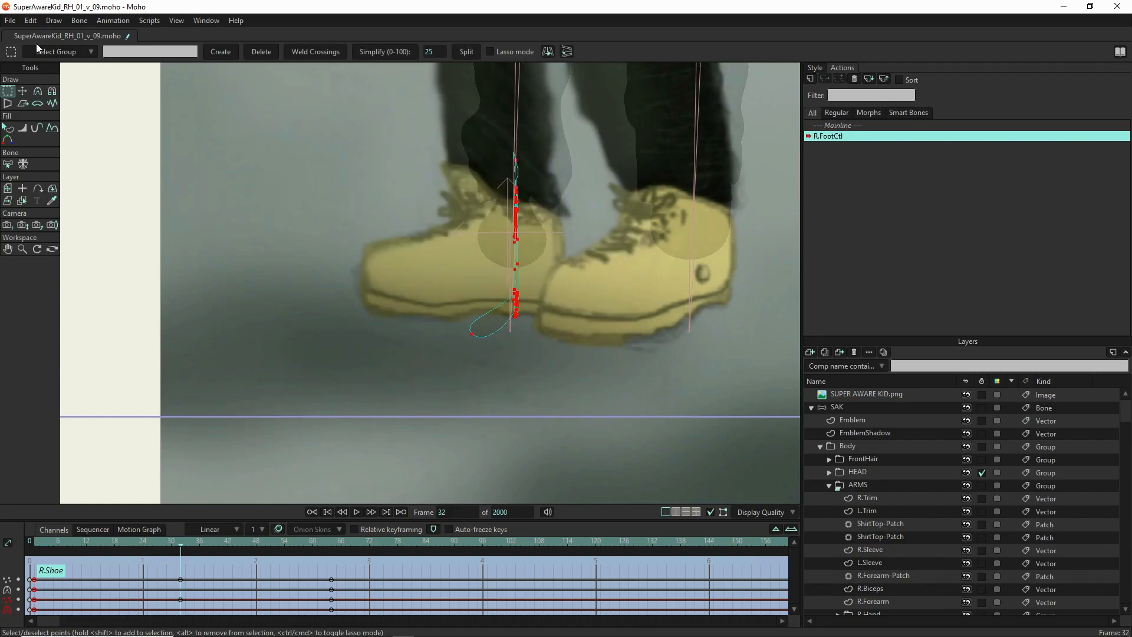
pyautogui.click(23, 90)
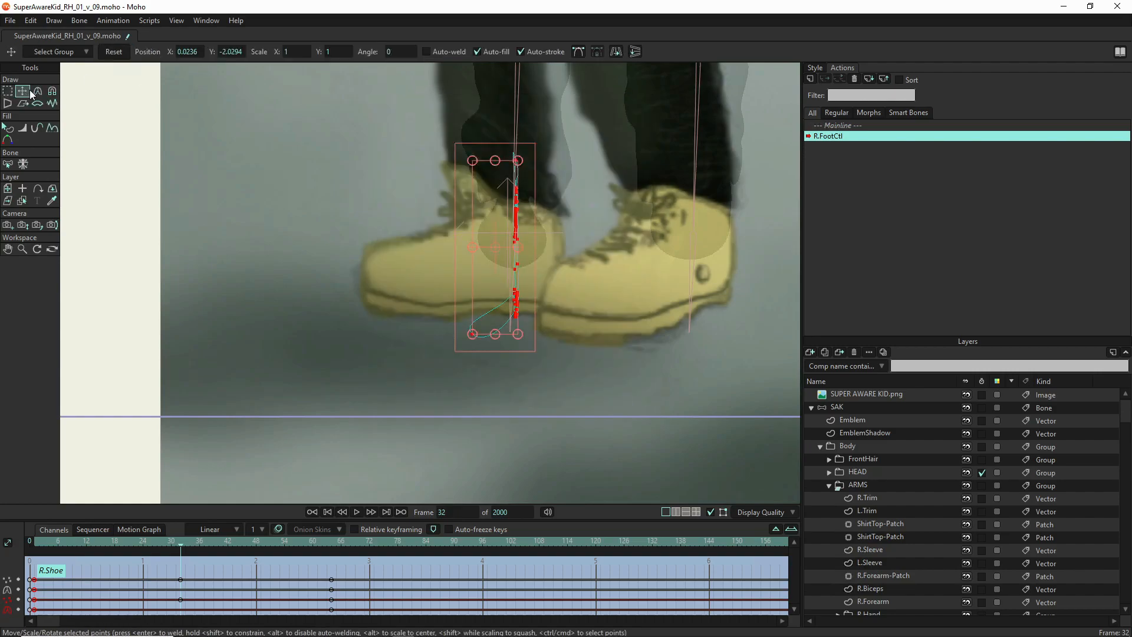
pyautogui.click(110, 54)
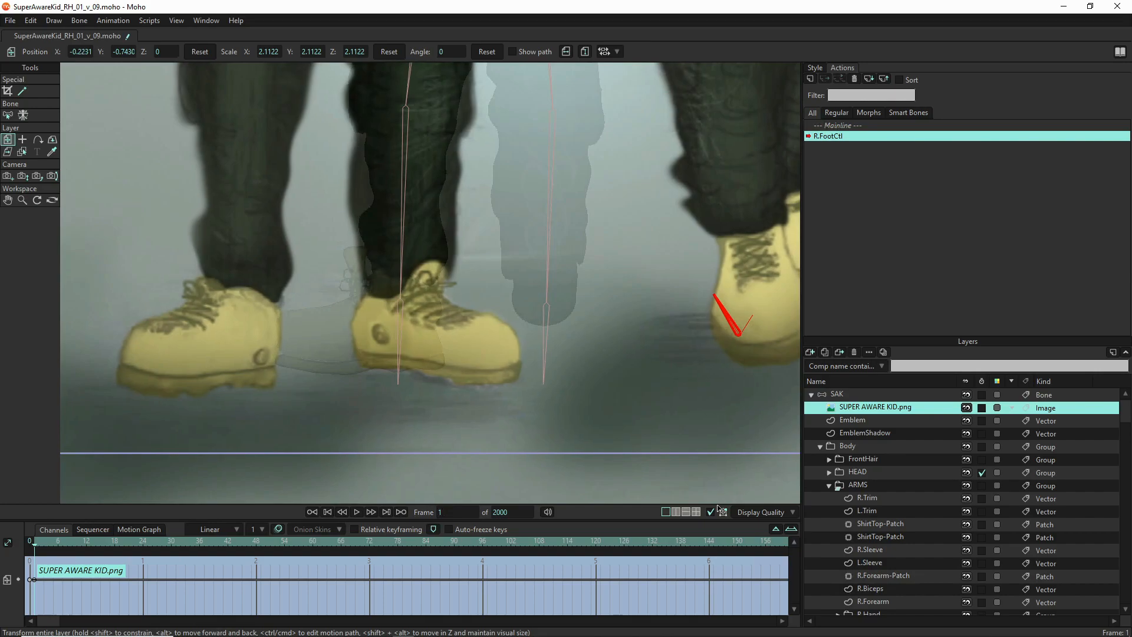
# Select the R.Shoe layer in the LEGS group and go to frame 48
pyautogui.scroll(-4, 882, 523)
pyautogui.scroll(-6, 883, 524)
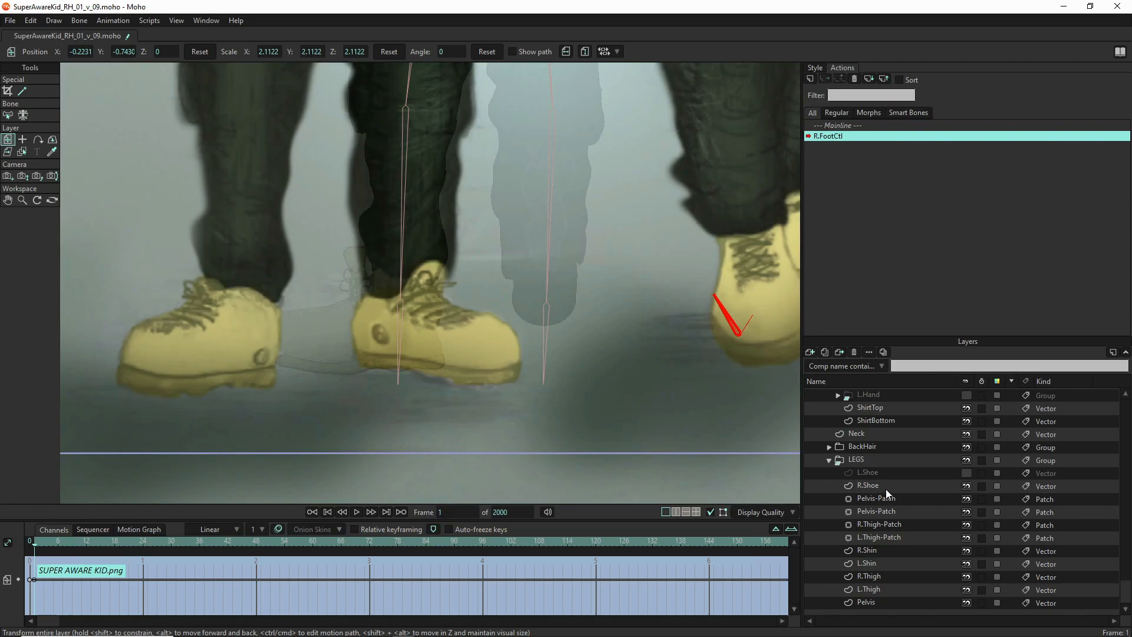
pyautogui.click(886, 489)
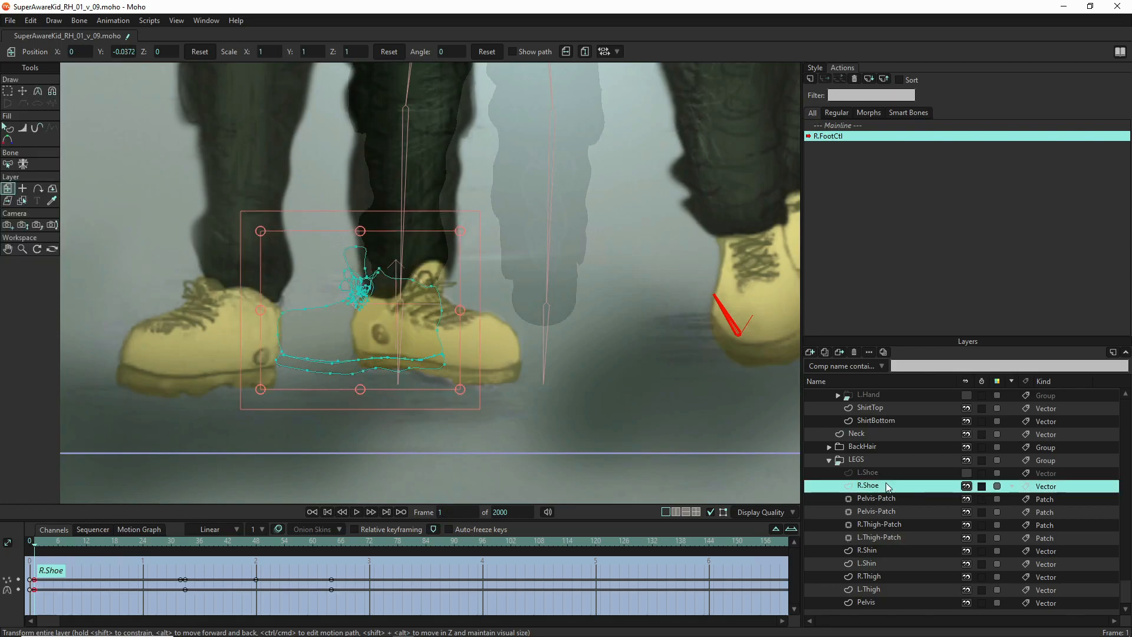
pyautogui.click(257, 546)
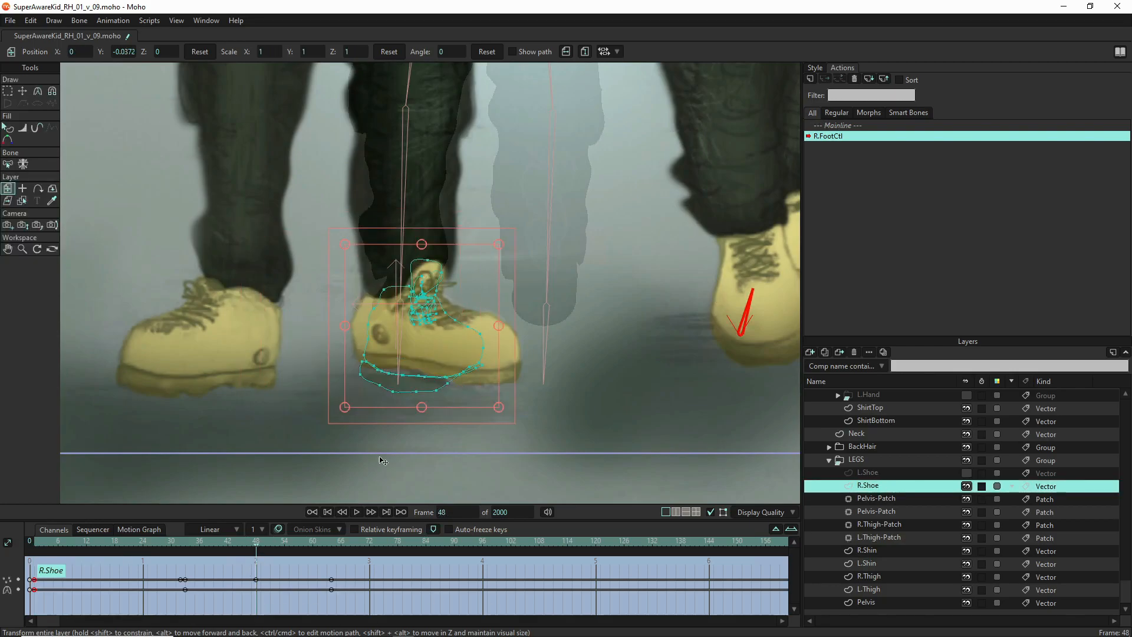
# Adjust the curvature of the tongue's upper corner and move its side points outward to match the reference tongue
pyautogui.press('t')
pyautogui.scroll(5, 391, 352)
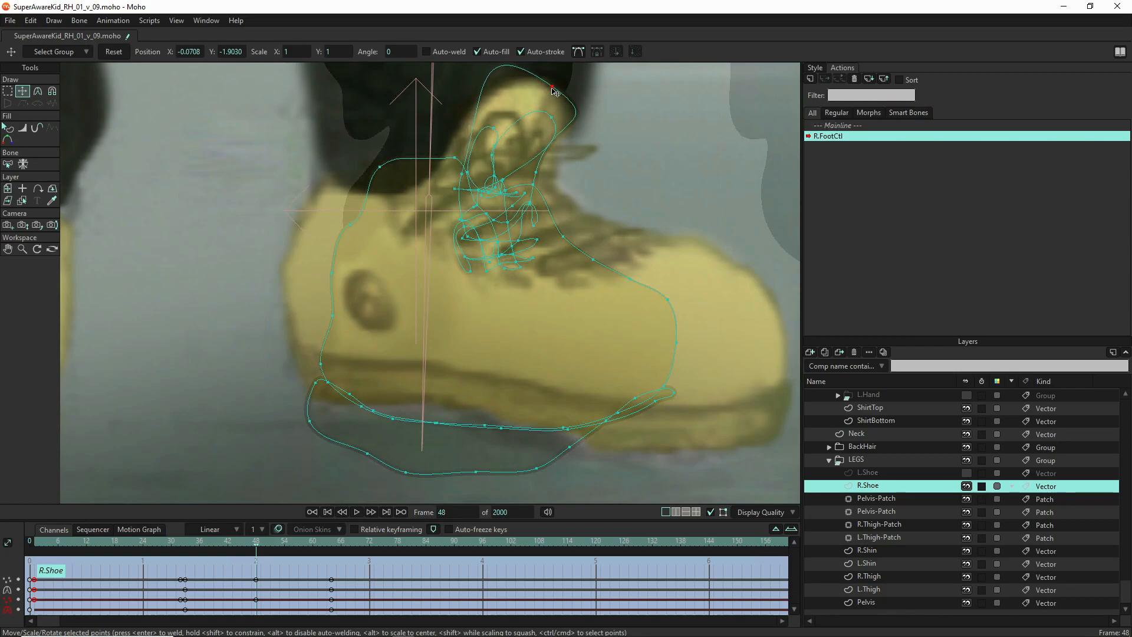
pyautogui.press('c')
pyautogui.moveTo(554, 95); pyautogui.dragTo(322, 82)
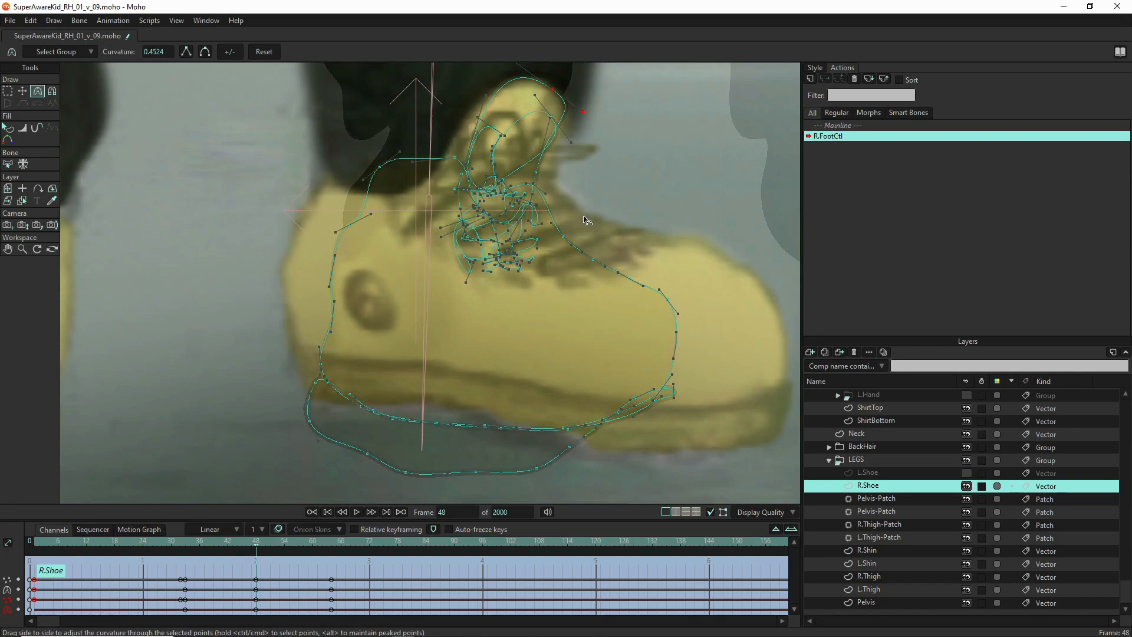
pyautogui.press('t')
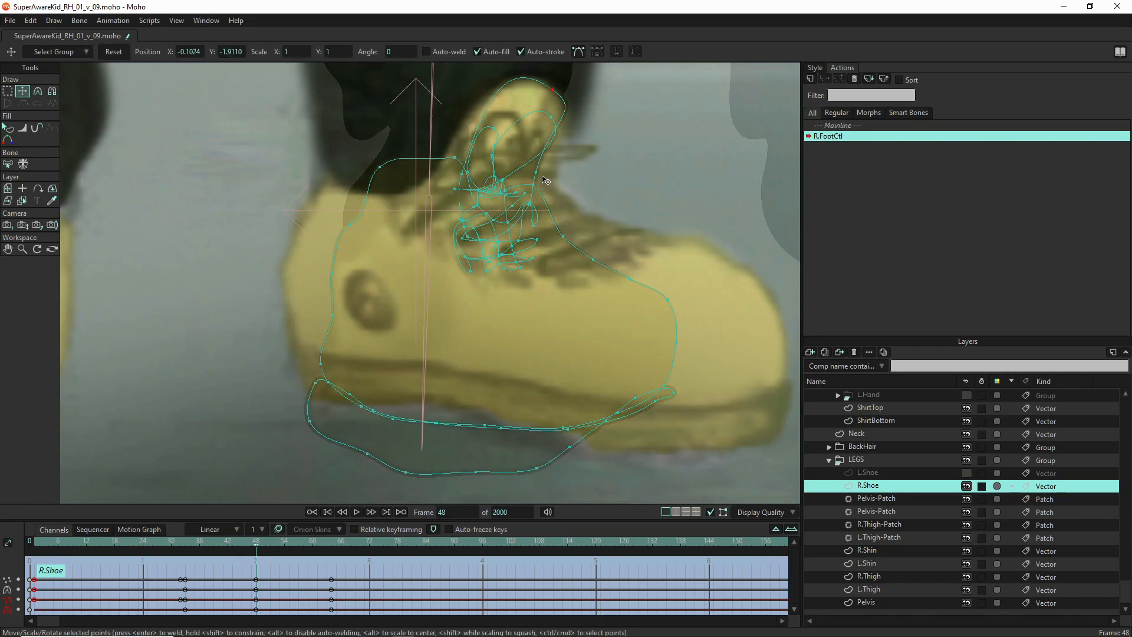
pyautogui.moveTo(541, 176); pyautogui.dragTo(559, 178)
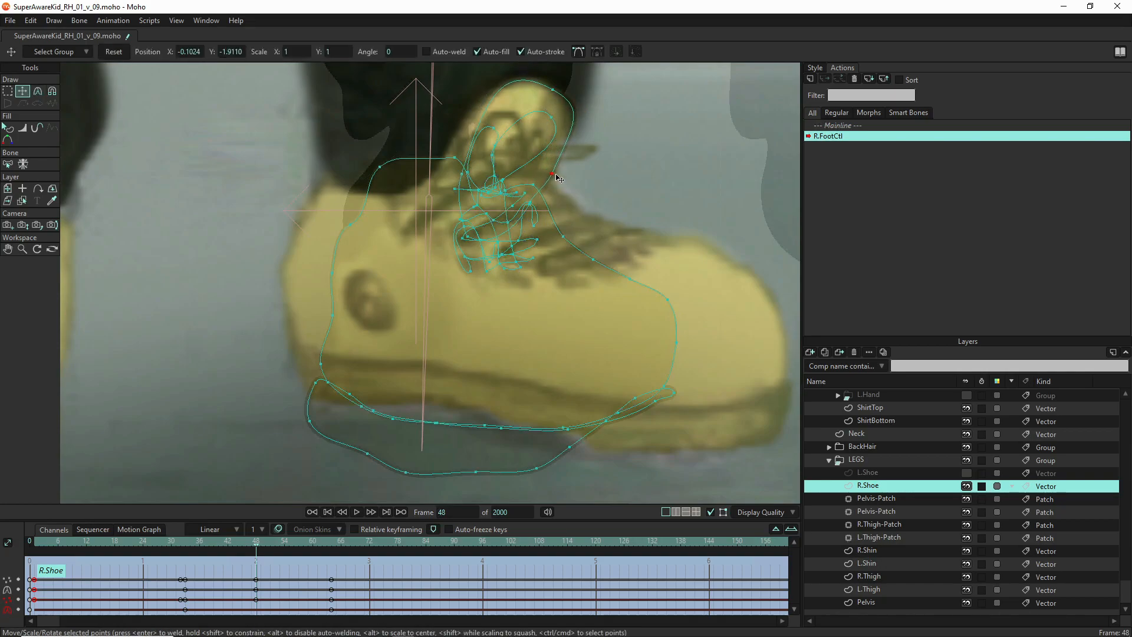
pyautogui.moveTo(464, 182); pyautogui.dragTo(444, 171)
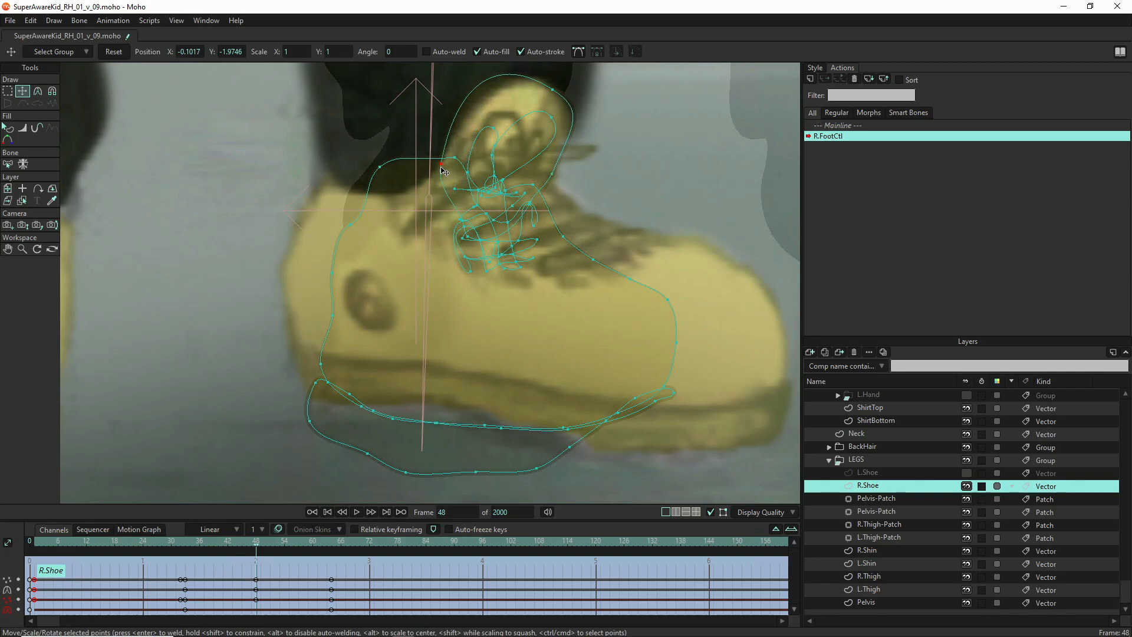
# Move the collar's points onto the reference's ankle opening and sharpen the curve at the top of the heel
pyautogui.moveTo(381, 169); pyautogui.dragTo(418, 195)
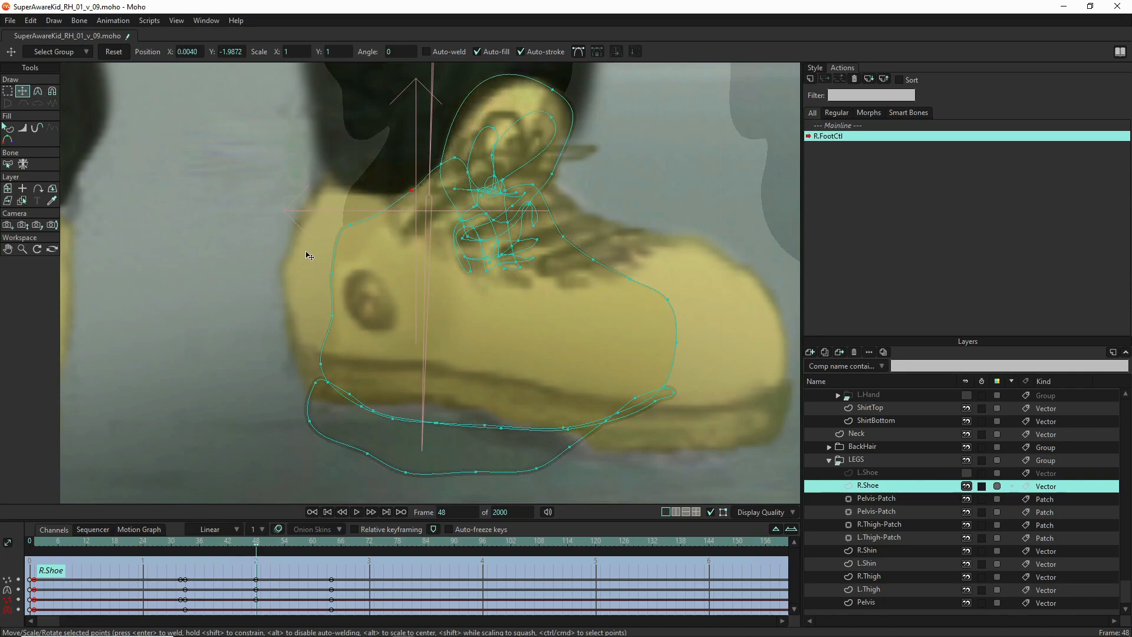
pyautogui.moveTo(349, 229); pyautogui.dragTo(329, 187)
pyautogui.press('c')
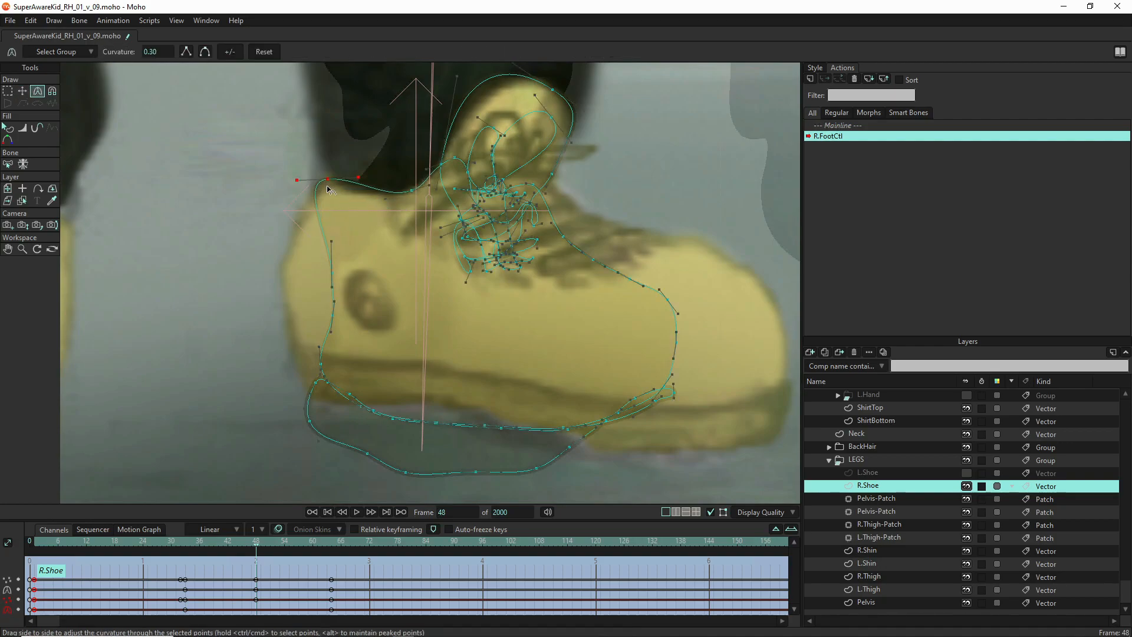
pyautogui.click(351, 191)
pyautogui.moveTo(305, 186); pyautogui.dragTo(319, 188)
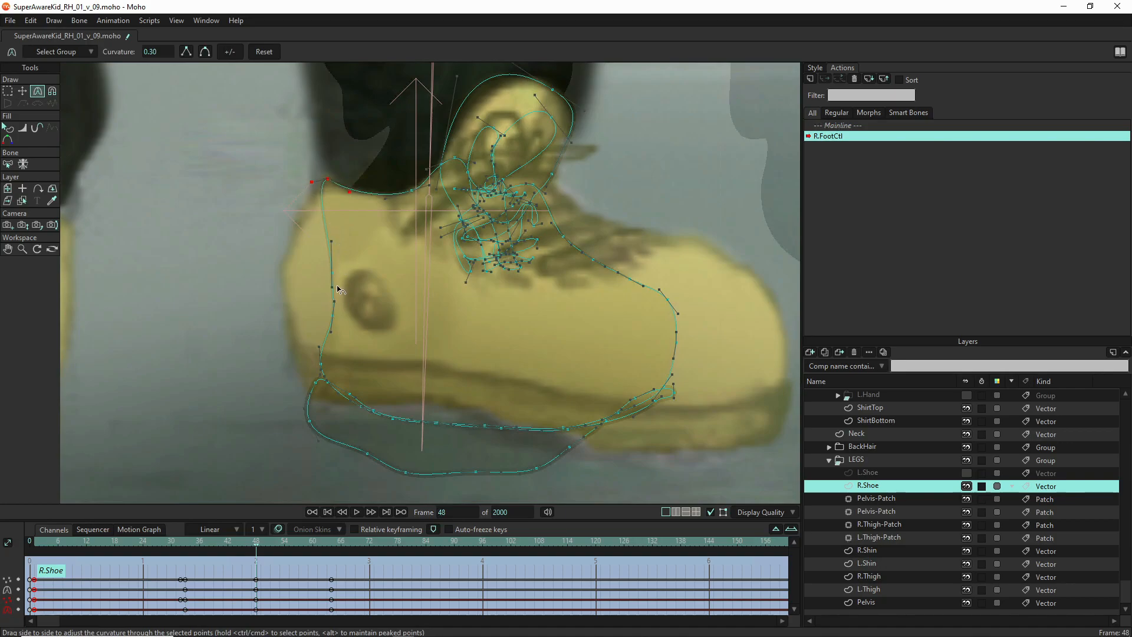
# Move the heel's points outward and down so the back of the shoe follows the reference heel
pyautogui.press('t')
pyautogui.moveTo(334, 278); pyautogui.dragTo(285, 269)
pyautogui.moveTo(333, 321); pyautogui.dragTo(366, 375)
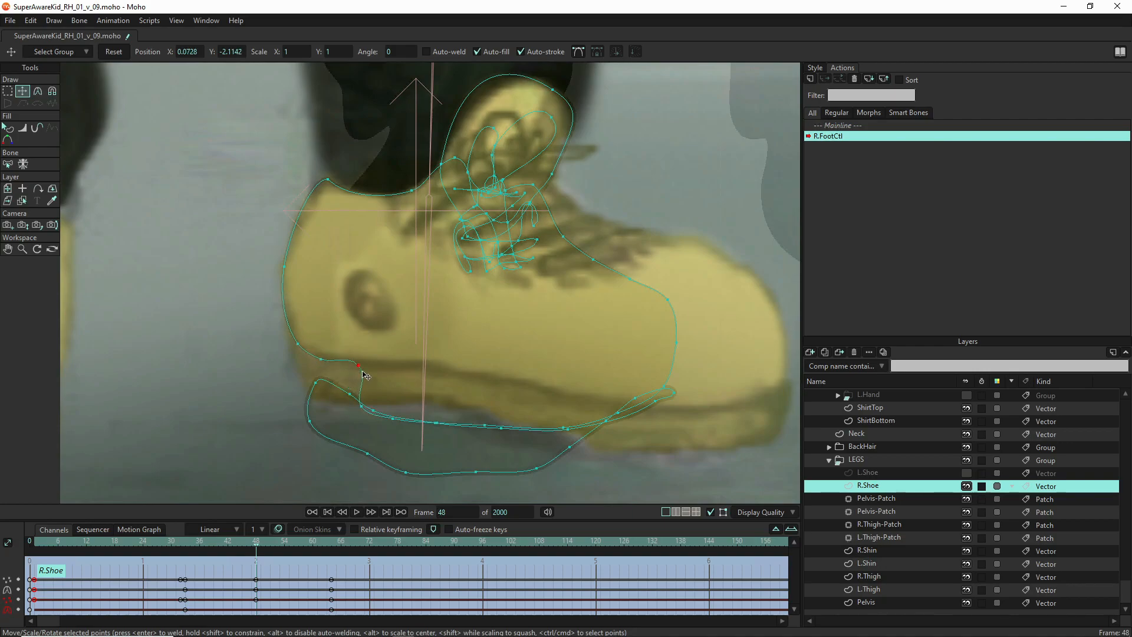
# Move the sole shape down out of the way and align the upper's bottom edge with the reference's sole seam
pyautogui.click(340, 414)
pyautogui.moveTo(421, 452); pyautogui.dragTo(411, 496)
pyautogui.click(361, 407)
pyautogui.moveTo(363, 411); pyautogui.dragTo(411, 370)
pyautogui.moveTo(395, 423); pyautogui.dragTo(596, 403)
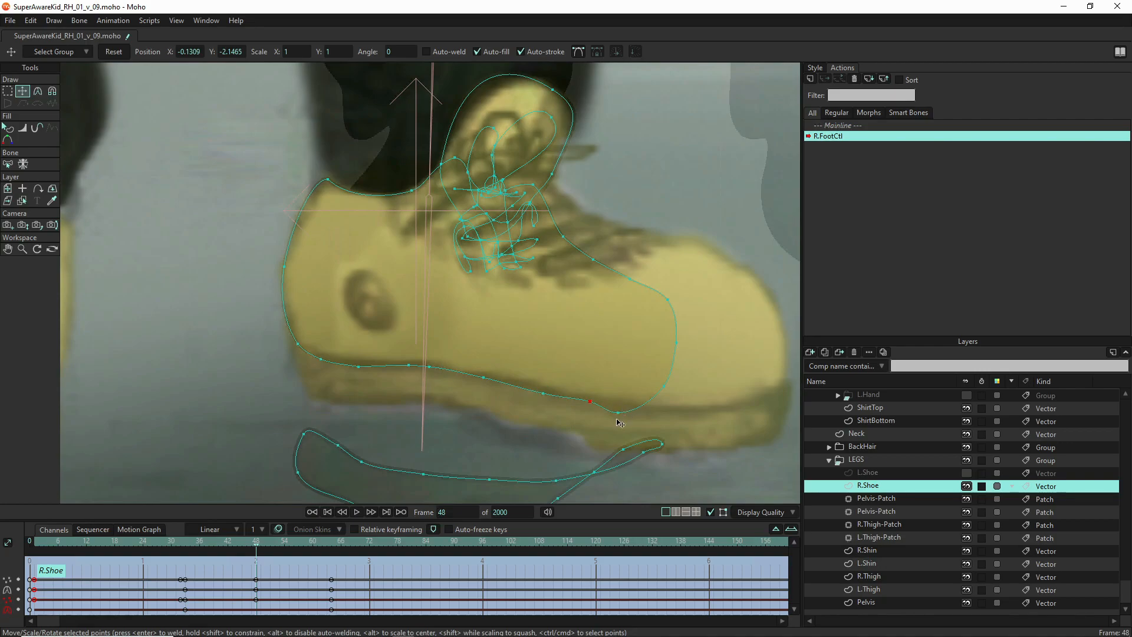
# Move the toe and instep points outward so the front of the shoe matches the reference's rounded toe
pyautogui.moveTo(617, 412); pyautogui.dragTo(774, 389)
pyautogui.moveTo(658, 397); pyautogui.dragTo(768, 316)
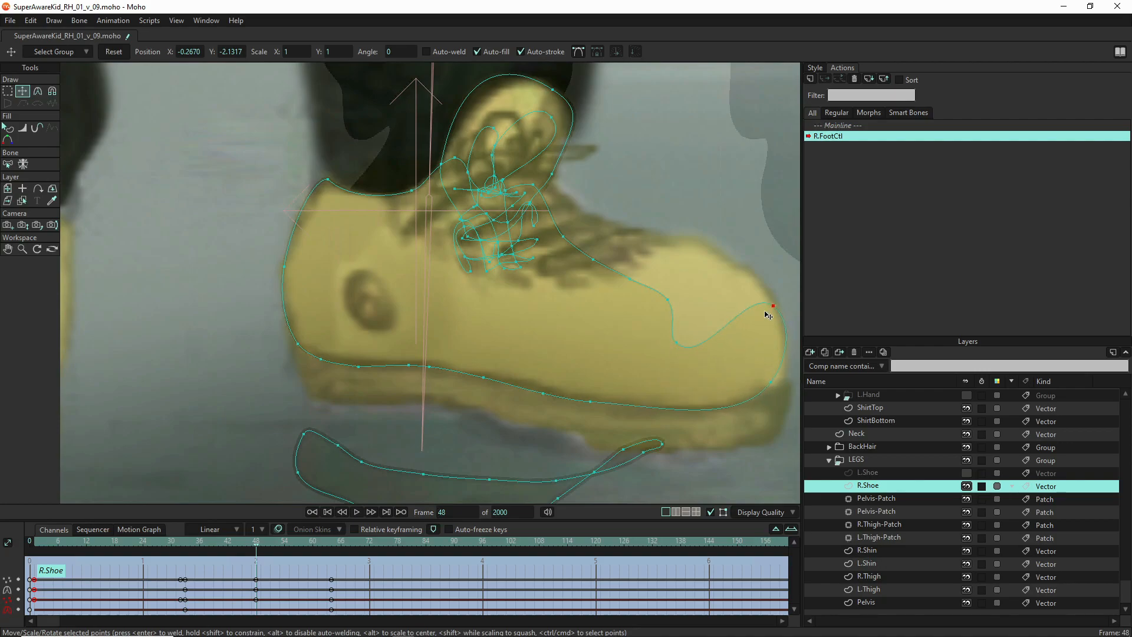
pyautogui.moveTo(685, 344); pyautogui.dragTo(746, 279)
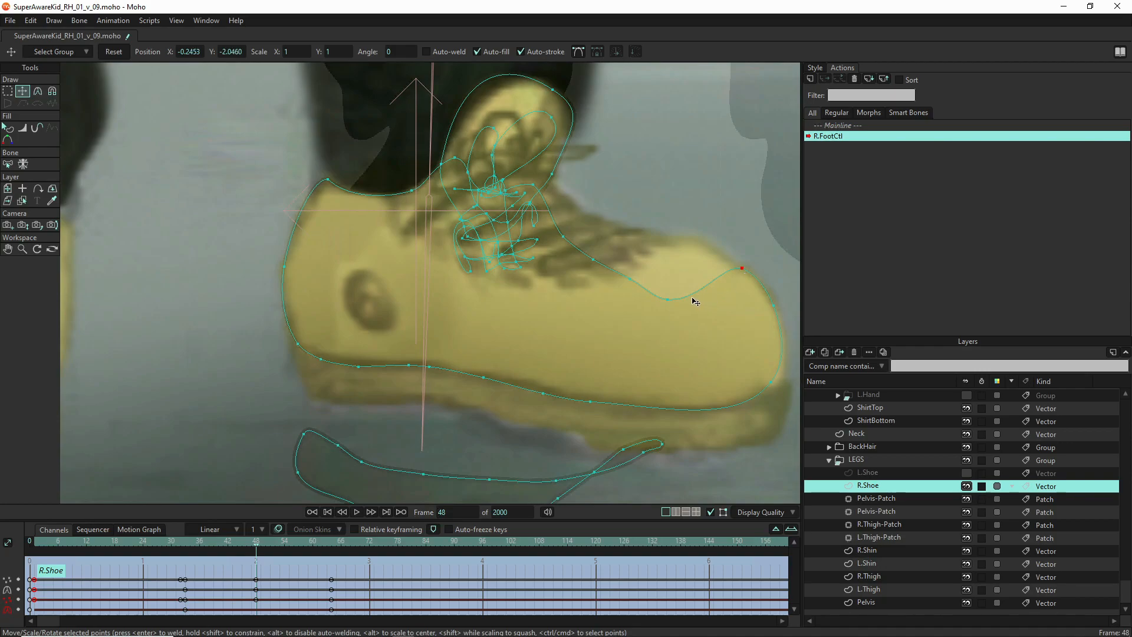
pyautogui.moveTo(674, 301); pyautogui.dragTo(699, 241)
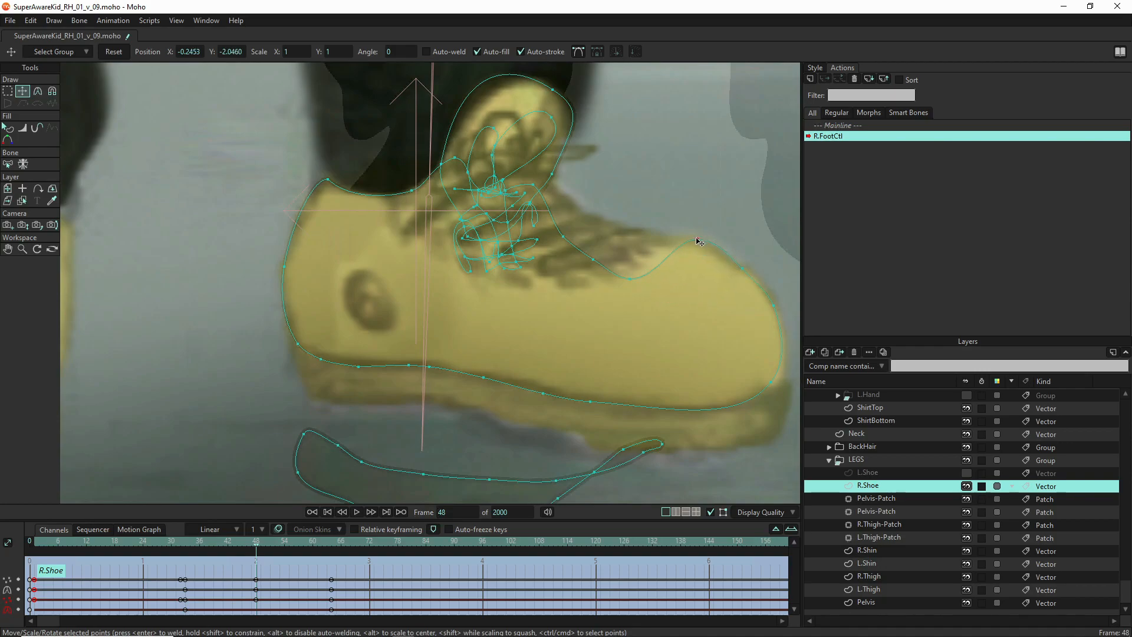
pyautogui.moveTo(631, 286); pyautogui.dragTo(543, 178)
# Tighten the curve at the tongue's upper corner to a curvature of about 0.26 so it follows the reference
pyautogui.click(559, 90)
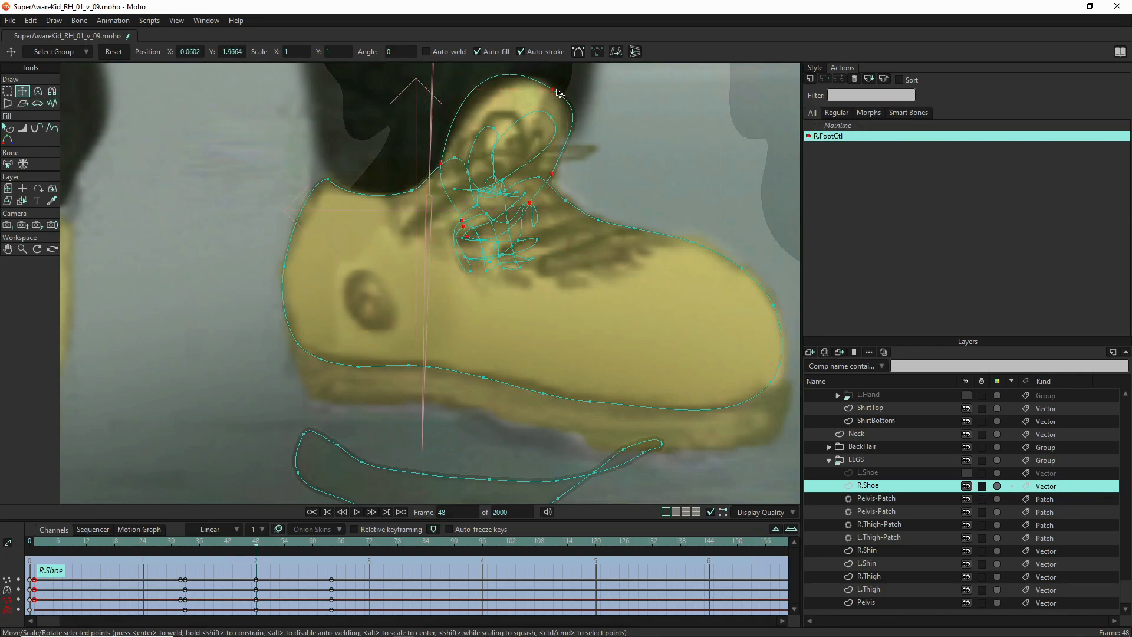
pyautogui.press('c')
pyautogui.moveTo(549, 92); pyautogui.dragTo(467, 109)
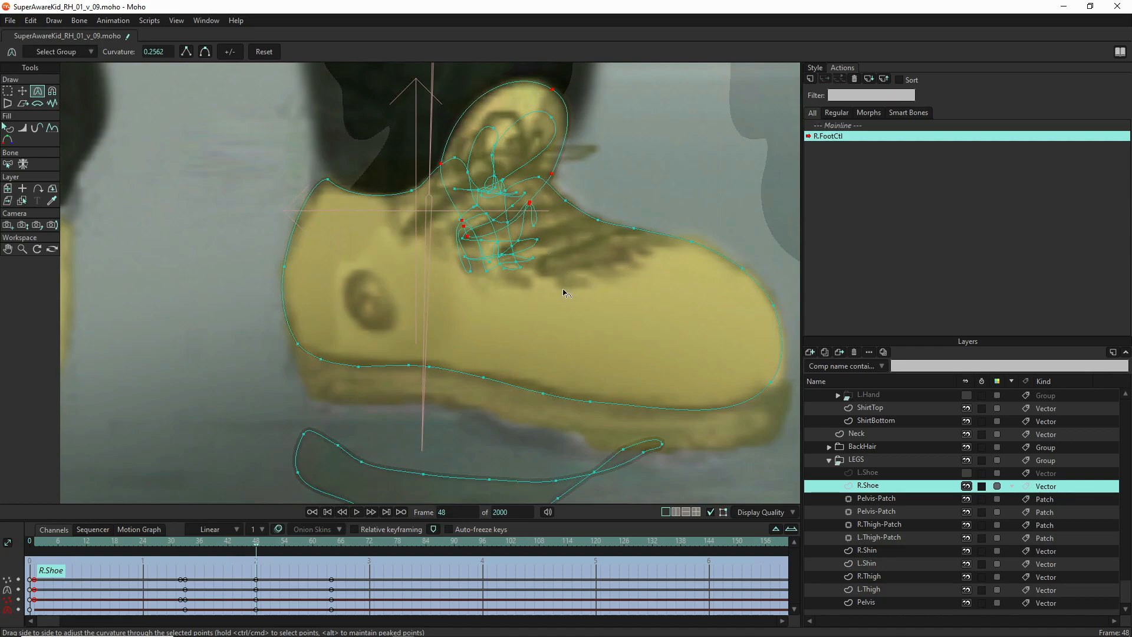
# Move the lower lace points forward along the instep and match the individual loops to the reference laces
pyautogui.press('g')
pyautogui.moveTo(563, 288); pyautogui.dragTo(445, 219)
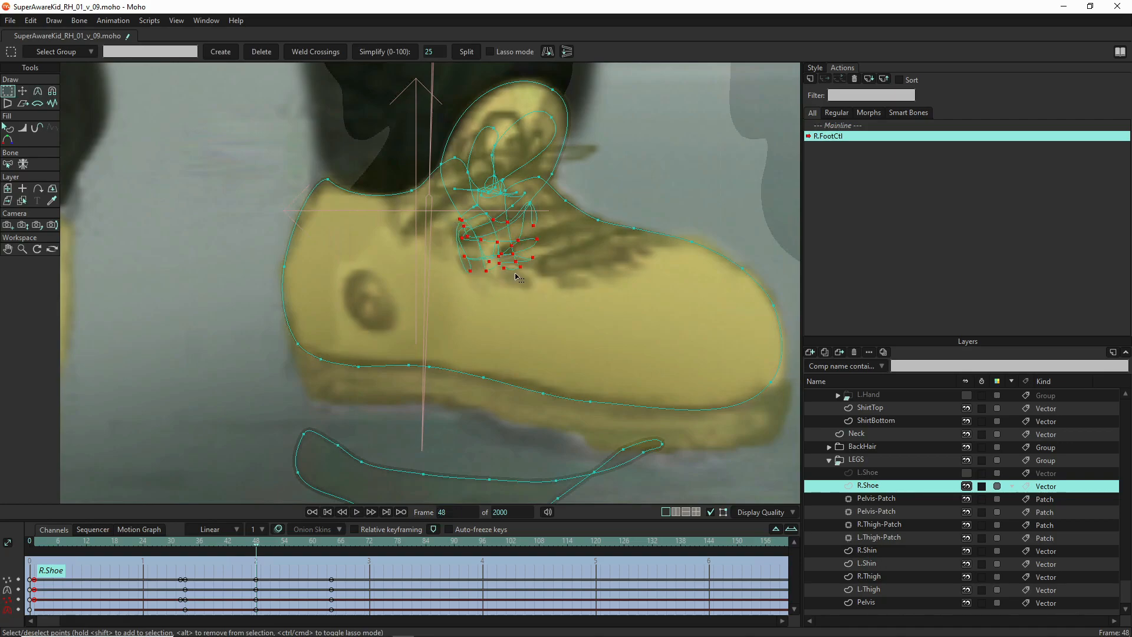
pyautogui.press('t')
pyautogui.moveTo(513, 265); pyautogui.dragTo(611, 221)
pyautogui.click(616, 209)
pyautogui.moveTo(617, 210); pyautogui.dragTo(416, 234)
pyautogui.moveTo(562, 254); pyautogui.dragTo(531, 237)
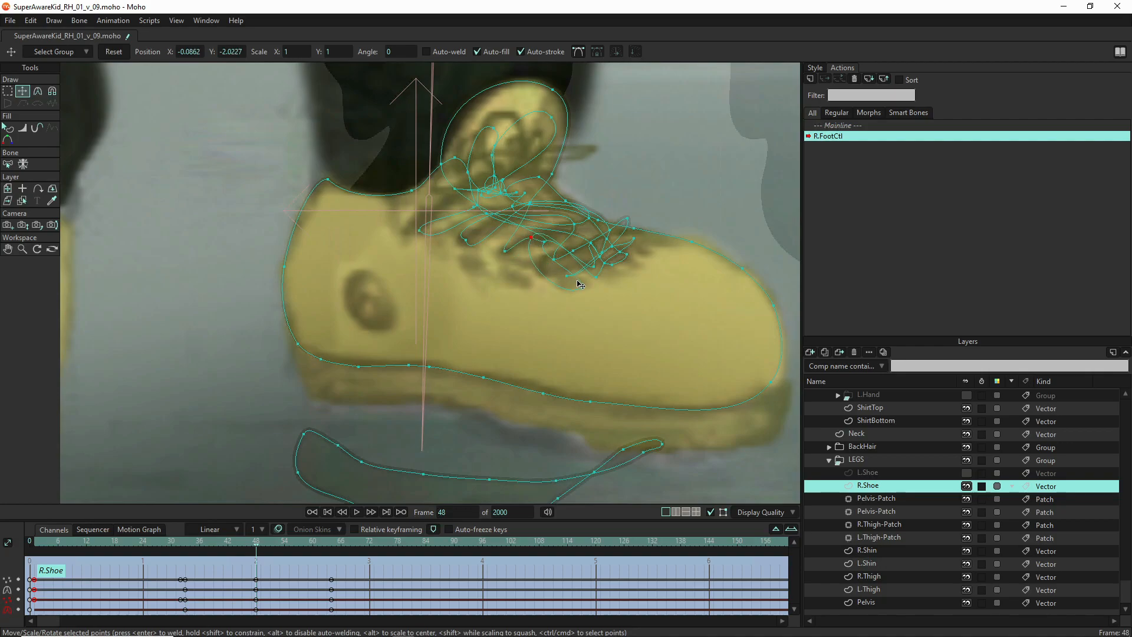
pyautogui.moveTo(587, 288); pyautogui.dragTo(586, 287)
pyautogui.moveTo(623, 253); pyautogui.dragTo(642, 237)
pyautogui.click(656, 238)
# Move the points of the sole's upper edge onto the reference's seam, from the heel to the toe
pyautogui.scroll(-3, 597, 217)
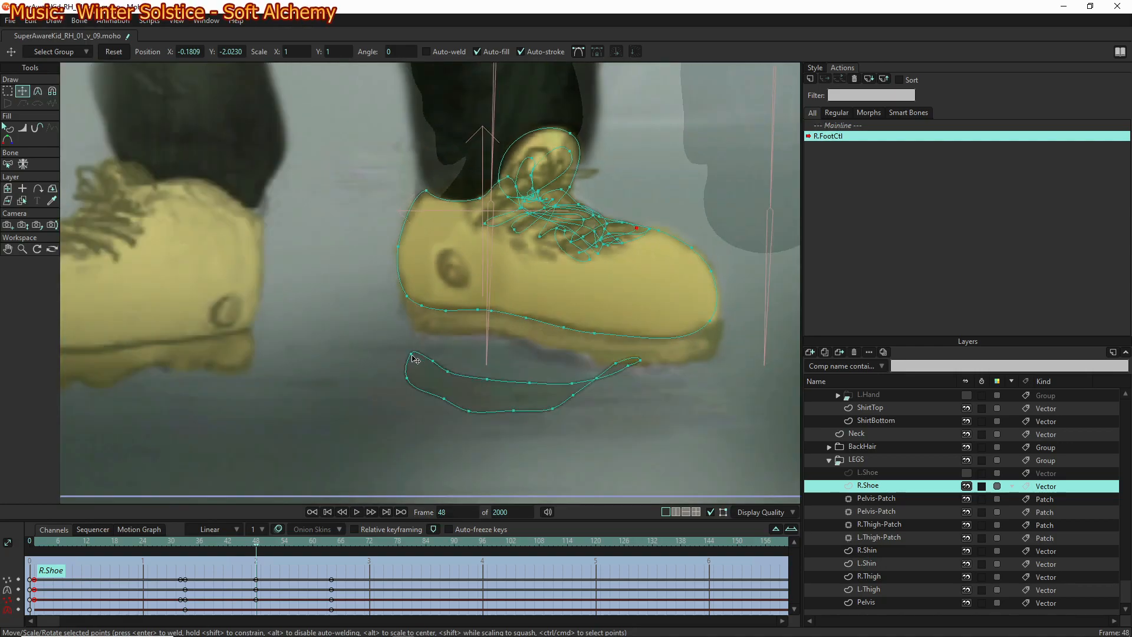
pyautogui.moveTo(415, 358); pyautogui.dragTo(406, 301)
pyautogui.moveTo(434, 365); pyautogui.dragTo(426, 317)
pyautogui.moveTo(448, 371); pyautogui.dragTo(467, 317)
pyautogui.moveTo(488, 379); pyautogui.dragTo(506, 317)
pyautogui.moveTo(536, 386); pyautogui.dragTo(719, 327)
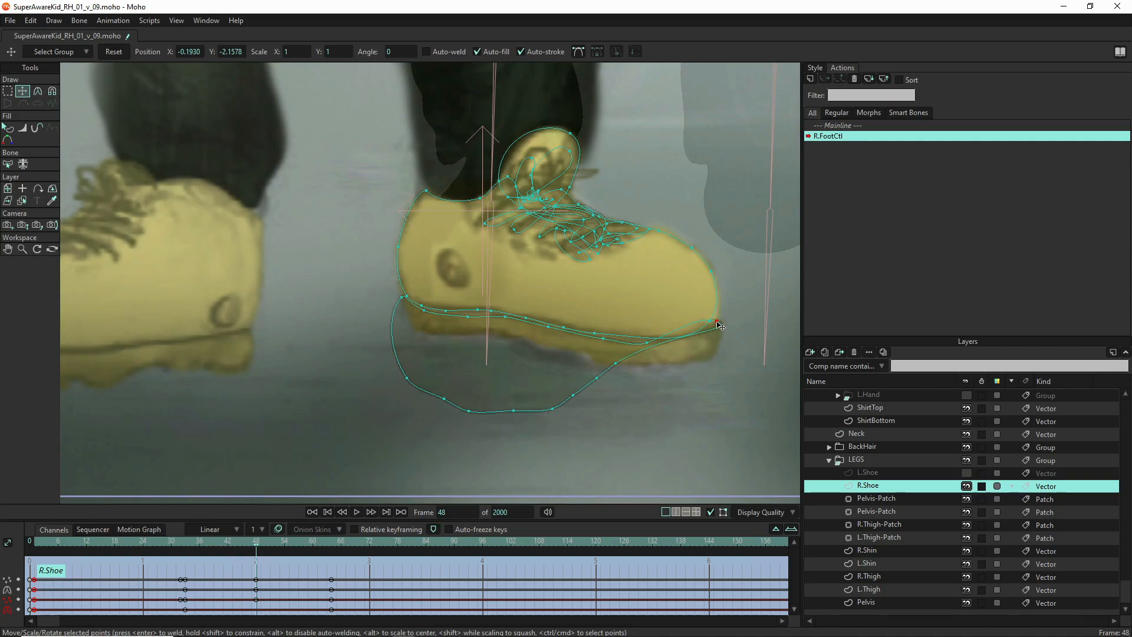
# Move the points of the sole's bottom edge up onto the reference's tread, from the toe back to the heel
pyautogui.moveTo(619, 364); pyautogui.dragTo(714, 359)
pyautogui.moveTo(597, 381)
pyautogui.mouseDown()
pyautogui.moveTo(647, 368)
pyautogui.moveTo(601, 367)
pyautogui.mouseUp()
pyautogui.moveTo(551, 409); pyautogui.dragTo(576, 348)
pyautogui.moveTo(514, 411); pyautogui.dragTo(546, 355)
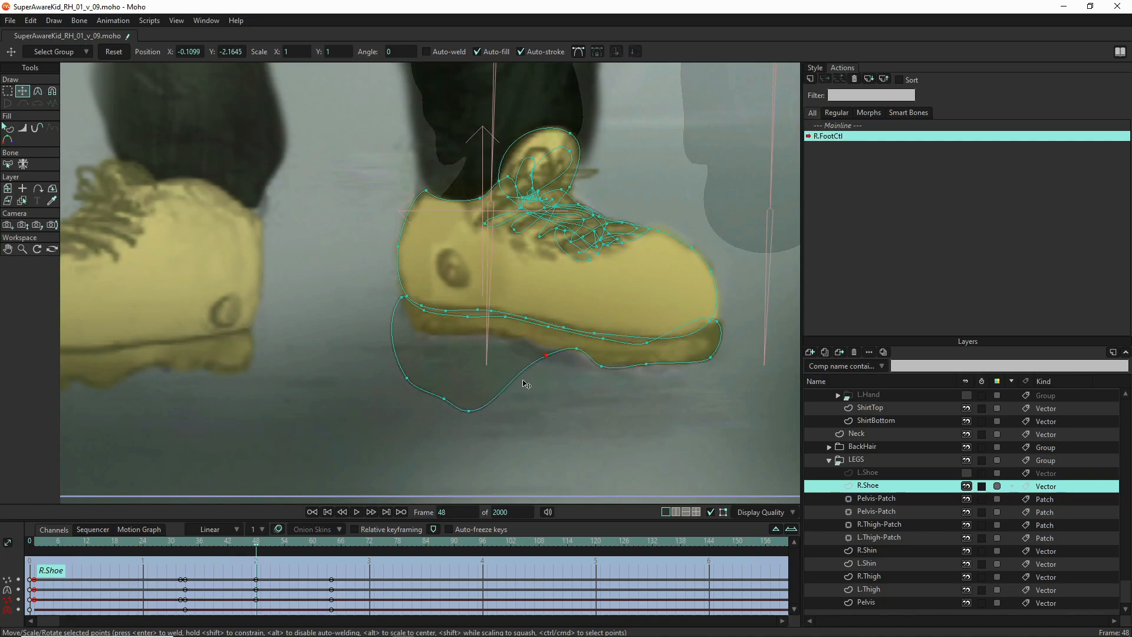
pyautogui.moveTo(469, 411); pyautogui.dragTo(547, 348)
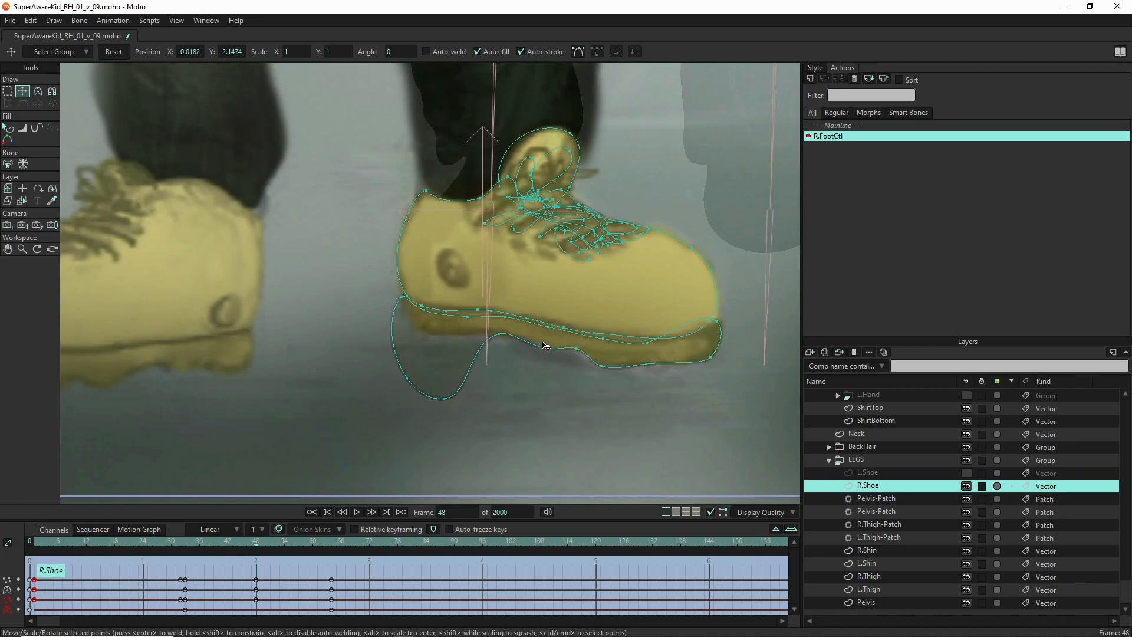
pyautogui.moveTo(448, 398); pyautogui.dragTo(444, 334)
pyautogui.moveTo(411, 379); pyautogui.dragTo(426, 334)
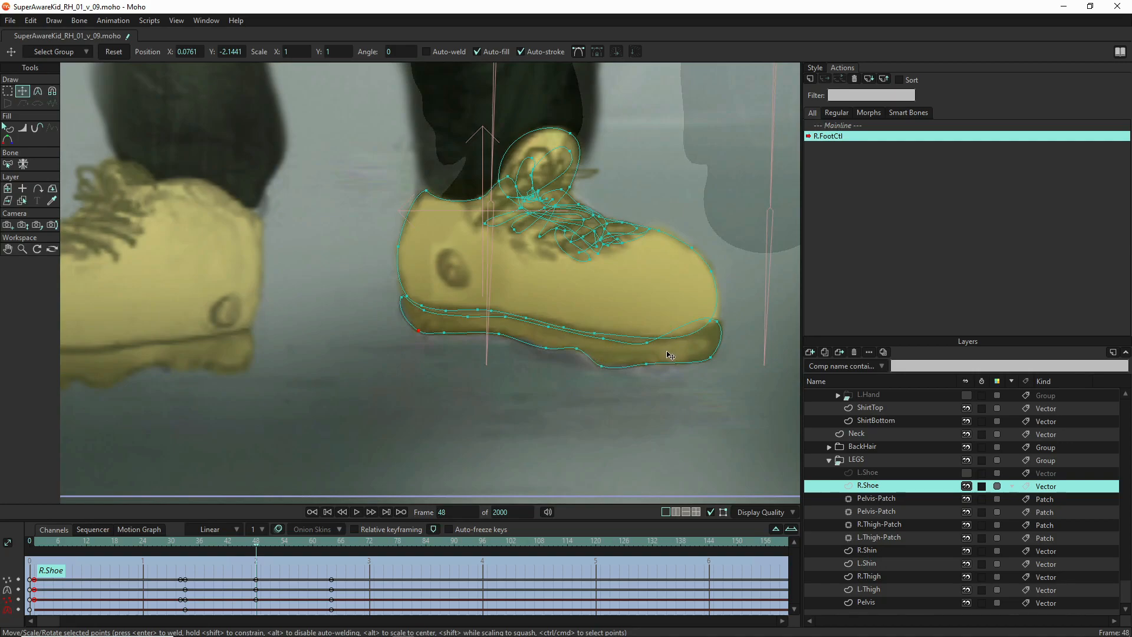
# Adjust the sole's front seam point and curve handles, and flatten the curve at its rear corner to about 0.08
pyautogui.moveTo(653, 345); pyautogui.dragTo(637, 341)
pyautogui.press('c')
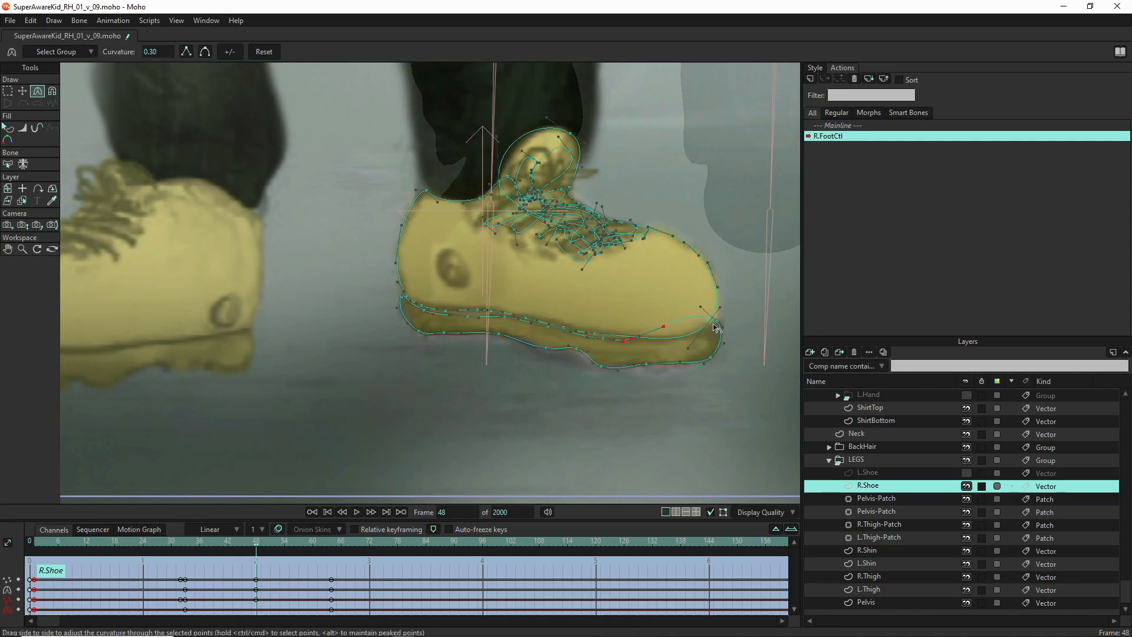
pyautogui.moveTo(701, 307); pyautogui.dragTo(676, 348)
pyautogui.moveTo(391, 314); pyautogui.dragTo(398, 317)
# Hide the SUPER AWARE KID.png reference from the SAK bone layer's contents and advance the action to frame 55
pyautogui.scroll(-5, 557, 327)
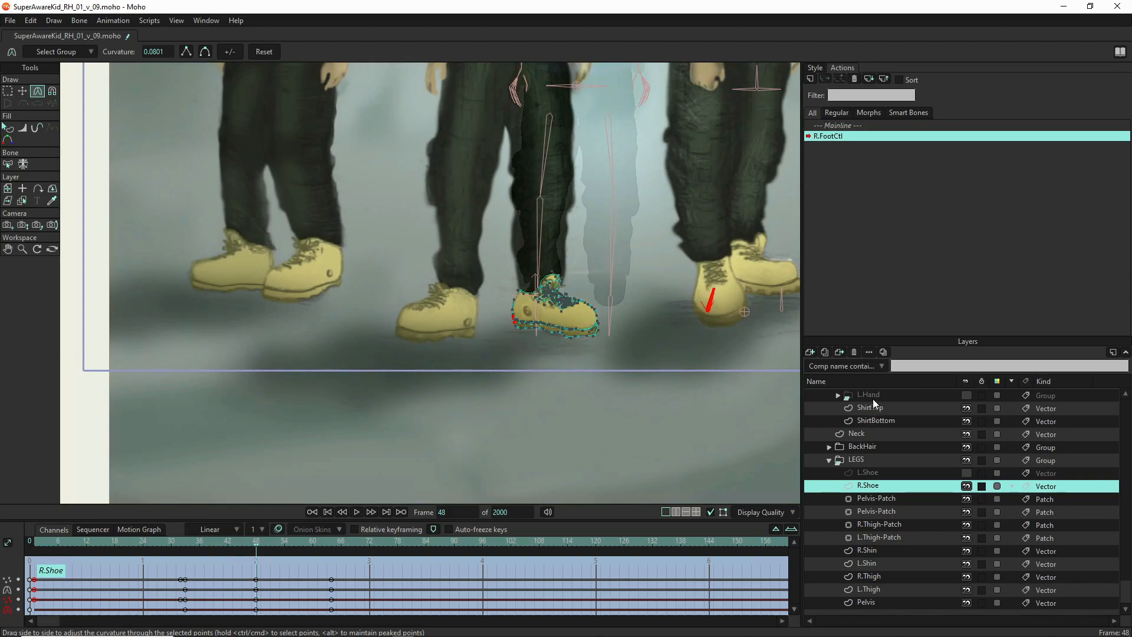
pyautogui.scroll(4, 872, 399)
pyautogui.scroll(4, 882, 401)
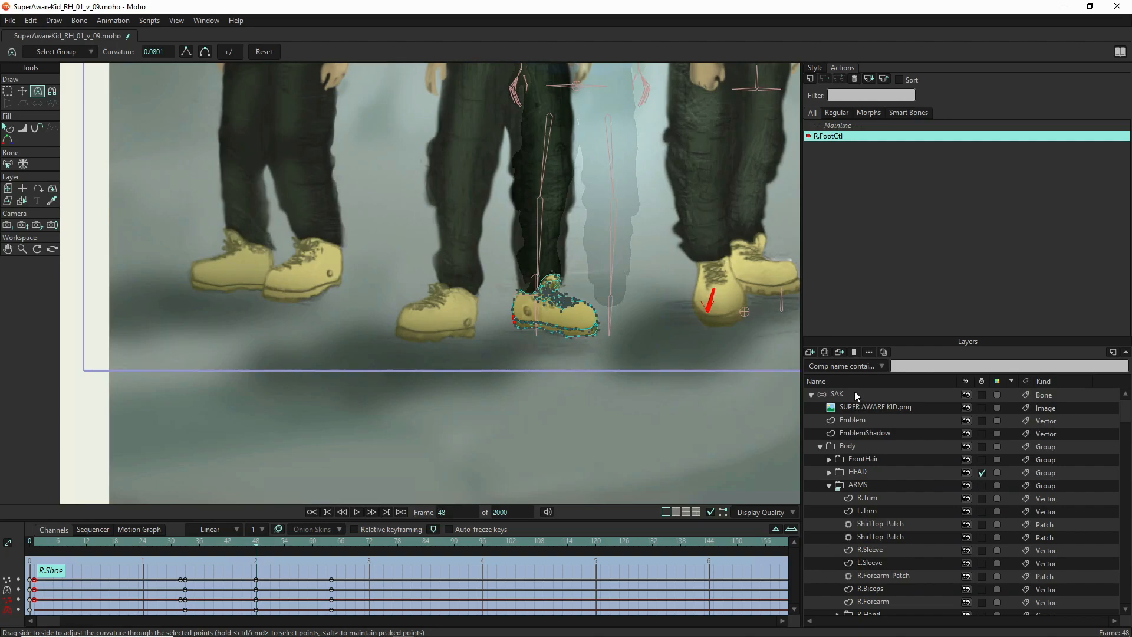
pyautogui.click(854, 392)
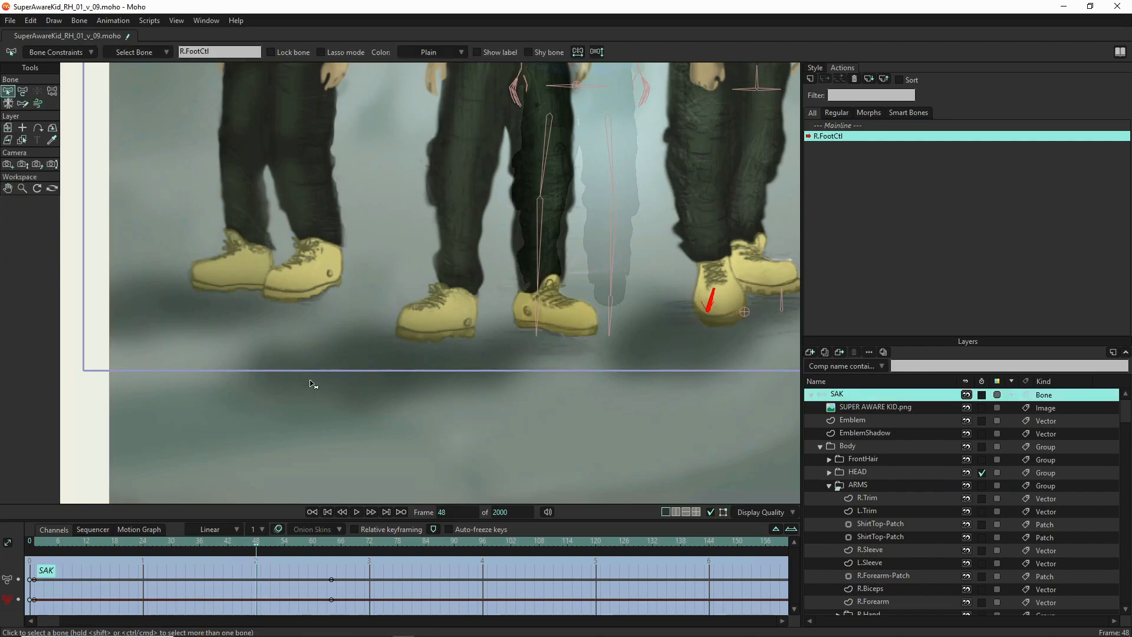
pyautogui.click(968, 407)
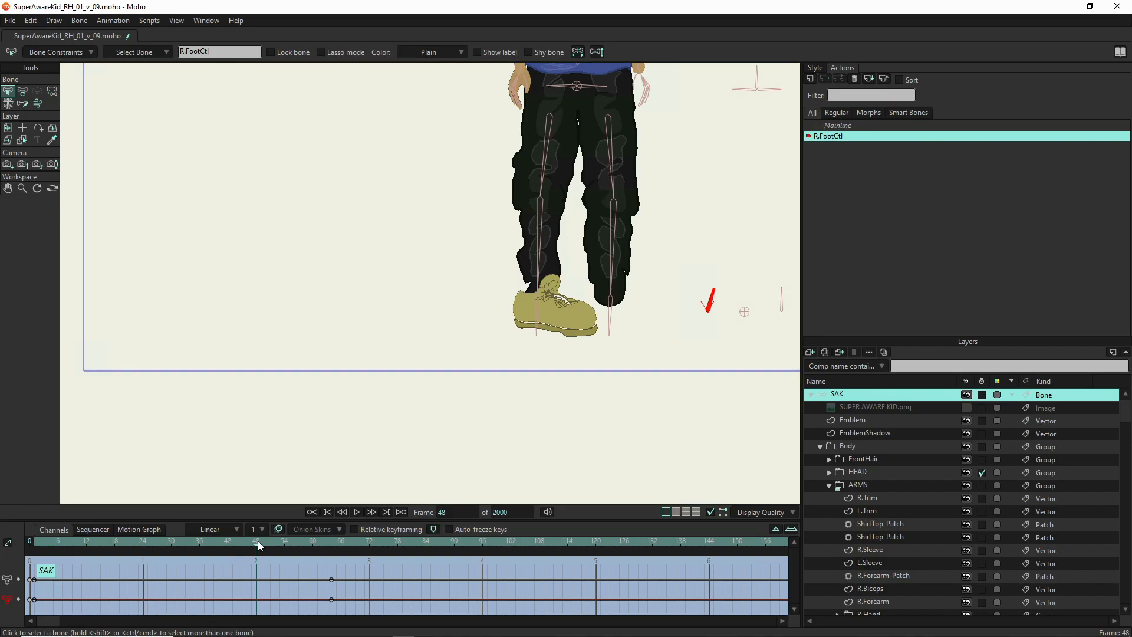
pyautogui.moveTo(257, 540); pyautogui.dragTo(289, 559)
# On the R.Shoe layer at frame 55, pull the sole's end corners and upper edge against the shoe's upper
pyautogui.scroll(-10, 917, 558)
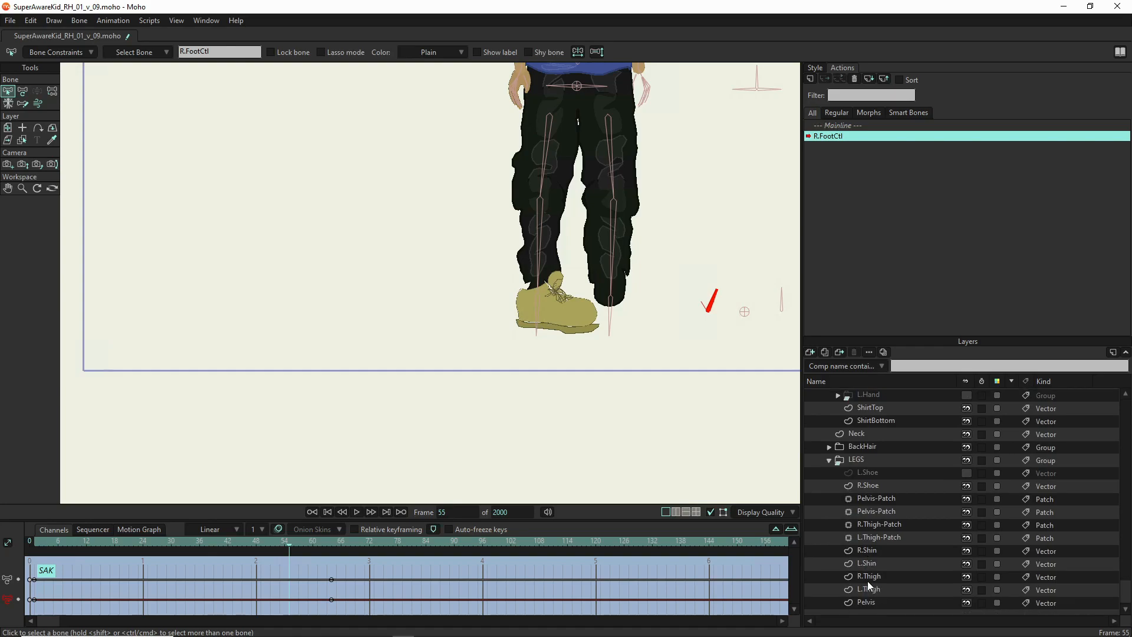
pyautogui.click(879, 487)
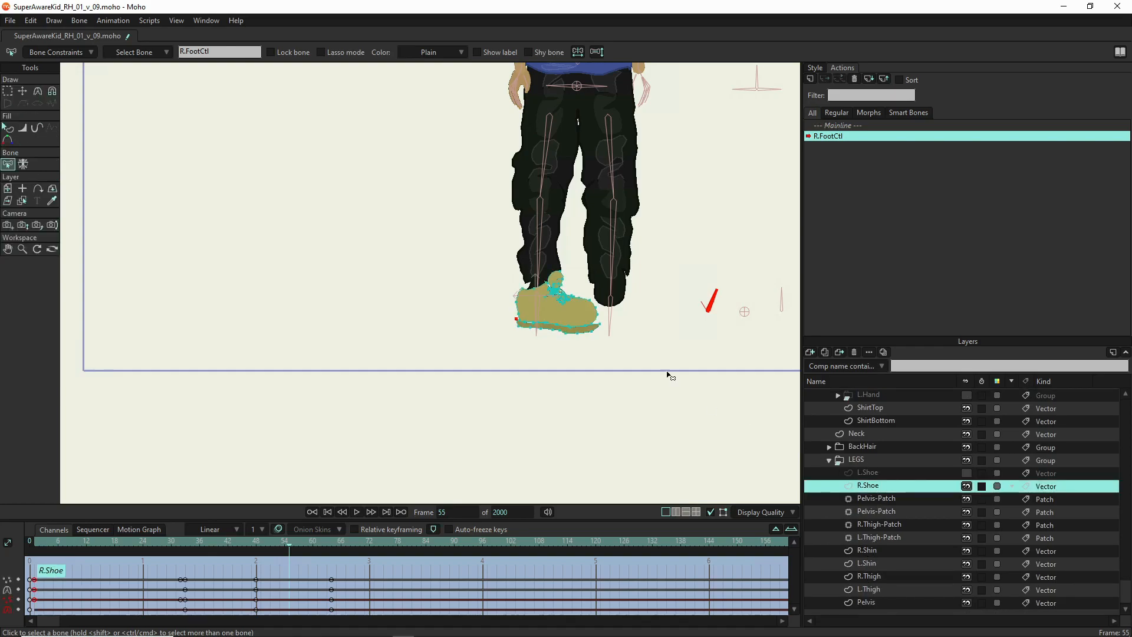
pyautogui.scroll(10, 566, 321)
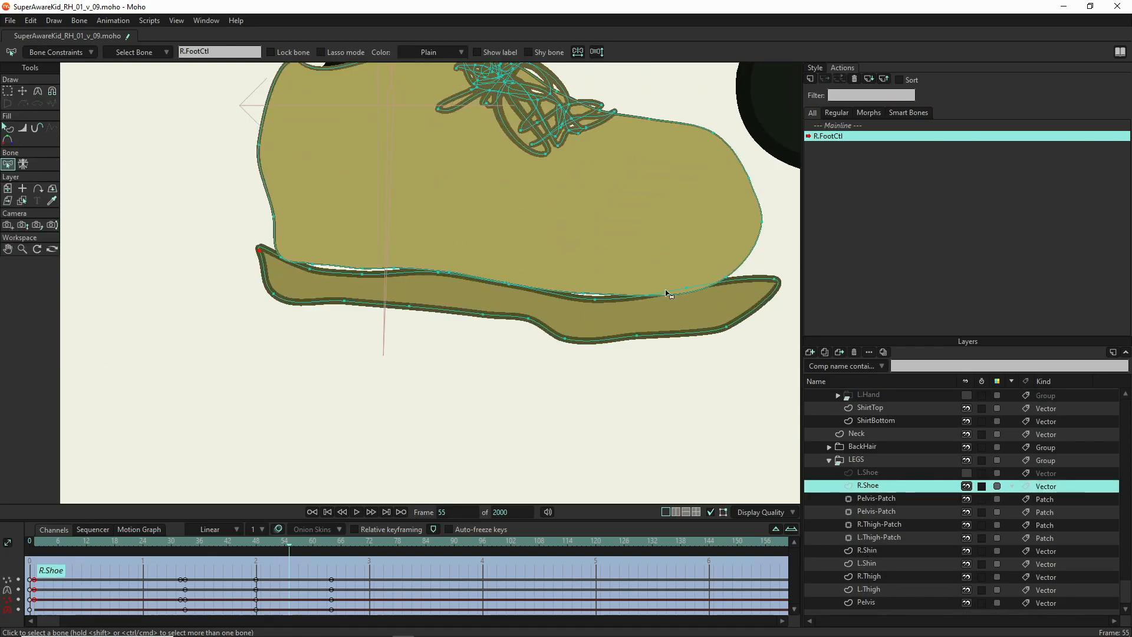
pyautogui.click(776, 283)
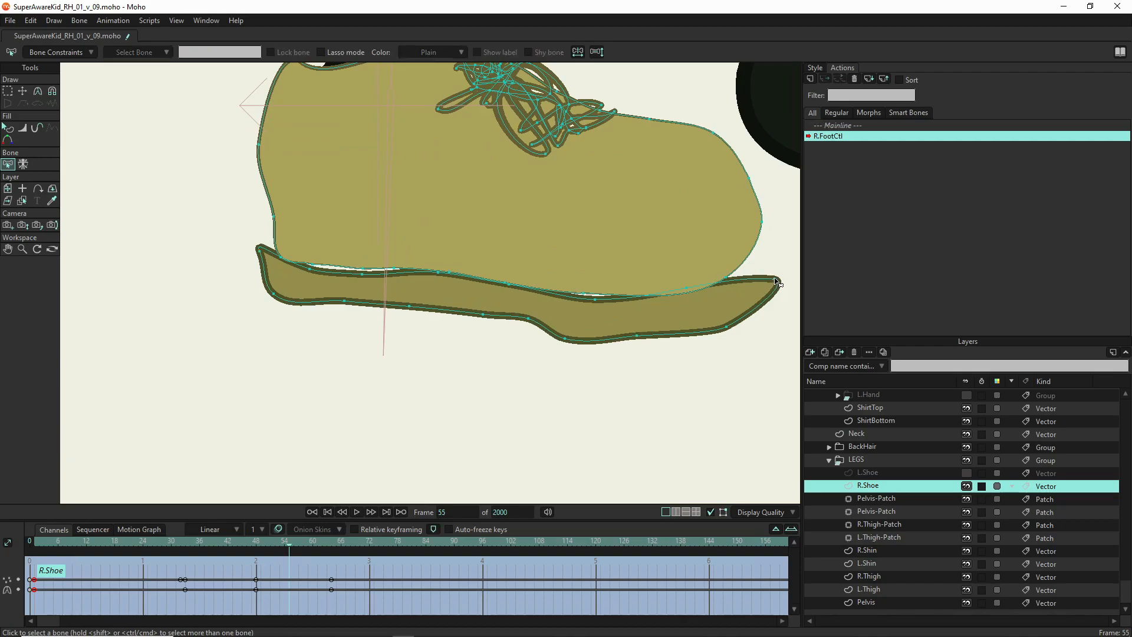
pyautogui.press('t')
pyautogui.moveTo(776, 283); pyautogui.dragTo(745, 265)
pyautogui.moveTo(595, 300); pyautogui.dragTo(594, 295)
pyautogui.moveTo(362, 274); pyautogui.dragTo(362, 269)
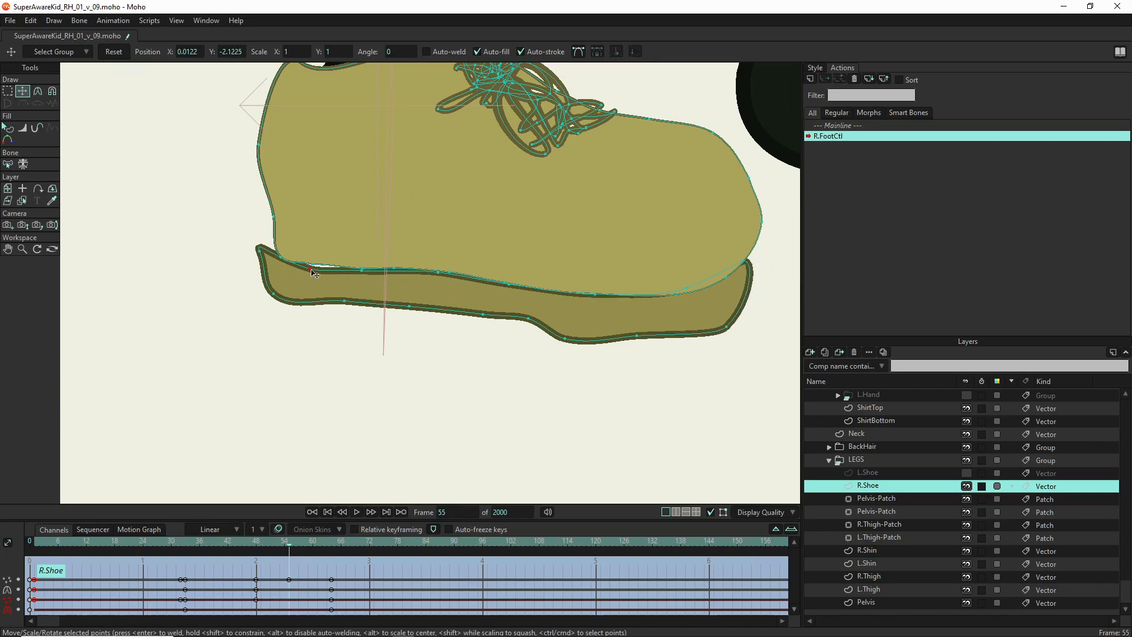
pyautogui.moveTo(259, 251); pyautogui.dragTo(275, 261)
# At frame 48, raise the rear points of the sole's upper edge against the shoe's upper
pyautogui.click(256, 565)
pyautogui.moveTo(354, 276); pyautogui.dragTo(354, 268)
pyautogui.moveTo(415, 279); pyautogui.dragTo(414, 274)
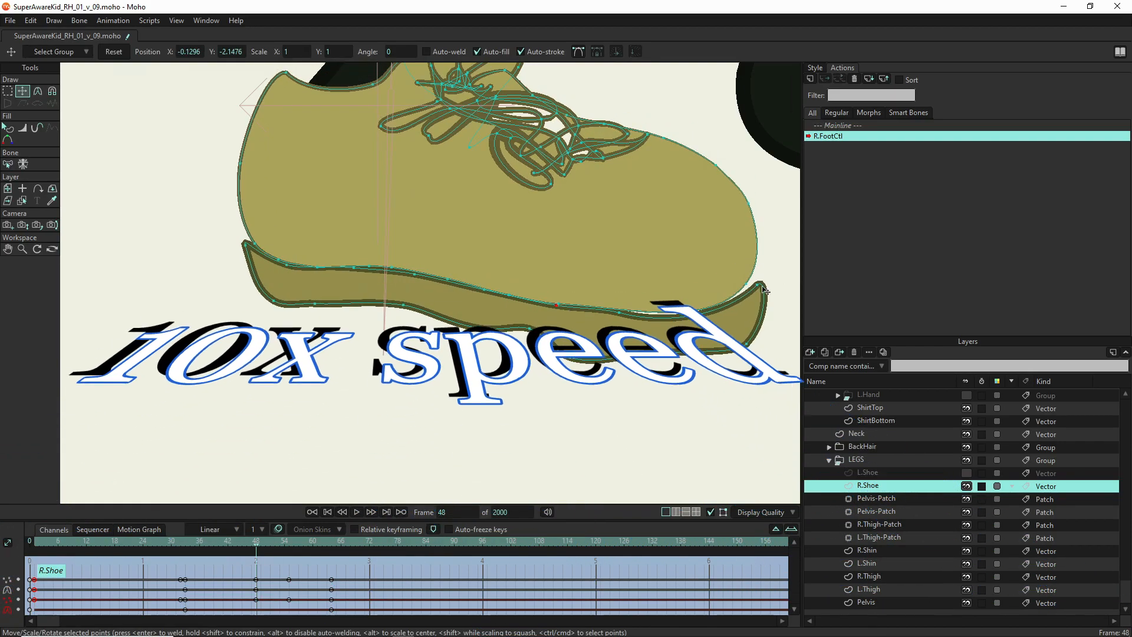
# Reshape the sole's outline at about frame 40 and tuck its toe corner against the upper near frame 59
pyautogui.click(220, 543)
pyautogui.moveTo(322, 313); pyautogui.dragTo(324, 309)
pyautogui.moveTo(280, 293); pyautogui.dragTo(272, 261)
pyautogui.moveTo(267, 332); pyautogui.dragTo(281, 337)
pyautogui.moveTo(293, 362); pyautogui.dragTo(306, 354)
pyautogui.moveTo(578, 342); pyautogui.dragTo(565, 362)
pyautogui.moveTo(623, 316); pyautogui.dragTo(564, 341)
pyautogui.moveTo(544, 370); pyautogui.dragTo(545, 377)
pyautogui.moveTo(602, 347); pyautogui.dragTo(575, 370)
pyautogui.moveTo(220, 542); pyautogui.dragTo(308, 564)
pyautogui.moveTo(768, 277); pyautogui.dragTo(750, 272)
# Clean up the lace points on the in-between frames around 52, 48, 40, 45 and 55
pyautogui.moveTo(309, 543); pyautogui.dragTo(275, 550)
pyautogui.moveTo(539, 113); pyautogui.dragTo(557, 103)
pyautogui.moveTo(573, 140); pyautogui.dragTo(579, 135)
pyautogui.moveTo(275, 544)
pyautogui.mouseDown()
pyautogui.moveTo(308, 546)
pyautogui.moveTo(256, 546)
pyautogui.mouseUp()
pyautogui.moveTo(596, 163); pyautogui.dragTo(602, 158)
pyautogui.moveTo(556, 120); pyautogui.dragTo(534, 120)
pyautogui.moveTo(256, 549); pyautogui.dragTo(219, 546)
pyautogui.moveTo(476, 200); pyautogui.dragTo(485, 205)
pyautogui.moveTo(218, 544); pyautogui.dragTo(242, 542)
pyautogui.moveTo(514, 147); pyautogui.dragTo(506, 156)
pyautogui.moveTo(242, 545); pyautogui.dragTo(289, 548)
pyautogui.moveTo(446, 161); pyautogui.dragTo(457, 184)
# Reposition the lace loops and the tongue's points around frame 64 to tidy the fully turned shoe
pyautogui.moveTo(290, 549); pyautogui.dragTo(331, 548)
pyautogui.moveTo(495, 219); pyautogui.dragTo(501, 204)
pyautogui.moveTo(489, 124); pyautogui.dragTo(469, 152)
pyautogui.moveTo(535, 144); pyautogui.dragTo(512, 135)
pyautogui.moveTo(495, 177); pyautogui.dragTo(491, 229)
pyautogui.moveTo(331, 548); pyautogui.dragTo(338, 545)
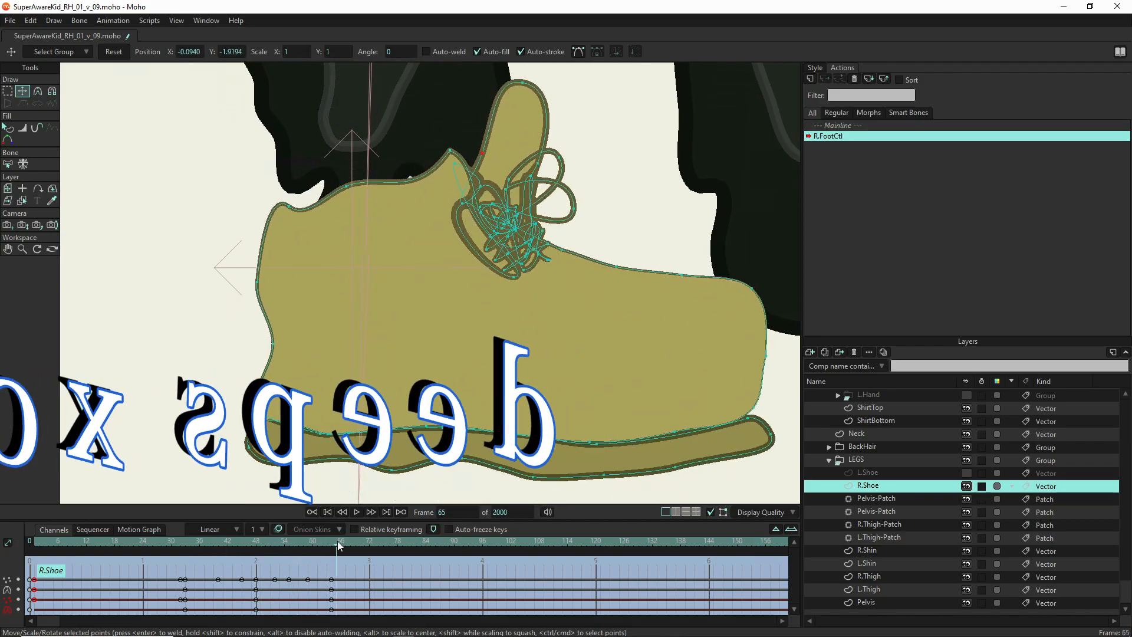
pyautogui.moveTo(522, 83); pyautogui.dragTo(546, 103)
pyautogui.press('c')
# Scrub back through the right-turn frames to frame 16 and show the SUPER AWARE KID.png reference image again
pyautogui.moveTo(331, 547); pyautogui.dragTo(256, 549)
pyautogui.click(284, 548)
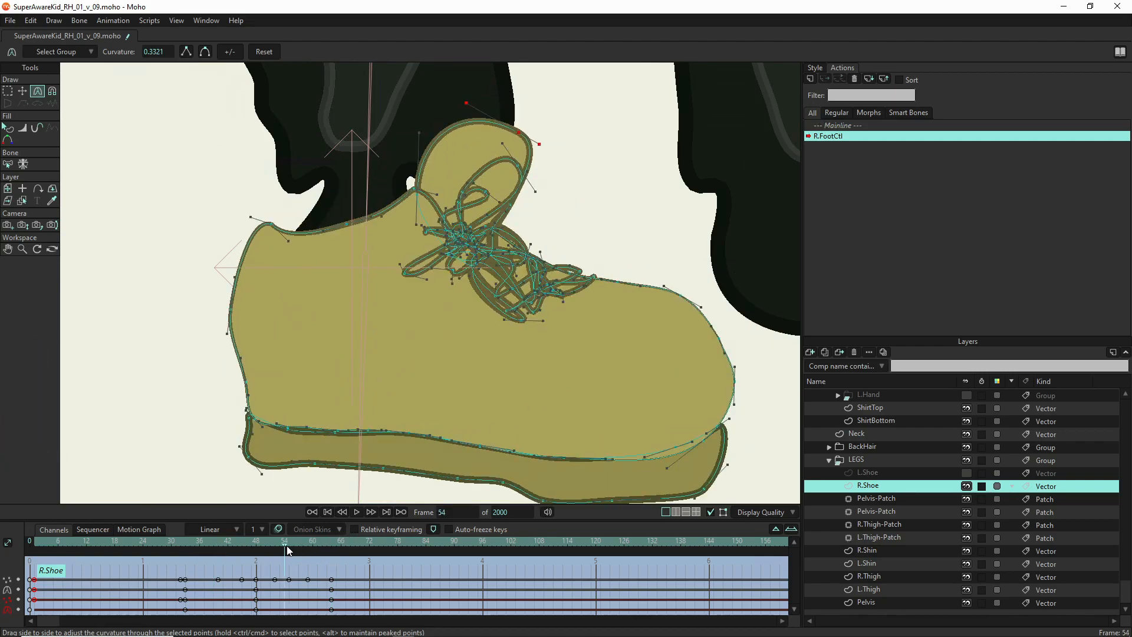
pyautogui.moveTo(287, 548); pyautogui.dragTo(183, 550)
pyautogui.scroll(-2, 283, 368)
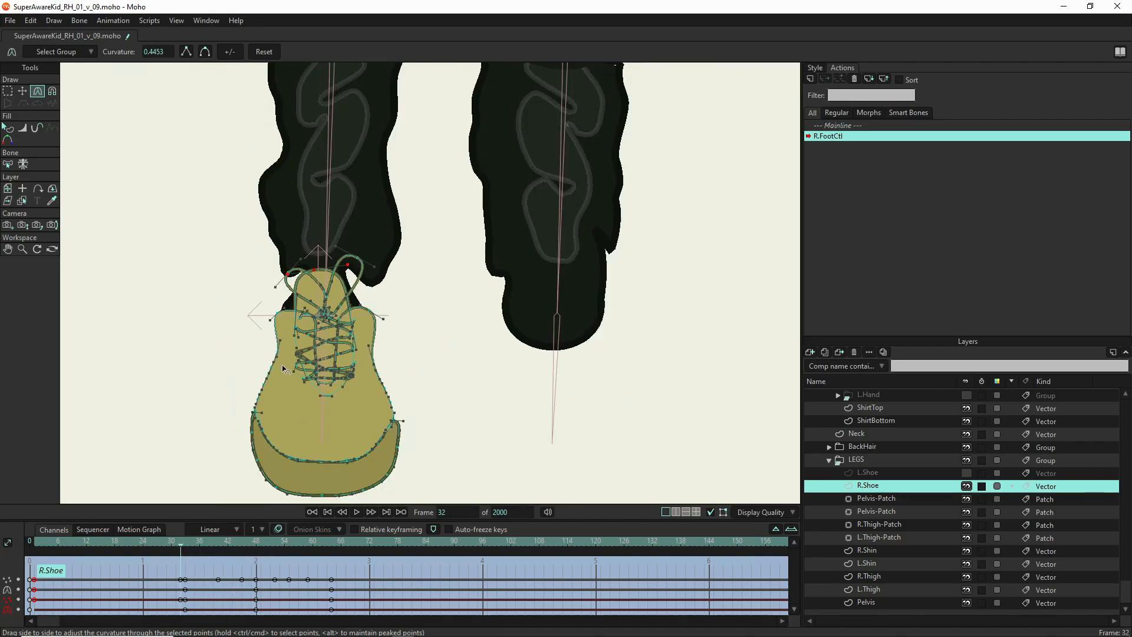
pyautogui.moveTo(184, 547); pyautogui.dragTo(107, 519)
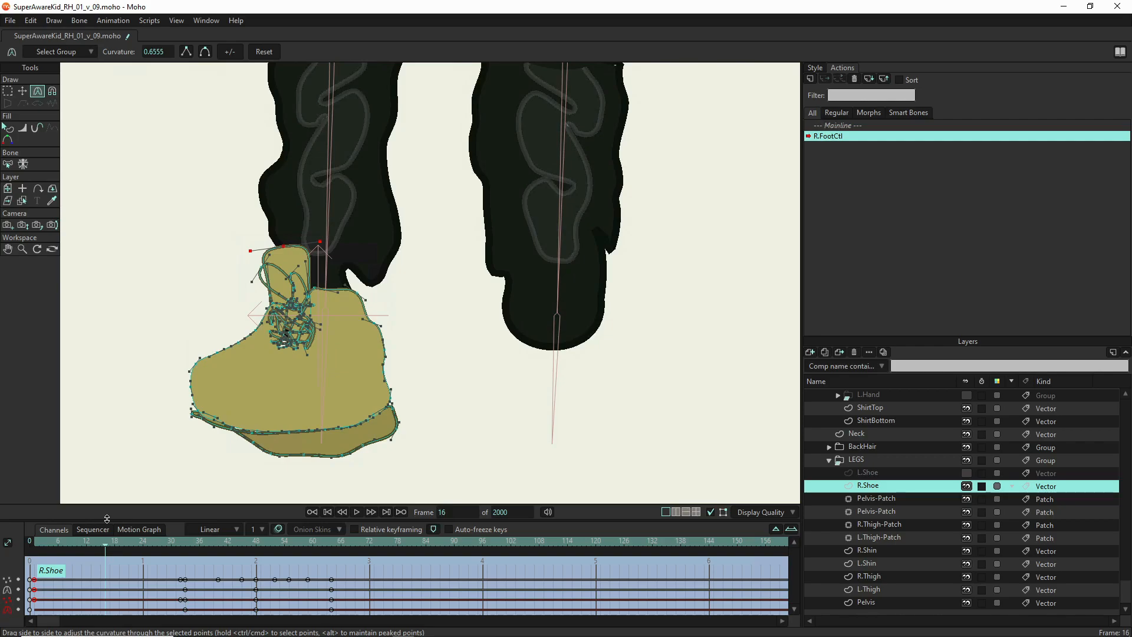
pyautogui.scroll(6, 944, 437)
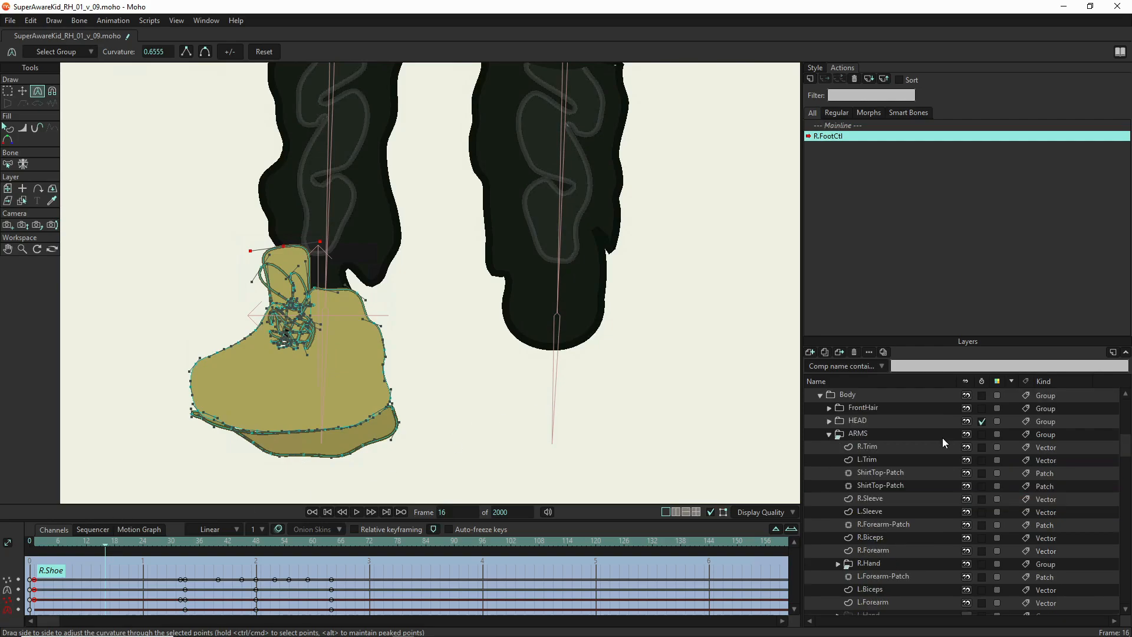
pyautogui.click(967, 408)
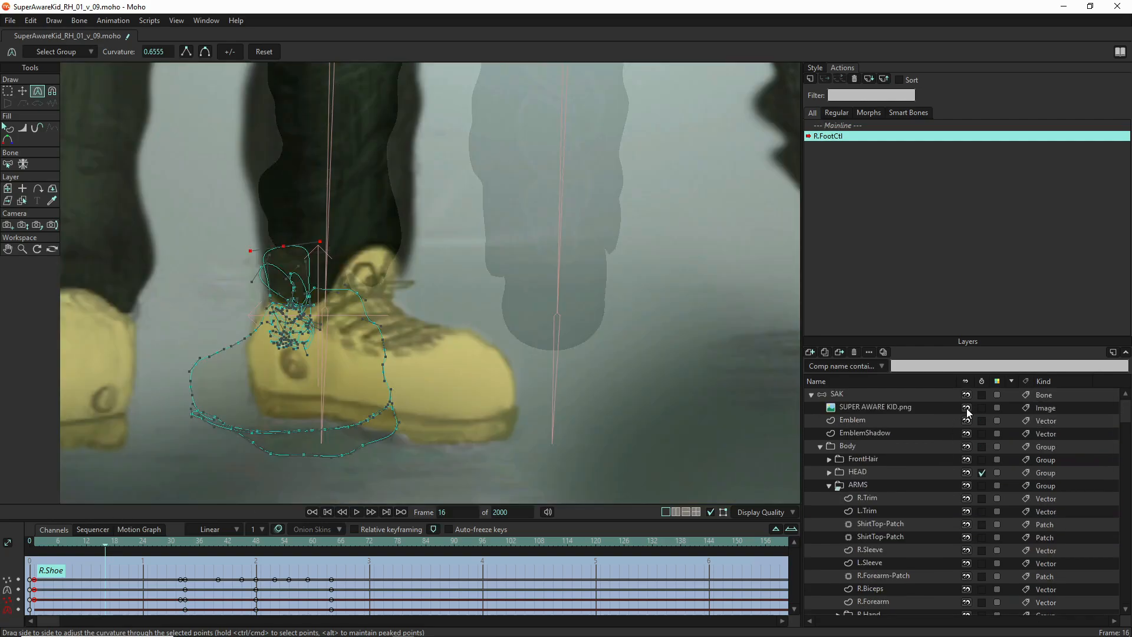
# At frame 16, move the reference image so its left-facing shoe sits beneath the character's right leg
pyautogui.scroll(-1, 512, 362)
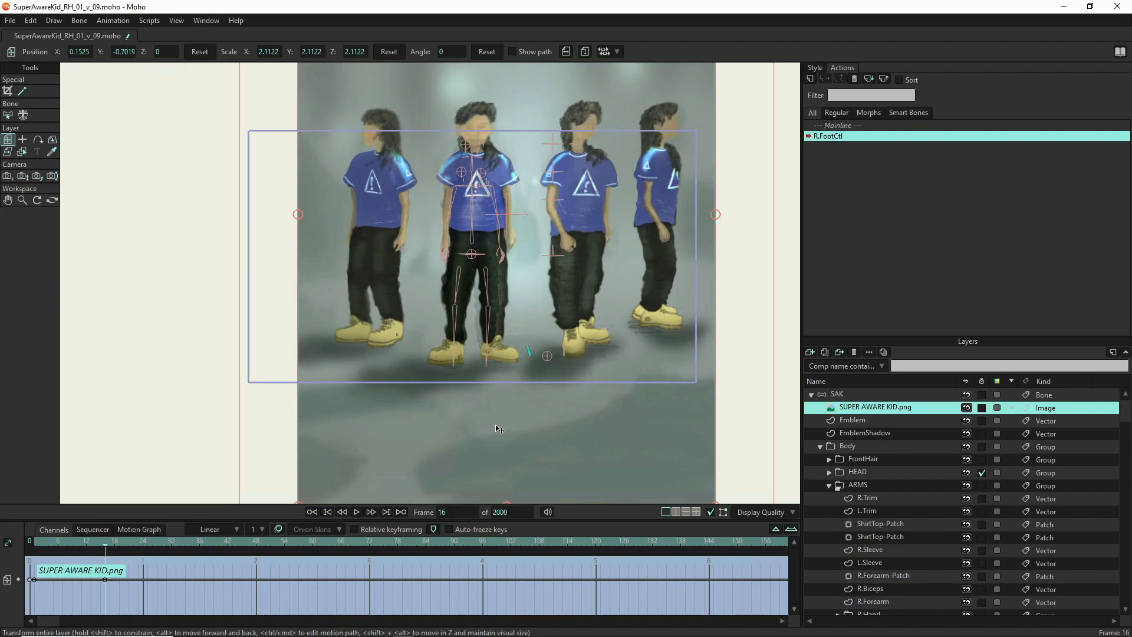
pyautogui.moveTo(495, 429)
pyautogui.mouseDown()
pyautogui.moveTo(445, 430)
pyautogui.moveTo(497, 432)
pyautogui.mouseUp()
pyautogui.scroll(10, 470, 390)
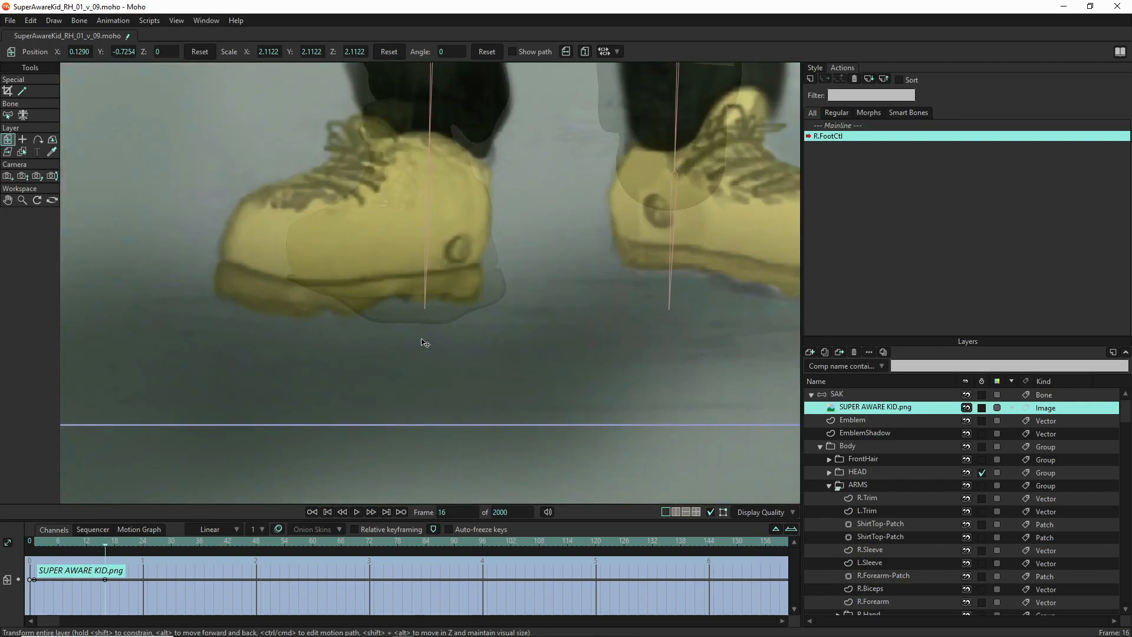
pyautogui.moveTo(430, 357); pyautogui.dragTo(474, 484)
# On the R.Shoe layer, move the collar and heel points onto the ankle opening and back of the left-facing reference shoe
pyautogui.scroll(-10, 867, 455)
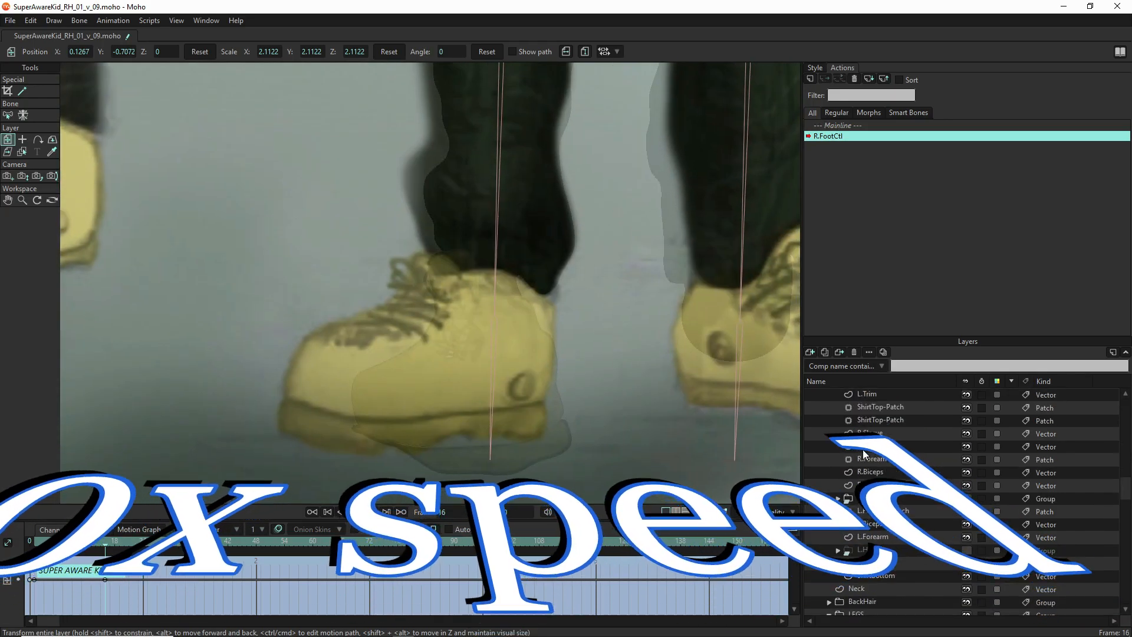
pyautogui.click(868, 486)
pyautogui.scroll(3, 404, 333)
pyautogui.press('t')
pyautogui.moveTo(543, 270); pyautogui.dragTo(509, 228)
pyautogui.moveTo(619, 278); pyautogui.dragTo(606, 241)
pyautogui.moveTo(651, 334); pyautogui.dragTo(658, 284)
pyautogui.moveTo(671, 382); pyautogui.dragTo(662, 373)
pyautogui.moveTo(682, 470); pyautogui.dragTo(686, 337)
# Move the sole down out of the way and align the upper's bottom edge with the left-facing reference's sole seam
pyautogui.click(630, 459)
pyautogui.moveTo(629, 459); pyautogui.dragTo(625, 494)
pyautogui.moveTo(687, 402); pyautogui.dragTo(654, 366)
pyautogui.moveTo(642, 425); pyautogui.dragTo(605, 374)
pyautogui.moveTo(582, 434); pyautogui.dragTo(566, 377)
pyautogui.moveTo(525, 438); pyautogui.dragTo(546, 378)
pyautogui.moveTo(457, 440); pyautogui.dragTo(454, 390)
pyautogui.moveTo(389, 421); pyautogui.dragTo(313, 380)
# Move the toe and instep points outward so the front of the shoe follows the left-facing reference
pyautogui.moveTo(350, 401); pyautogui.dragTo(227, 354)
pyautogui.moveTo(337, 357); pyautogui.dragTo(255, 250)
pyautogui.moveTo(346, 315); pyautogui.dragTo(322, 226)
pyautogui.moveTo(385, 295); pyautogui.dragTo(375, 208)
pyautogui.moveTo(423, 276); pyautogui.dragTo(408, 183)
pyautogui.moveTo(456, 253); pyautogui.dragTo(436, 148)
pyautogui.moveTo(487, 204); pyautogui.dragTo(454, 145)
# Fit the tongue's outline to the reference and shift the upper lace loops toward its bow
pyautogui.click(530, 135)
pyautogui.moveTo(507, 101); pyautogui.dragTo(498, 114)
pyautogui.moveTo(554, 192); pyautogui.dragTo(521, 151)
pyautogui.moveTo(482, 191); pyautogui.dragTo(414, 157)
pyautogui.moveTo(488, 222); pyautogui.dragTo(396, 180)
pyautogui.click(473, 142)
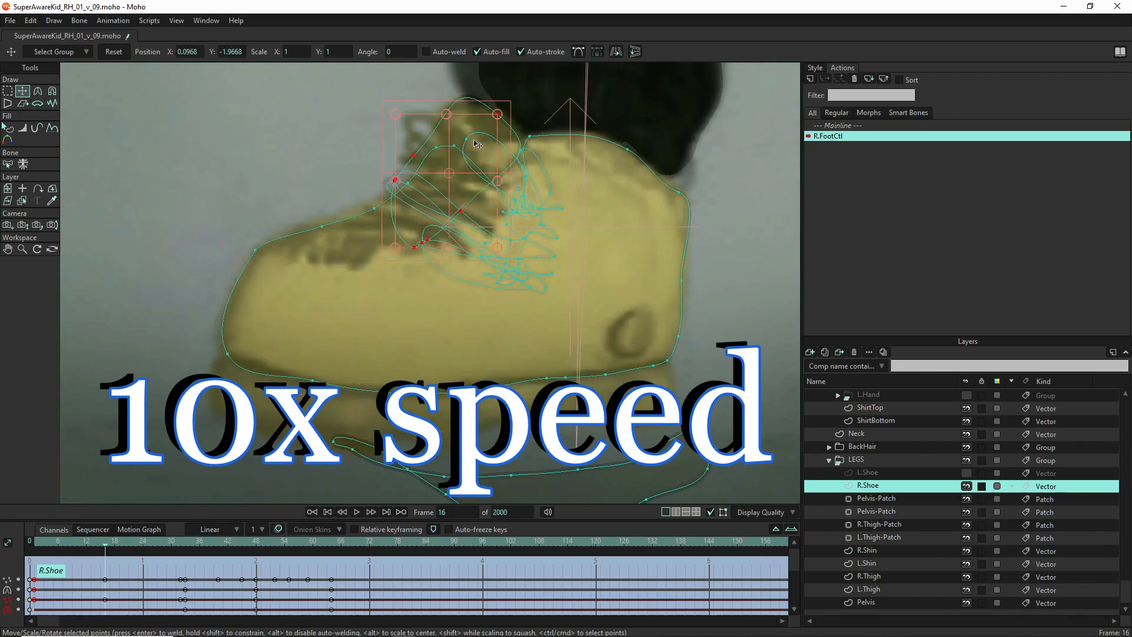
# Select the remaining crisscross lace points and move them forward onto the reference's lacing
pyautogui.press('g')
pyautogui.moveTo(559, 305); pyautogui.dragTo(499, 160)
pyautogui.press('t')
pyautogui.moveTo(529, 278); pyautogui.dragTo(449, 236)
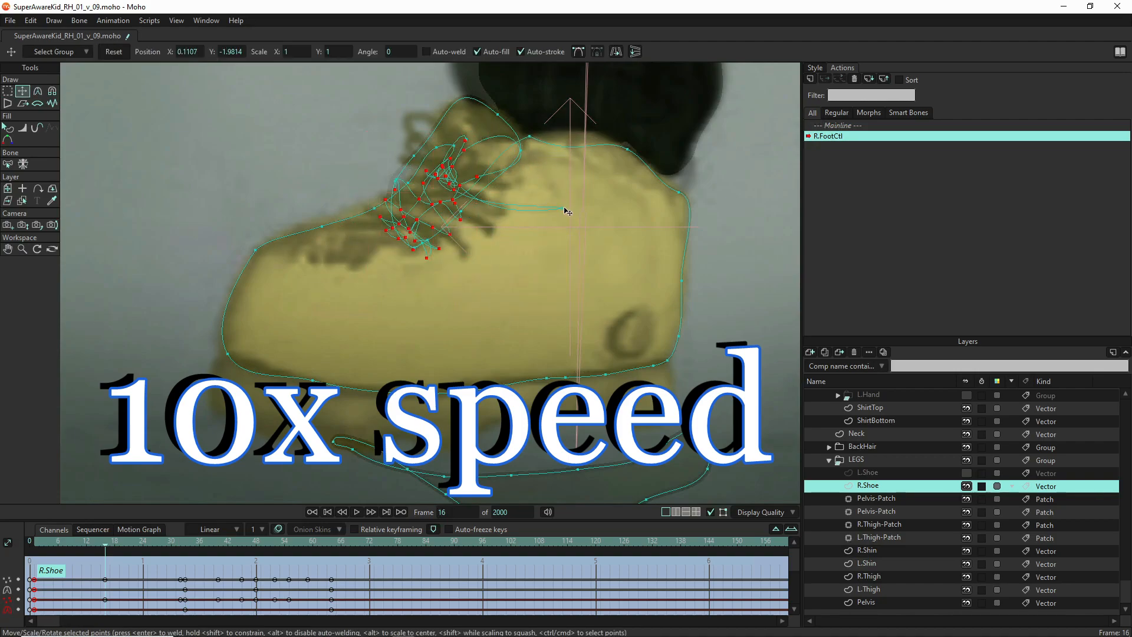
pyautogui.click(498, 196)
# At frame 16, move the sole's points up so its ends and top edge meet the left-facing reference beneath the upper
pyautogui.scroll(-3, 527, 343)
pyautogui.moveTo(623, 386); pyautogui.dragTo(601, 354)
pyautogui.moveTo(587, 399); pyautogui.dragTo(577, 358)
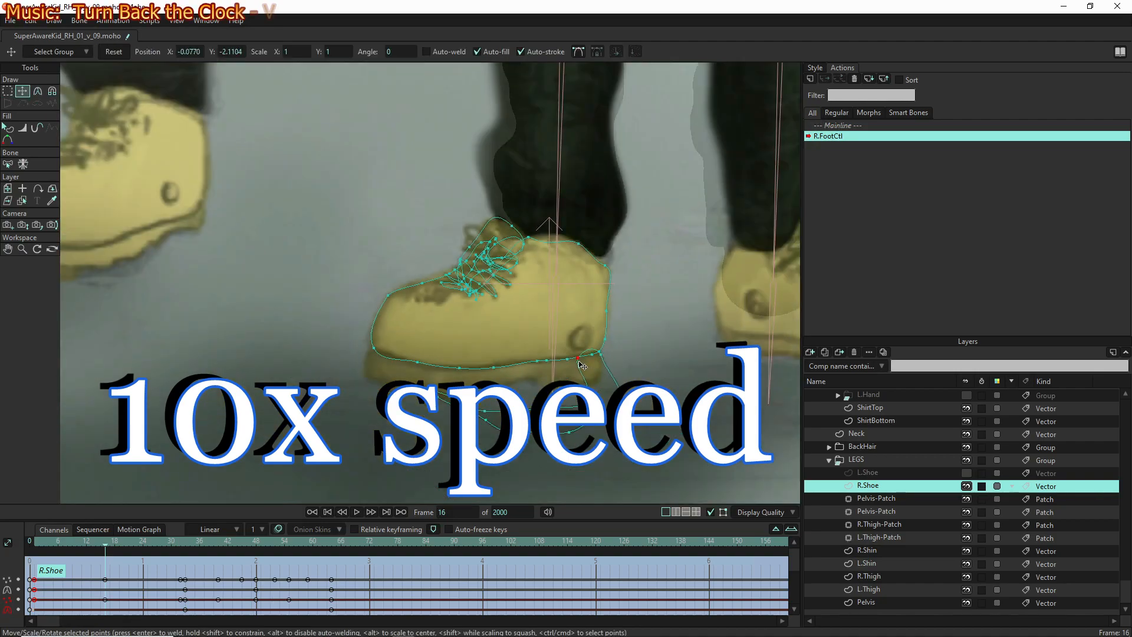
pyautogui.moveTo(553, 408); pyautogui.dragTo(557, 363)
pyautogui.moveTo(619, 407); pyautogui.dragTo(598, 380)
pyautogui.moveTo(519, 410); pyautogui.dragTo(495, 372)
pyautogui.moveTo(452, 406); pyautogui.dragTo(464, 373)
pyautogui.moveTo(422, 394); pyautogui.dragTo(372, 353)
pyautogui.moveTo(414, 392); pyautogui.dragTo(356, 354)
# Adjust the sole points' curvature and raise the bottom-edge points onto the reference's tread line
pyautogui.press('c')
pyautogui.press('t')
pyautogui.moveTo(486, 420); pyautogui.dragTo(494, 393)
pyautogui.moveTo(529, 429); pyautogui.dragTo(535, 380)
pyautogui.moveTo(569, 432); pyautogui.dragTo(558, 382)
# Hide the SUPER AWARE KID.png reference and refine the points and curvature where the sole meets the upper
pyautogui.scroll(-4, 507, 448)
pyautogui.scroll(6, 961, 407)
pyautogui.click(966, 408)
pyautogui.scroll(6, 474, 424)
pyautogui.moveTo(366, 352)
pyautogui.mouseDown()
pyautogui.moveTo(371, 361)
pyautogui.moveTo(355, 358)
pyautogui.mouseUp()
pyautogui.press('c')
pyautogui.moveTo(284, 310); pyautogui.dragTo(296, 325)
pyautogui.press('t')
pyautogui.moveTo(436, 362); pyautogui.dragTo(501, 365)
pyautogui.moveTo(564, 350); pyautogui.dragTo(559, 356)
pyautogui.moveTo(583, 349); pyautogui.dragTo(589, 353)
pyautogui.moveTo(289, 335); pyautogui.dragTo(292, 336)
# At frame 10, correct the in-between by adjusting the sole's upper-edge points and curvature near the toe
pyautogui.moveTo(105, 548); pyautogui.dragTo(76, 550)
pyautogui.moveTo(348, 353); pyautogui.dragTo(352, 359)
pyautogui.moveTo(434, 366); pyautogui.dragTo(435, 369)
pyautogui.moveTo(352, 358); pyautogui.dragTo(329, 357)
pyautogui.press('c')
pyautogui.press('t')
# Nudge the front sole-seam points down at frames 4 and 1 to close the seam with the upper
pyautogui.moveTo(77, 547); pyautogui.dragTo(50, 541)
pyautogui.moveTo(361, 357); pyautogui.dragTo(363, 360)
pyautogui.moveTo(433, 362); pyautogui.dragTo(434, 366)
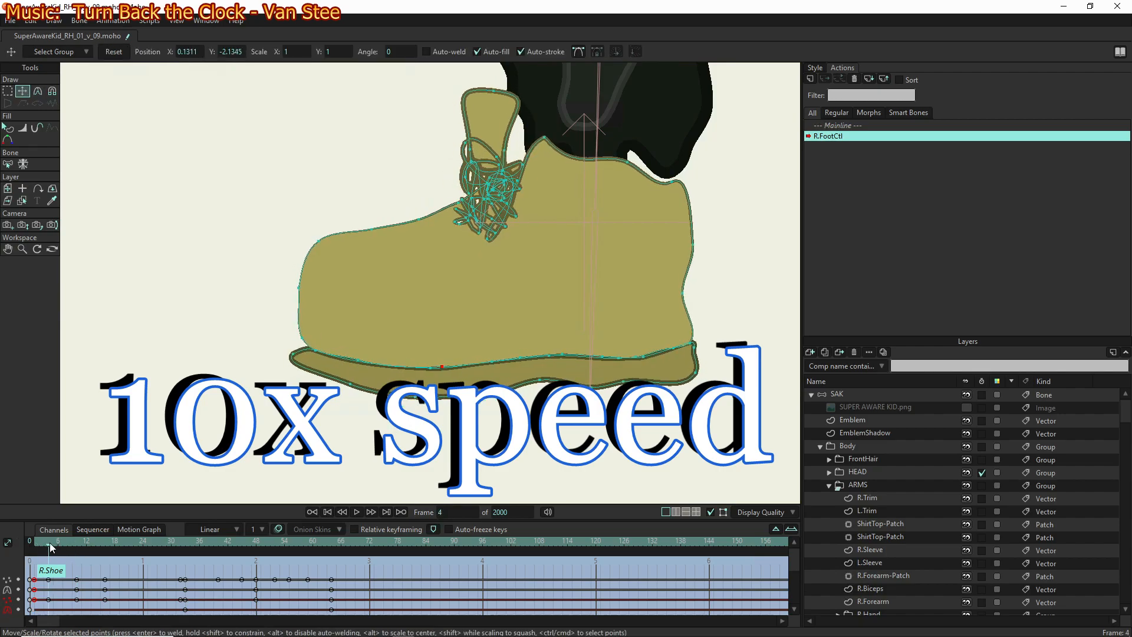
pyautogui.moveTo(51, 545); pyautogui.dragTo(35, 542)
pyautogui.moveTo(434, 361); pyautogui.dragTo(433, 366)
pyautogui.moveTo(363, 355); pyautogui.dragTo(364, 359)
# Make small corrections to the shoe's points at frames 24, 64 and 40 of the action
pyautogui.click(145, 542)
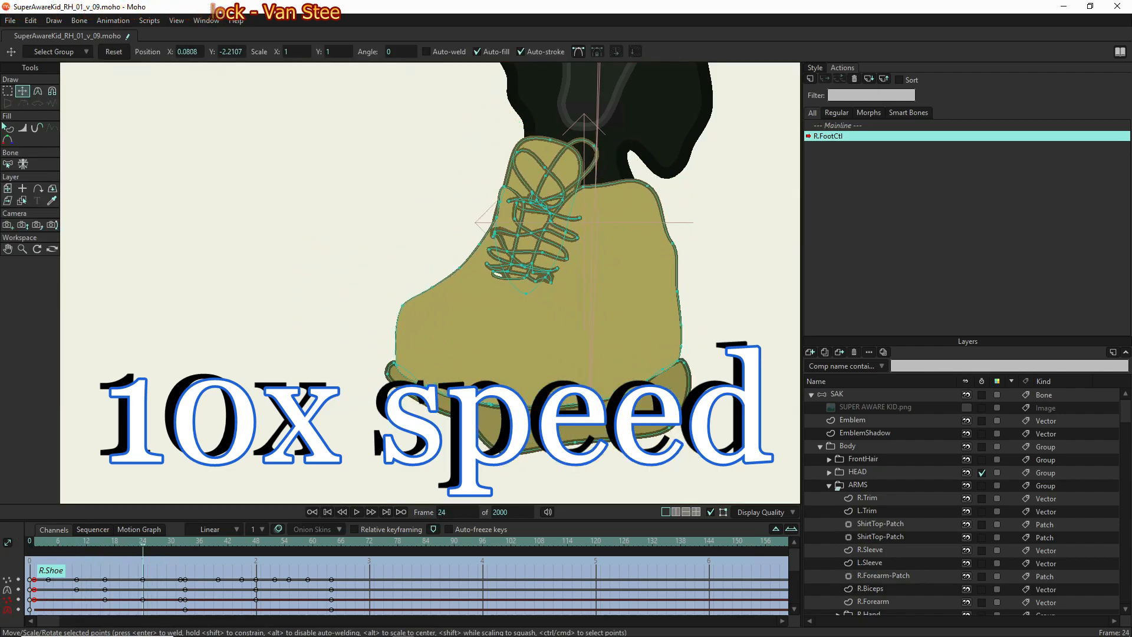
pyautogui.moveTo(579, 432); pyautogui.dragTo(583, 436)
pyautogui.moveTo(147, 540); pyautogui.dragTo(331, 564)
pyautogui.moveTo(505, 328); pyautogui.dragTo(506, 330)
pyautogui.scroll(-5, 531, 330)
pyautogui.moveTo(331, 544); pyautogui.dragTo(218, 548)
pyautogui.moveTo(582, 395); pyautogui.dragTo(582, 390)
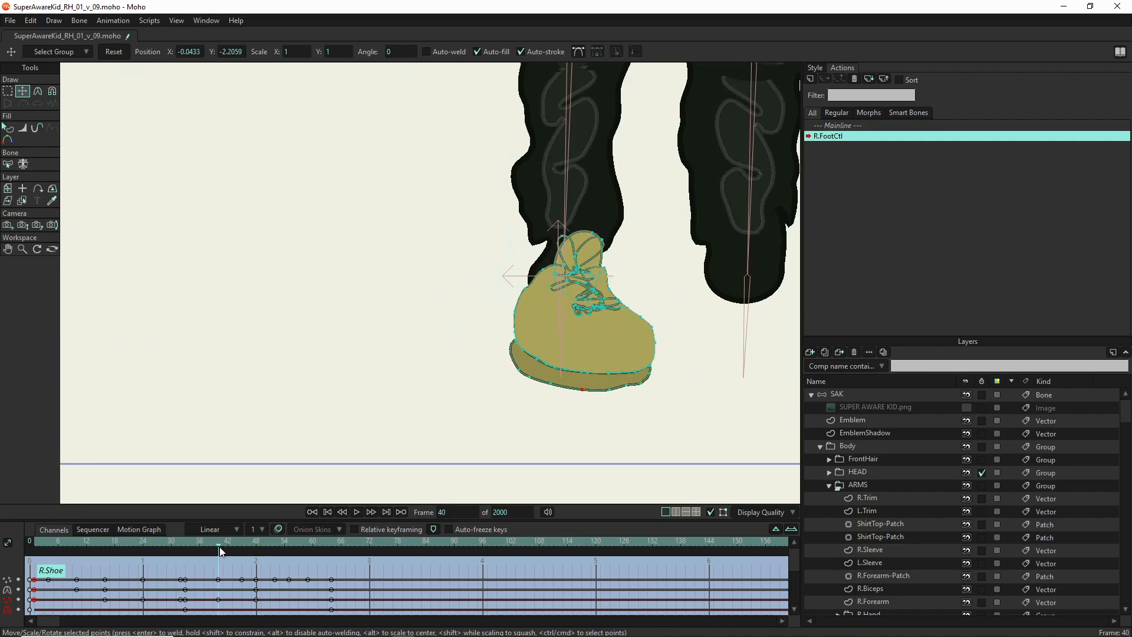
# Review the right shoe's turn on the whole character at frames 12, 1 and 64
pyautogui.moveTo(258, 550); pyautogui.dragTo(86, 545)
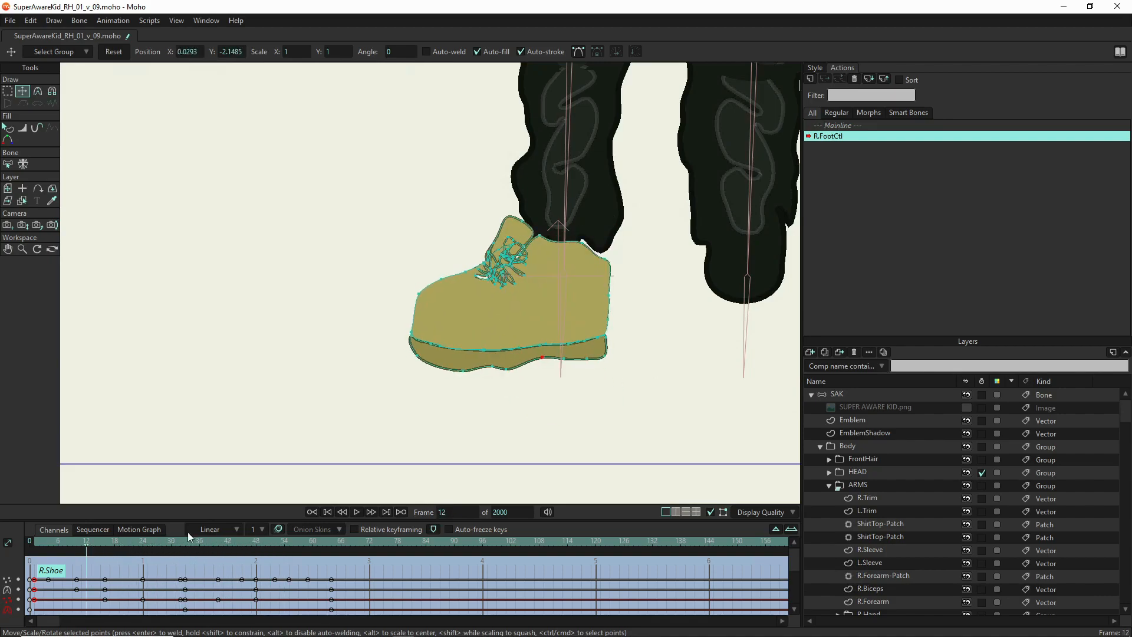
pyautogui.scroll(-3, 271, 466)
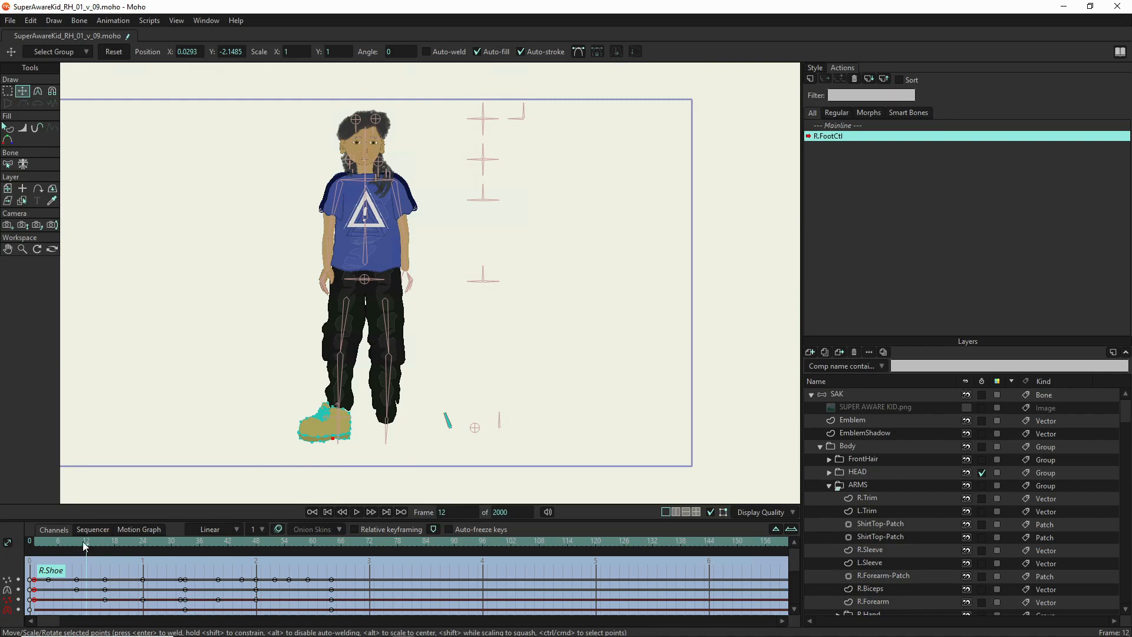
pyautogui.click(37, 548)
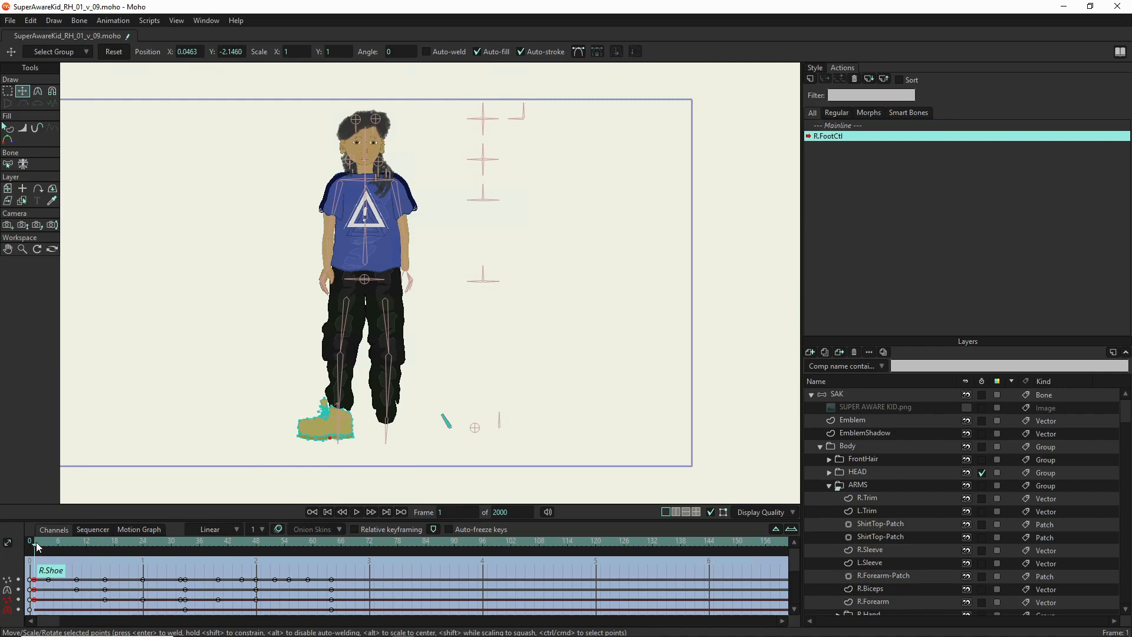
pyautogui.click(333, 542)
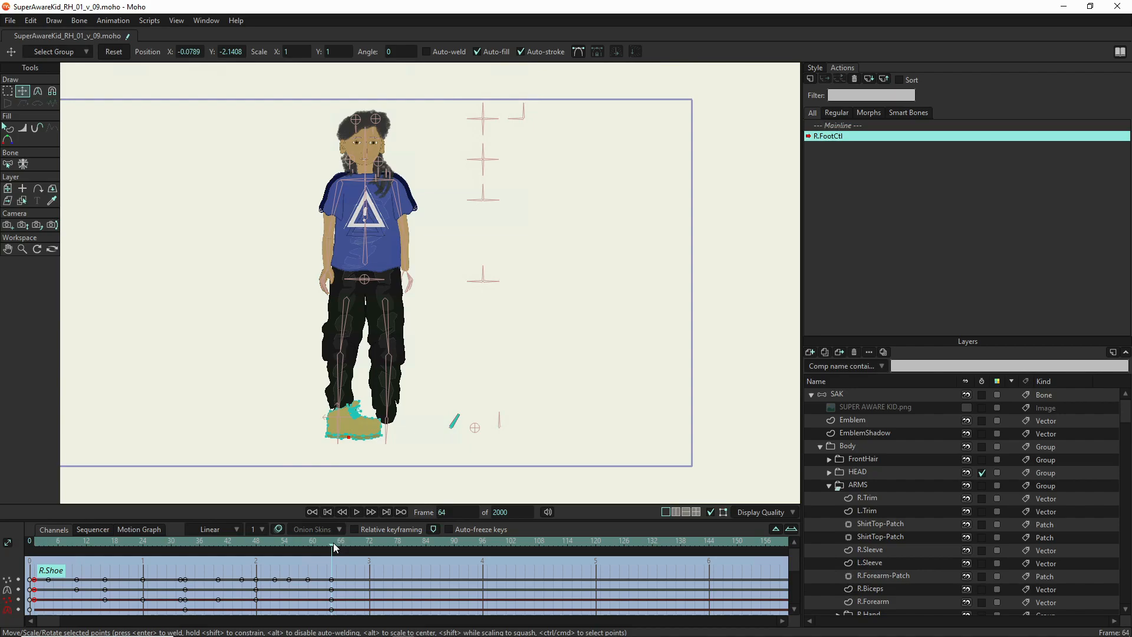
# Return to Mainline and create an action named Hips_u_d for its control bone on the SAK layer
pyautogui.click(837, 125)
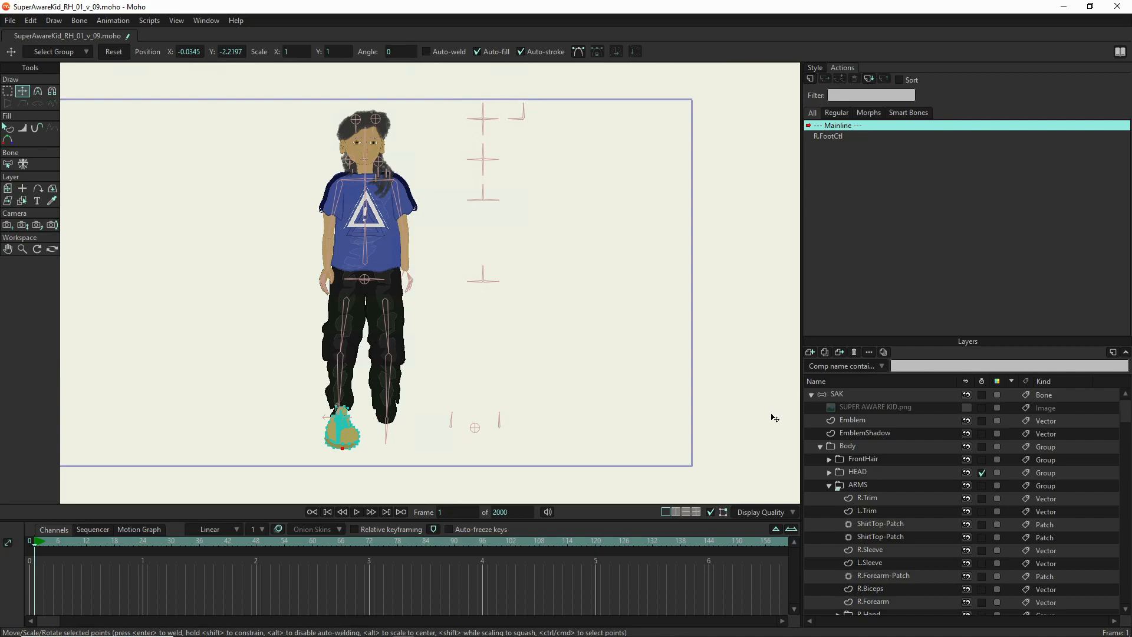
pyautogui.click(880, 395)
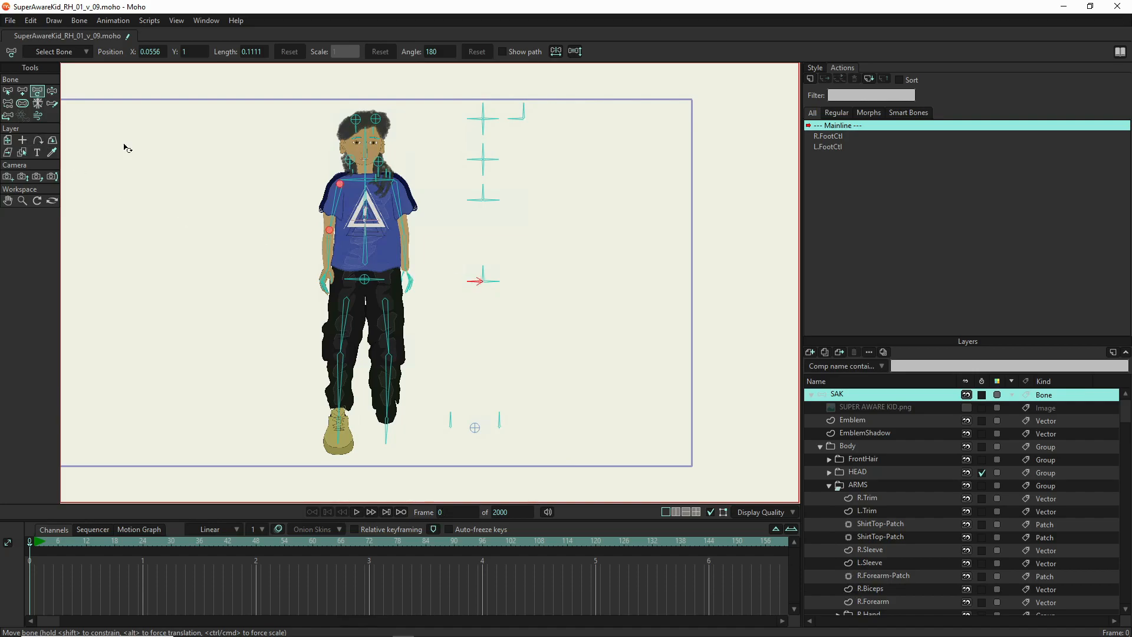
pyautogui.click(810, 79)
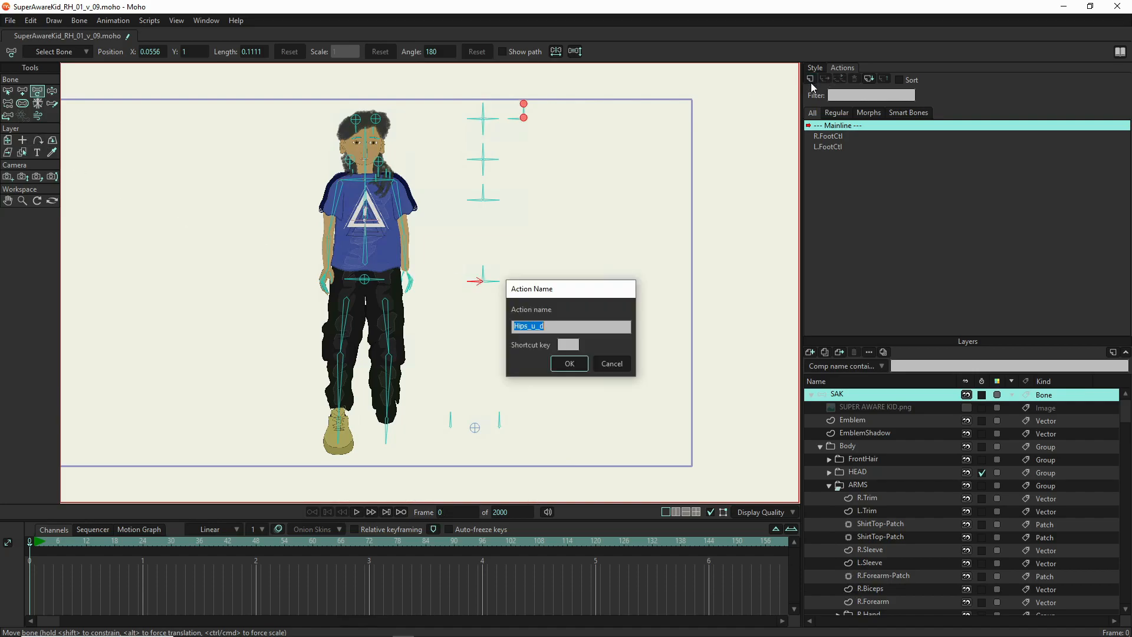
pyautogui.click(570, 364)
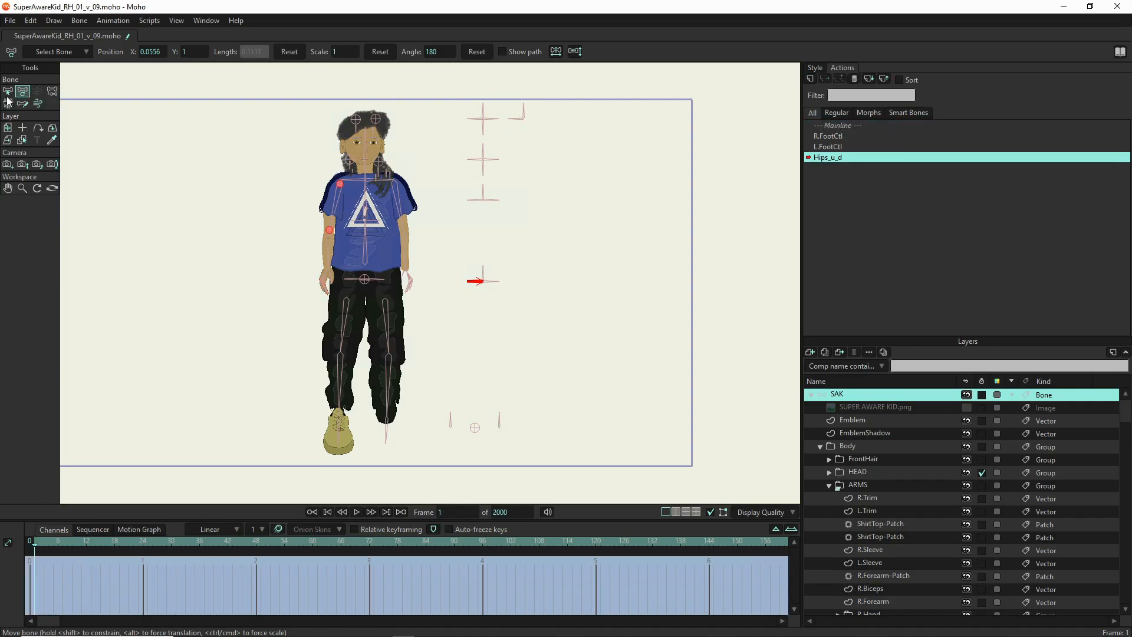
# Rotate the Hips_u_d control bone to 212 degrees at frame 1 and 148 degrees at frame 64
pyautogui.click(480, 280)
pyautogui.click(451, 420)
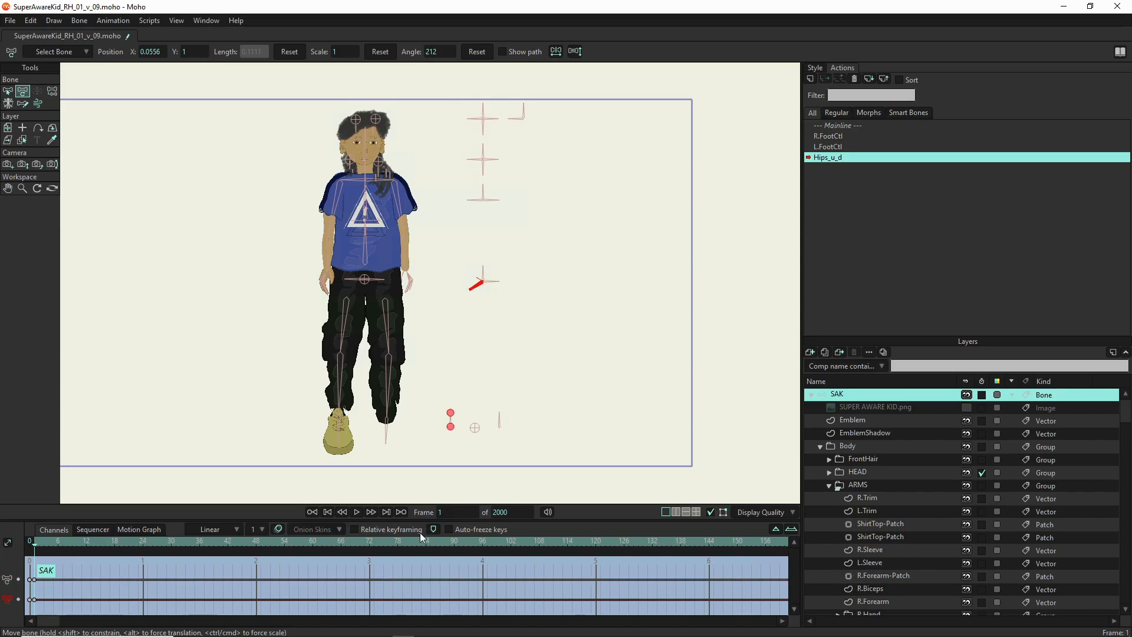
pyautogui.click(329, 544)
pyautogui.click(499, 420)
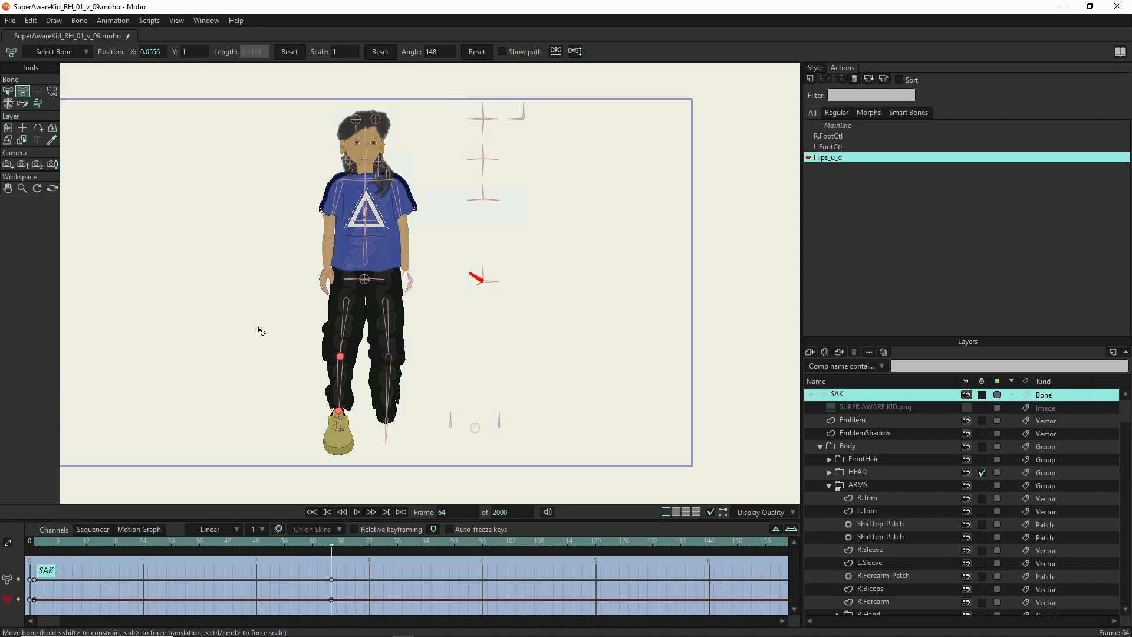
# Select both thigh bones and move them straight up at frame 64 and straight down at frame 1
pyautogui.click(9, 92)
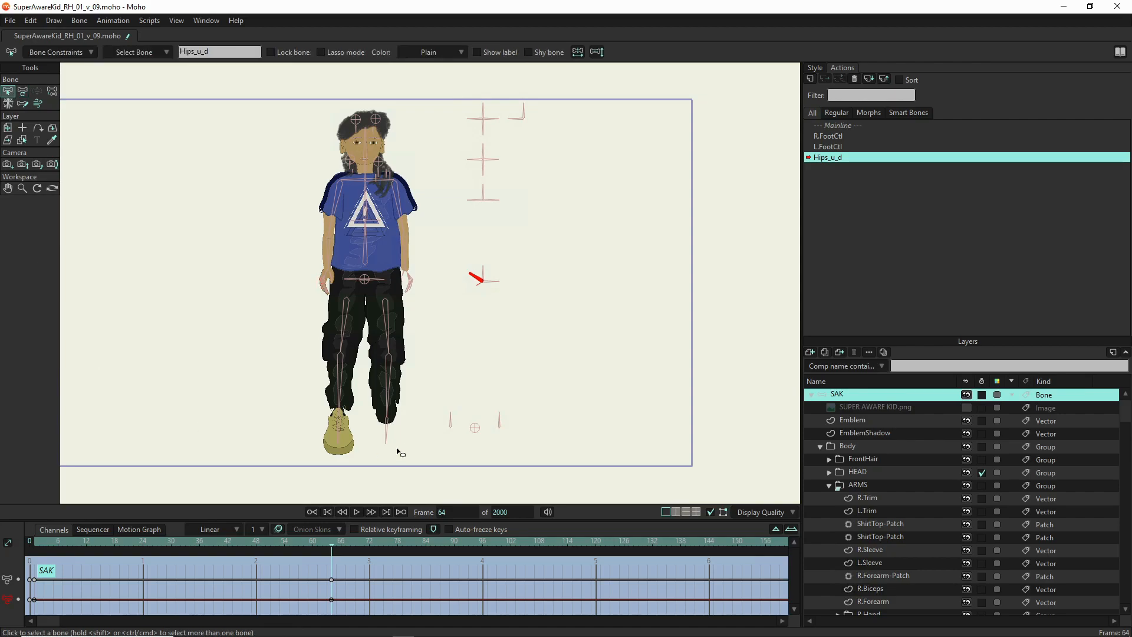
pyautogui.click(339, 321)
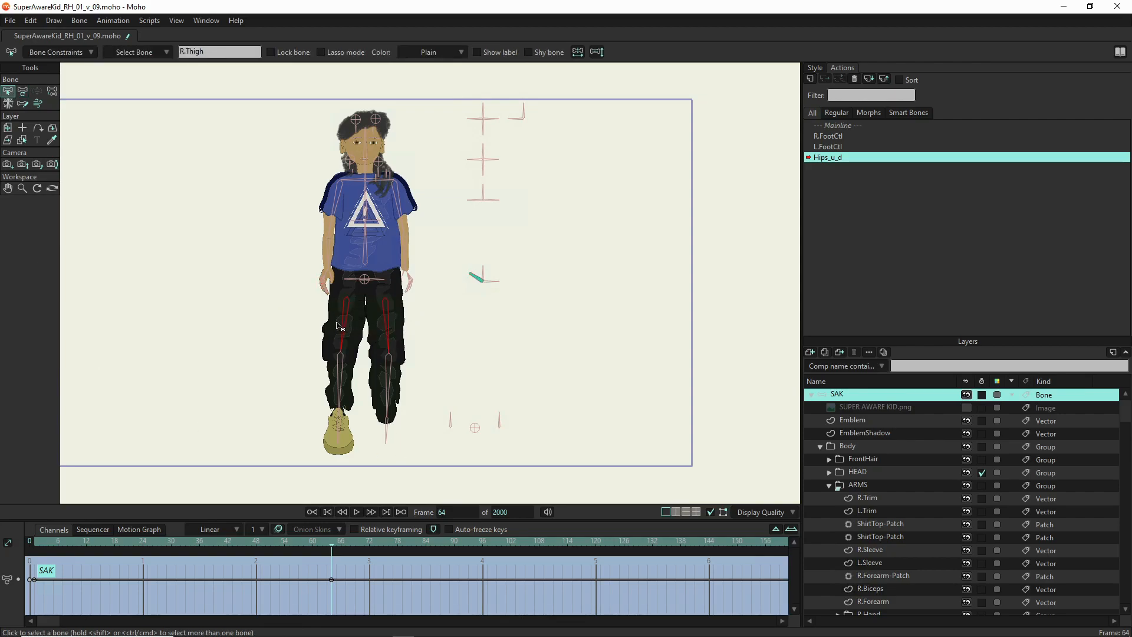
pyautogui.press('t')
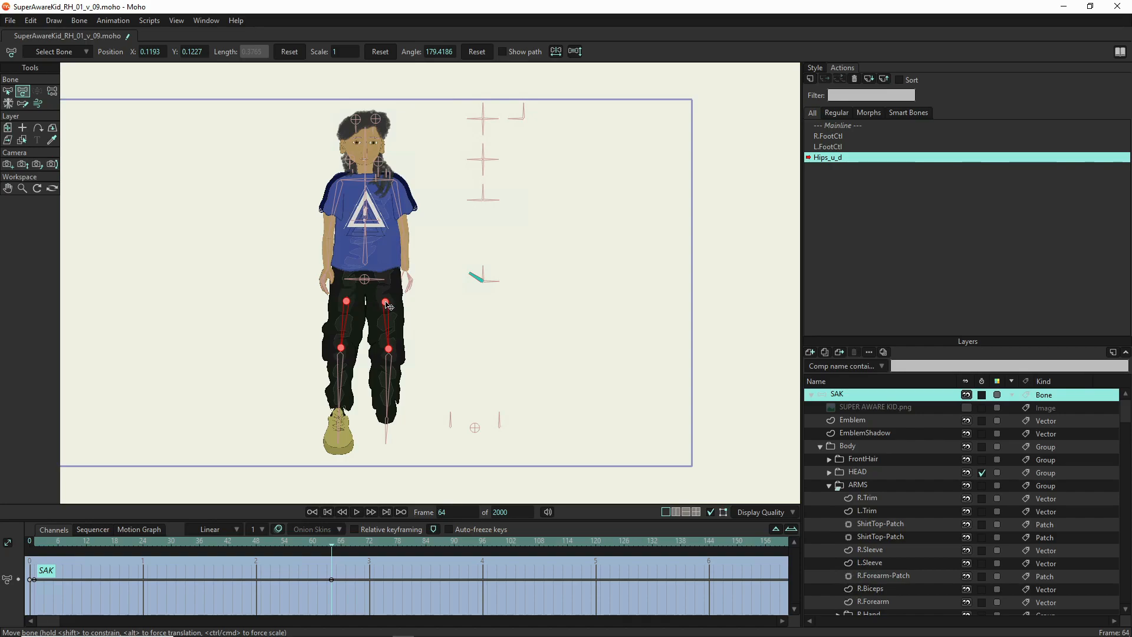
pyautogui.moveTo(389, 306); pyautogui.dragTo(388, 285)
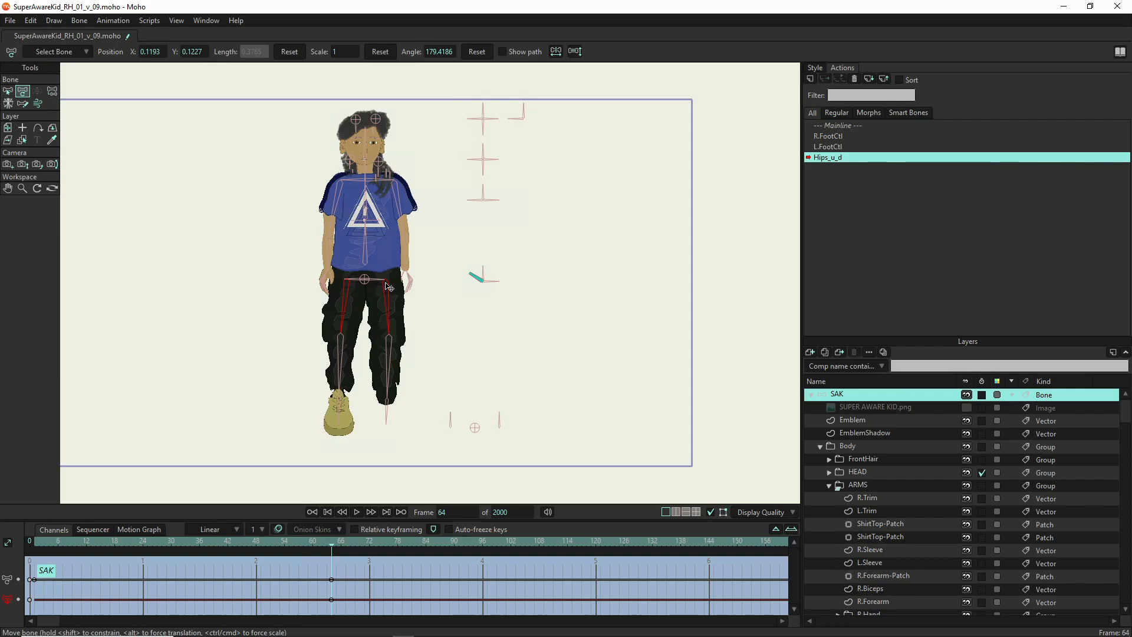
pyautogui.moveTo(388, 287); pyautogui.dragTo(384, 372)
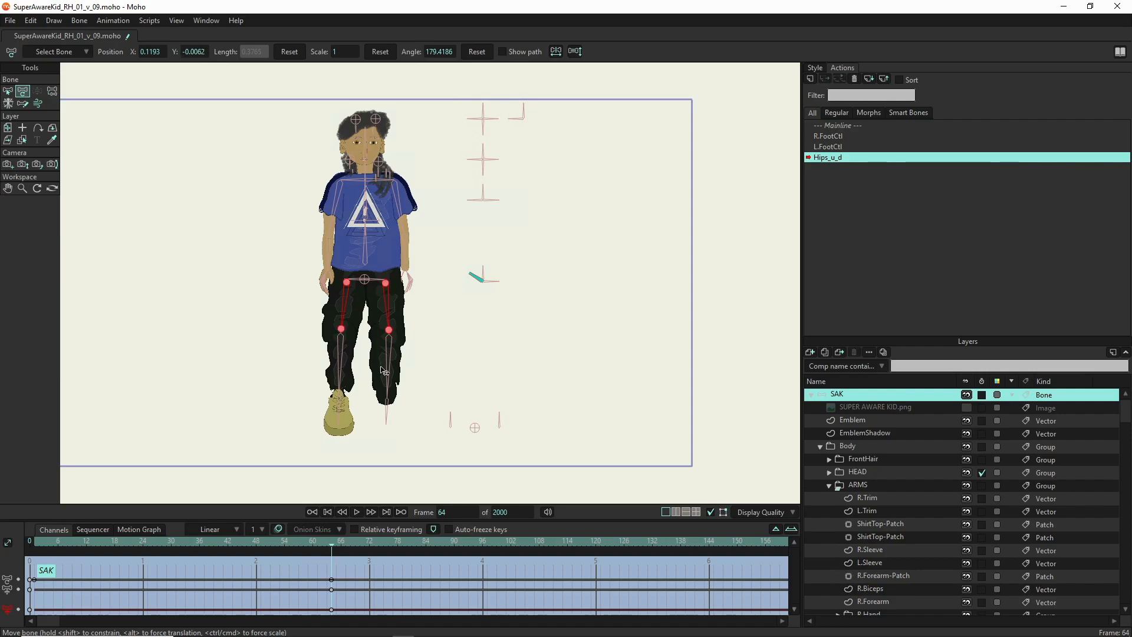
pyautogui.click(35, 542)
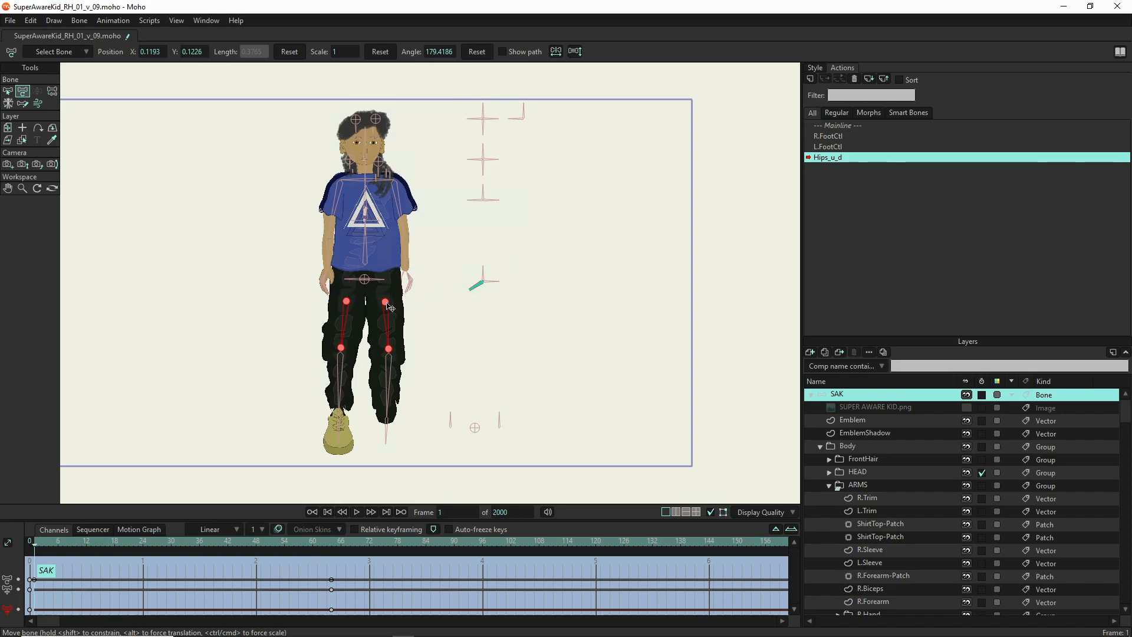
pyautogui.moveTo(389, 307); pyautogui.dragTo(389, 320)
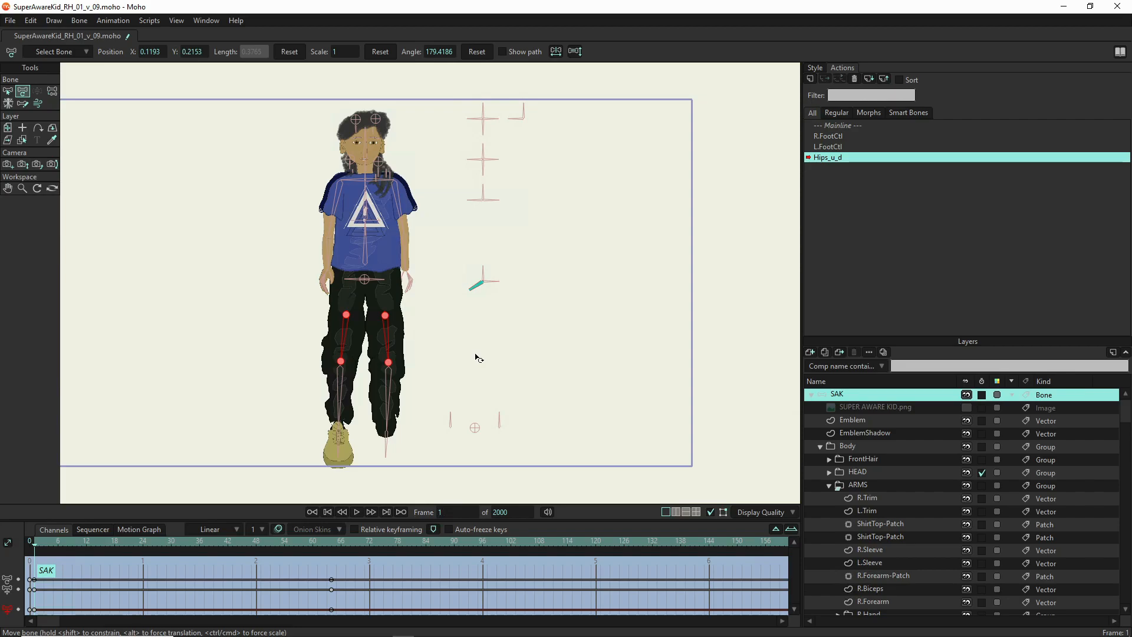
# At frame 32 of Hips_u_d, reset the thigh bones' position and scale to key the neutral pose
pyautogui.click(181, 542)
pyautogui.moveTo(182, 542)
pyautogui.mouseDown()
pyautogui.moveTo(272, 539)
pyautogui.moveTo(179, 546)
pyautogui.mouseUp()
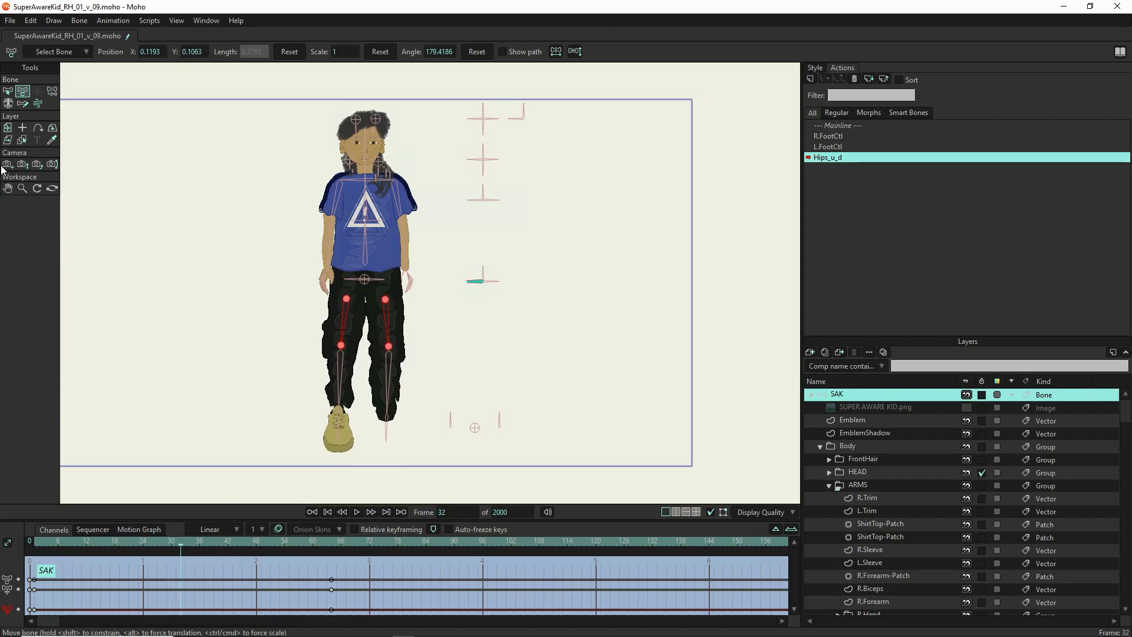
pyautogui.click(290, 53)
pyautogui.click(387, 54)
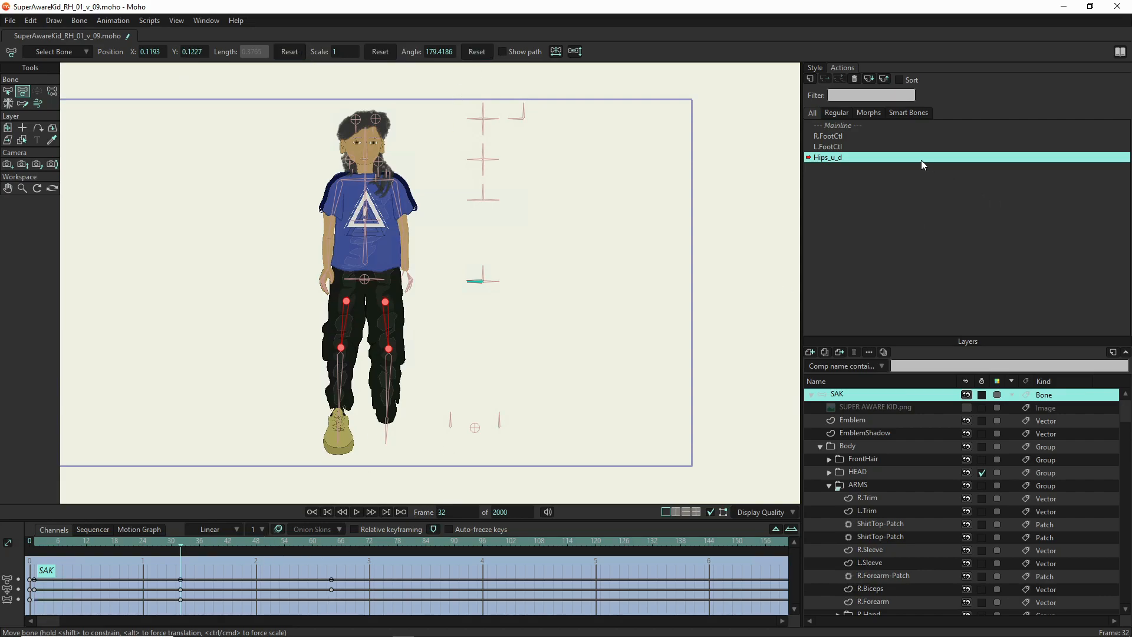
# Test the Hips_u_d control bone in Mainline, delete the test keys and return to frame 0
pyautogui.click(836, 127)
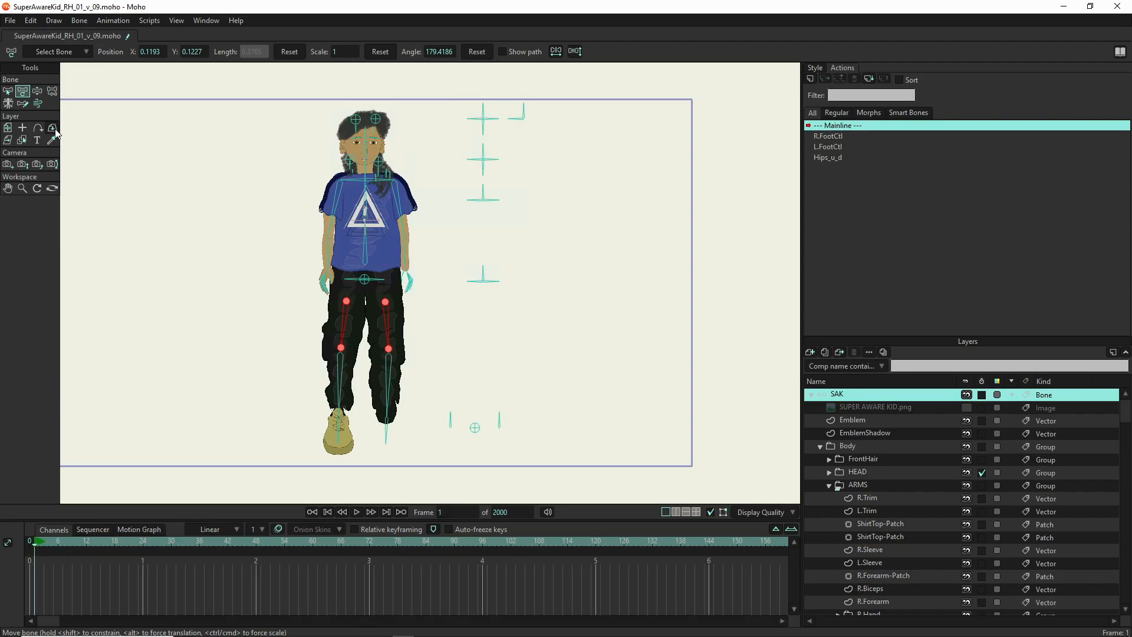
pyautogui.click(37, 90)
pyautogui.moveTo(481, 285); pyautogui.dragTo(459, 282)
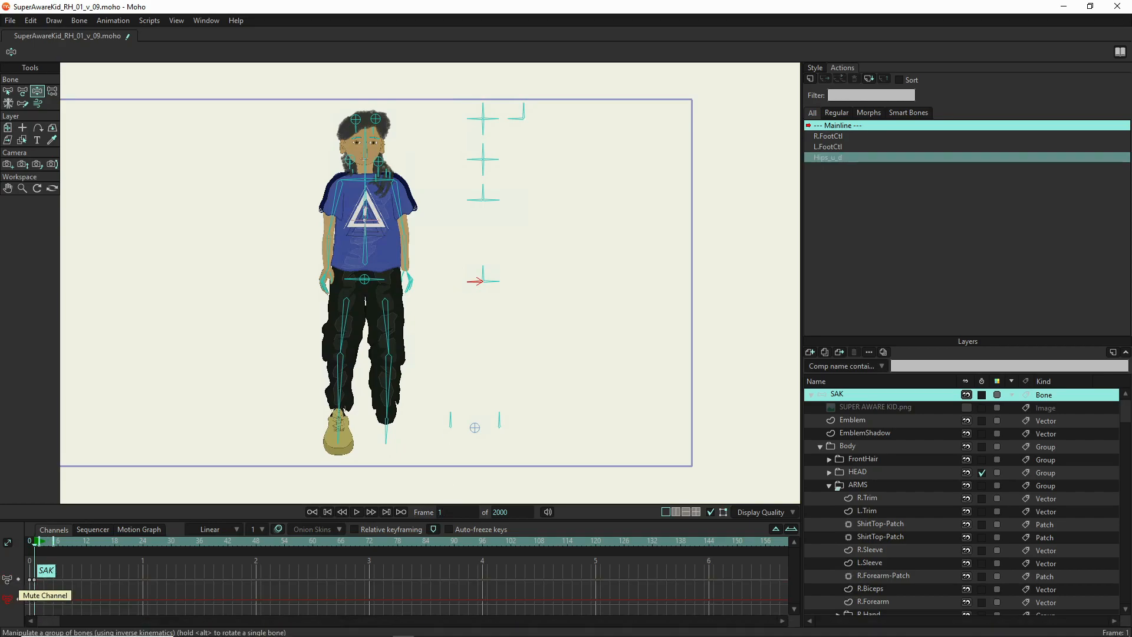
pyautogui.click(101, 539)
pyautogui.press('Delete')
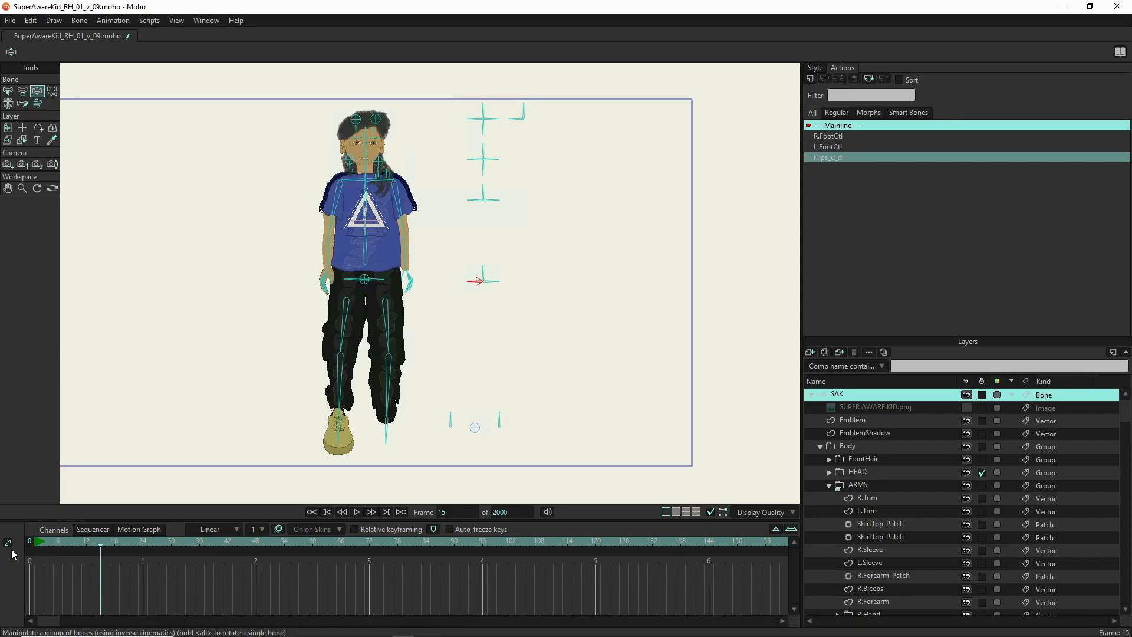
pyautogui.click(28, 542)
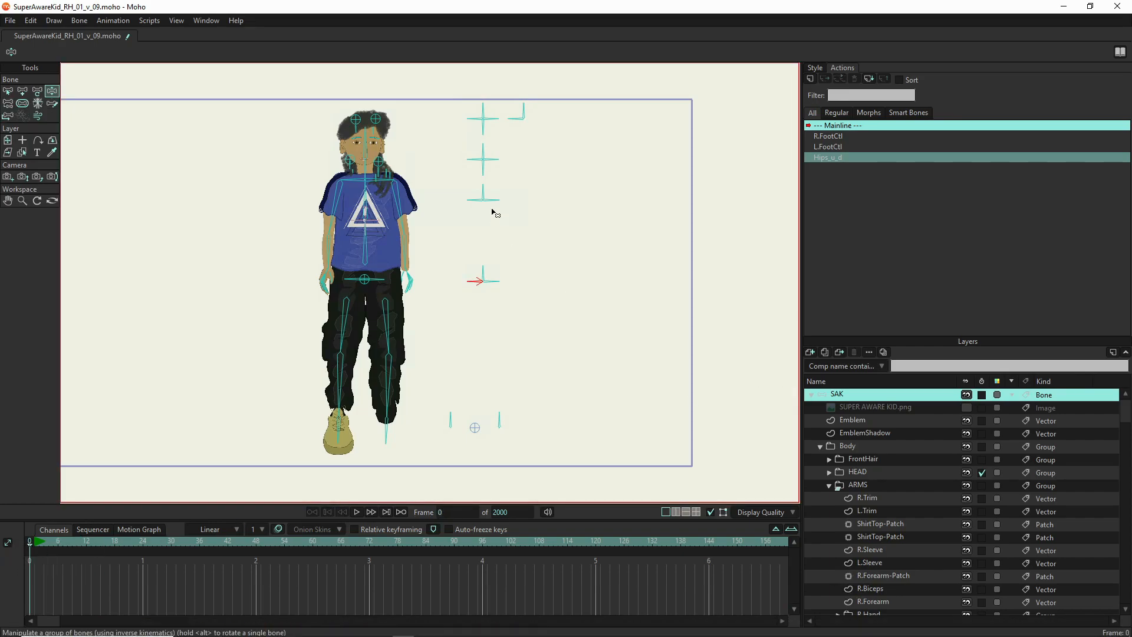
# Select the HipsTwist control bone and create an action named HipsTwist for it
pyautogui.click(8, 91)
pyautogui.click(486, 285)
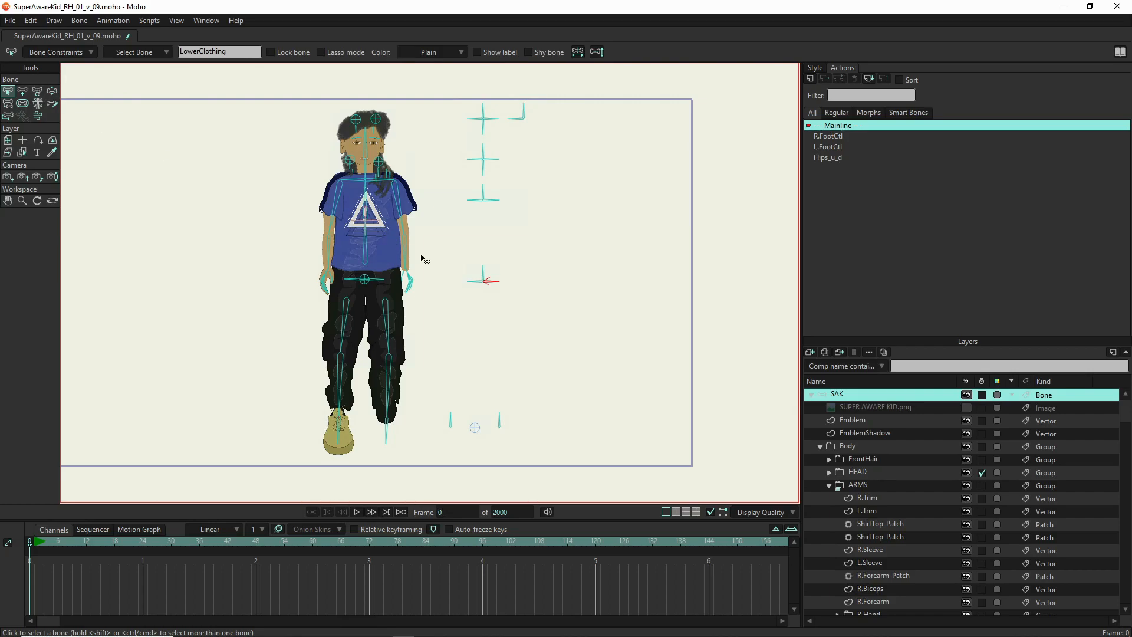
pyautogui.click(483, 274)
pyautogui.click(812, 79)
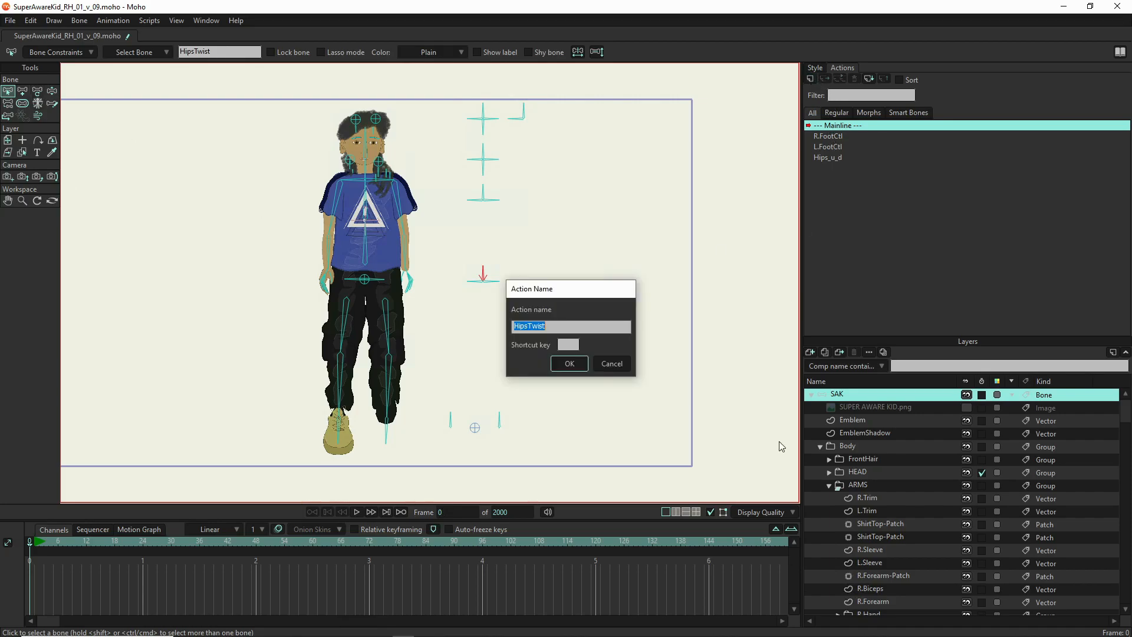
pyautogui.click(569, 364)
# Rotate the HipsTwist control bone to 122 degrees at frame 1 and to the opposite extreme at frame 64
pyautogui.click(22, 91)
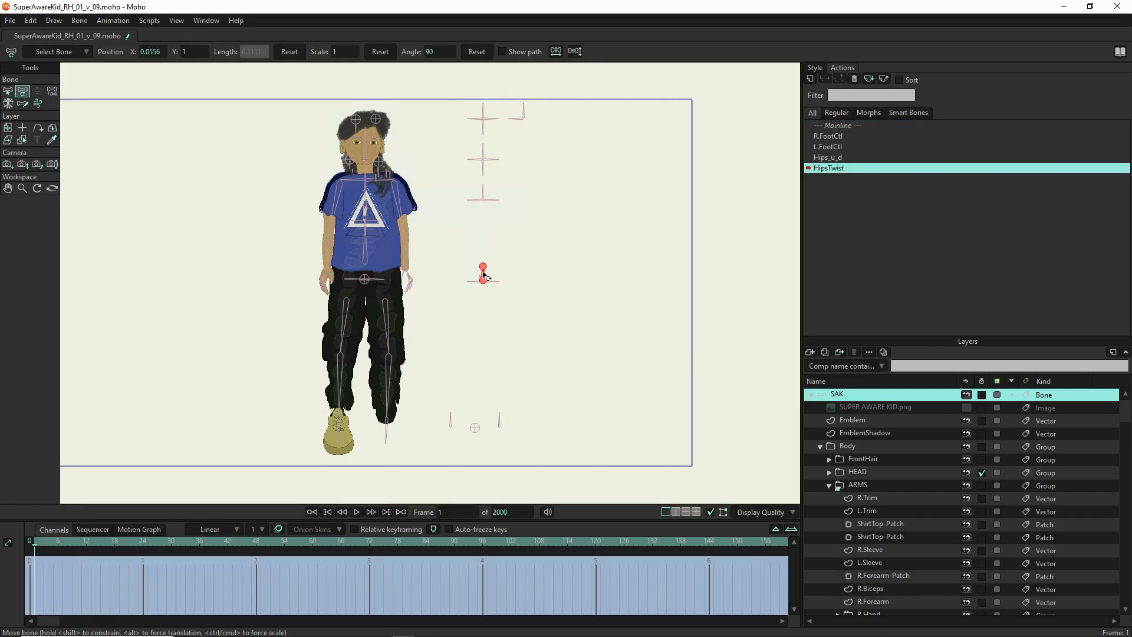
pyautogui.moveTo(482, 272); pyautogui.dragTo(465, 285)
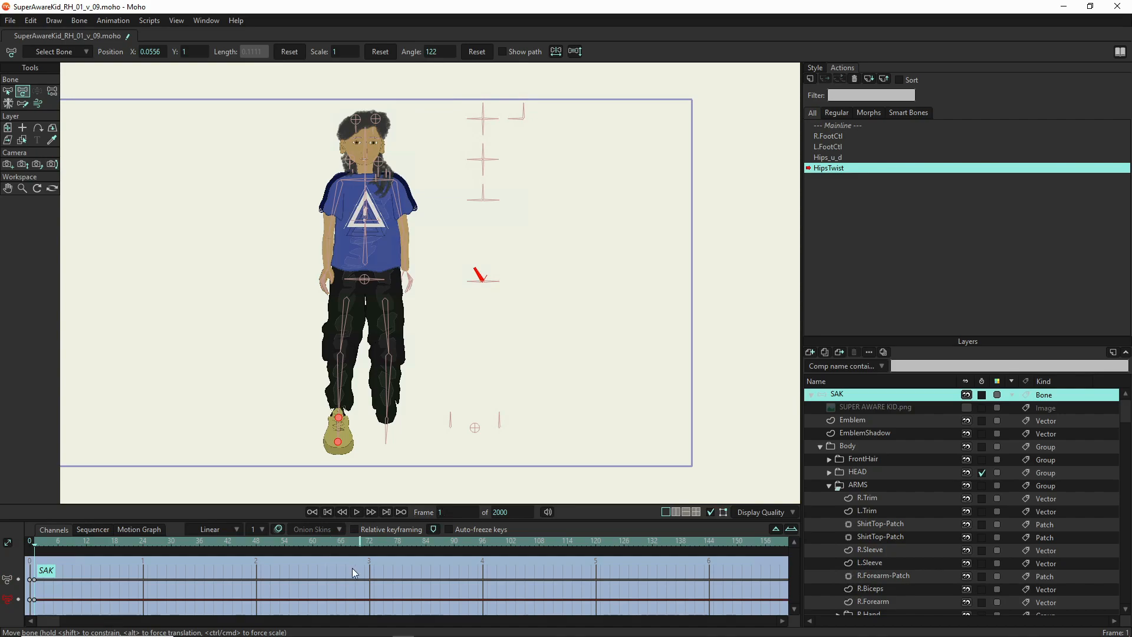
pyautogui.click(334, 539)
pyautogui.moveTo(482, 282); pyautogui.dragTo(503, 281)
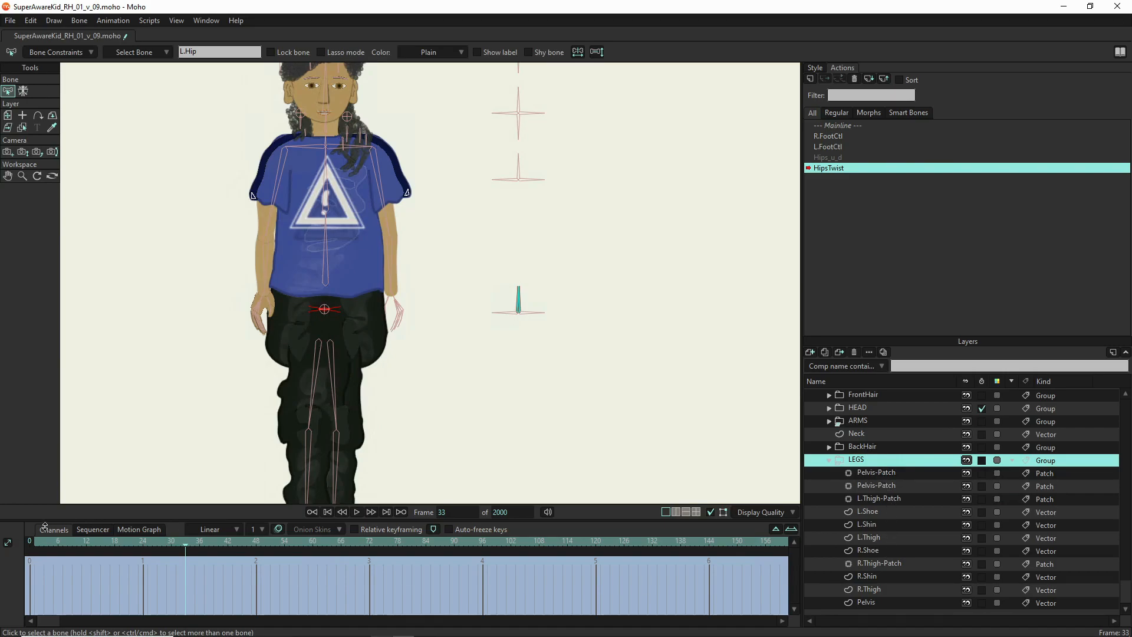
# At frame 1 of HipsTwist, move the L.Shin and L.Thigh layers above R.Shin in the LEGS group
pyautogui.click(35, 542)
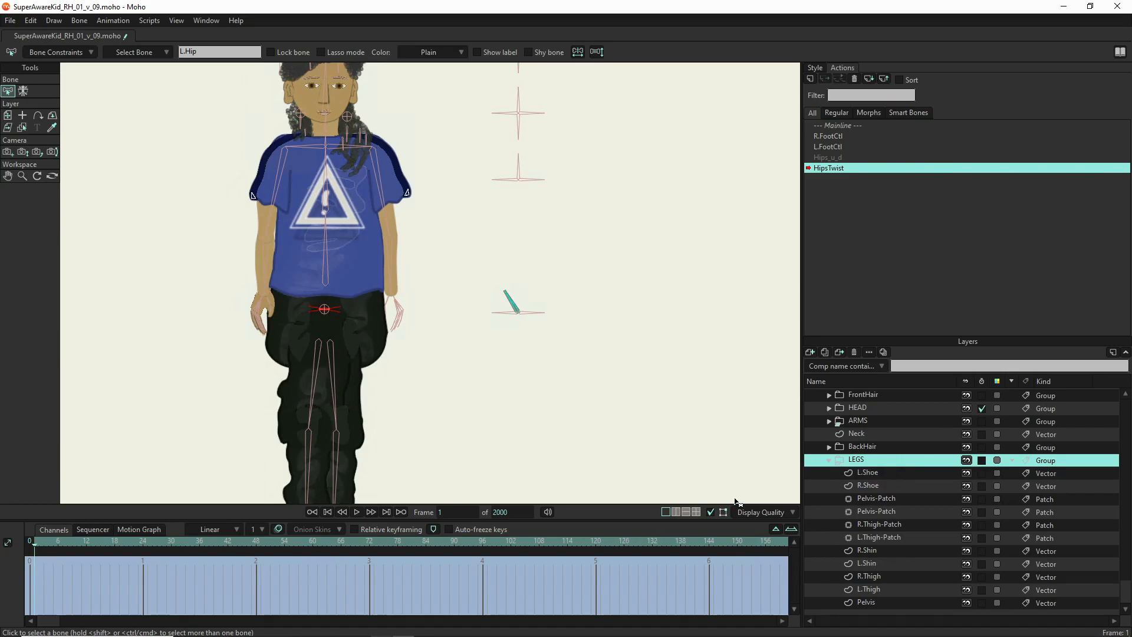
pyautogui.click(893, 538)
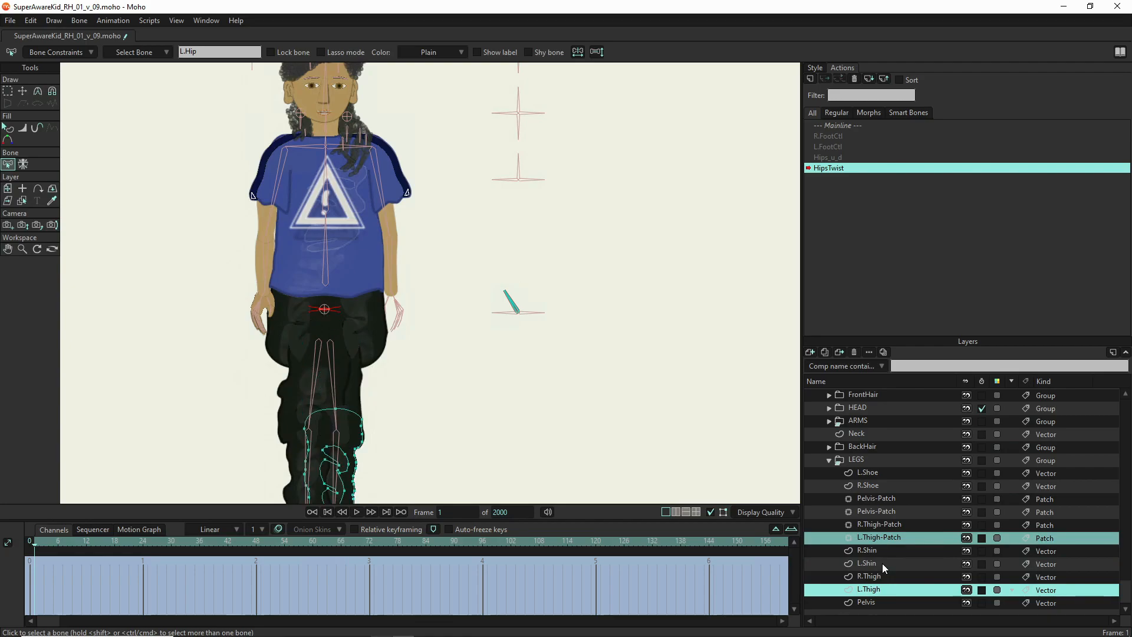
pyautogui.click(883, 564)
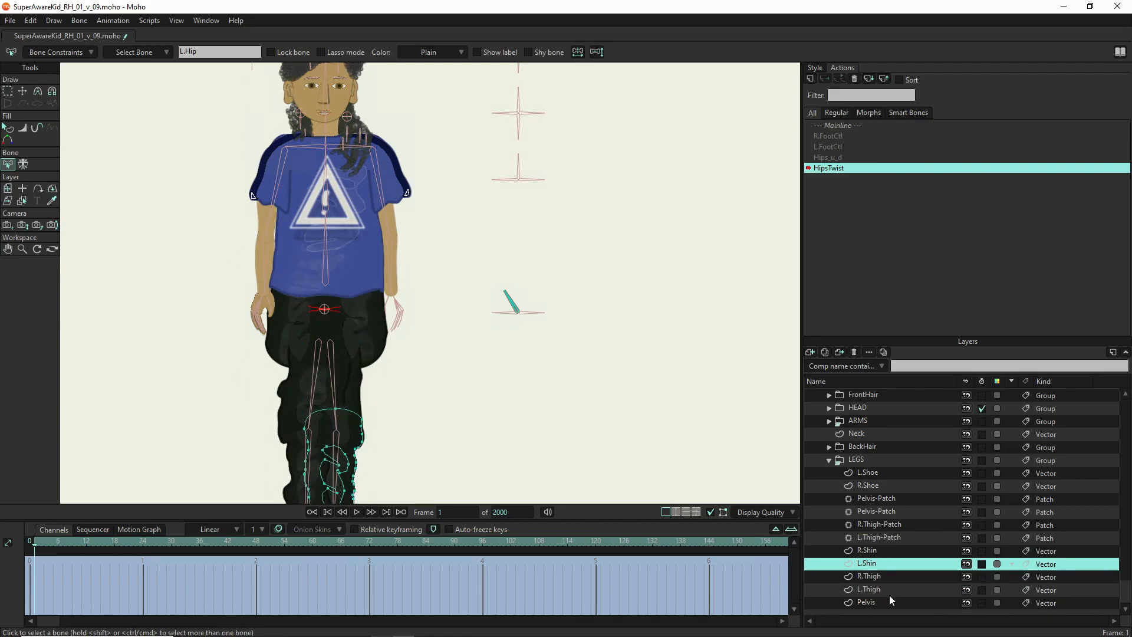
pyautogui.keyDown('ctrl'); pyautogui.click(883, 589); pyautogui.keyUp('ctrl')
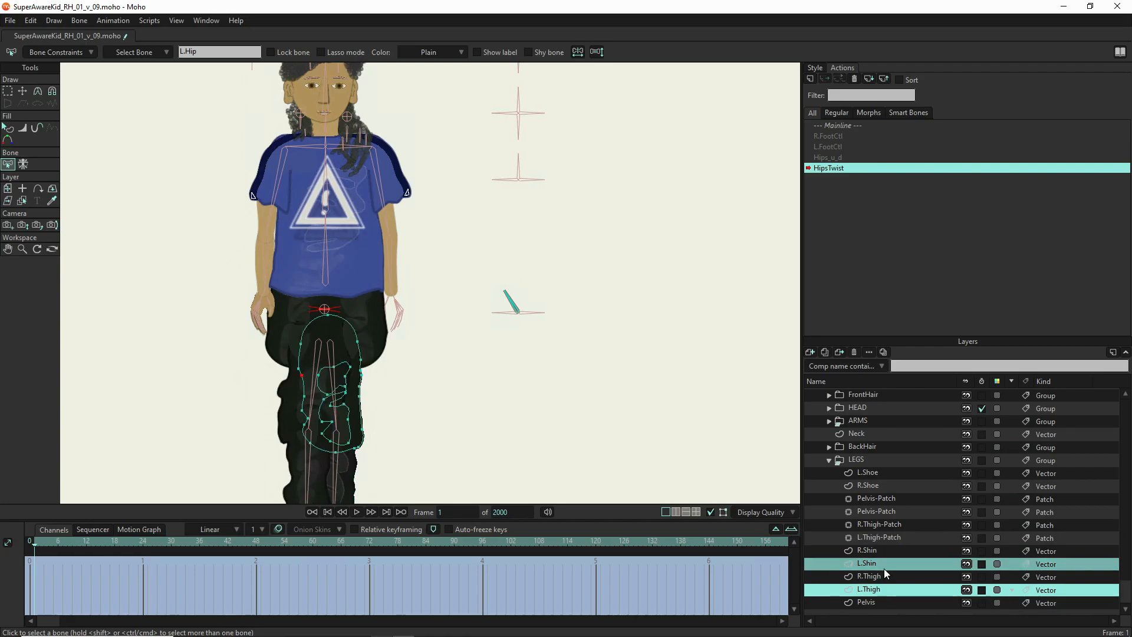
pyautogui.moveTo(883, 565); pyautogui.dragTo(881, 546)
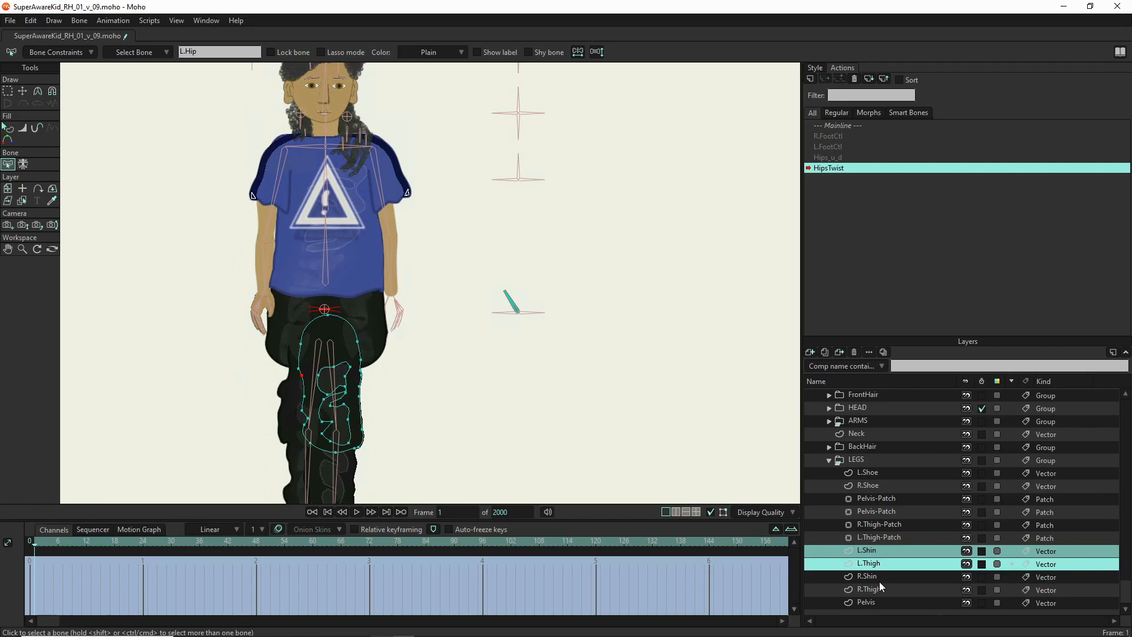
pyautogui.press('f')
pyautogui.press('i')
# At frame 33 of HipsTwist, move the L.Shin and L.Thigh layers below R.Thigh and scrub to frame 63 to check
pyautogui.click(179, 543)
pyautogui.press('n')
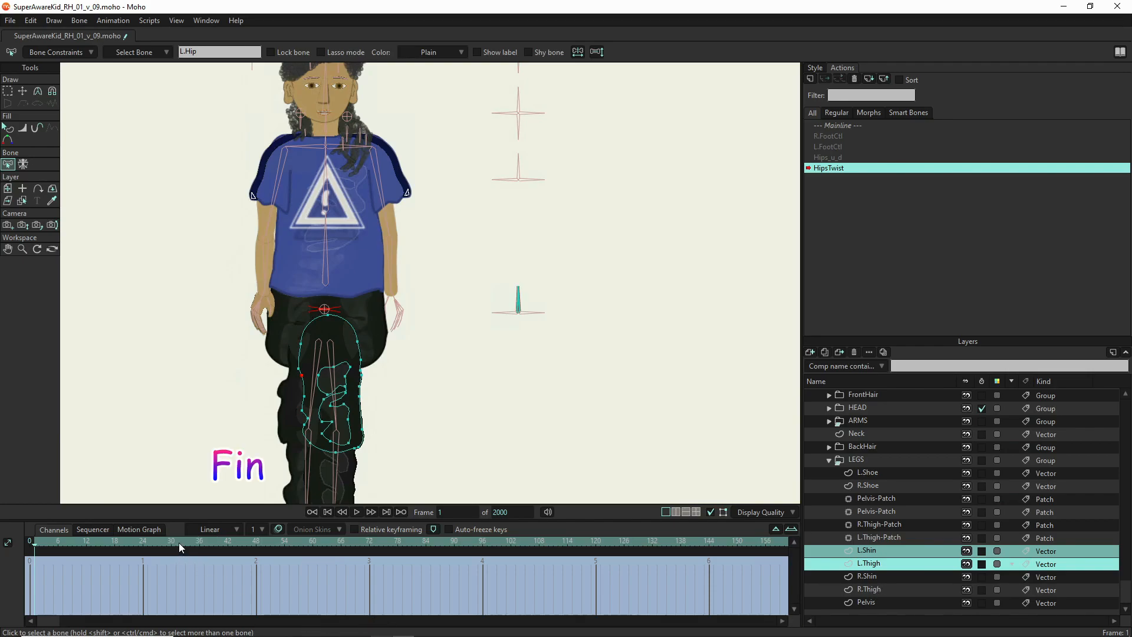
pyautogui.press('d')
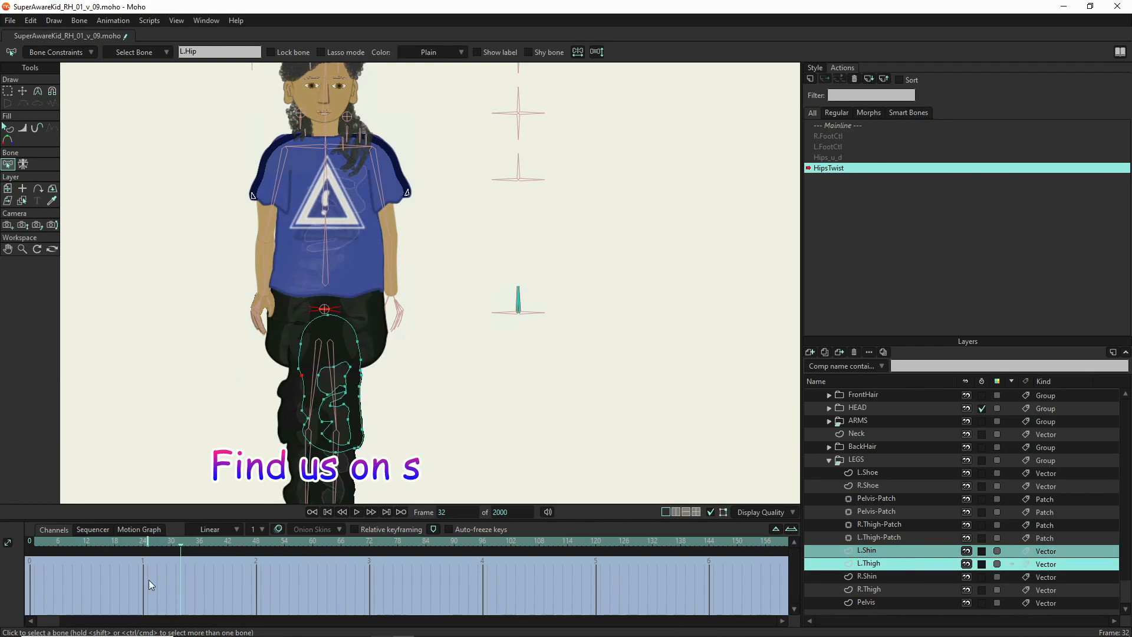
pyautogui.click(185, 544)
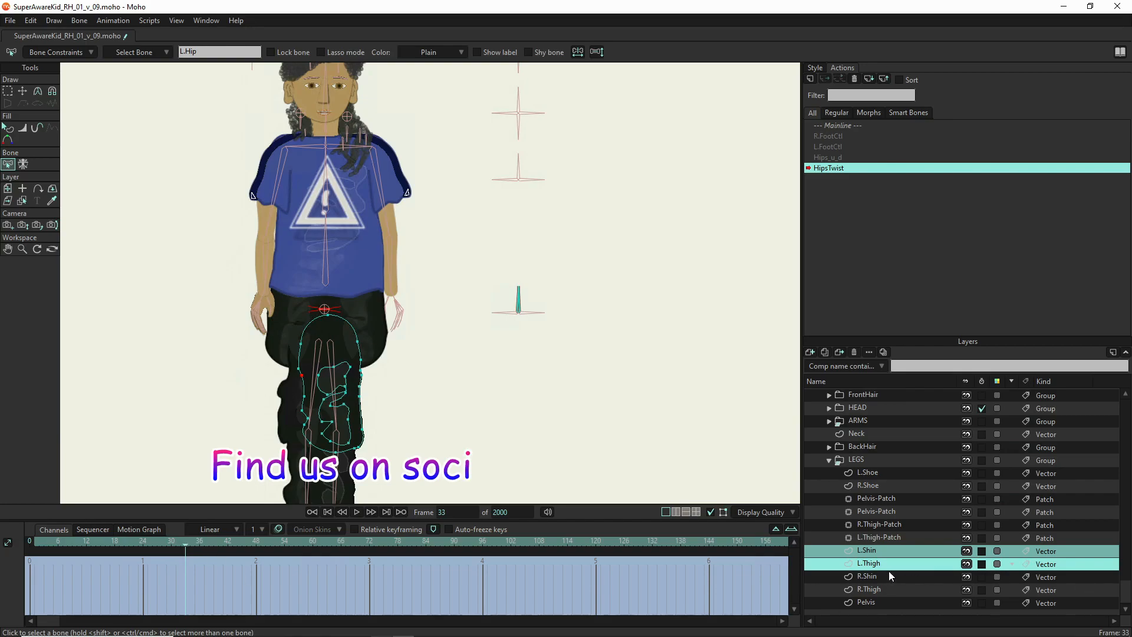
pyautogui.moveTo(914, 562); pyautogui.dragTo(910, 599)
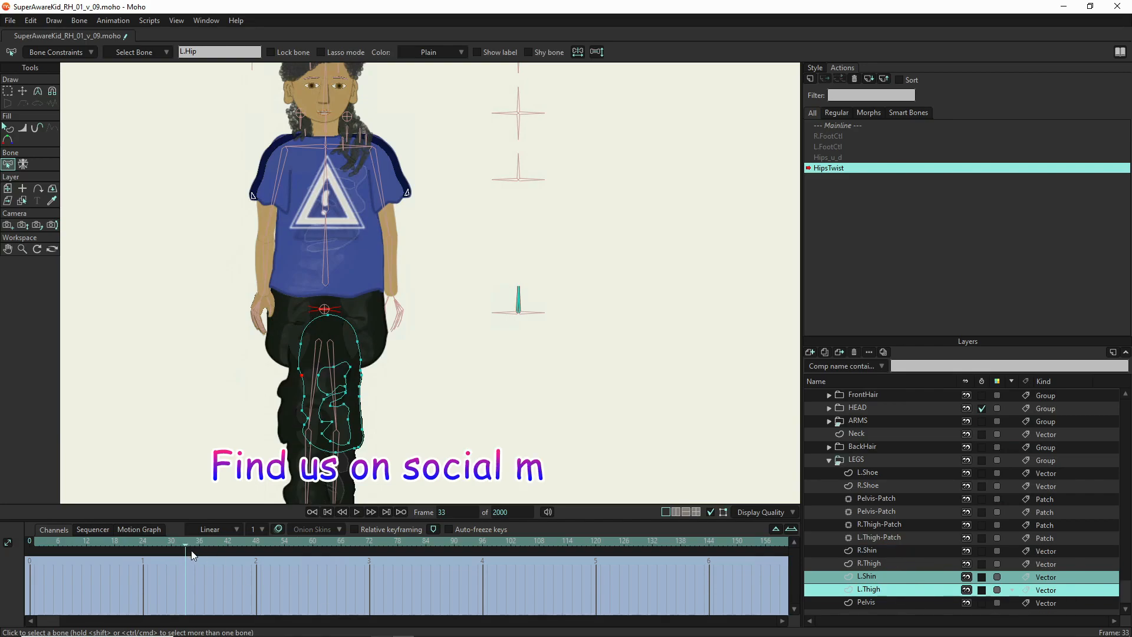
pyautogui.moveTo(186, 543); pyautogui.dragTo(328, 542)
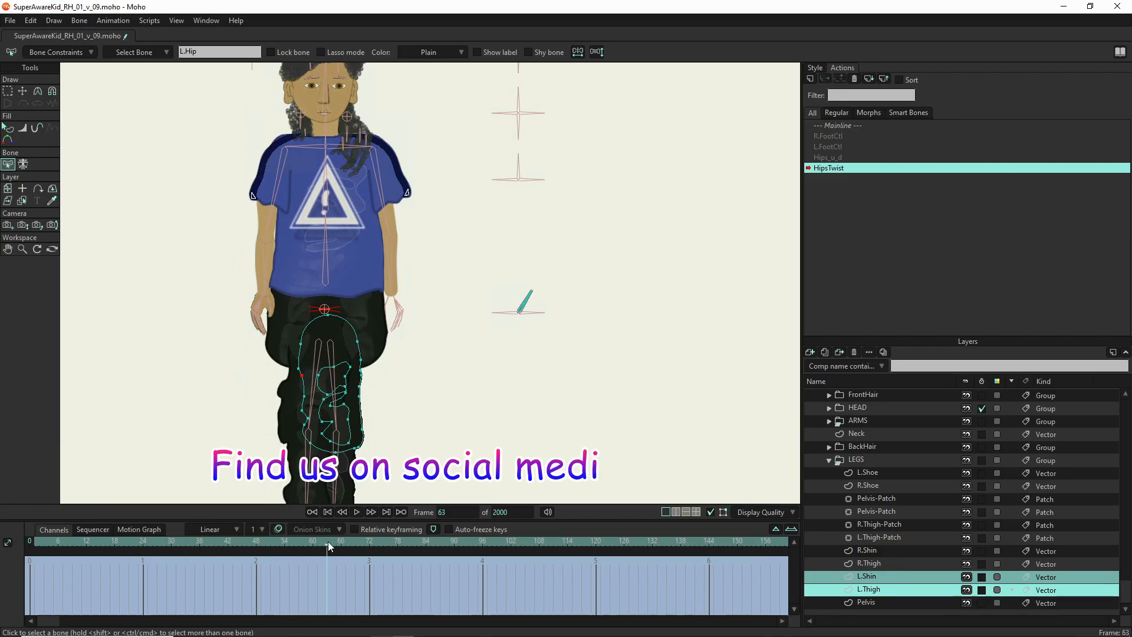
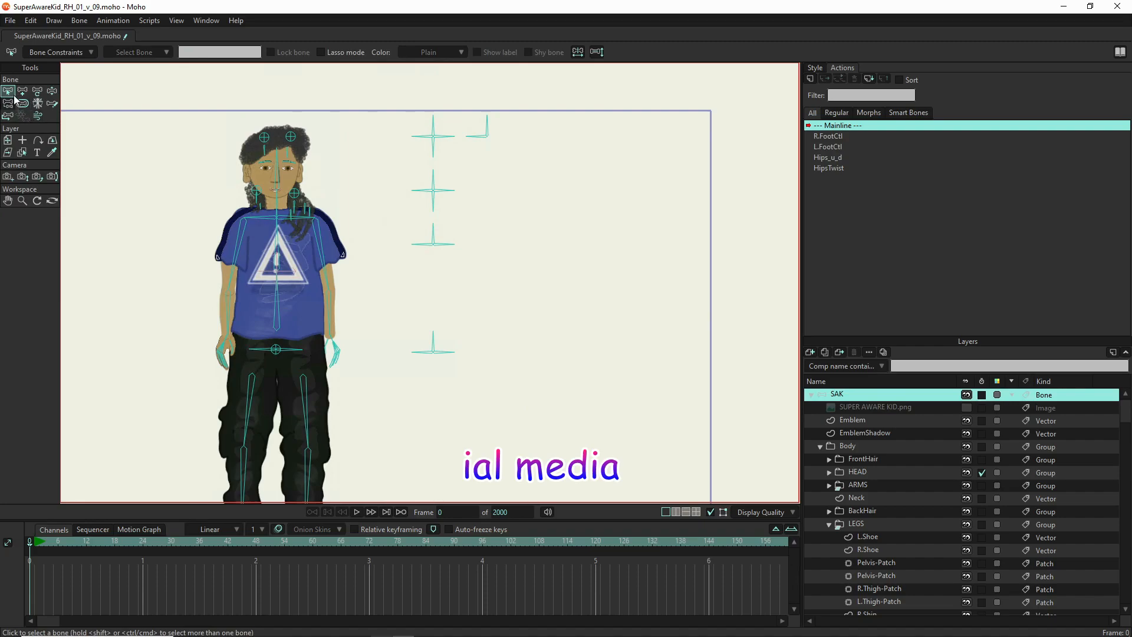
# Select the TorsoStoop control bone and create an action named TorsoStoop for it
pyautogui.click(449, 355)
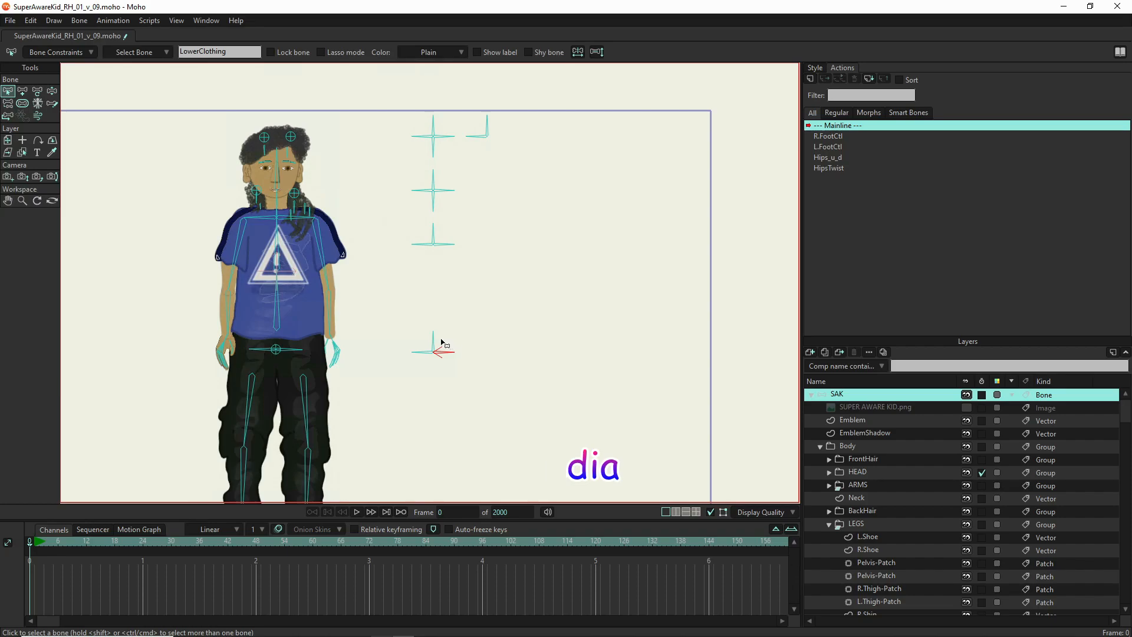
pyautogui.click(441, 246)
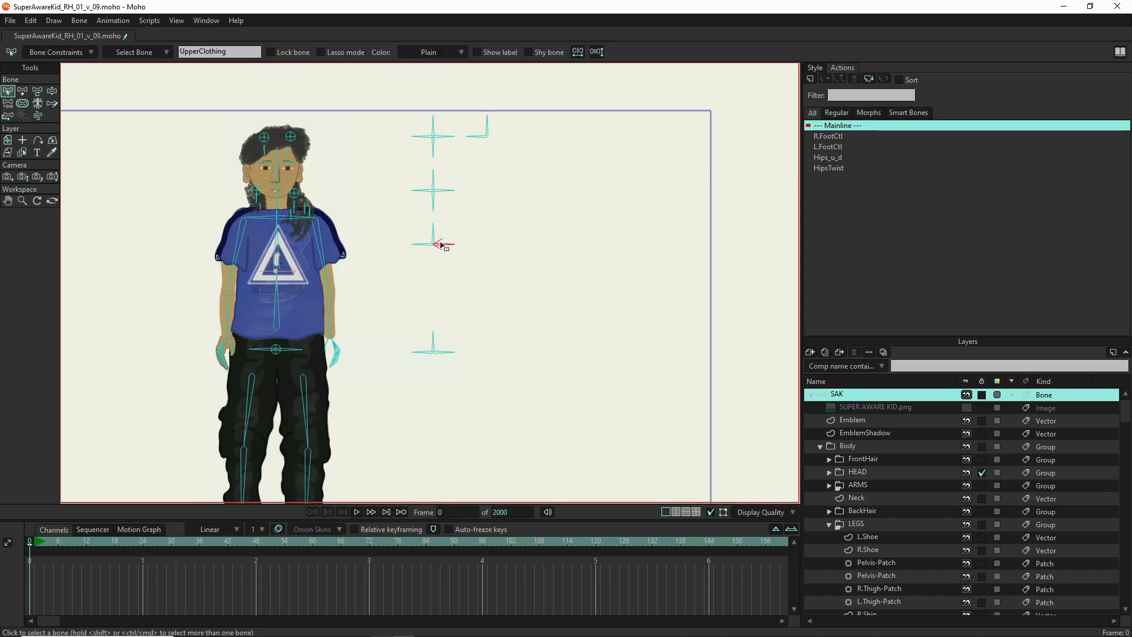
pyautogui.click(424, 244)
pyautogui.click(811, 80)
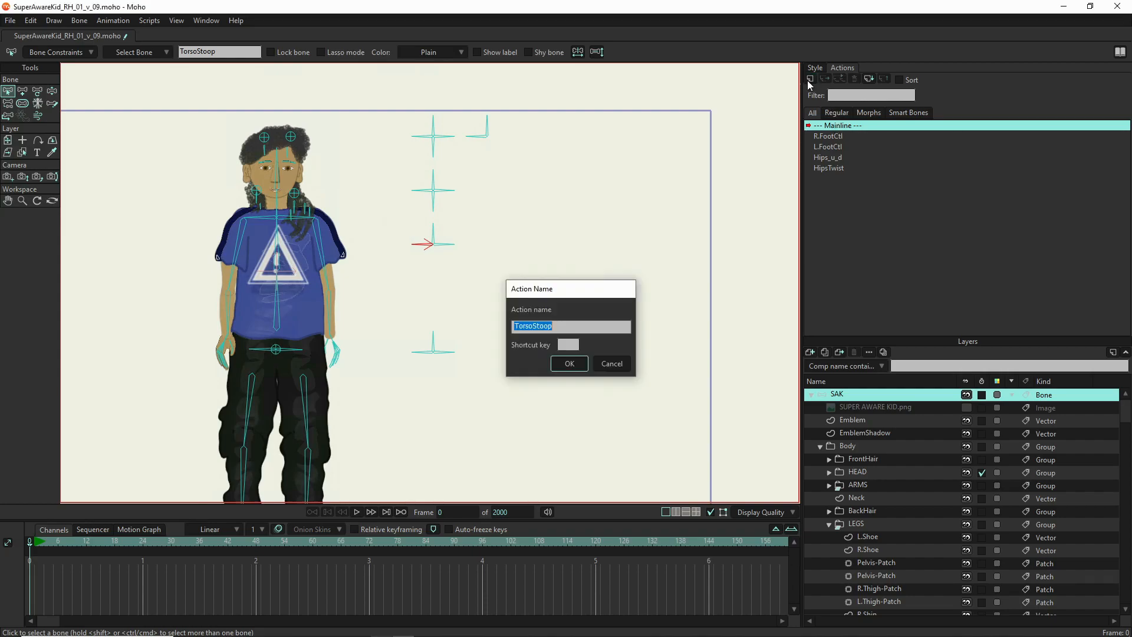
pyautogui.click(569, 364)
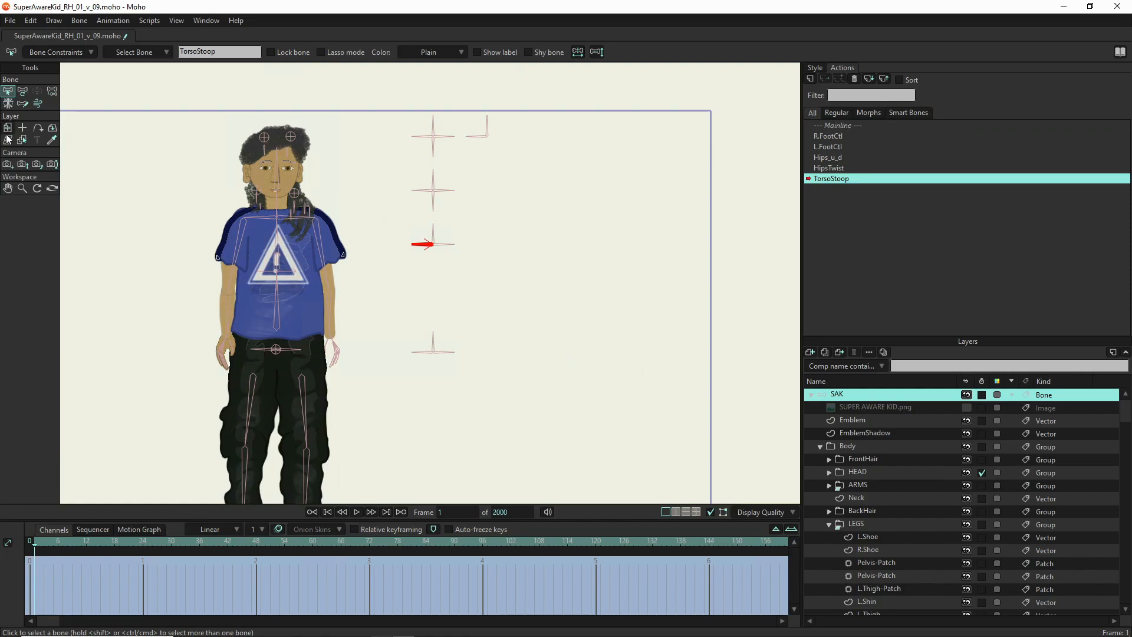
# Rotate the TorsoStoop control bone down to 212 degrees at frame 1 and up to the opposite extreme at frame 64
pyautogui.click(22, 91)
pyautogui.moveTo(417, 247); pyautogui.dragTo(433, 274)
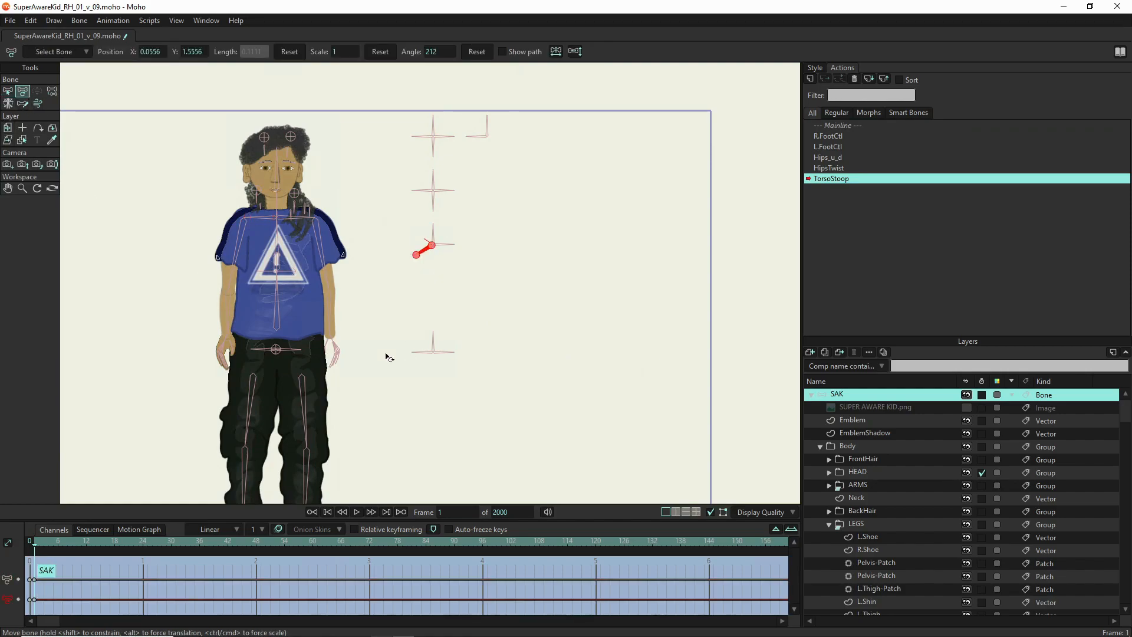
pyautogui.click(337, 549)
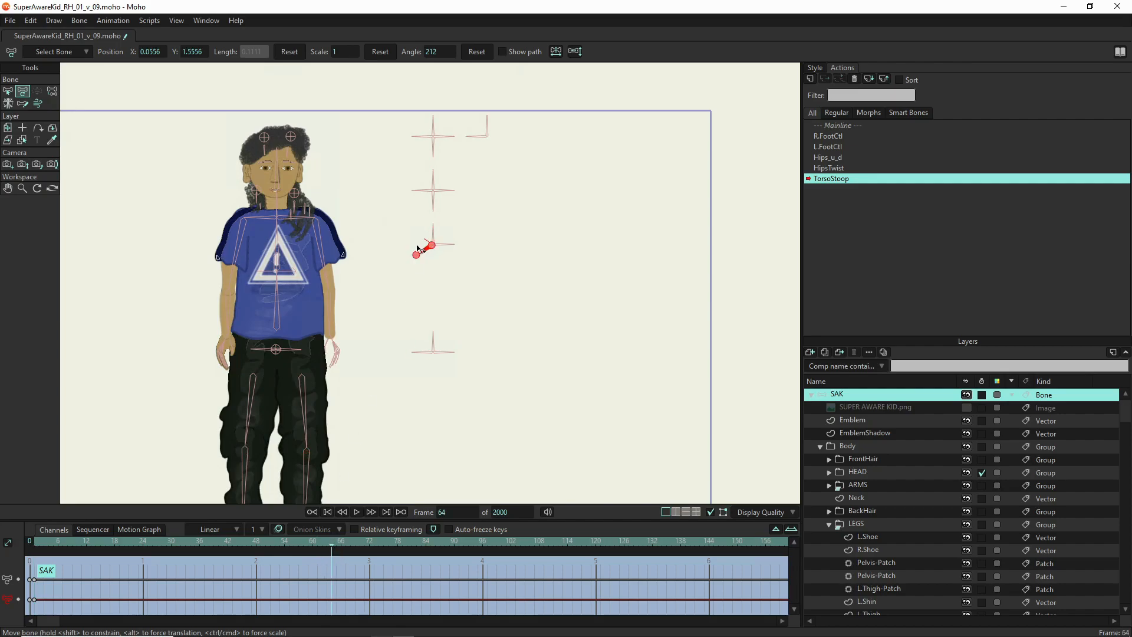
pyautogui.moveTo(424, 243); pyautogui.dragTo(425, 234)
# Select the torso bones including Stomach and scale them to 1.27 at frame 64 and 0.5815 at frame 1
pyautogui.press('s')
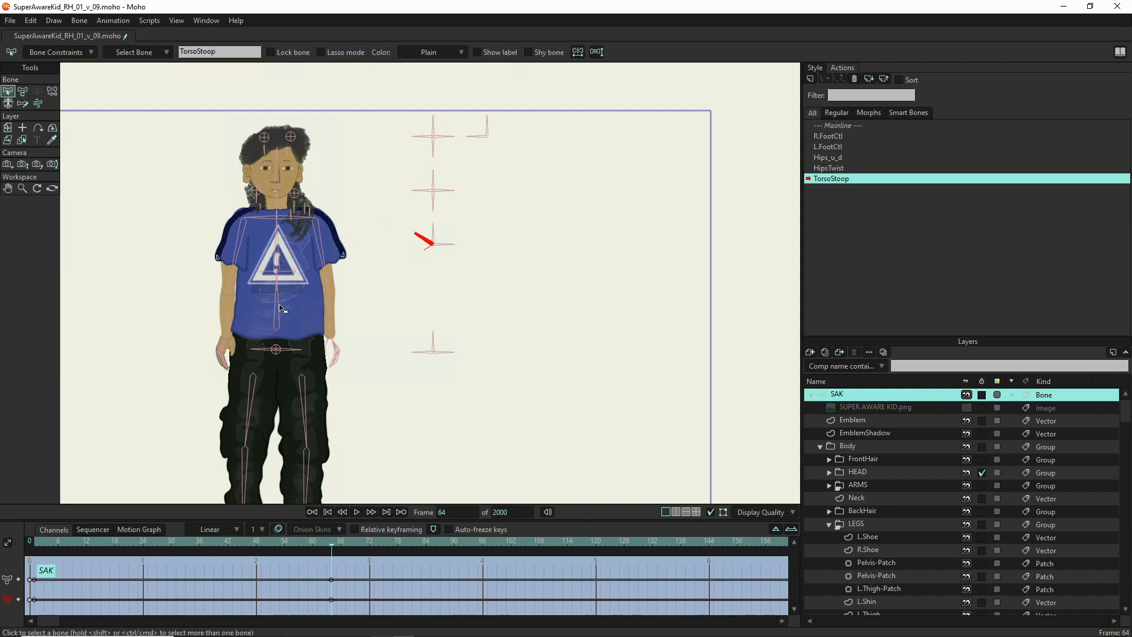
pyautogui.click(277, 306)
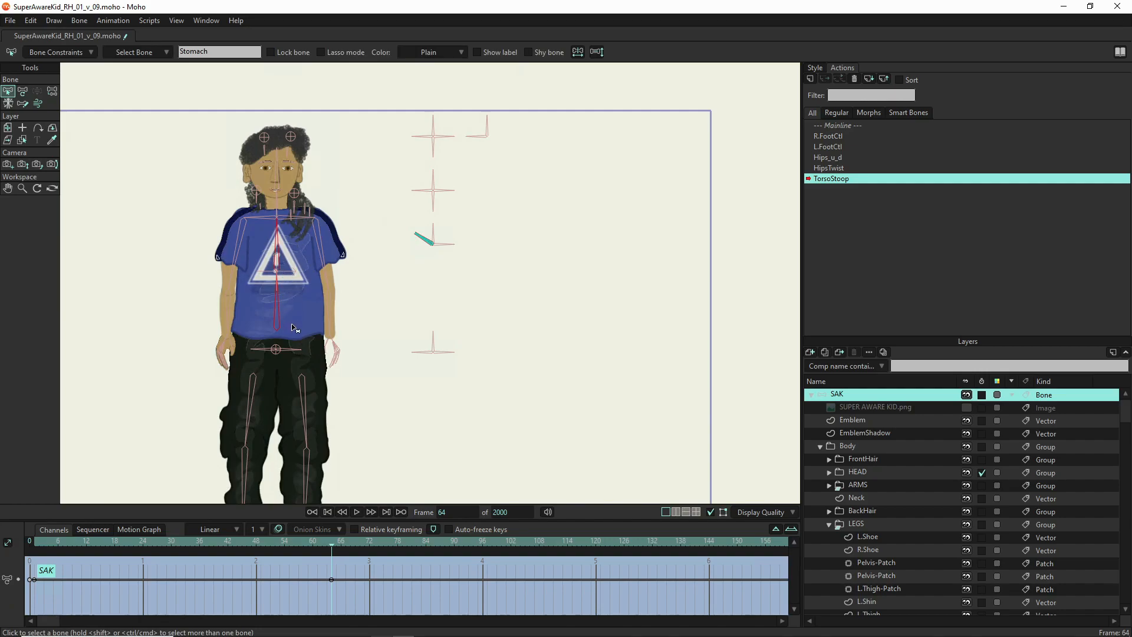
pyautogui.click(24, 92)
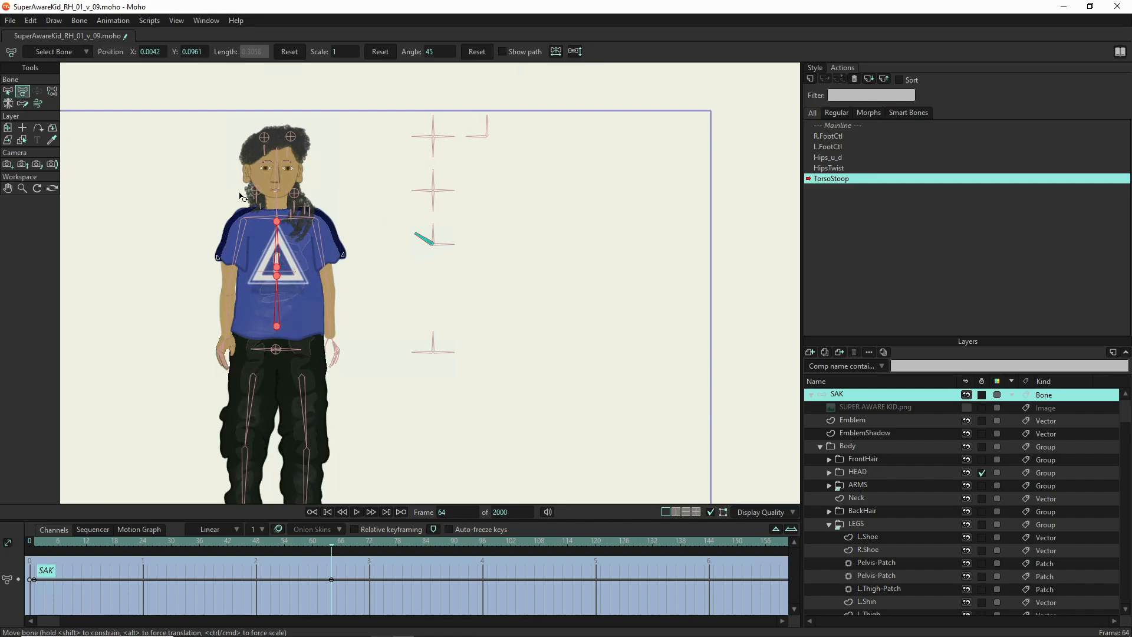
pyautogui.moveTo(278, 224); pyautogui.dragTo(297, 240)
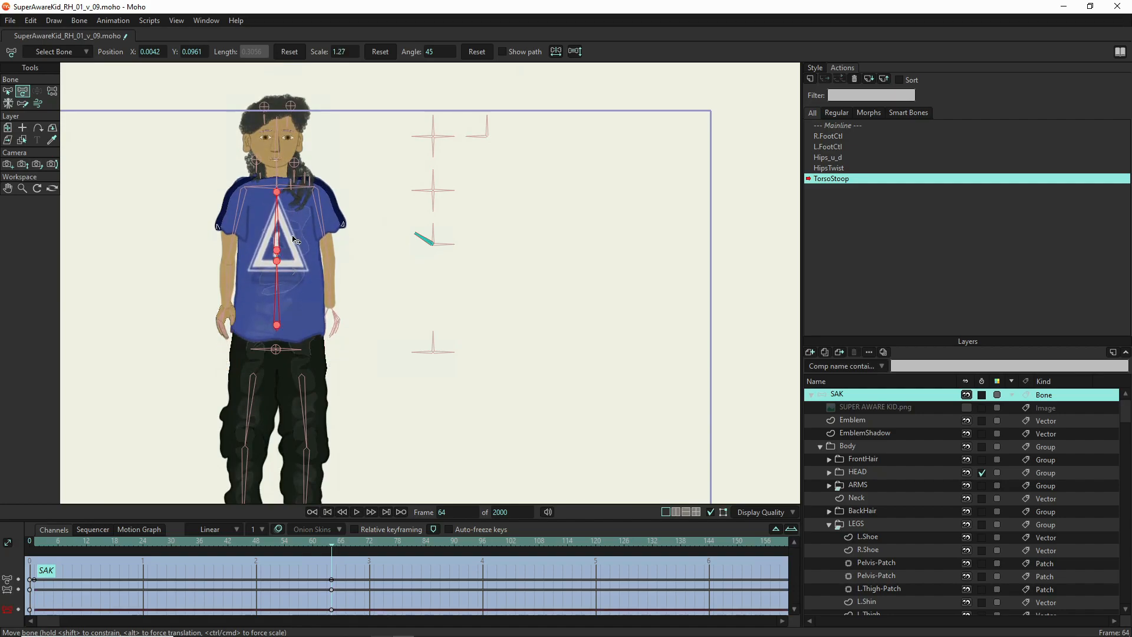
pyautogui.click(36, 545)
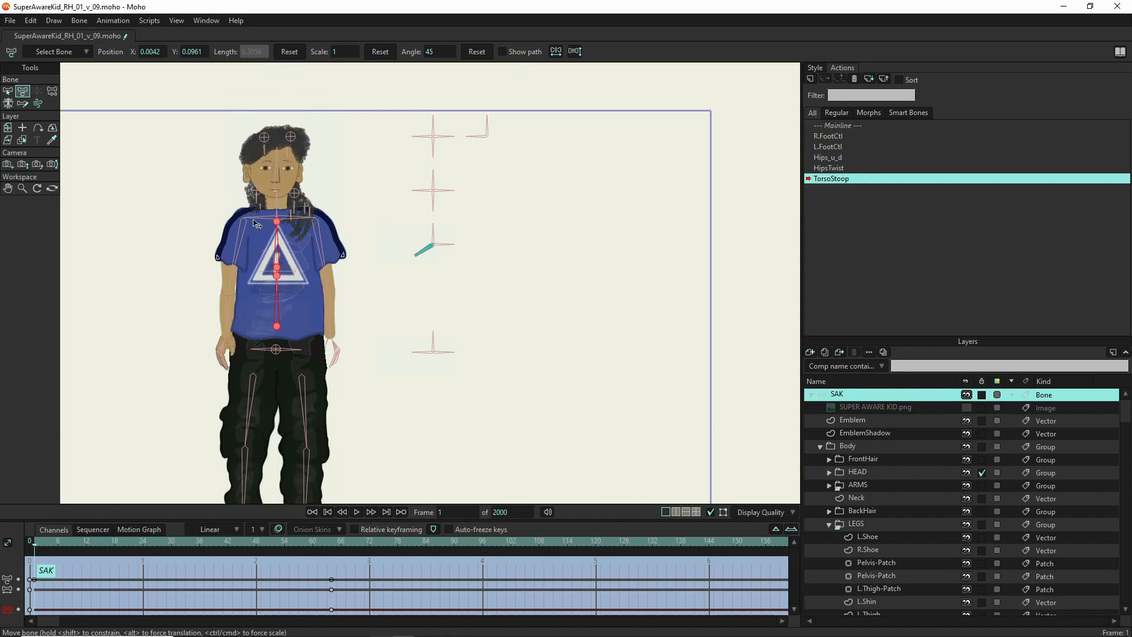
pyautogui.moveTo(279, 226); pyautogui.dragTo(236, 270)
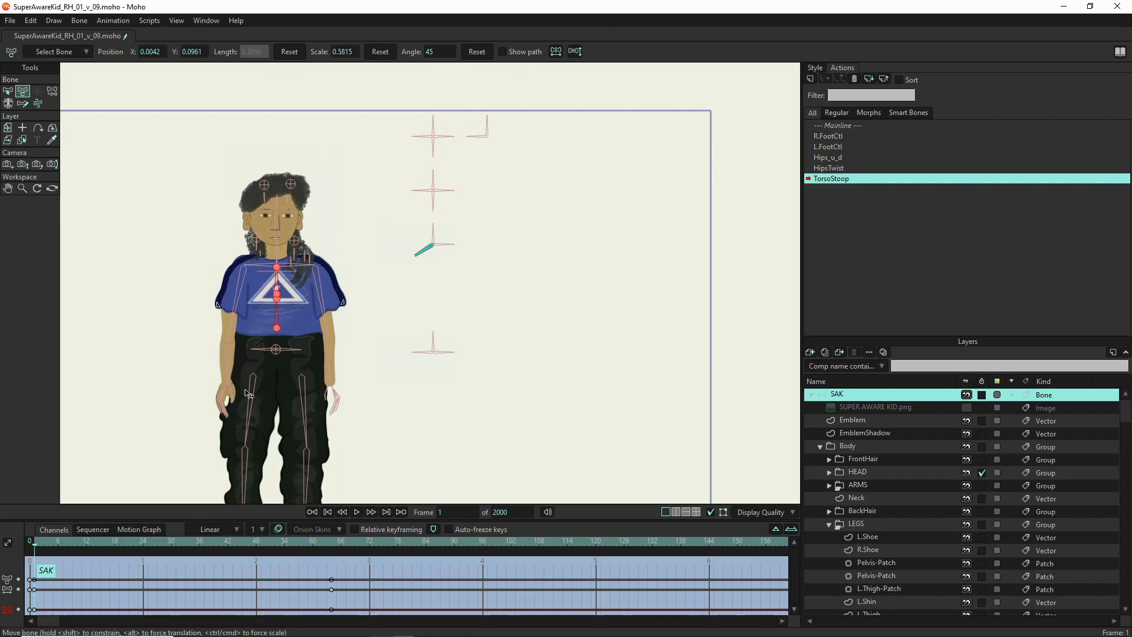
# At frame 32 of TorsoStoop, reset the torso bones' position, scale and angle to key the neutral pose
pyautogui.click(182, 543)
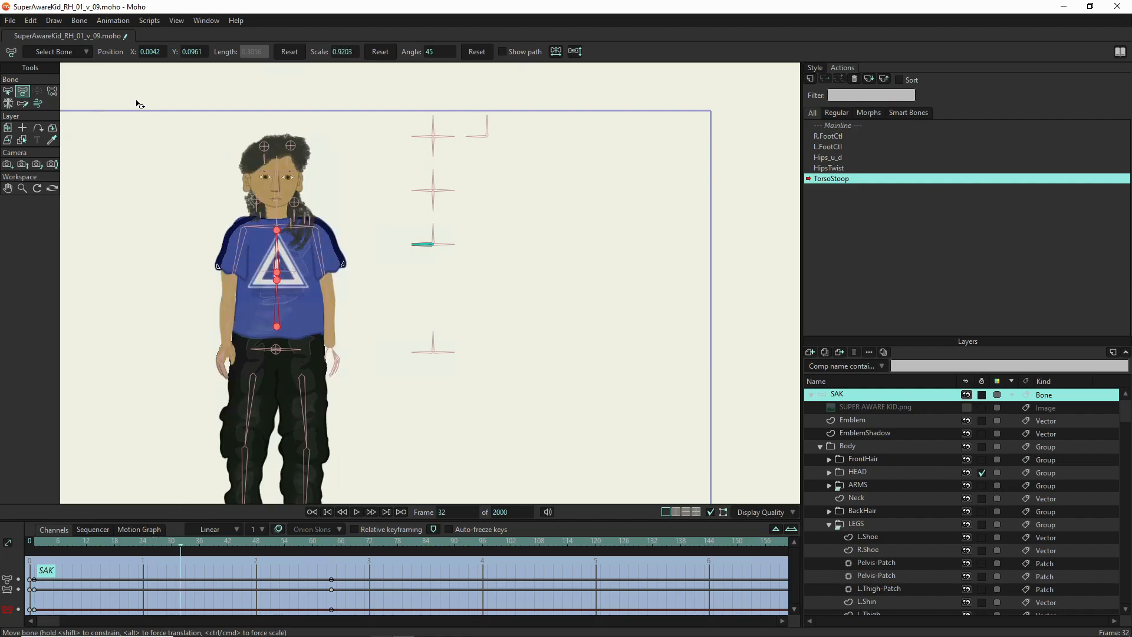
pyautogui.click(282, 52)
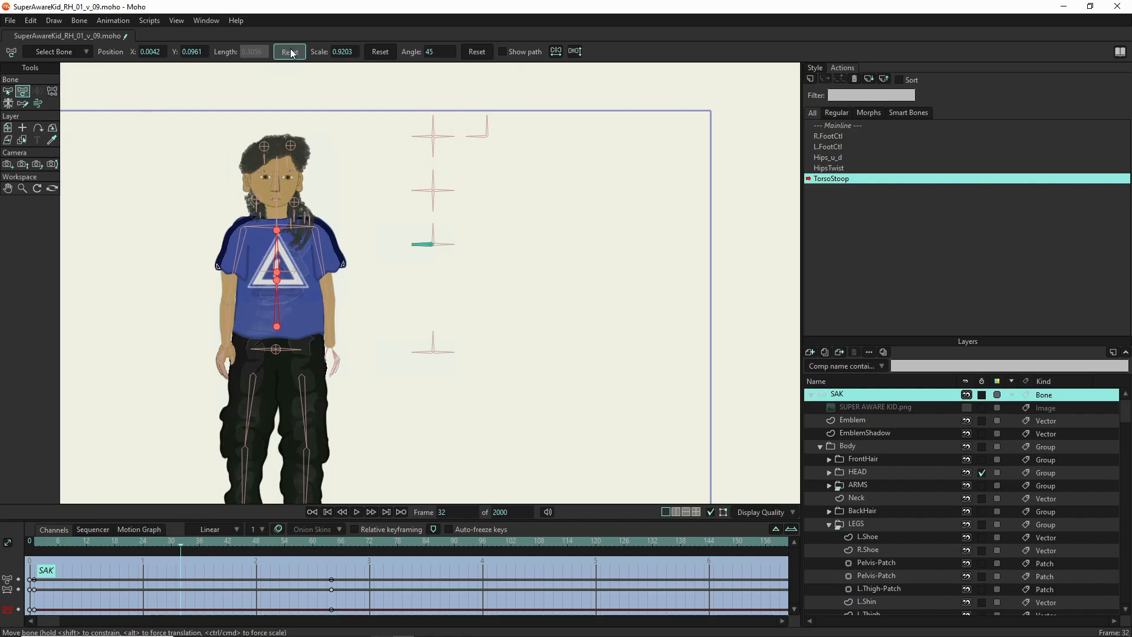
pyautogui.click(380, 52)
pyautogui.click(473, 52)
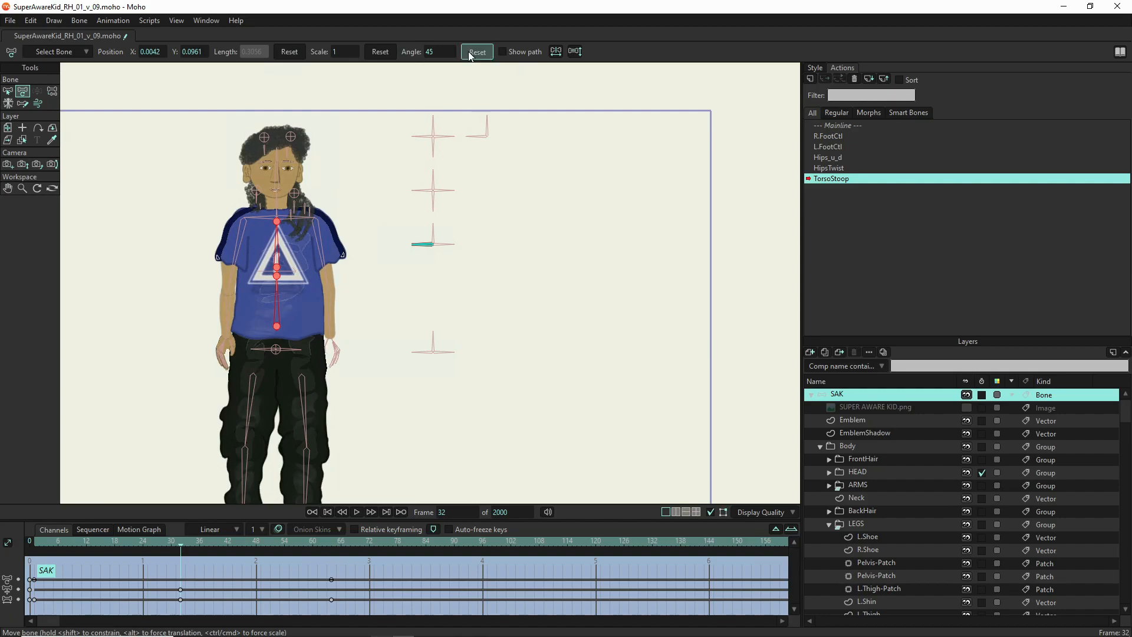
# Test the TorsoStoop control in Mainline by rotating its bone slightly downward at frame 32
pyautogui.click(836, 126)
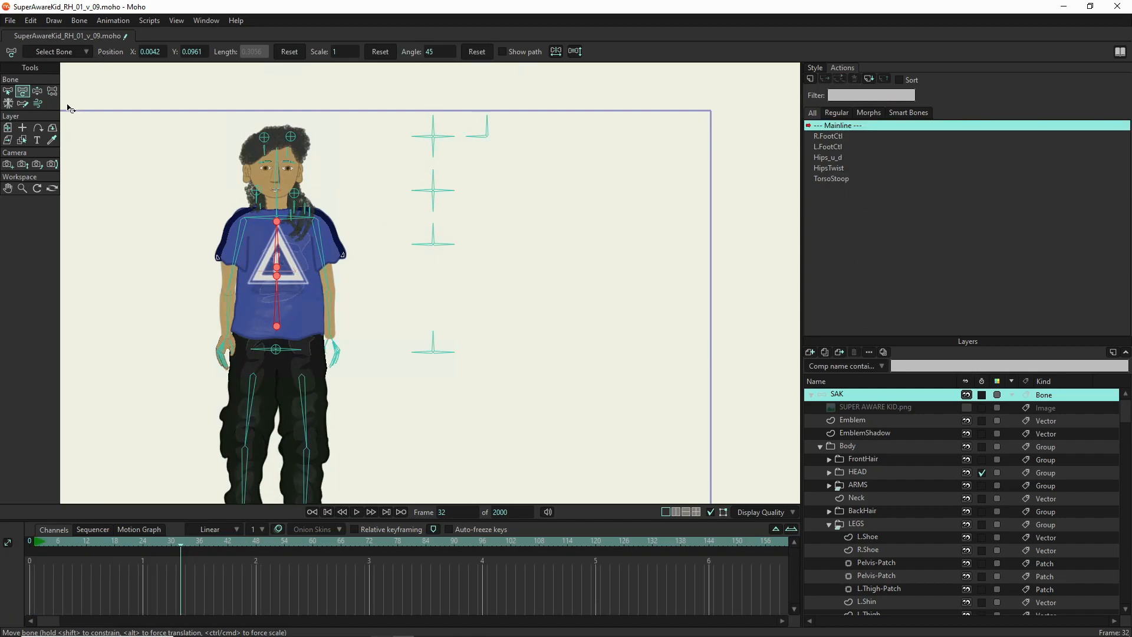
pyautogui.click(37, 91)
pyautogui.moveTo(421, 246)
pyautogui.mouseDown()
pyautogui.moveTo(420, 217)
pyautogui.moveTo(420, 273)
pyautogui.moveTo(421, 242)
pyautogui.moveTo(417, 253)
pyautogui.mouseUp()
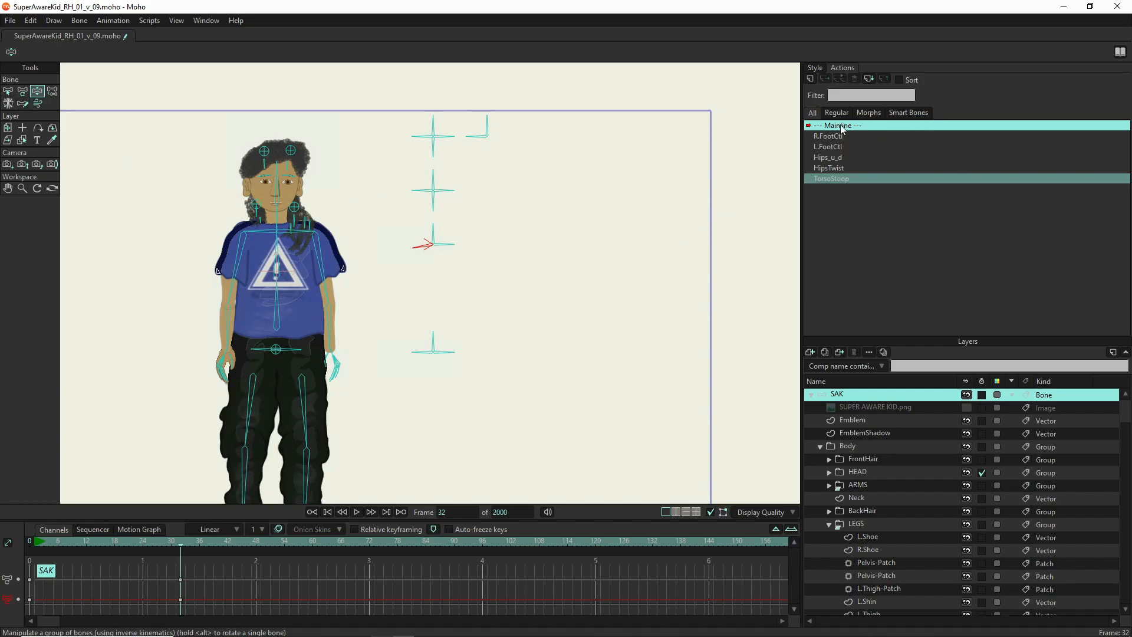
# Select the Jaw_u_d control bone and create an action named Jaw_u_d for it
pyautogui.scroll(5, 432, 177)
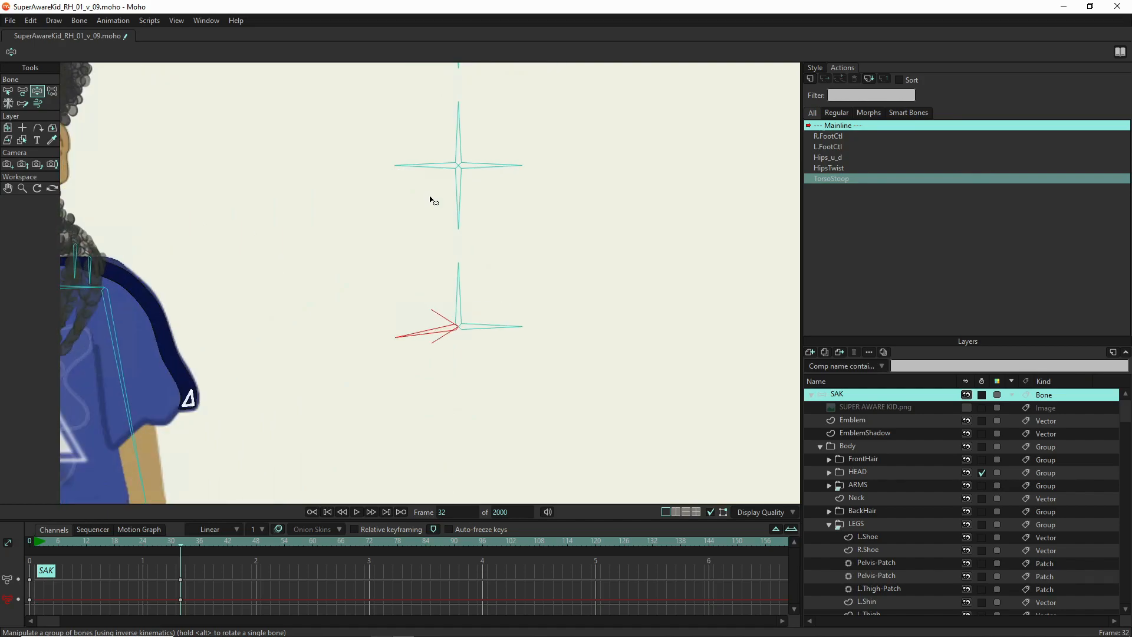
pyautogui.scroll(-3, 433, 177)
pyautogui.click(432, 171)
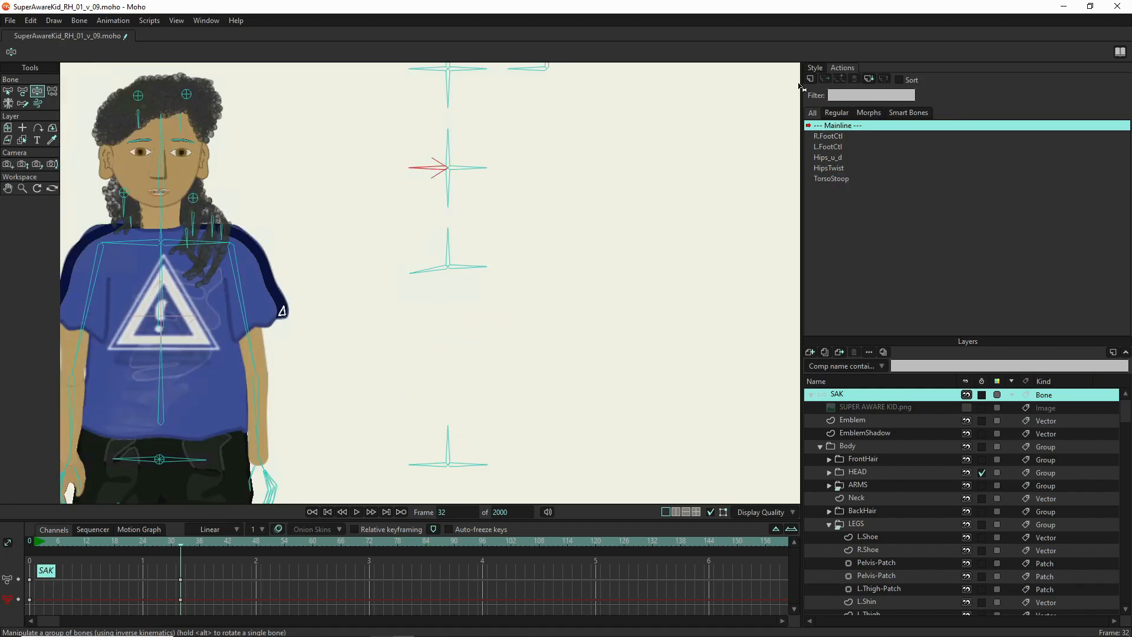
pyautogui.click(810, 79)
pyautogui.write('Jaw_u_d')
pyautogui.press('Return')
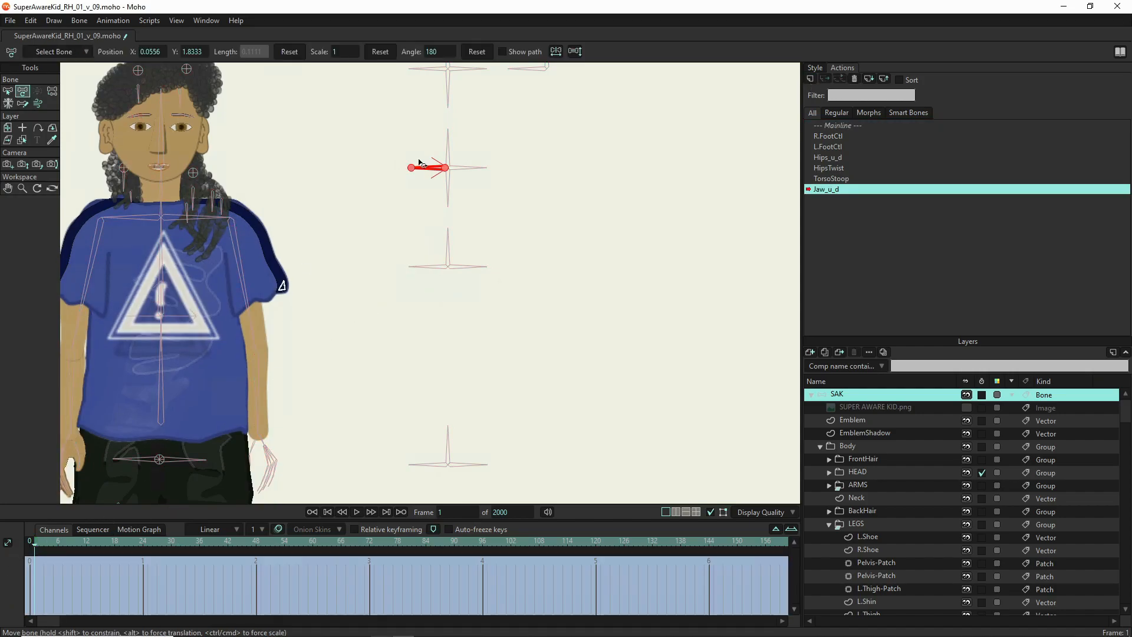
# Rotate the Jaw_u_d control bone downward at frame 1 and upward to 148 degrees at frame 64
pyautogui.moveTo(422, 168); pyautogui.dragTo(449, 210)
pyautogui.click(331, 542)
pyautogui.moveTo(435, 202); pyautogui.dragTo(432, 135)
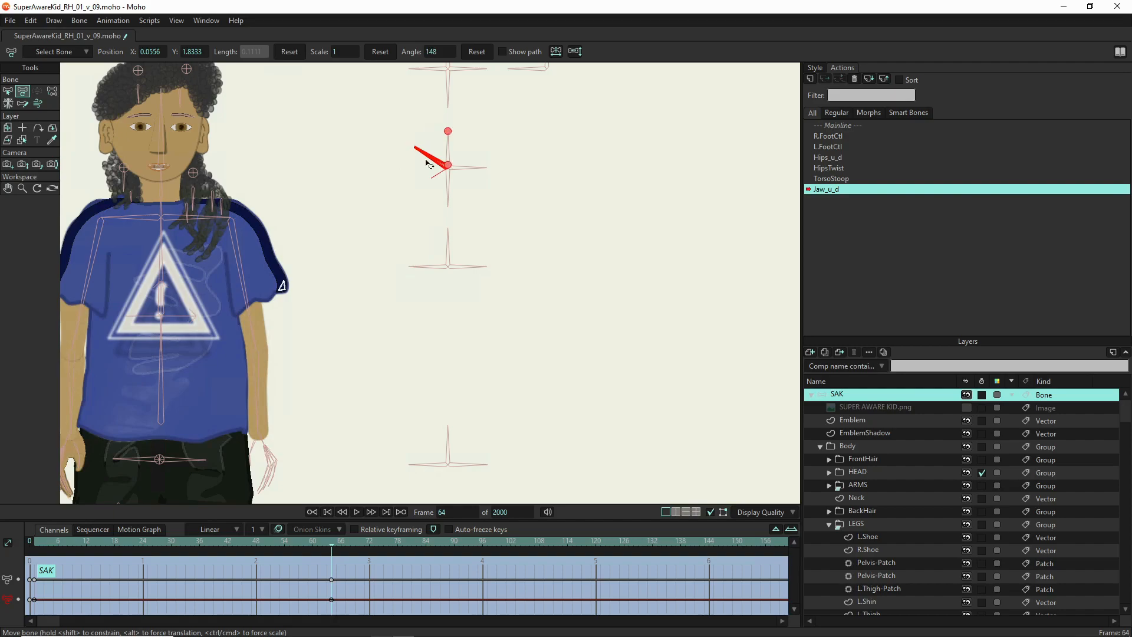
# At frame 64 of Jaw_u_d, raise the chin points of the Skull layer to a Y position of about -0.299
pyautogui.scroll(-1, 888, 518)
pyautogui.scroll(-1, 886, 525)
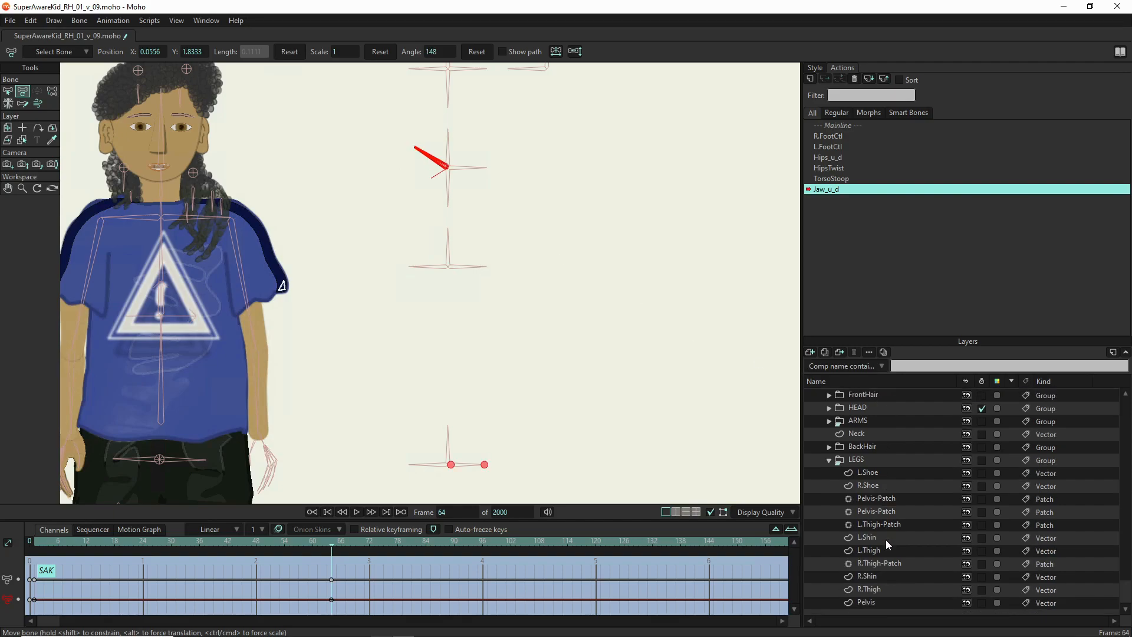
pyautogui.click(831, 409)
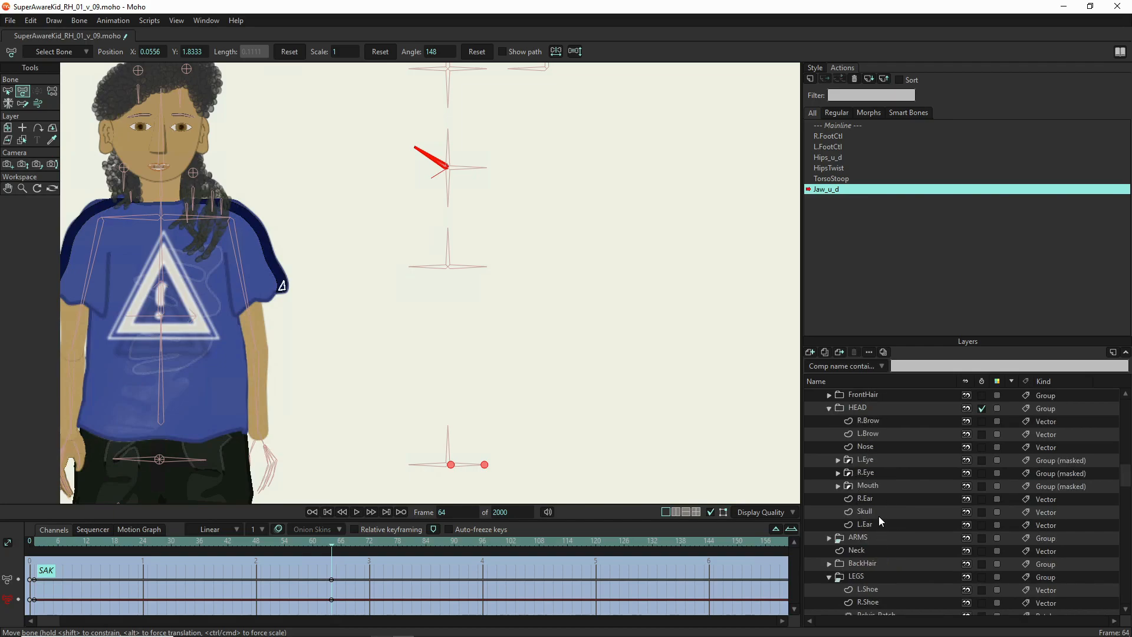
pyautogui.click(883, 510)
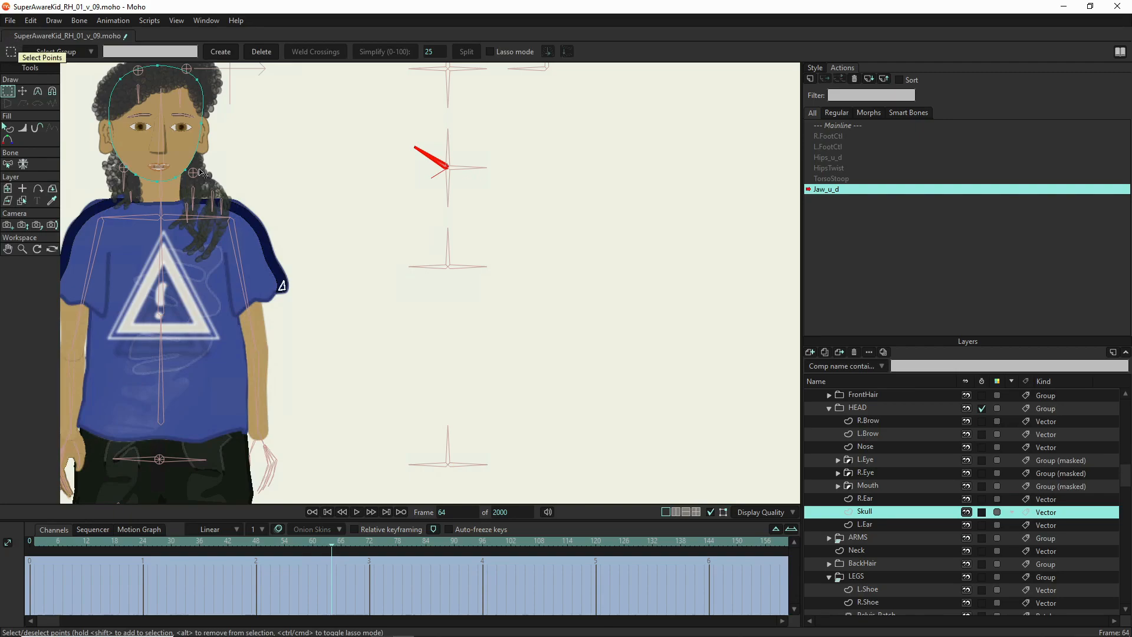
pyautogui.scroll(5, 159, 168)
pyautogui.moveTo(74, 190); pyautogui.dragTo(241, 253)
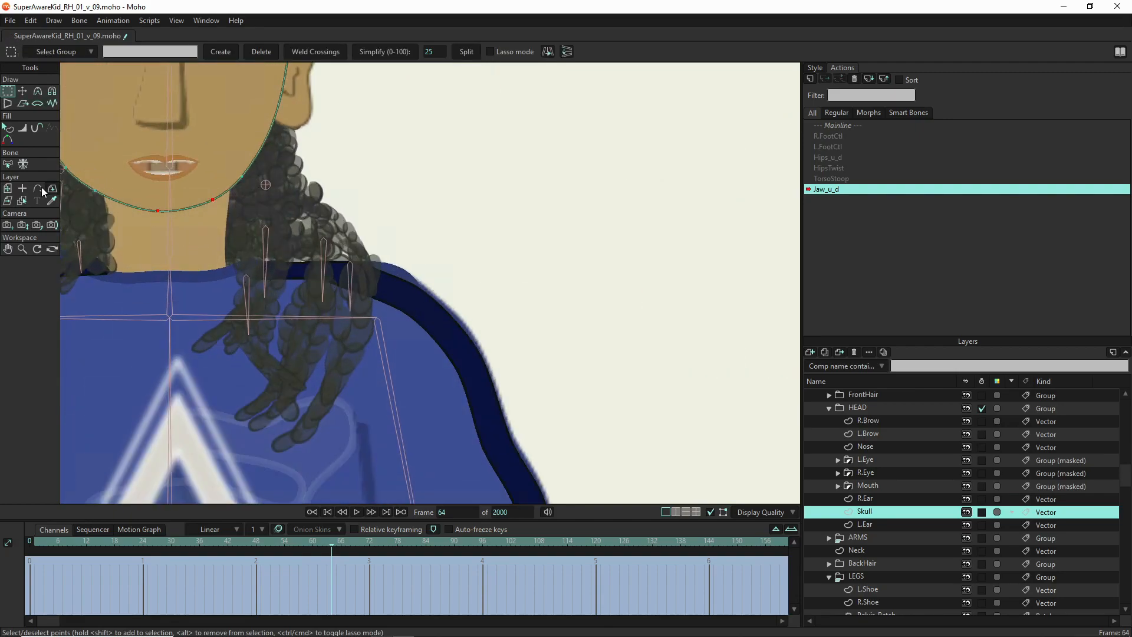
pyautogui.moveTo(71, 182); pyautogui.dragTo(231, 247)
pyautogui.press('t')
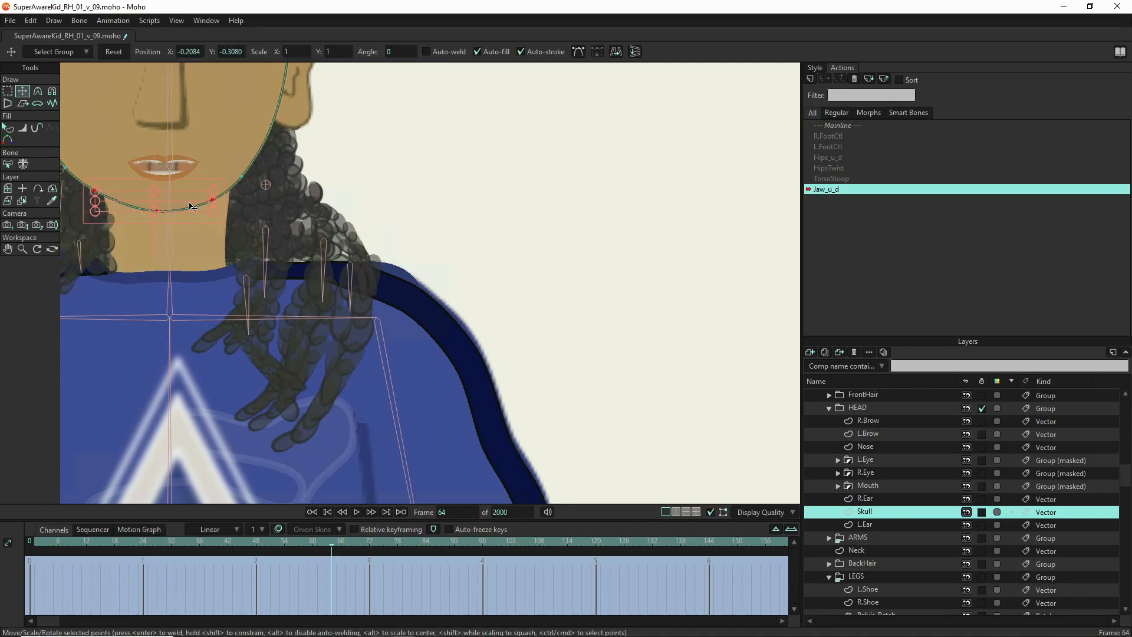
pyautogui.moveTo(190, 204); pyautogui.dragTo(192, 196)
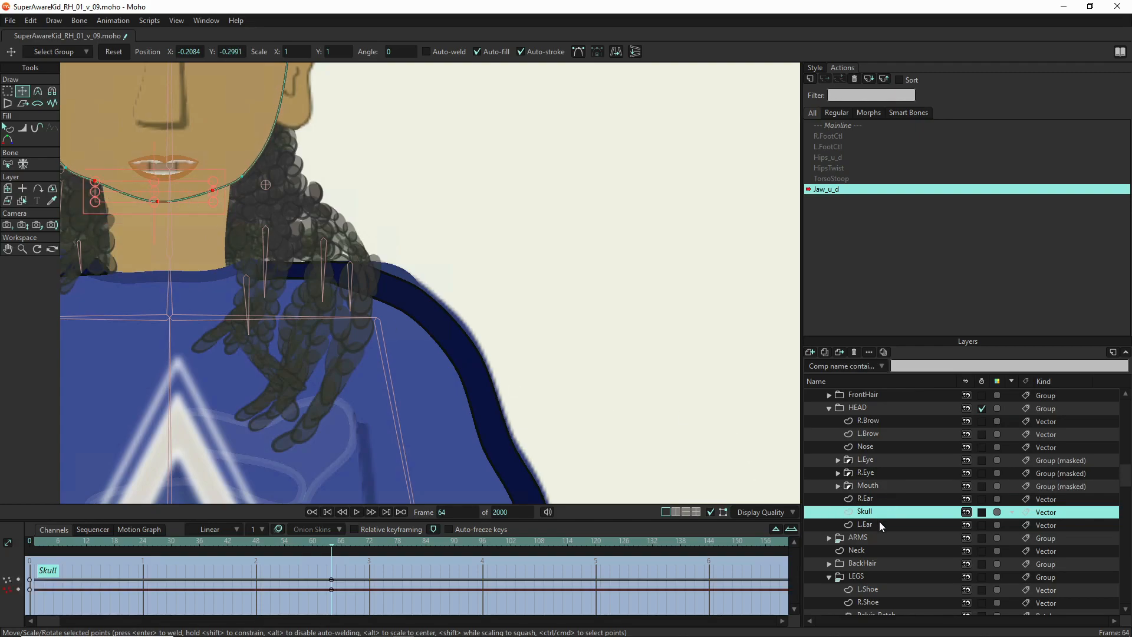
# At frame 64, raise the points of the Mouth group's LowerTeeth layer to a Y position of about -0.288
pyautogui.scroll(-2, 849, 527)
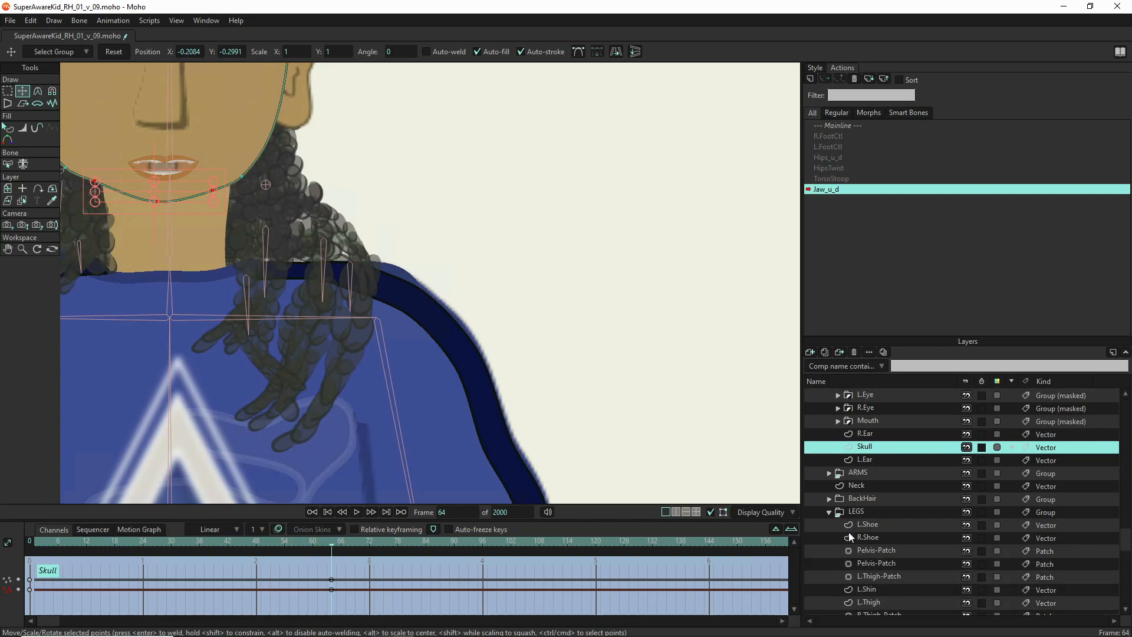
pyautogui.scroll(1, 875, 484)
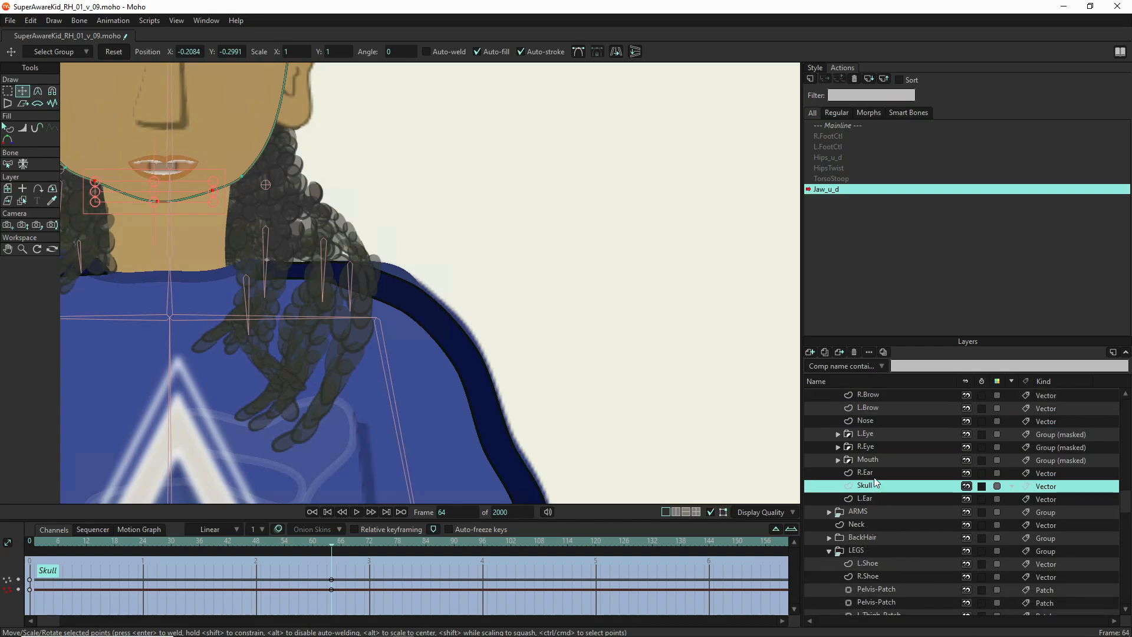
pyautogui.click(837, 459)
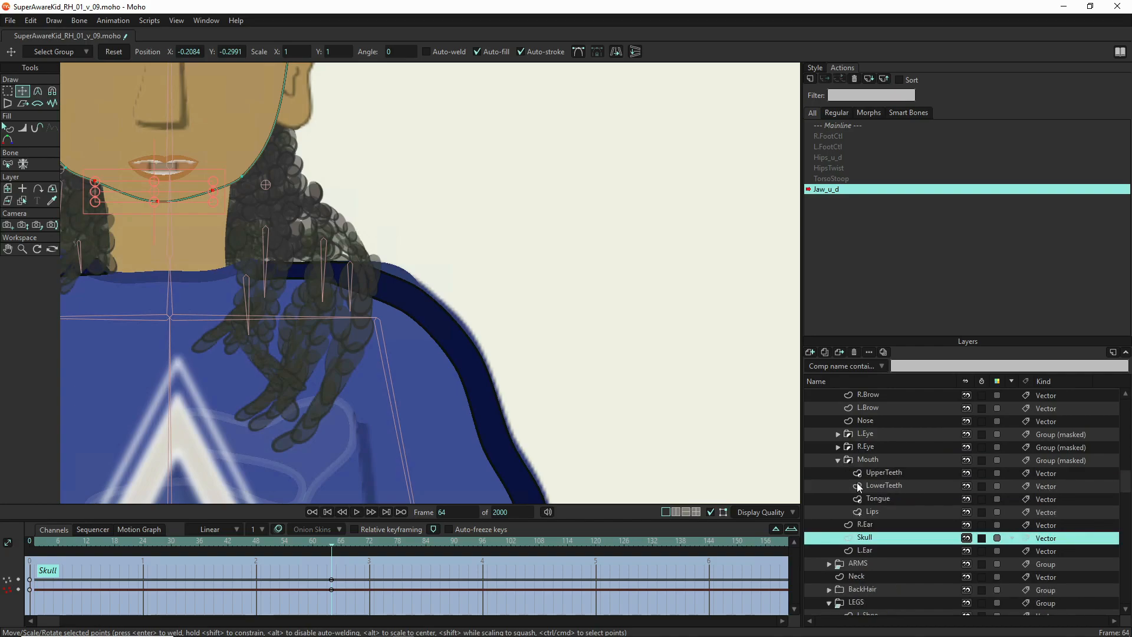
pyautogui.click(897, 484)
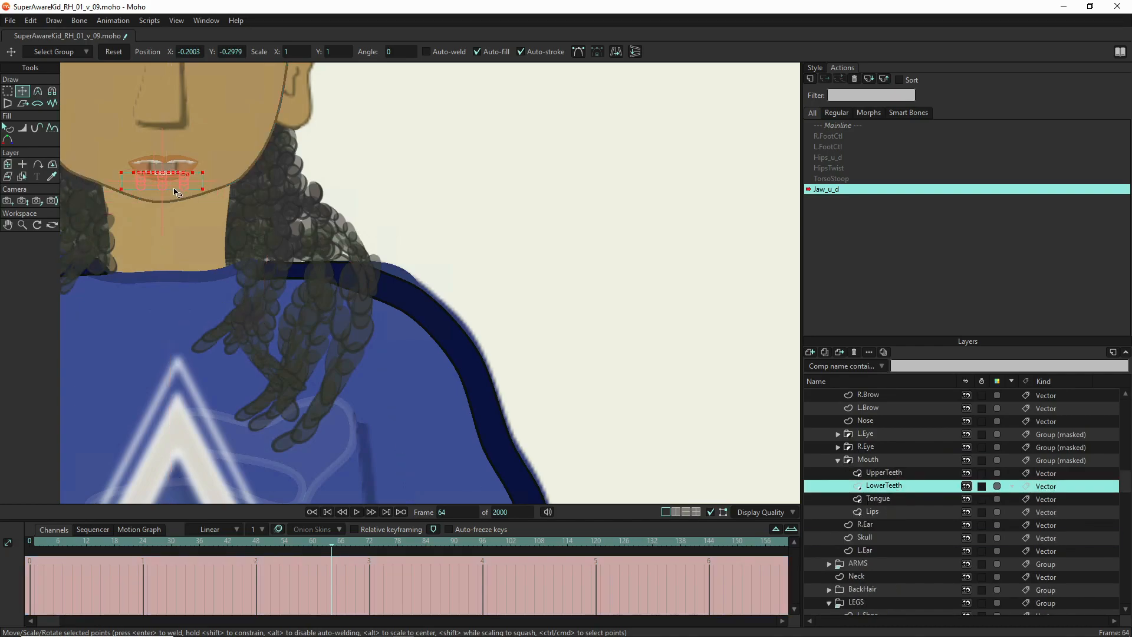
pyautogui.moveTo(177, 182); pyautogui.dragTo(176, 174)
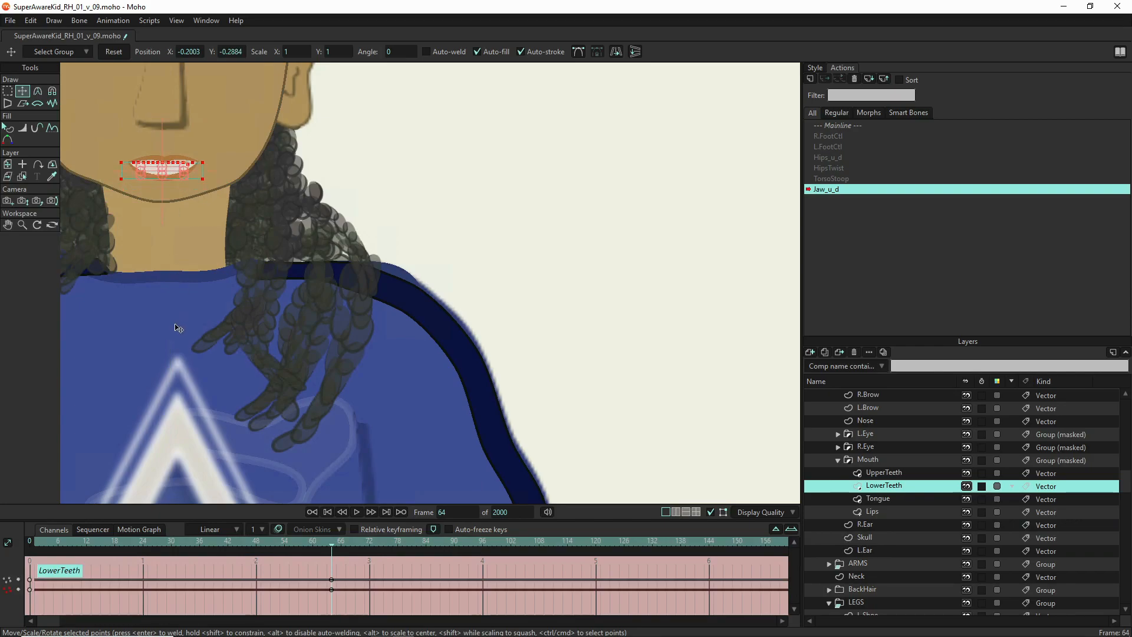
# At frame 1, lower the LowerTeeth points to a Y position of about -0.314 and move the Skull chin points down
pyautogui.click(34, 539)
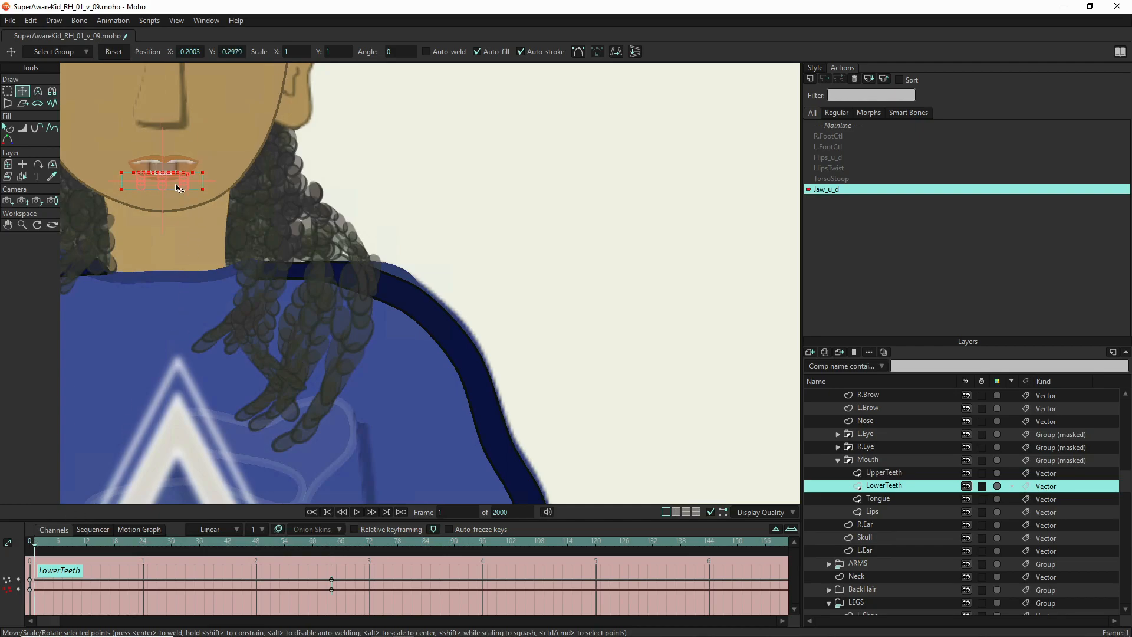
pyautogui.moveTo(177, 184); pyautogui.dragTo(177, 202)
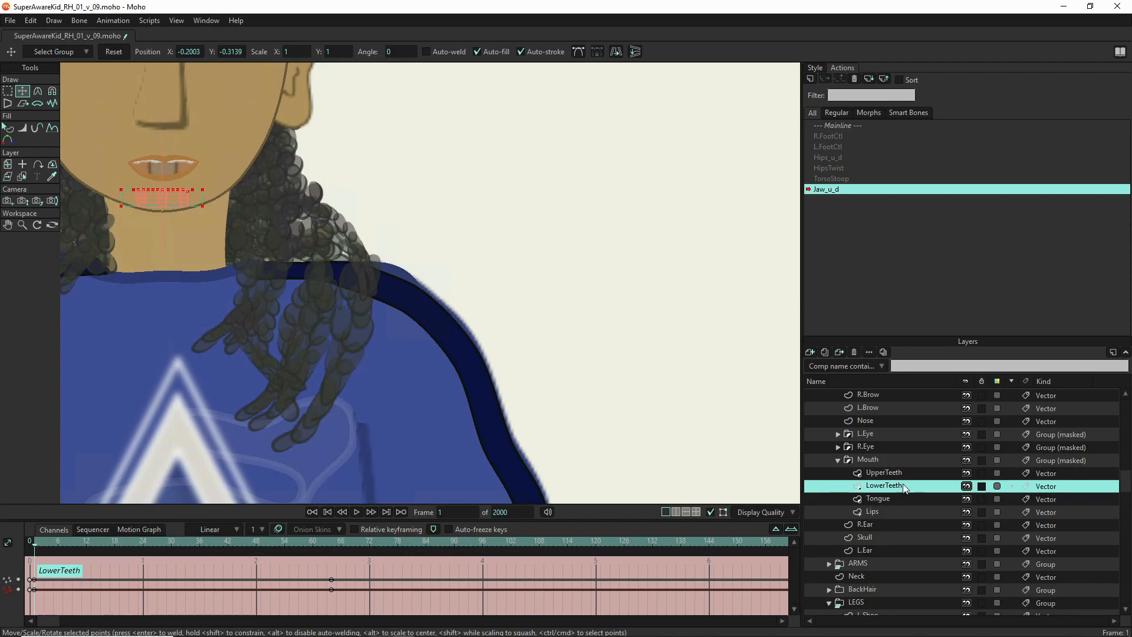
pyautogui.click(883, 536)
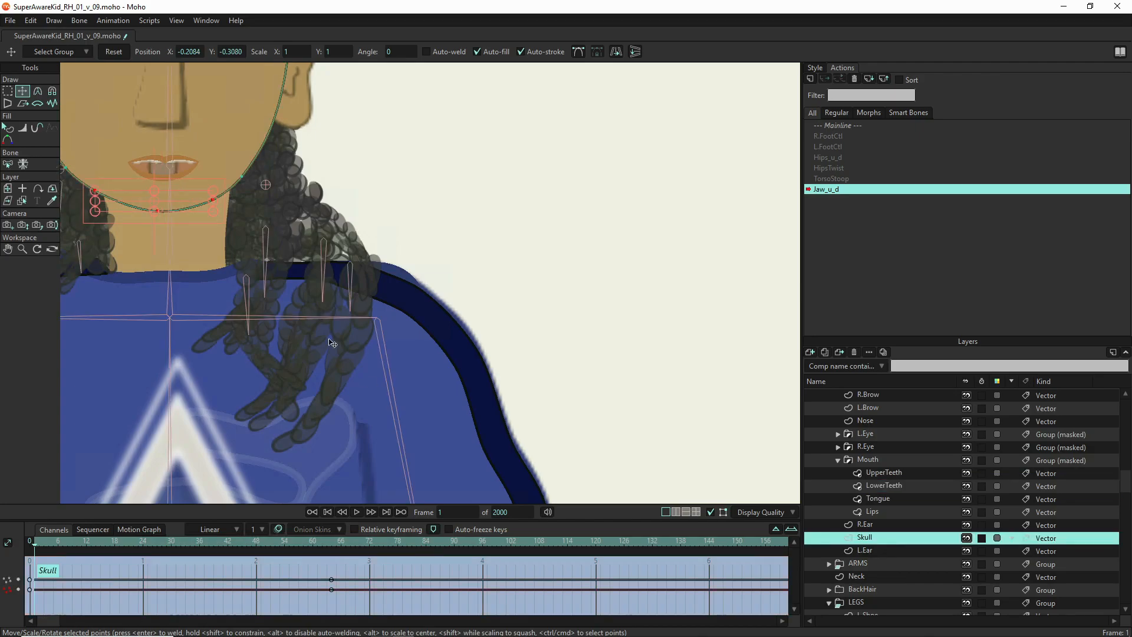
pyautogui.moveTo(191, 201); pyautogui.dragTo(191, 215)
# At frame 32, reset the Skull chin points and the LowerTeeth points to key the neutral jaw pose
pyautogui.click(181, 543)
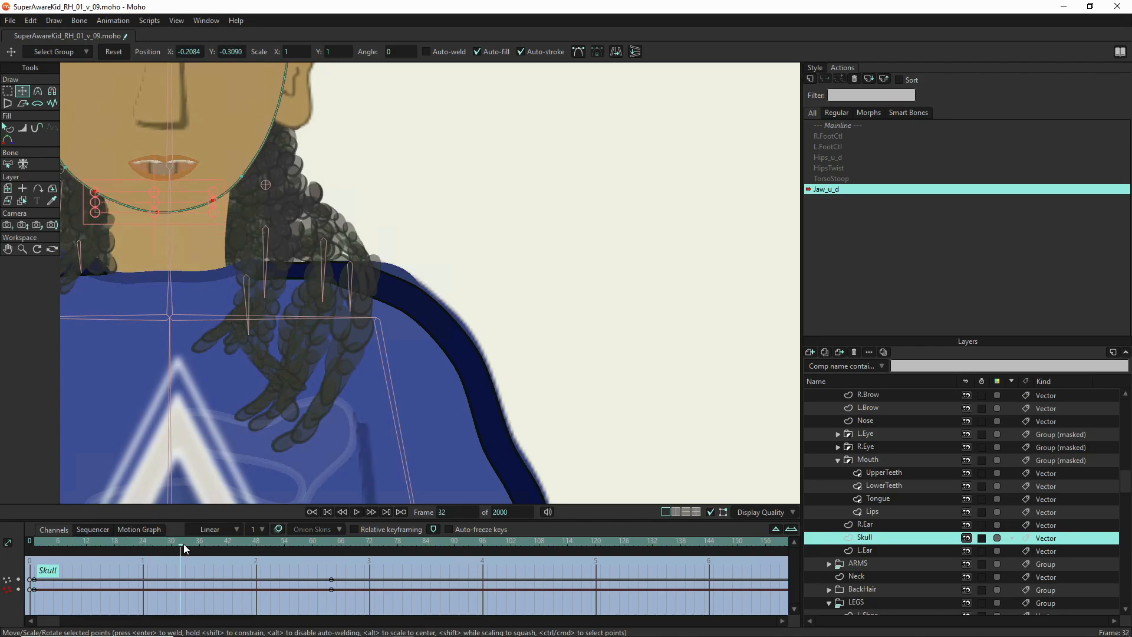
pyautogui.click(110, 56)
pyautogui.click(922, 488)
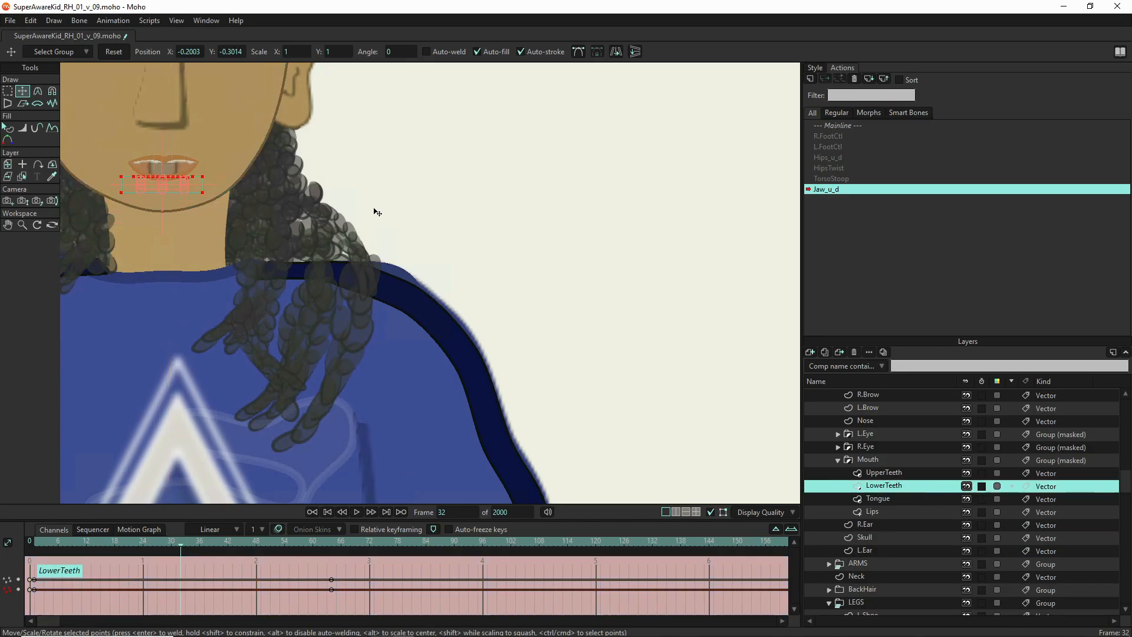
pyautogui.click(113, 52)
# Test the Jaw_u_d control in Mainline by rotating its bone on the SAK layer downward at frame 32
pyautogui.click(851, 127)
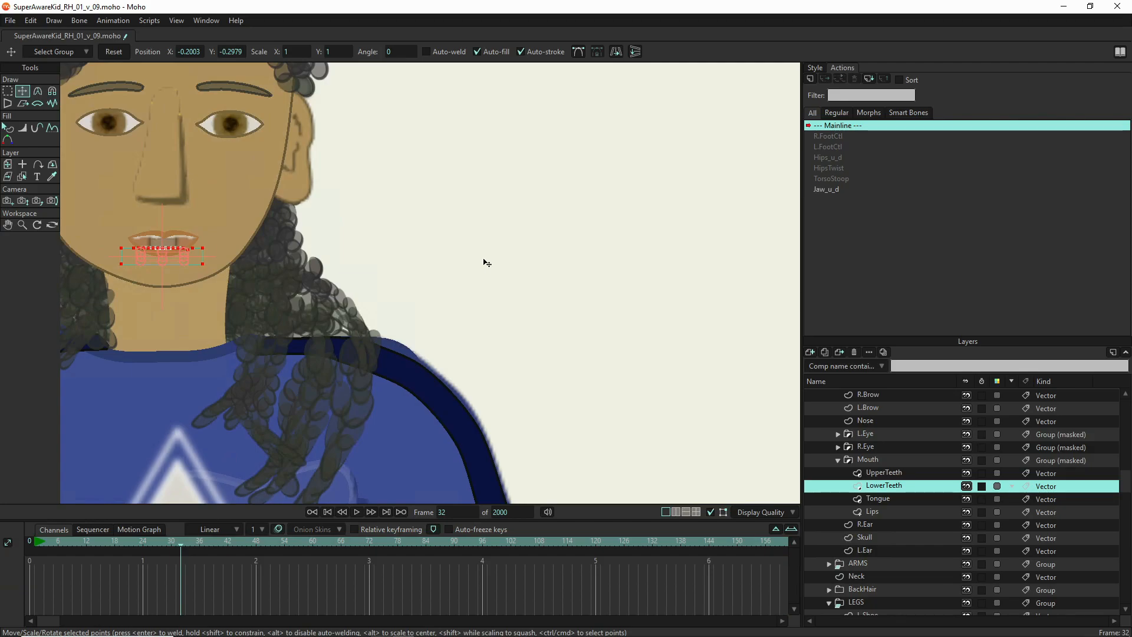
pyautogui.scroll(-2, 485, 275)
pyautogui.click(917, 434)
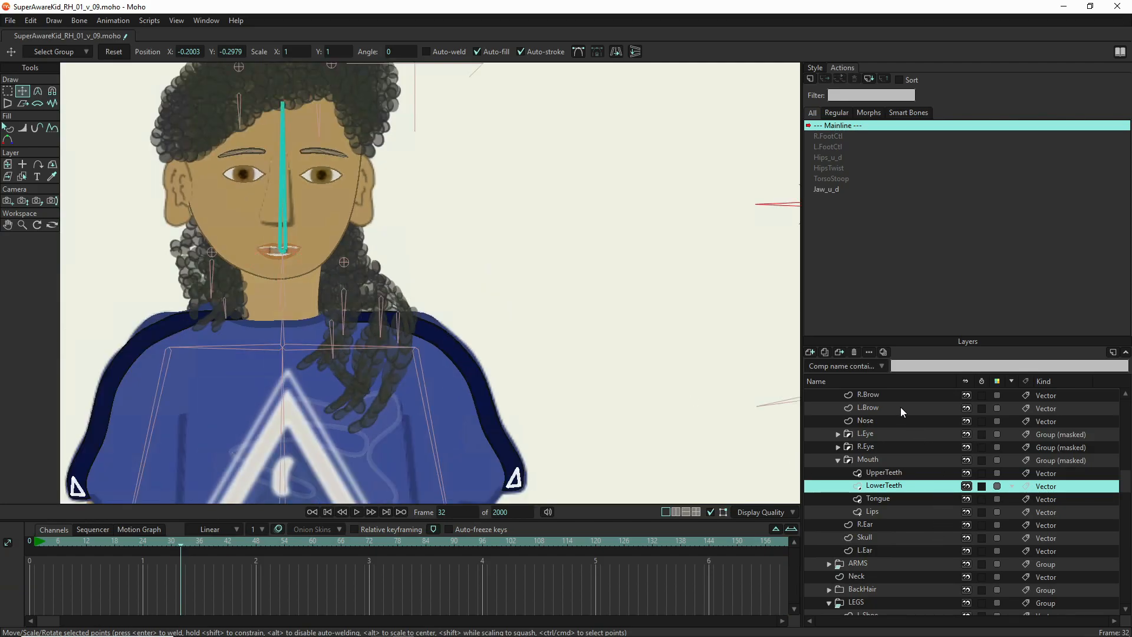
pyautogui.click(896, 399)
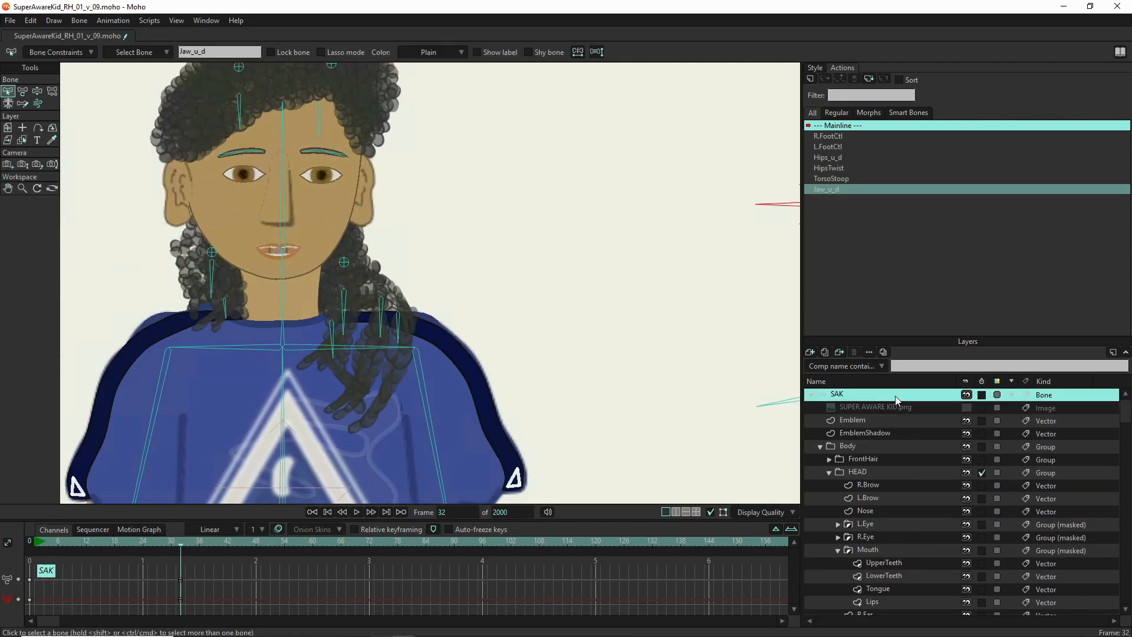
pyautogui.scroll(-2, 207, 314)
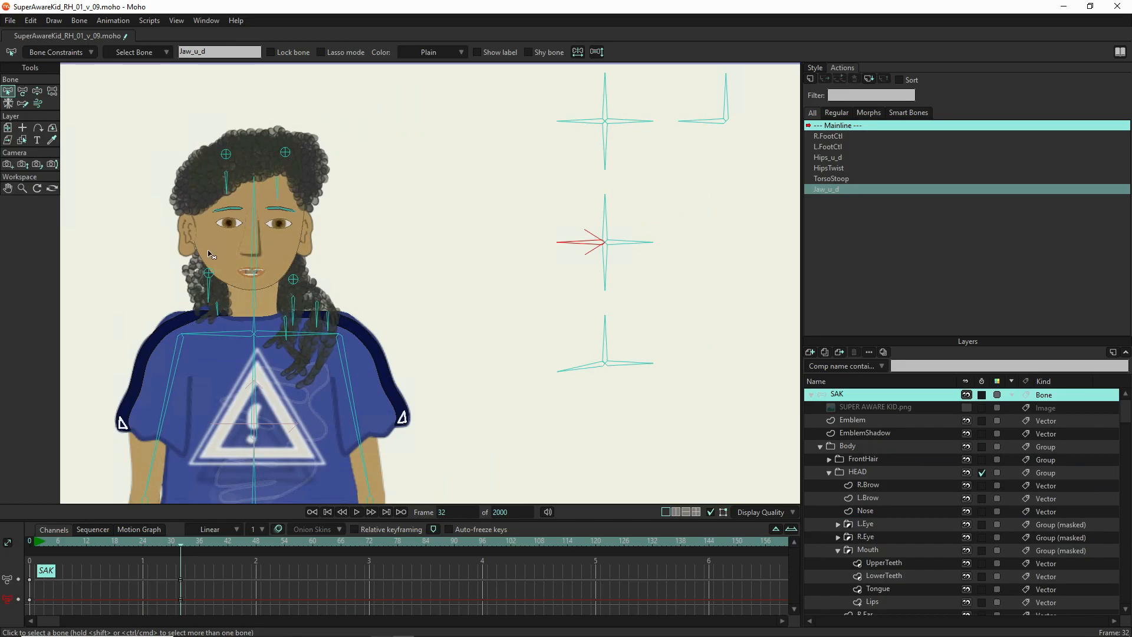
pyautogui.click(37, 92)
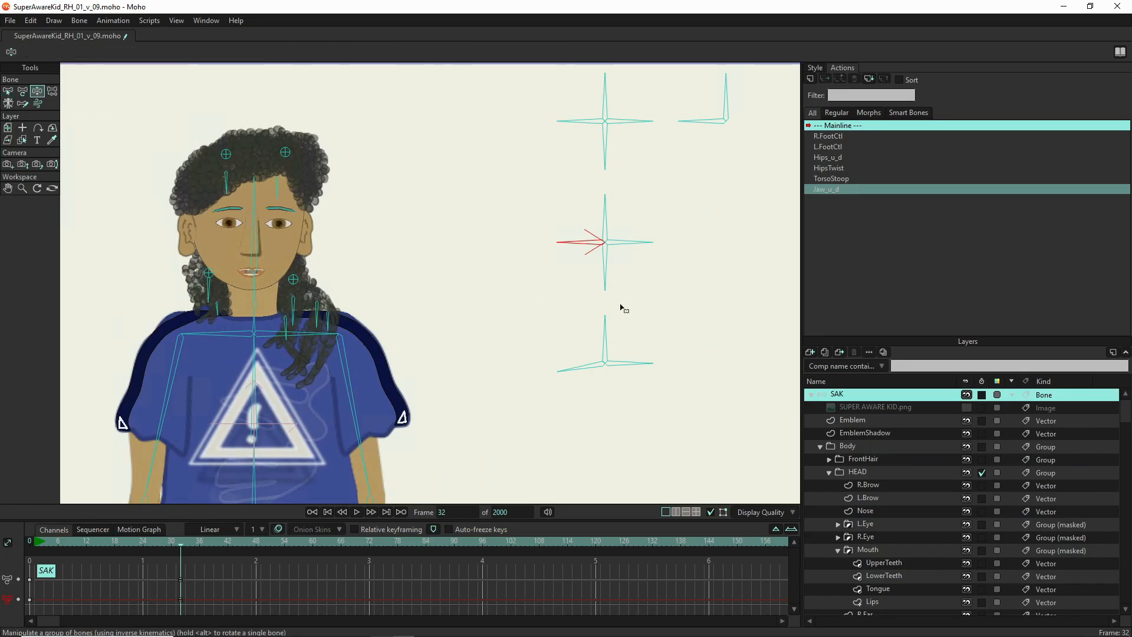
pyautogui.moveTo(569, 242); pyautogui.dragTo(567, 276)
# Select the LipsWidth control bone and create an action named LipsWidth for it
pyautogui.click(610, 202)
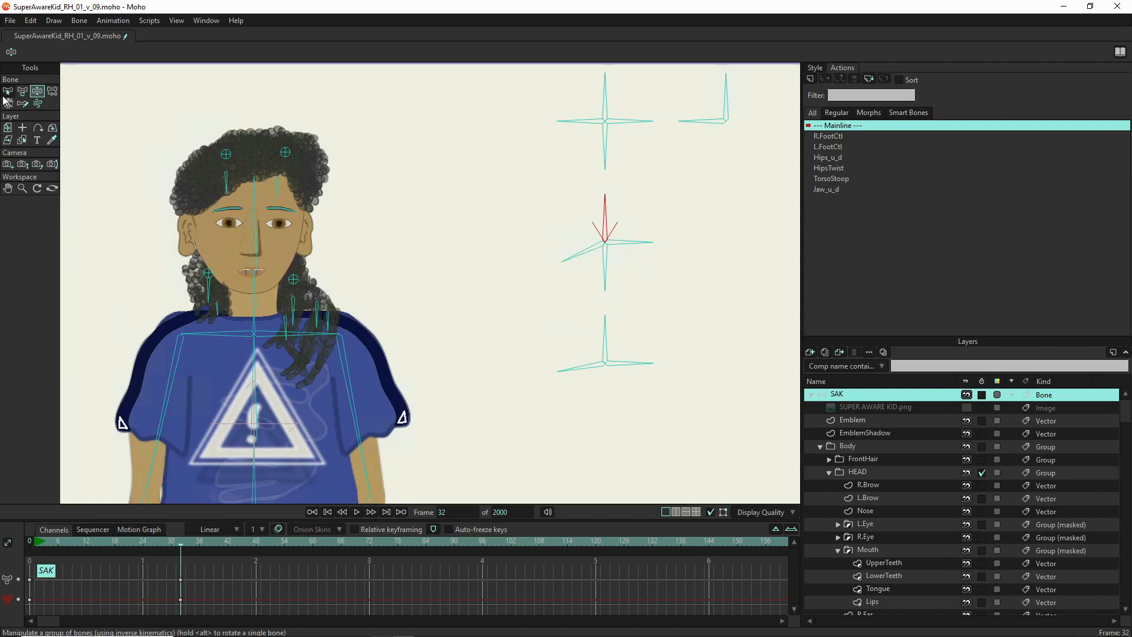
pyautogui.click(8, 91)
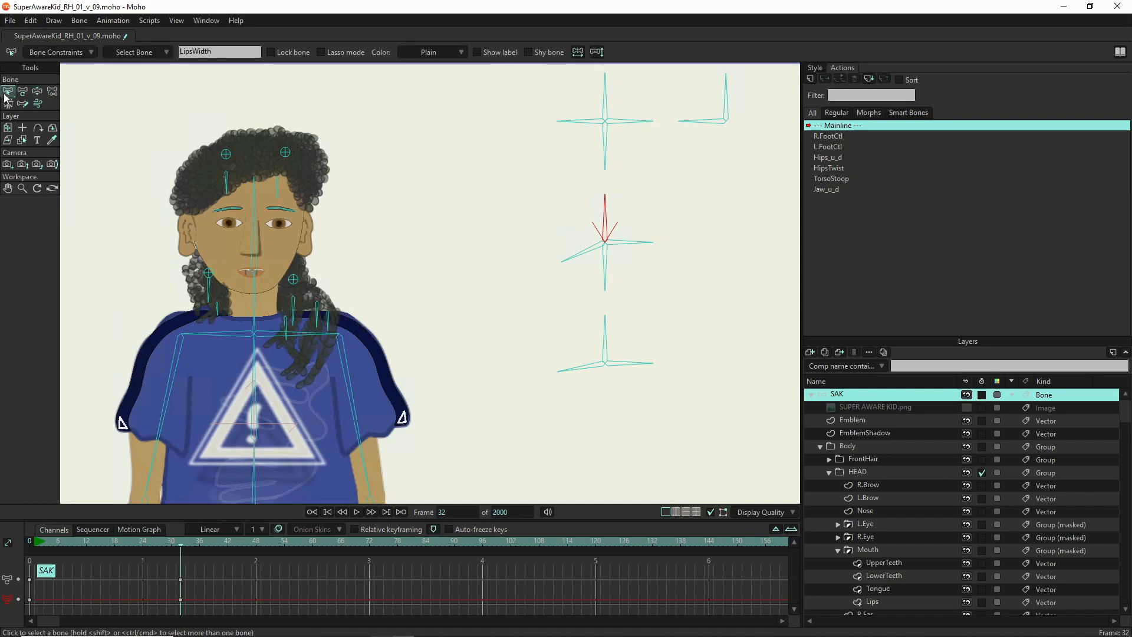
pyautogui.click(810, 81)
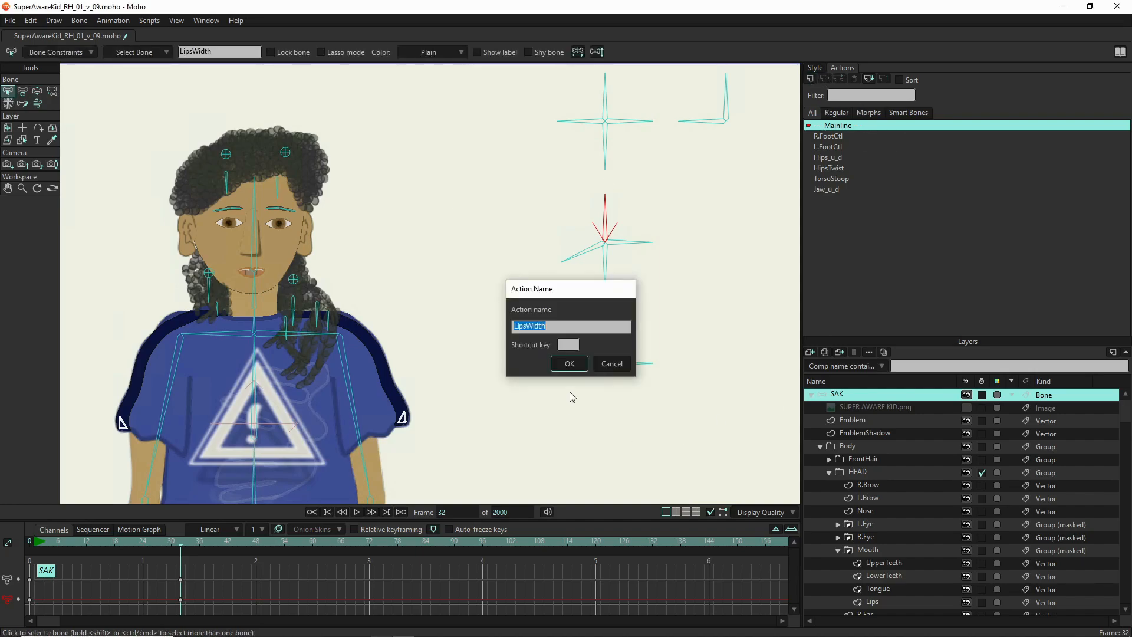
pyautogui.click(569, 364)
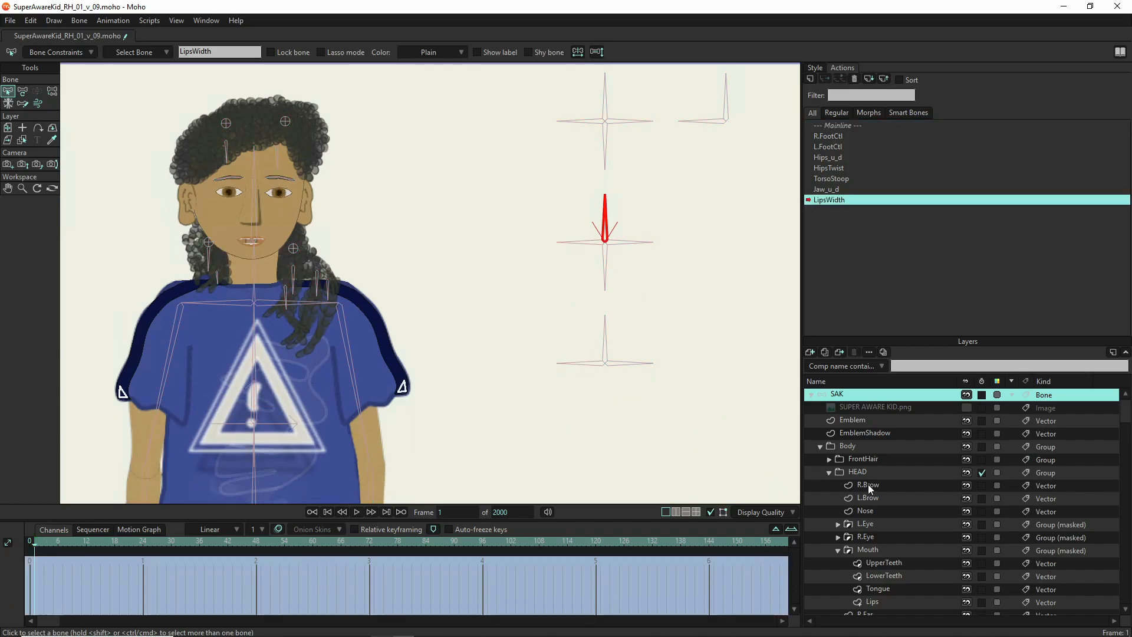
# At frame 1 of LipsWidth, pull both mouth corner points of the Lips layer symmetrically inward to form a narrow, rounded mouth
pyautogui.scroll(-1, 881, 550)
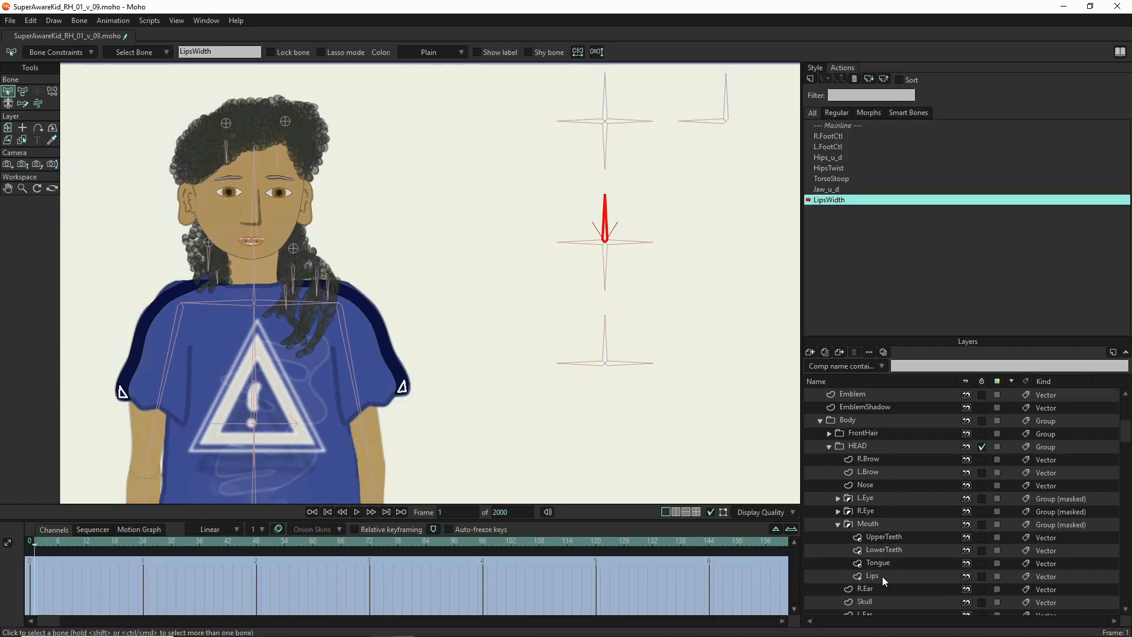
pyautogui.click(882, 576)
pyautogui.scroll(3, 221, 245)
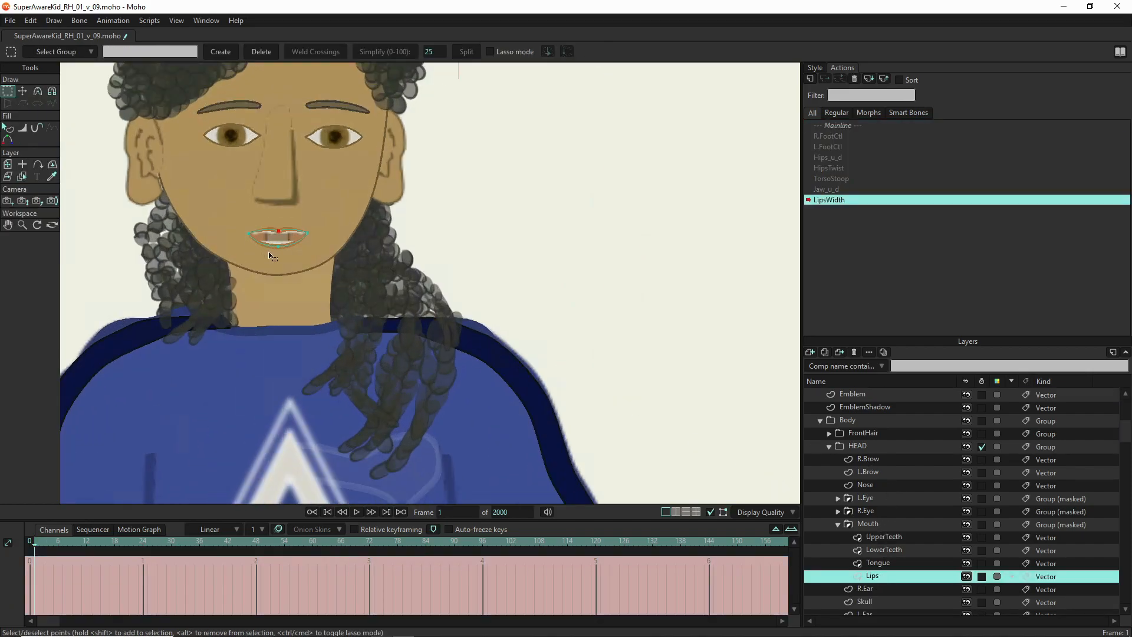
pyautogui.scroll(2, 270, 255)
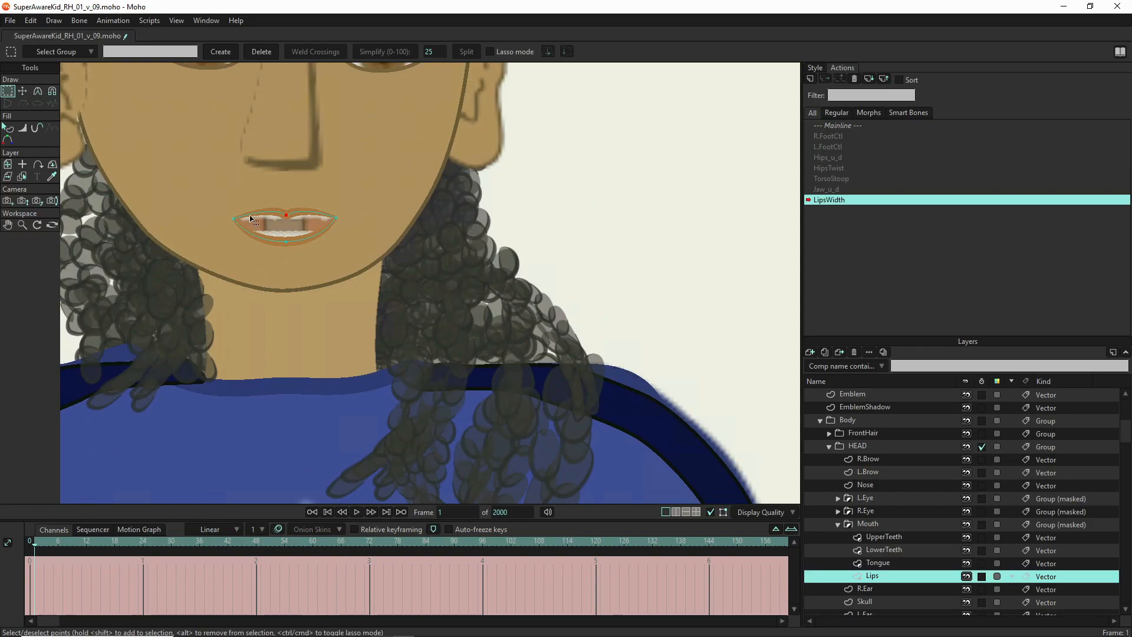
pyautogui.moveTo(218, 223); pyautogui.dragTo(368, 219)
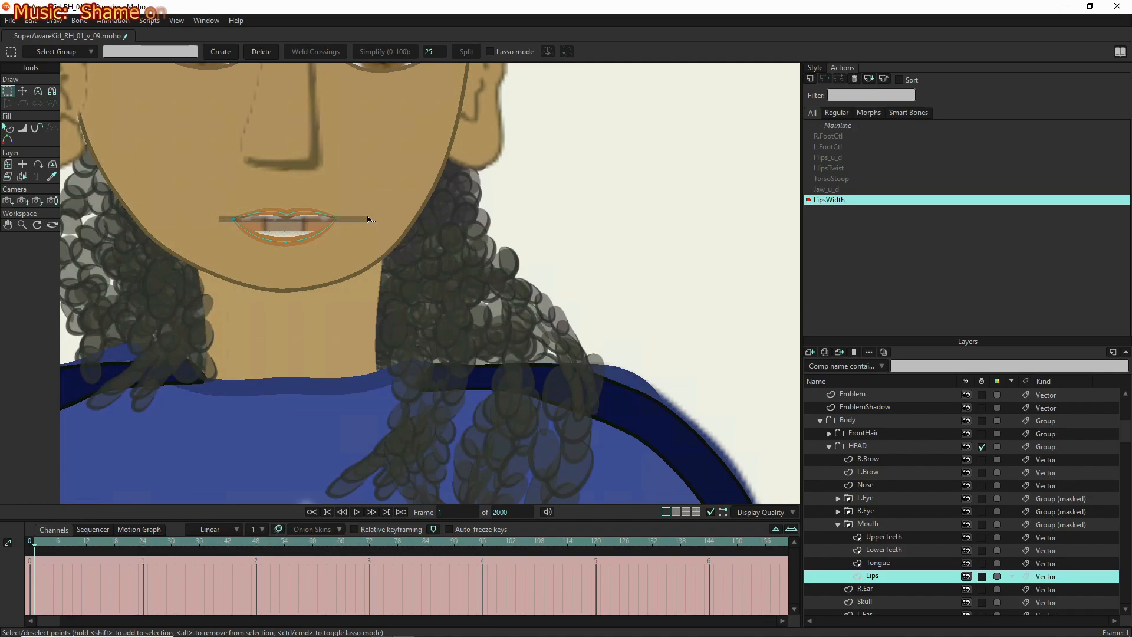
pyautogui.moveTo(368, 218); pyautogui.dragTo(368, 219)
pyautogui.press('t')
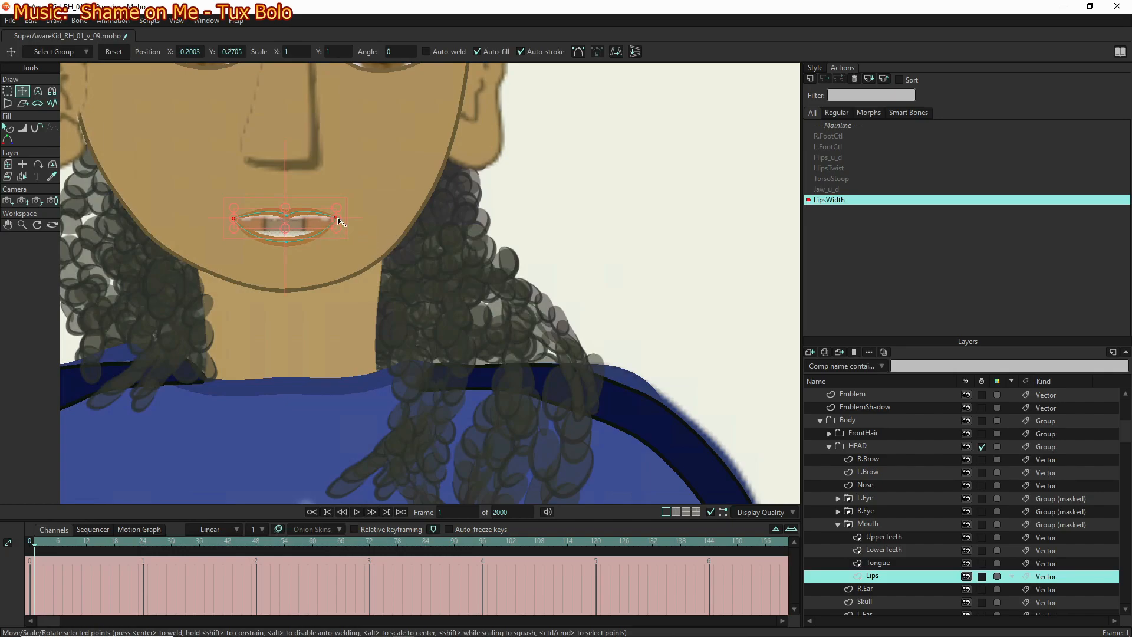
pyautogui.scroll(-3, 339, 223)
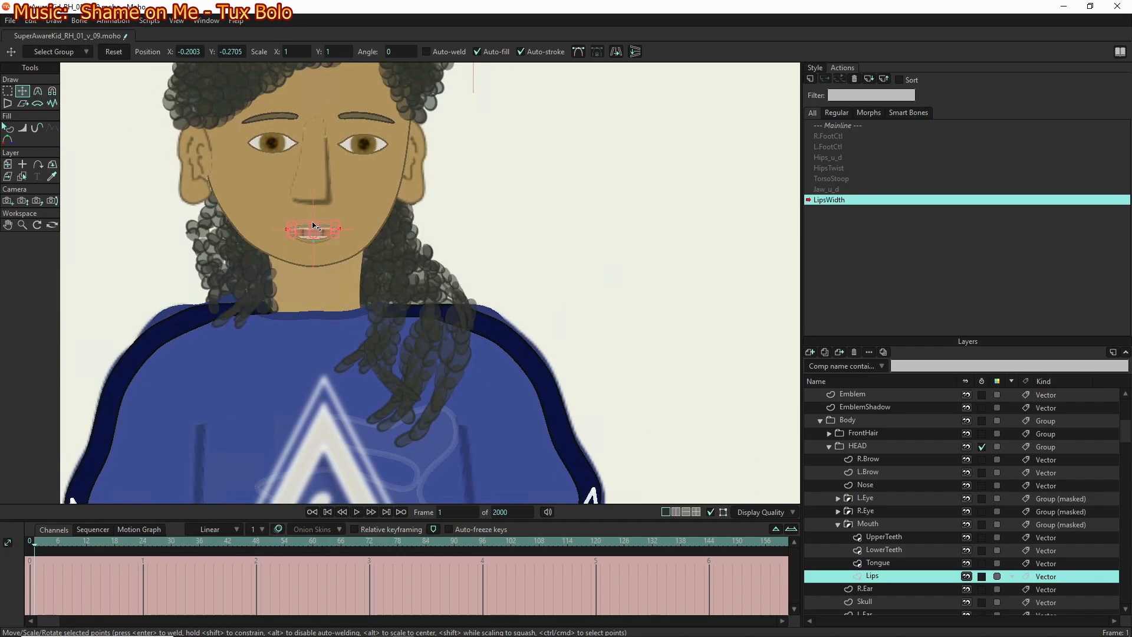
pyautogui.scroll(3, 317, 233)
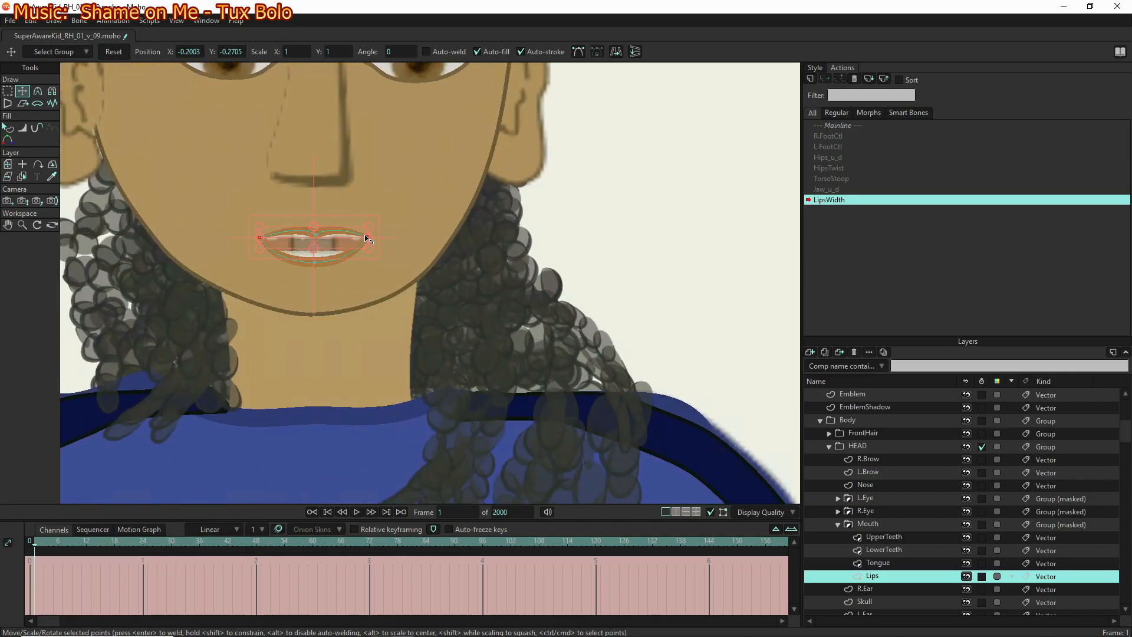
pyautogui.moveTo(368, 240); pyautogui.dragTo(346, 241)
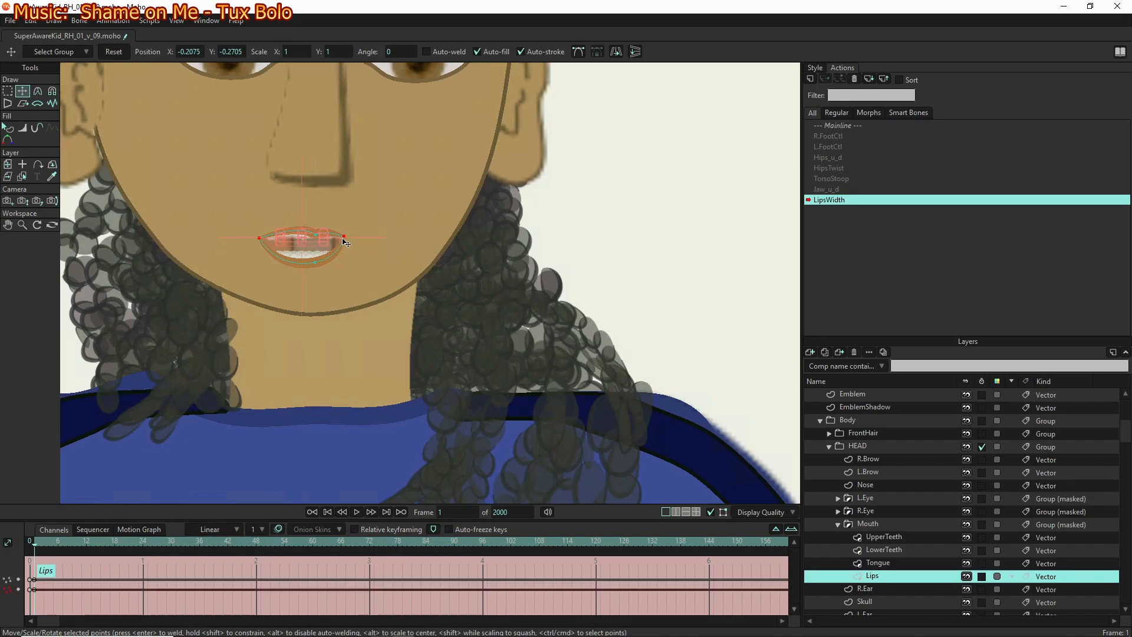
pyautogui.hotkey('ctrl', 'z')
pyautogui.moveTo(368, 238); pyautogui.dragTo(330, 241)
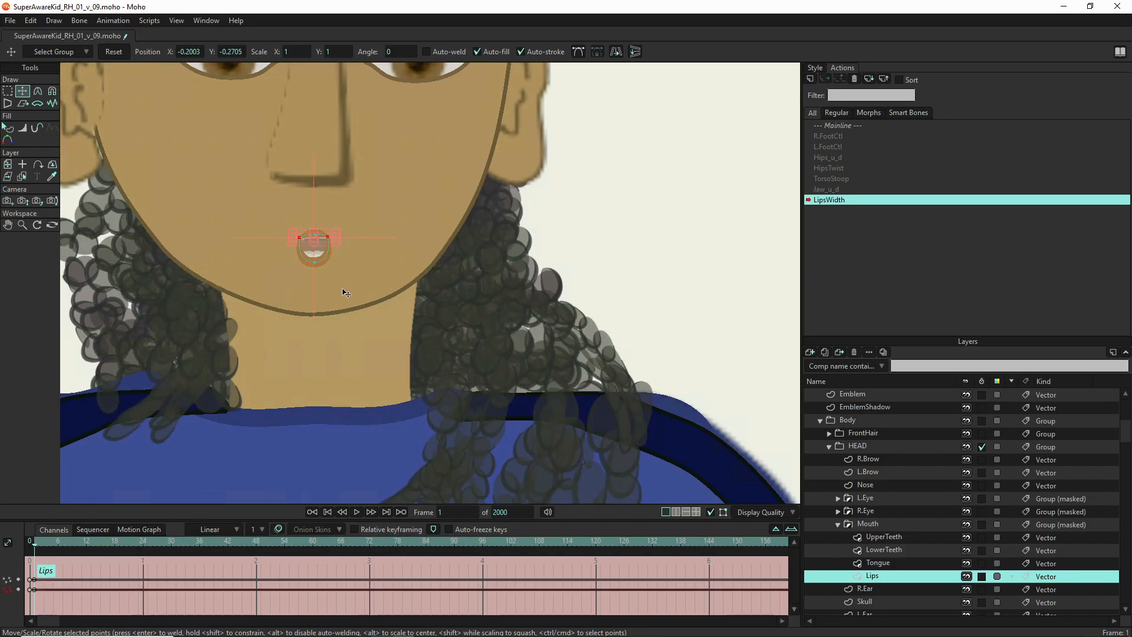
# At frame 64, spread the Lips layer's corner points symmetrically outward to widen the mouth
pyautogui.click(331, 540)
pyautogui.moveTo(332, 241); pyautogui.dragTo(376, 247)
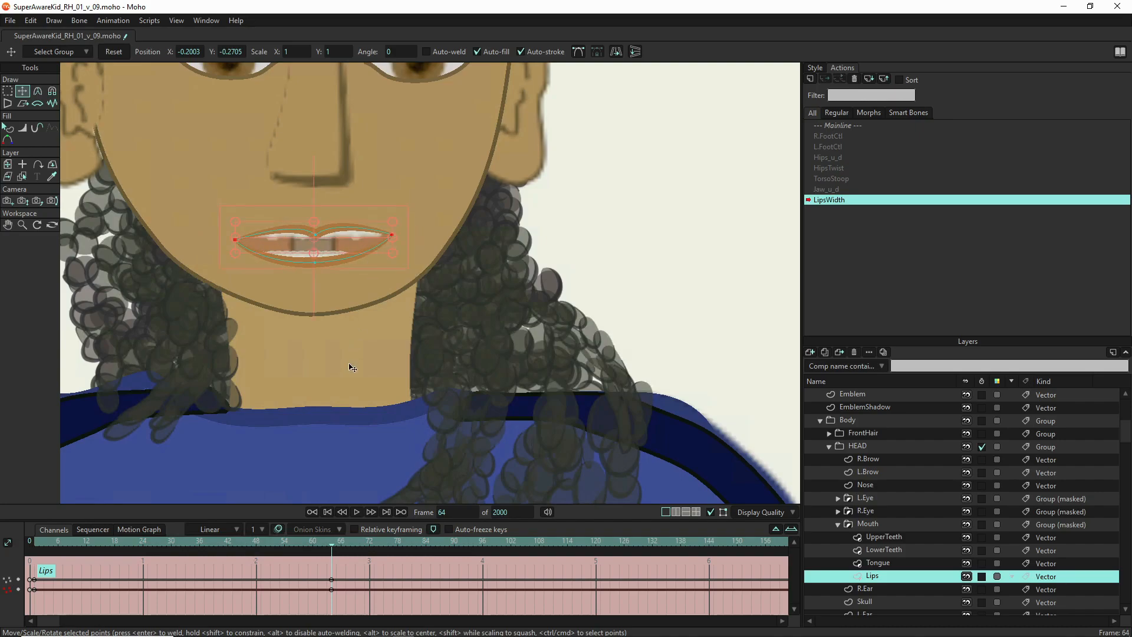
# At frame 32 of LipsWidth, reset the selected mouth corner points of the Lips layer to their neutral shape
pyautogui.click(180, 543)
pyautogui.click(113, 51)
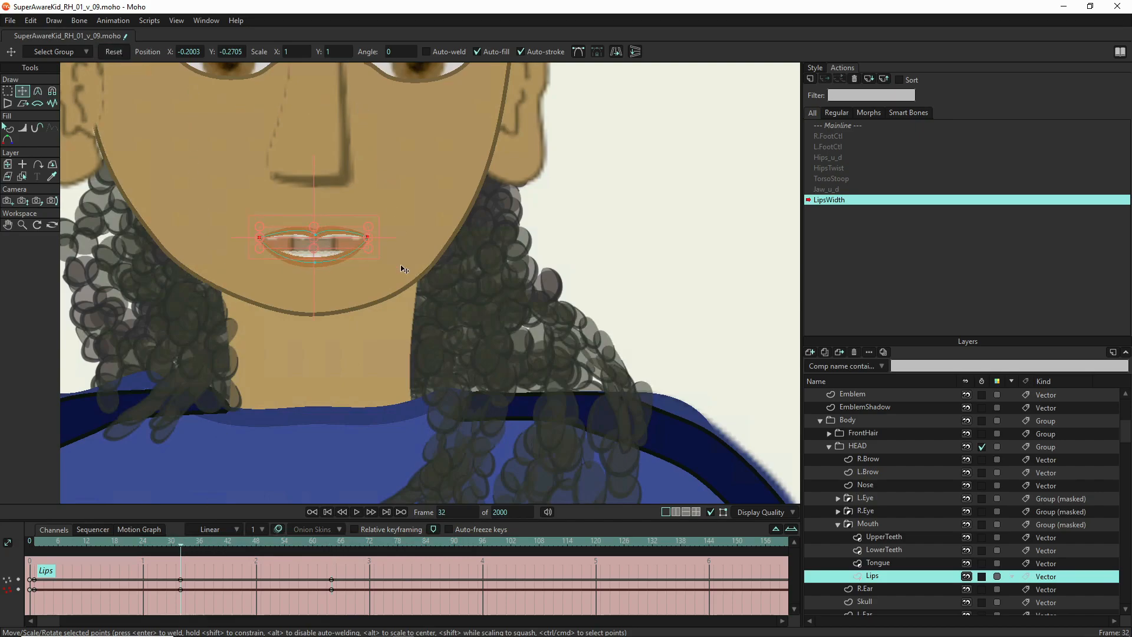
pyautogui.scroll(-4, 354, 261)
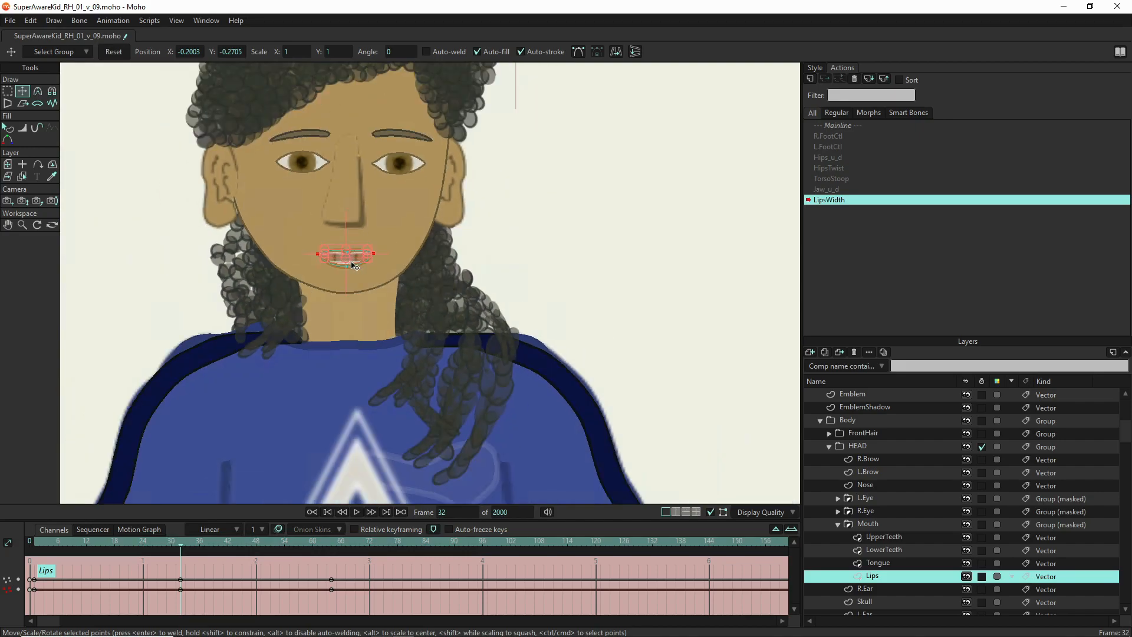
pyautogui.scroll(-2, 354, 266)
pyautogui.scroll(1, 832, 405)
pyautogui.scroll(1, 833, 405)
# On the SAK layer, rotate the LipsWidth bone to 122° at frame 1 and to its opposite limit at frame 64
pyautogui.click(868, 396)
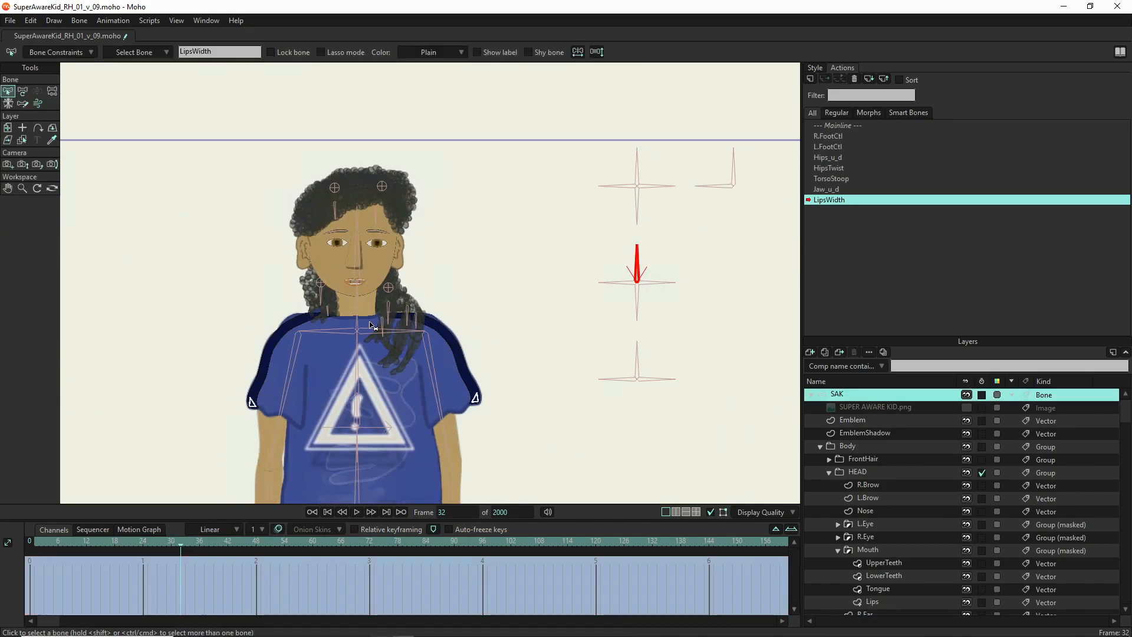
pyautogui.click(27, 91)
pyautogui.click(36, 541)
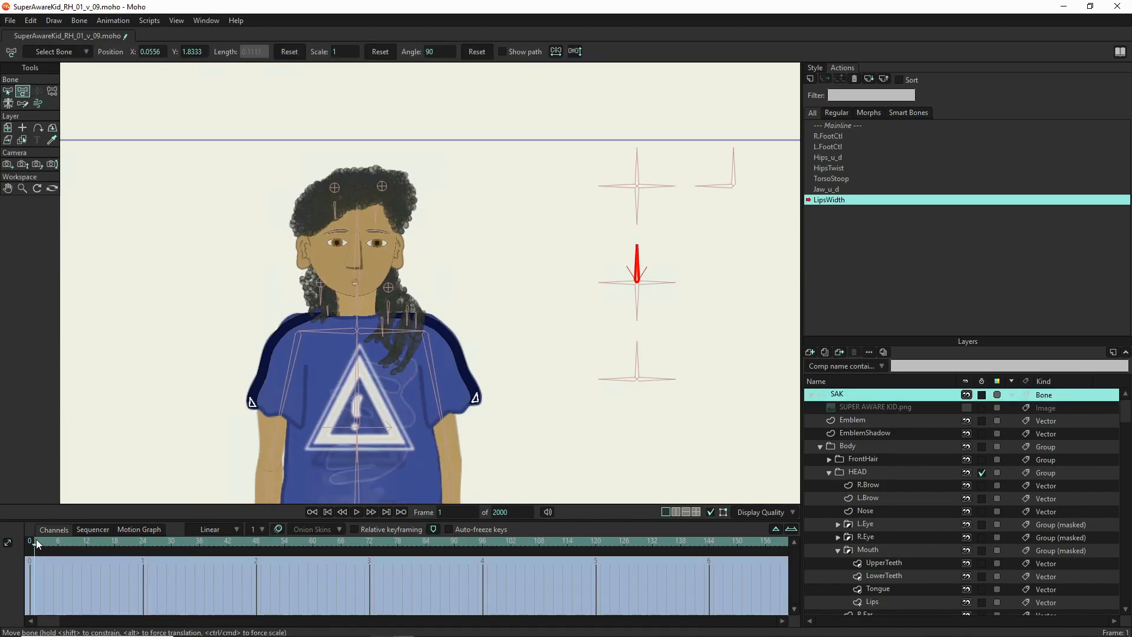
pyautogui.moveTo(638, 265); pyautogui.dragTo(583, 283)
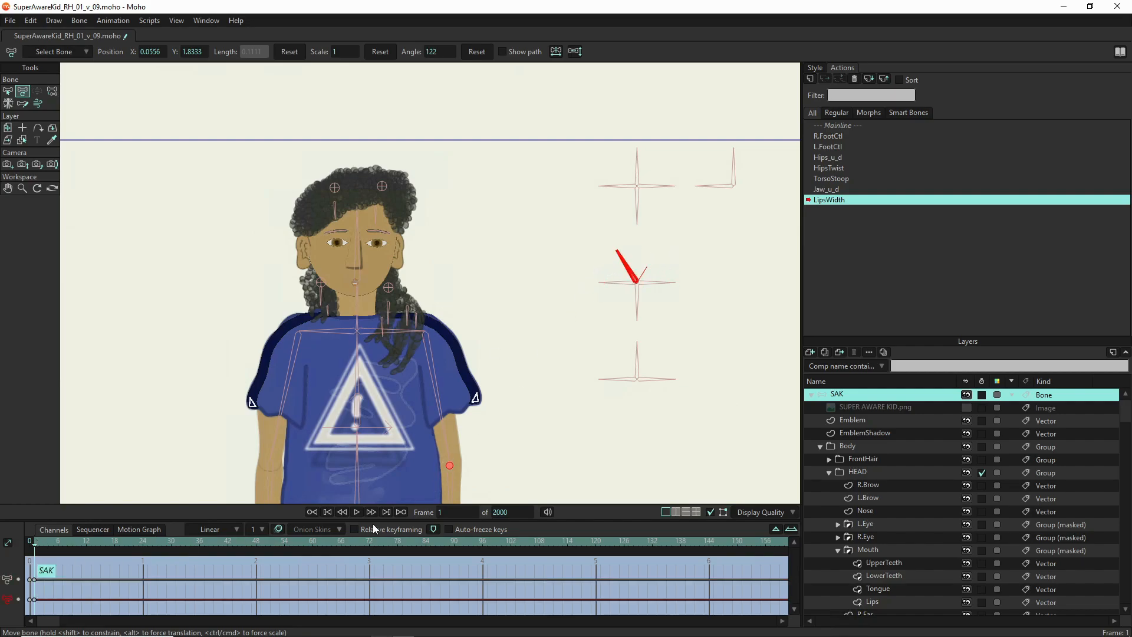
pyautogui.click(332, 543)
pyautogui.moveTo(626, 268); pyautogui.dragTo(672, 277)
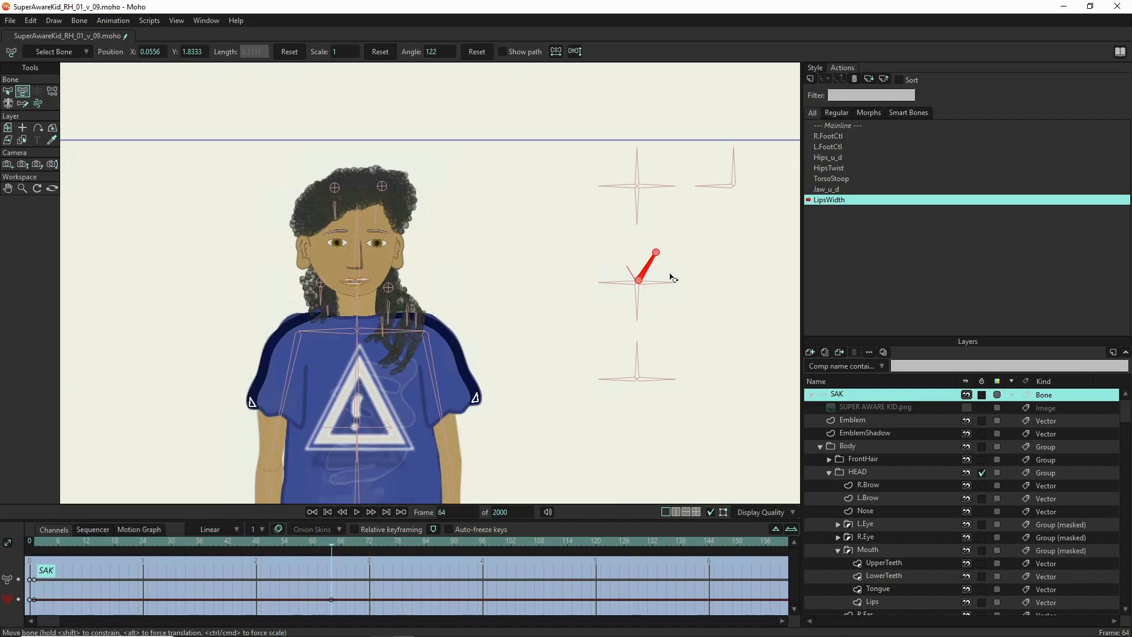
# Return to the Mainline timeline and delete all of the SAK layer's bone keyframes
pyautogui.doubleClick(852, 125)
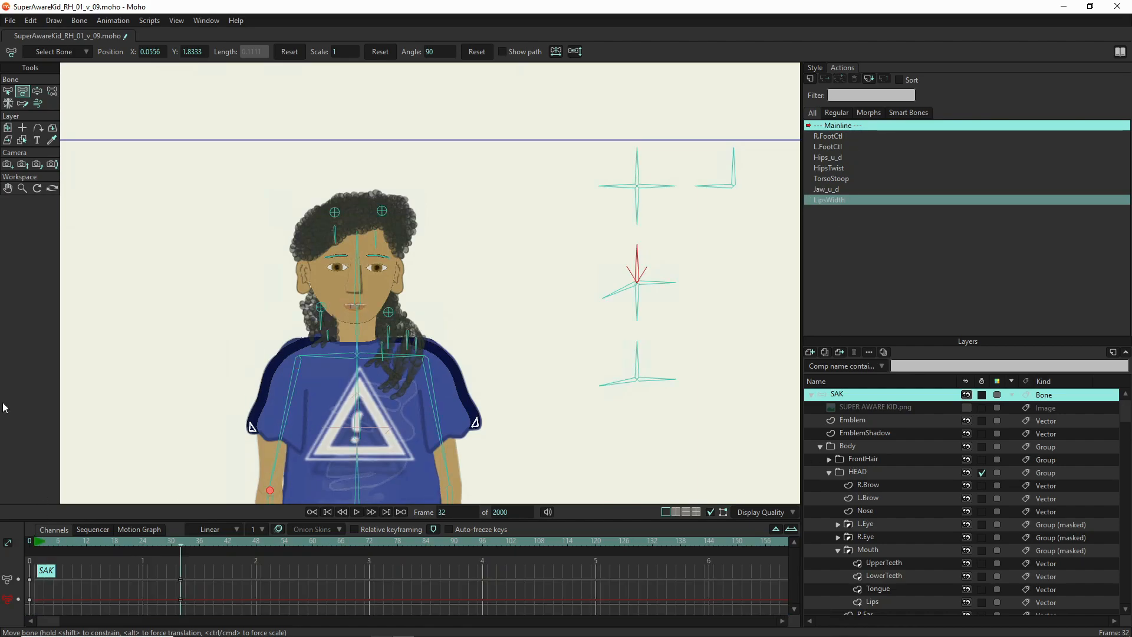
pyautogui.click(34, 543)
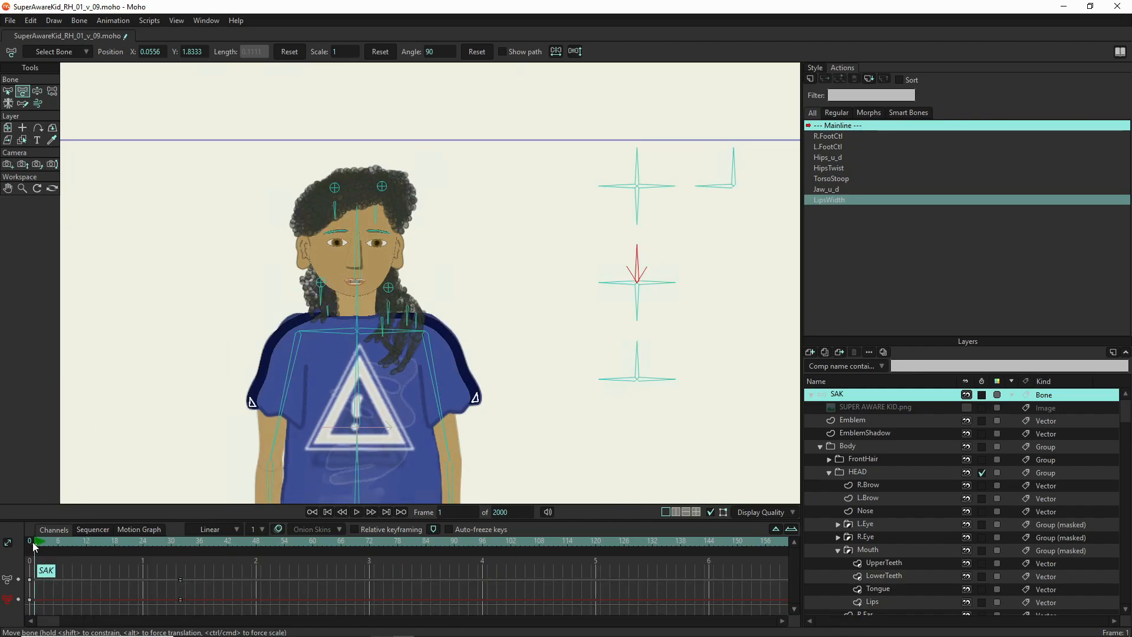
pyautogui.moveTo(231, 610); pyautogui.dragTo(133, 598)
pyautogui.moveTo(1, 574); pyautogui.dragTo(4, 526)
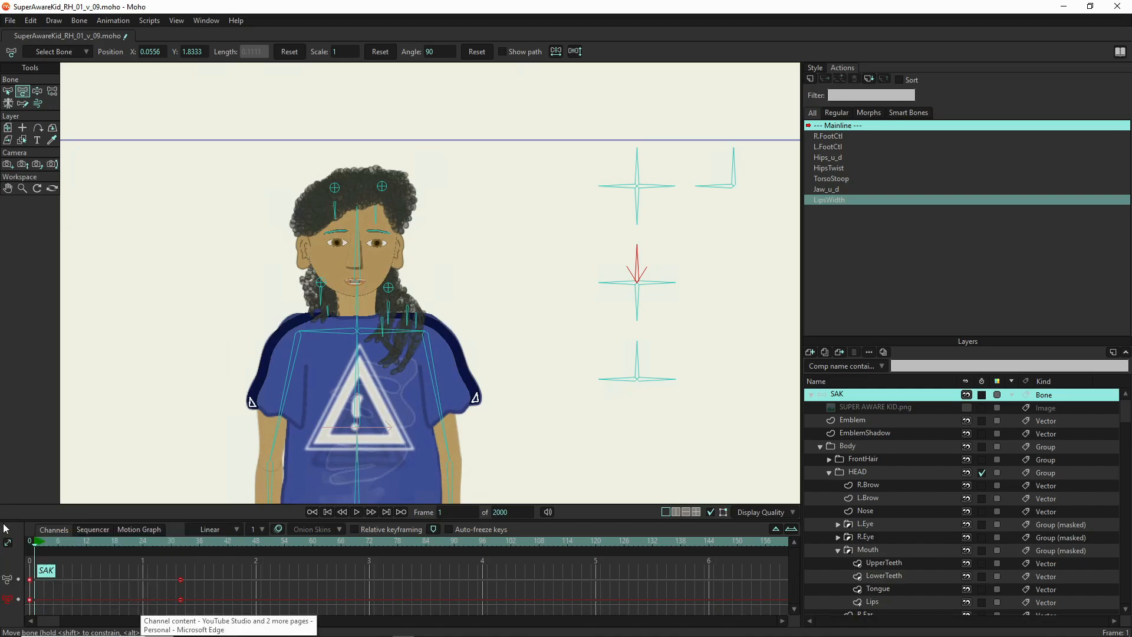
pyautogui.press('Delete')
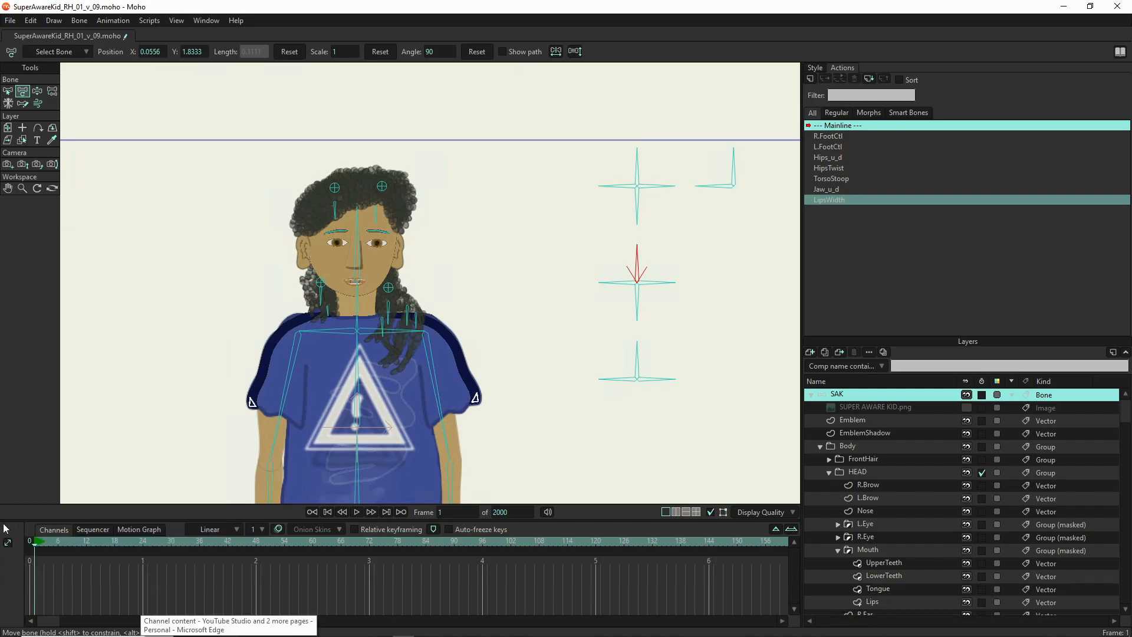
# At frame 0, select the Mouth_o_c control bone and create an action named Mouth_o_c for it
pyautogui.click(30, 542)
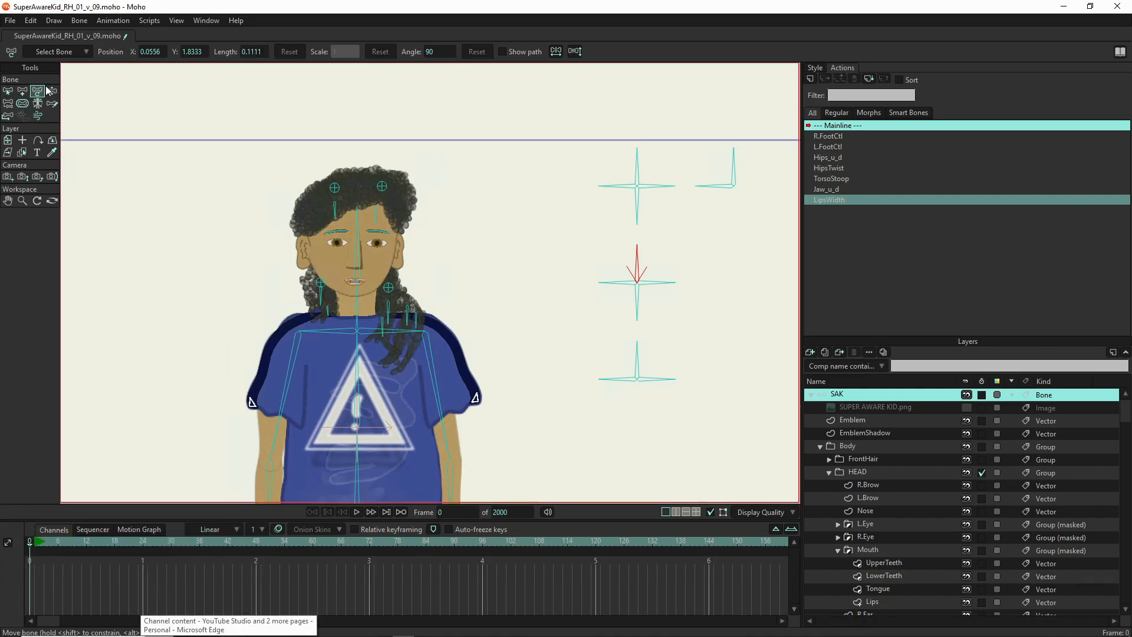
pyautogui.click(52, 91)
pyautogui.moveTo(639, 260); pyautogui.dragTo(663, 284)
pyautogui.click(8, 92)
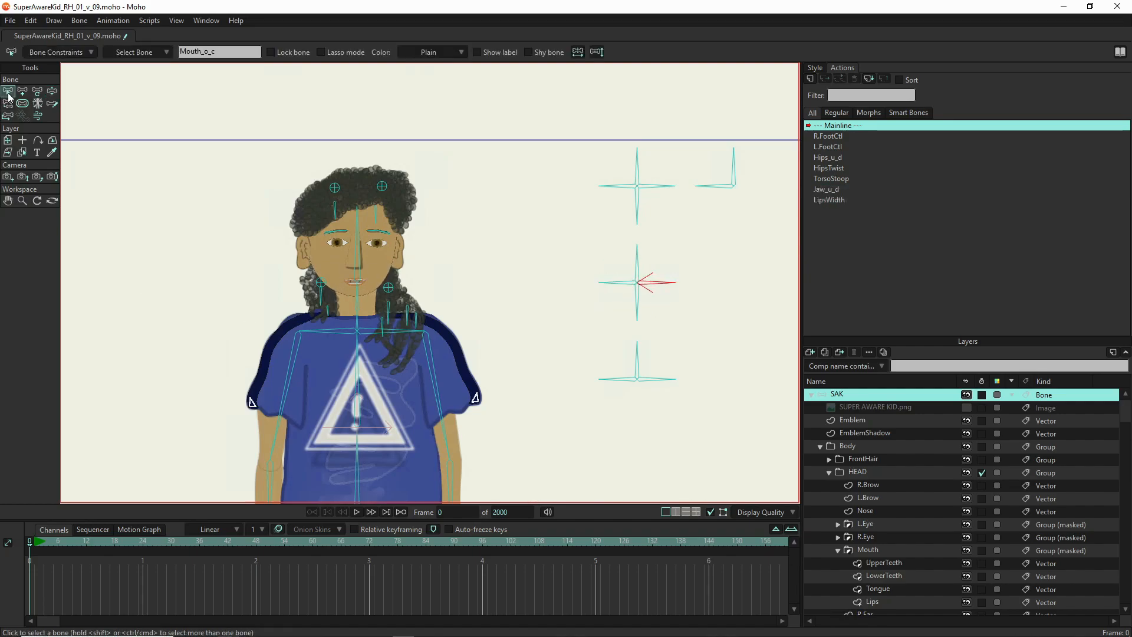
pyautogui.click(812, 79)
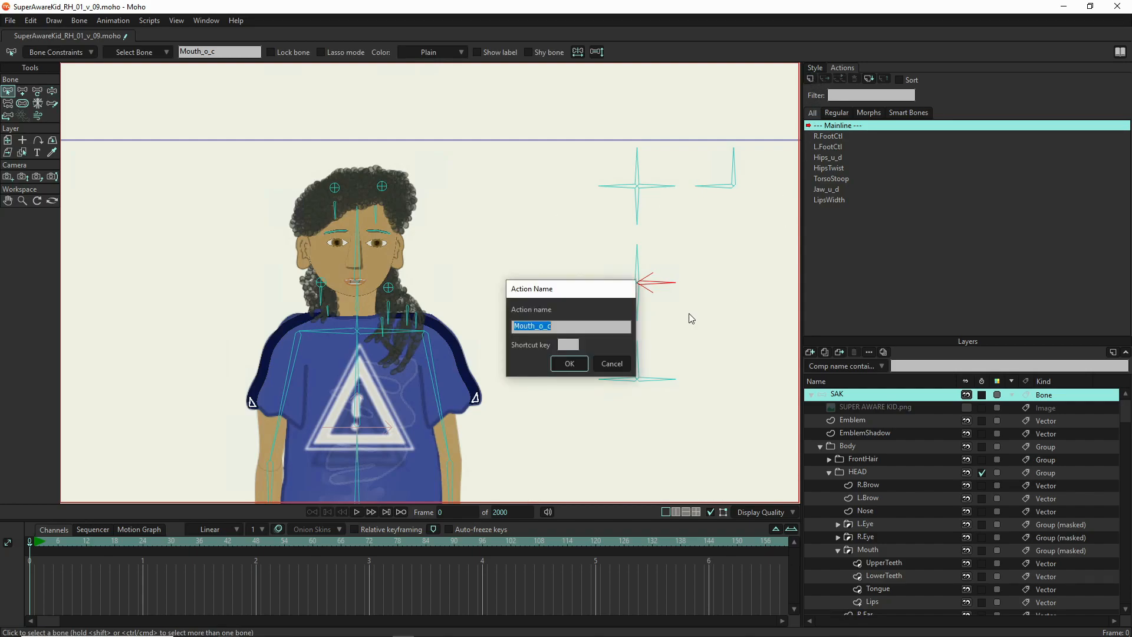
pyautogui.click(570, 364)
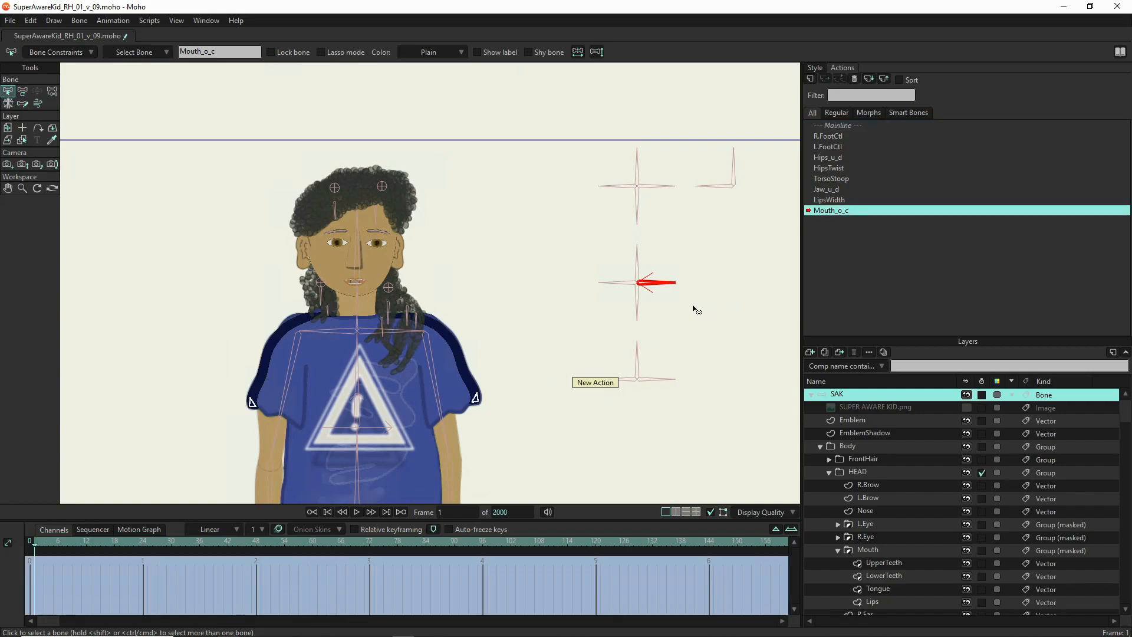
# In the Mouth_o_c action, rotate the control bone to -32° at frame 1 and 32° at frame 64
pyautogui.click(23, 94)
pyautogui.moveTo(661, 288); pyautogui.dragTo(649, 317)
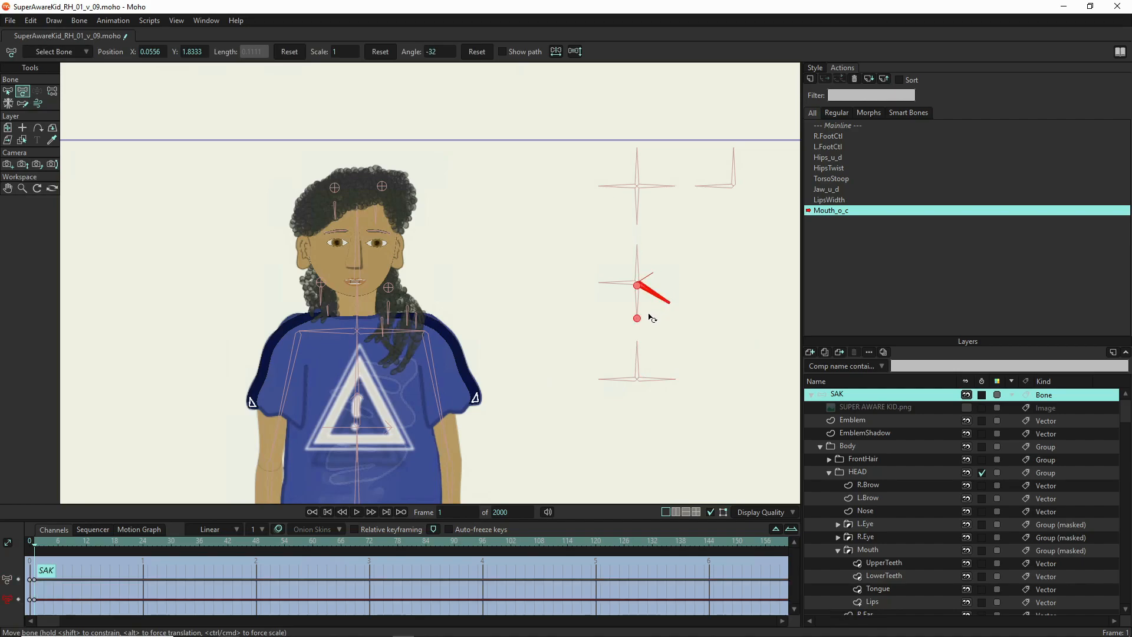
pyautogui.click(333, 543)
pyautogui.moveTo(657, 297); pyautogui.dragTo(653, 255)
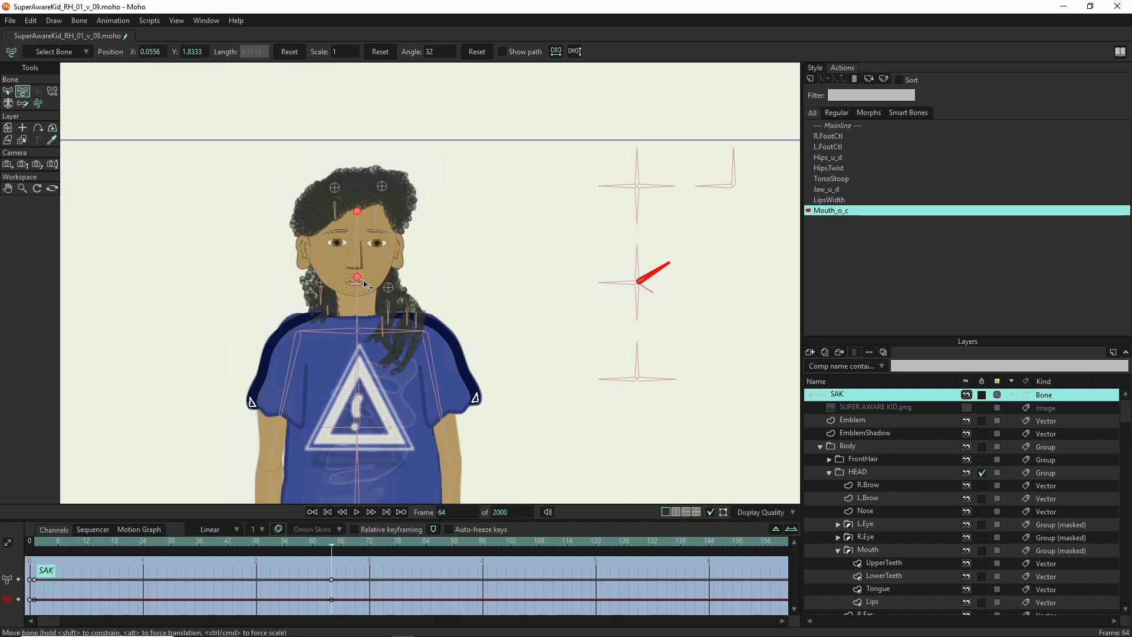
# At frame 1 of Mouth_o_c, select the Lips layer's upper and lower centre points and spread them vertically to open the mouth
pyautogui.click(36, 544)
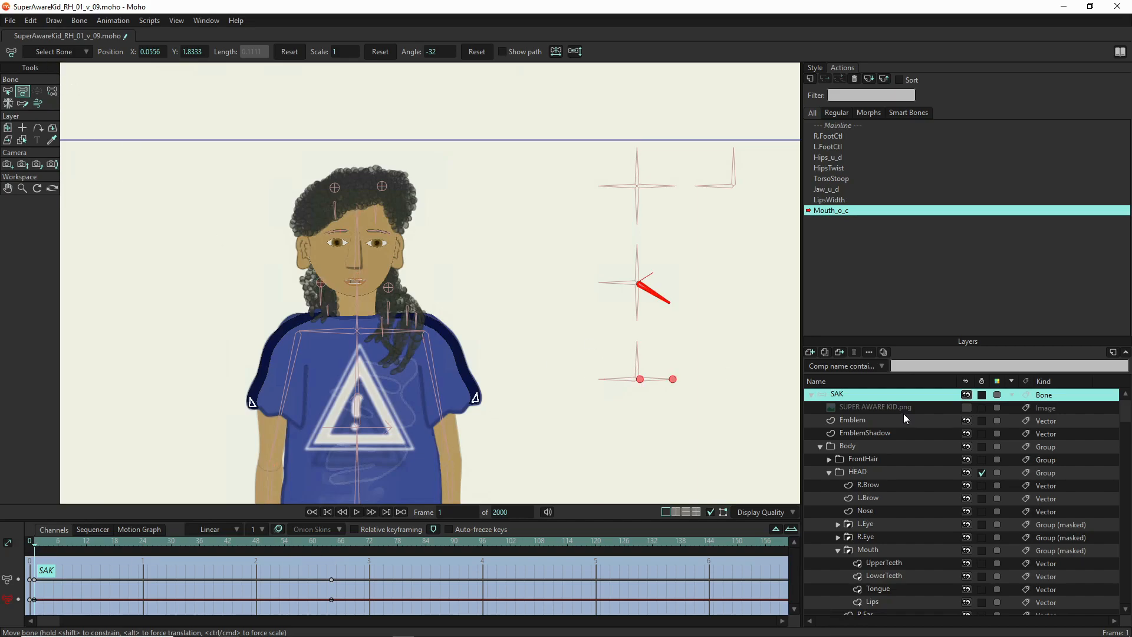
pyautogui.click(891, 601)
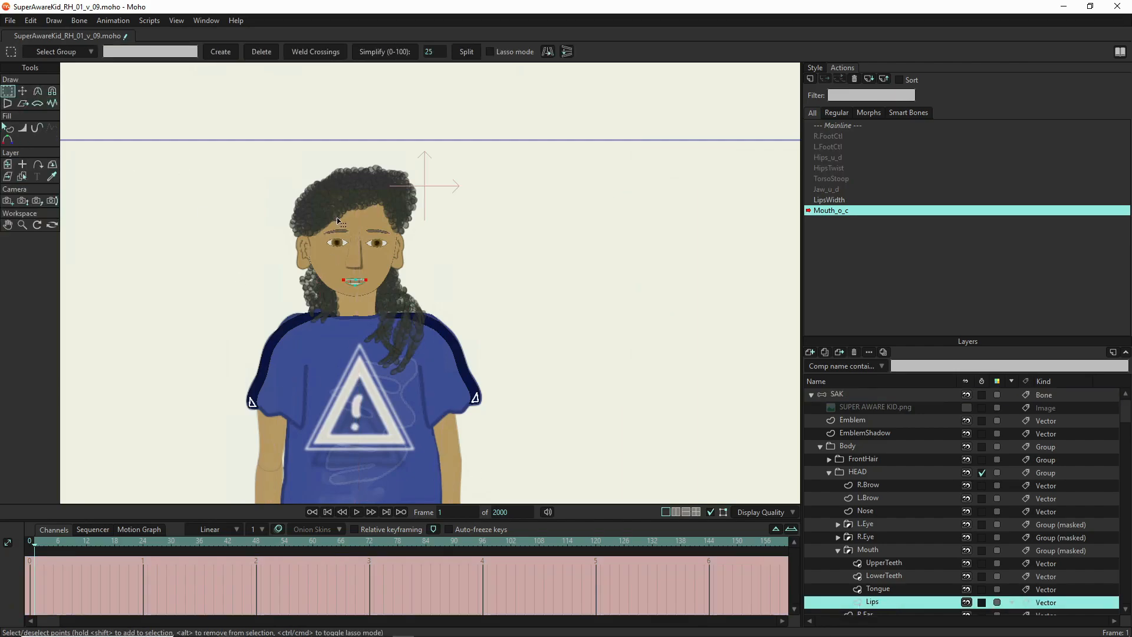
pyautogui.moveTo(357, 265); pyautogui.dragTo(353, 298)
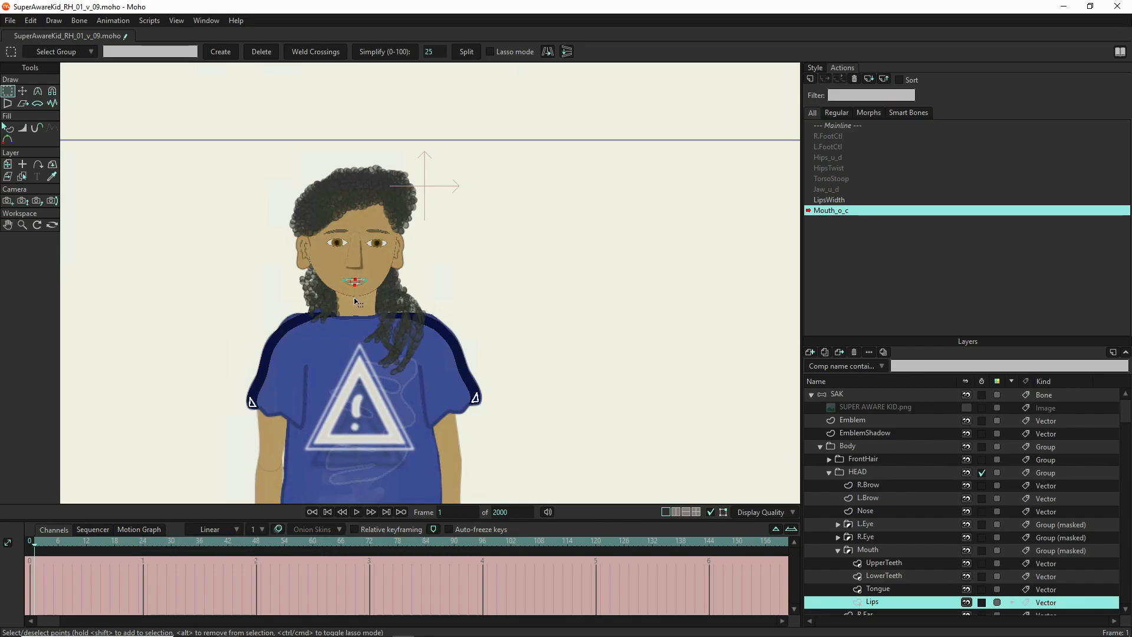
pyautogui.press('t')
pyautogui.scroll(-1, 350, 271)
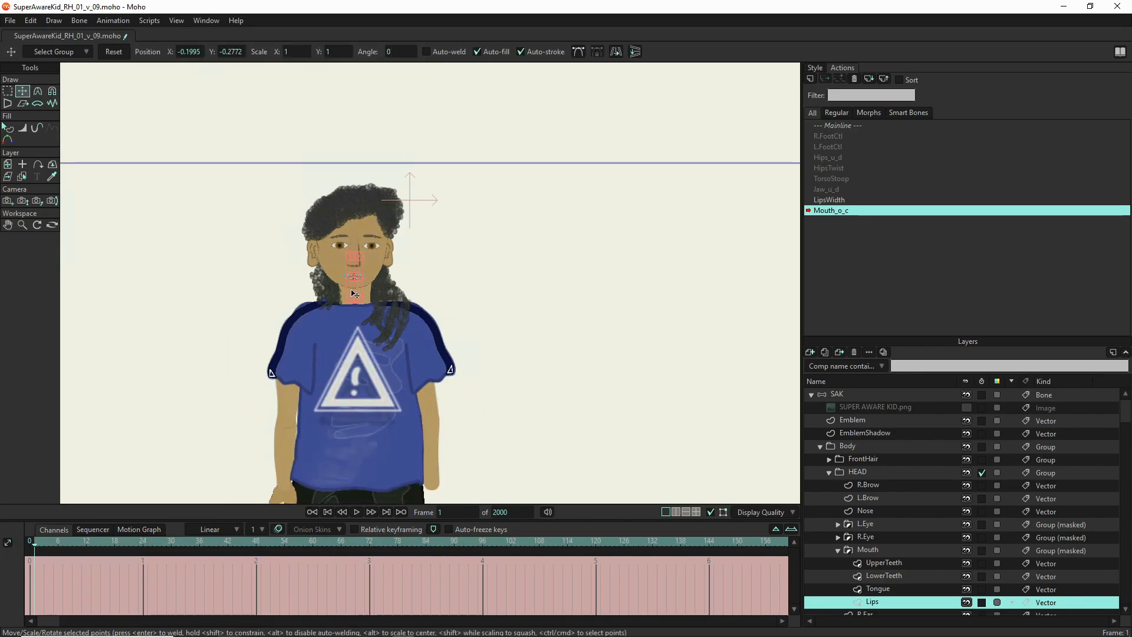
pyautogui.scroll(5, 354, 293)
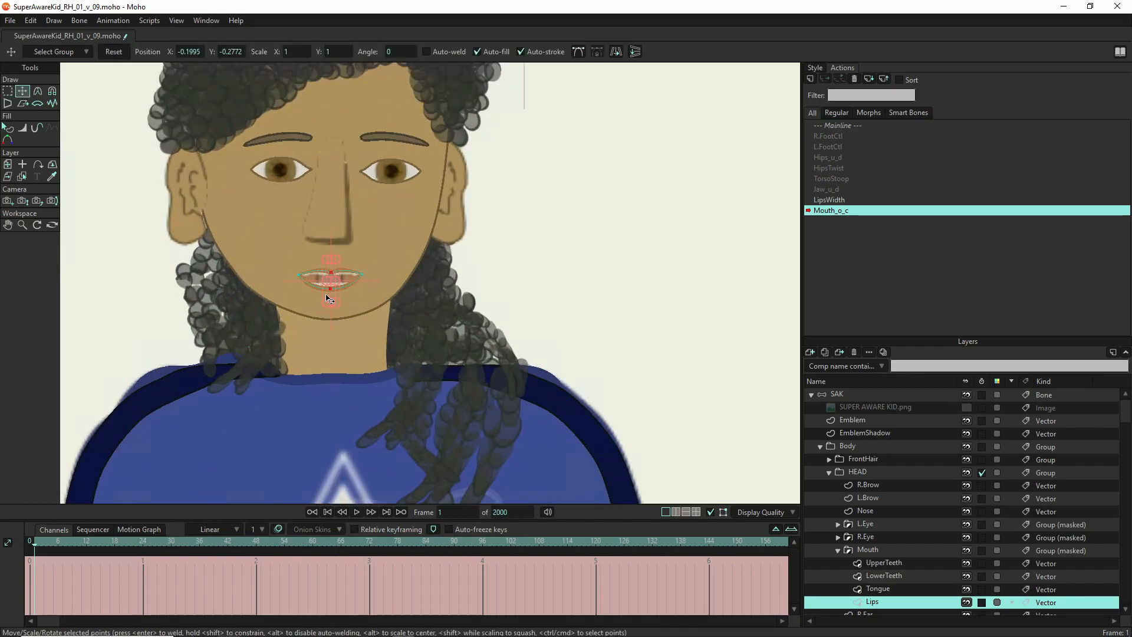
pyautogui.scroll(3, 328, 298)
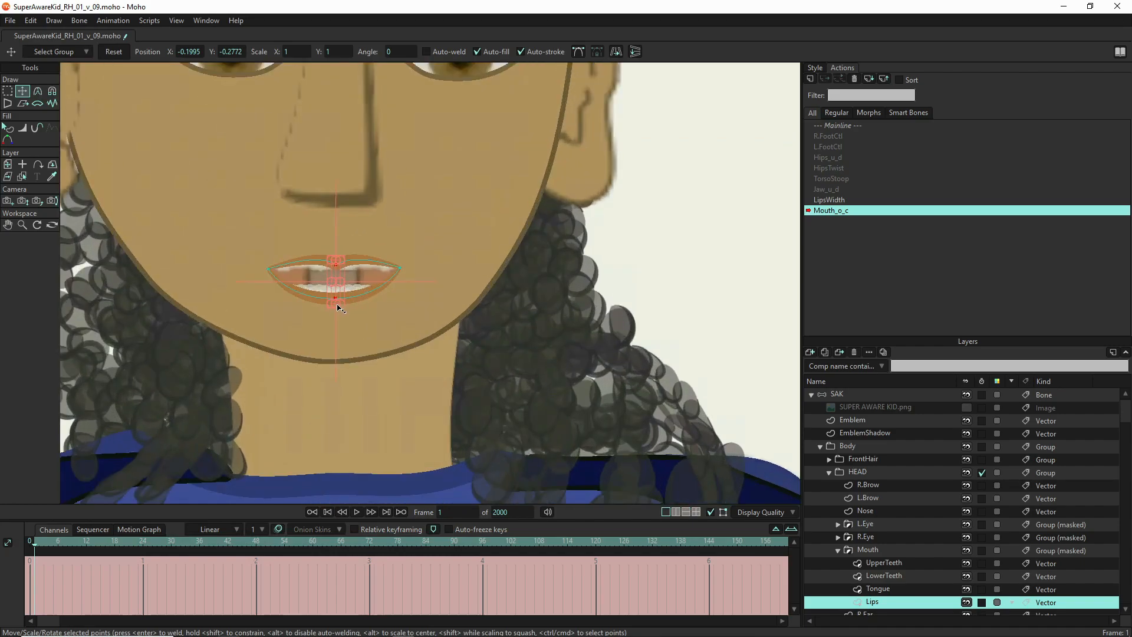
pyautogui.moveTo(334, 306); pyautogui.dragTo(337, 350)
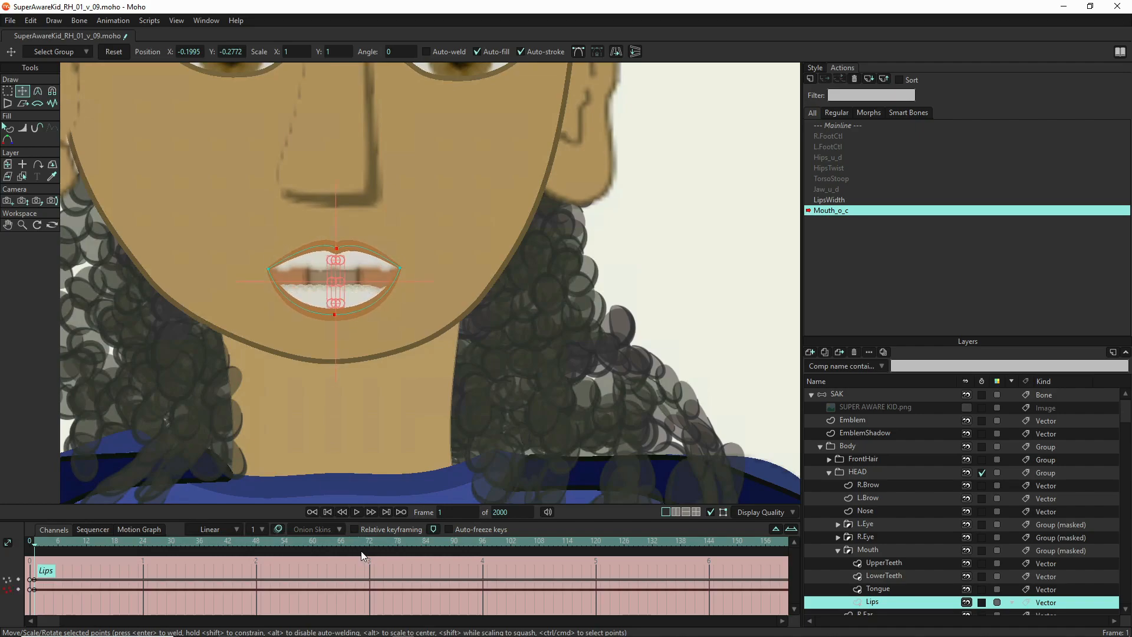
# Try to close the mouth at frame 64 by squeezing the two centre lip points together, and delete that frame's keys
pyautogui.moveTo(321, 543); pyautogui.dragTo(331, 543)
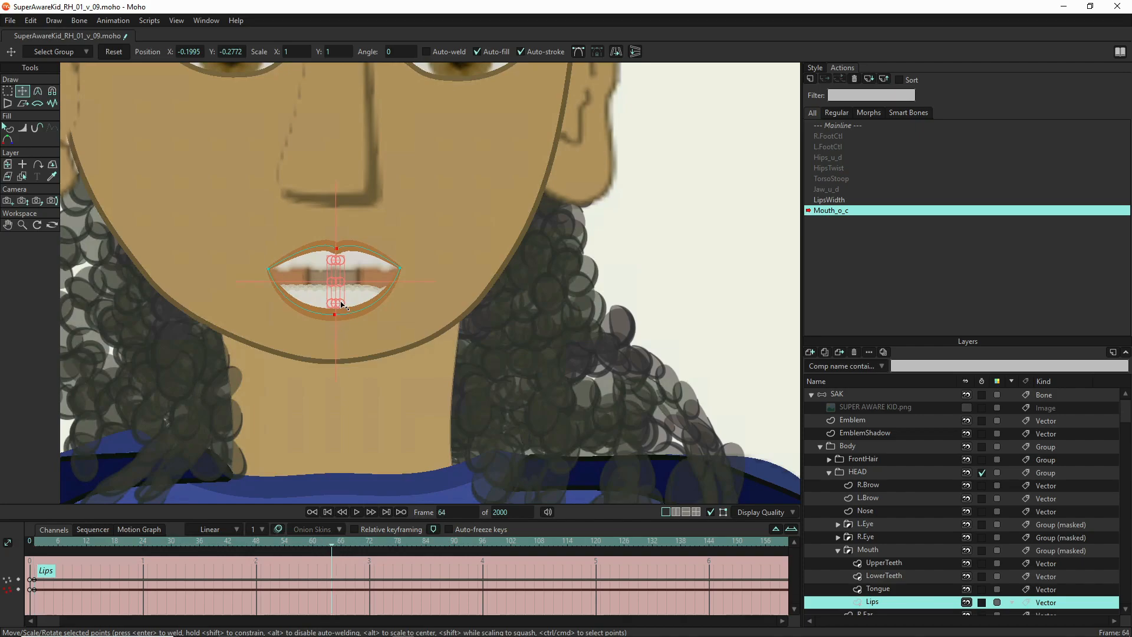
pyautogui.moveTo(337, 305)
pyautogui.mouseDown()
pyautogui.moveTo(337, 266)
pyautogui.moveTo(334, 326)
pyautogui.moveTo(354, 316)
pyautogui.moveTo(263, 300)
pyautogui.moveTo(369, 299)
pyautogui.moveTo(317, 296)
pyautogui.moveTo(340, 298)
pyautogui.mouseUp()
pyautogui.hotkey('ctrl', 'z')
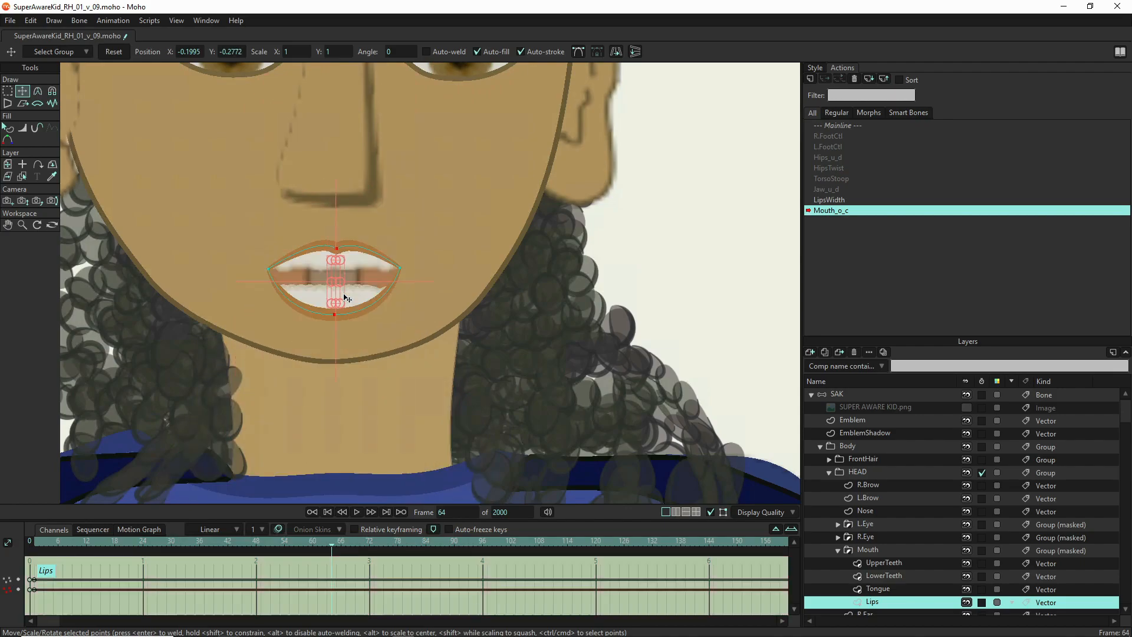
pyautogui.scroll(4, 347, 267)
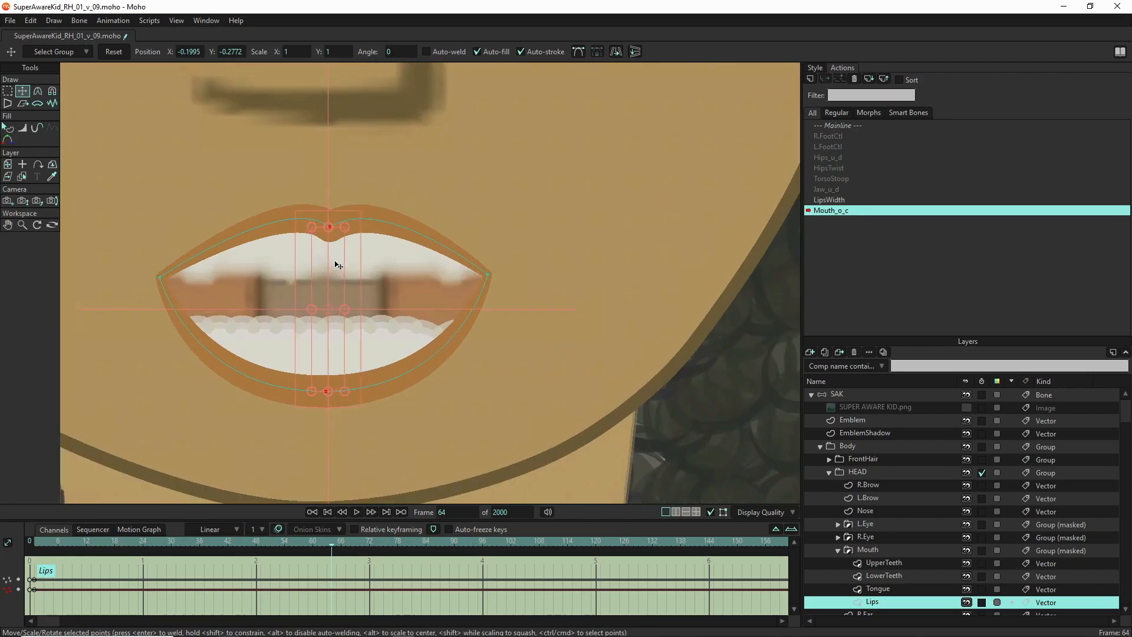
pyautogui.moveTo(328, 392); pyautogui.dragTo(270, 315)
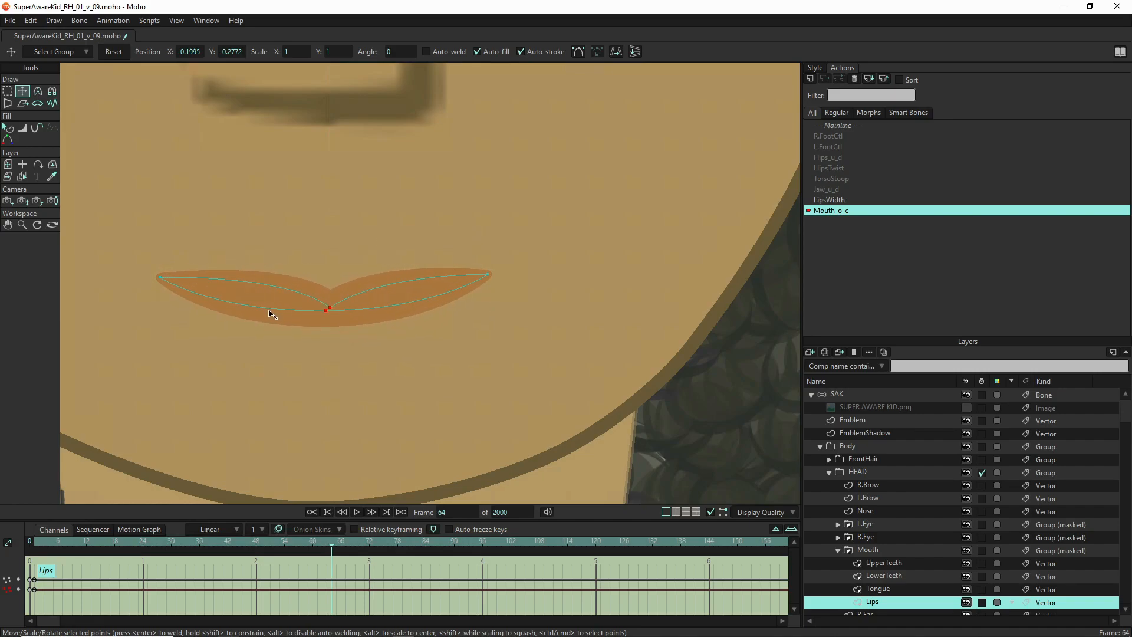
pyautogui.moveTo(269, 312); pyautogui.dragTo(265, 309)
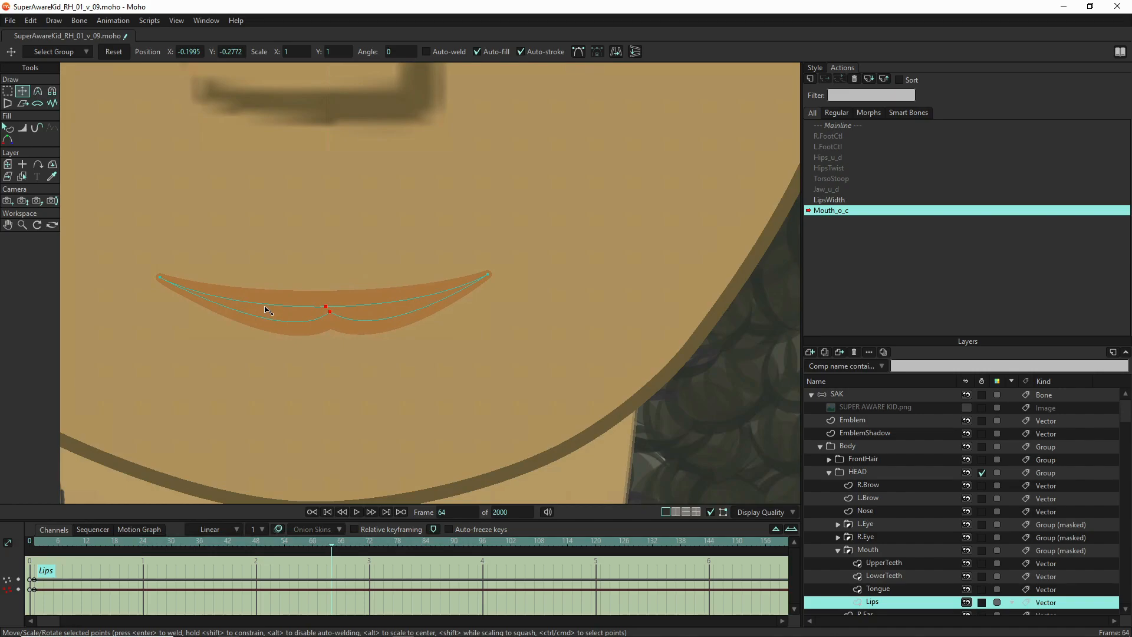
pyautogui.moveTo(268, 311); pyautogui.dragTo(269, 313)
pyautogui.moveTo(337, 549)
pyautogui.mouseDown()
pyautogui.moveTo(143, 529)
pyautogui.moveTo(362, 573)
pyautogui.moveTo(179, 545)
pyautogui.moveTo(336, 568)
pyautogui.mouseUp()
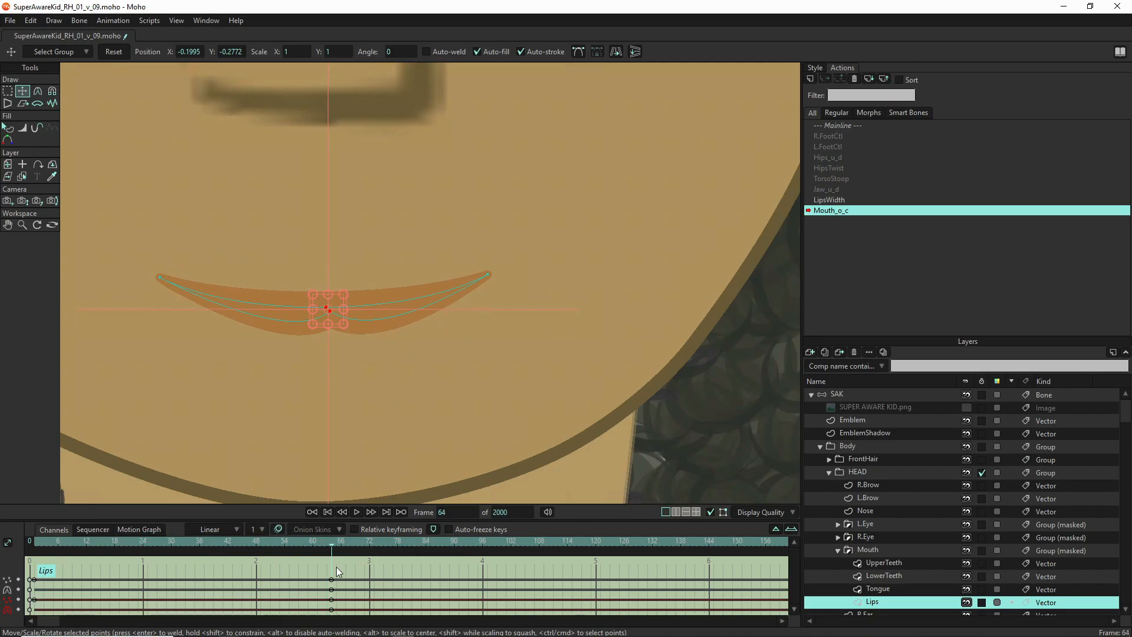
pyautogui.press('Delete')
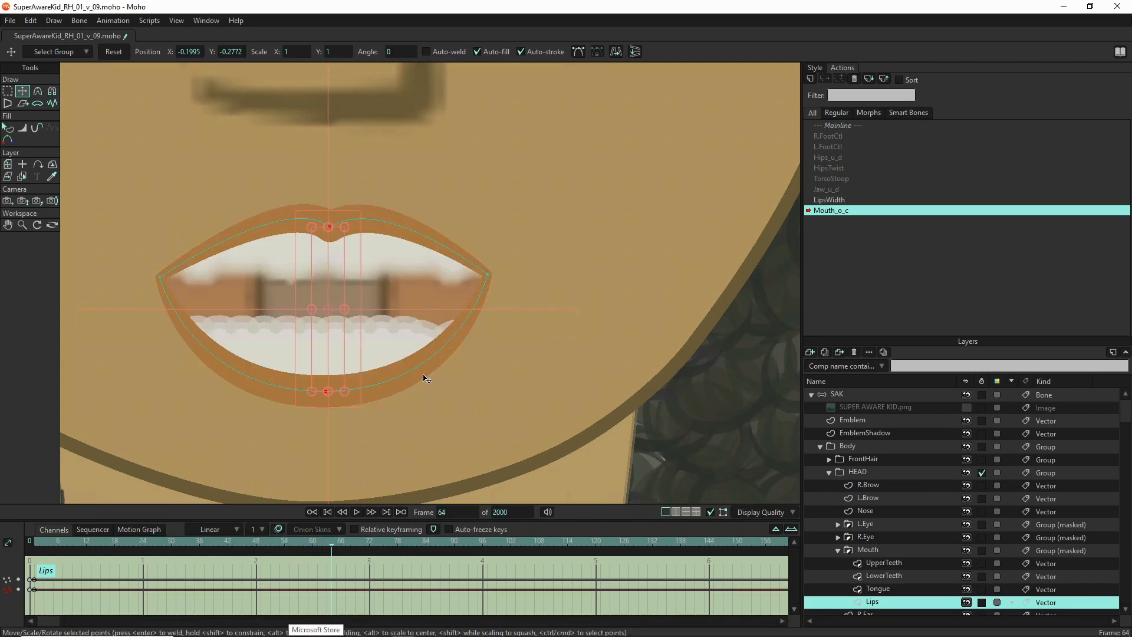
# At frame 64, squeeze the centre lip points vertically together to close the mouth, and reset them to neutral at frame 32
pyautogui.moveTo(329, 395); pyautogui.dragTo(182, 315)
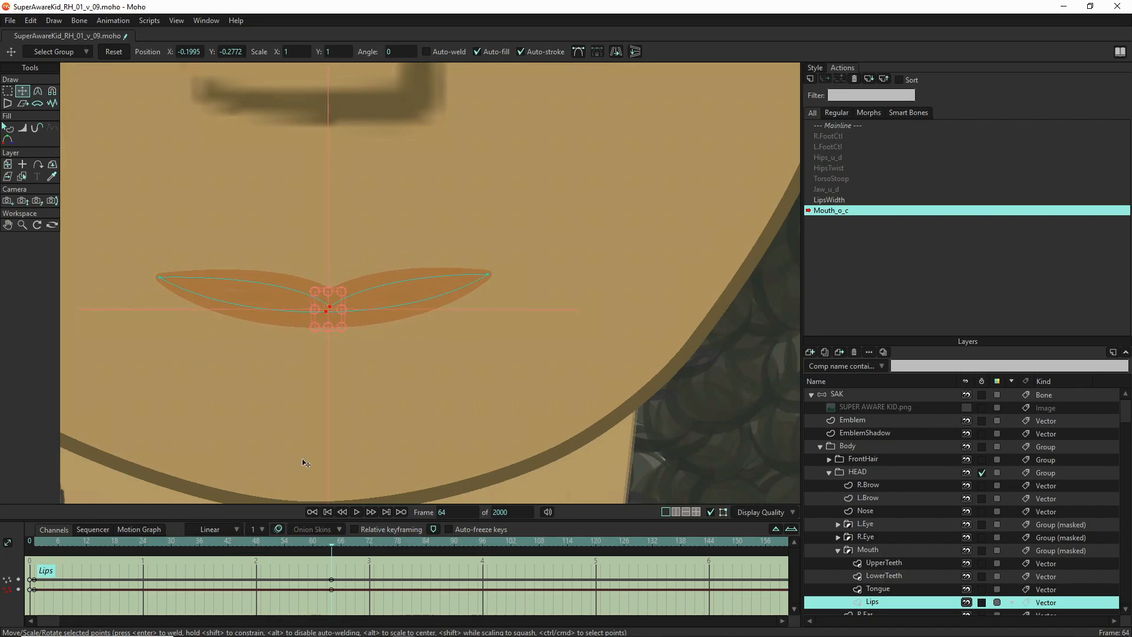
pyautogui.moveTo(330, 544); pyautogui.dragTo(226, 578)
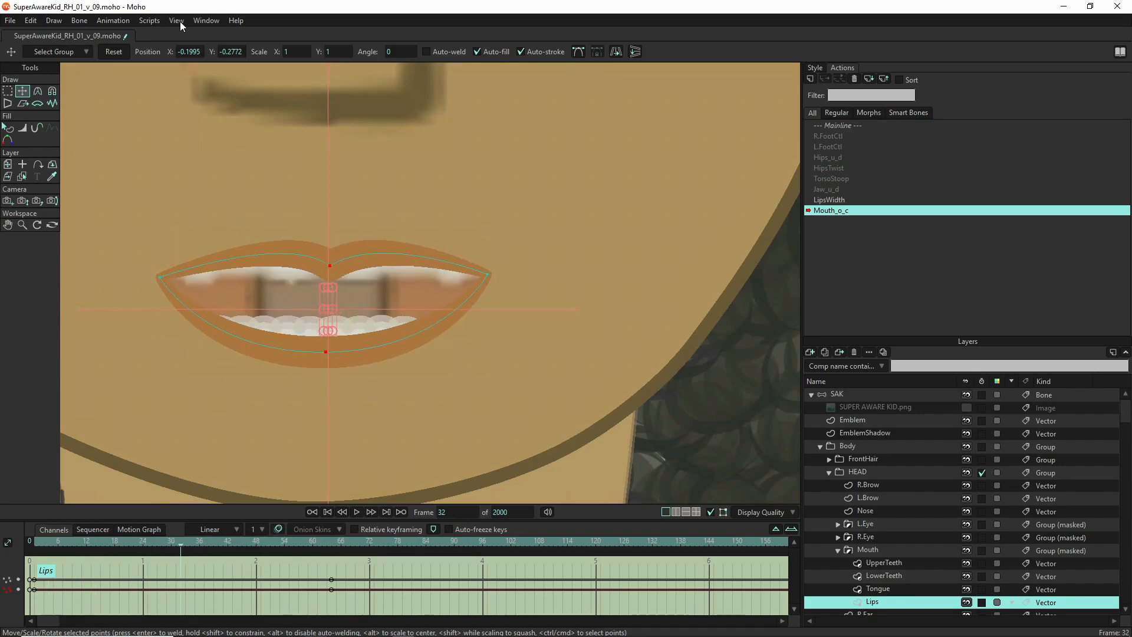
pyautogui.click(107, 53)
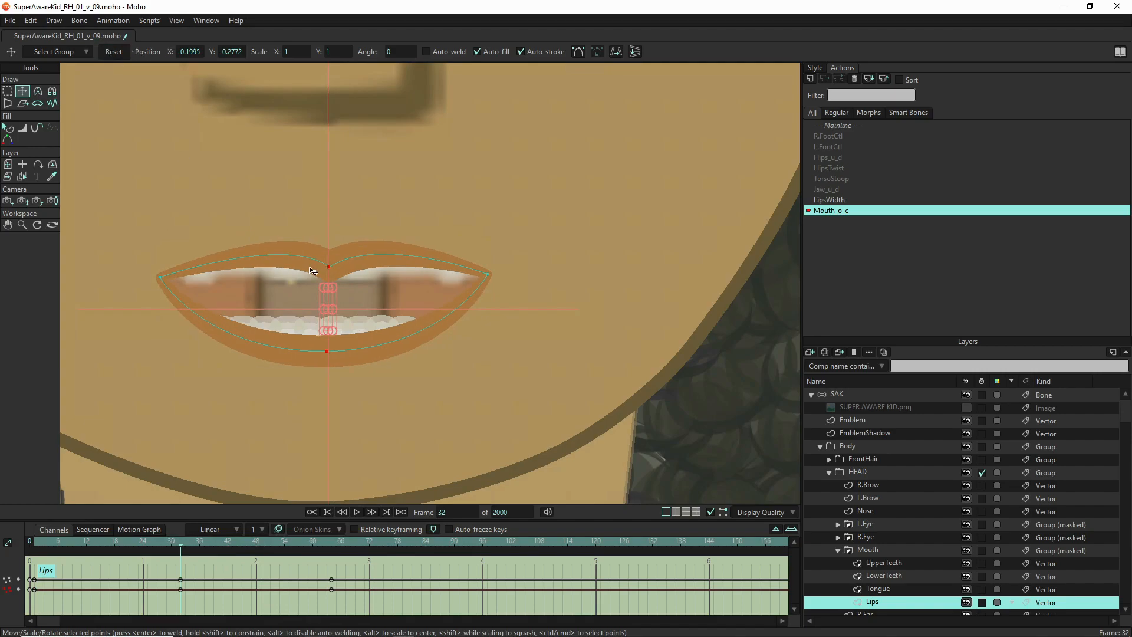
# Return to the SAK bone layer and switch from the Mouth_o_c action back to the Mainline
pyautogui.scroll(-10, 312, 272)
pyautogui.scroll(-2, 355, 330)
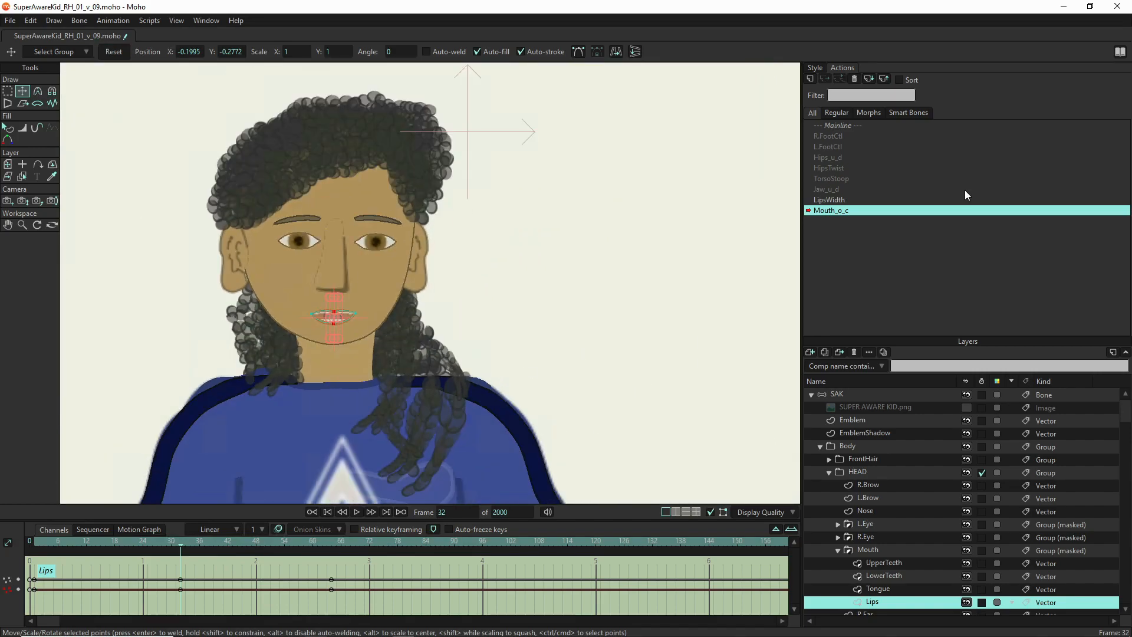
pyautogui.doubleClick(875, 395)
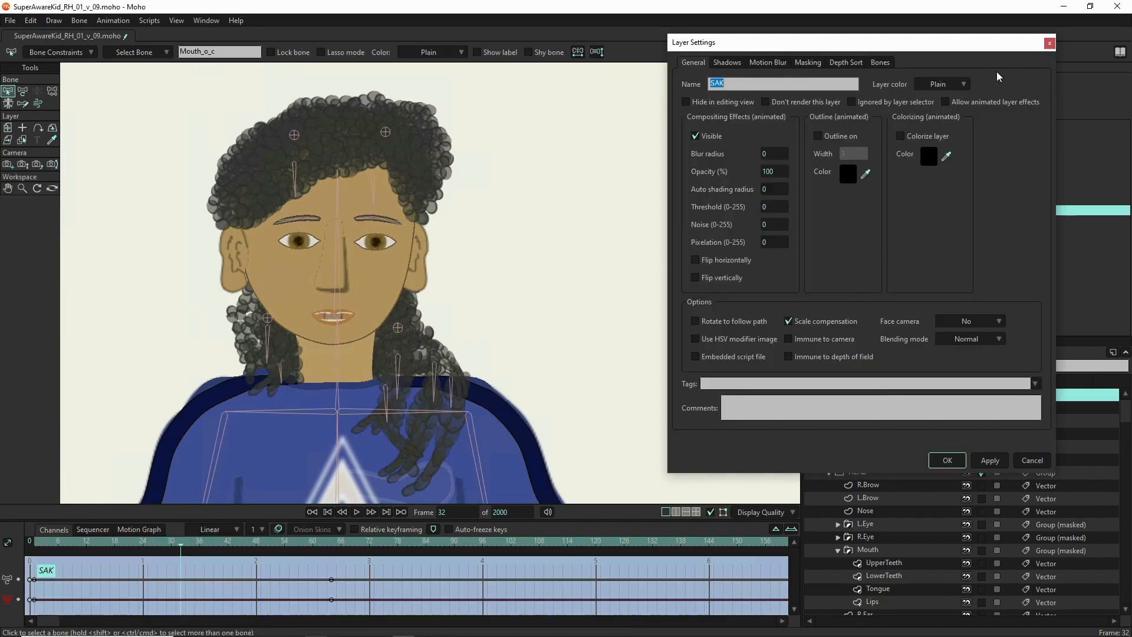
pyautogui.click(1049, 43)
pyautogui.click(830, 126)
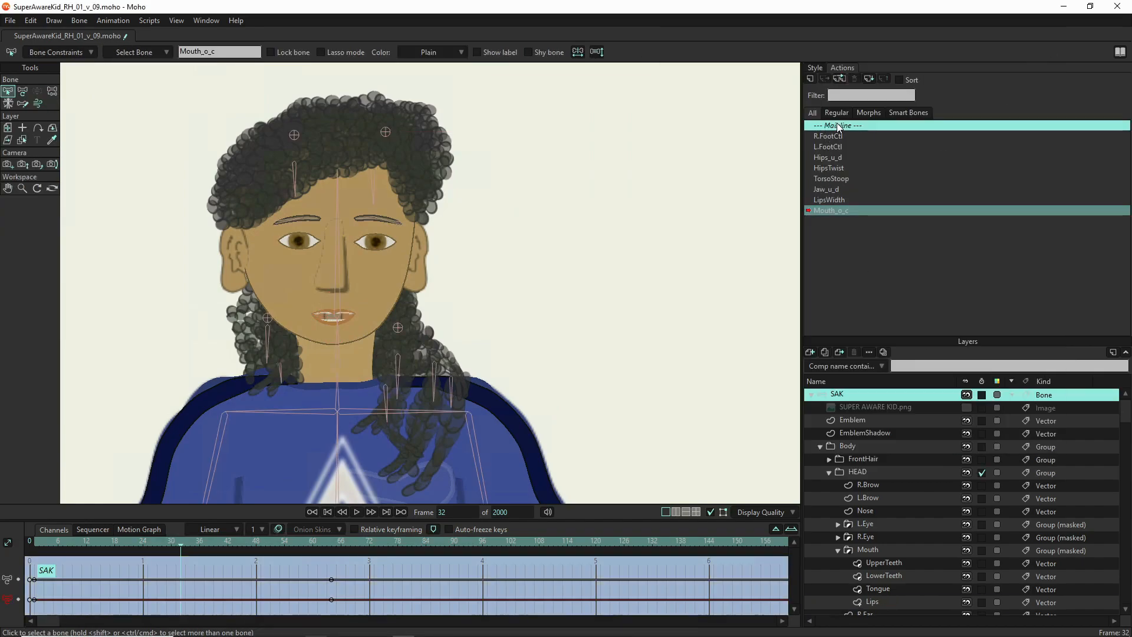
pyautogui.doubleClick(859, 124)
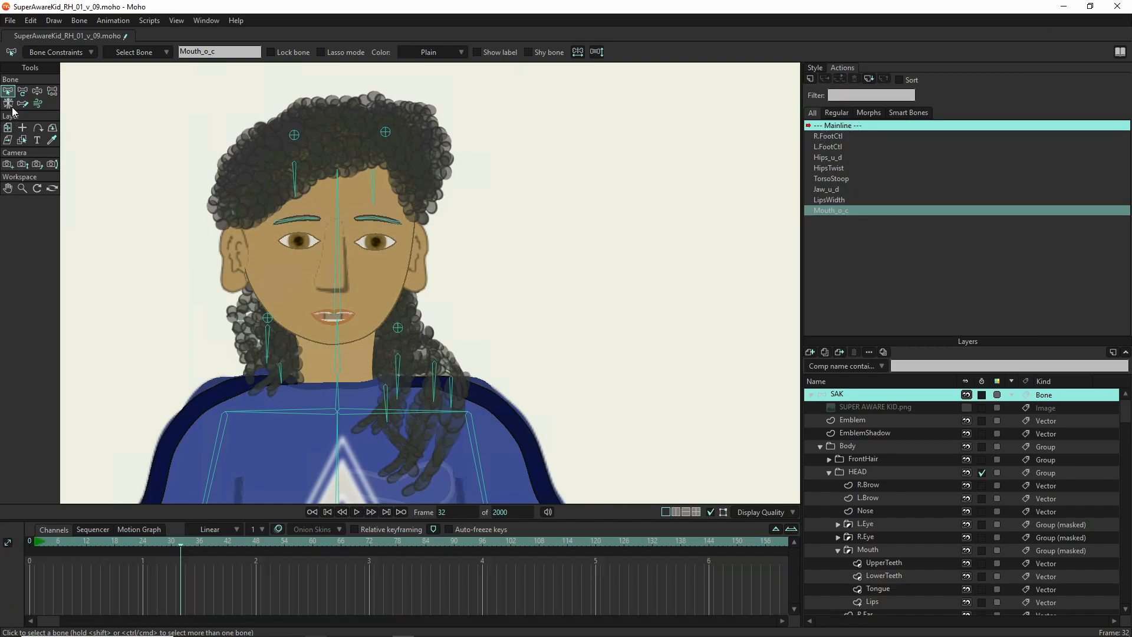
# Test the Mouth_o_c and Jaw_u_d controls together by swinging both bones up and down, finishing near their rest angles
pyautogui.click(38, 93)
pyautogui.scroll(-2, 230, 330)
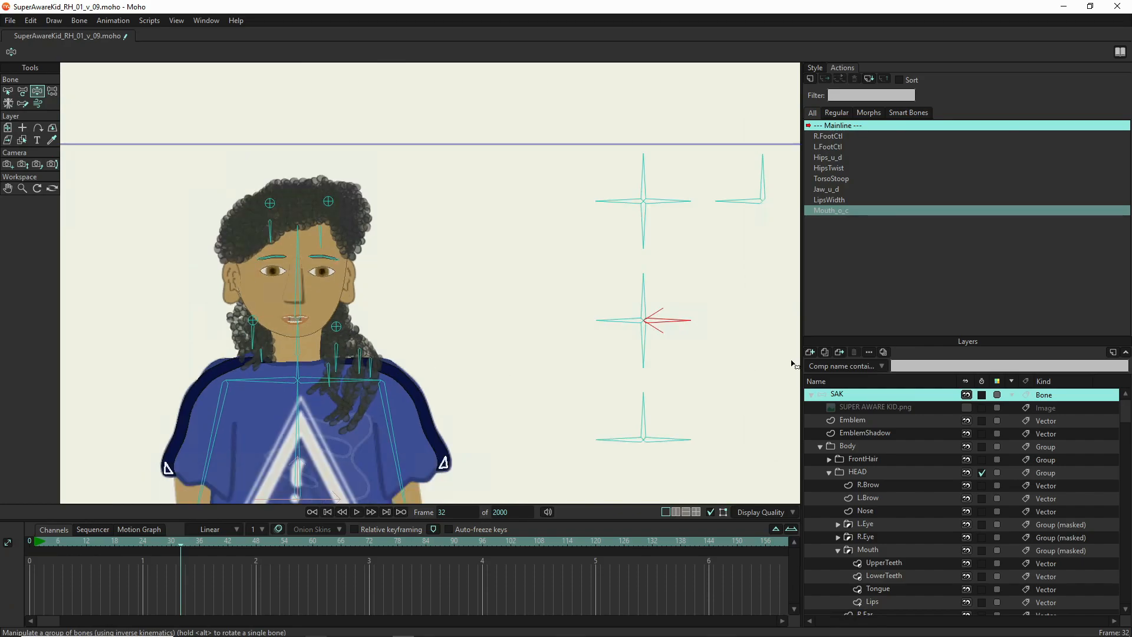
pyautogui.moveTo(681, 324); pyautogui.dragTo(672, 273)
pyautogui.moveTo(621, 318); pyautogui.dragTo(615, 379)
pyautogui.moveTo(672, 311); pyautogui.dragTo(664, 401)
pyautogui.moveTo(606, 357); pyautogui.dragTo(599, 250)
pyautogui.moveTo(671, 355); pyautogui.dragTo(682, 273)
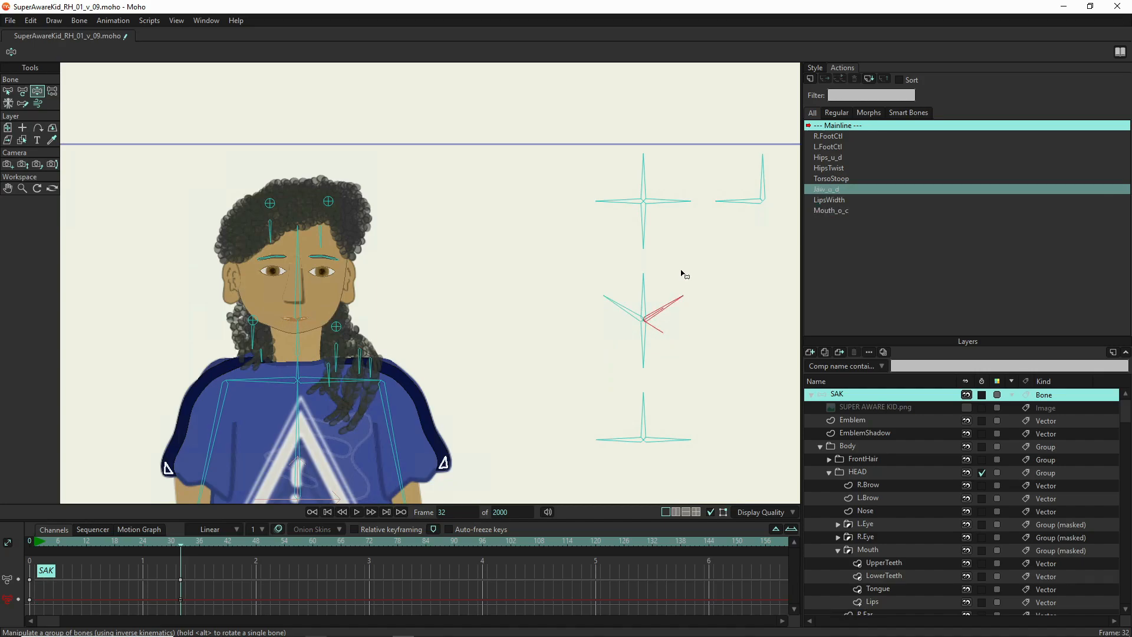
pyautogui.moveTo(611, 300); pyautogui.dragTo(606, 322)
pyautogui.moveTo(683, 311); pyautogui.dragTo(686, 319)
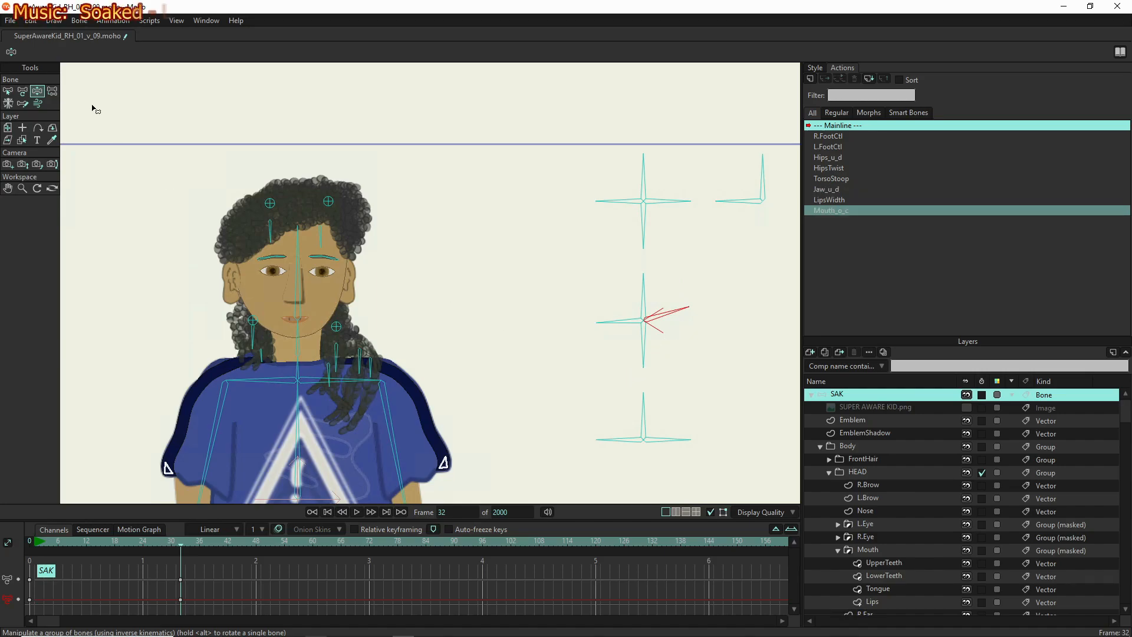
# Select the FrownSmile control bone and create a new action named FrownSmile for it
pyautogui.click(8, 91)
pyautogui.click(641, 350)
pyautogui.click(641, 350)
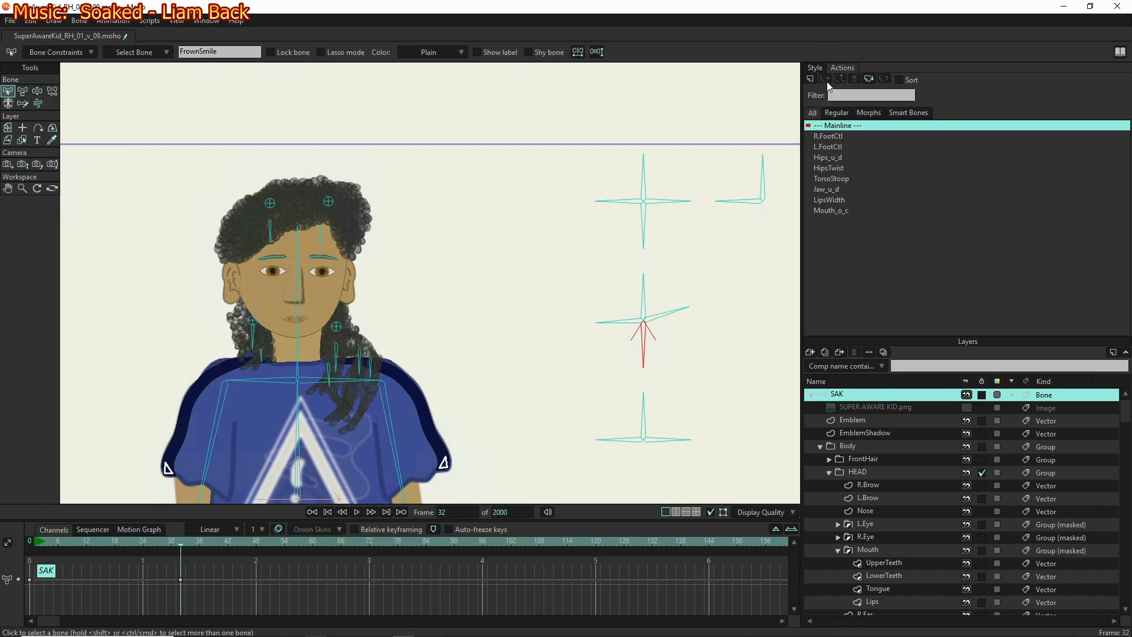
pyautogui.click(812, 77)
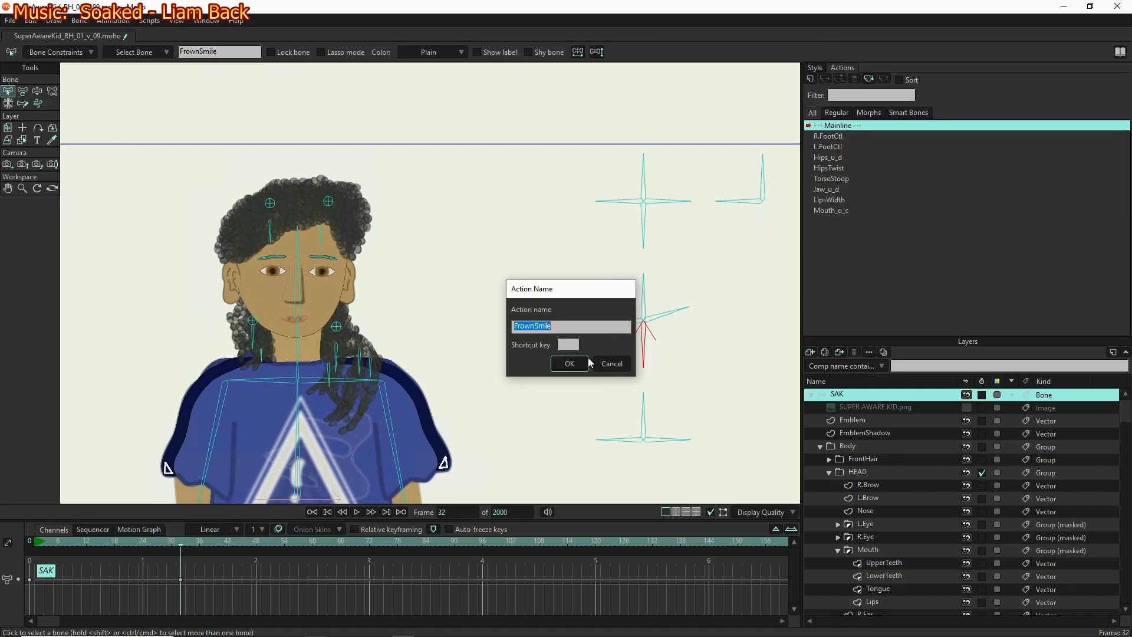
pyautogui.click(570, 364)
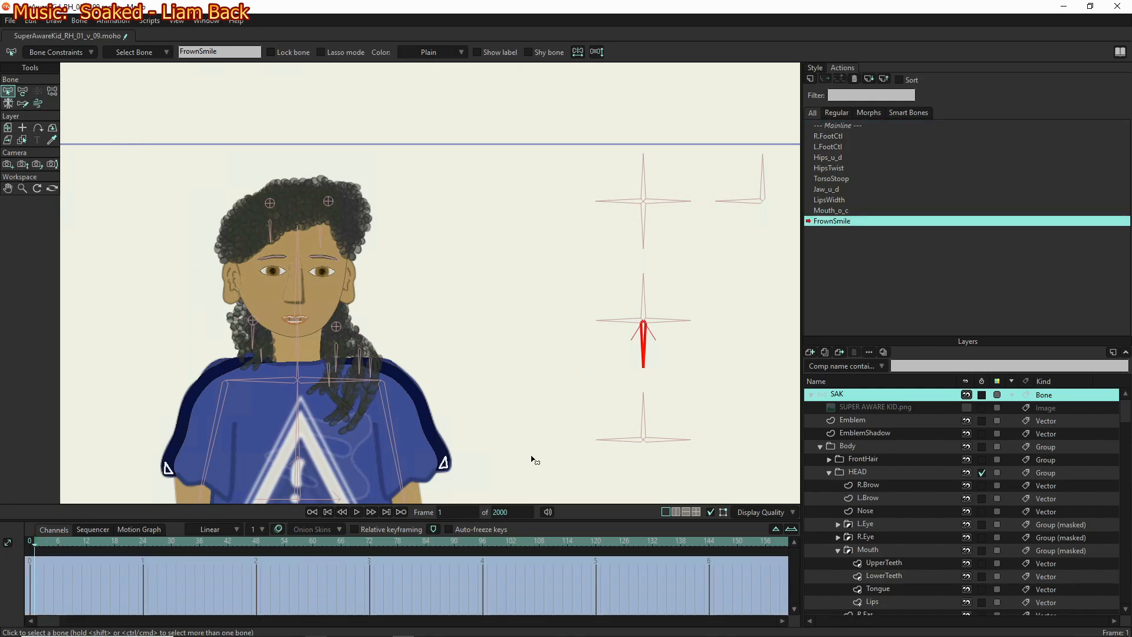
# In the FrownSmile action, rotate the control bone to 238° at frame 1 and 302° at frame 64
pyautogui.click(22, 91)
pyautogui.click(643, 351)
pyautogui.moveTo(643, 350); pyautogui.dragTo(596, 330)
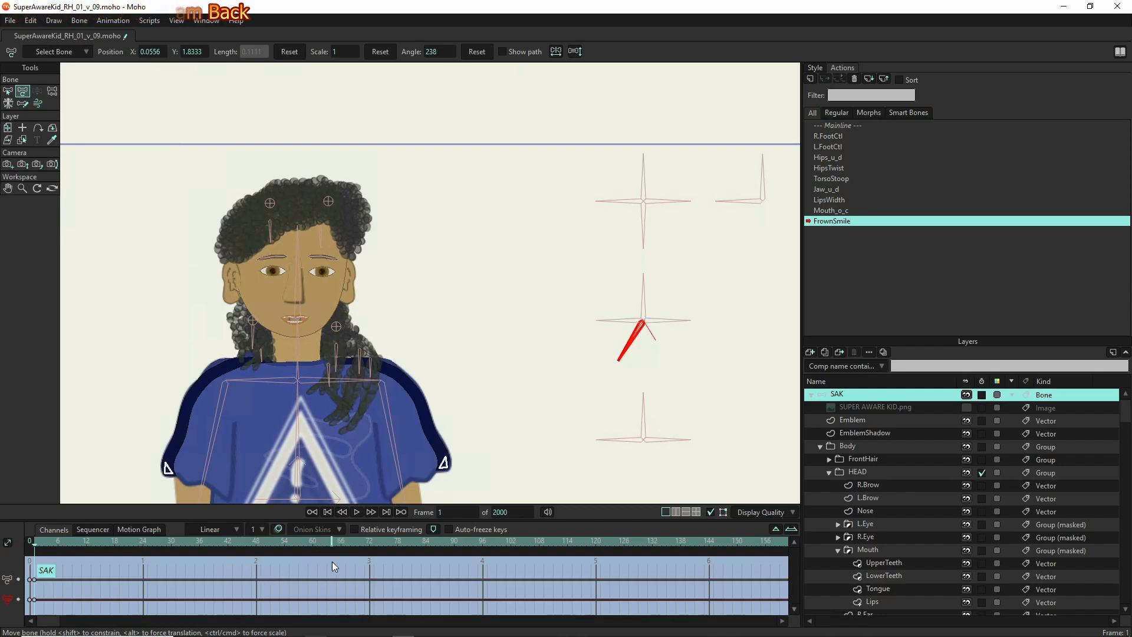
pyautogui.click(331, 540)
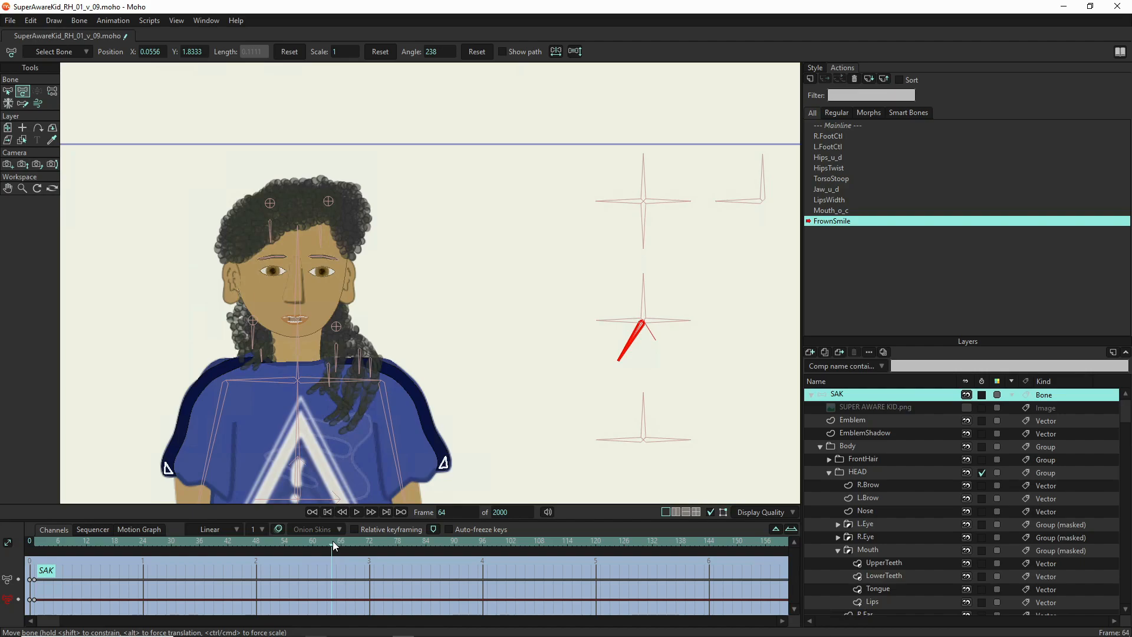
pyautogui.moveTo(639, 347); pyautogui.dragTo(719, 371)
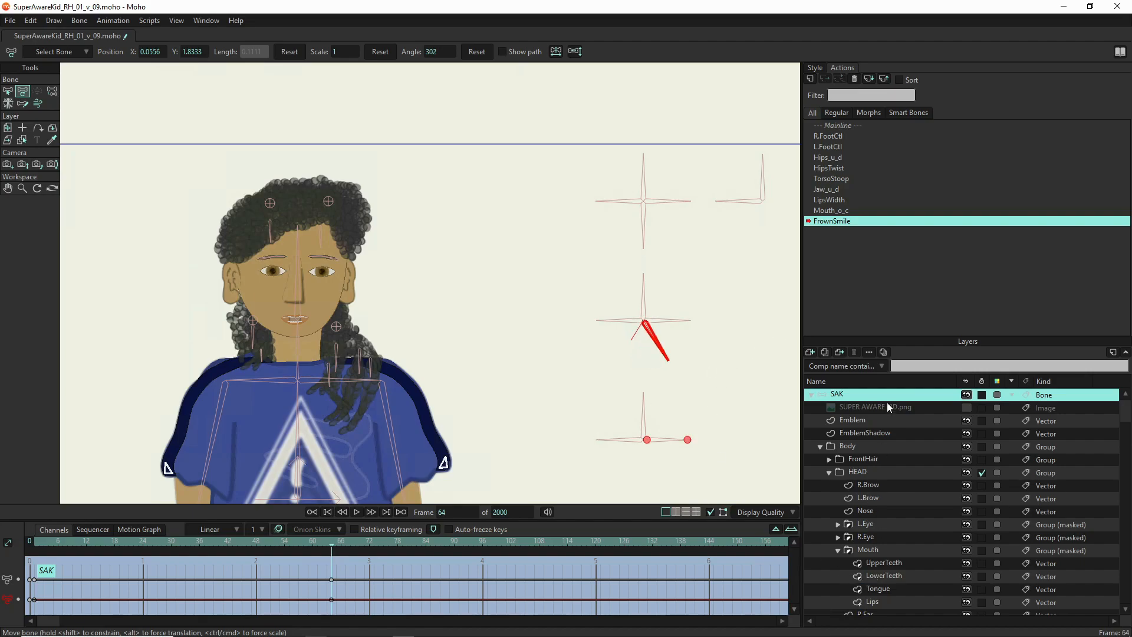
# At frame 64 of FrownSmile, select the Lips layer's two mouth-corner points and raise them to Y -0.2546 to form a smile
pyautogui.scroll(-2, 838, 543)
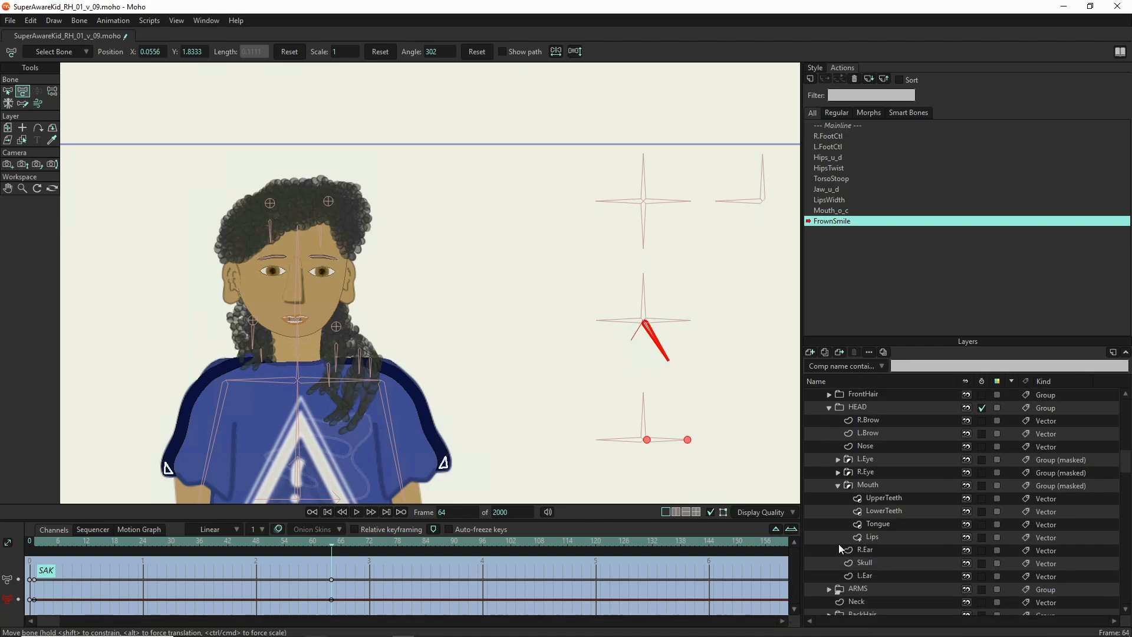
pyautogui.click(880, 541)
pyautogui.scroll(5, 288, 318)
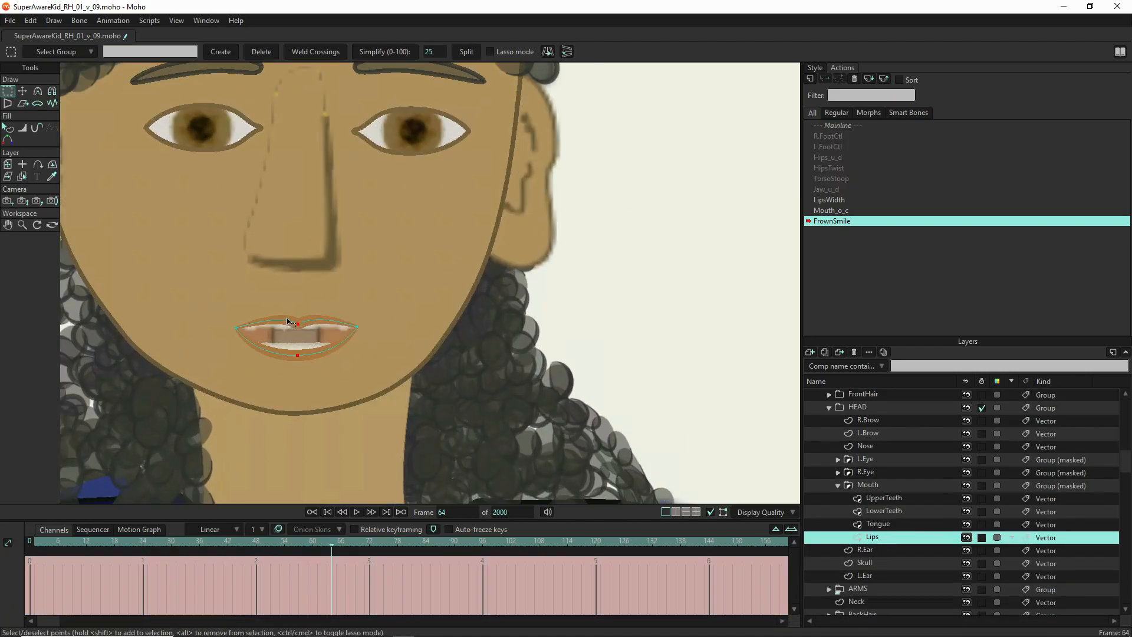
pyautogui.click(236, 327)
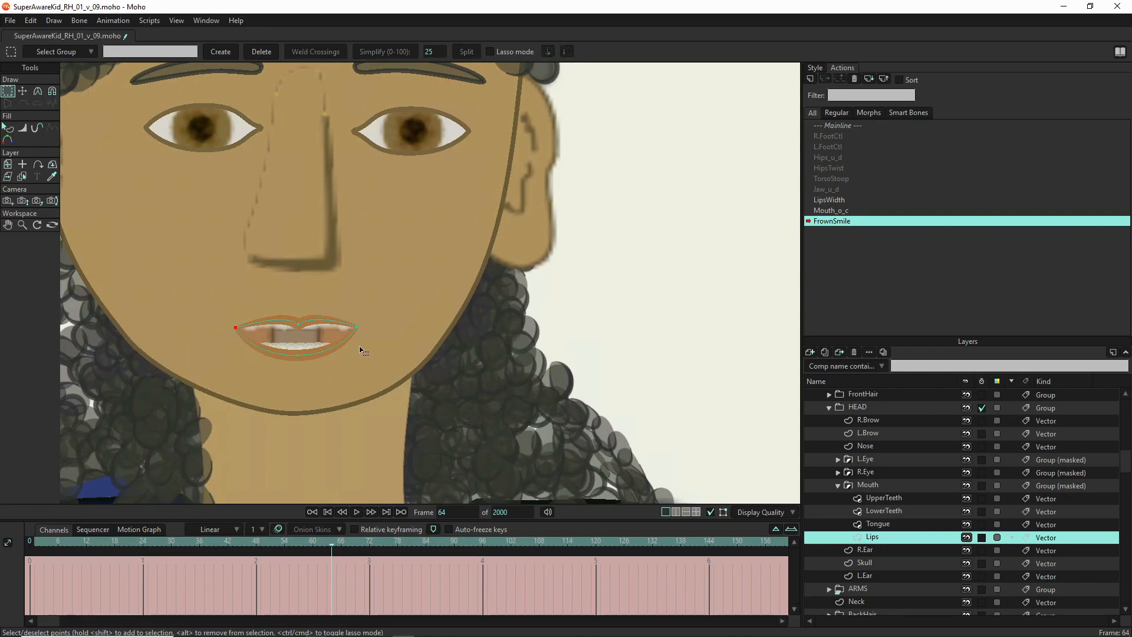
pyautogui.keyDown('shift'); pyautogui.click(356, 326); pyautogui.keyUp('shift')
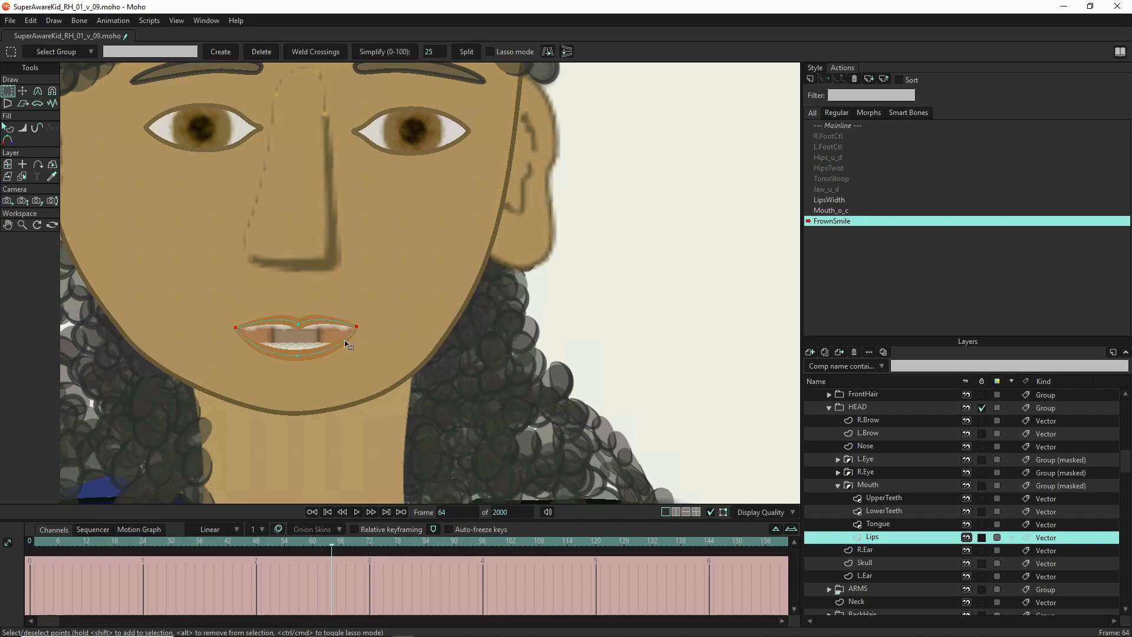
pyautogui.press('t')
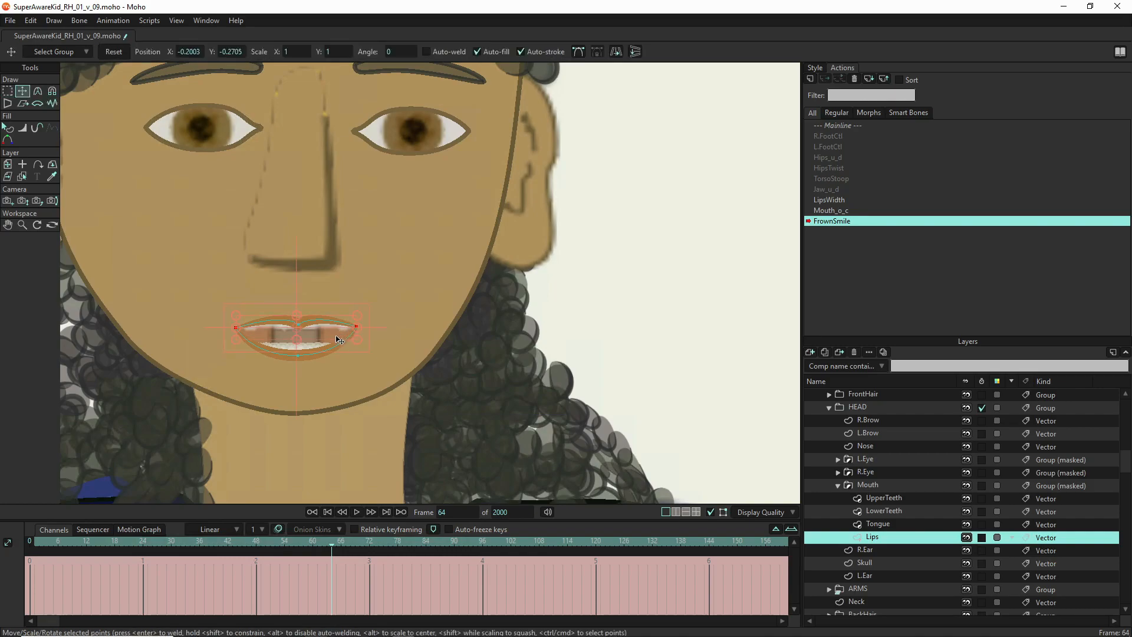
pyautogui.moveTo(336, 335); pyautogui.dragTo(337, 305)
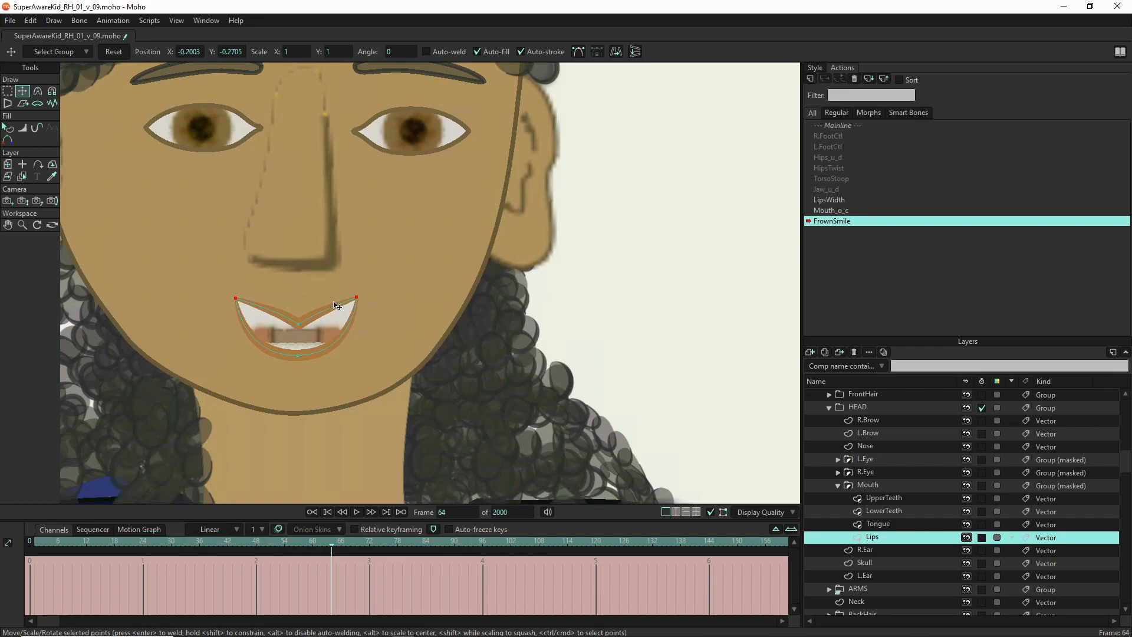
pyautogui.moveTo(337, 309); pyautogui.dragTo(337, 309)
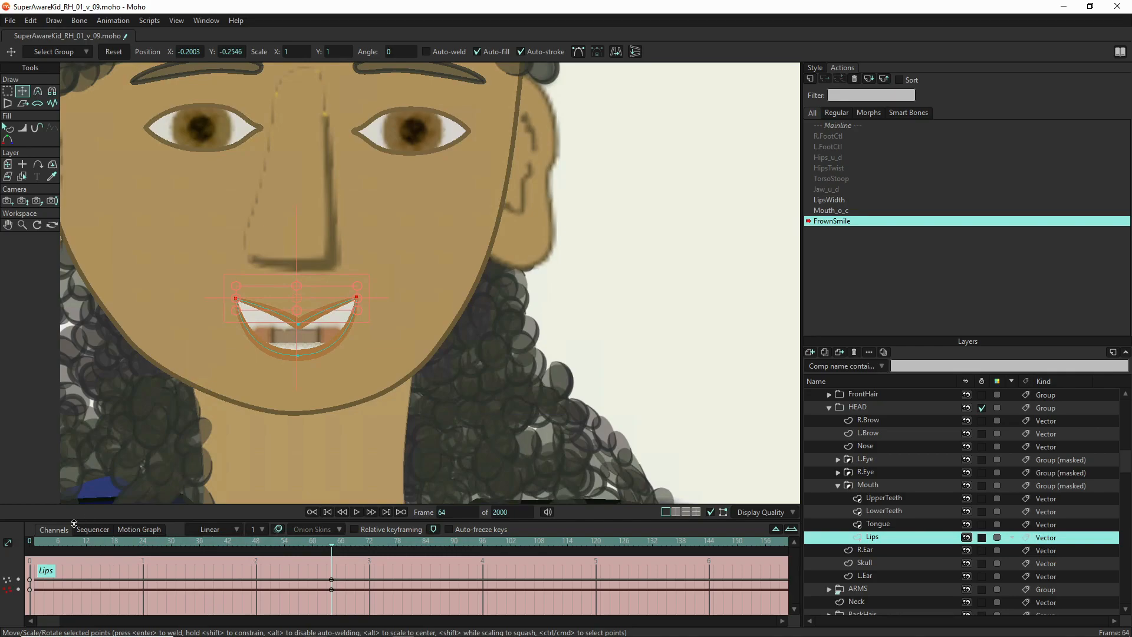
# In the FrownSmile action, pull the lip corners down into a frown at frame 1 and reset the points to neutral at frame 32
pyautogui.click(36, 545)
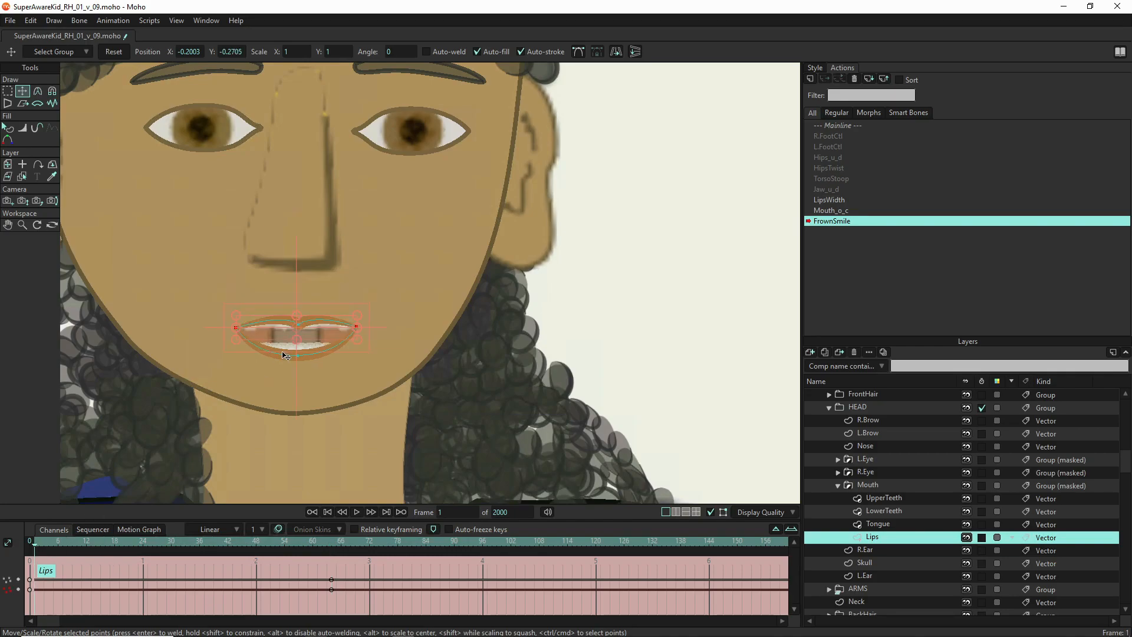
pyautogui.moveTo(319, 339); pyautogui.dragTo(316, 383)
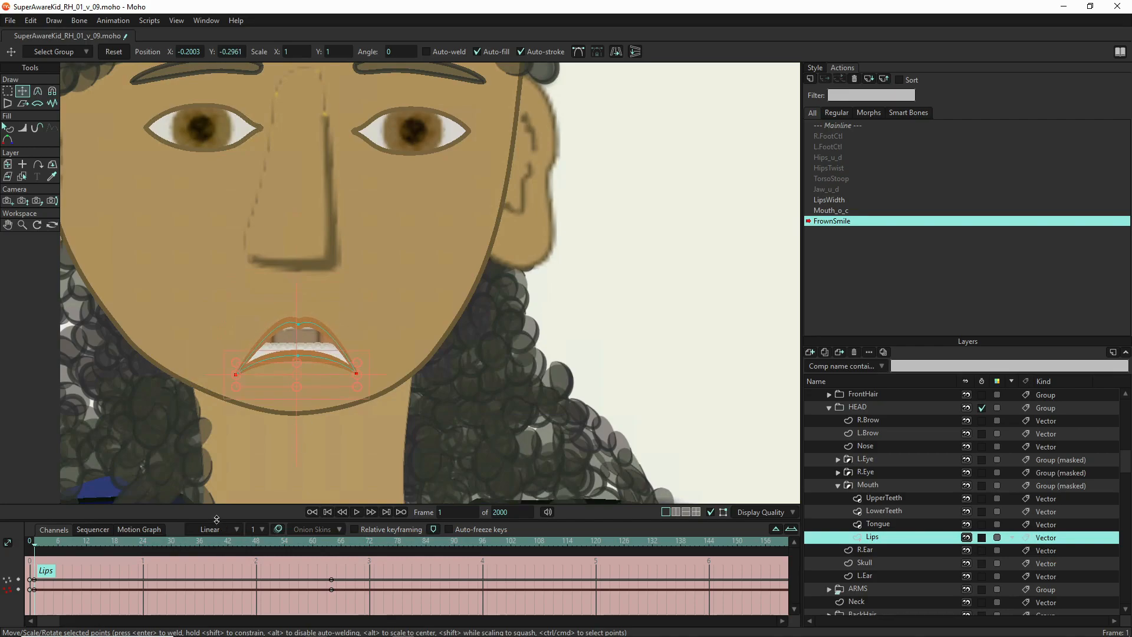
pyautogui.click(182, 542)
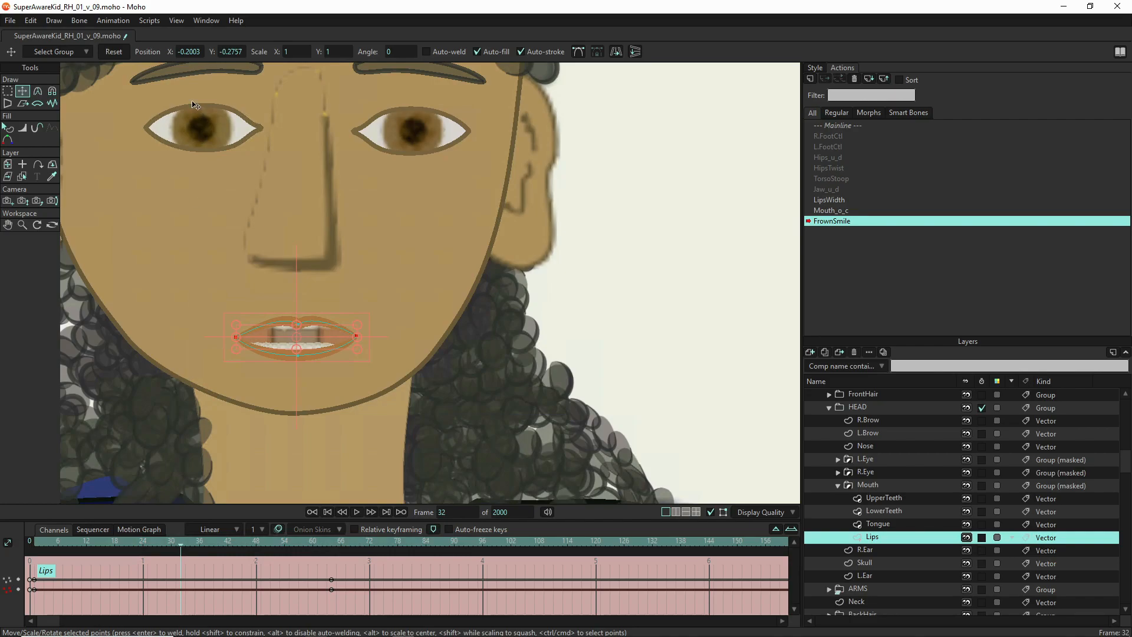
pyautogui.click(113, 53)
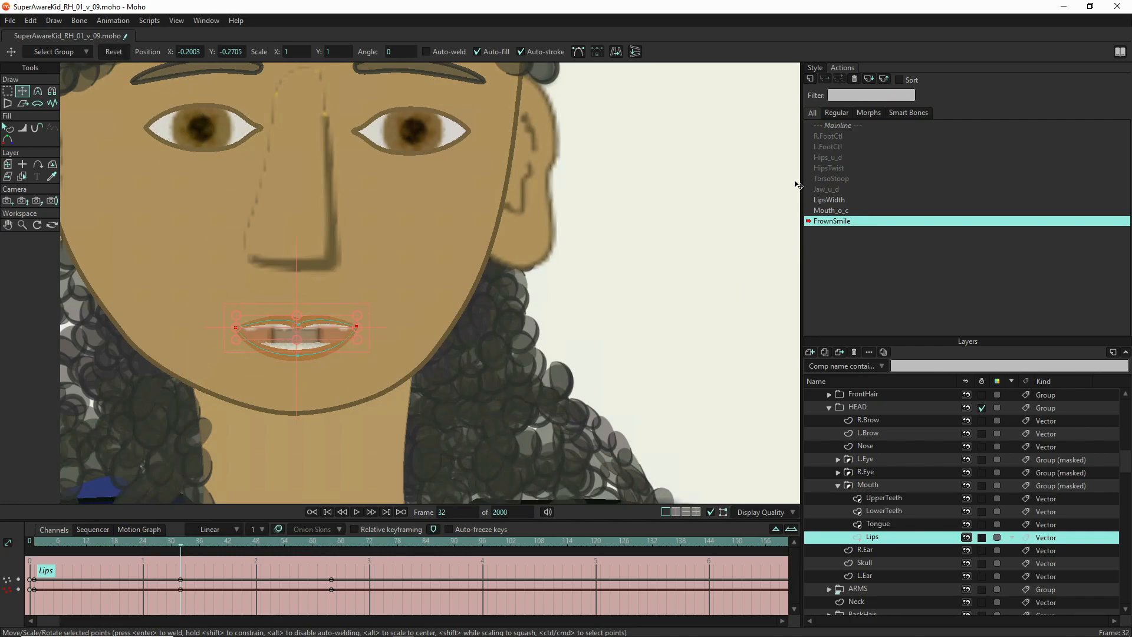
# Return to the Mainline timeline and select the SAK bone layer
pyautogui.click(833, 127)
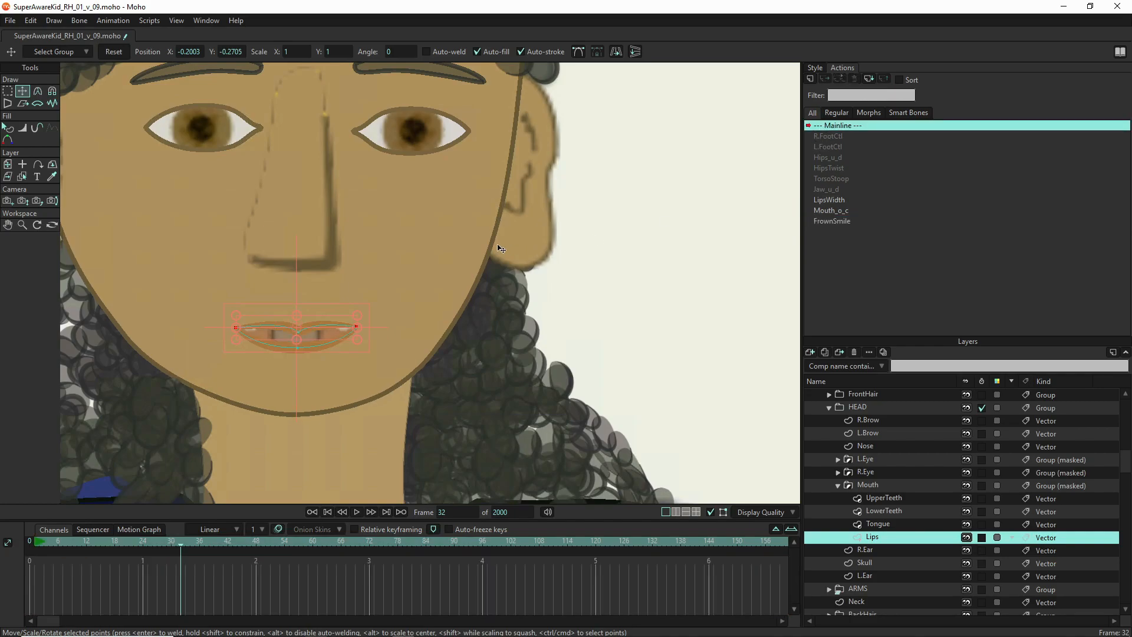
pyautogui.scroll(-5, 394, 314)
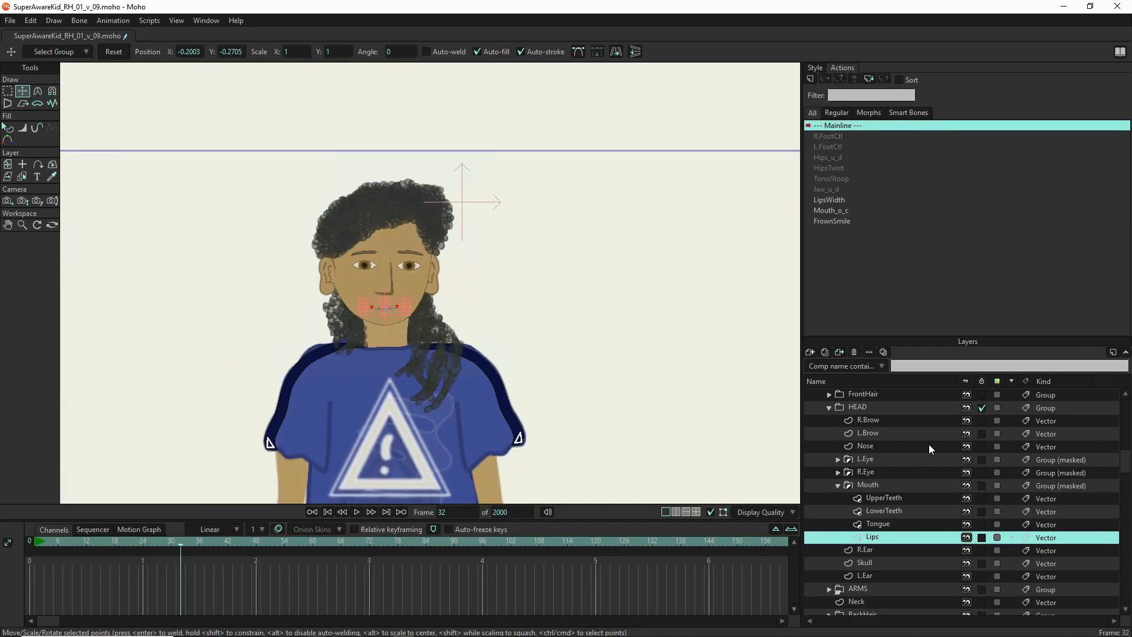
pyautogui.scroll(3, 930, 445)
pyautogui.click(888, 398)
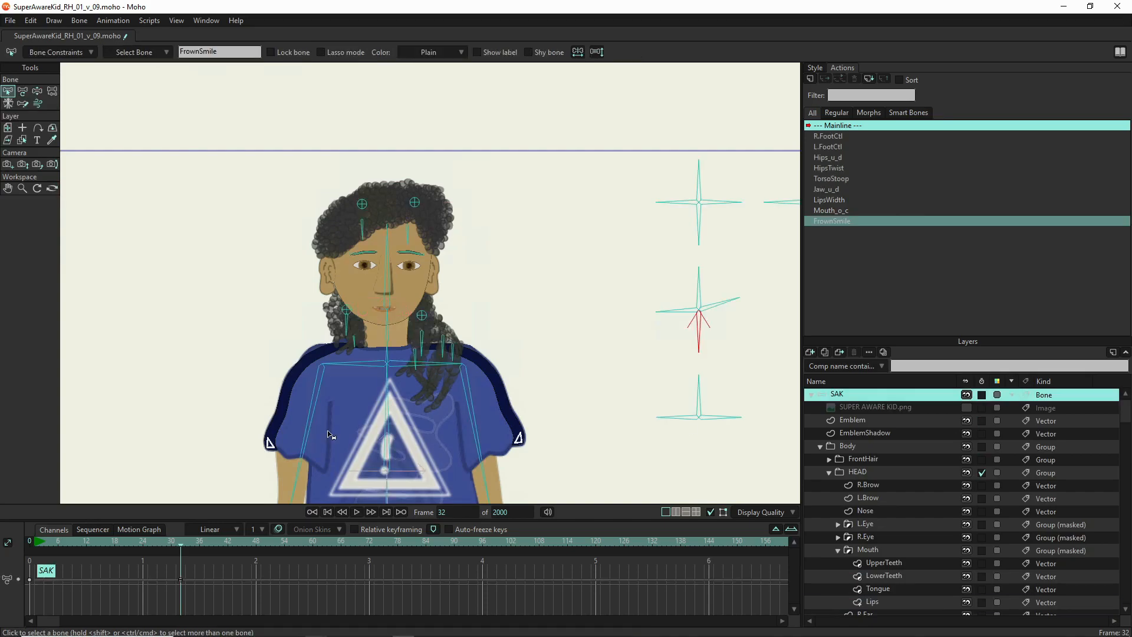
# Test the mouth shapes at frame 32 by swinging the control bones of the middle cross beside the character
pyautogui.scroll(-3, 300, 421)
pyautogui.scroll(3, 445, 416)
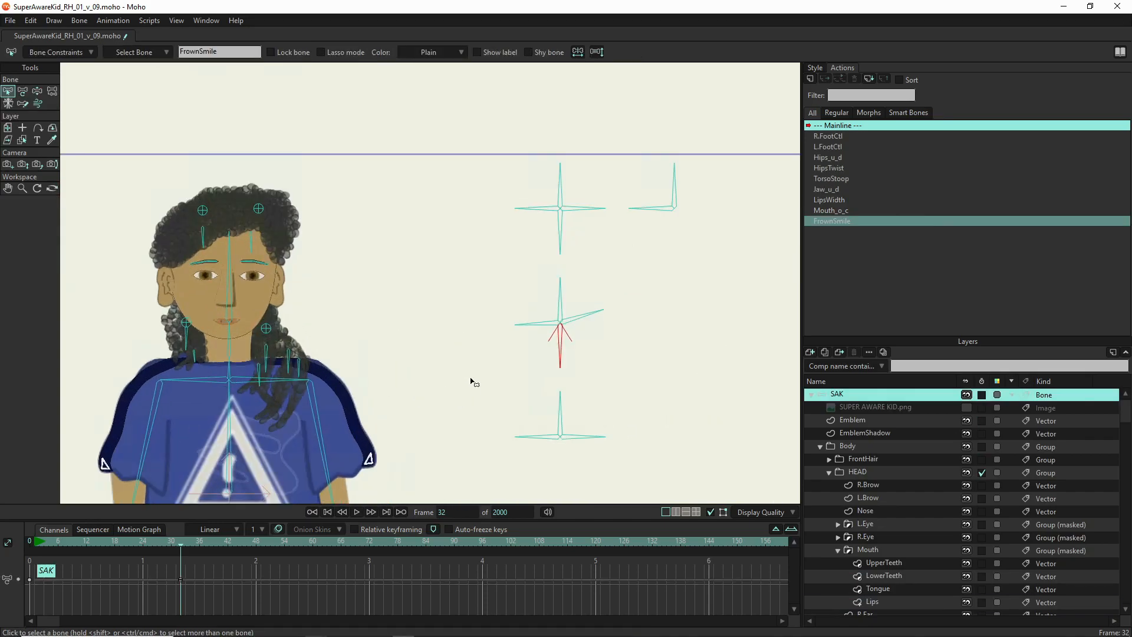
pyautogui.click(37, 91)
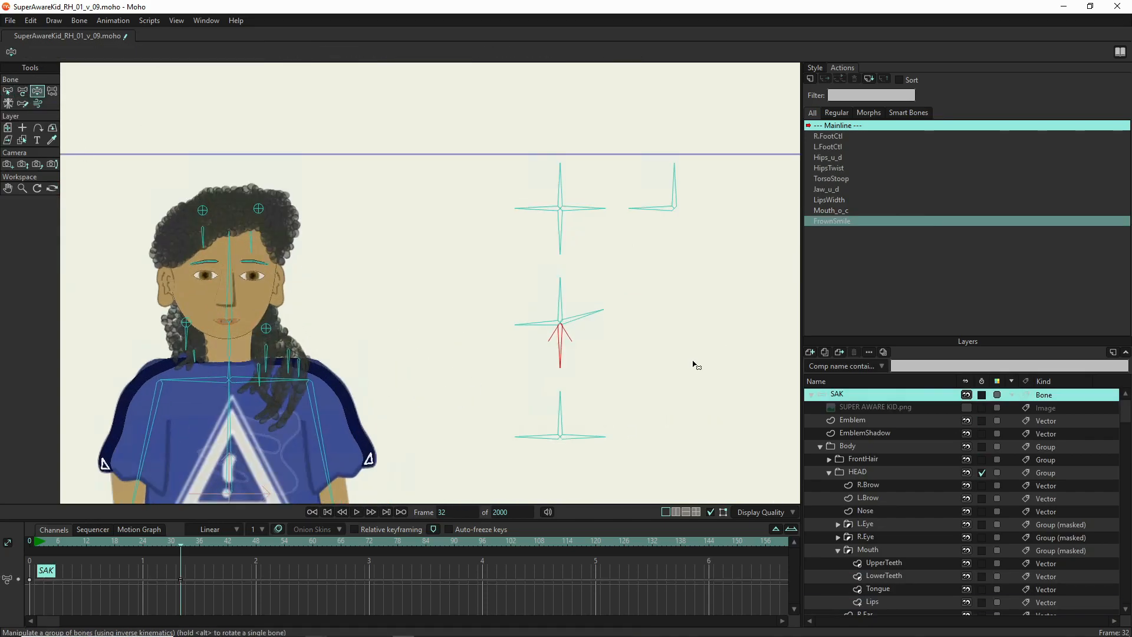
pyautogui.moveTo(584, 293); pyautogui.dragTo(588, 377)
pyautogui.moveTo(558, 318); pyautogui.dragTo(599, 293)
pyautogui.moveTo(576, 338); pyautogui.dragTo(598, 345)
pyautogui.moveTo(528, 342)
pyautogui.mouseDown()
pyautogui.moveTo(520, 298)
pyautogui.moveTo(521, 347)
pyautogui.mouseUp()
pyautogui.moveTo(581, 289); pyautogui.dragTo(522, 281)
pyautogui.moveTo(589, 341); pyautogui.dragTo(524, 333)
pyautogui.moveTo(551, 287)
pyautogui.mouseDown()
pyautogui.moveTo(535, 296)
pyautogui.moveTo(561, 285)
pyautogui.moveTo(560, 295)
pyautogui.moveTo(561, 283)
pyautogui.mouseUp()
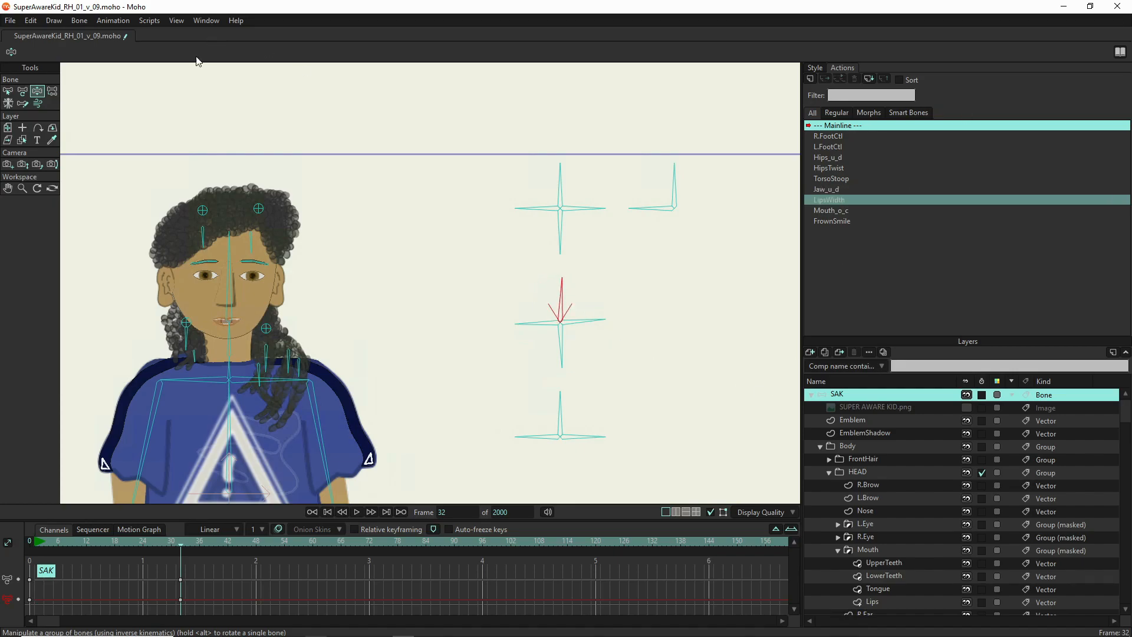
# Delete the test keyframes from the SAK layer's Mainline timeline
pyautogui.click(7, 91)
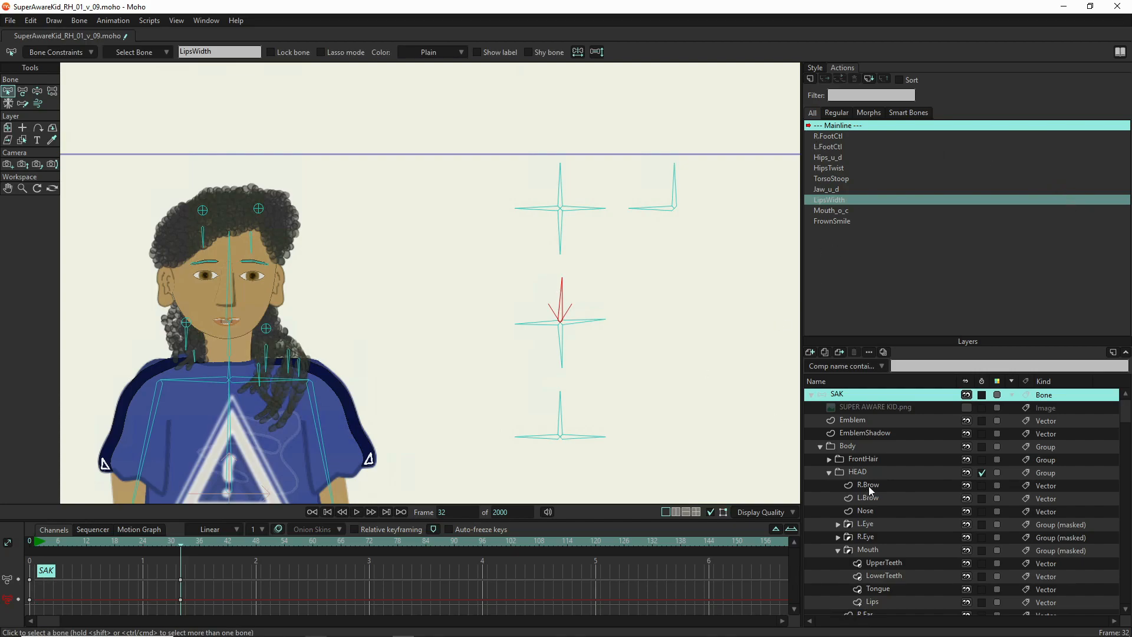
pyautogui.moveTo(204, 576); pyautogui.dragTo(1, 633)
pyautogui.press('Delete')
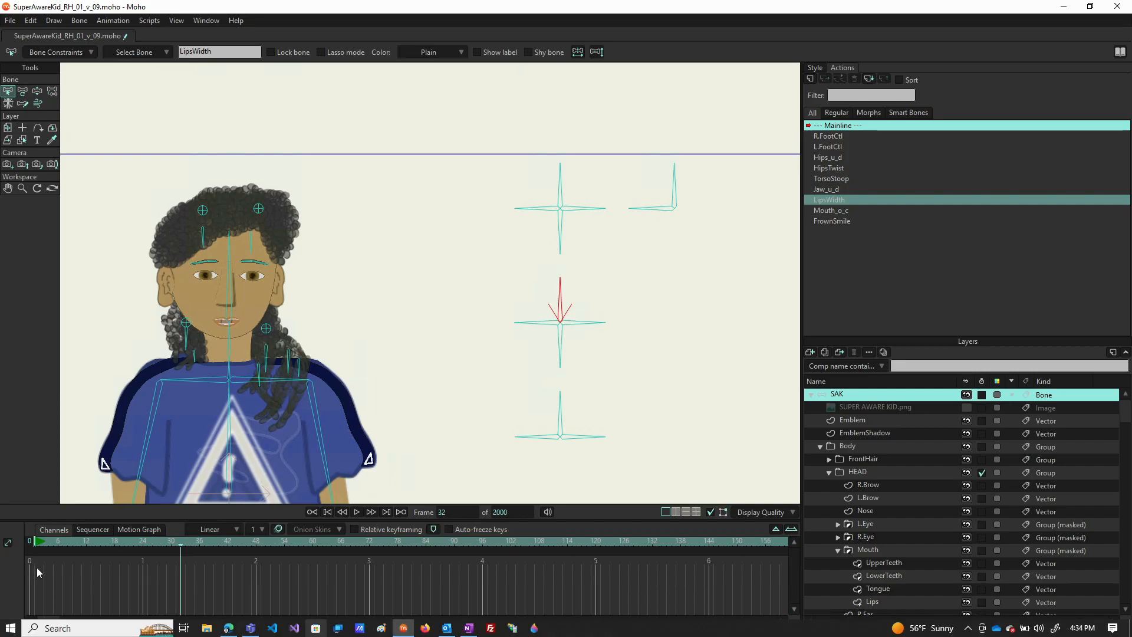
# At frame 0, create a smart bone action named EyeLids_o_c for the EyeLids_o_c bone of the upper cross
pyautogui.click(29, 542)
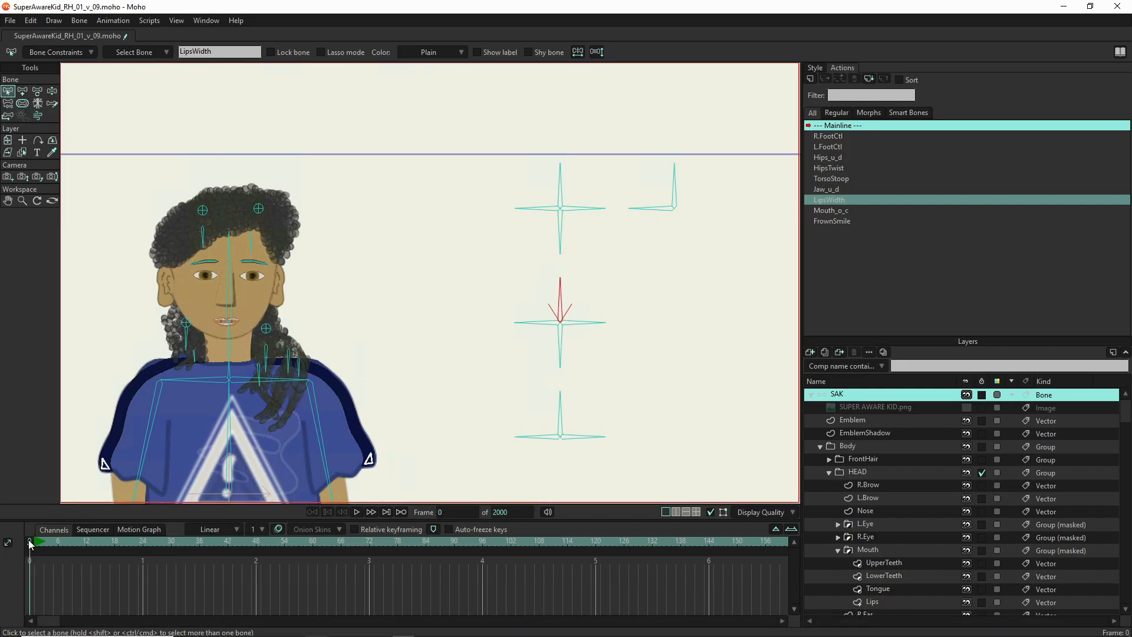
pyautogui.click(535, 209)
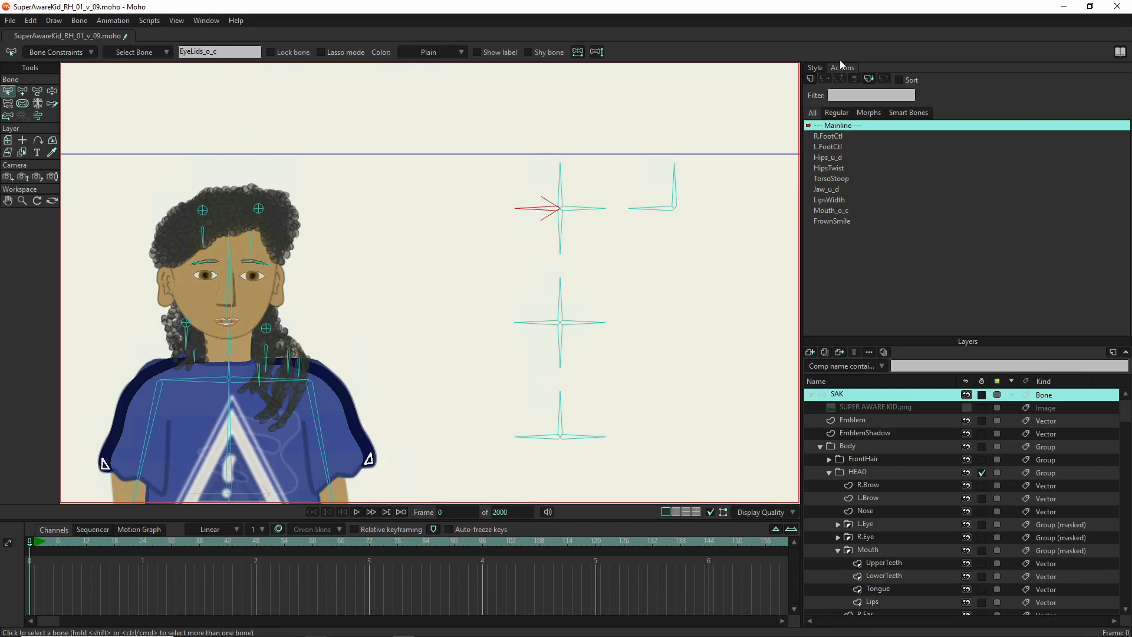
pyautogui.click(810, 79)
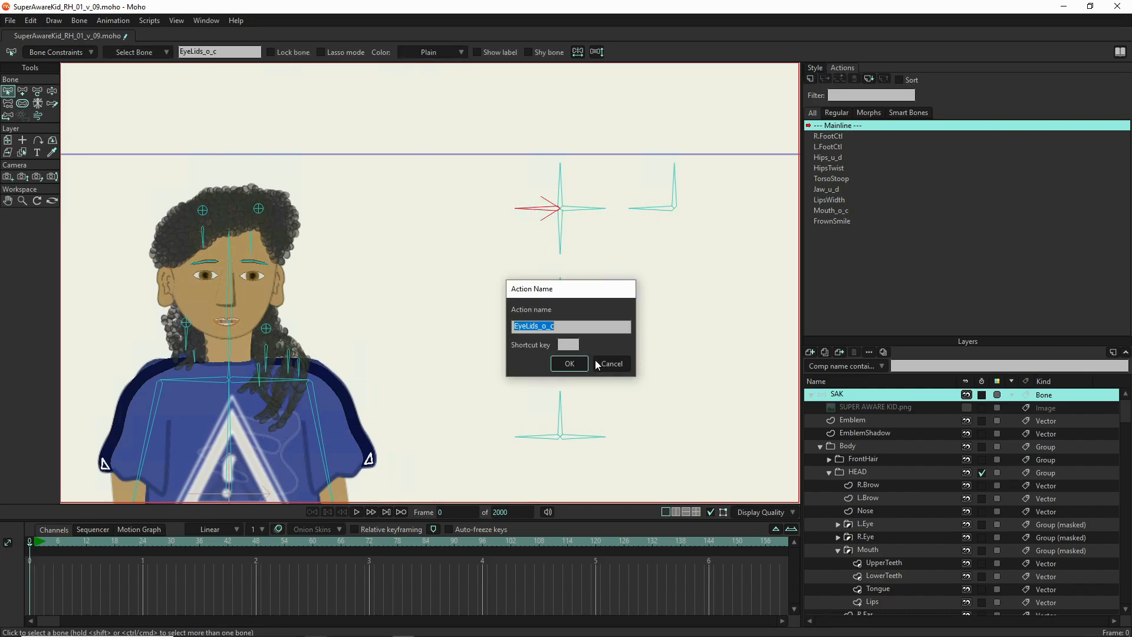
pyautogui.click(570, 364)
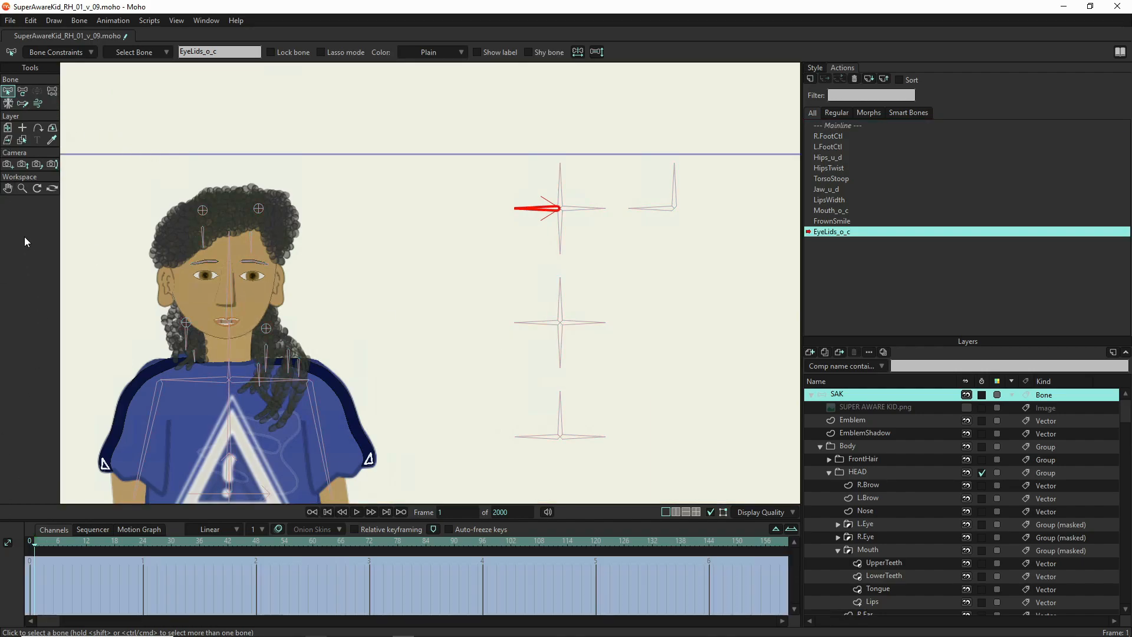
# Rotate the EyeLids_o_c bone to an angle of 212 at frame 1 and 148 at frame 64
pyautogui.click(22, 91)
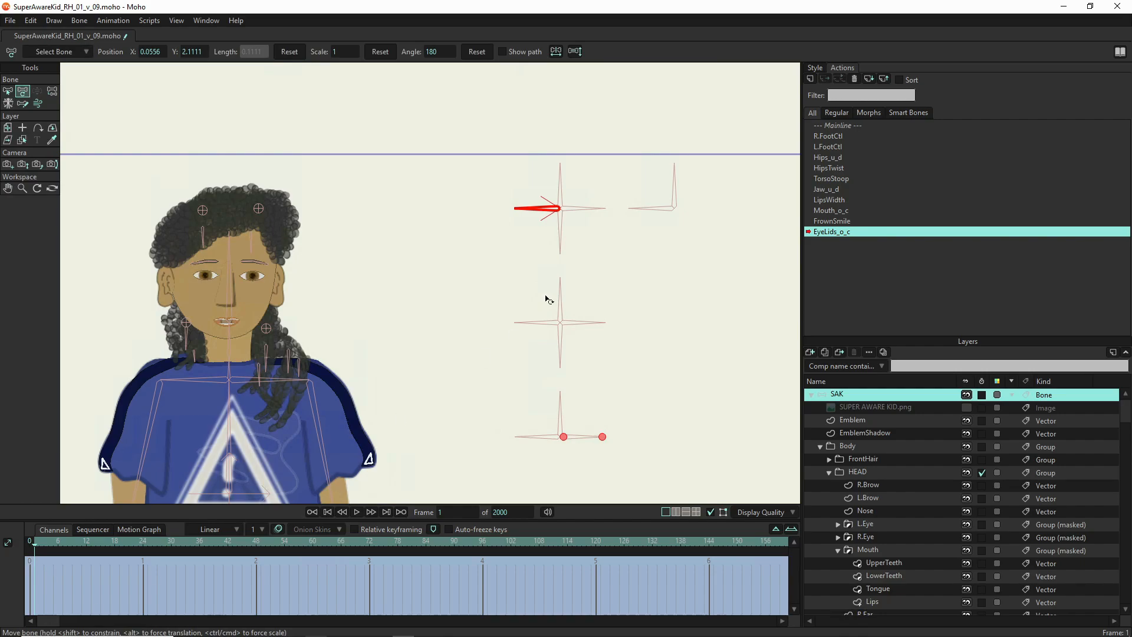
pyautogui.moveTo(545, 209); pyautogui.dragTo(545, 242)
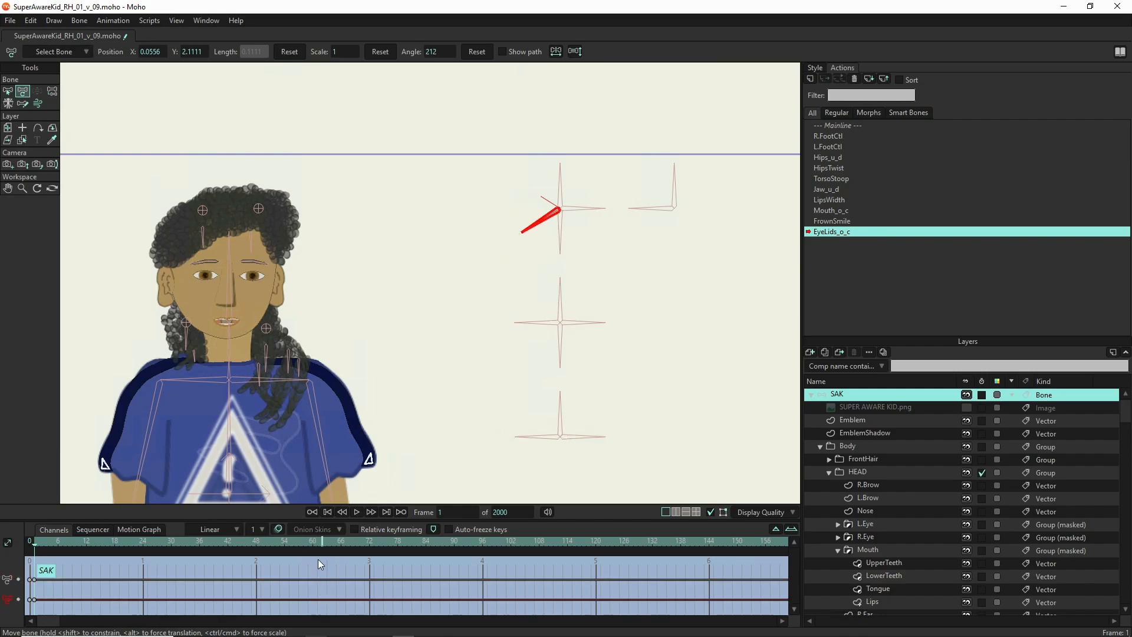
pyautogui.click(335, 541)
pyautogui.moveTo(537, 221); pyautogui.dragTo(541, 155)
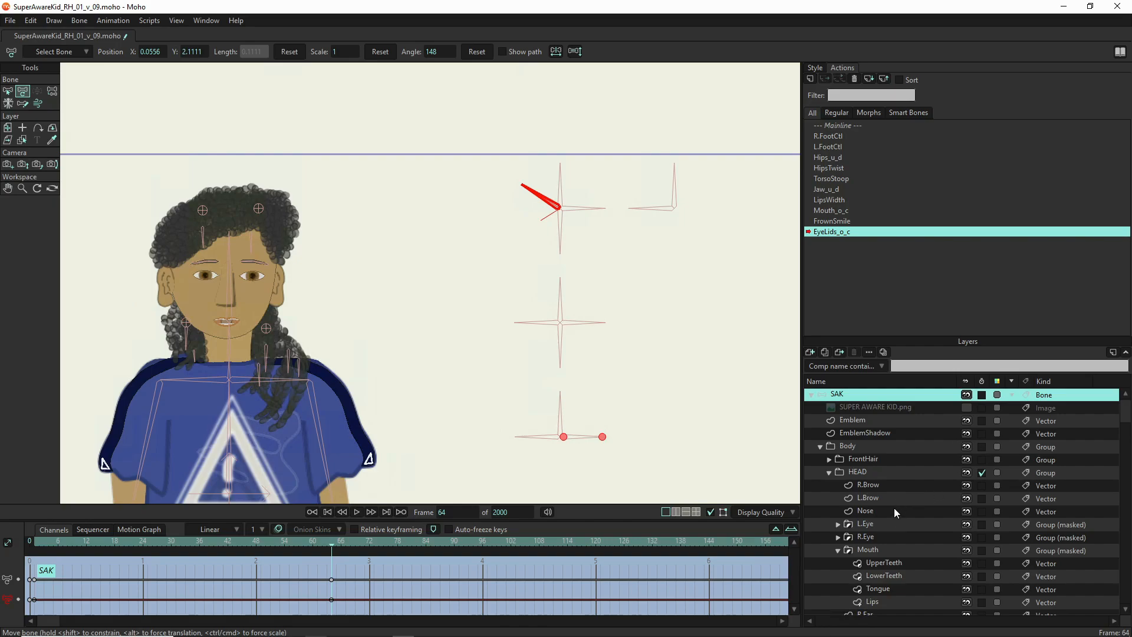
# At frame 64, spread the upper and lower middle points of the L.Eye Sclera vertically to open that eye wide
pyautogui.click(838, 537)
pyautogui.click(838, 525)
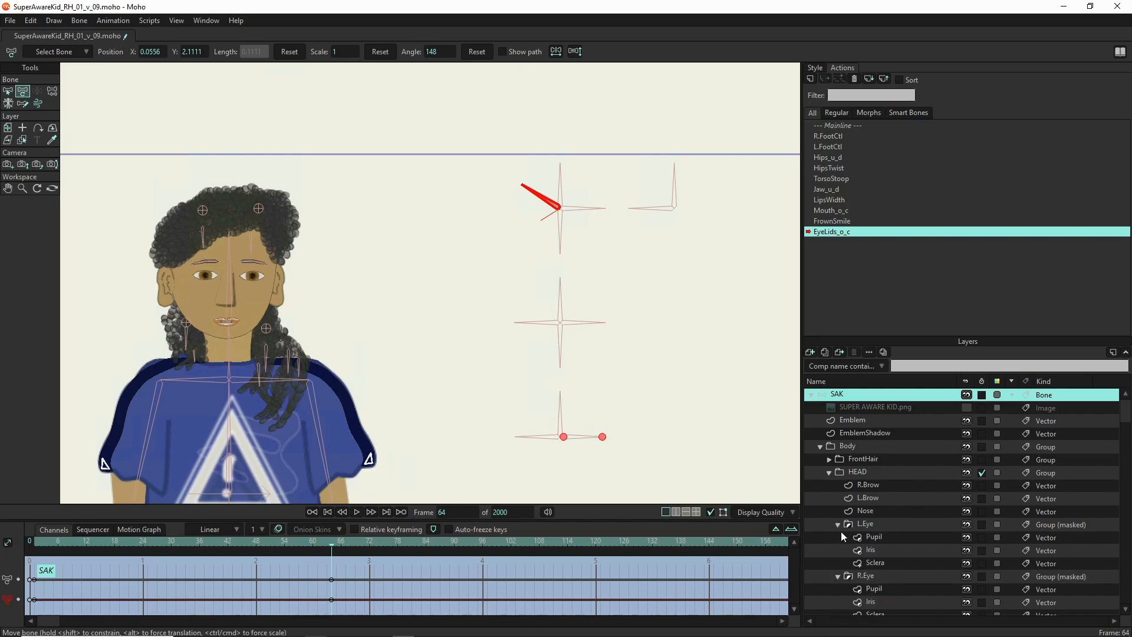
pyautogui.click(886, 562)
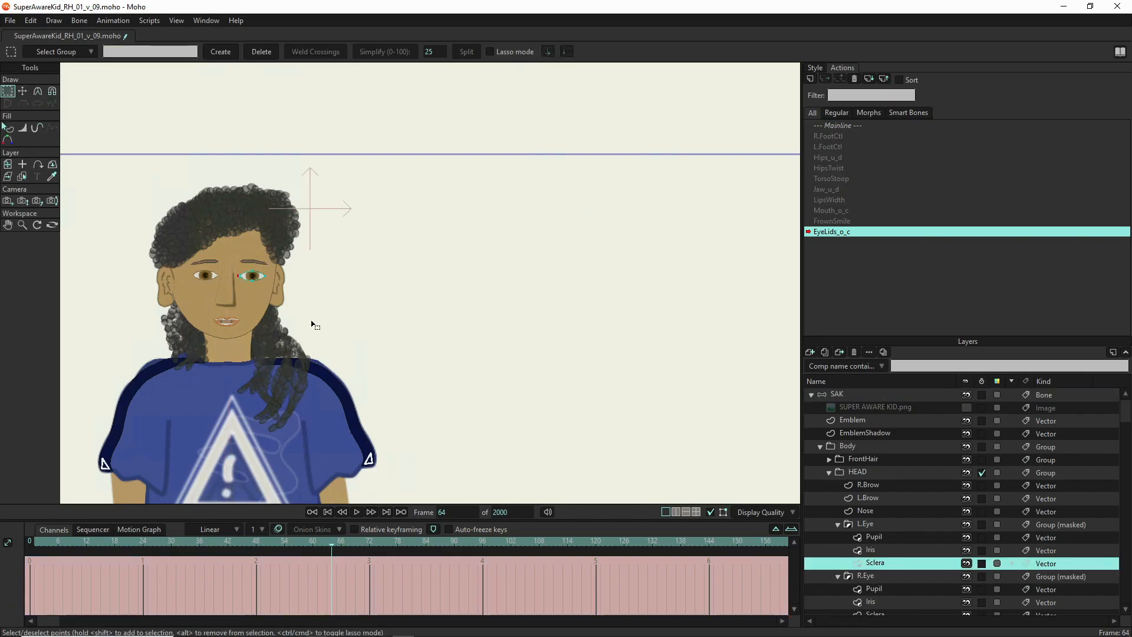
pyautogui.scroll(5, 264, 288)
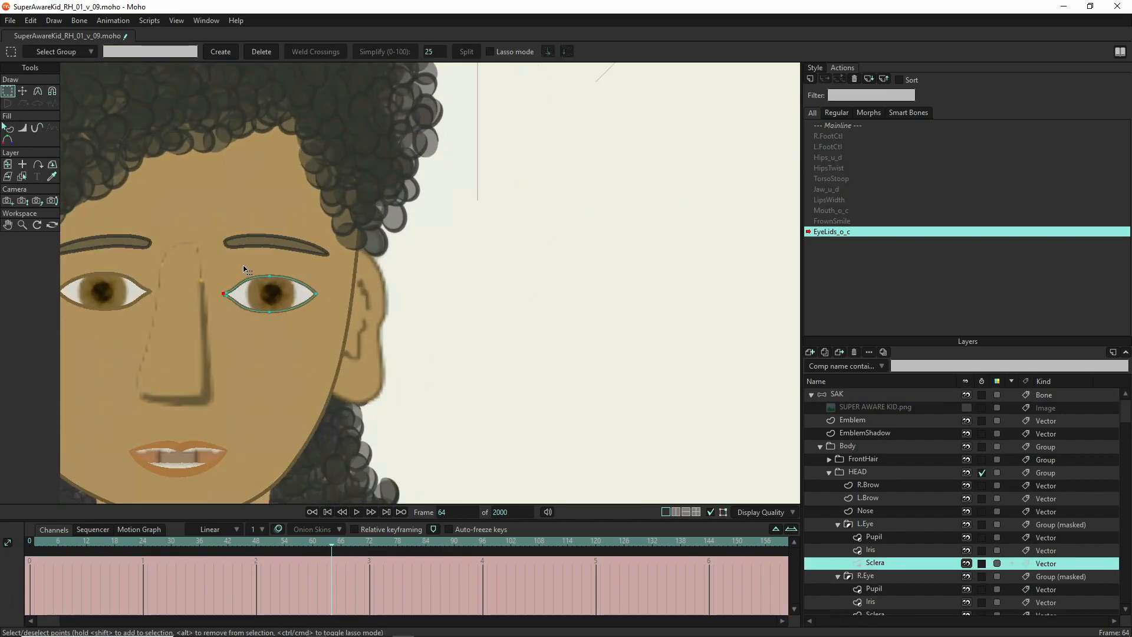
pyautogui.scroll(-5, 251, 273)
pyautogui.scroll(5, 251, 271)
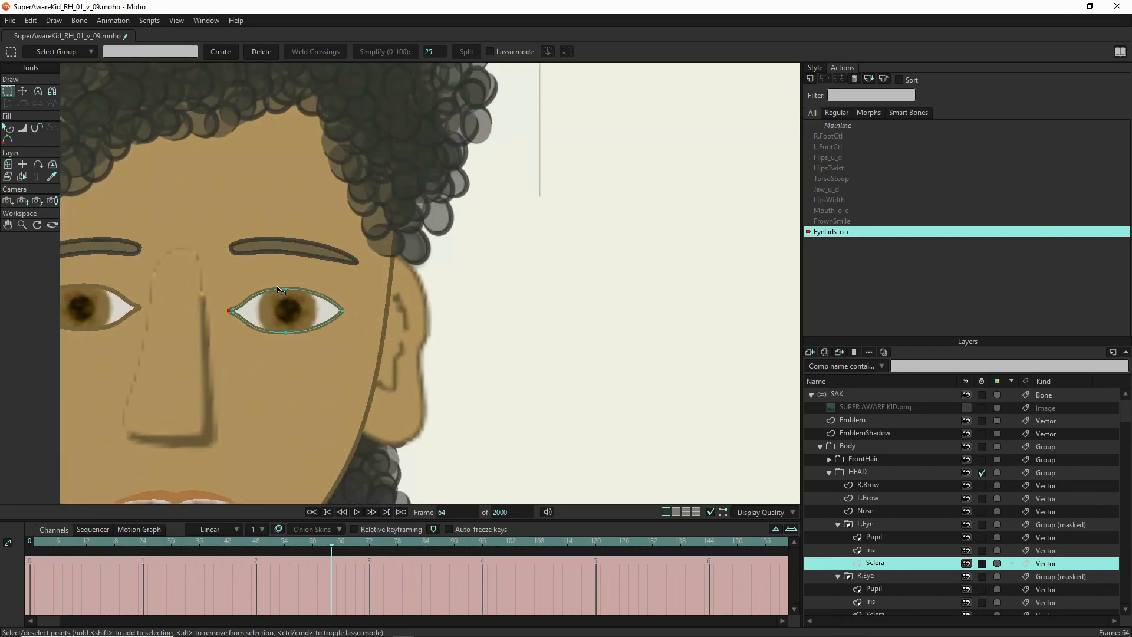
pyautogui.moveTo(268, 277); pyautogui.dragTo(299, 381)
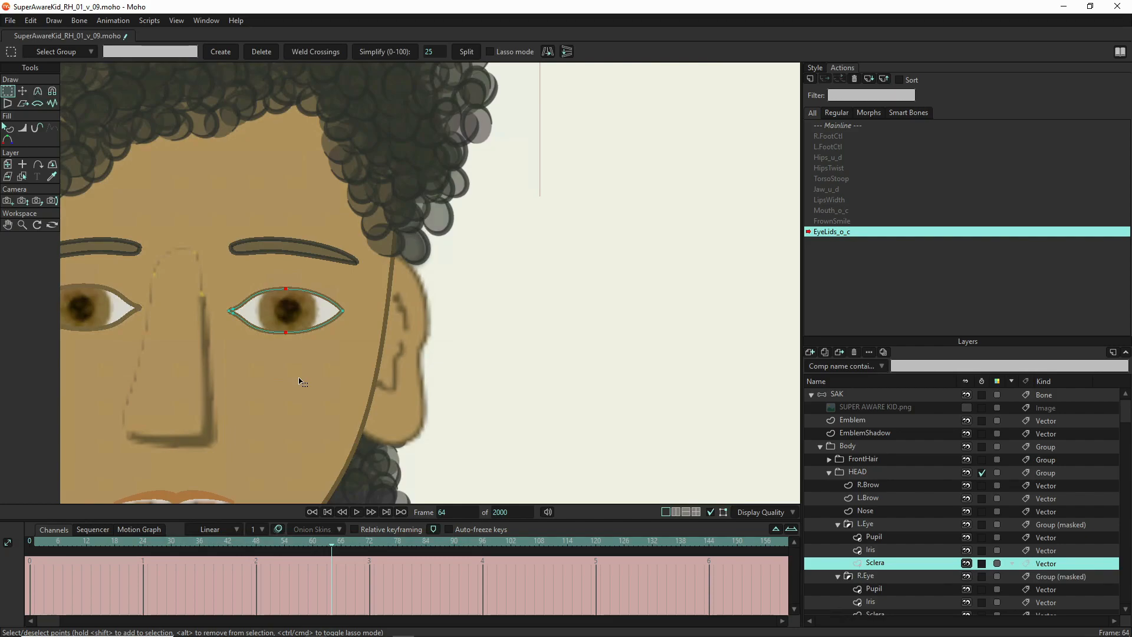
pyautogui.press('t')
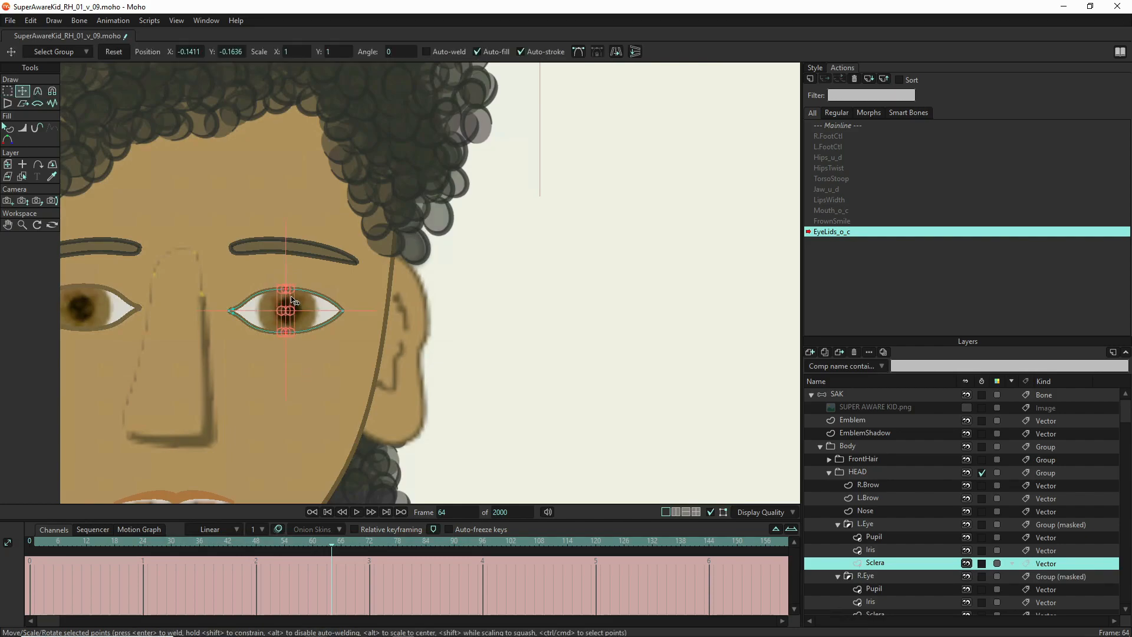
pyautogui.moveTo(286, 290); pyautogui.dragTo(667, 301)
pyautogui.hotkey('ctrl', 'z')
pyautogui.scroll(4, 283, 276)
pyautogui.scroll(-4, 334, 274)
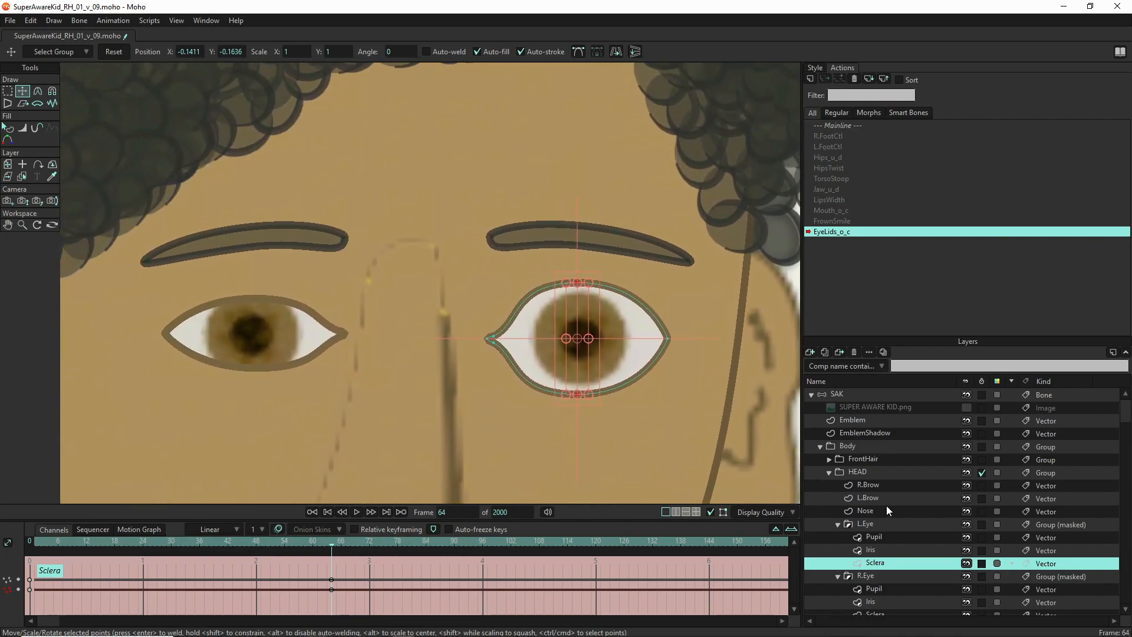
# At frame 64, spread the upper and lower middle points of the R.Eye Sclera vertically to open that eye wide
pyautogui.scroll(-3, 884, 545)
pyautogui.click(889, 550)
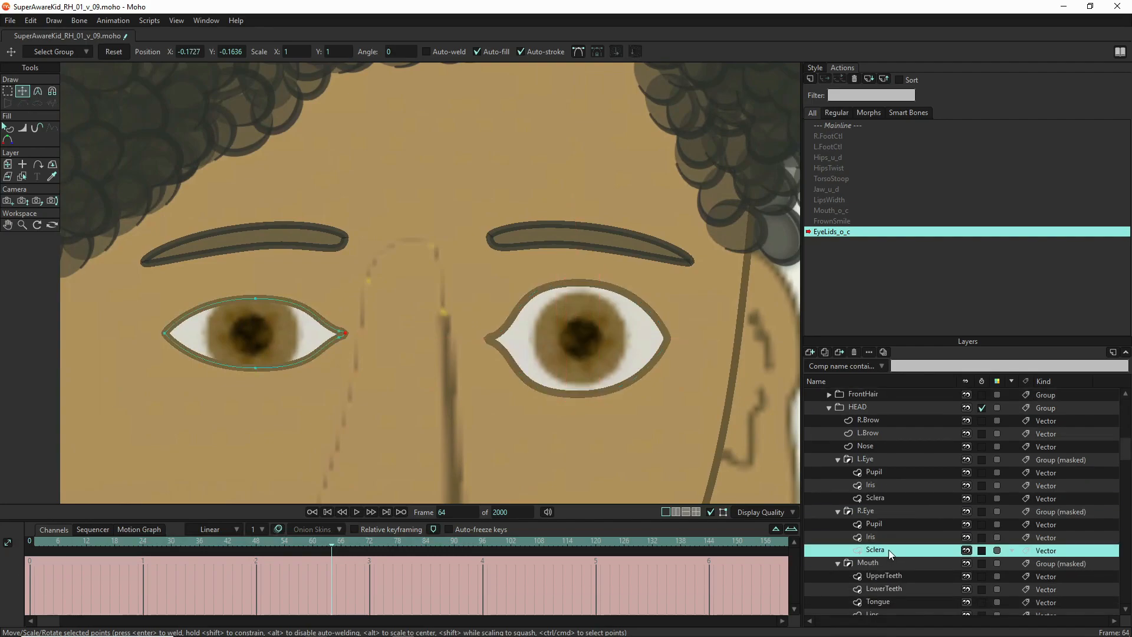
pyautogui.press('g')
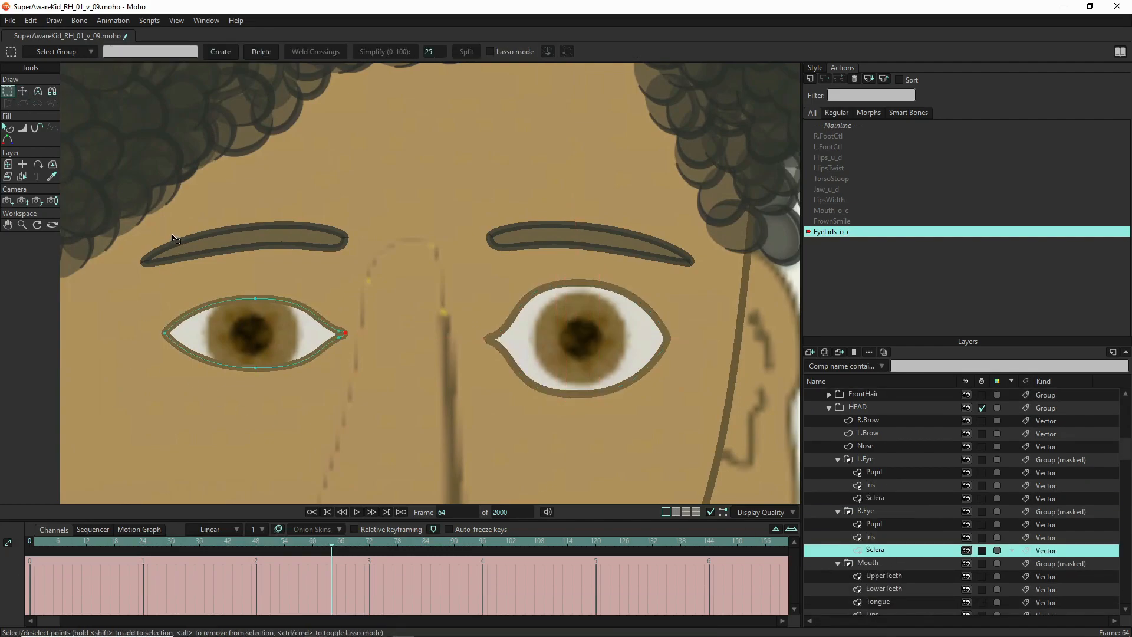
pyautogui.moveTo(218, 286); pyautogui.dragTo(307, 432)
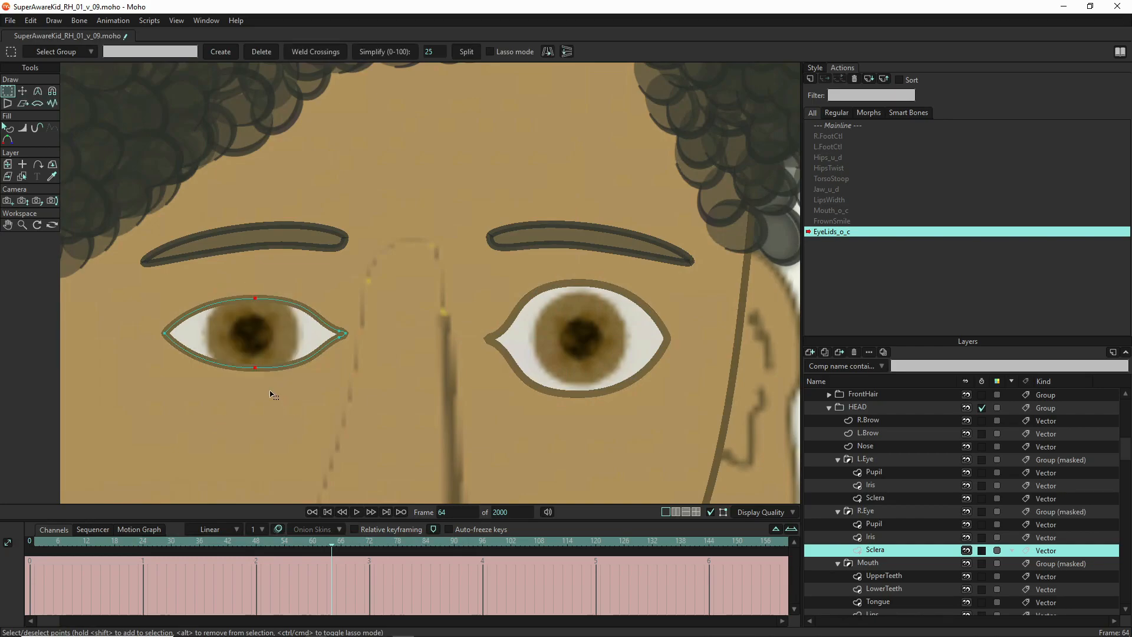
pyautogui.press('t')
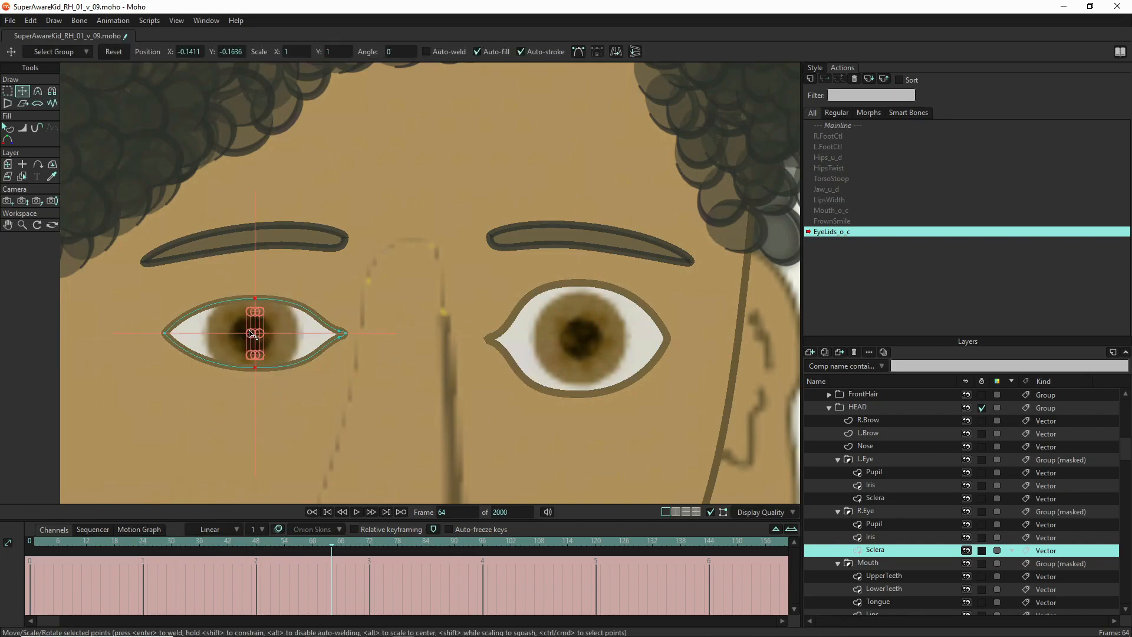
pyautogui.moveTo(255, 312)
pyautogui.mouseDown()
pyautogui.moveTo(256, 88)
pyautogui.moveTo(253, 318)
pyautogui.moveTo(263, 331)
pyautogui.mouseUp()
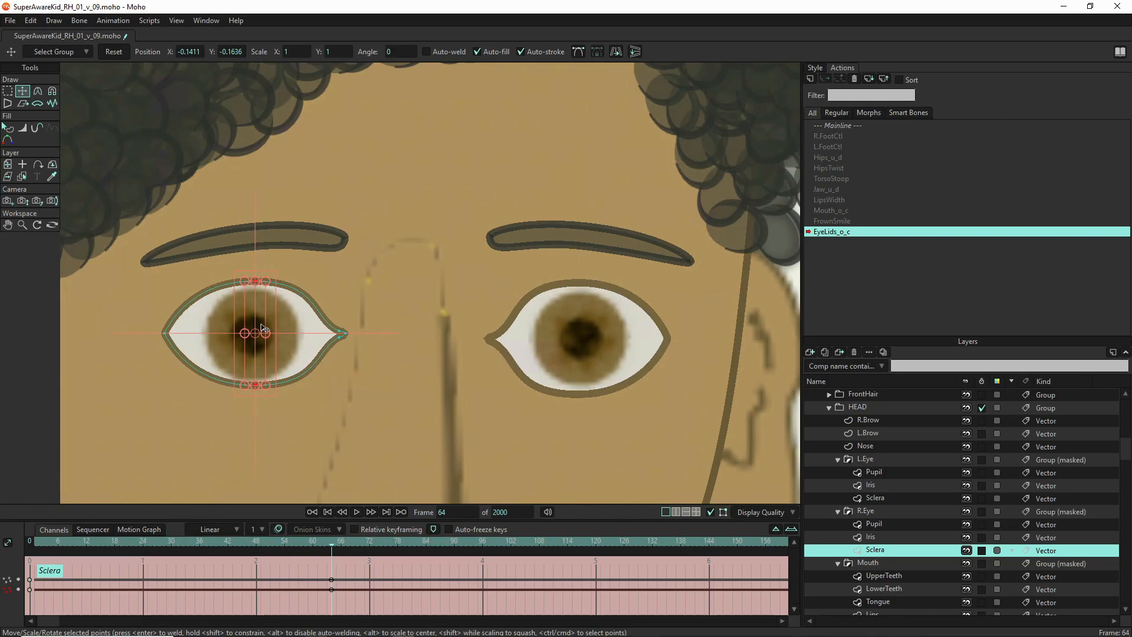
# Fine-tune the vertical spread of the R.Eye Sclera's lid points at frame 64 to match the other eye's opening
pyautogui.scroll(2, 256, 345)
pyautogui.scroll(2, 255, 344)
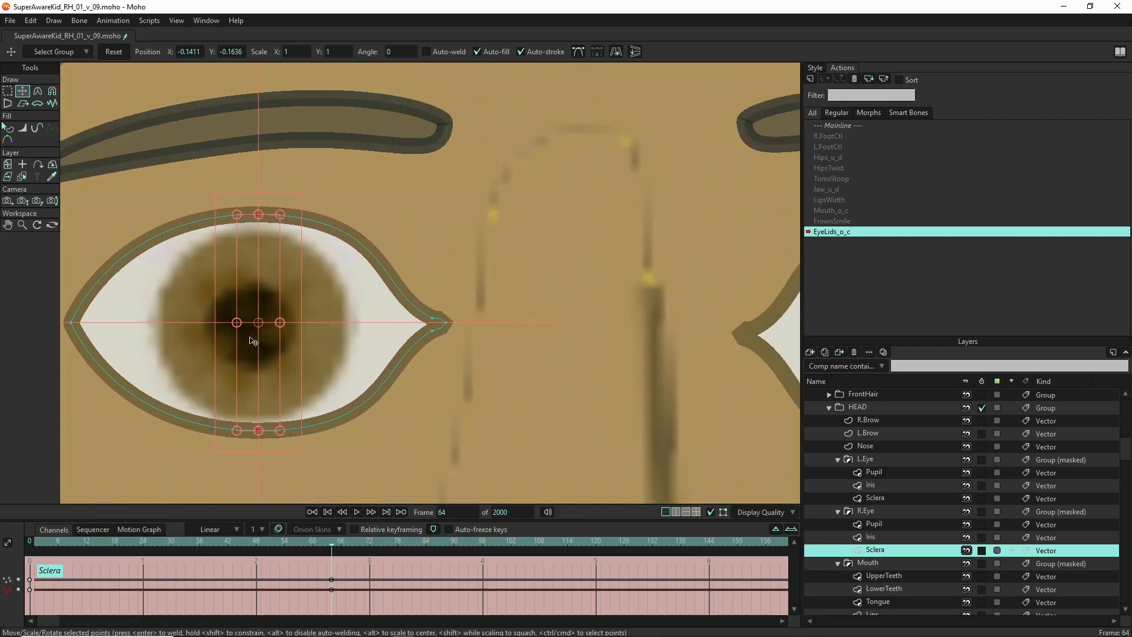
pyautogui.click(259, 216)
pyautogui.moveTo(264, 219); pyautogui.dragTo(252, 202)
pyautogui.scroll(-3, 286, 304)
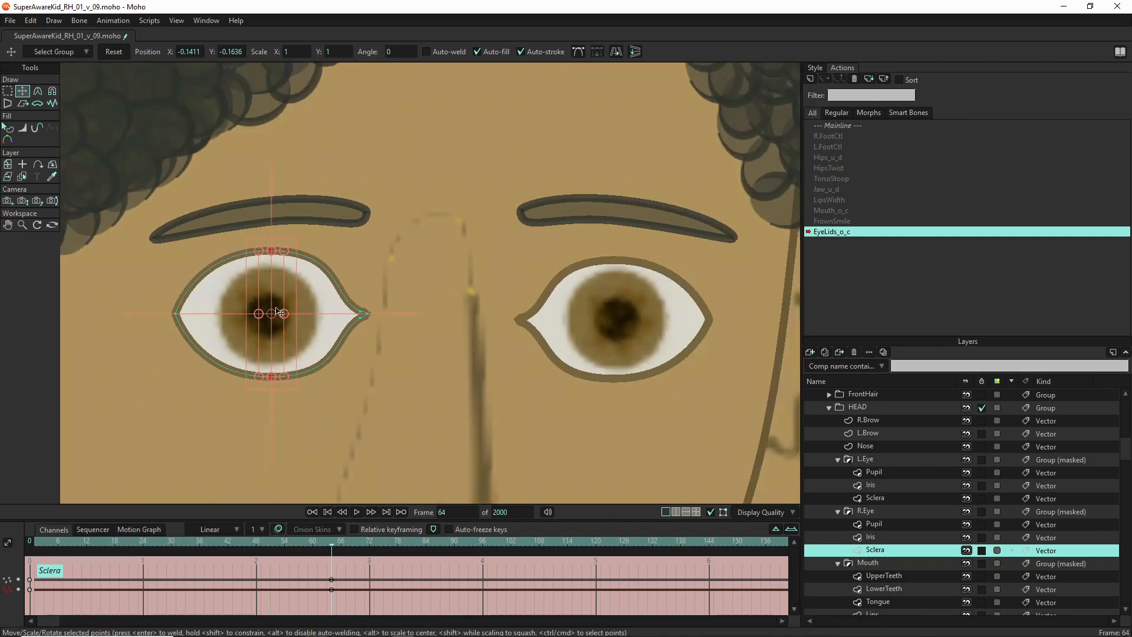
pyautogui.click(270, 250)
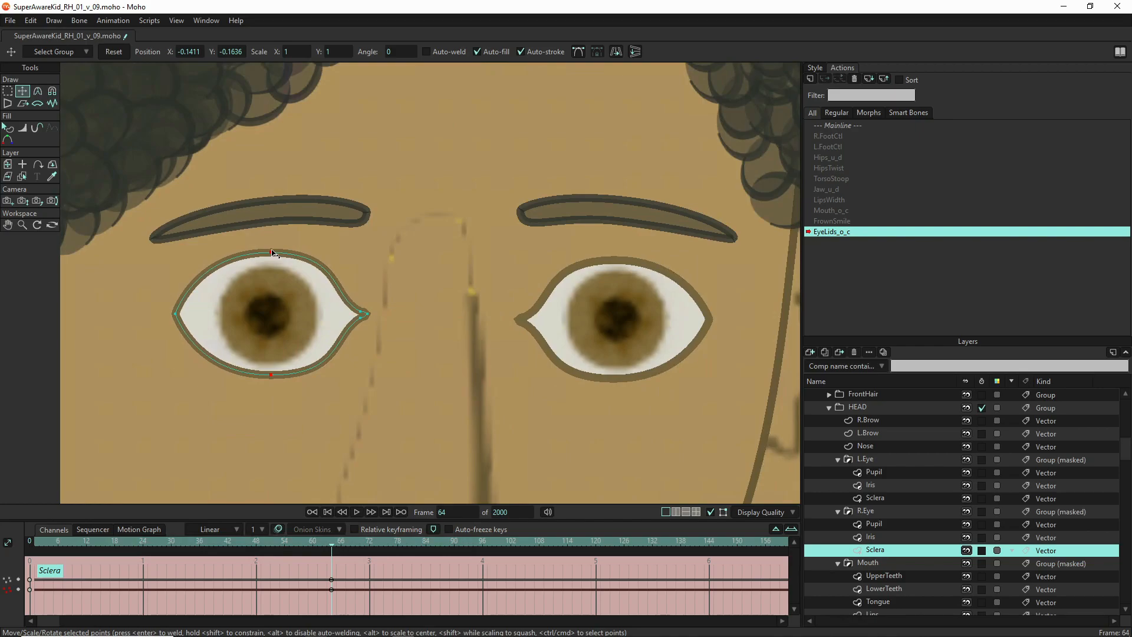
pyautogui.moveTo(271, 253); pyautogui.dragTo(272, 257)
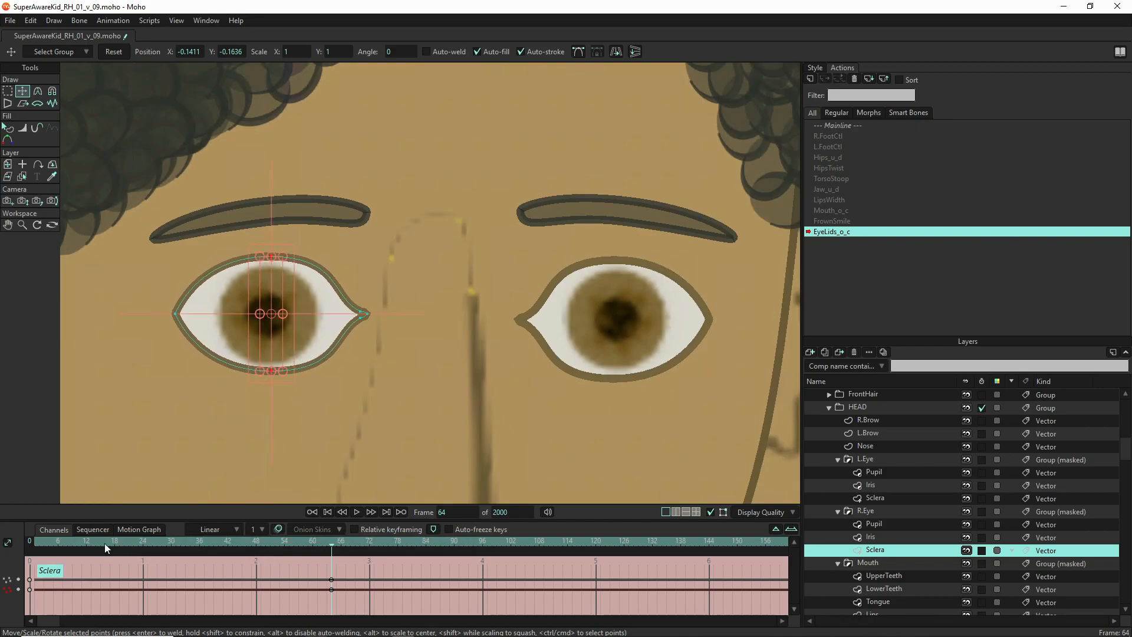
# At frame 1, squash the upper and lower middle points of the R.Eye Sclera together vertically to close that eye
pyautogui.click(35, 544)
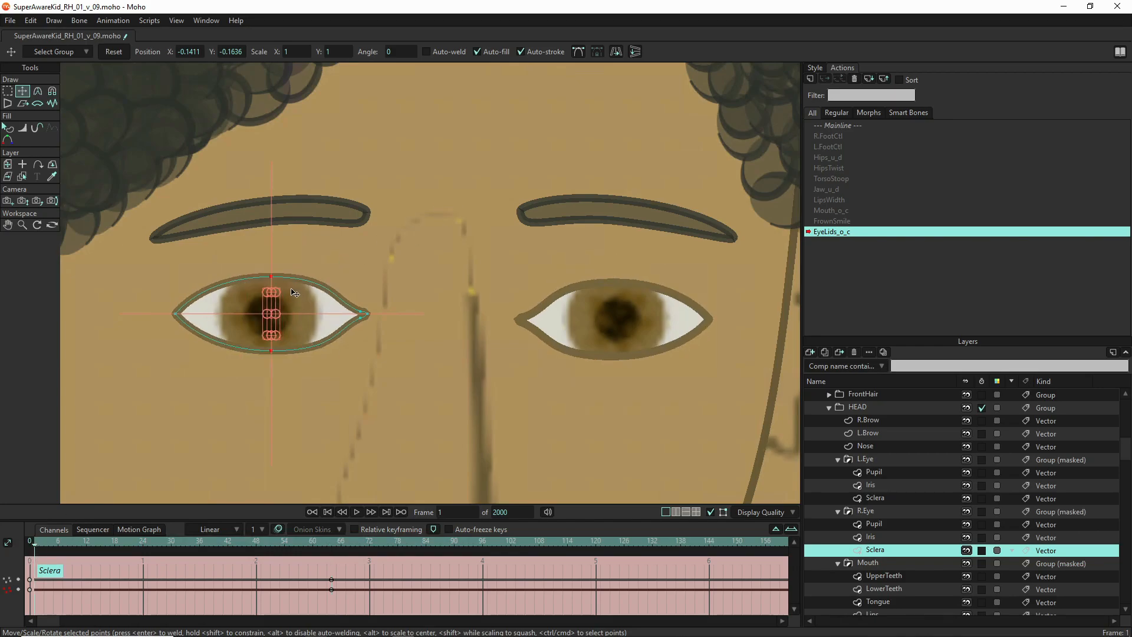
pyautogui.moveTo(273, 292)
pyautogui.mouseDown()
pyautogui.moveTo(263, 306)
pyautogui.moveTo(277, 297)
pyautogui.mouseUp()
pyautogui.scroll(4, 278, 297)
pyautogui.scroll(-2, 277, 297)
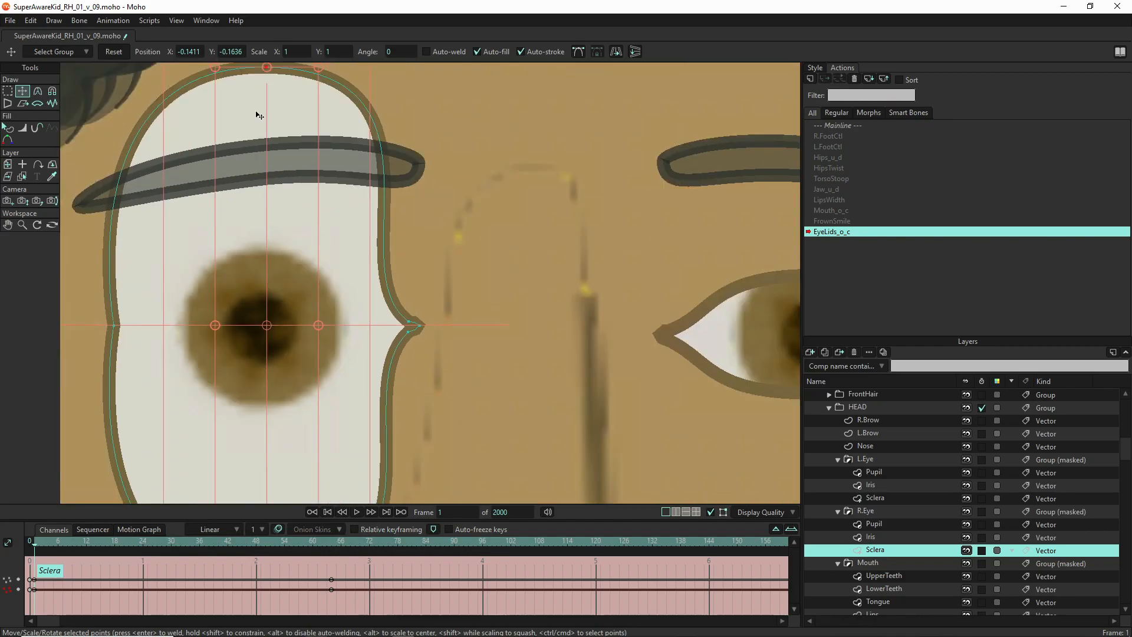
pyautogui.moveTo(267, 69); pyautogui.dragTo(212, 324)
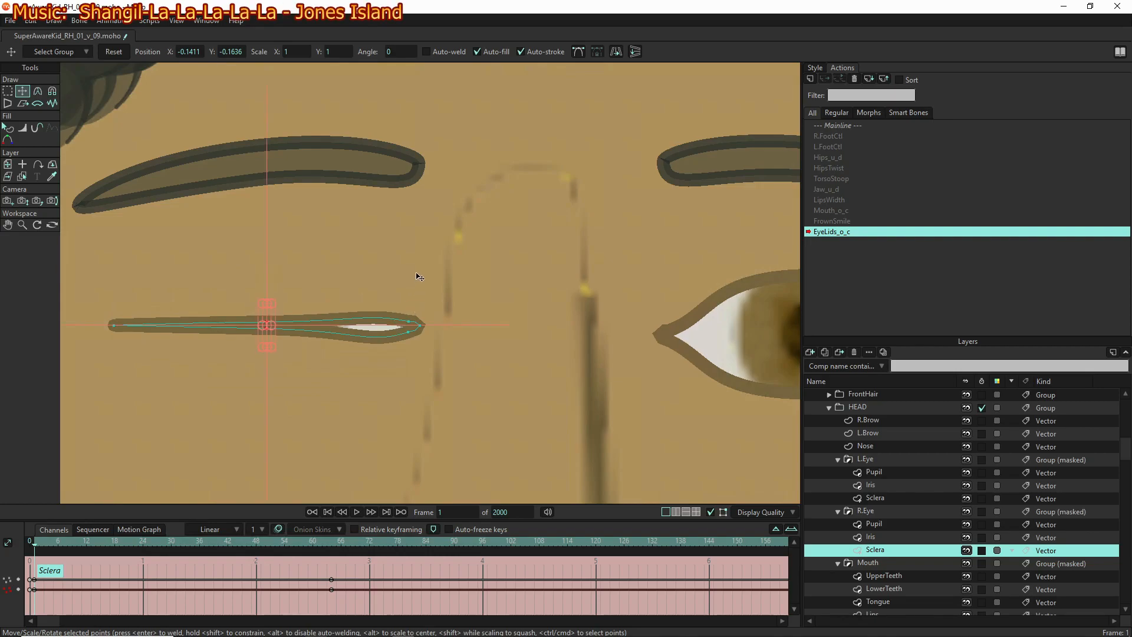
# Squash the two inner-corner points of the R.Eye Sclera together at frame 1 to close the remaining gap
pyautogui.press('g')
pyautogui.moveTo(415, 313); pyautogui.dragTo(407, 353)
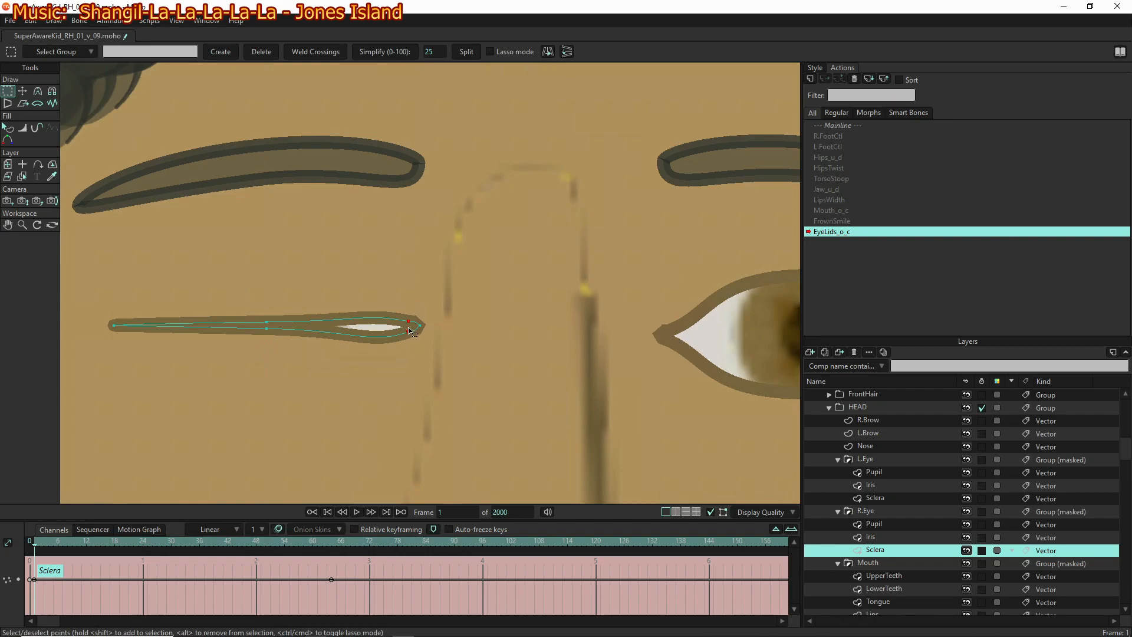
pyautogui.press('t')
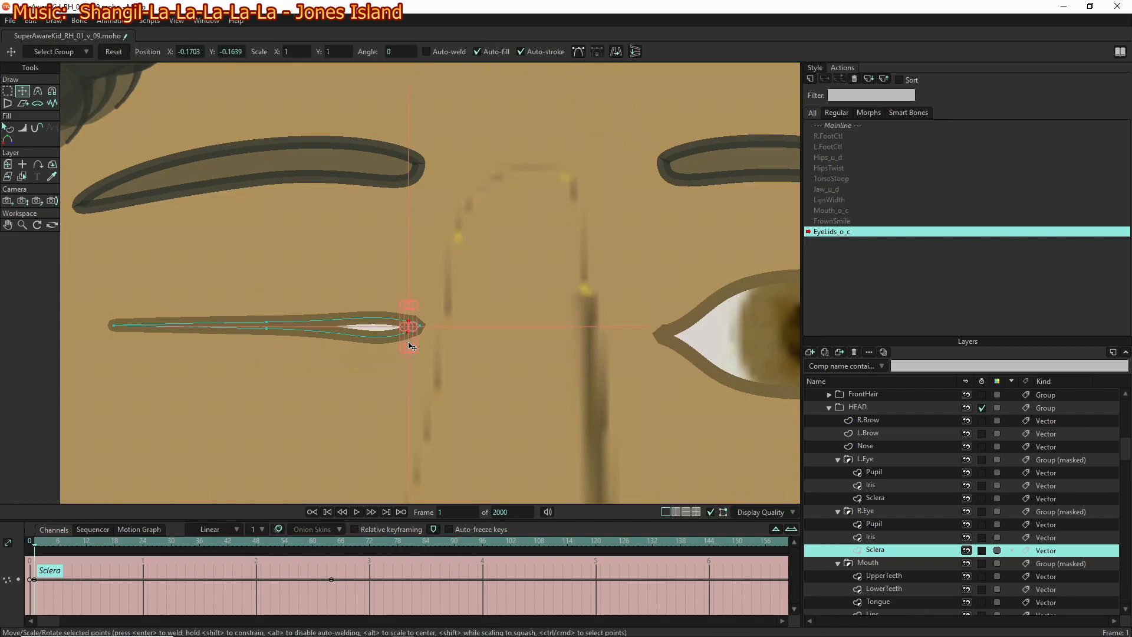
pyautogui.moveTo(411, 353)
pyautogui.mouseDown()
pyautogui.moveTo(404, 337)
pyautogui.moveTo(411, 354)
pyautogui.mouseUp()
pyautogui.scroll(-3, 259, 381)
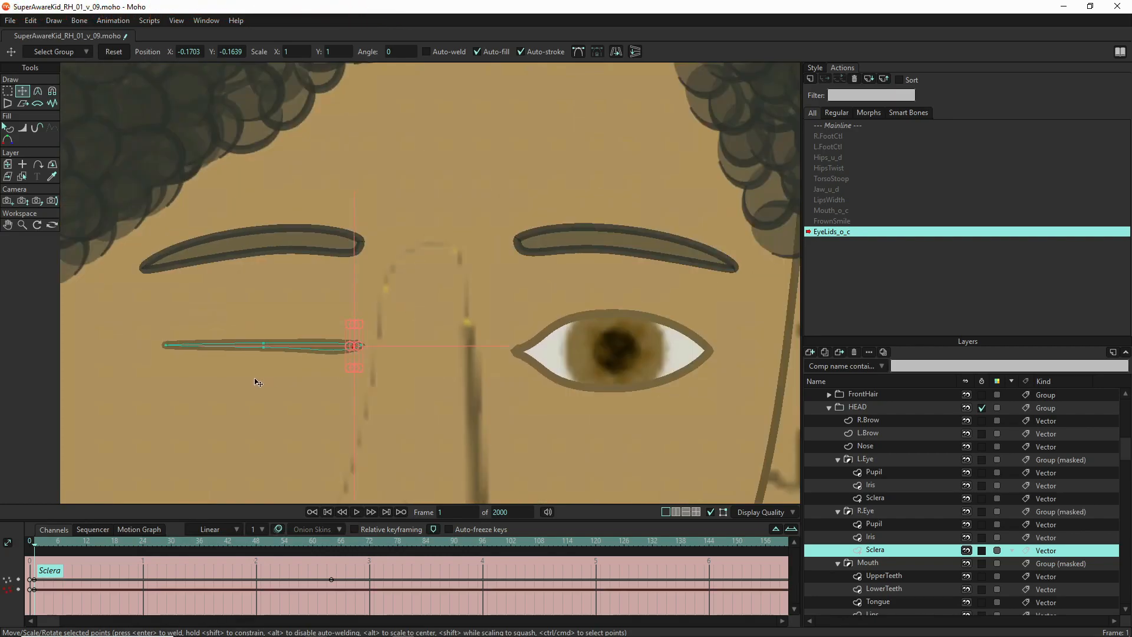
# At frame 1, squash the upper and lower middle points of the L.Eye Sclera together vertically to close that eye
pyautogui.click(900, 499)
pyautogui.scroll(3, 614, 396)
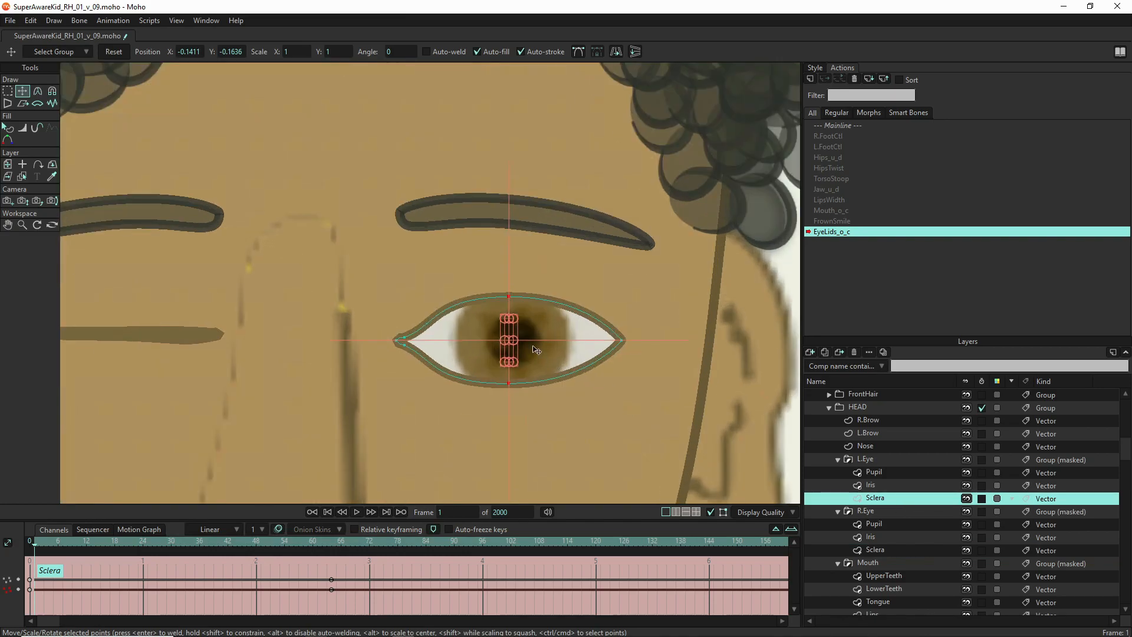
pyautogui.scroll(3, 535, 350)
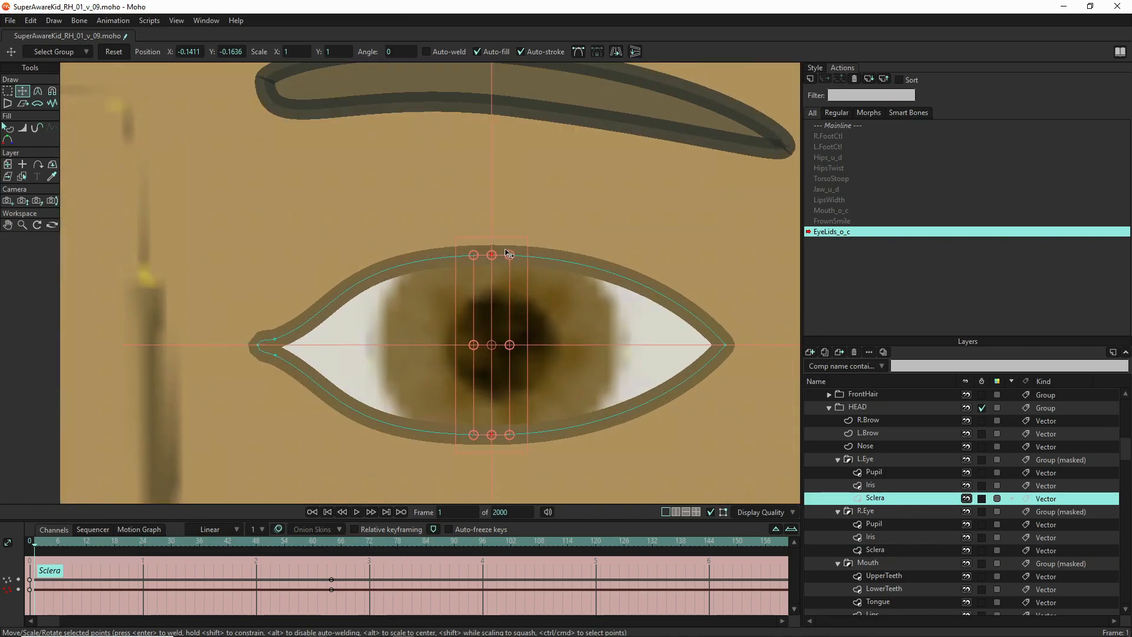
pyautogui.moveTo(494, 258); pyautogui.dragTo(430, 344)
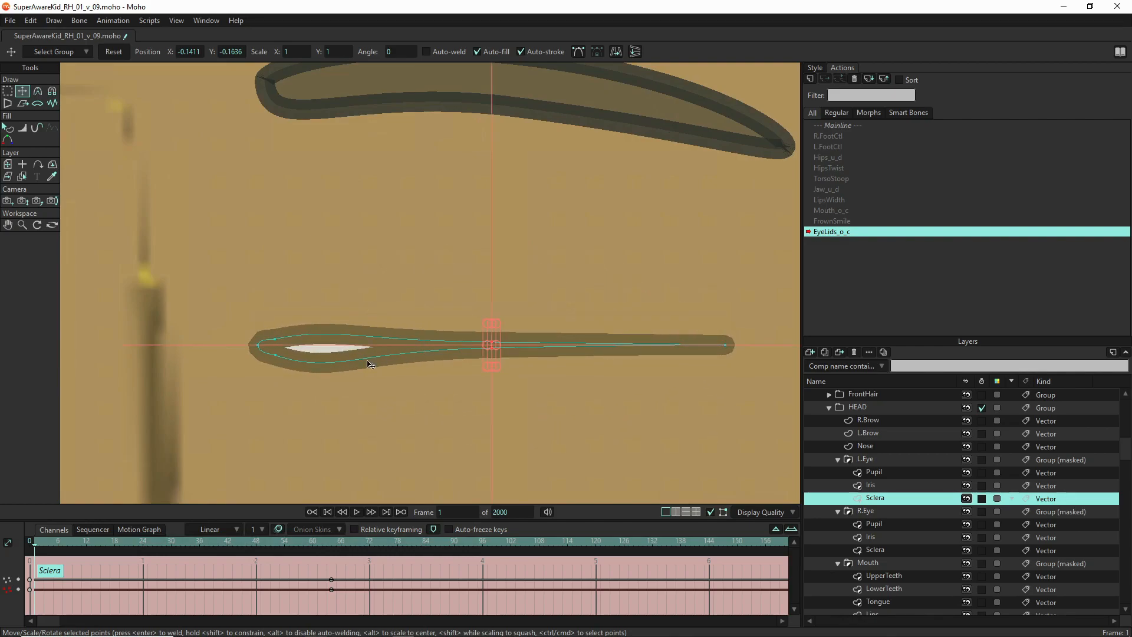
# Squash the two inner-corner points of the L.Eye Sclera together at frame 1 to close the remaining gap
pyautogui.press('g')
pyautogui.moveTo(298, 326); pyautogui.dragTo(270, 371)
pyautogui.press('t')
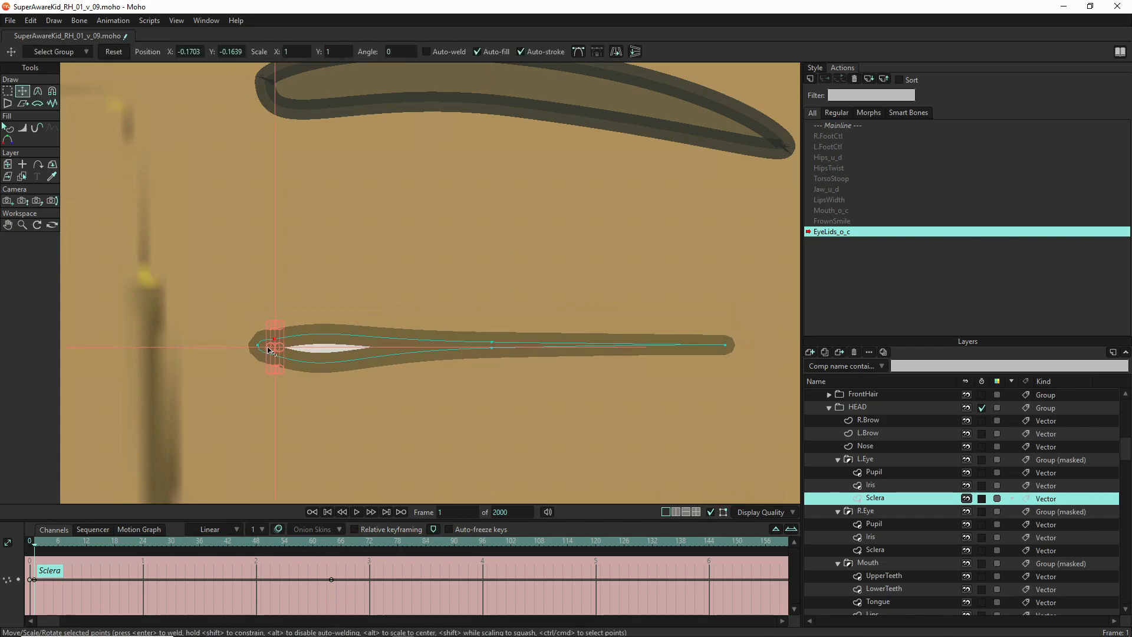
pyautogui.scroll(3, 270, 347)
pyautogui.scroll(2, 282, 342)
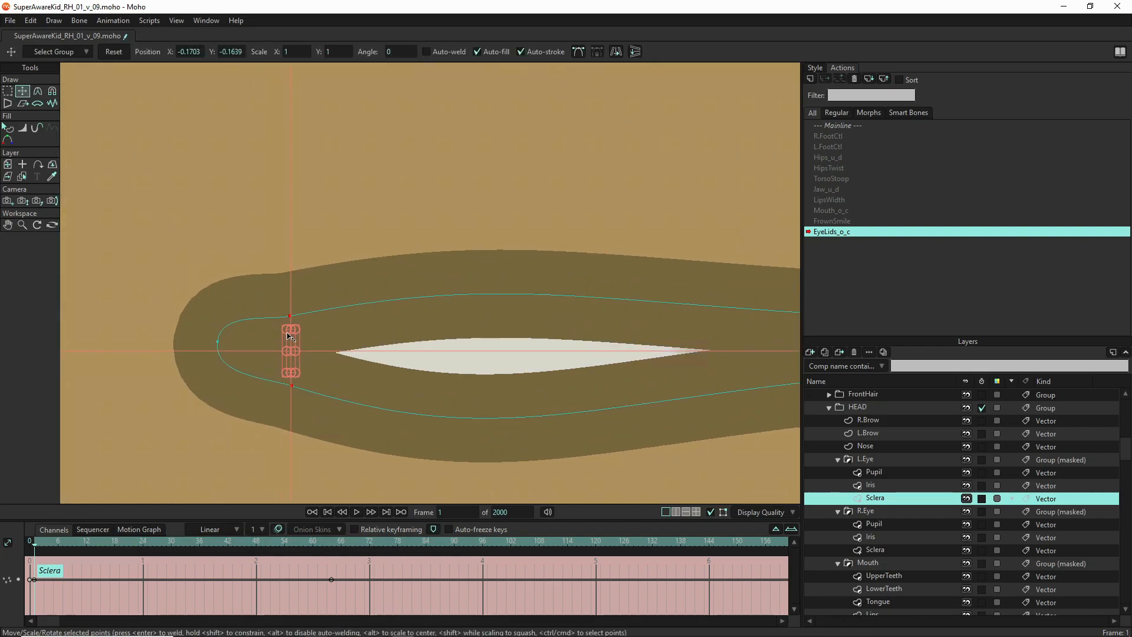
pyautogui.moveTo(289, 329)
pyautogui.mouseDown()
pyautogui.moveTo(295, 337)
pyautogui.moveTo(289, 328)
pyautogui.mouseUp()
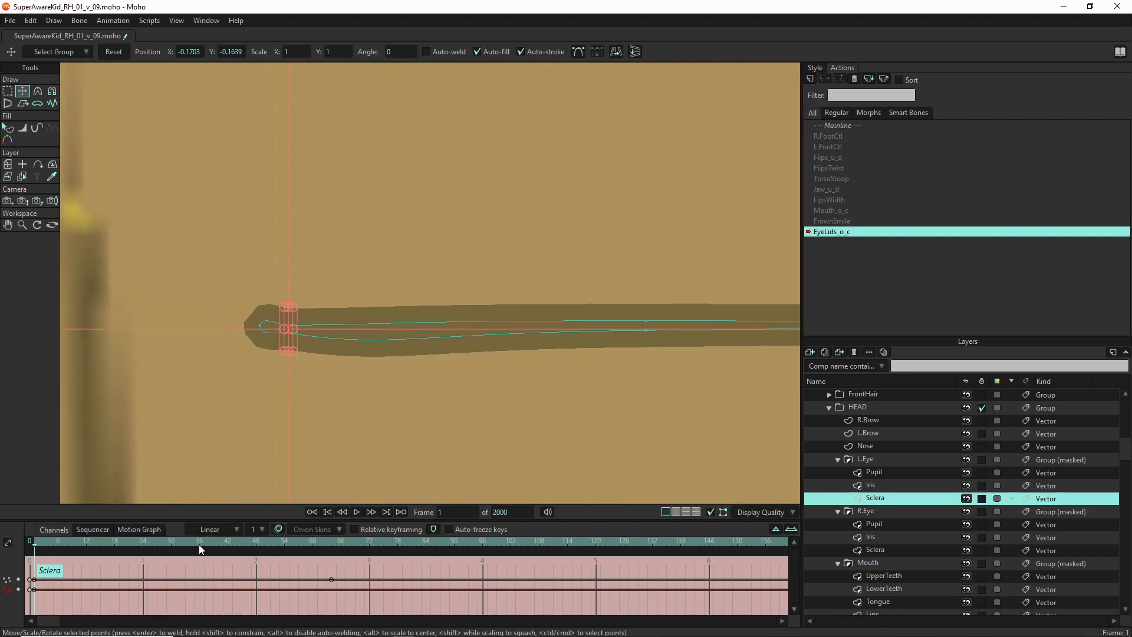
# At frame 32, select all points of the L.Eye Sclera and reset them to their default shape
pyautogui.click(179, 541)
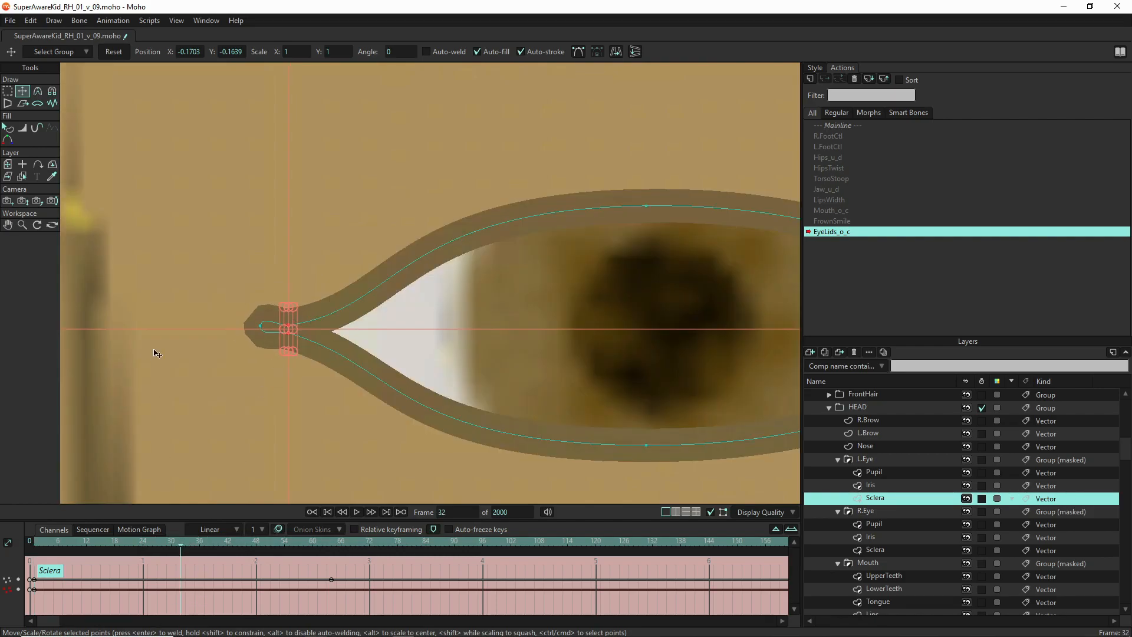
pyautogui.scroll(-3, 158, 365)
pyautogui.press('g')
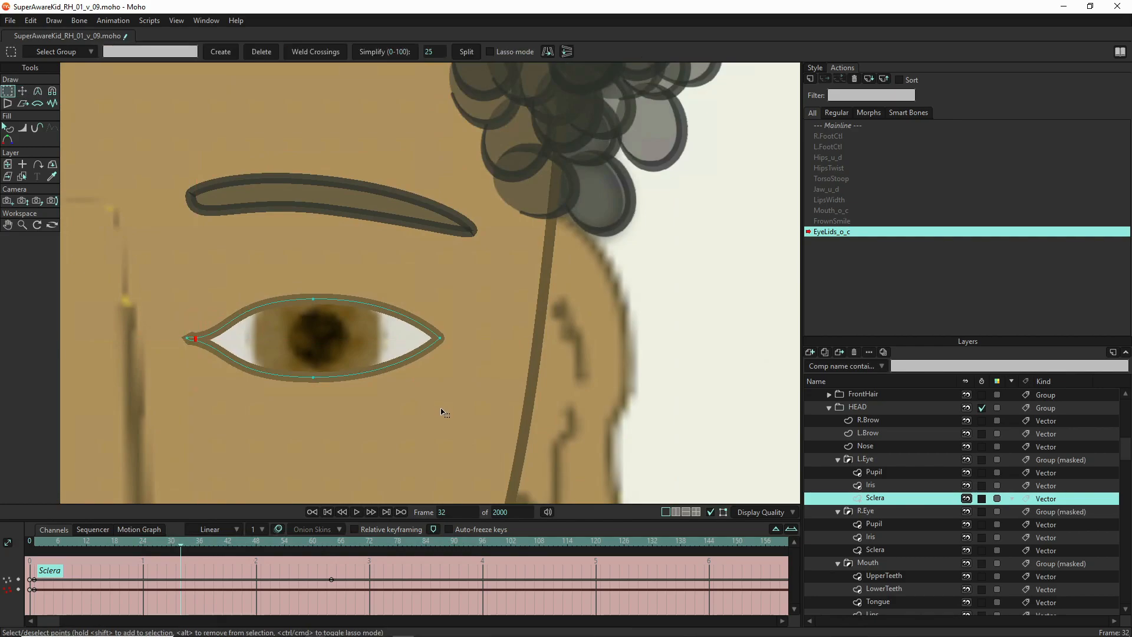
pyautogui.moveTo(462, 416); pyautogui.dragTo(68, 232)
pyautogui.click(22, 93)
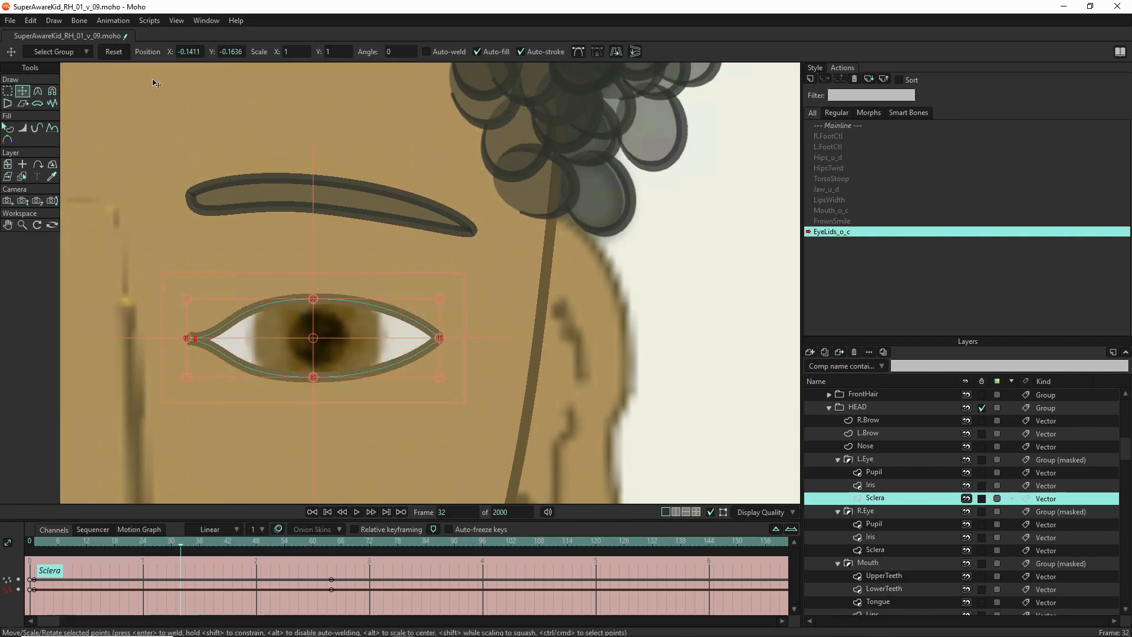
pyautogui.click(114, 52)
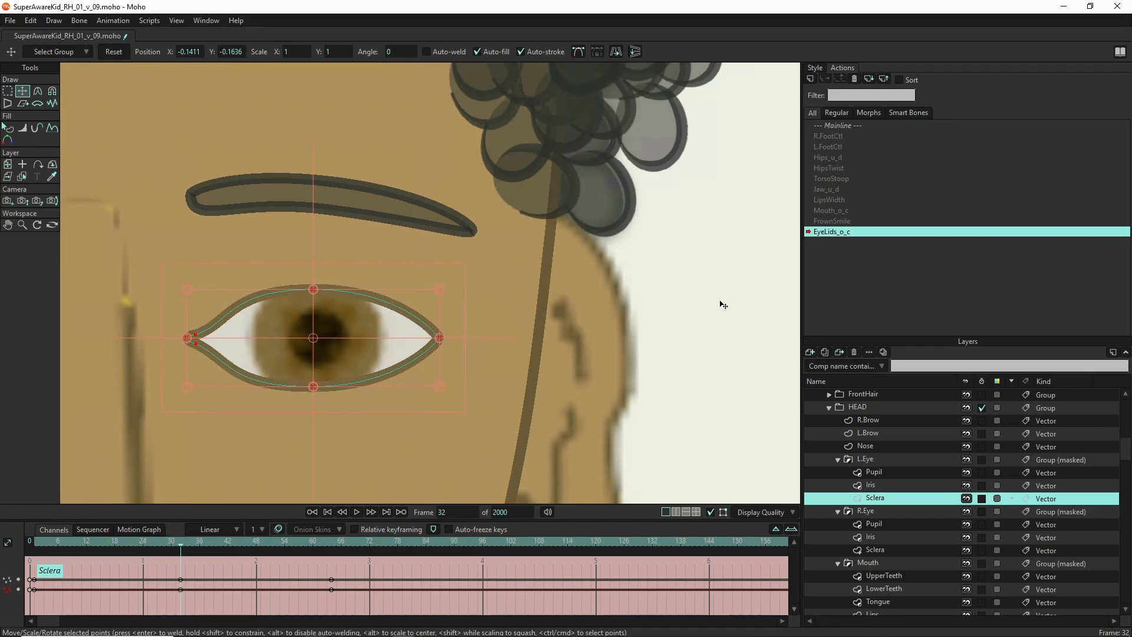
# Select all points of the R.Eye Sclera at frame 32 and reset them to their default shape
pyautogui.scroll(-3, 722, 304)
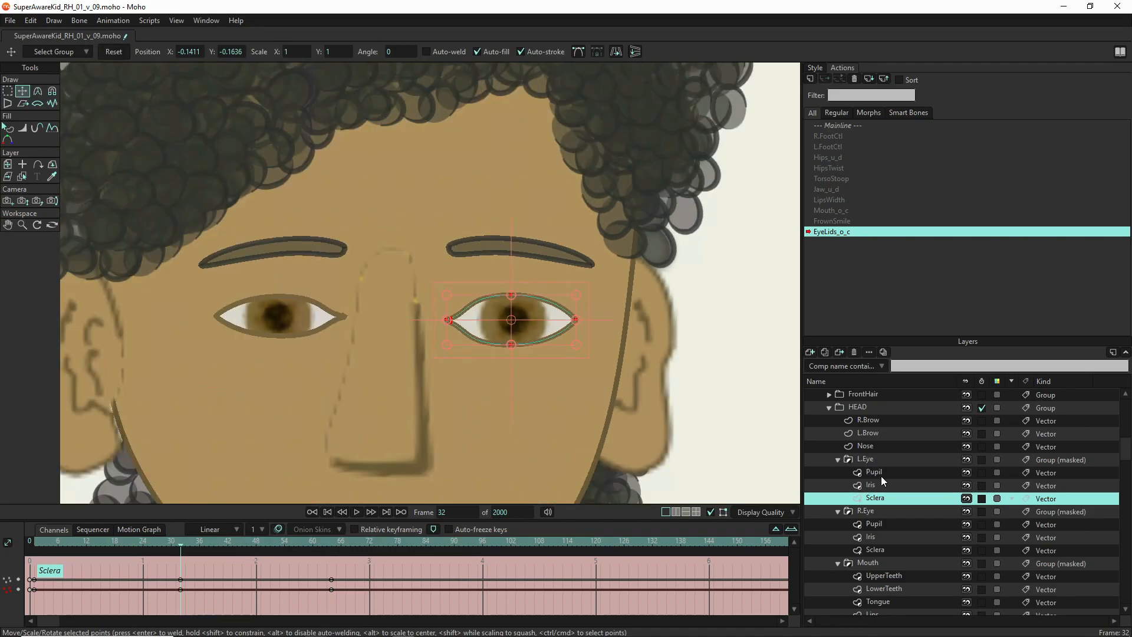
pyautogui.click(886, 549)
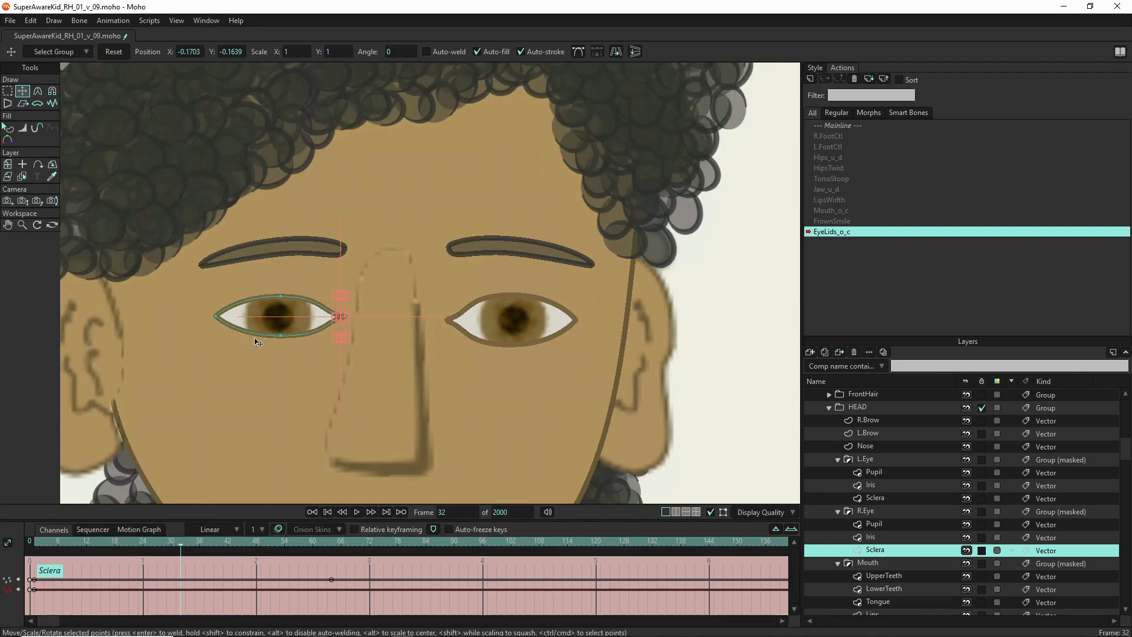
pyautogui.press('g')
pyautogui.moveTo(361, 269); pyautogui.dragTo(184, 393)
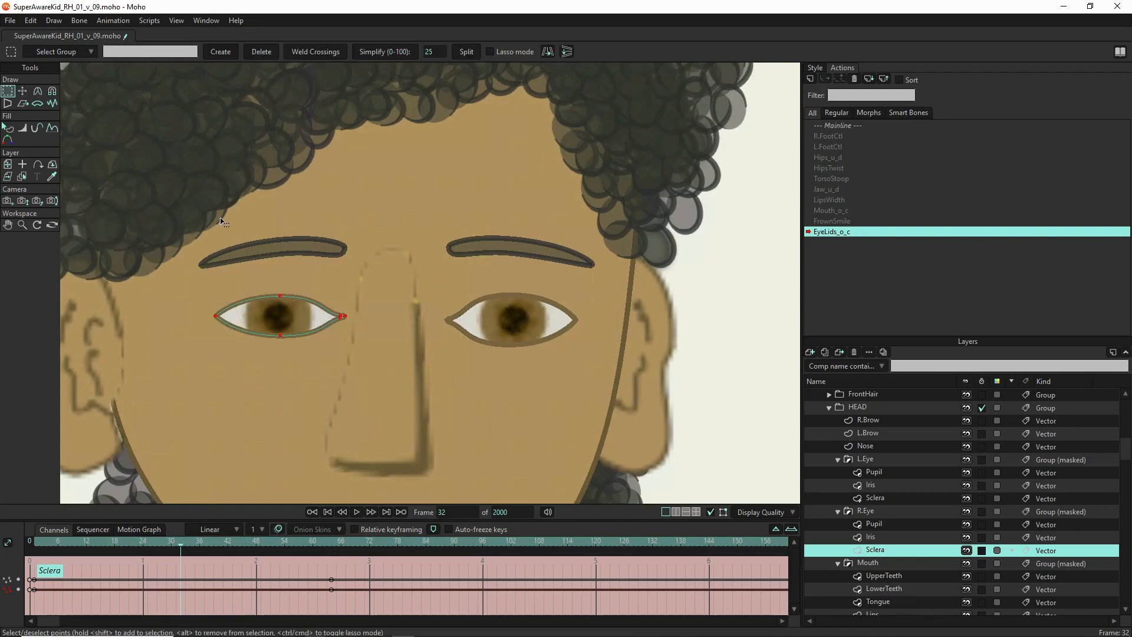
pyautogui.click(23, 92)
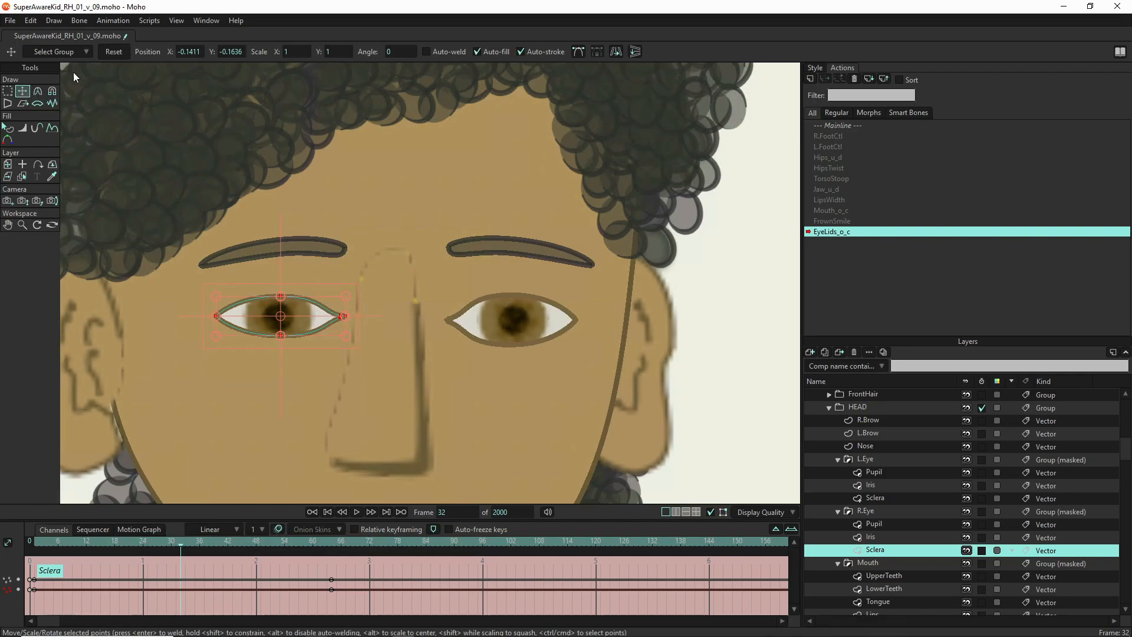
pyautogui.click(110, 53)
# Select the PupilSize bone in the SAK bone layer and create a new action named PupilSize
pyautogui.scroll(-4, 332, 296)
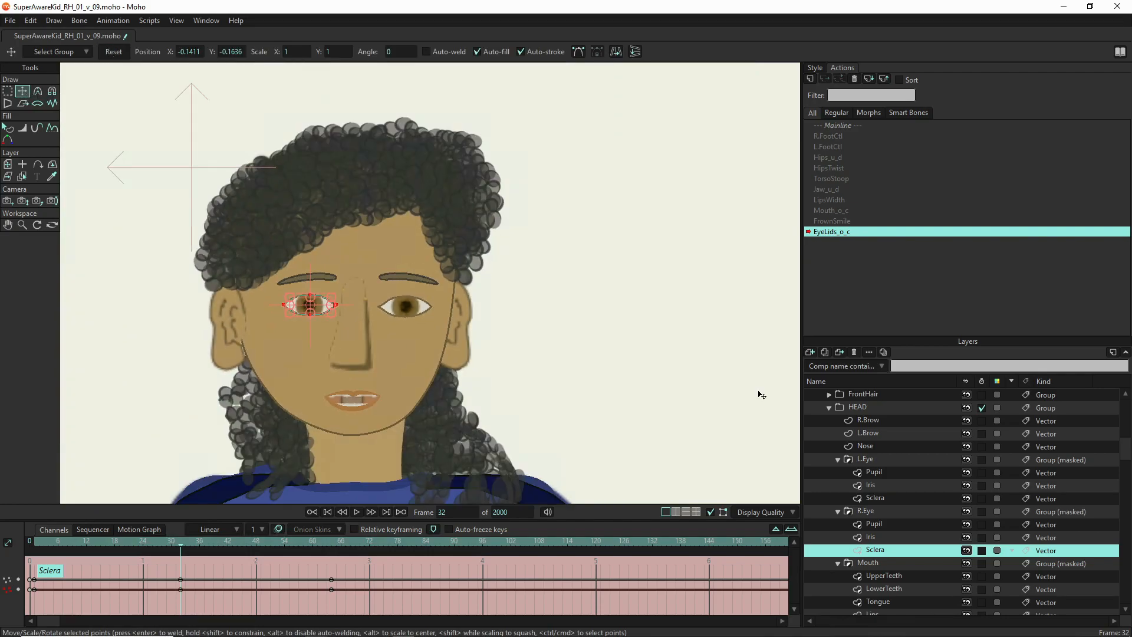
pyautogui.scroll(5, 935, 398)
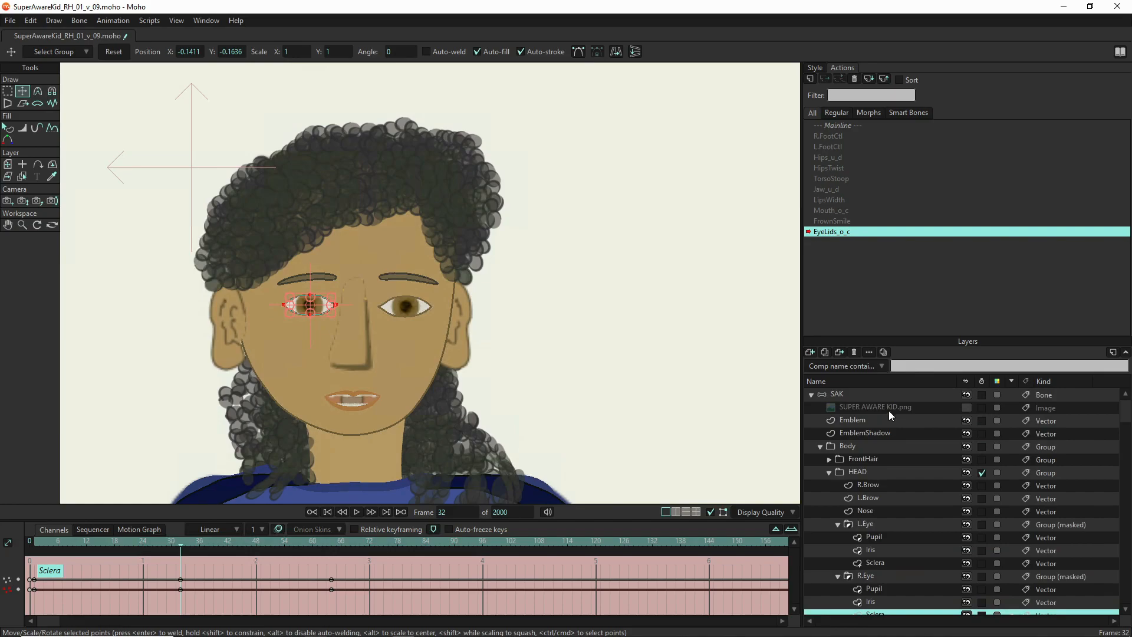
pyautogui.doubleClick(857, 394)
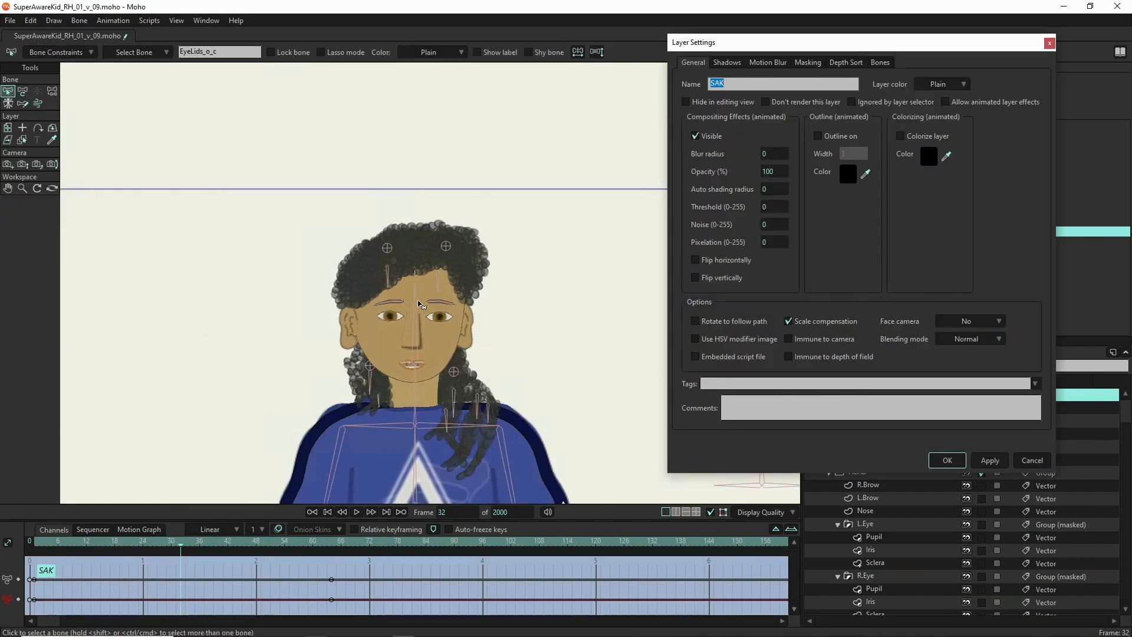
pyautogui.click(950, 465)
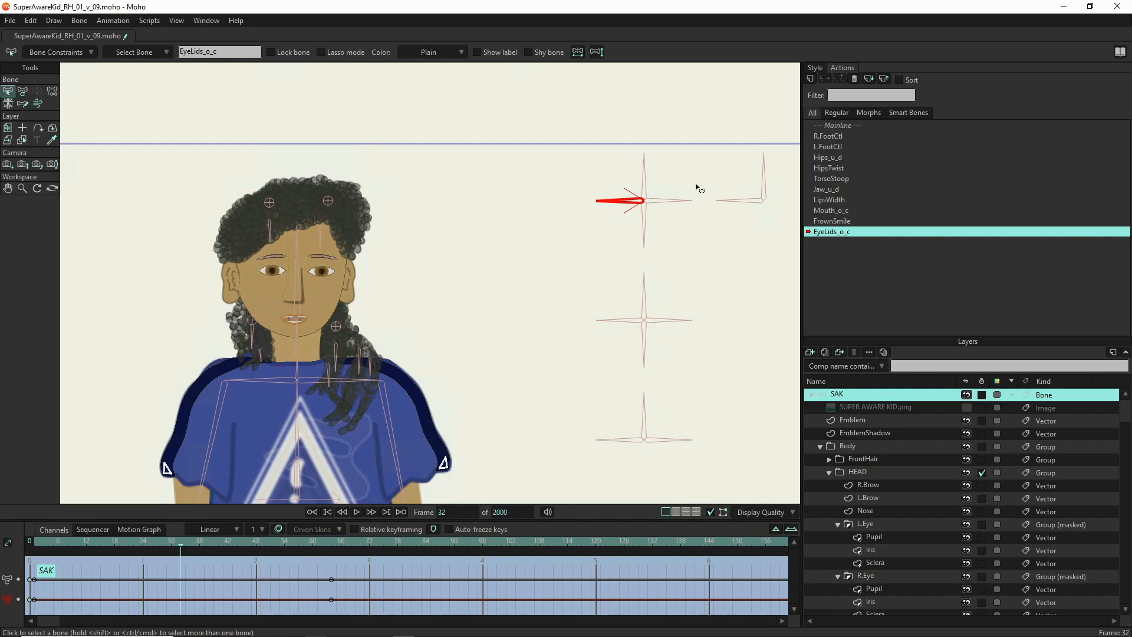
pyautogui.click(647, 234)
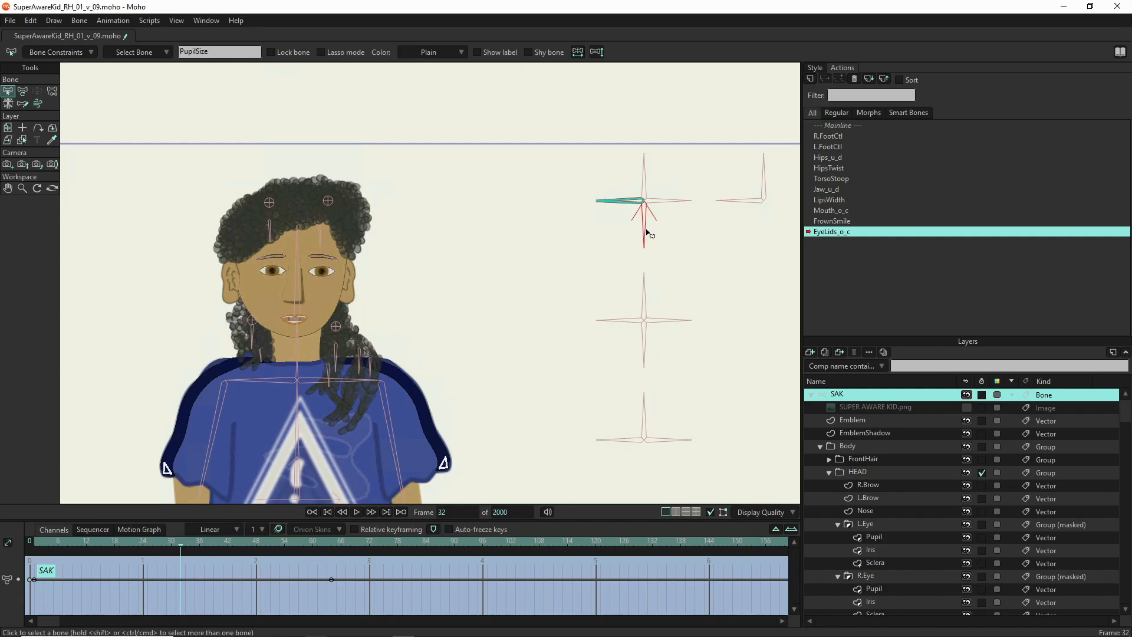
pyautogui.click(810, 79)
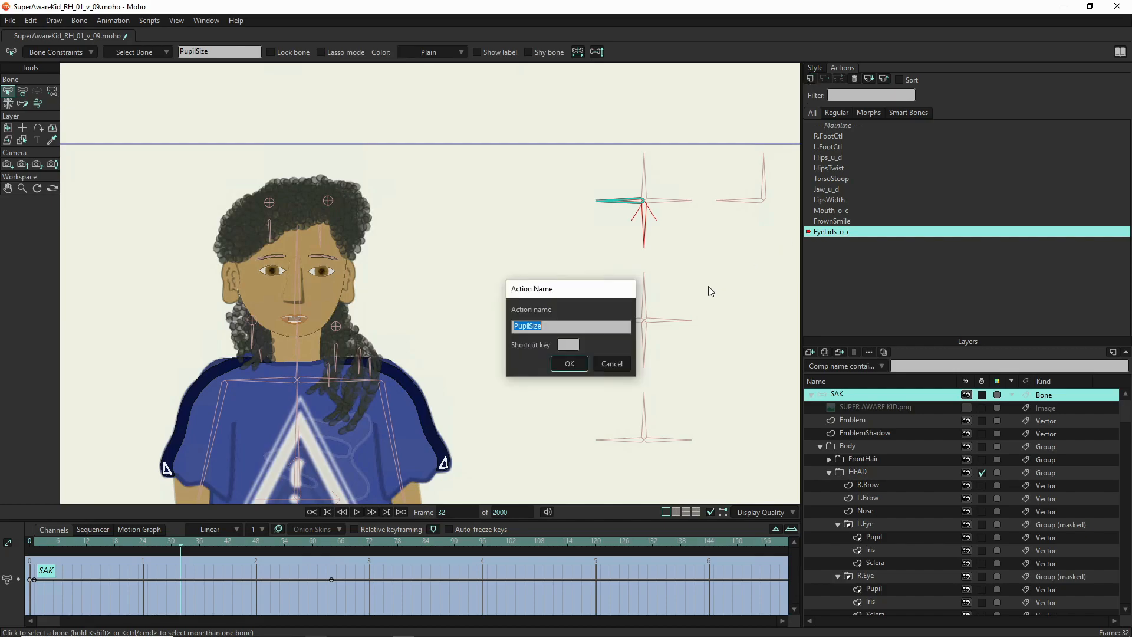
pyautogui.click(564, 371)
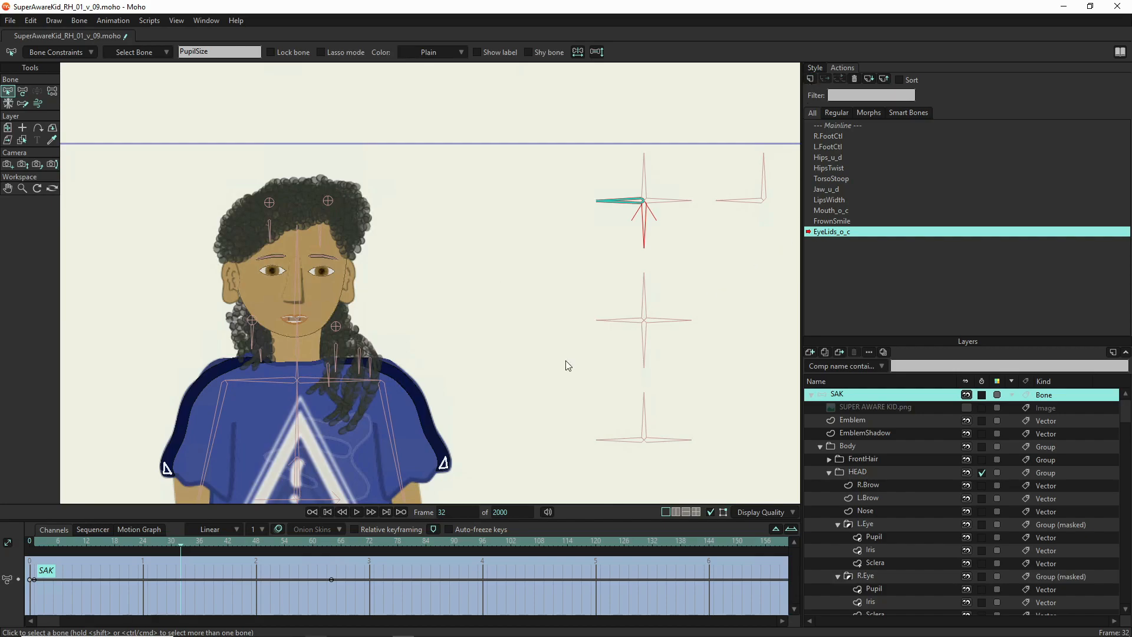
# Rotate the PupilSize bone to an angle of 238 at frame 1 and to its opposite limit at frame 64
pyautogui.click(23, 91)
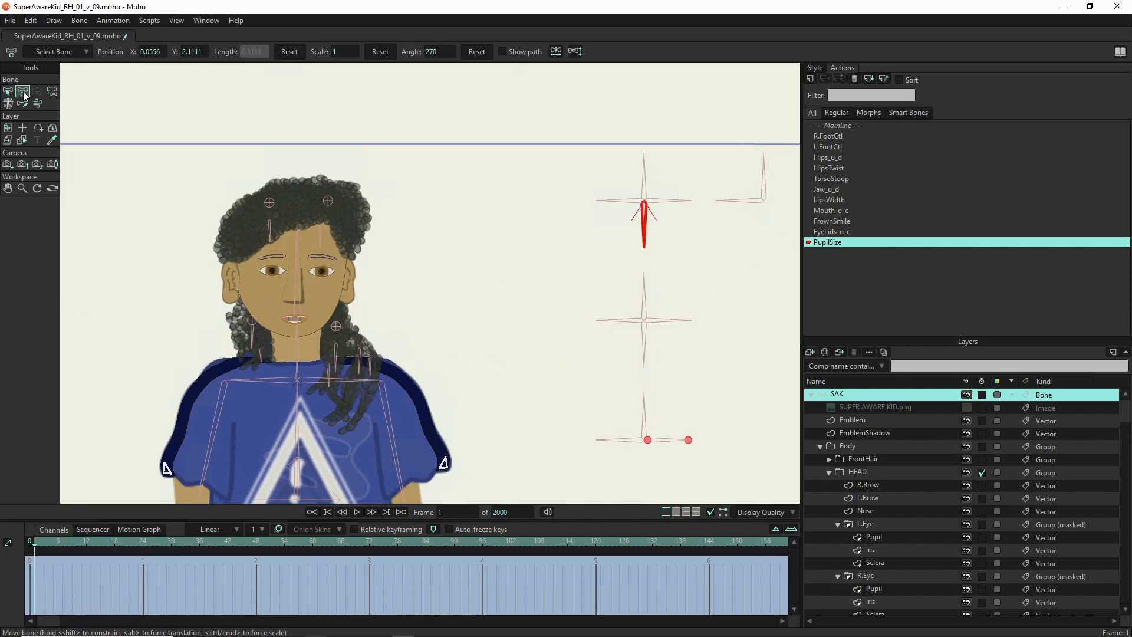
pyautogui.moveTo(647, 233); pyautogui.dragTo(581, 222)
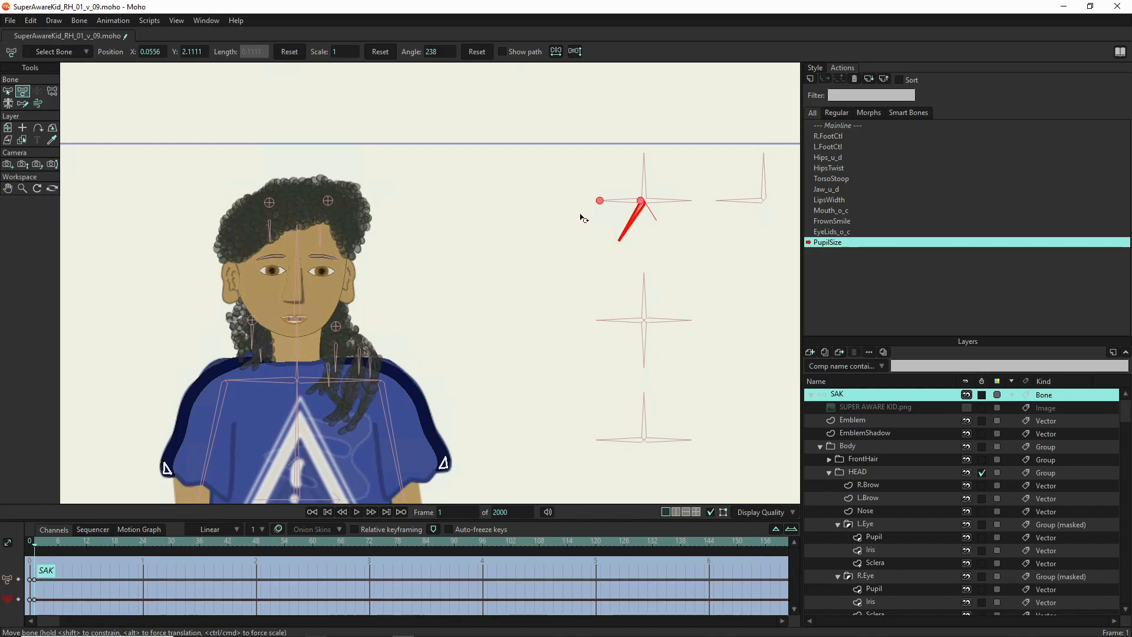
pyautogui.click(331, 543)
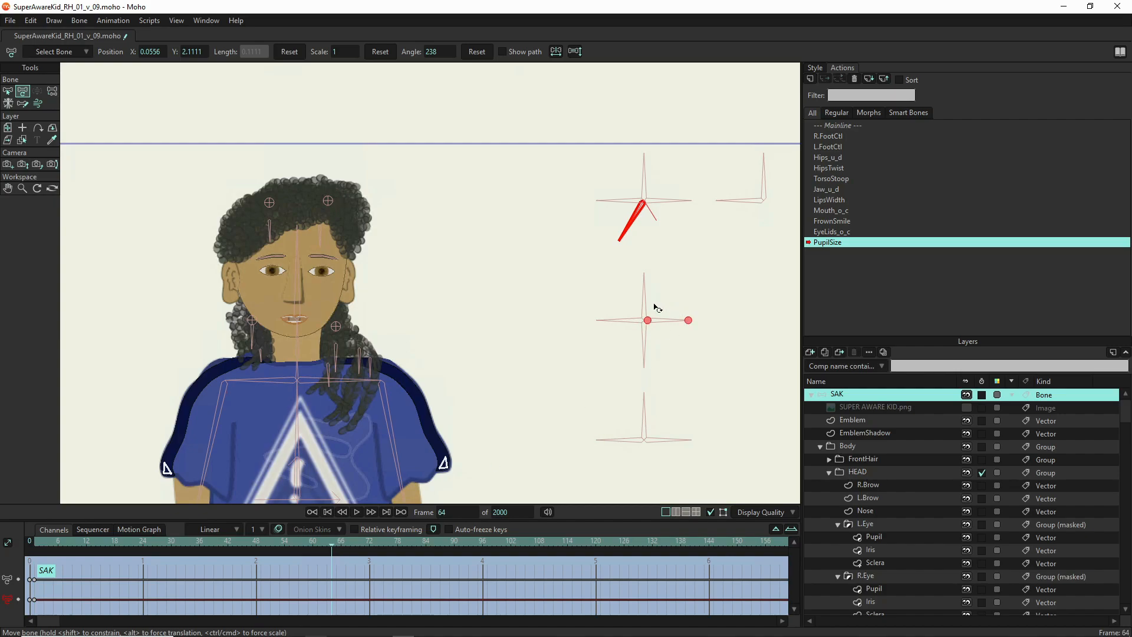
pyautogui.moveTo(625, 228); pyautogui.dragTo(675, 245)
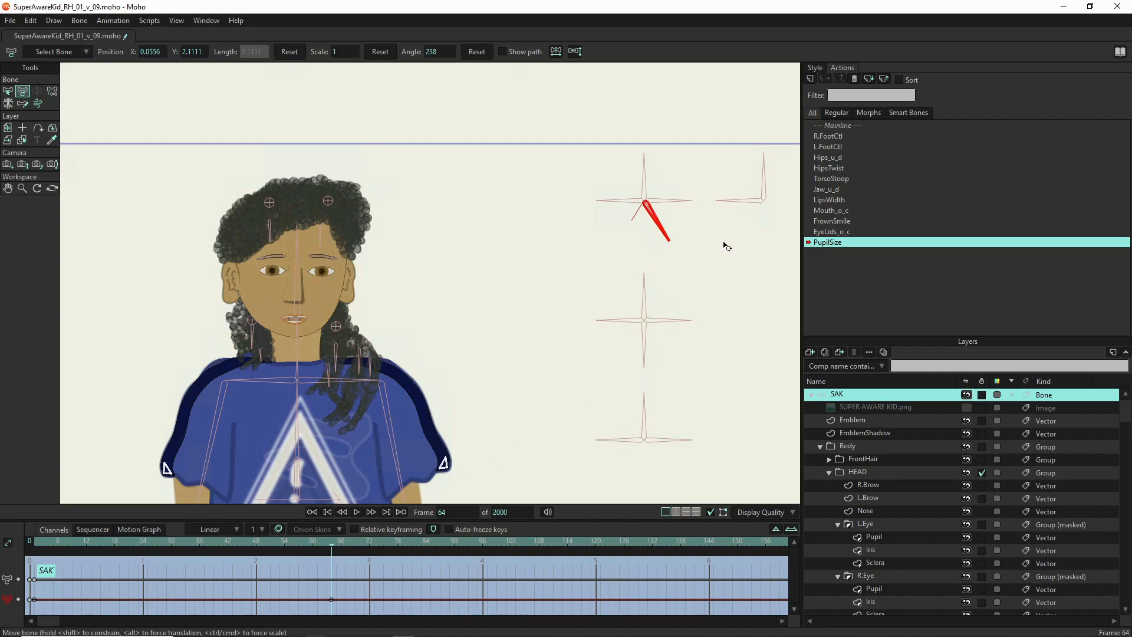
# Select the Pupil layer inside the L.Eye group
pyautogui.click(897, 538)
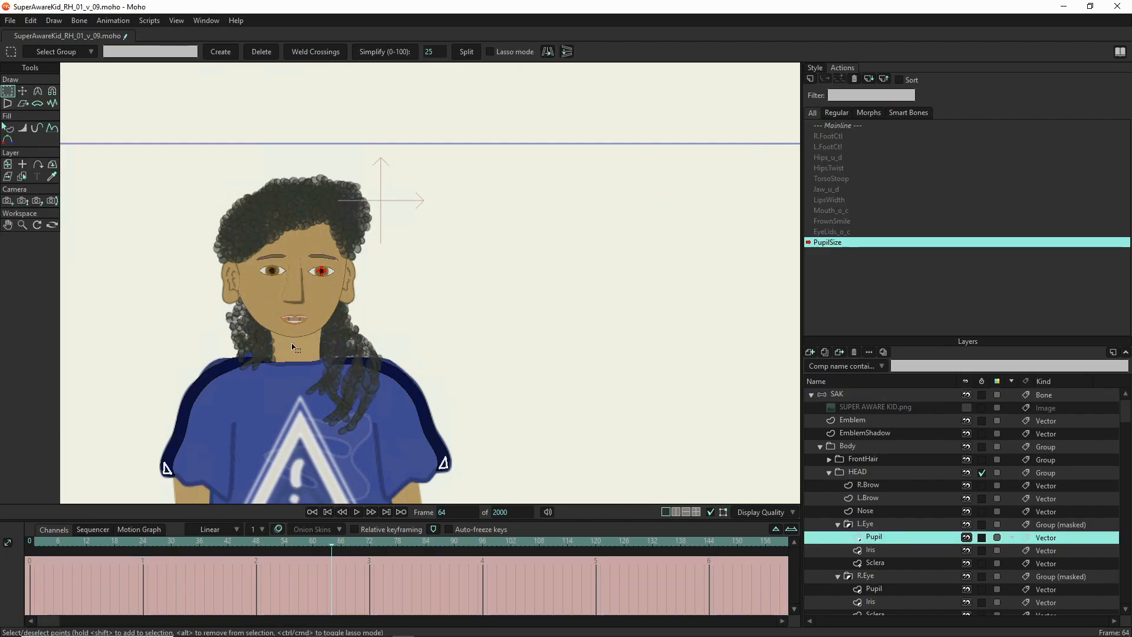
pyautogui.scroll(5, 307, 291)
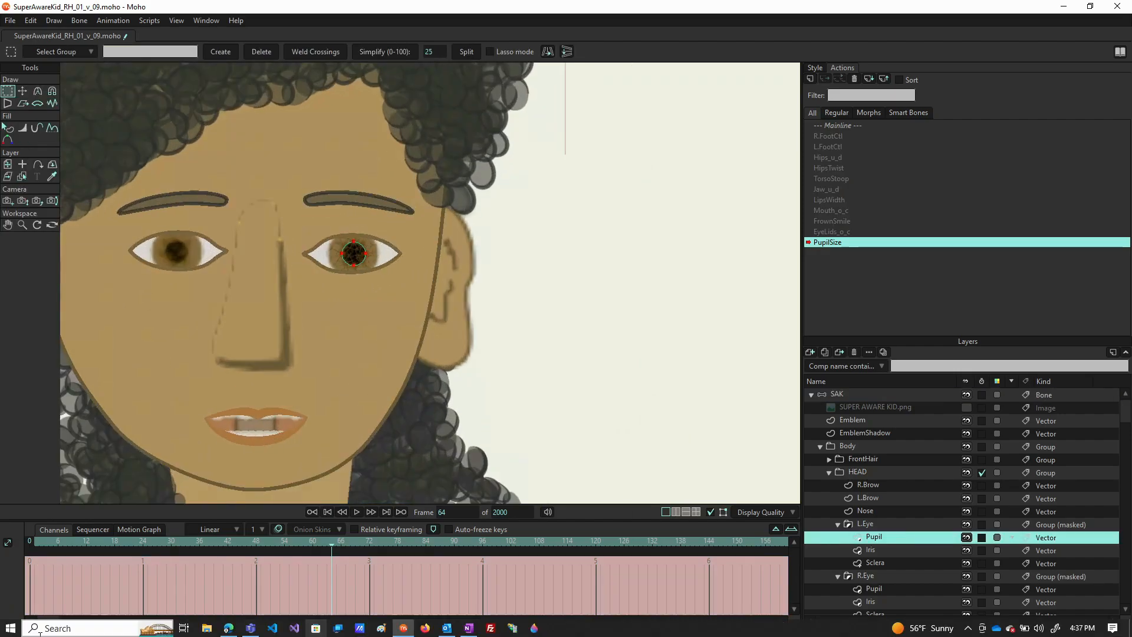
pyautogui.scroll(-5, 84, 383)
pyautogui.scroll(-2, 407, 351)
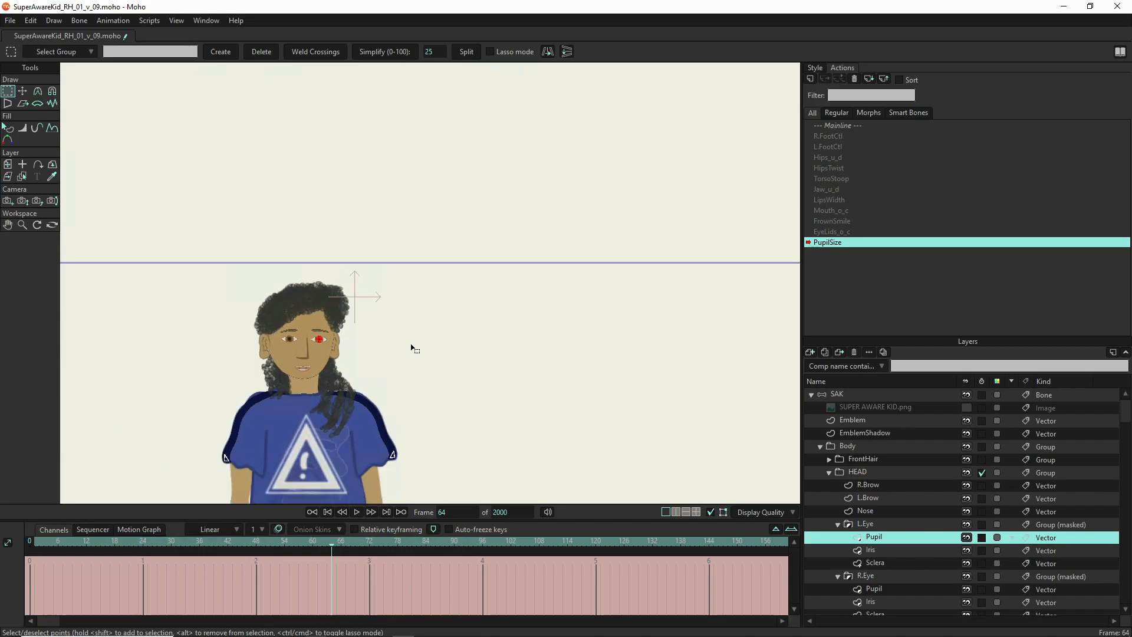
pyautogui.moveTo(356, 373); pyautogui.dragTo(329, 284)
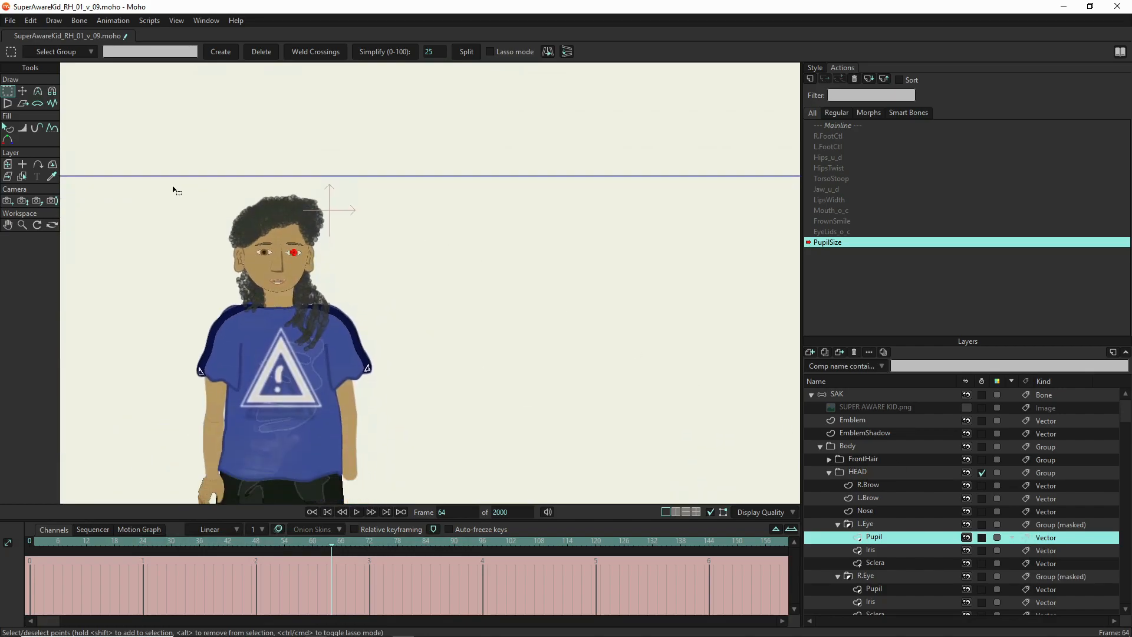
# Try scaling the L.Eye Pupil layer to 1.5 in X and Y at frame 64, and undo both scale changes
pyautogui.click(8, 167)
pyautogui.click(265, 51)
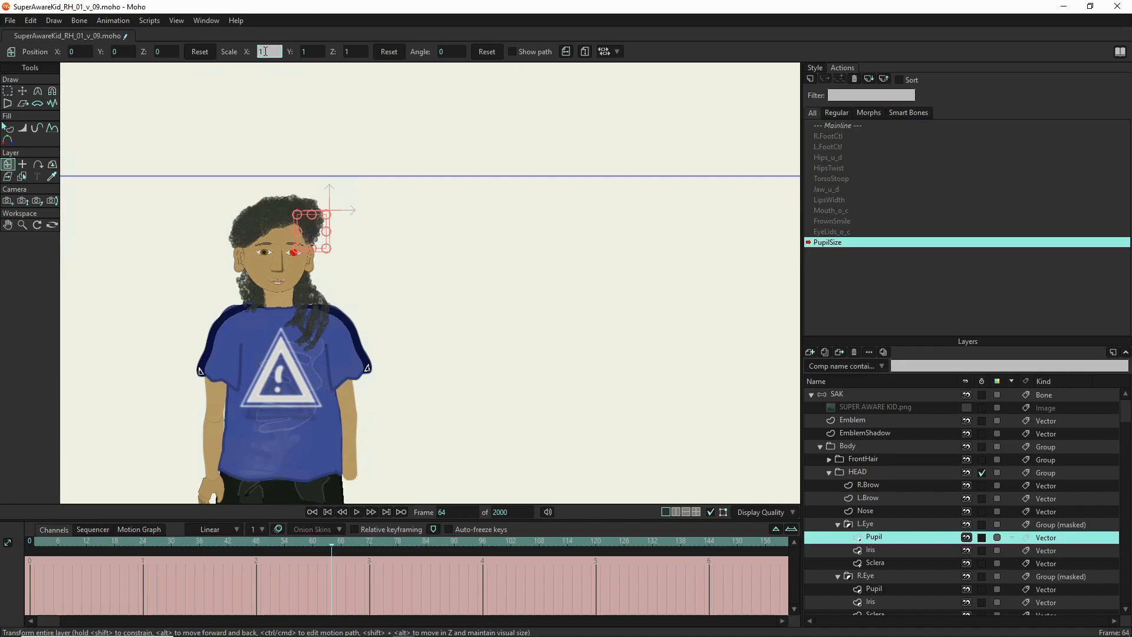
pyautogui.write('1.5')
pyautogui.click(306, 51)
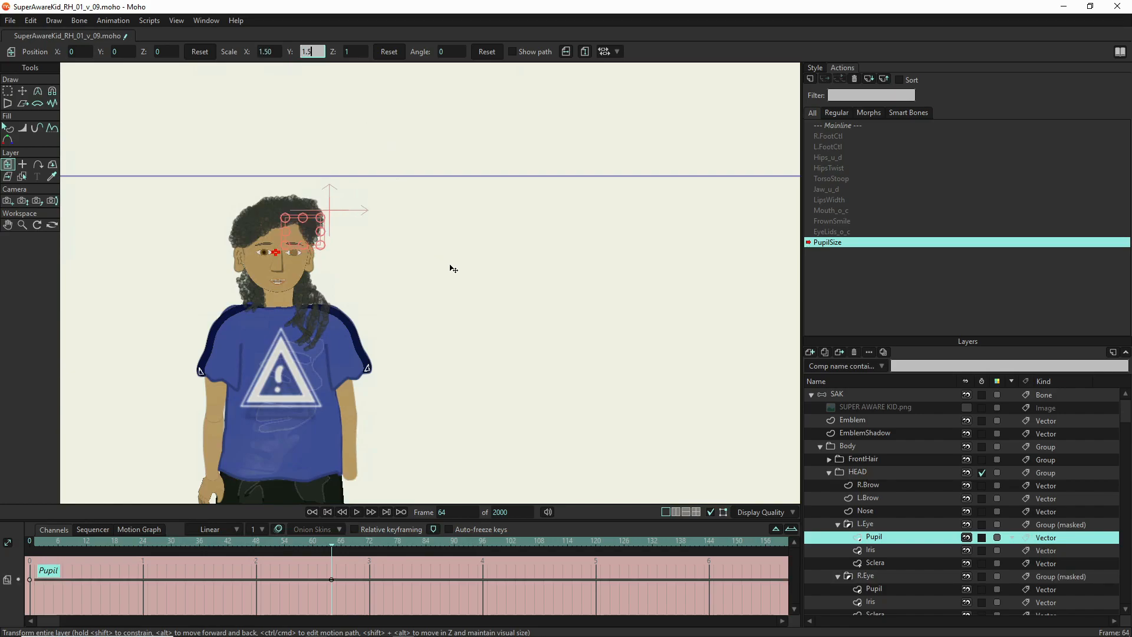
pyautogui.write('1.5')
pyautogui.press('Return')
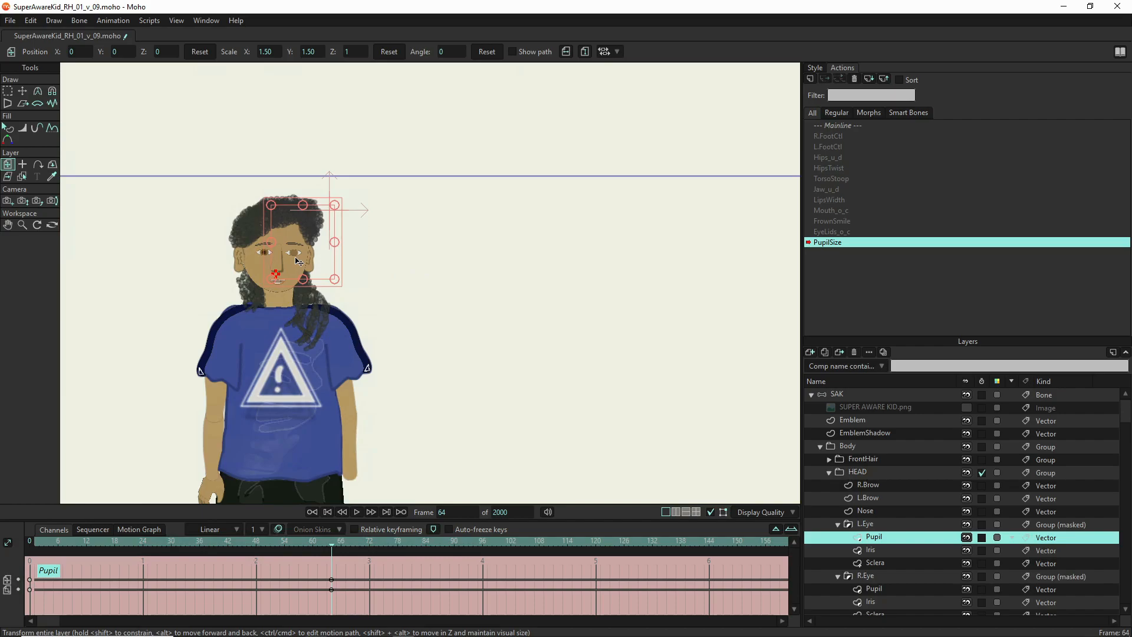
pyautogui.hotkey('ctrl', 'z')
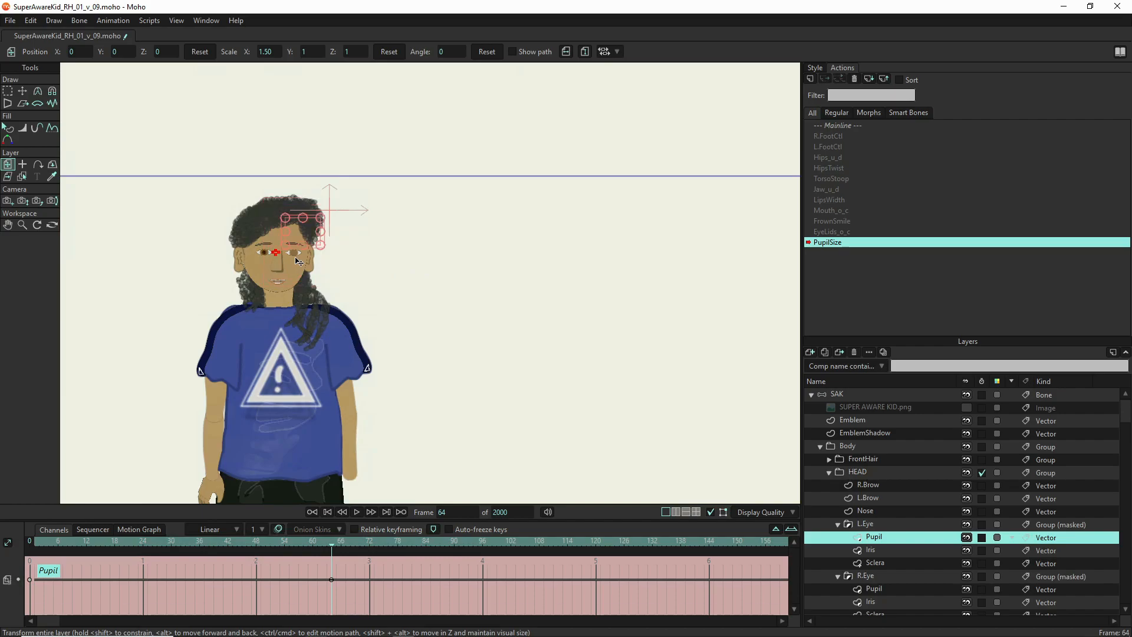
pyautogui.hotkey('ctrl', 'z')
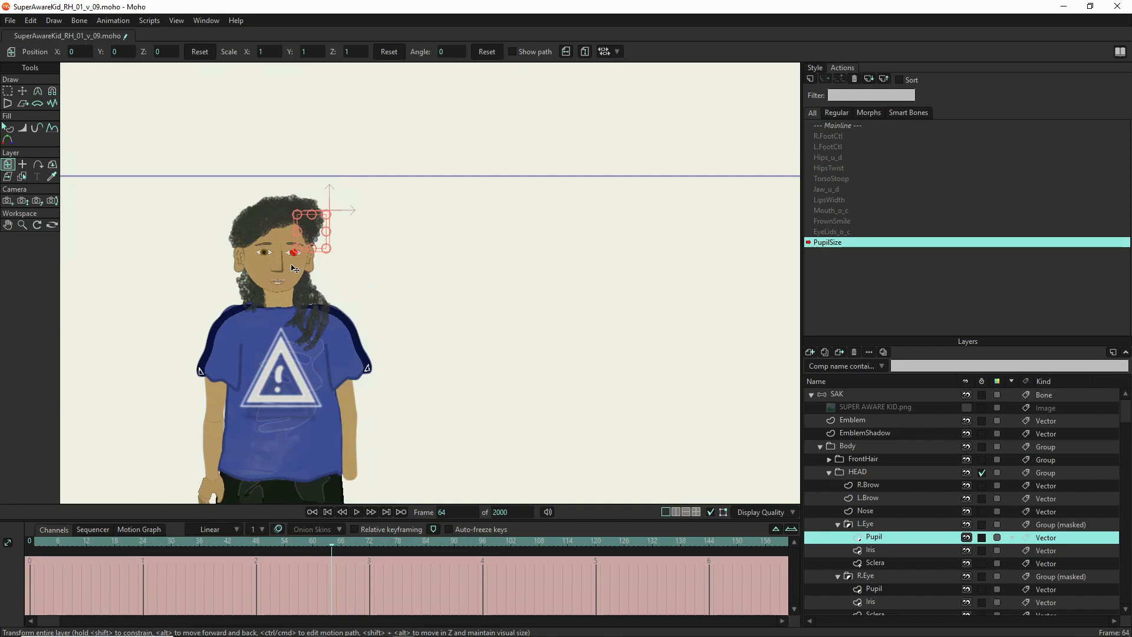
# Set the L.Eye Pupil layer's origin at the exact center of the pupil circle
pyautogui.scroll(5, 299, 261)
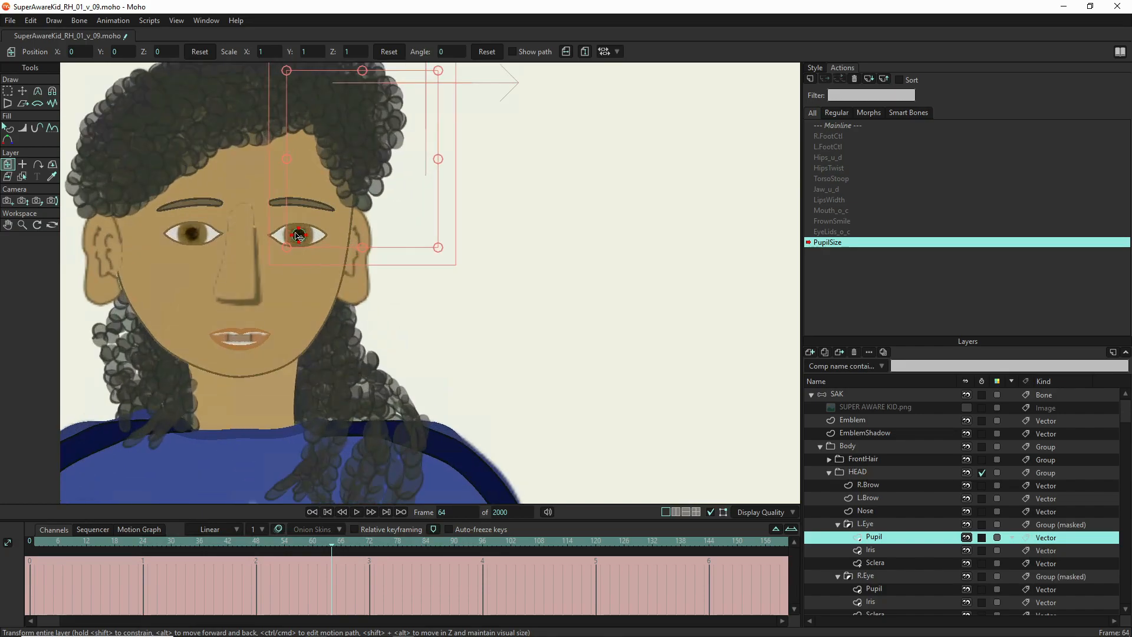
pyautogui.click(23, 164)
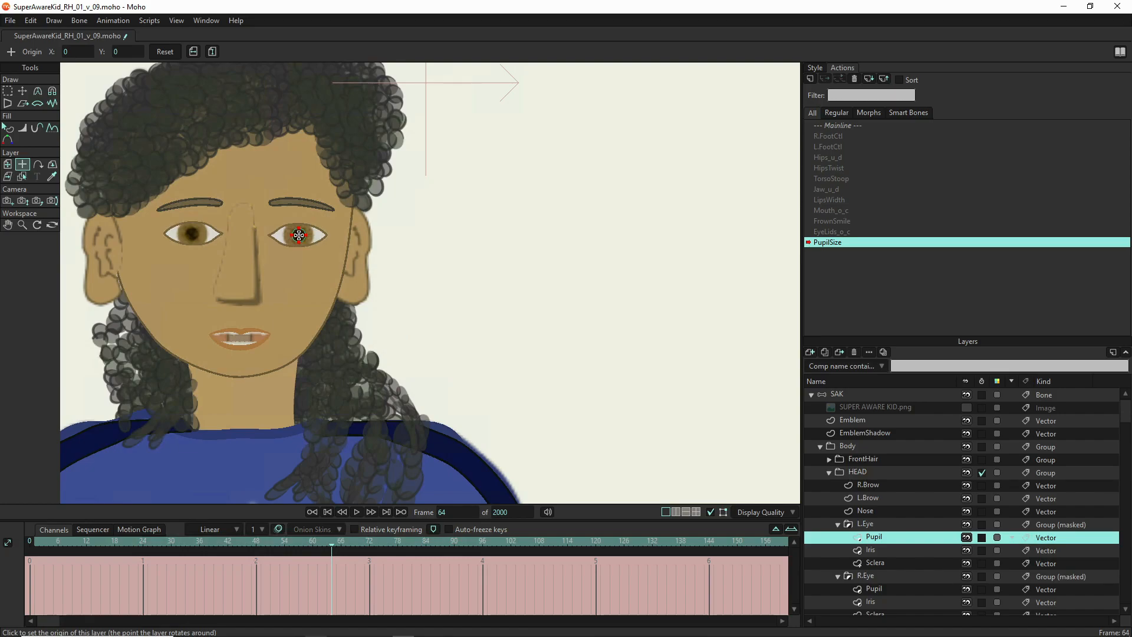
pyautogui.click(298, 235)
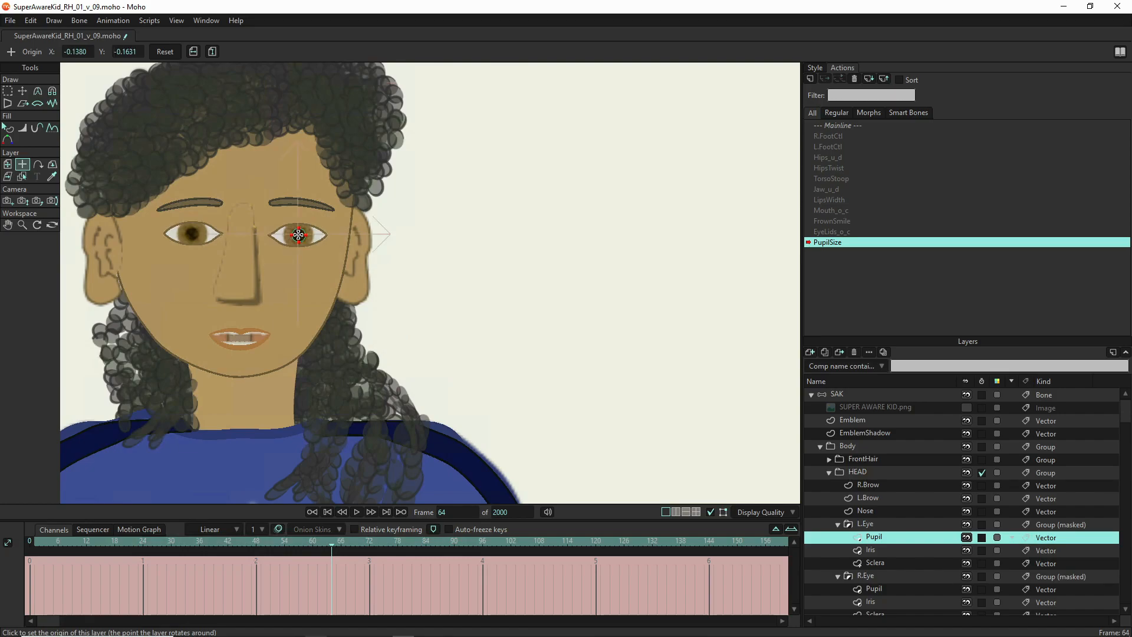
pyautogui.scroll(10, 280, 236)
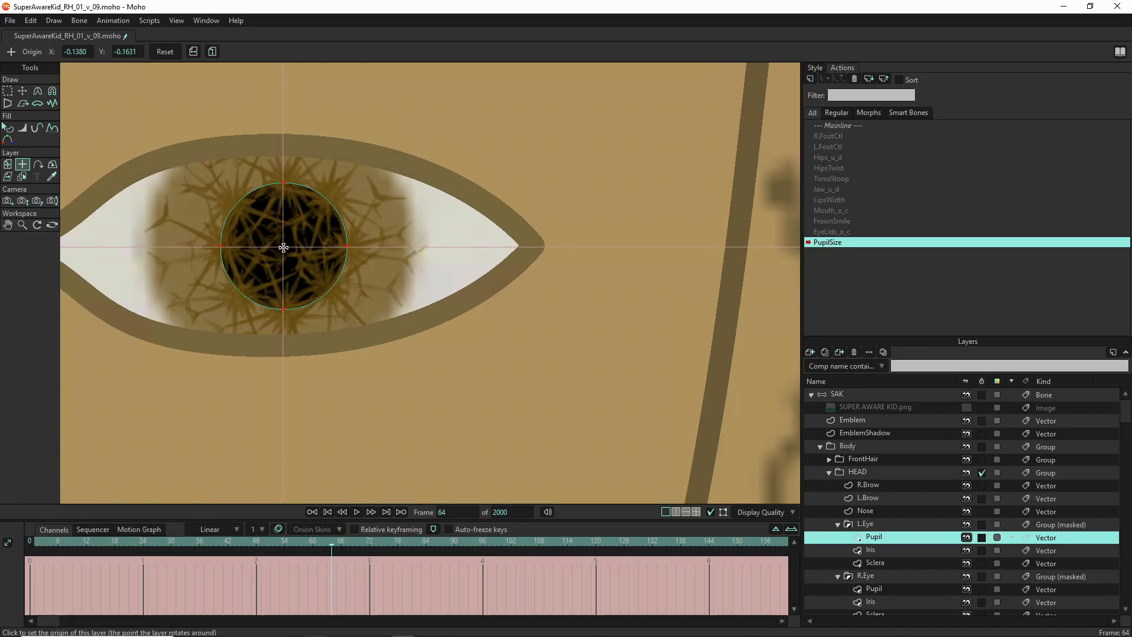
pyautogui.click(283, 246)
pyautogui.scroll(-6, 470, 235)
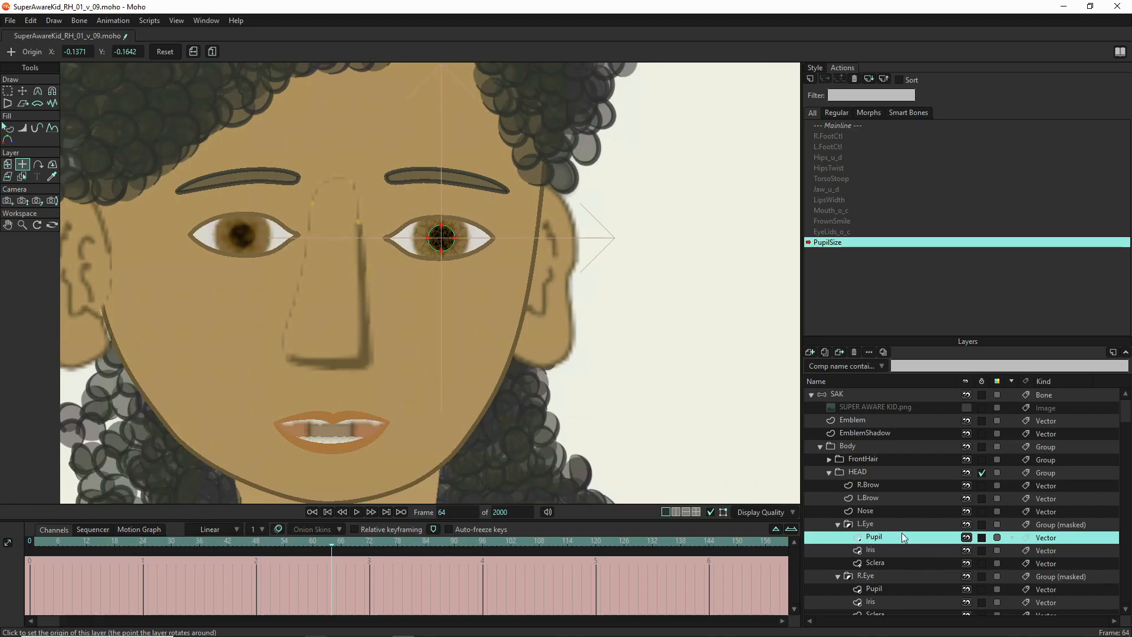
# Set the origin of the R.Eye Pupil layer at the center of its pupil circle
pyautogui.click(894, 588)
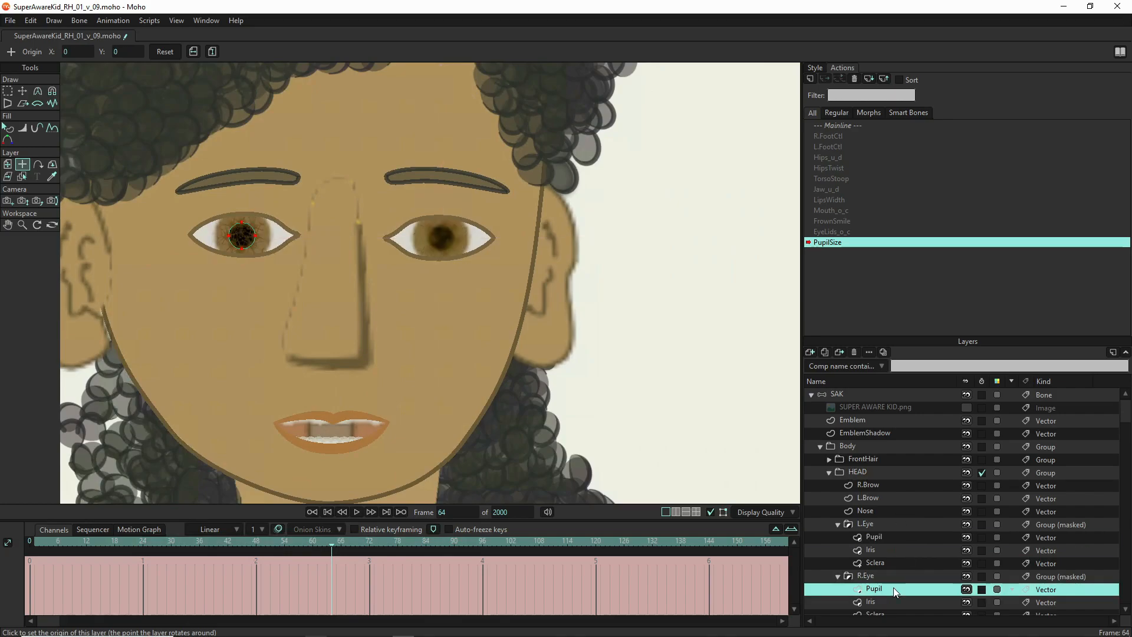
pyautogui.scroll(6, 242, 236)
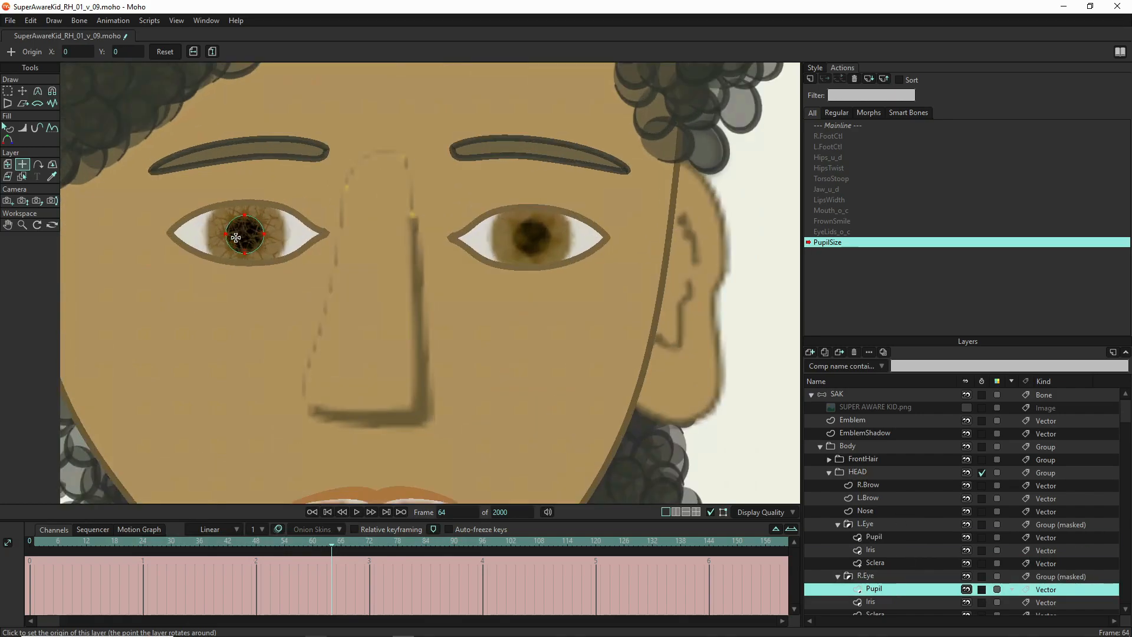
pyautogui.click(266, 232)
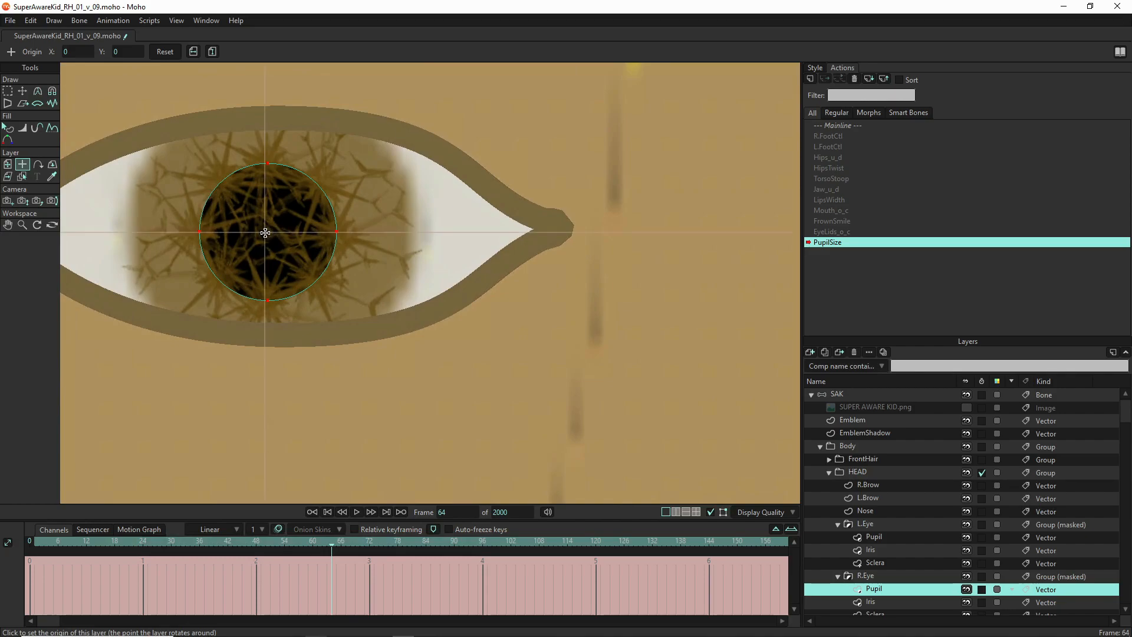
pyautogui.moveTo(265, 232); pyautogui.dragTo(268, 233)
pyautogui.moveTo(269, 233); pyautogui.dragTo(269, 233)
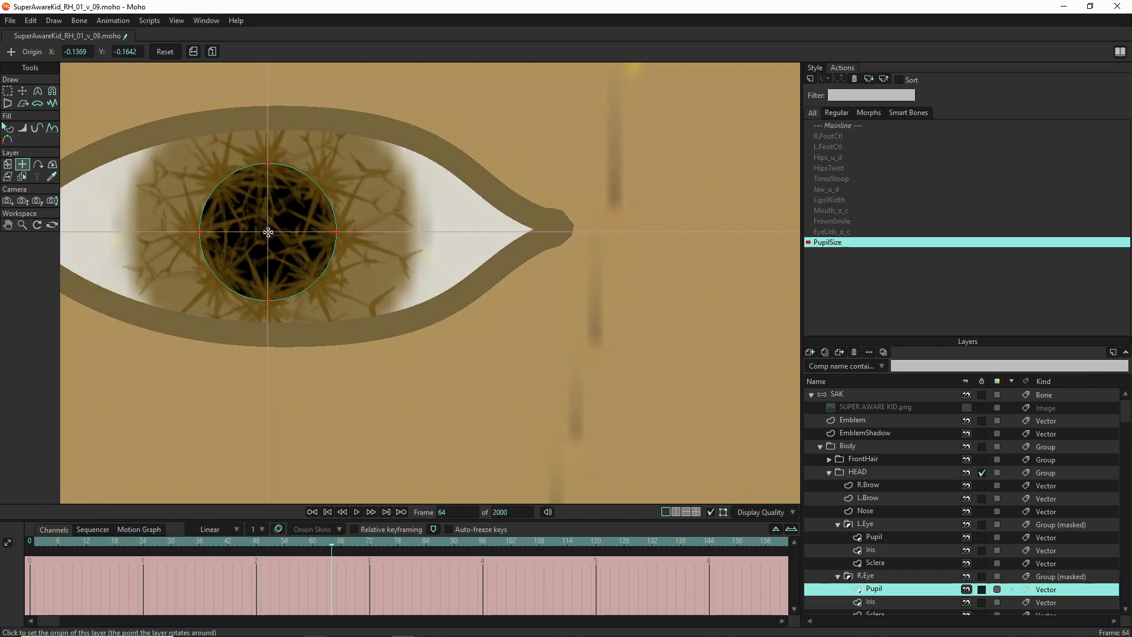
pyautogui.scroll(-10, 269, 236)
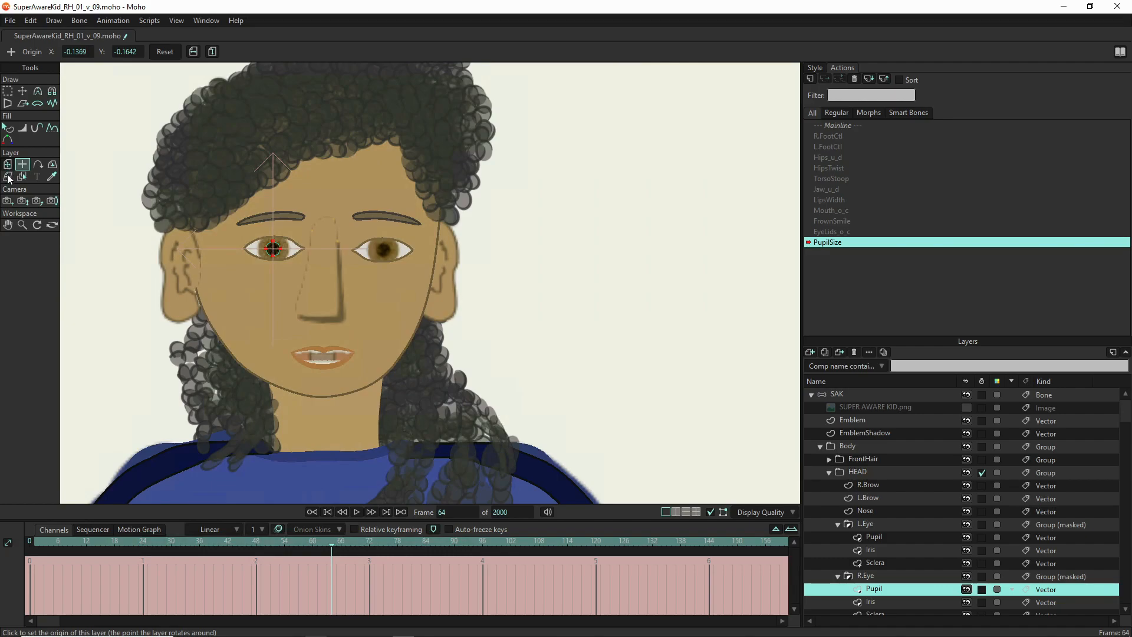
# Scale the R.Eye Pupil layer to 1.5 in X and Y at frame 64
pyautogui.click(7, 164)
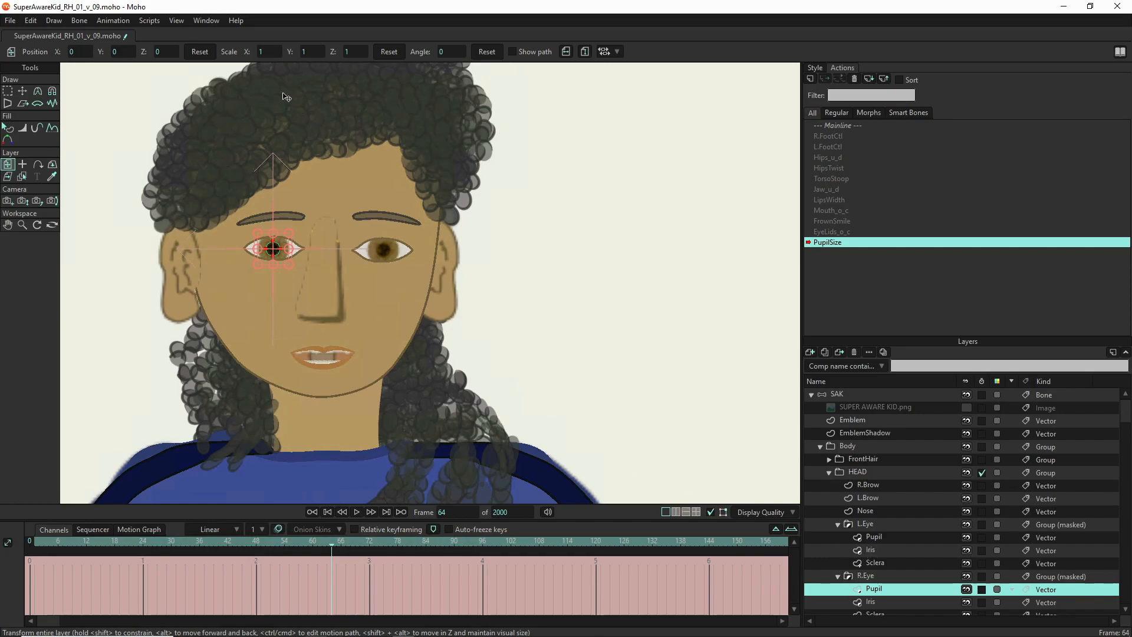
pyautogui.click(273, 50)
pyautogui.write('1.5')
pyautogui.click(305, 52)
pyautogui.write('1.5')
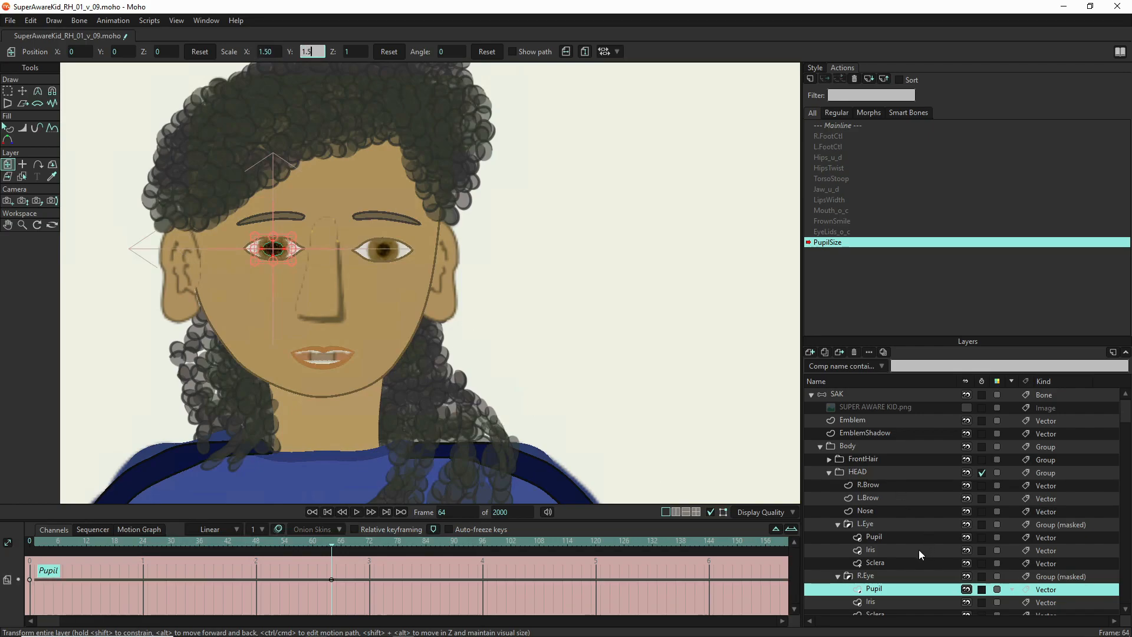
# Scale the L.Eye Pupil layer to 1.5 in X and Y at frame 64
pyautogui.click(874, 538)
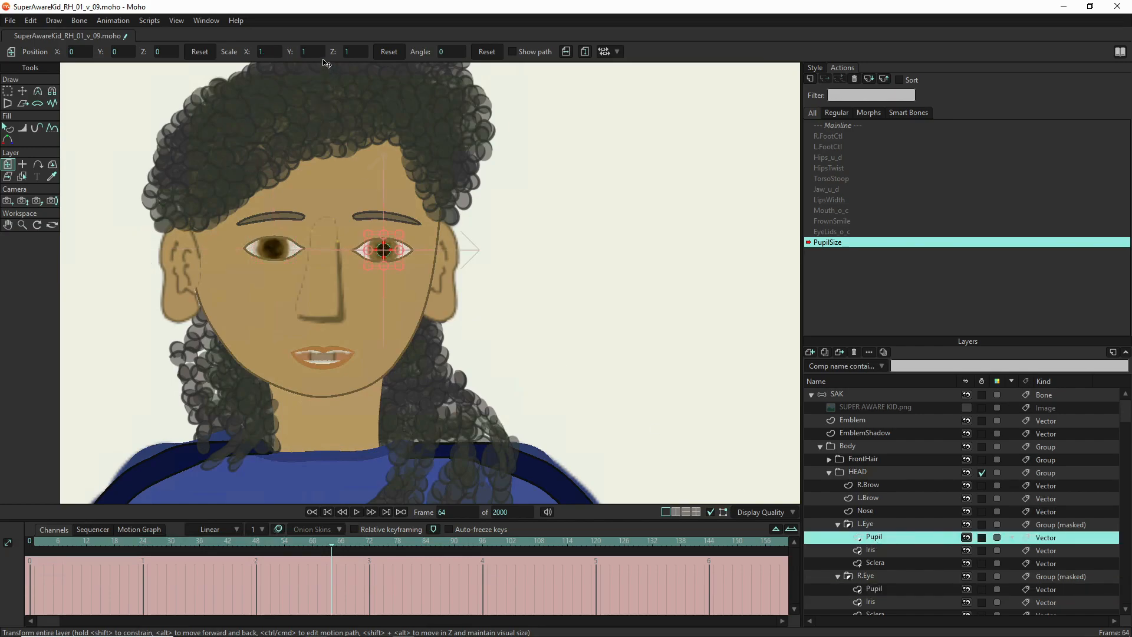
pyautogui.click(278, 50)
pyautogui.click(307, 52)
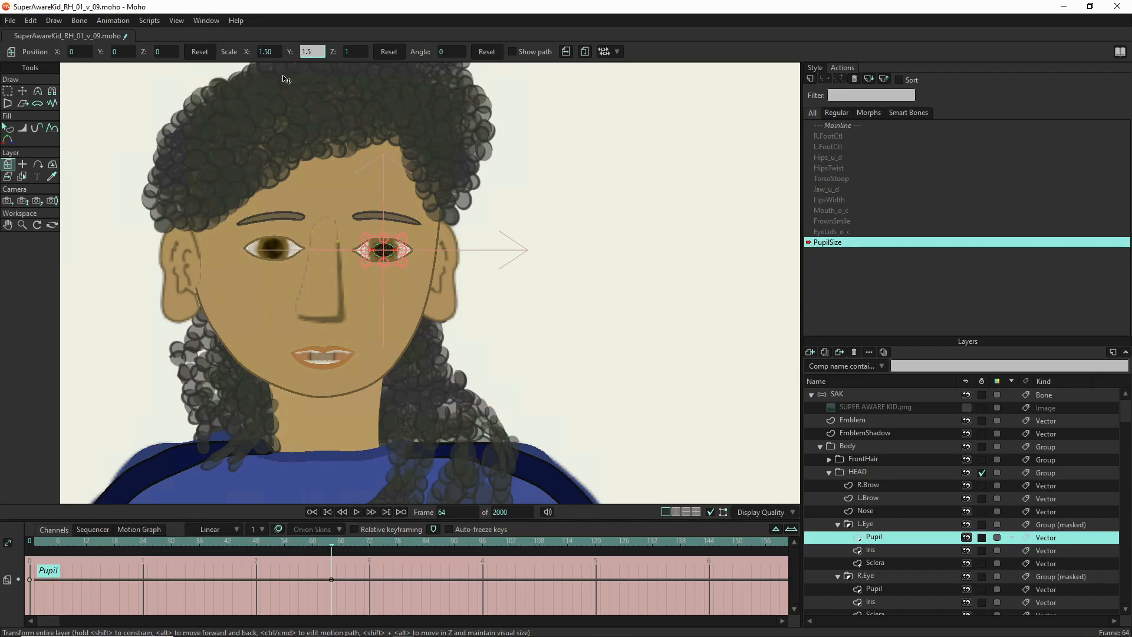
pyautogui.click(281, 52)
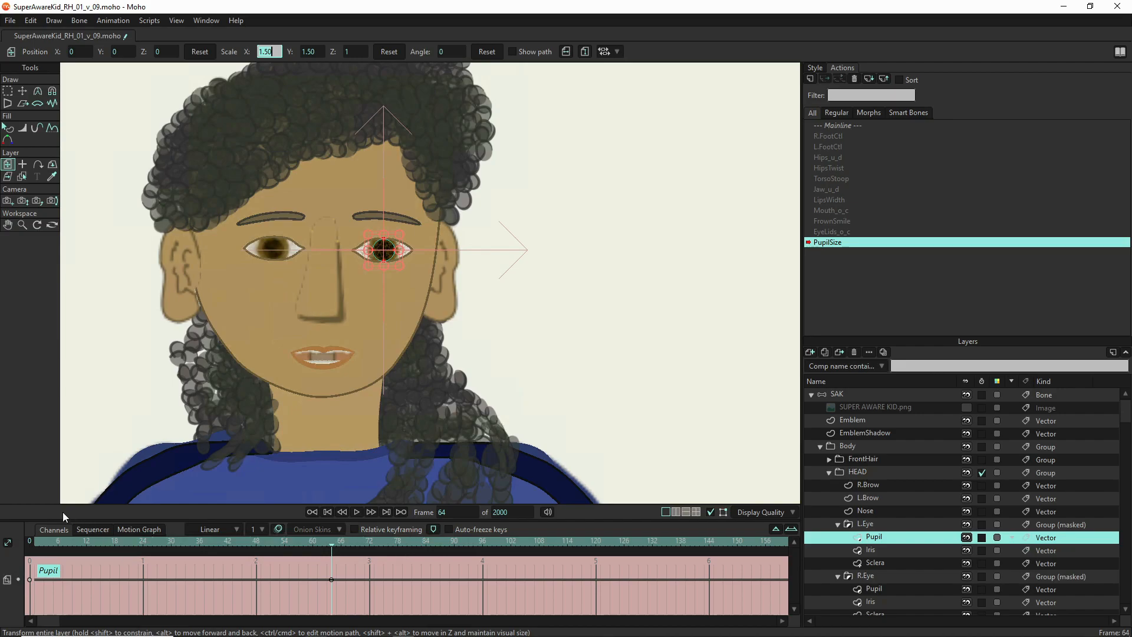
# At frame 1, scale the L.Eye Pupil layer to 0.5 in X and Y
pyautogui.click(35, 542)
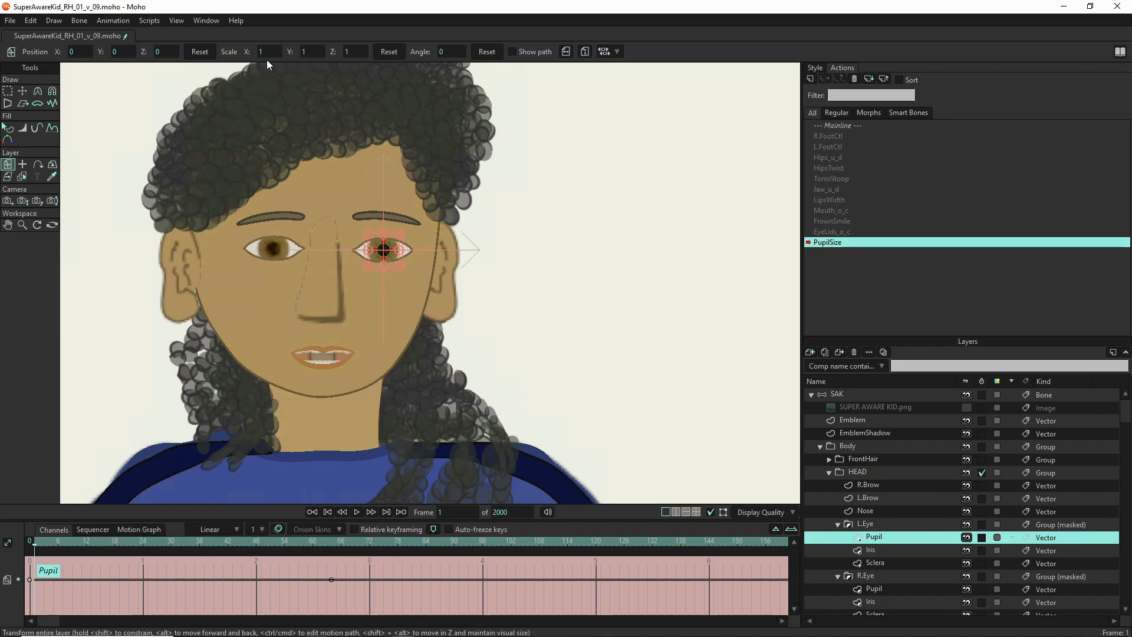
pyautogui.click(268, 52)
pyautogui.write('.5')
pyautogui.click(307, 52)
pyautogui.write('.5')
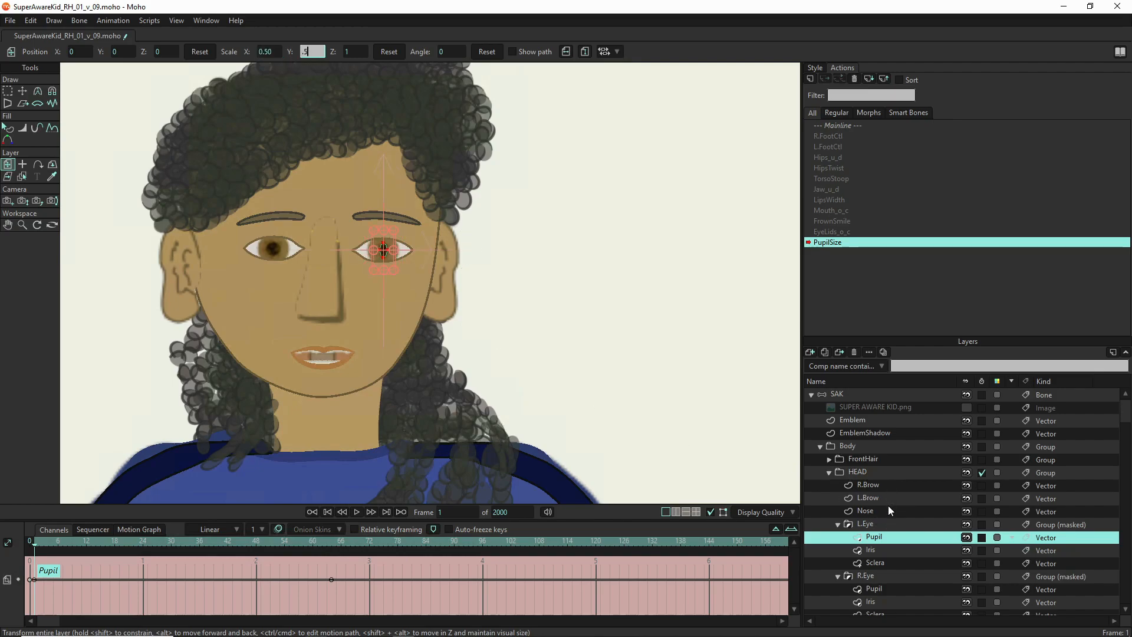
# Scale the R.Eye Pupil layer to 0.5 in X and Y at frame 1
pyautogui.click(885, 585)
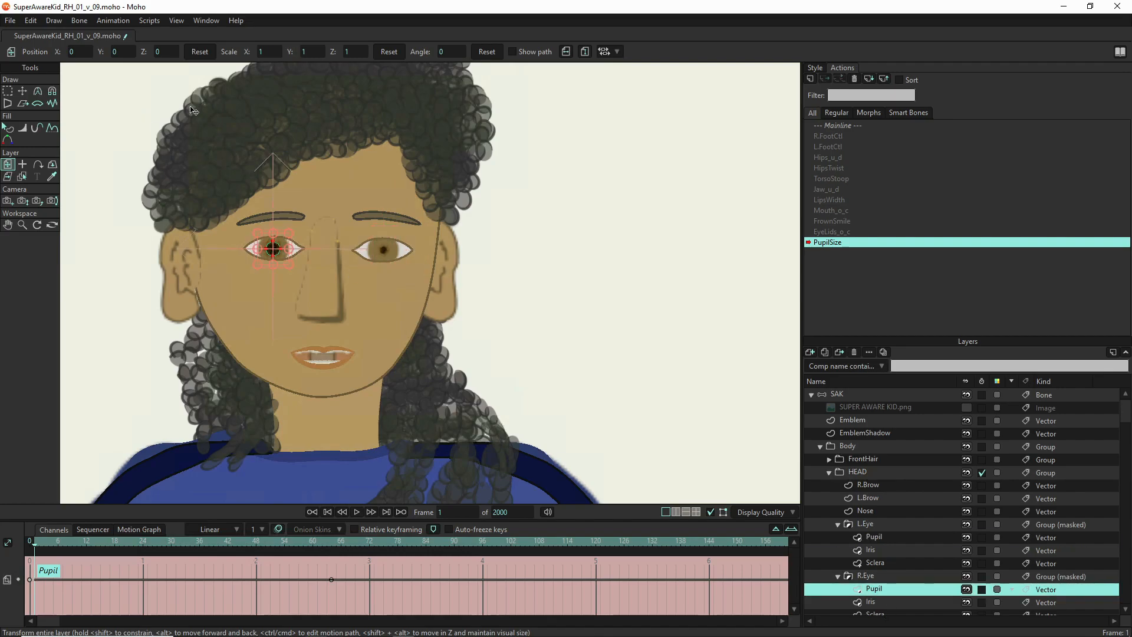
pyautogui.click(273, 51)
pyautogui.write('.5')
pyautogui.click(304, 51)
pyautogui.write('.5')
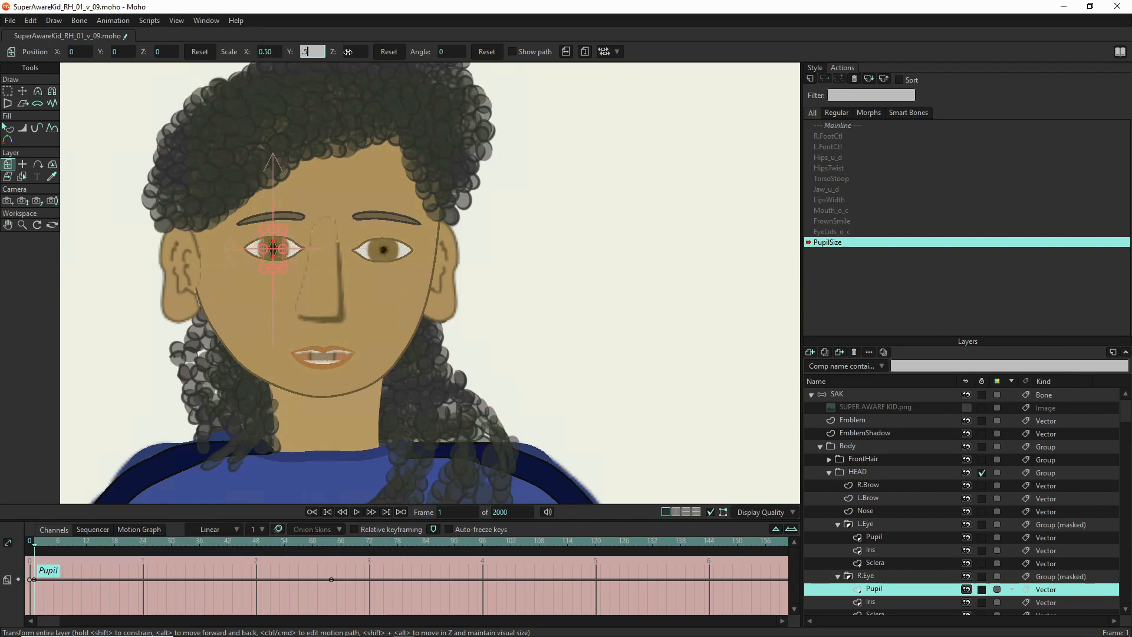
pyautogui.click(357, 51)
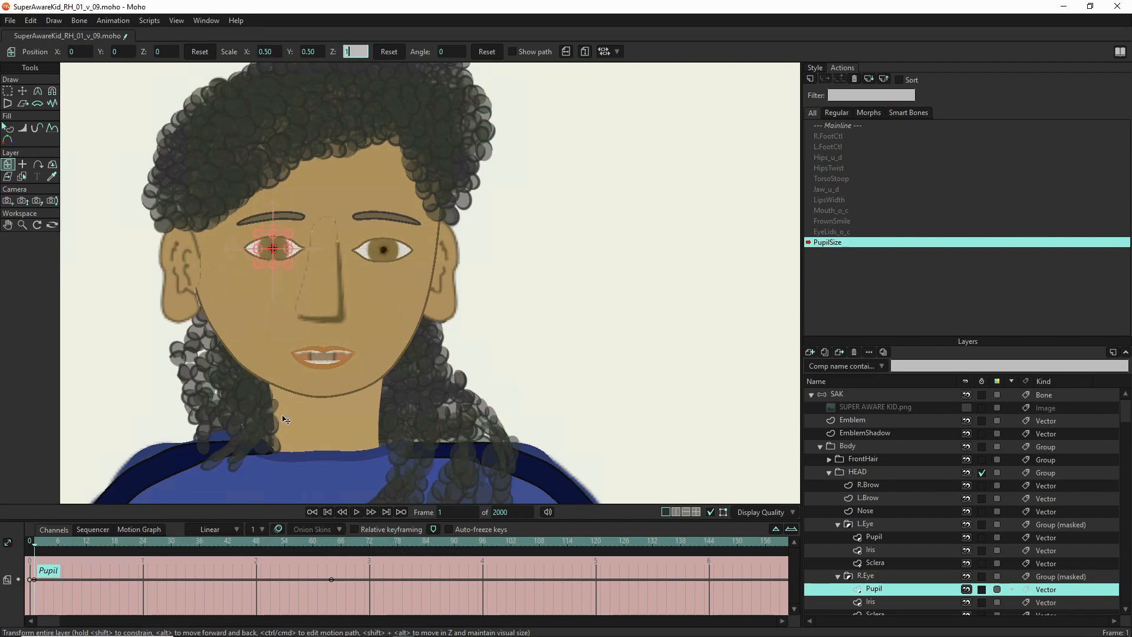
# At frame 32, reset the R.Eye Pupil layer's position, scale and angle to their defaults
pyautogui.click(181, 544)
pyautogui.moveTo(182, 544)
pyautogui.mouseDown()
pyautogui.moveTo(274, 540)
pyautogui.moveTo(74, 547)
pyautogui.moveTo(275, 543)
pyautogui.moveTo(145, 552)
pyautogui.moveTo(182, 543)
pyautogui.mouseUp()
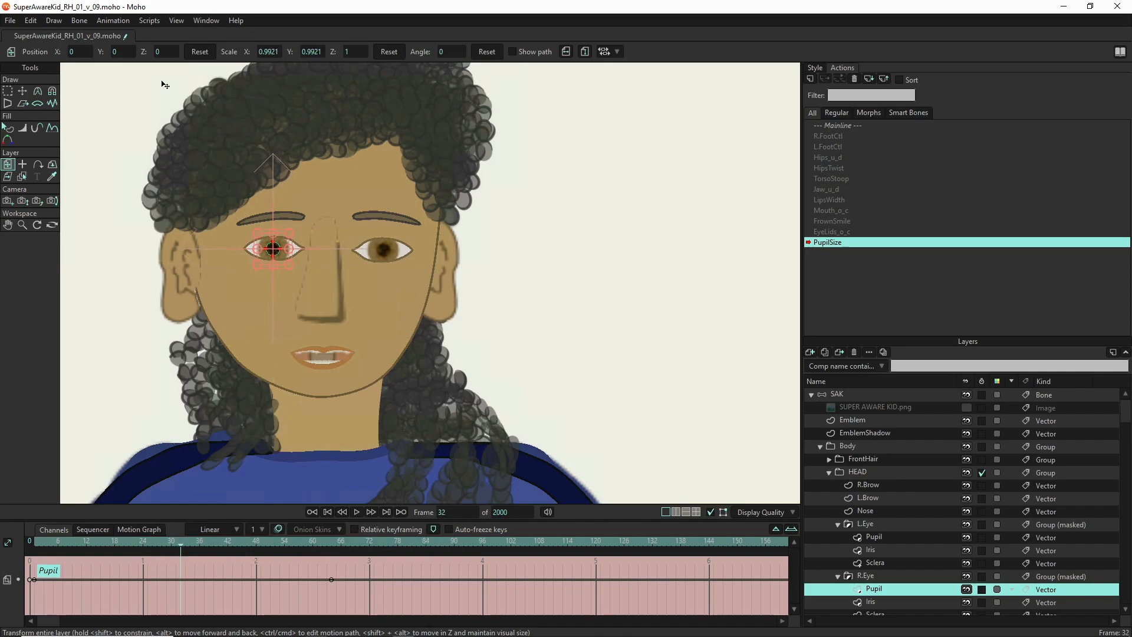
pyautogui.click(199, 52)
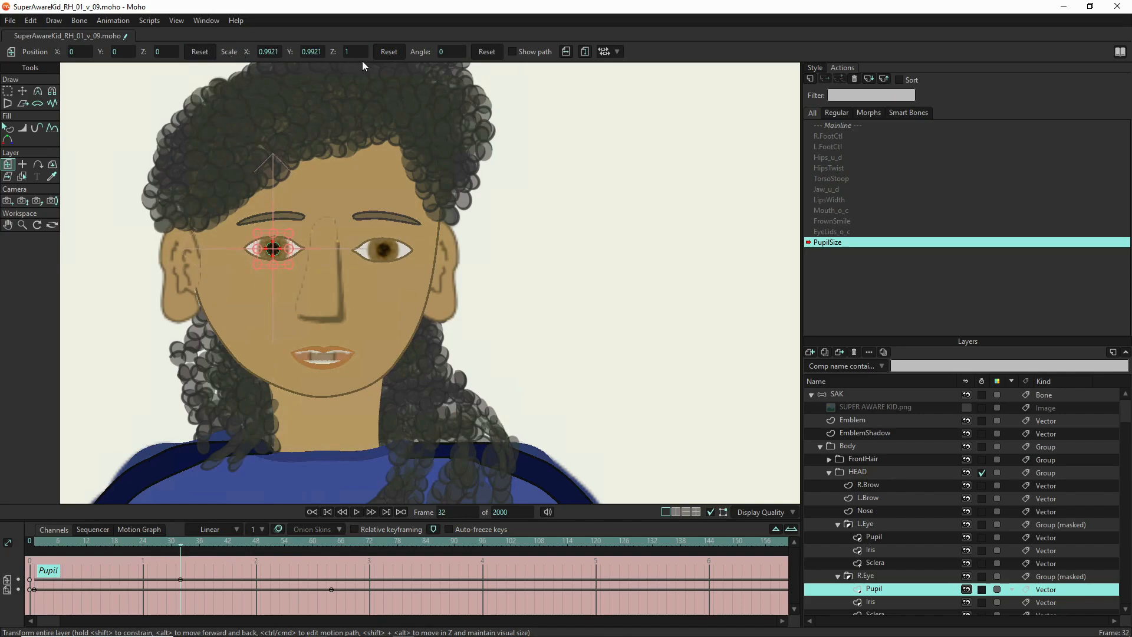
pyautogui.click(389, 52)
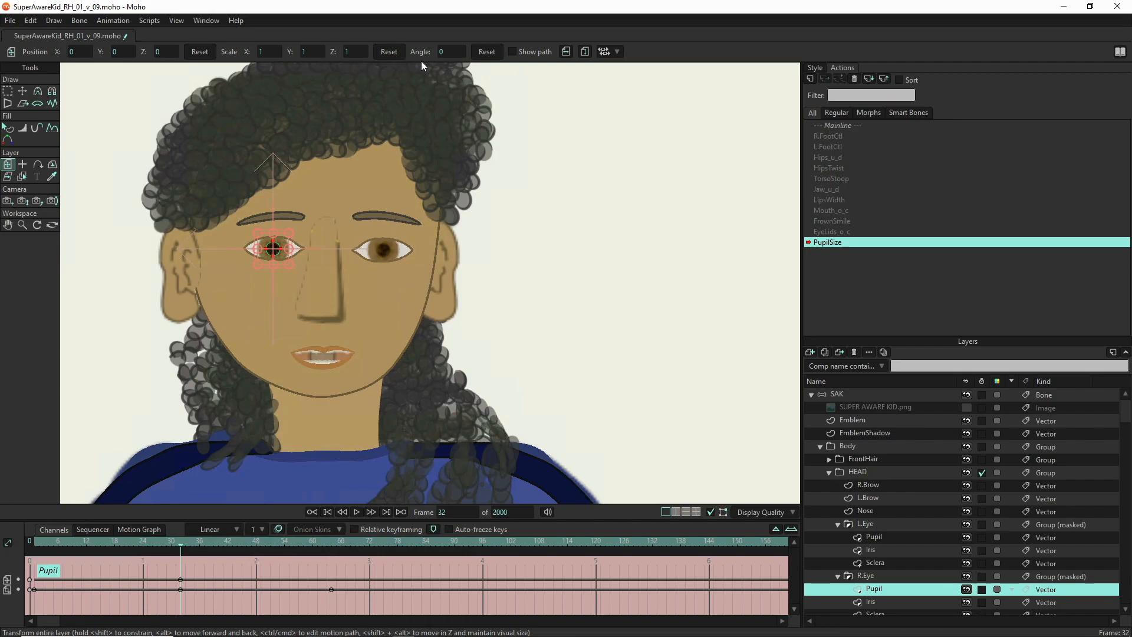
pyautogui.click(487, 52)
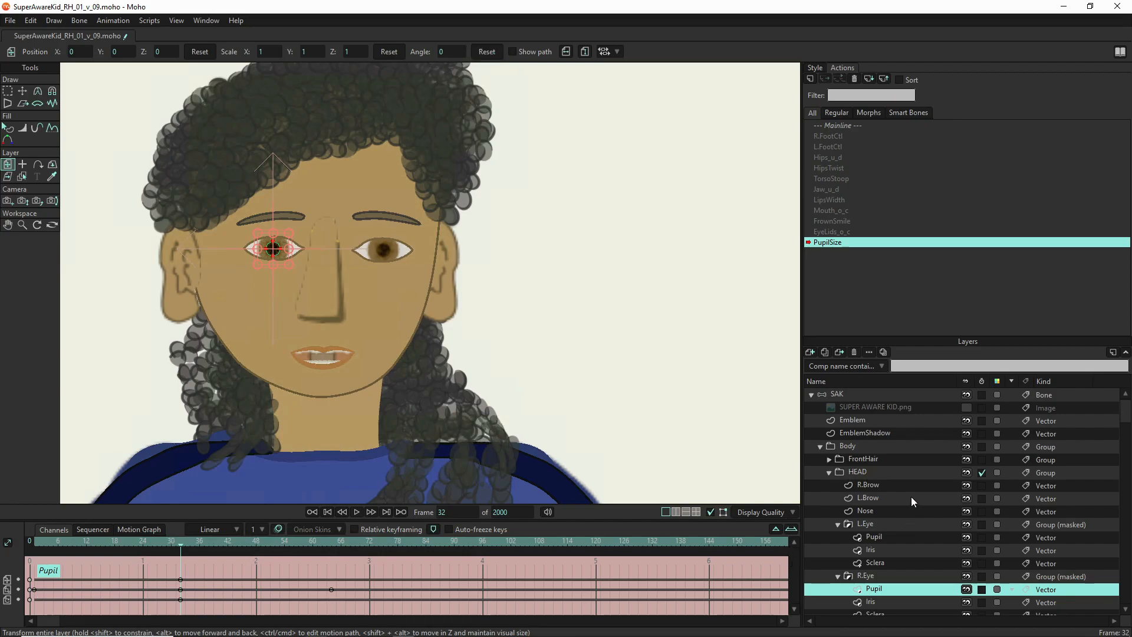
# Reset the L.Eye Pupil layer's position and scale to their defaults at frame 32
pyautogui.click(889, 537)
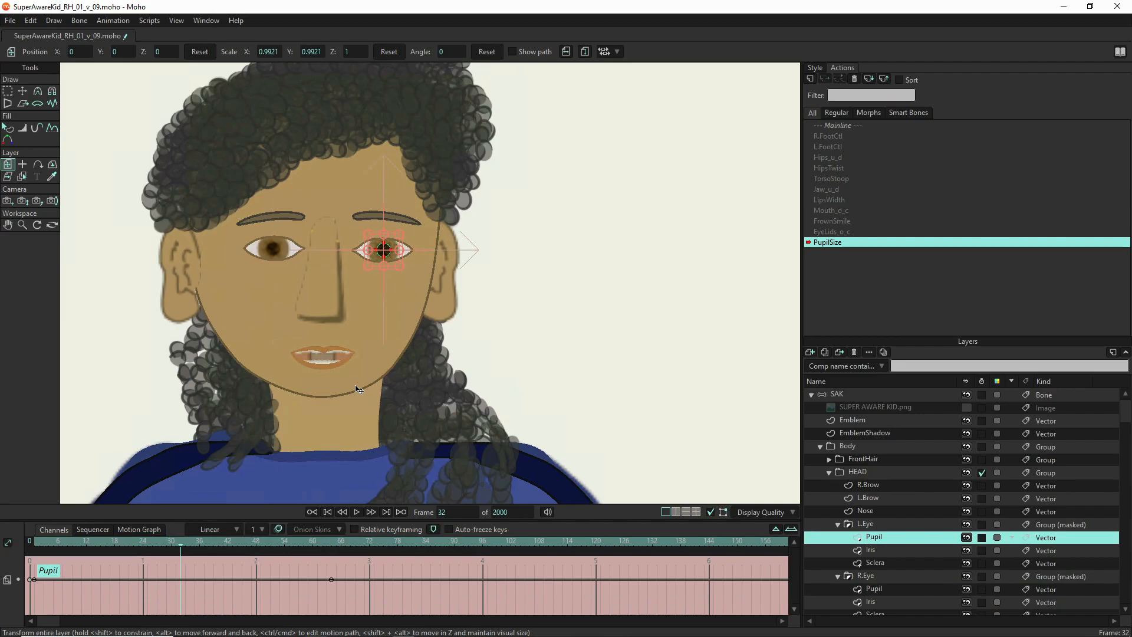
pyautogui.click(199, 52)
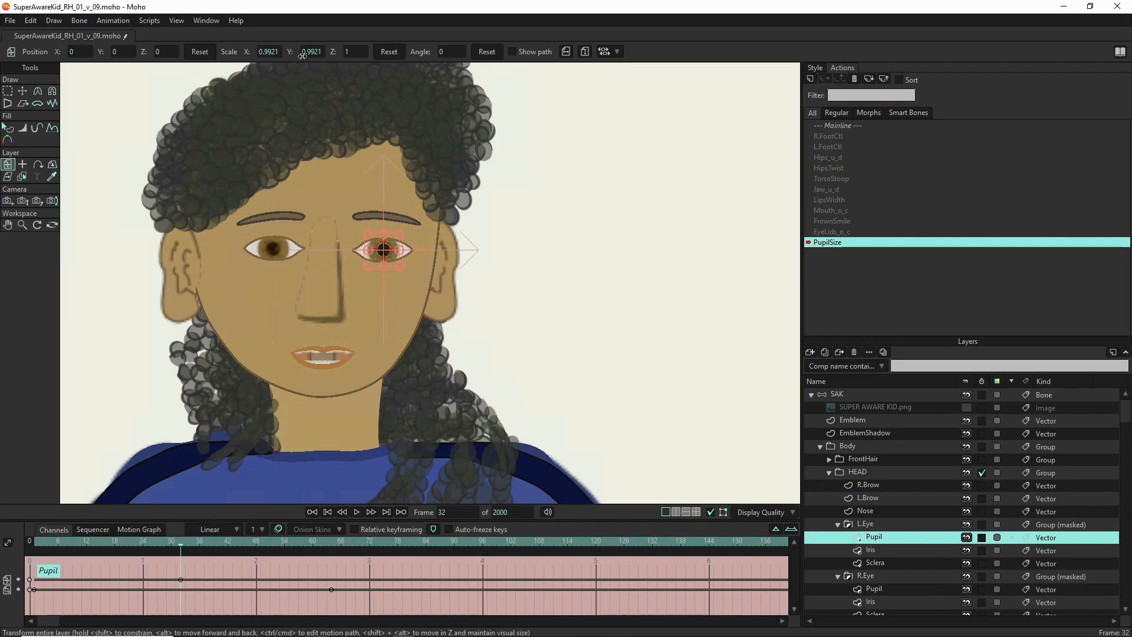
pyautogui.click(390, 52)
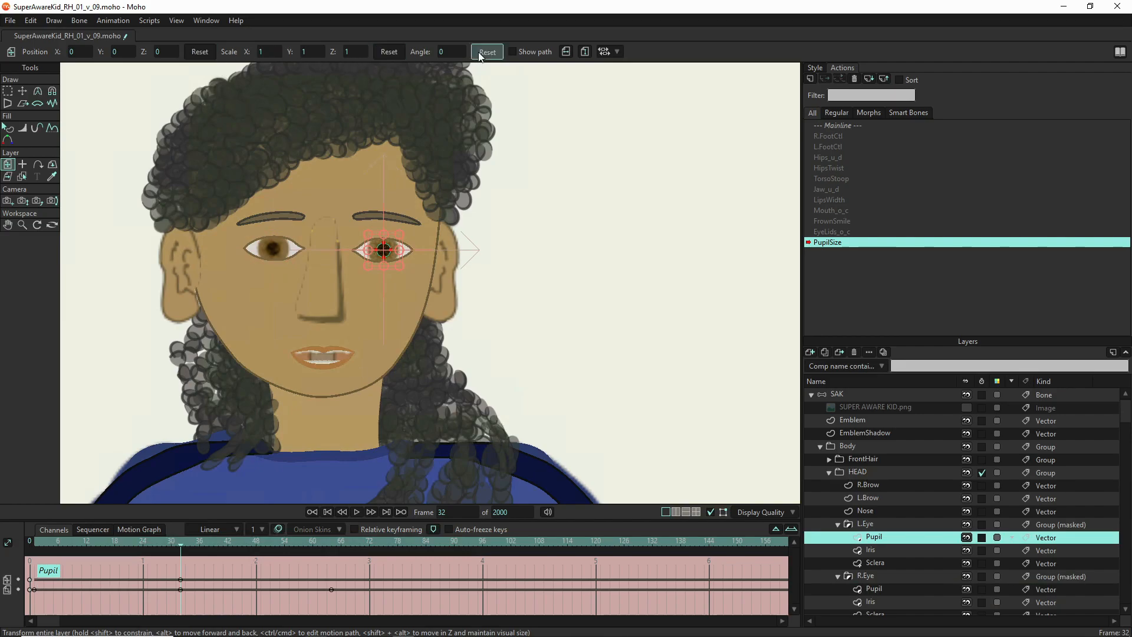
# Select the SAK bone layer and return from the PupilSize action to the Mainline
pyautogui.doubleClick(886, 391)
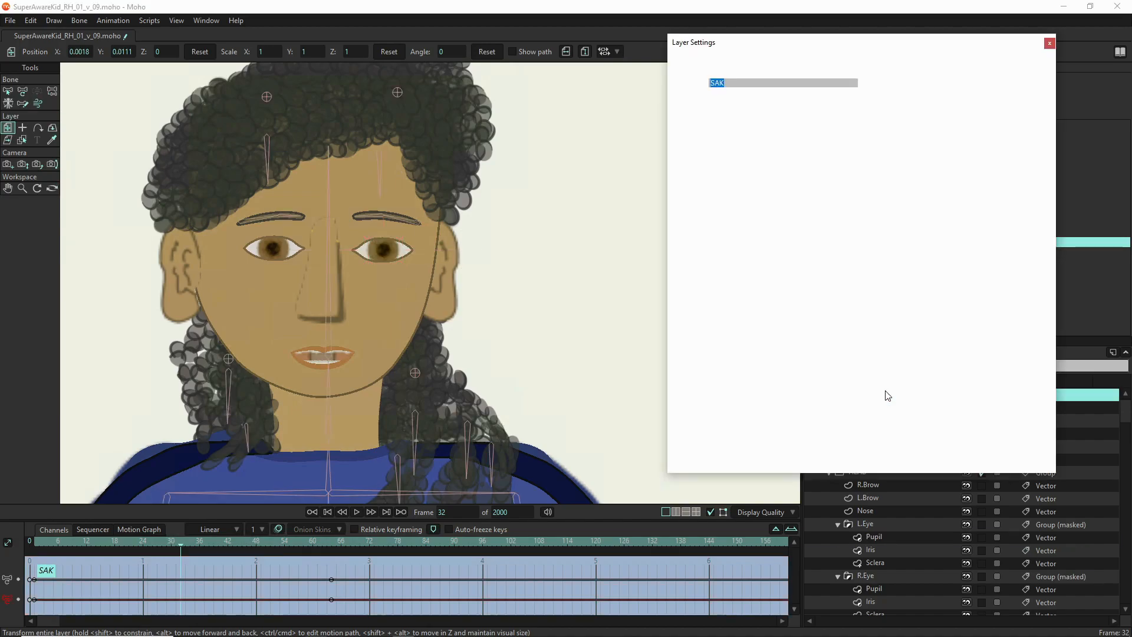
pyautogui.click(1049, 43)
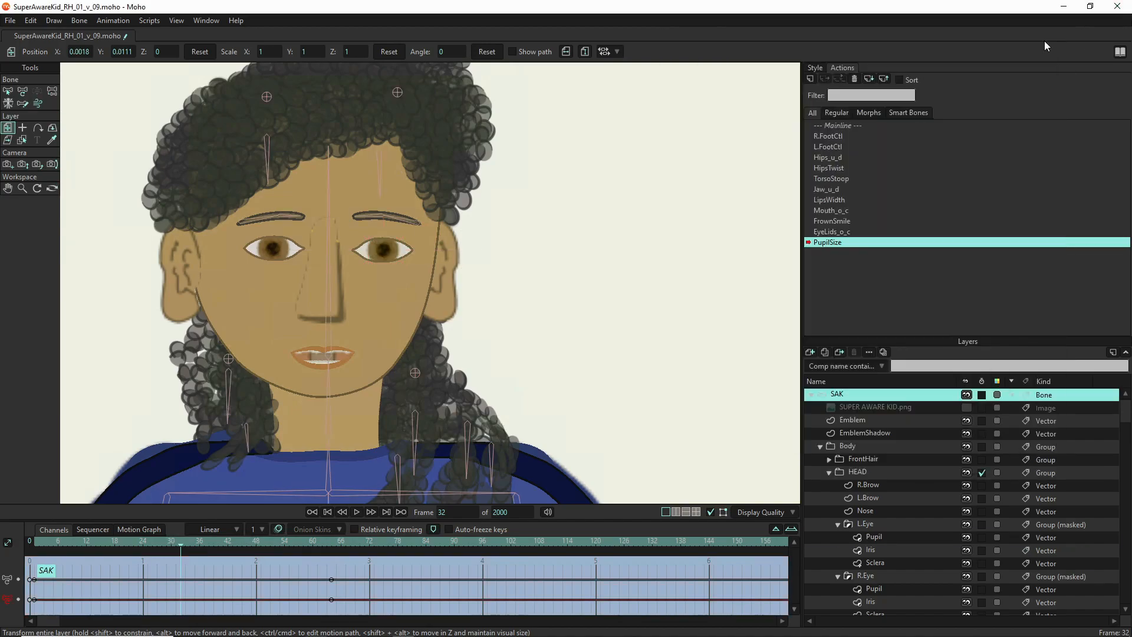
pyautogui.click(837, 125)
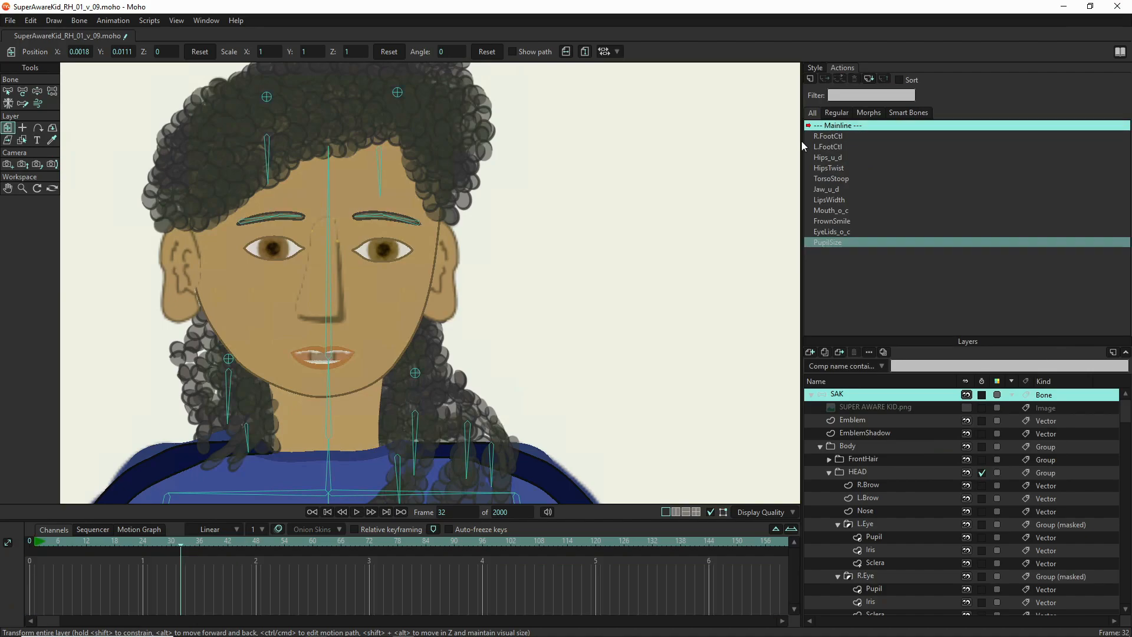
# Select the Pupil_u_d control bone beside the character and create a smart bone action named Pupil_u_d for it
pyautogui.scroll(-4, 527, 189)
pyautogui.moveTo(539, 226); pyautogui.dragTo(352, 283)
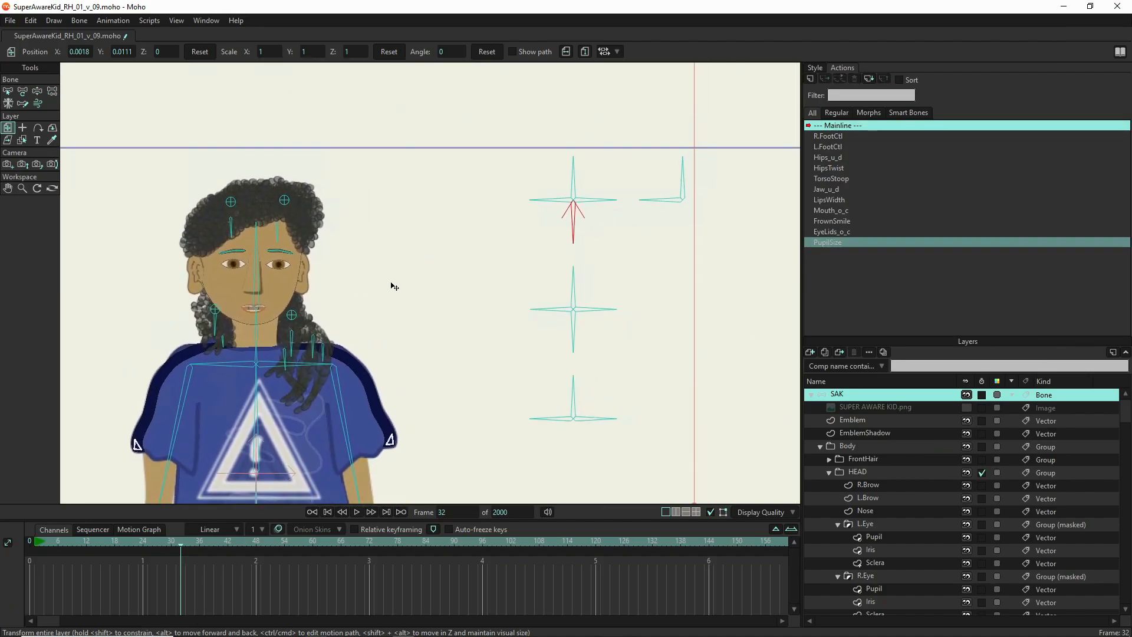
pyautogui.click(8, 91)
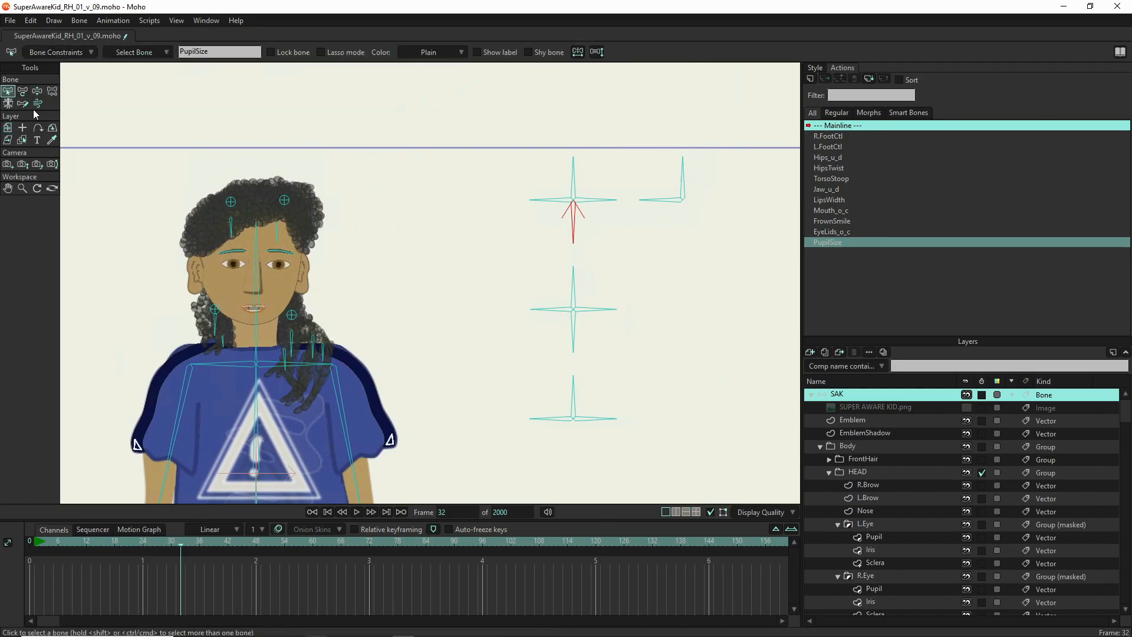
pyautogui.click(599, 203)
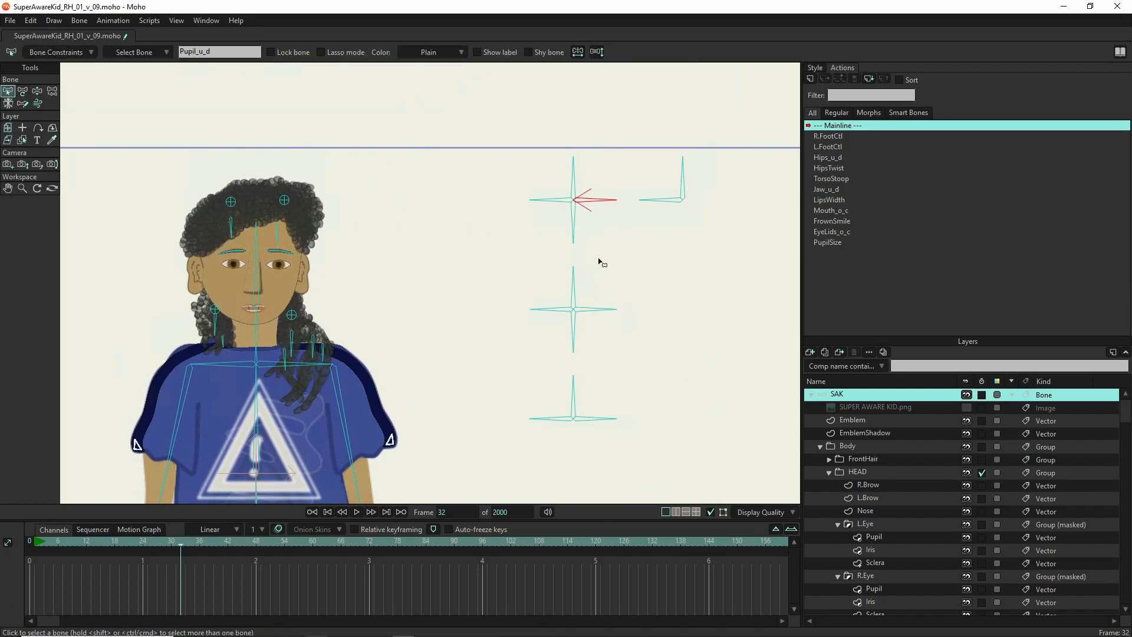
pyautogui.click(810, 79)
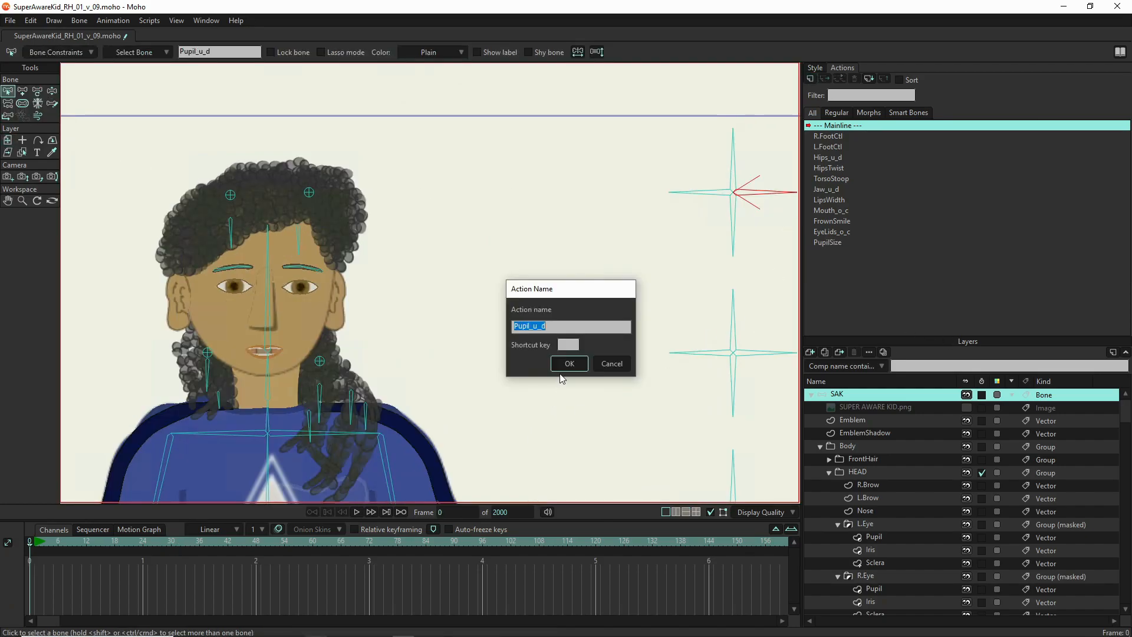
pyautogui.click(567, 364)
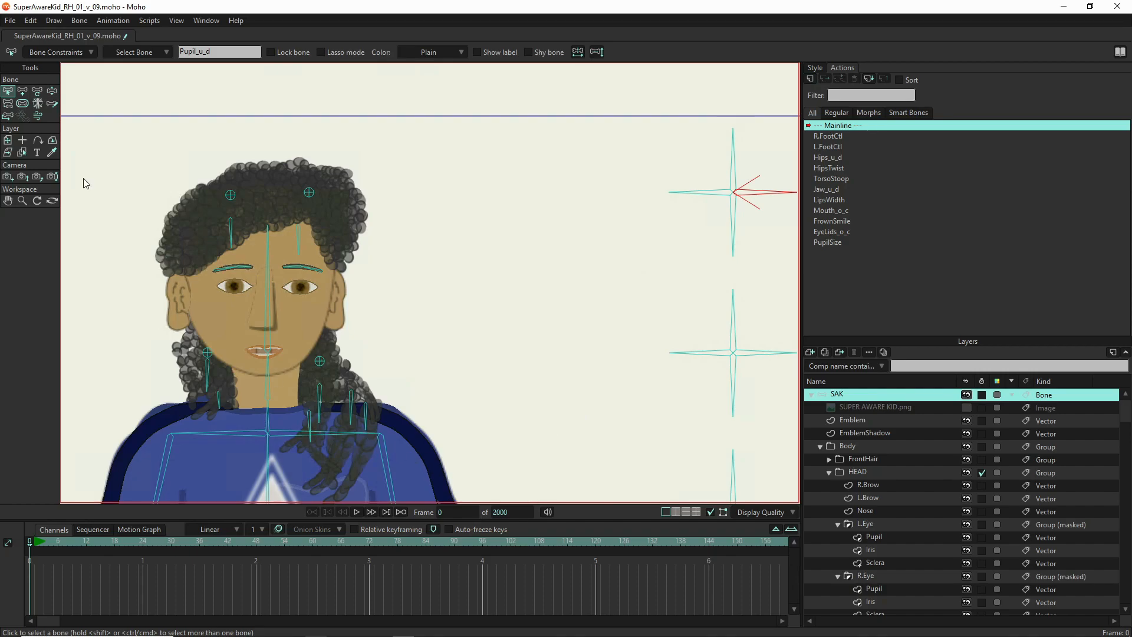
# Rotate the Pupil_u_d bone to -32 degrees at frame 1 and to 32 degrees at frame 64
pyautogui.click(22, 91)
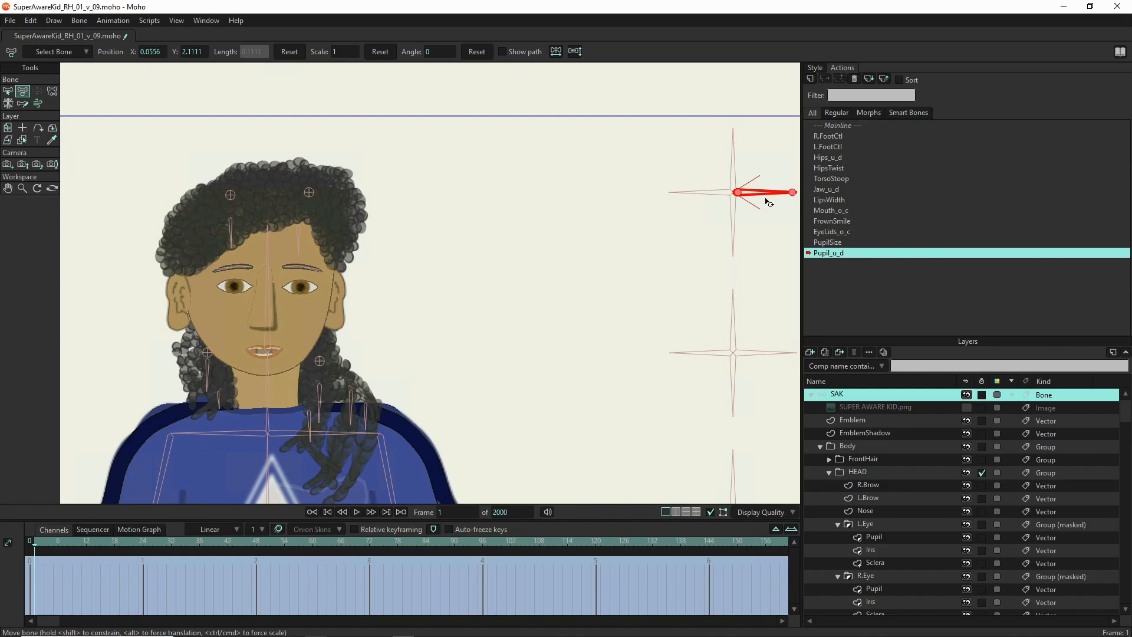
pyautogui.moveTo(766, 200); pyautogui.dragTo(776, 219)
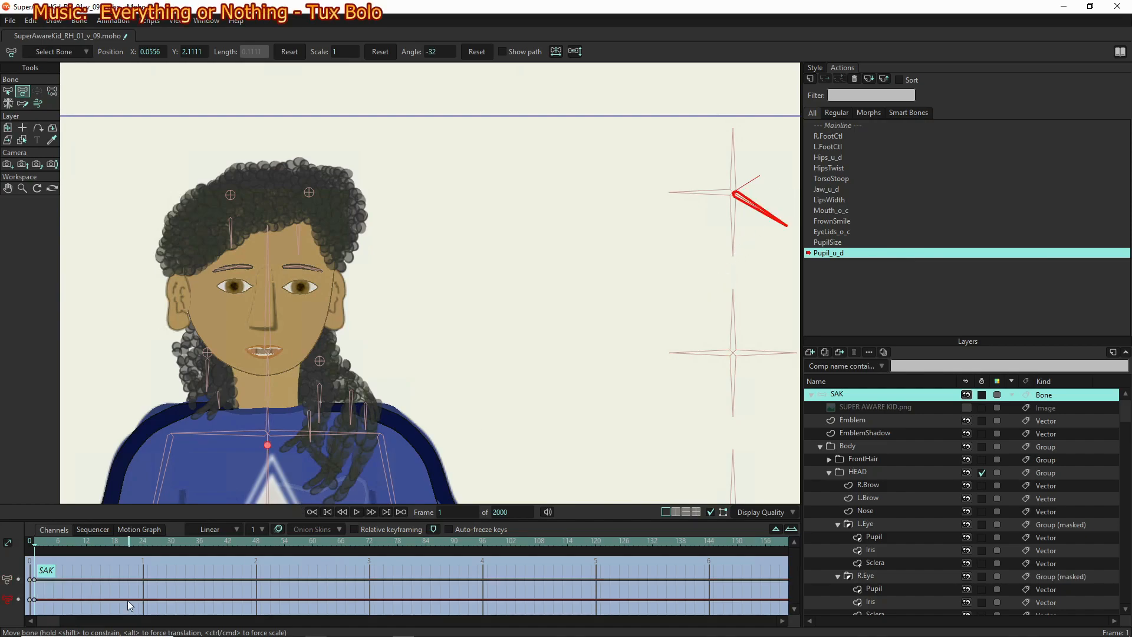
pyautogui.click(330, 540)
pyautogui.moveTo(784, 224); pyautogui.dragTo(779, 139)
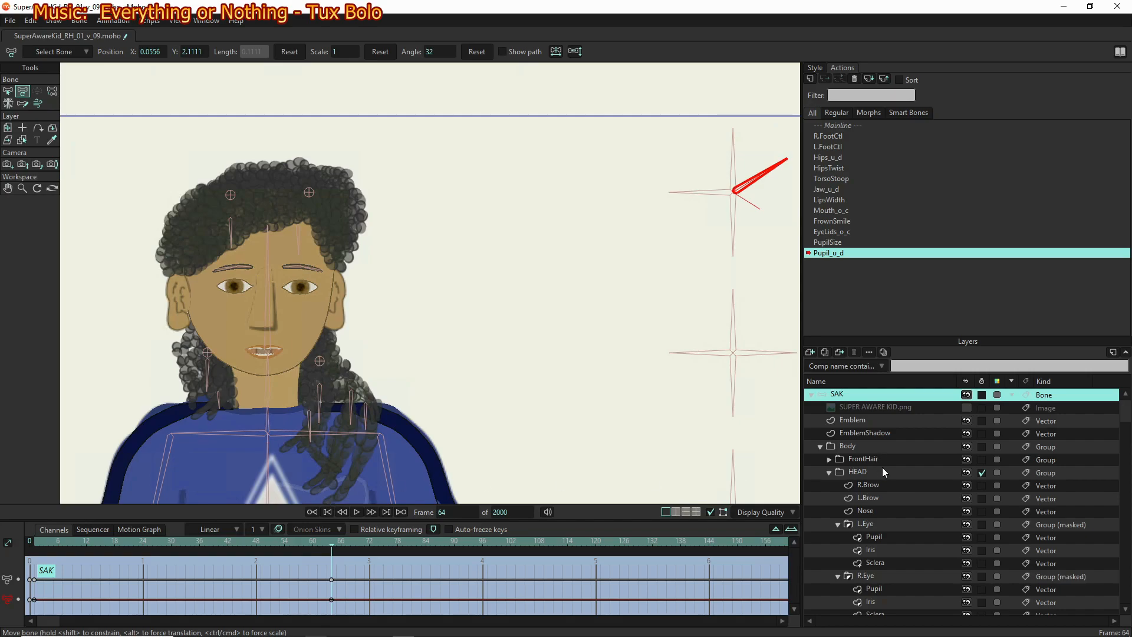
# At frame 64, move the L.Eye Pupil and Iris points straight up behind the upper lid, to Y about -0.145 and -0.146
pyautogui.click(887, 550)
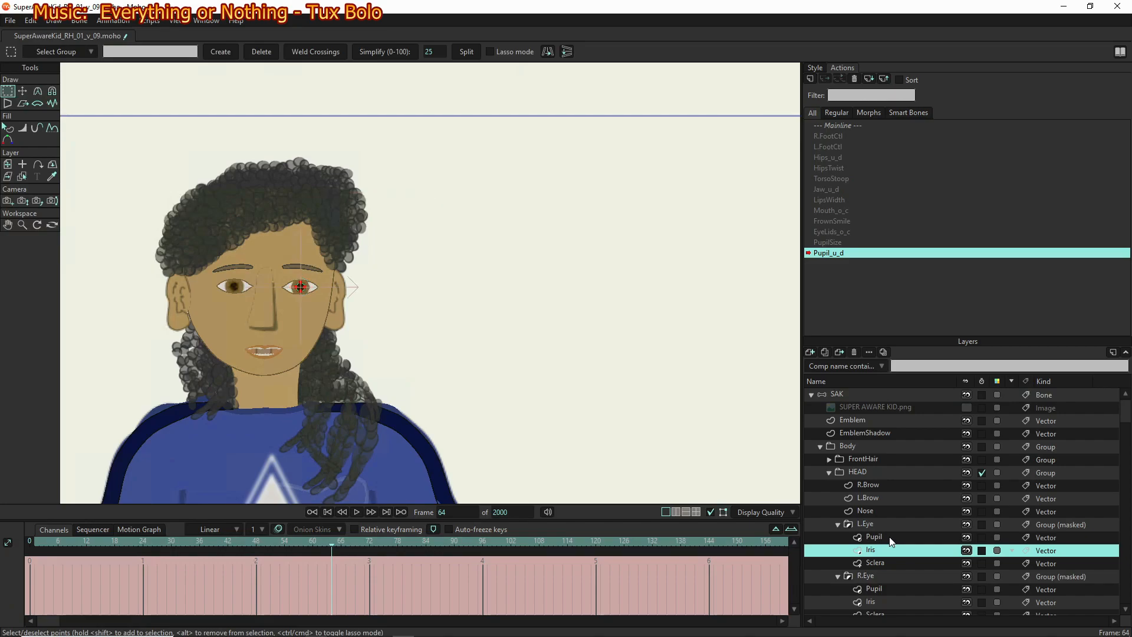
pyautogui.keyDown('ctrl'); pyautogui.click(890, 537); pyautogui.keyUp('ctrl')
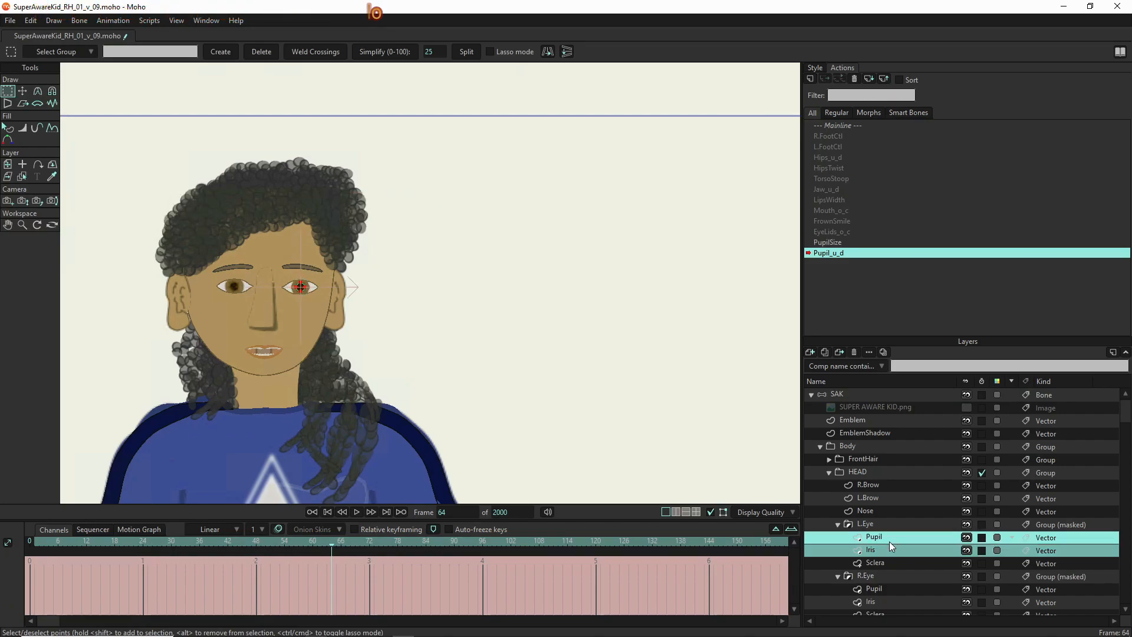
pyautogui.click(889, 536)
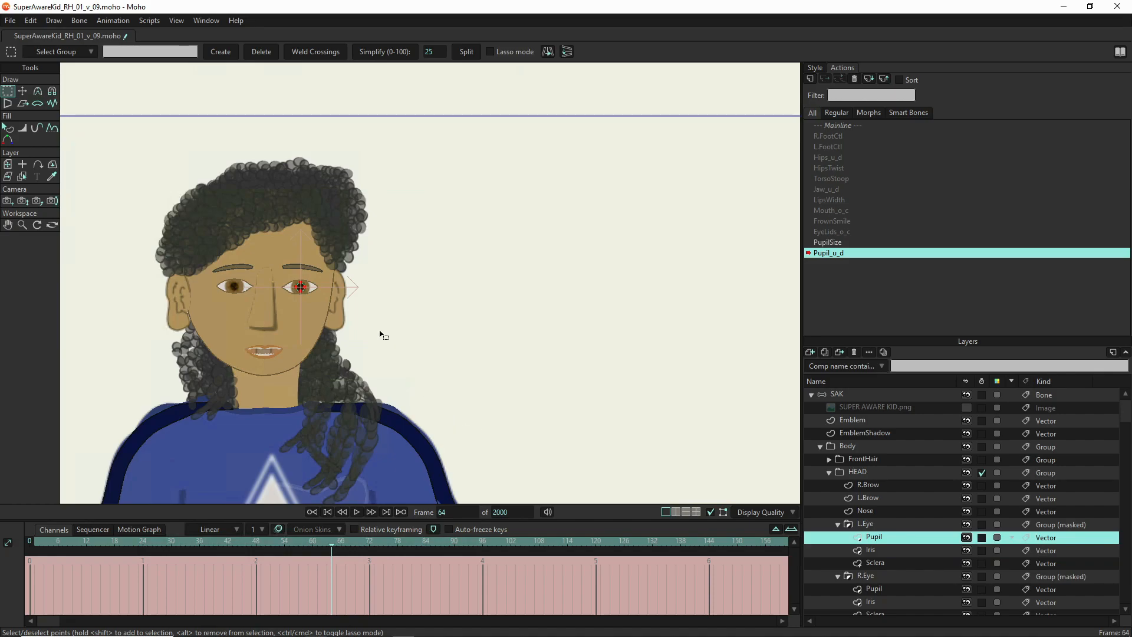
pyautogui.scroll(3, 381, 333)
pyautogui.scroll(3, 202, 234)
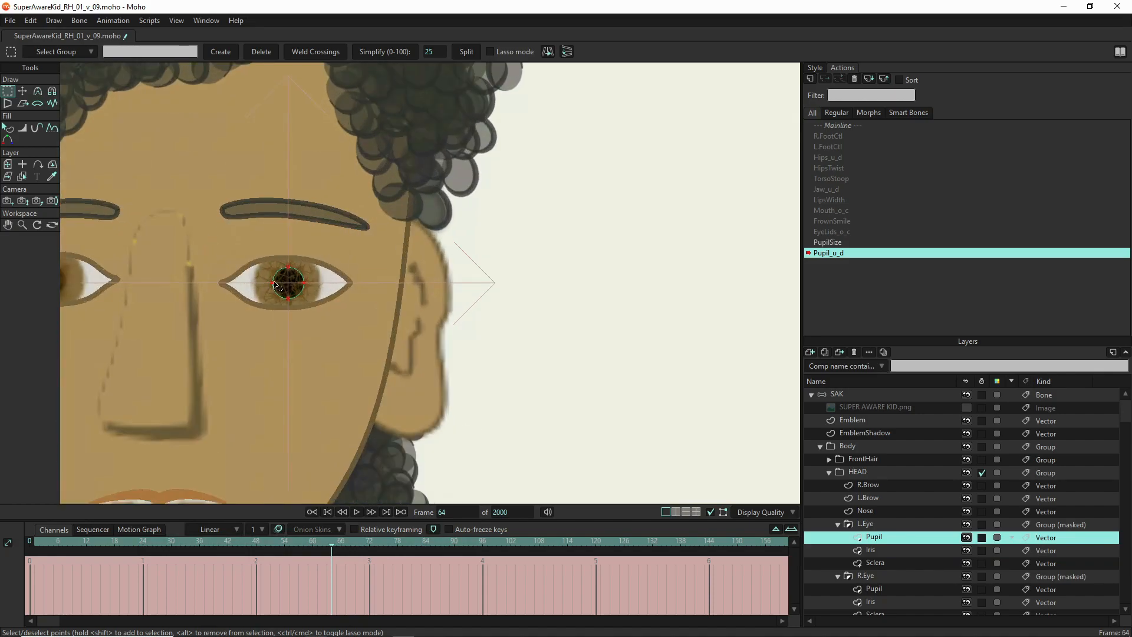
pyautogui.press('t')
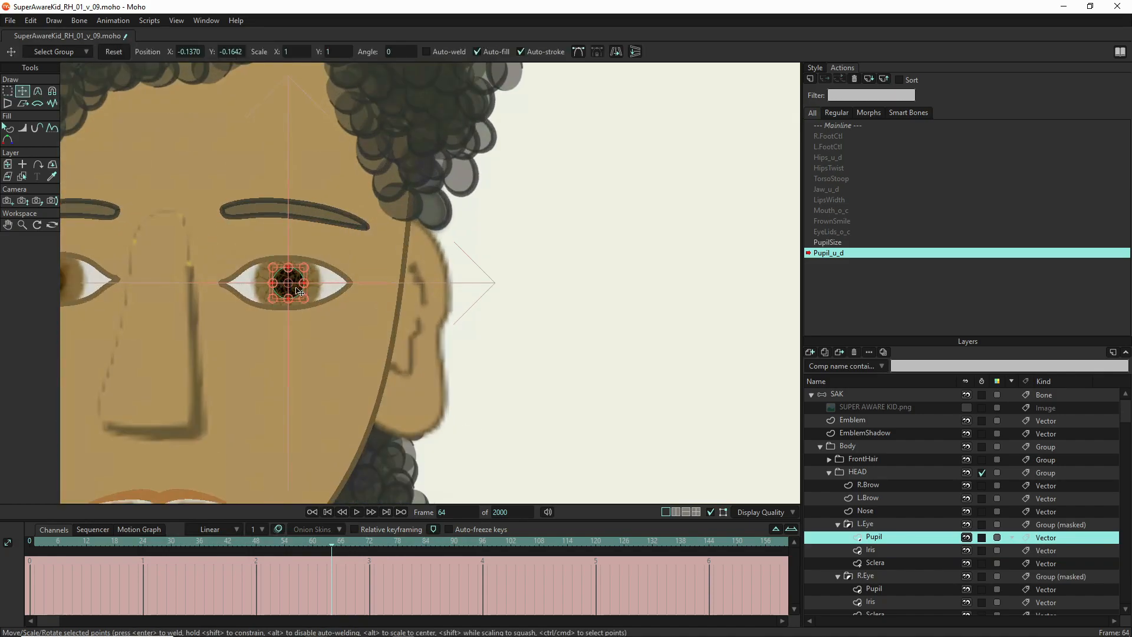
pyautogui.moveTo(299, 293); pyautogui.dragTo(301, 253)
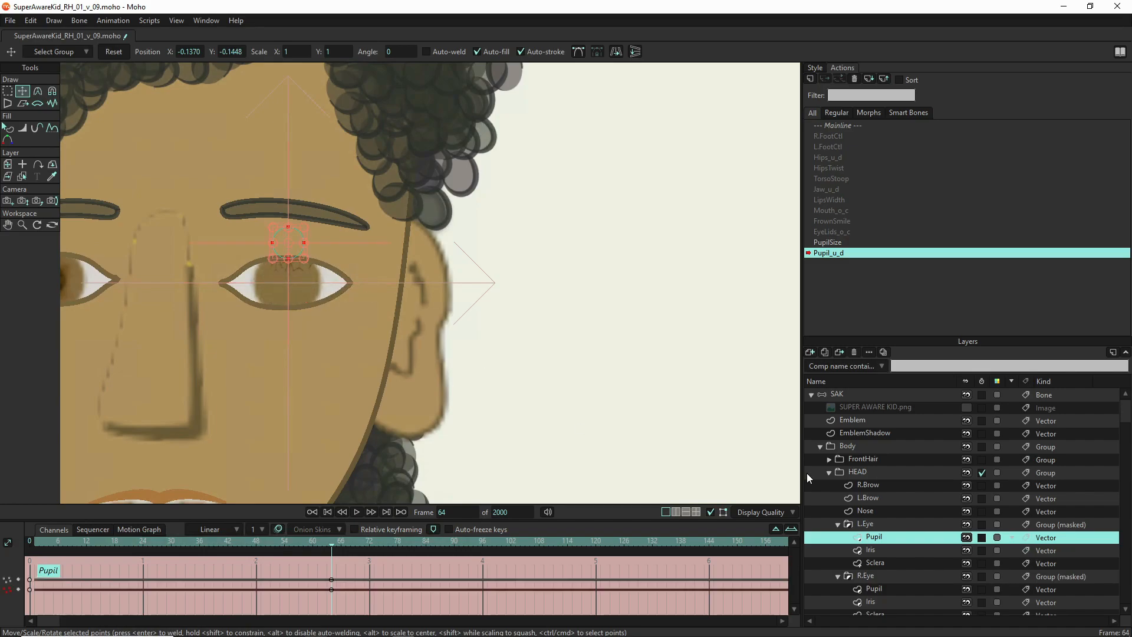
pyautogui.click(894, 552)
pyautogui.moveTo(301, 307); pyautogui.dragTo(299, 268)
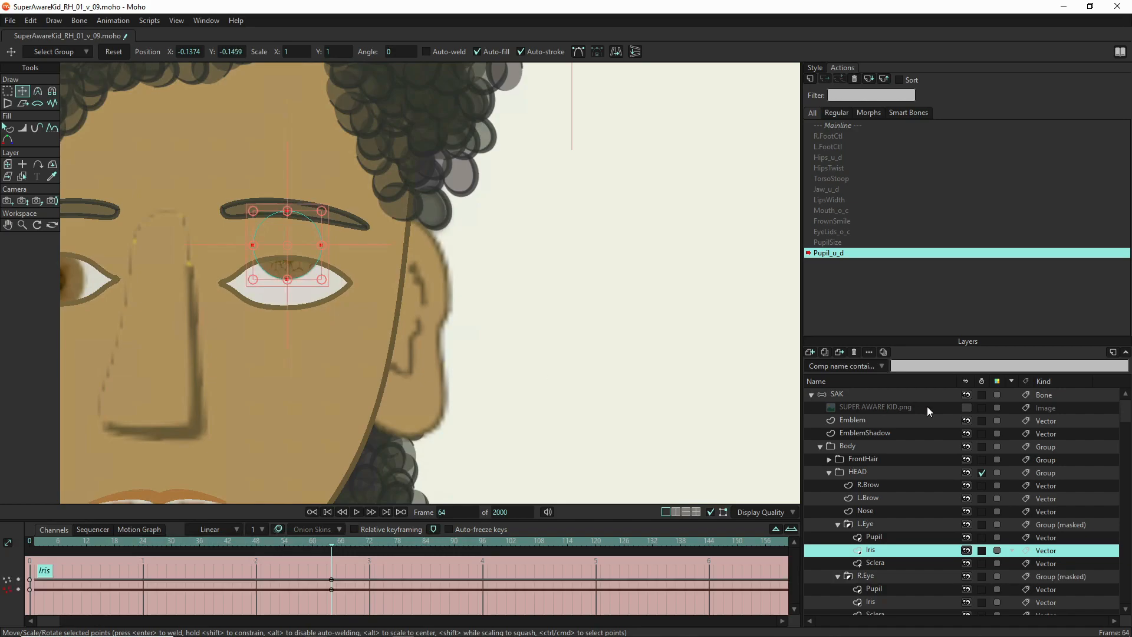
# Move the R.Eye Pupil and Iris points straight up at frame 64, to Y about -0.144 and -0.146
pyautogui.scroll(-1, 905, 595)
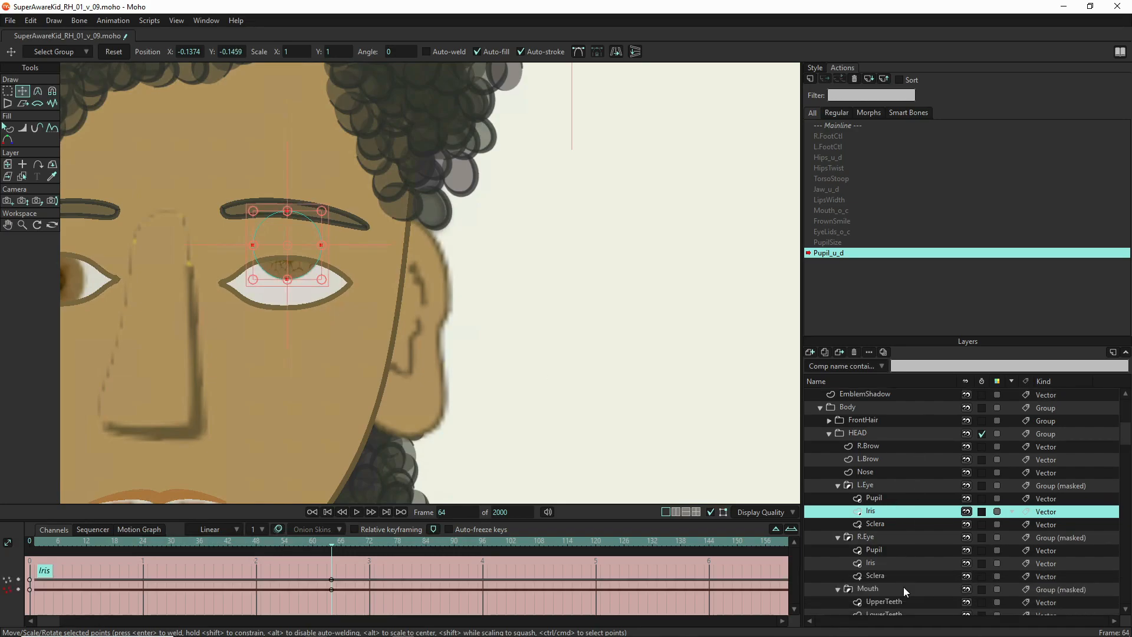
pyautogui.click(873, 549)
pyautogui.scroll(-2, 637, 261)
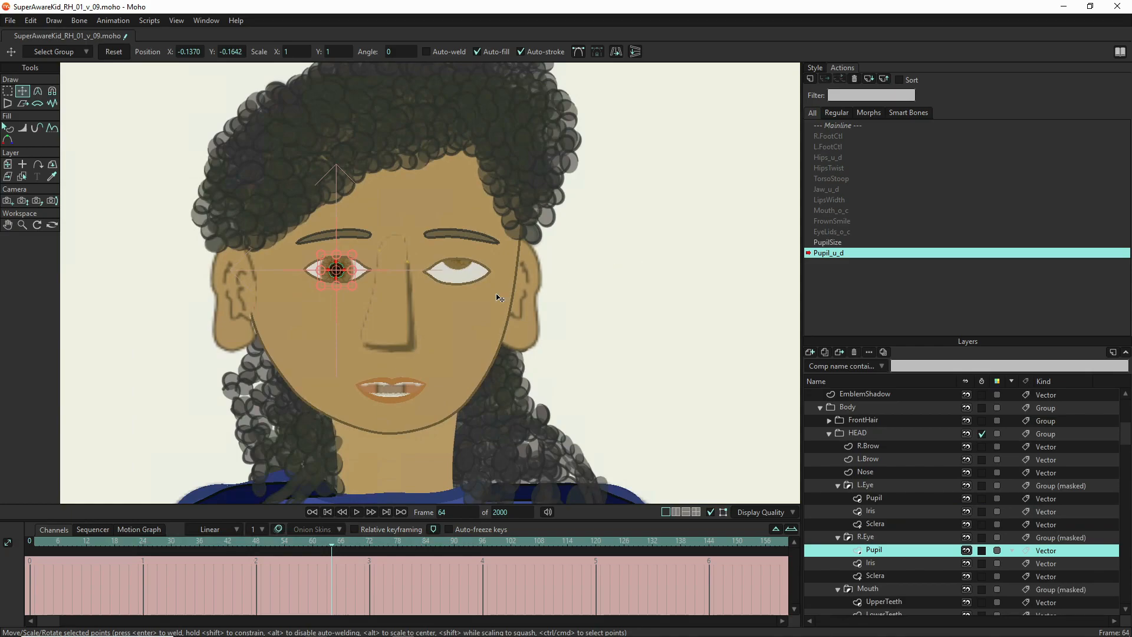
pyautogui.scroll(2, 323, 286)
pyautogui.moveTo(365, 256); pyautogui.dragTo(366, 203)
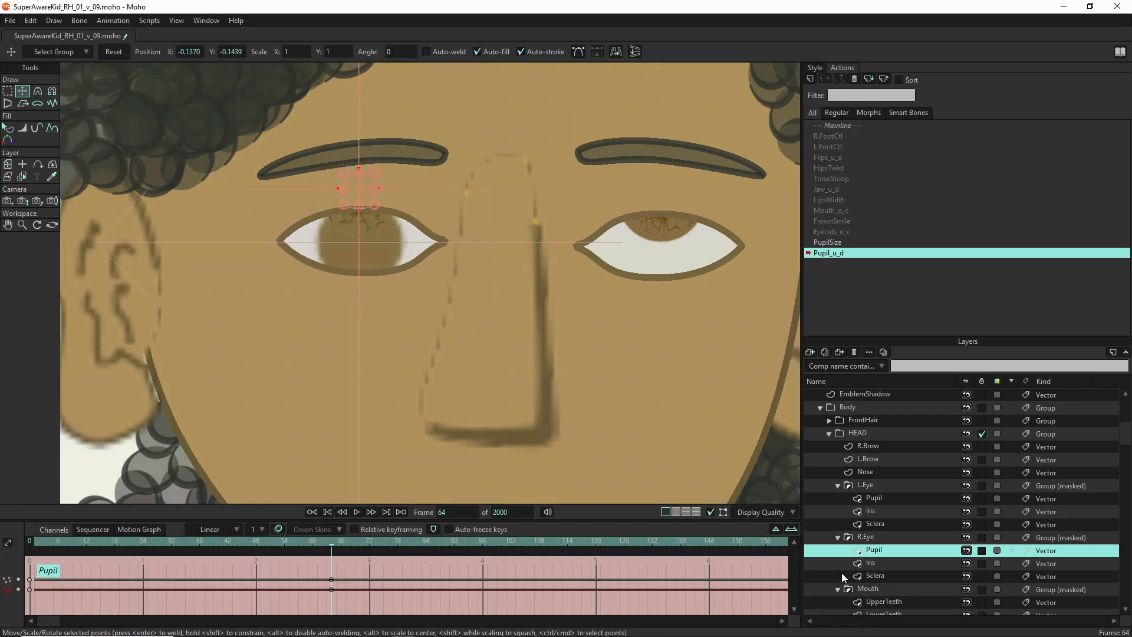
pyautogui.click(893, 563)
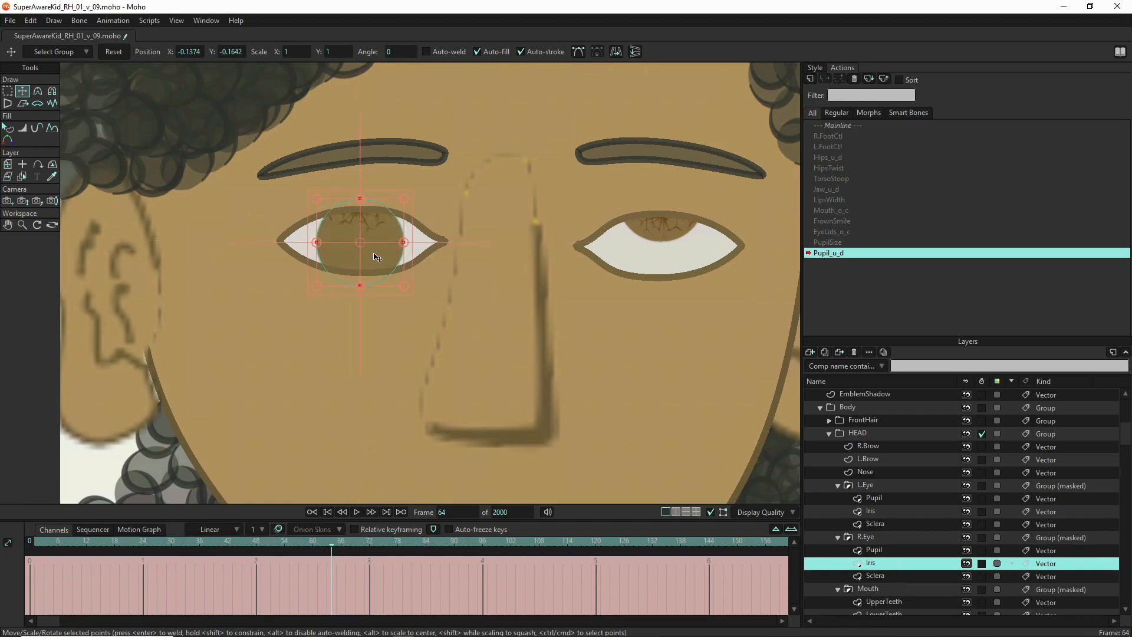
pyautogui.moveTo(374, 213); pyautogui.dragTo(376, 209)
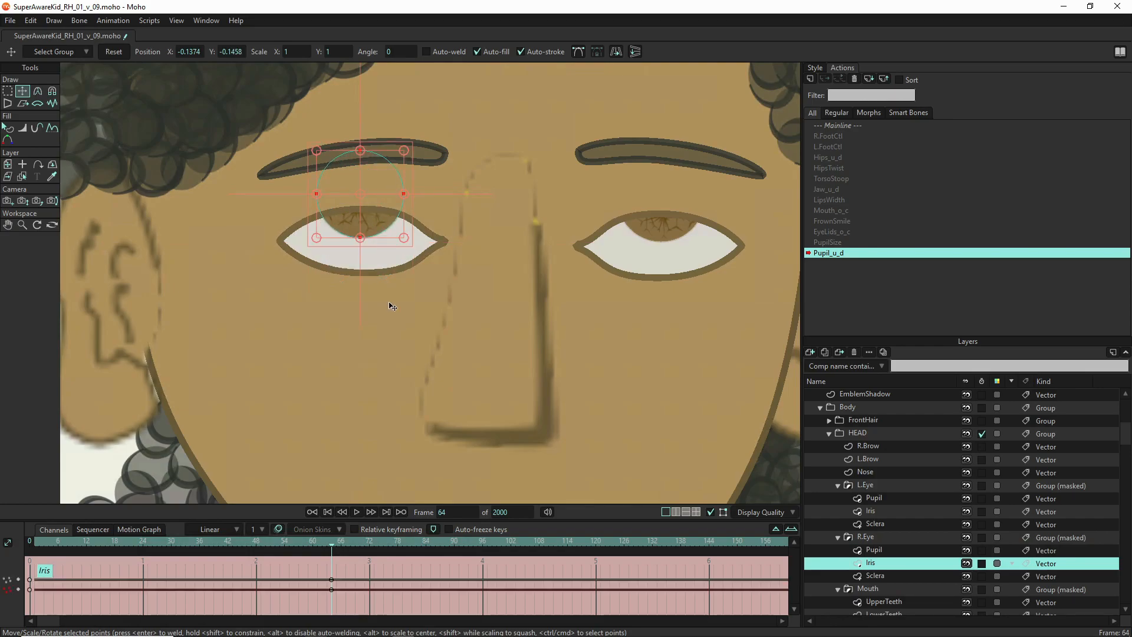
# At frame 1, move the R.Eye Iris and Pupil points straight down behind the lower lid, the pupil to Y about -0.183
pyautogui.scroll(-3, 394, 306)
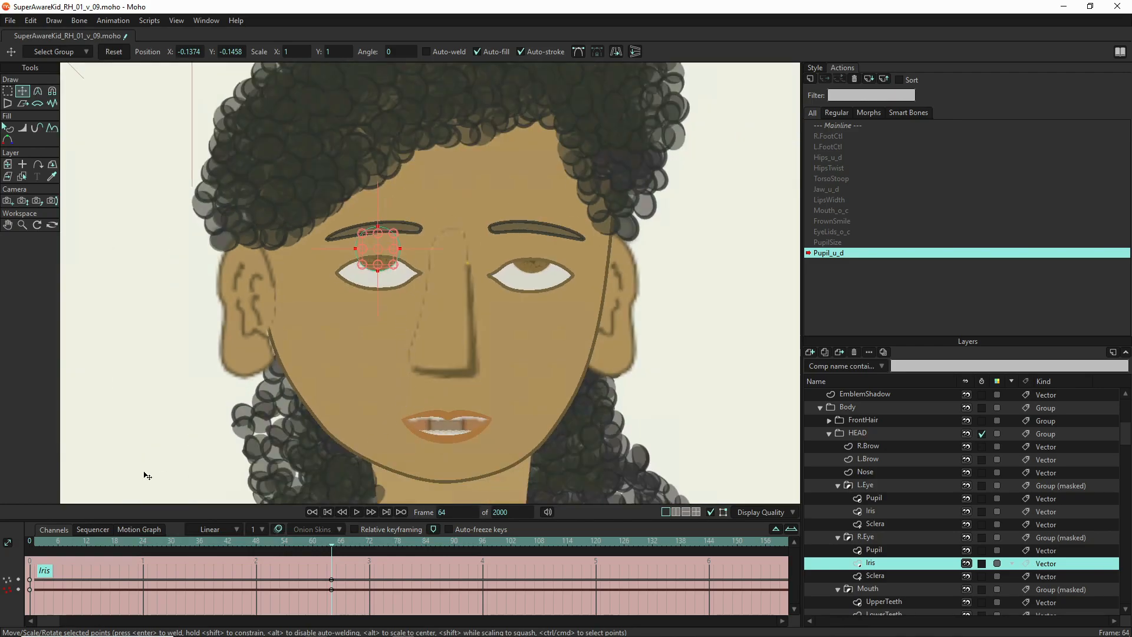
pyautogui.click(38, 541)
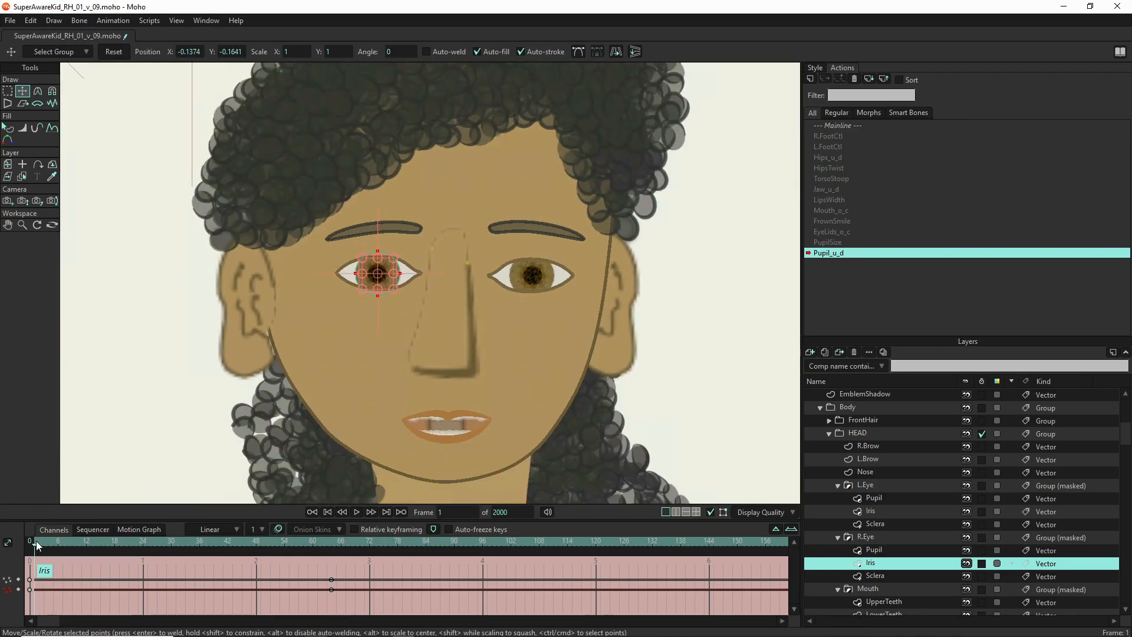
pyautogui.scroll(3, 363, 289)
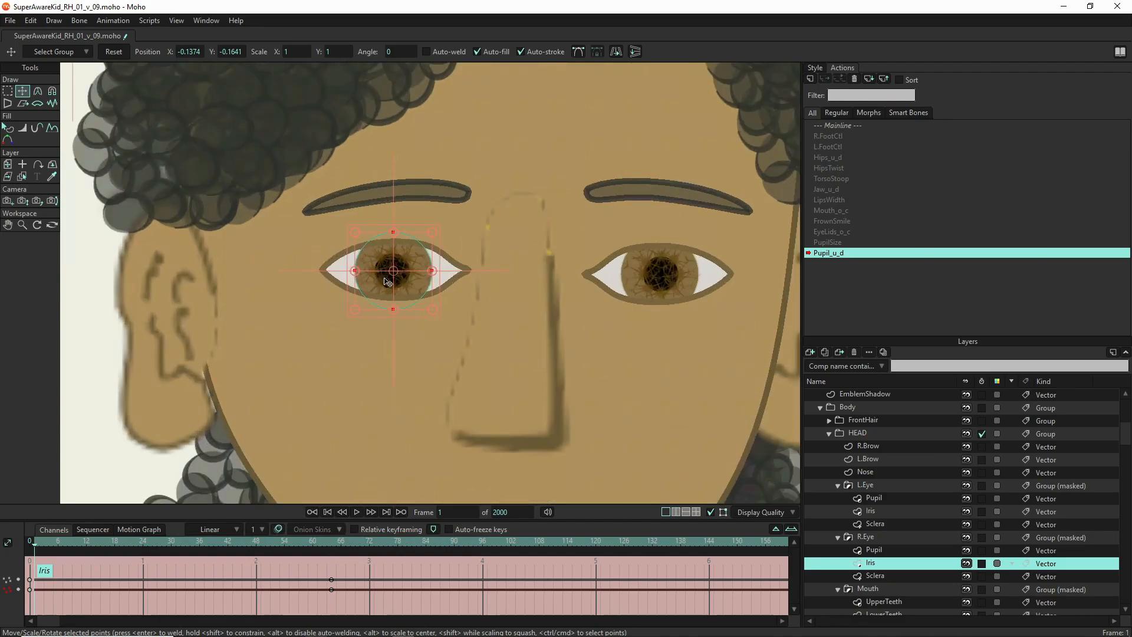
pyautogui.moveTo(406, 283); pyautogui.dragTo(403, 323)
pyautogui.keyDown('alt'); pyautogui.rightClick(404, 282); pyautogui.keyUp('alt')
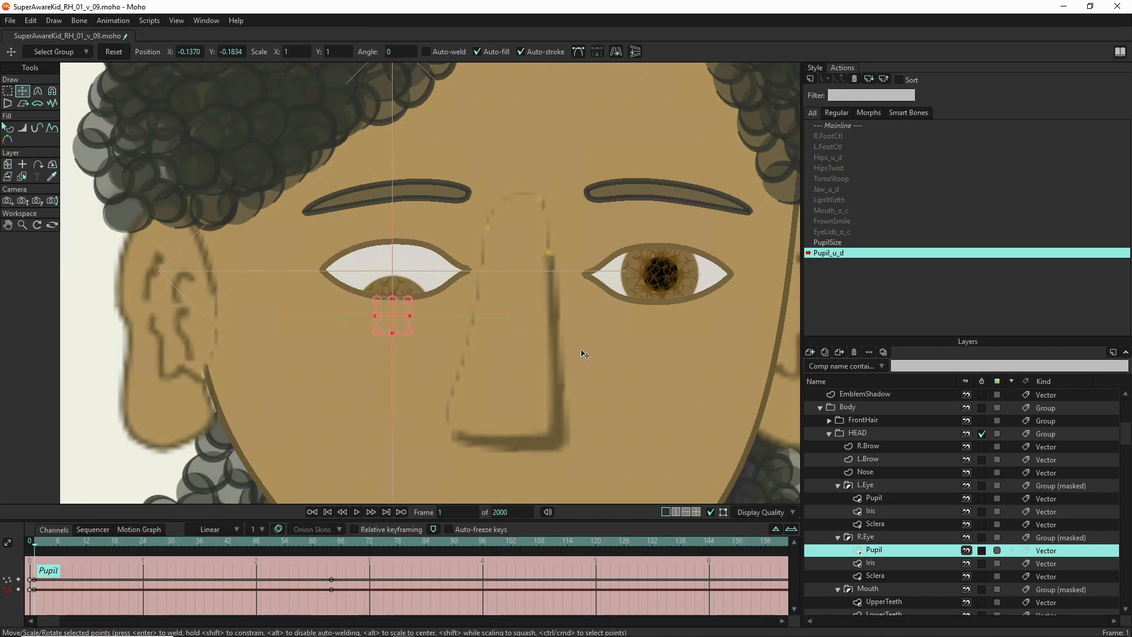
# Move the L.Eye Pupil and Iris points straight down at frame 1 to match the other eye, the iris to Y about -0.183
pyautogui.click(902, 499)
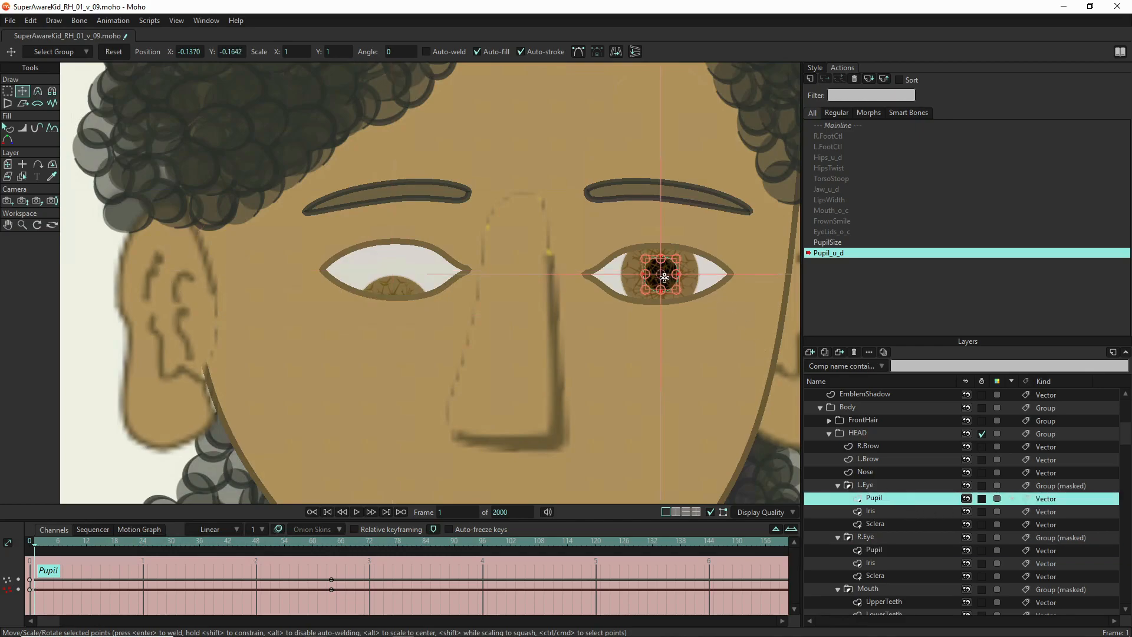
pyautogui.moveTo(675, 273); pyautogui.dragTo(668, 331)
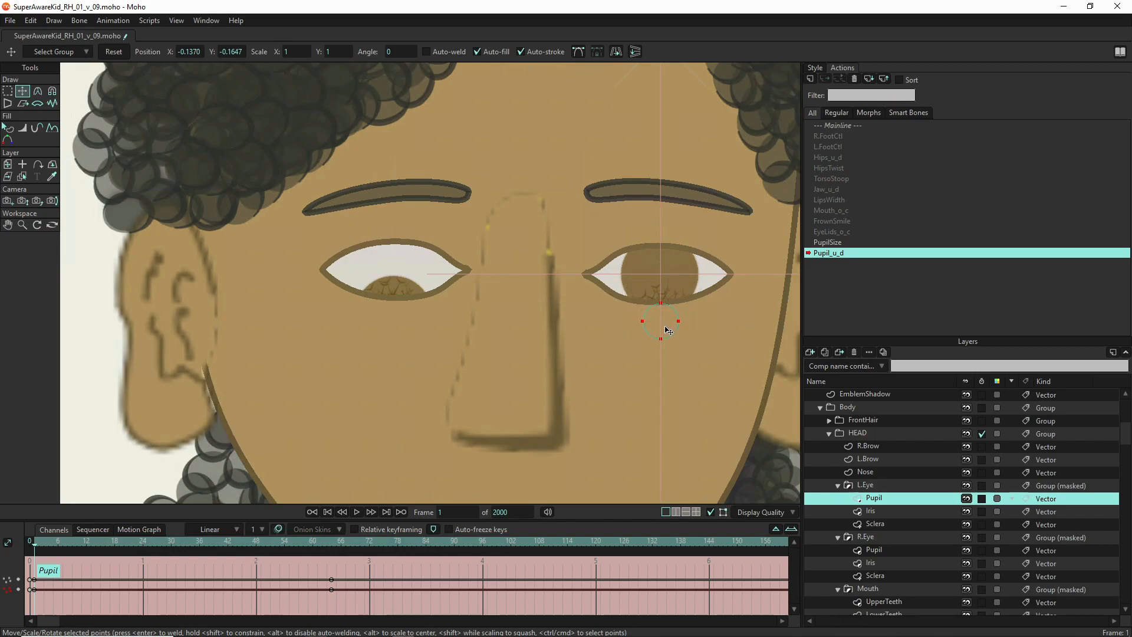
pyautogui.click(901, 511)
pyautogui.moveTo(676, 260); pyautogui.dragTo(675, 306)
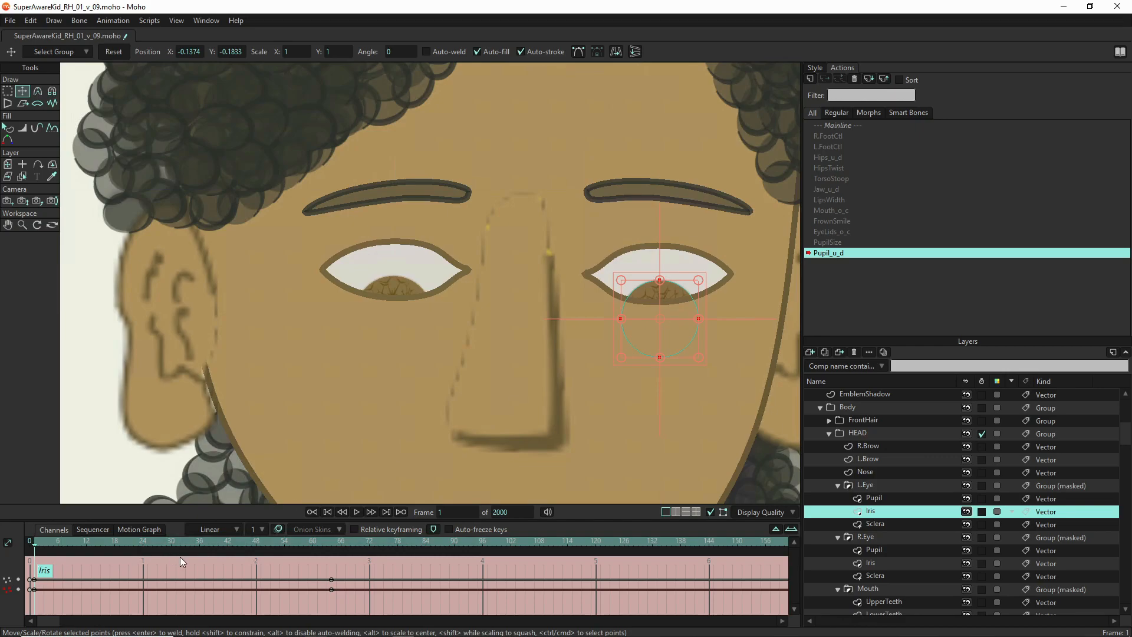
# At frame 32, reset the L.Eye Iris points to their default position
pyautogui.click(180, 540)
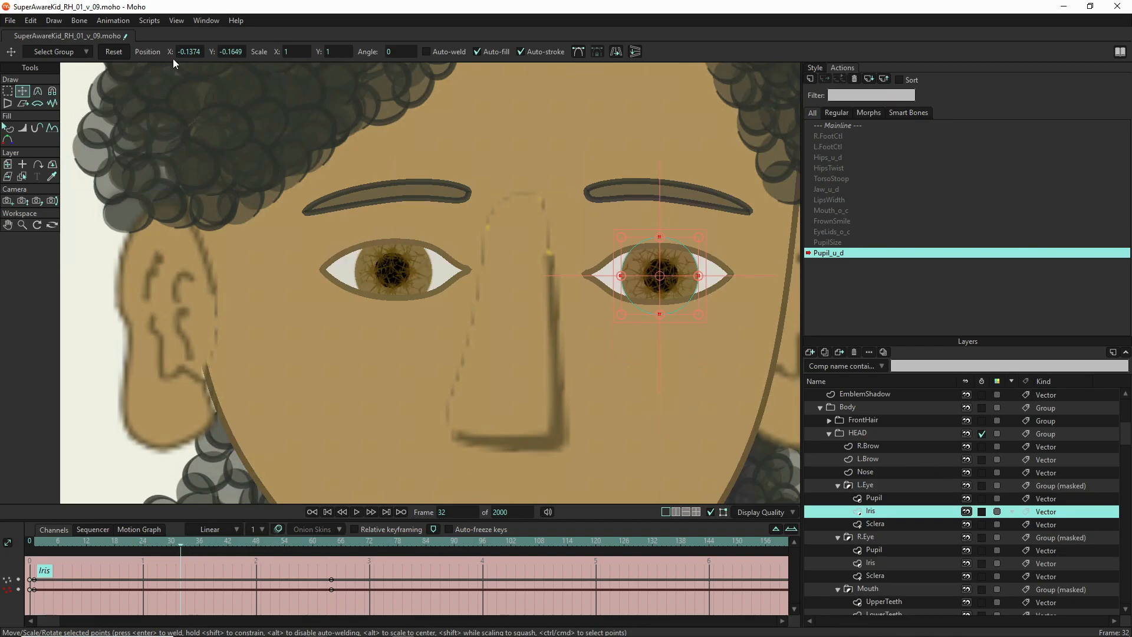
pyautogui.click(111, 54)
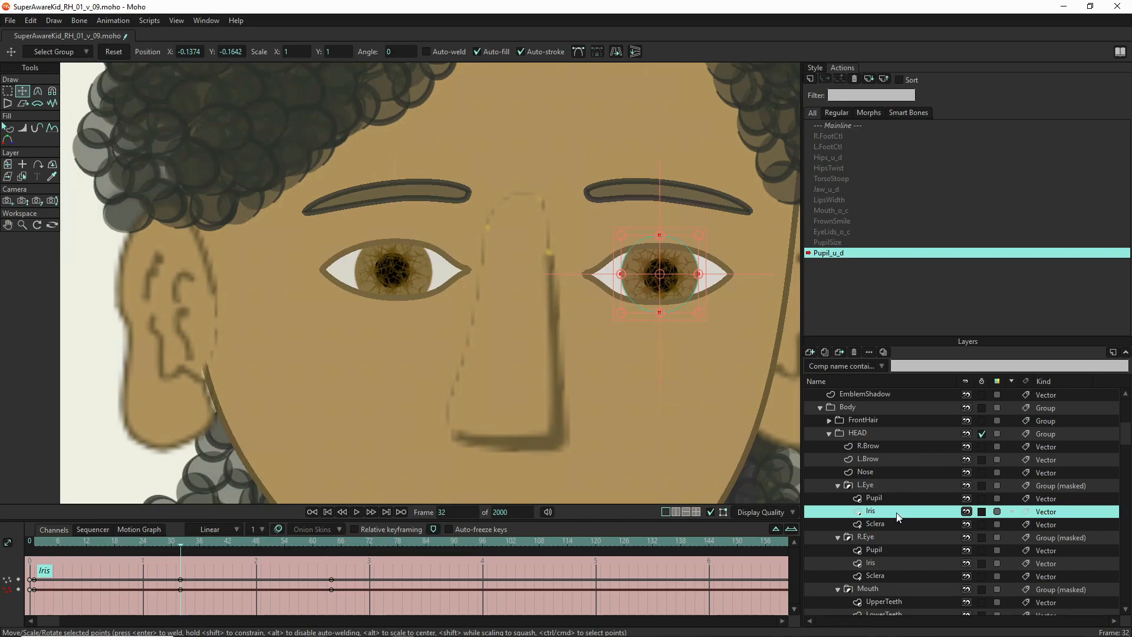
# At frame 32, reset the L.Eye Pupil, R.Eye Iris and R.Eye Pupil points to their default positions
pyautogui.click(873, 499)
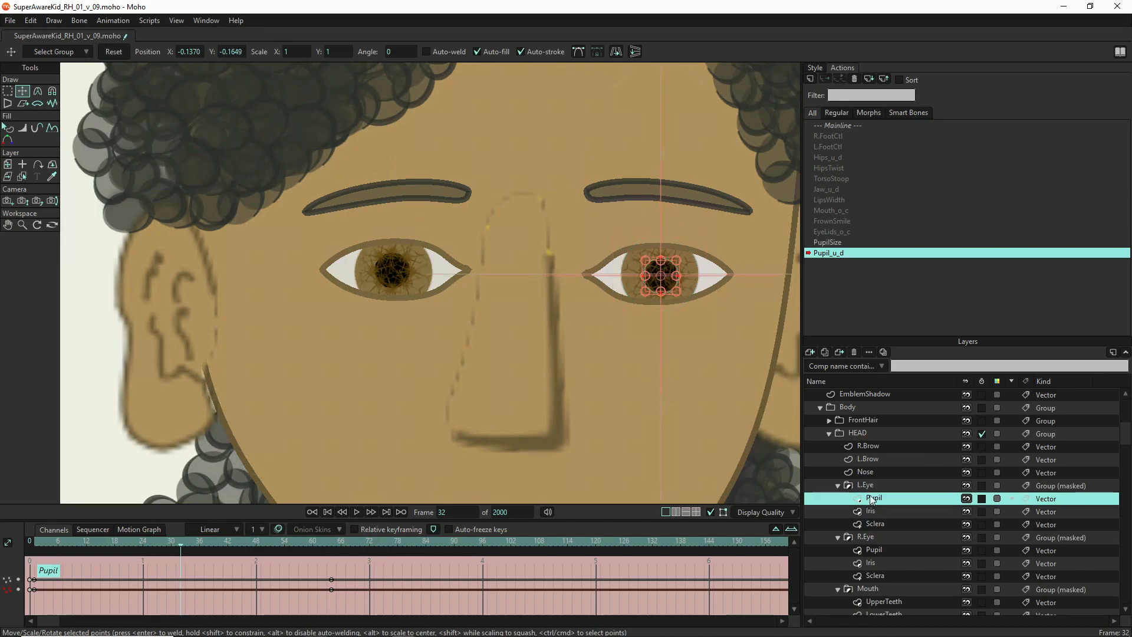
pyautogui.click(114, 53)
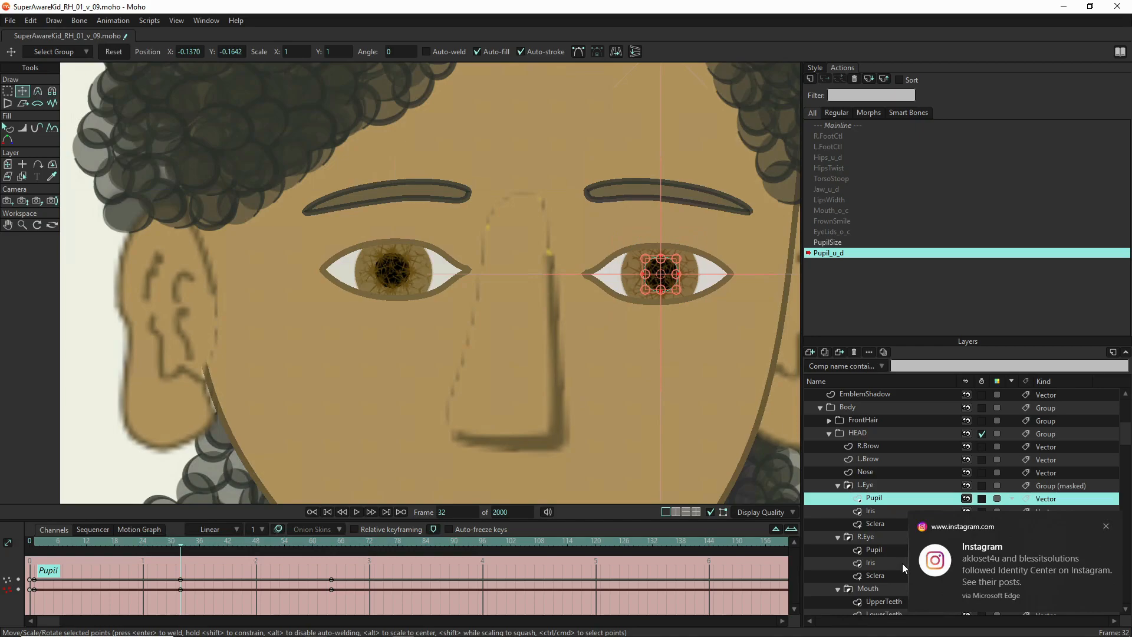
pyautogui.click(886, 564)
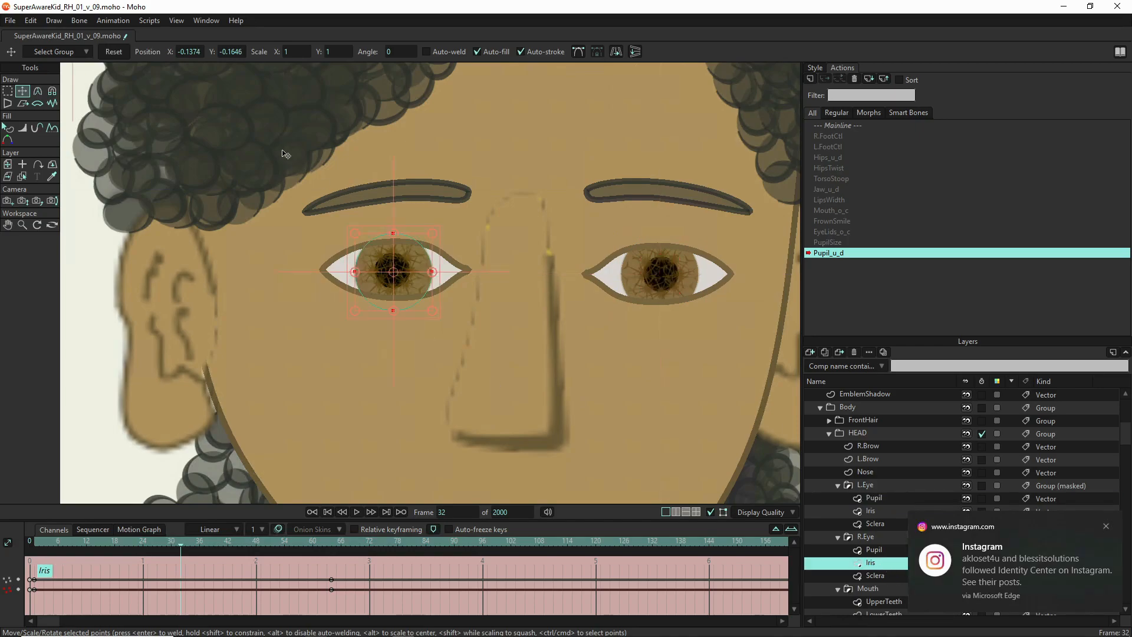
pyautogui.click(114, 52)
pyautogui.click(1105, 526)
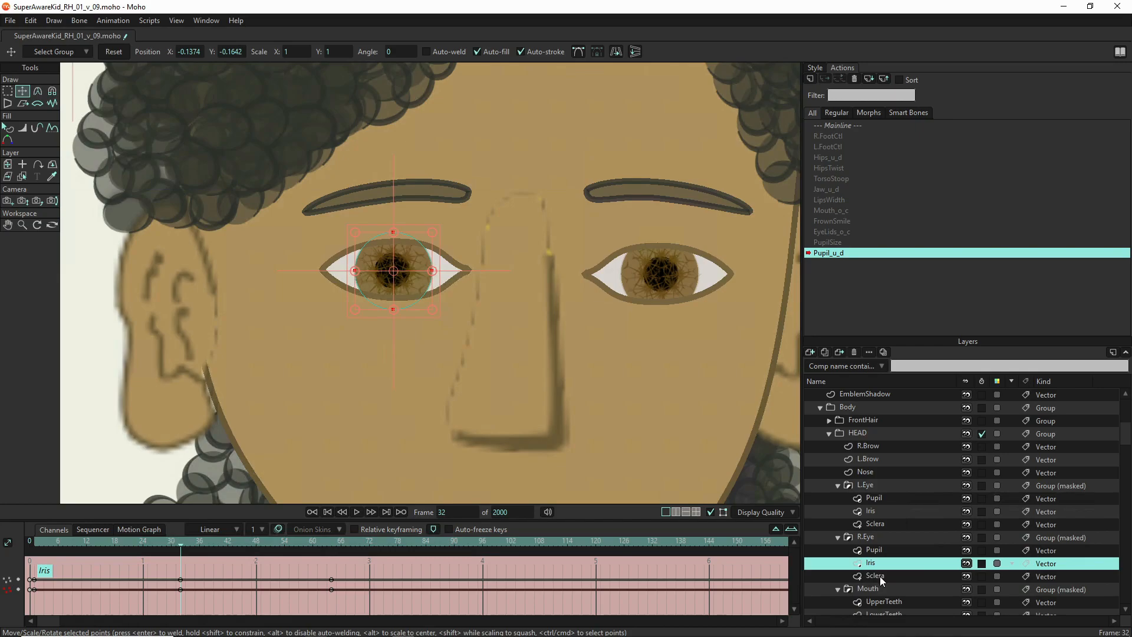
pyautogui.click(882, 542)
pyautogui.click(883, 549)
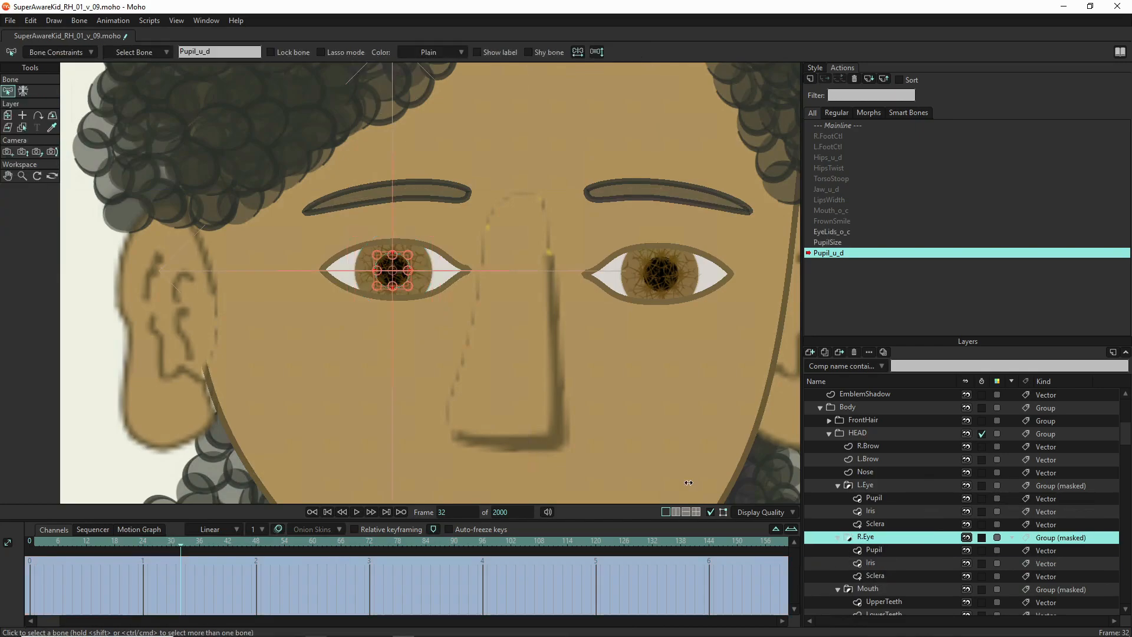
pyautogui.click(111, 54)
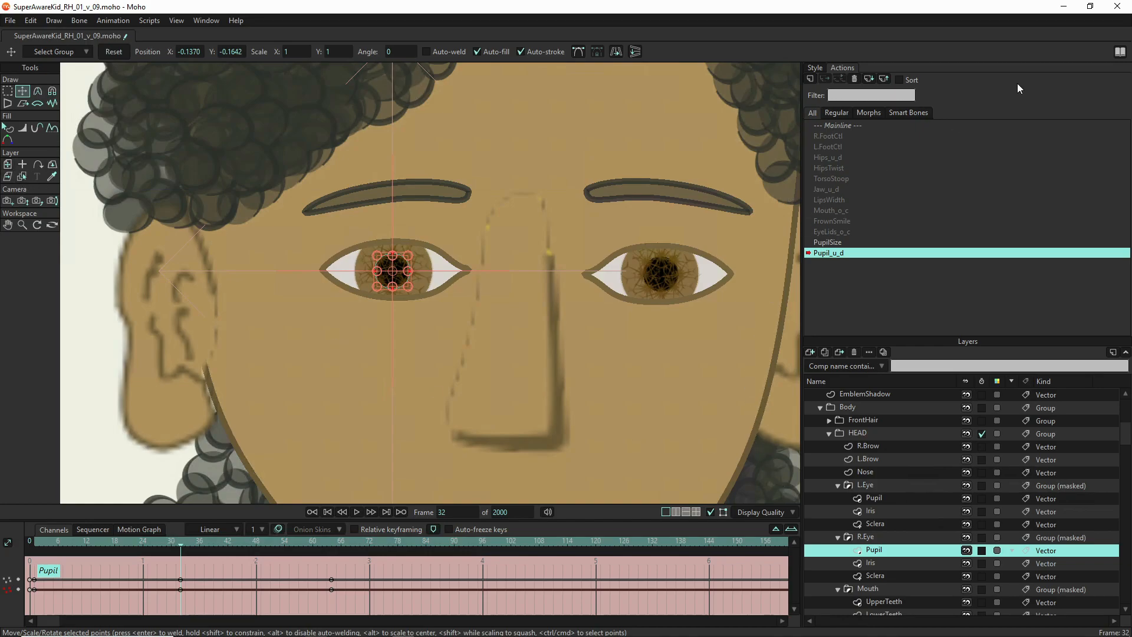
# Return to the Mainline and create a new action named Pupil_l_r for the Pupil_l_r bone on the SAK layer
pyautogui.click(839, 126)
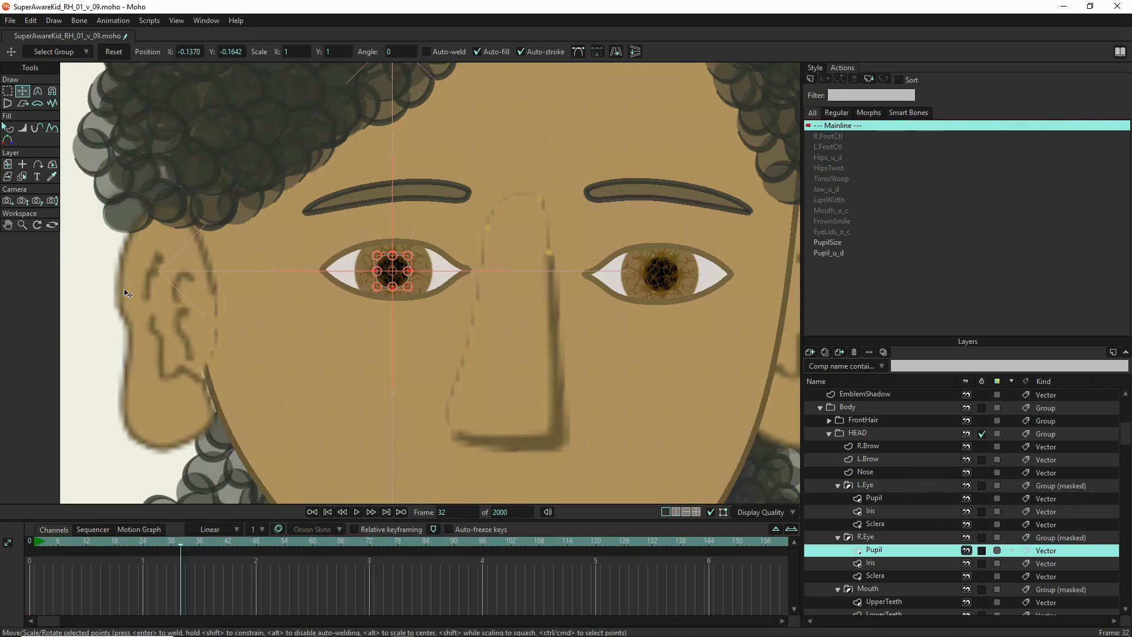
pyautogui.scroll(-5, 135, 294)
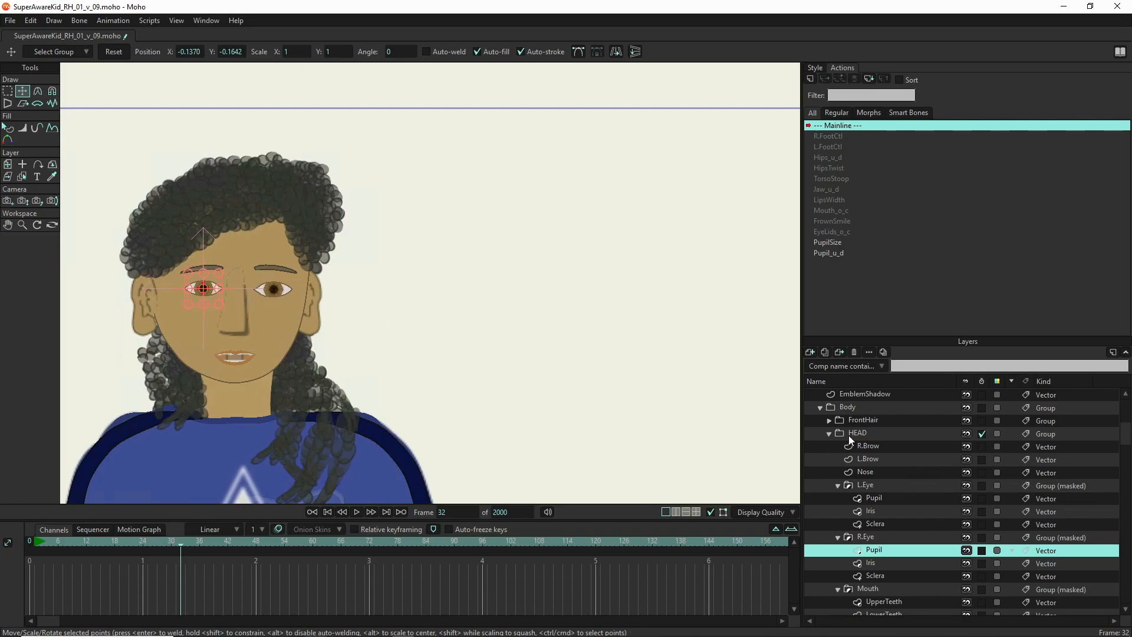
pyautogui.scroll(3, 878, 394)
pyautogui.click(870, 393)
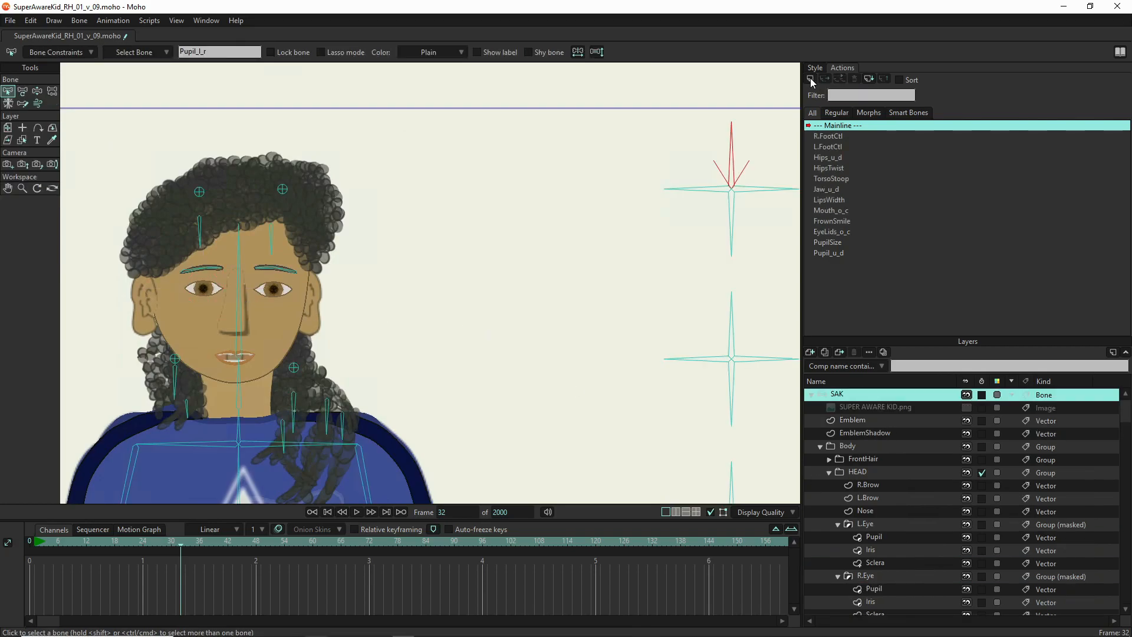
pyautogui.click(811, 79)
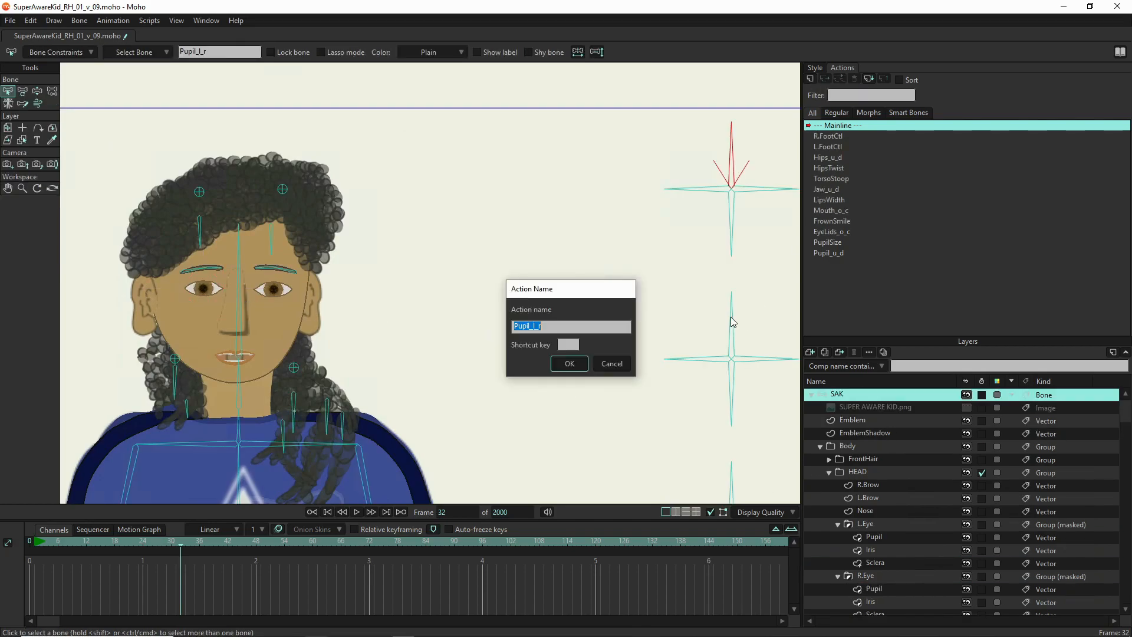
pyautogui.click(570, 364)
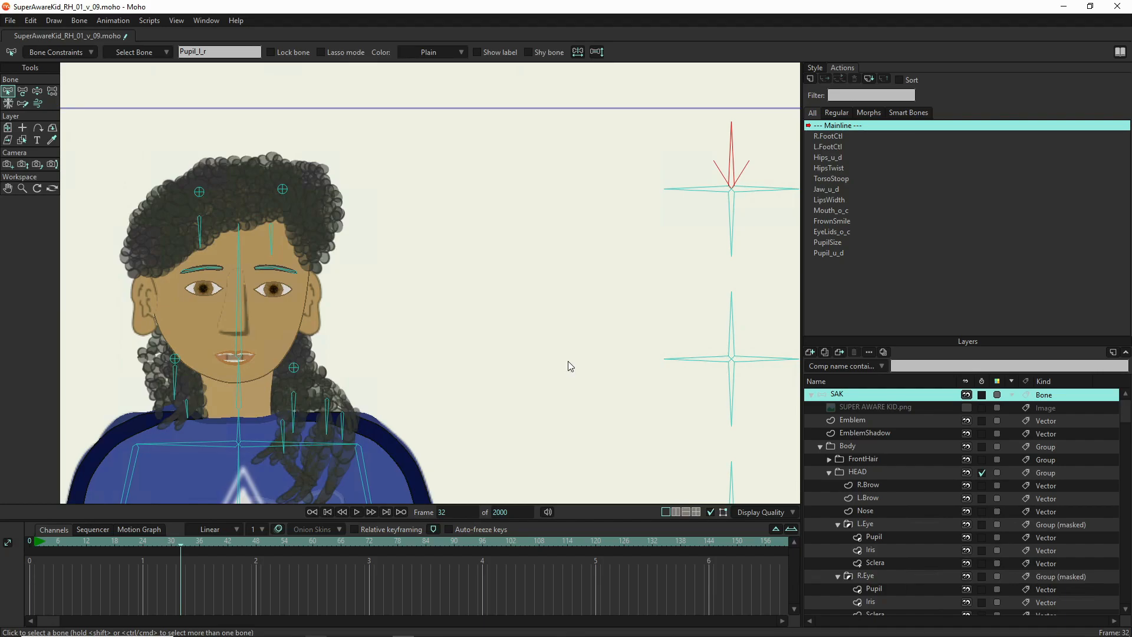
# Rotate the Pupil_l_r bone to its limits, 122 degrees at frame 1 and 58 degrees at frame 64
pyautogui.click(23, 93)
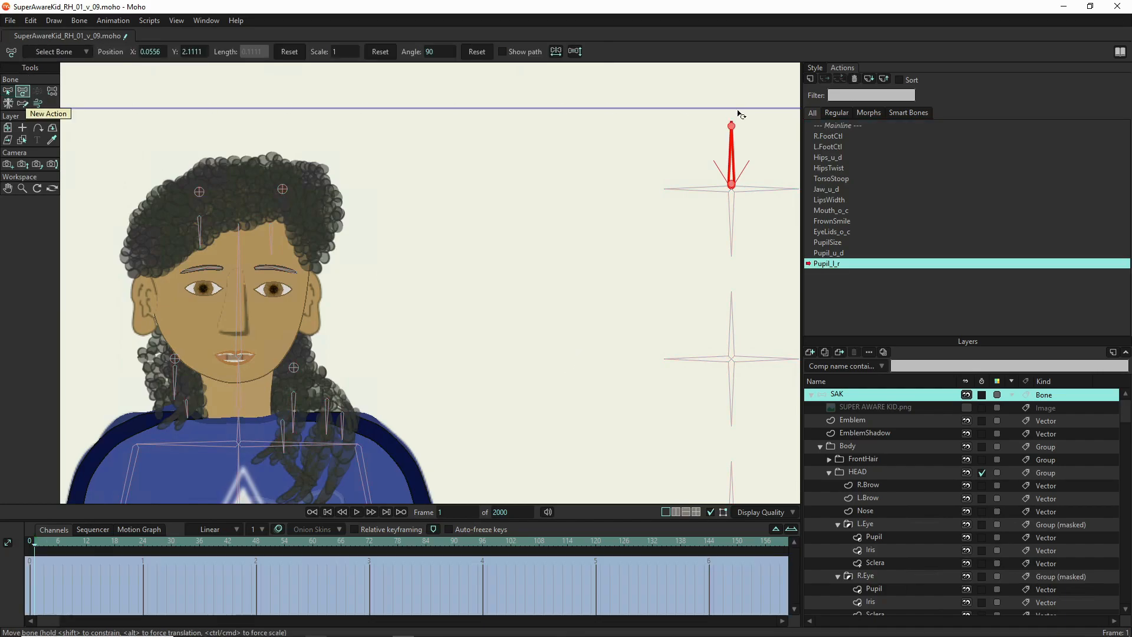
pyautogui.click(732, 148)
pyautogui.moveTo(731, 147); pyautogui.dragTo(672, 168)
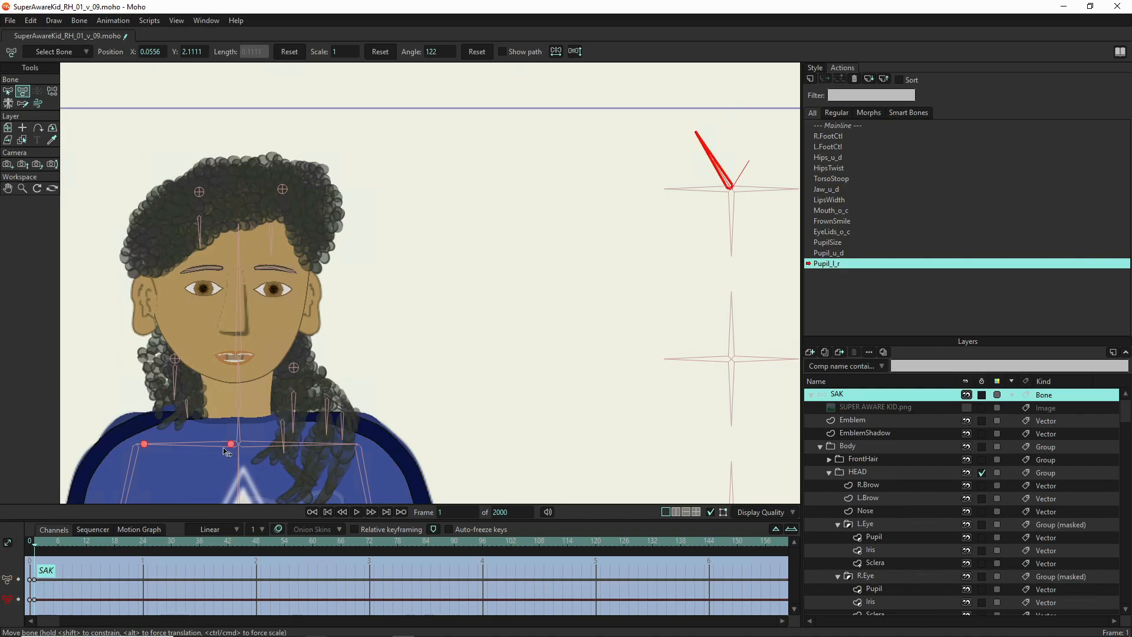
pyautogui.click(331, 543)
pyautogui.moveTo(714, 160); pyautogui.dragTo(791, 172)
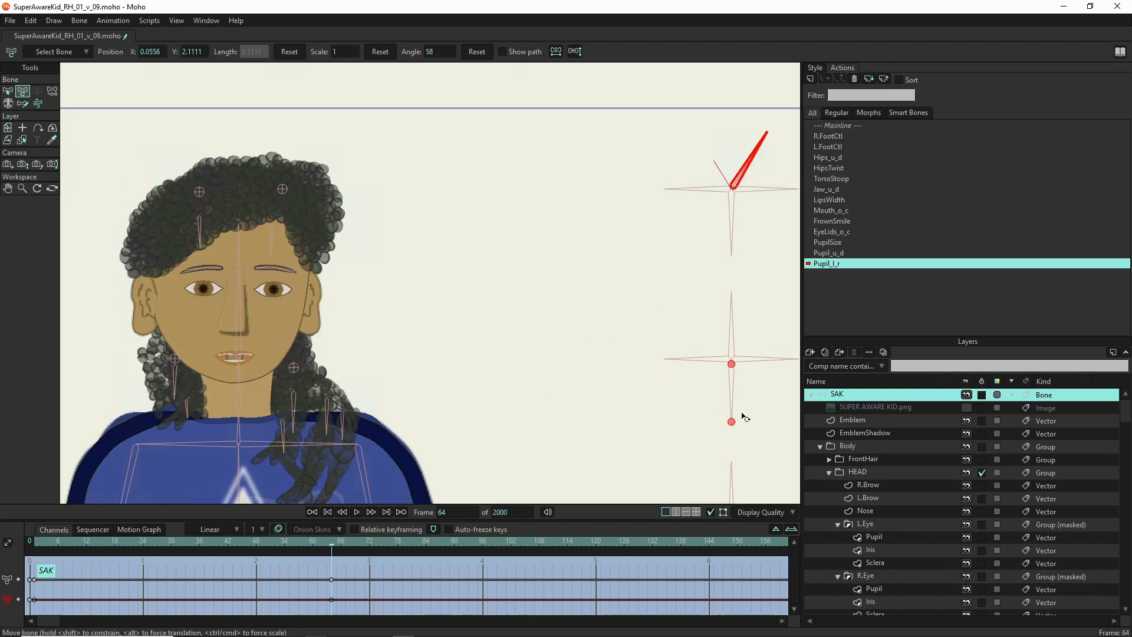
# At frame 64, move the L.Eye Iris and Pupil points straight sideways to the eye's outer corner, both to X about -0.107
pyautogui.click(887, 548)
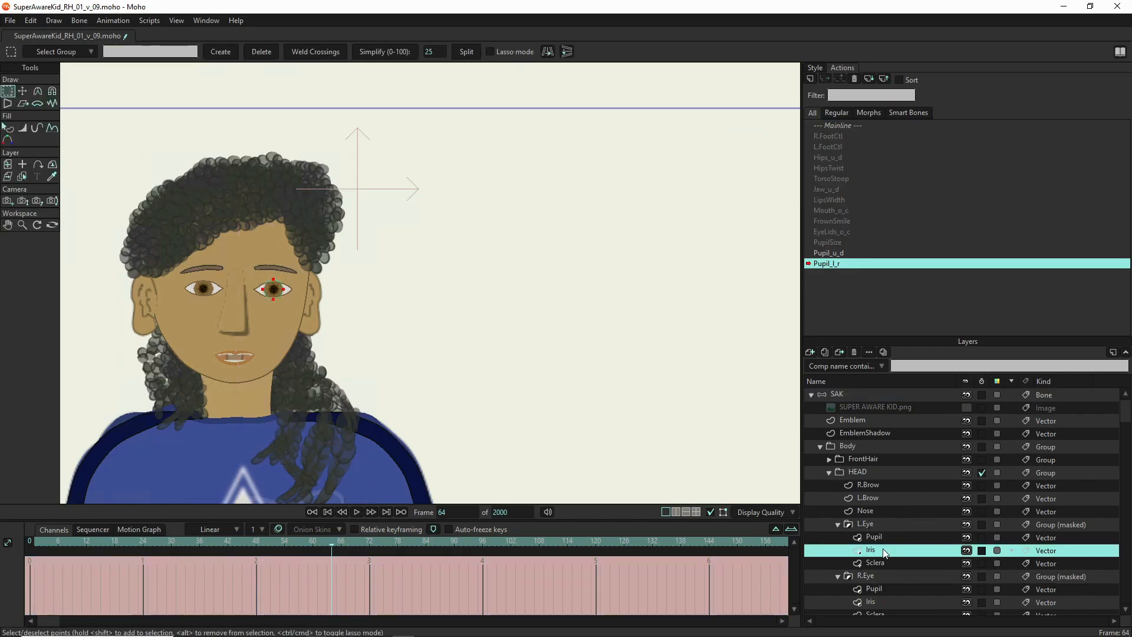
pyautogui.scroll(3, 294, 310)
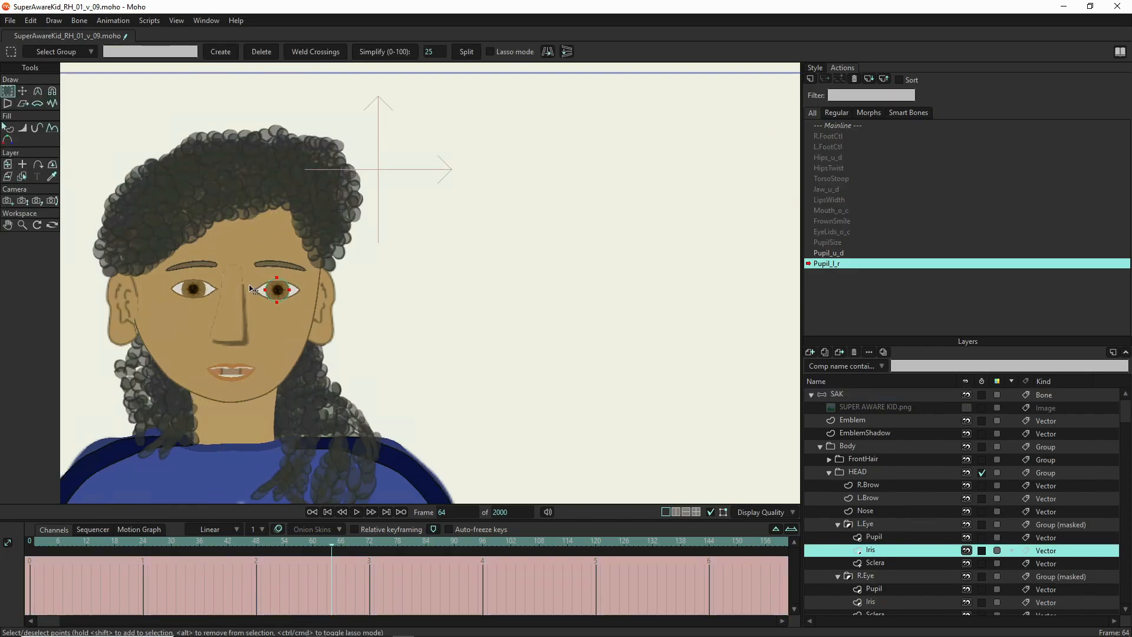
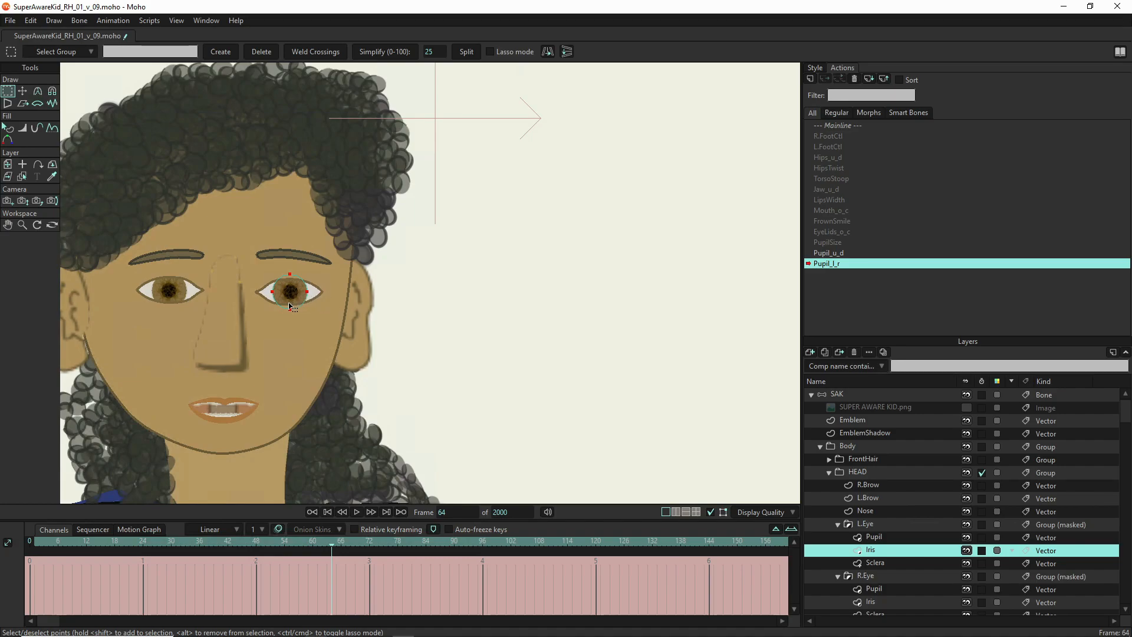
pyautogui.press('t')
pyautogui.moveTo(295, 303); pyautogui.dragTo(327, 307)
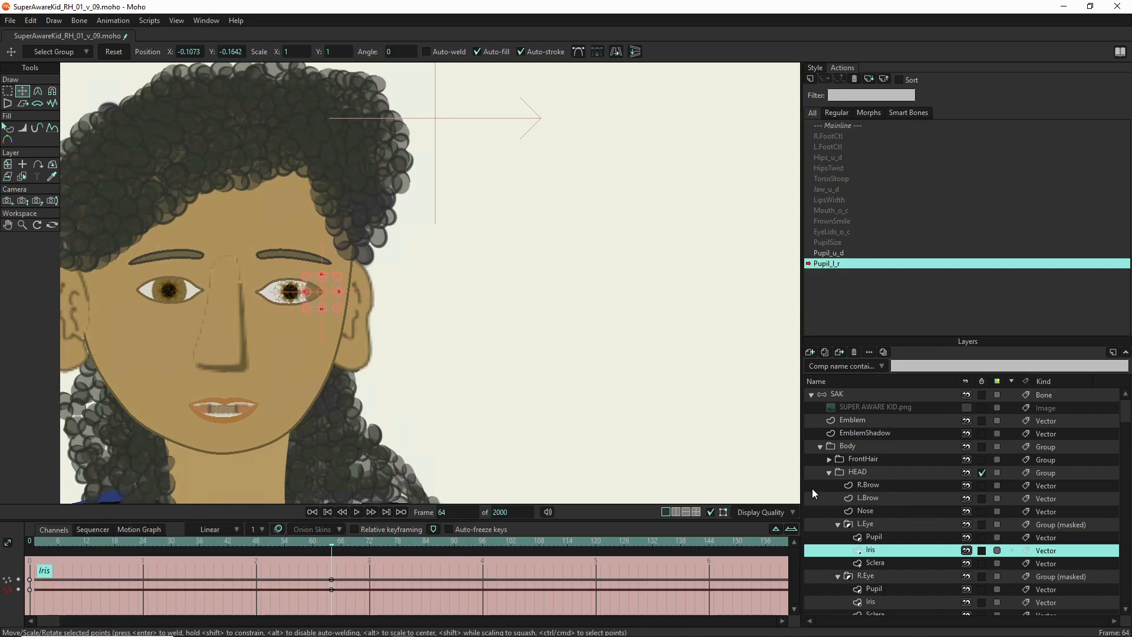
pyautogui.click(875, 537)
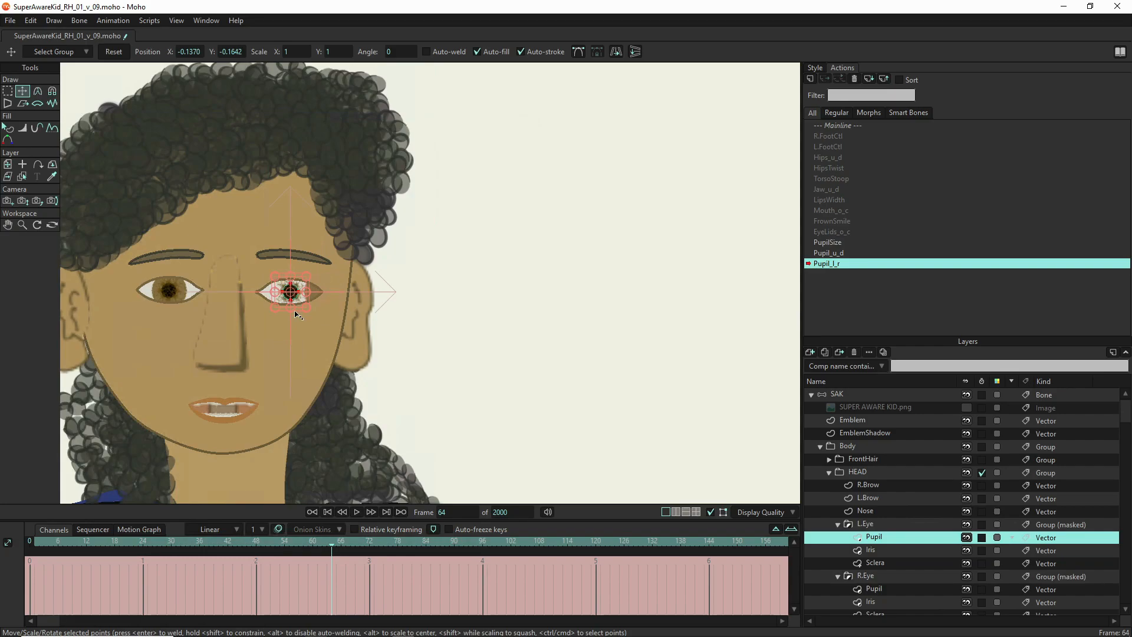
pyautogui.moveTo(300, 304); pyautogui.dragTo(334, 307)
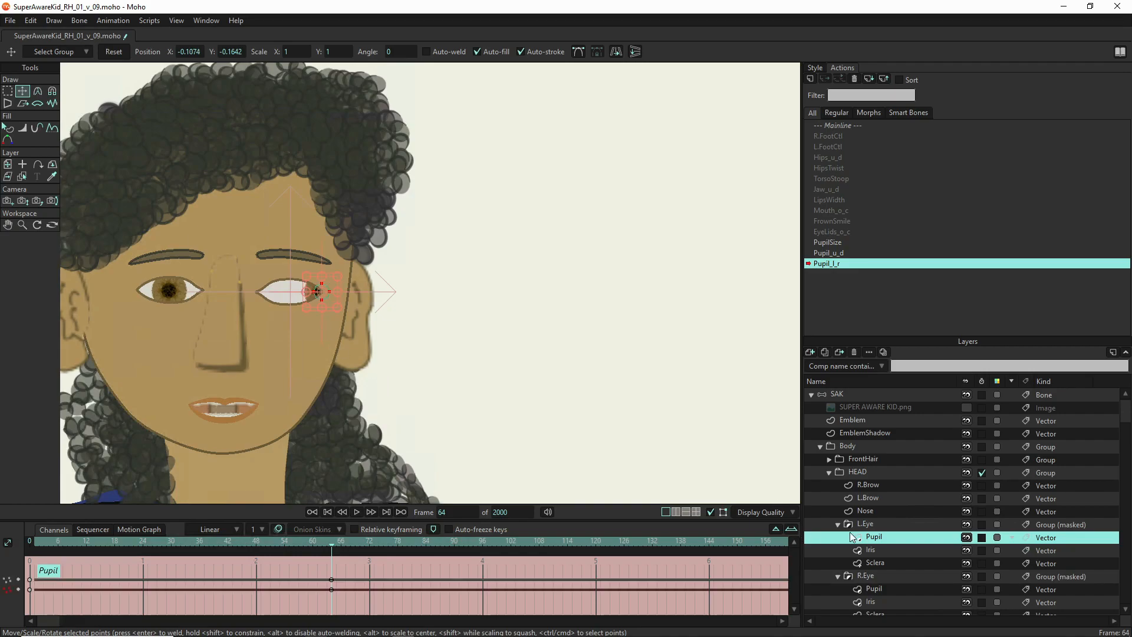
# At frame 64, move the R.Eye Iris and Pupil points straight sideways to the eye's inner corner, to X about -0.166 and -0.169
pyautogui.click(886, 602)
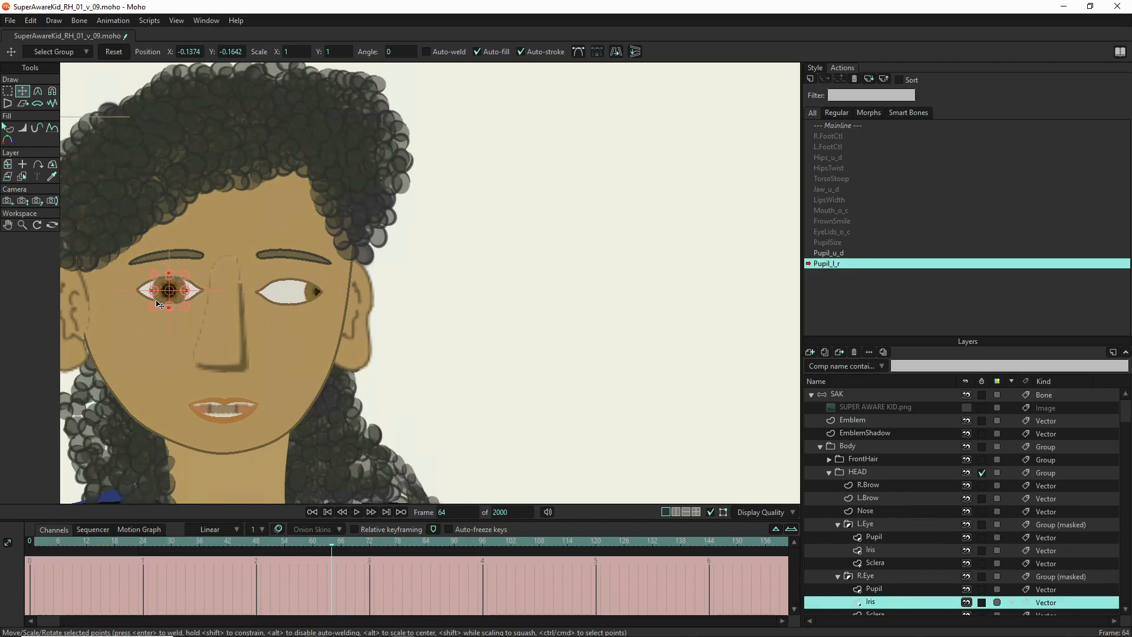
pyautogui.moveTo(164, 303); pyautogui.dragTo(197, 307)
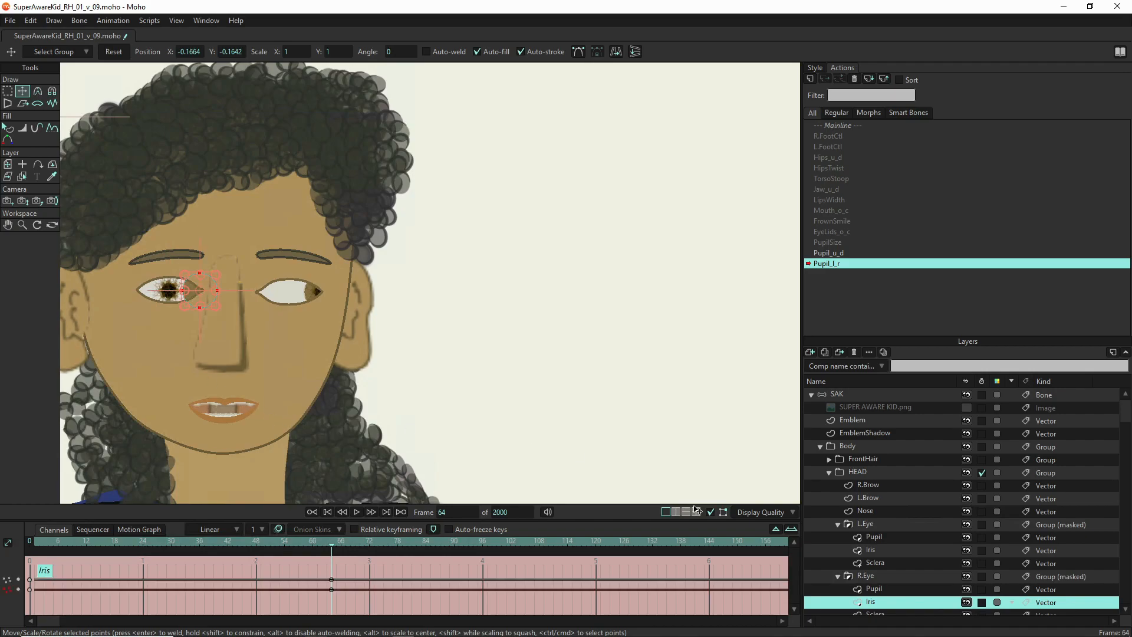
pyautogui.click(888, 590)
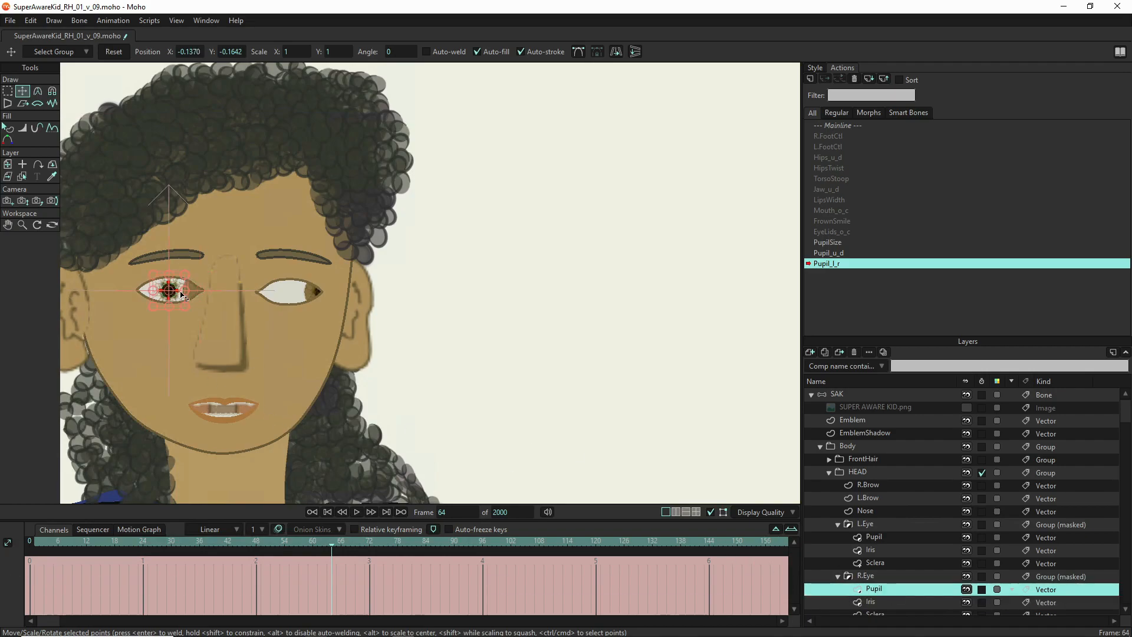
pyautogui.moveTo(183, 302); pyautogui.dragTo(218, 303)
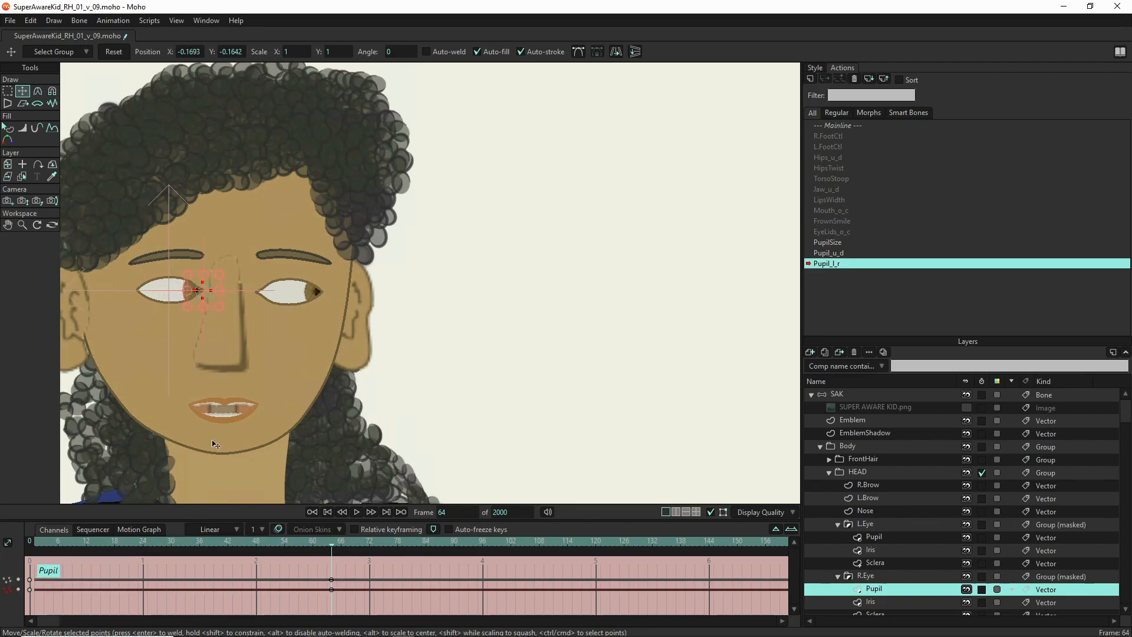
# At frame 1, move the R.Eye Pupil and Iris points straight sideways to the eye's outer corner, the iris to X about -0.111
pyautogui.click(40, 542)
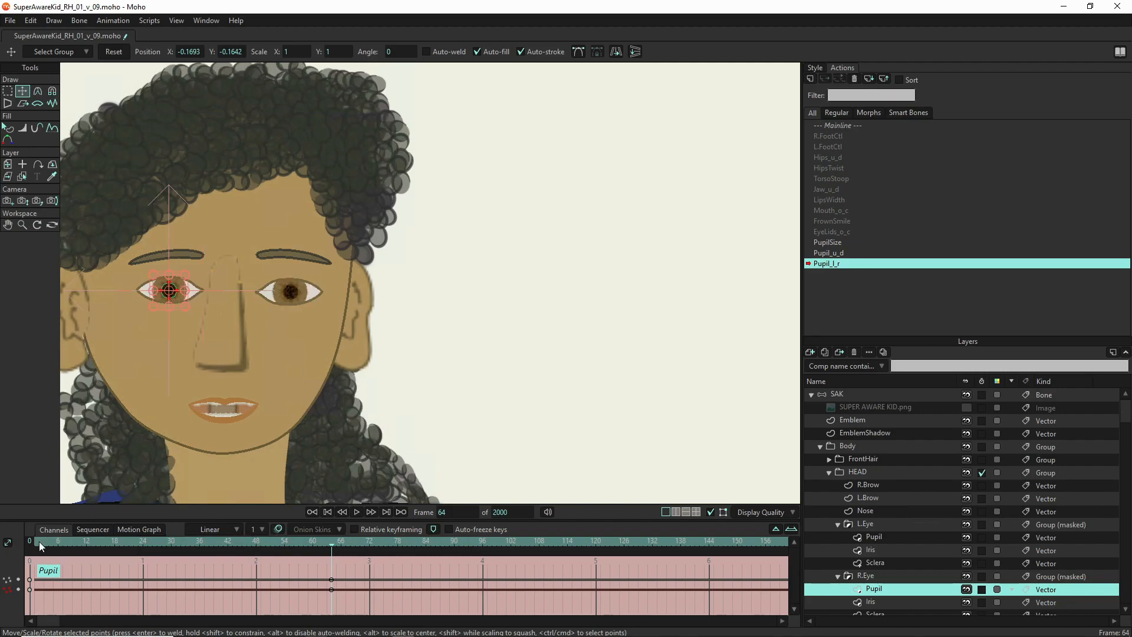
pyautogui.click(34, 542)
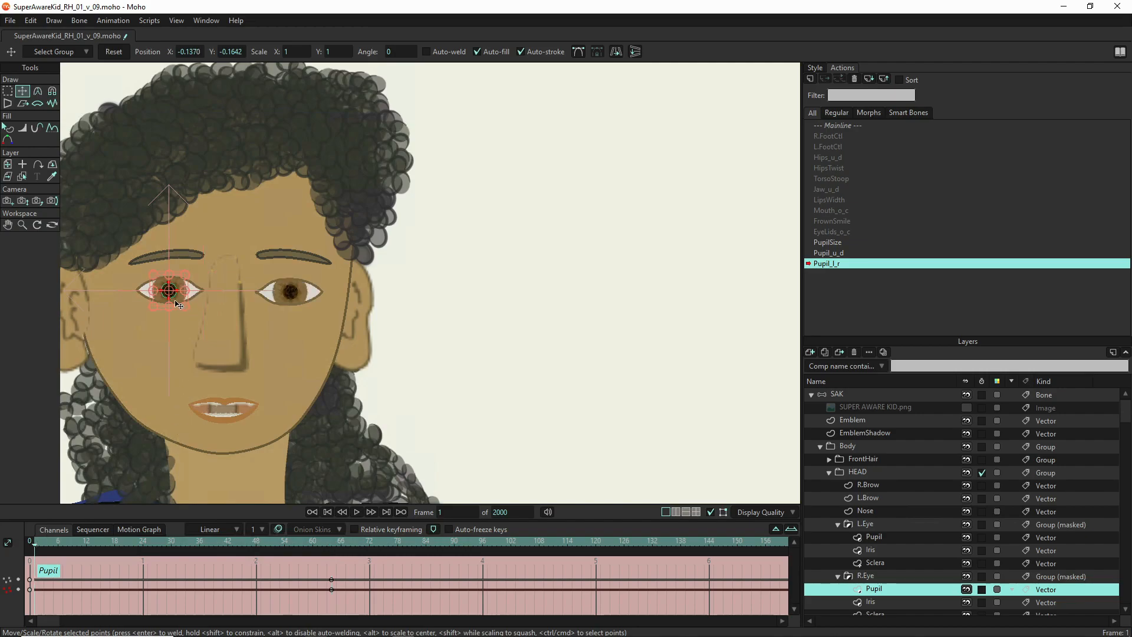
pyautogui.moveTo(175, 303); pyautogui.dragTo(149, 303)
pyautogui.click(878, 603)
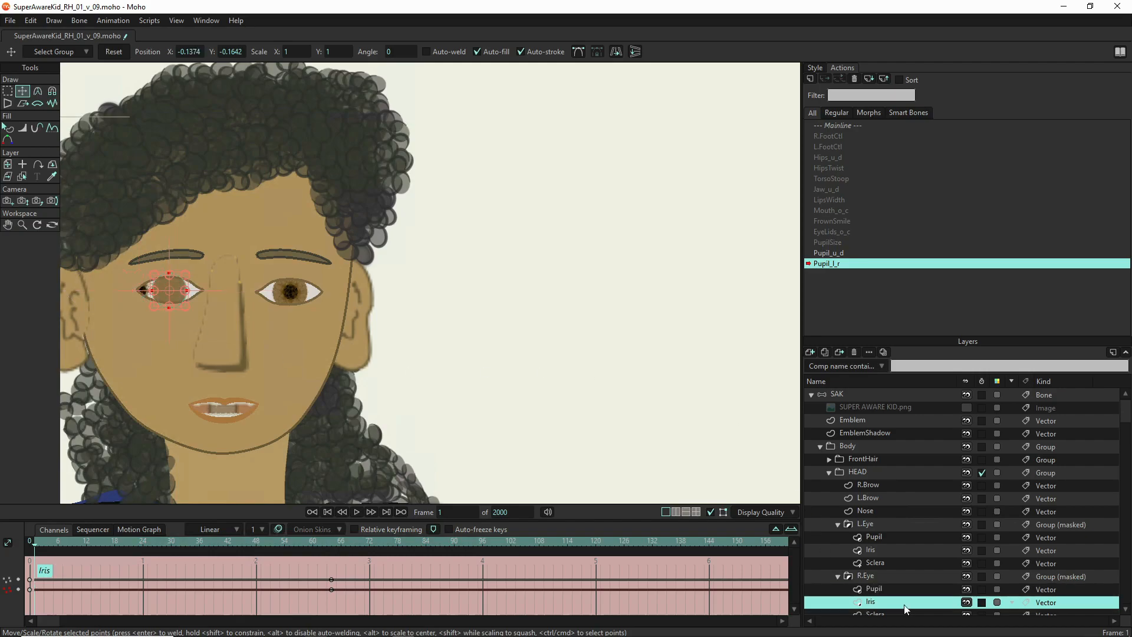
pyautogui.moveTo(176, 303); pyautogui.dragTo(154, 304)
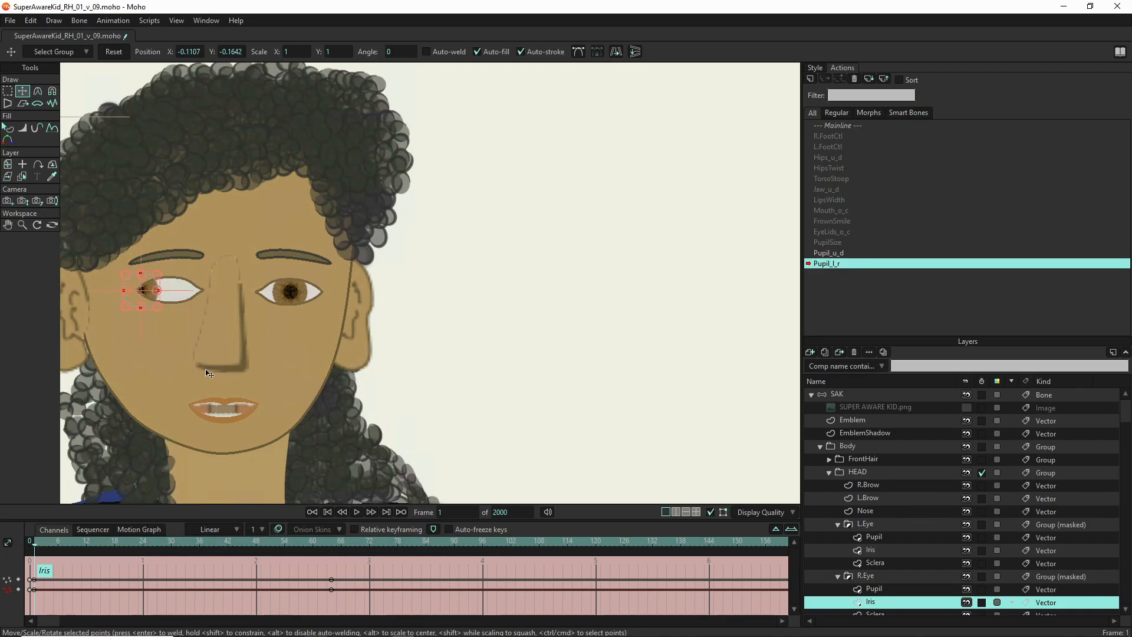
# At frame 1, move the L.Eye Iris and Pupil points straight sideways to the eye's inner corner, both to X about -0.168
pyautogui.click(908, 550)
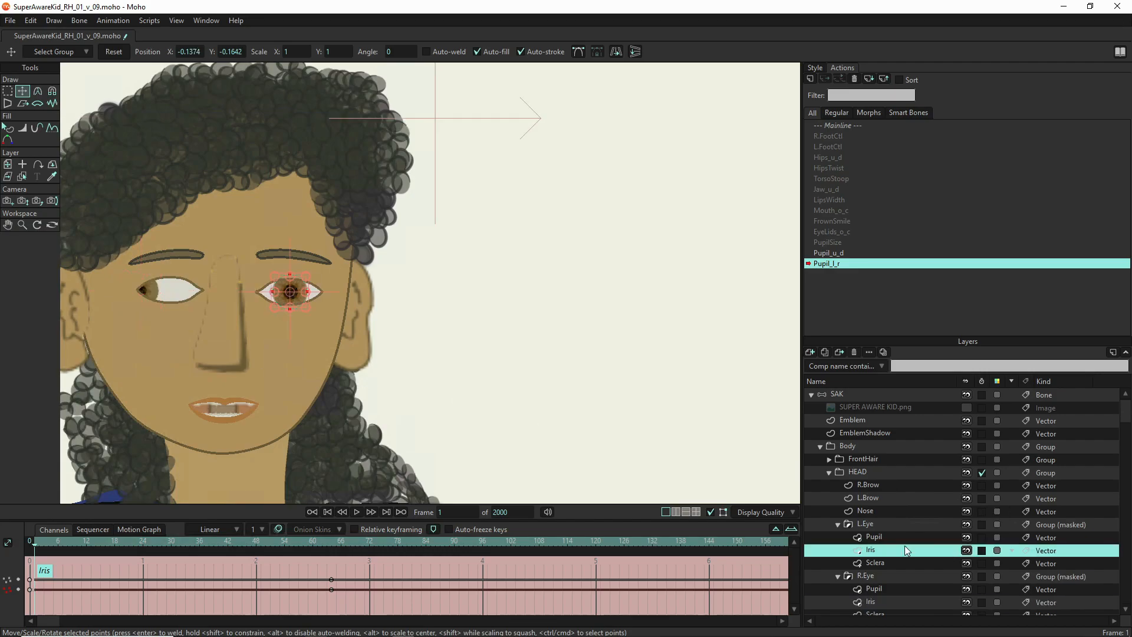
pyautogui.moveTo(299, 309); pyautogui.dragTo(265, 310)
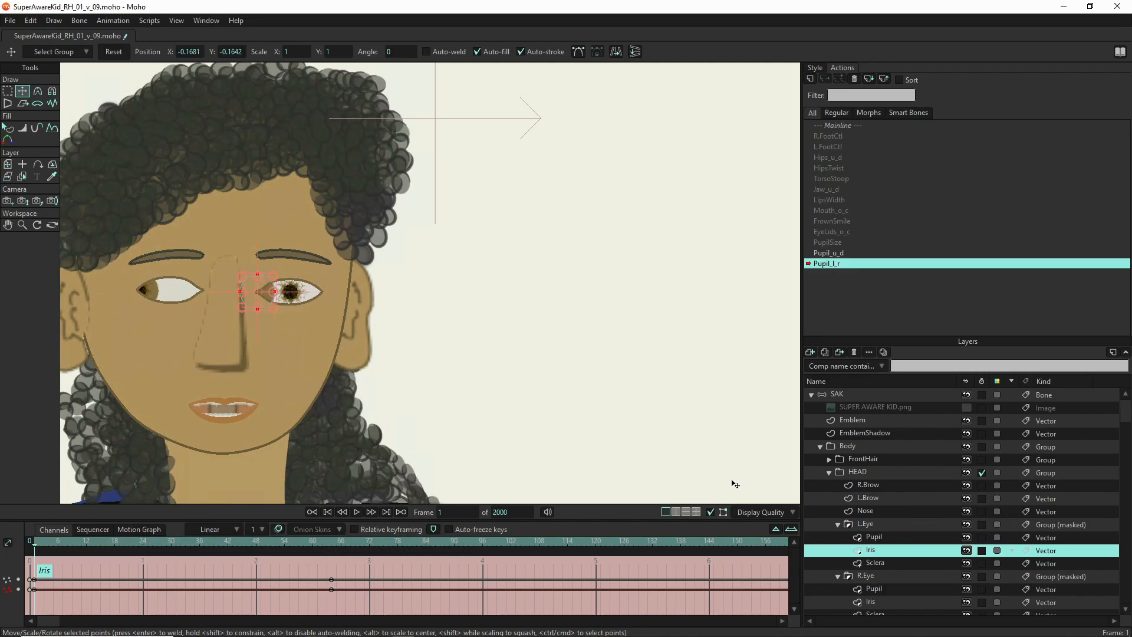
pyautogui.click(885, 539)
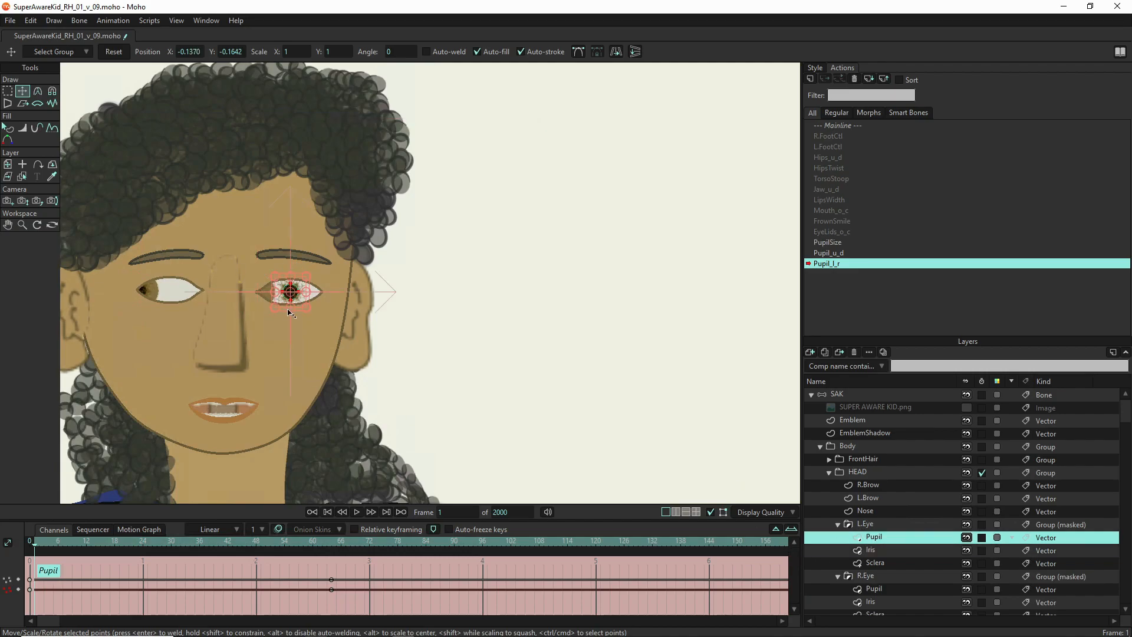
pyautogui.moveTo(300, 303); pyautogui.dragTo(269, 302)
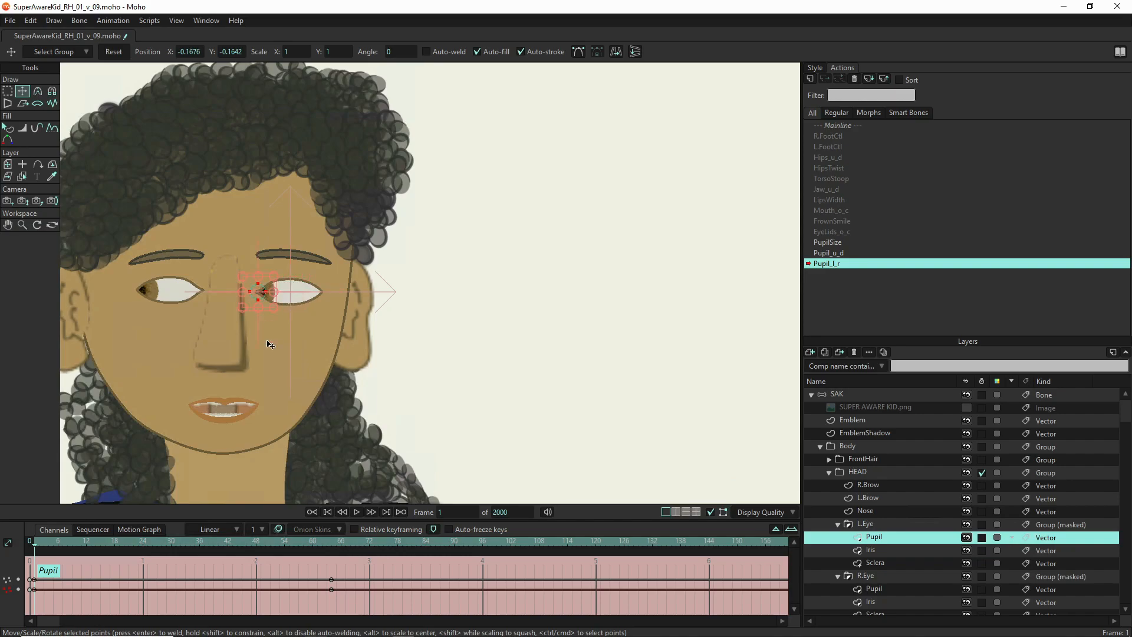
# At frame 32, reset the Pupil and Iris points of both L.Eye and R.Eye to their centred rest positions
pyautogui.click(182, 540)
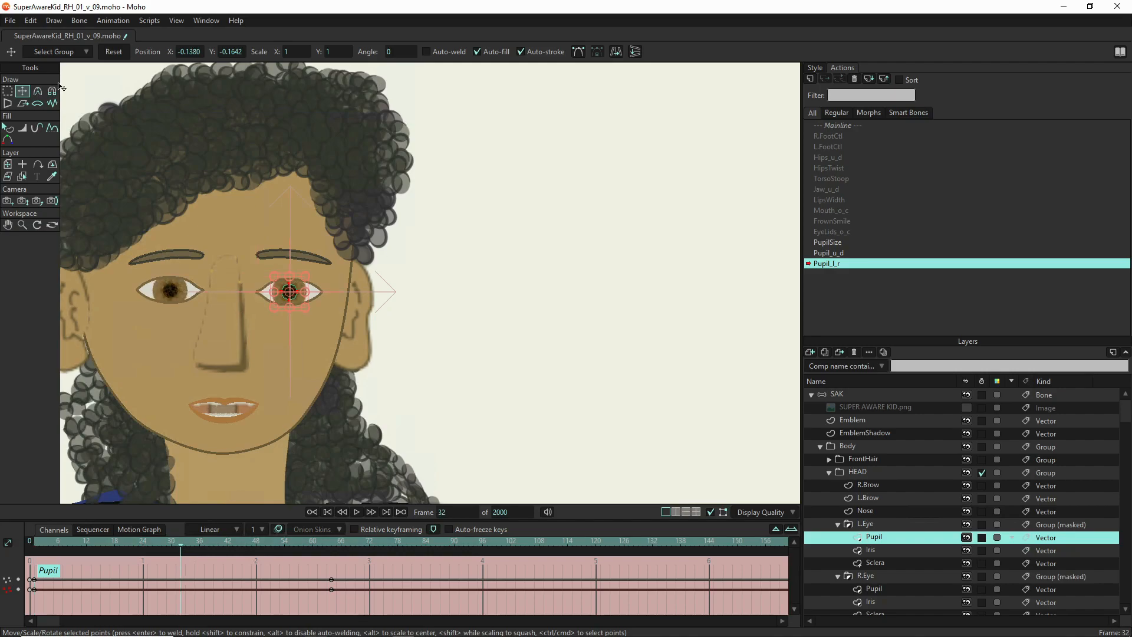
pyautogui.click(111, 56)
pyautogui.click(914, 551)
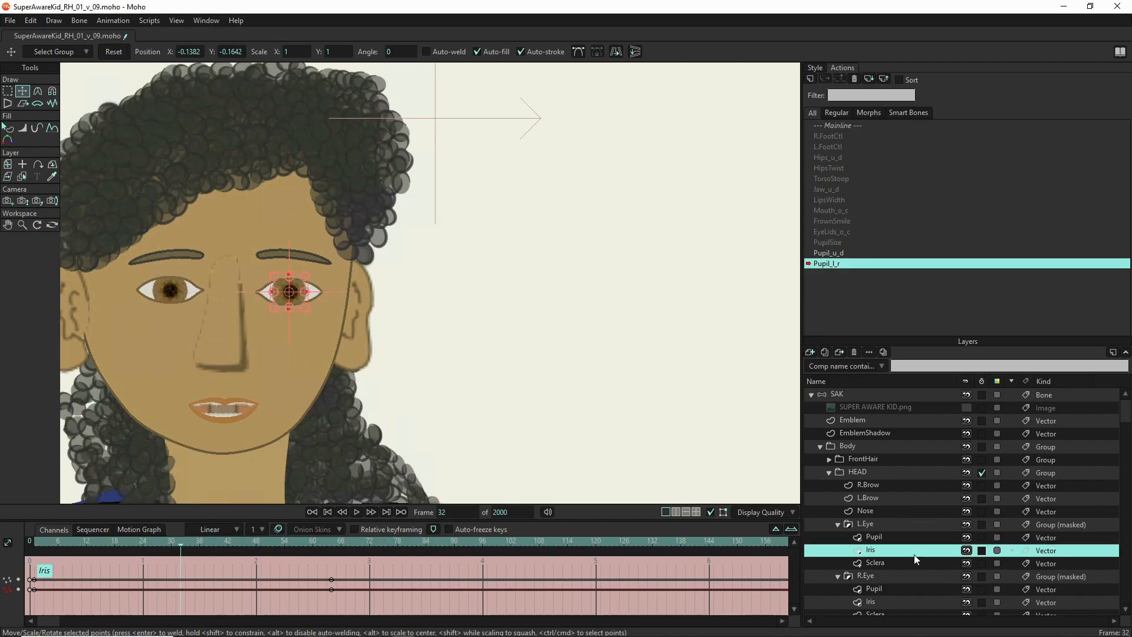
pyautogui.click(110, 55)
pyautogui.click(888, 600)
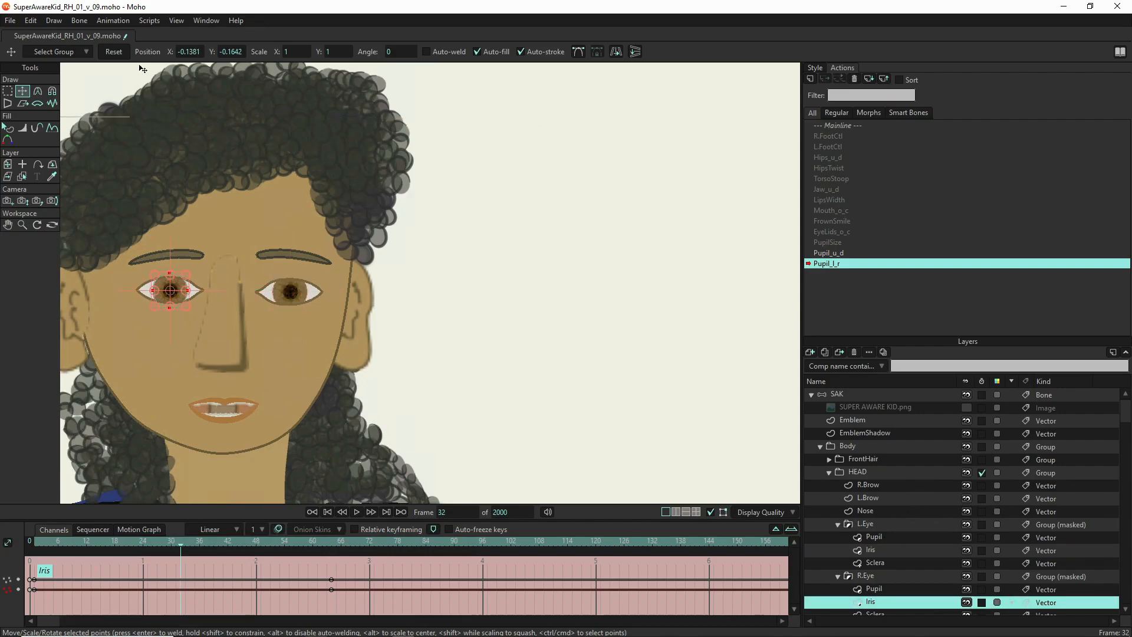
pyautogui.click(106, 51)
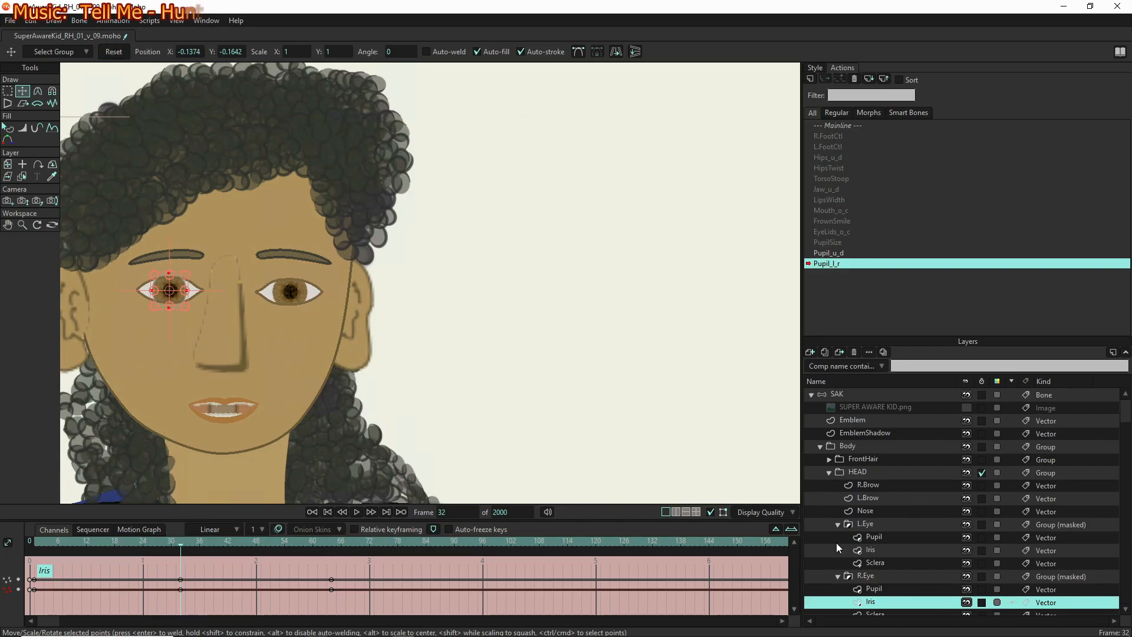
pyautogui.click(891, 589)
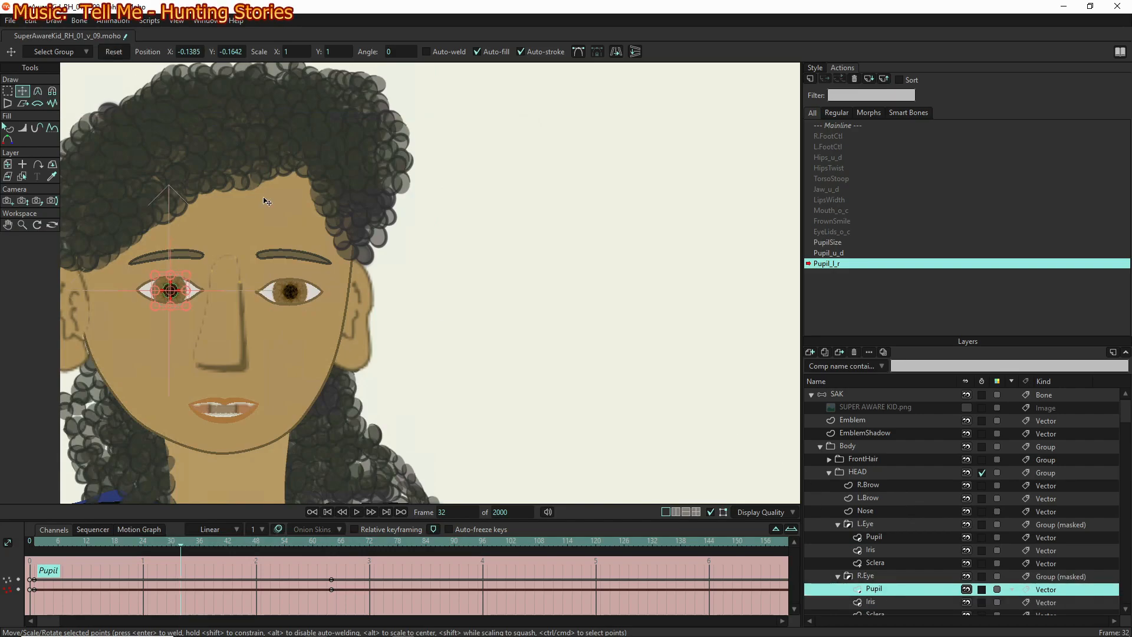
pyautogui.click(114, 52)
# Return to the mainline and rotate the Pupil_l_r and neighbouring control bones on the SAK layer to test the eye movement
pyautogui.click(844, 127)
pyautogui.scroll(-5, 349, 324)
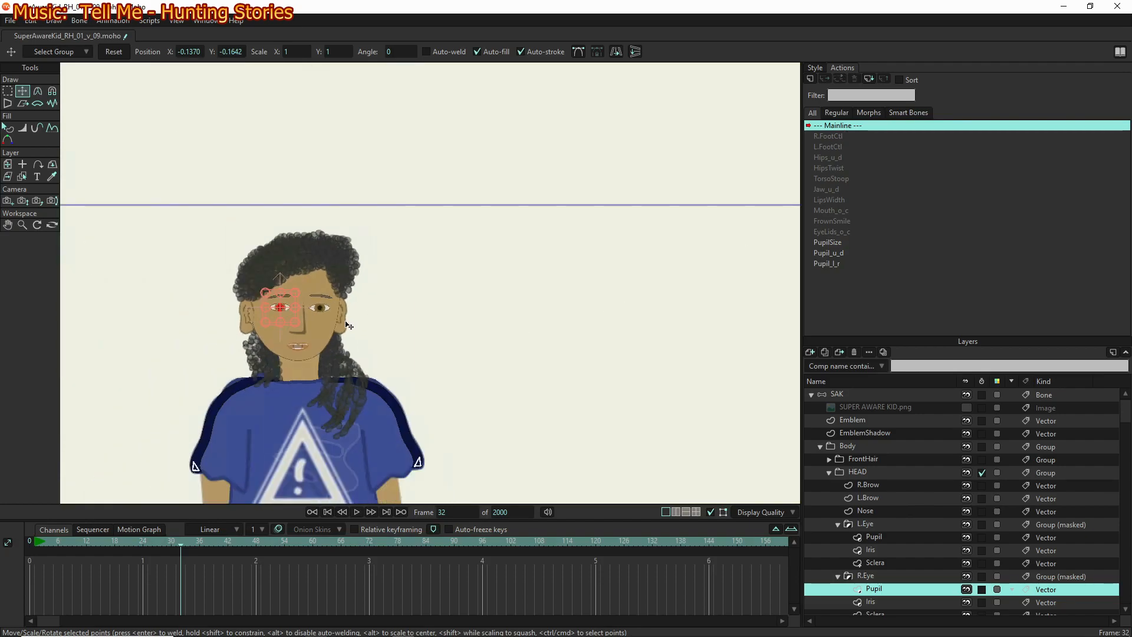
pyautogui.click(854, 398)
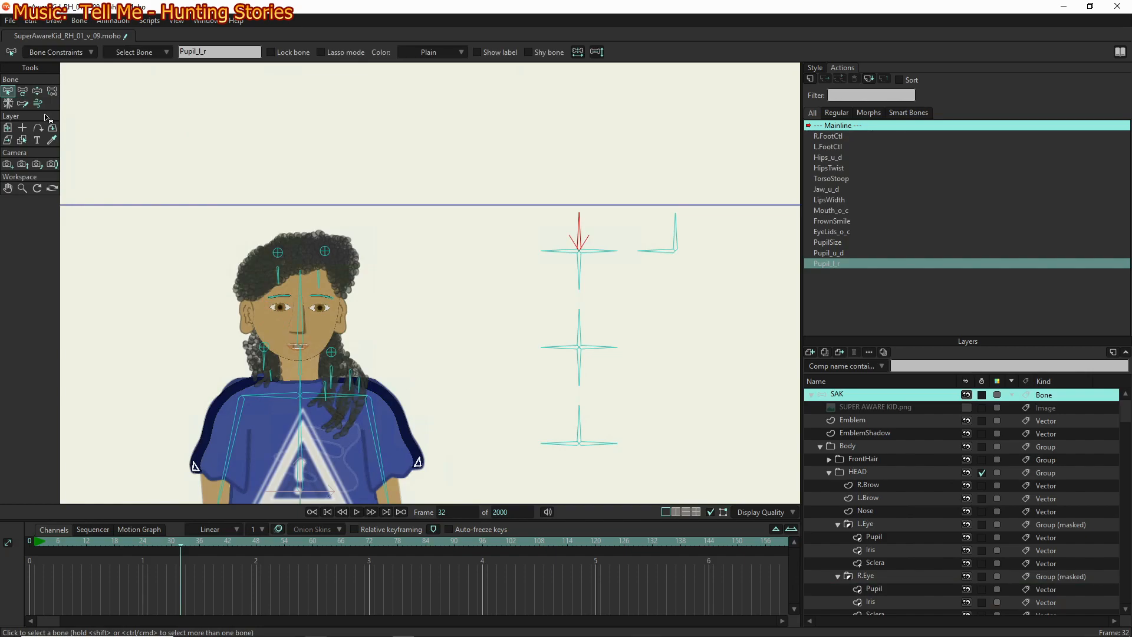
pyautogui.click(38, 91)
pyautogui.moveTo(560, 256); pyautogui.dragTo(581, 215)
pyautogui.click(600, 254)
pyautogui.moveTo(600, 254)
pyautogui.mouseDown()
pyautogui.moveTo(571, 247)
pyautogui.moveTo(614, 236)
pyautogui.moveTo(609, 265)
pyautogui.moveTo(611, 252)
pyautogui.mouseUp()
pyautogui.moveTo(581, 276)
pyautogui.mouseDown()
pyautogui.moveTo(529, 278)
pyautogui.moveTo(731, 267)
pyautogui.moveTo(601, 279)
pyautogui.moveTo(528, 270)
pyautogui.moveTo(579, 260)
pyautogui.mouseUp()
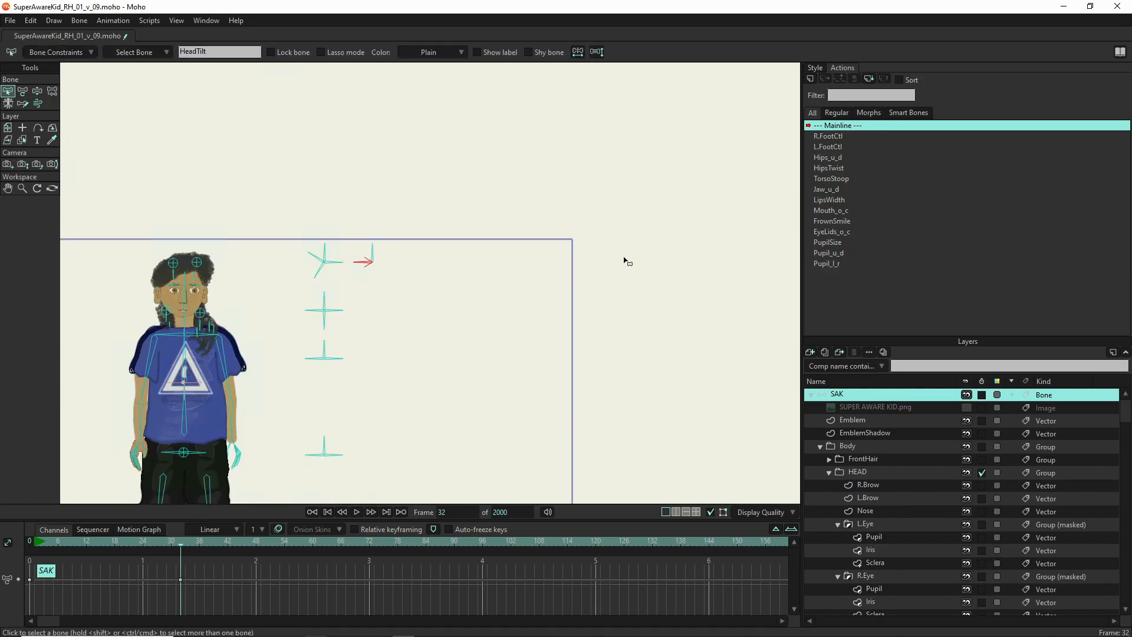
pyautogui.click(372, 249)
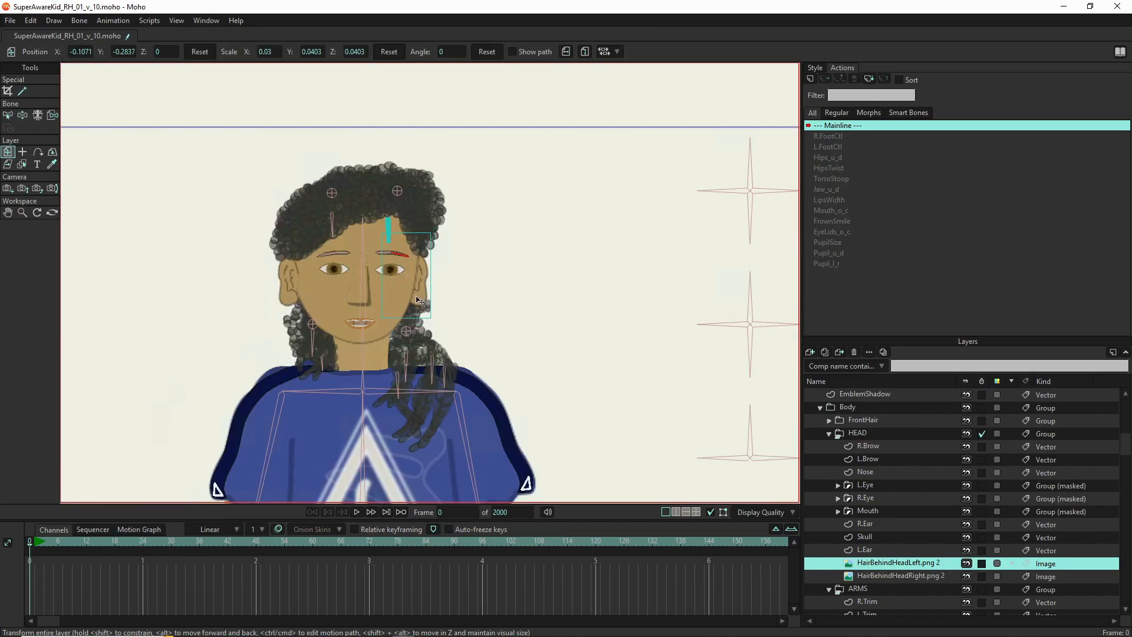
# Move HairBehindHeadLeft.png 2 to X about -0.096, Y about -0.173, and HairBehindHeadRight.png 2 to X about -0.338, Y about -0.176
pyautogui.moveTo(435, 299); pyautogui.dragTo(440, 294)
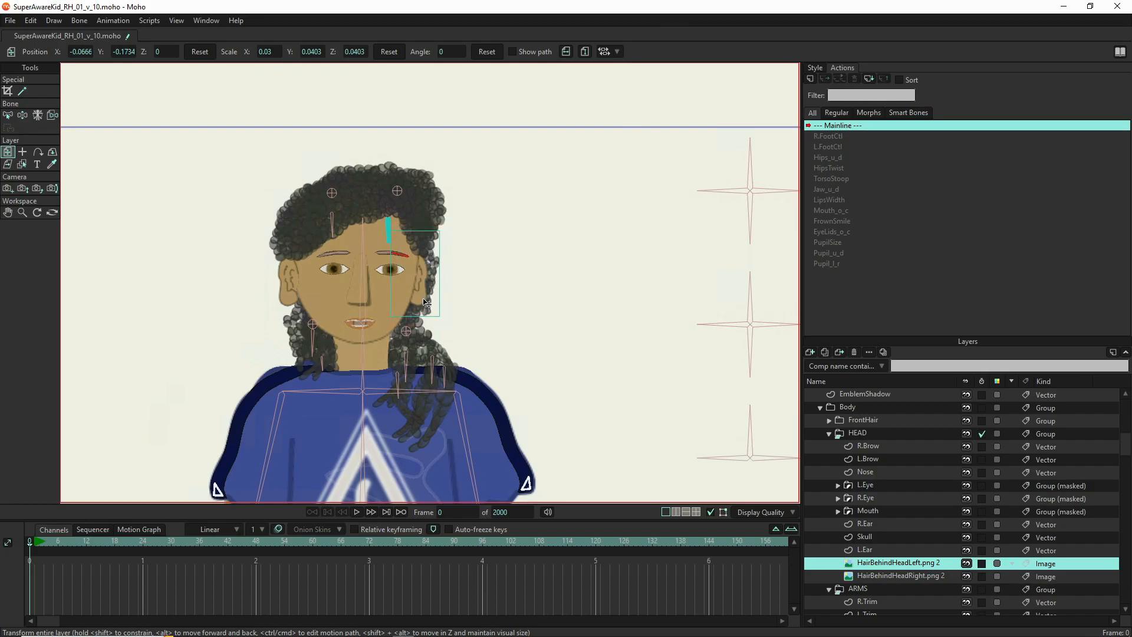
pyautogui.moveTo(423, 304); pyautogui.dragTo(416, 304)
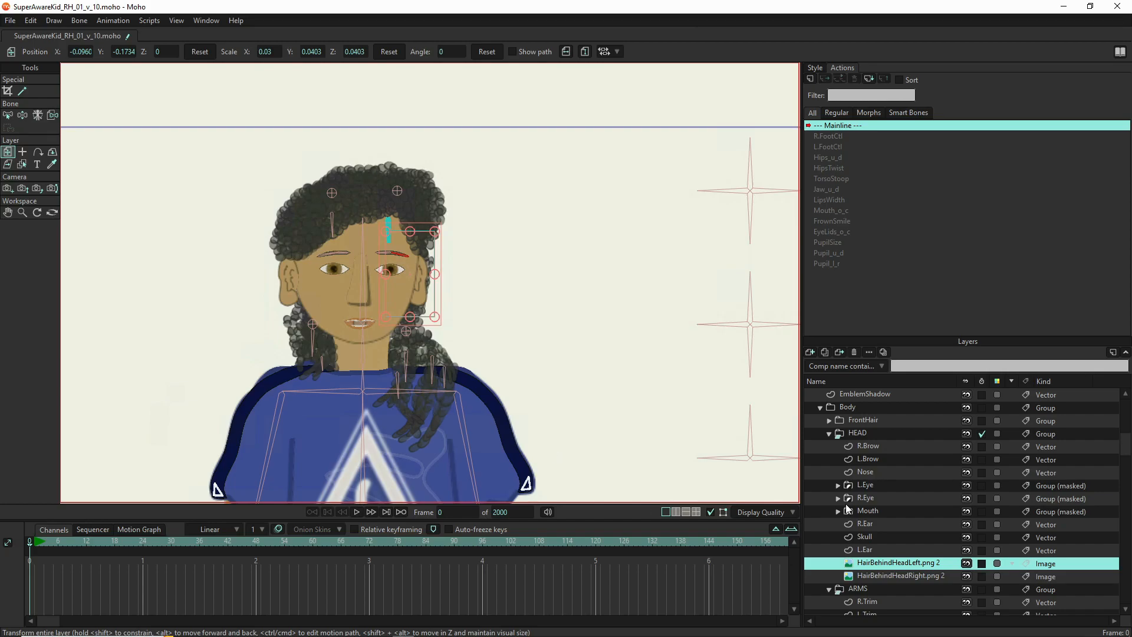
pyautogui.click(892, 577)
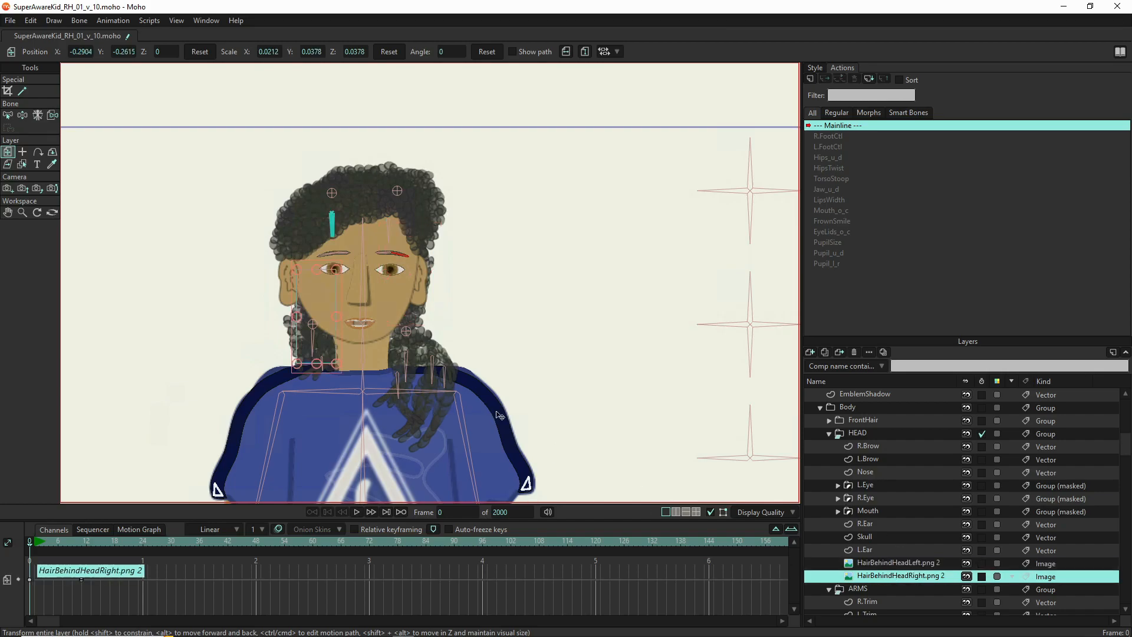
pyautogui.moveTo(327, 349); pyautogui.dragTo(301, 307)
pyautogui.moveTo(300, 306); pyautogui.dragTo(296, 297)
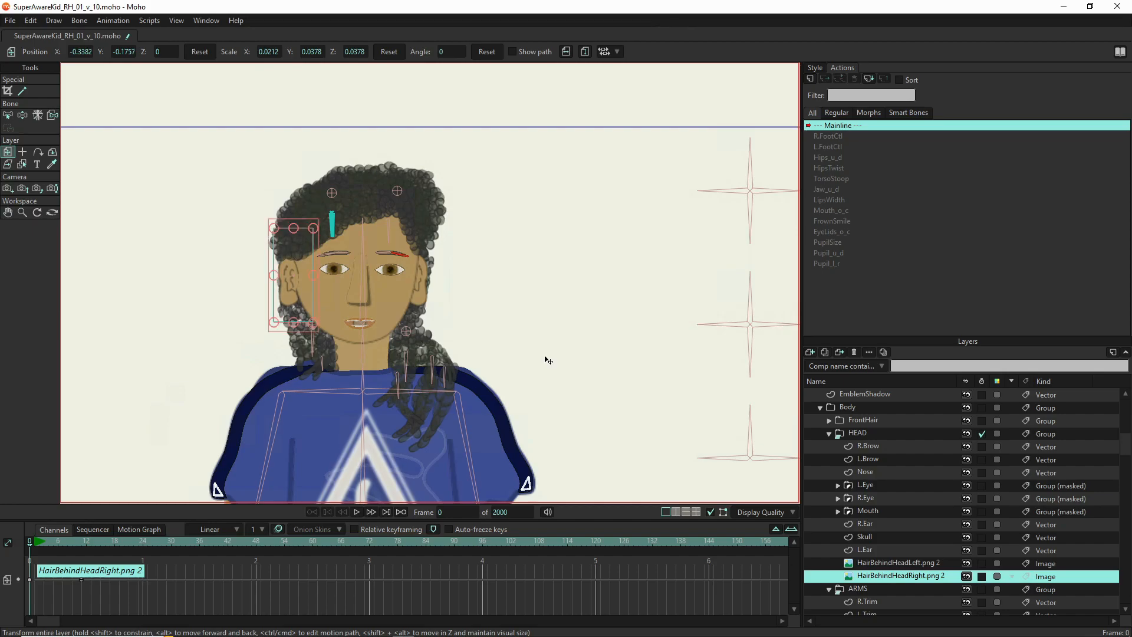
# Manipulate the head bone to check how the hair pieces behind the head move with it
pyautogui.scroll(-3, 506, 375)
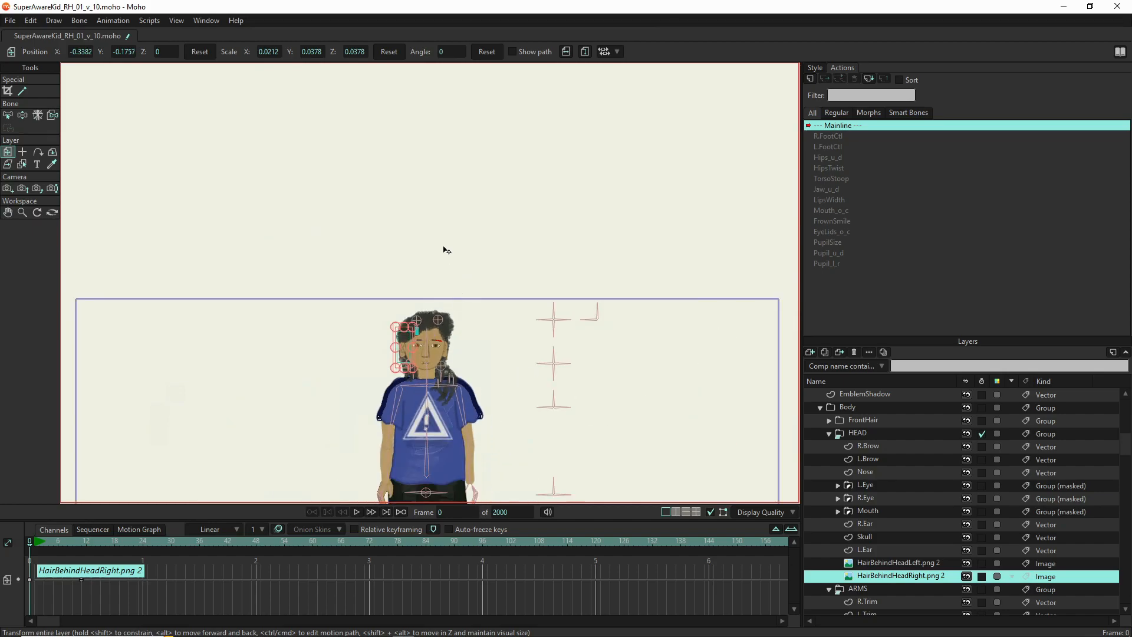
pyautogui.scroll(-2, 447, 251)
pyautogui.scroll(4, 443, 354)
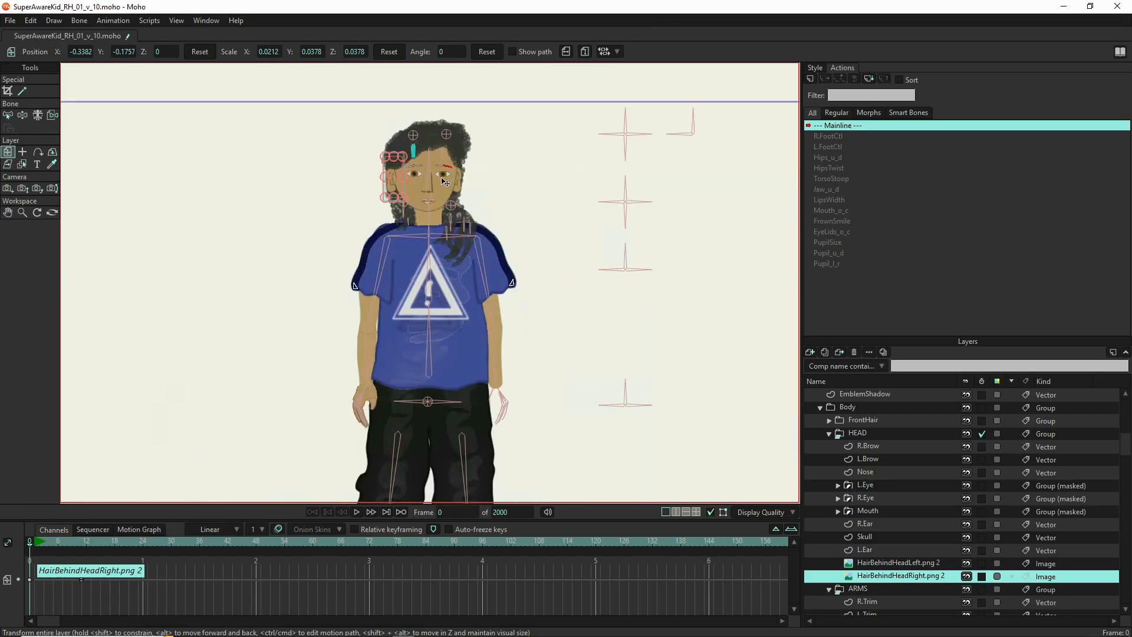
pyautogui.scroll(2, 417, 142)
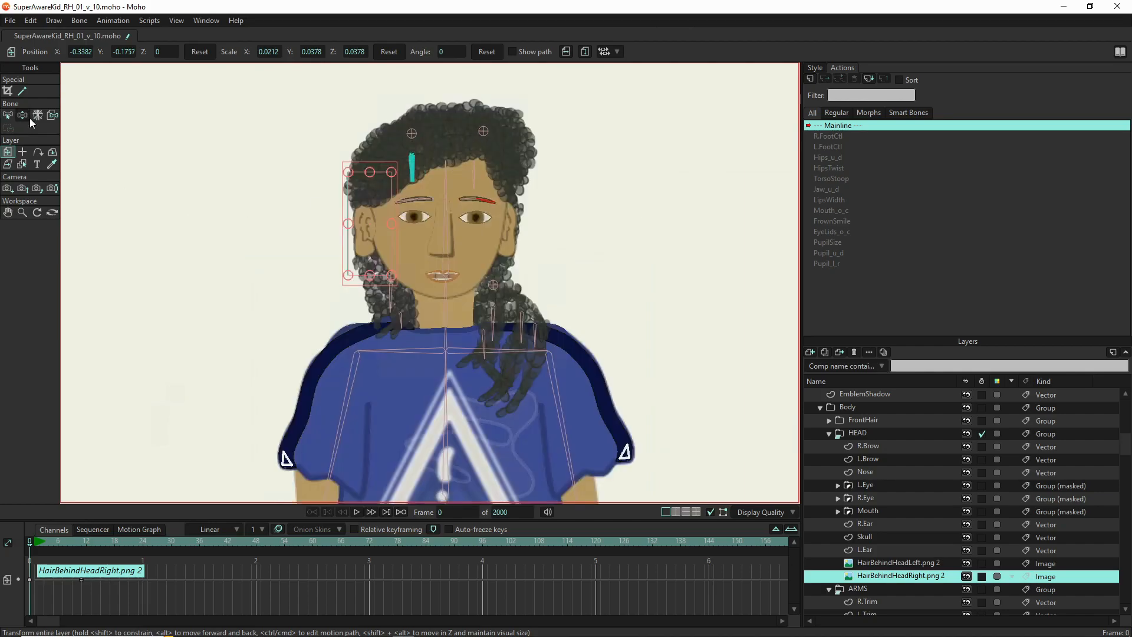
pyautogui.click(25, 115)
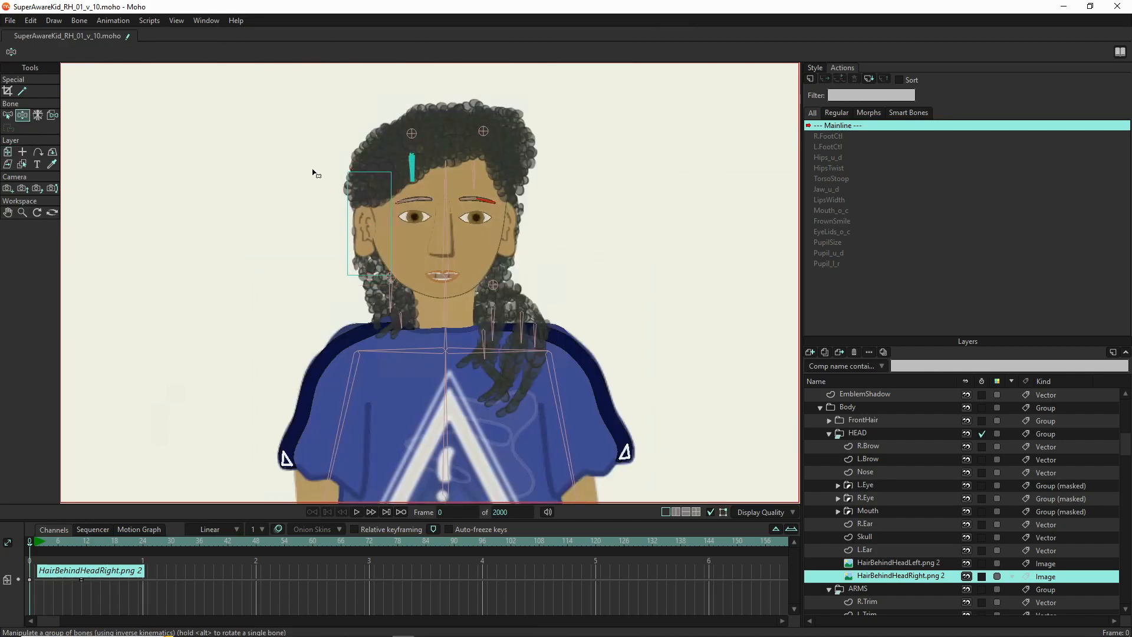
pyautogui.moveTo(454, 205); pyautogui.dragTo(428, 131)
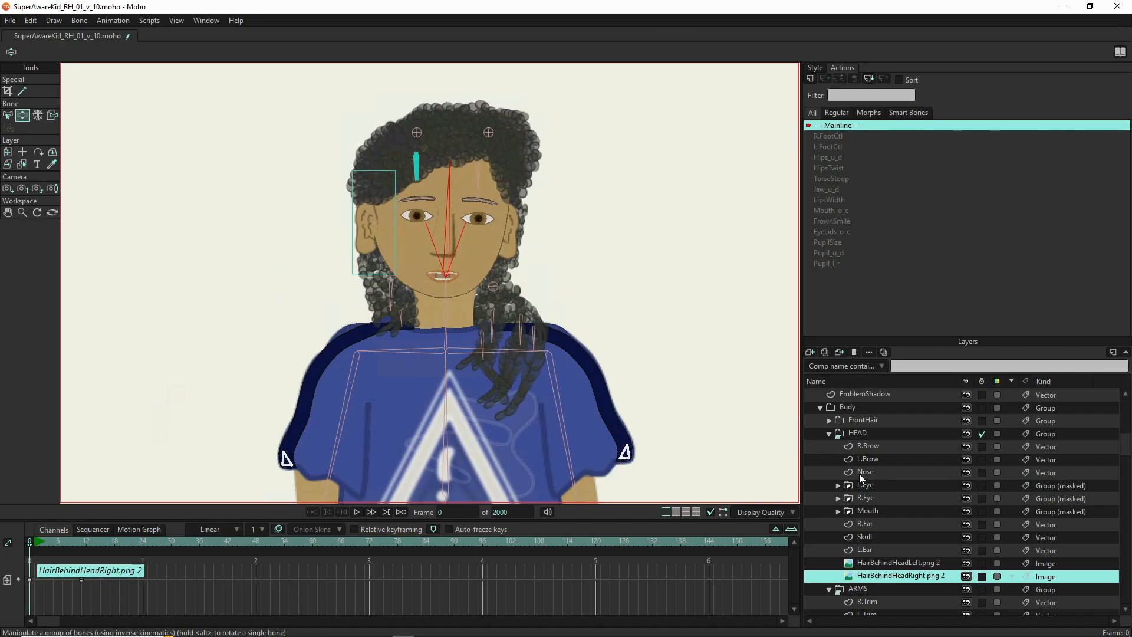
# On the SAK layer, add a short vertical bone beside the character's right temple as a child of R.TopHair
pyautogui.scroll(2, 860, 475)
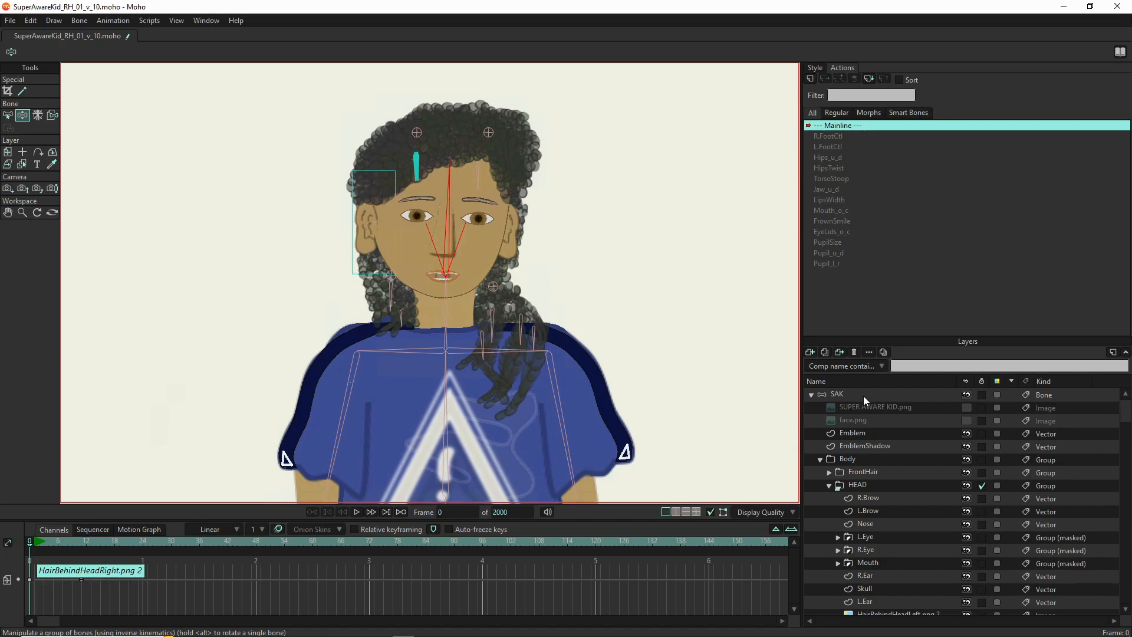
pyautogui.click(863, 395)
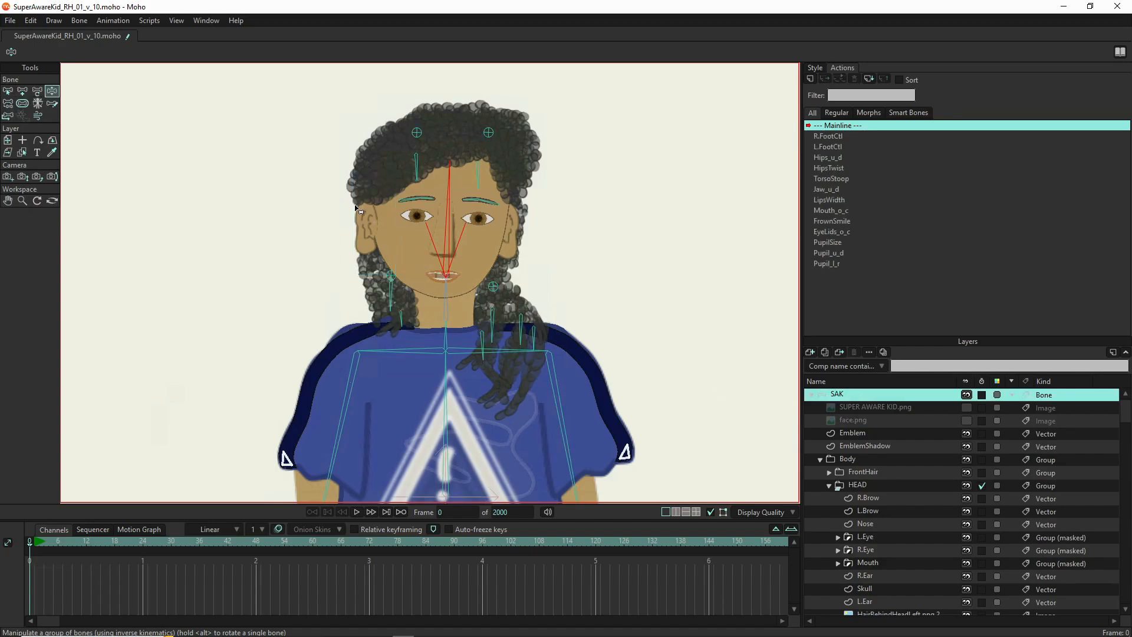
pyautogui.press('z')
pyautogui.click(413, 134)
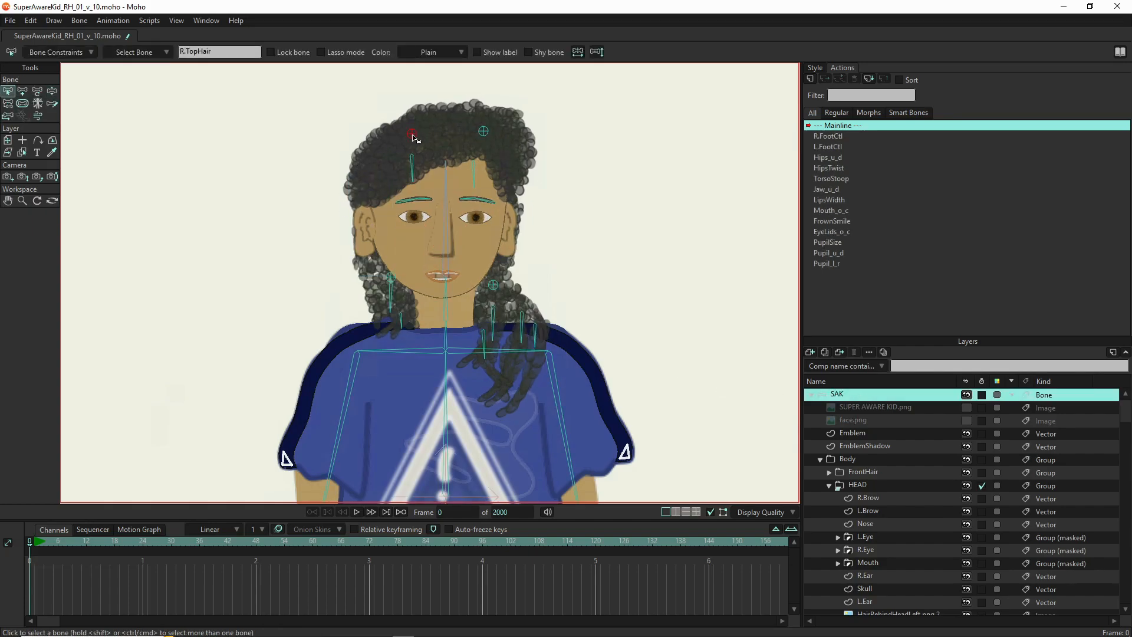
pyautogui.press('a')
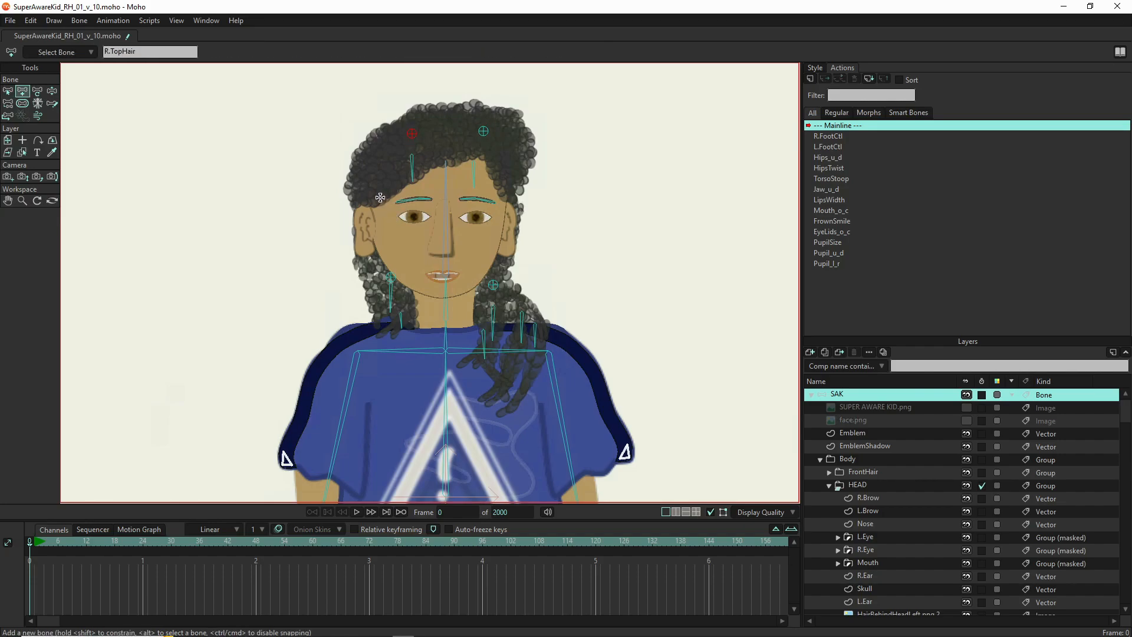
pyautogui.moveTo(380, 192); pyautogui.dragTo(380, 228)
# Add a short vertical bone beside the character's left temple as a child of L.TopHair
pyautogui.press('z')
pyautogui.click(484, 133)
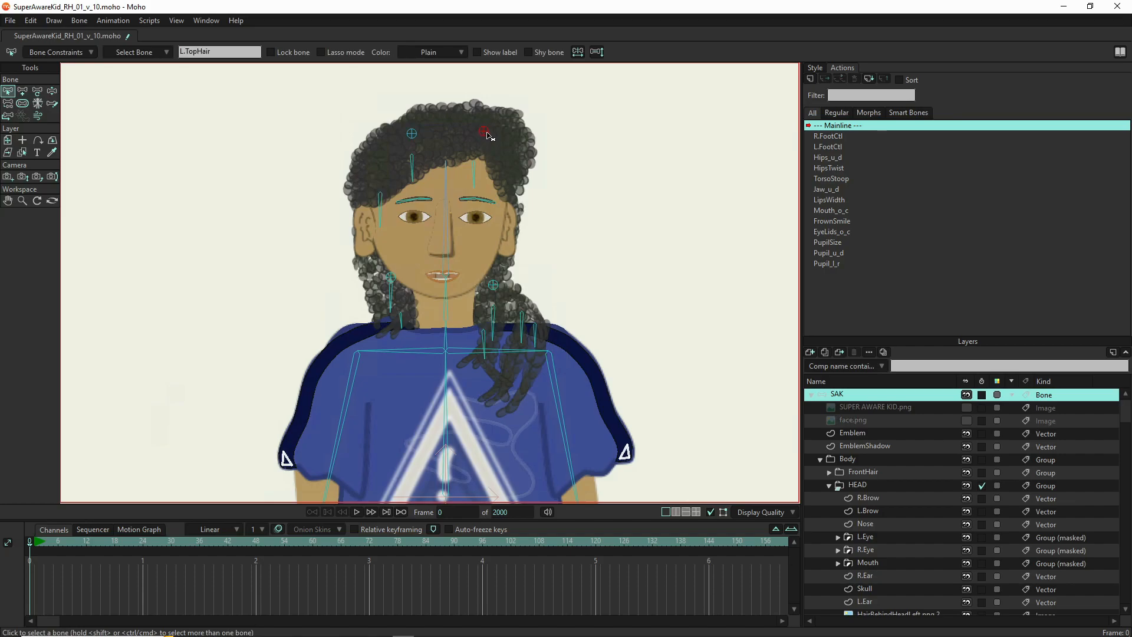
pyautogui.press('a')
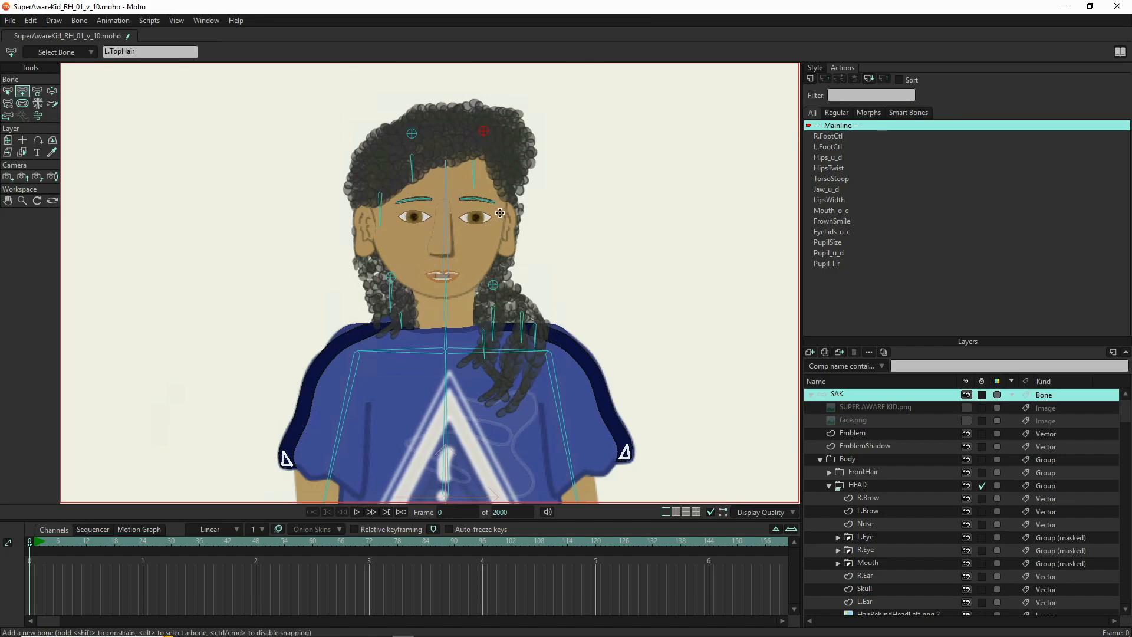
pyautogui.moveTo(496, 204); pyautogui.dragTo(496, 235)
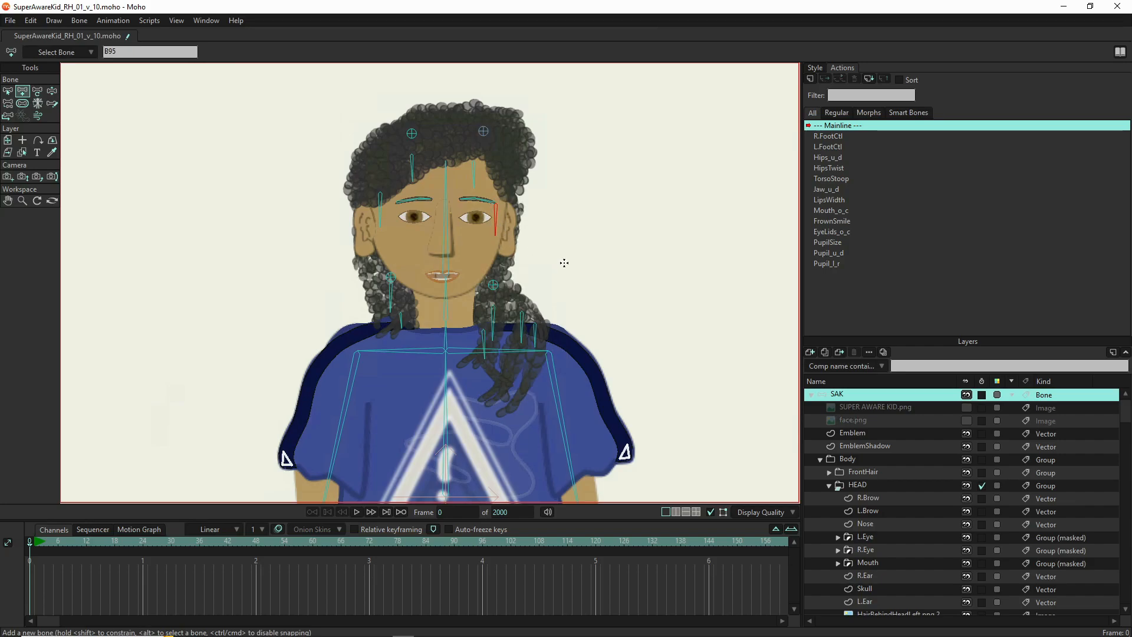
# Shift the new left temple bone to X about -0.124, Y about -0.034, and set both new bones' strength to 0
pyautogui.click(37, 91)
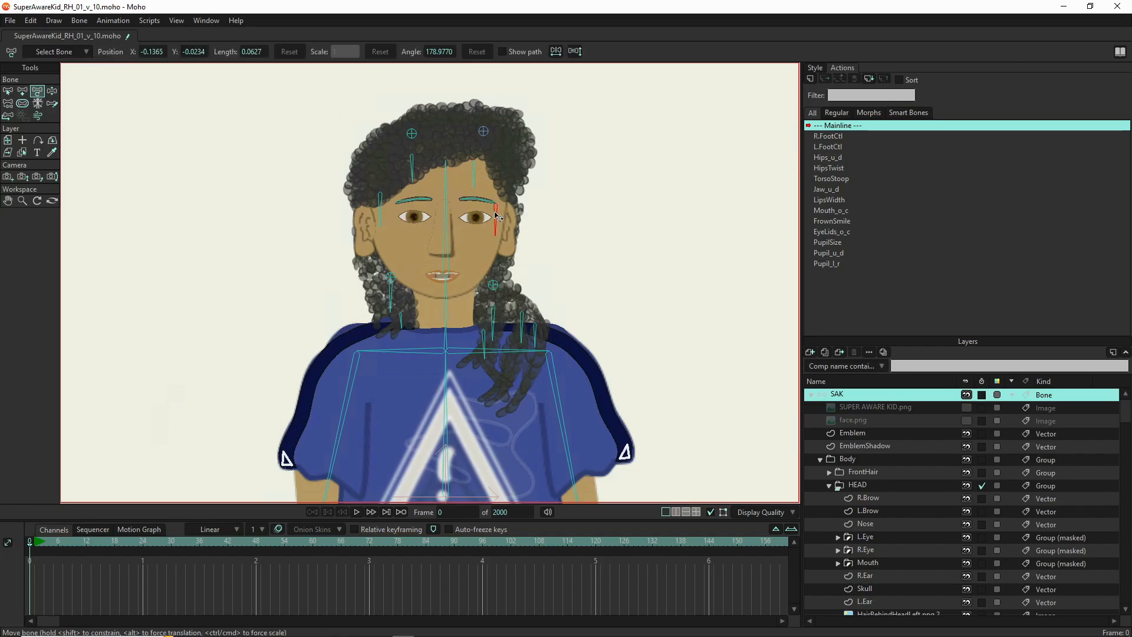
pyautogui.moveTo(494, 213); pyautogui.dragTo(495, 209)
pyautogui.moveTo(502, 202); pyautogui.dragTo(504, 221)
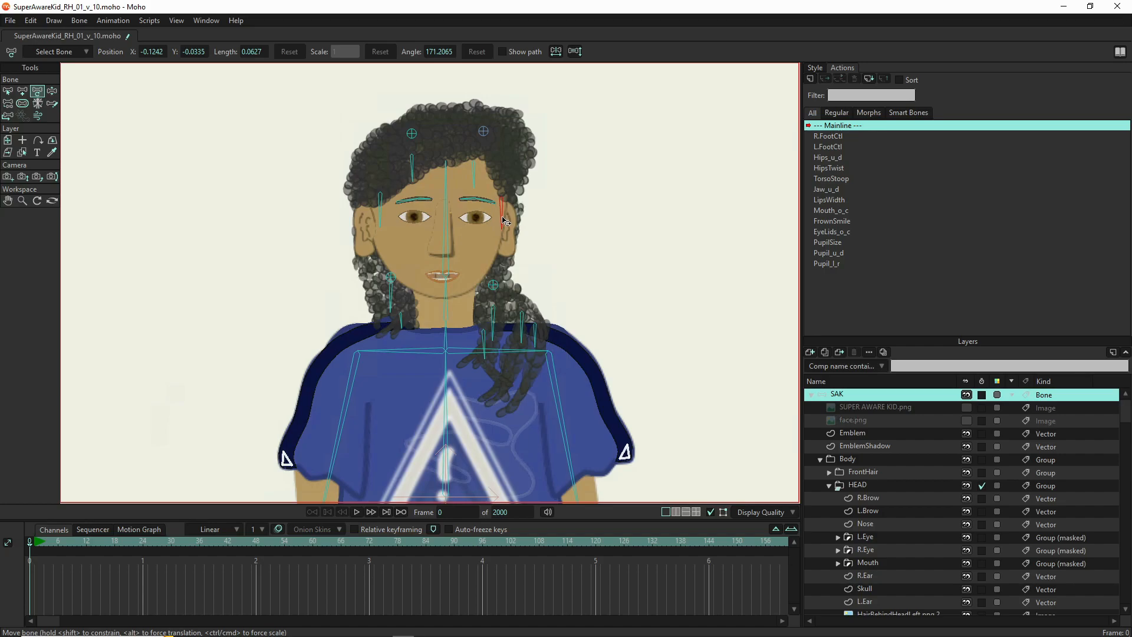
pyautogui.click(22, 104)
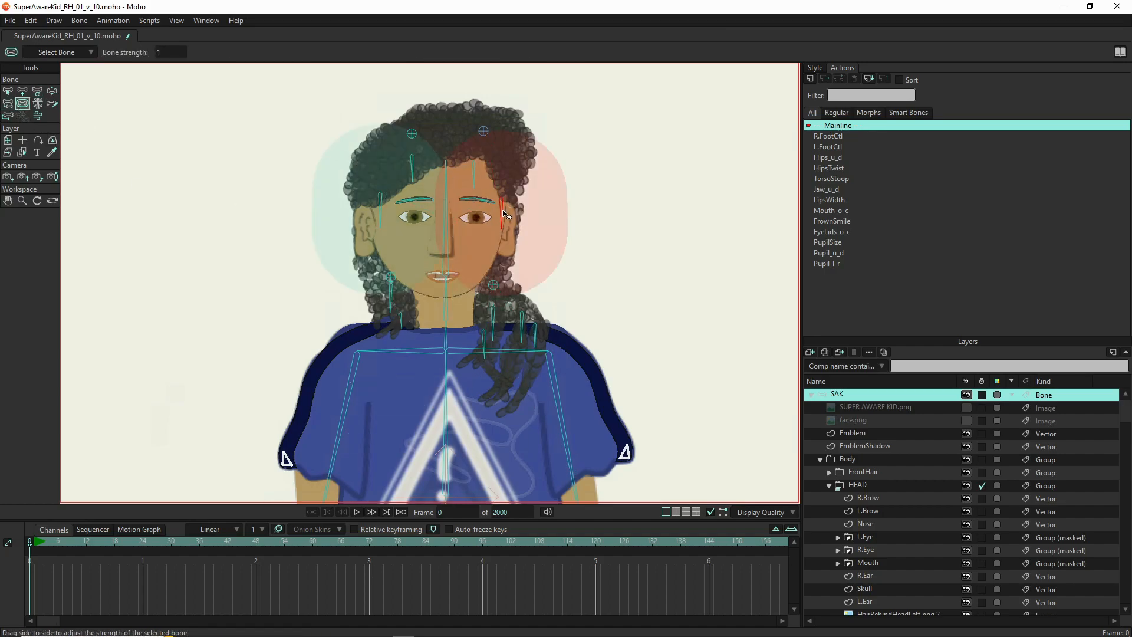
pyautogui.click(380, 211)
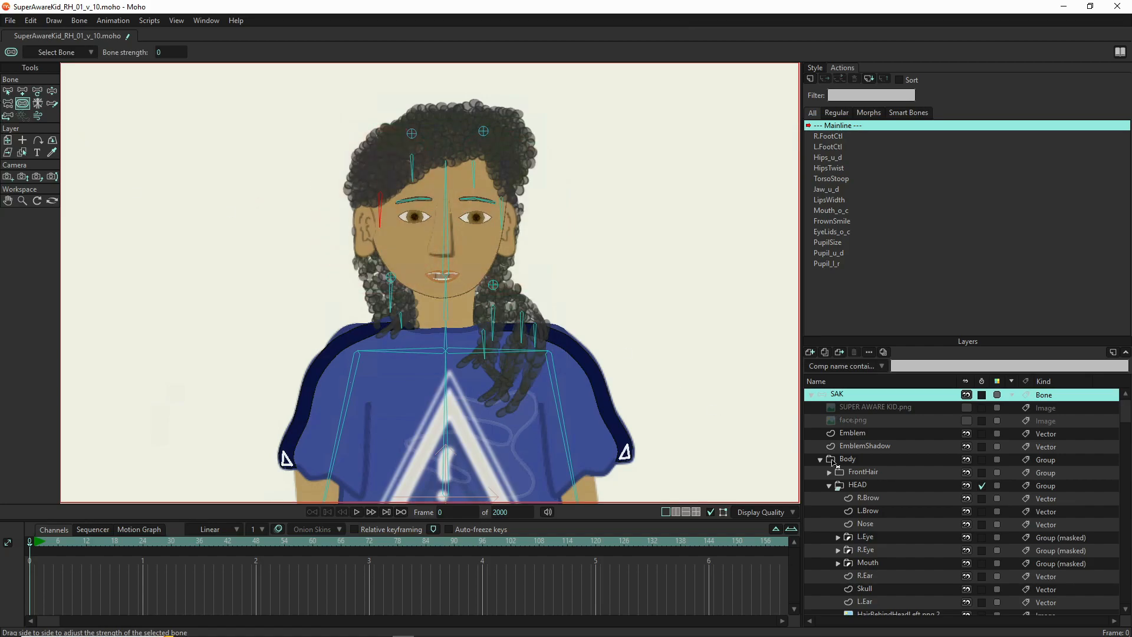
# Bind the HairBehindHeadLeft.png 2 layer to the new left temple bone and HairBehindHeadRight.png 2 to the new right temple bone
pyautogui.scroll(-3, 887, 501)
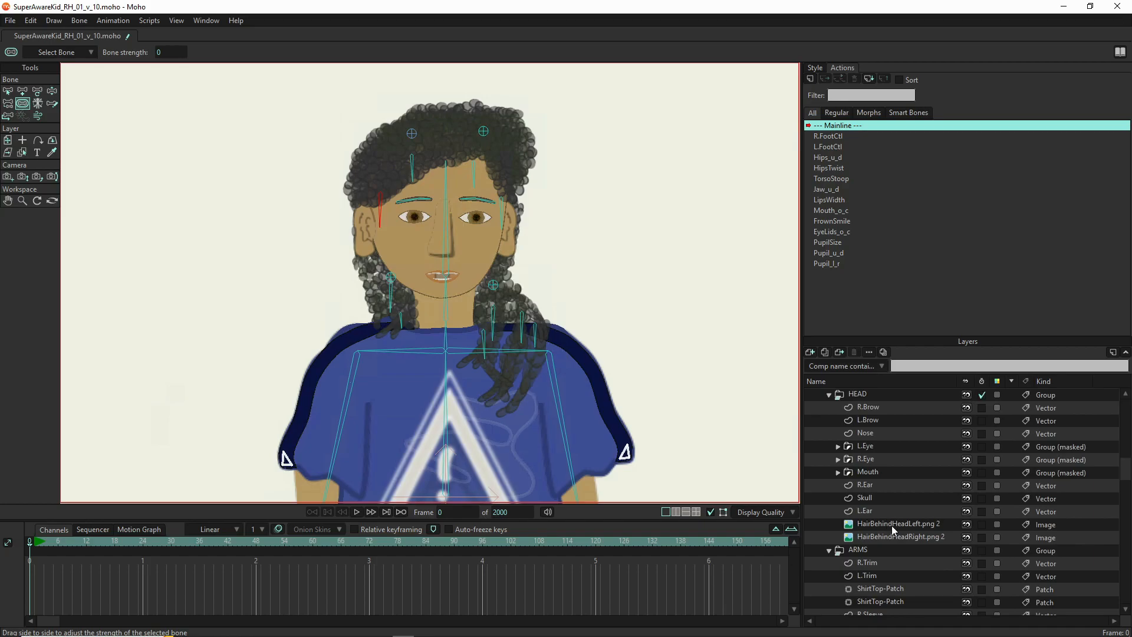
pyautogui.click(892, 525)
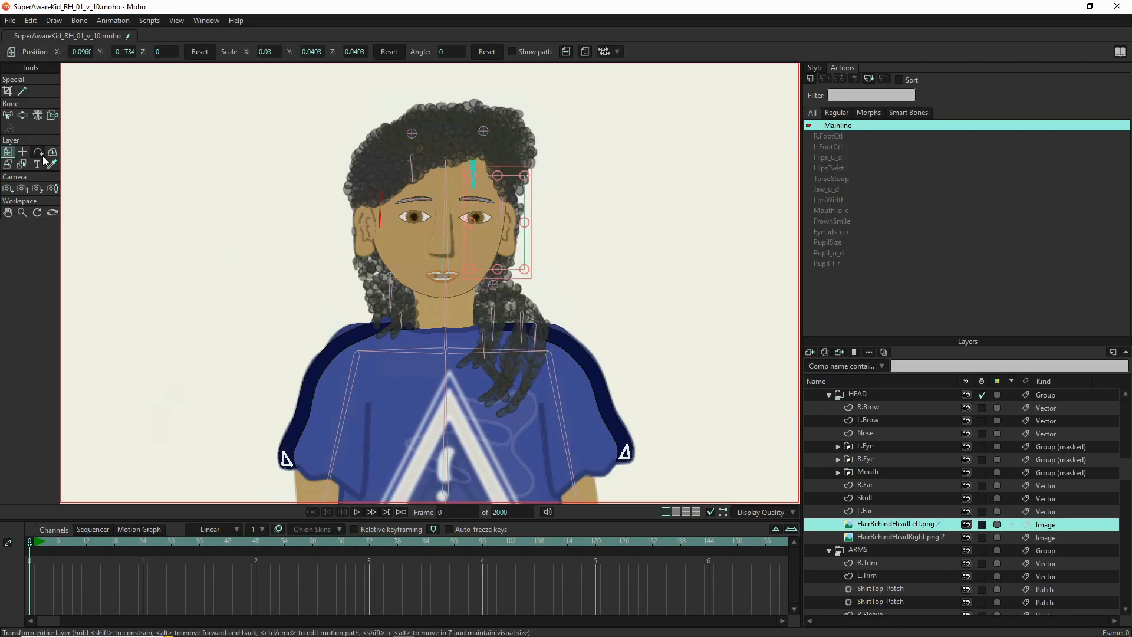
pyautogui.click(53, 116)
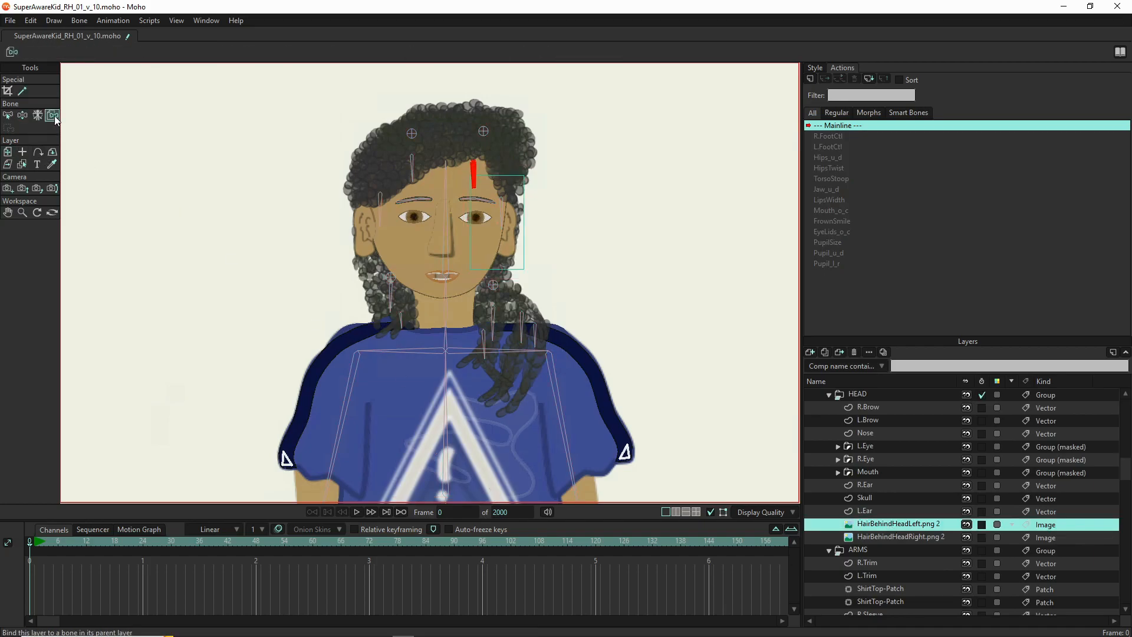
pyautogui.click(502, 219)
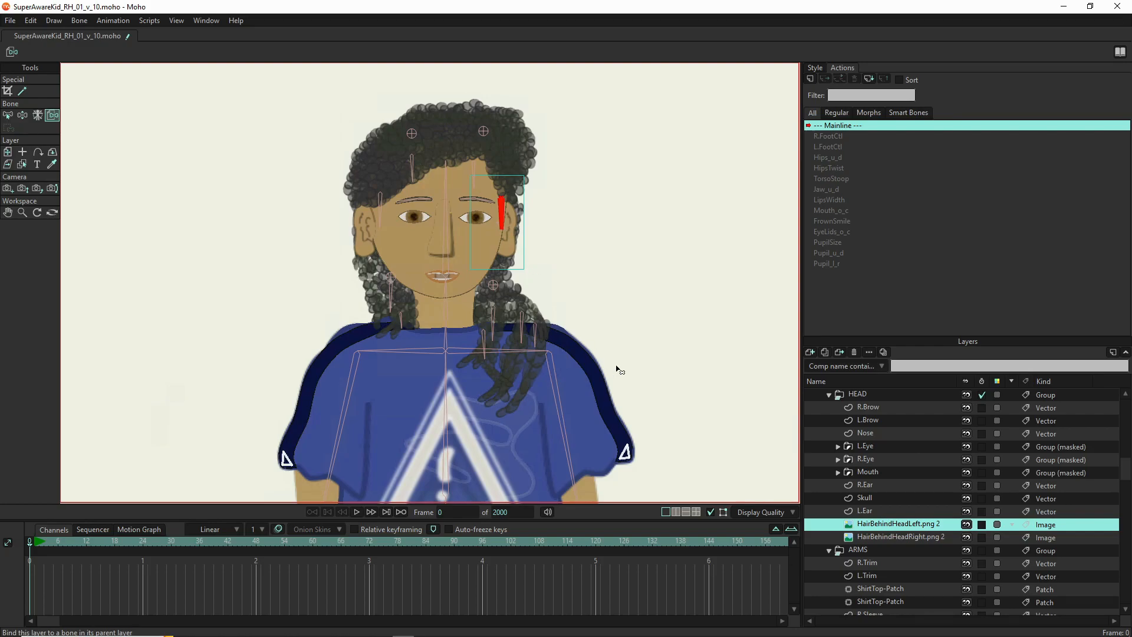
pyautogui.click(913, 538)
pyautogui.click(381, 212)
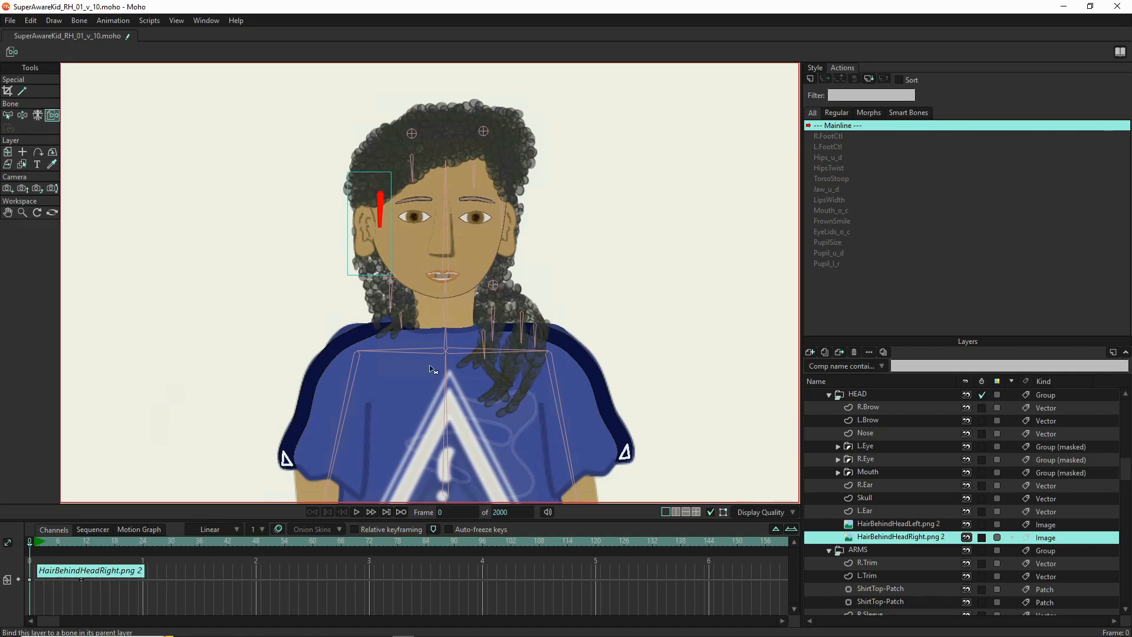
# On the SAK layer, enable Independent angle for both new temple bones and swing the Head bone to test the hair pieces
pyautogui.press('z')
pyautogui.scroll(4, 893, 408)
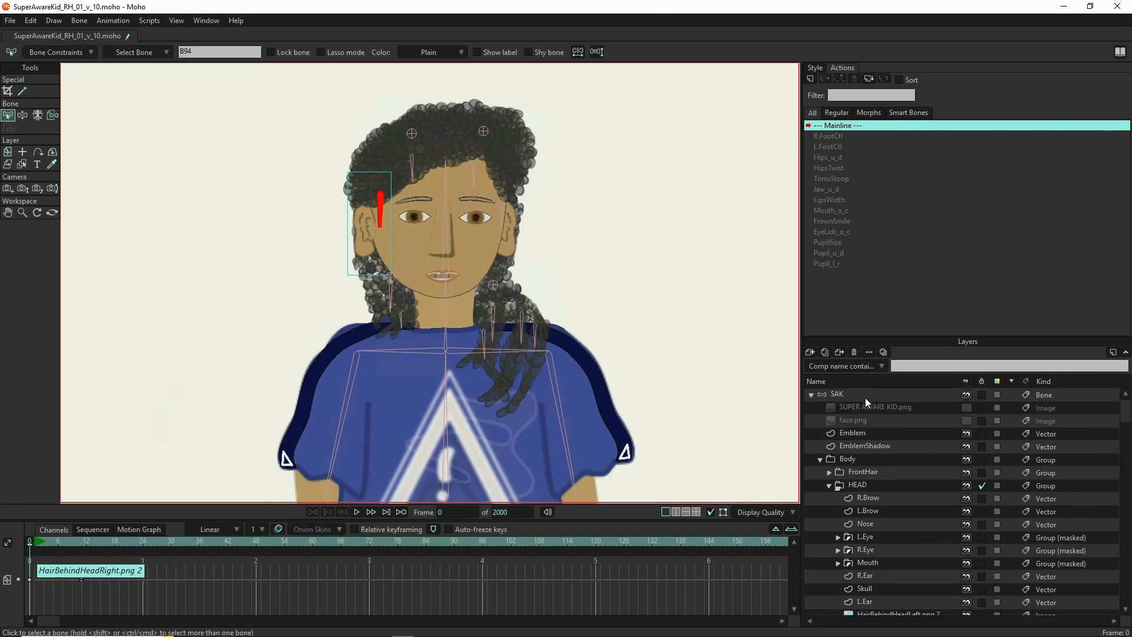
pyautogui.click(865, 398)
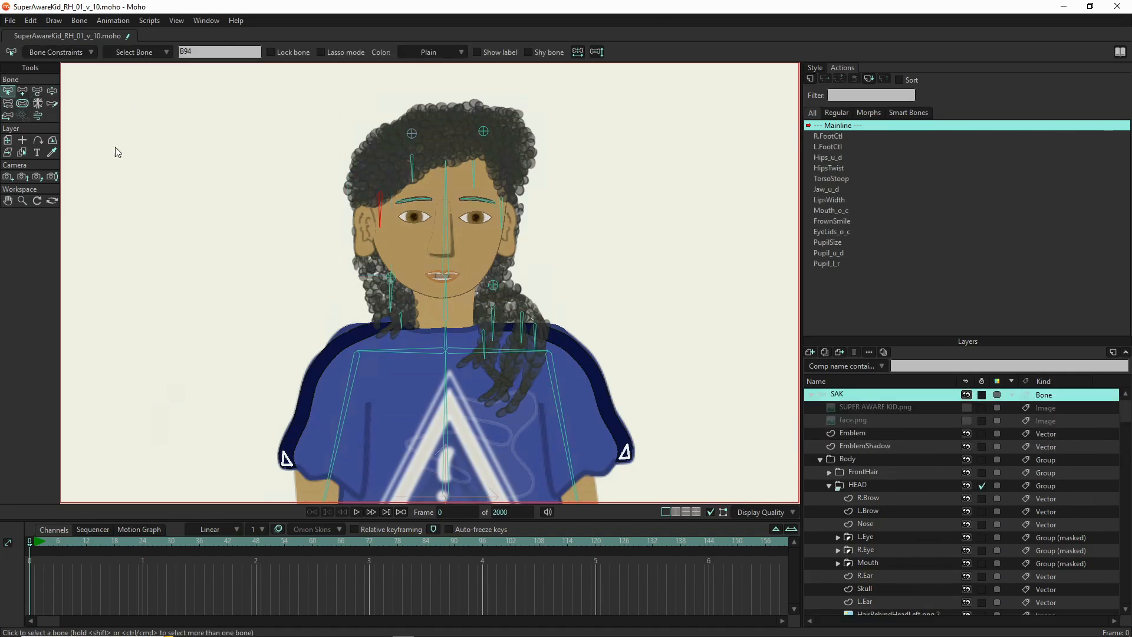
pyautogui.keyDown('shift'); pyautogui.click(505, 210); pyautogui.keyUp('shift')
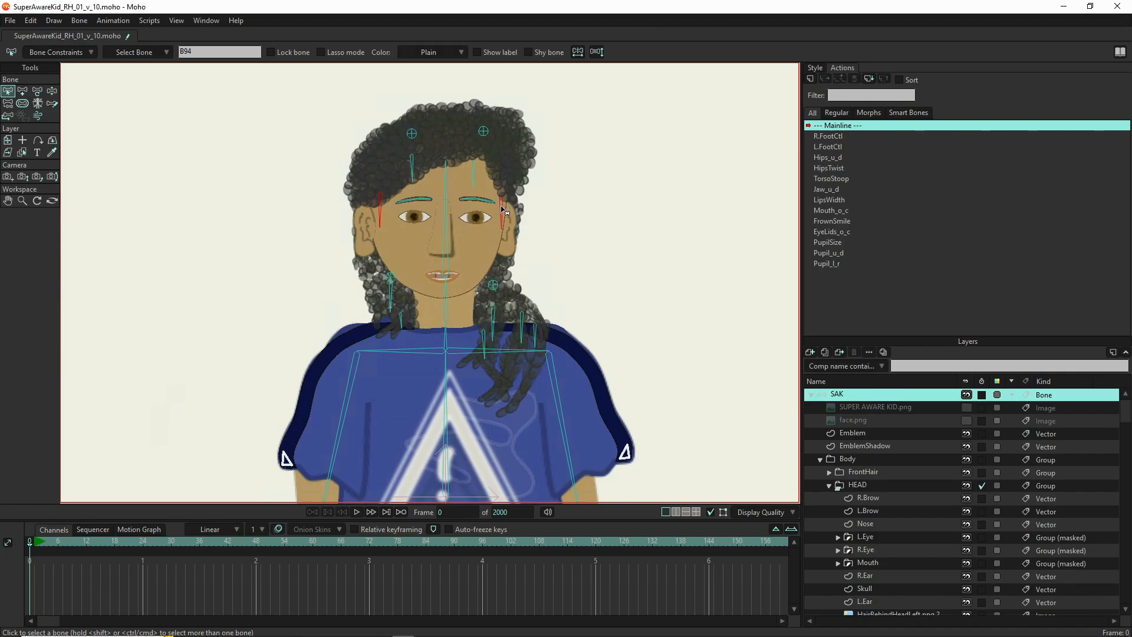
pyautogui.click(68, 53)
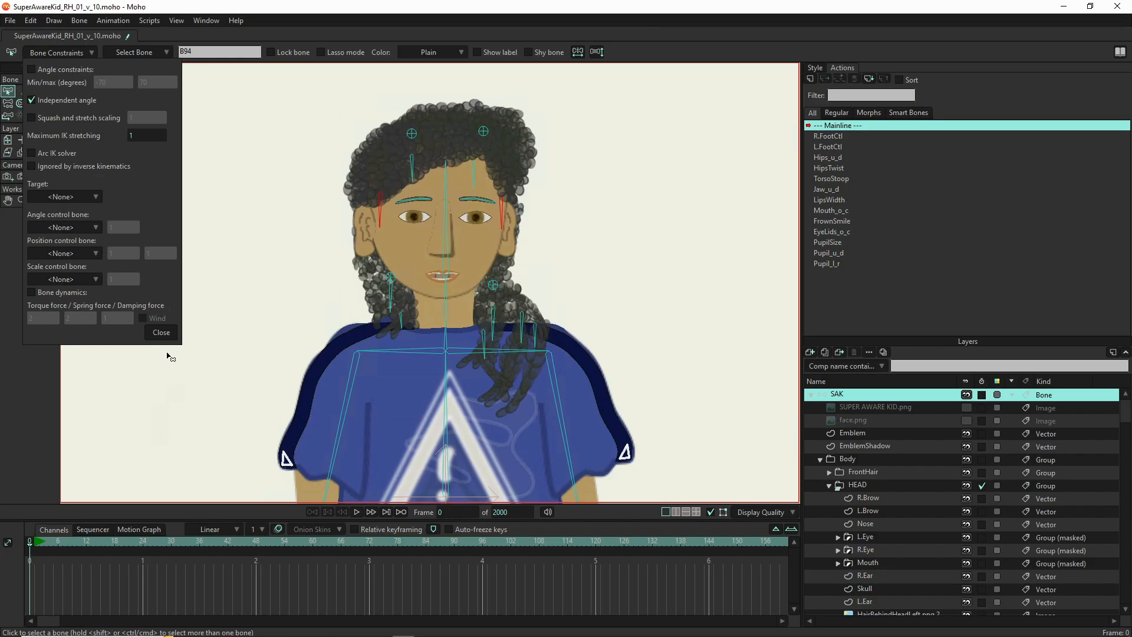
pyautogui.click(161, 332)
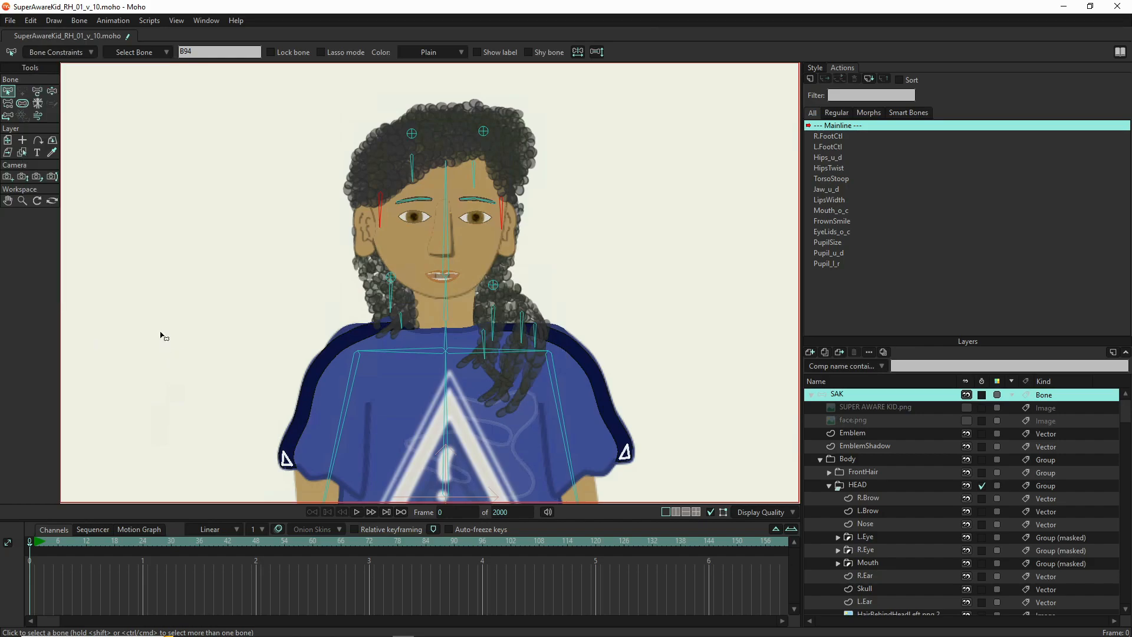
pyautogui.click(52, 91)
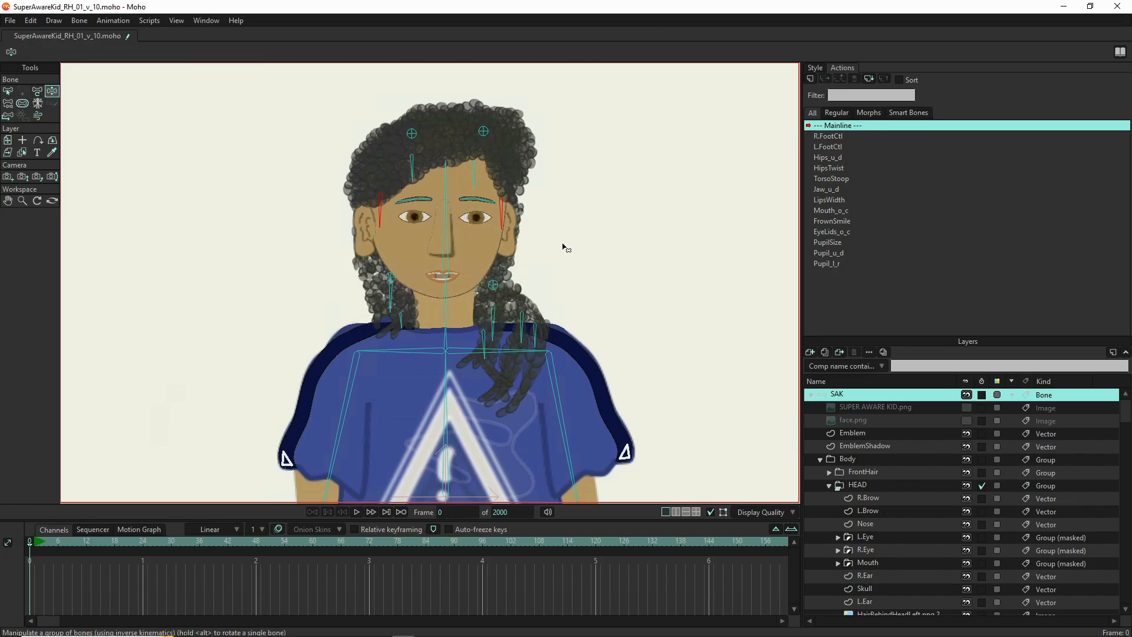
pyautogui.moveTo(446, 175); pyautogui.dragTo(408, 162)
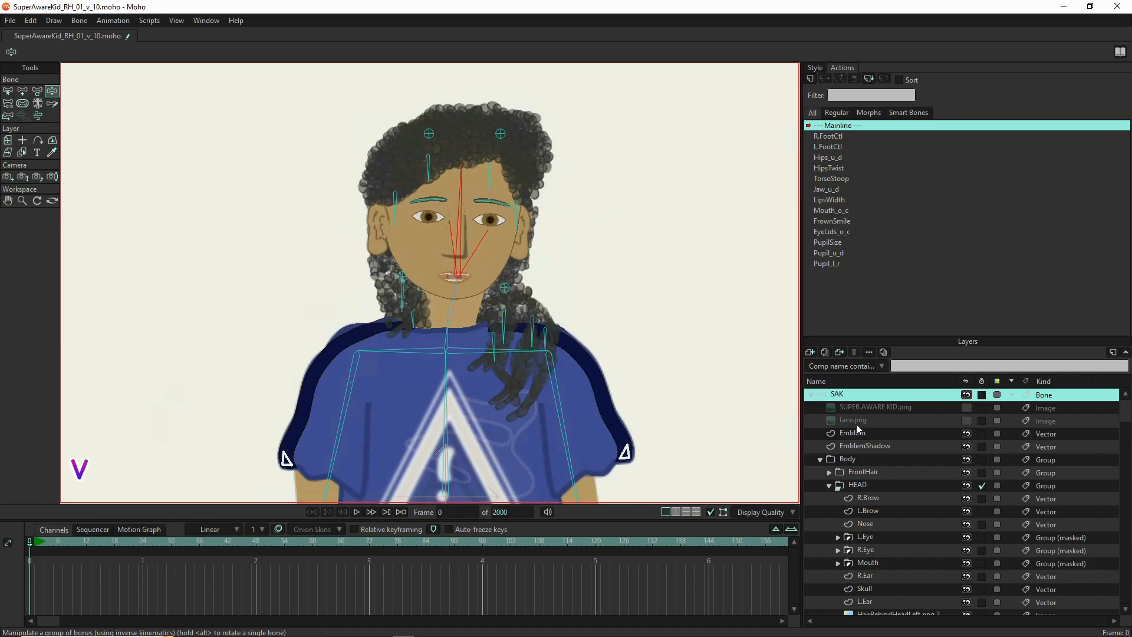
# Expand the BackHair group and duplicate its upper HairBehindHeadRight.png and HairBehindHeadLeft.png layers
pyautogui.scroll(-2, 881, 491)
pyautogui.scroll(-2, 884, 494)
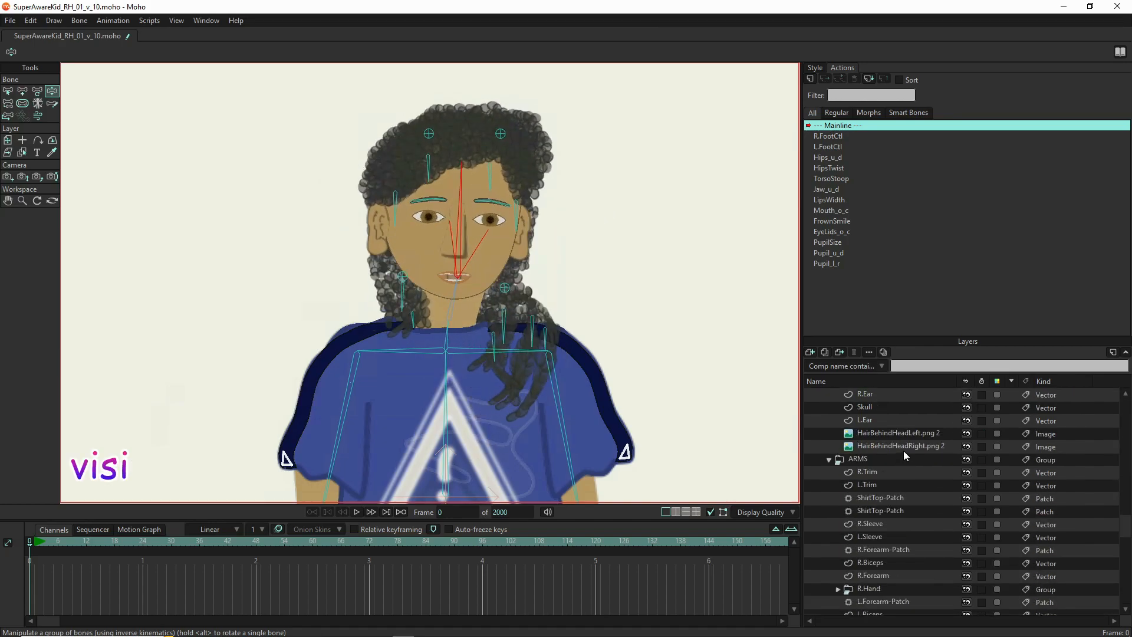
pyautogui.scroll(-3, 926, 552)
pyautogui.scroll(-1, 920, 555)
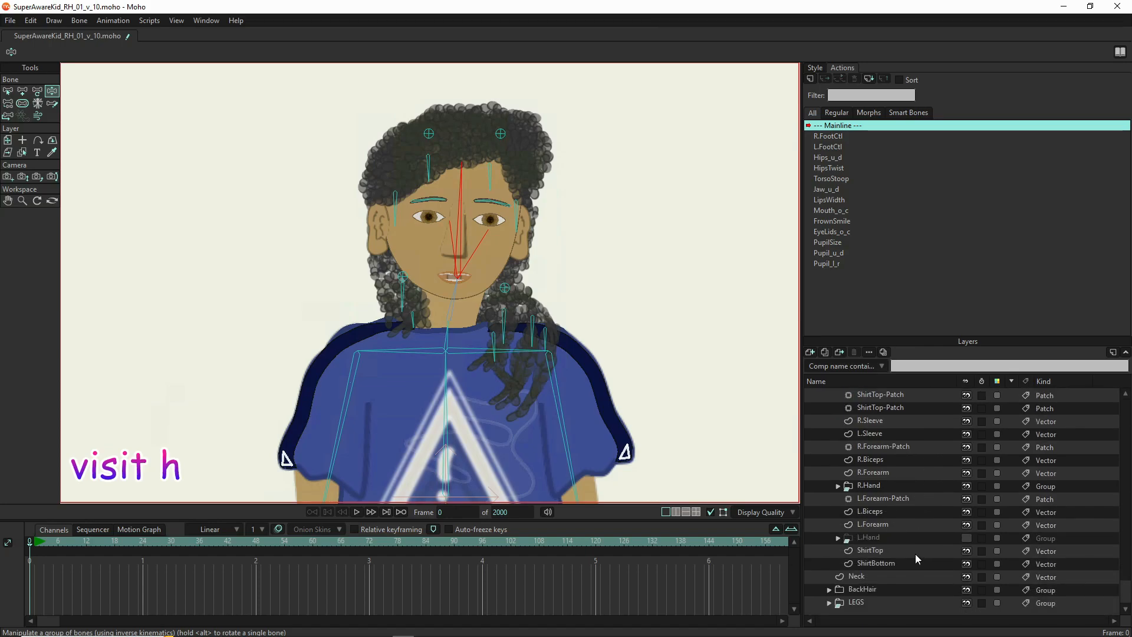
pyautogui.click(843, 590)
pyautogui.scroll(-1, 917, 554)
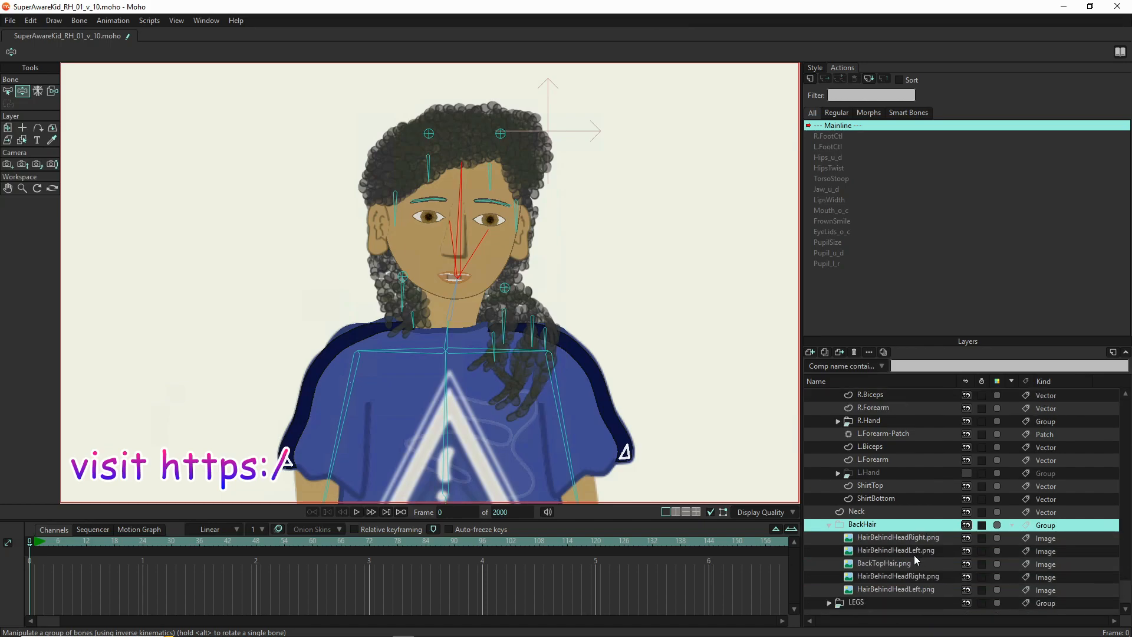
pyautogui.click(905, 539)
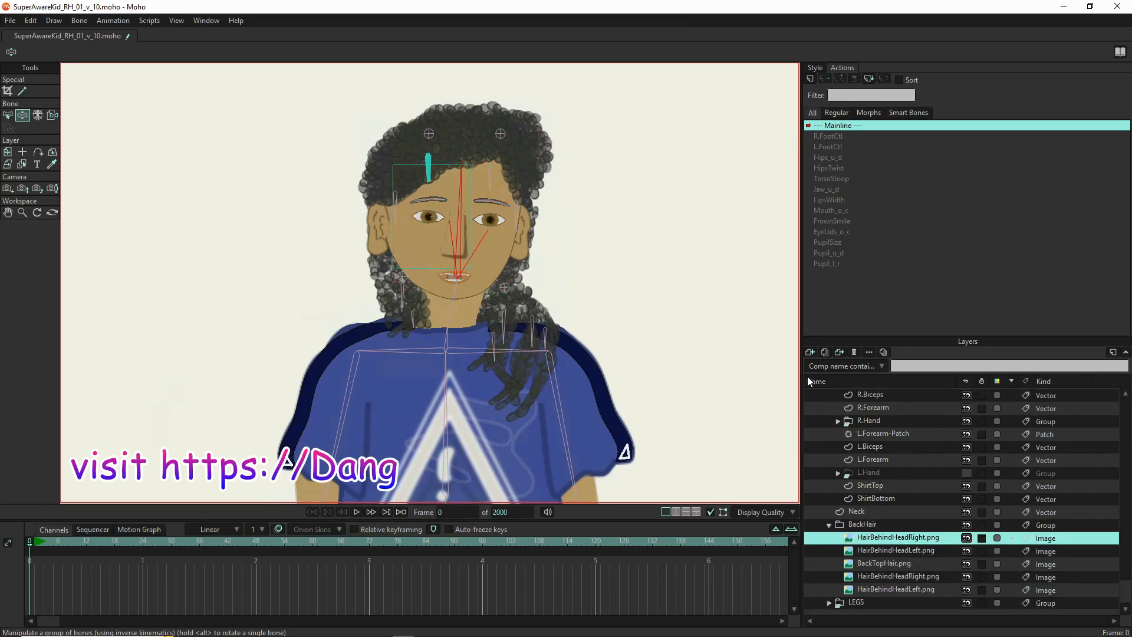
pyautogui.click(825, 352)
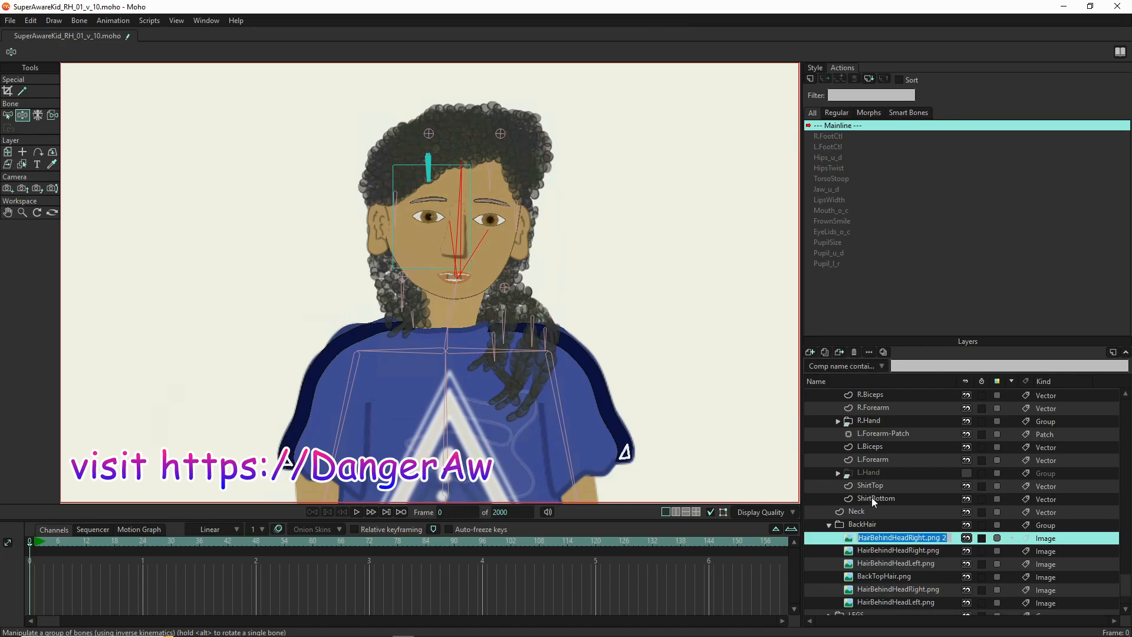
pyautogui.click(923, 564)
pyautogui.click(824, 352)
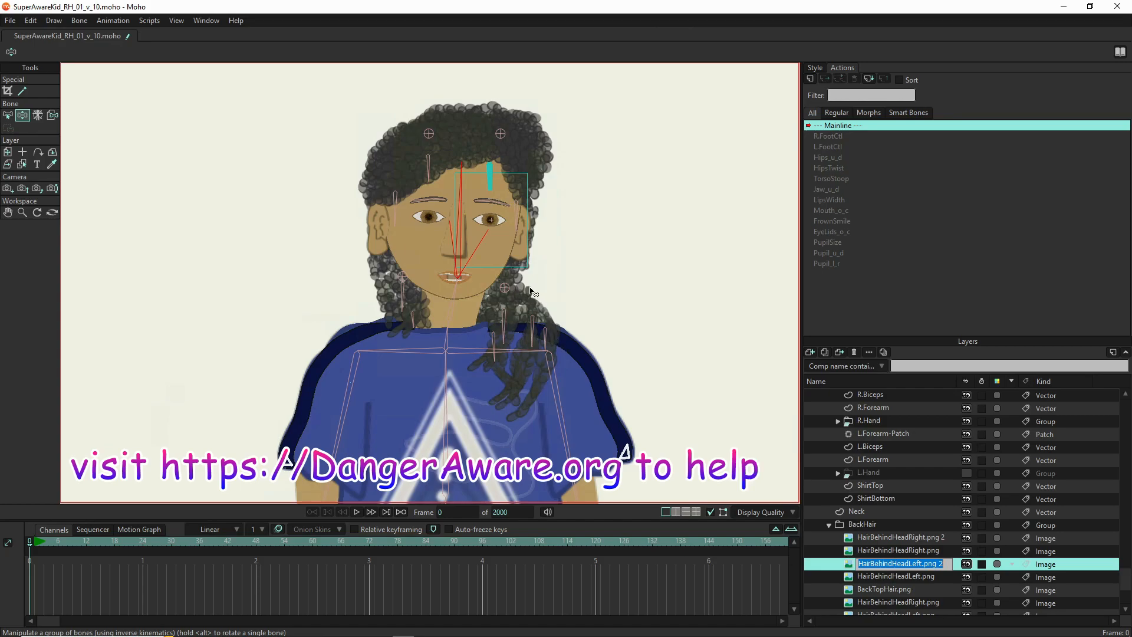
# Move the BackHair duplicates down behind the neck: HairBehindHeadLeft.png 2 to about X -0.18, Y -0.253, HairBehindHeadRight.png 2 to about X -0.214, Y -0.25
pyautogui.click(7, 152)
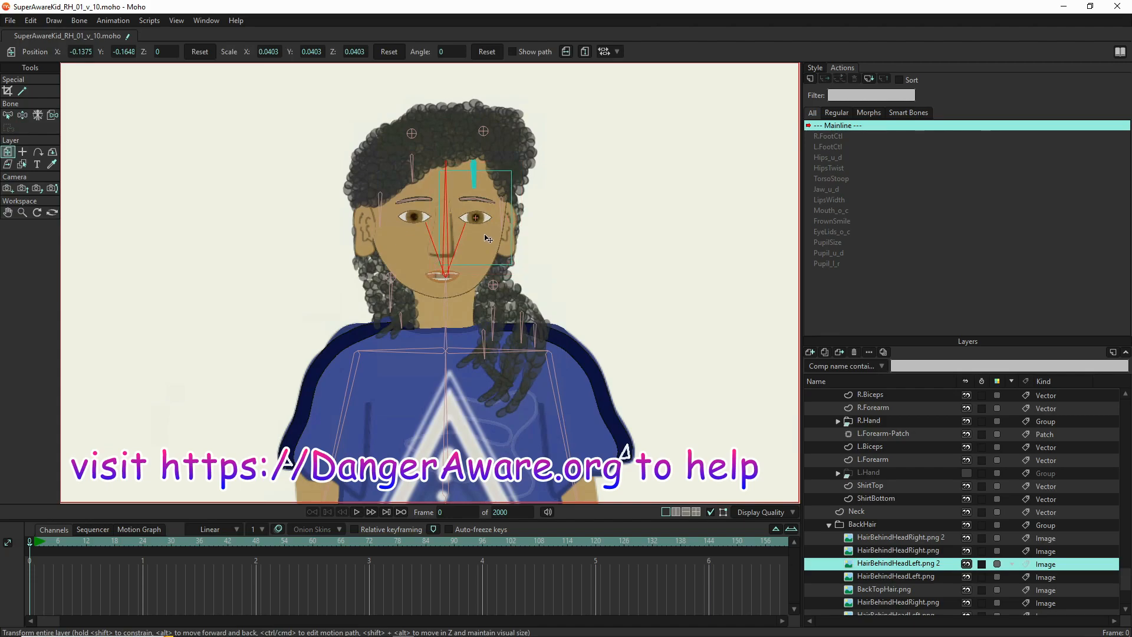
pyautogui.moveTo(477, 281); pyautogui.dragTo(463, 279)
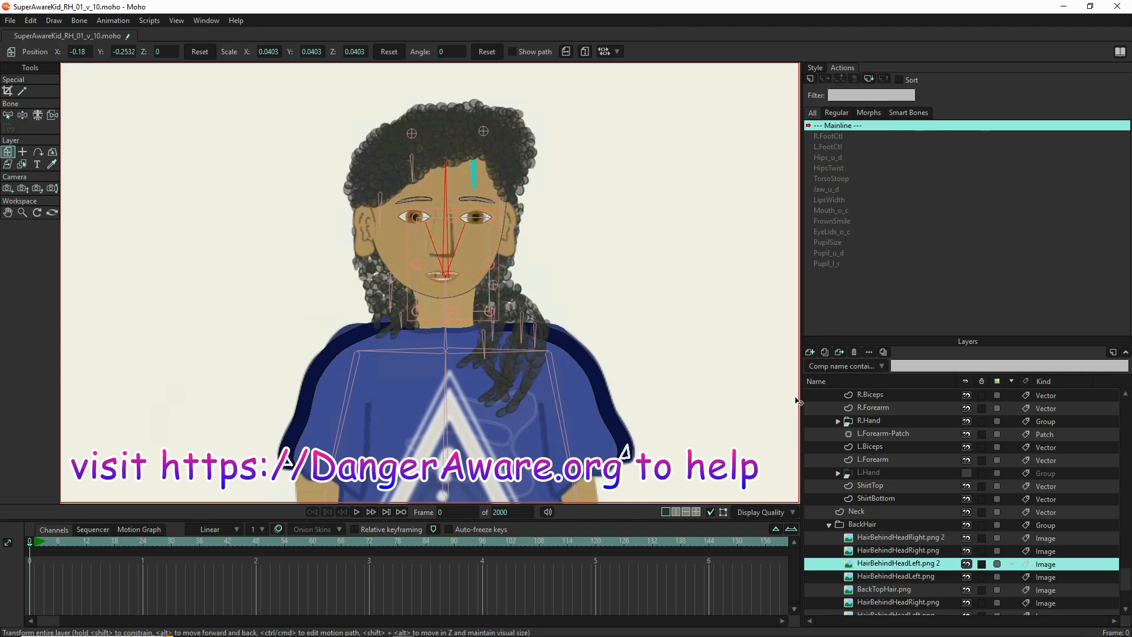
pyautogui.click(911, 538)
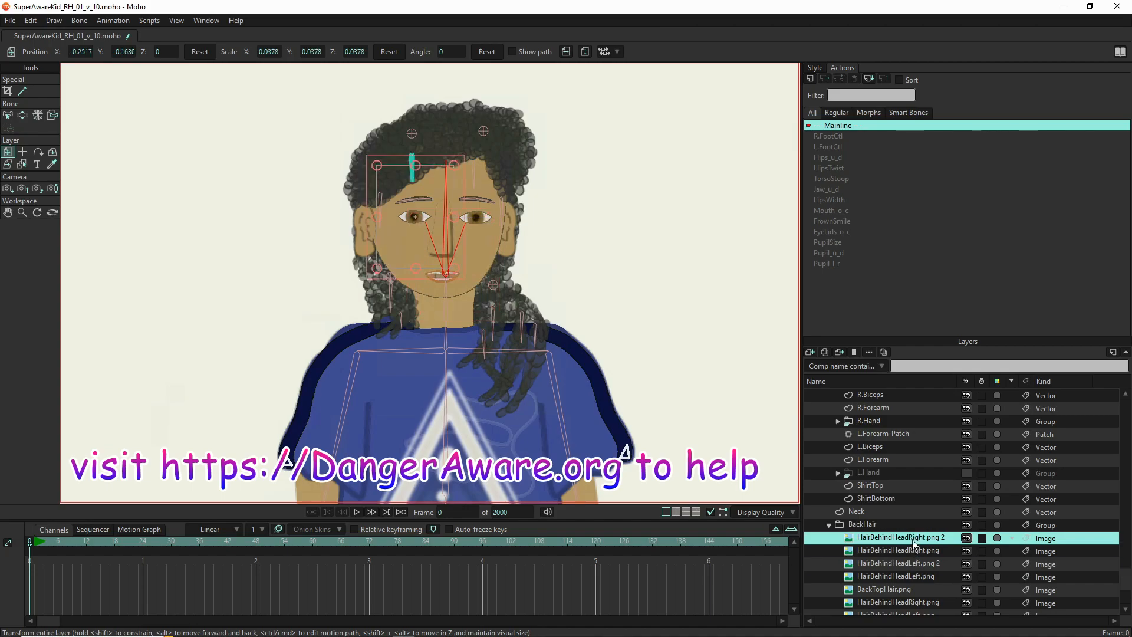
pyautogui.moveTo(398, 216); pyautogui.dragTo(400, 266)
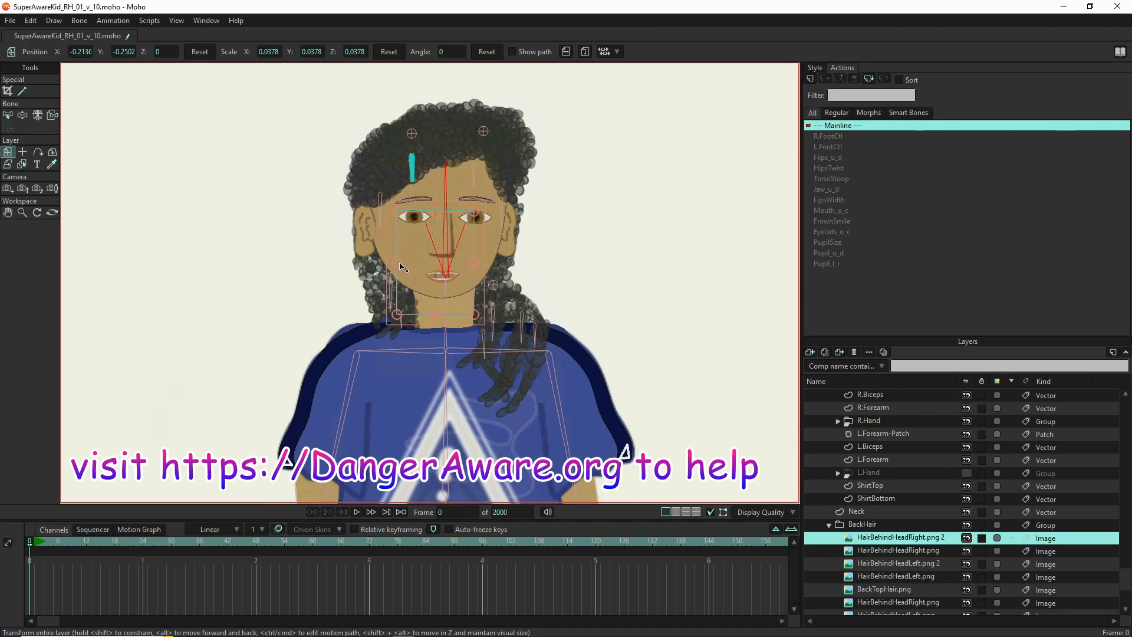
# Bind HairBehindHeadRight.png 2 to the short bone above the character's left eye and HairBehindHeadLeft.png 2 to R.TopBackHair
pyautogui.click(52, 115)
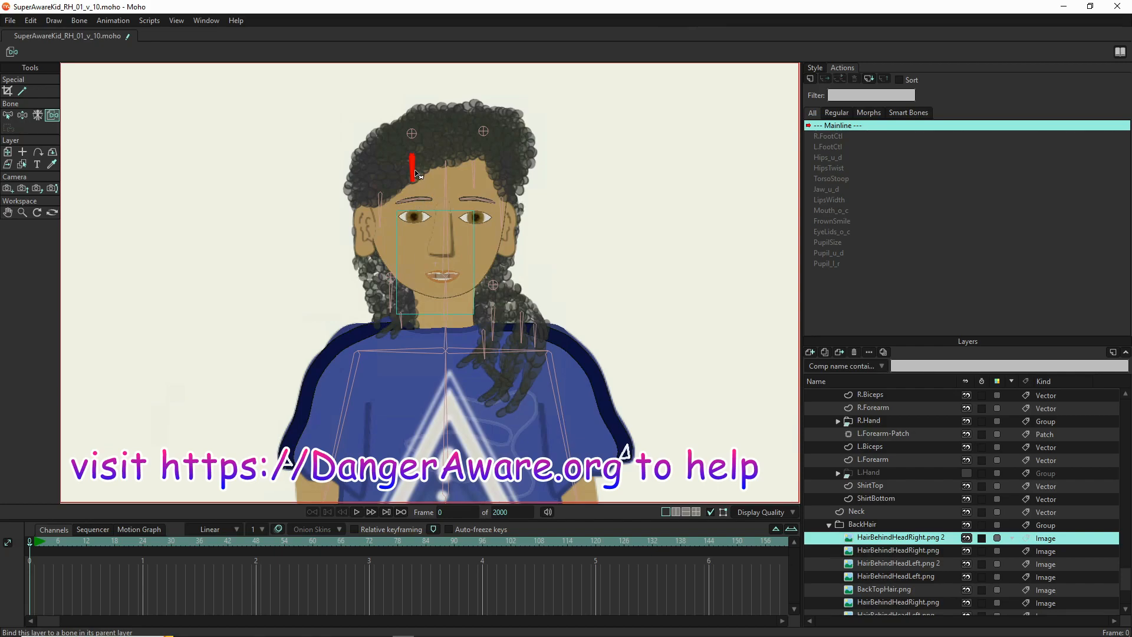
pyautogui.click(476, 183)
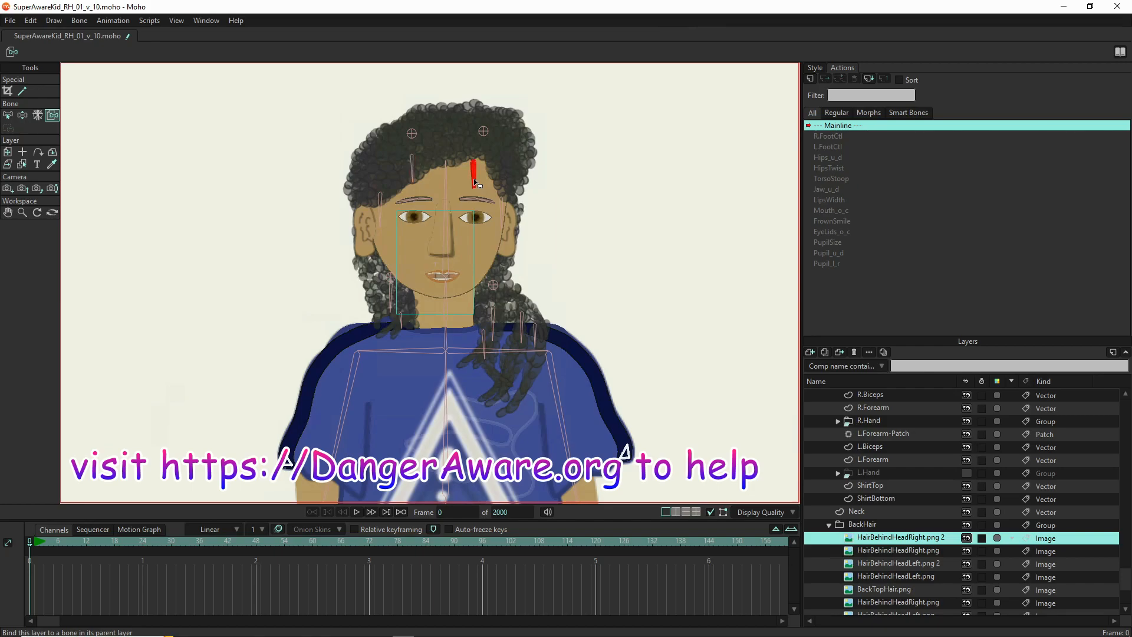
pyautogui.click(894, 564)
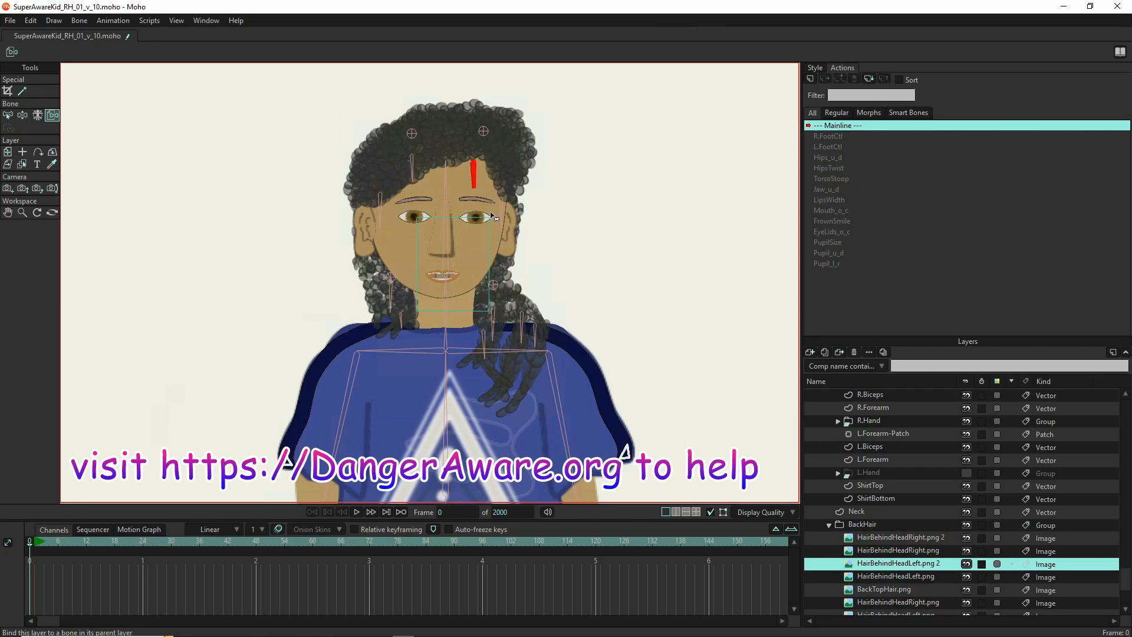
pyautogui.click(413, 170)
# On the SAK layer, swing the Head bone from side to side to check how the back hair follows
pyautogui.scroll(5, 903, 407)
pyautogui.scroll(6, 876, 404)
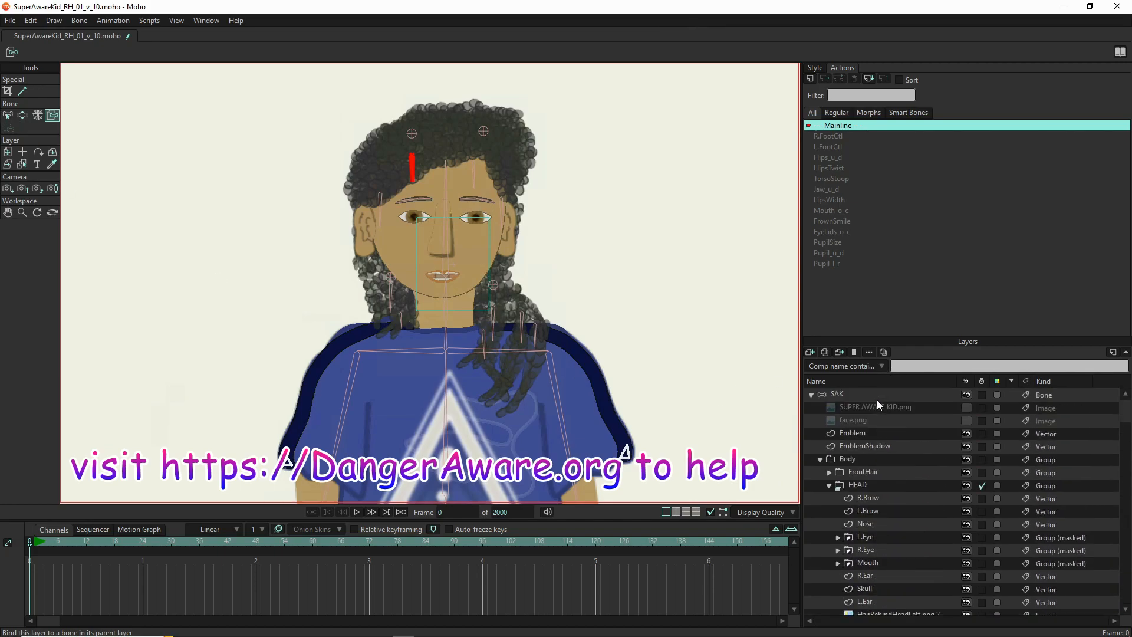
pyautogui.click(854, 395)
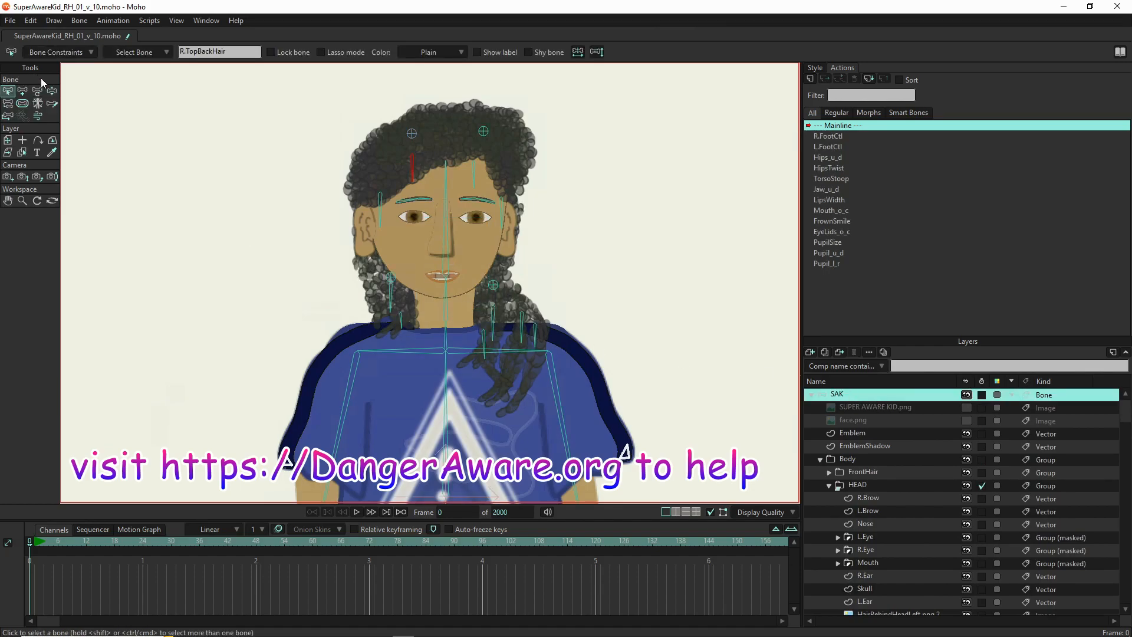
pyautogui.click(51, 92)
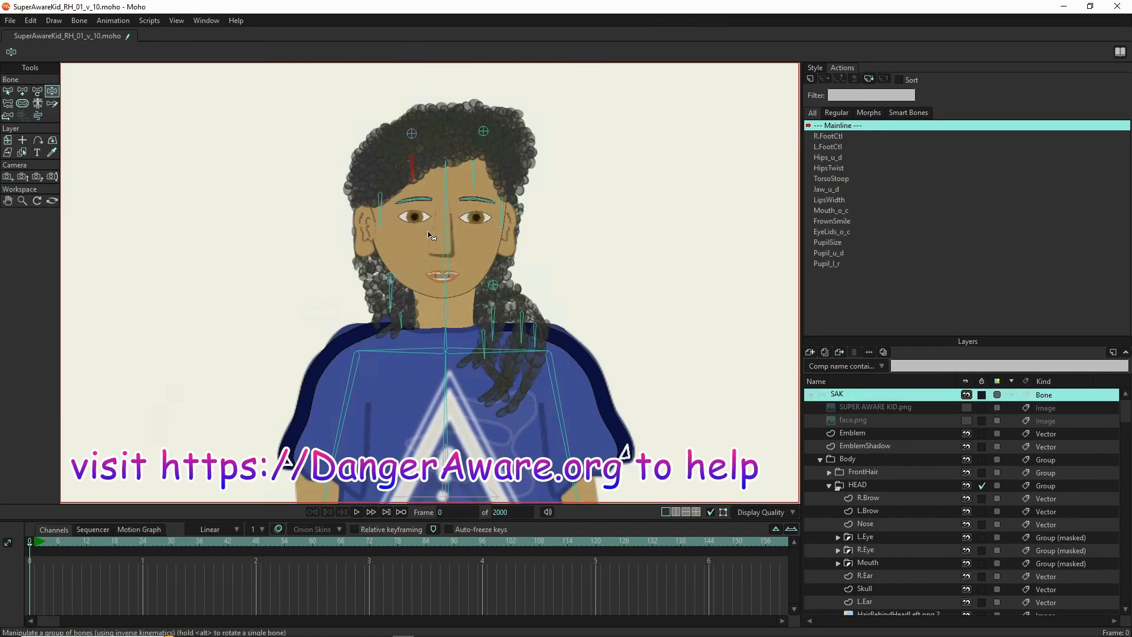
pyautogui.moveTo(452, 196); pyautogui.dragTo(542, 237)
pyautogui.moveTo(522, 215); pyautogui.dragTo(523, 337)
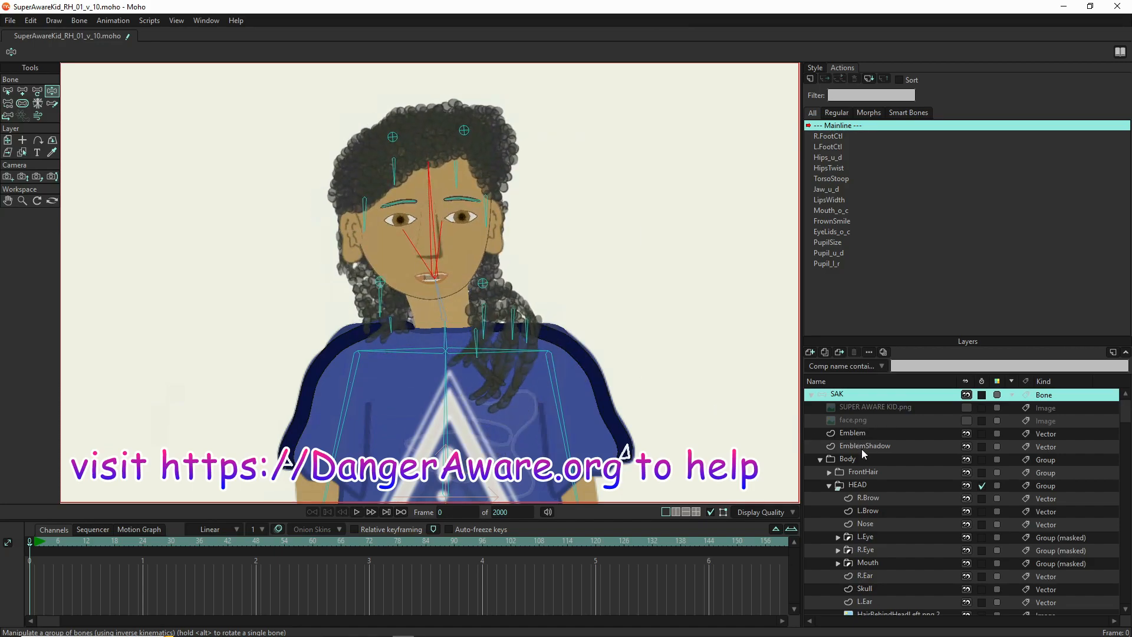
pyautogui.scroll(-3, 426, 320)
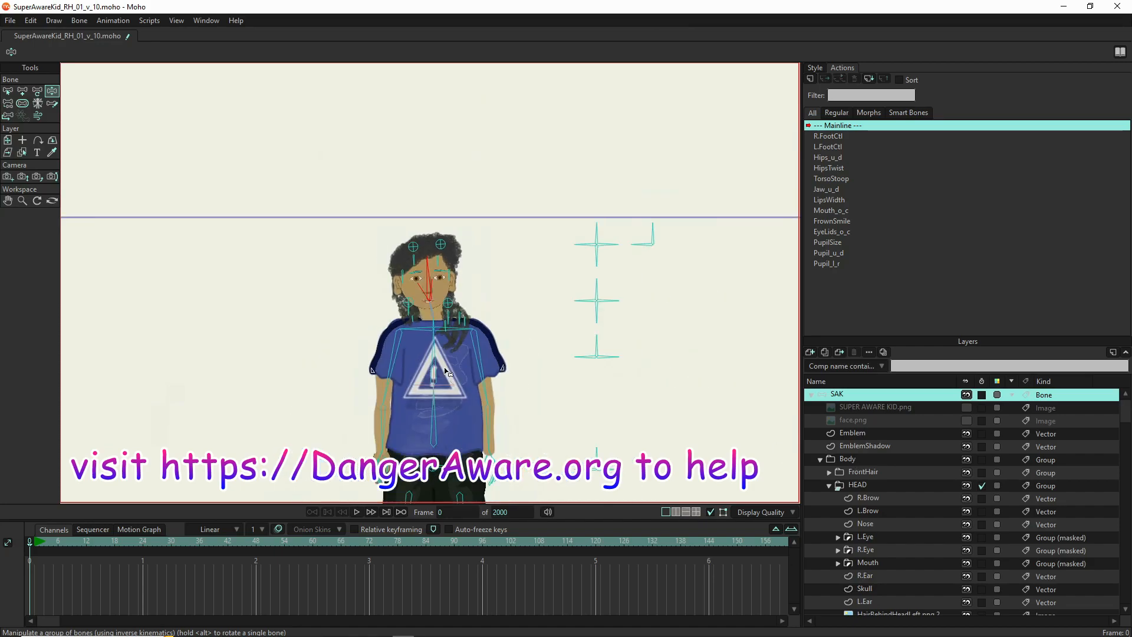
pyautogui.scroll(2, 451, 413)
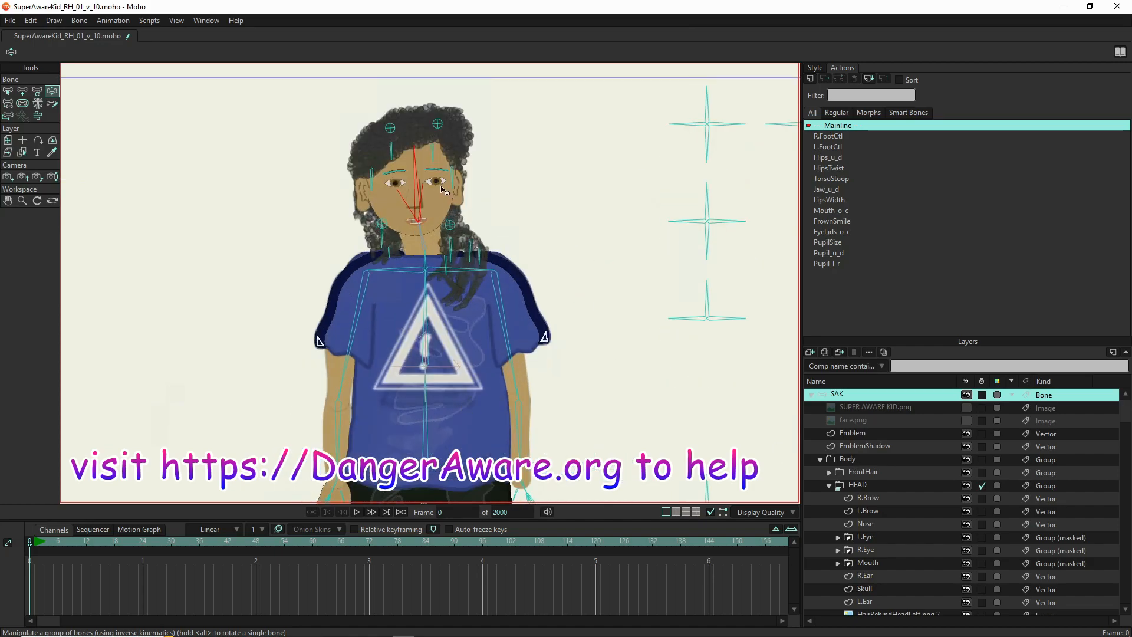
pyautogui.moveTo(414, 163); pyautogui.dragTo(514, 194)
# Select the HeadTwist control bone beside the character and create a HeadTwist action for it
pyautogui.scroll(-4, 514, 195)
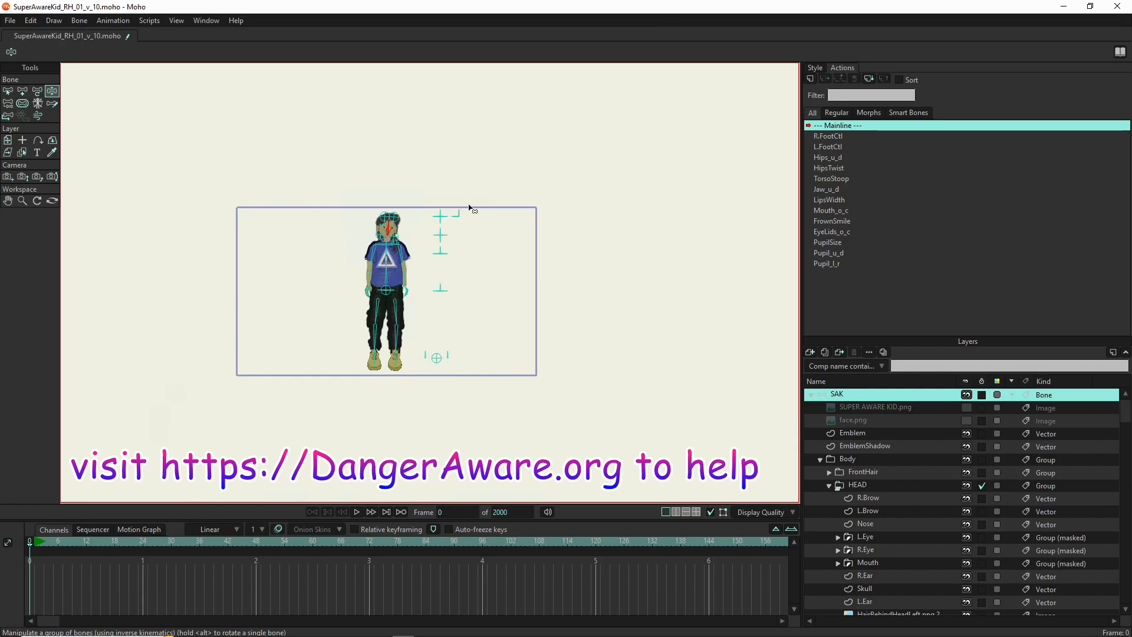
pyautogui.scroll(4, 450, 210)
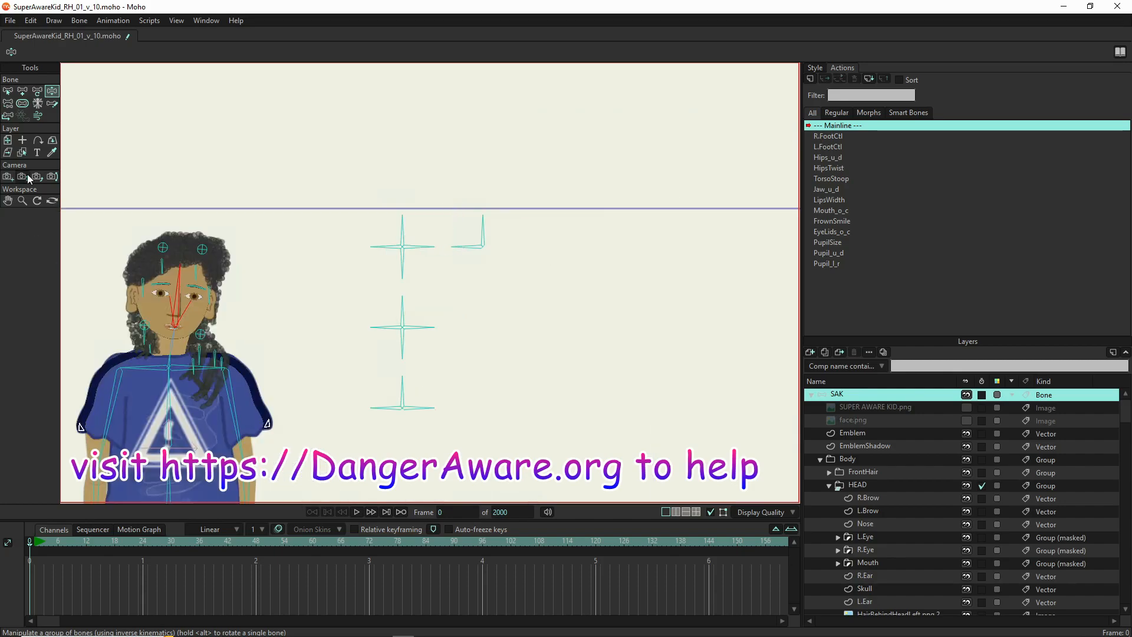
pyautogui.click(7, 90)
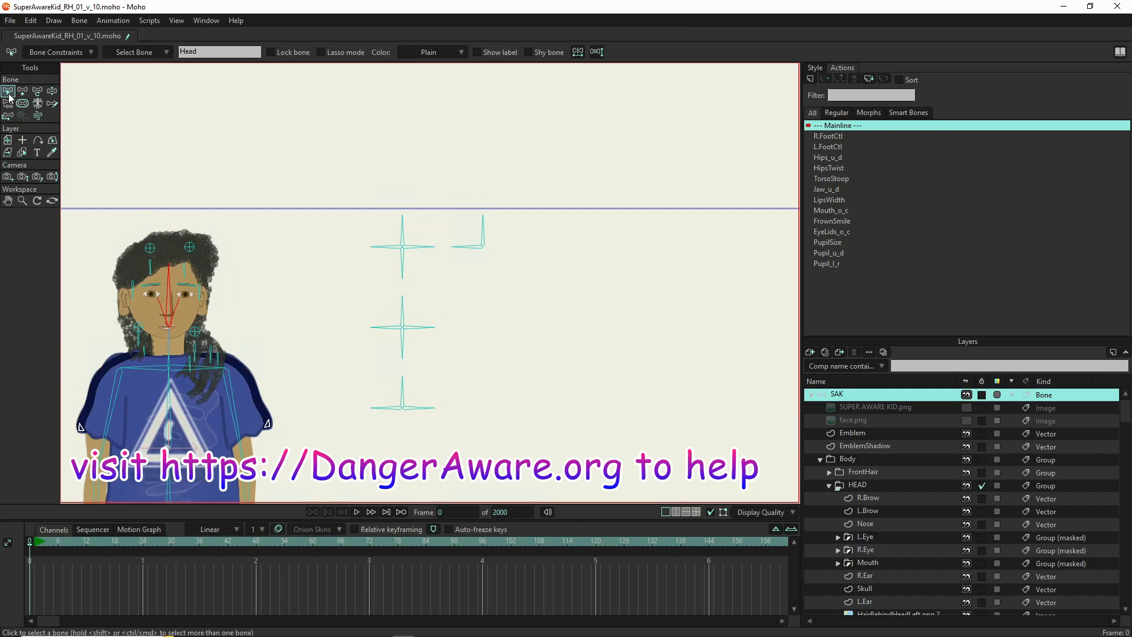
pyautogui.click(483, 231)
pyautogui.click(811, 78)
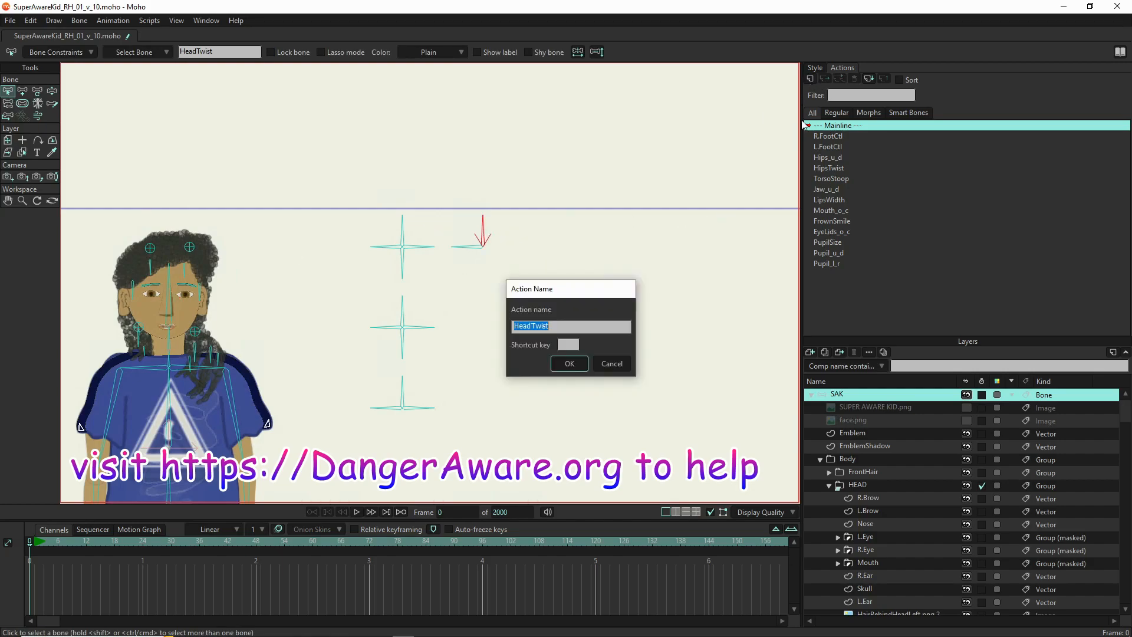
pyautogui.click(572, 363)
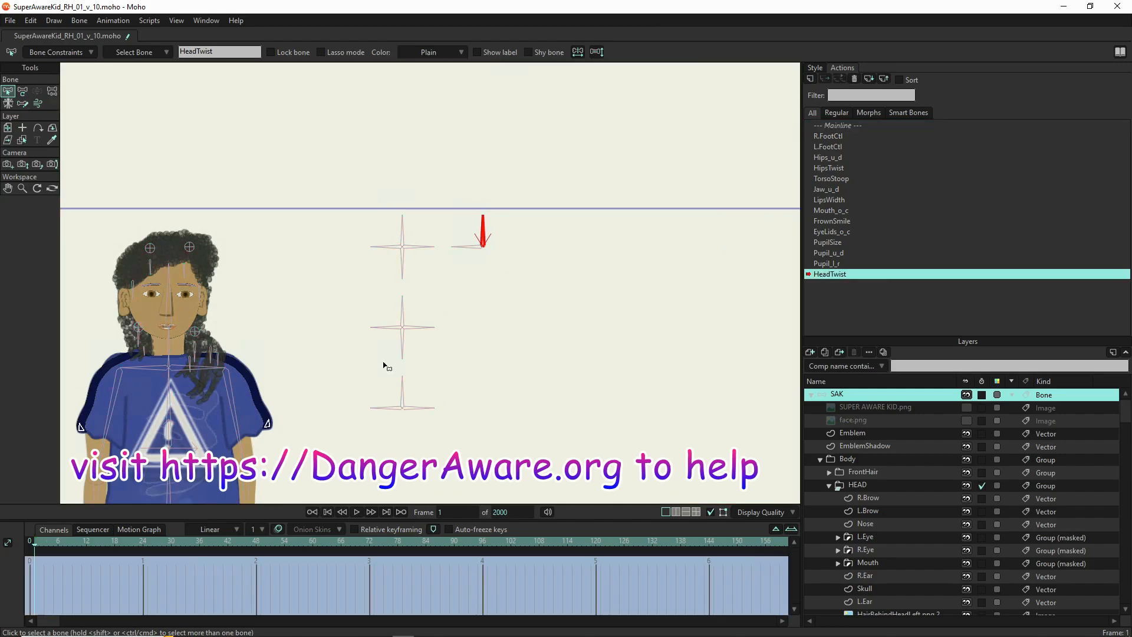
# In the HeadTwist action, rotate the control bone to 122 degrees at frame 1 and 58 degrees at frame 64
pyautogui.click(21, 91)
pyautogui.moveTo(487, 230); pyautogui.dragTo(462, 232)
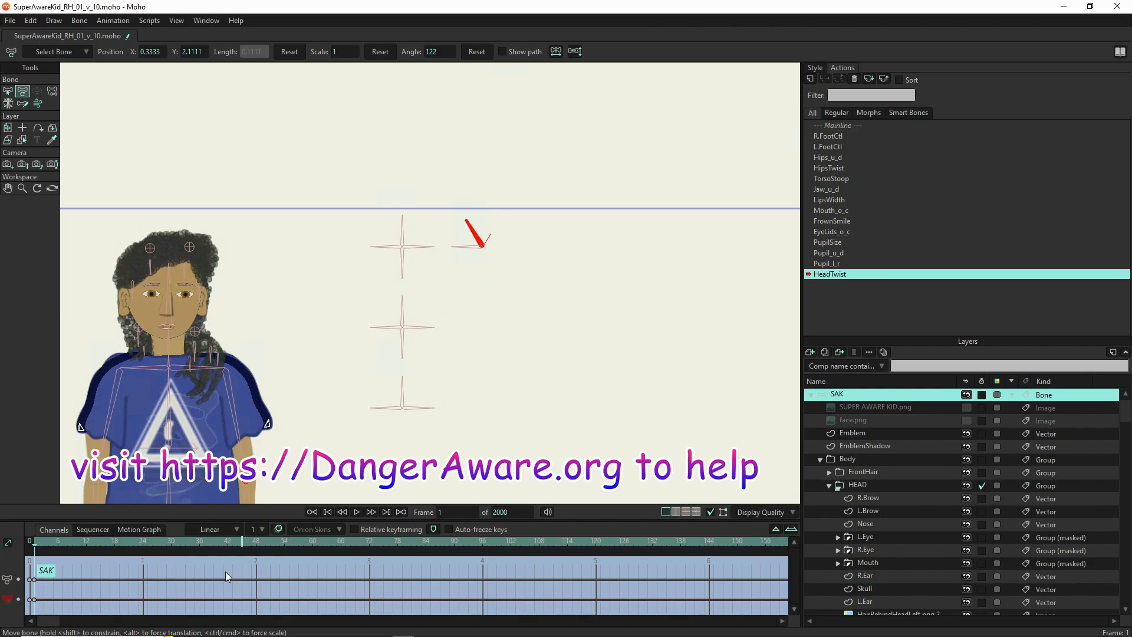
pyautogui.click(333, 541)
pyautogui.moveTo(462, 244); pyautogui.dragTo(529, 264)
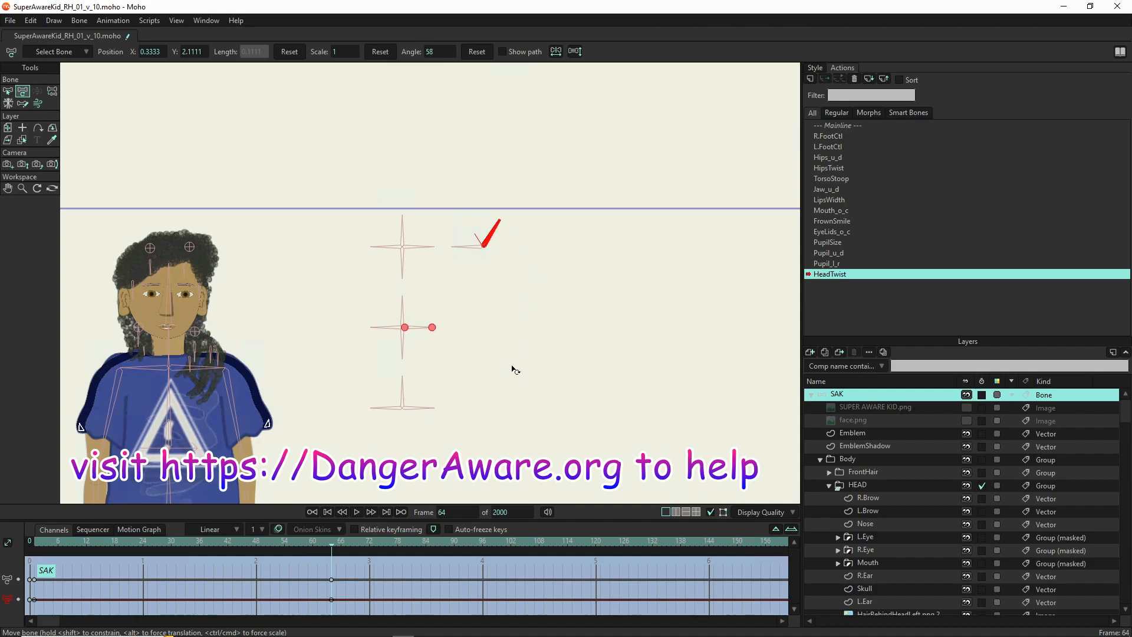
# At frame 64 of the HeadTwist action, set the L.Eye layer's Y rotation to 25 with X rotation at 0
pyautogui.scroll(5, 79, 374)
pyautogui.scroll(-6, 119, 348)
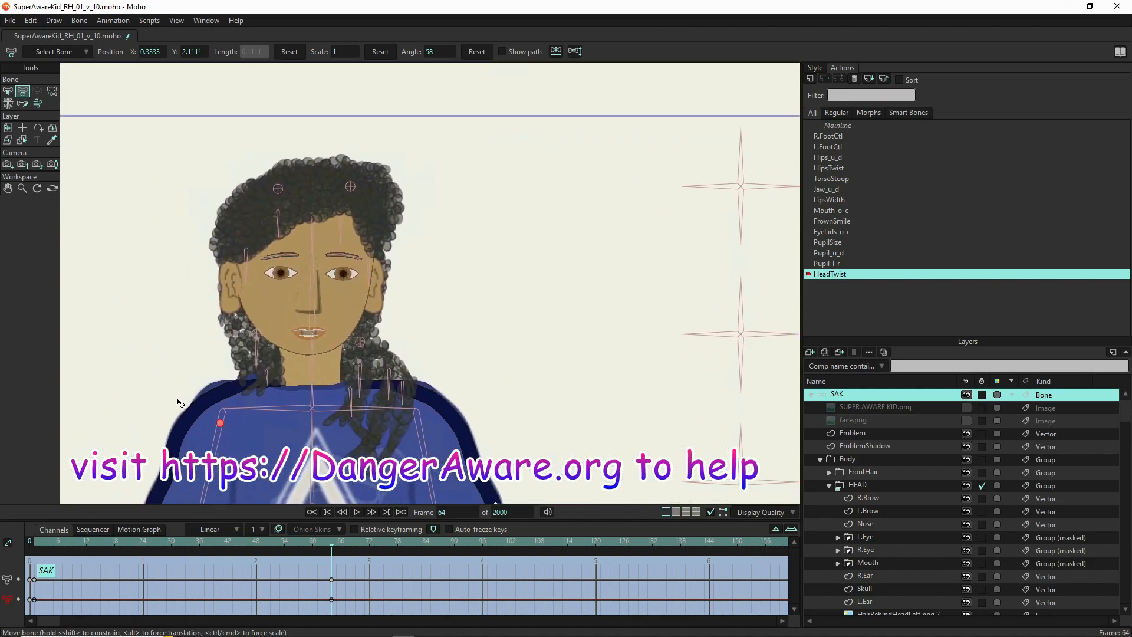
pyautogui.scroll(2, 209, 339)
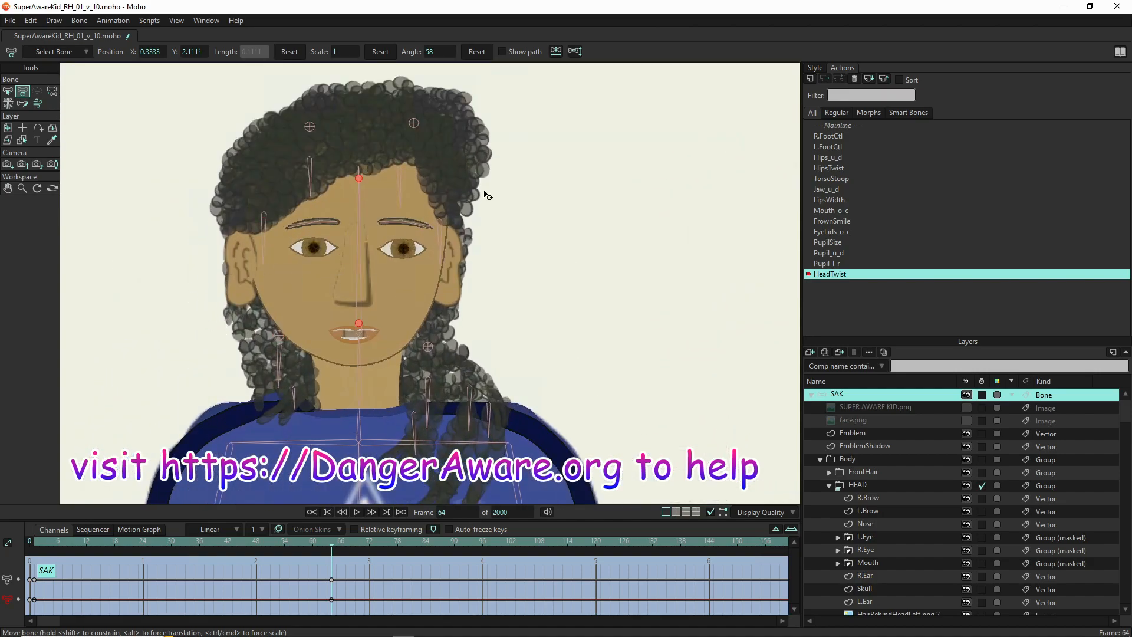
pyautogui.scroll(-3, 892, 472)
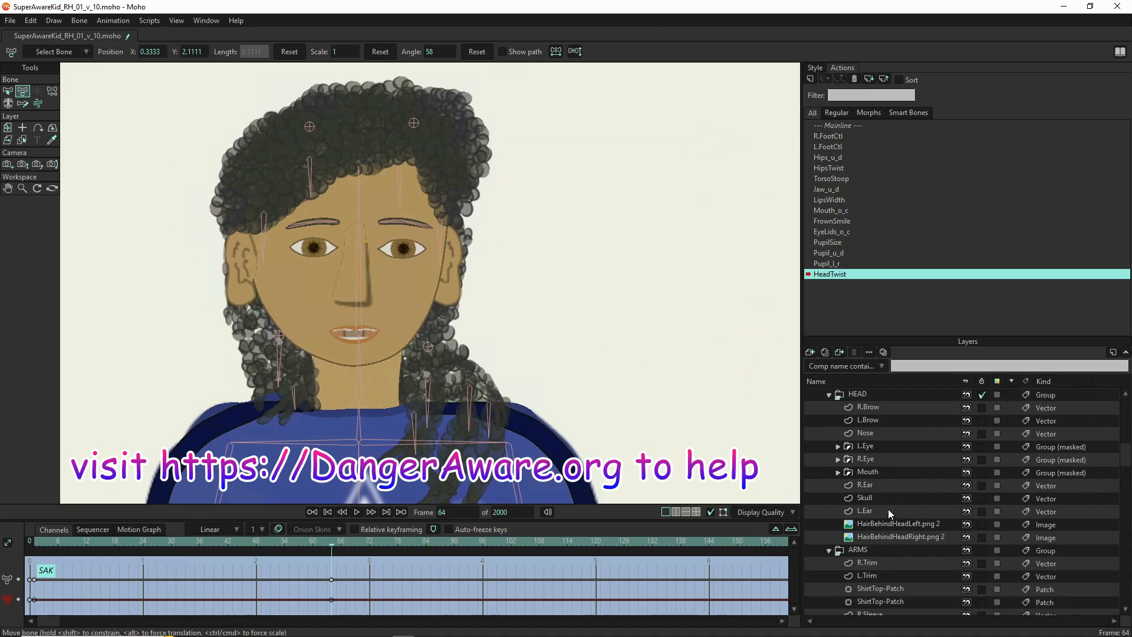
pyautogui.scroll(1, 888, 509)
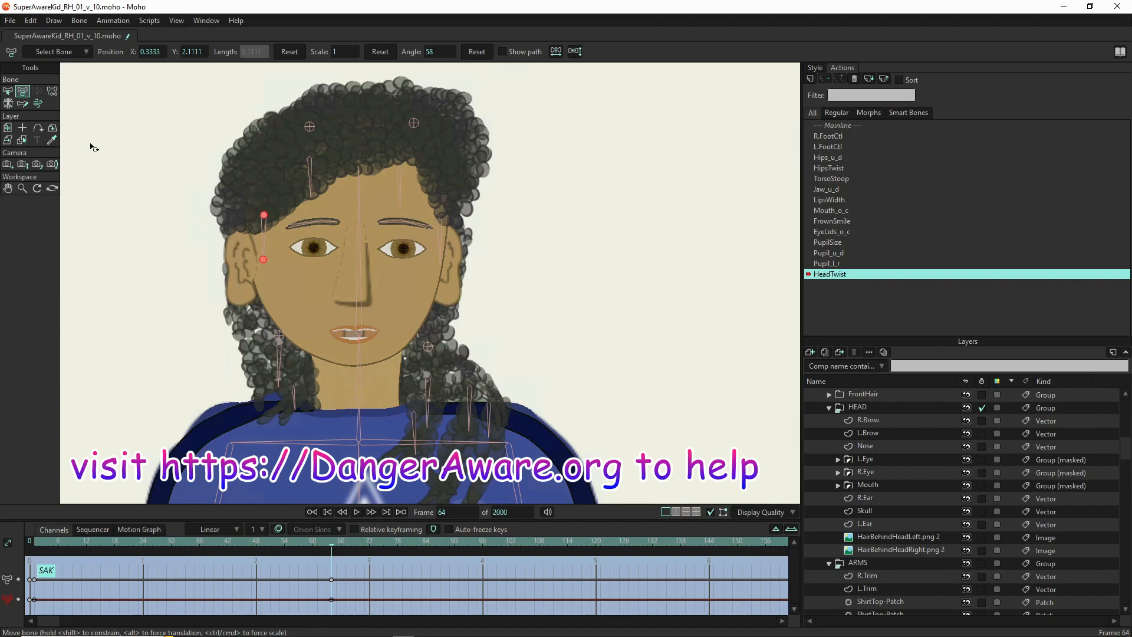
pyautogui.click(869, 461)
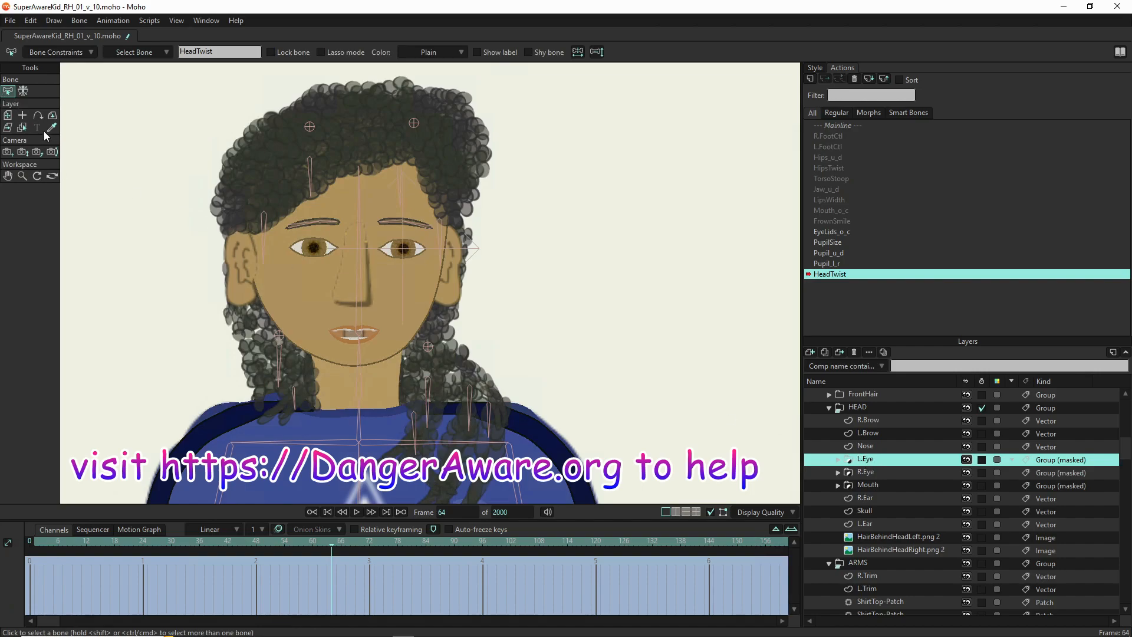
pyautogui.click(52, 118)
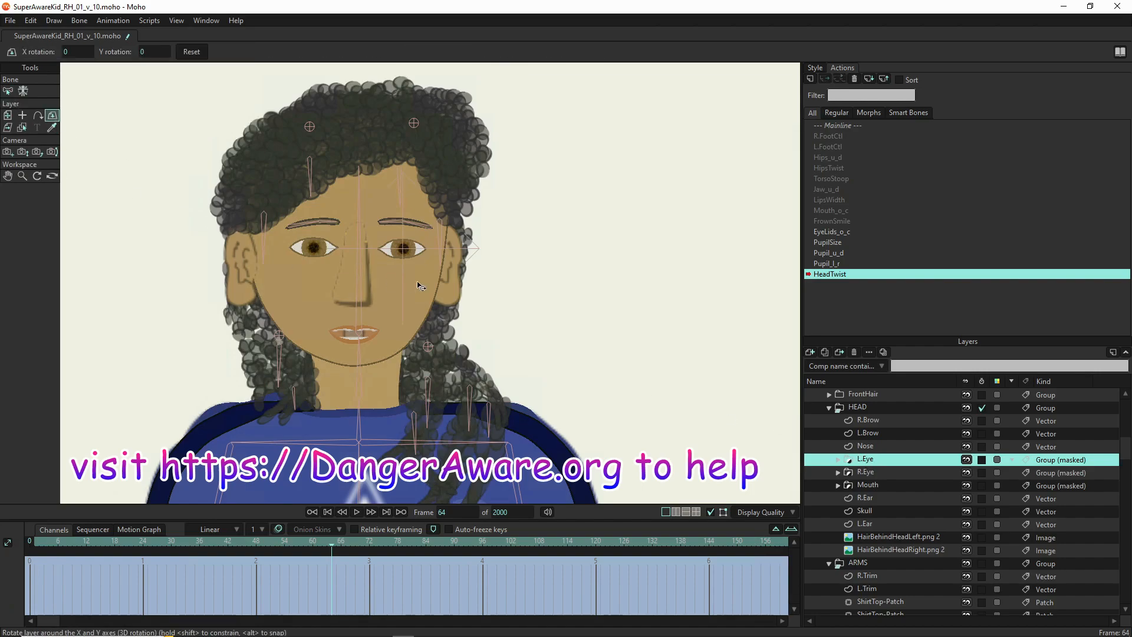
pyautogui.click(7, 116)
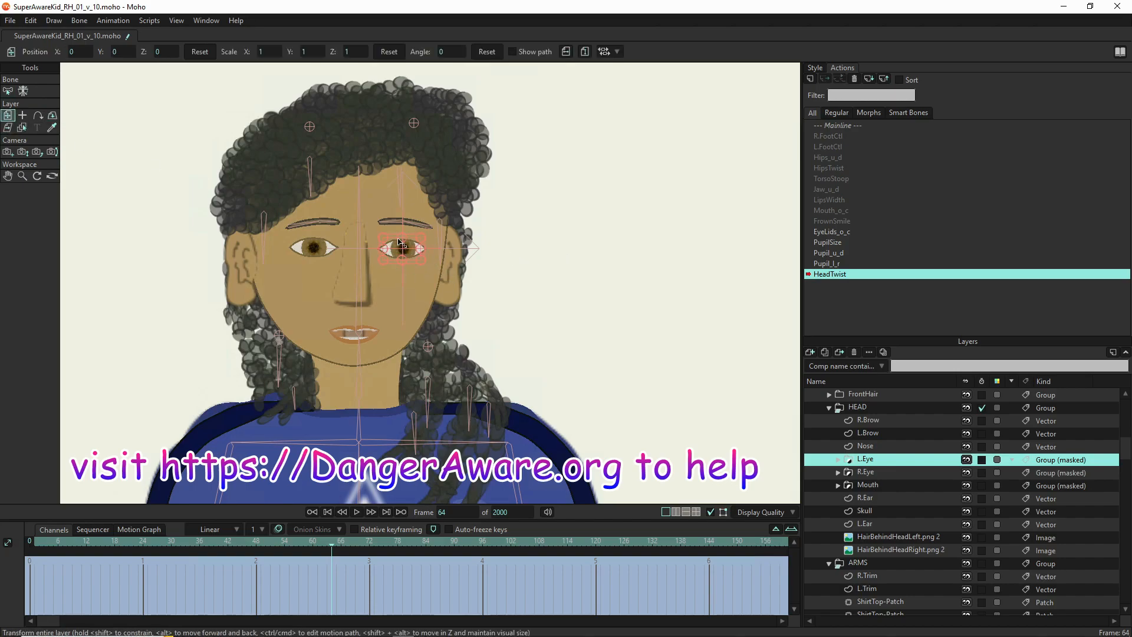
pyautogui.click(52, 115)
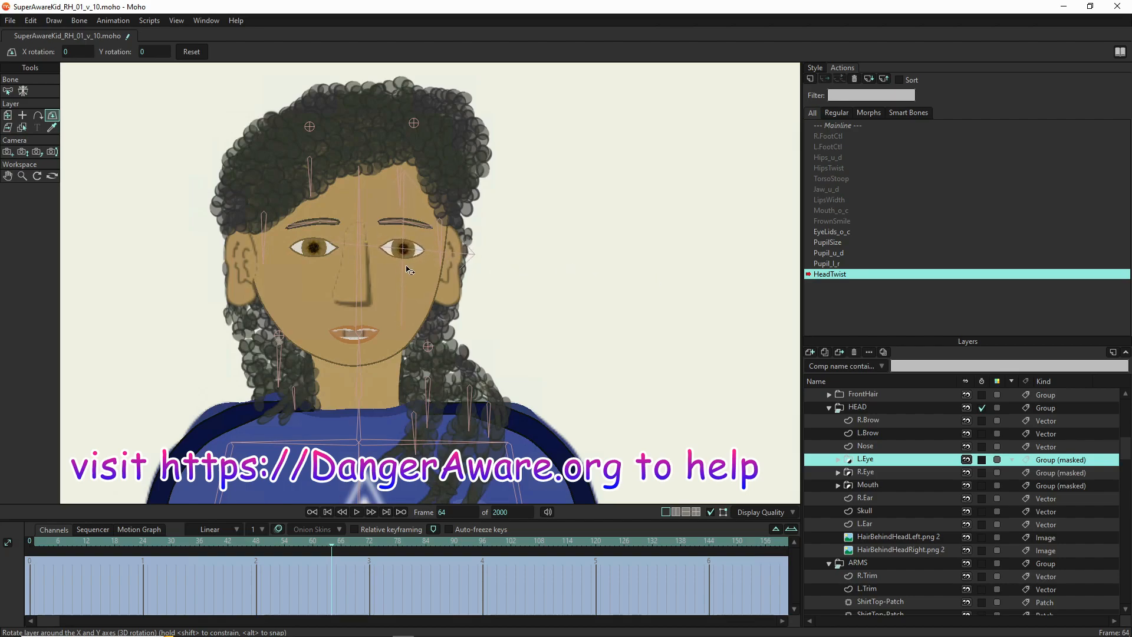
pyautogui.moveTo(440, 386); pyautogui.dragTo(477, 307)
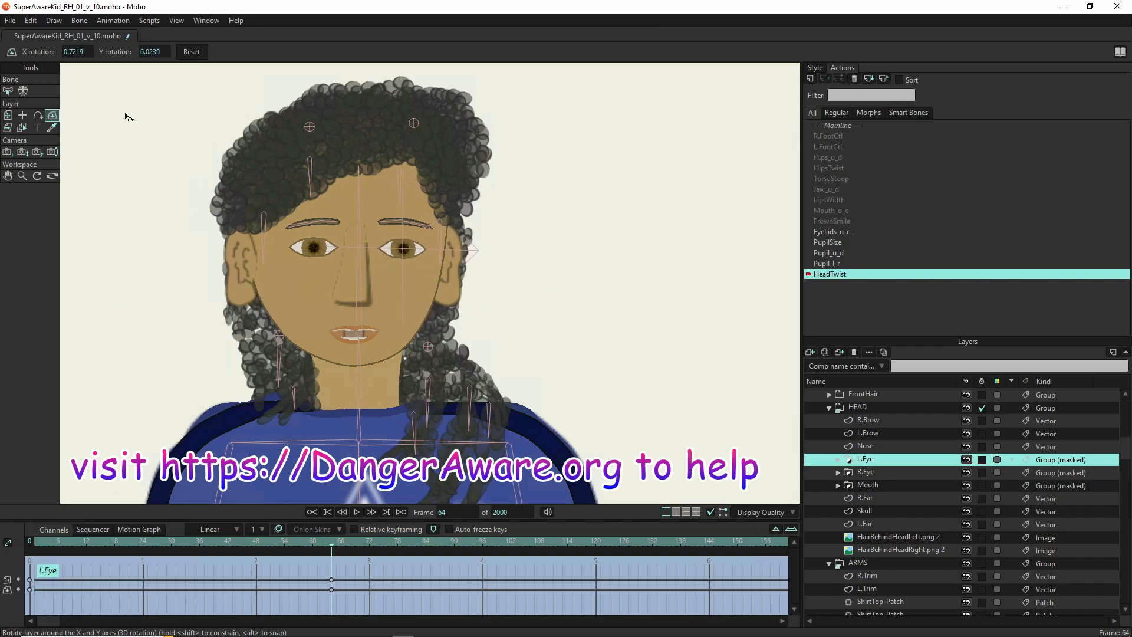
pyautogui.click(191, 51)
pyautogui.click(155, 53)
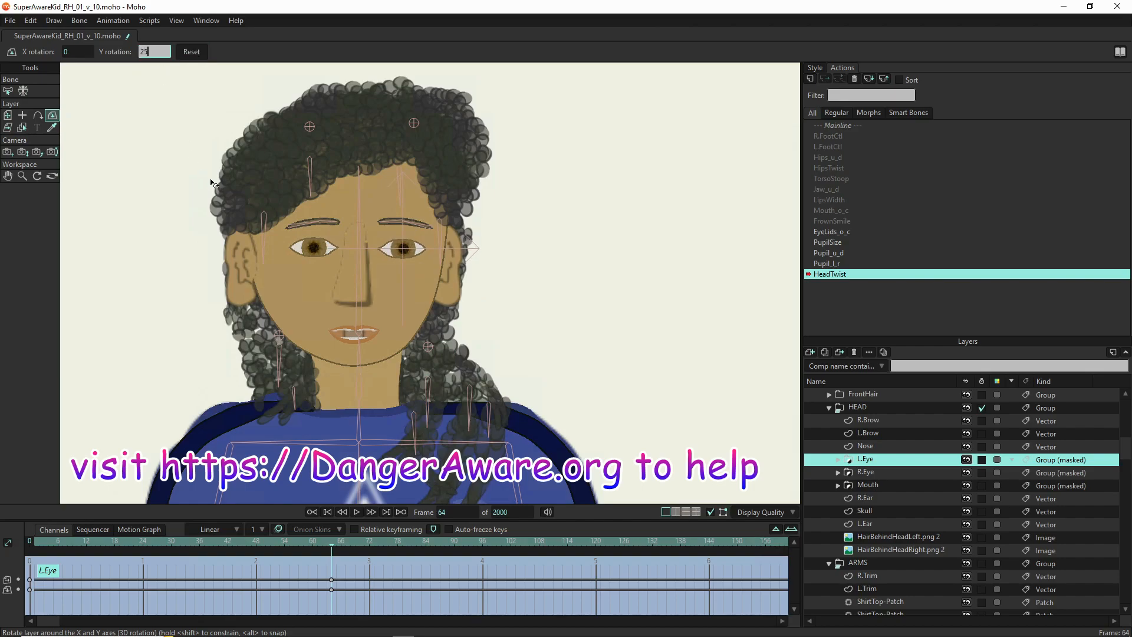
pyautogui.press('Return')
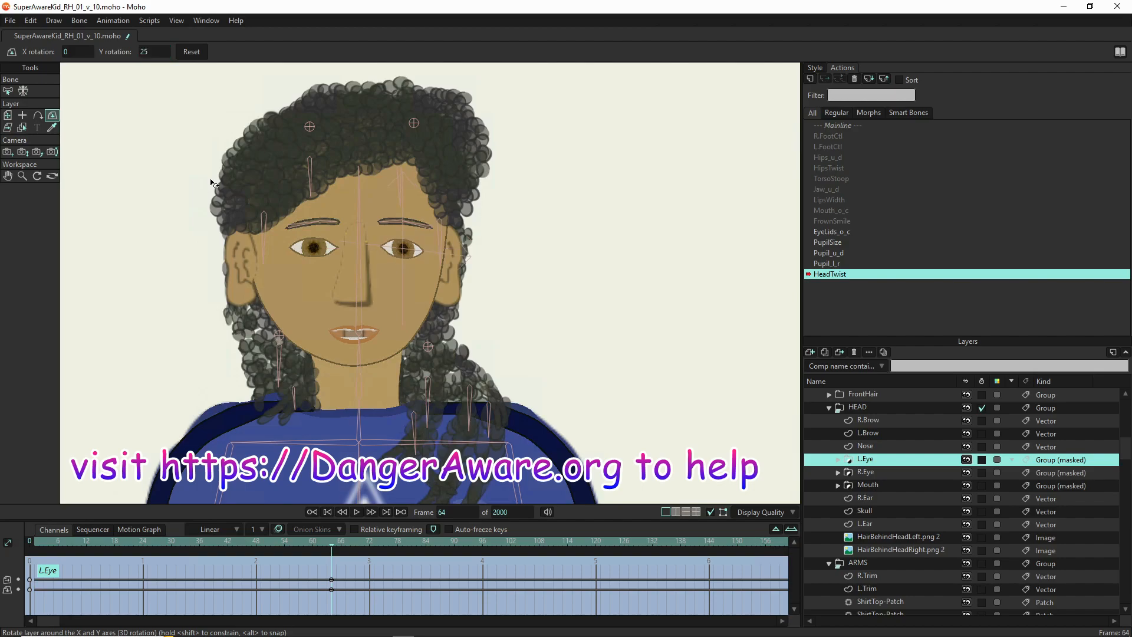
# Shift the L.Eye layer horizontally toward the character's left ear, to about X 0.0269
pyautogui.click(7, 117)
pyautogui.click(7, 120)
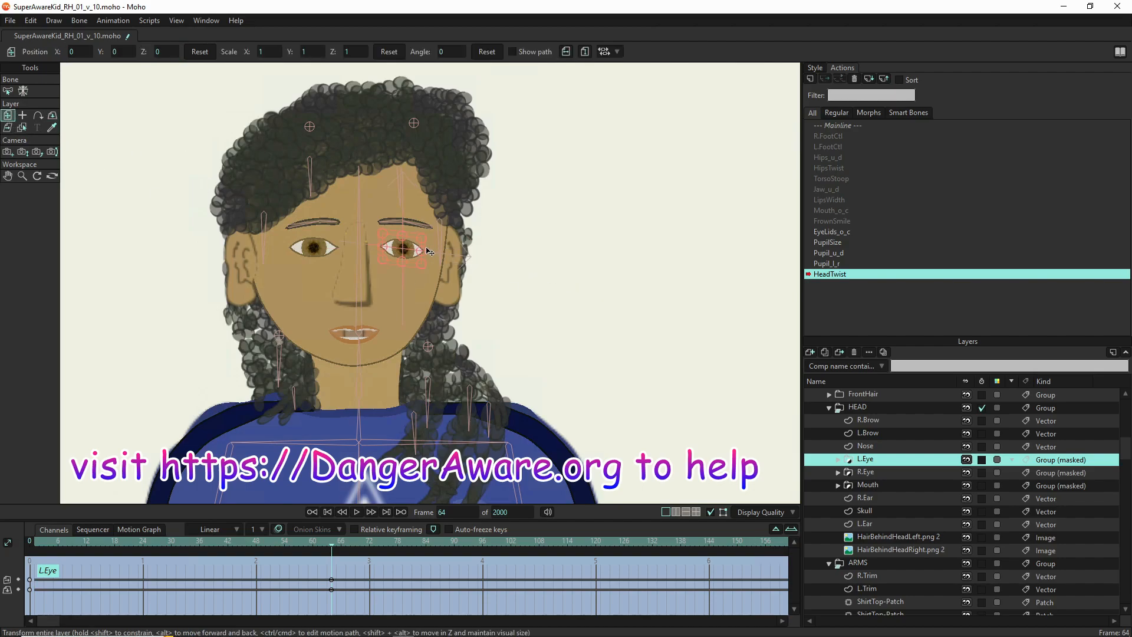
pyautogui.moveTo(416, 255); pyautogui.dragTo(431, 255)
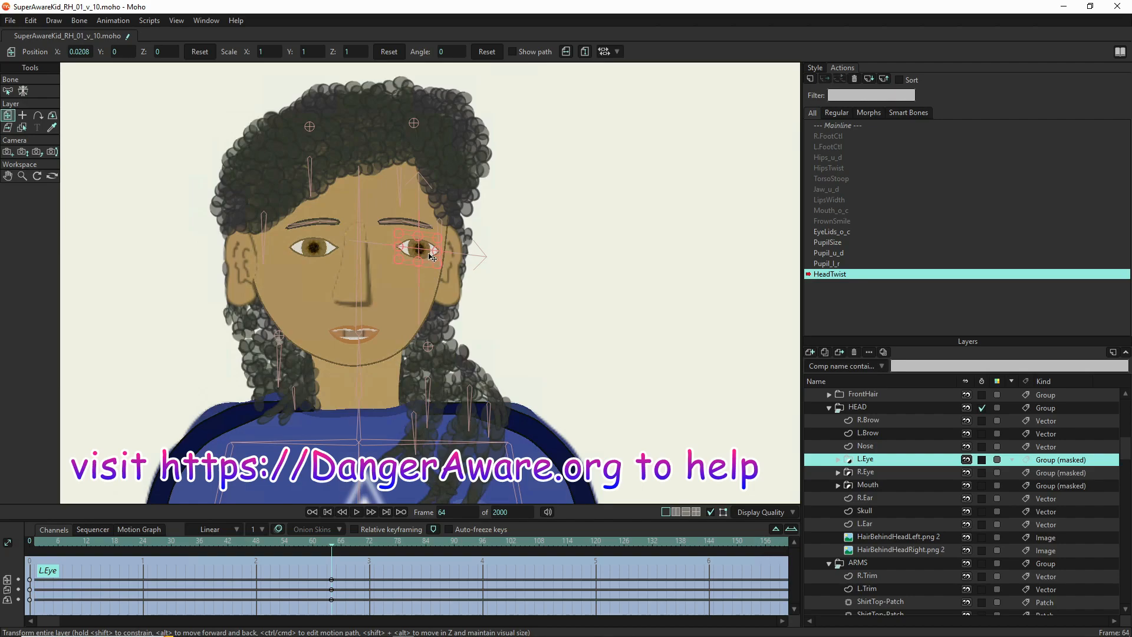
pyautogui.moveTo(433, 257); pyautogui.dragTo(440, 257)
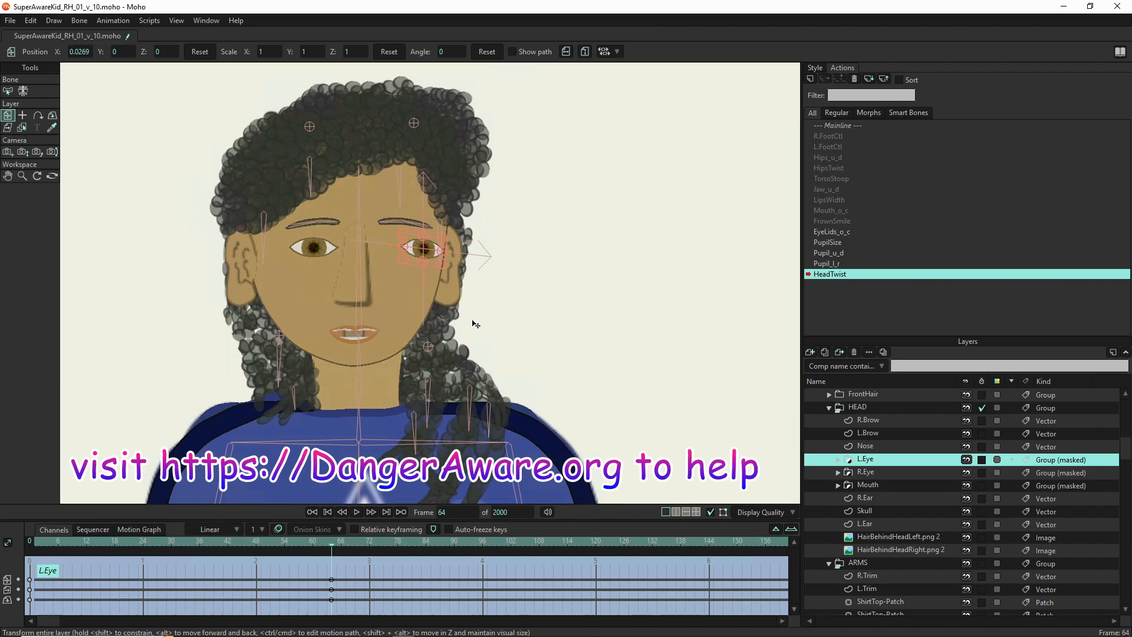
# Set the R.Eye layer's Y rotation to 25 and shift it toward the nose, to about X -0.0686
pyautogui.click(880, 472)
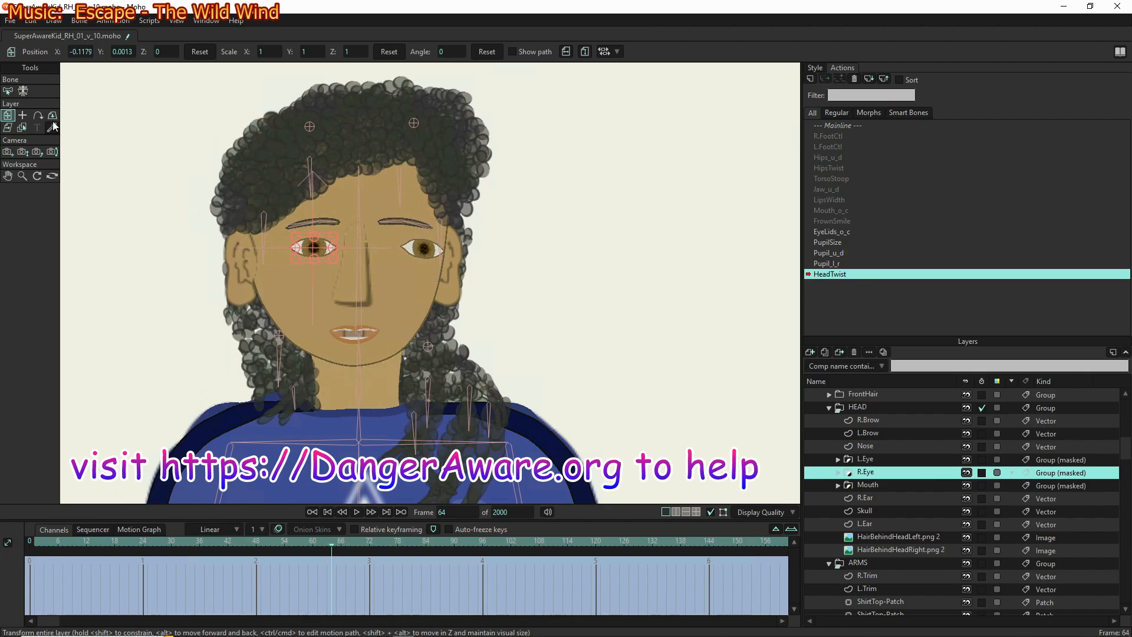
pyautogui.click(52, 115)
pyautogui.click(149, 51)
pyautogui.write('25')
pyautogui.click(80, 51)
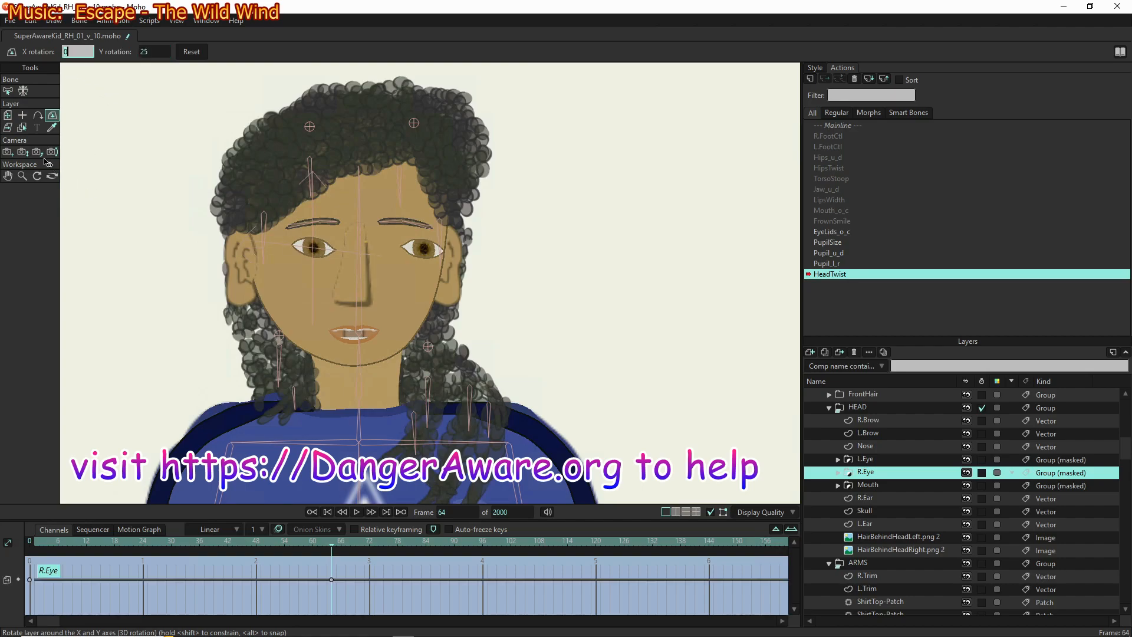
pyautogui.click(7, 115)
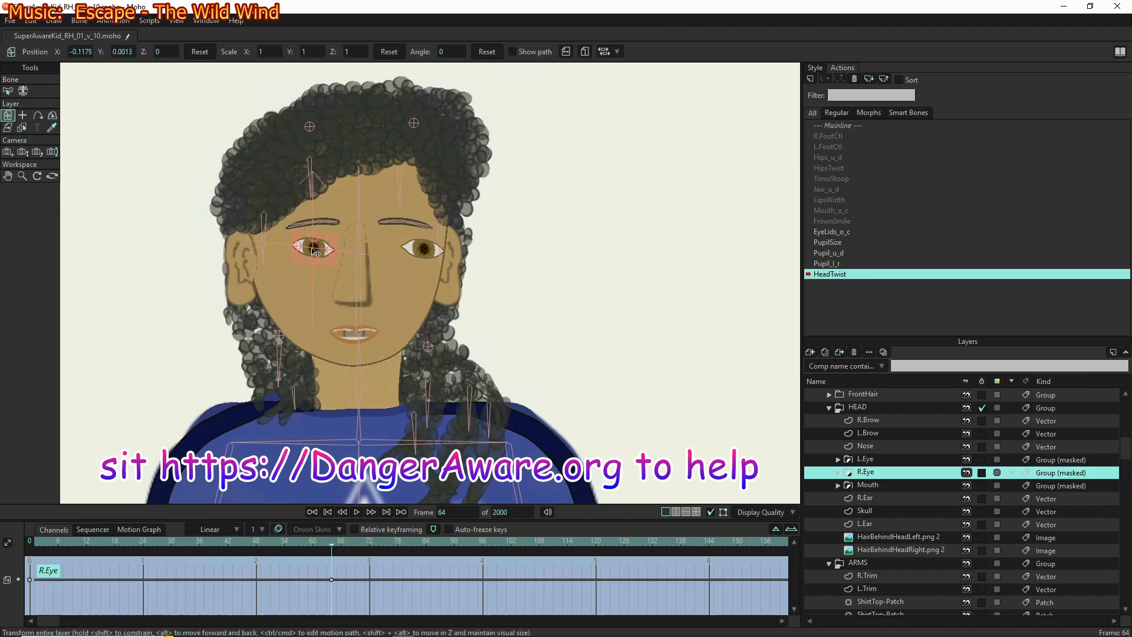
pyautogui.moveTo(315, 249); pyautogui.dragTo(356, 253)
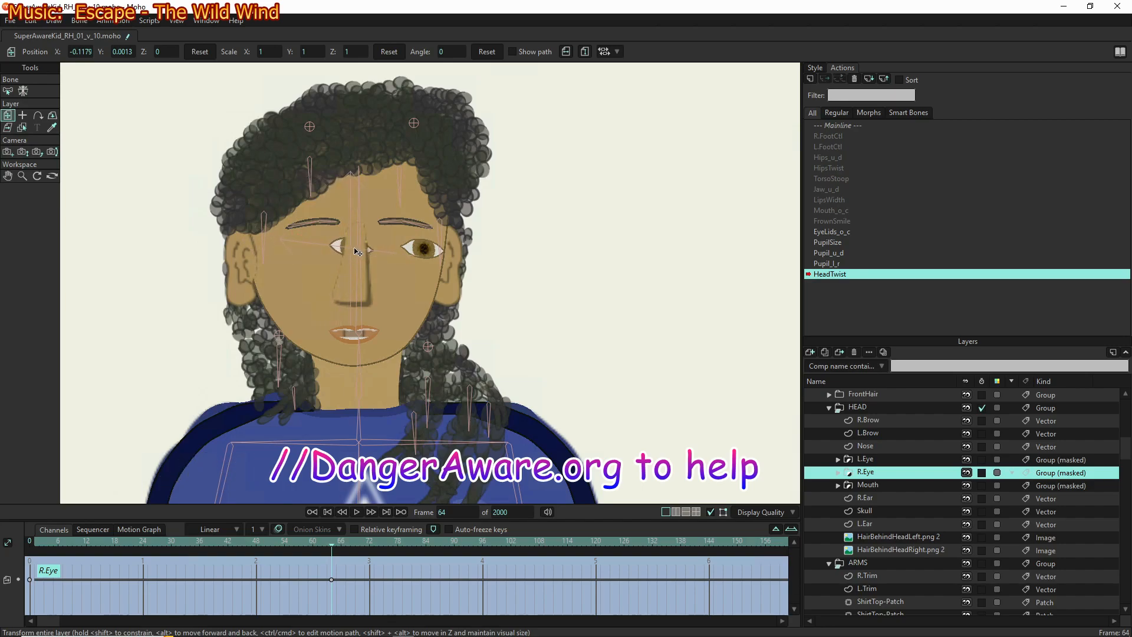
# Shift the Nose layer horizontally toward the character's left, to about X 0.0539
pyautogui.click(889, 446)
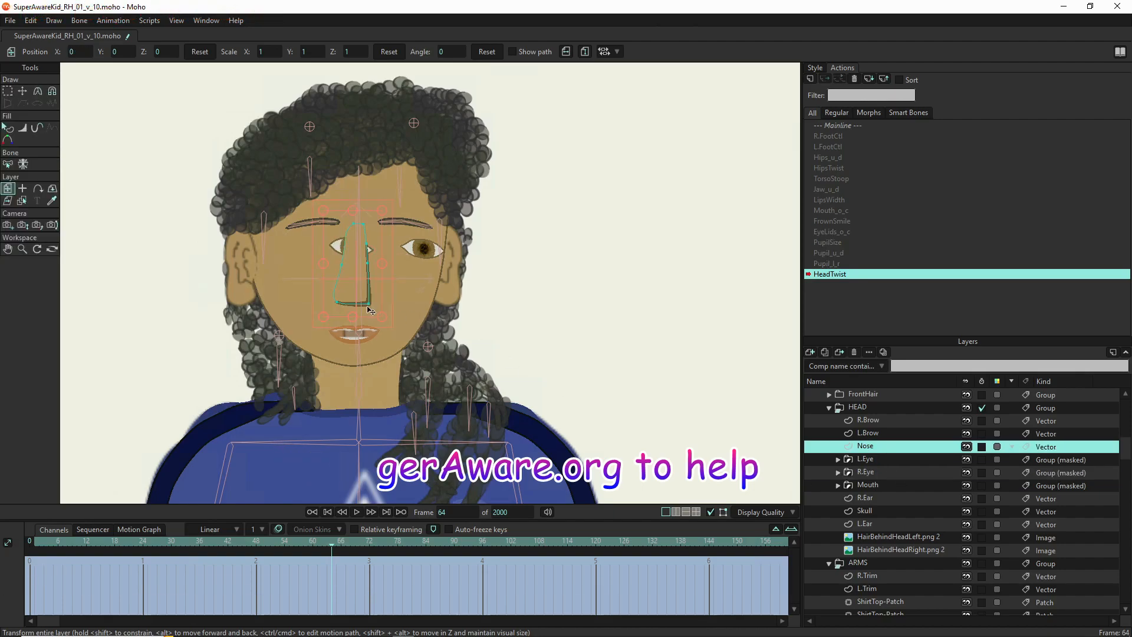
pyautogui.moveTo(358, 297); pyautogui.dragTo(391, 301)
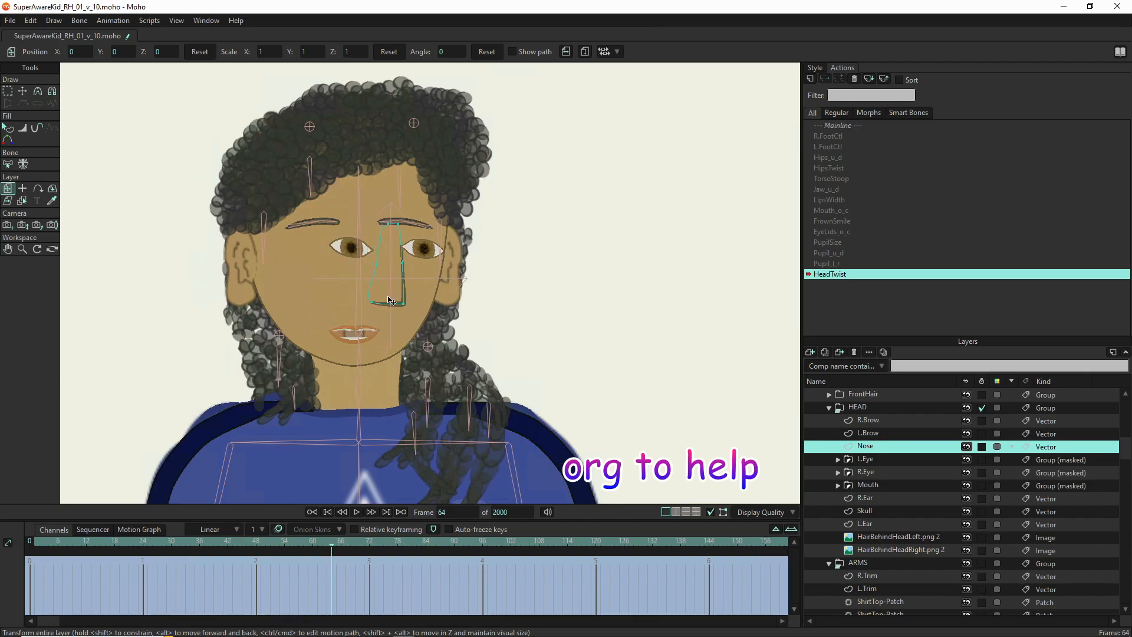
pyautogui.moveTo(390, 301); pyautogui.dragTo(397, 302)
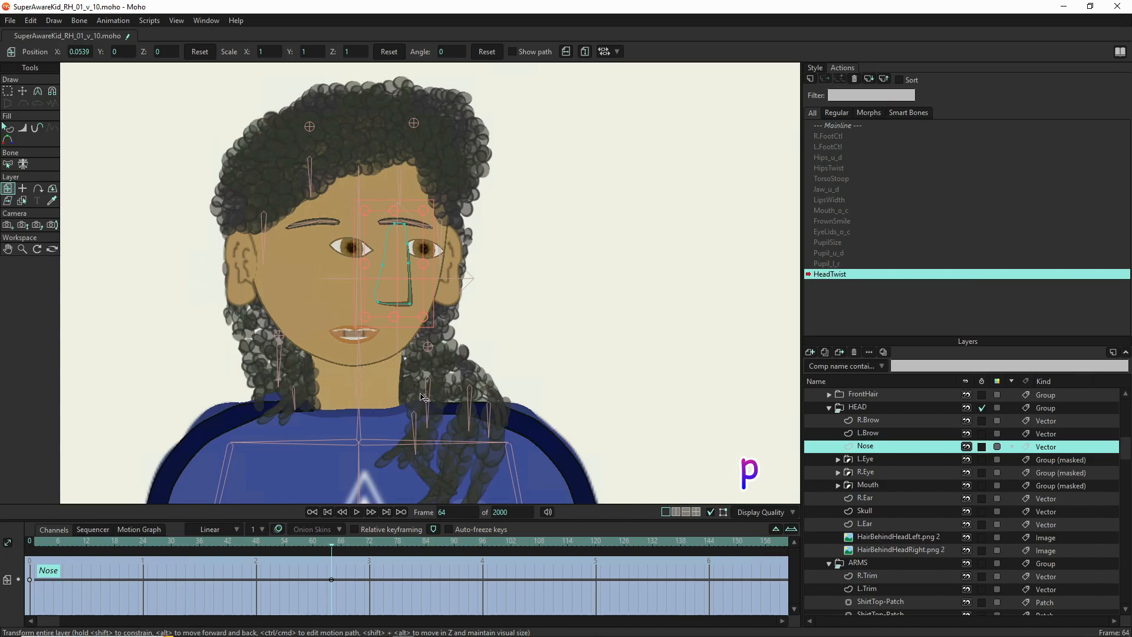
# Move the R.Eye layer closer to the nose and slightly up, to about X -0.0548, Y 0.0067
pyautogui.click(885, 472)
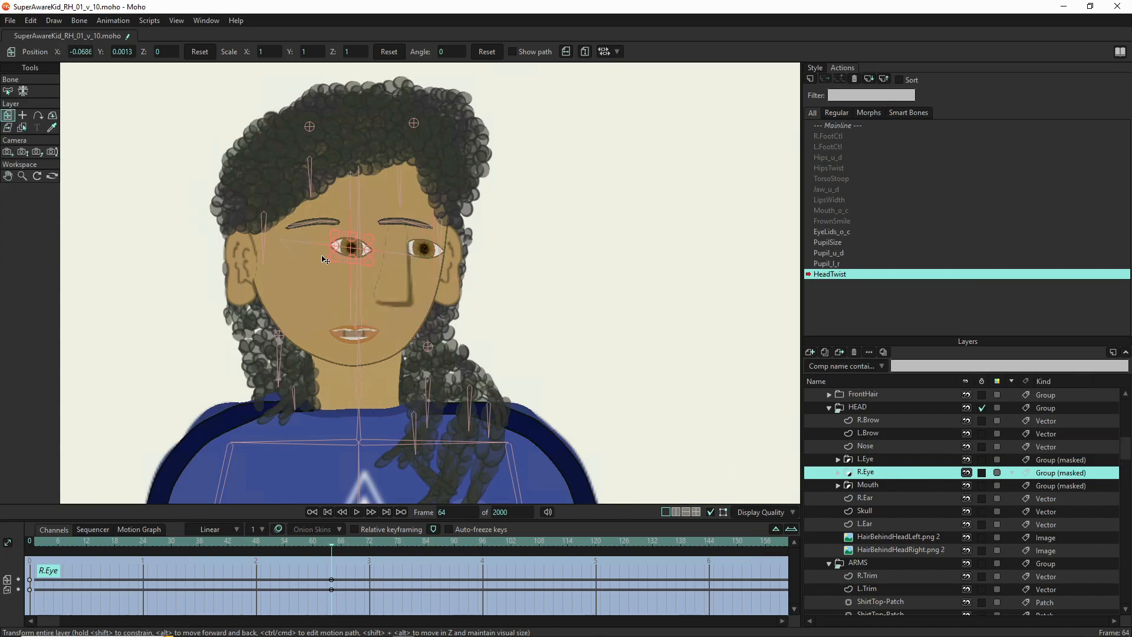
pyautogui.moveTo(362, 255); pyautogui.dragTo(371, 254)
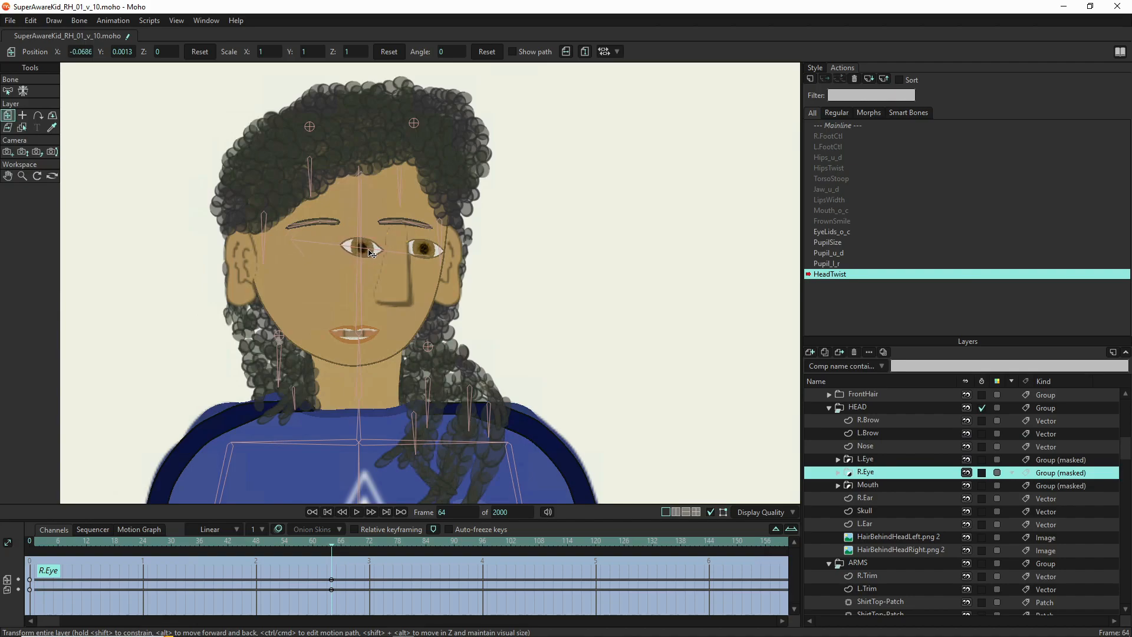
pyautogui.moveTo(371, 254); pyautogui.dragTo(372, 251)
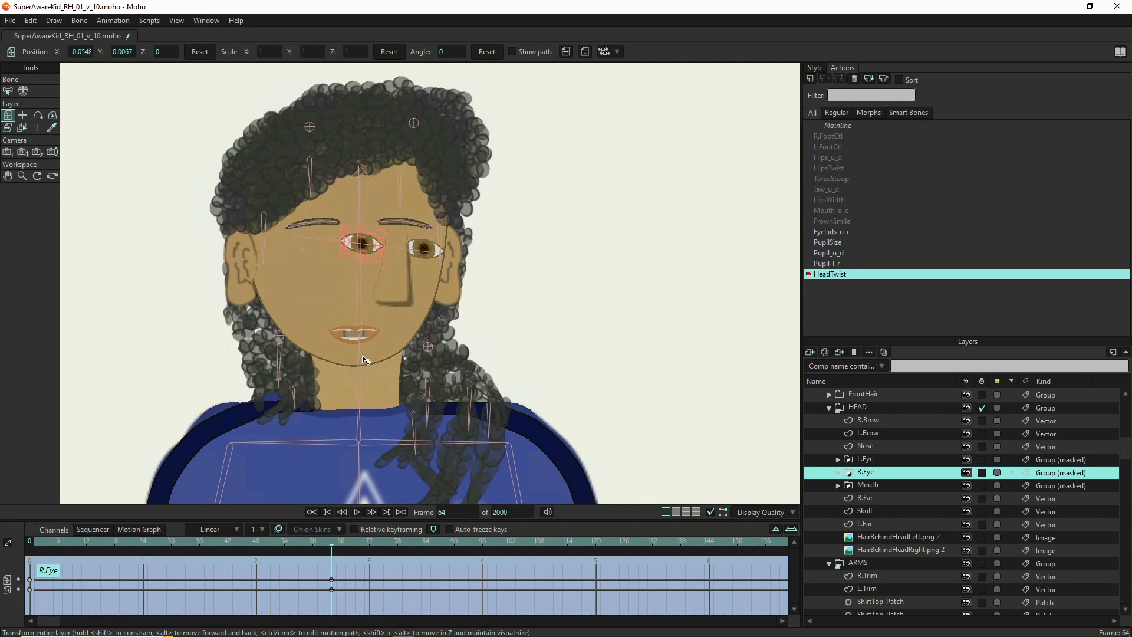
# Set the Mouth layer's Y rotation to 25 at frame 64
pyautogui.click(881, 487)
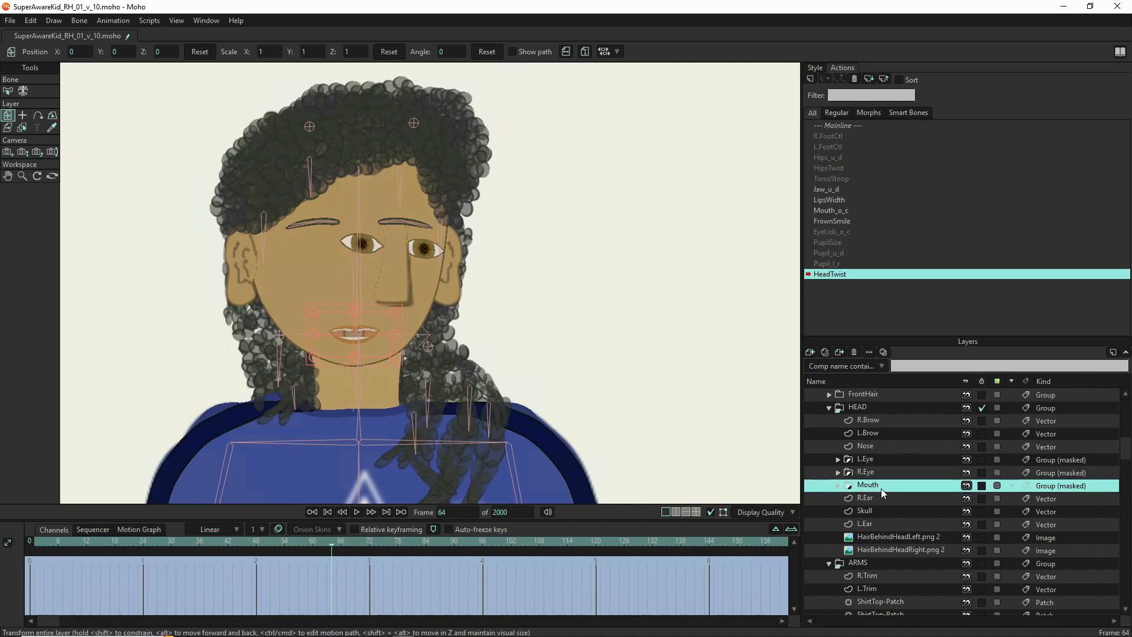
pyautogui.click(52, 116)
pyautogui.click(146, 51)
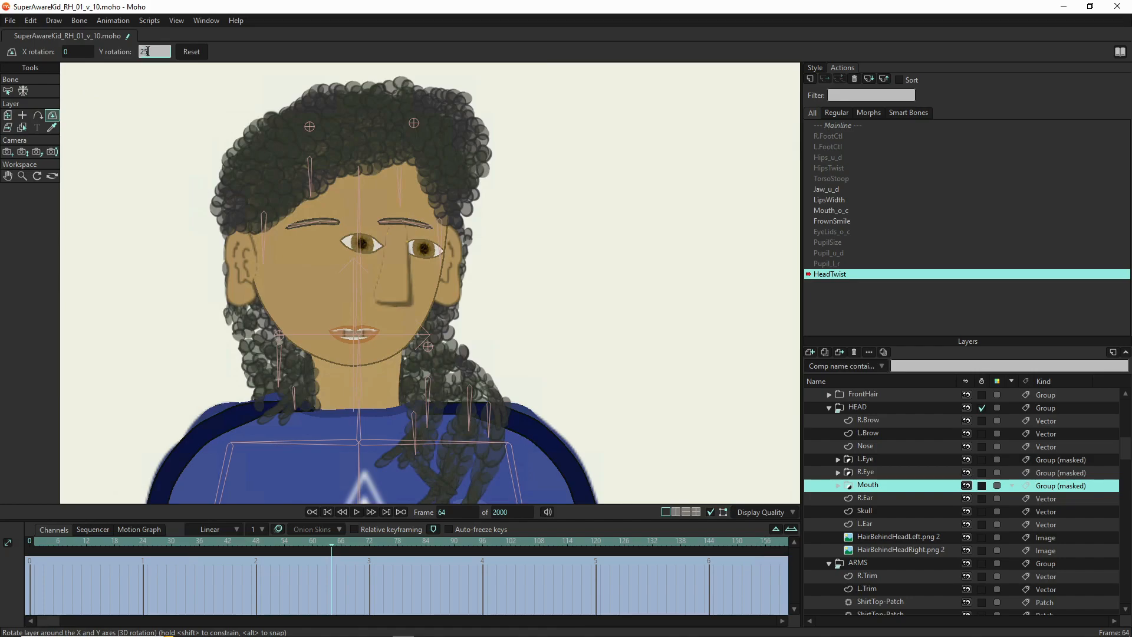
pyautogui.write('25')
pyautogui.press('Return')
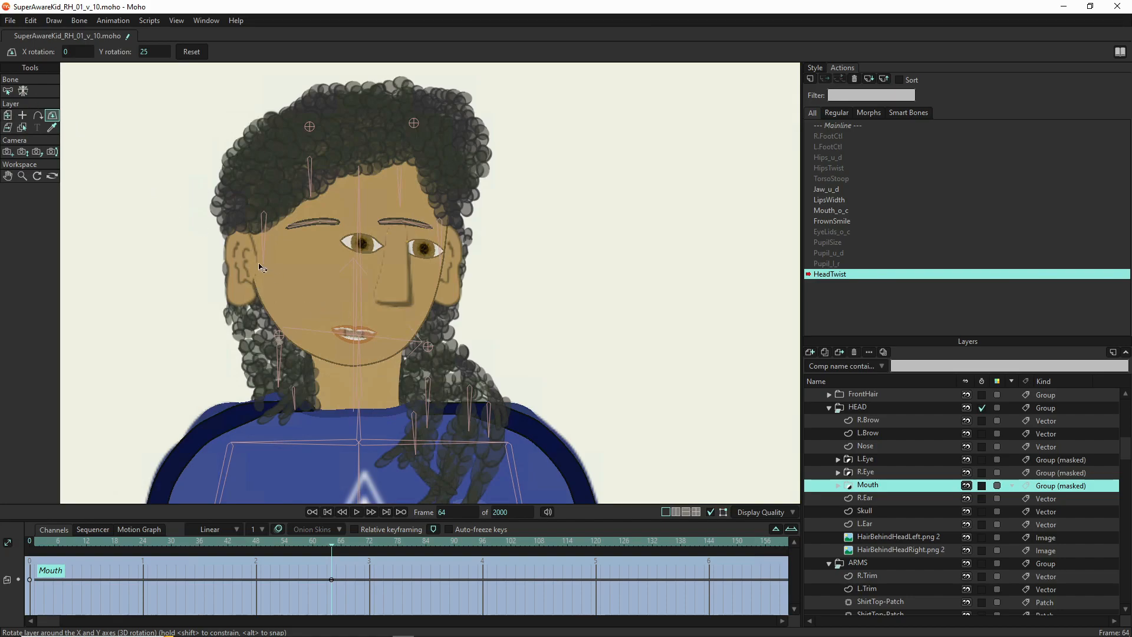
# Shift the Mouth layer under the nose to about X 0.0439 and rotate it to an angle of about 3.5 degrees
pyautogui.click(7, 116)
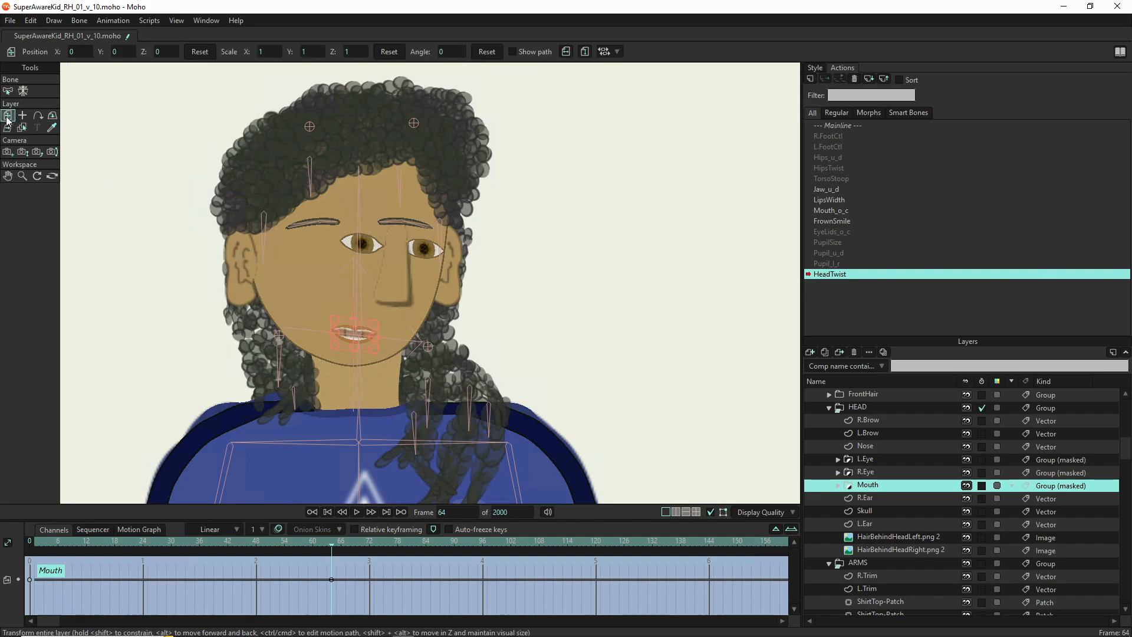
pyautogui.moveTo(349, 338); pyautogui.dragTo(386, 338)
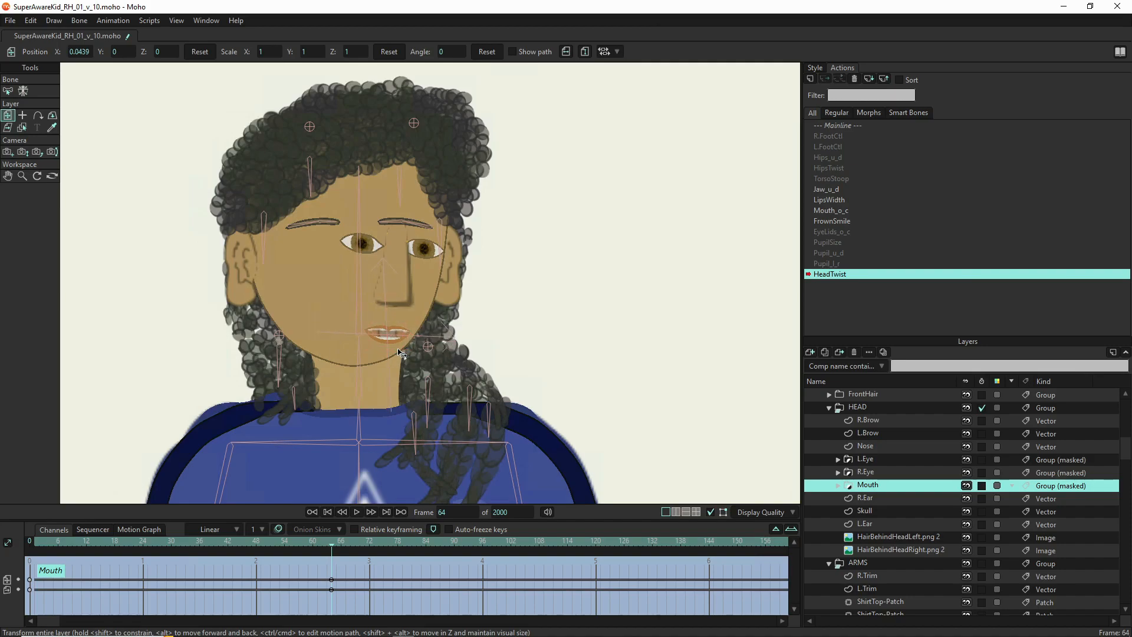
pyautogui.moveTo(400, 352); pyautogui.dragTo(522, 406)
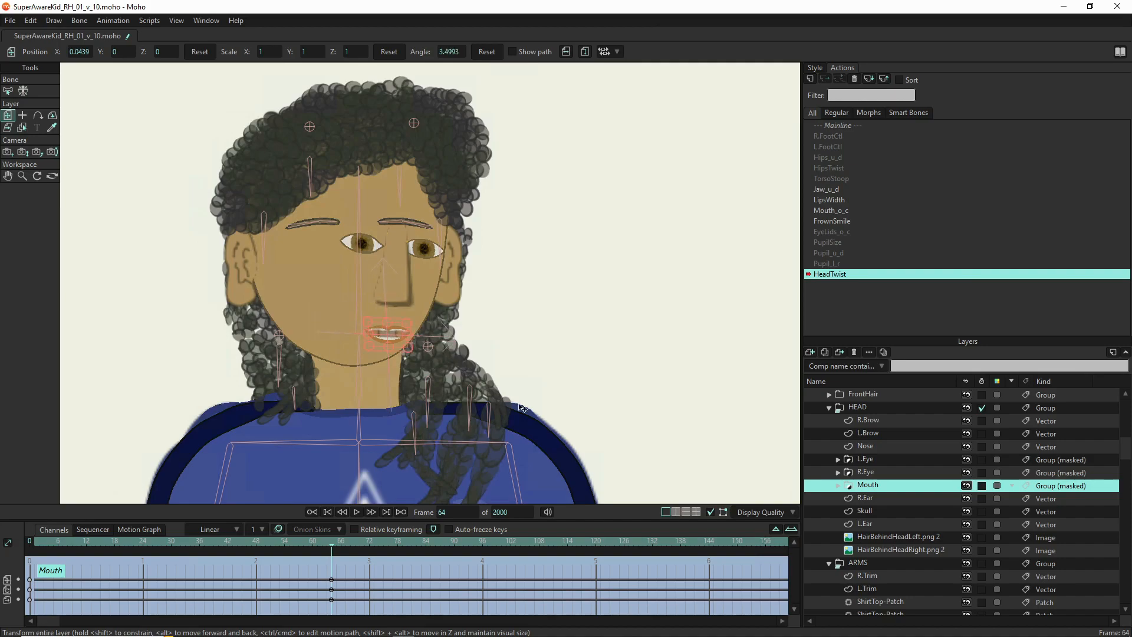
# Rotate the R.Eye layer to an angle of about 4.3 degrees
pyautogui.click(881, 473)
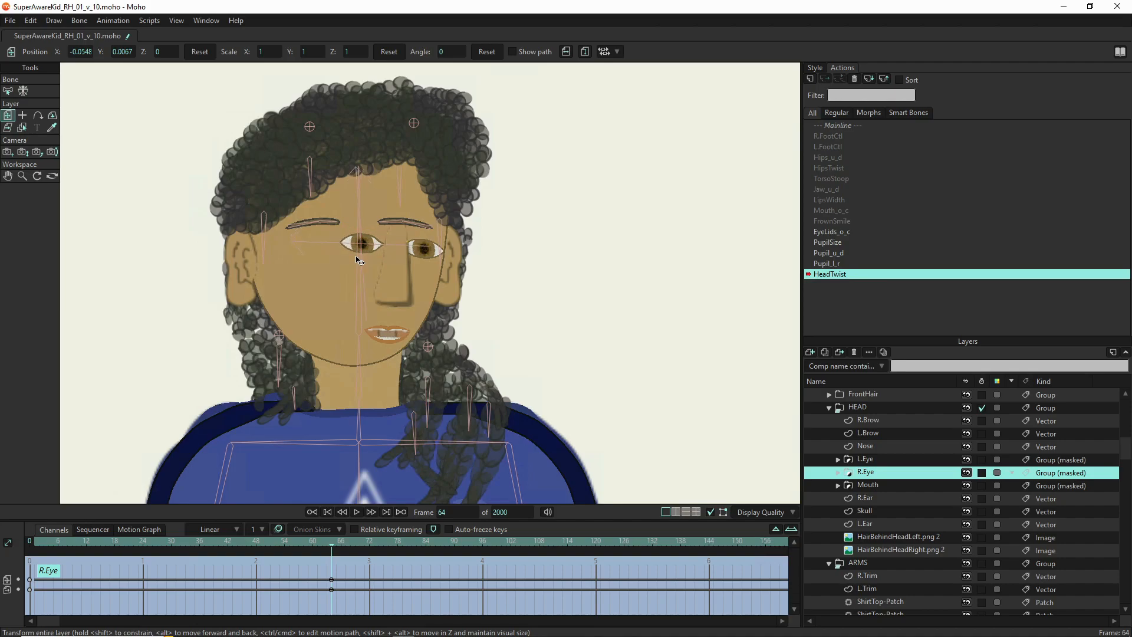
pyautogui.moveTo(359, 260); pyautogui.dragTo(371, 261)
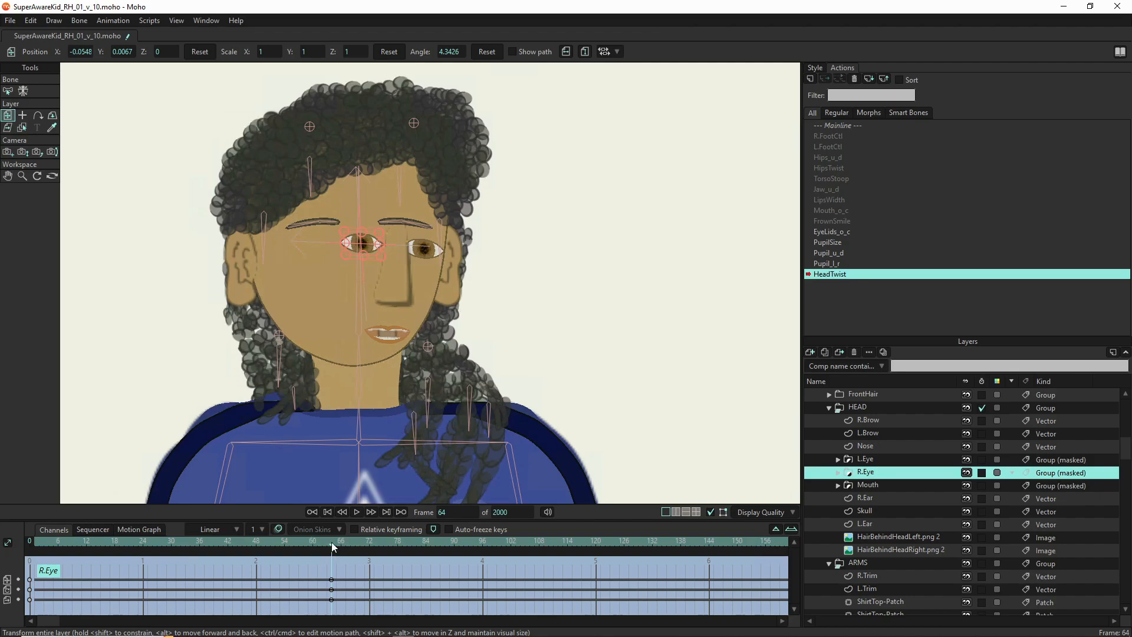
# Shift the Skull layer's chin and lower jaw points toward the turned side at frame 64
pyautogui.click(880, 512)
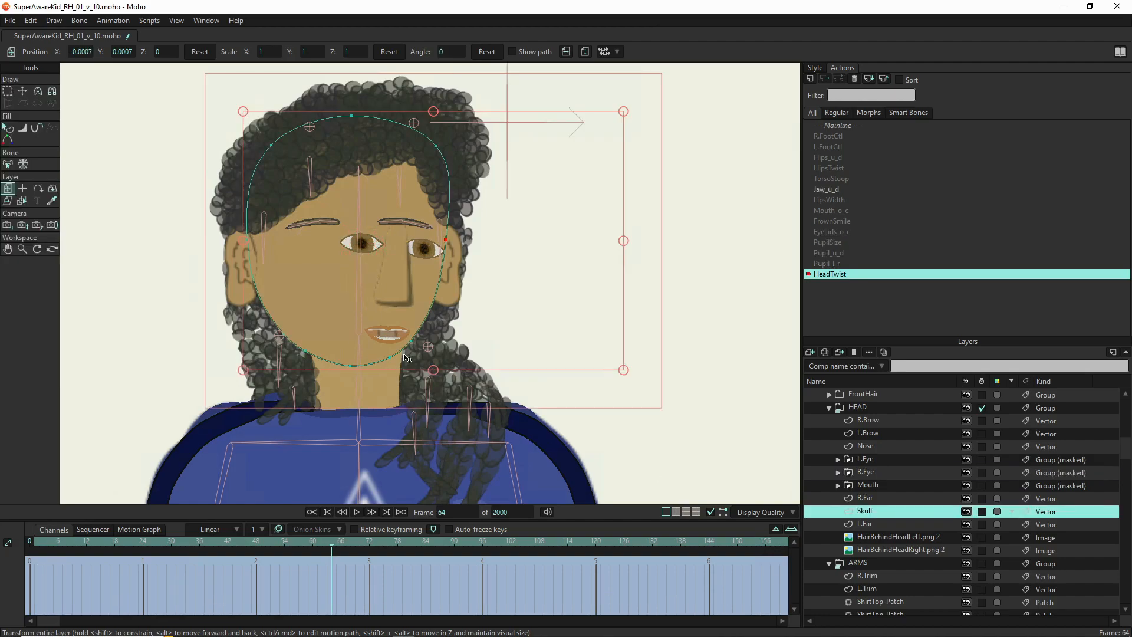
pyautogui.click(308, 355)
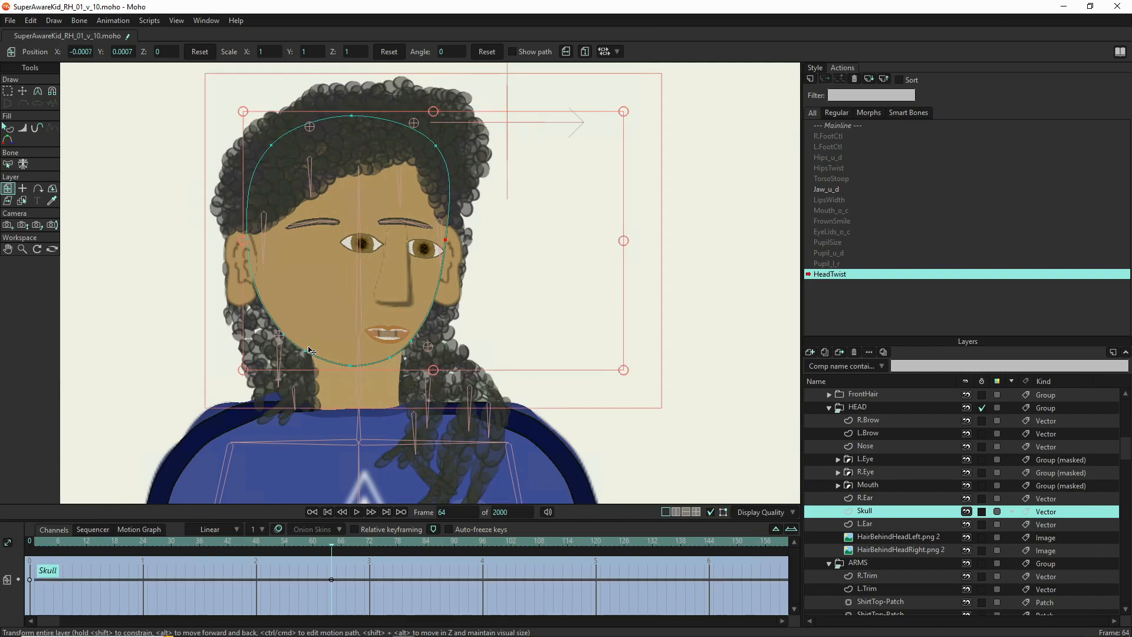
pyautogui.press('t')
pyautogui.click(311, 352)
pyautogui.moveTo(312, 354); pyautogui.dragTo(416, 359)
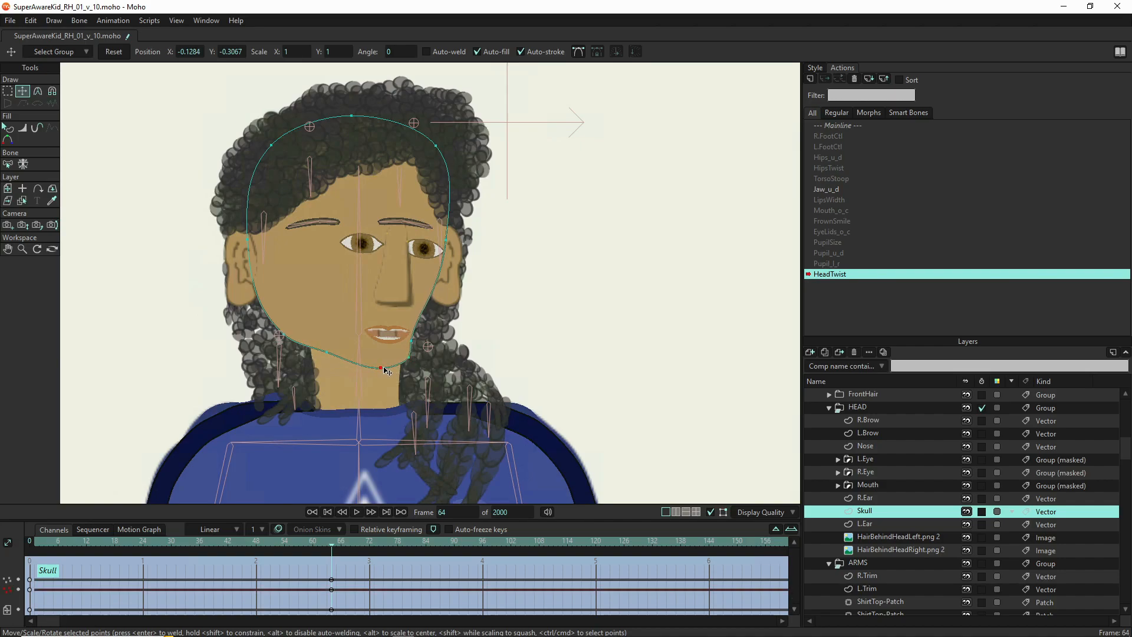
# Adjust the jaw point beside the mouth and set the cheek point by the L.Eye to a curvature of about 0.51
pyautogui.click(410, 333)
pyautogui.moveTo(409, 334); pyautogui.dragTo(412, 334)
pyautogui.press('c')
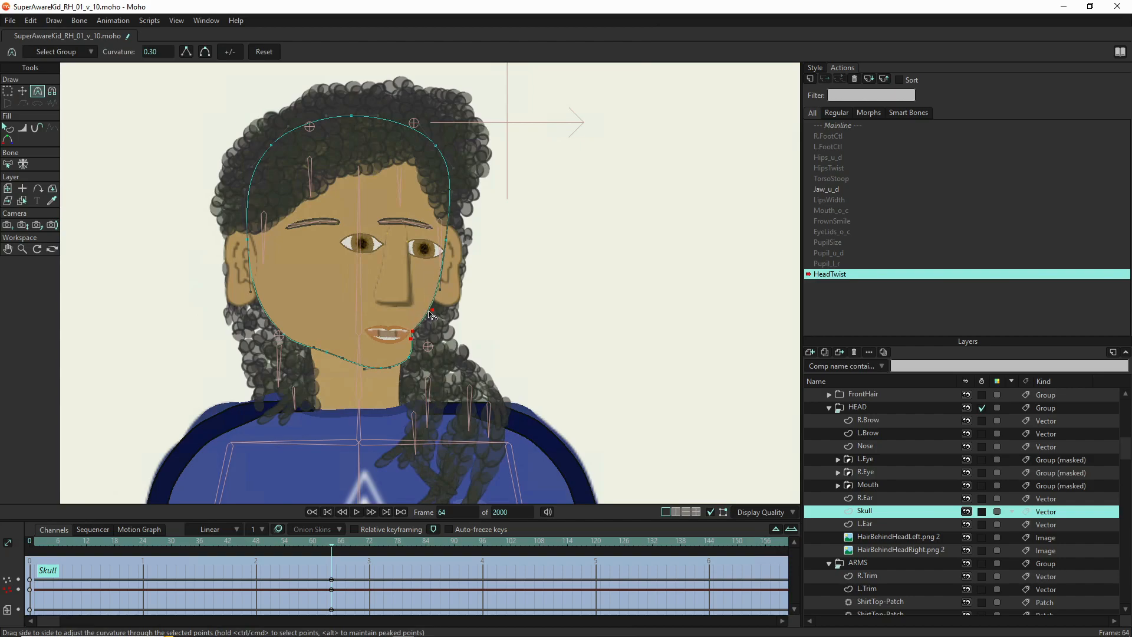
pyautogui.moveTo(428, 311); pyautogui.dragTo(450, 293)
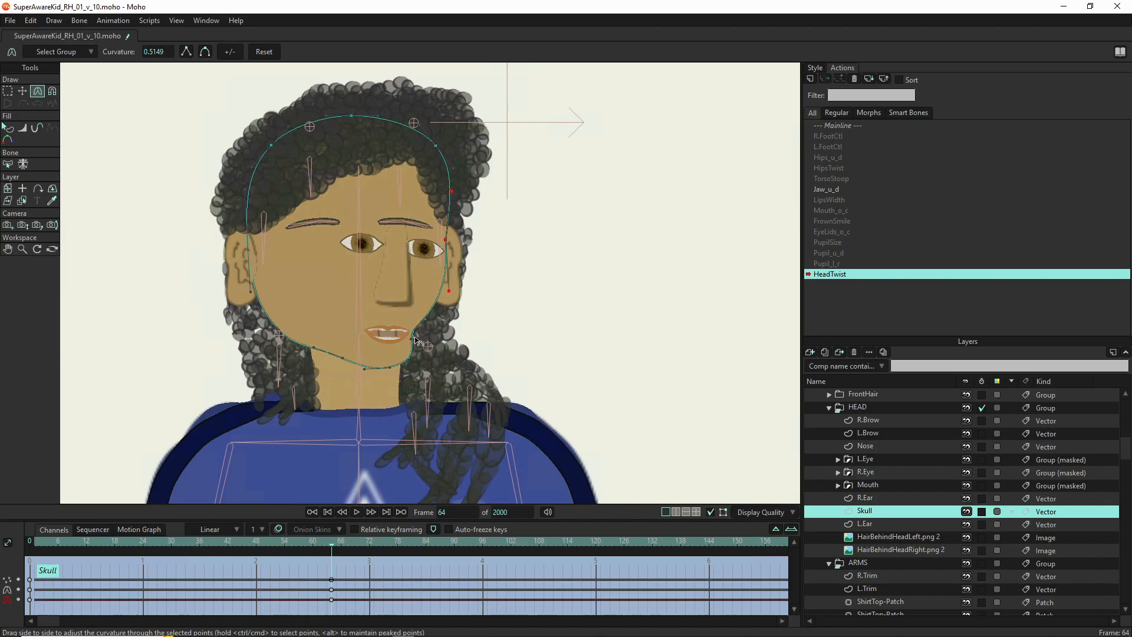
pyautogui.press('t')
pyautogui.moveTo(414, 333); pyautogui.dragTo(418, 335)
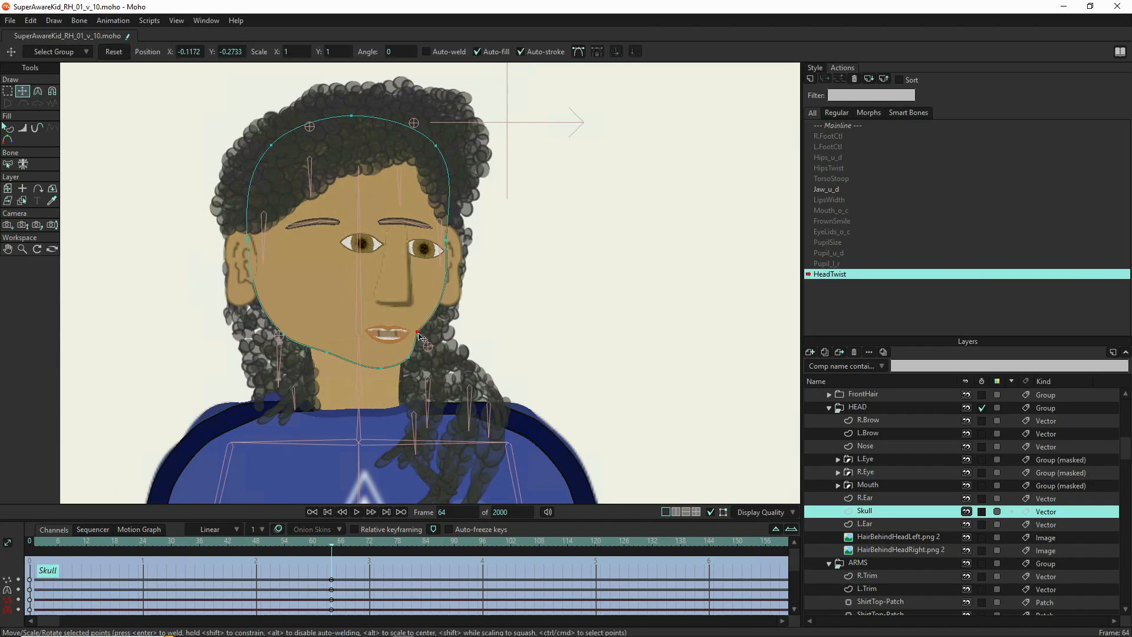
# Reshape the R.Ear side of the skull by repositioning its jaw corner, temple and upper head points
pyautogui.click(287, 340)
pyautogui.moveTo(292, 342); pyautogui.dragTo(289, 343)
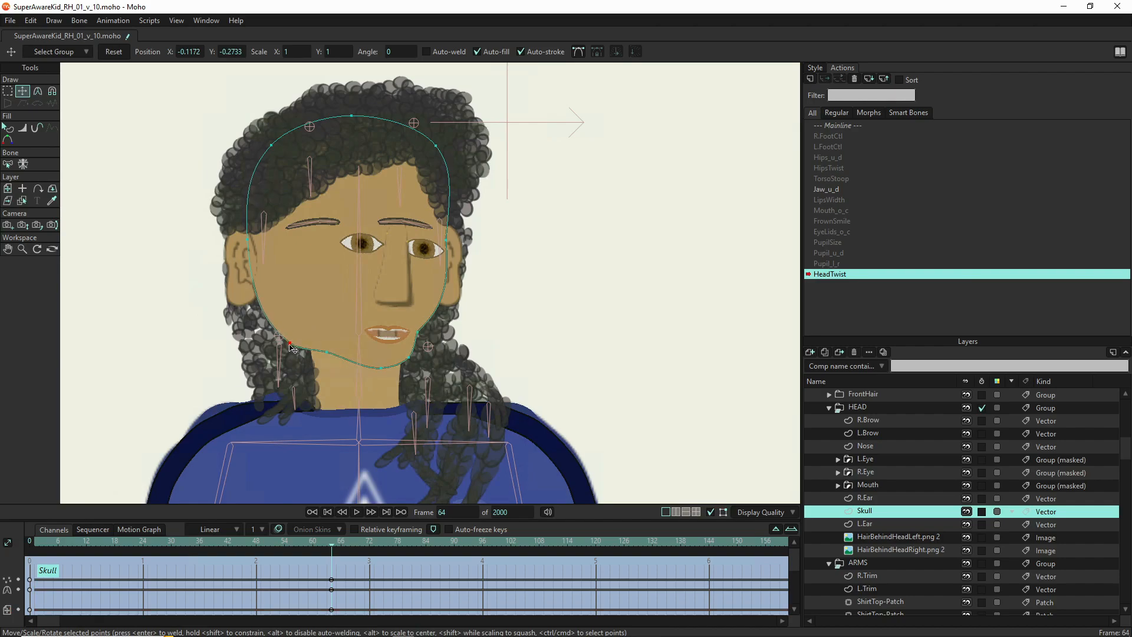
pyautogui.moveTo(250, 244); pyautogui.dragTo(258, 244)
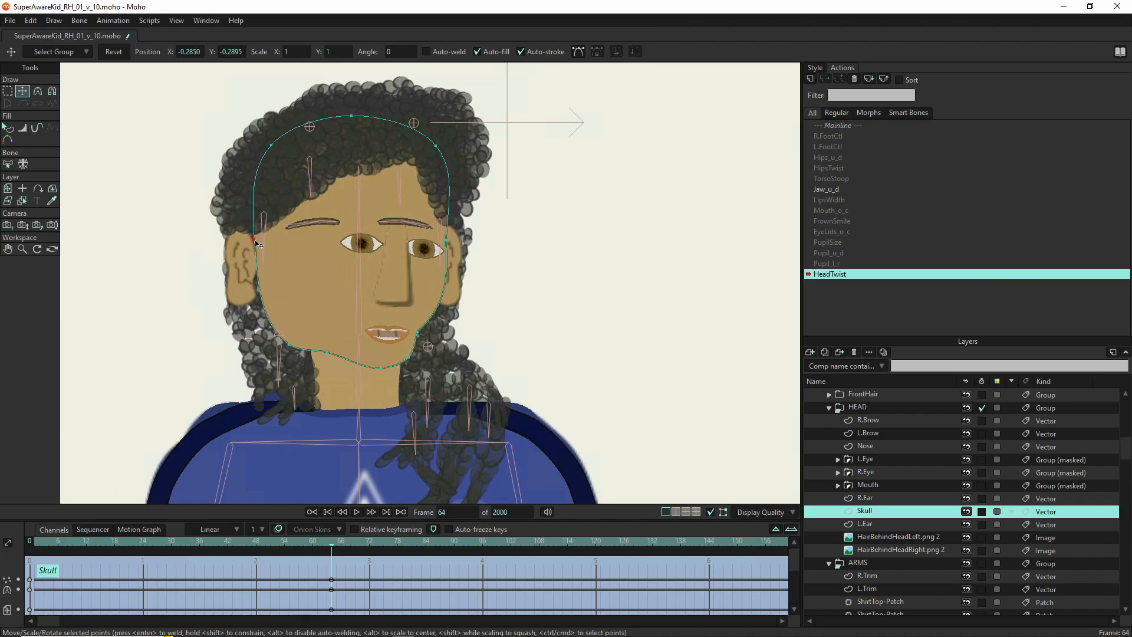
pyautogui.click(272, 146)
pyautogui.moveTo(273, 146); pyautogui.dragTo(282, 145)
pyautogui.click(257, 243)
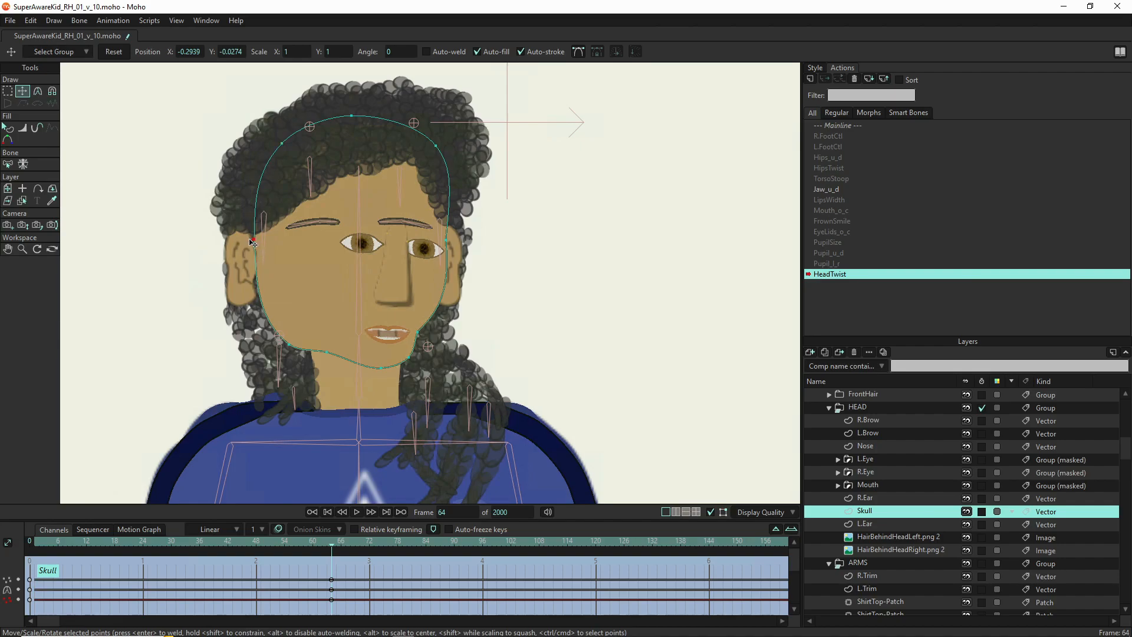
pyautogui.moveTo(252, 240); pyautogui.dragTo(253, 244)
# Raise the R.Ear side jaw corner point to about X -0.2811, Y -0.2833 and preview the head turn across the frames
pyautogui.moveTo(331, 543); pyautogui.dragTo(237, 540)
pyautogui.moveTo(157, 528); pyautogui.dragTo(330, 558)
pyautogui.moveTo(295, 346); pyautogui.dragTo(297, 342)
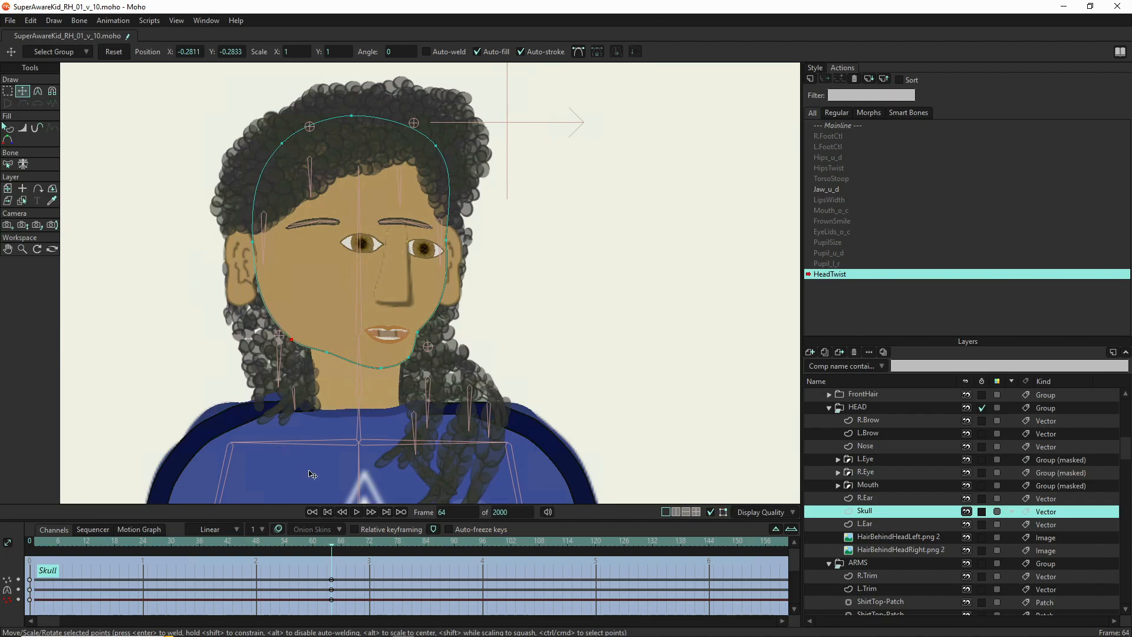
pyautogui.moveTo(327, 544)
pyautogui.mouseDown()
pyautogui.moveTo(143, 541)
pyautogui.moveTo(374, 557)
pyautogui.moveTo(153, 525)
pyautogui.moveTo(76, 519)
pyautogui.moveTo(75, 530)
pyautogui.moveTo(223, 531)
pyautogui.moveTo(270, 538)
pyautogui.moveTo(118, 539)
pyautogui.moveTo(306, 539)
pyautogui.moveTo(82, 536)
pyautogui.moveTo(306, 541)
pyautogui.moveTo(354, 554)
pyautogui.moveTo(331, 554)
pyautogui.mouseUp()
pyautogui.moveTo(329, 543); pyautogui.dragTo(265, 535)
pyautogui.moveTo(349, 528); pyautogui.dragTo(333, 543)
# Shift the R.Ear layer inward over the side of the face to about X 0.0462 at frame 64
pyautogui.click(878, 503)
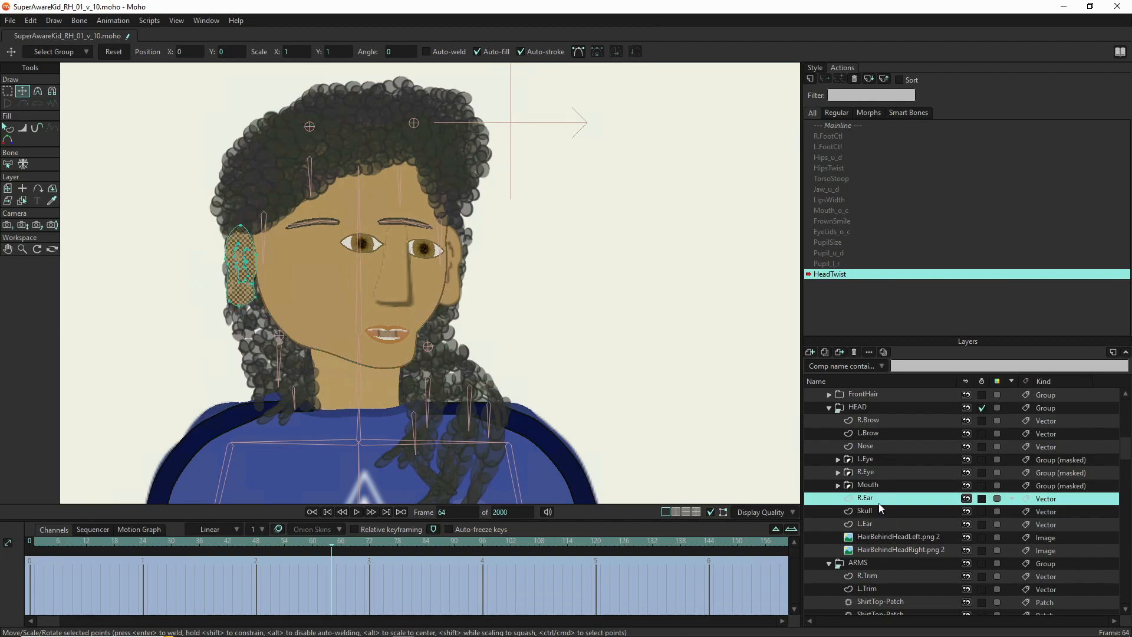
pyautogui.click(7, 188)
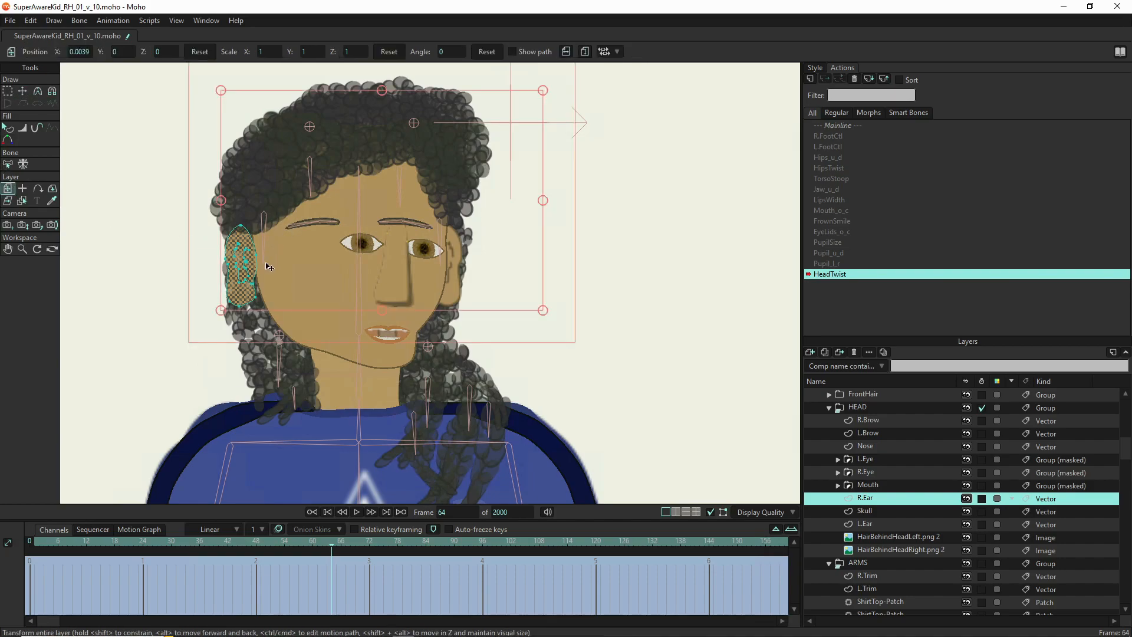
pyautogui.moveTo(268, 267); pyautogui.dragTo(302, 267)
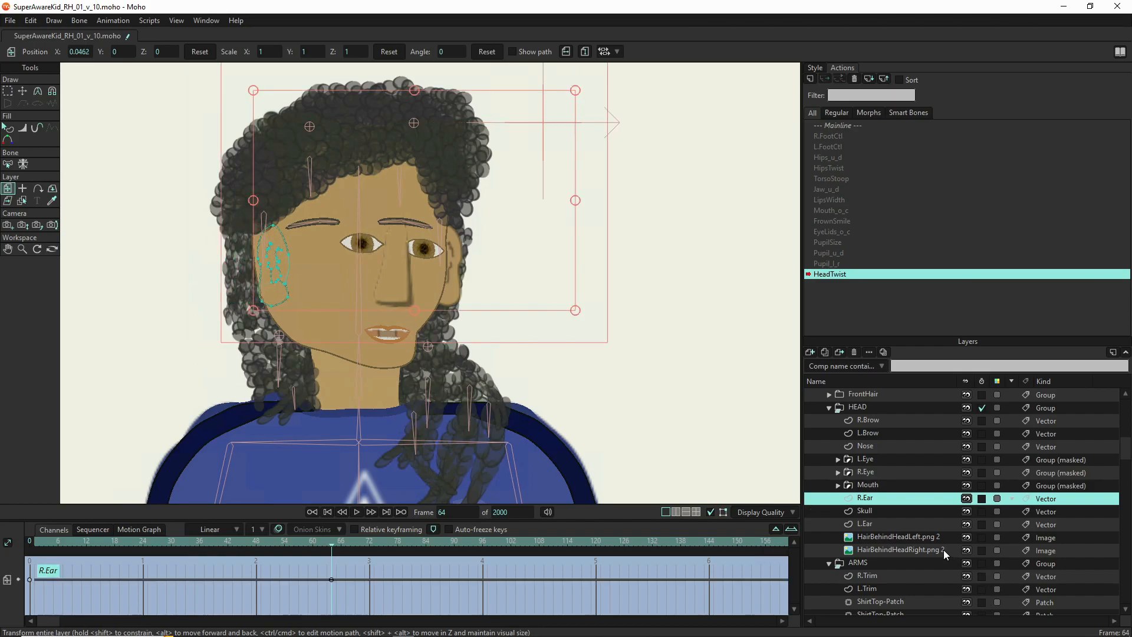
# Move the L.BrowBase bone on the SAK layer above the L.Eye, to about X 0.1343, Y -0.1131
pyautogui.scroll(2, 894, 486)
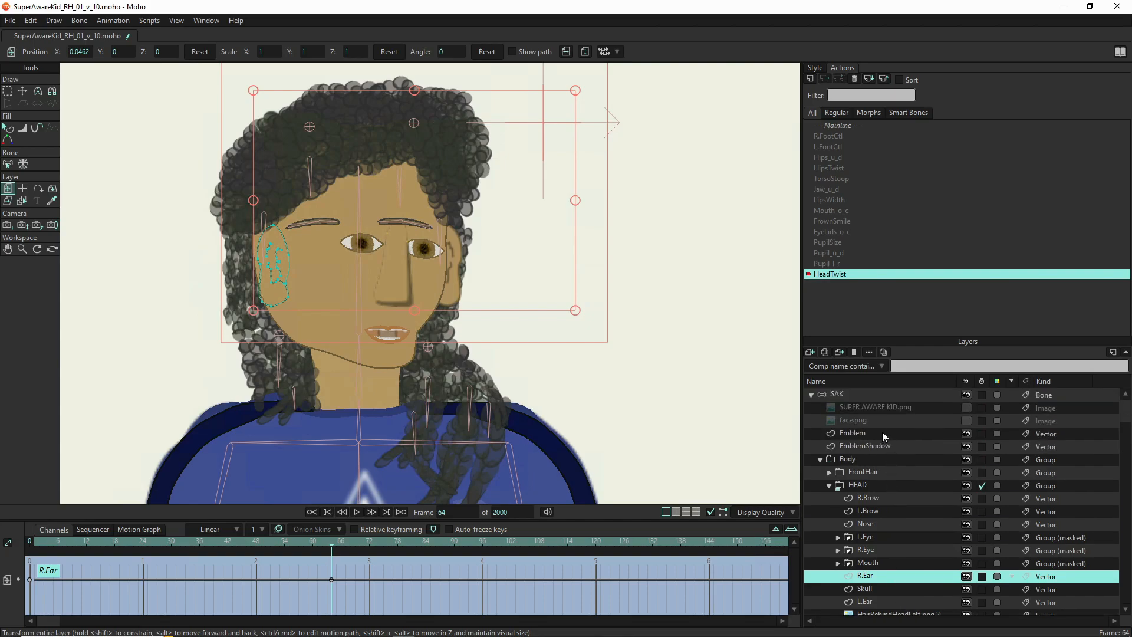
pyautogui.click(865, 397)
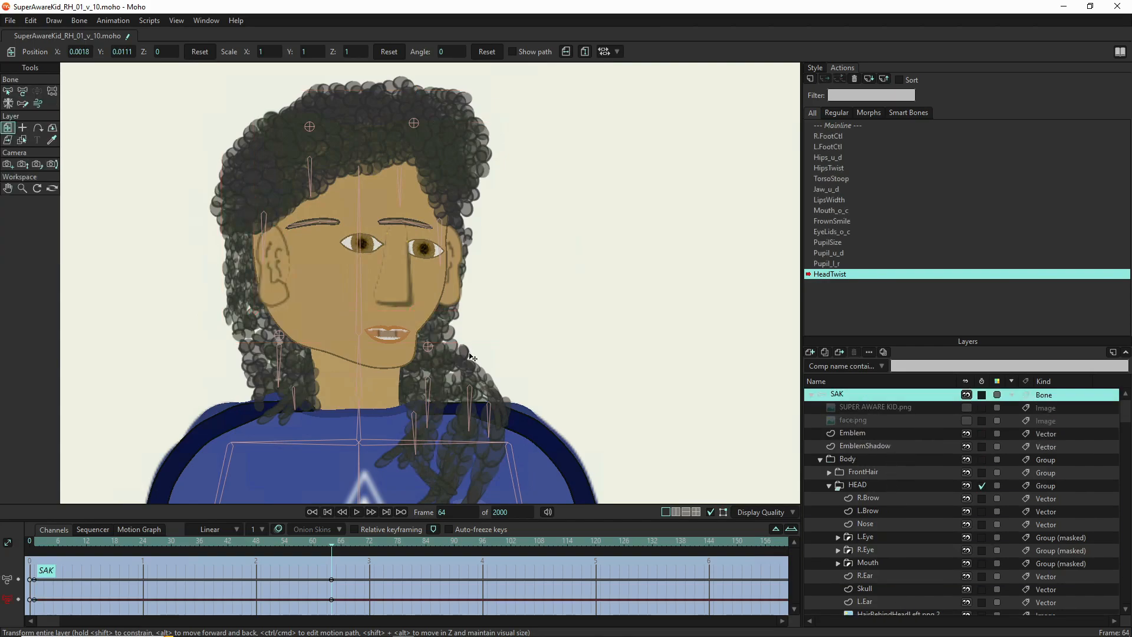
pyautogui.click(24, 92)
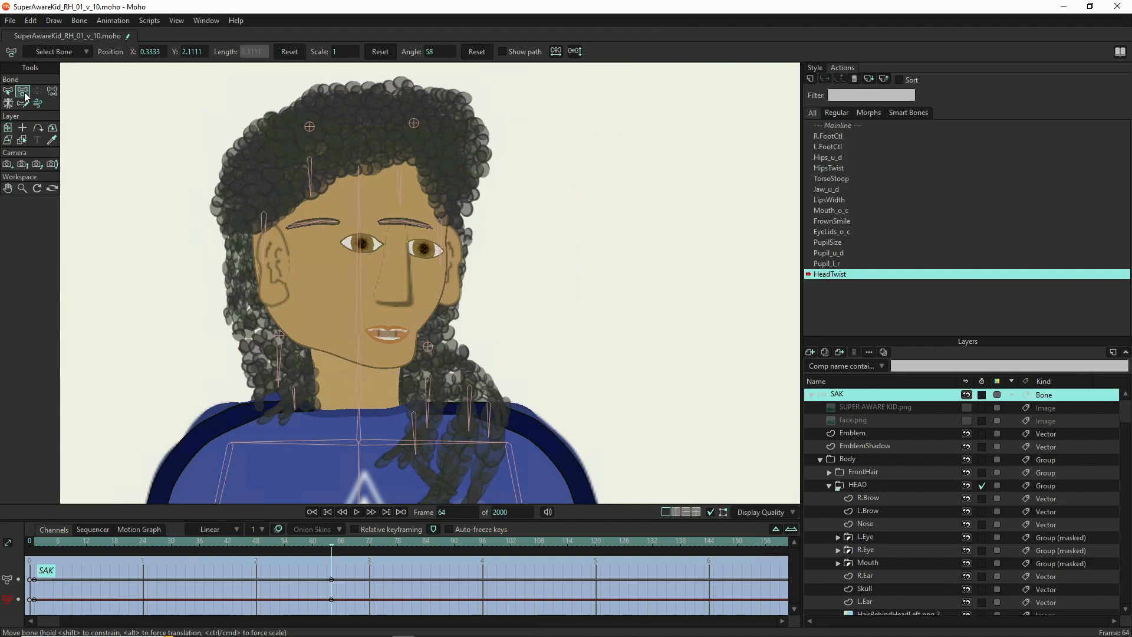
pyautogui.moveTo(431, 230); pyautogui.dragTo(448, 235)
pyautogui.click(448, 236)
pyautogui.moveTo(448, 229); pyautogui.dragTo(444, 234)
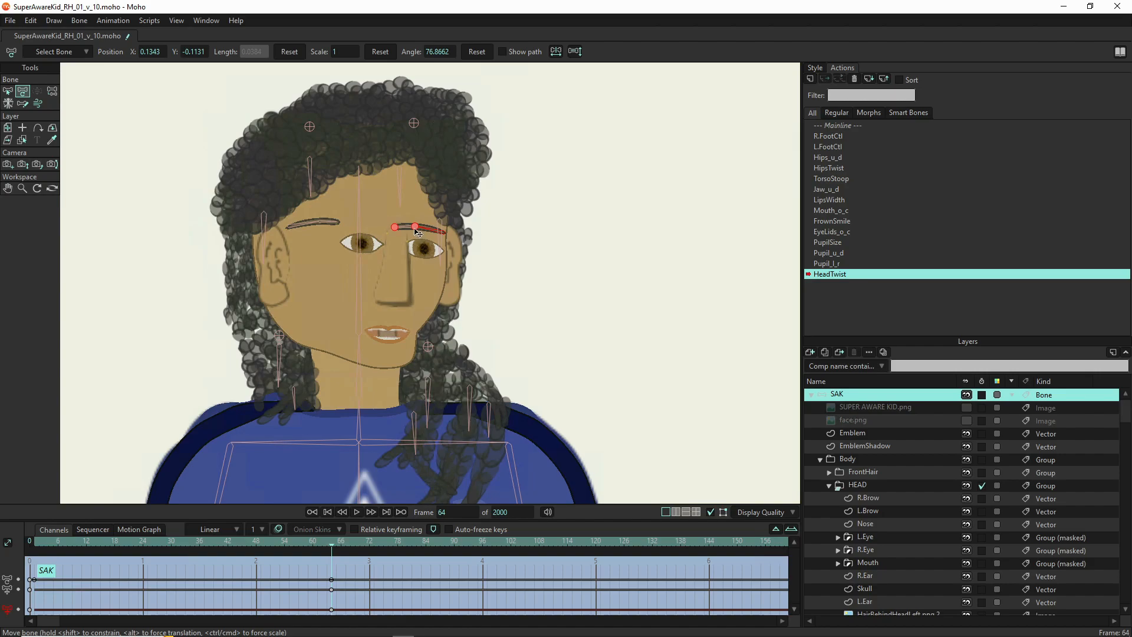
# Shorten the left brow by scaling the L.BrowBase bone to about 0.69
pyautogui.click(408, 230)
pyautogui.moveTo(406, 231); pyautogui.dragTo(424, 235)
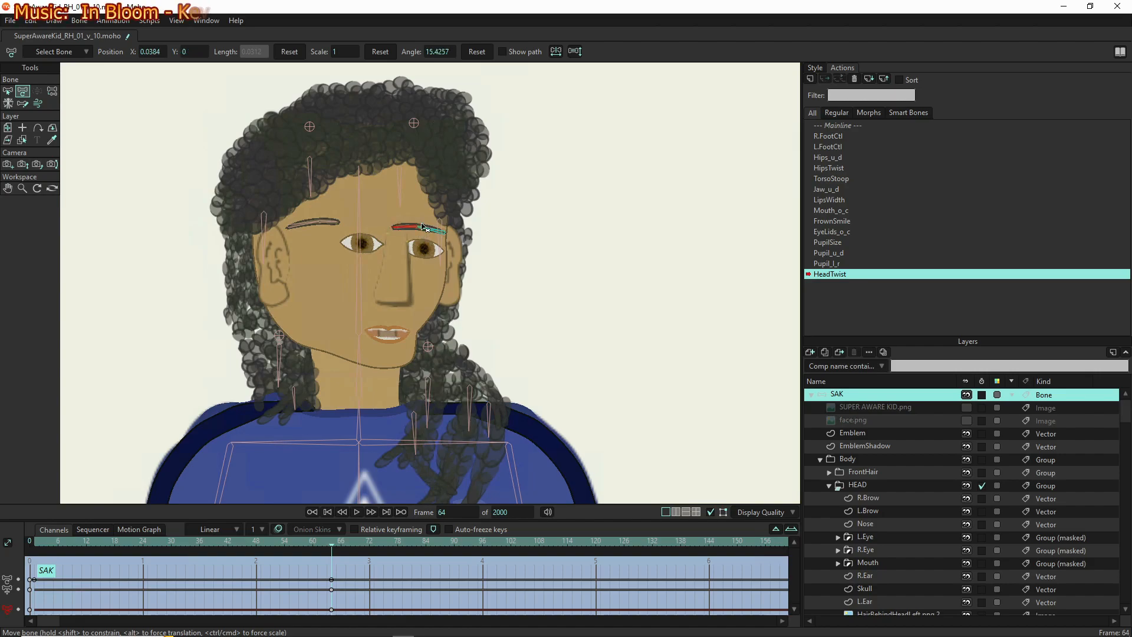
pyautogui.press('z')
pyautogui.click(425, 233)
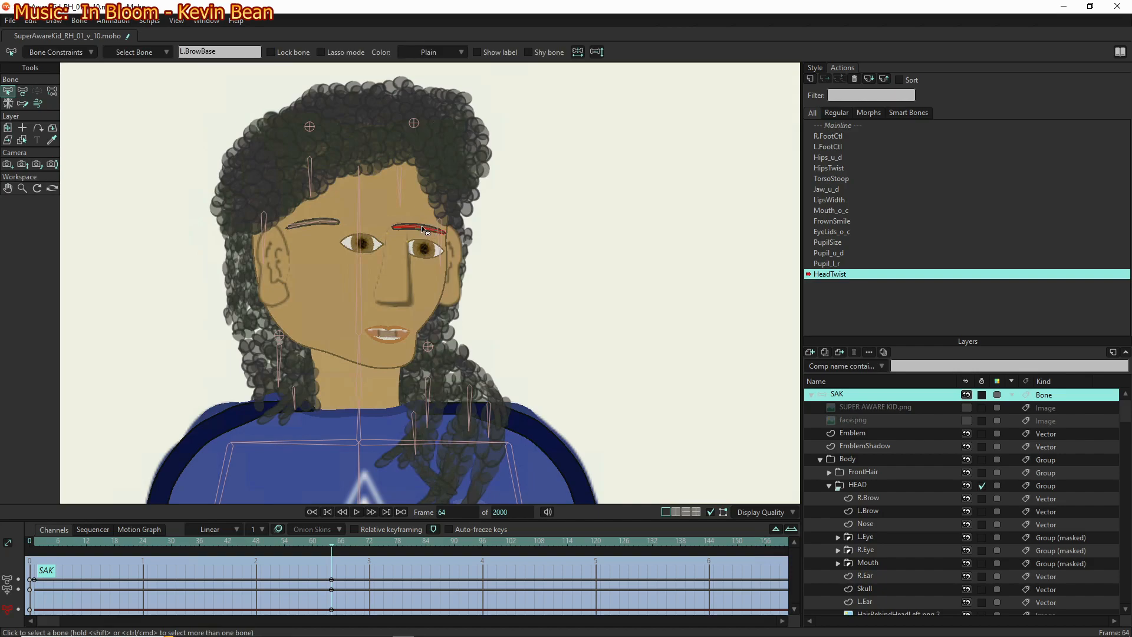
pyautogui.press('t')
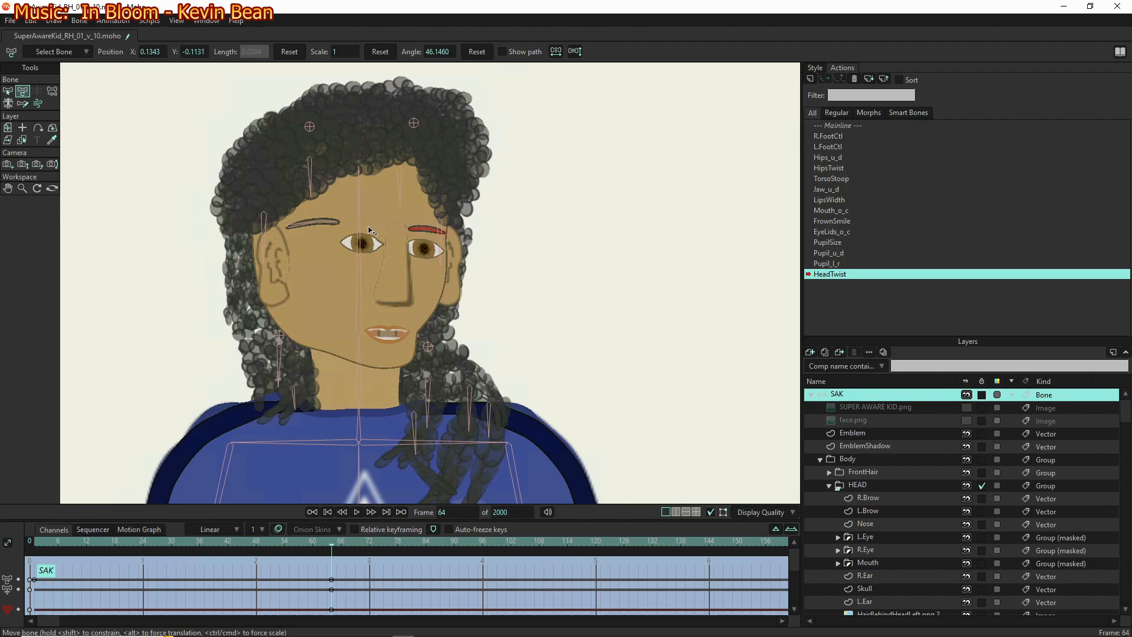
pyautogui.moveTo(369, 229); pyautogui.dragTo(368, 228)
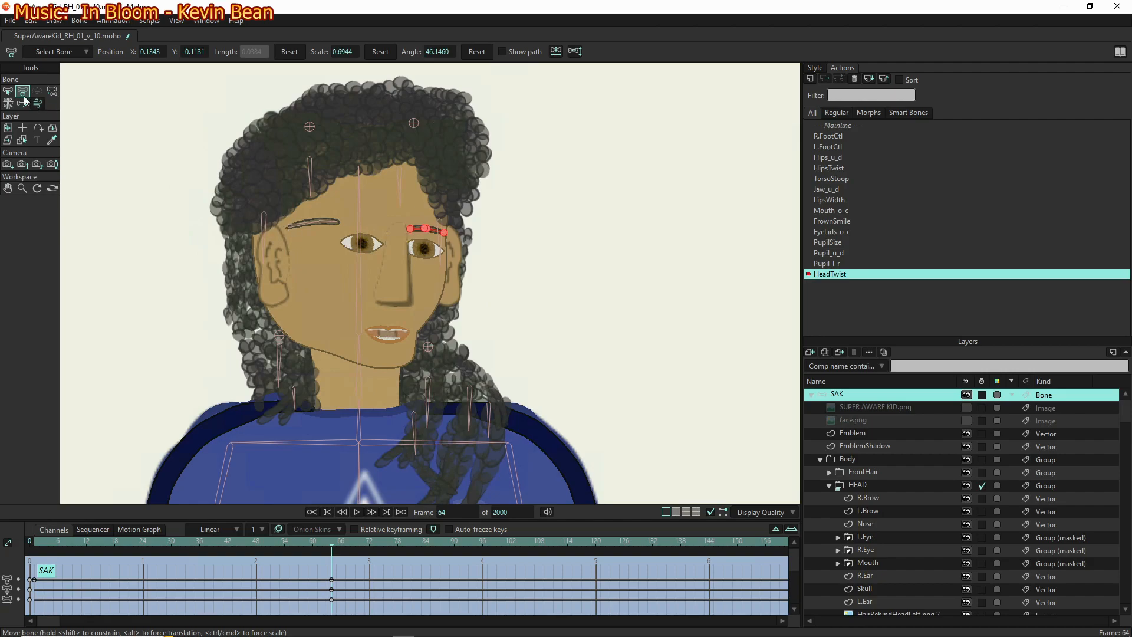
# Move the right brow's base bone above the R.Eye, to about X 0.1459, Y 0.0335
pyautogui.click(9, 91)
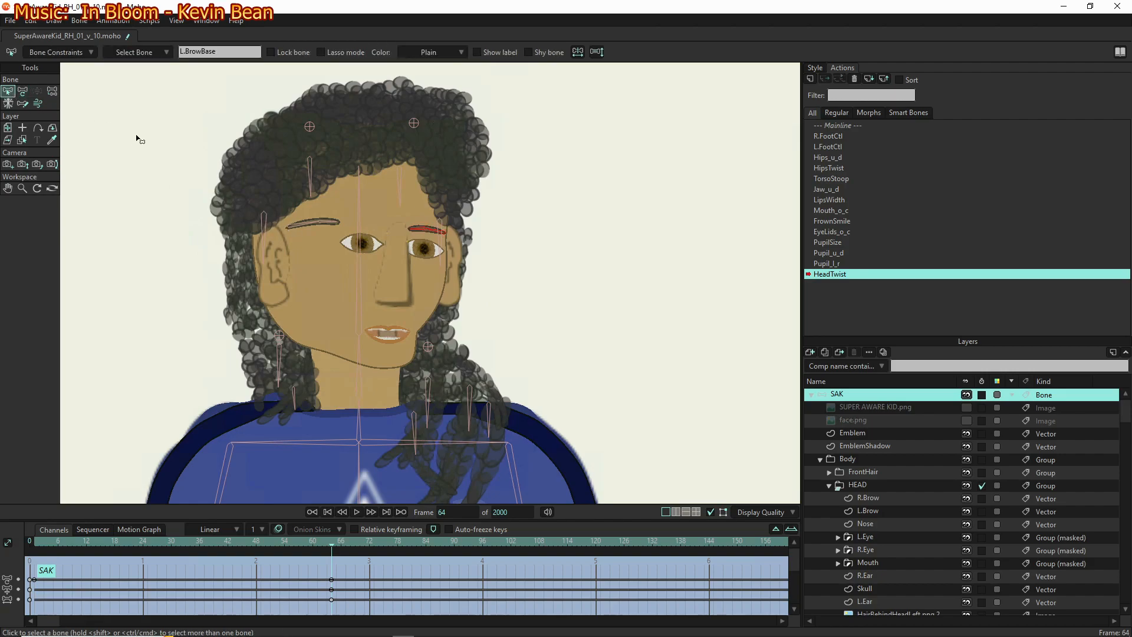
pyautogui.click(22, 90)
pyautogui.click(294, 229)
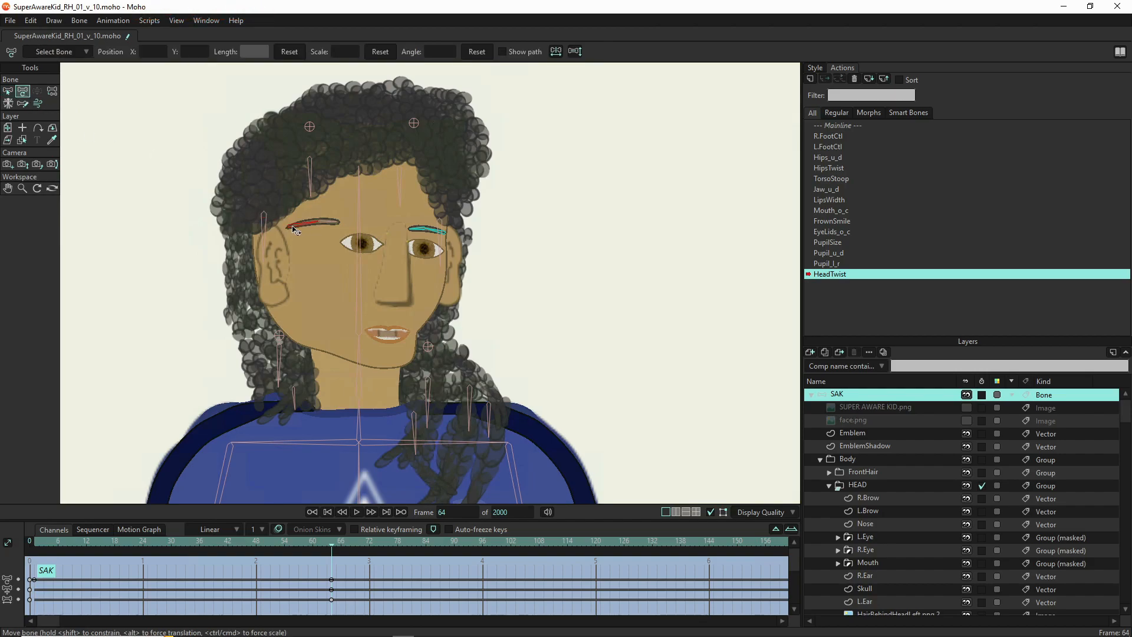
pyautogui.click(291, 231)
pyautogui.moveTo(290, 230); pyautogui.dragTo(344, 229)
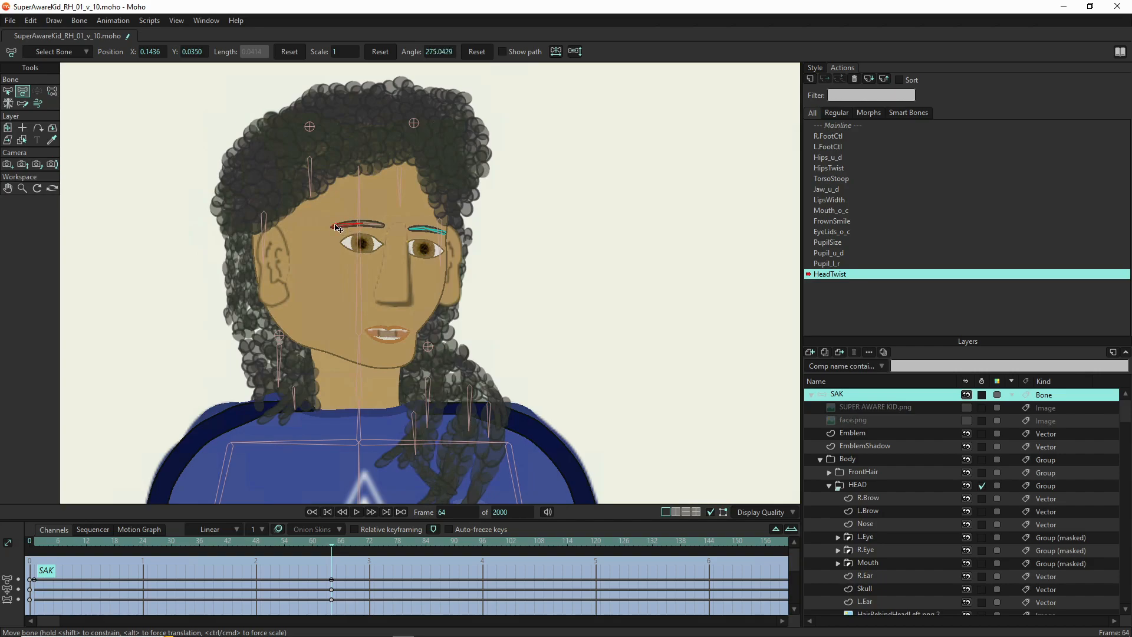
pyautogui.moveTo(336, 227); pyautogui.dragTo(339, 224)
pyautogui.moveTo(339, 225); pyautogui.dragTo(342, 224)
# Reorder the HairBehindHeadRight.png 2 layer to sit between R.Ear and Skull at frame 64
pyautogui.scroll(-3, 887, 529)
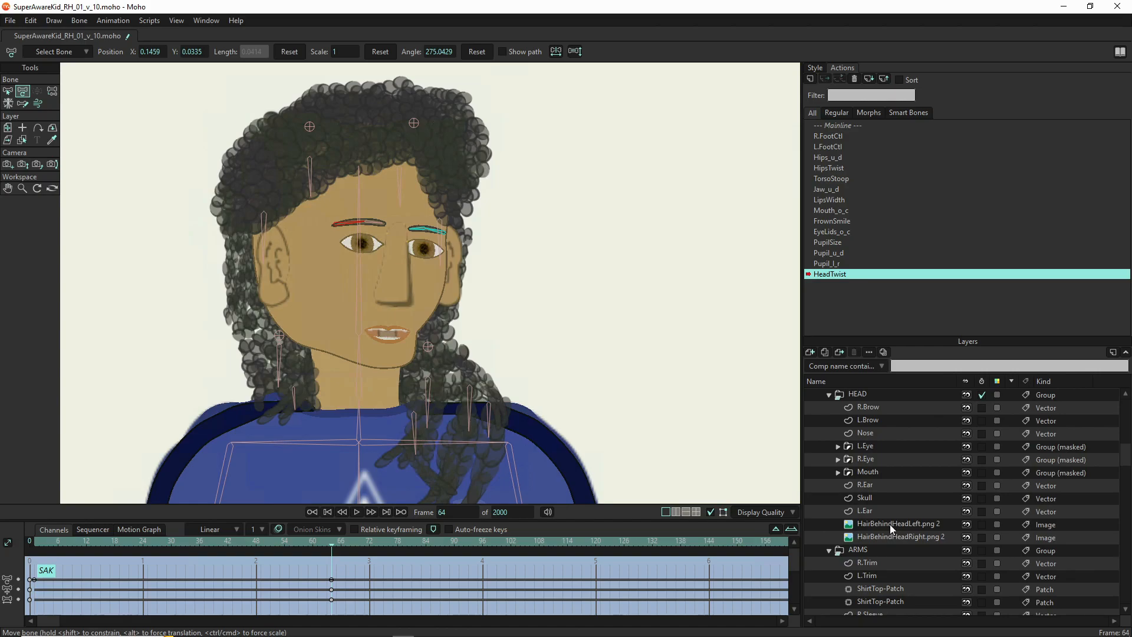
pyautogui.click(890, 525)
pyautogui.click(901, 537)
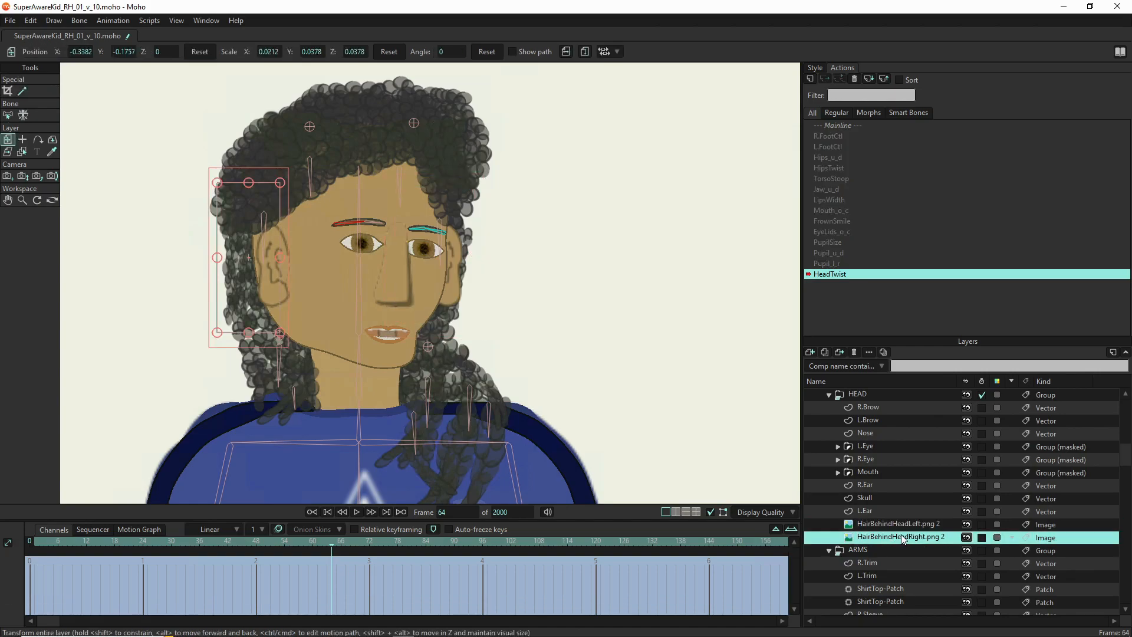
pyautogui.moveTo(900, 538); pyautogui.dragTo(894, 499)
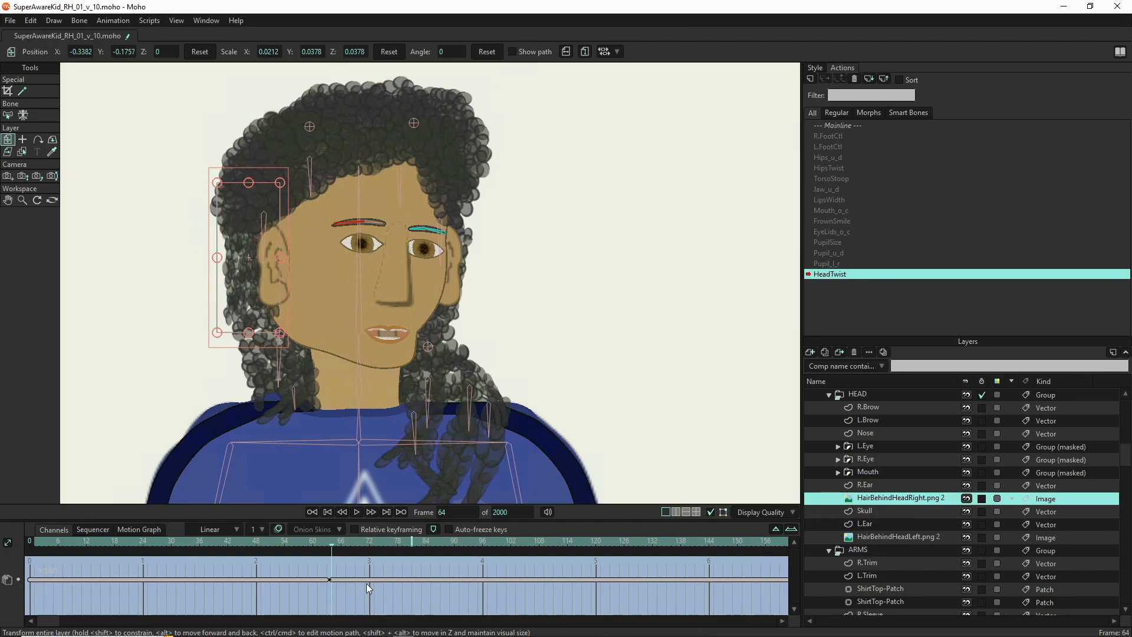
pyautogui.hotkey('ctrl', 'z')
# Place HairBehindHeadRight.png 2 directly above Skull at frame 43 and preview the head twist across the frames
pyautogui.moveTo(328, 544); pyautogui.dragTo(232, 541)
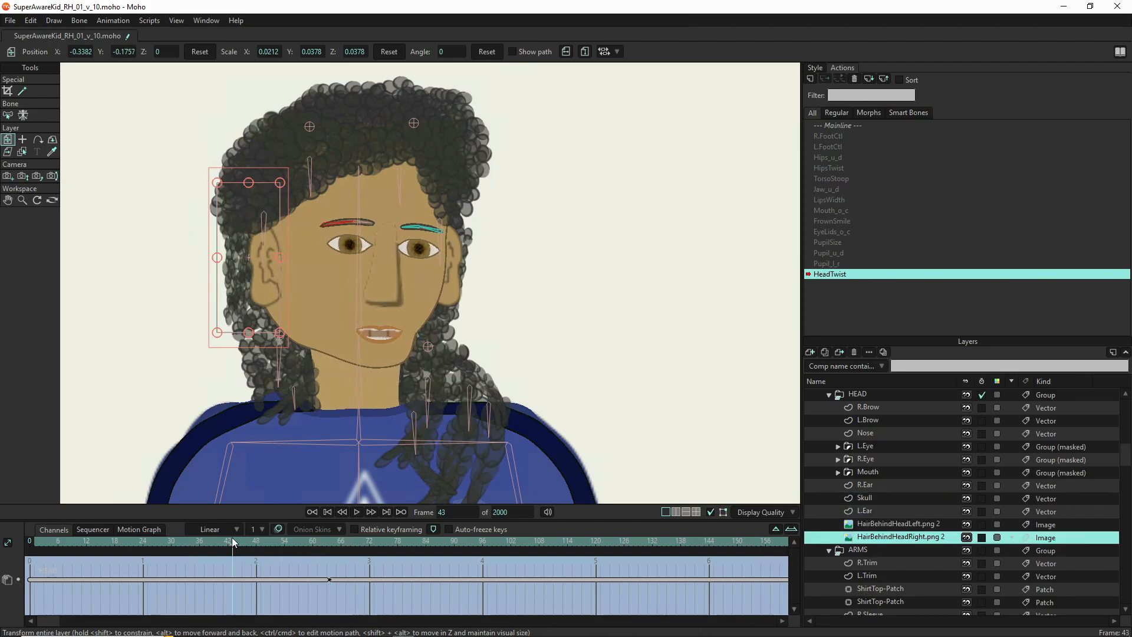
pyautogui.moveTo(889, 535); pyautogui.dragTo(889, 498)
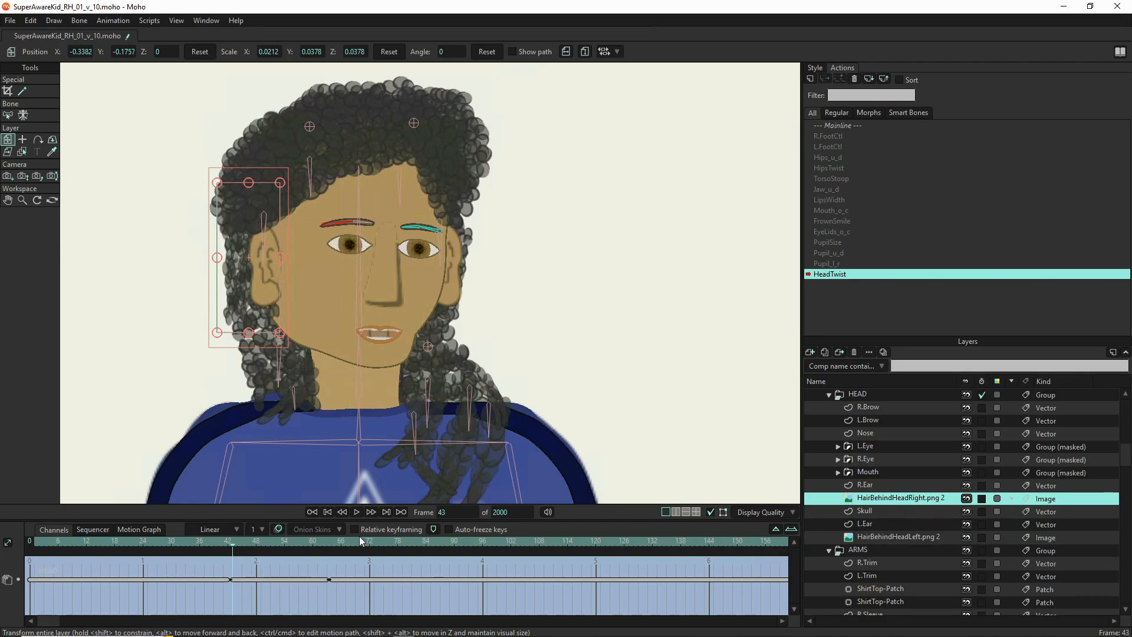
pyautogui.moveTo(230, 544); pyautogui.dragTo(72, 529)
pyautogui.moveTo(140, 540); pyautogui.dragTo(328, 554)
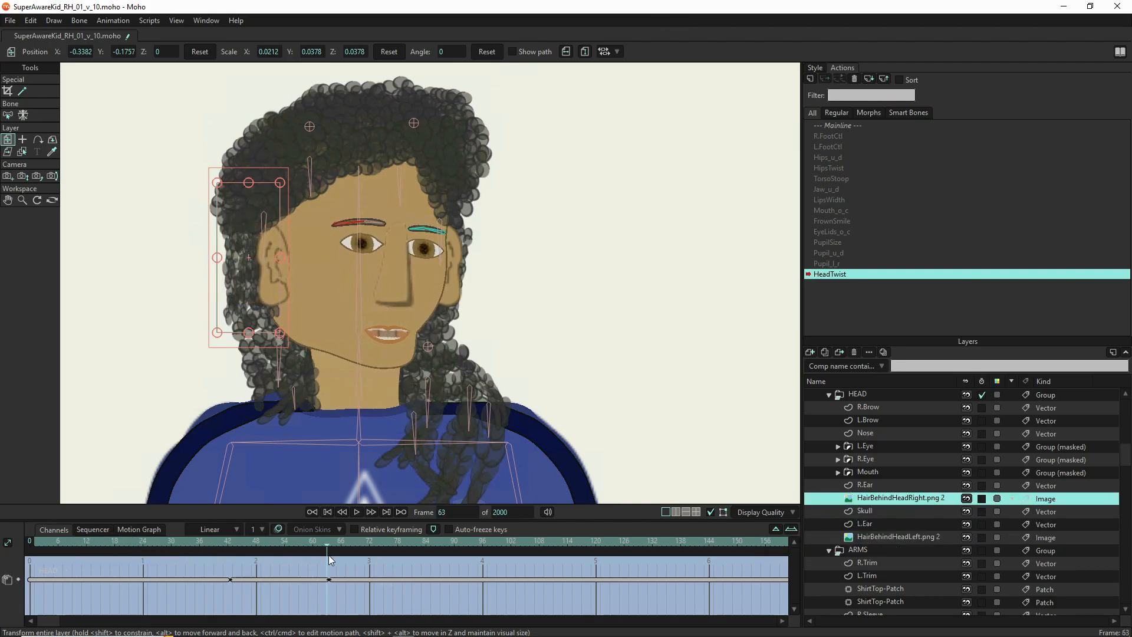
# Shift the BackHair group to about X 0.0085 and narrow its X scale to about 0.97 at frame 63
pyautogui.scroll(-3, 889, 539)
pyautogui.scroll(-2, 887, 564)
pyautogui.scroll(-1, 887, 574)
pyautogui.click(883, 553)
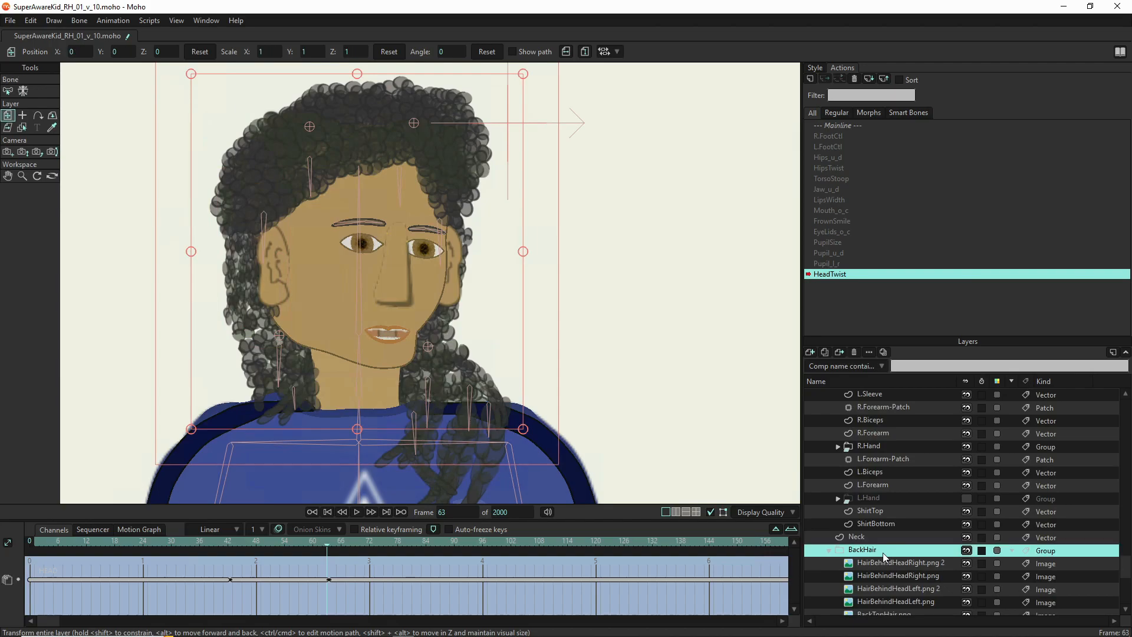
pyautogui.moveTo(329, 307); pyautogui.dragTo(339, 310)
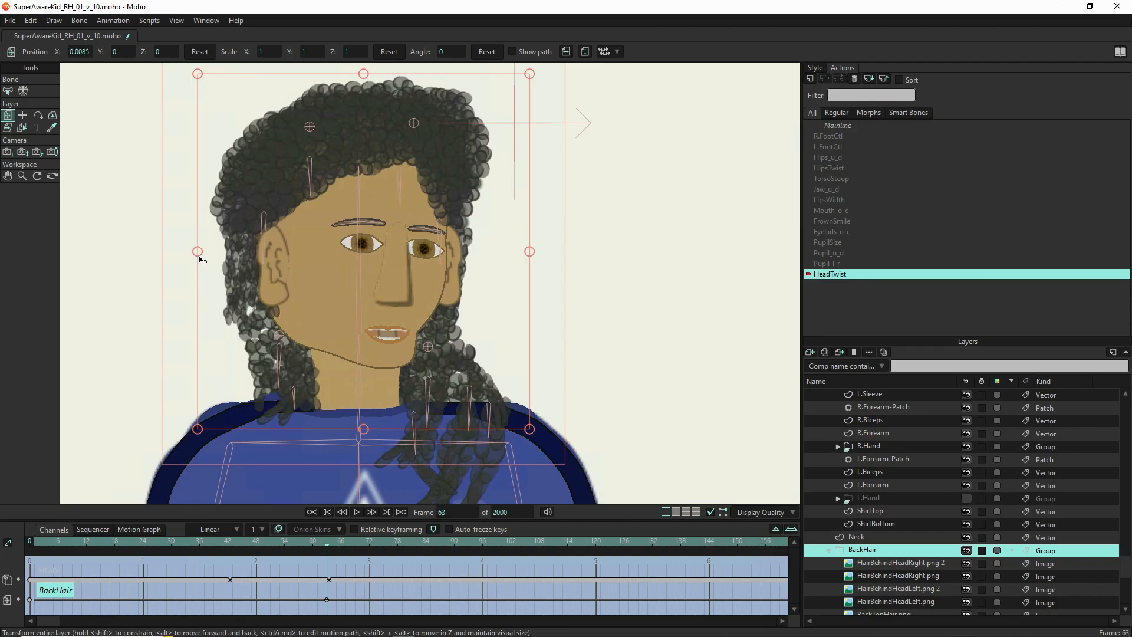
pyautogui.moveTo(199, 253); pyautogui.dragTo(207, 253)
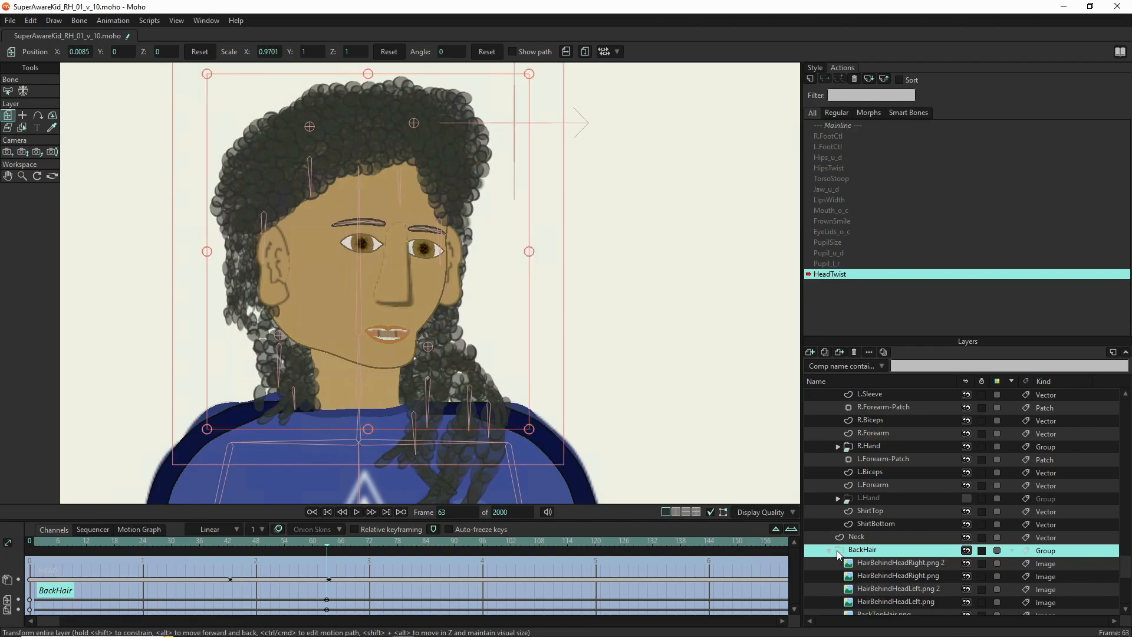
# Narrow the FrontHair group's X scale to about 0.959 and shift it to about X -0.0023, Y 0.0015 at frame 63
pyautogui.scroll(5, 869, 496)
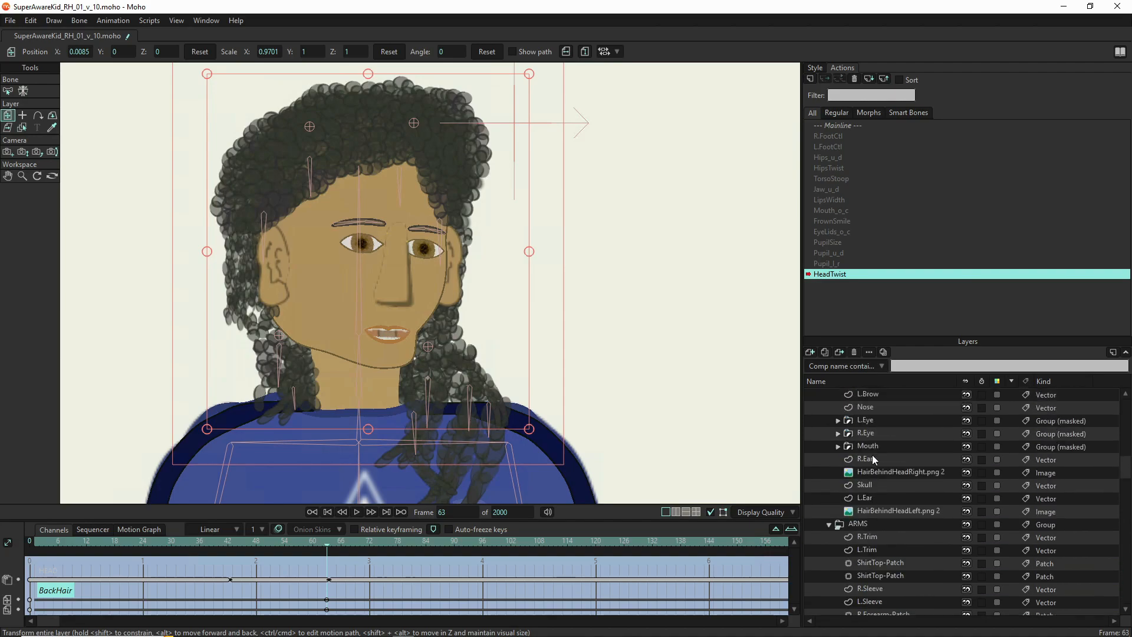
pyautogui.scroll(3, 890, 472)
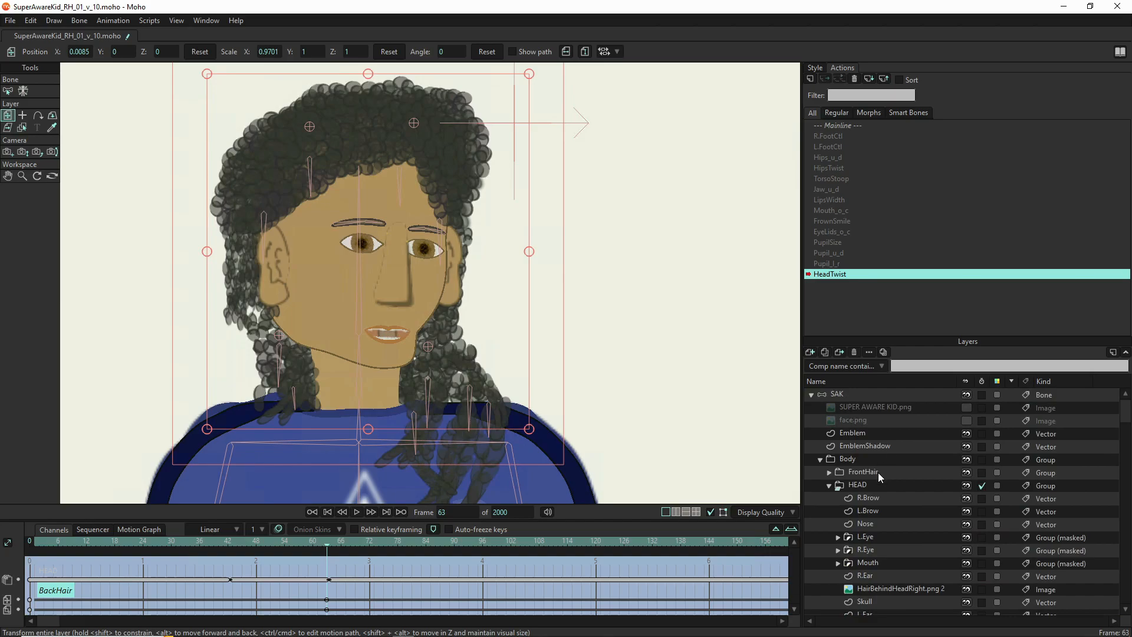
pyautogui.click(879, 473)
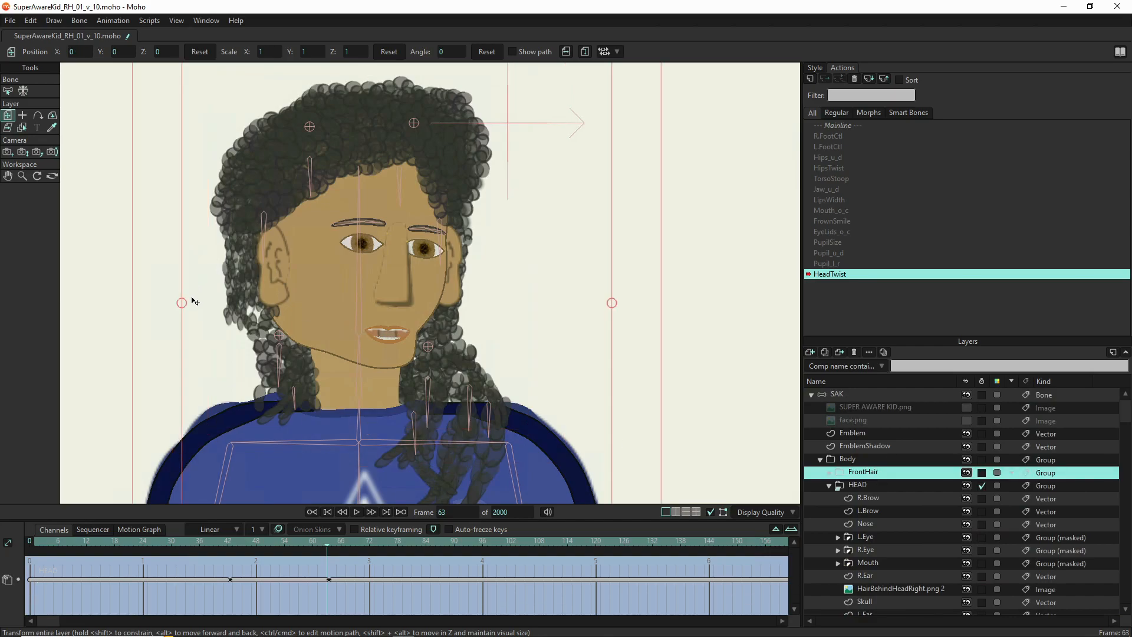
pyautogui.moveTo(198, 302)
pyautogui.mouseDown()
pyautogui.moveTo(206, 295)
pyautogui.moveTo(185, 306)
pyautogui.moveTo(197, 306)
pyautogui.mouseUp()
pyautogui.moveTo(288, 306); pyautogui.dragTo(286, 307)
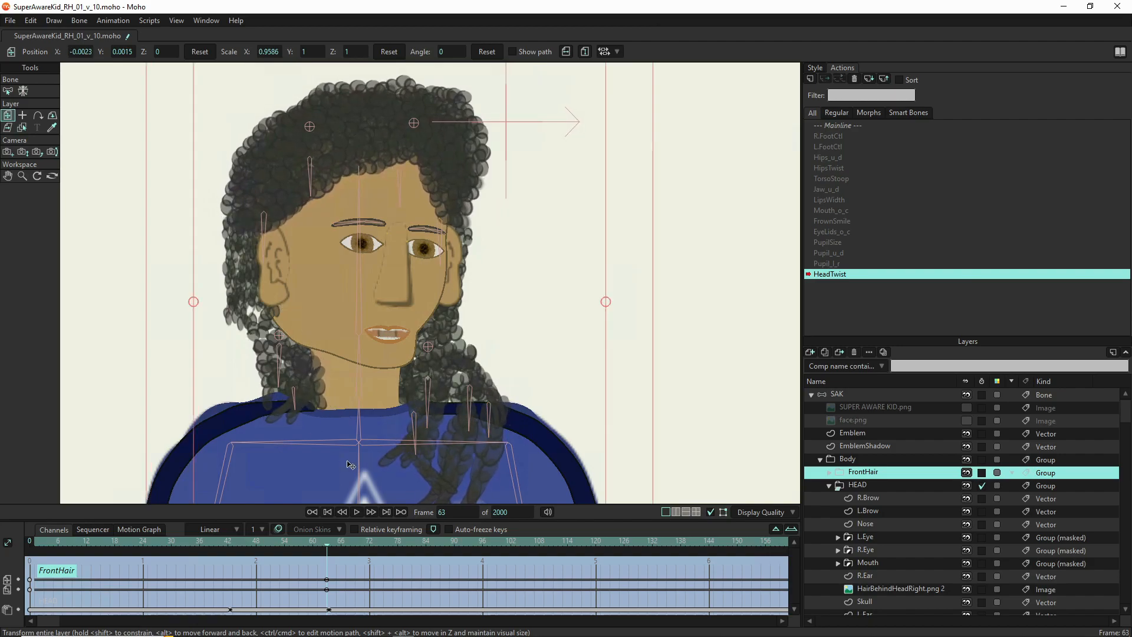
# Reset the FrontHair group's position, scale and angle at frame 32
pyautogui.moveTo(325, 543); pyautogui.dragTo(179, 537)
pyautogui.click(181, 542)
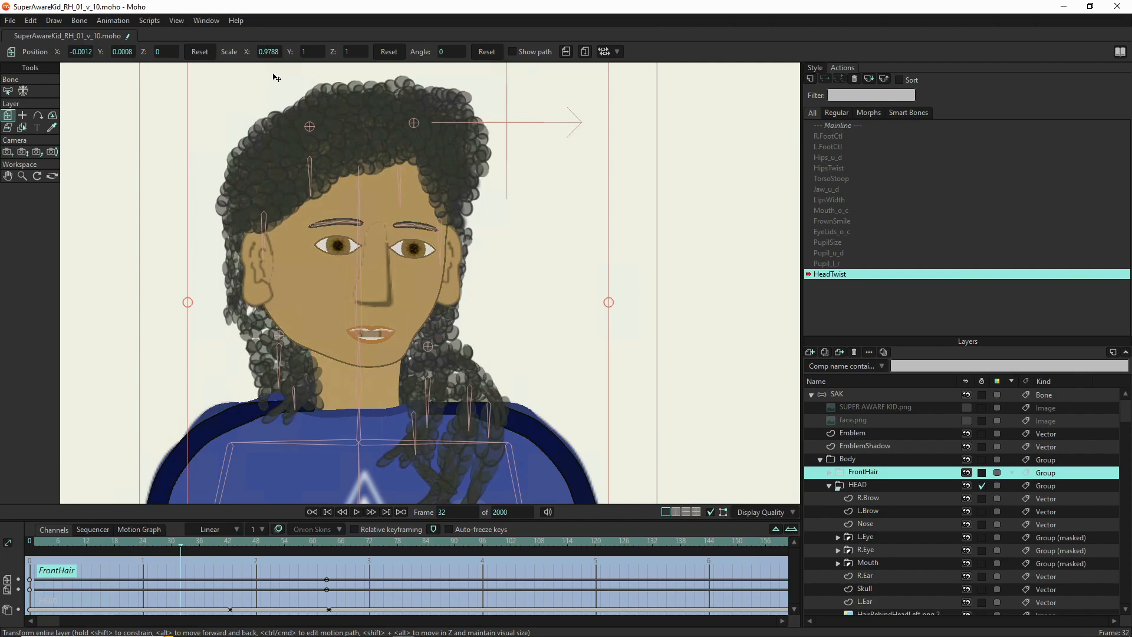
pyautogui.click(201, 52)
pyautogui.click(389, 52)
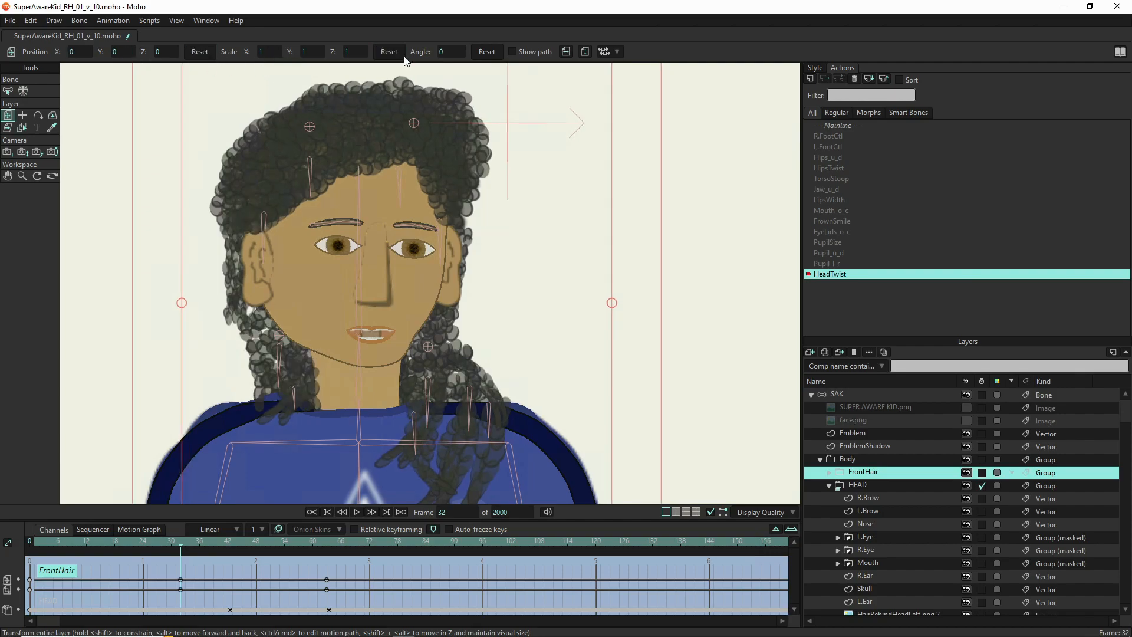
pyautogui.click(496, 52)
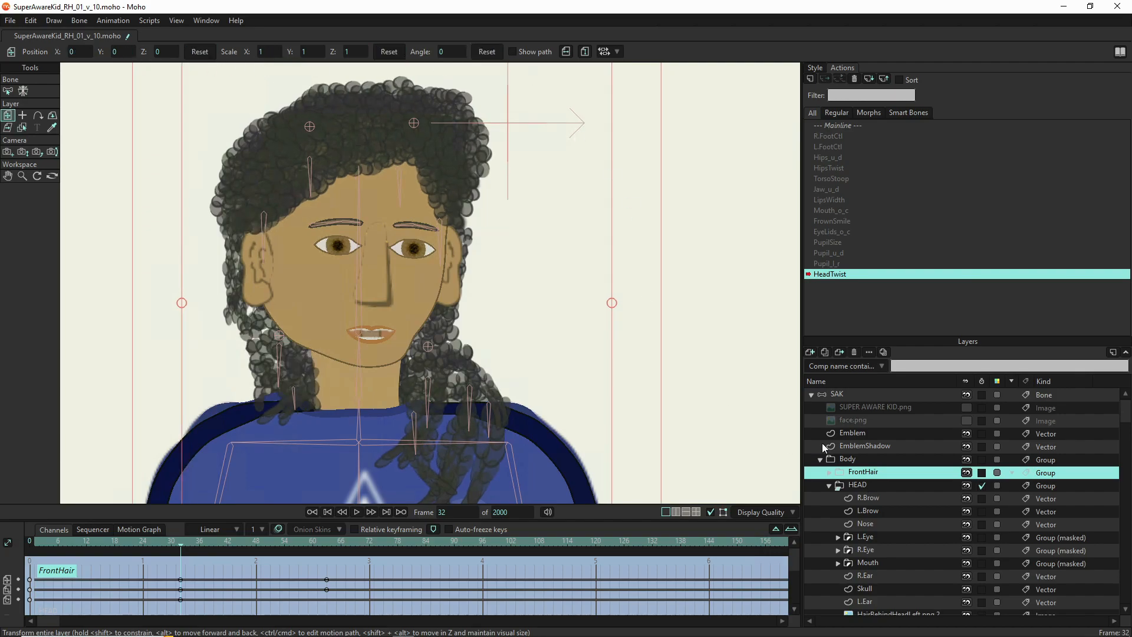
# Reset the BackHair group's scale and position at frame 32
pyautogui.scroll(-10, 849, 590)
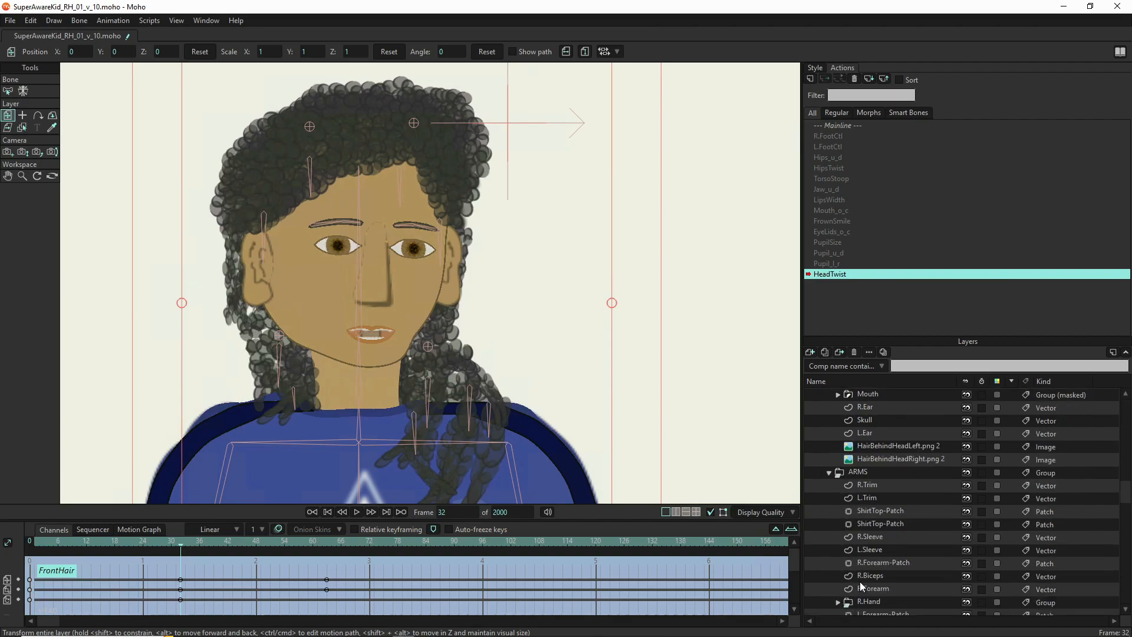
pyautogui.scroll(-1, 864, 588)
pyautogui.click(880, 562)
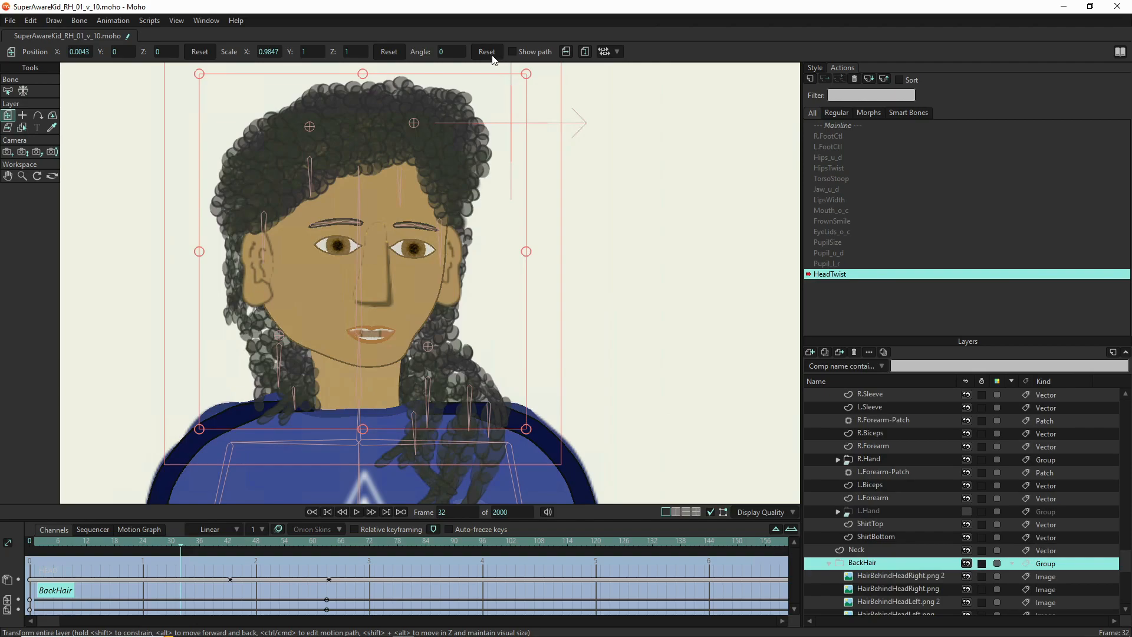
pyautogui.click(390, 52)
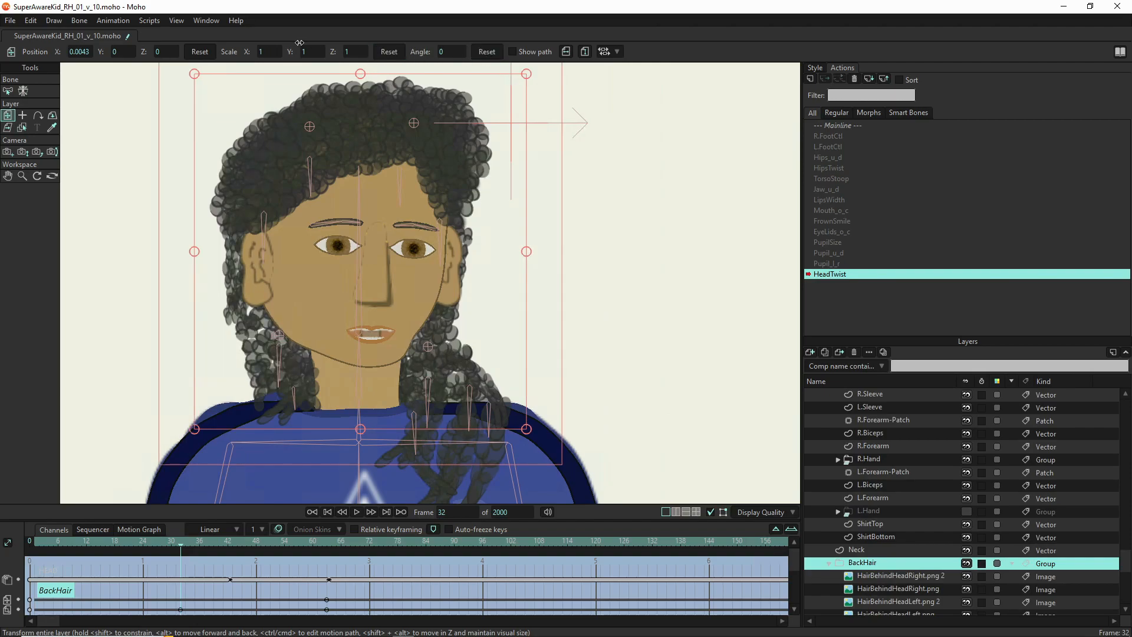
pyautogui.click(197, 52)
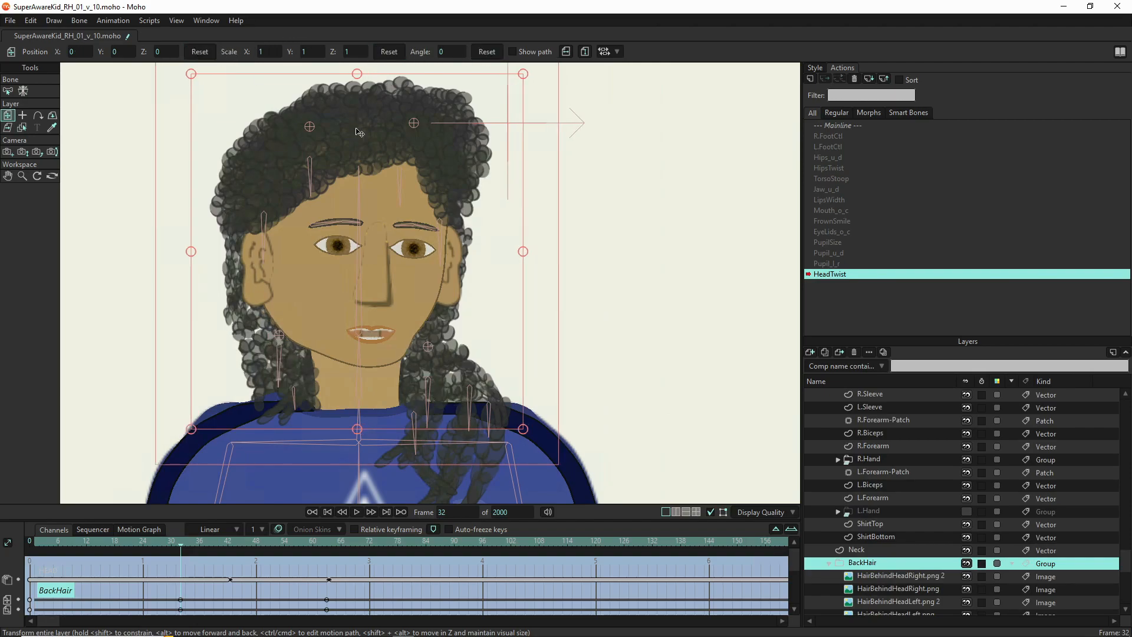
# Select all head, face and hair bones on the SAK layer and reset their position, scale and angle at frame 32
pyautogui.scroll(10, 893, 544)
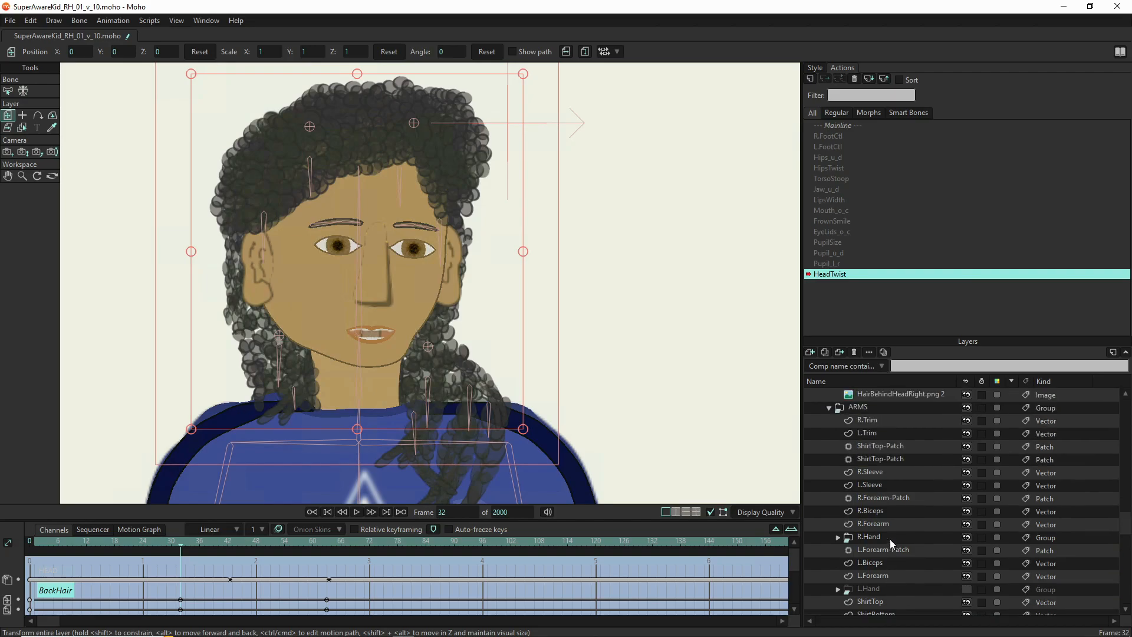
pyautogui.scroll(2, 879, 405)
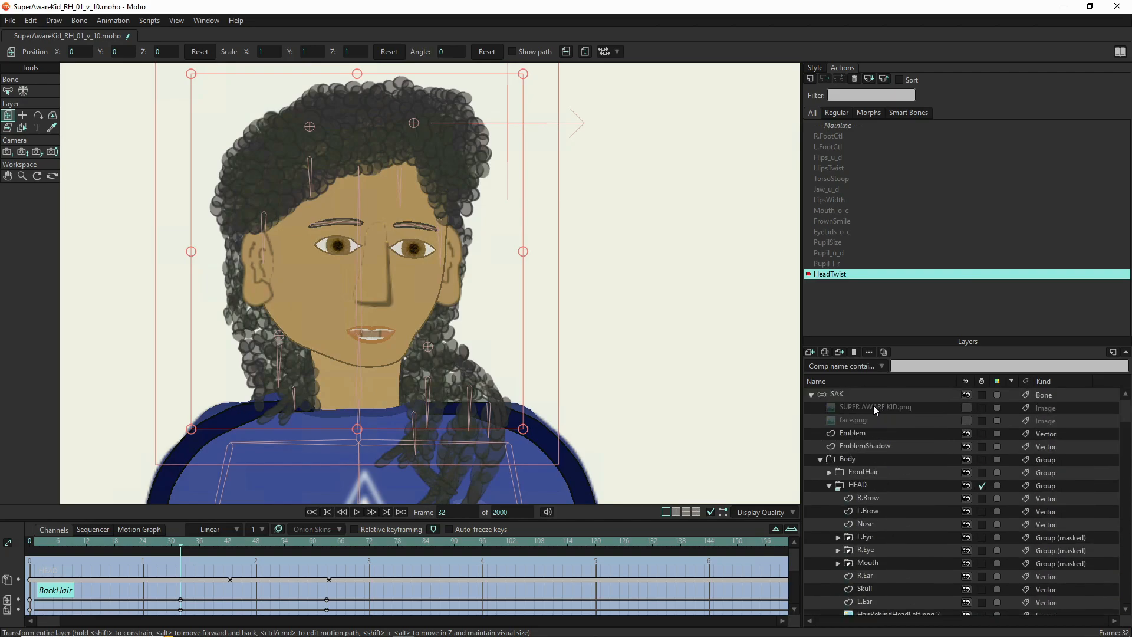
pyautogui.click(856, 393)
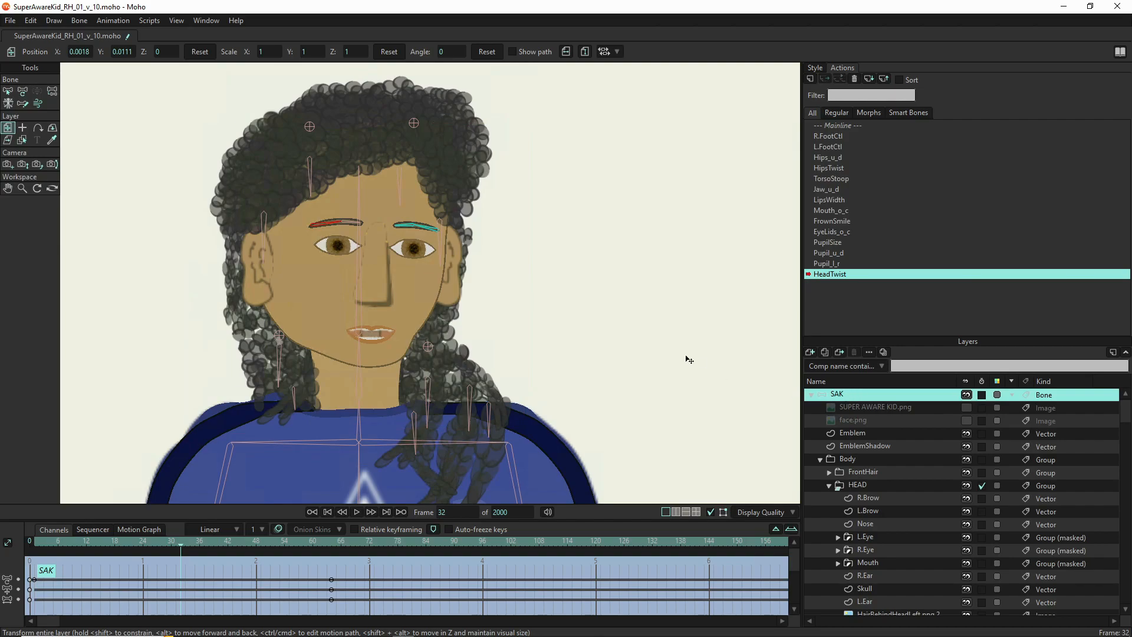
pyautogui.press('b')
pyautogui.moveTo(573, 101); pyautogui.dragTo(141, 439)
pyautogui.click(22, 91)
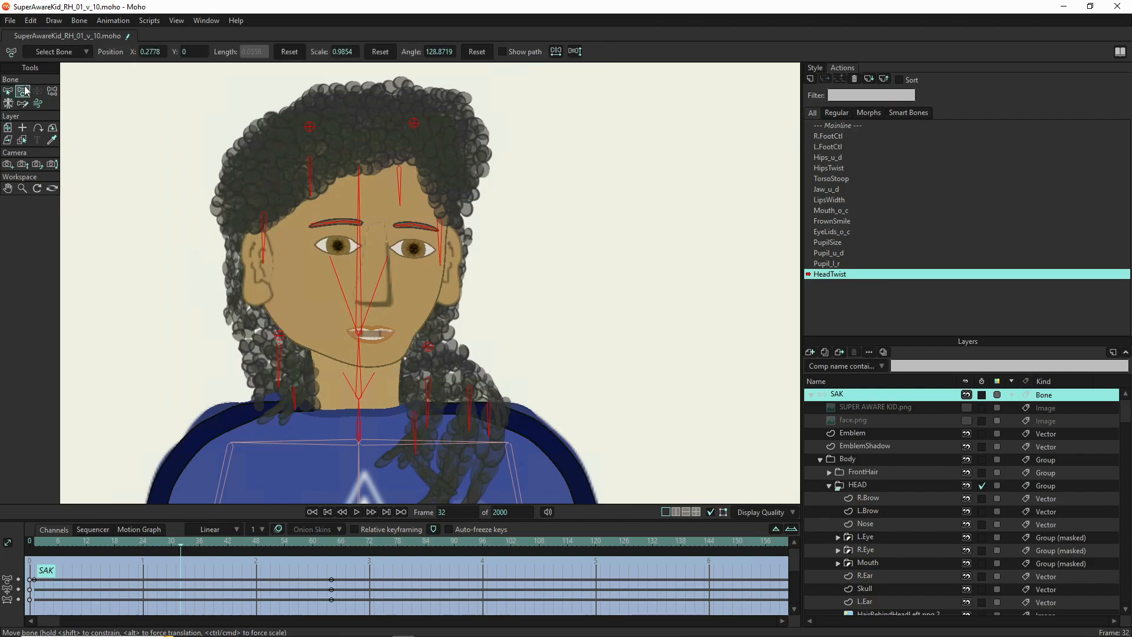
pyautogui.click(290, 52)
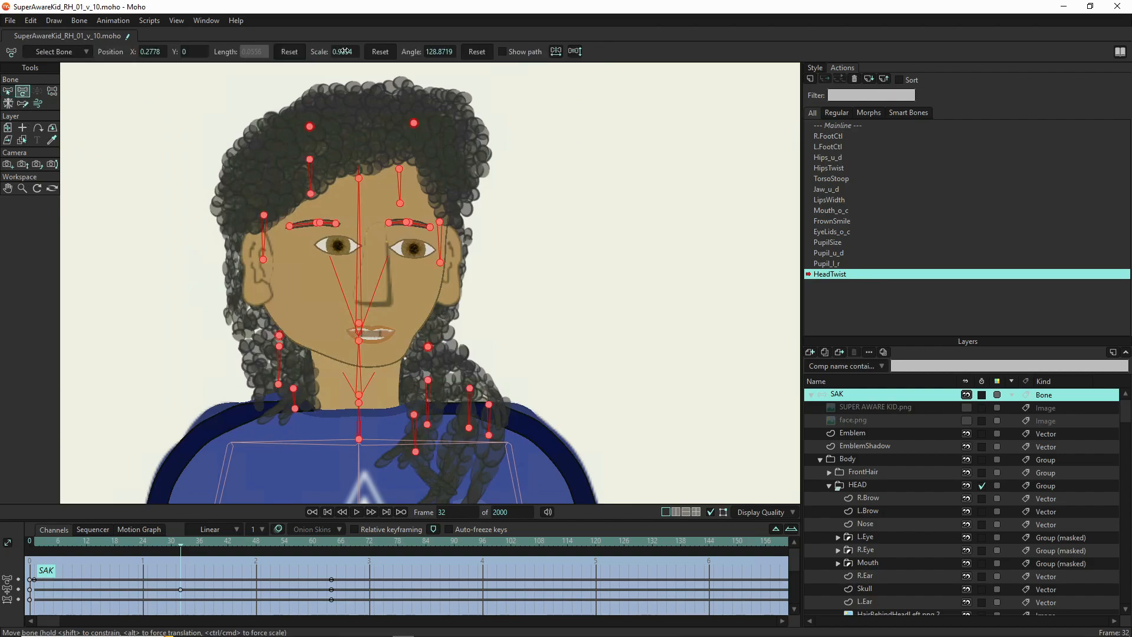
pyautogui.click(382, 53)
pyautogui.click(478, 52)
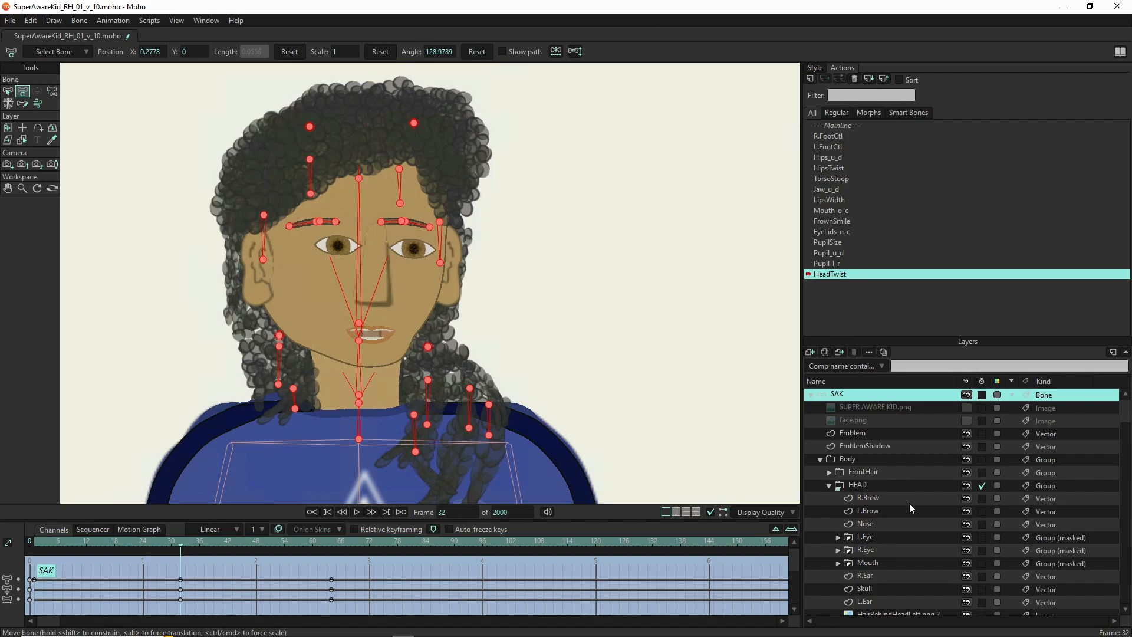
# Reset the position and scale of the L.Eye group and the Nose layer at frame 32
pyautogui.click(888, 534)
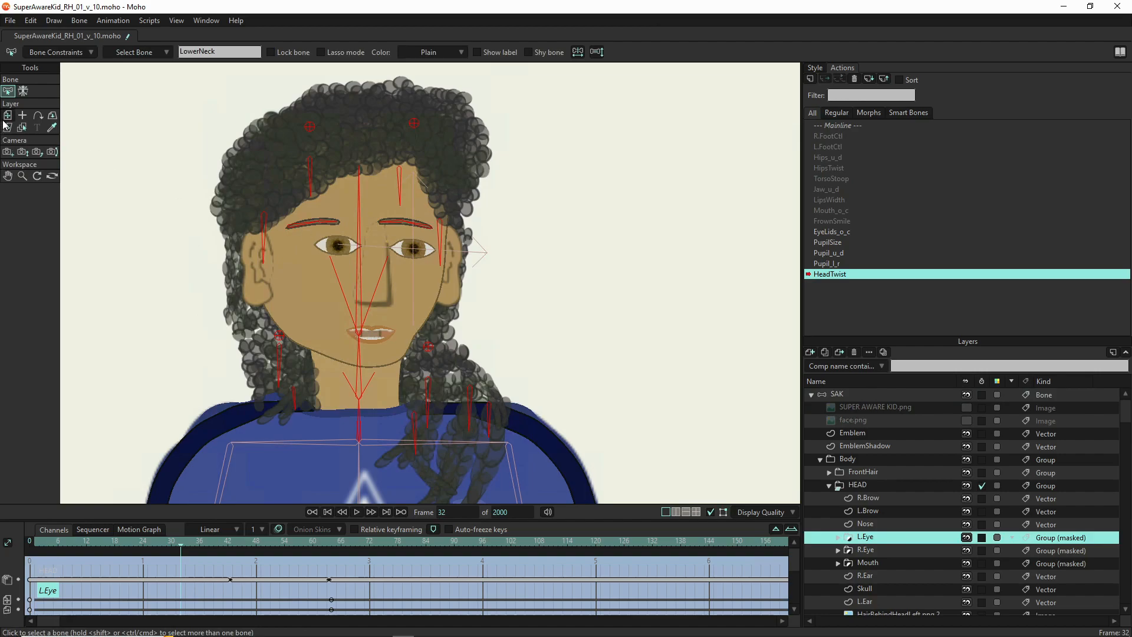
pyautogui.click(8, 115)
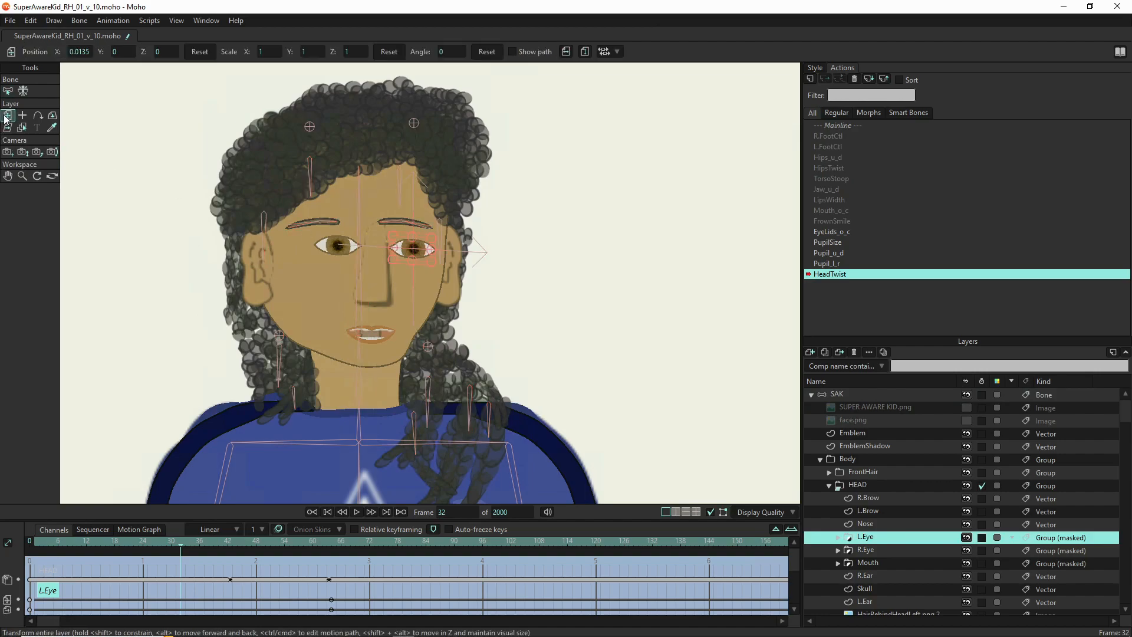
pyautogui.click(200, 52)
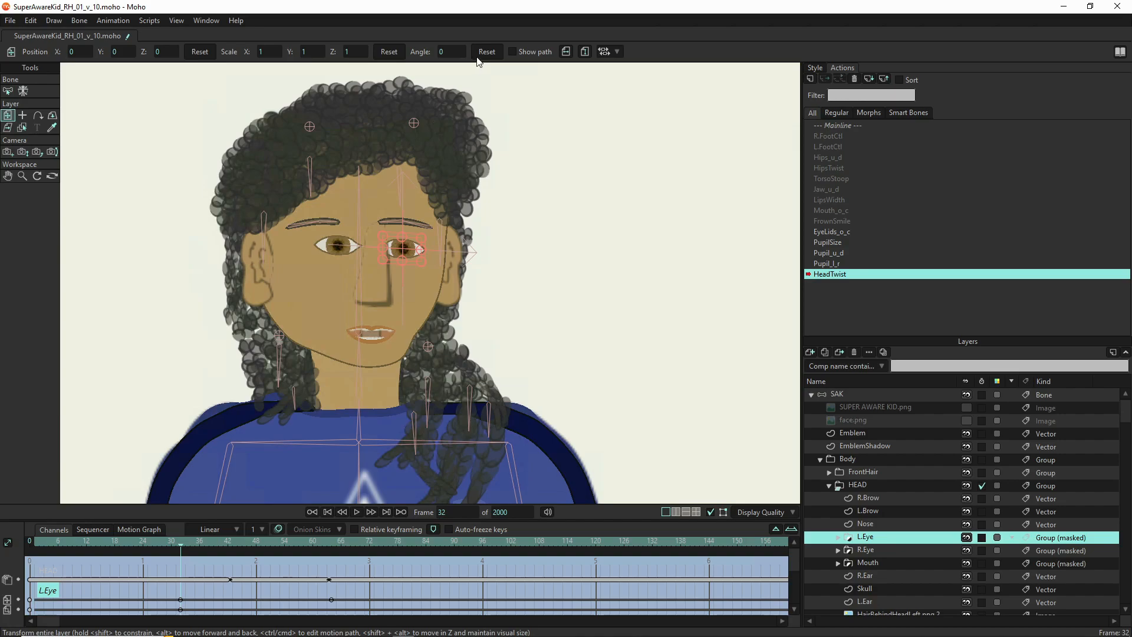
pyautogui.click(873, 524)
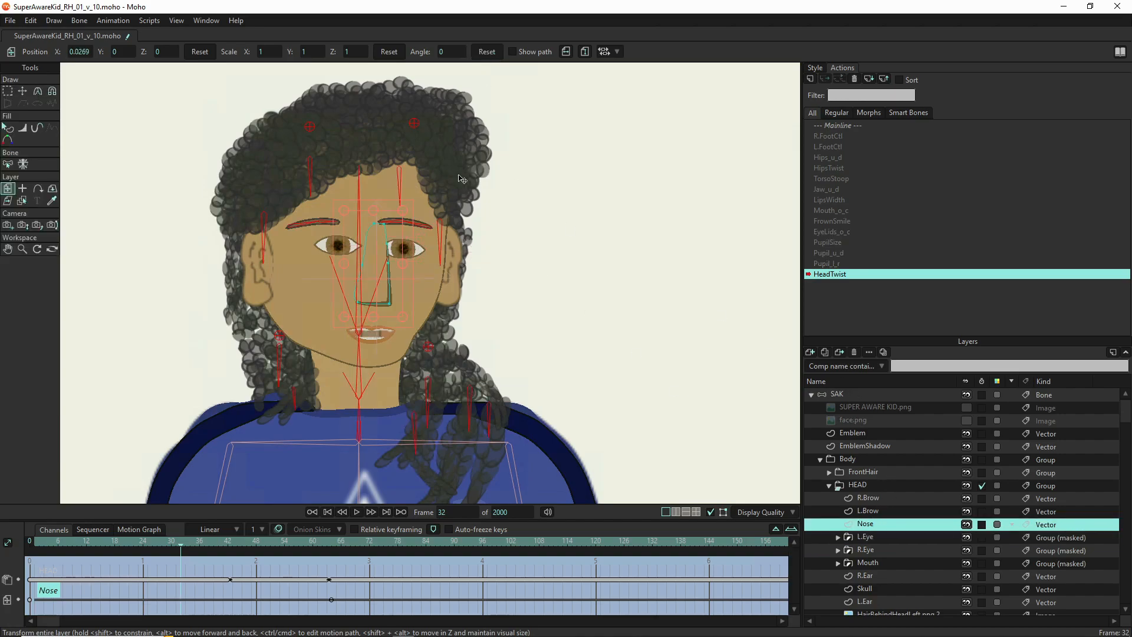
pyautogui.click(200, 52)
pyautogui.click(390, 53)
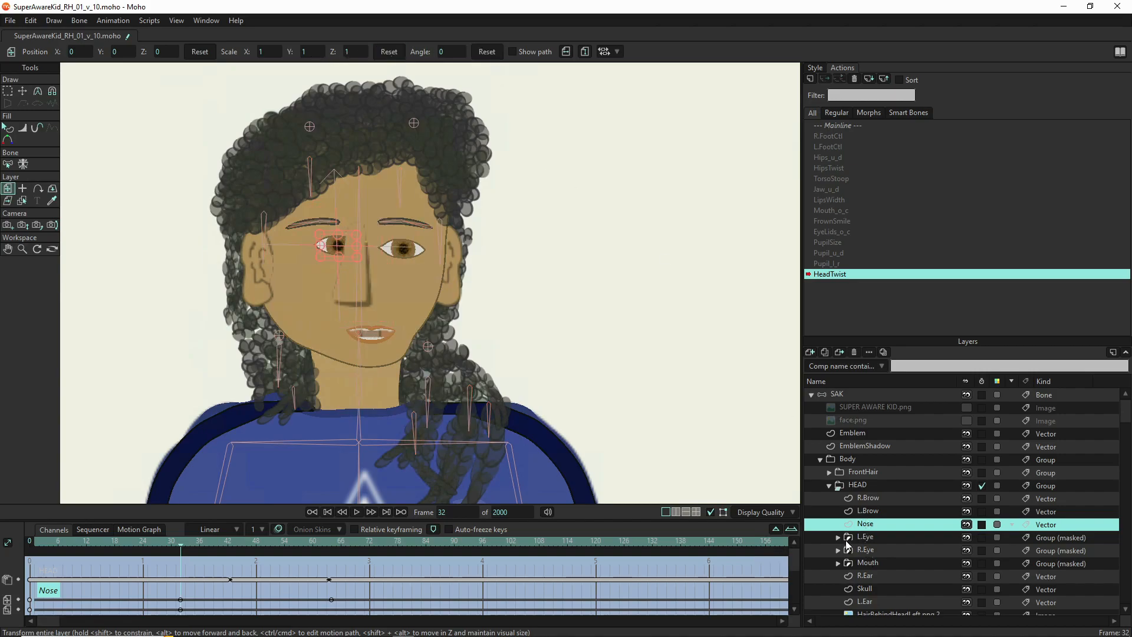
# Reset the position and angle of the R.Eye and Mouth groups at frame 32
pyautogui.click(867, 554)
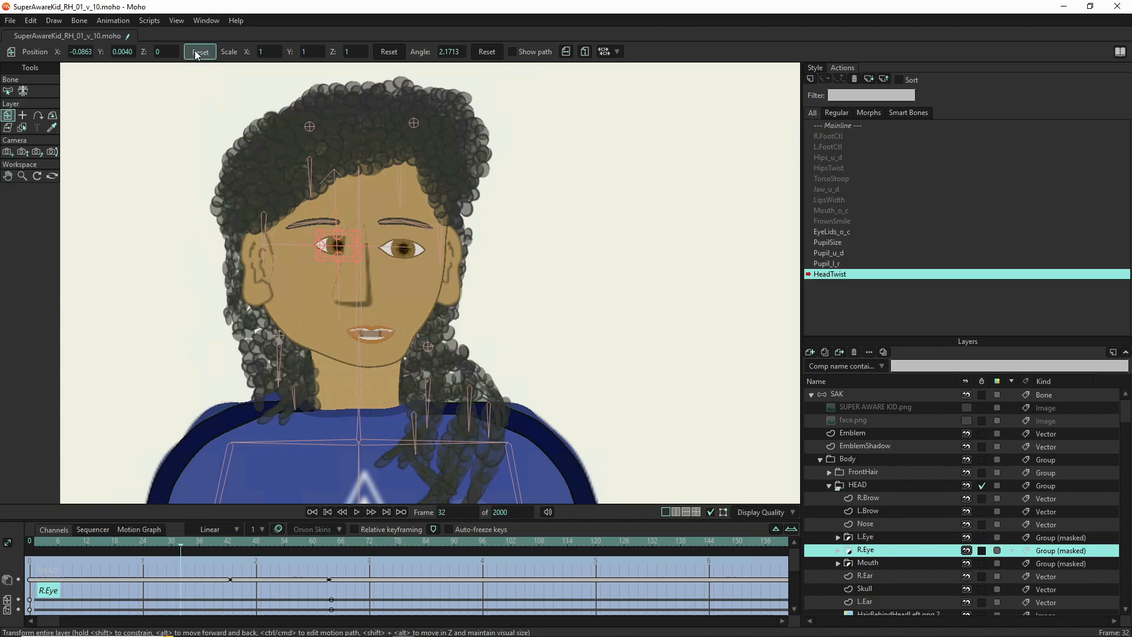
pyautogui.click(195, 52)
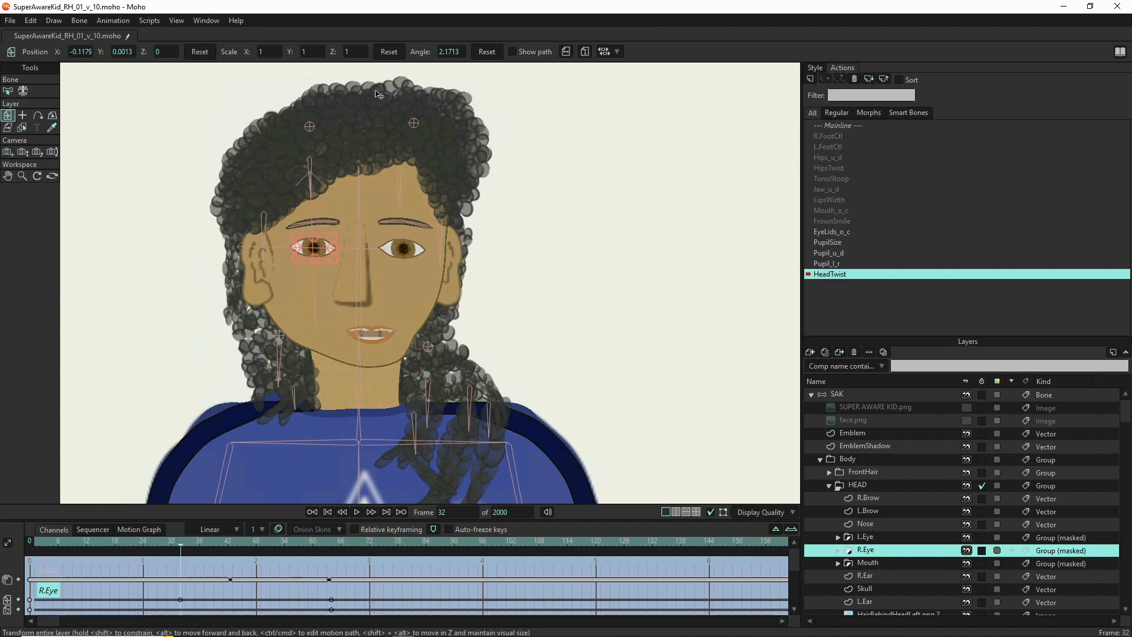
pyautogui.click(487, 52)
pyautogui.click(868, 564)
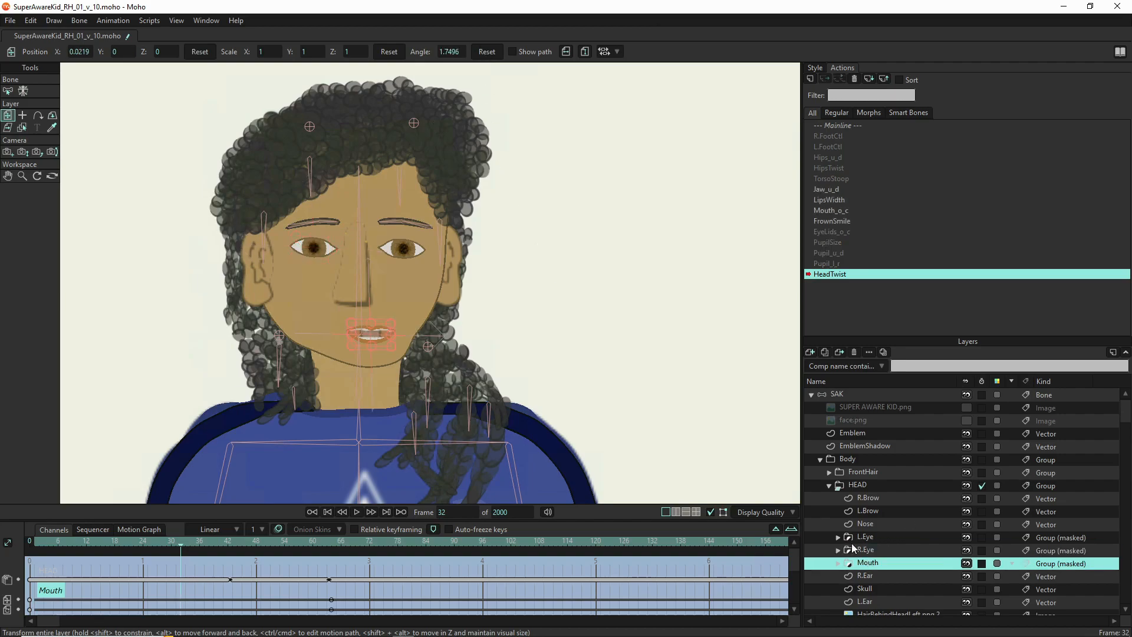
pyautogui.click(200, 52)
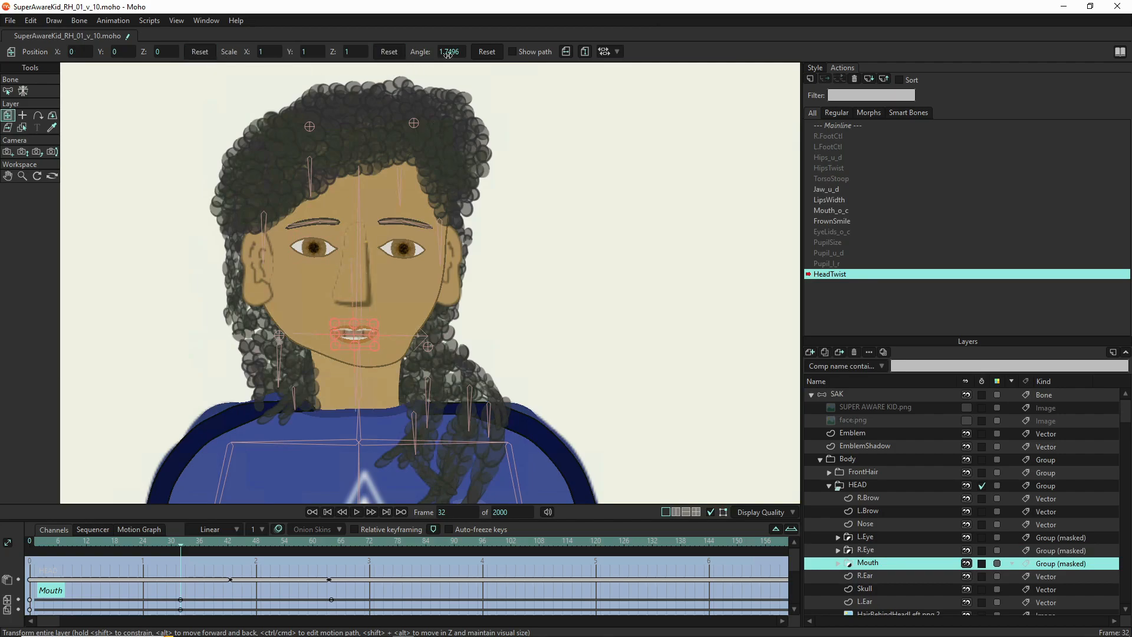
pyautogui.click(486, 53)
# Reset the position, scale and angle of the R.Ear and L.Ear layers at frame 32
pyautogui.click(881, 578)
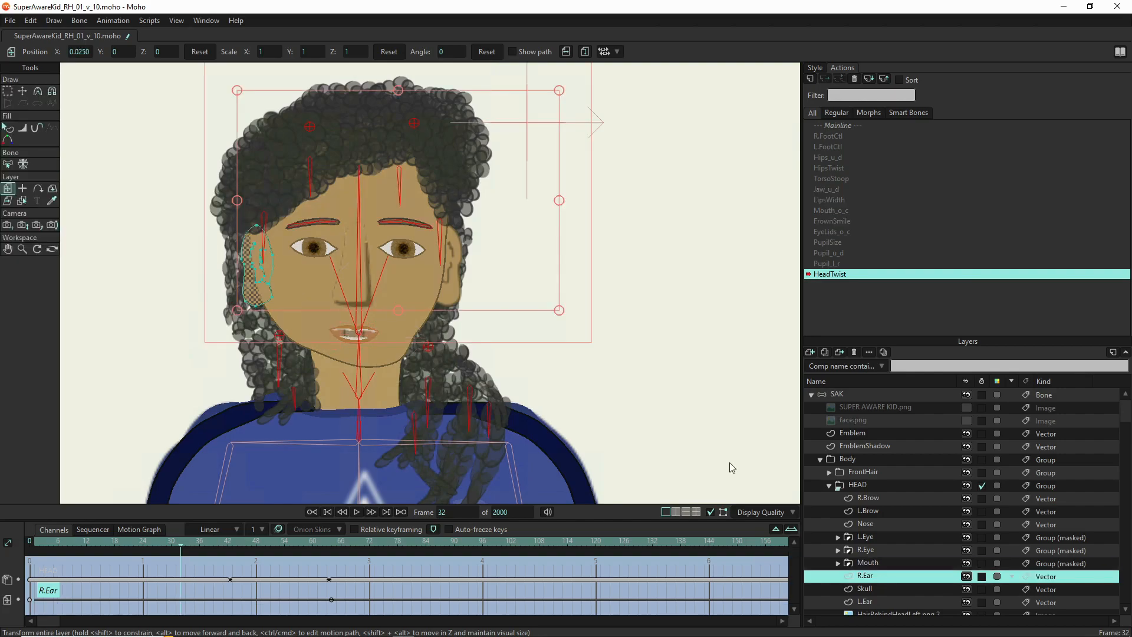
pyautogui.click(200, 53)
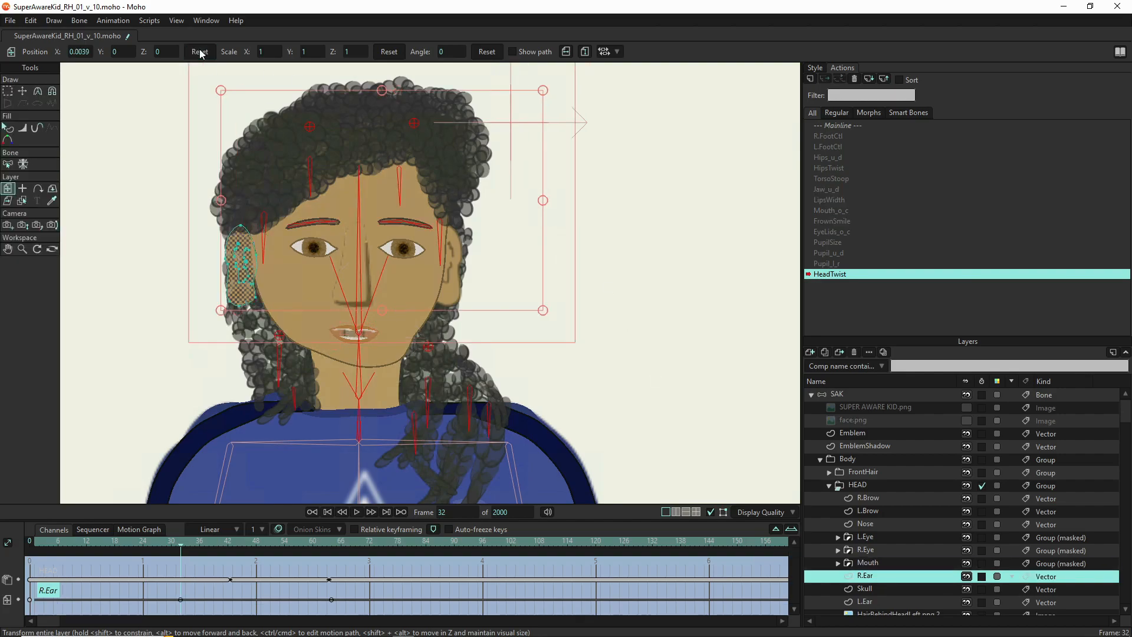
pyautogui.click(390, 52)
pyautogui.click(488, 52)
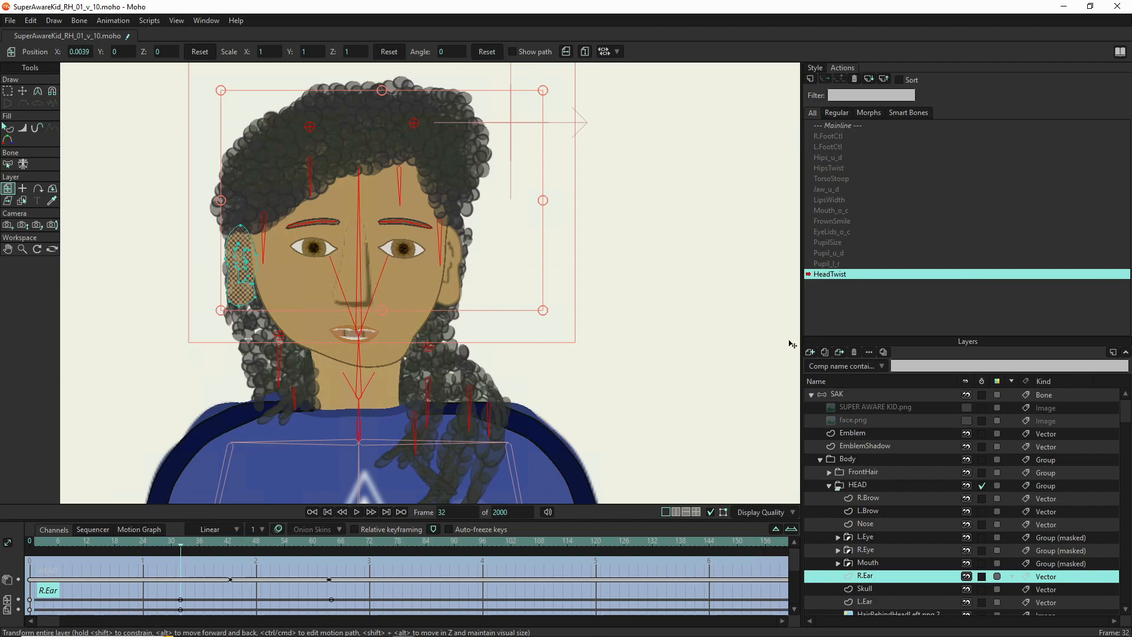
pyautogui.click(878, 603)
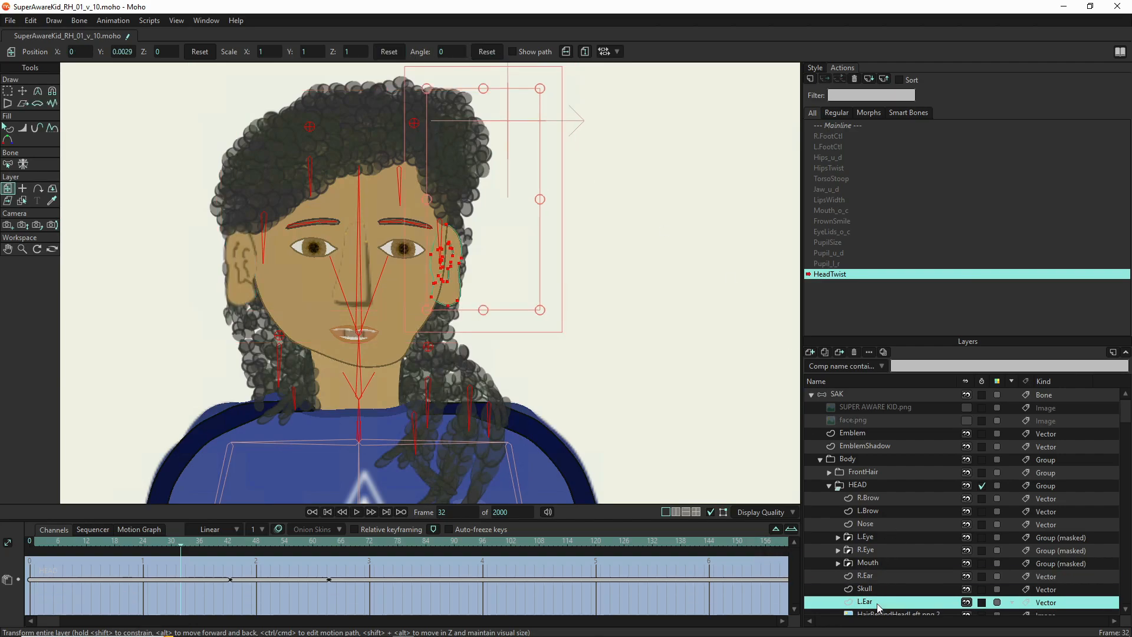
pyautogui.click(200, 53)
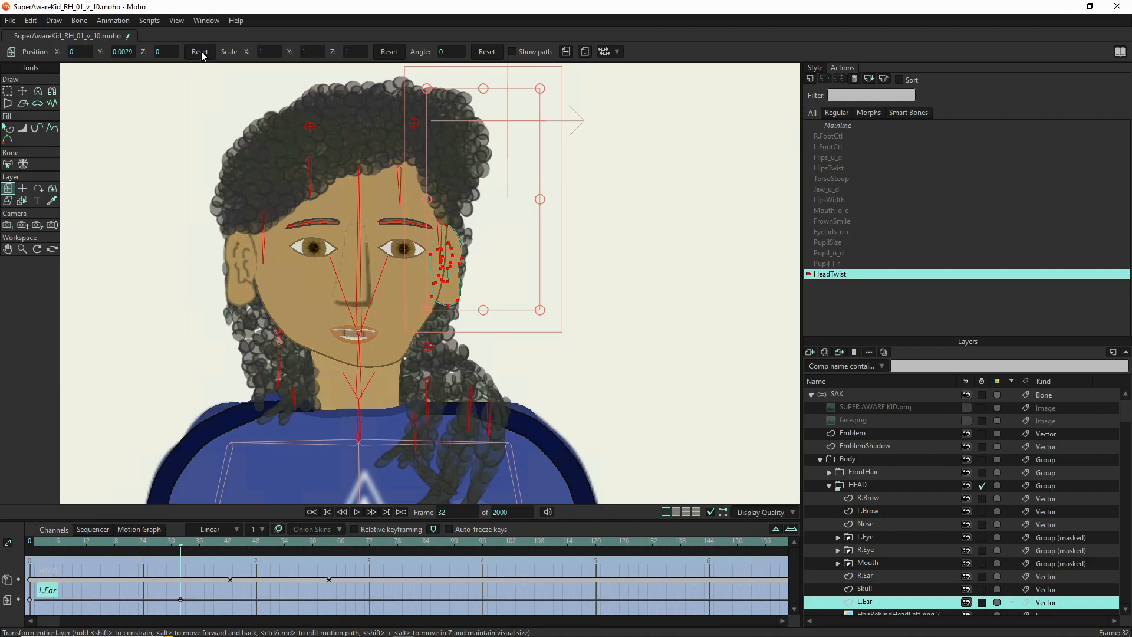
pyautogui.click(390, 52)
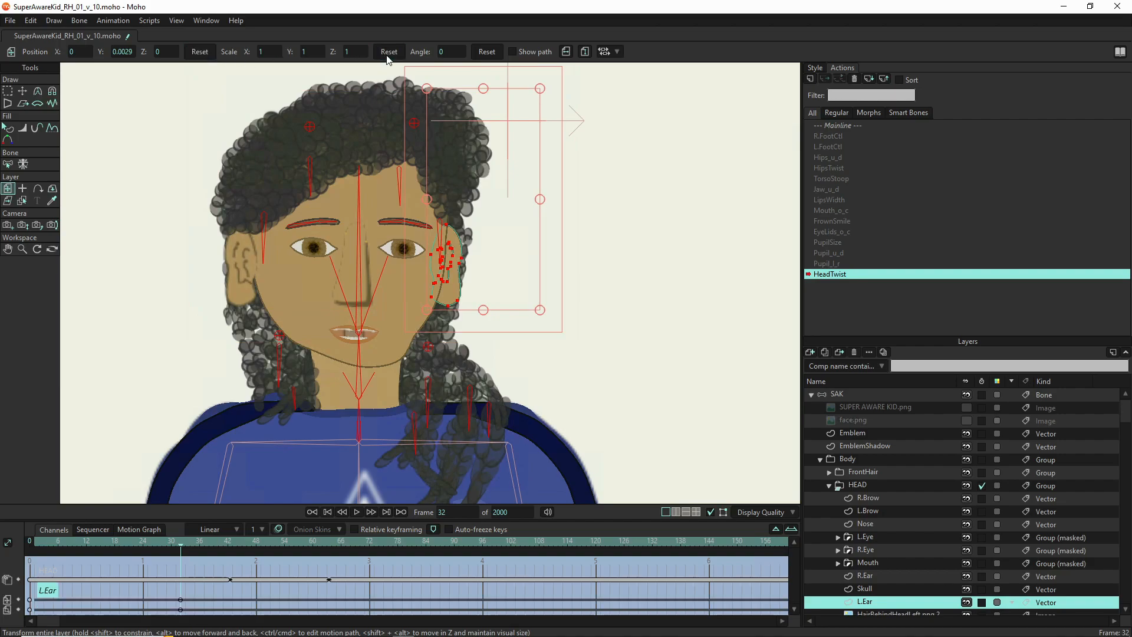
pyautogui.click(496, 55)
# At frame 64, shift the L.Ear layer inward behind the face to X -0.0246 and compare the pose with frame 32
pyautogui.moveTo(181, 544); pyautogui.dragTo(332, 541)
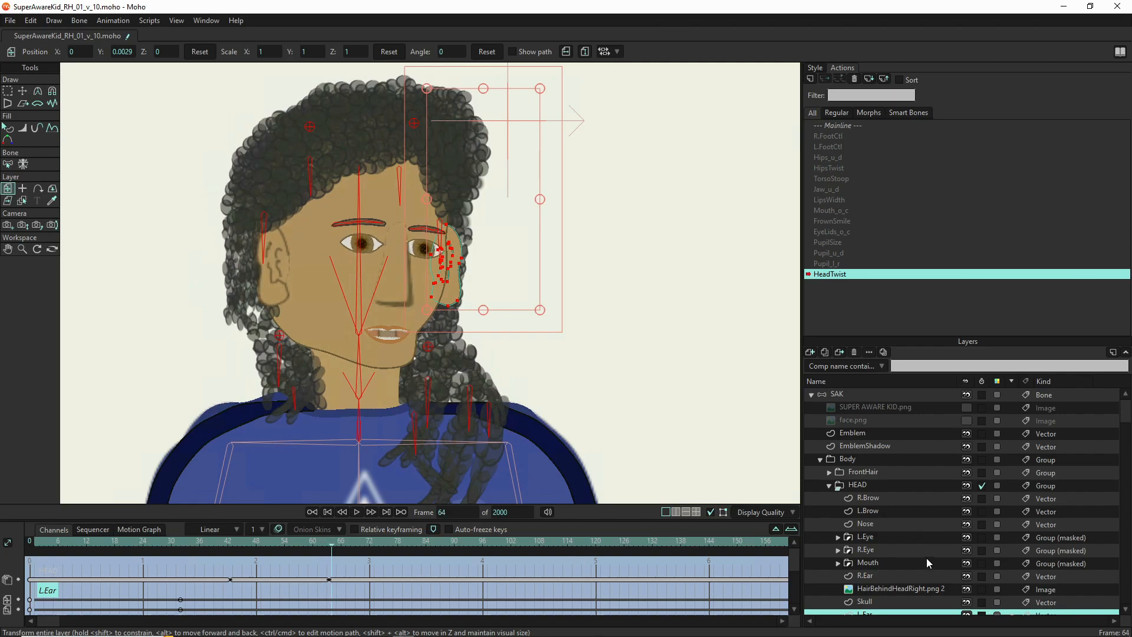
pyautogui.click(887, 577)
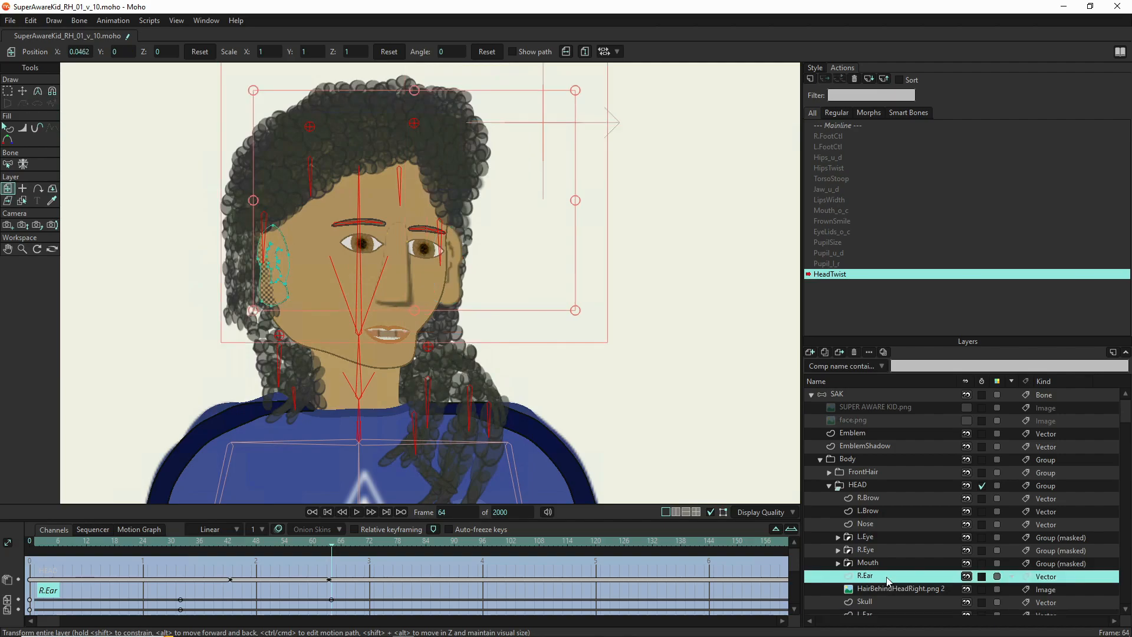
pyautogui.scroll(-1, 881, 592)
pyautogui.click(881, 588)
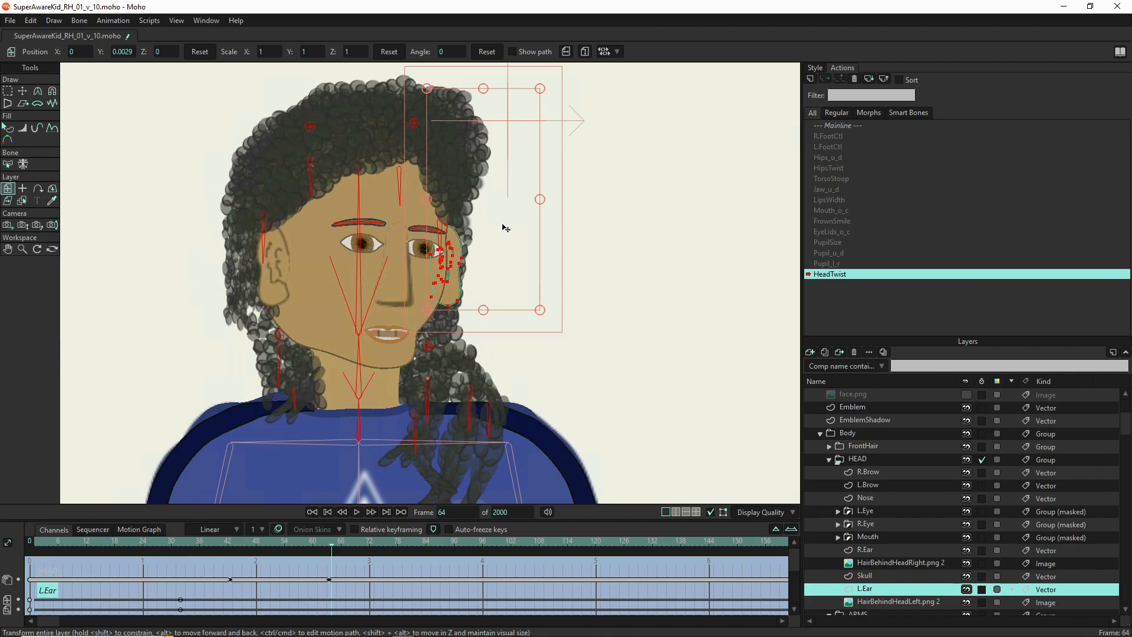
pyautogui.moveTo(510, 223); pyautogui.dragTo(504, 222)
pyautogui.moveTo(494, 223); pyautogui.dragTo(488, 215)
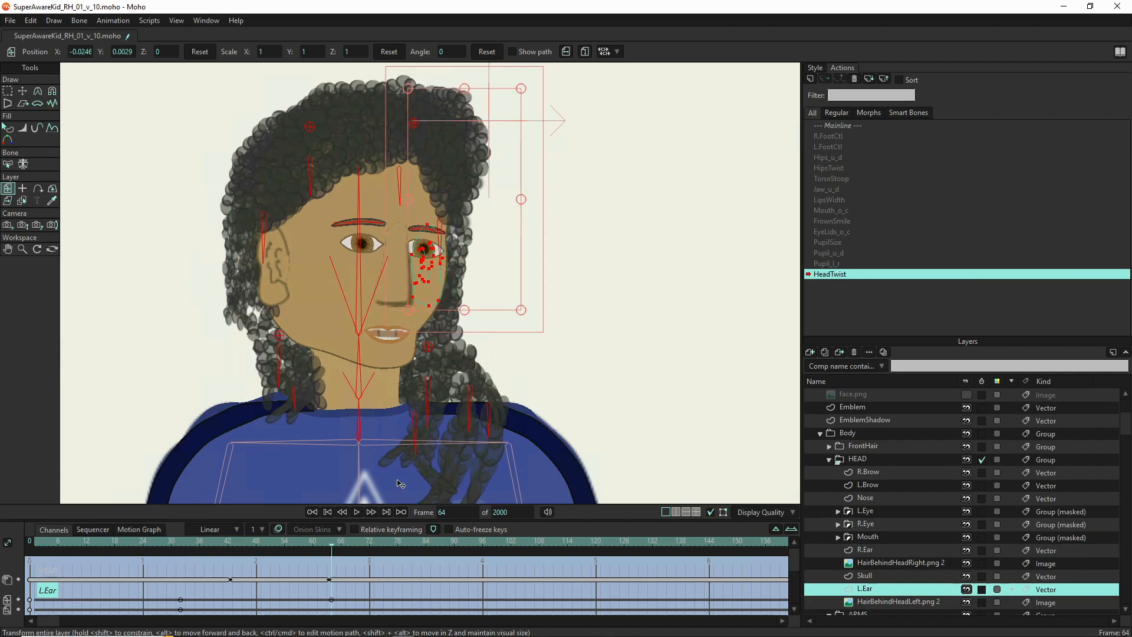
pyautogui.click(182, 542)
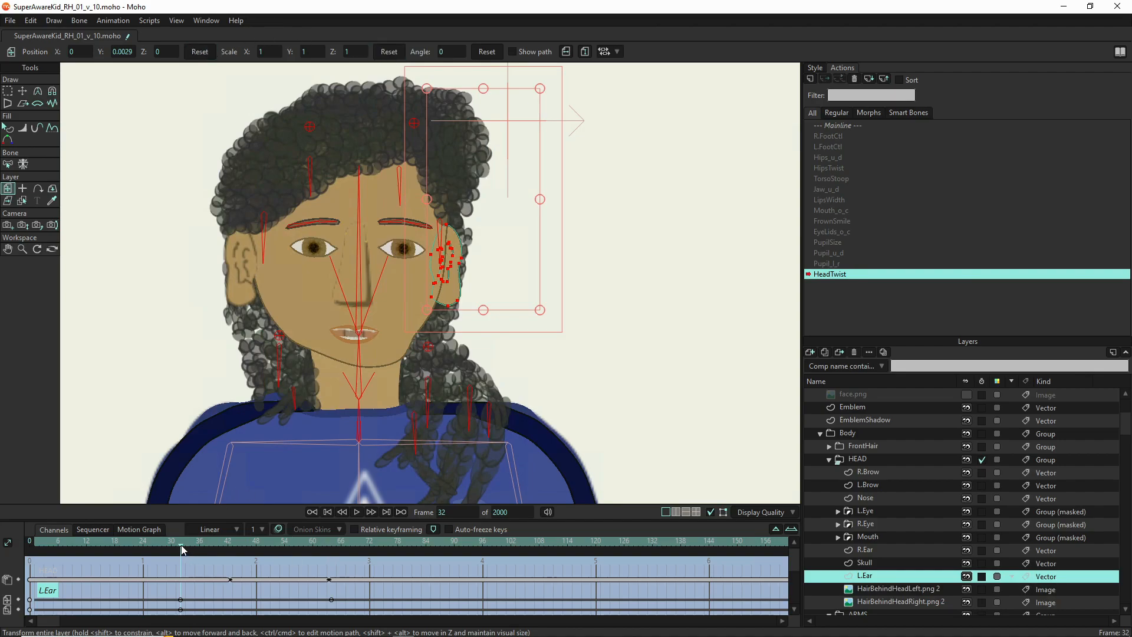
pyautogui.moveTo(181, 545); pyautogui.dragTo(332, 572)
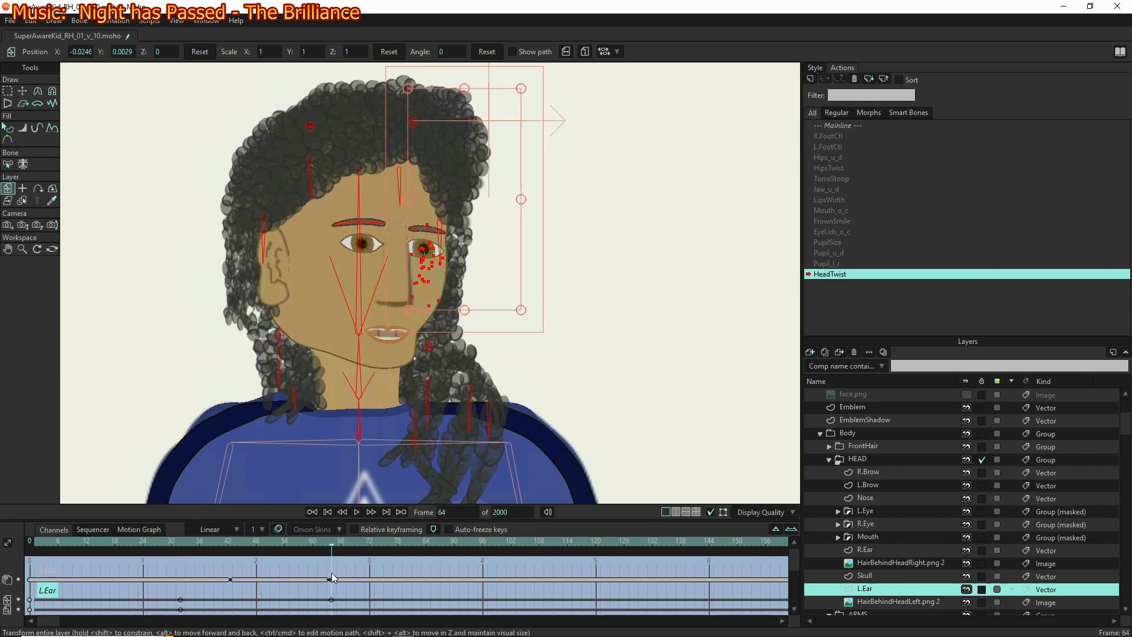
# Show the SUPER AWARE KID.png reference layer and set its opacity to 17%
pyautogui.scroll(-4, 637, 472)
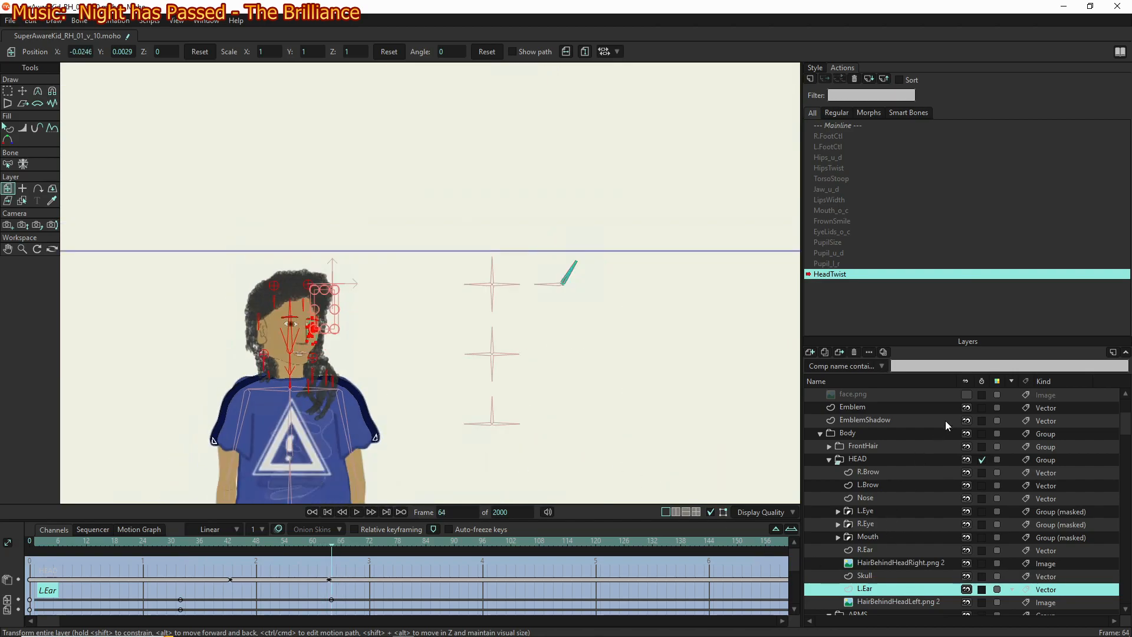
pyautogui.scroll(1, 946, 419)
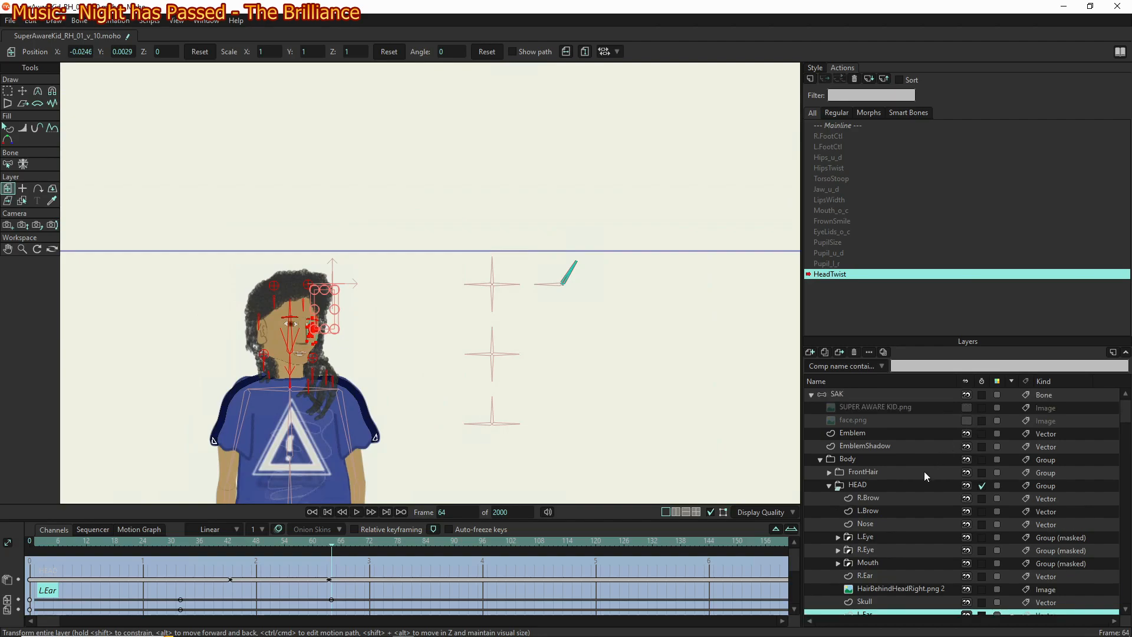
pyautogui.click(967, 408)
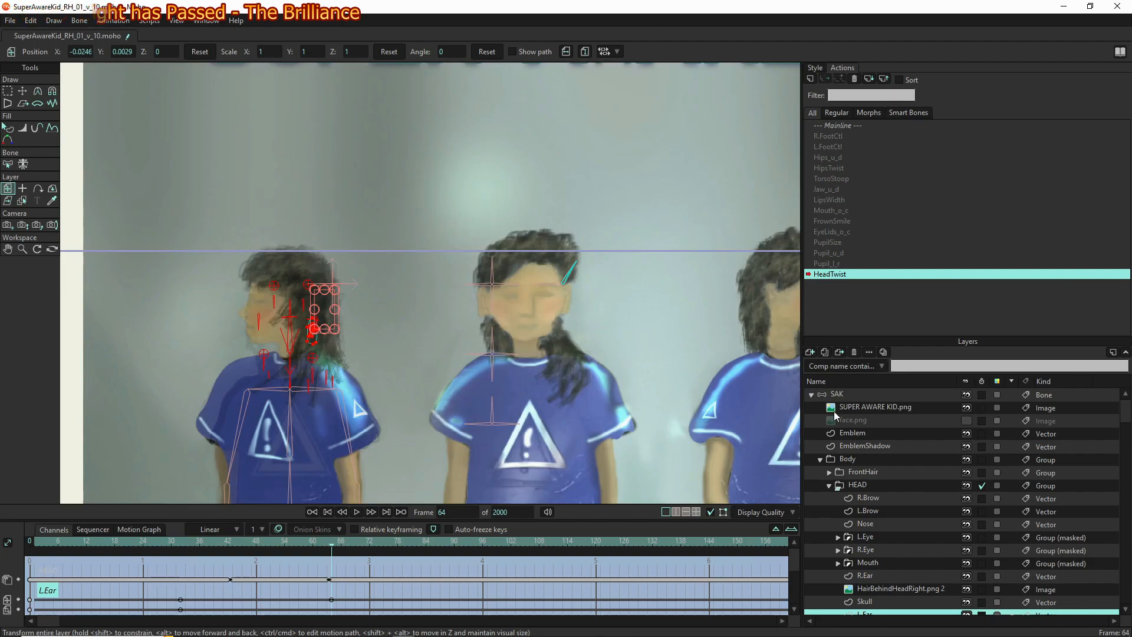
pyautogui.scroll(-3, 330, 279)
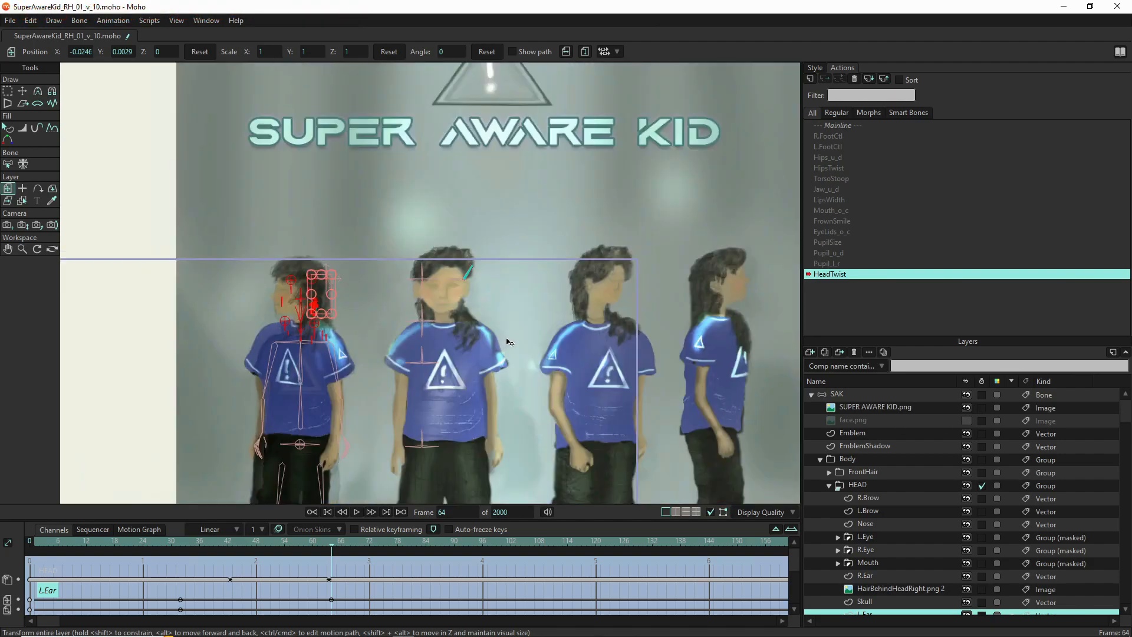
pyautogui.scroll(1, 510, 342)
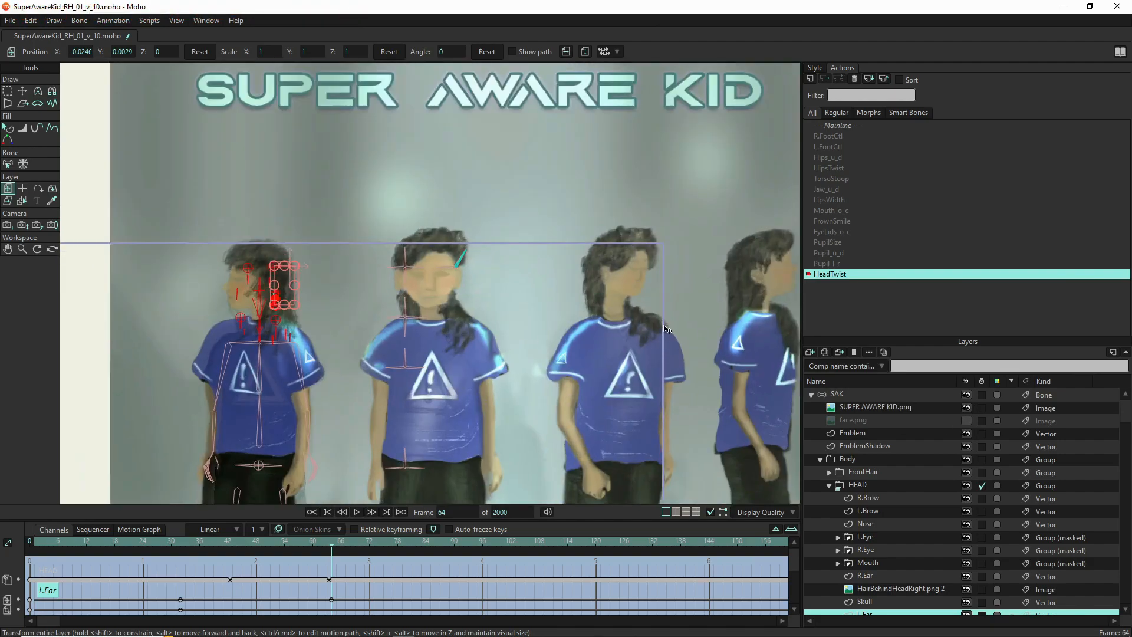
pyautogui.doubleClick(900, 406)
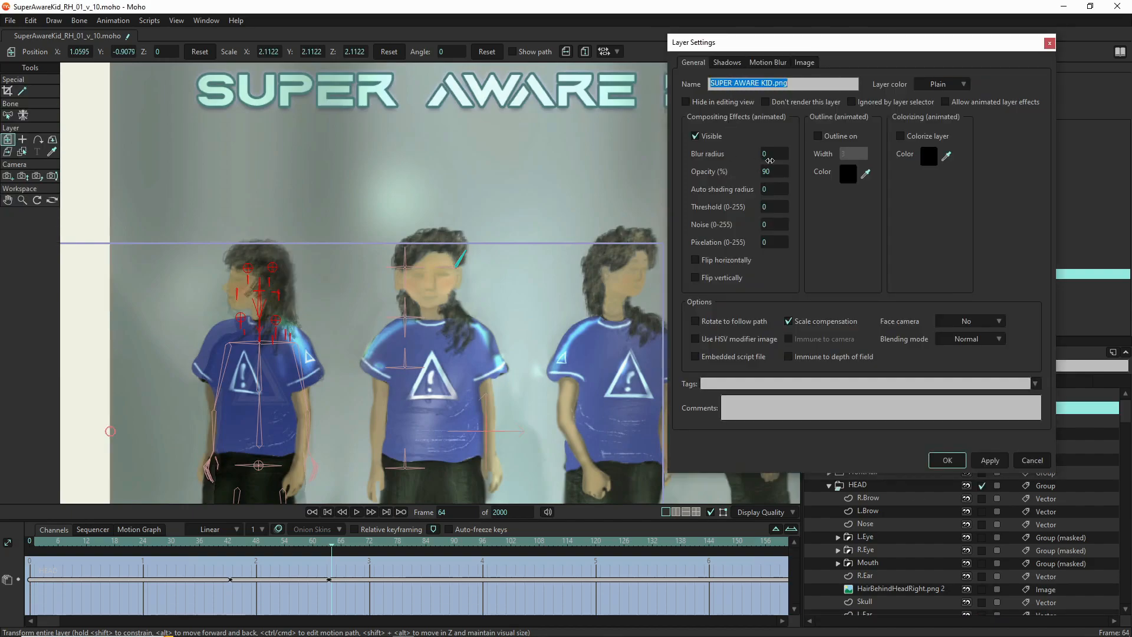
pyautogui.moveTo(776, 169); pyautogui.dragTo(399, 124)
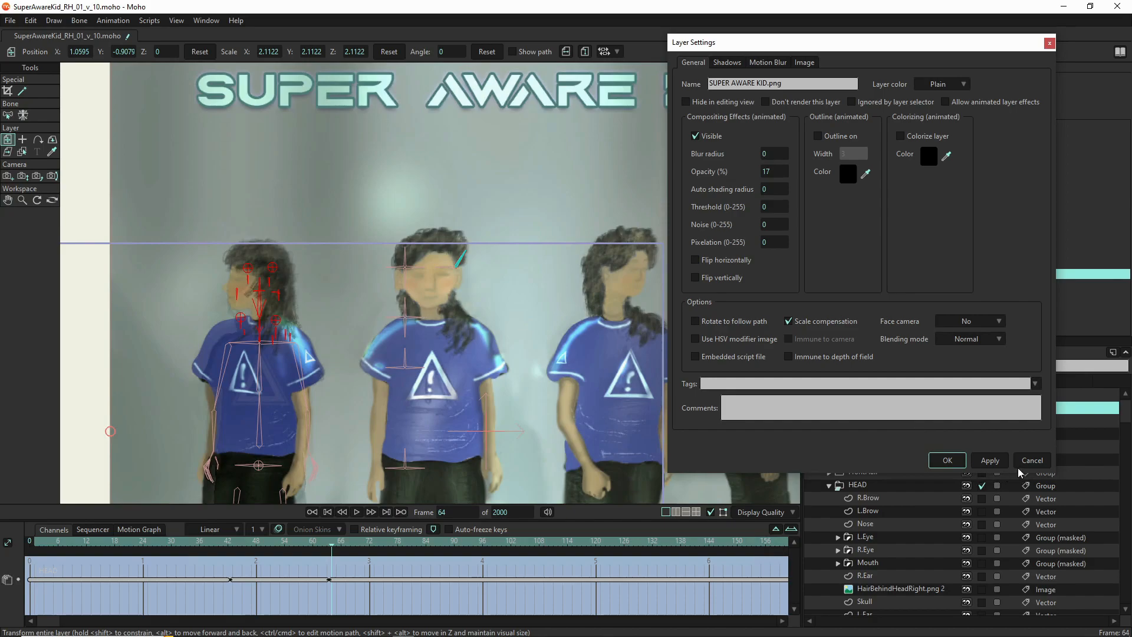
pyautogui.click(990, 461)
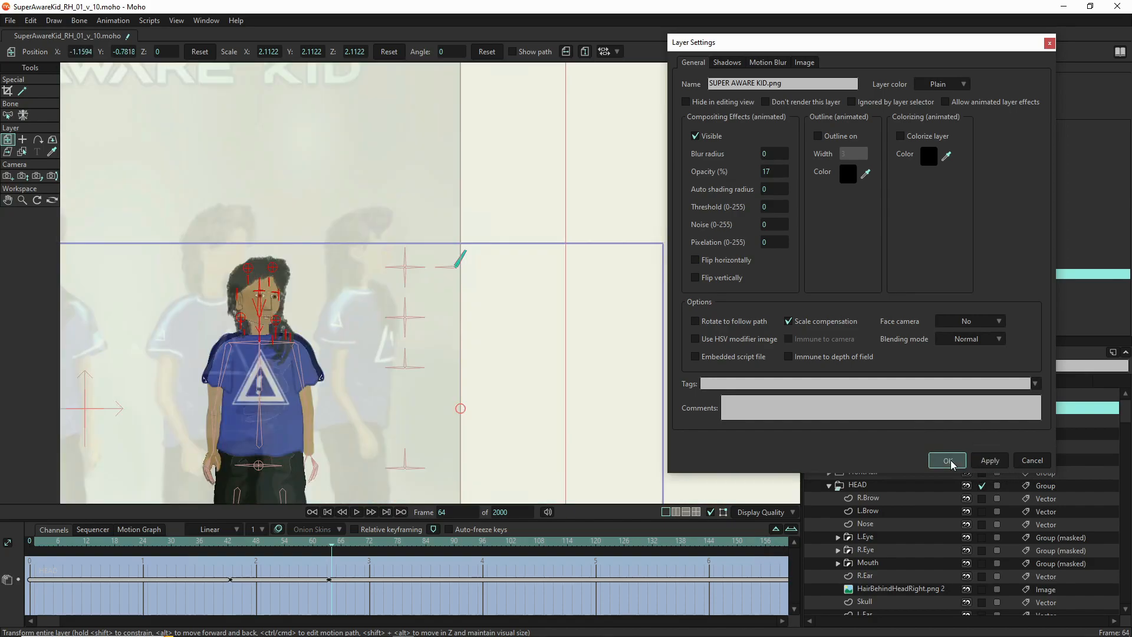
pyautogui.click(949, 460)
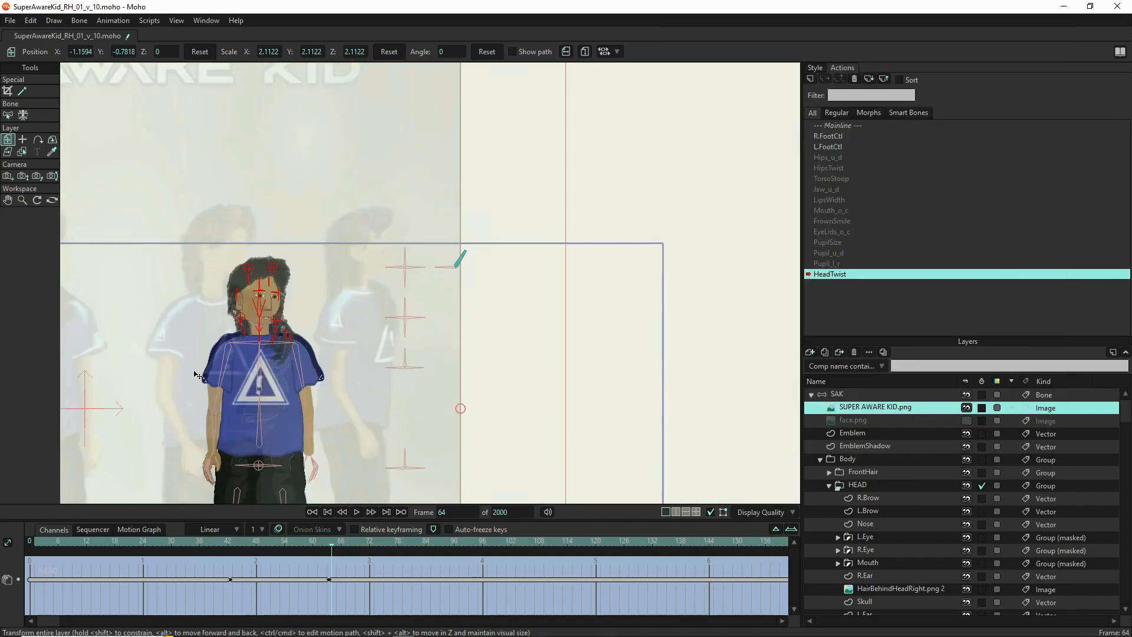
# Move the reference image to X -0.6197, Y -1.0441 so its figures flank the character
pyautogui.scroll(3, 161, 364)
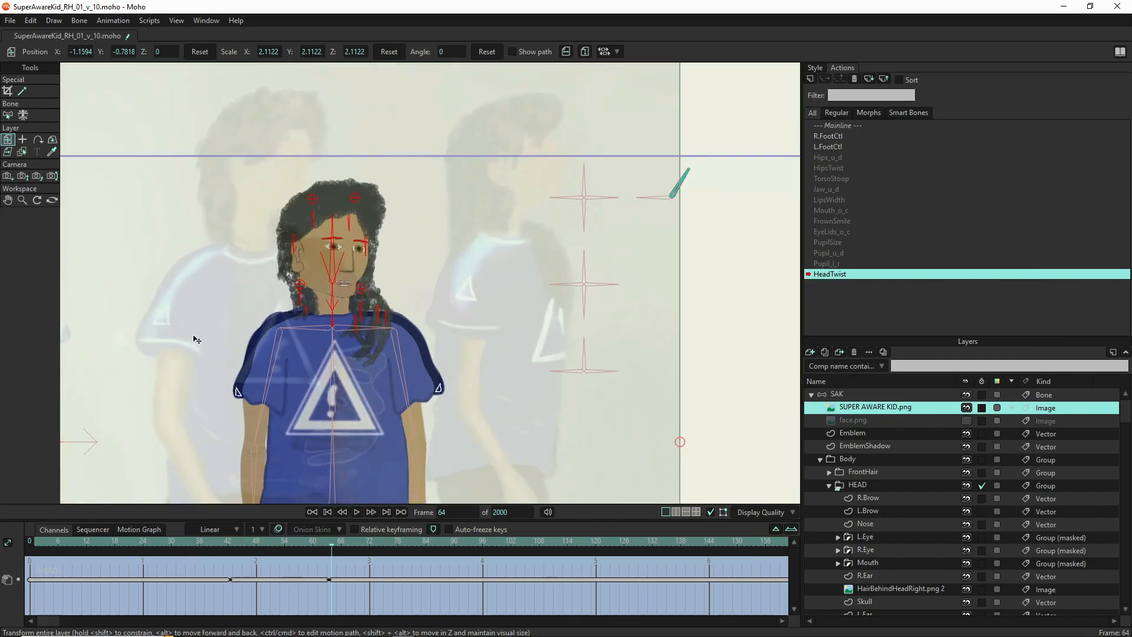
pyautogui.moveTo(239, 328); pyautogui.dragTo(399, 393)
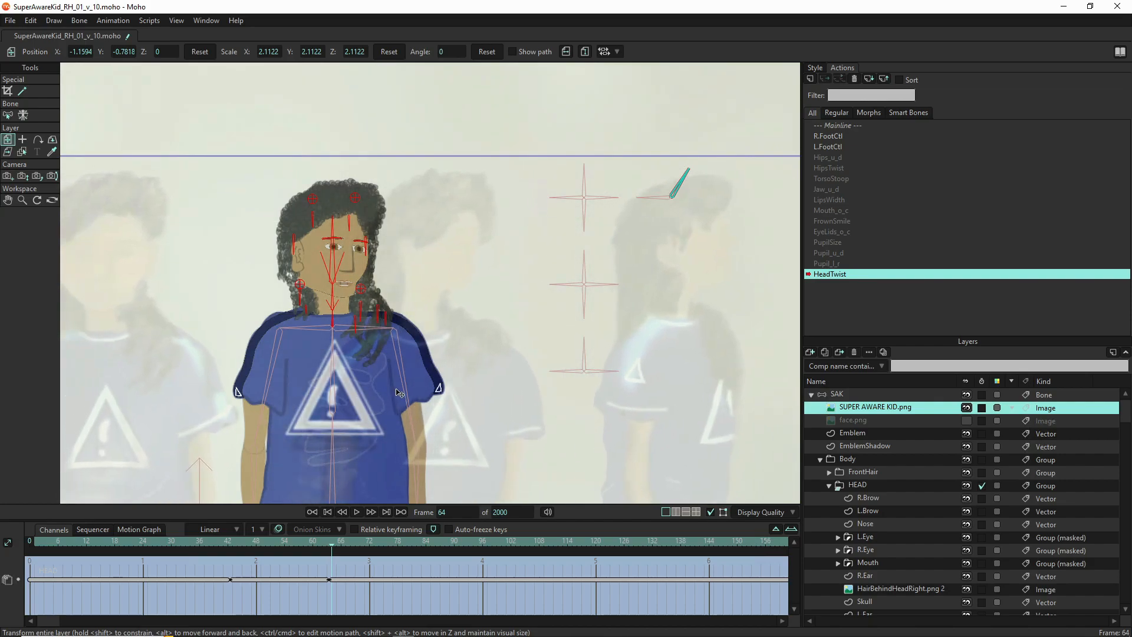
pyautogui.moveTo(398, 393); pyautogui.dragTo(399, 393)
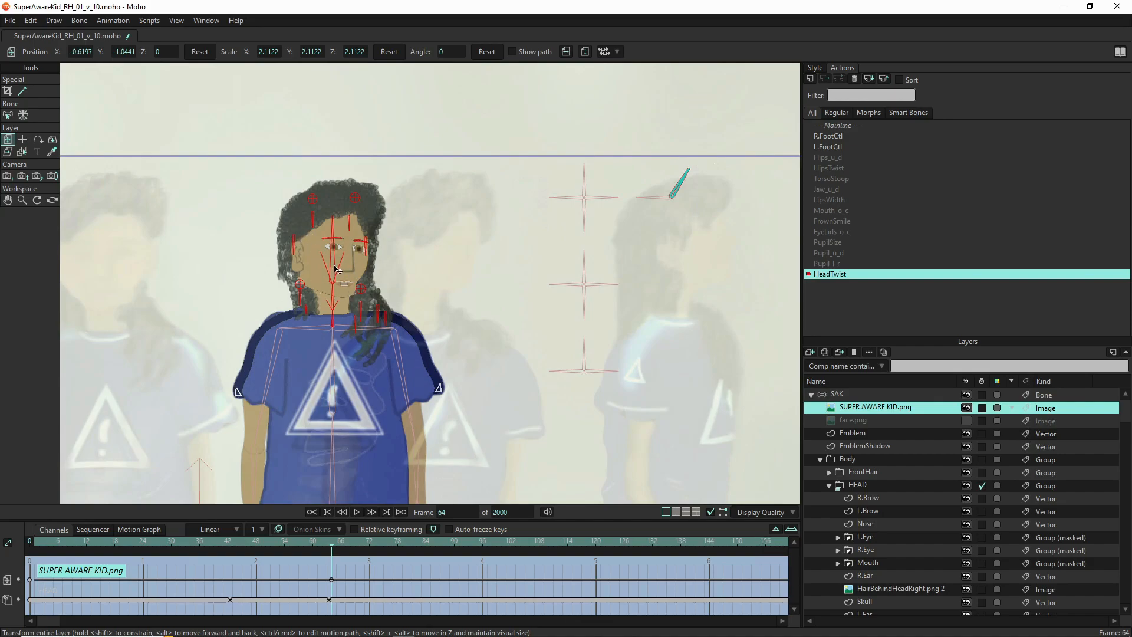
# At frame 64, move the FrontTopHair.png layer to X -0.2009, Y -0.0428 and narrow its X scale to 0.1126
pyautogui.scroll(3, 315, 255)
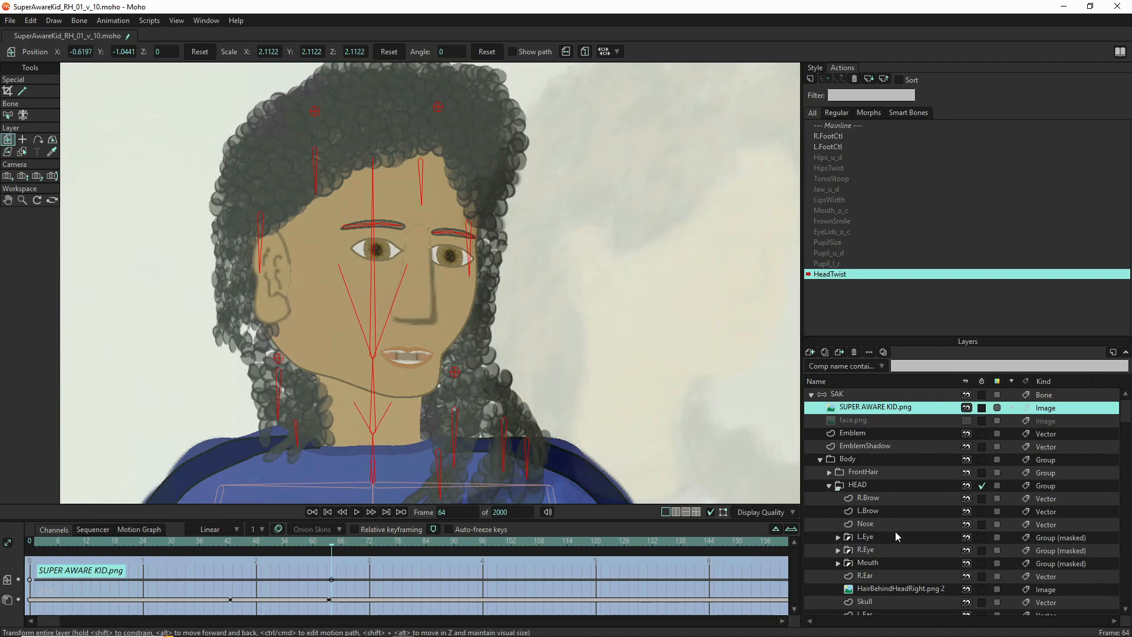
pyautogui.scroll(-5, 894, 522)
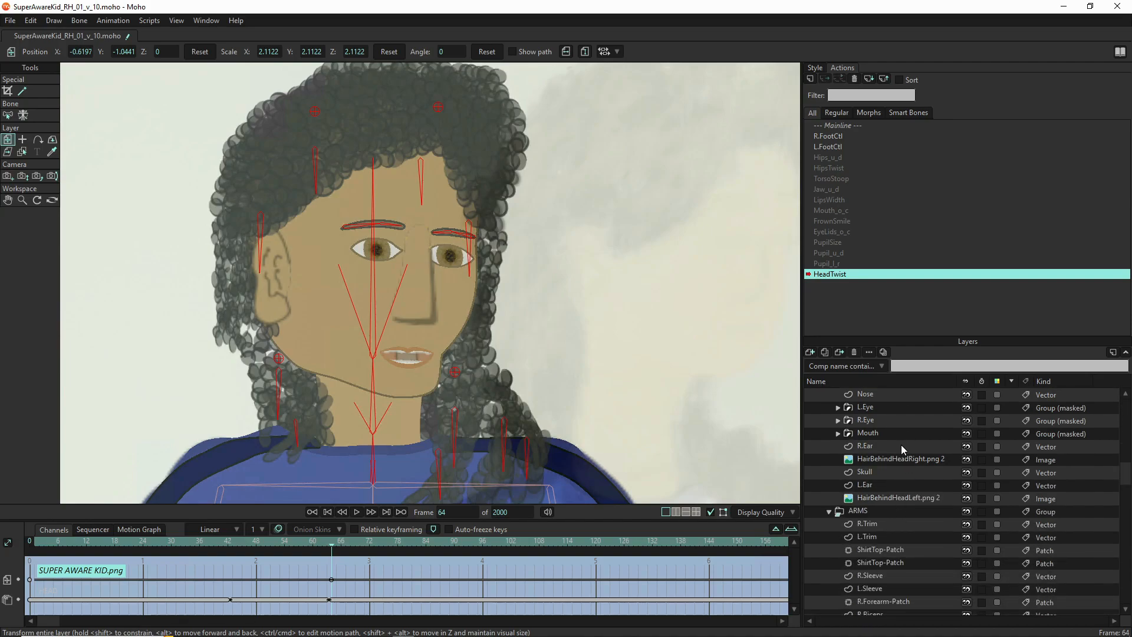
pyautogui.scroll(-2, 901, 516)
pyautogui.scroll(3, 877, 453)
pyautogui.scroll(2, 875, 448)
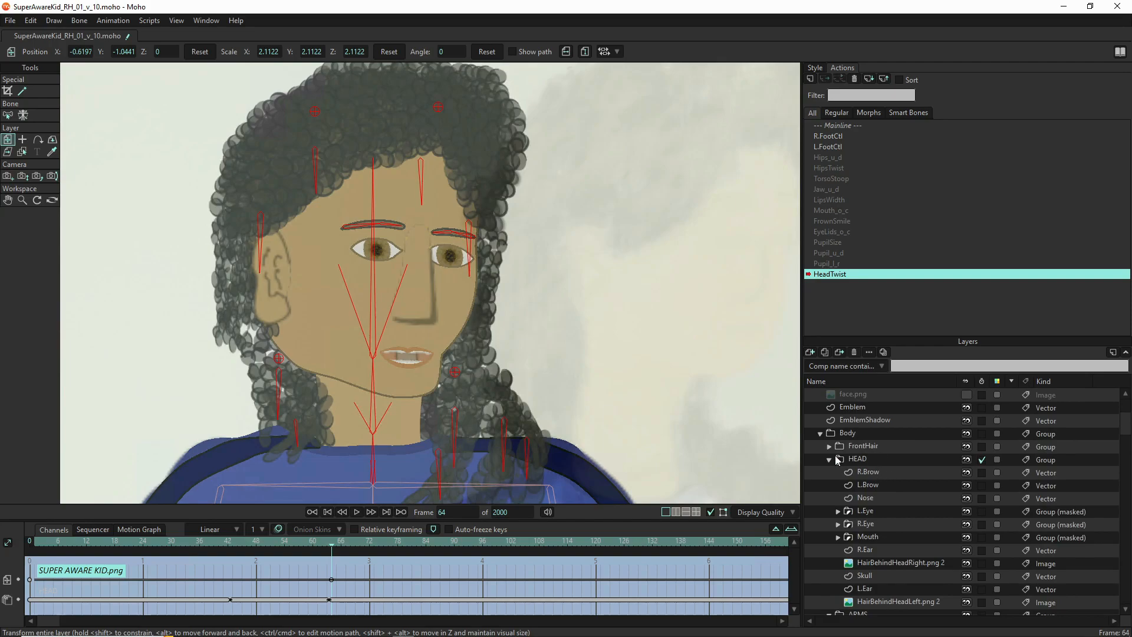
pyautogui.click(829, 446)
pyautogui.click(874, 486)
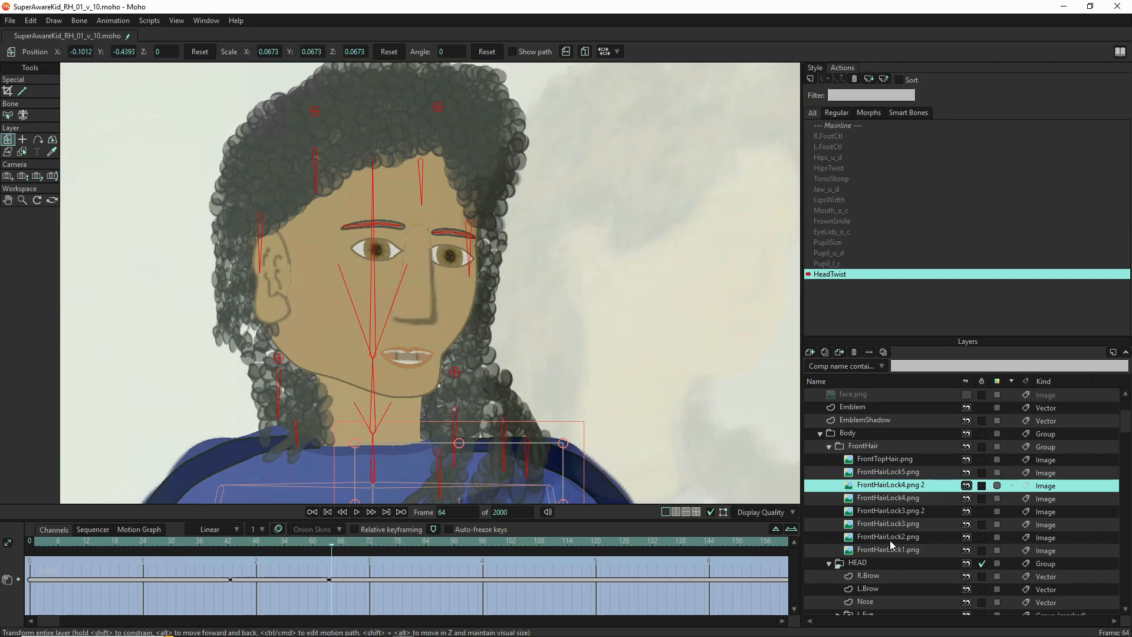
pyautogui.click(881, 472)
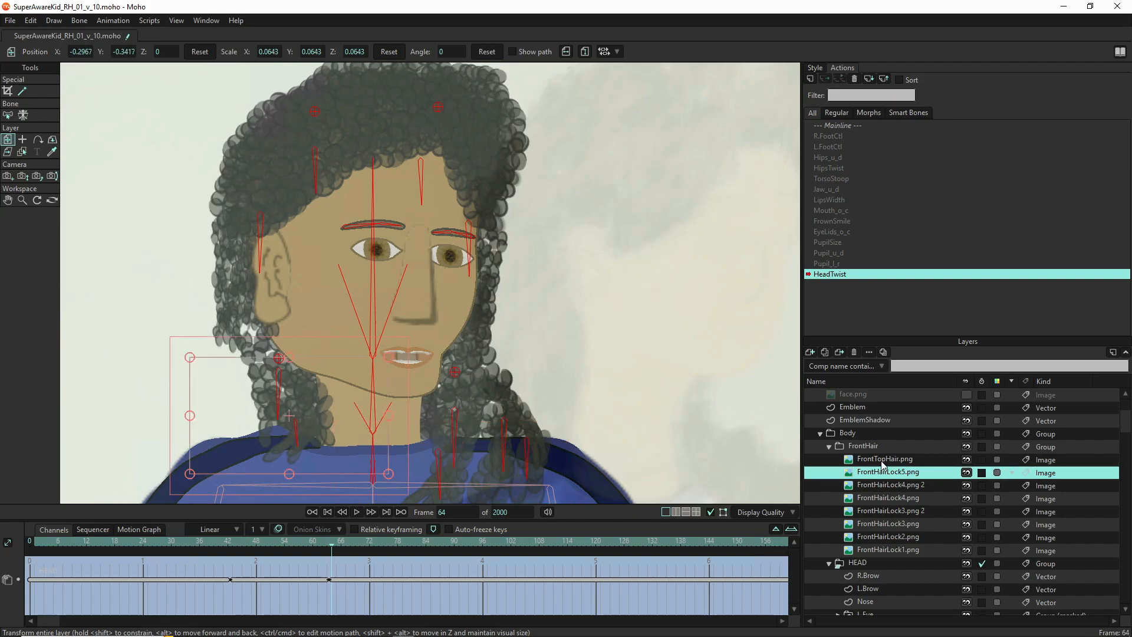
pyautogui.click(882, 461)
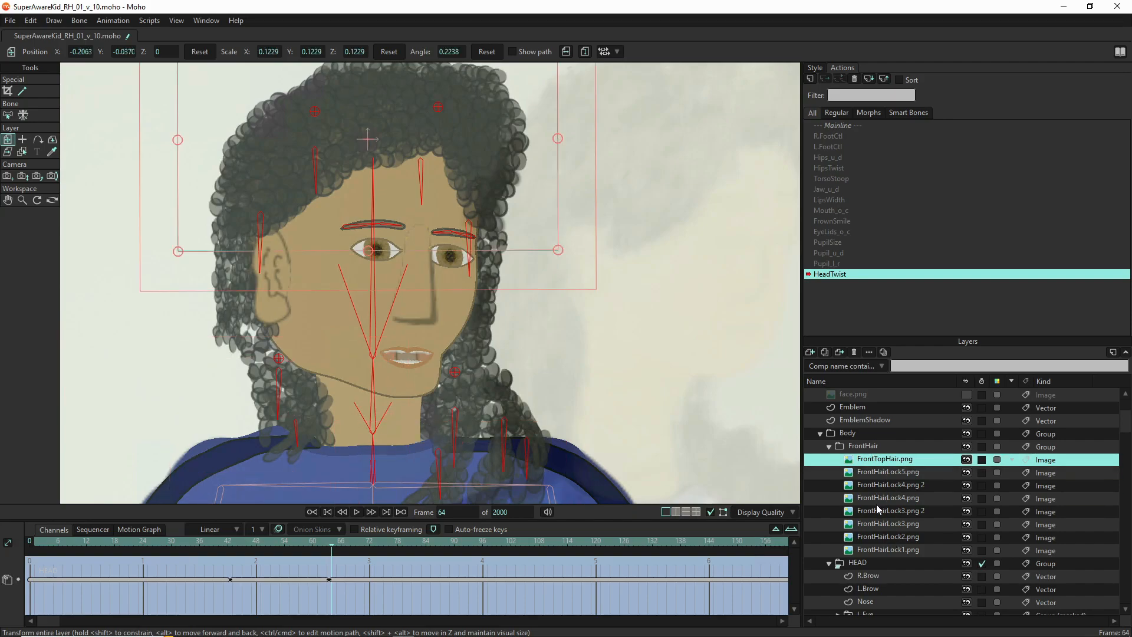
pyautogui.moveTo(312, 222); pyautogui.dragTo(433, 239)
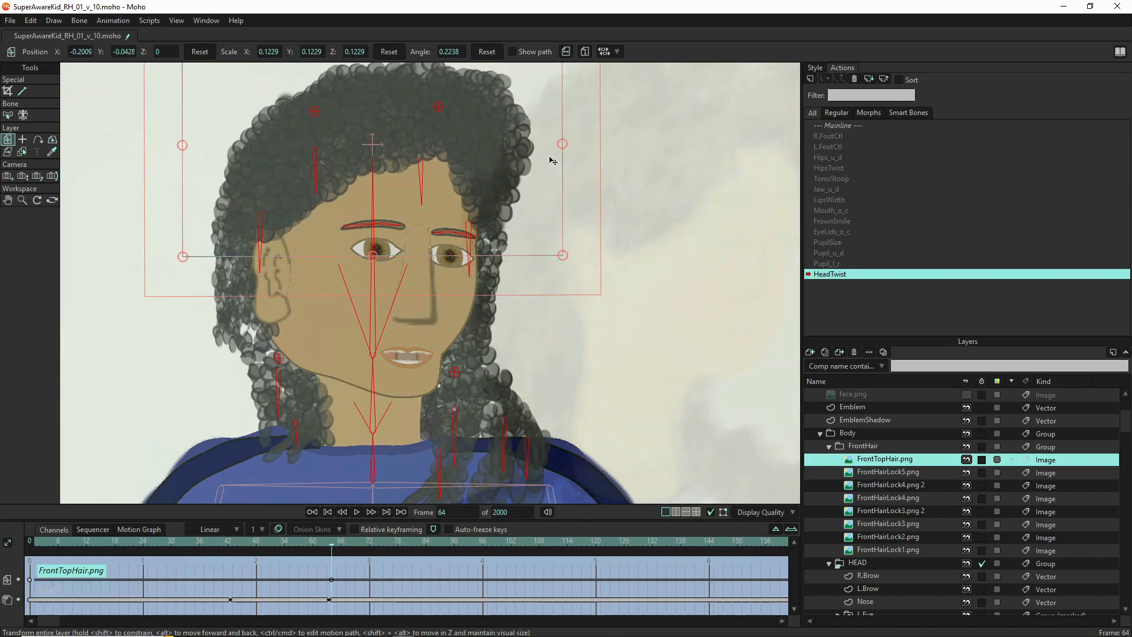
pyautogui.moveTo(563, 152); pyautogui.dragTo(547, 149)
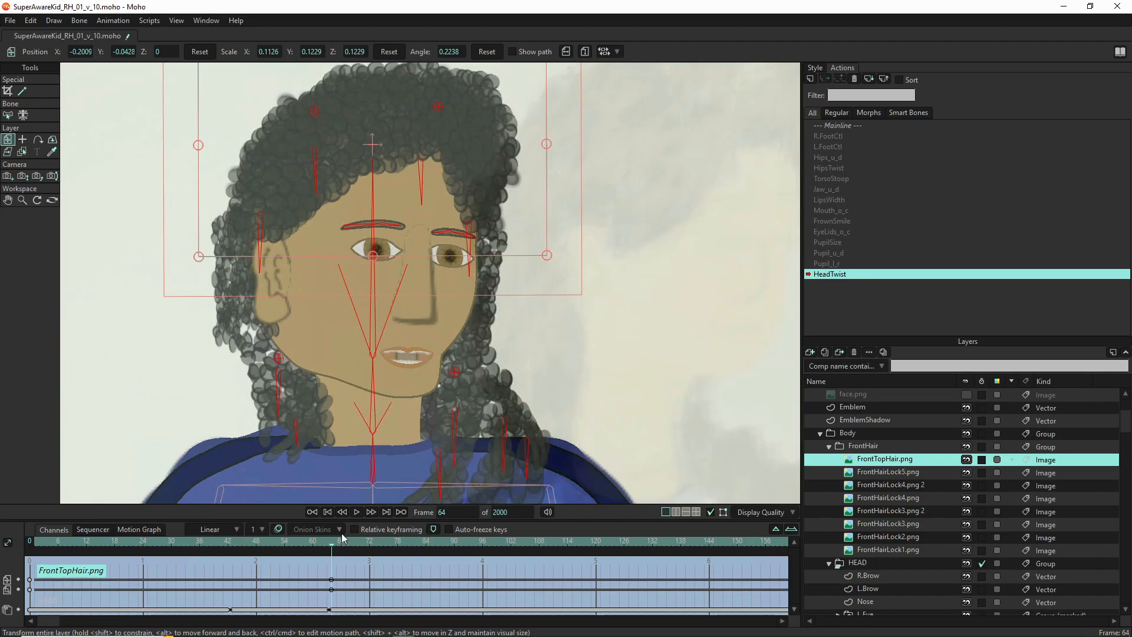
# Reset the FrontTopHair.png layer's position, scale and angle at frame 32 of the HeadTwist action
pyautogui.moveTo(333, 550); pyautogui.dragTo(182, 551)
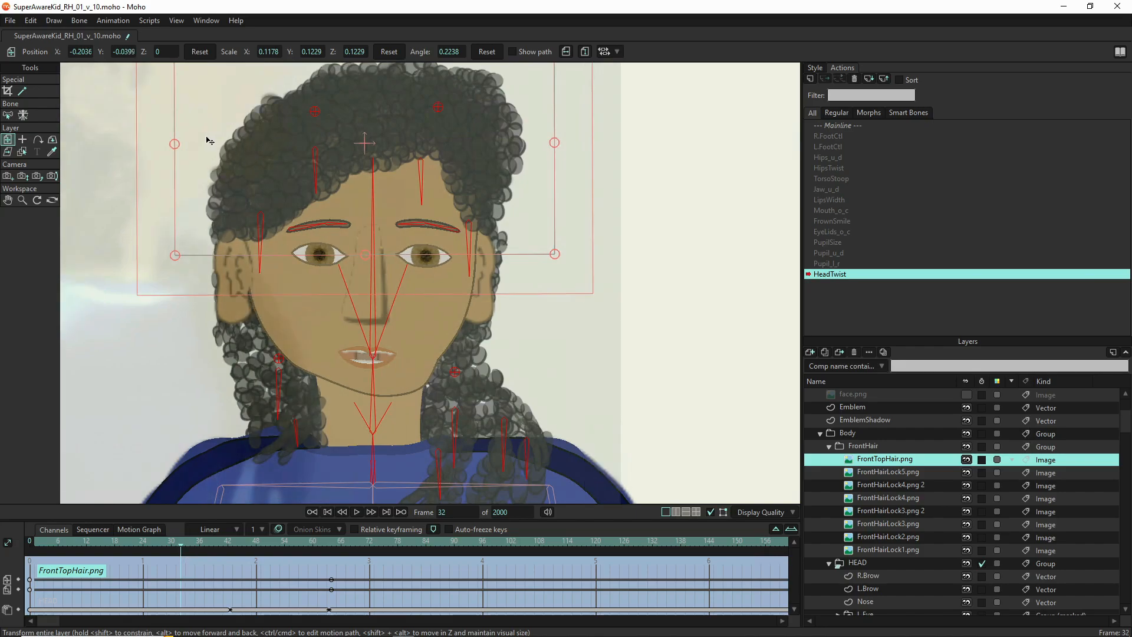
pyautogui.moveTo(359, 67); pyautogui.dragTo(356, 65)
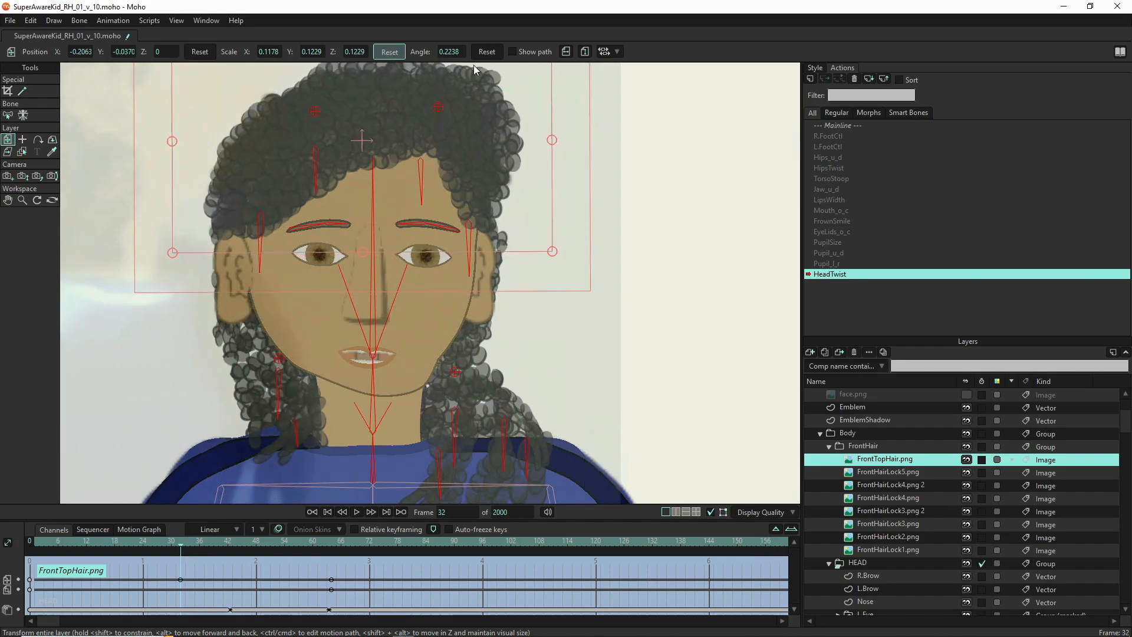
pyautogui.moveTo(266, 542); pyautogui.dragTo(334, 534)
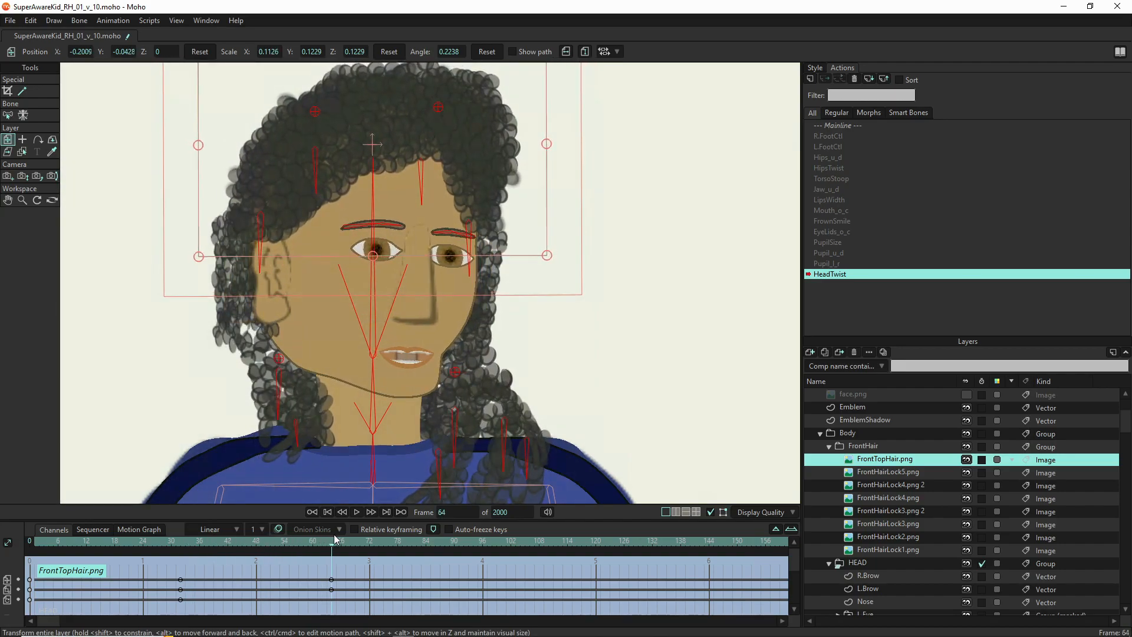
# Move HairBehindHeadRight.png 2 inward to about X -0.322 at frame 64, and outward to about X -0.341 at frame 44
pyautogui.scroll(-4, 886, 472)
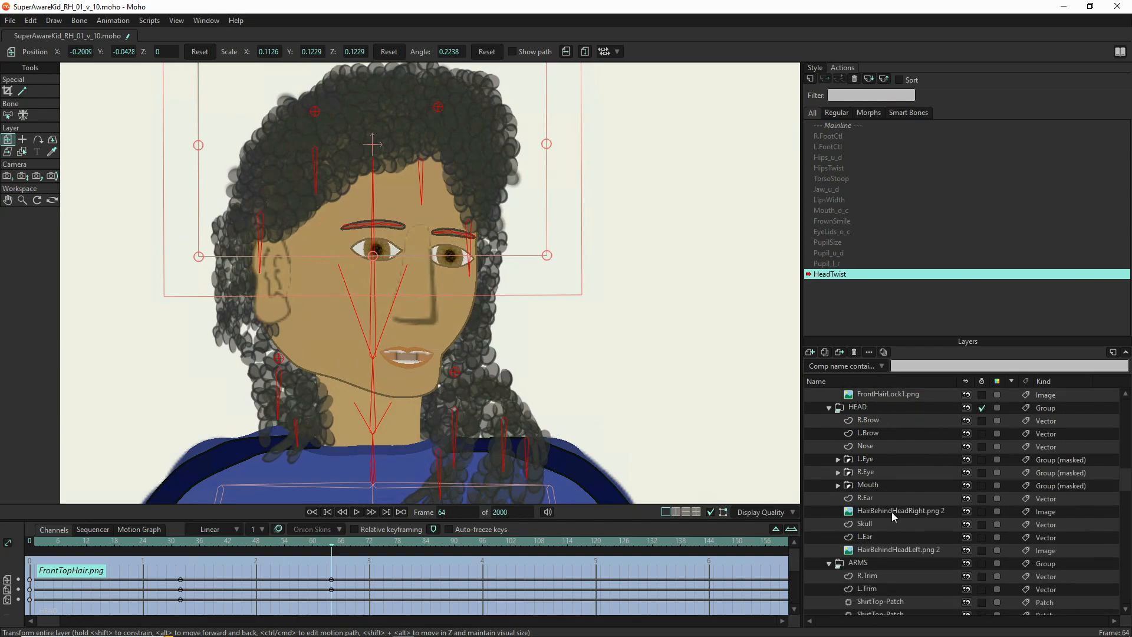
pyautogui.click(891, 512)
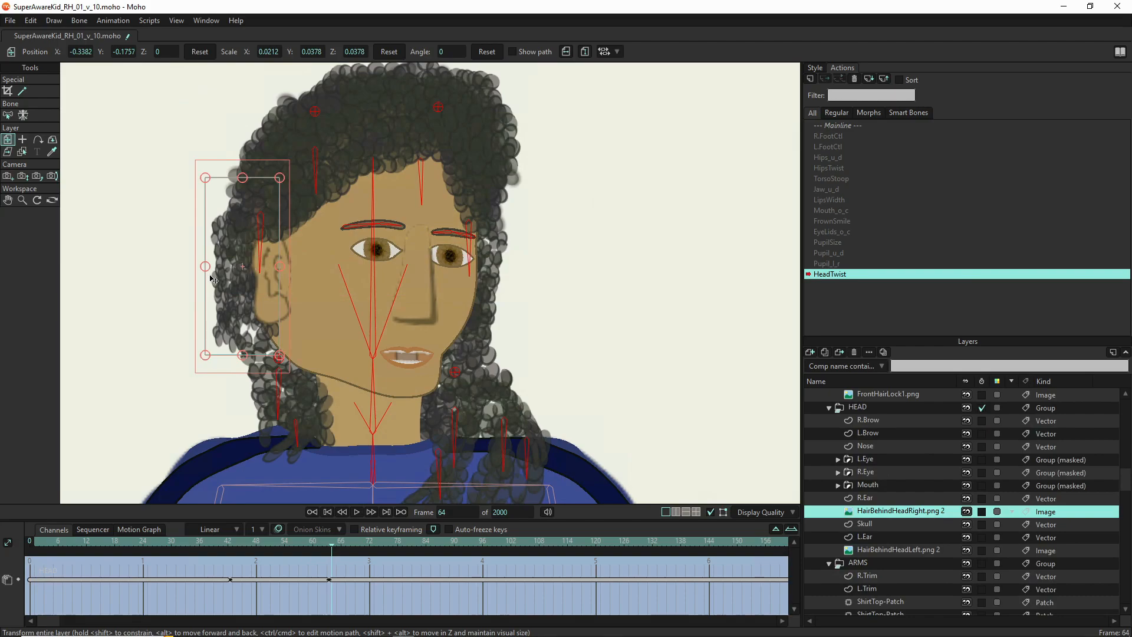
pyautogui.moveTo(222, 286); pyautogui.dragTo(240, 286)
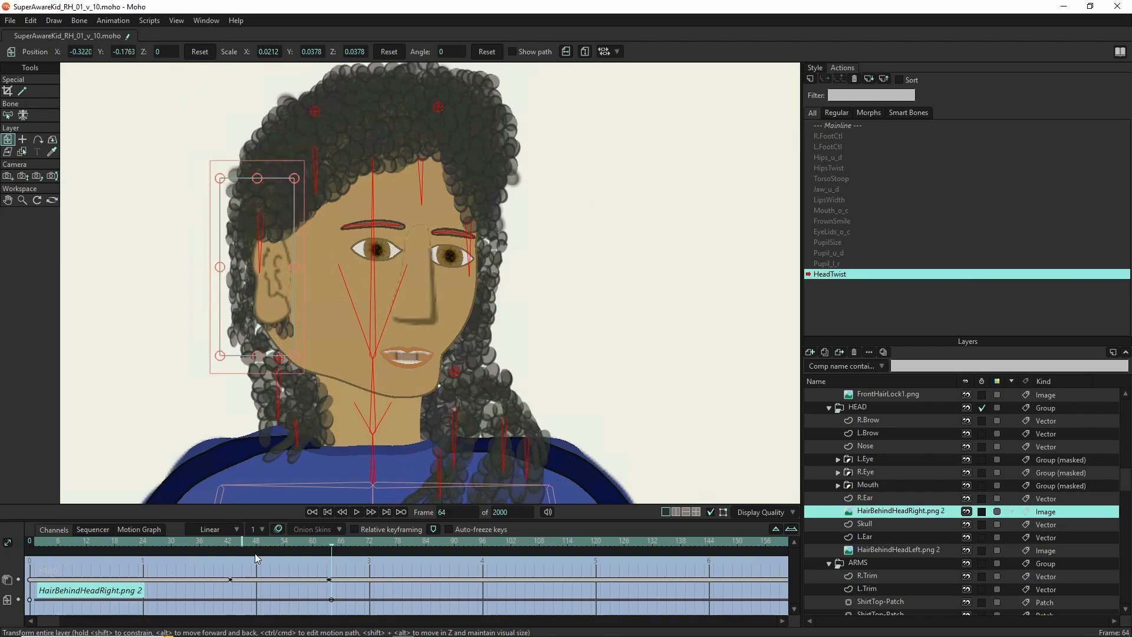
pyautogui.moveTo(332, 549); pyautogui.dragTo(238, 550)
pyautogui.moveTo(272, 324); pyautogui.dragTo(252, 323)
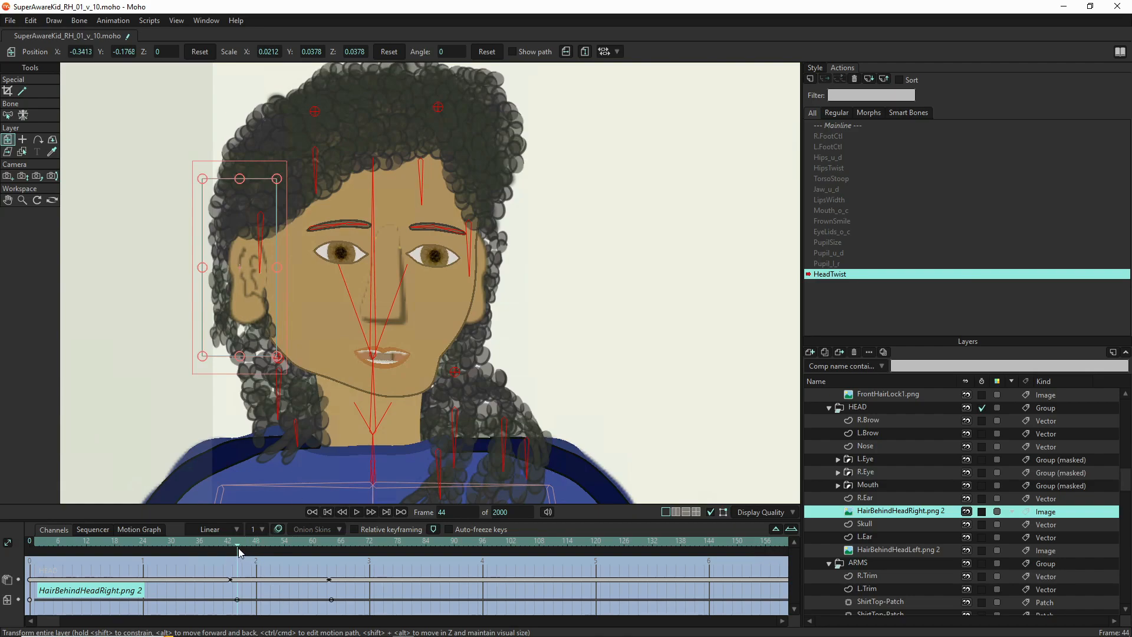
# Hide the SUPER AWARE KID.png reference image layer
pyautogui.moveTo(239, 549)
pyautogui.mouseDown()
pyautogui.moveTo(222, 550)
pyautogui.moveTo(327, 555)
pyautogui.mouseUp()
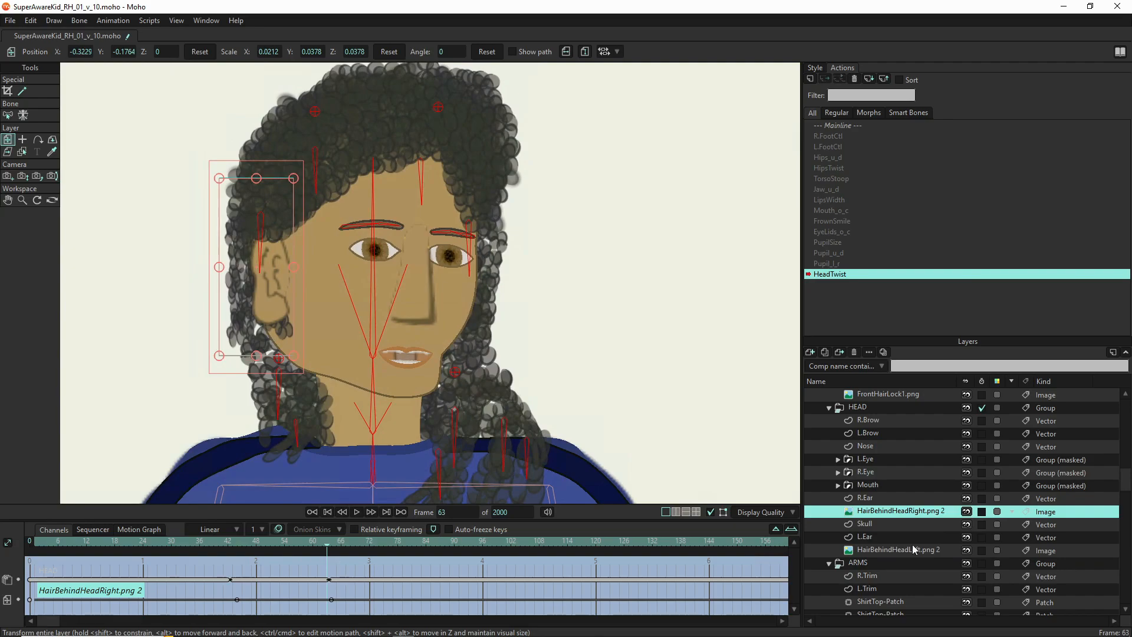
pyautogui.scroll(5, 965, 415)
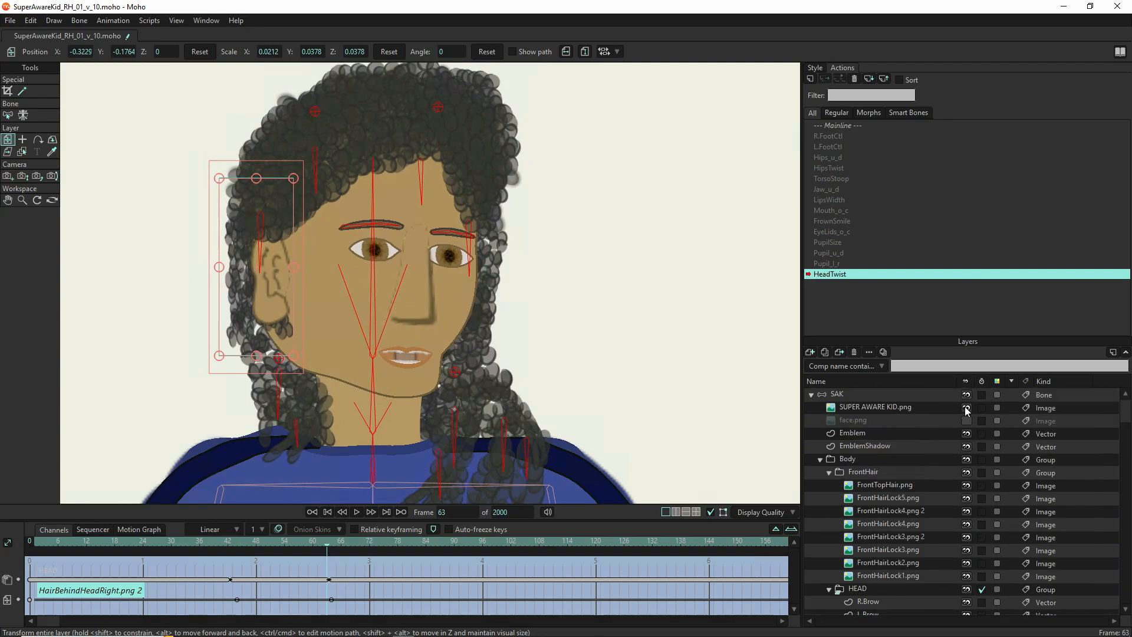
pyautogui.click(966, 407)
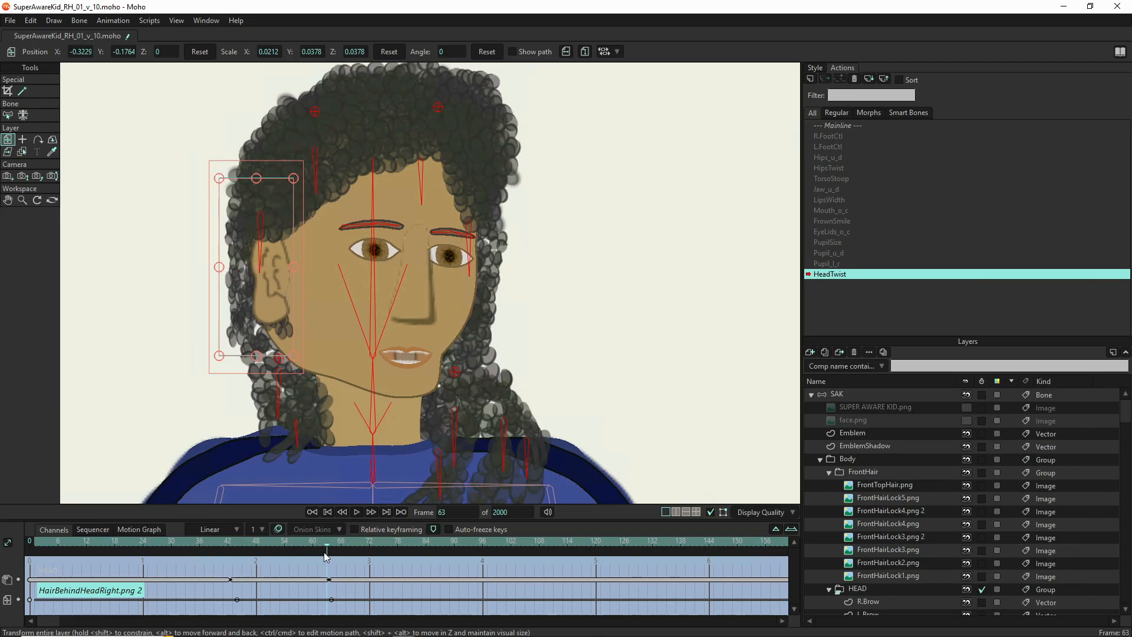
# Reset the position and scale of HairBehindHeadRight.png 2 at frame 32
pyautogui.moveTo(326, 543); pyautogui.dragTo(182, 560)
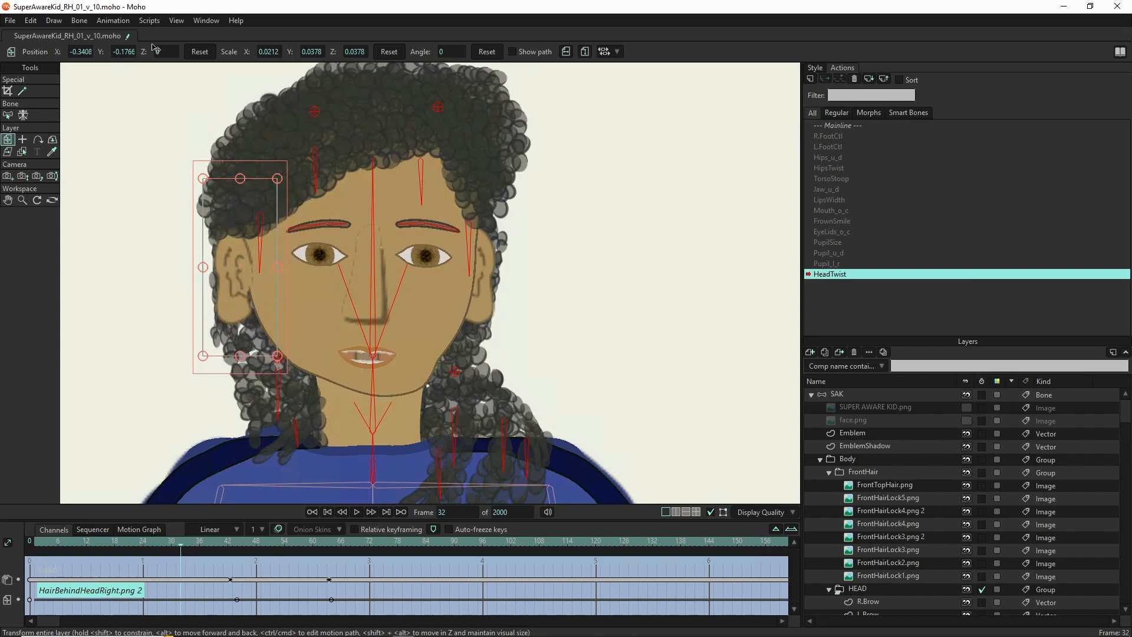
pyautogui.click(198, 52)
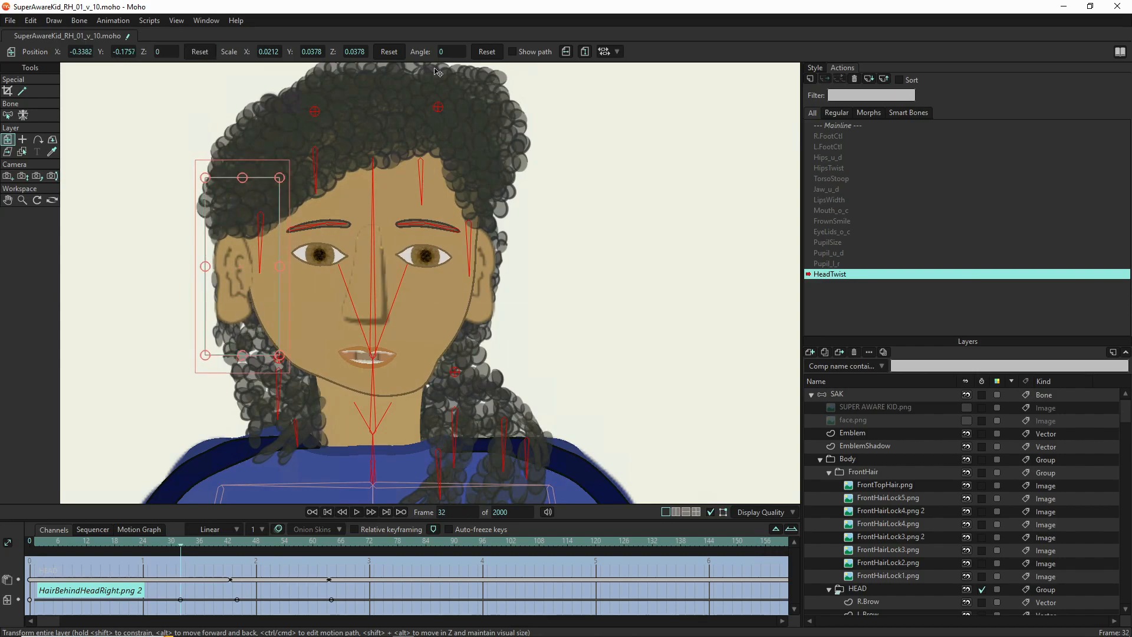
pyautogui.click(391, 53)
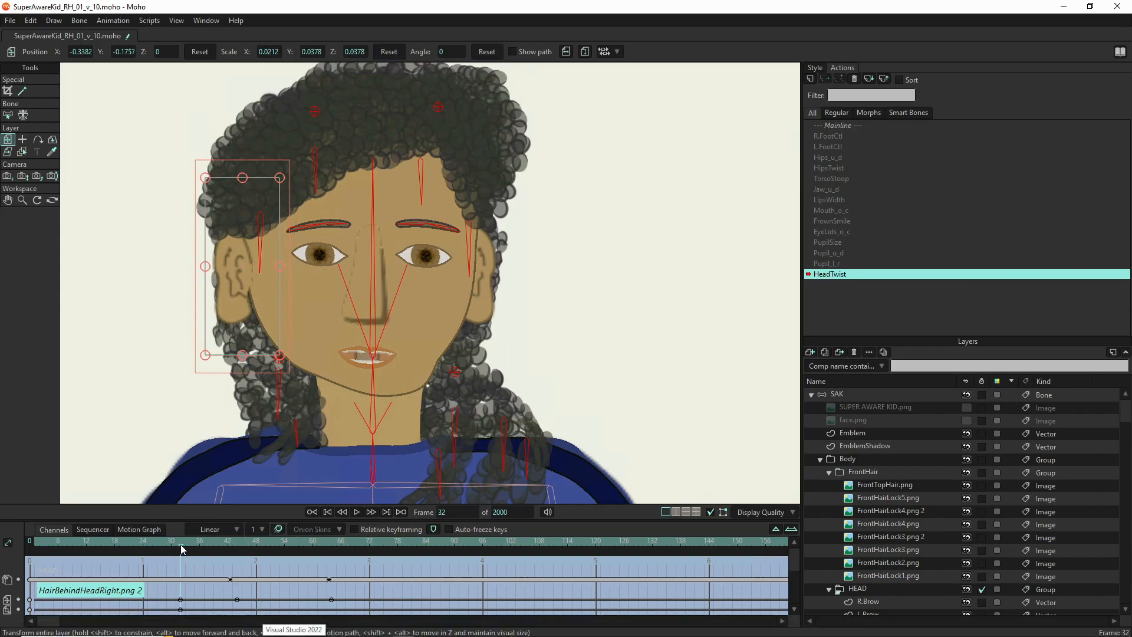
pyautogui.moveTo(192, 550); pyautogui.dragTo(334, 554)
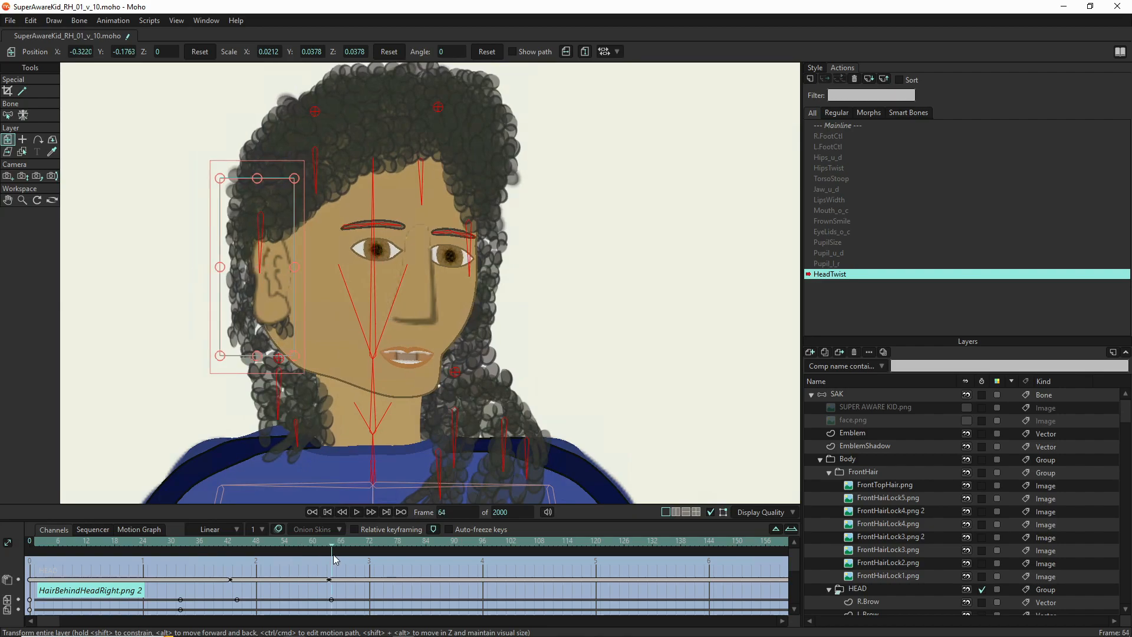
# Narrow HairBehindHeadLeft.png 2 to an X scale of about 0.0196 at frame 64, drawing its outer edge in toward the face
pyautogui.scroll(-5, 880, 532)
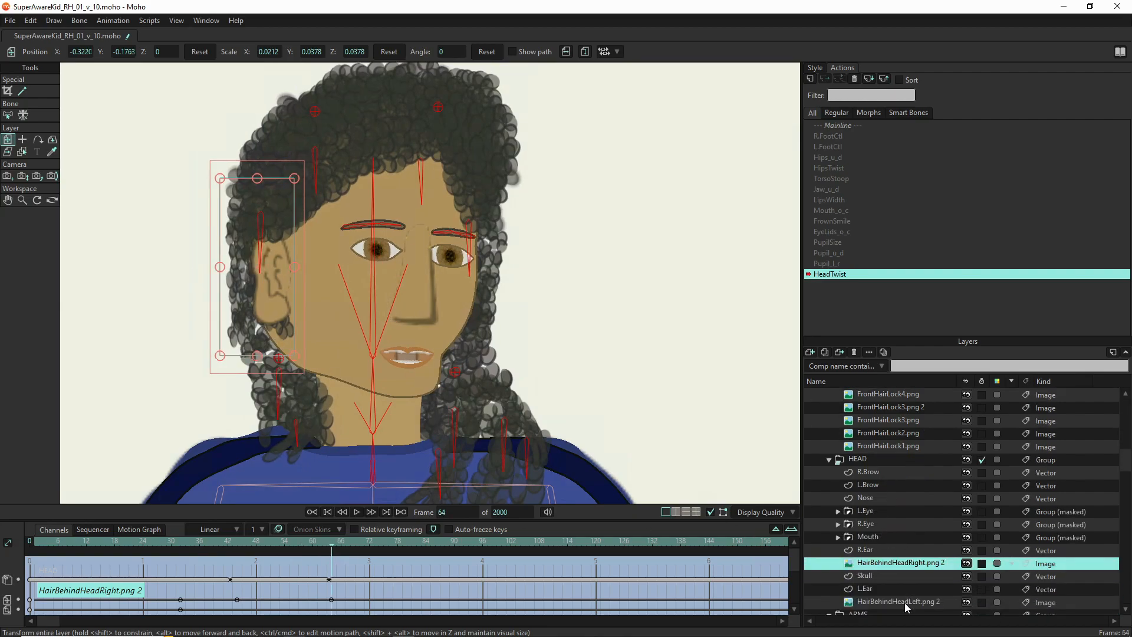
pyautogui.click(905, 603)
pyautogui.moveTo(510, 267); pyautogui.dragTo(463, 286)
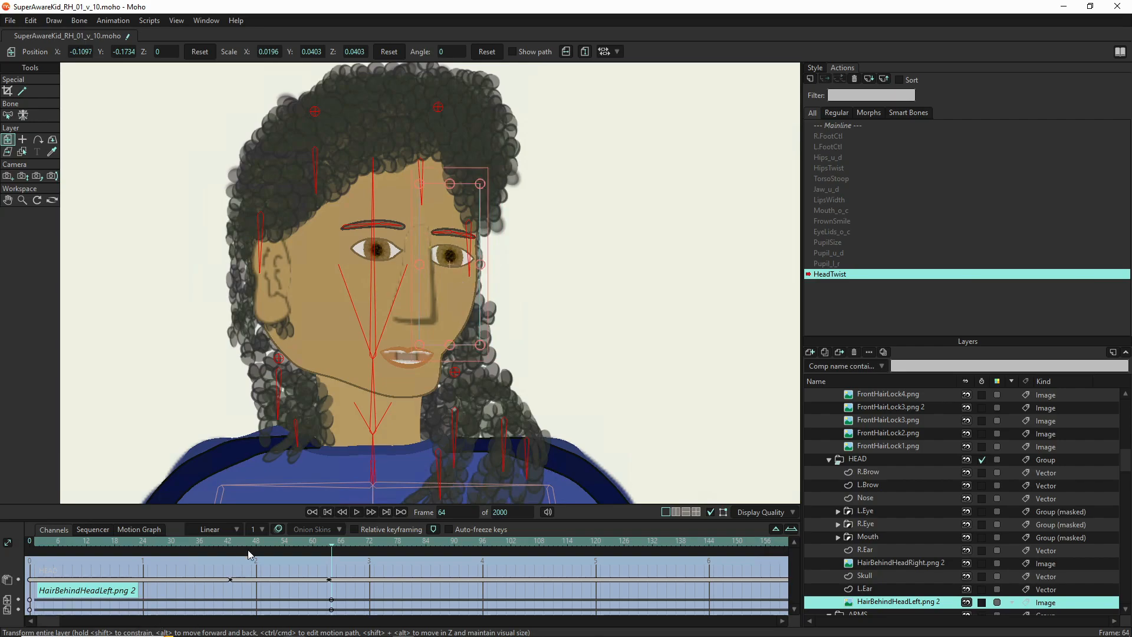
# Reset the angle, scale and position of HairBehindHeadLeft.png 2 at frame 32
pyautogui.moveTo(331, 542); pyautogui.dragTo(183, 548)
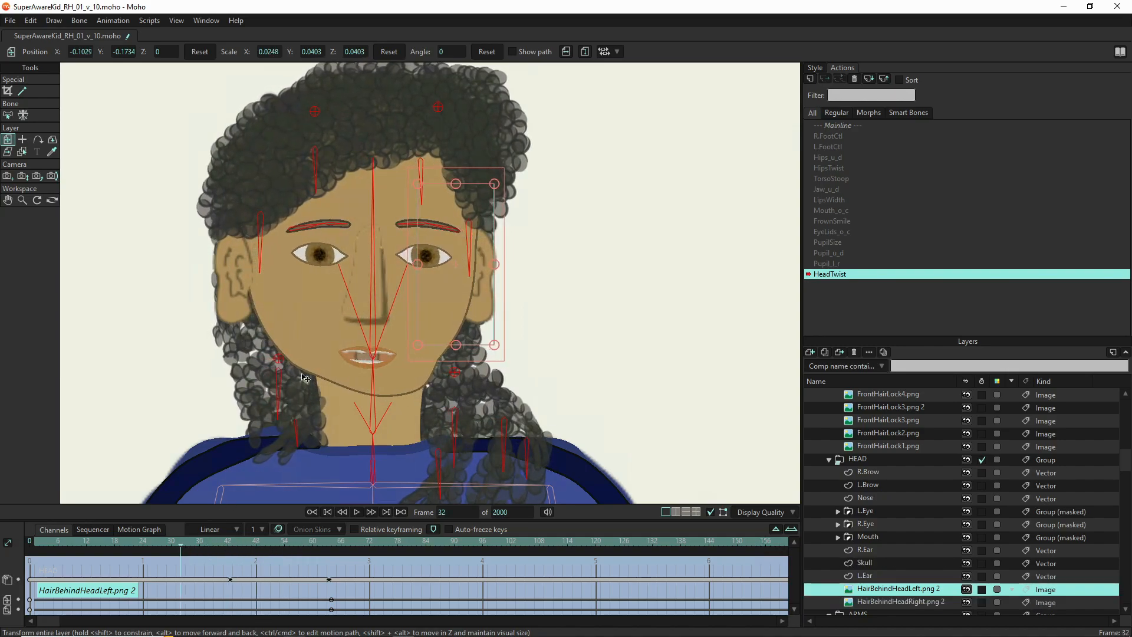
pyautogui.click(485, 56)
pyautogui.click(380, 55)
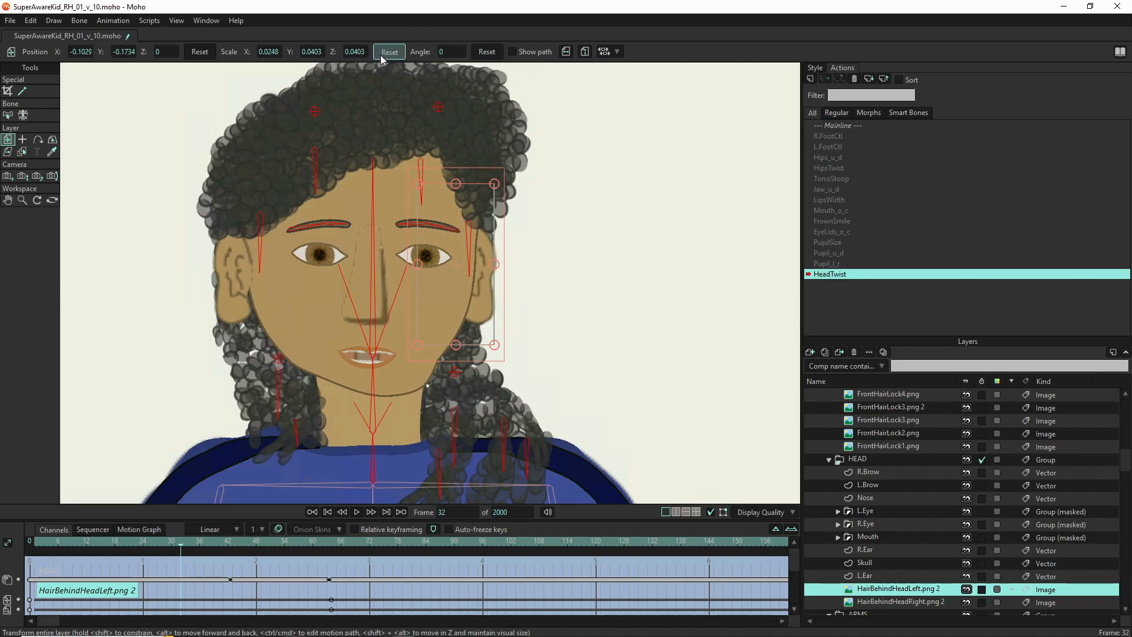
pyautogui.click(200, 53)
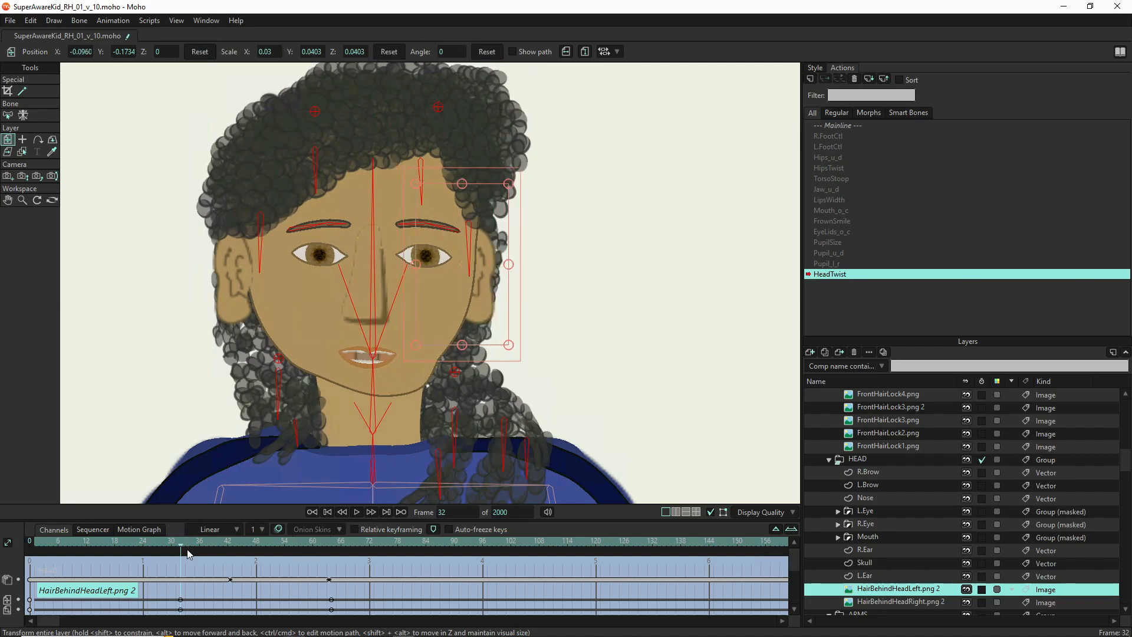
pyautogui.moveTo(179, 544); pyautogui.dragTo(237, 549)
pyautogui.moveTo(341, 551)
pyautogui.mouseDown()
pyautogui.moveTo(376, 551)
pyautogui.moveTo(329, 554)
pyautogui.mouseUp()
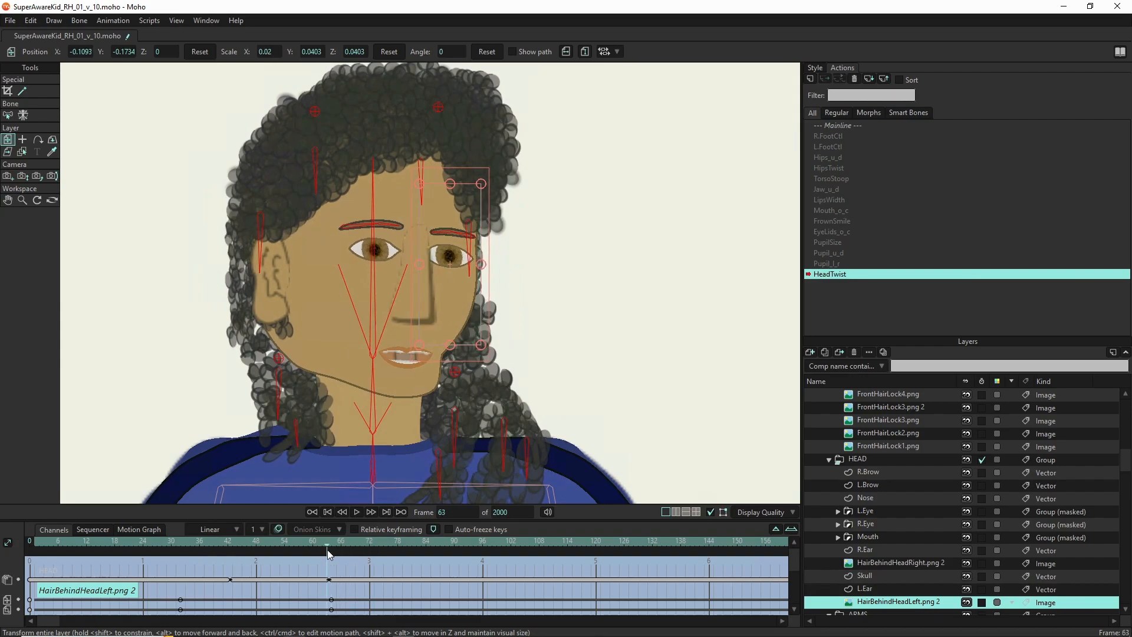
pyautogui.click(495, 370)
# On the SAK bone layer, move the pin bone controlling the hair locks beside the far jaw inward to about X -0.0148 at frame 63
pyautogui.scroll(3, 820, 419)
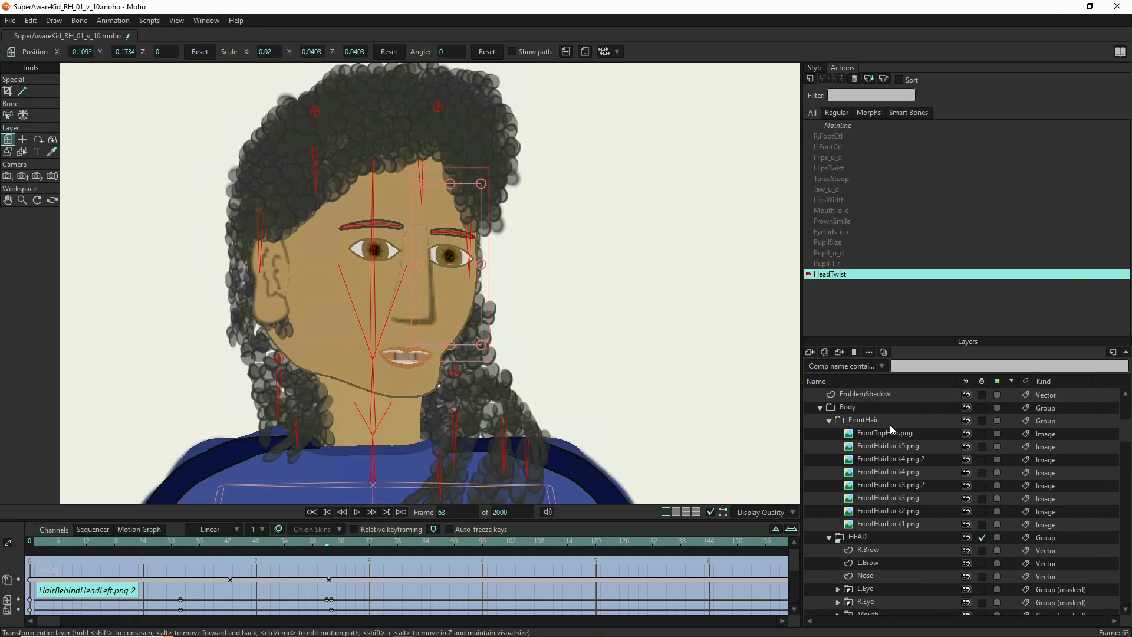
pyautogui.click(868, 395)
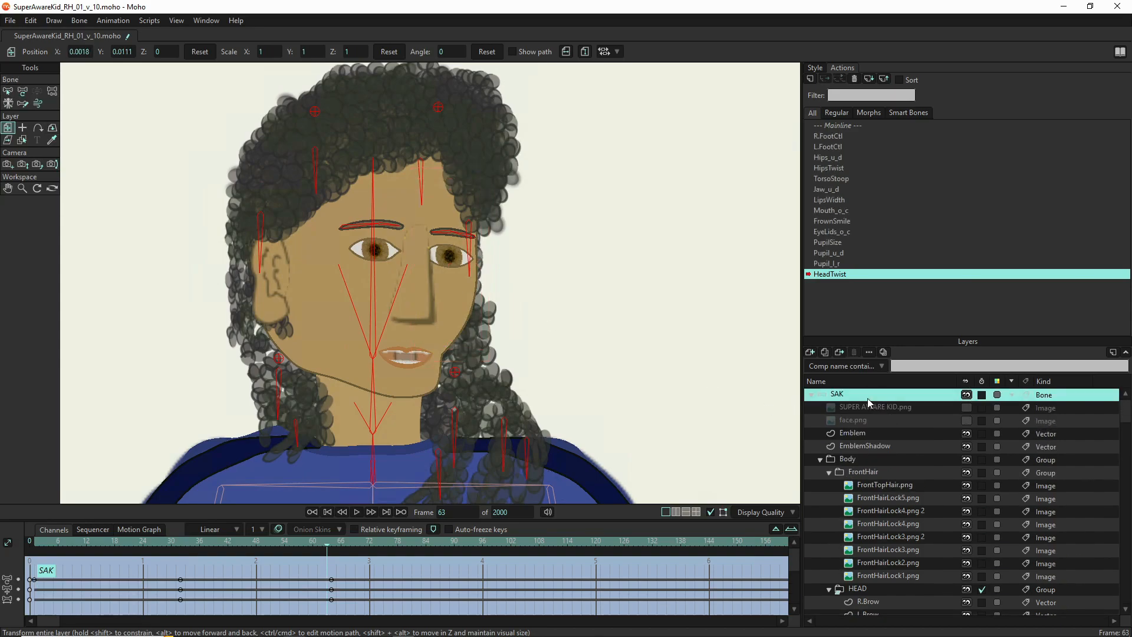
pyautogui.click(22, 91)
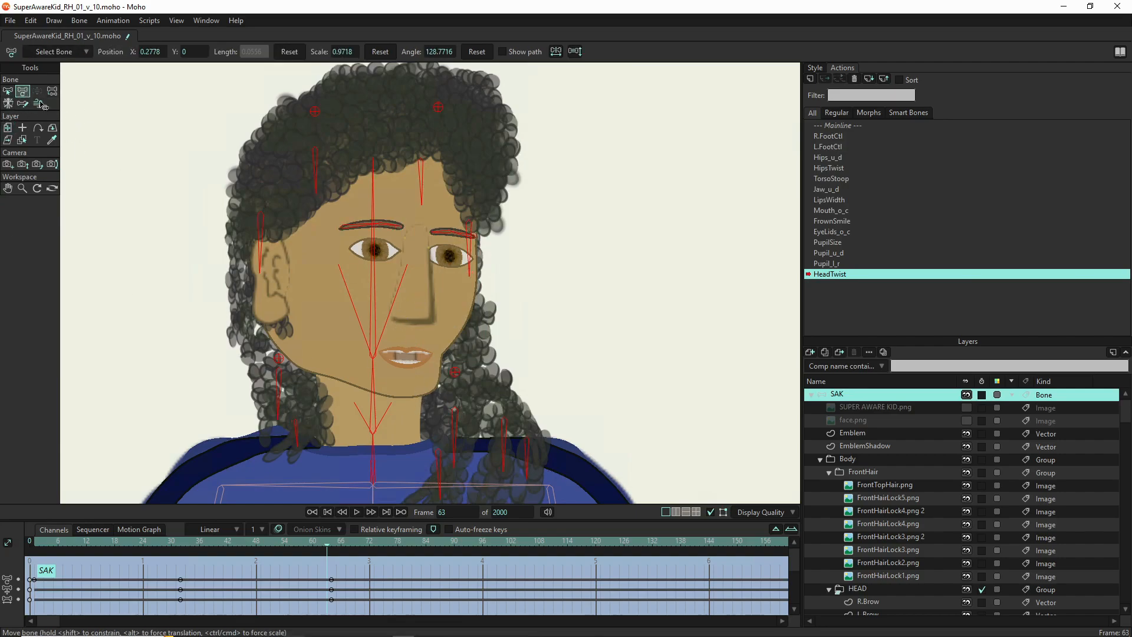
pyautogui.click(7, 91)
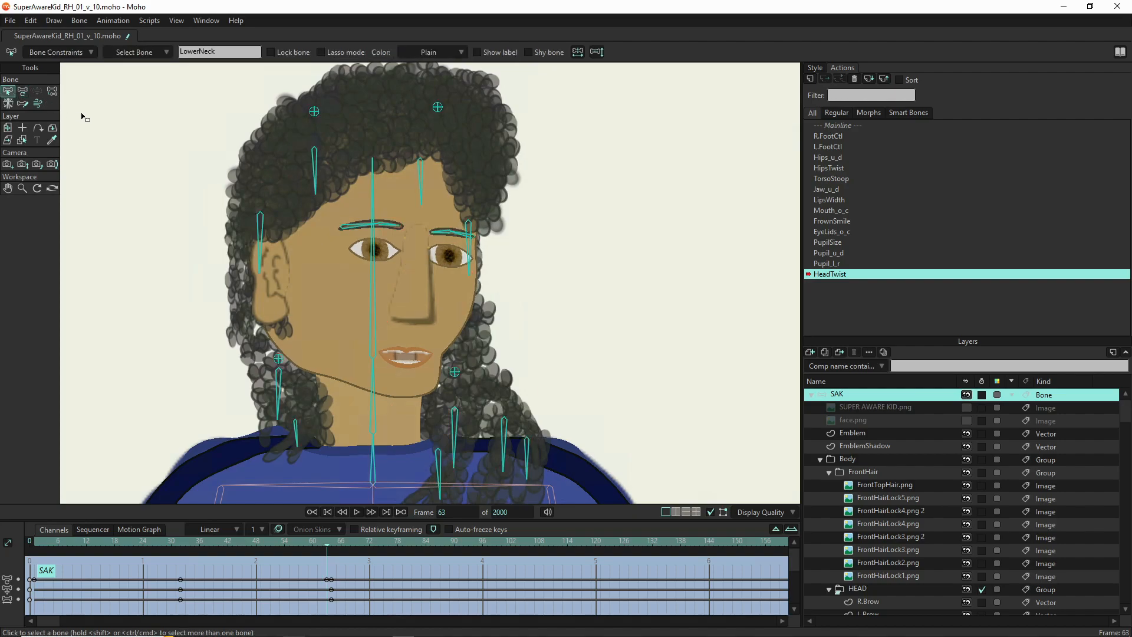
pyautogui.click(27, 93)
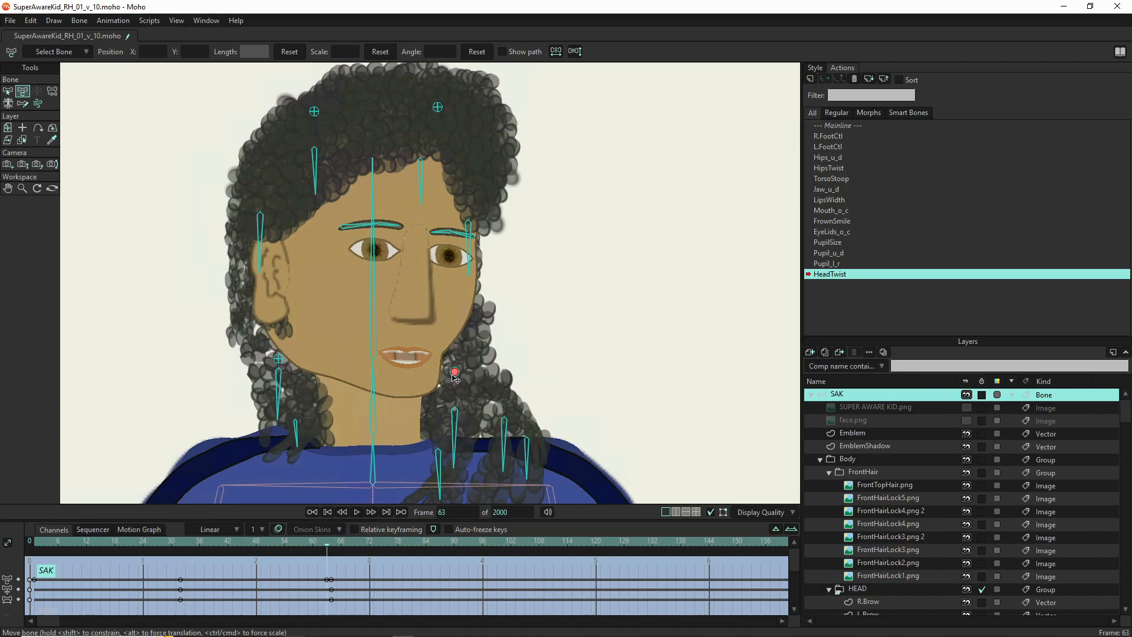
pyautogui.moveTo(455, 371); pyautogui.dragTo(430, 376)
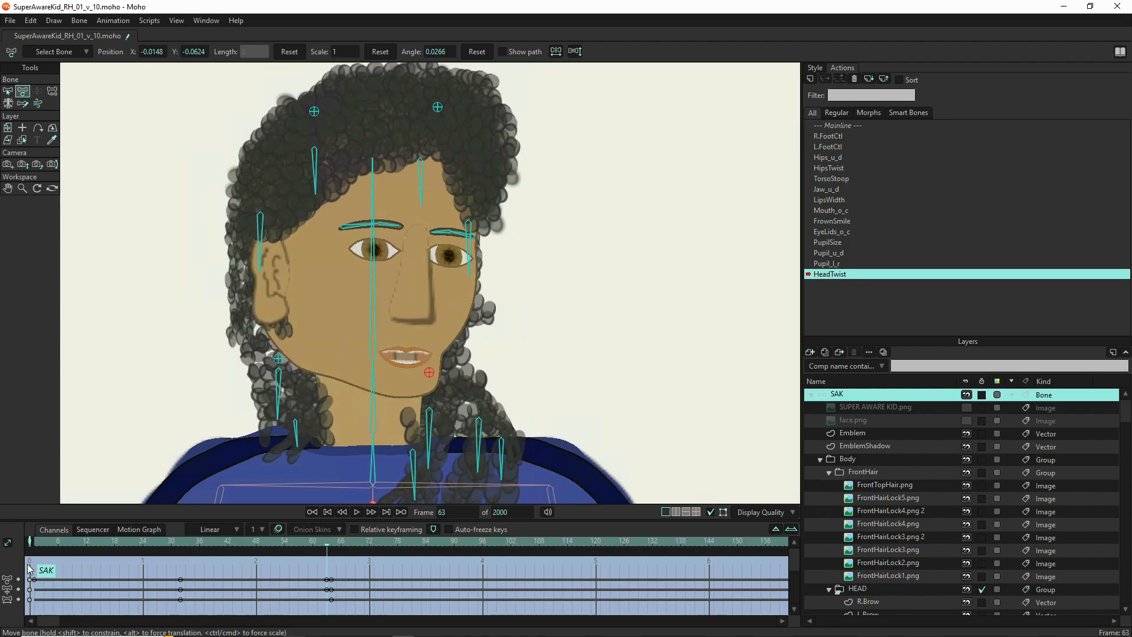
# Move the SAK layer's new bone keyframes from frame 63 to frame 64
pyautogui.moveTo(324, 573); pyautogui.dragTo(333, 592)
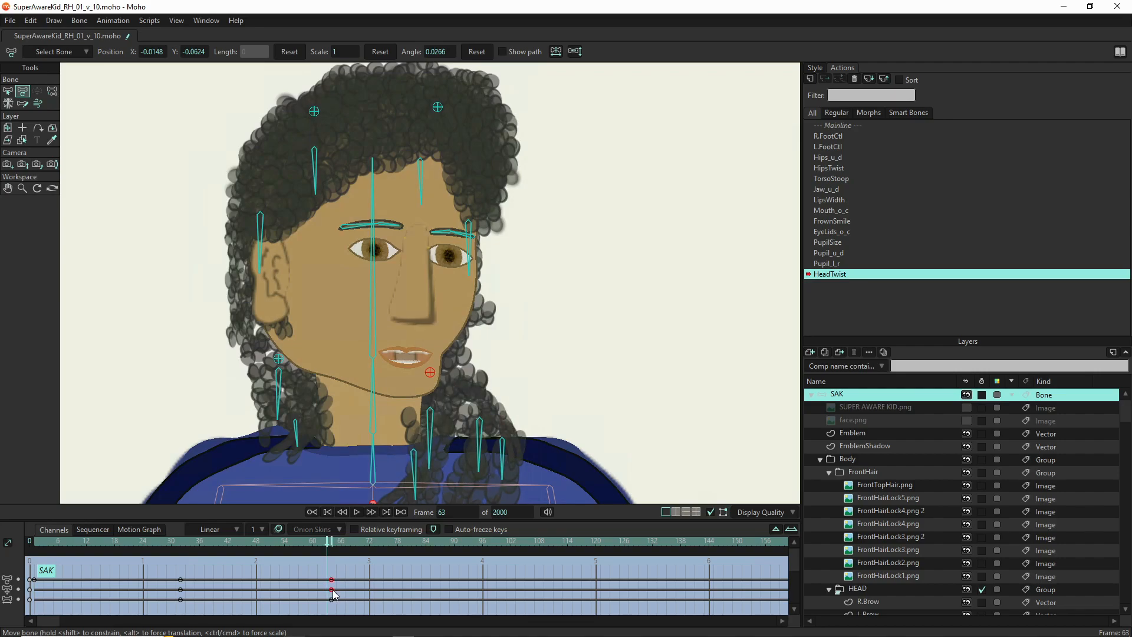
pyautogui.click(334, 542)
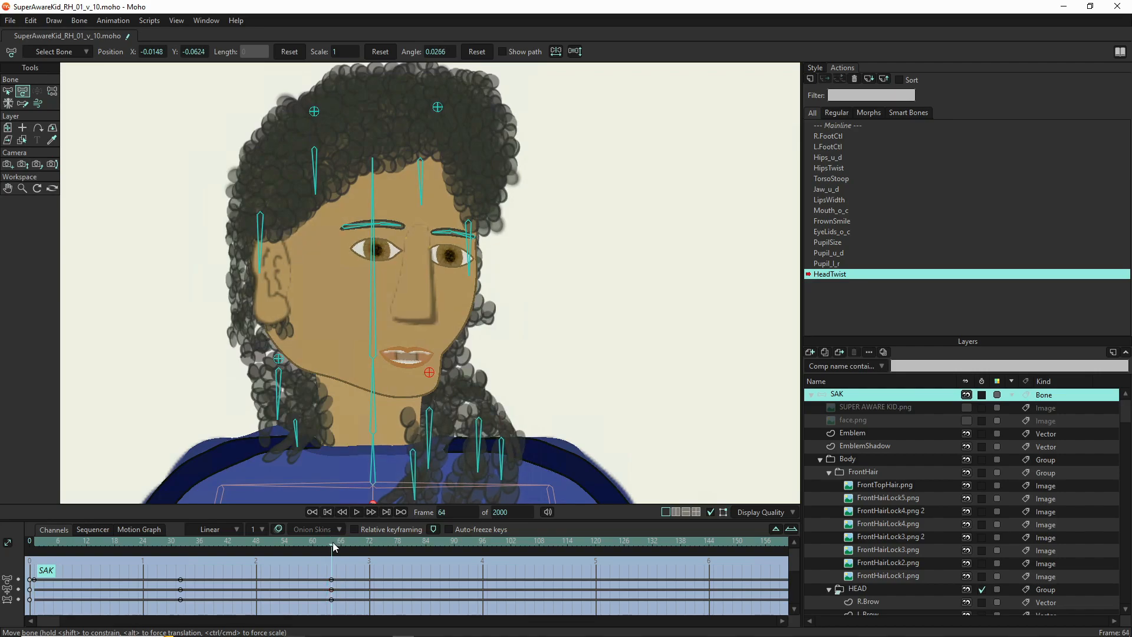
pyautogui.moveTo(323, 548)
pyautogui.mouseDown()
pyautogui.moveTo(136, 533)
pyautogui.moveTo(334, 550)
pyautogui.mouseUp()
# Shift the far-side temple and forehead hair bones inward over the face at frame 64
pyautogui.click(465, 231)
pyautogui.moveTo(465, 231); pyautogui.dragTo(449, 229)
pyautogui.moveTo(423, 165); pyautogui.dragTo(397, 163)
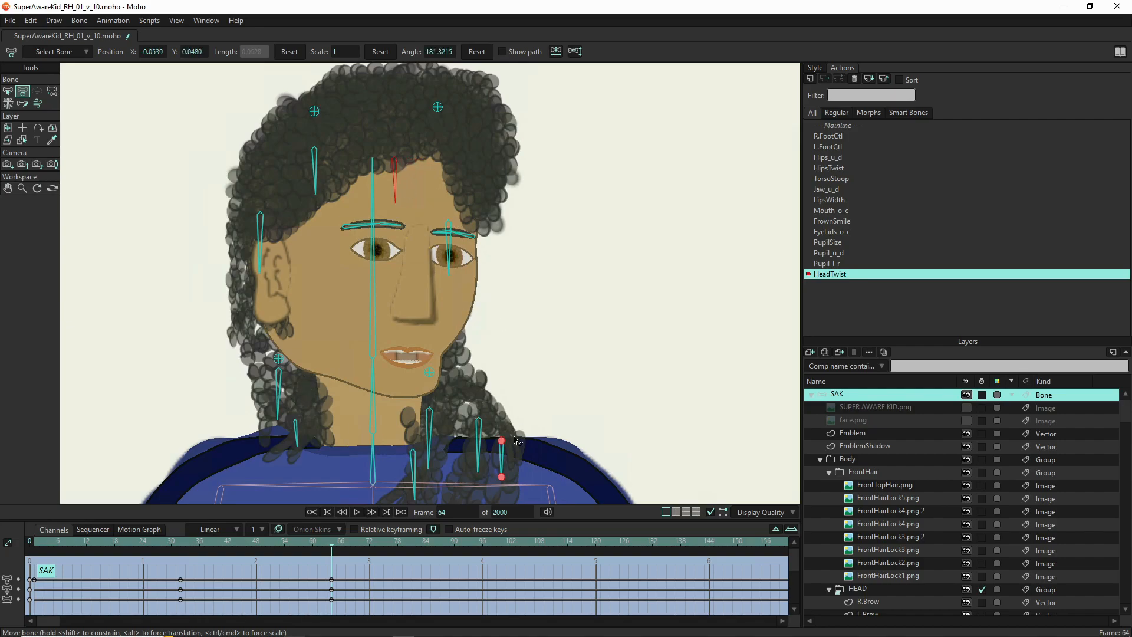
pyautogui.click(184, 542)
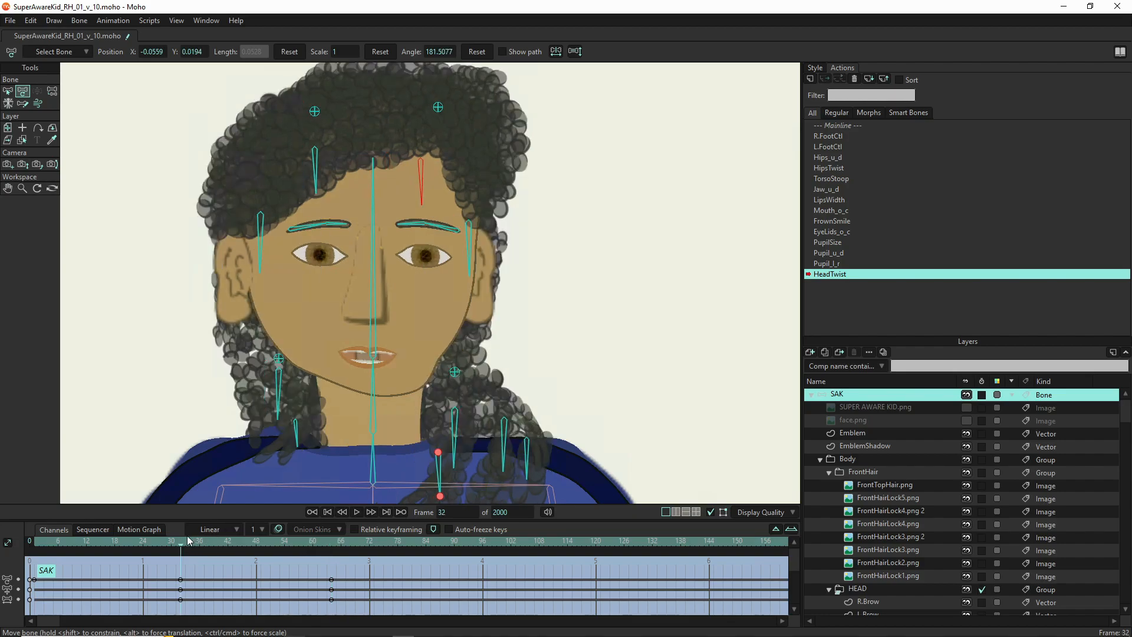
pyautogui.moveTo(179, 545); pyautogui.dragTo(358, 557)
# Reset all points of the Skull layer at frame 32
pyautogui.moveTo(287, 543); pyautogui.dragTo(182, 534)
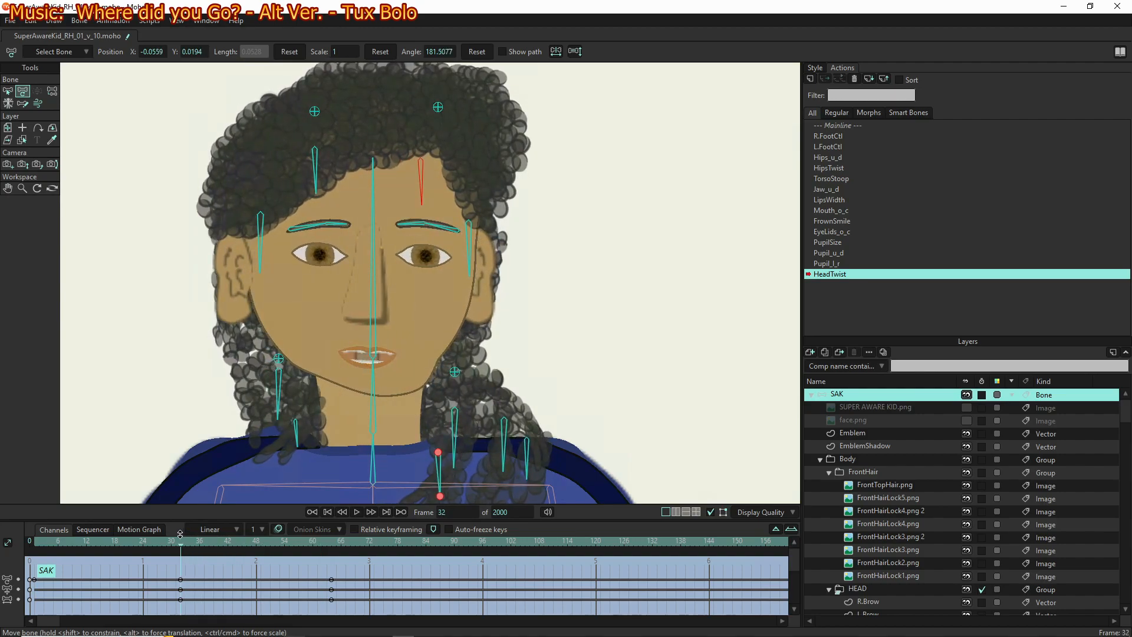
pyautogui.scroll(-3, 890, 560)
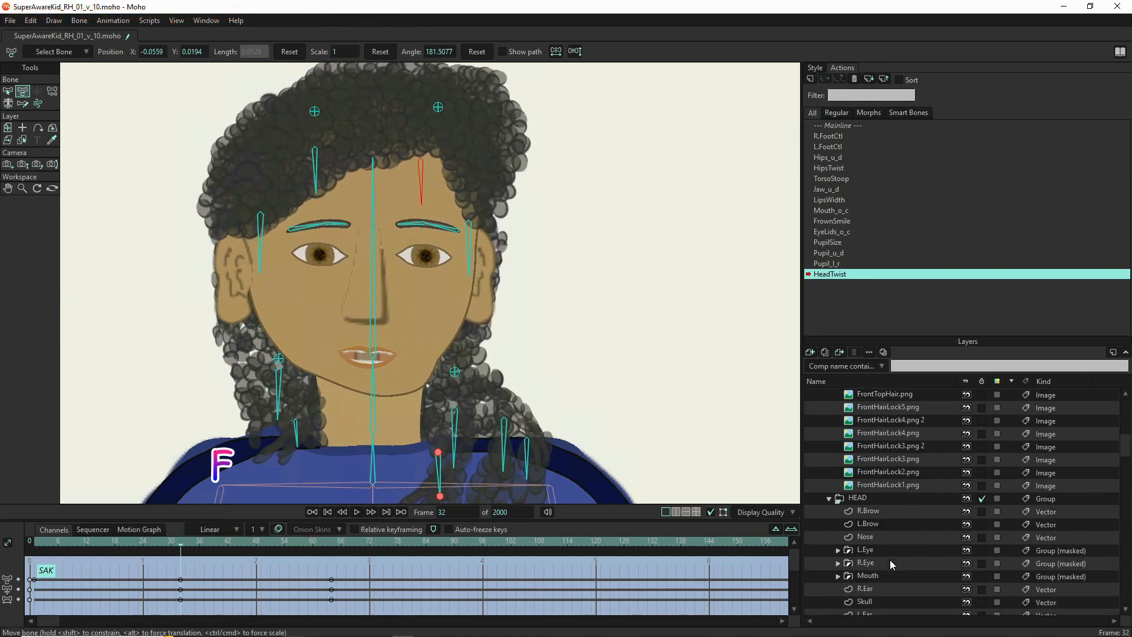
pyautogui.scroll(-3, 889, 560)
pyautogui.click(897, 510)
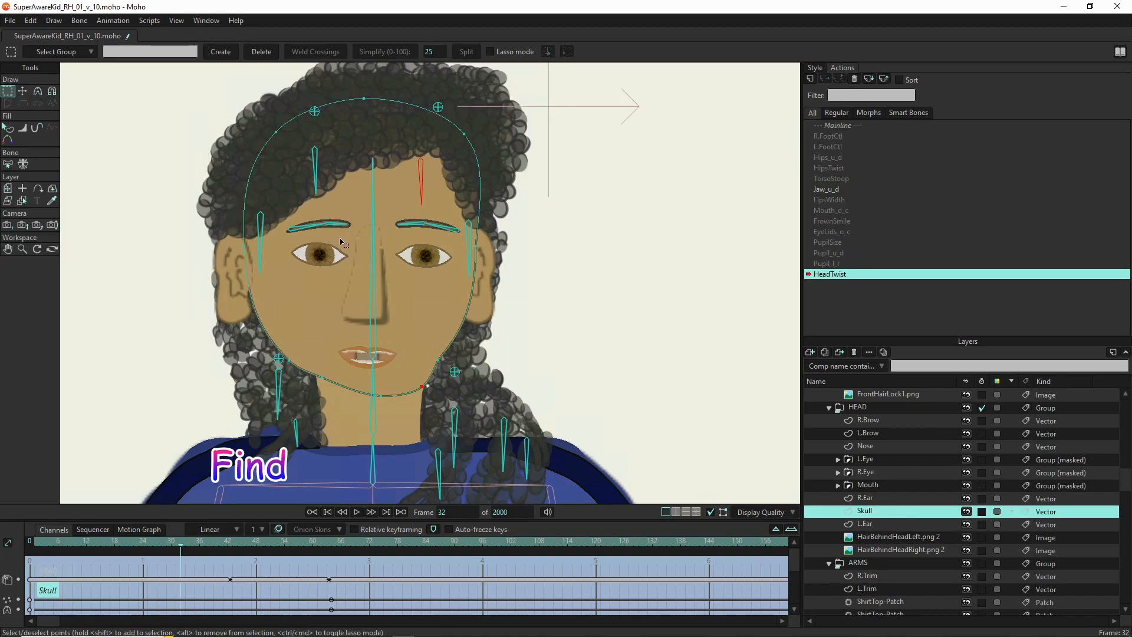
pyautogui.press('t')
pyautogui.hotkey('ctrl', 'a')
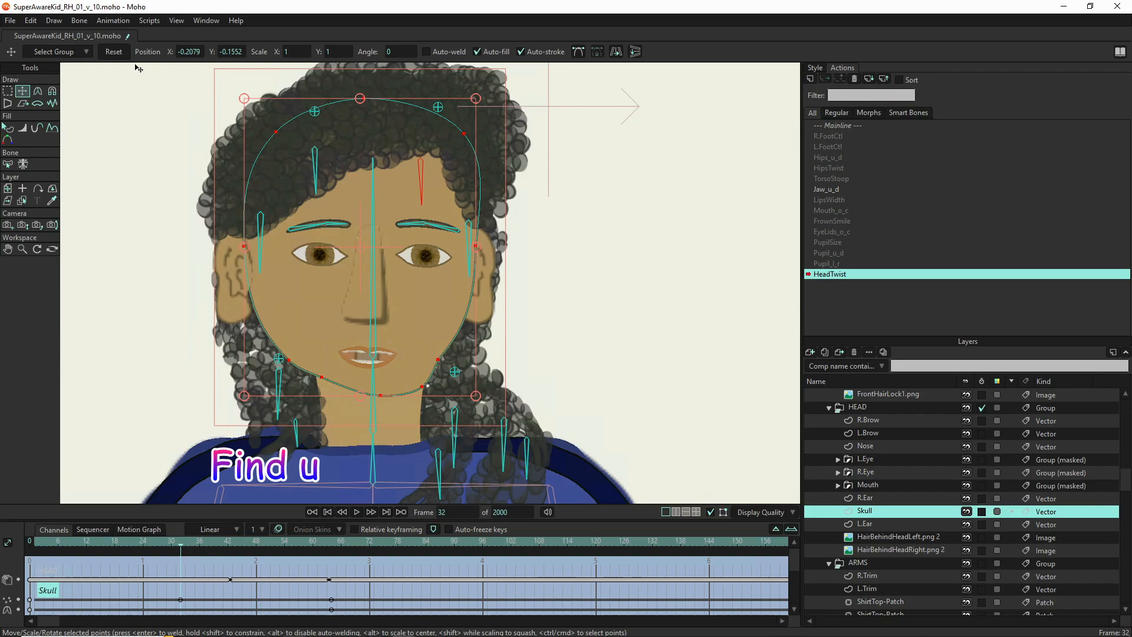
pyautogui.click(113, 53)
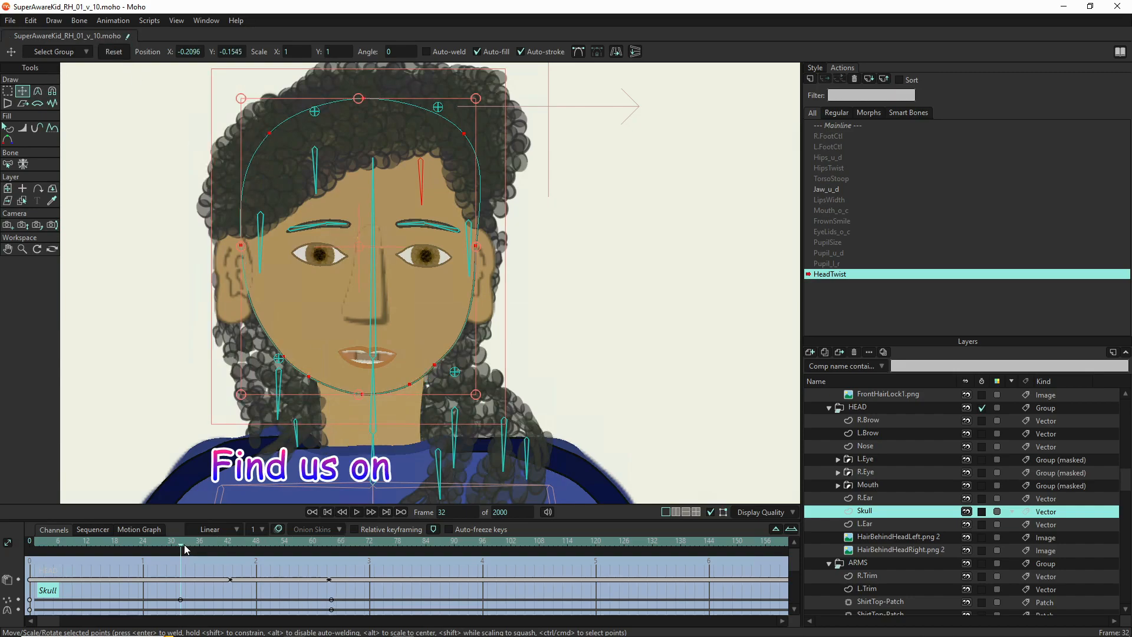
# Scrub the HeadTwist action from frame 32 to frame 65 to check the skull during the head turn
pyautogui.moveTo(182, 549); pyautogui.dragTo(338, 582)
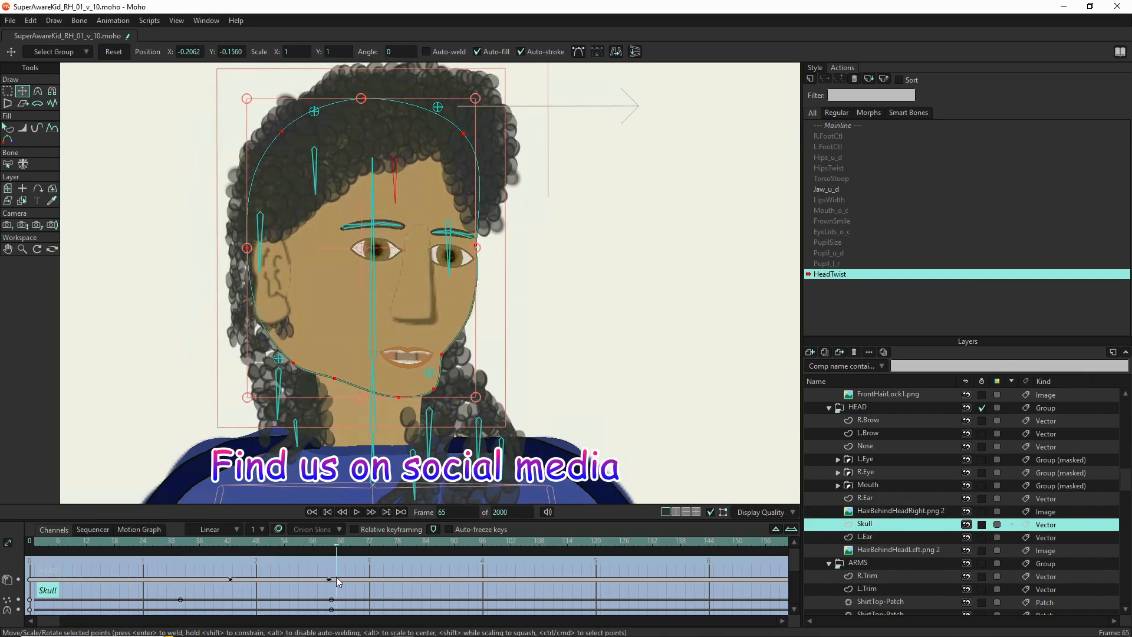
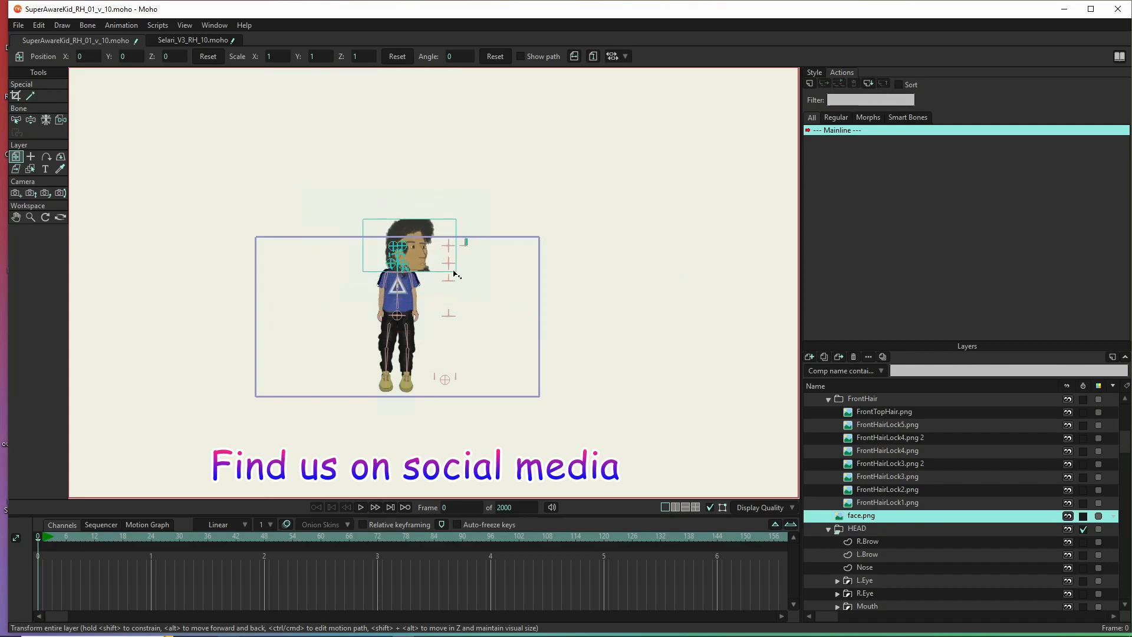
# Scale the face.png reference layer down to about 0.2007 and position it over the head at about X -0.2020, Y -0.1284
pyautogui.scroll(9, 404, 250)
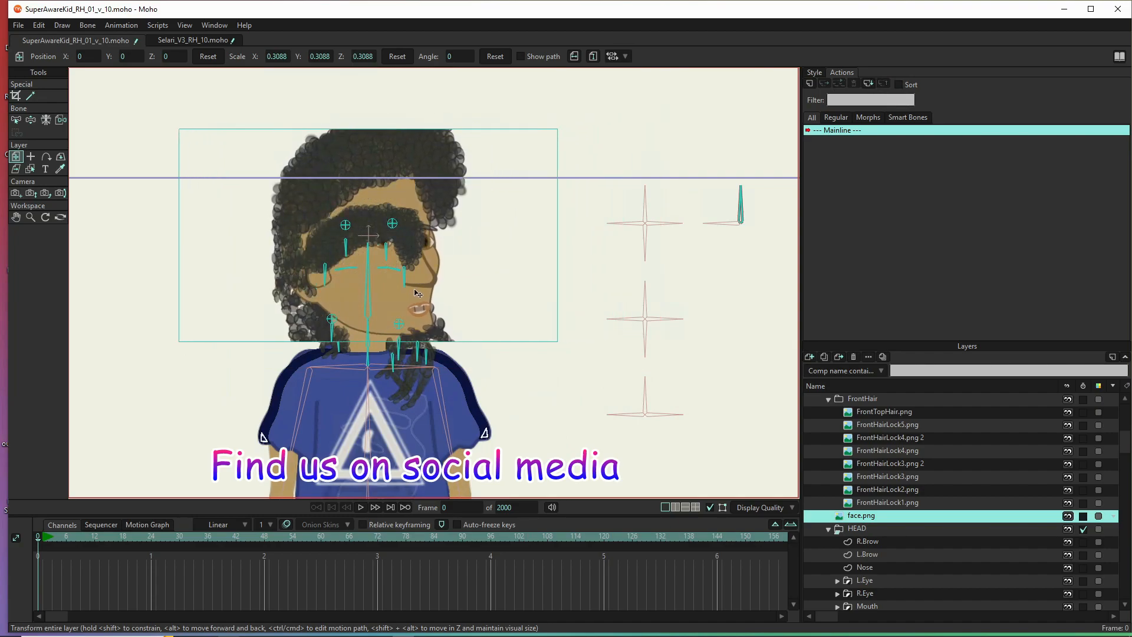
pyautogui.moveTo(558, 343); pyautogui.dragTo(491, 306)
pyautogui.moveTo(458, 255); pyautogui.dragTo(455, 286)
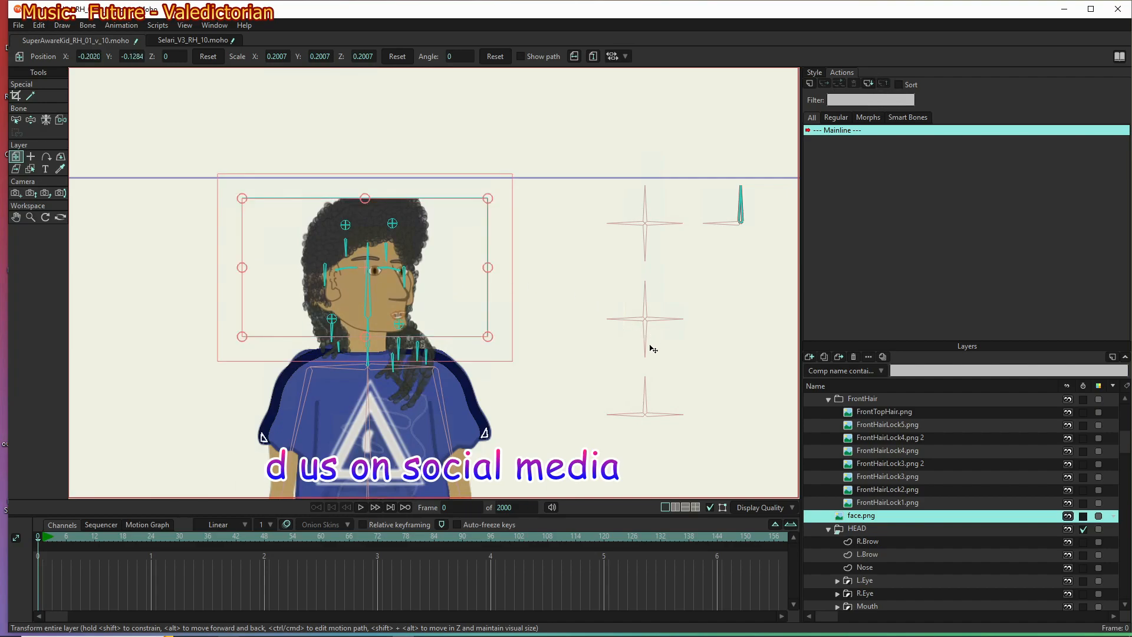
# Set the face.png layer's opacity to 31% in its layer settings
pyautogui.doubleClick(871, 518)
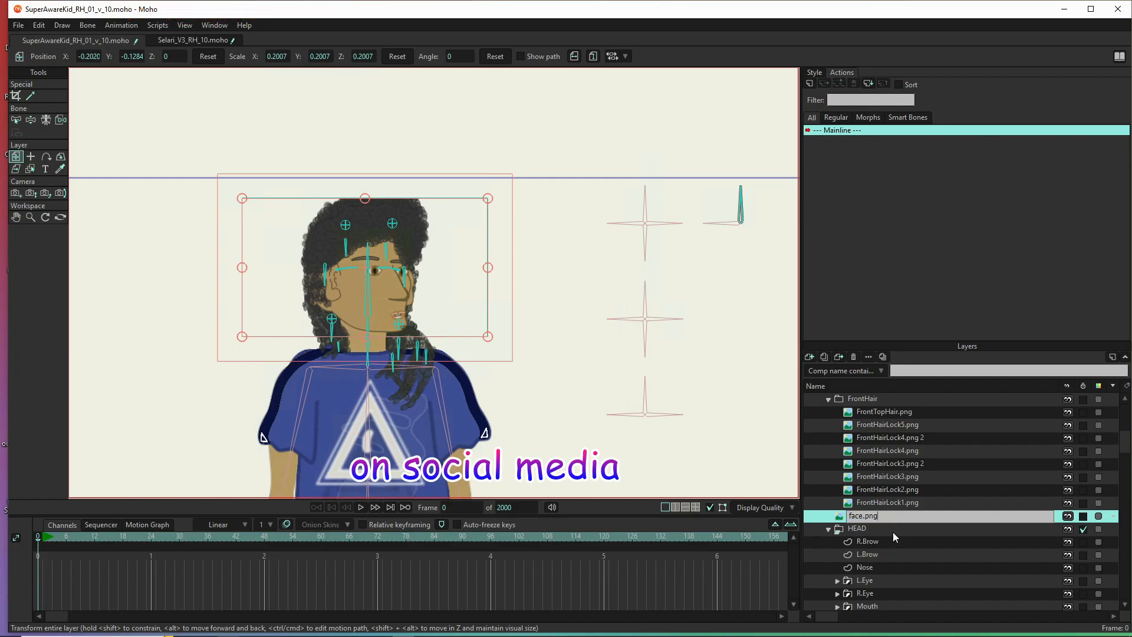
pyautogui.press('Return')
pyautogui.doubleClick(890, 520)
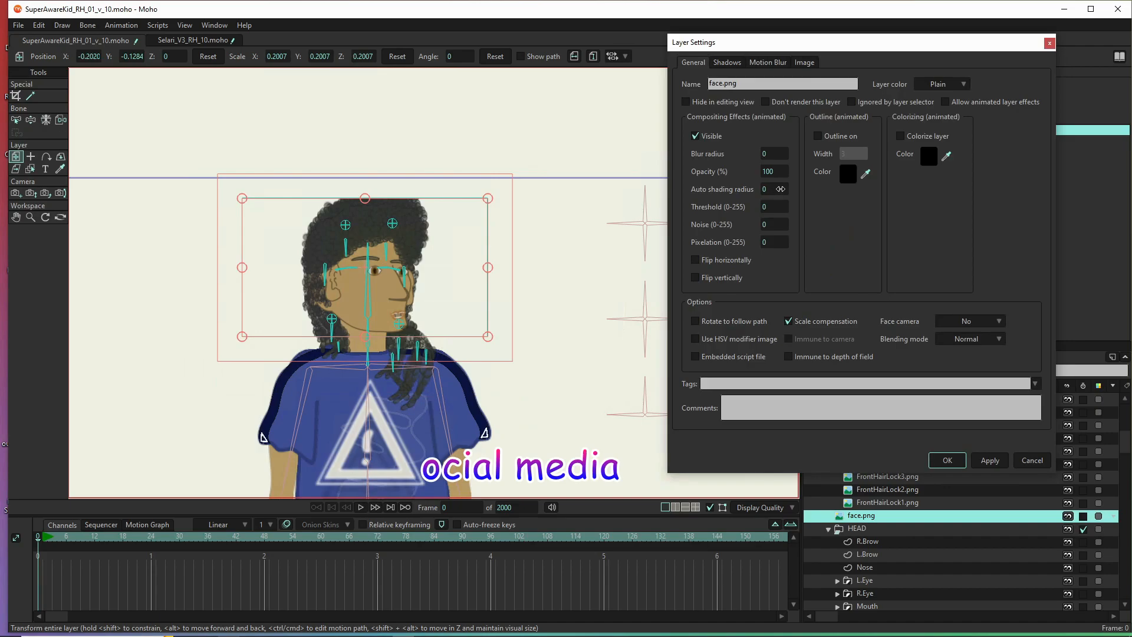
pyautogui.moveTo(783, 173); pyautogui.dragTo(420, 191)
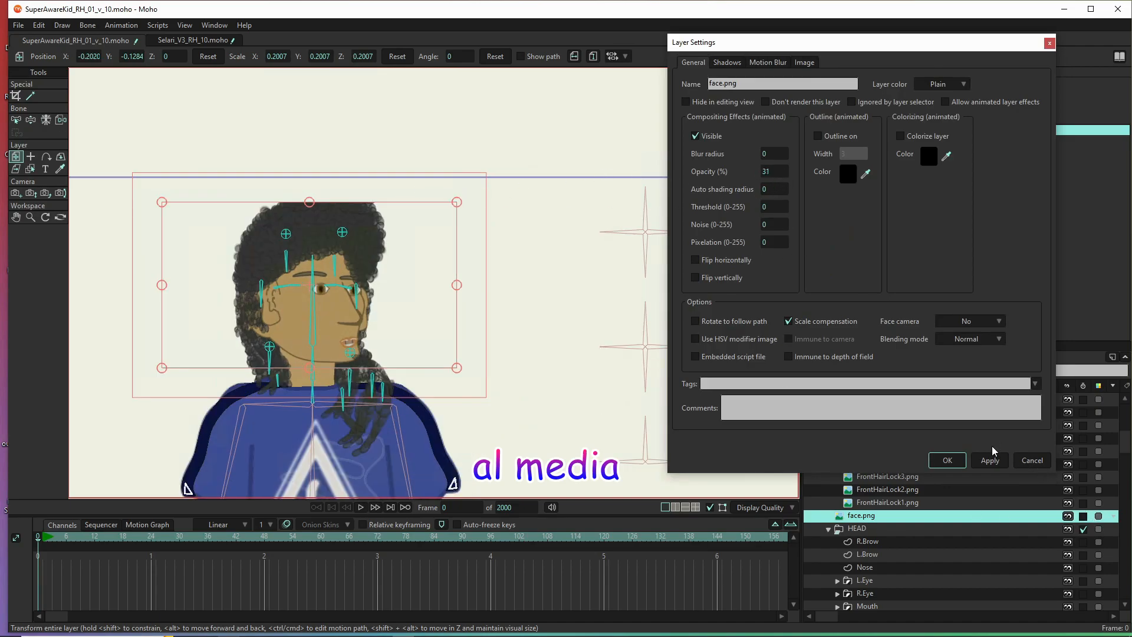
pyautogui.click(990, 460)
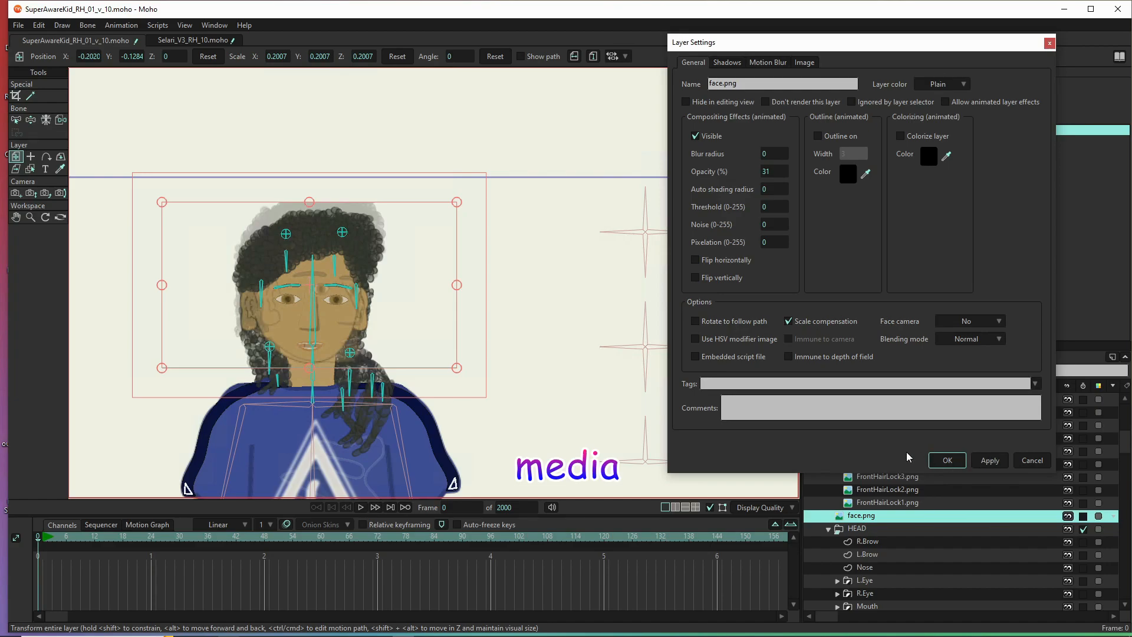
pyautogui.click(956, 462)
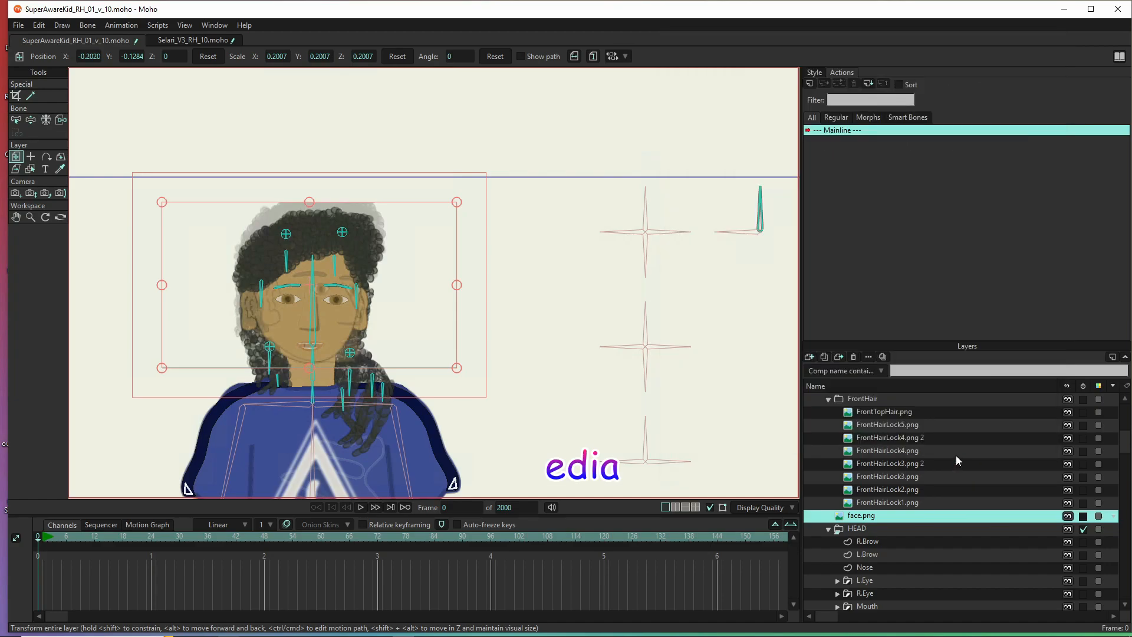
# On the SAK bone layer, rotate the HeadTwist control bone clockwise at frame 1 to turn the head
pyautogui.click(30, 121)
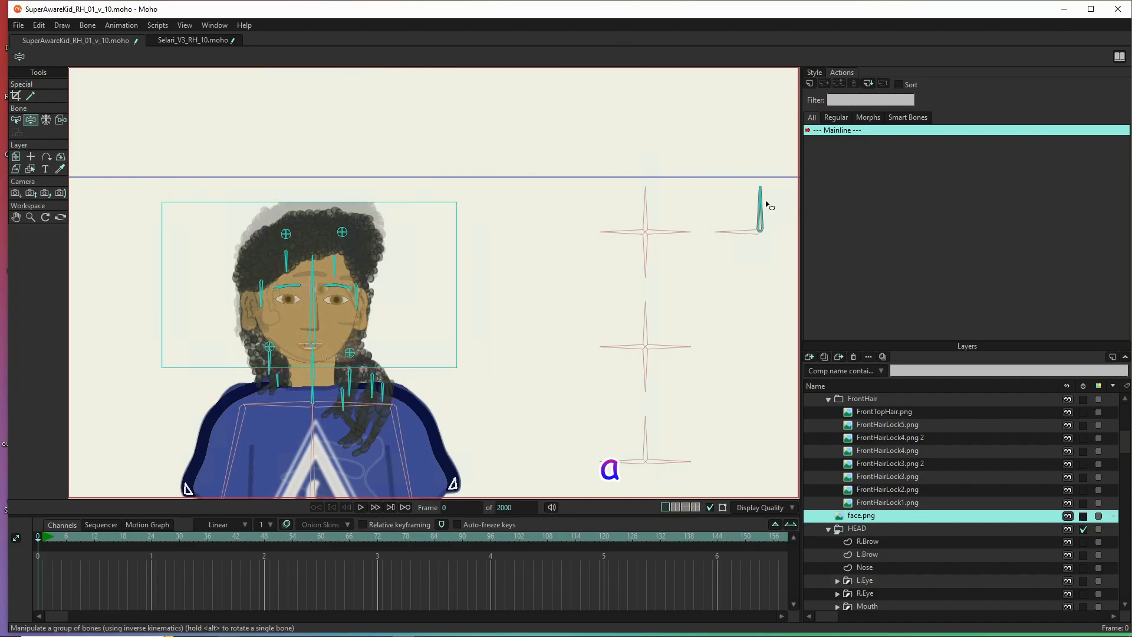
pyautogui.moveTo(763, 205); pyautogui.dragTo(814, 221)
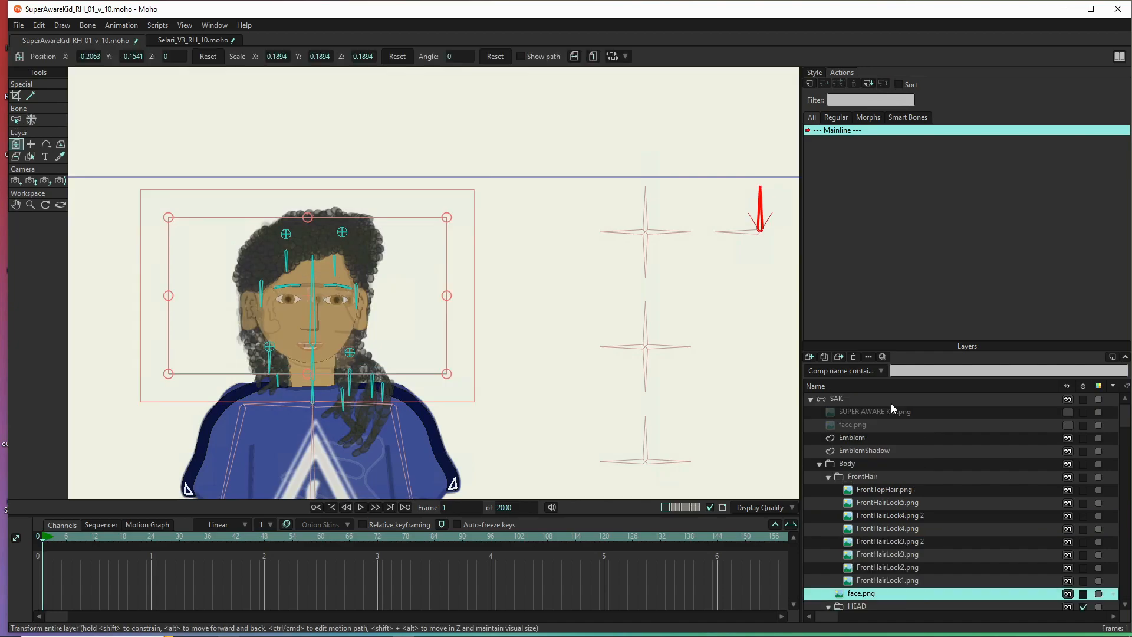
pyautogui.click(890, 403)
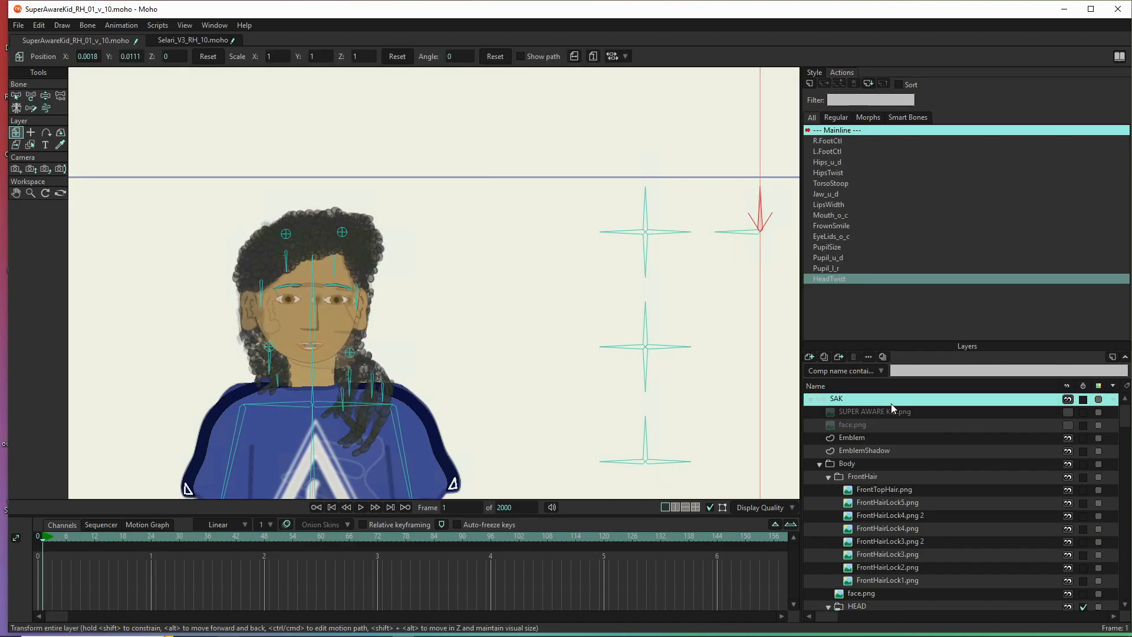
pyautogui.click(45, 96)
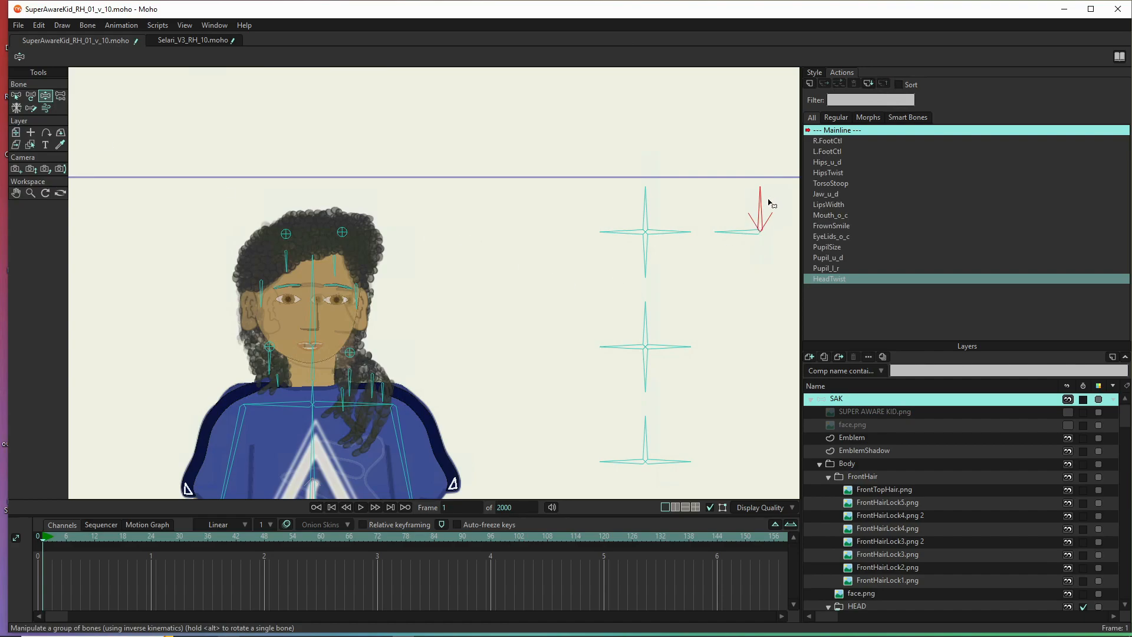
pyautogui.moveTo(760, 203); pyautogui.dragTo(783, 210)
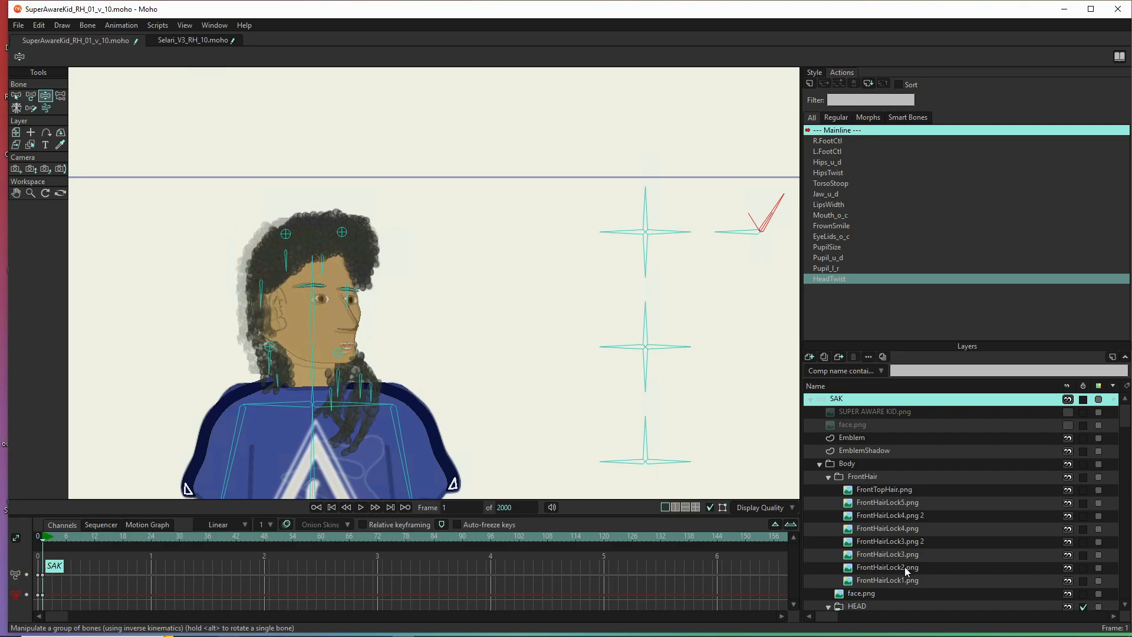
# Scale the face.png layer to about 0.1776 and move it to about X -0.1957, Y -0.1512 over the turned head at frame 1
pyautogui.scroll(-3, 882, 542)
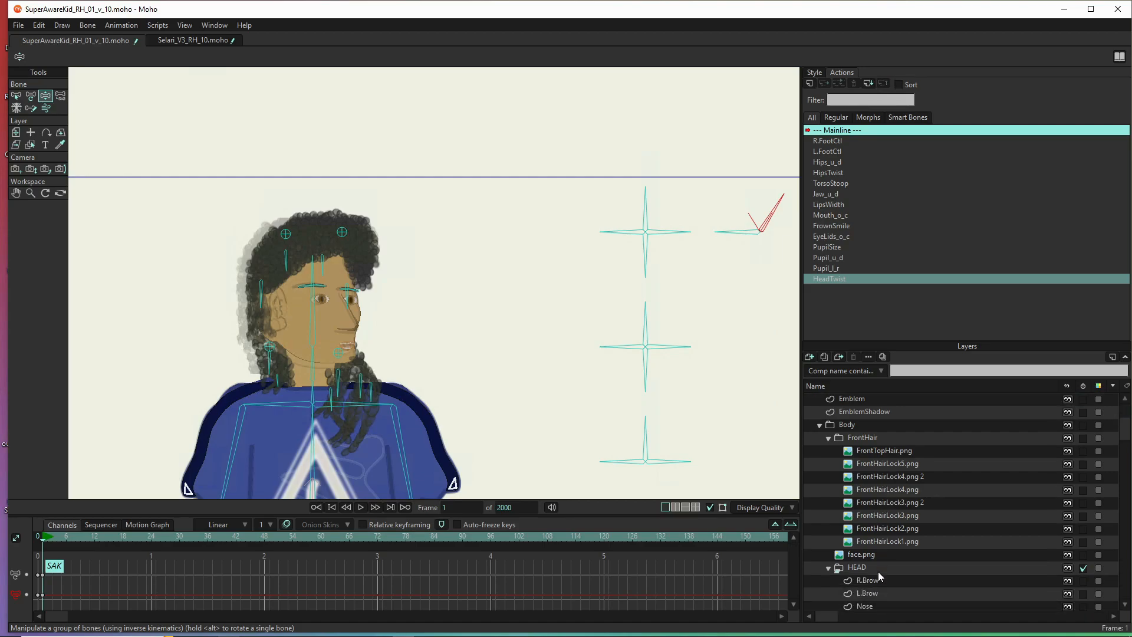
pyautogui.click(890, 556)
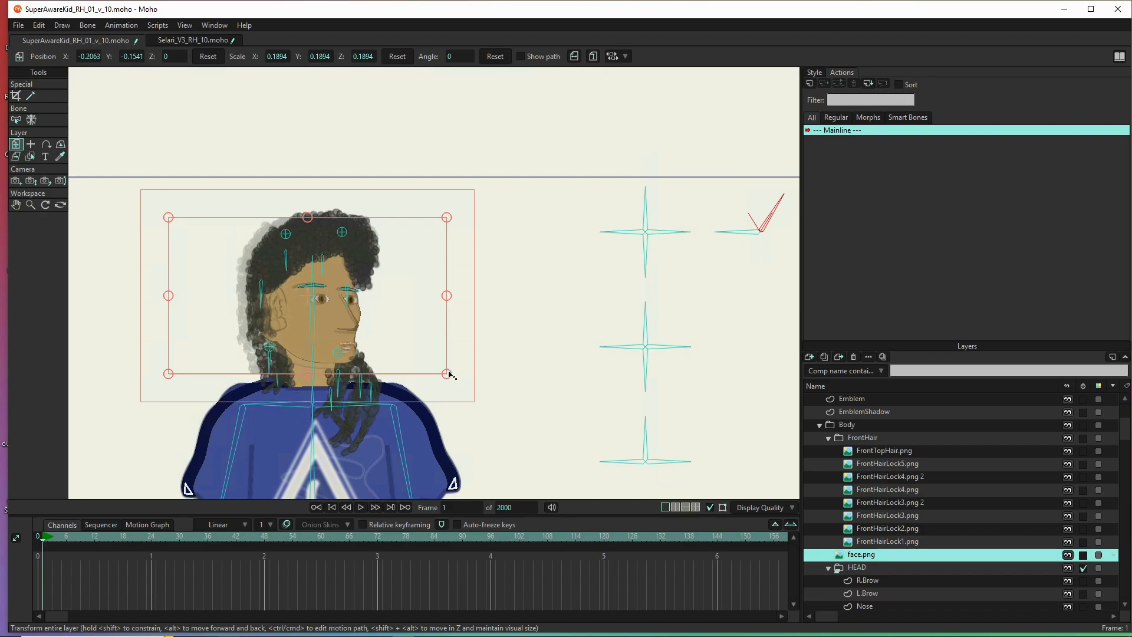
pyautogui.moveTo(448, 373)
pyautogui.mouseDown()
pyautogui.moveTo(412, 340)
pyautogui.moveTo(445, 373)
pyautogui.moveTo(441, 362)
pyautogui.mouseUp()
pyautogui.scroll(3, 389, 361)
pyautogui.moveTo(546, 386); pyautogui.dragTo(537, 378)
pyautogui.moveTo(449, 350); pyautogui.dragTo(460, 355)
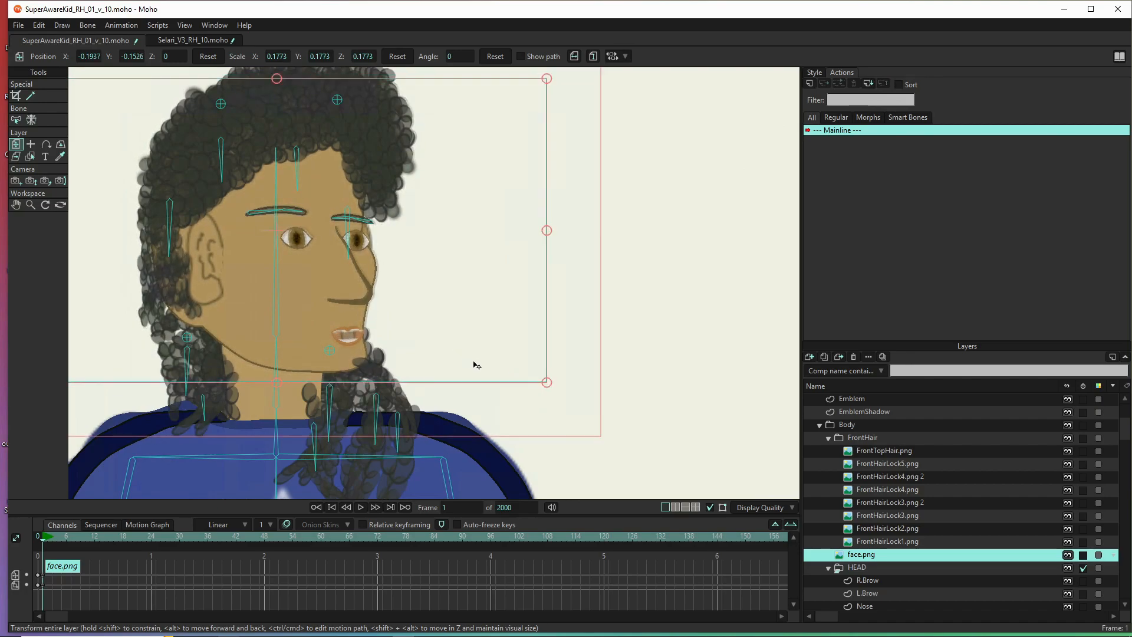
pyautogui.moveTo(548, 385); pyautogui.dragTo(546, 383)
pyautogui.moveTo(457, 352); pyautogui.dragTo(458, 349)
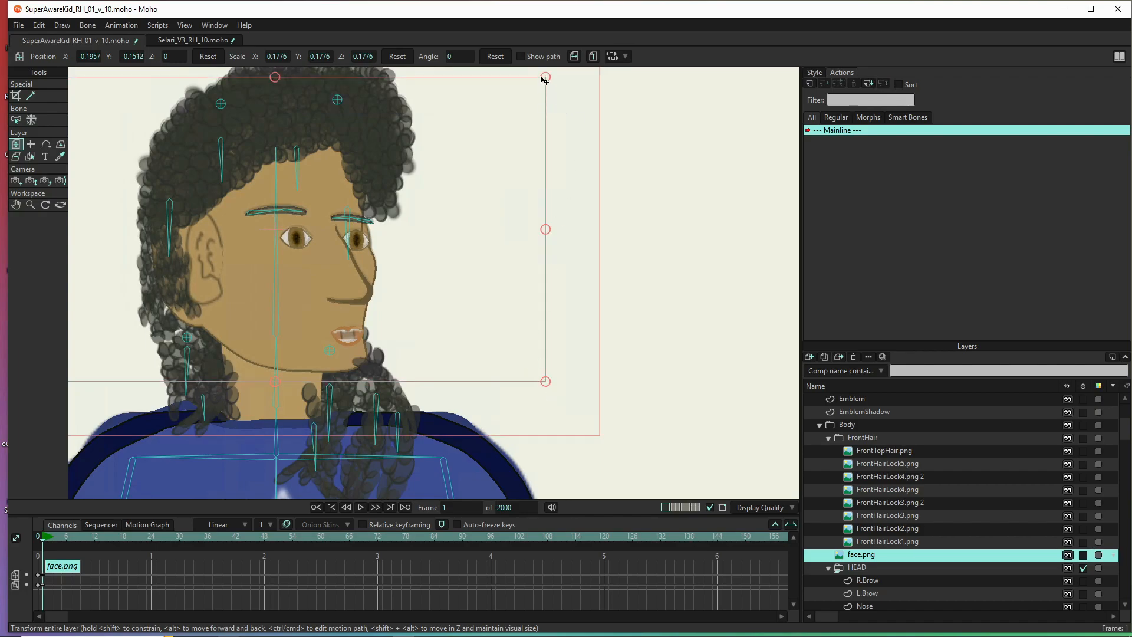
# Refine the face.png overlay to a scale of about 0.1763 at about X -0.1956, Y -0.1530
pyautogui.moveTo(548, 78); pyautogui.dragTo(545, 82)
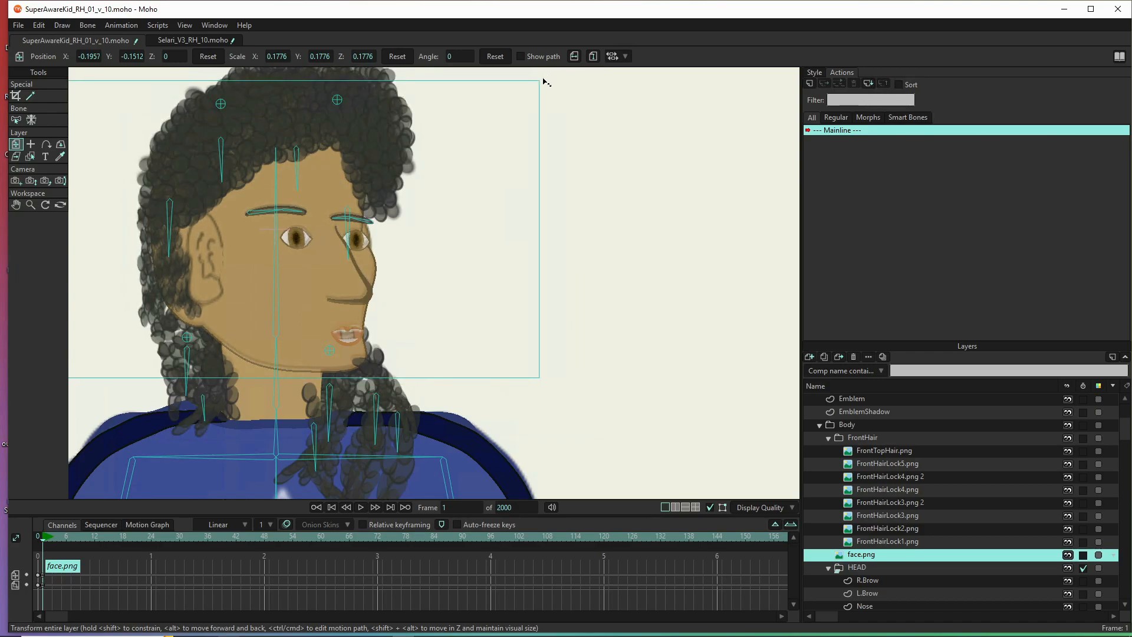
pyautogui.moveTo(544, 79); pyautogui.dragTo(543, 79)
pyautogui.moveTo(439, 172); pyautogui.dragTo(448, 191)
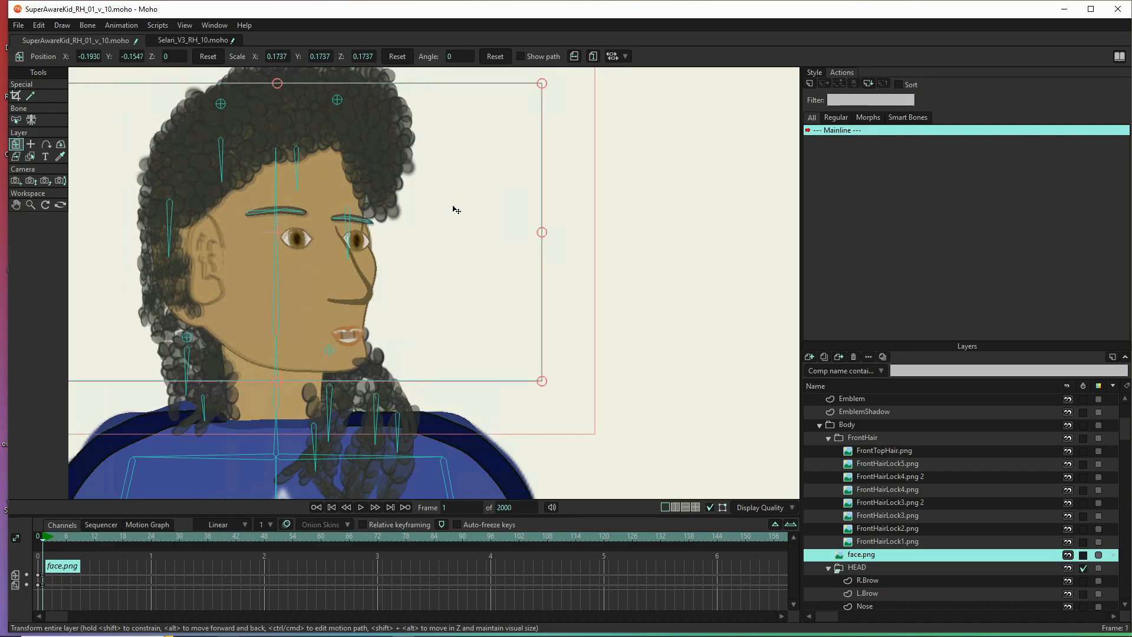
pyautogui.scroll(-3, 529, 243)
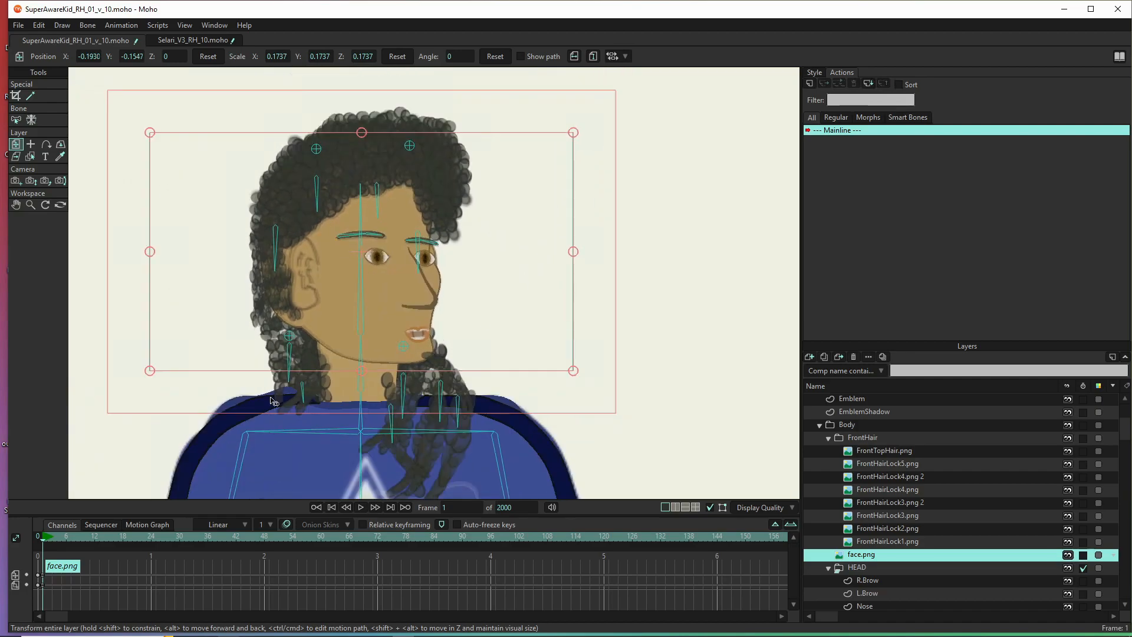
pyautogui.moveTo(151, 375); pyautogui.dragTo(148, 374)
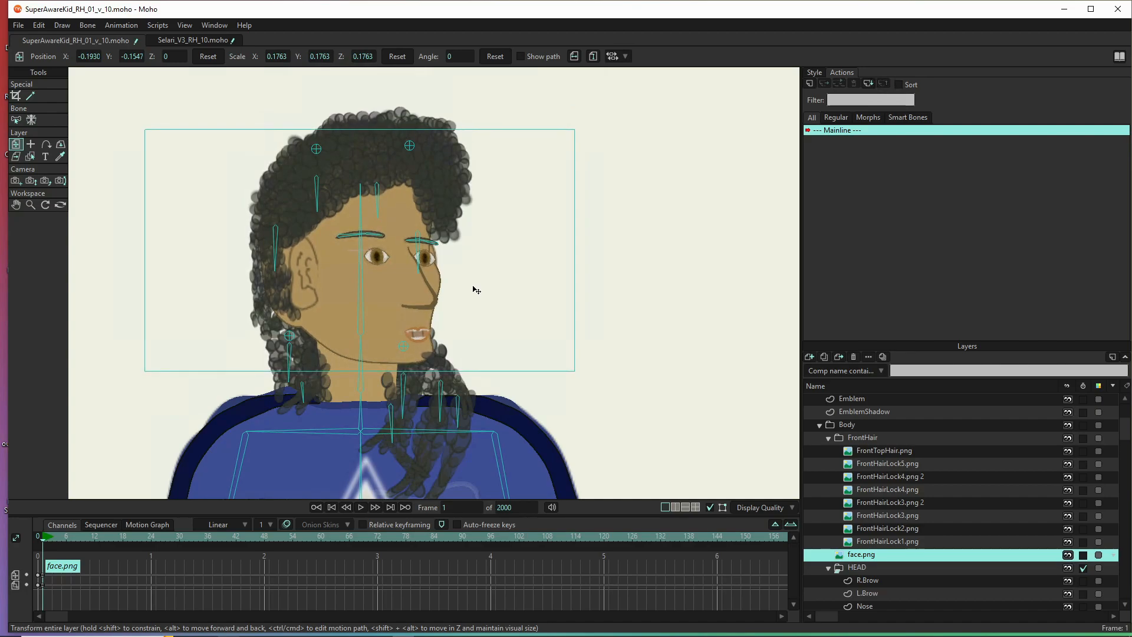
pyautogui.click(475, 290)
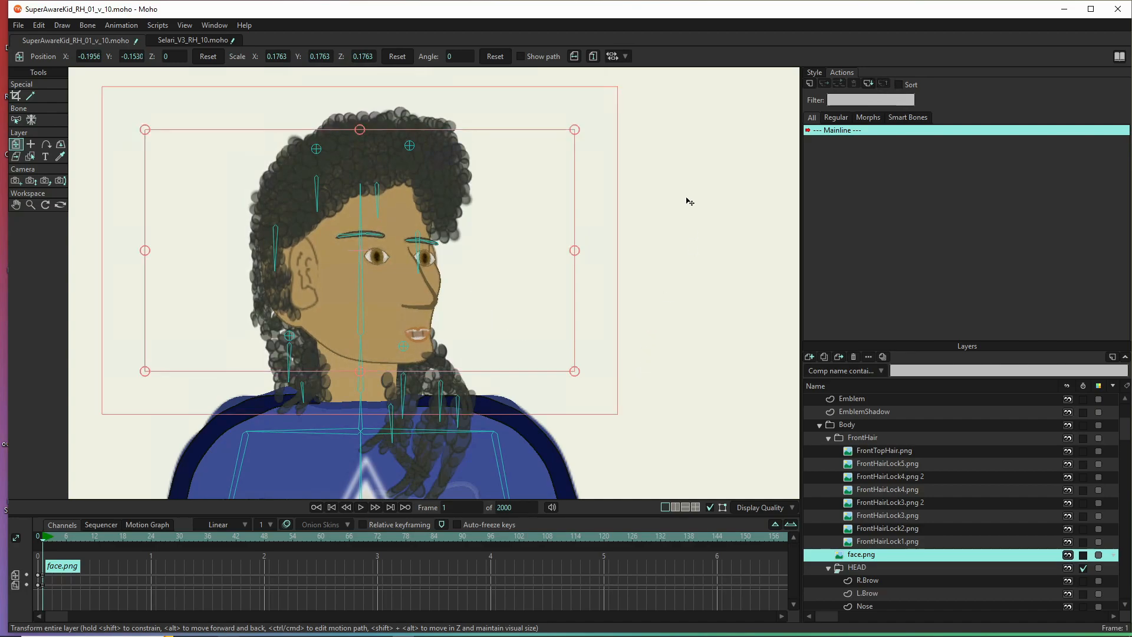
# Flip the face.png layer horizontally at frame 1, both on the Mainline and inside the HeadTwist action
pyautogui.click(575, 57)
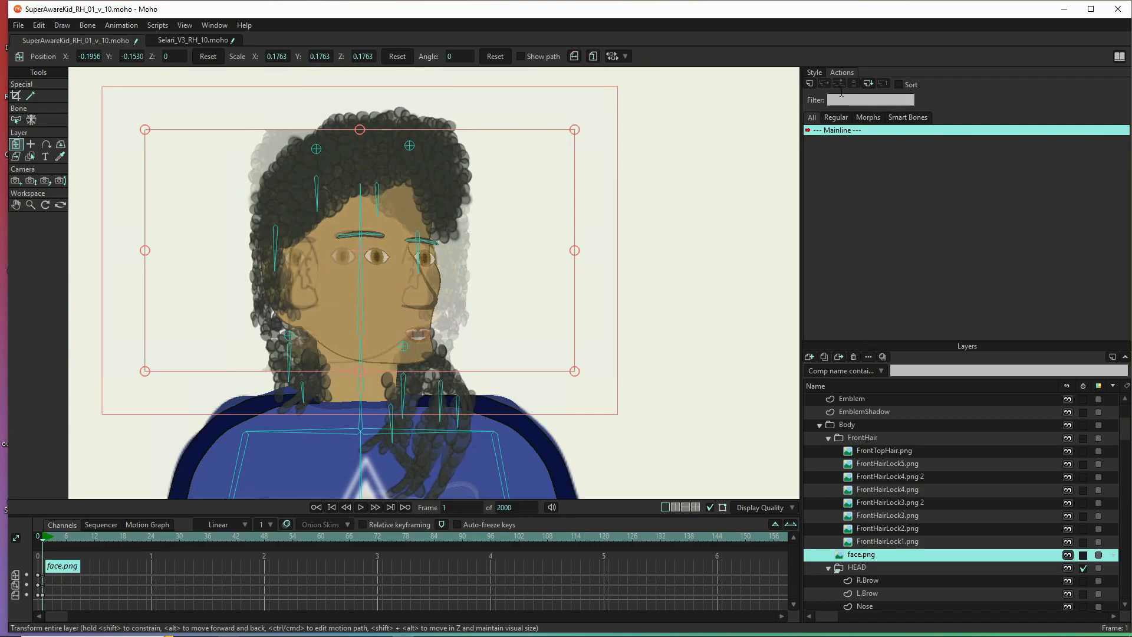
pyautogui.scroll(1, 866, 417)
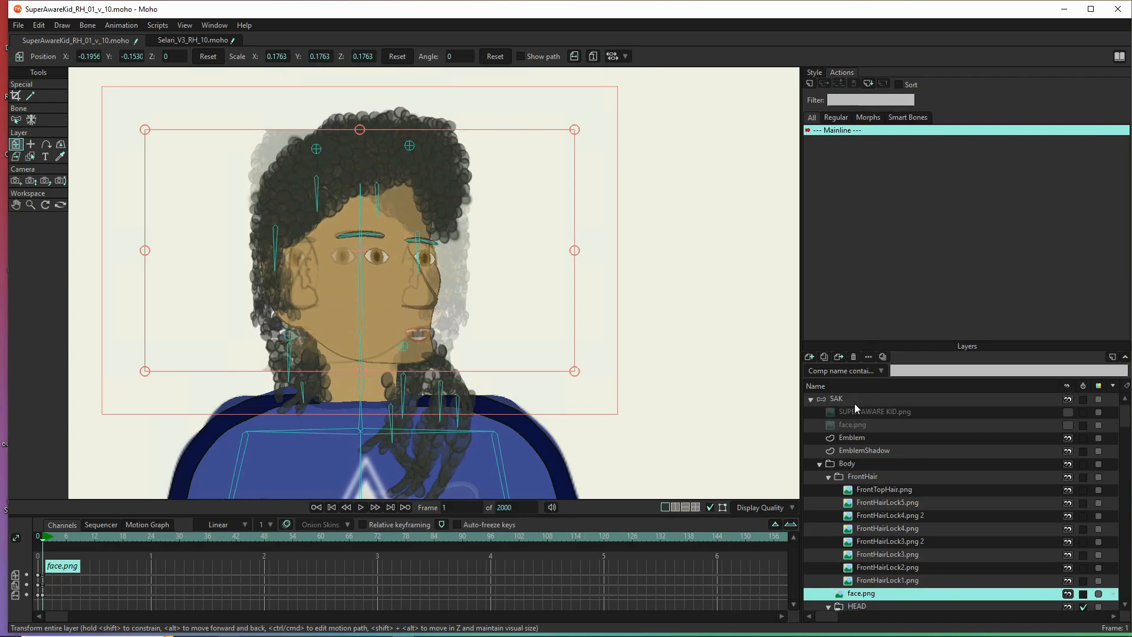
pyautogui.click(854, 403)
pyautogui.click(832, 278)
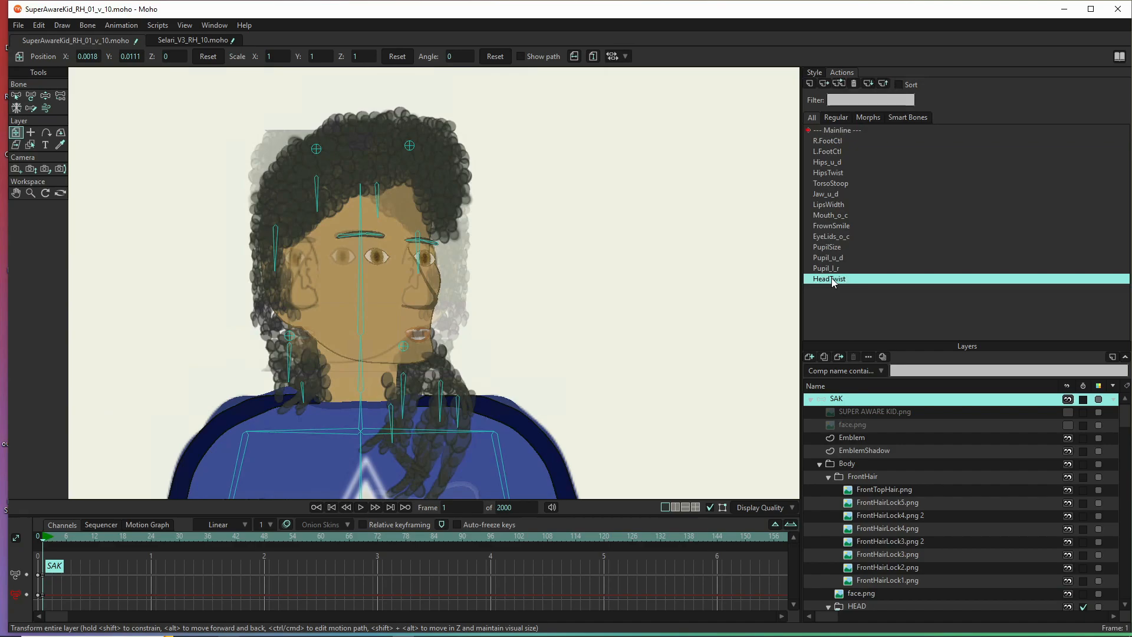
pyautogui.doubleClick(832, 279)
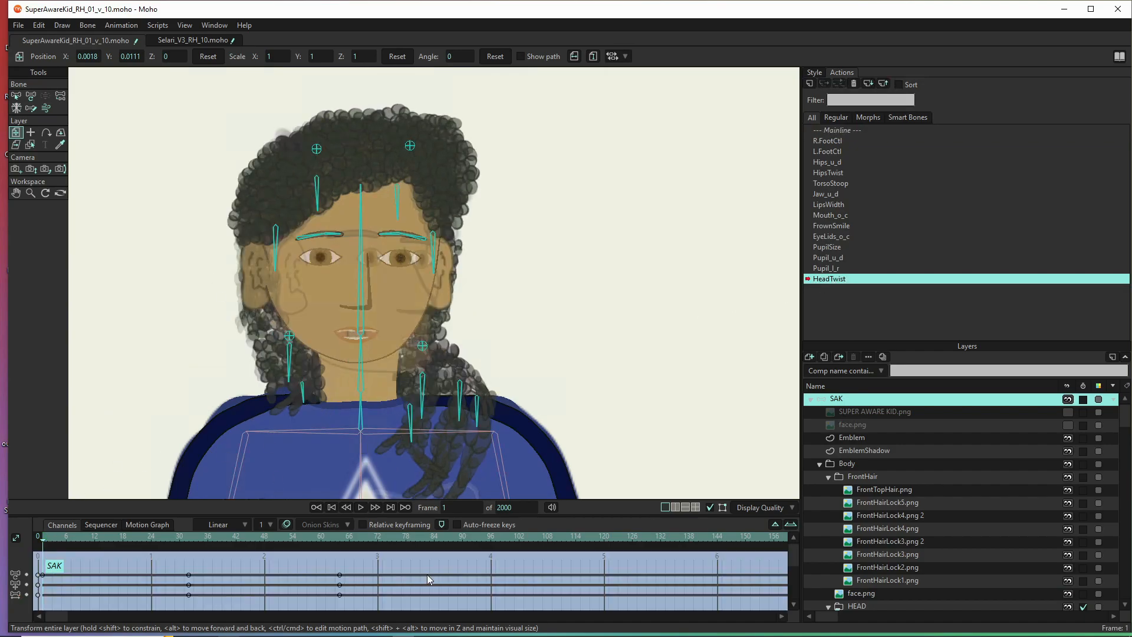
pyautogui.click(896, 594)
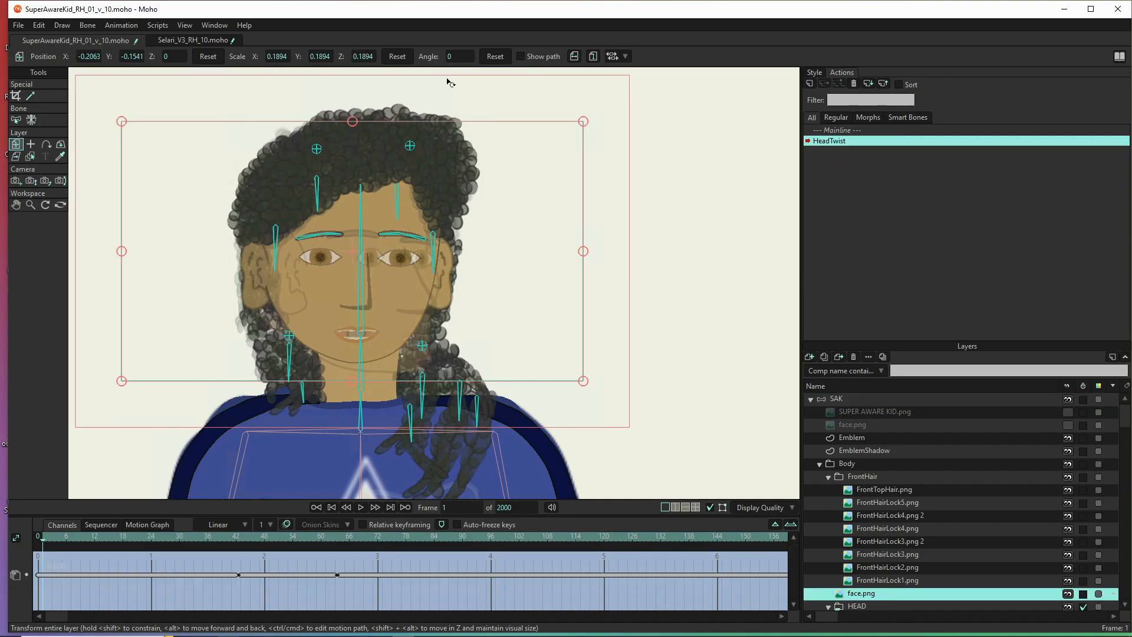
pyautogui.click(575, 57)
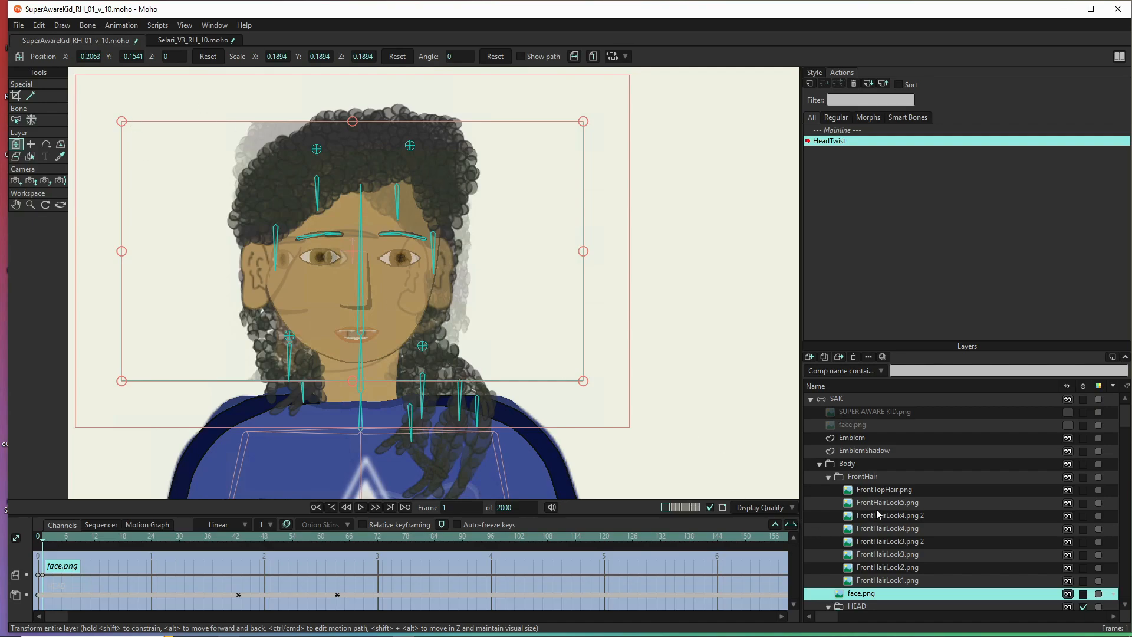
# Set the Y rotation of the L.Eye, R.Eye and Mouth layers to -25 at frame 1
pyautogui.scroll(-4, 866, 519)
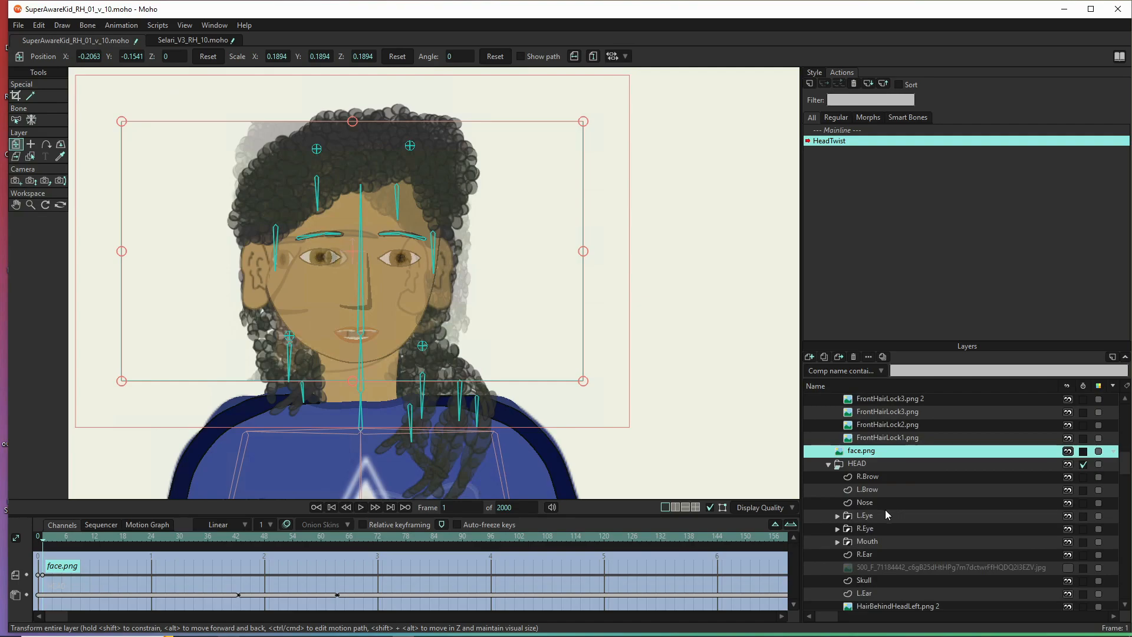
pyautogui.click(880, 514)
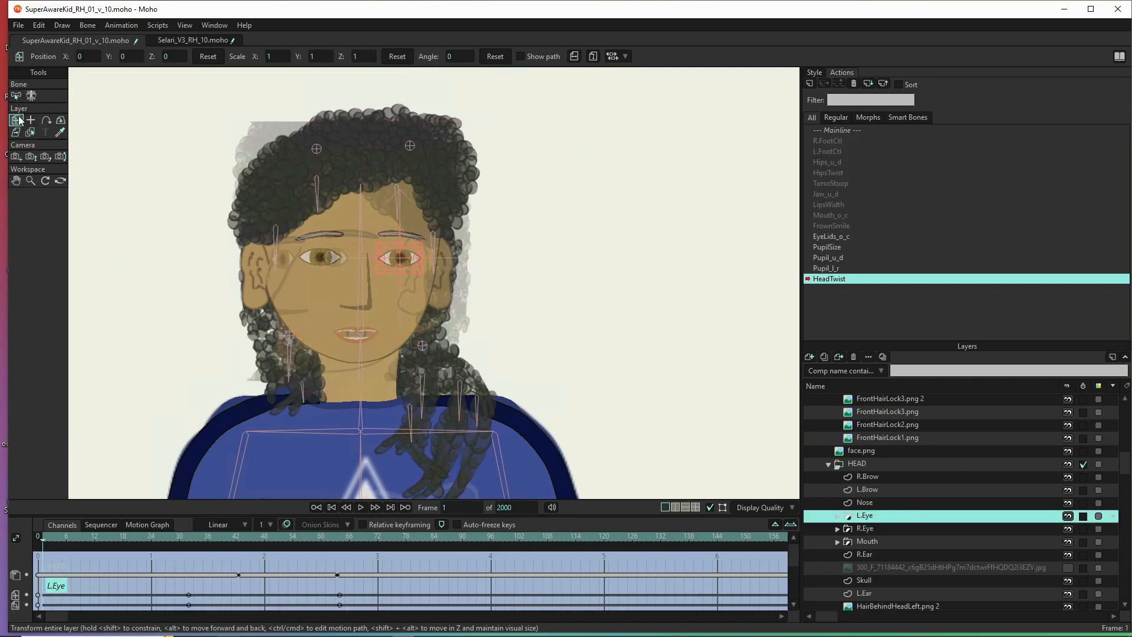
pyautogui.click(60, 121)
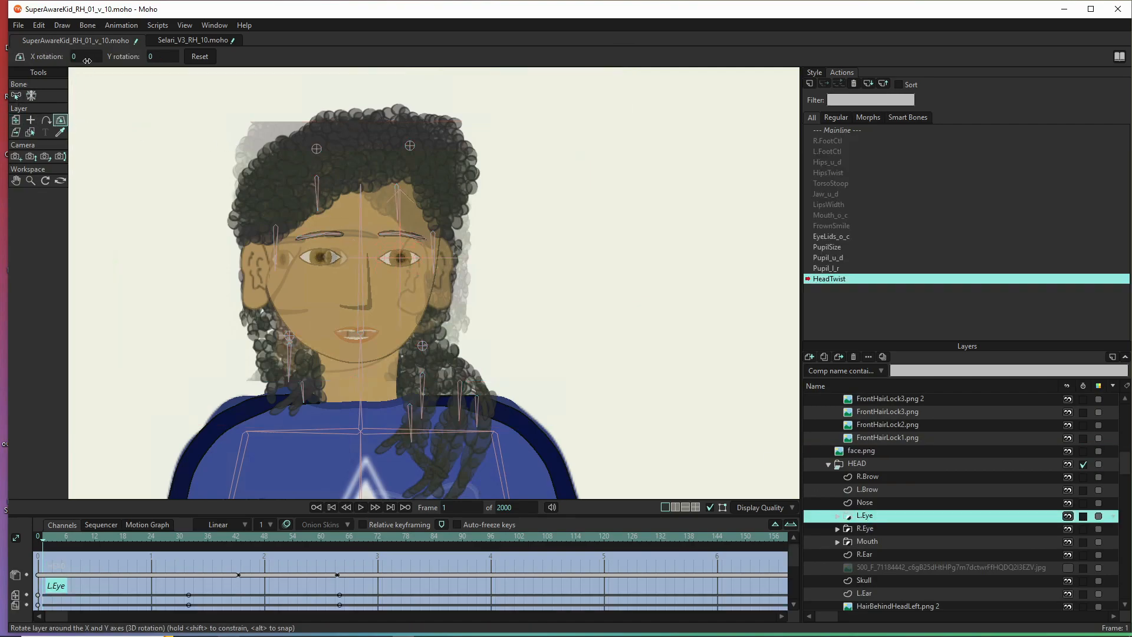
pyautogui.click(165, 55)
pyautogui.press('Return')
pyautogui.click(885, 530)
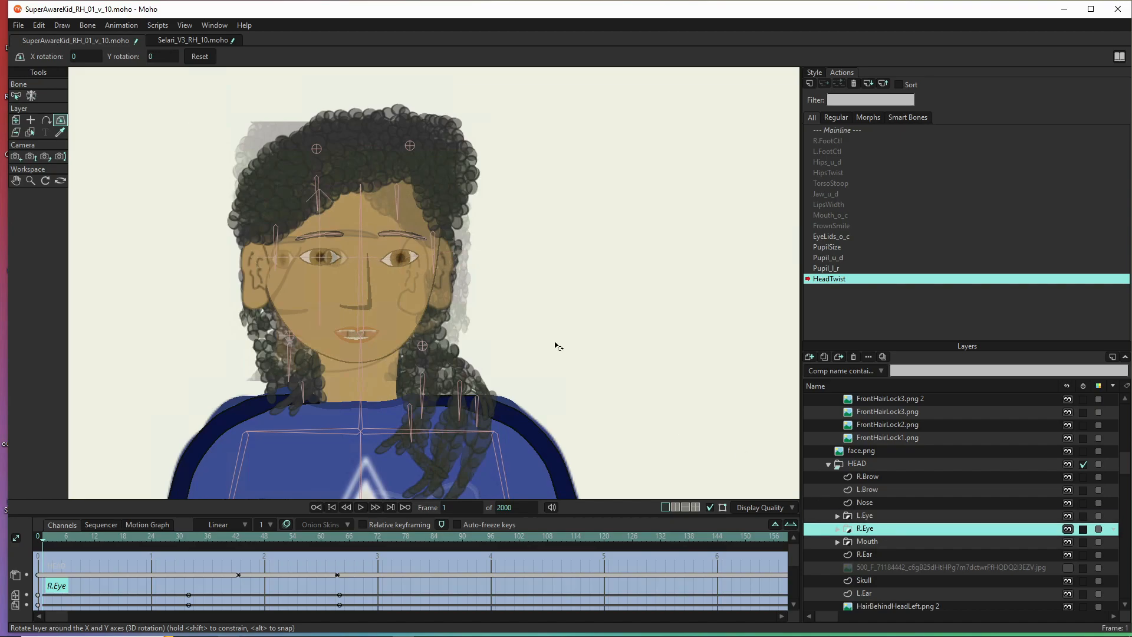
pyautogui.click(164, 56)
pyautogui.click(894, 541)
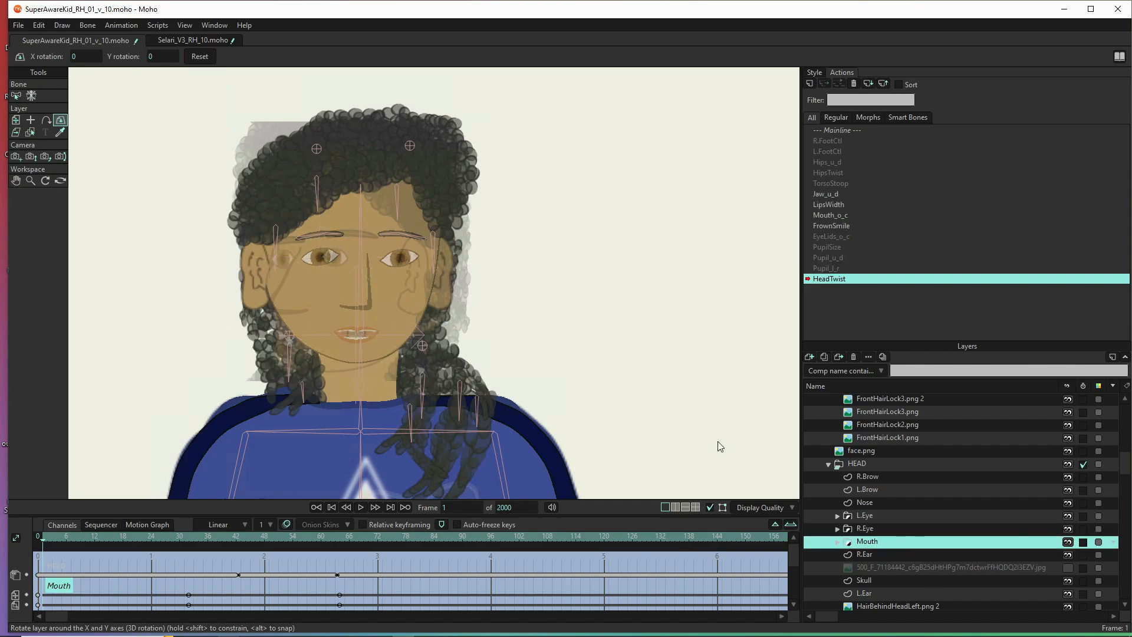
pyautogui.click(169, 57)
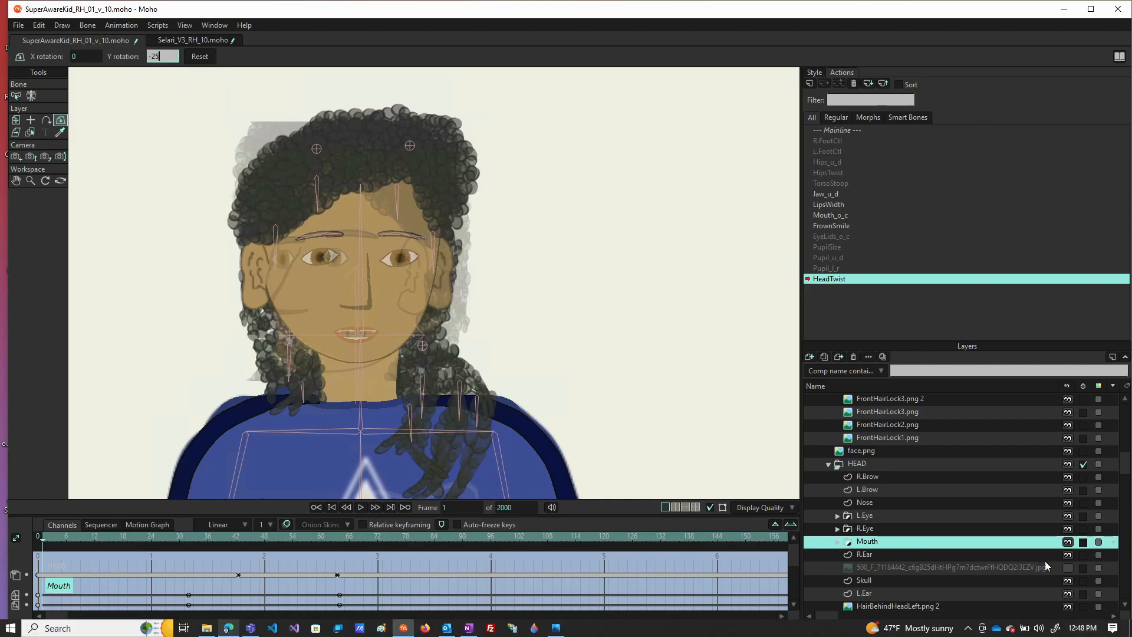
pyautogui.click(877, 557)
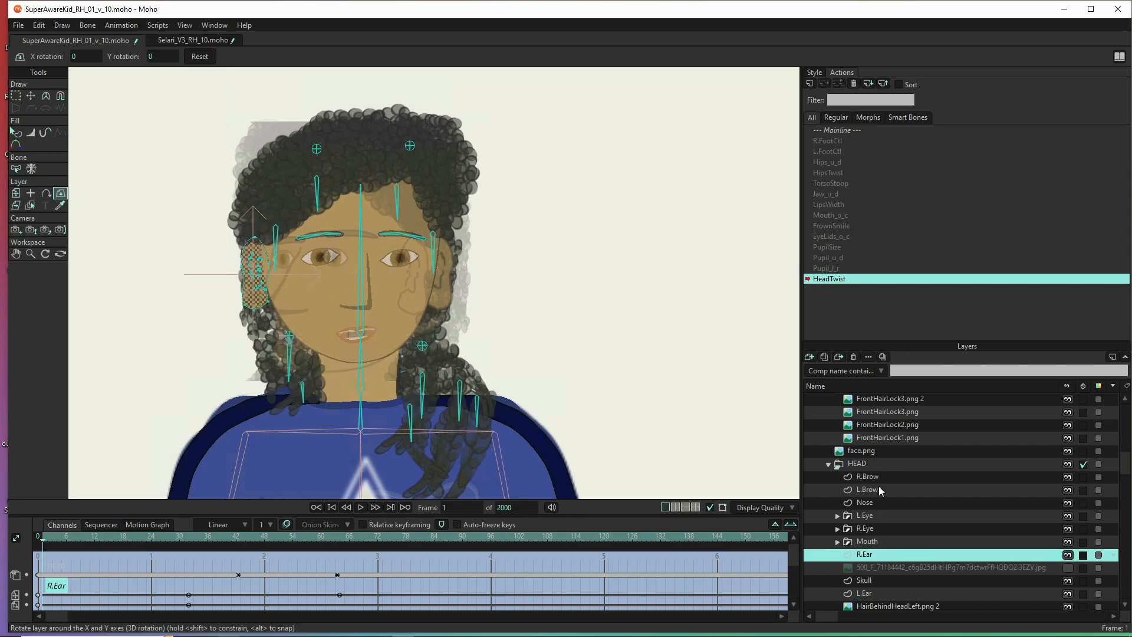
# Move the L.Eye layer to about X -0.1041, Y -0.0009 to match the turned face reference
pyautogui.click(886, 517)
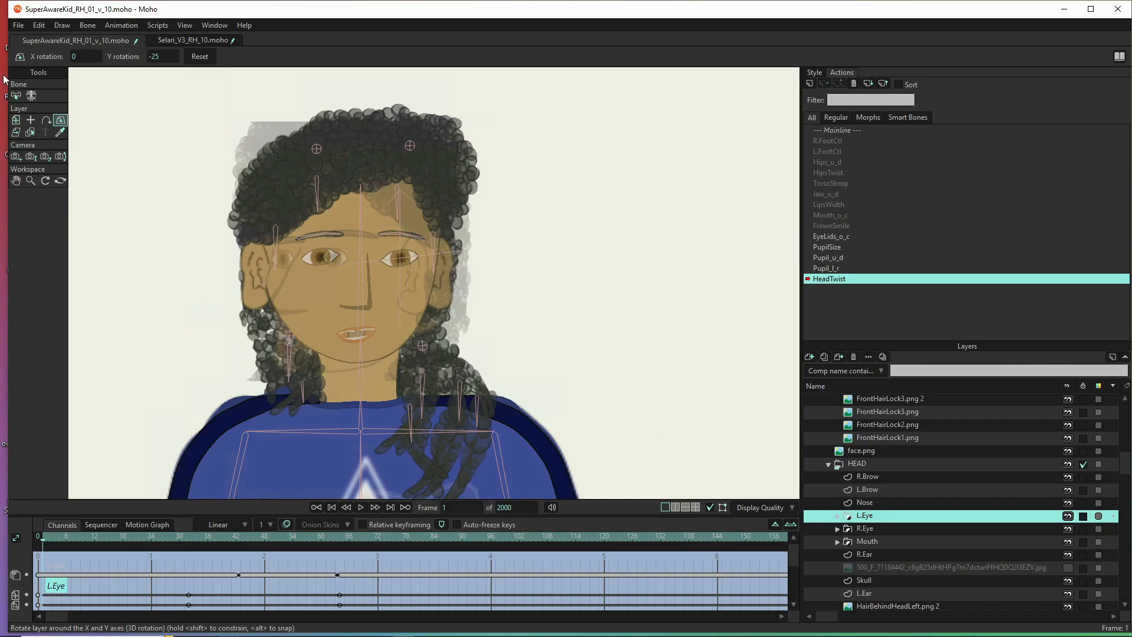
pyautogui.click(16, 120)
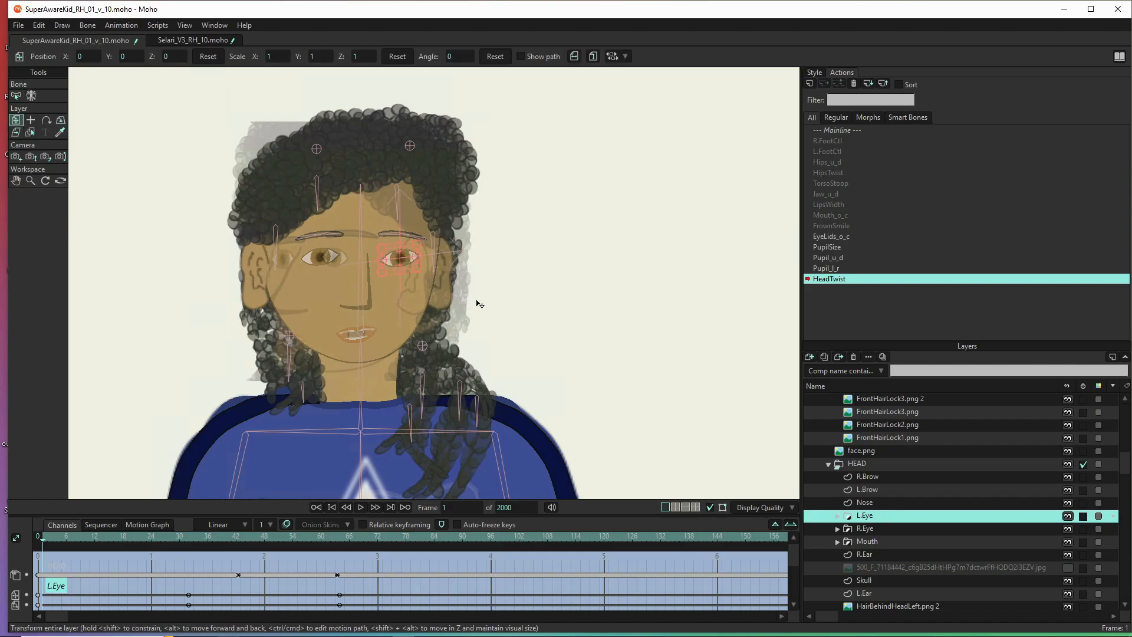
pyautogui.moveTo(409, 259); pyautogui.dragTo(340, 260)
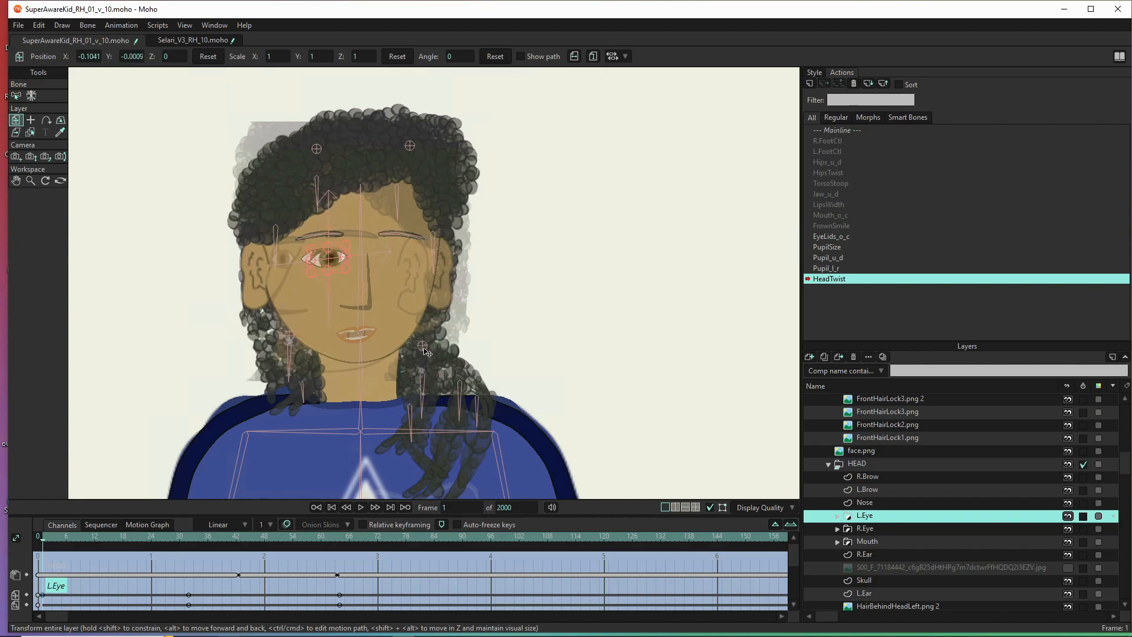
# Move the R.Eye layer to about X -0.1721, Y -0.0021 and narrow its X scale to about 0.5598
pyautogui.click(892, 530)
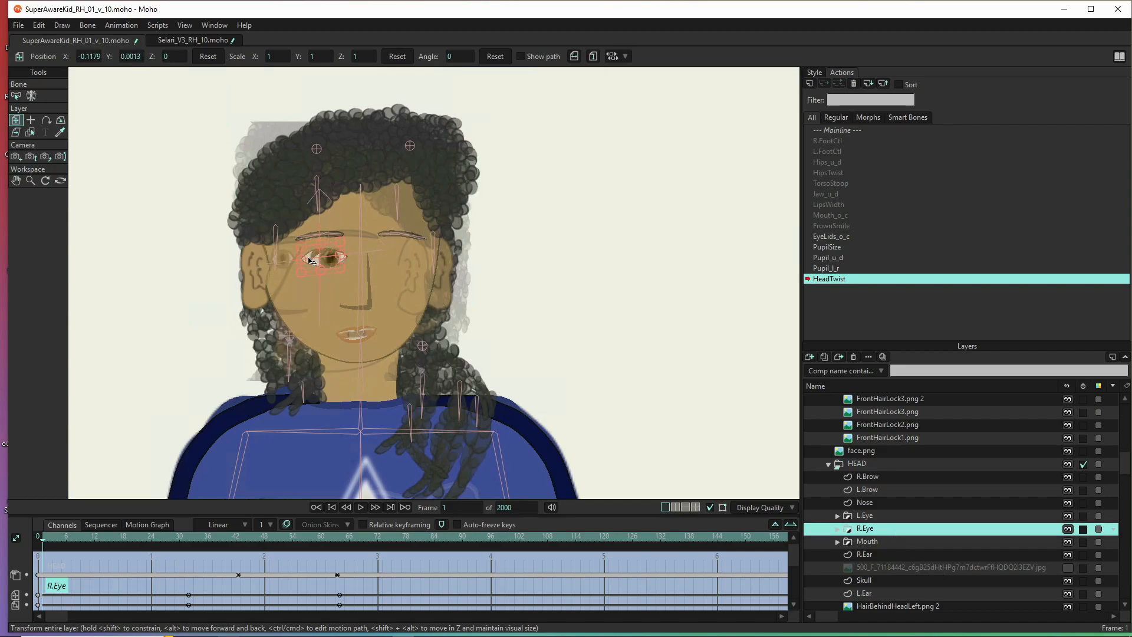
pyautogui.moveTo(315, 258); pyautogui.dragTo(269, 260)
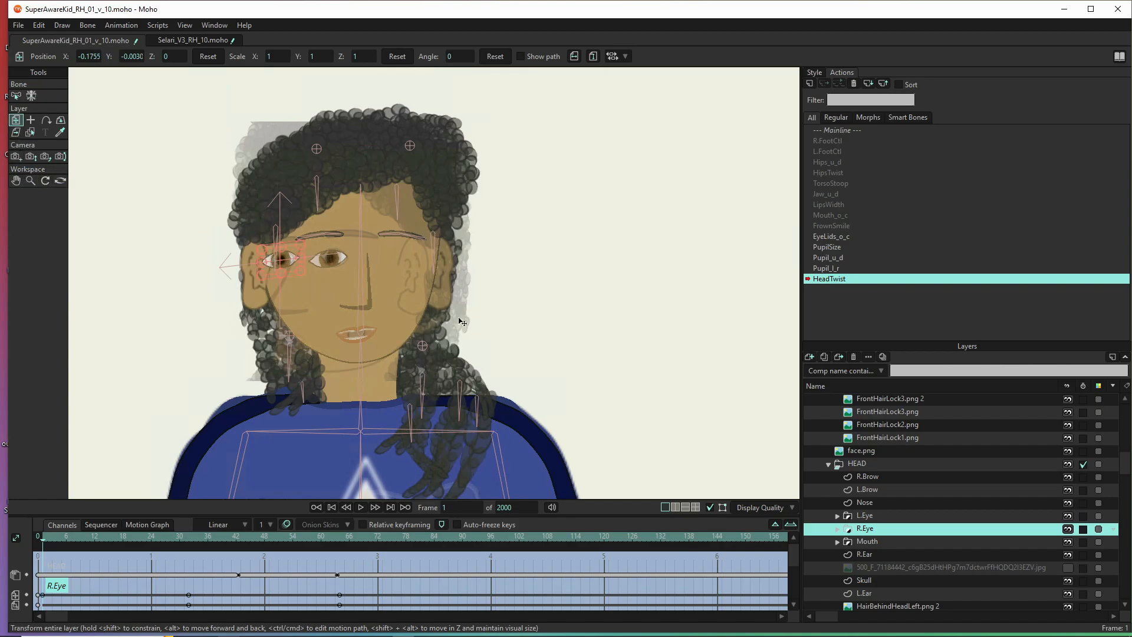
pyautogui.moveTo(302, 260); pyautogui.dragTo(282, 273)
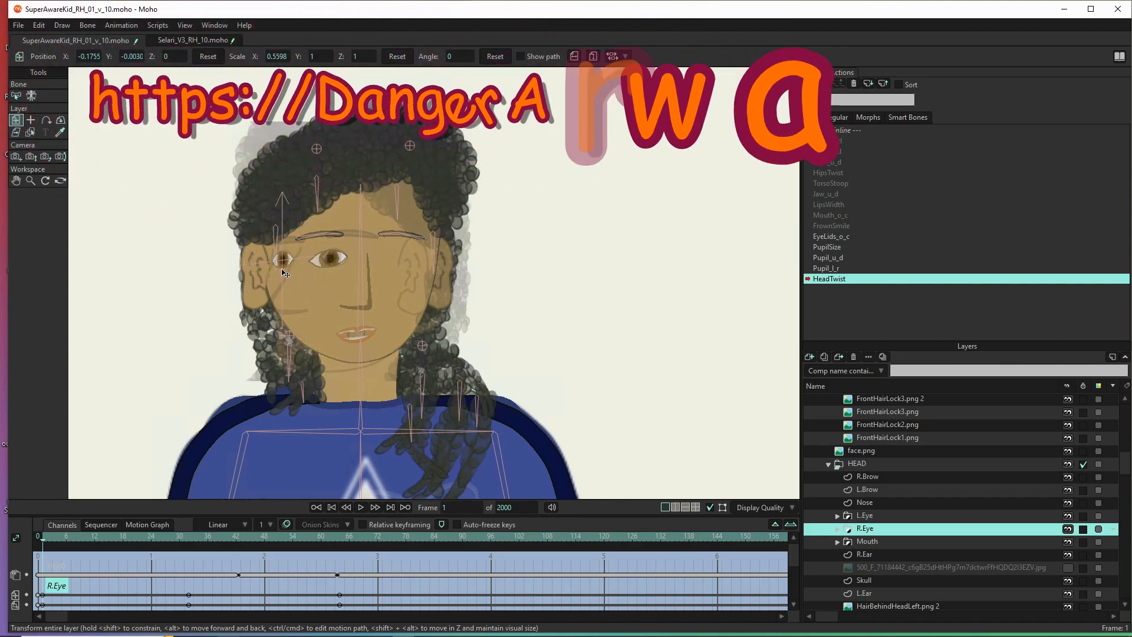
pyautogui.moveTo(282, 270); pyautogui.dragTo(283, 269)
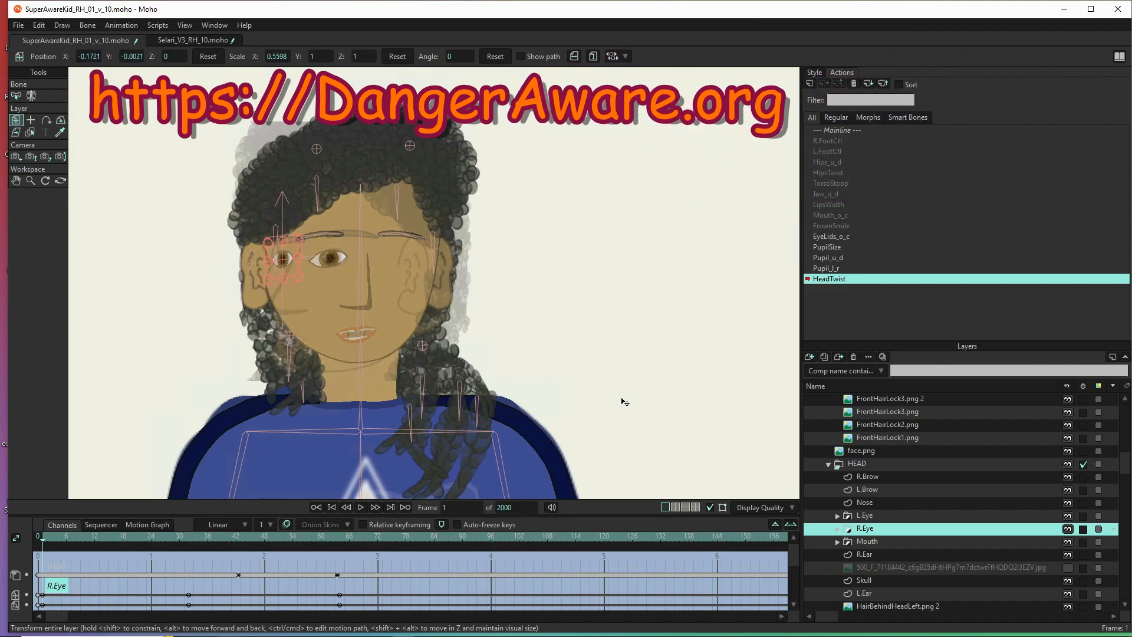
# Narrow the L.Eye layer to an X scale of about 0.6487 and rotate it to about -4.7 at X -0.0963, Y 0.0009
pyautogui.click(884, 517)
pyautogui.moveTo(312, 260); pyautogui.dragTo(343, 262)
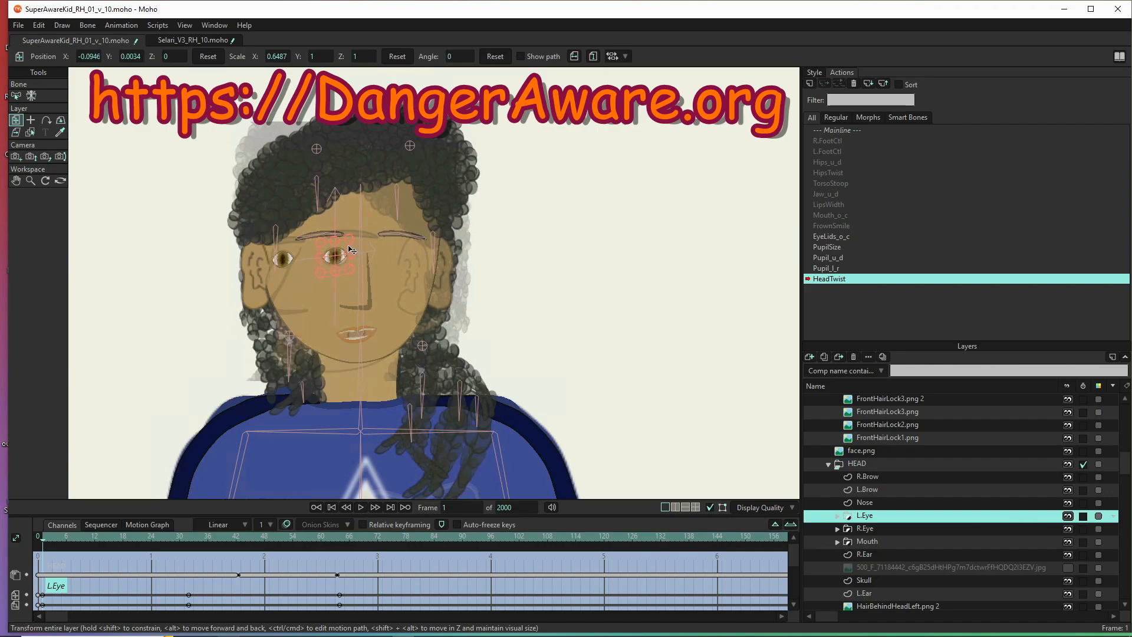
pyautogui.moveTo(351, 248); pyautogui.dragTo(344, 261)
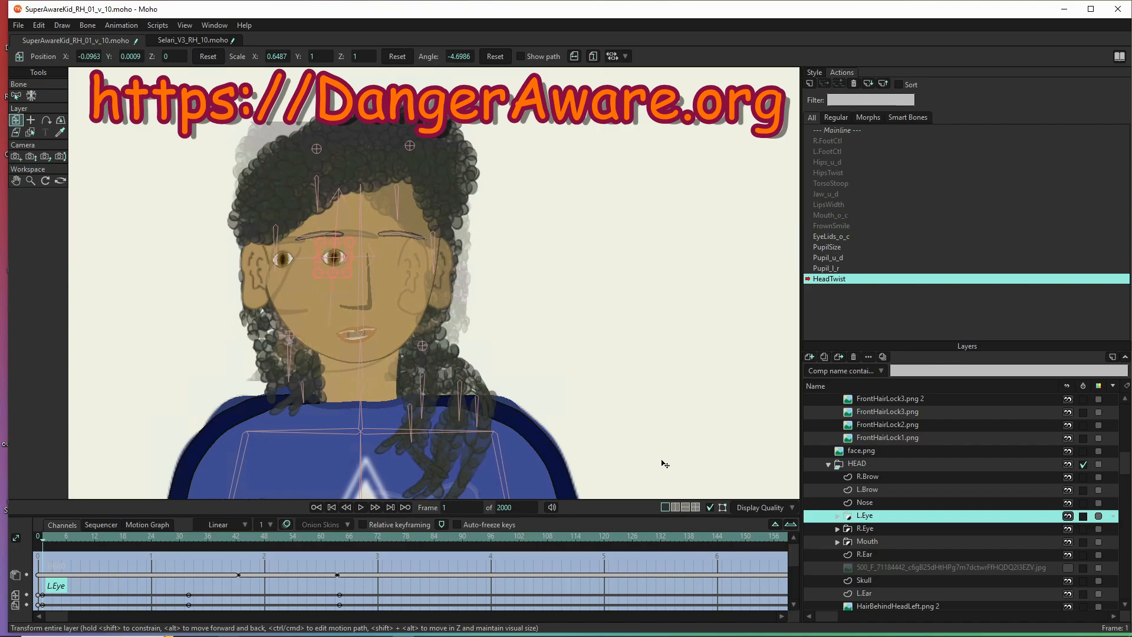
# Flip the Nose layer horizontally and move it to about X -0.1144, Y -0.0043 over the reference nose
pyautogui.click(876, 494)
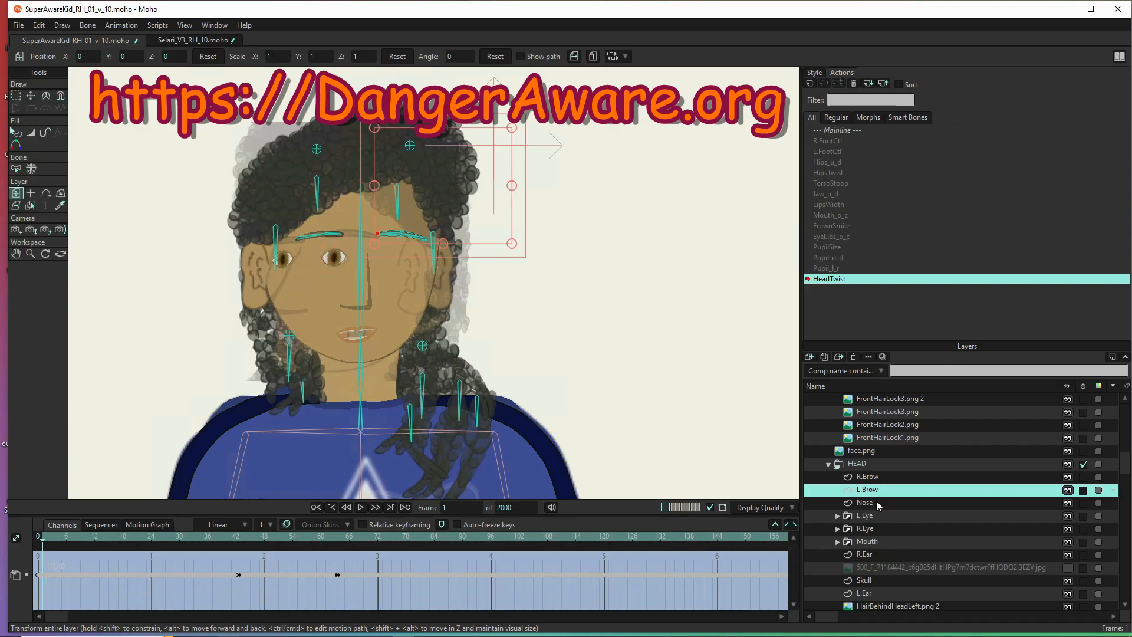
pyautogui.click(876, 501)
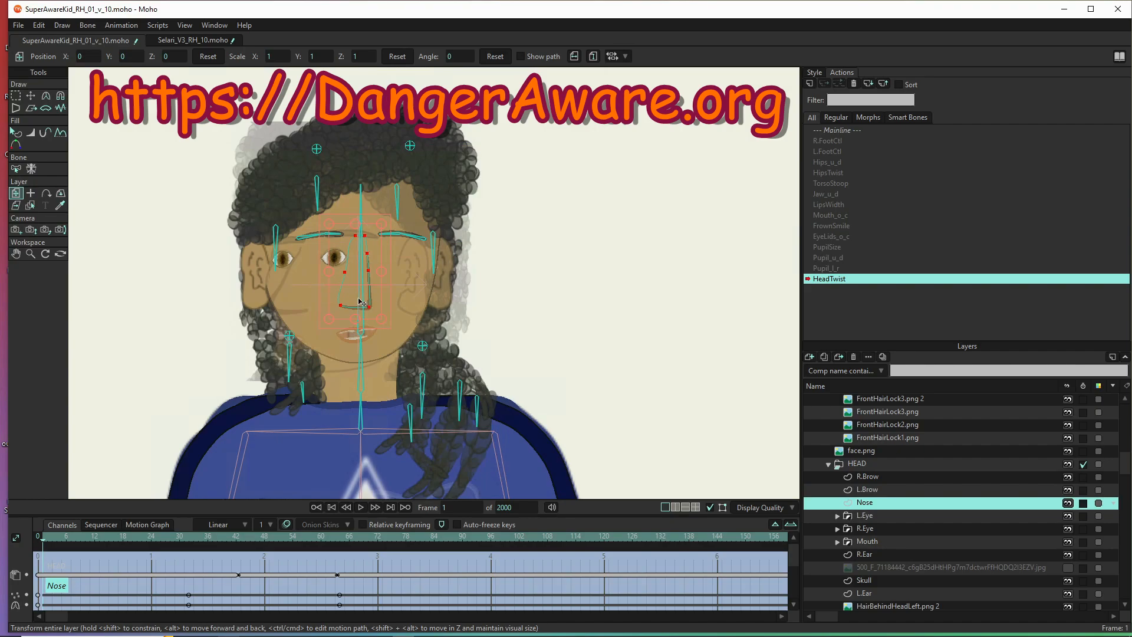
pyautogui.moveTo(349, 299); pyautogui.dragTo(297, 305)
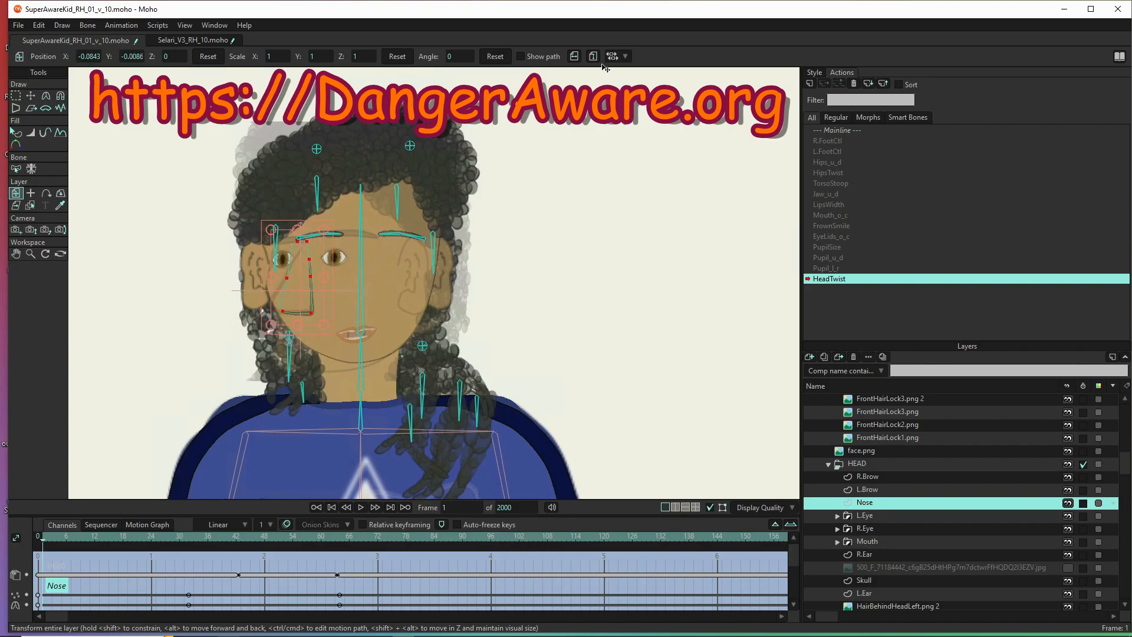
pyautogui.click(577, 58)
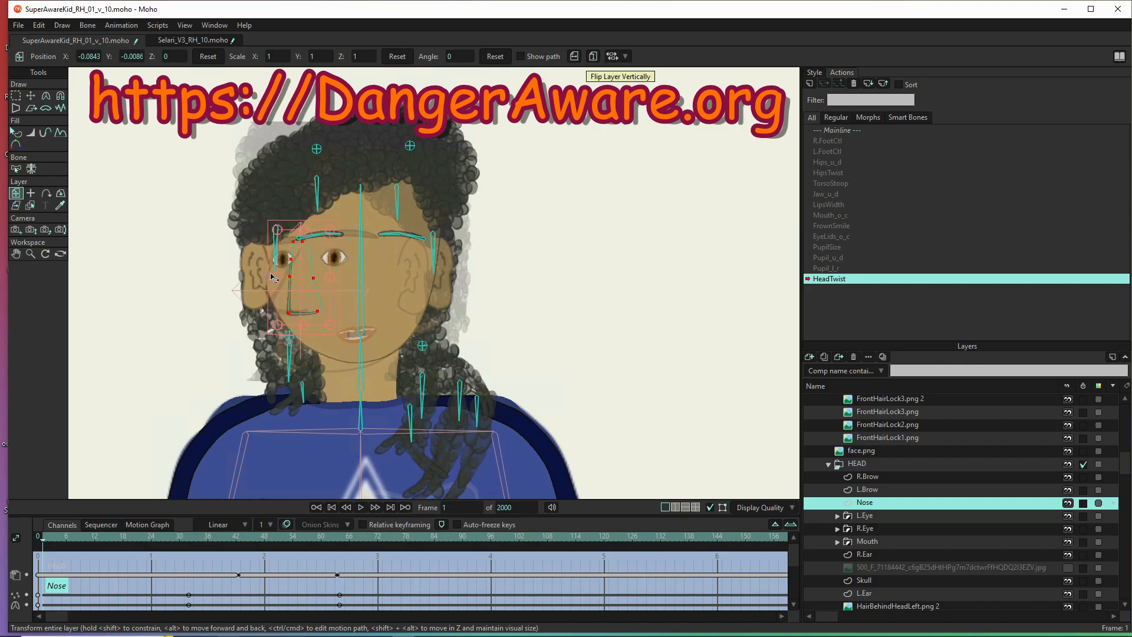
pyautogui.moveTo(307, 298); pyautogui.dragTo(284, 298)
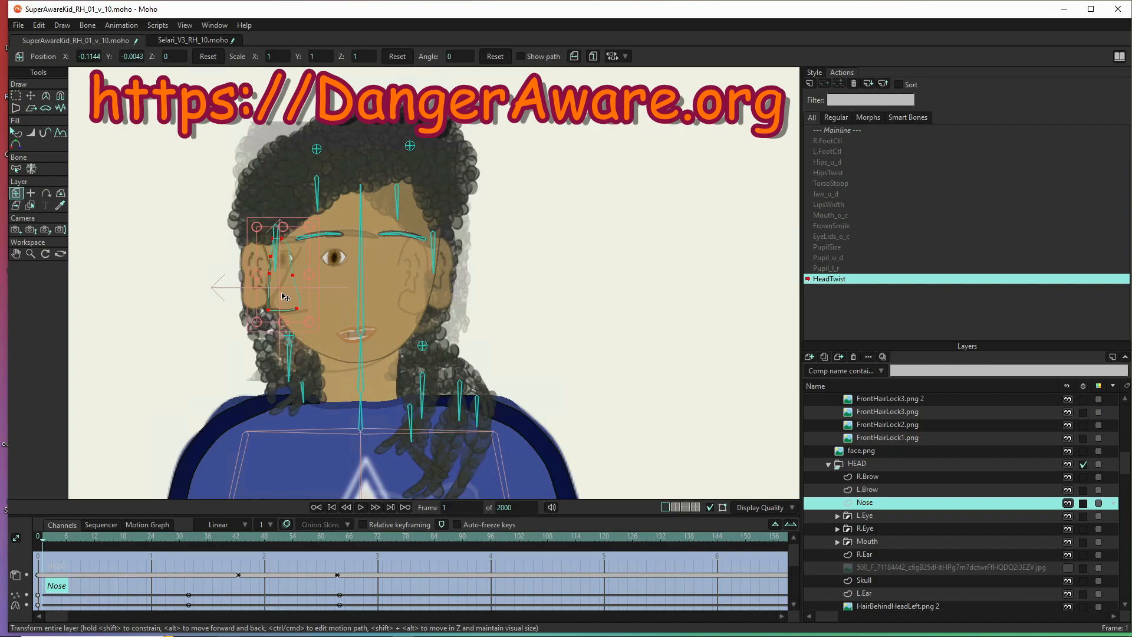
# Round the curvature at the nose tip, then shift all nose points to about X -0.2112, Y -0.1855
pyautogui.press('t')
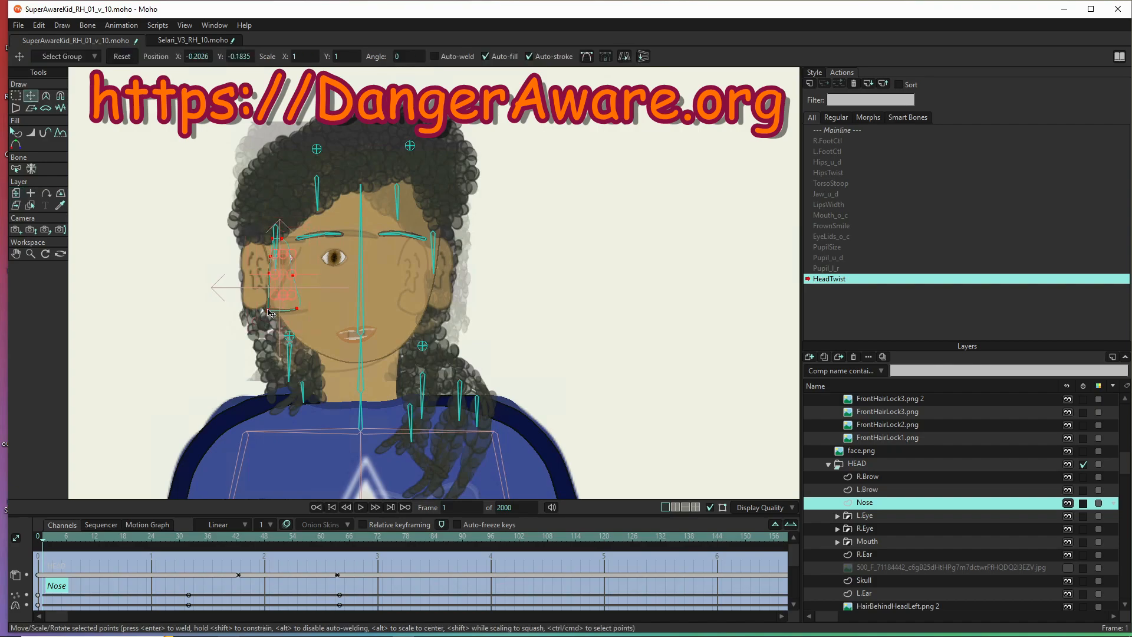
pyautogui.click(268, 310)
pyautogui.press('c')
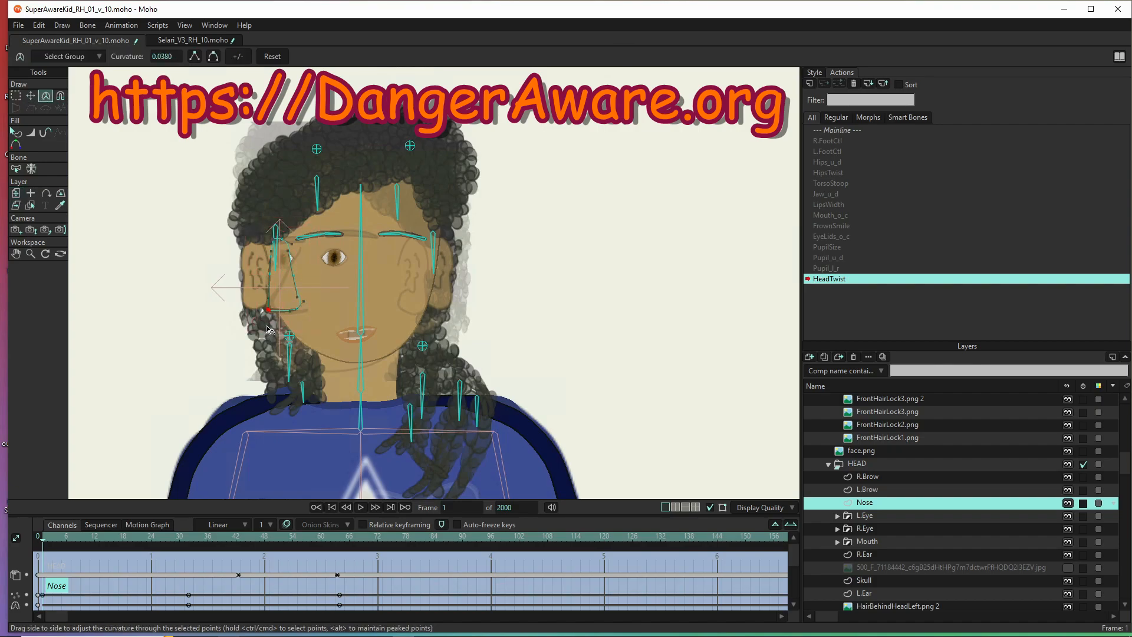
pyautogui.moveTo(266, 321); pyautogui.dragTo(289, 241)
pyautogui.press('t')
pyautogui.hotkey('ctrl', 'a')
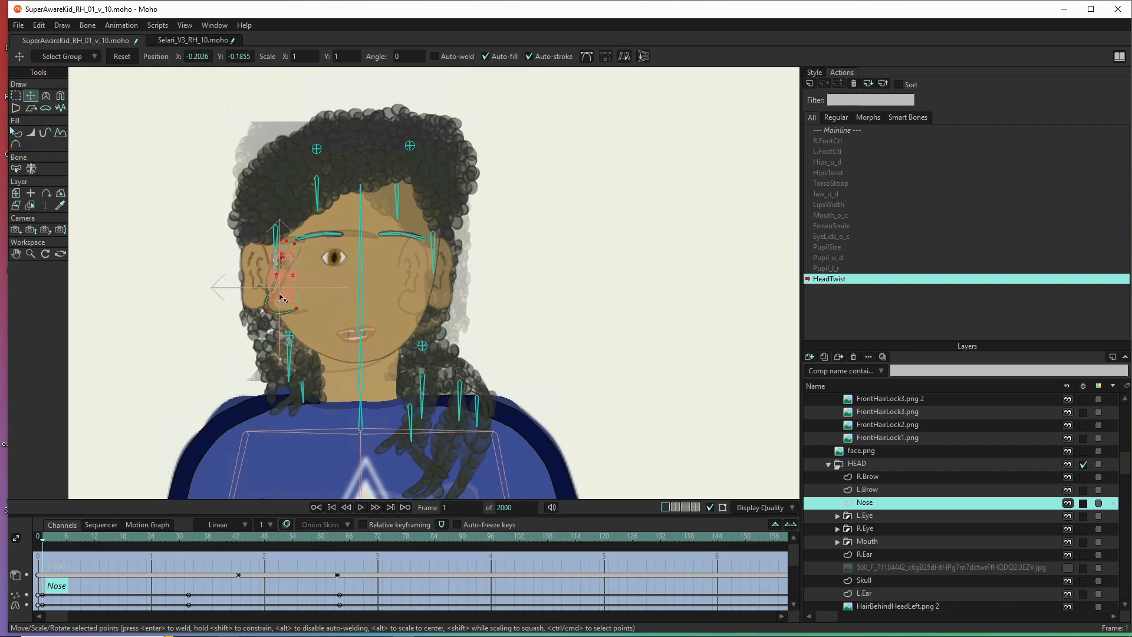
pyautogui.moveTo(289, 295); pyautogui.dragTo(298, 288)
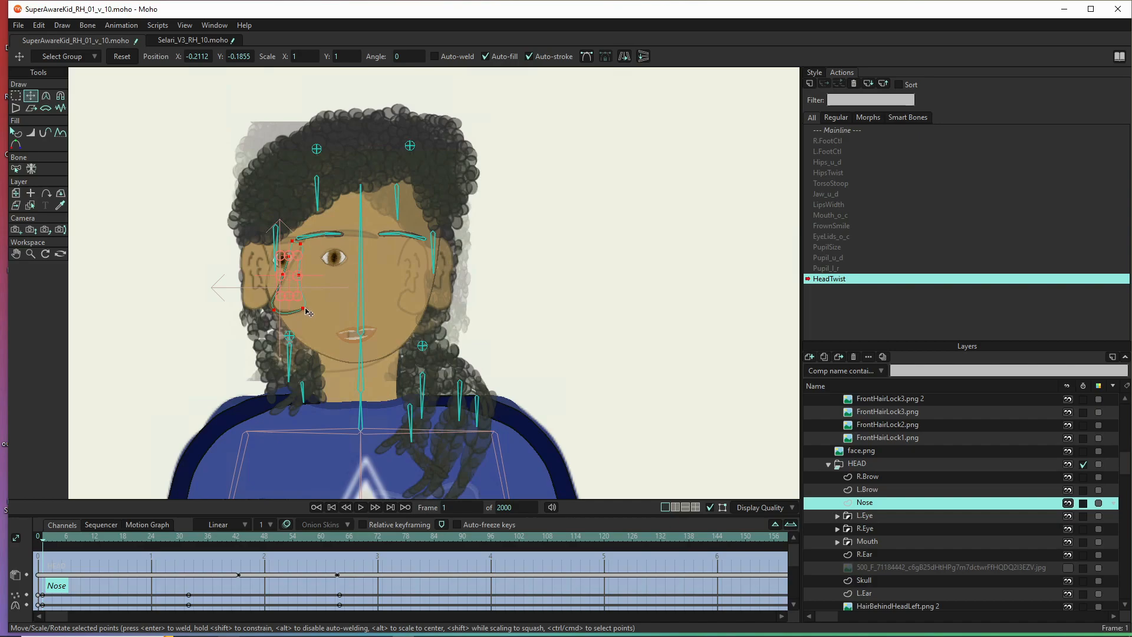
# Reposition the inner end point of the nose base and set the nose tip's curvature to about 0.3275
pyautogui.click(308, 313)
pyautogui.moveTo(305, 312); pyautogui.dragTo(308, 316)
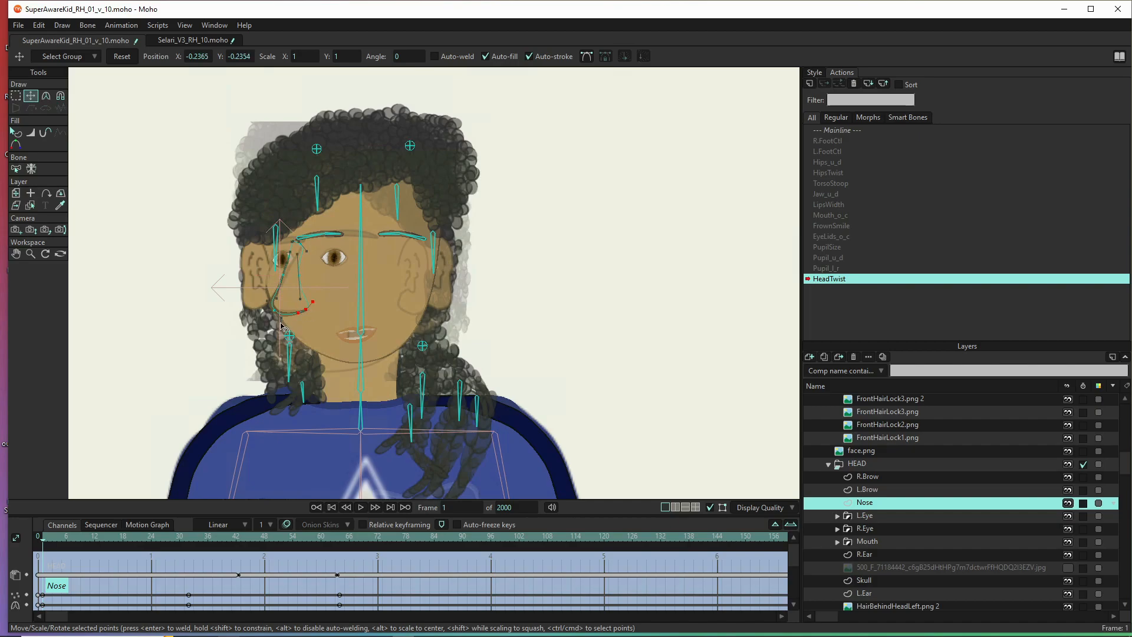
pyautogui.press('c')
pyautogui.moveTo(281, 317); pyautogui.dragTo(282, 309)
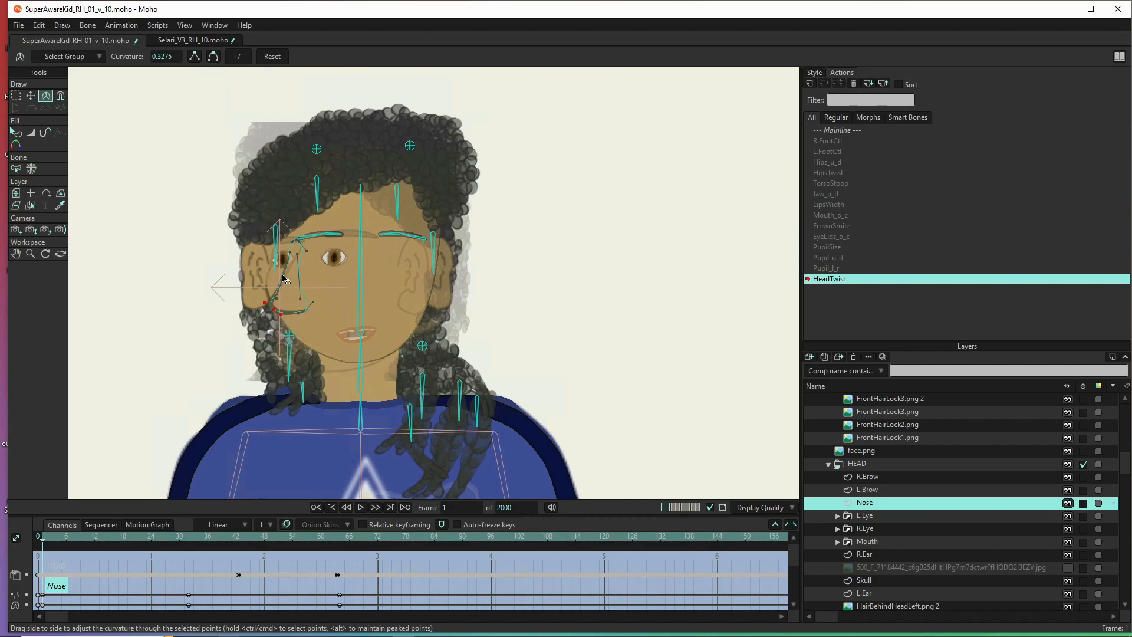
pyautogui.press('t')
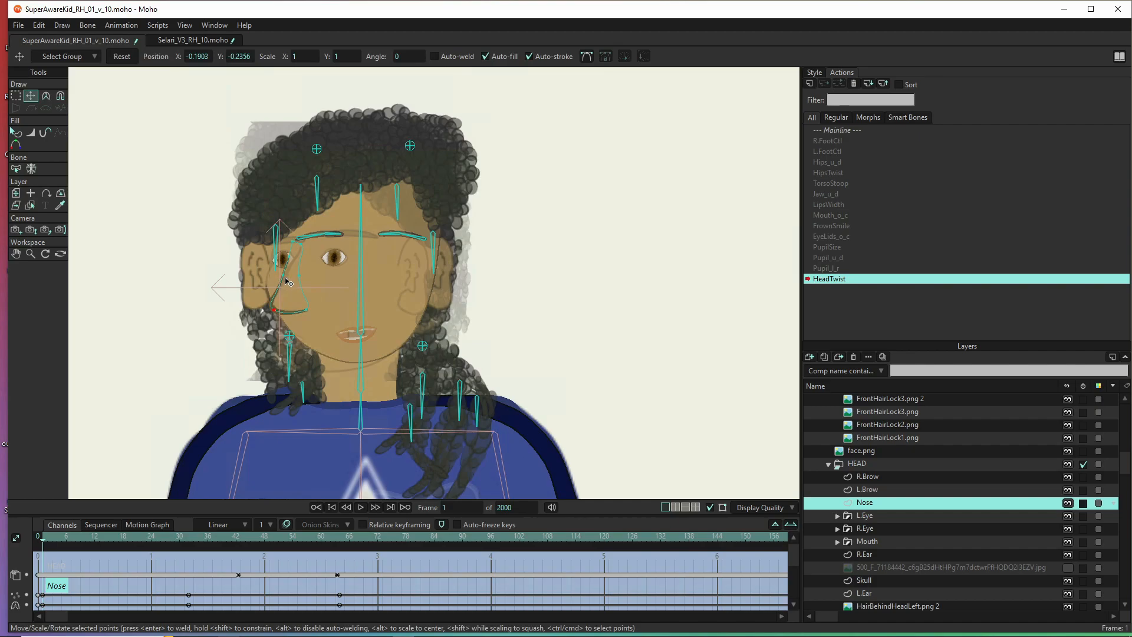
# Reshape the nose bridge by moving its middle and upper points to follow the reference outline
pyautogui.click(287, 276)
pyautogui.moveTo(287, 276); pyautogui.dragTo(307, 246)
pyautogui.click(314, 242)
pyautogui.moveTo(317, 246)
pyautogui.mouseDown()
pyautogui.moveTo(295, 263)
pyautogui.moveTo(301, 236)
pyautogui.mouseUp()
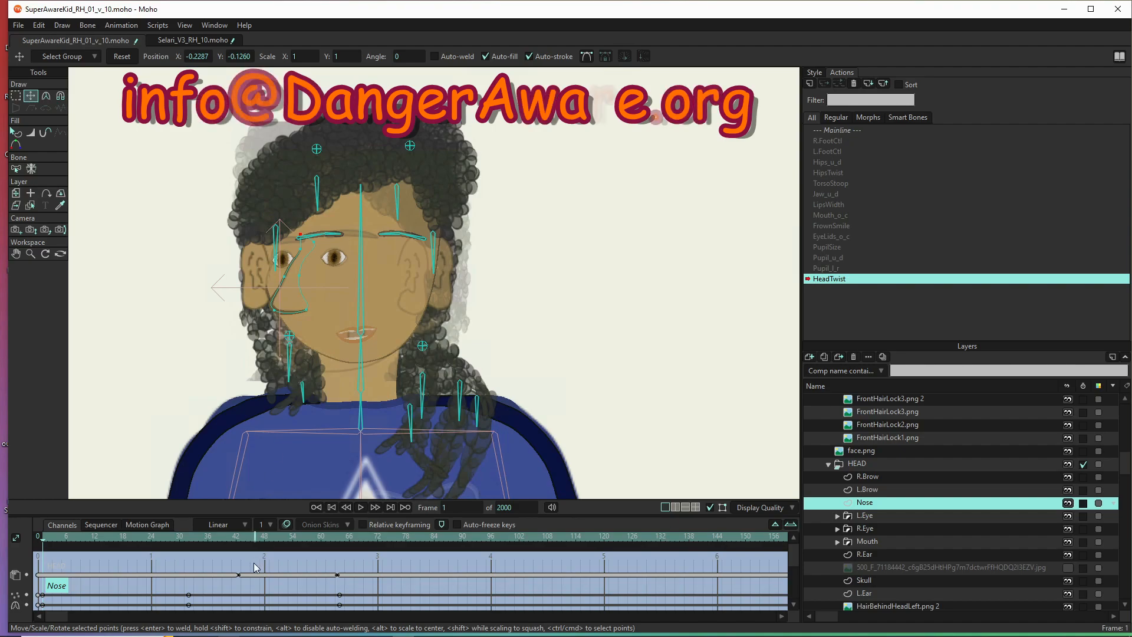
# Reset the position and curvature of all nose points at frame 31
pyautogui.click(185, 539)
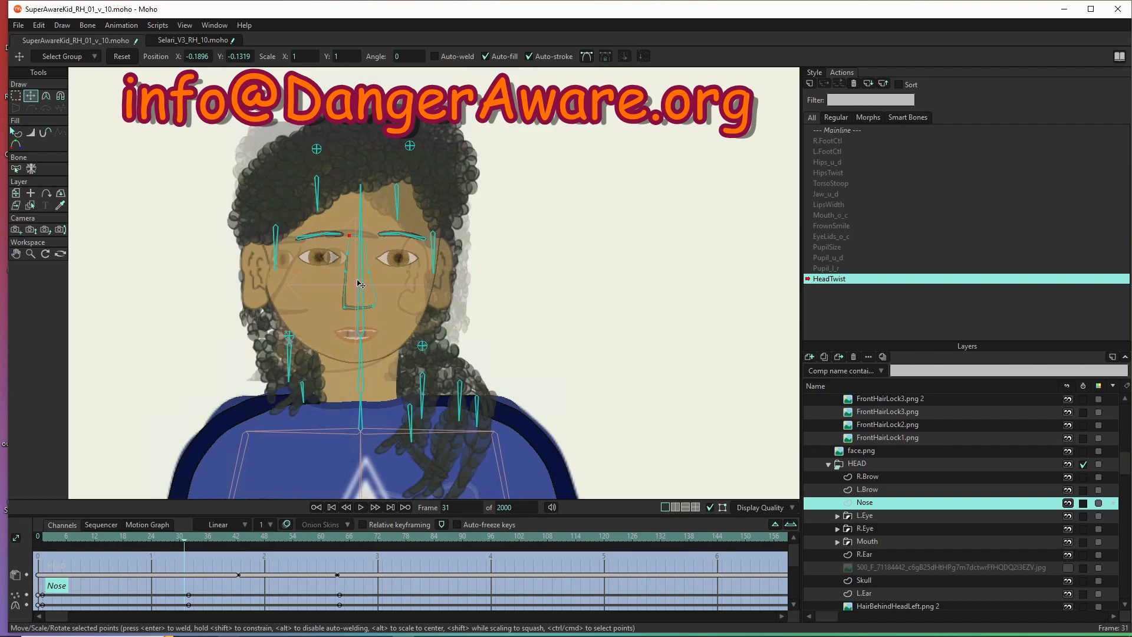
pyautogui.hotkey('ctrl', 'a')
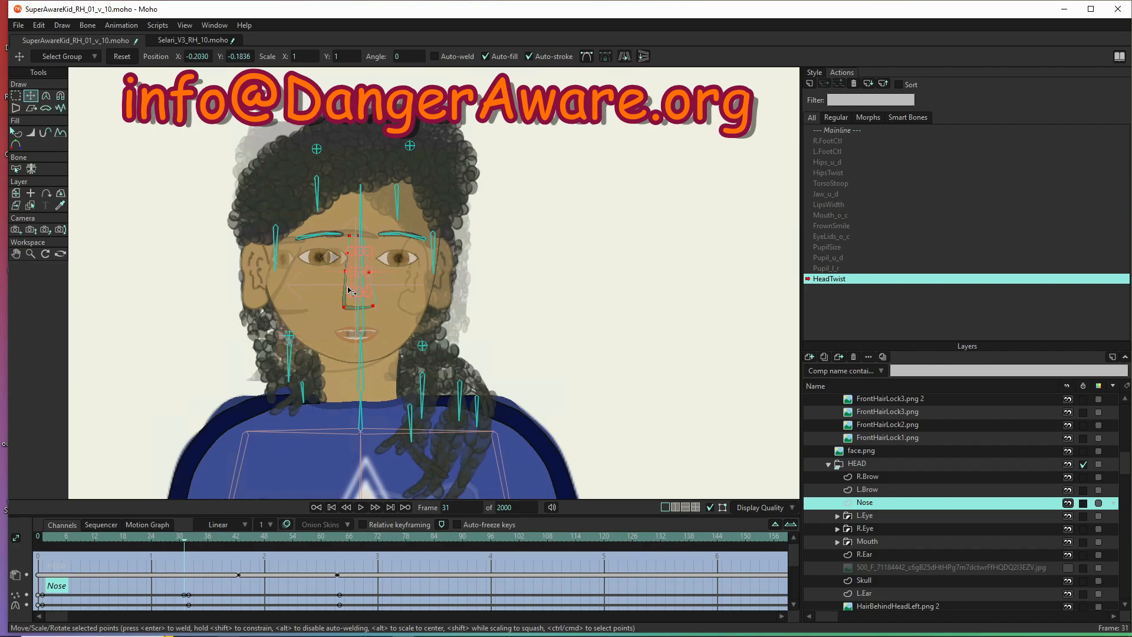
pyautogui.click(121, 57)
pyautogui.click(49, 98)
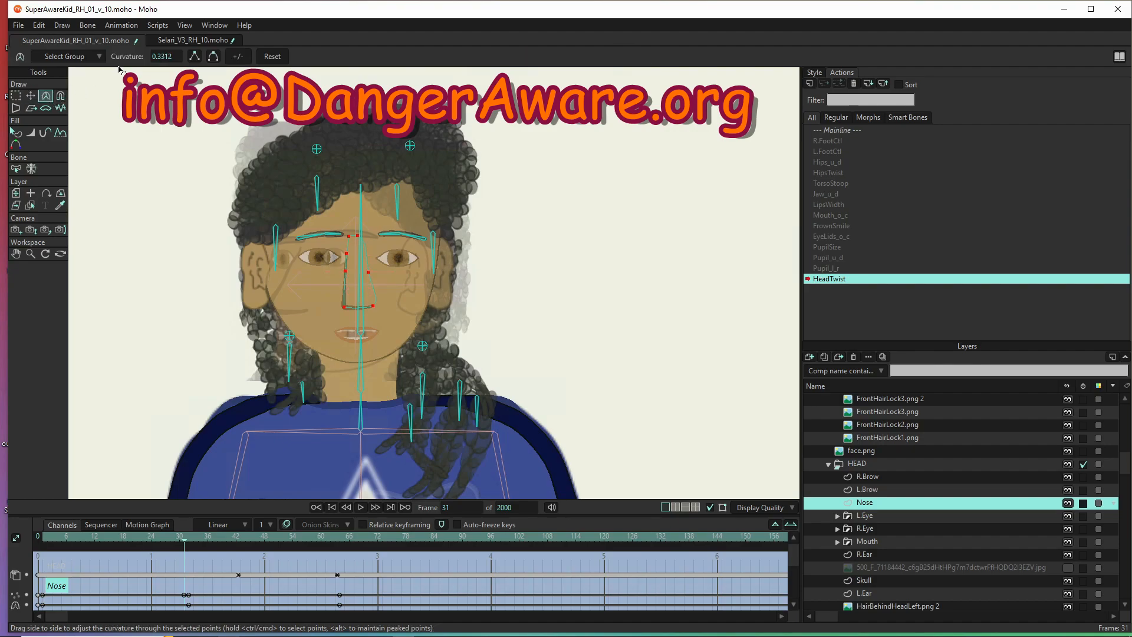
pyautogui.click(277, 57)
# Flip the Nose layer horizontally at frame 31 to restore its neutal orientation, and return to frame 1
pyautogui.click(16, 196)
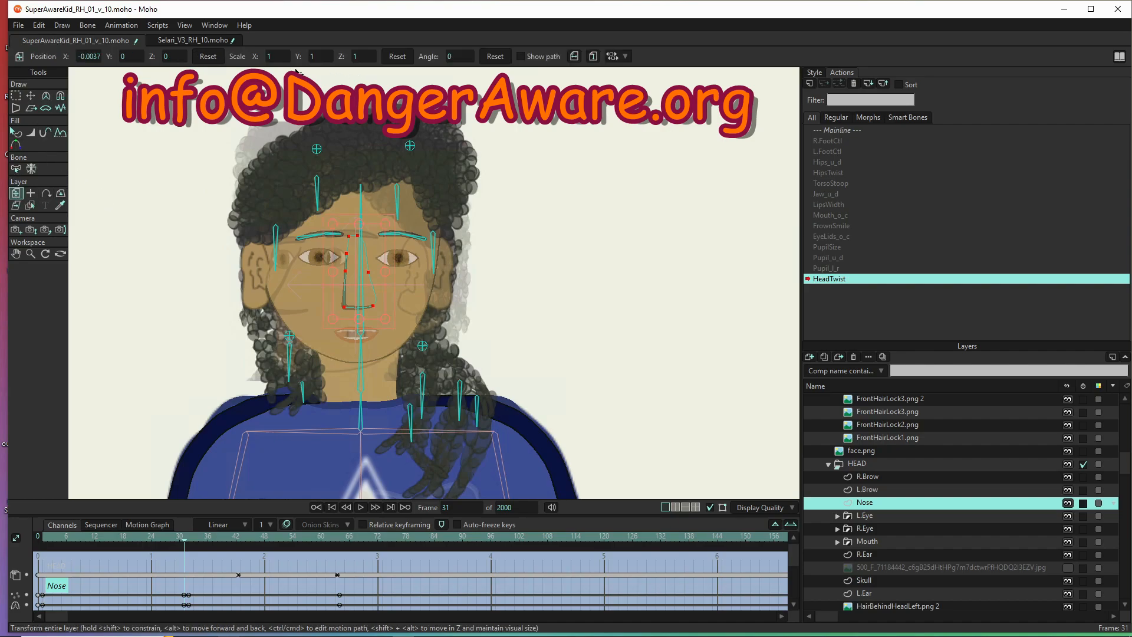
pyautogui.click(575, 56)
pyautogui.click(33, 94)
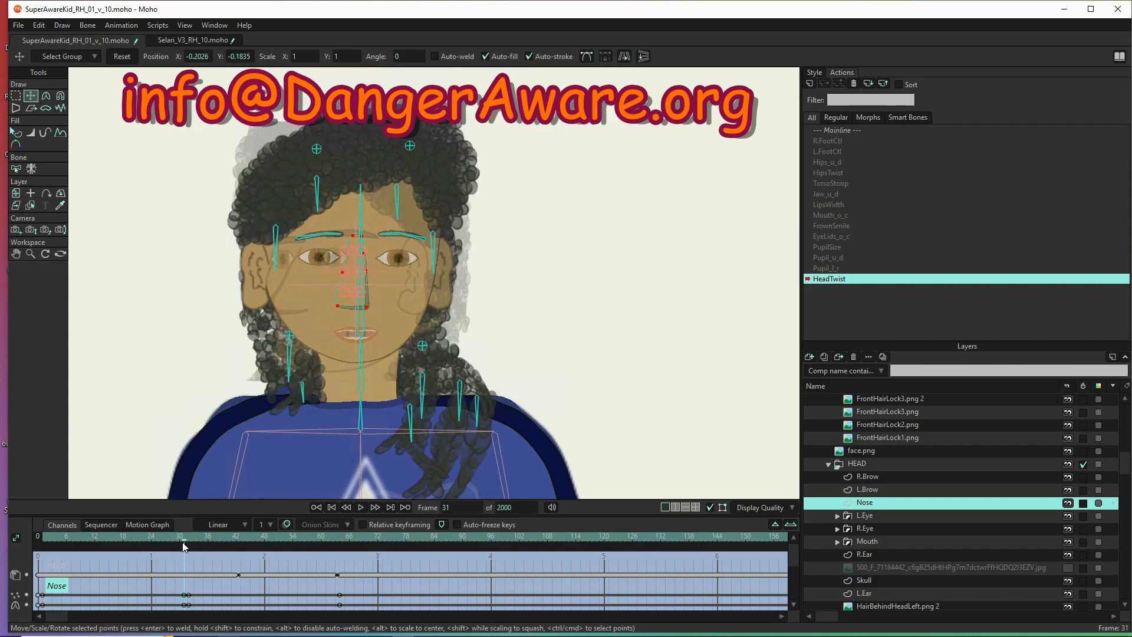
pyautogui.moveTo(185, 540); pyautogui.dragTo(45, 544)
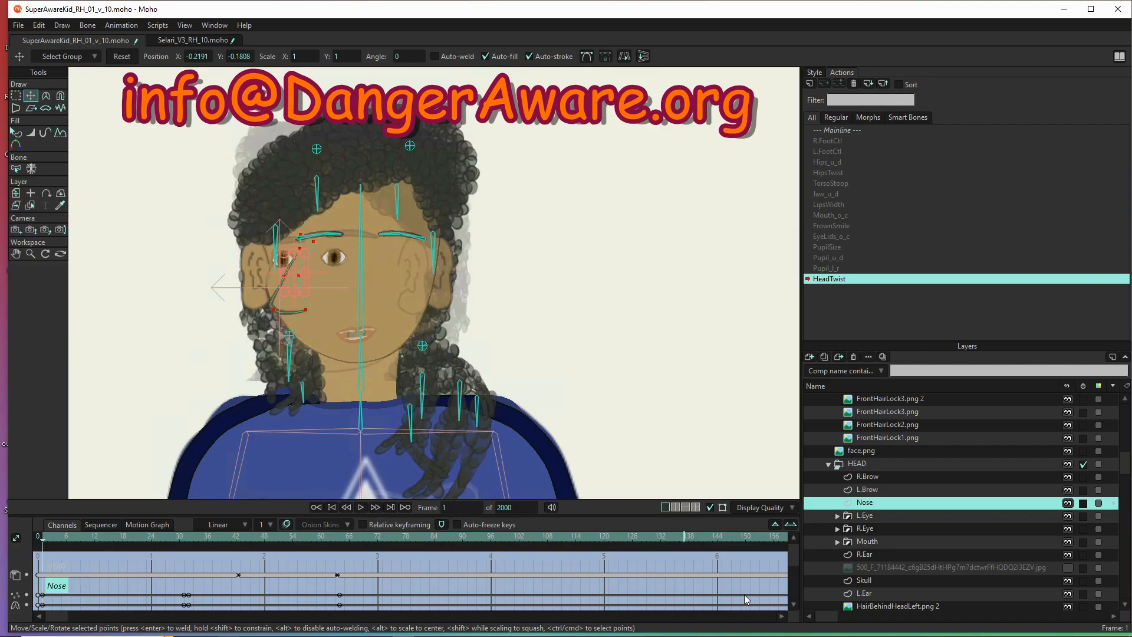
# Move the Mouth layer at frame 1 sideways under the nose, toward the reference mouth
pyautogui.click(893, 544)
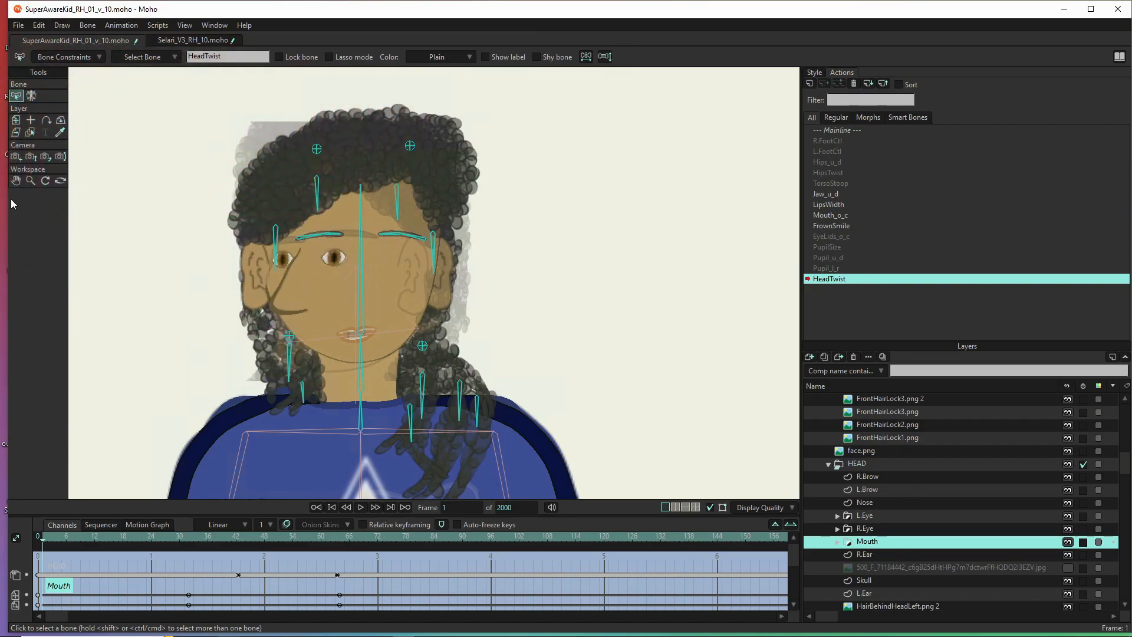
pyautogui.click(16, 120)
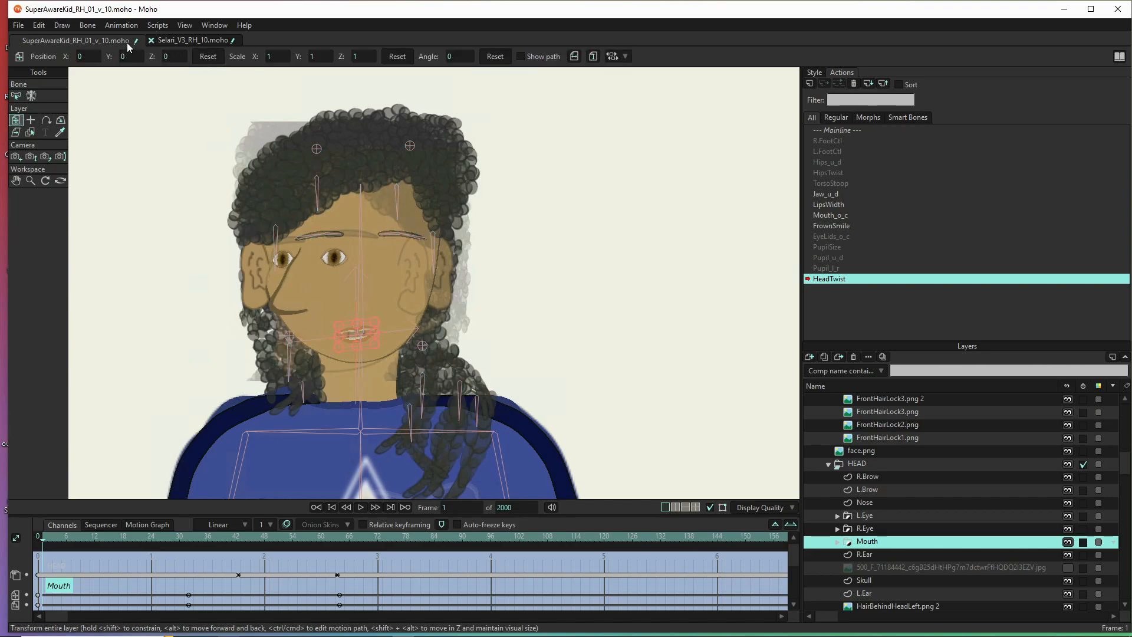
pyautogui.click(60, 121)
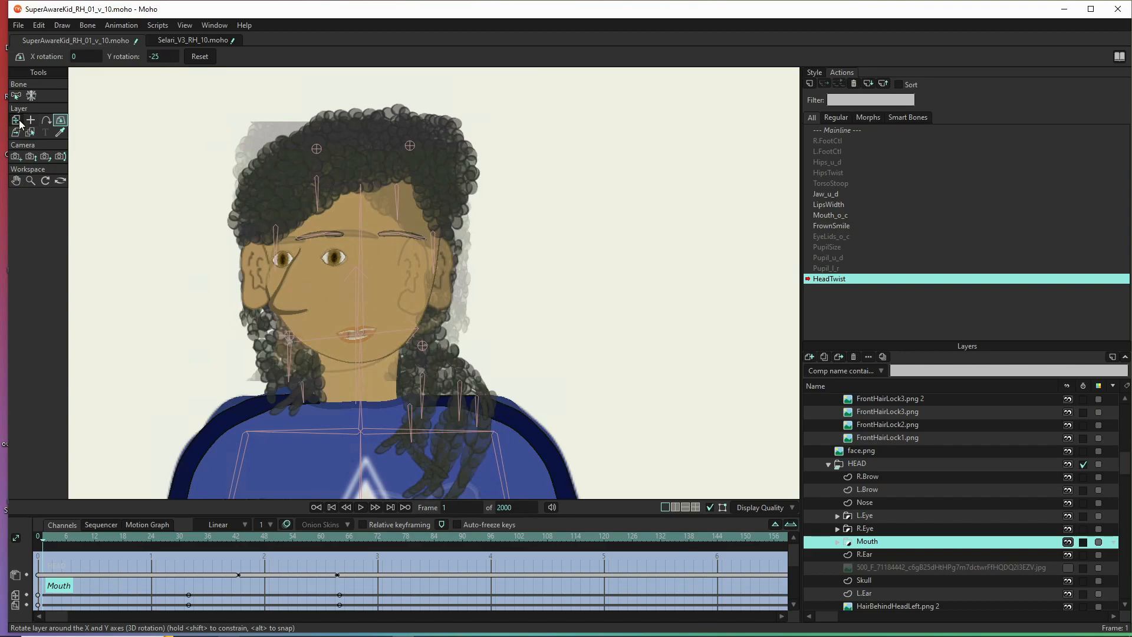
pyautogui.click(19, 121)
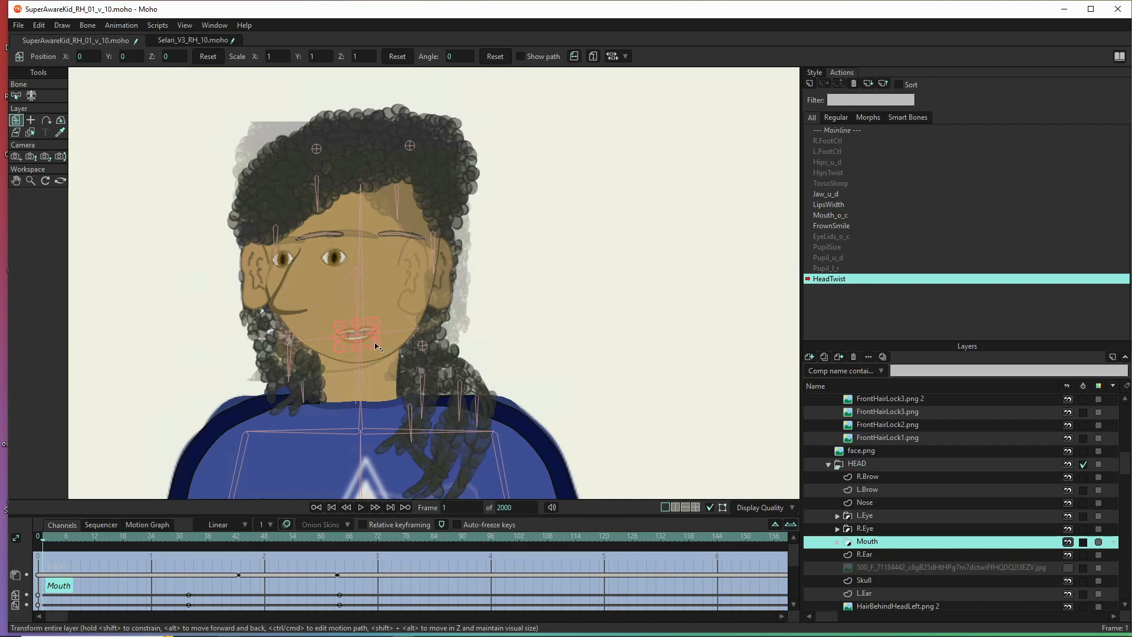
pyautogui.moveTo(370, 342); pyautogui.dragTo(316, 336)
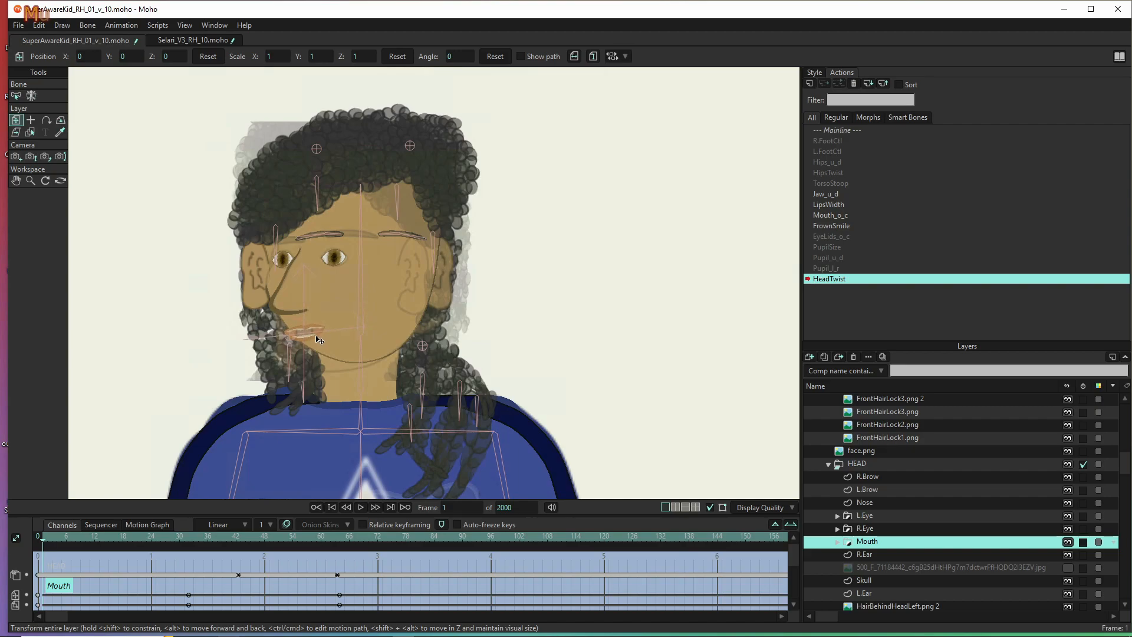
# Set the opacity of the face.png reference layer to 63%
pyautogui.click(927, 451)
pyautogui.doubleClick(927, 451)
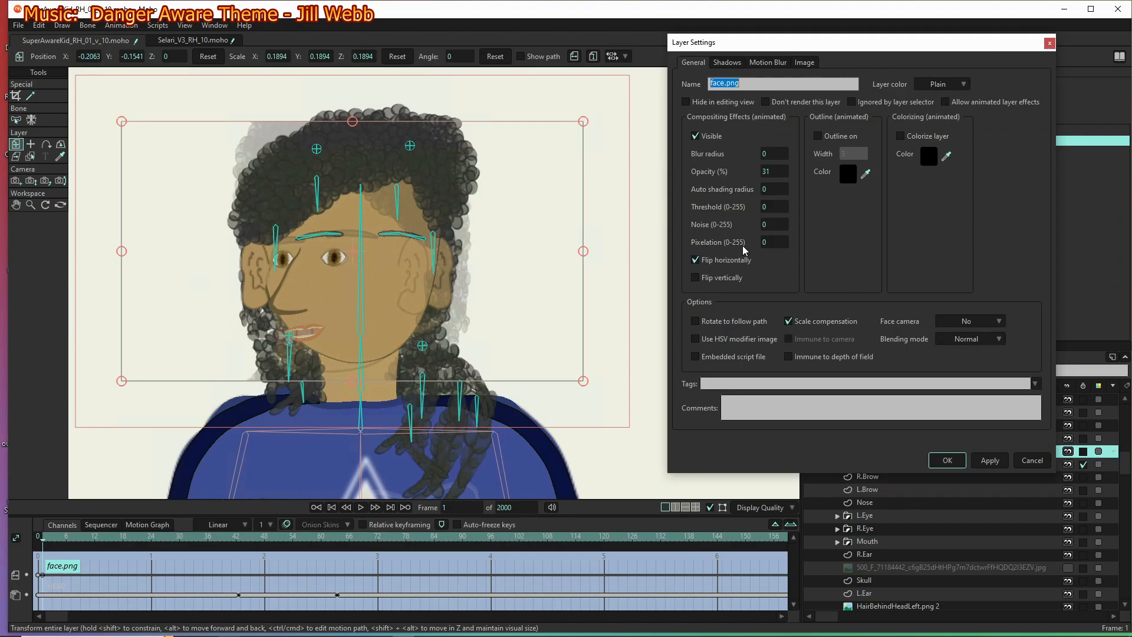
pyautogui.click(776, 171)
pyautogui.moveTo(893, 187); pyautogui.dragTo(974, 218)
pyautogui.click(1002, 463)
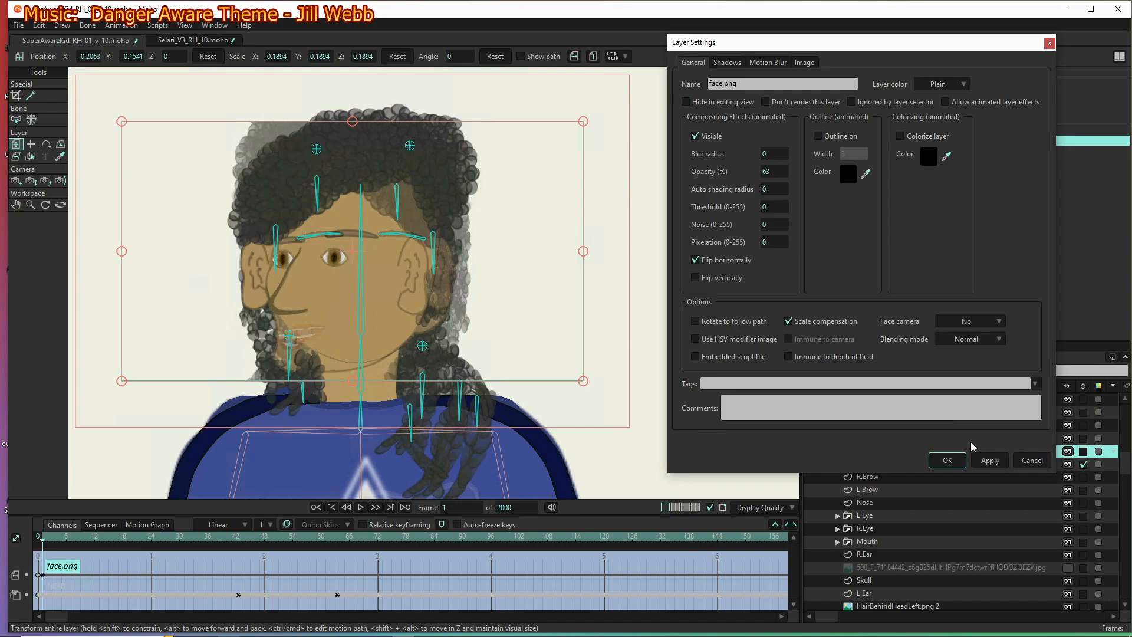
pyautogui.click(948, 460)
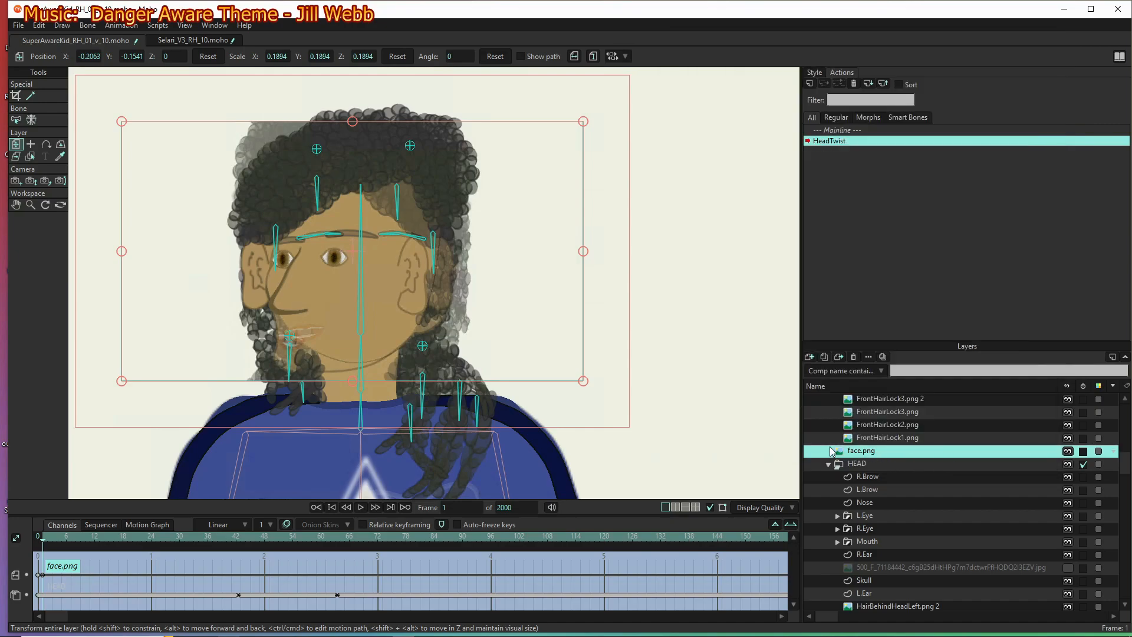
# Fit the Mouth layer to the reference lips with horizontal scale about 0.71, angle about -9.9 and position about -0.0961, -0.0106
pyautogui.click(871, 542)
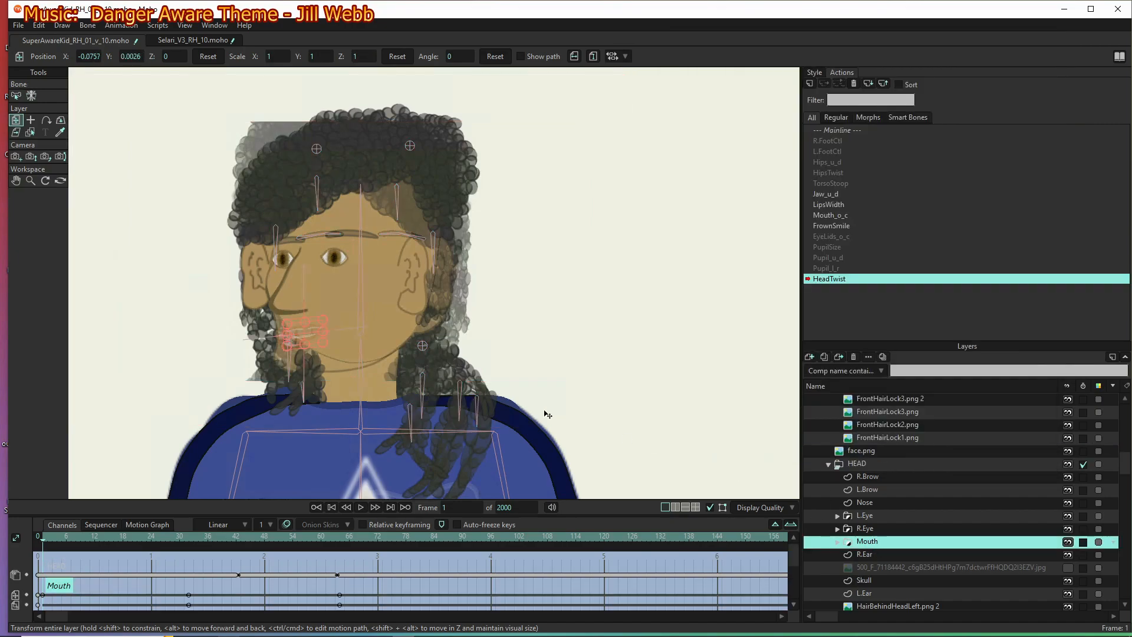
pyautogui.scroll(4, 313, 353)
pyautogui.moveTo(320, 324)
pyautogui.mouseDown()
pyautogui.moveTo(289, 340)
pyautogui.moveTo(352, 337)
pyautogui.moveTo(352, 349)
pyautogui.moveTo(323, 332)
pyautogui.mouseUp()
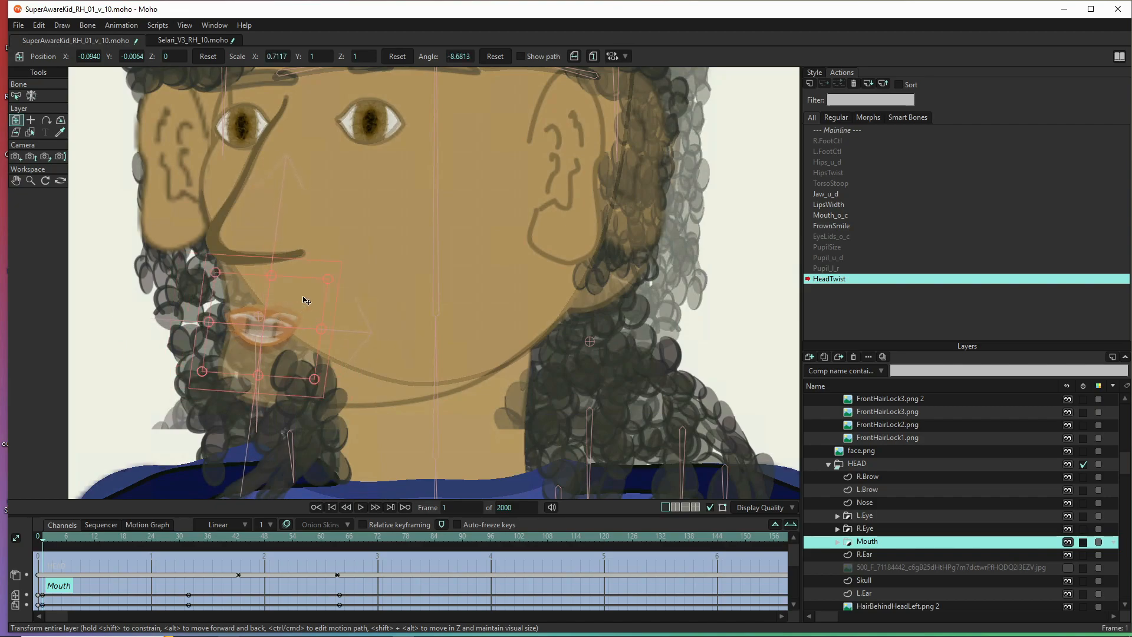
pyautogui.moveTo(304, 297); pyautogui.dragTo(301, 304)
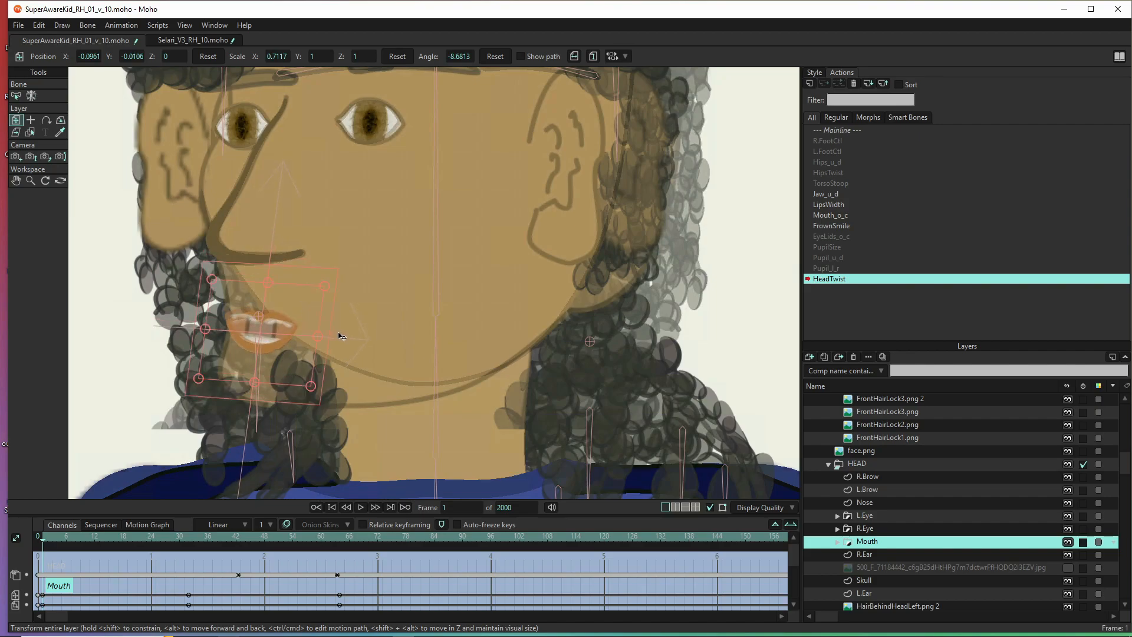
pyautogui.moveTo(332, 313); pyautogui.dragTo(333, 323)
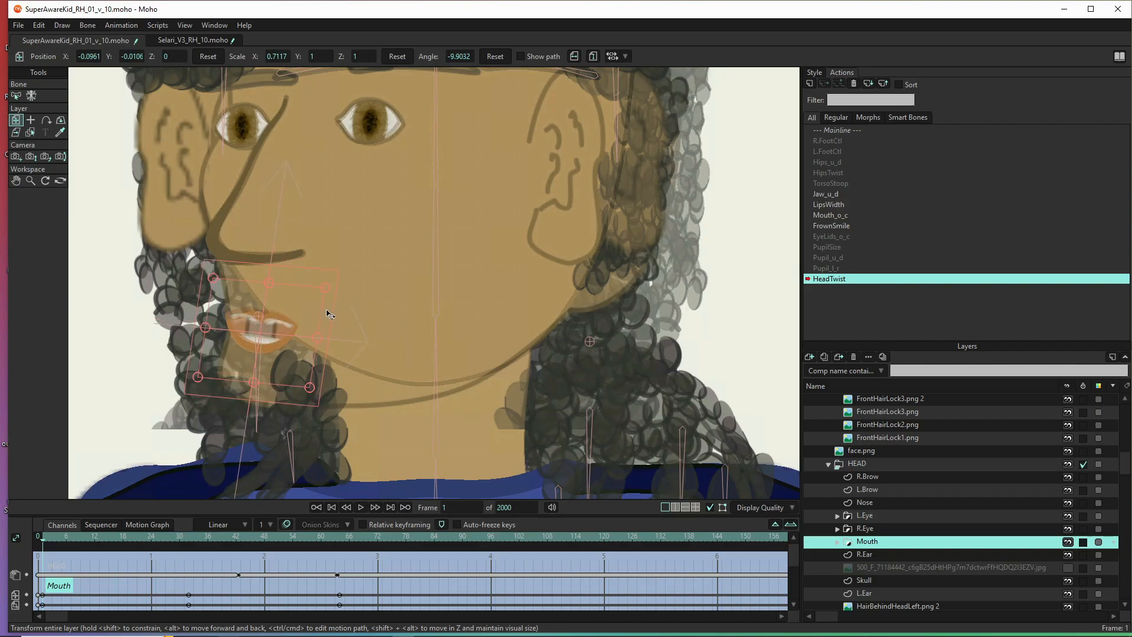
pyautogui.scroll(-3, 330, 312)
pyautogui.scroll(1, 297, 241)
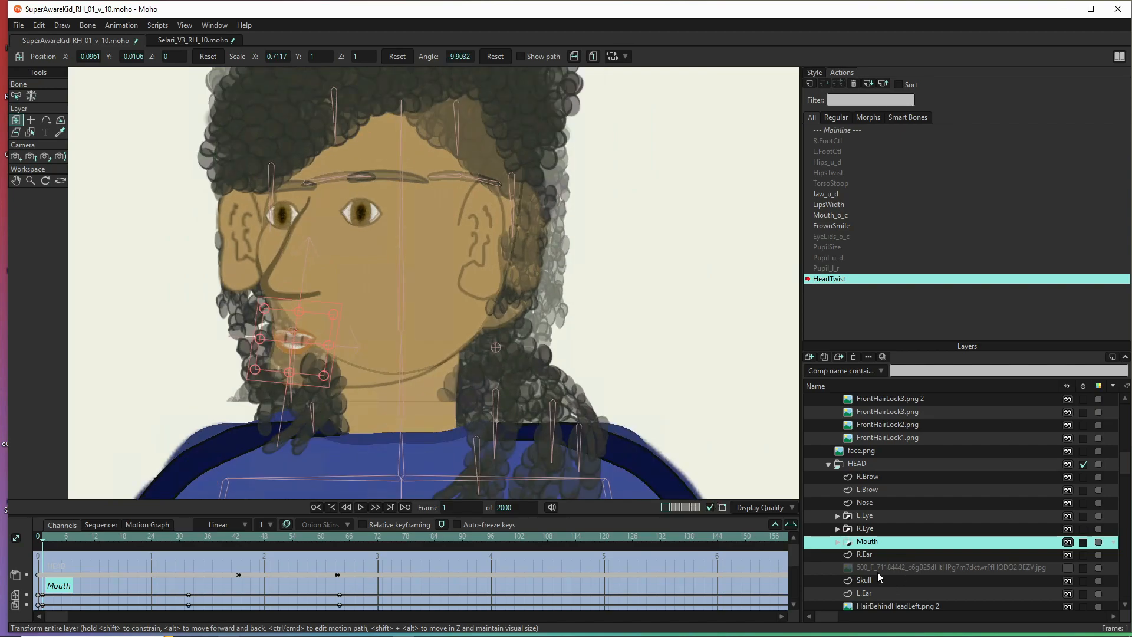
# Order L.Ear above and R.Ear below the Skull layer, shifting L.Ear onto the reference ear and R.Ear inward behind the face
pyautogui.click(878, 555)
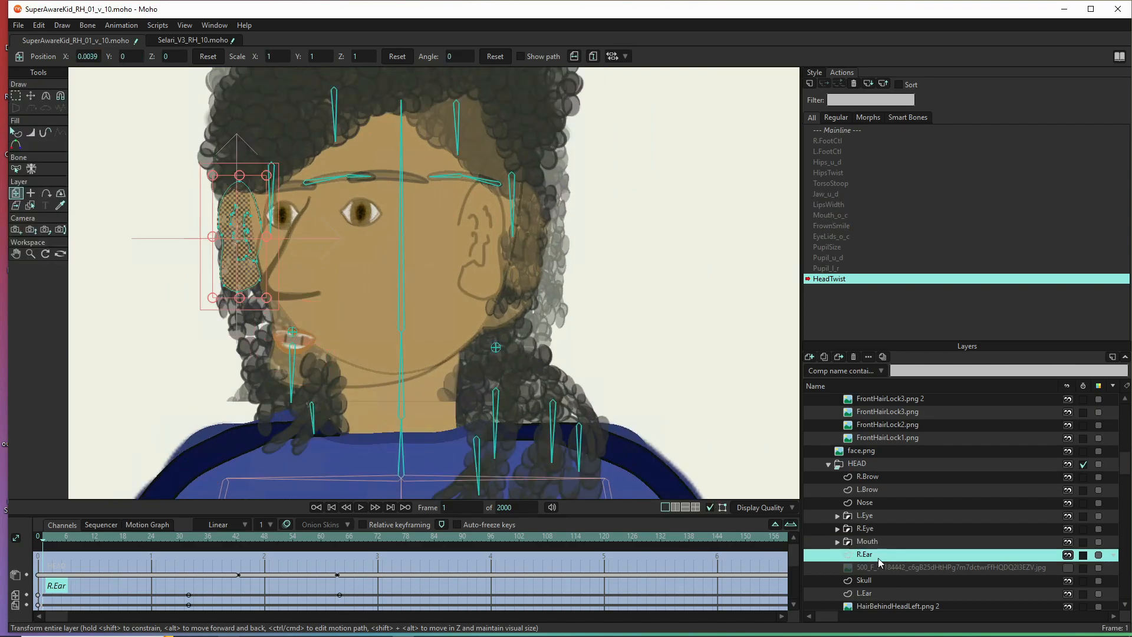
pyautogui.moveTo(879, 557)
pyautogui.mouseDown()
pyautogui.moveTo(882, 593)
pyautogui.moveTo(880, 565)
pyautogui.mouseUp()
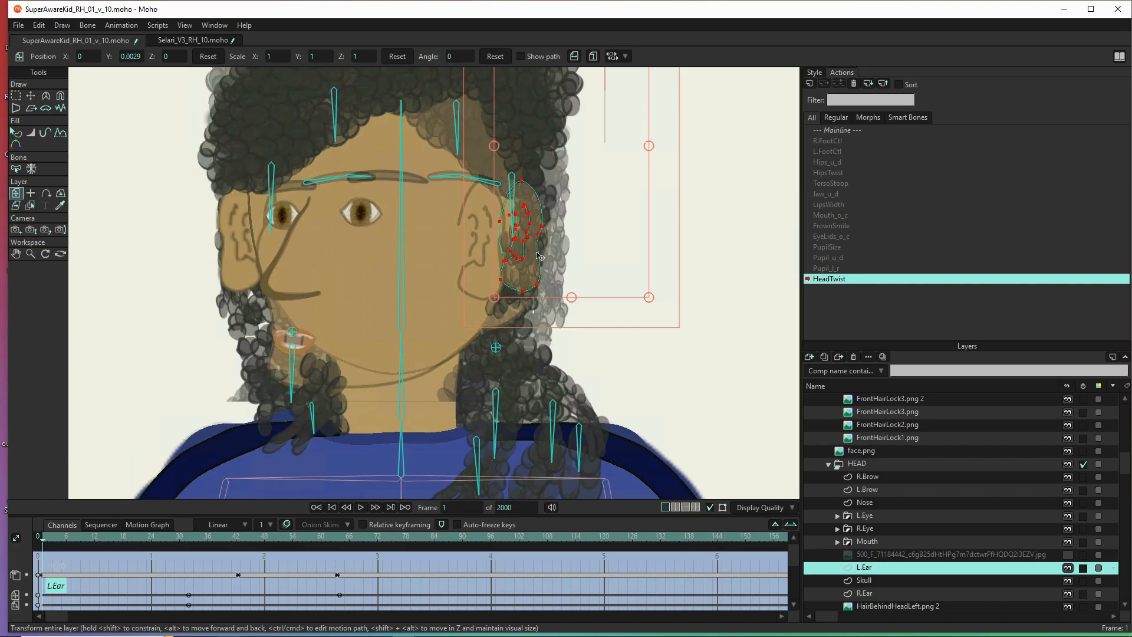
pyautogui.moveTo(540, 256); pyautogui.dragTo(500, 260)
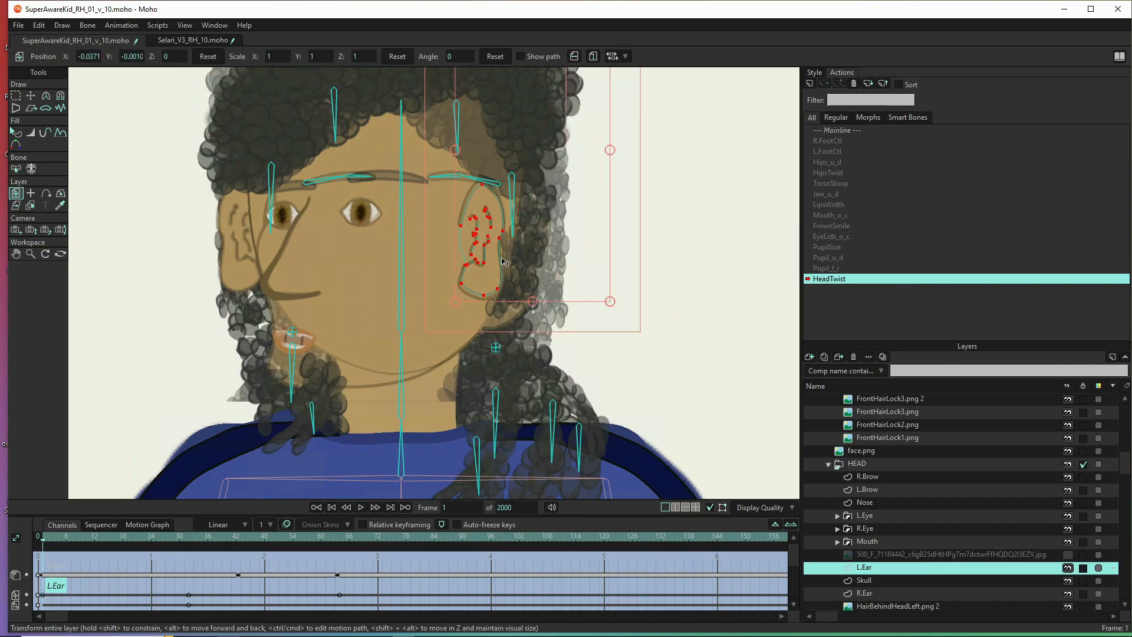
pyautogui.click(866, 593)
pyautogui.moveTo(242, 274); pyautogui.dragTo(294, 275)
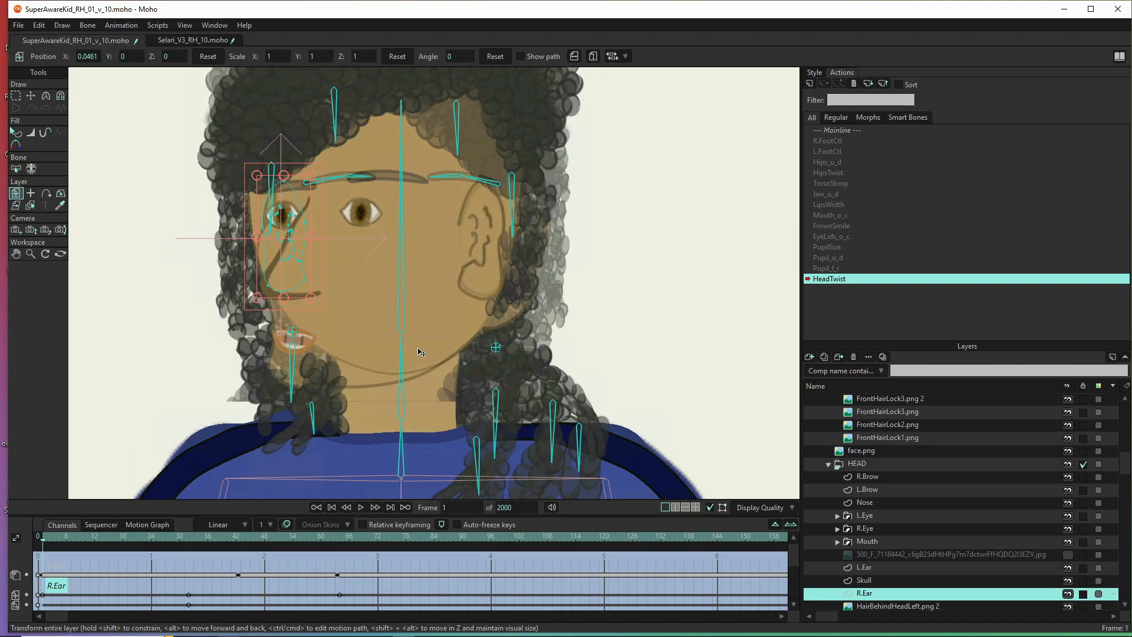
# Reposition the Skull layer's jaw and chin points to follow the reference jawline
pyautogui.click(883, 579)
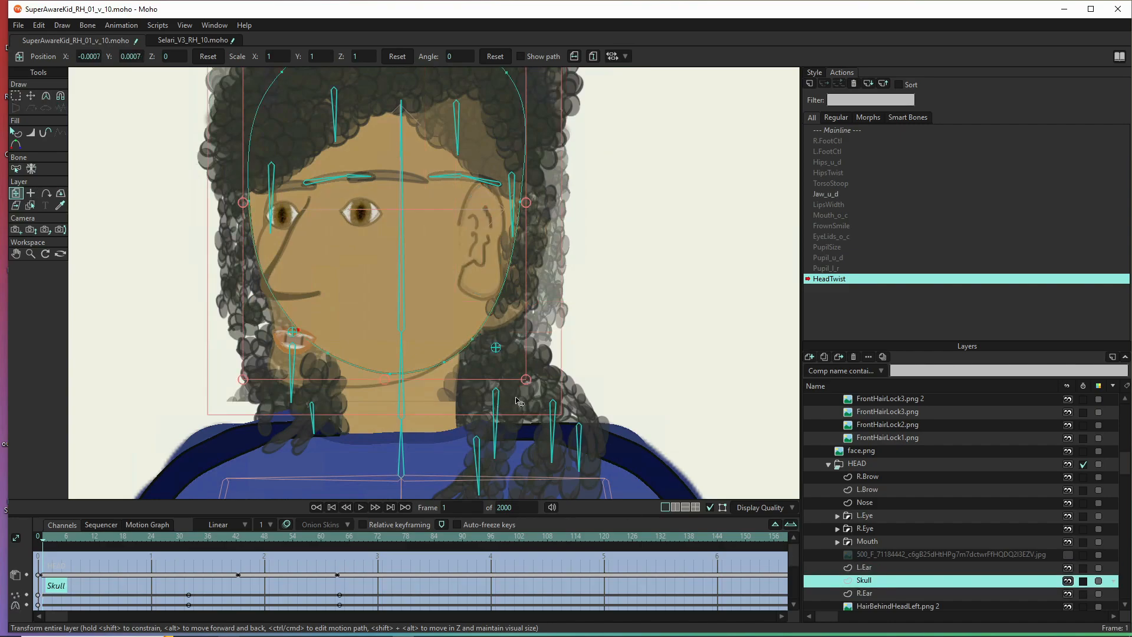
pyautogui.press('t')
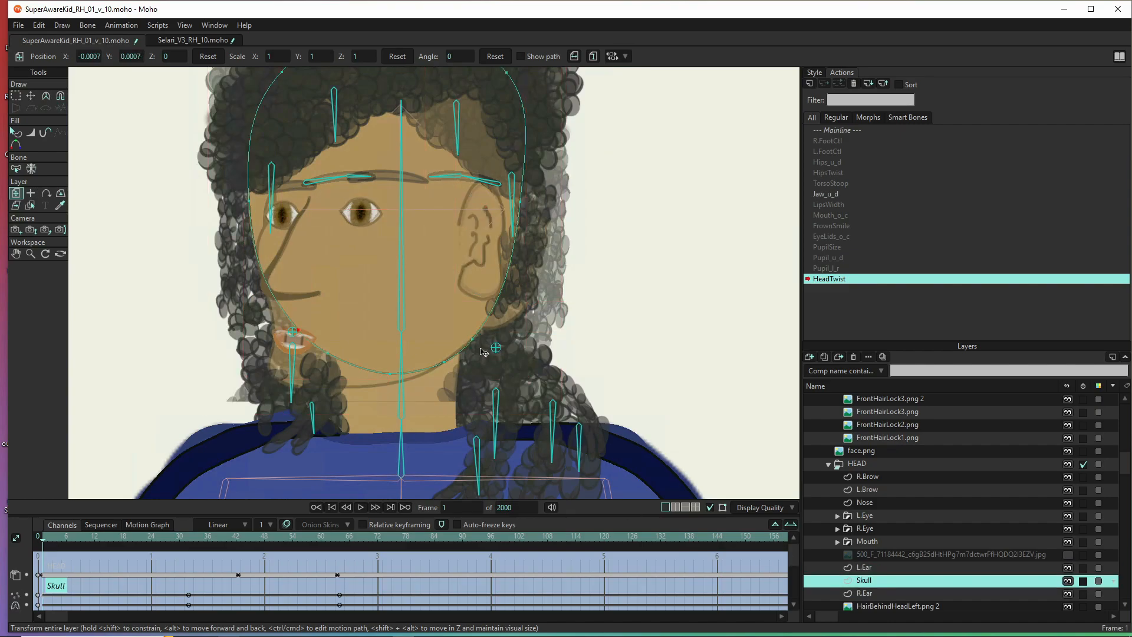
pyautogui.click(473, 345)
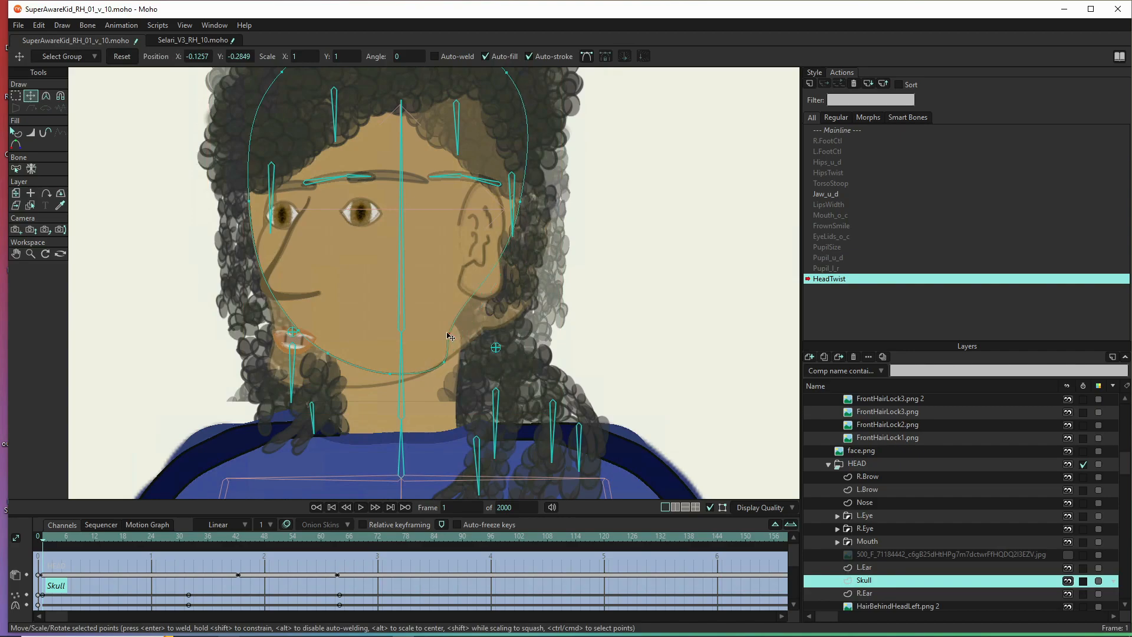
pyautogui.moveTo(478, 341); pyautogui.dragTo(478, 331)
pyautogui.moveTo(443, 363); pyautogui.dragTo(382, 385)
pyautogui.moveTo(327, 353); pyautogui.dragTo(269, 371)
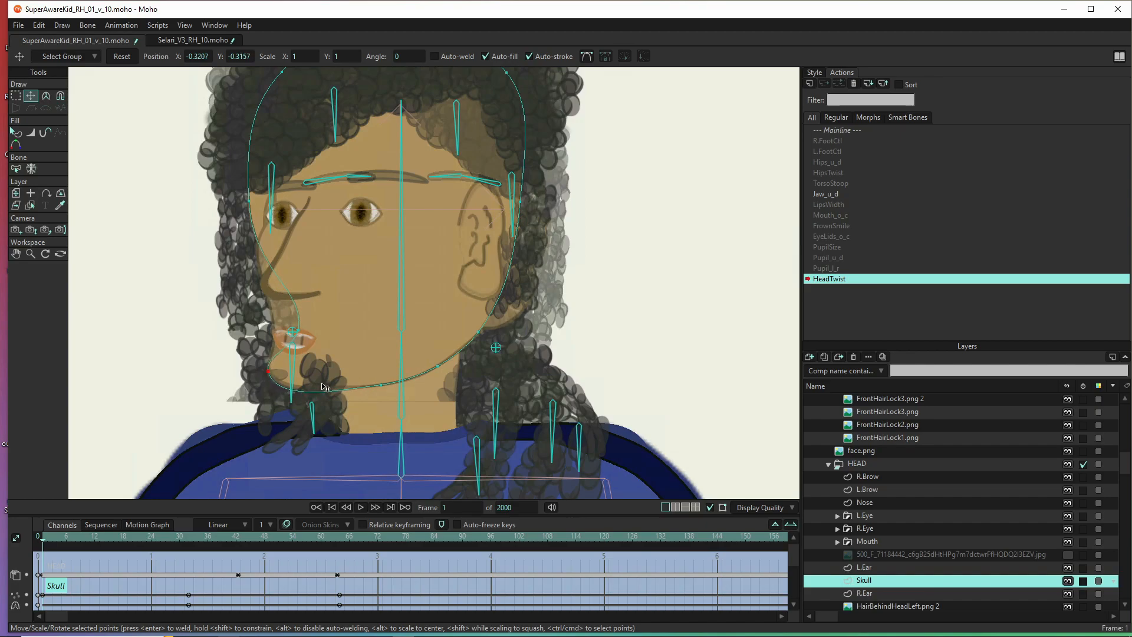
# Adjust the curvature of the Skull's chin and mouth-side points, and move the mouth-side point out to the lip edge
pyautogui.press('c')
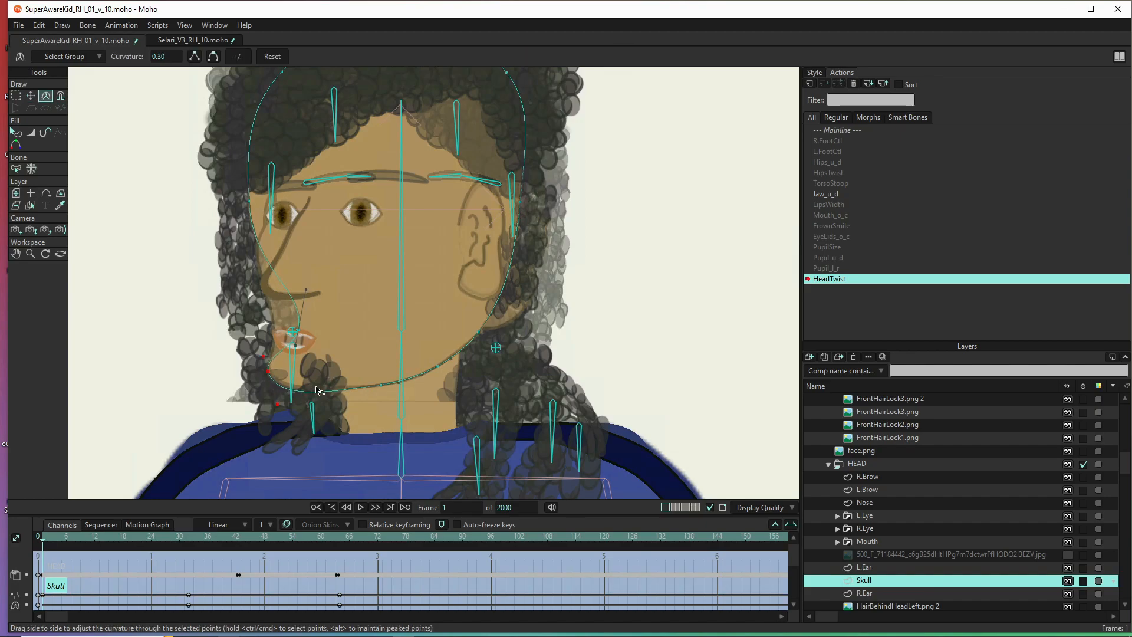
pyautogui.moveTo(277, 411); pyautogui.dragTo(287, 408)
pyautogui.keyDown('ctrl'); pyautogui.click(306, 298); pyautogui.keyUp('ctrl')
pyautogui.moveTo(308, 305); pyautogui.dragTo(300, 313)
pyautogui.press('t')
pyautogui.moveTo(302, 334); pyautogui.dragTo(276, 341)
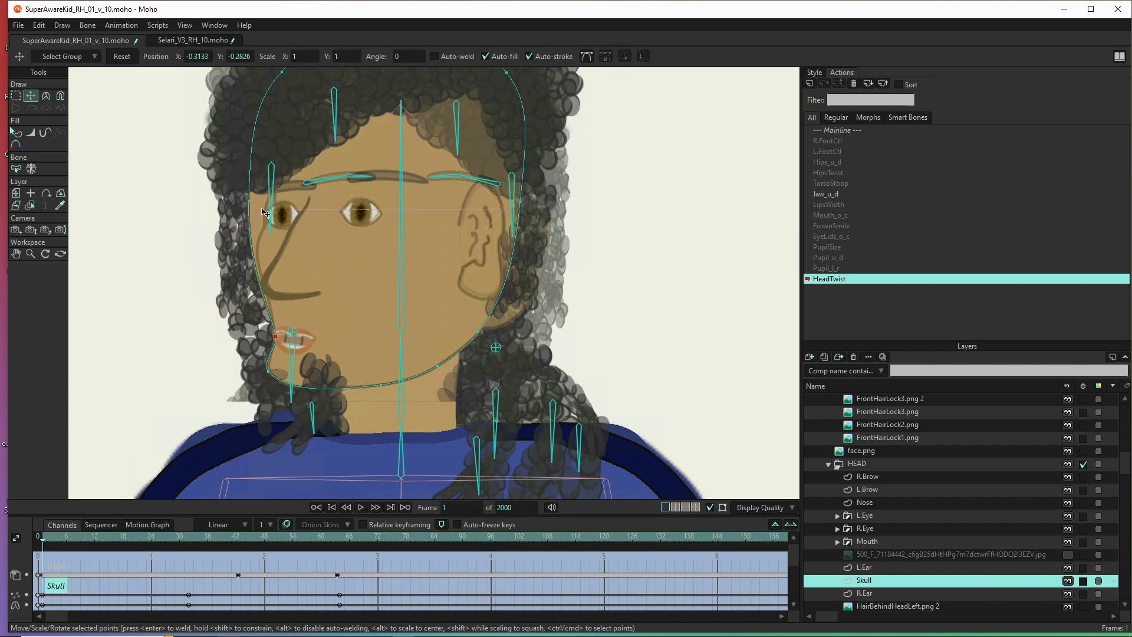
# Move the Skull point beside the far eye inward, refine the facial edge's curvature and nudge the front chin point
pyautogui.moveTo(253, 201)
pyautogui.mouseDown()
pyautogui.moveTo(277, 208)
pyautogui.moveTo(268, 213)
pyautogui.mouseUp()
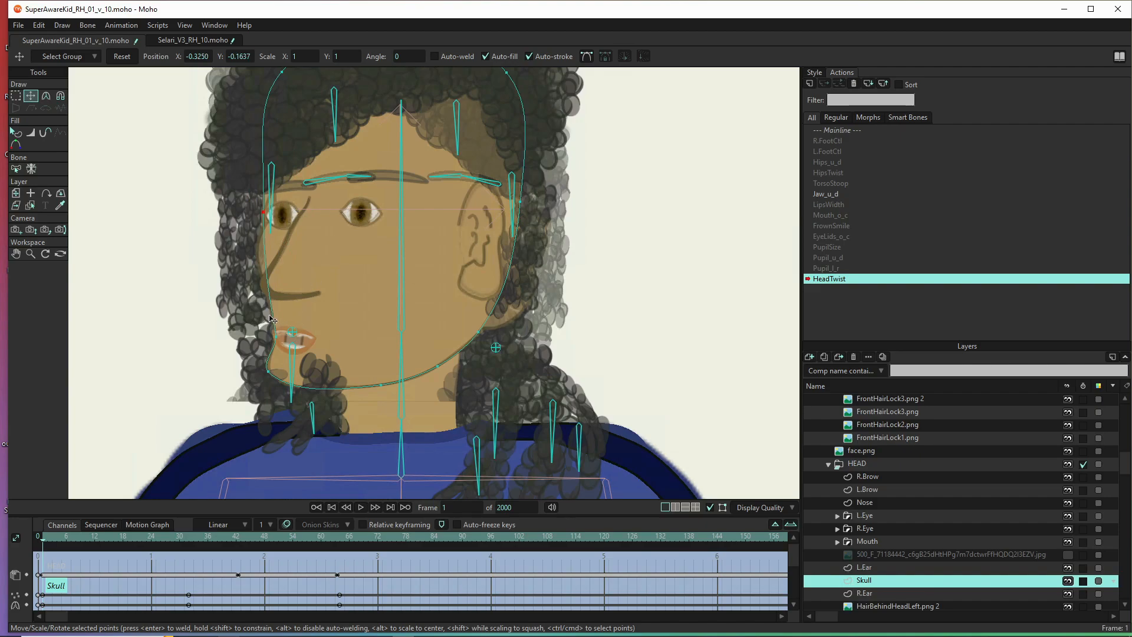
pyautogui.press('c')
pyautogui.moveTo(264, 276); pyautogui.dragTo(246, 245)
pyautogui.moveTo(277, 322); pyautogui.dragTo(276, 305)
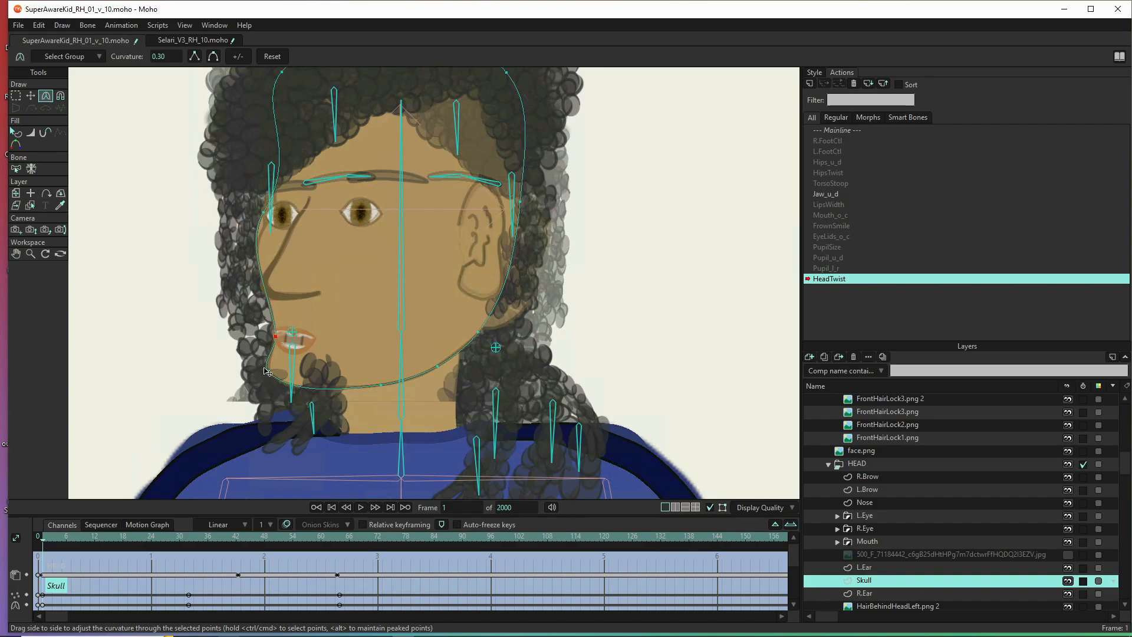
pyautogui.press('t')
pyautogui.moveTo(269, 375); pyautogui.dragTo(269, 374)
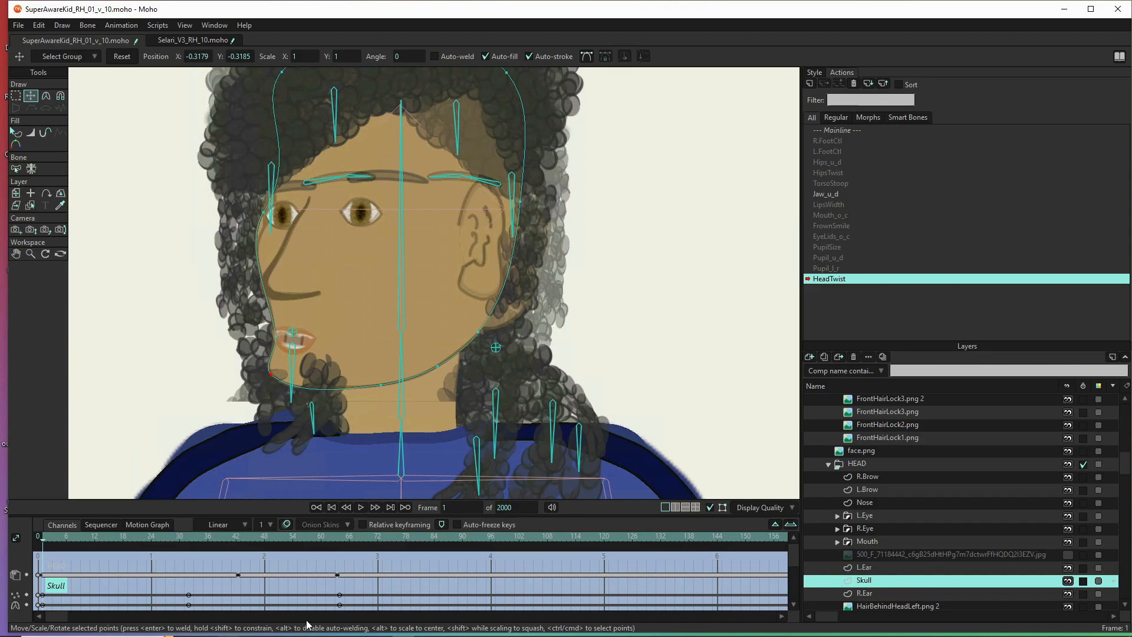
# Move the HairBehindHeadRight.png 2 layer inward, closer behind the far side of the face
pyautogui.moveTo(46, 541)
pyautogui.mouseDown()
pyautogui.moveTo(234, 539)
pyautogui.moveTo(42, 538)
pyautogui.mouseUp()
pyautogui.scroll(3, 897, 476)
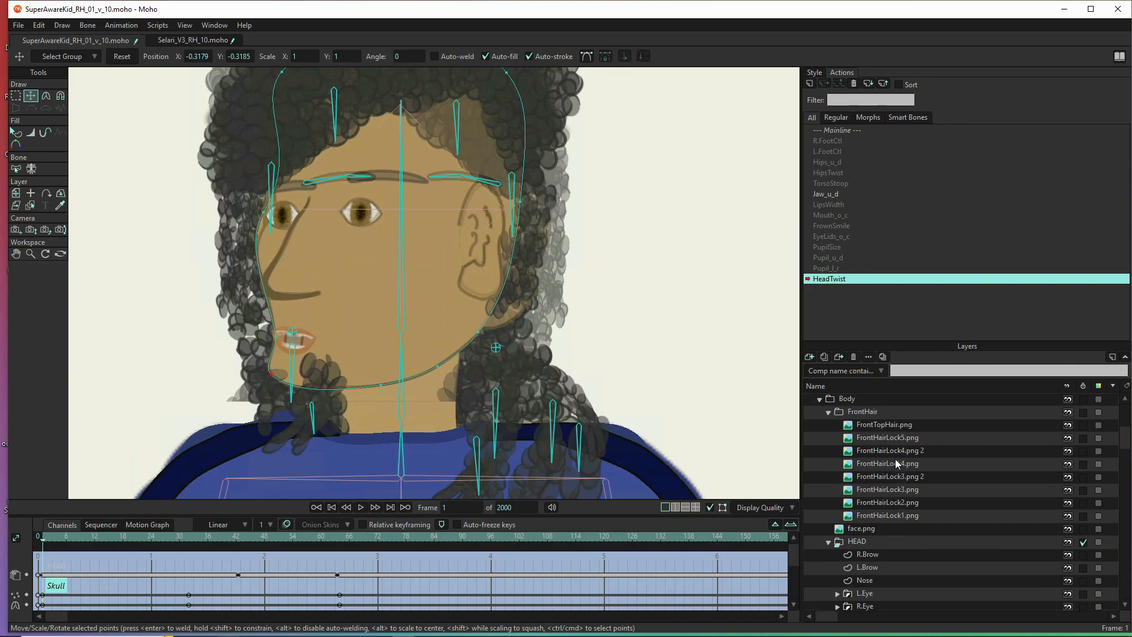
pyautogui.scroll(-4, 859, 579)
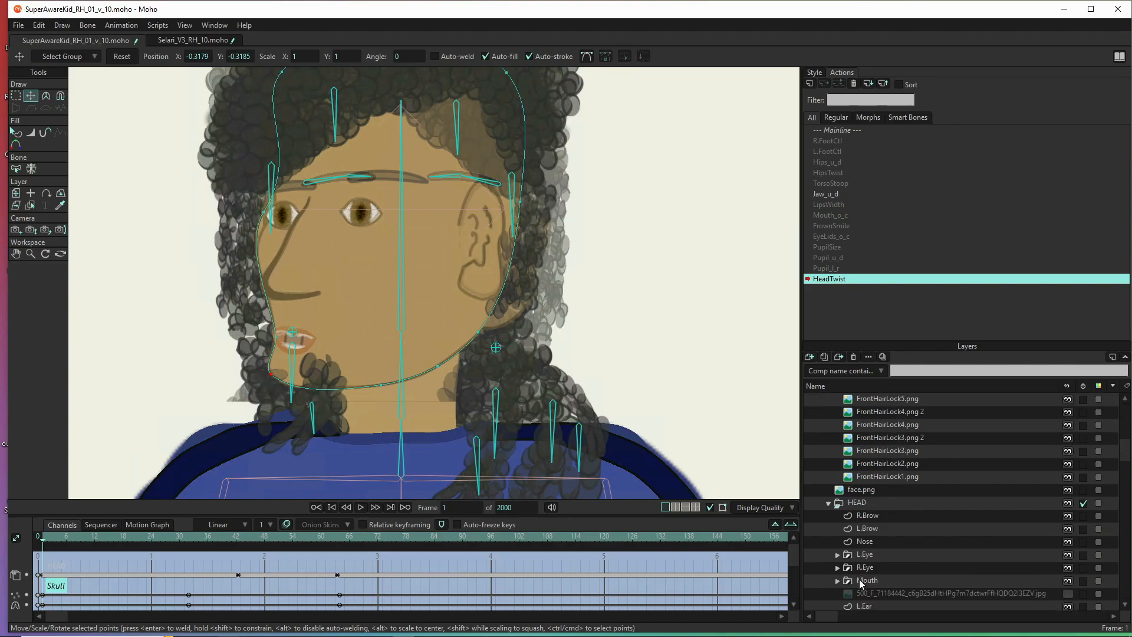
pyautogui.scroll(-1, 863, 571)
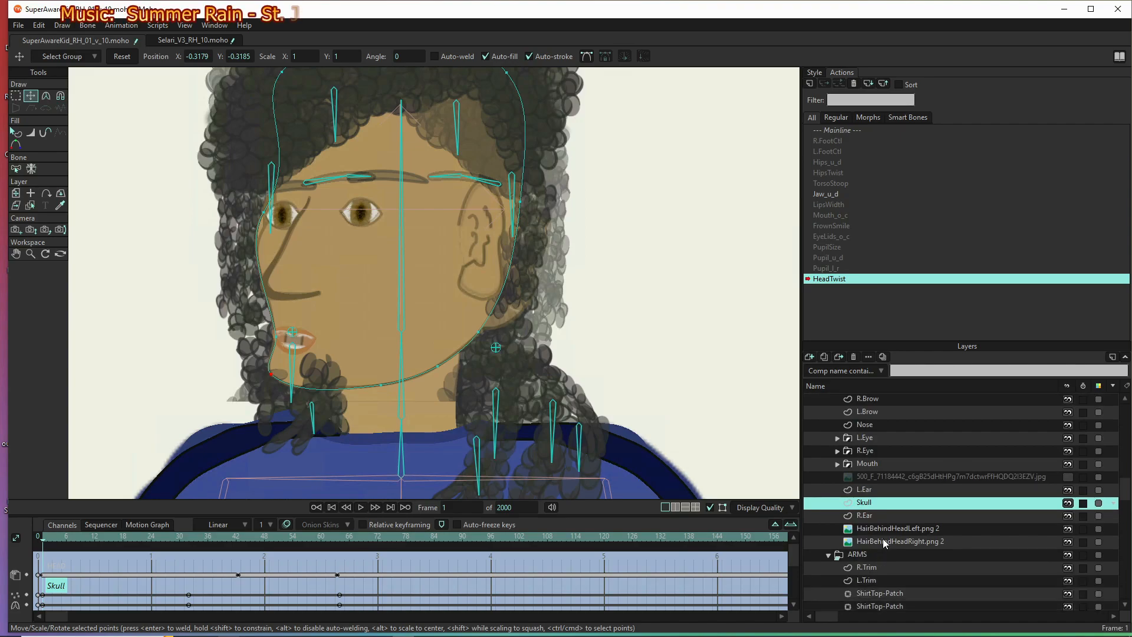
pyautogui.click(884, 540)
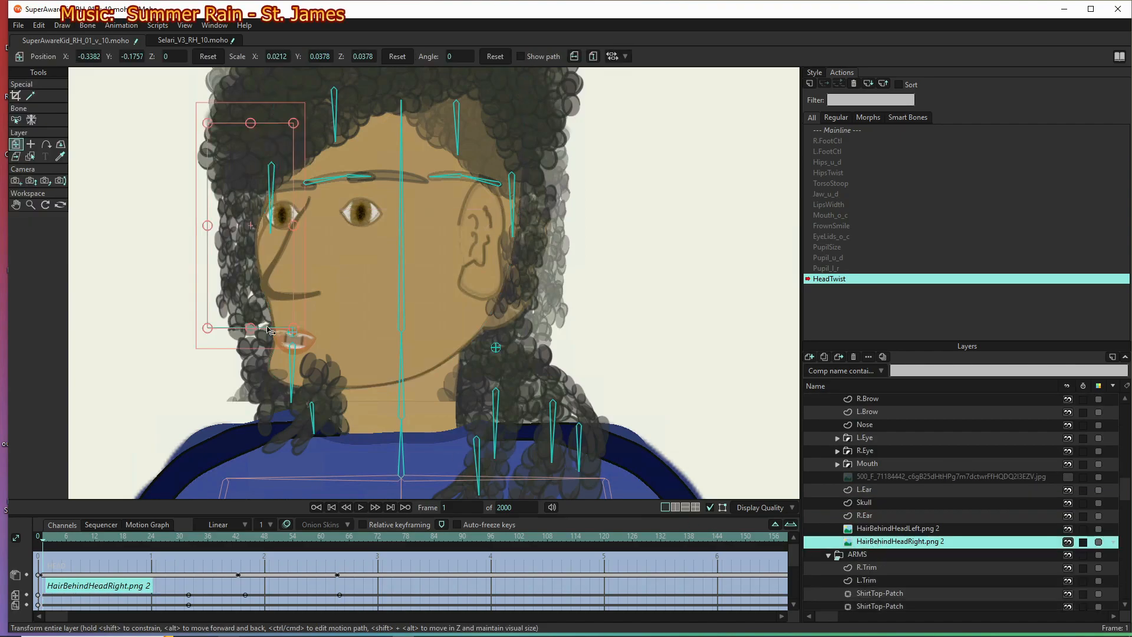
pyautogui.moveTo(266, 284); pyautogui.dragTo(295, 285)
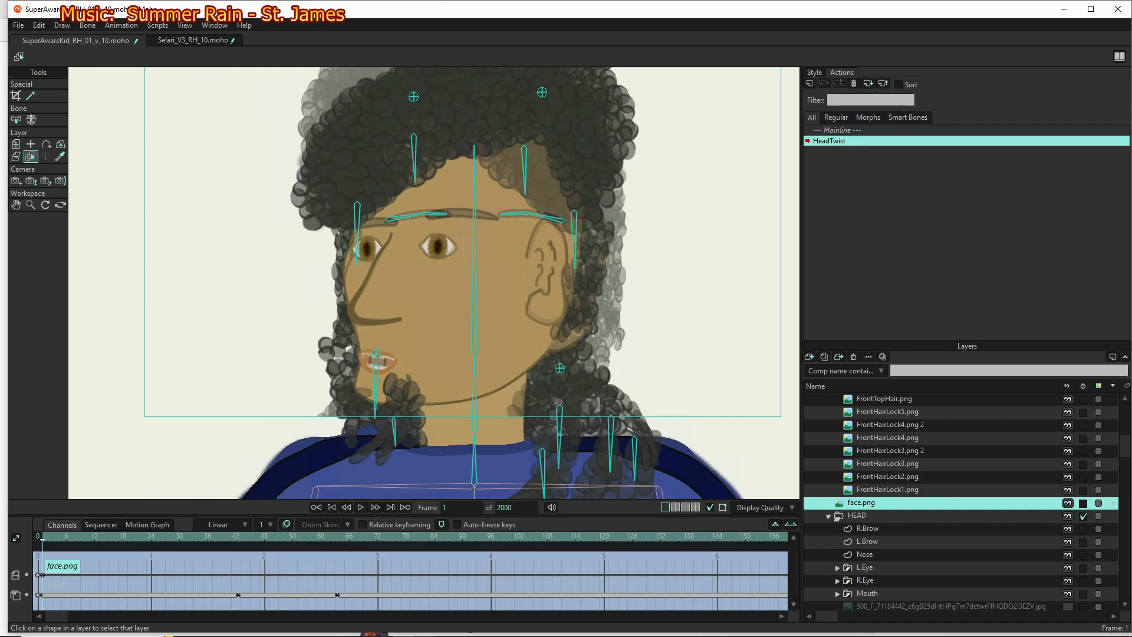
# Rotate the L.Eye layer to about -10.39 degrees and reposition it at about -0.0957, 0.0034
pyautogui.click(906, 530)
pyautogui.scroll(-3, 905, 532)
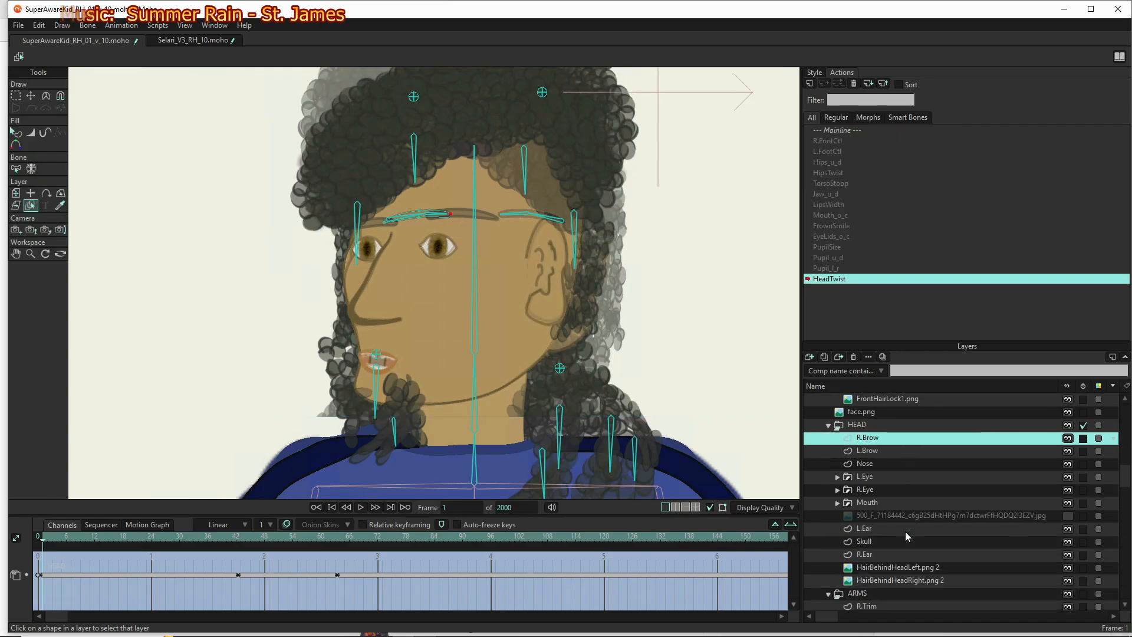
pyautogui.click(890, 478)
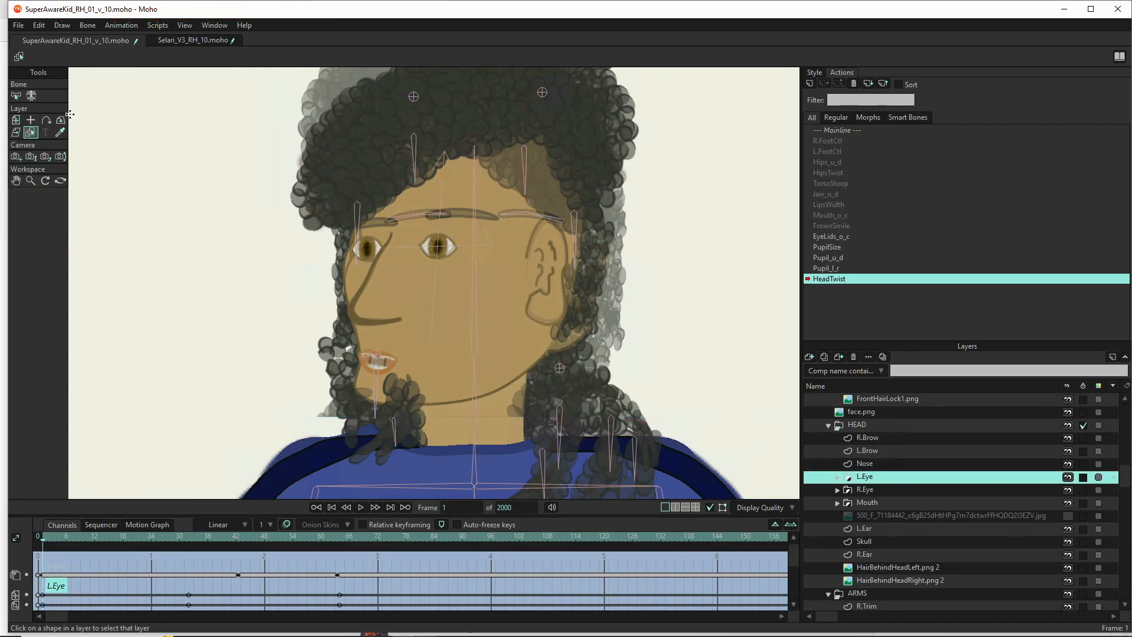
pyautogui.click(16, 120)
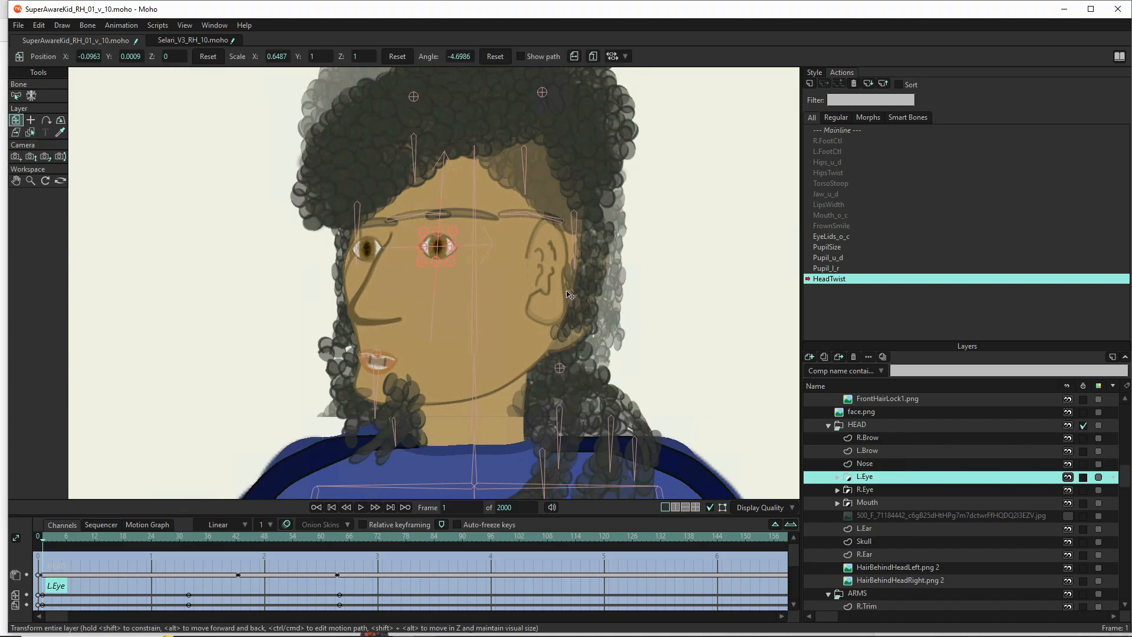
pyautogui.moveTo(437, 251); pyautogui.dragTo(448, 241)
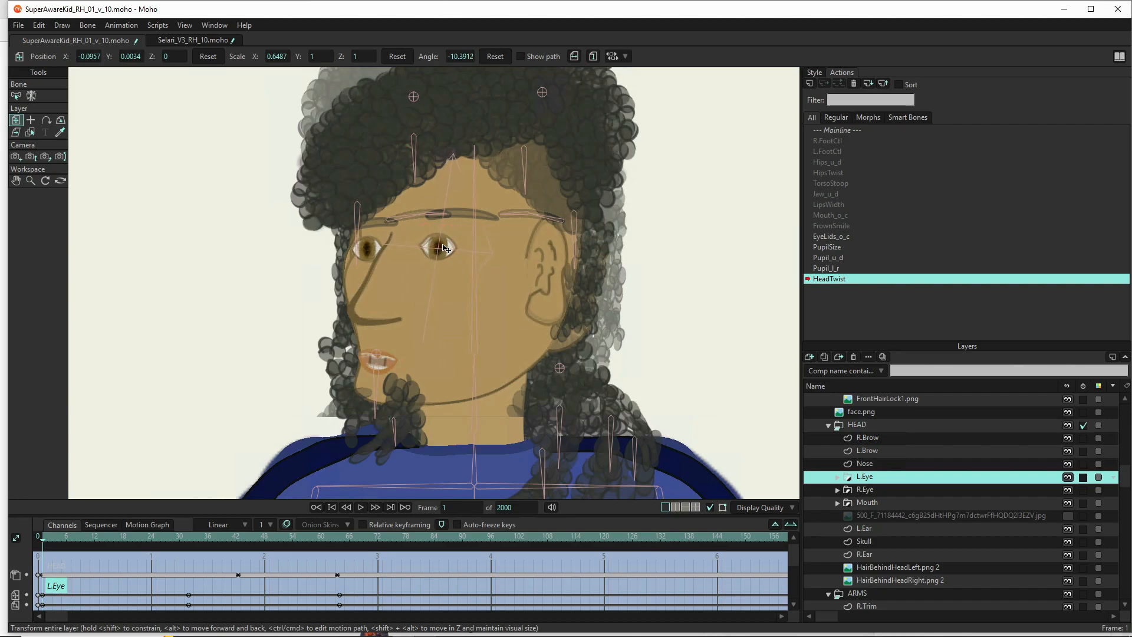
# Nudge the L.Eye layer and reposition the R.Eye layer at about -0.1714, -0.0015 over the reference eyes
pyautogui.moveTo(445, 245); pyautogui.dragTo(445, 246)
pyautogui.click(865, 490)
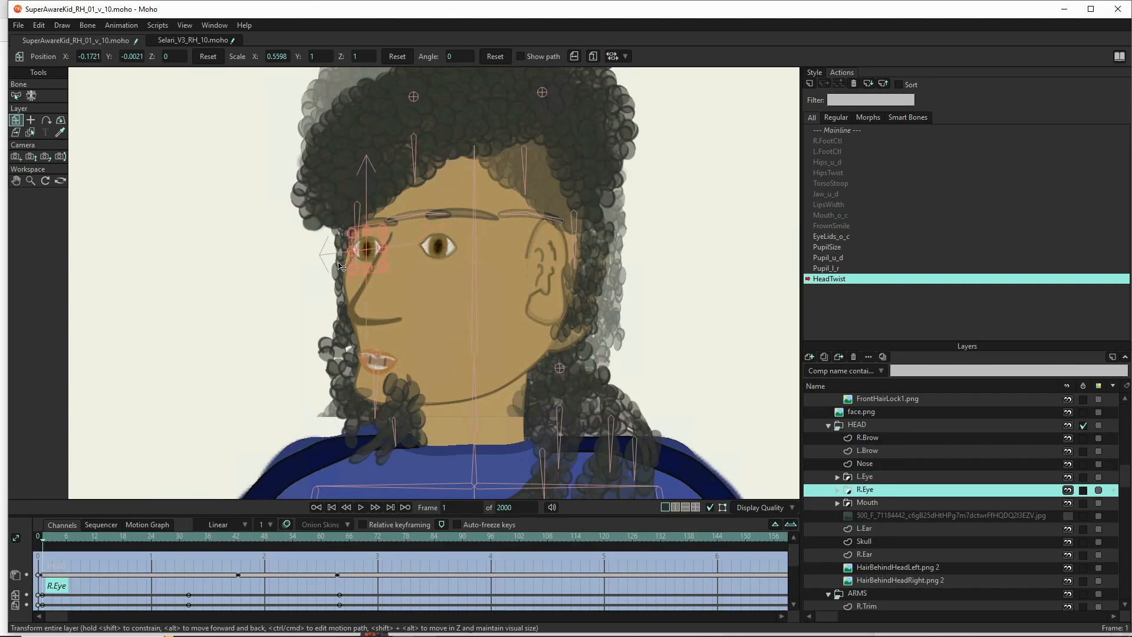
pyautogui.moveTo(383, 257); pyautogui.dragTo(382, 256)
# Rotate the Mouth layer to about -14.80 degrees and nudge it to about -0.0977, -0.0091 over the reference lips
pyautogui.scroll(5, 372, 367)
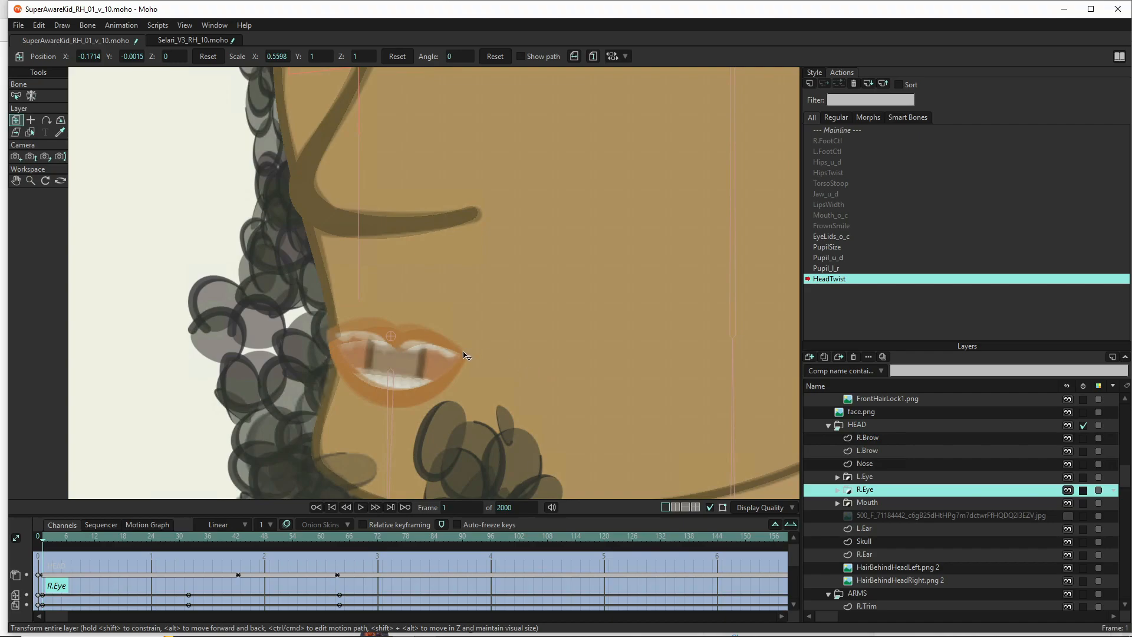
pyautogui.click(876, 503)
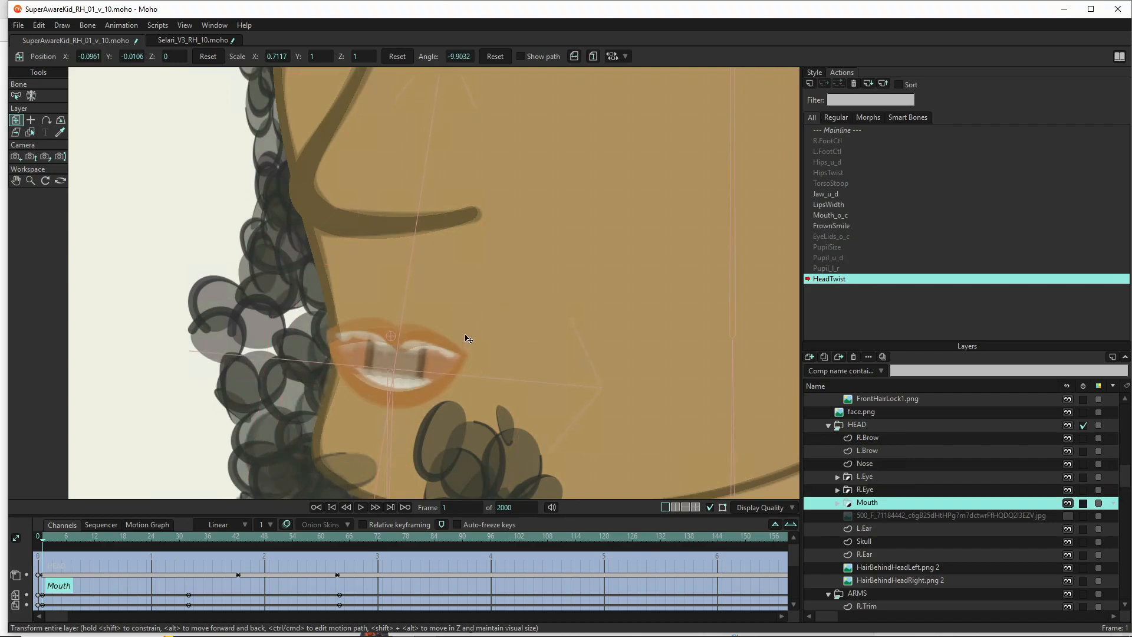
pyautogui.moveTo(466, 330); pyautogui.dragTo(489, 335)
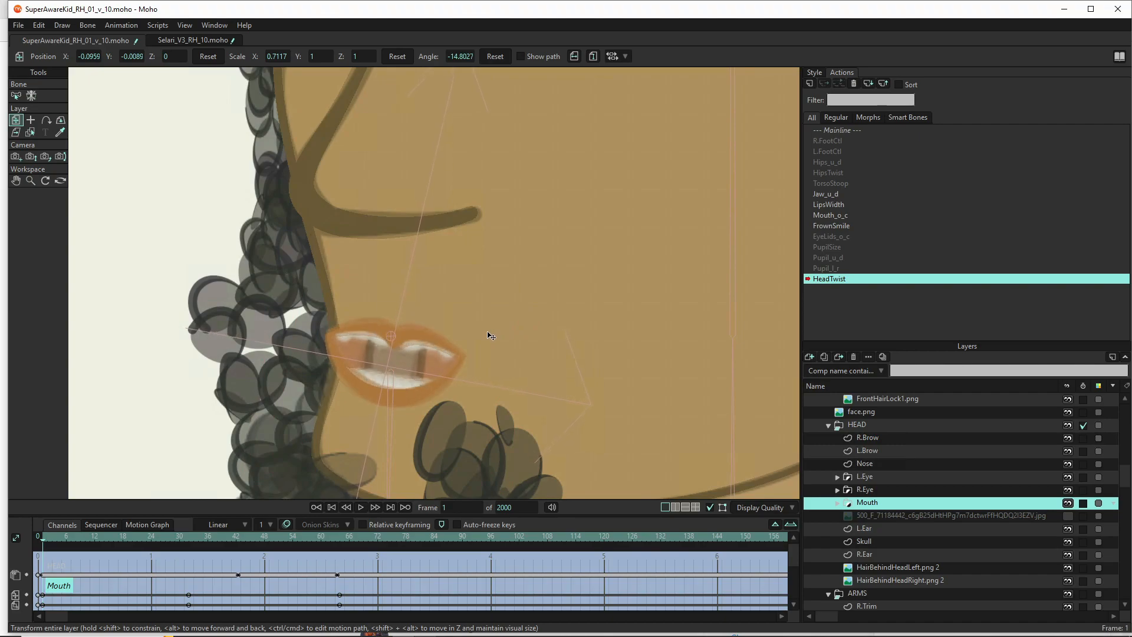
pyautogui.moveTo(488, 335); pyautogui.dragTo(490, 331)
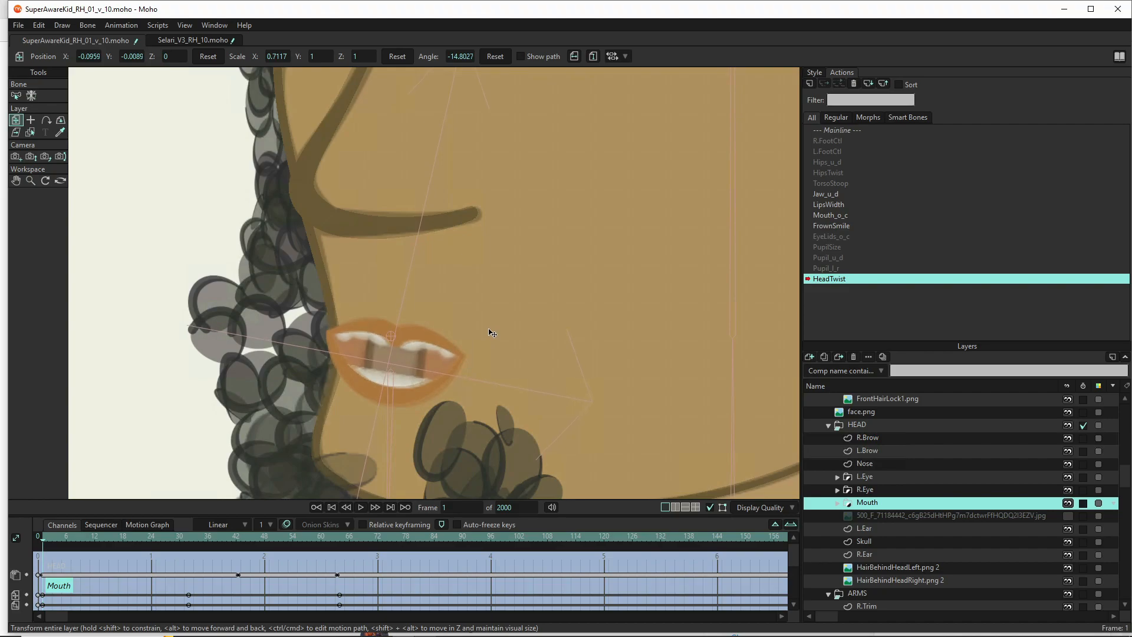
pyautogui.moveTo(492, 333); pyautogui.dragTo(492, 333)
# Move the L.Ear layer slightly toward the face, to about -0.0371, -0.0010, to match the reference ear
pyautogui.scroll(-5, 492, 333)
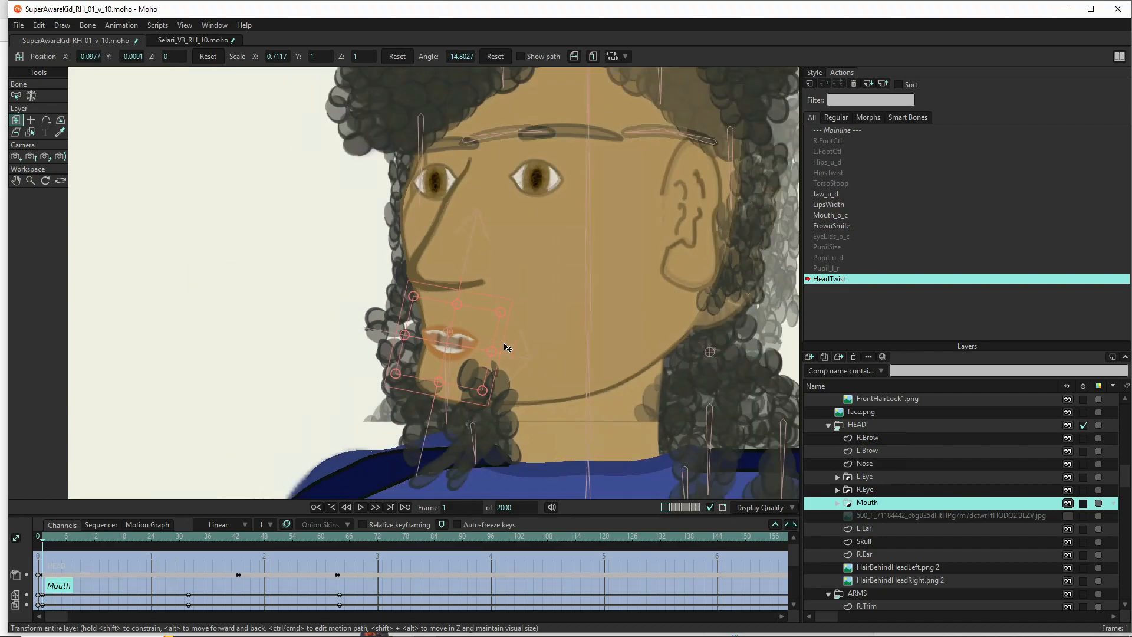
pyautogui.click(893, 530)
pyautogui.moveTo(710, 244); pyautogui.dragTo(704, 242)
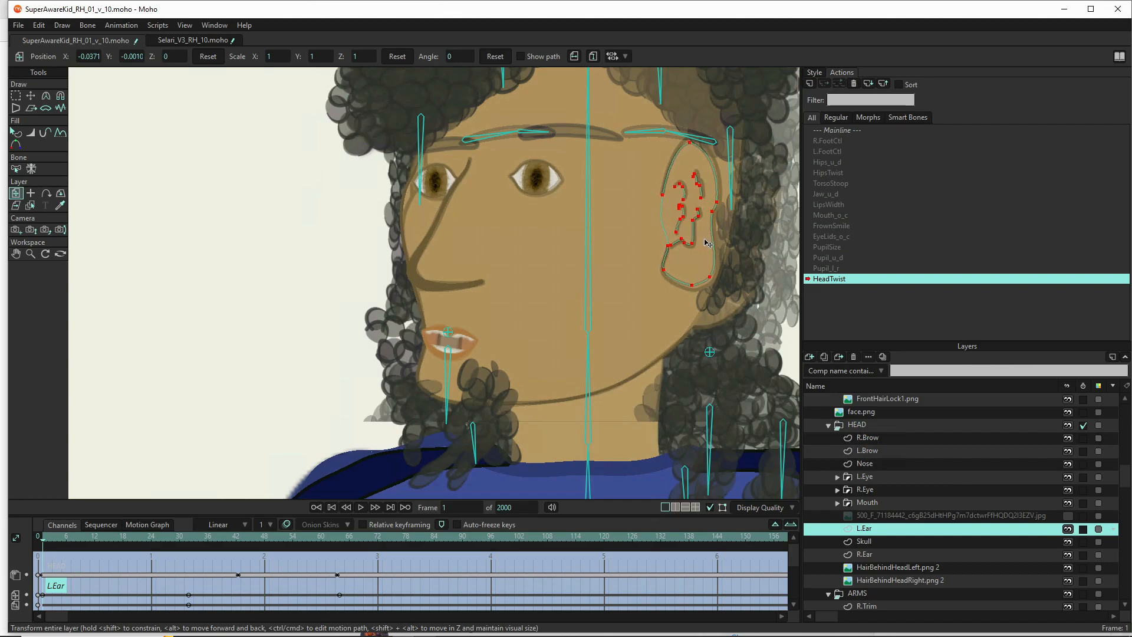
# Move the Skull's rear jaw points backward along the reference jawline, taking the hindmost one out behind the ear
pyautogui.click(883, 543)
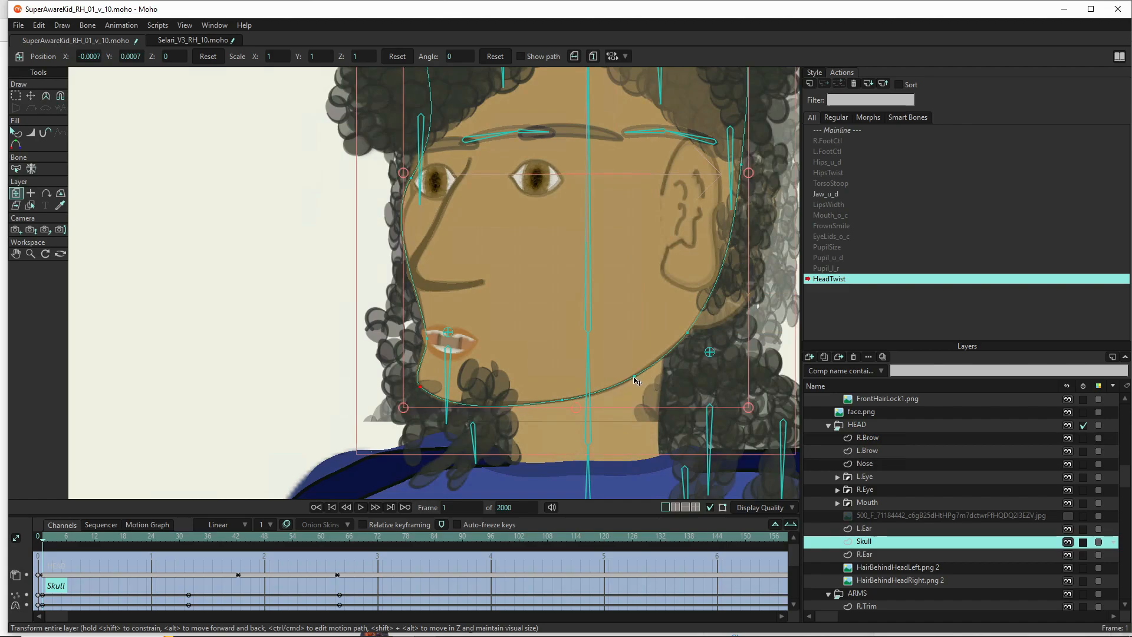
pyautogui.press('t')
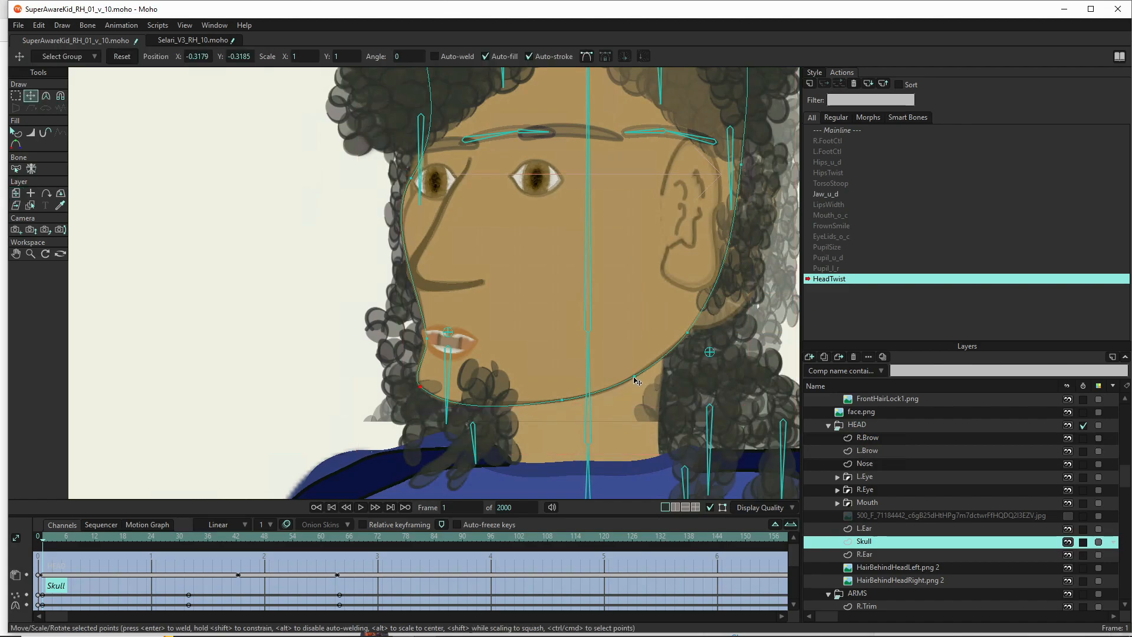
pyautogui.moveTo(634, 377)
pyautogui.mouseDown()
pyautogui.moveTo(597, 333)
pyautogui.moveTo(624, 384)
pyautogui.mouseUp()
pyautogui.moveTo(688, 332)
pyautogui.mouseDown()
pyautogui.moveTo(659, 323)
pyautogui.moveTo(688, 336)
pyautogui.mouseUp()
pyautogui.moveTo(690, 331); pyautogui.dragTo(759, 275)
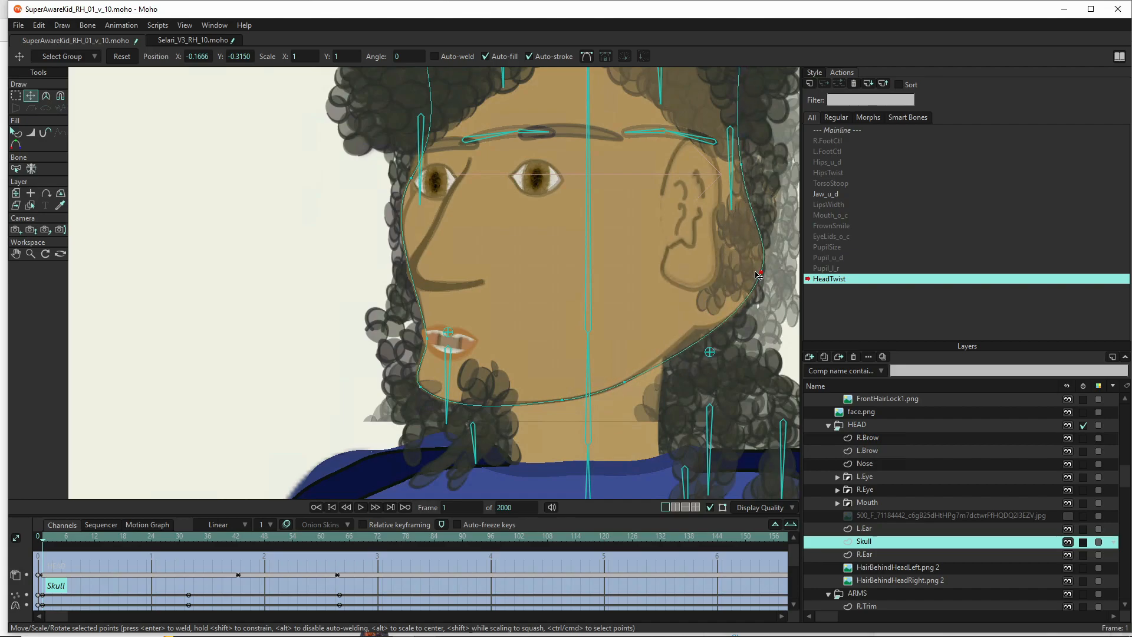
pyautogui.moveTo(624, 384); pyautogui.dragTo(693, 332)
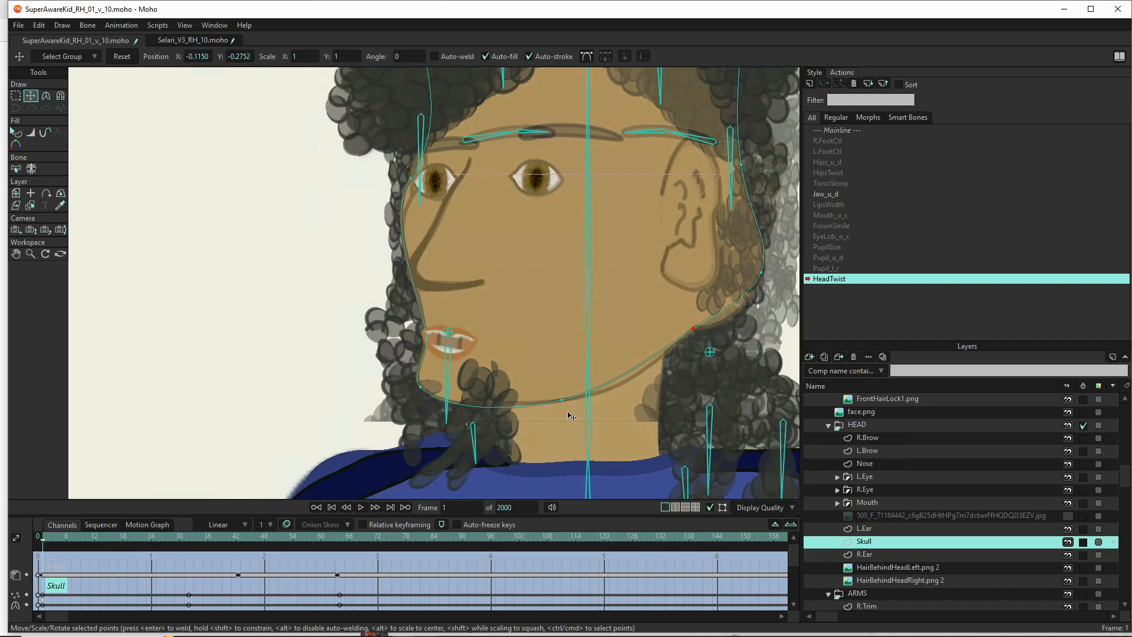
pyautogui.moveTo(561, 401); pyautogui.dragTo(608, 392)
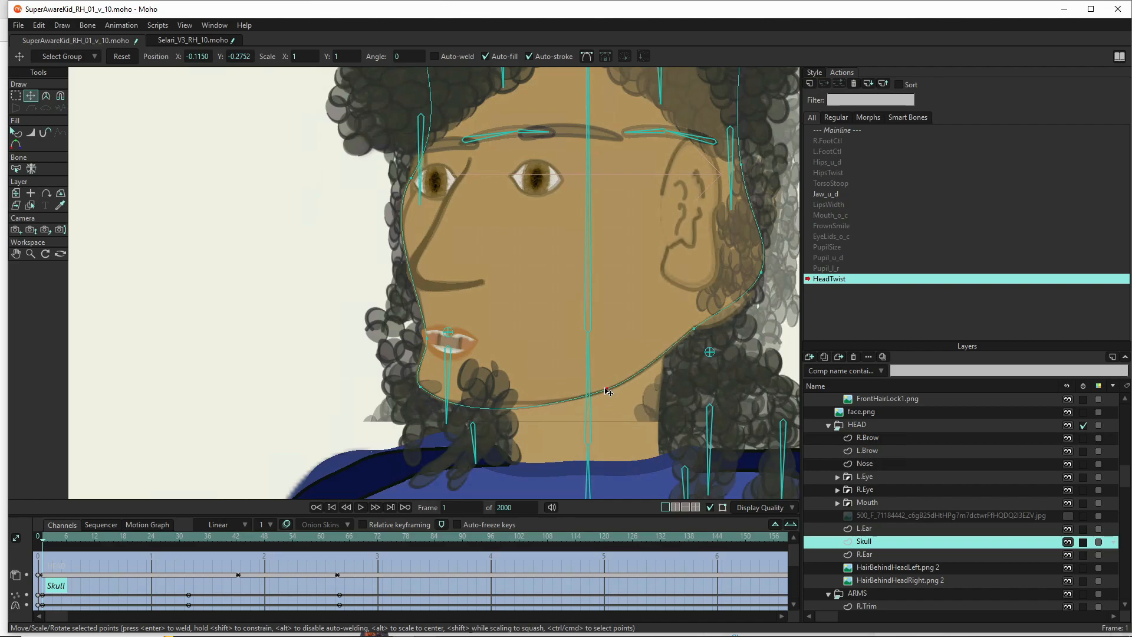
# Lower the Skull point behind the earlobe, pull the point level with the ear outward, and nudge the rear jaw corner into place
pyautogui.moveTo(764, 274); pyautogui.dragTo(746, 306)
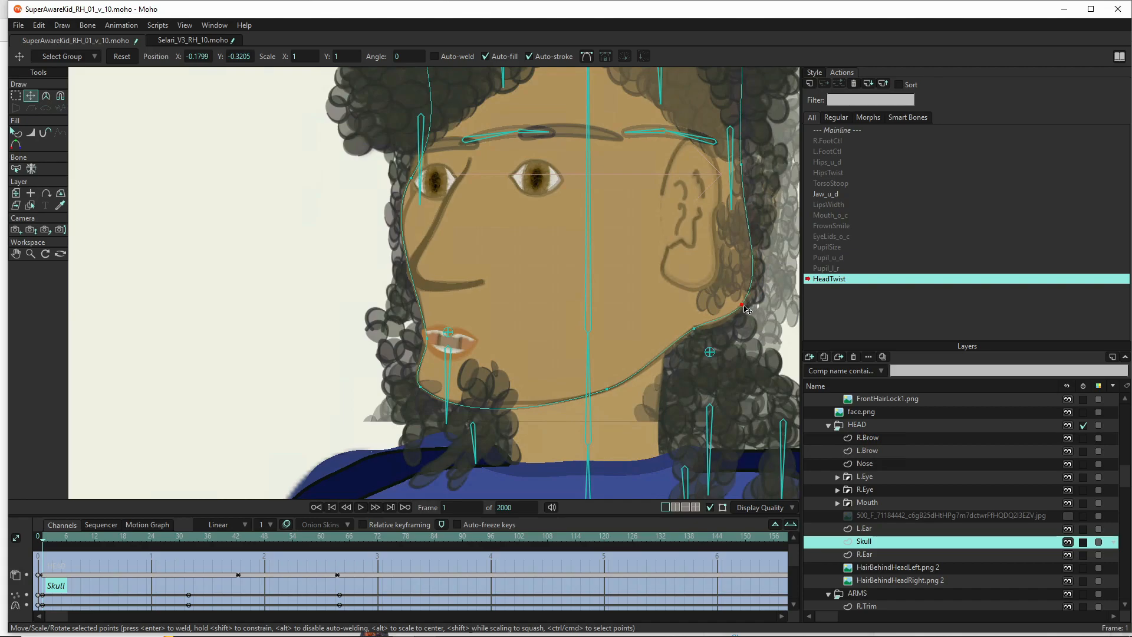
pyautogui.moveTo(738, 167); pyautogui.dragTo(768, 167)
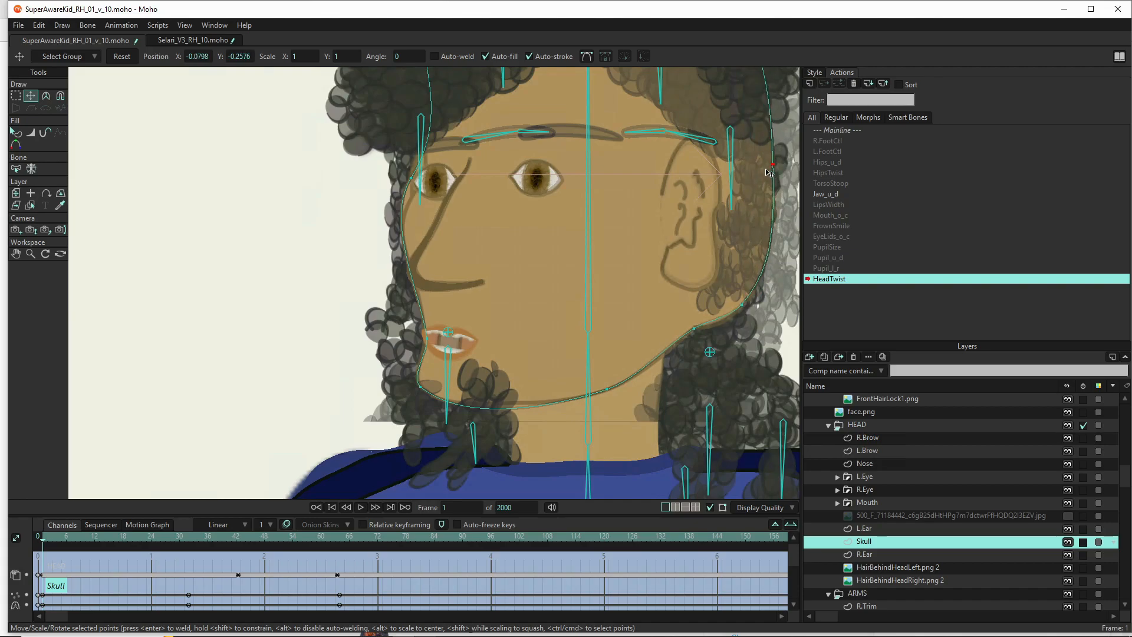
pyautogui.moveTo(741, 307); pyautogui.dragTo(735, 314)
pyautogui.click(693, 331)
pyautogui.moveTo(694, 333); pyautogui.dragTo(698, 327)
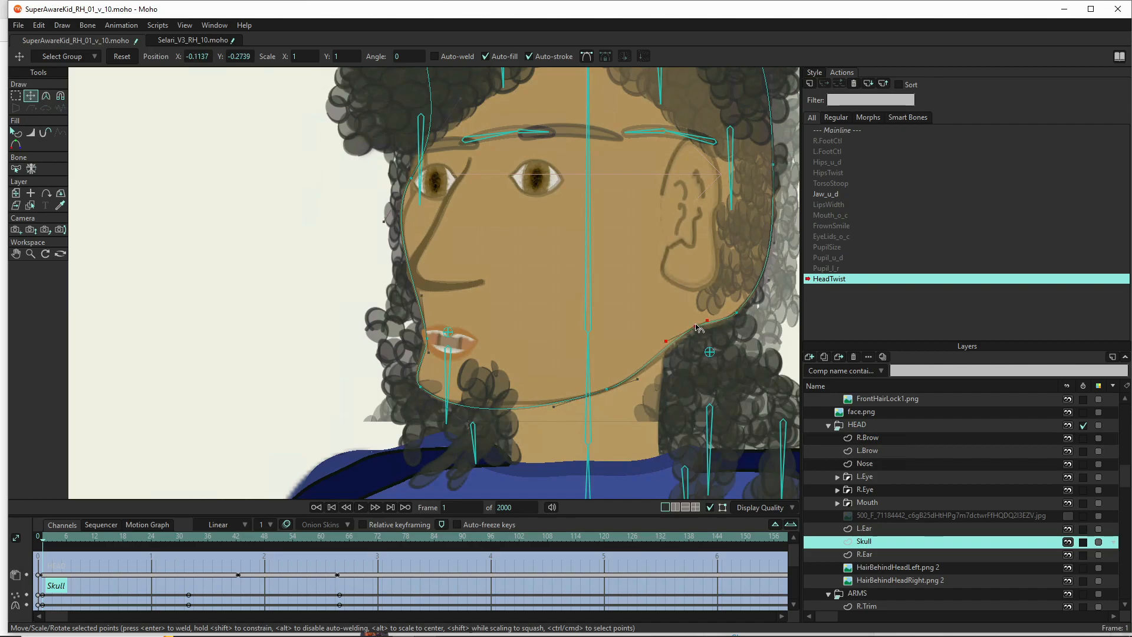
# Adjust the curvature handles at the Skull's rear jaw corner, under the jaw and at the chin to follow the reference outline
pyautogui.press('c')
pyautogui.moveTo(664, 339)
pyautogui.mouseDown()
pyautogui.moveTo(662, 330)
pyautogui.moveTo(669, 349)
pyautogui.mouseUp()
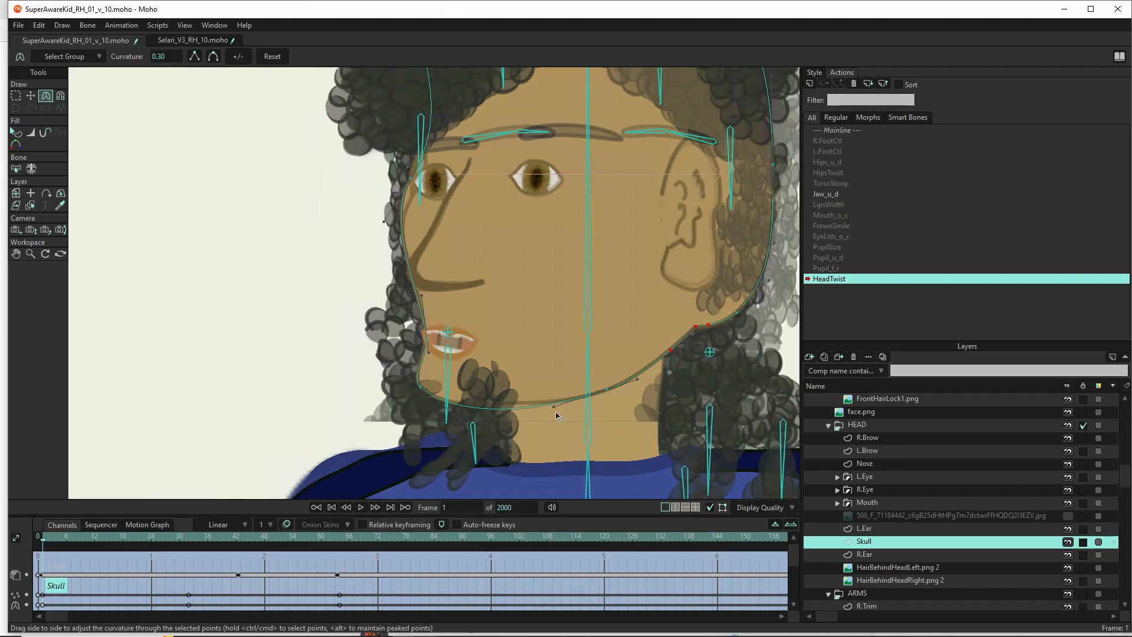
pyautogui.moveTo(554, 407); pyautogui.dragTo(553, 401)
pyautogui.moveTo(470, 427); pyautogui.dragTo(470, 416)
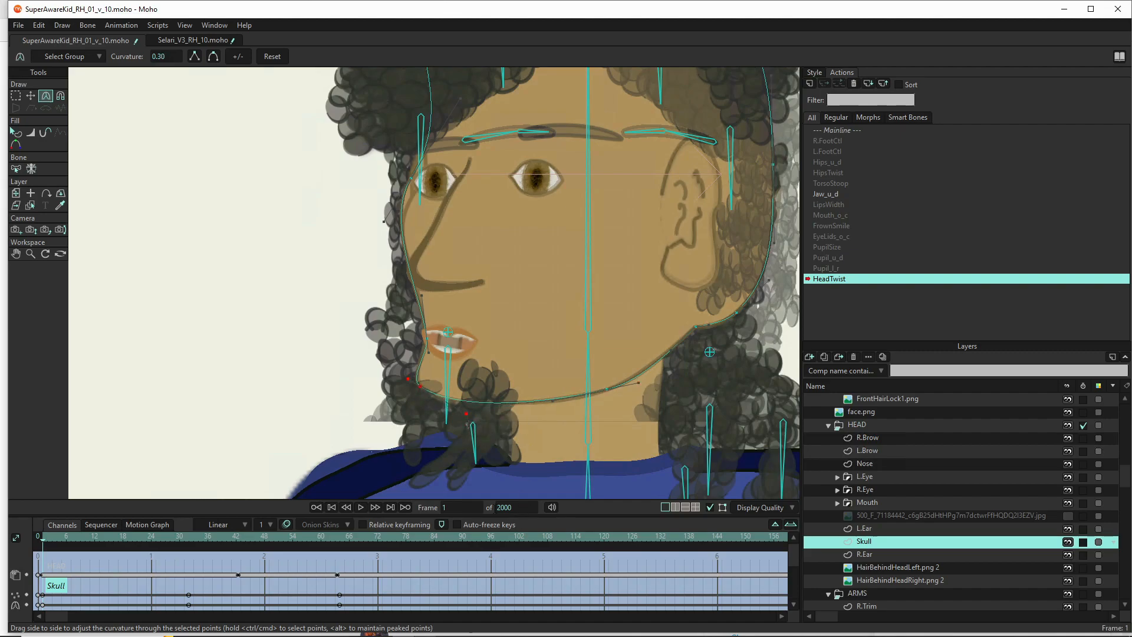
pyautogui.scroll(-3, 448, 466)
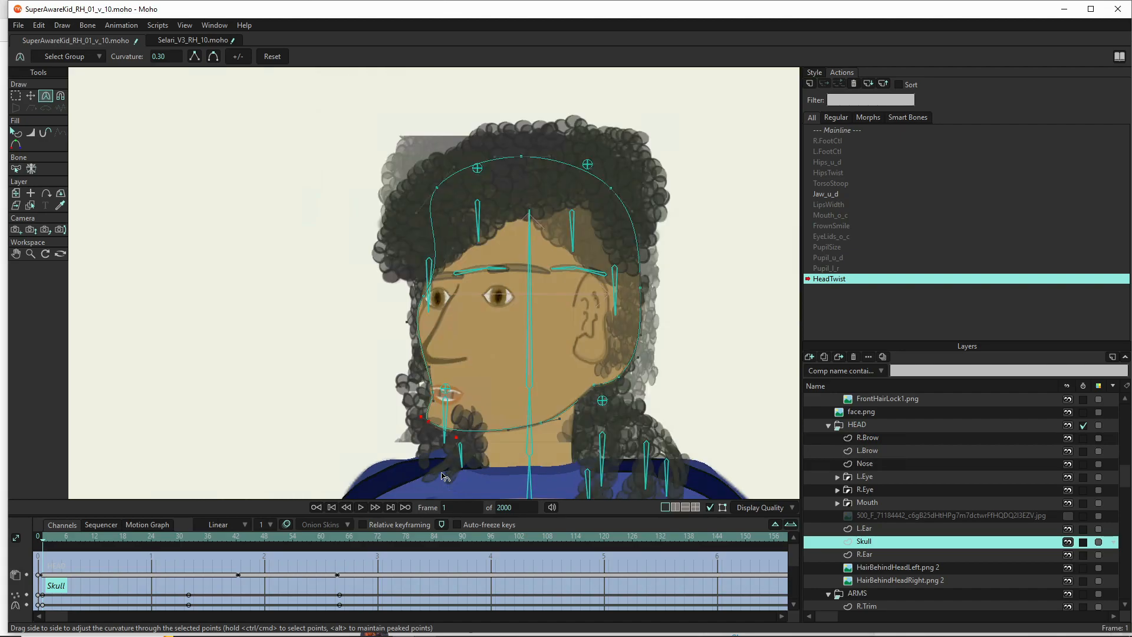
pyautogui.scroll(2, 442, 376)
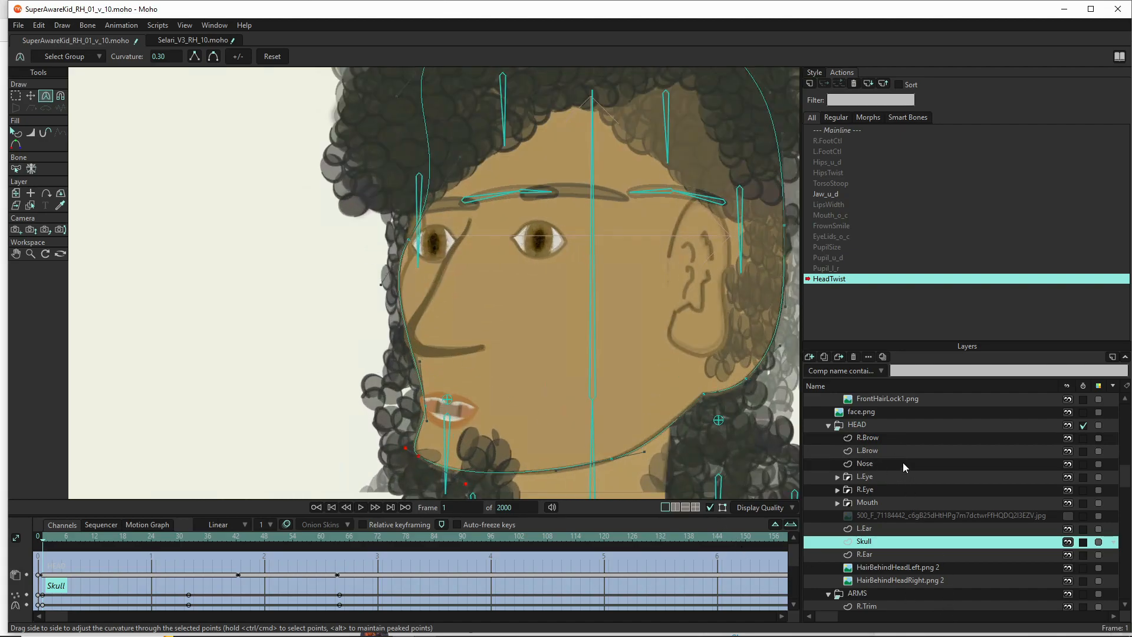
# Move the far eyebrow's bones on the SAK layer onto the reference brow and shrink to a bone scale of 0.80 to fit
pyautogui.scroll(5, 904, 462)
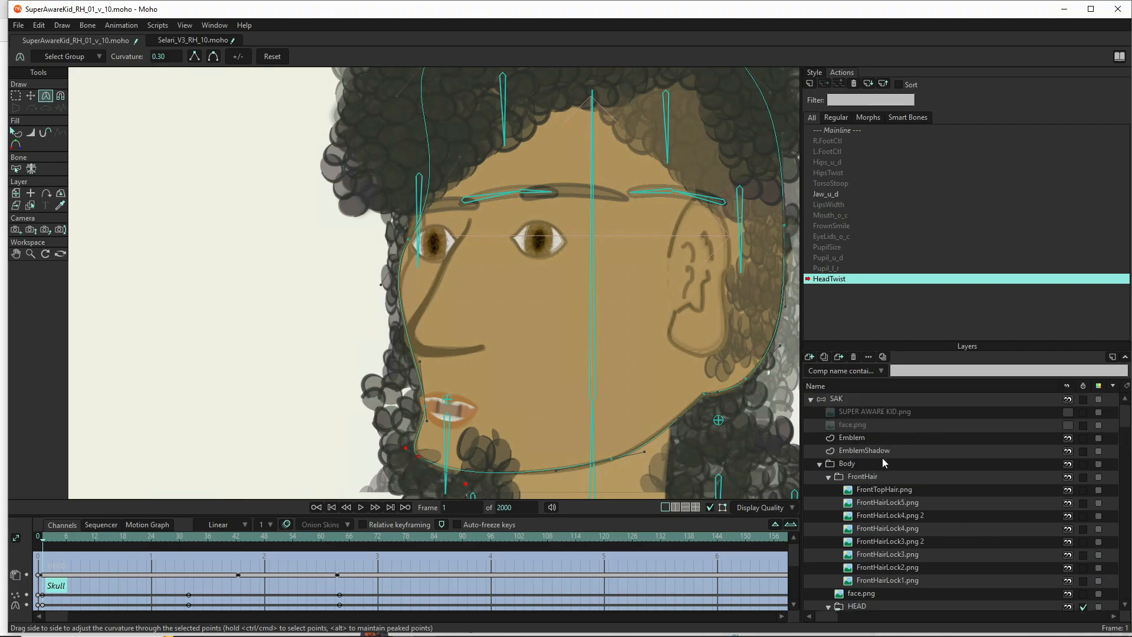
pyautogui.scroll(-4, 882, 482)
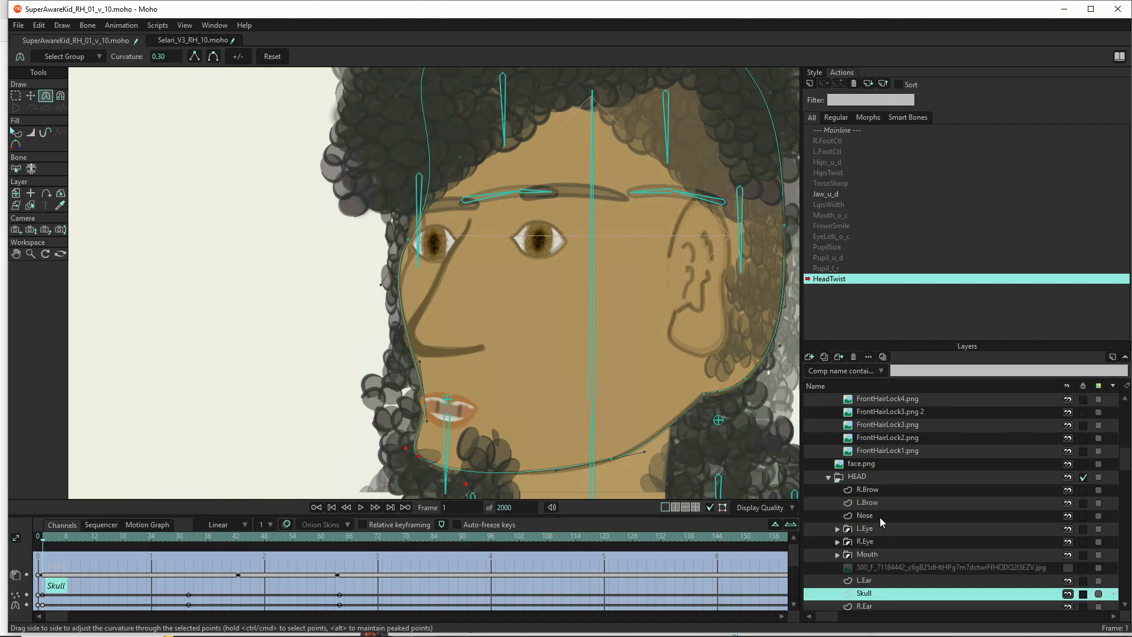
pyautogui.click(880, 515)
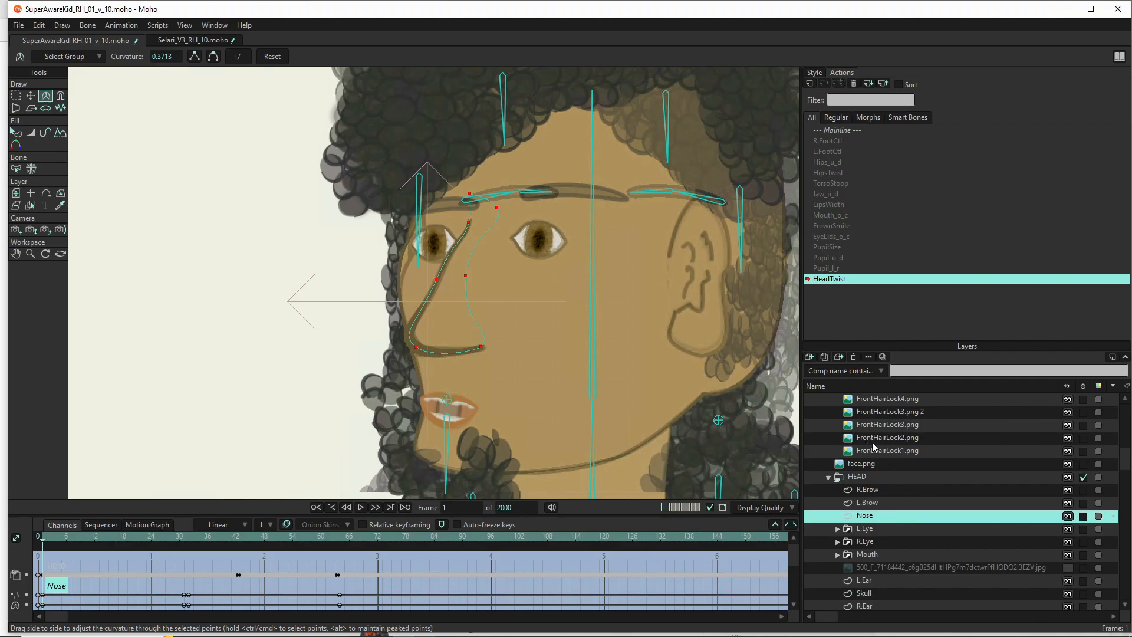
pyautogui.scroll(3, 872, 442)
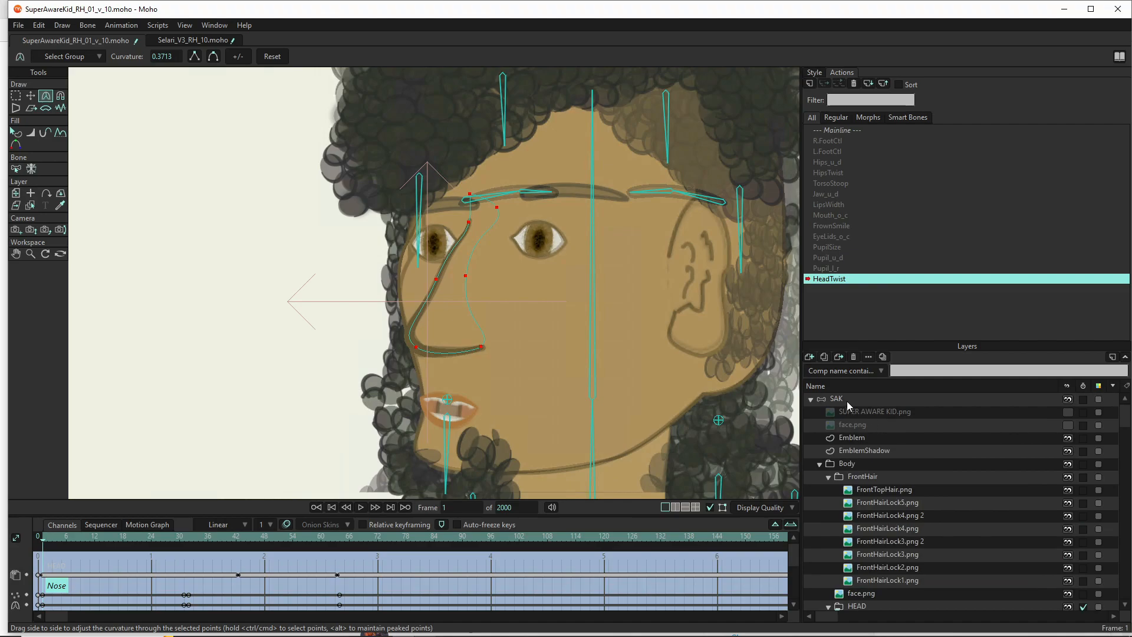
pyautogui.click(846, 398)
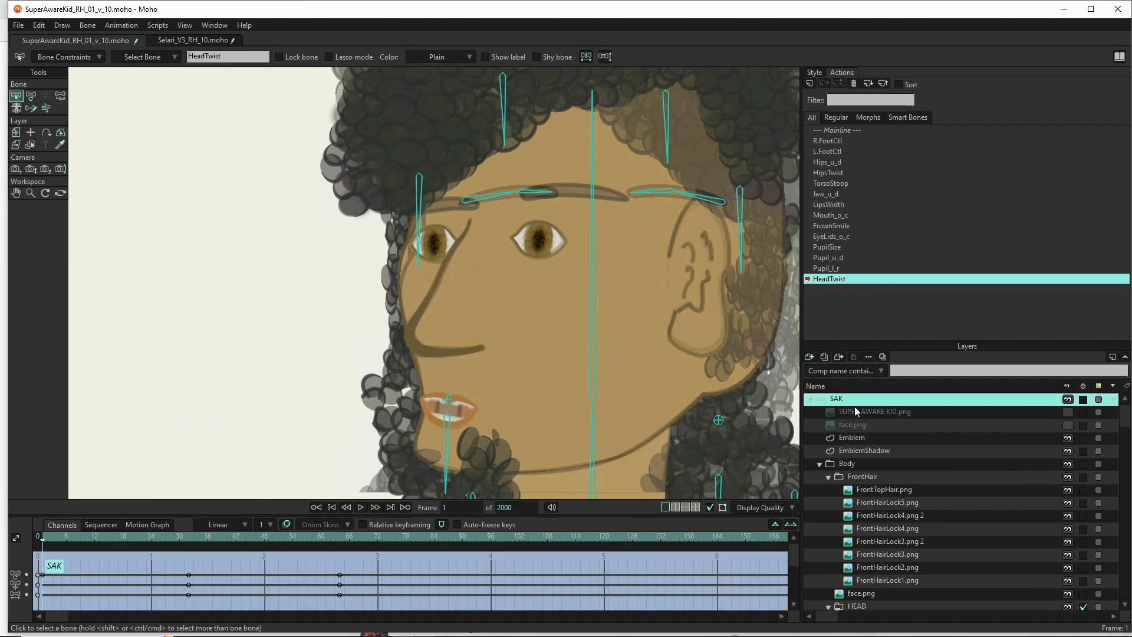
pyautogui.click(31, 95)
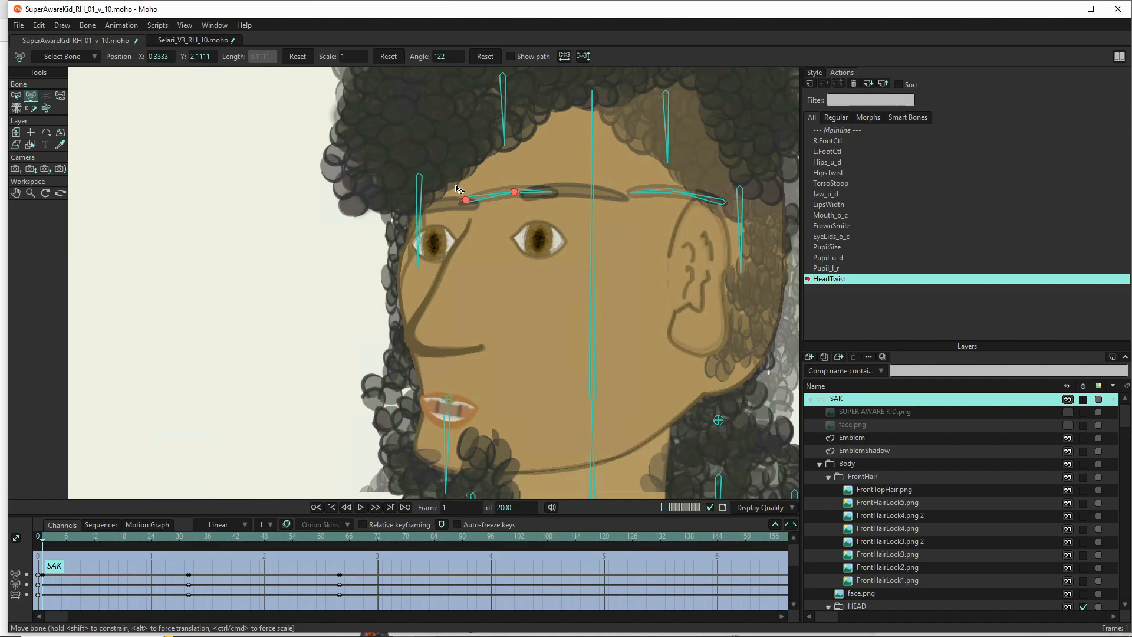
pyautogui.moveTo(466, 202); pyautogui.dragTo(404, 212)
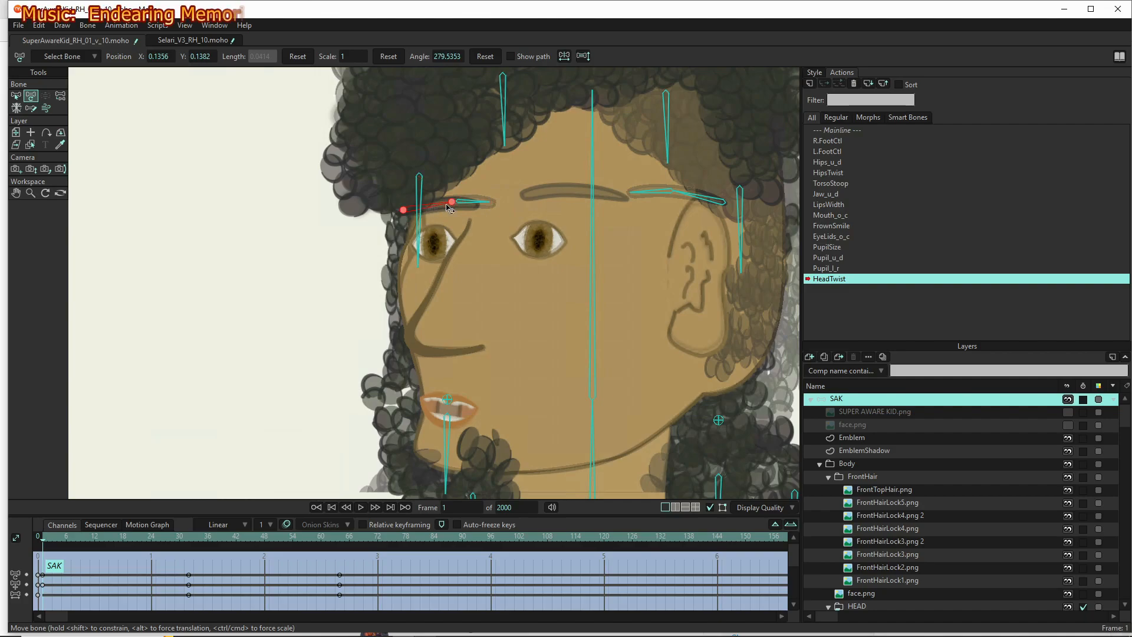
pyautogui.moveTo(453, 203)
pyautogui.mouseDown()
pyautogui.moveTo(437, 204)
pyautogui.moveTo(471, 205)
pyautogui.mouseUp()
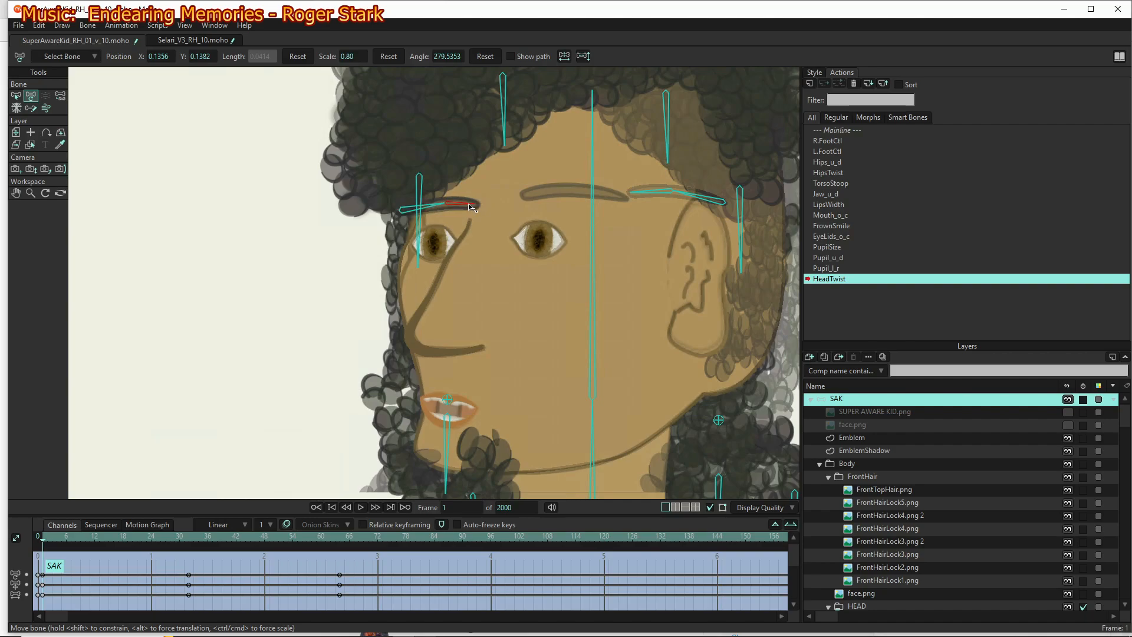
# Move the near eyebrow's bones onto the reference brow, then angle and stretch them to fit, using a bone scale of 1.13
pyautogui.moveTo(724, 203); pyautogui.dragTo(625, 201)
pyautogui.click(543, 195)
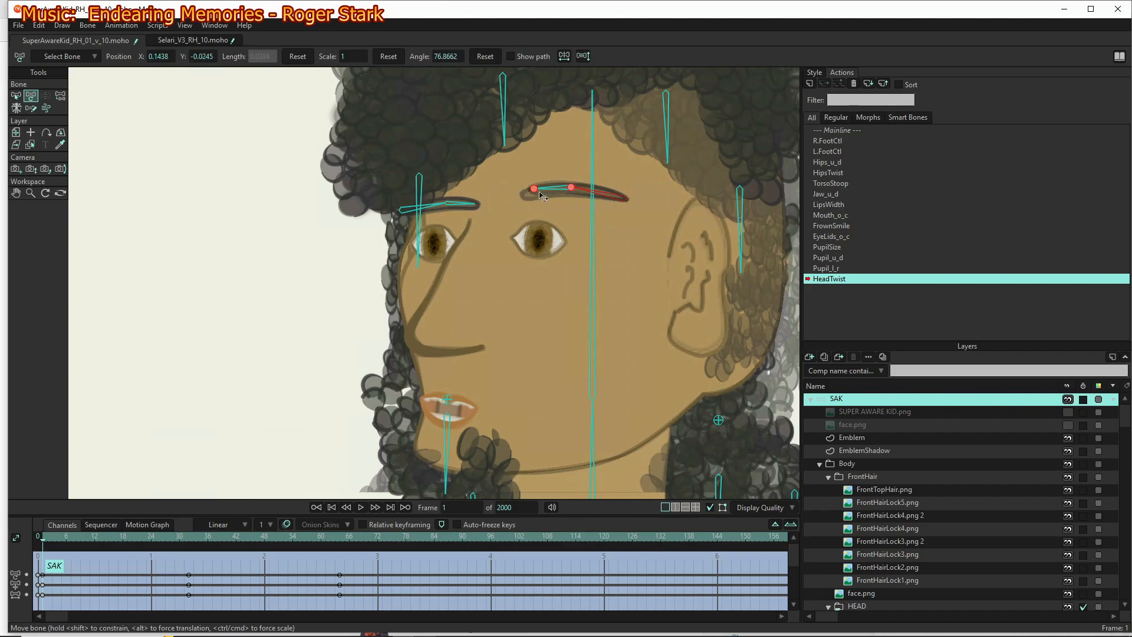
pyautogui.click(595, 197)
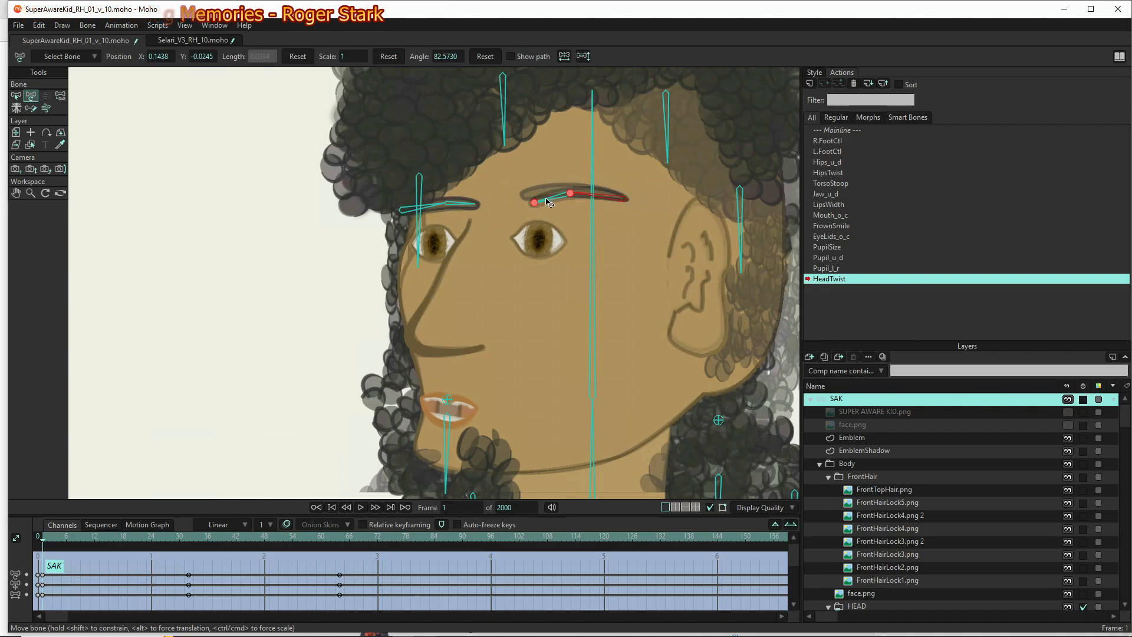
pyautogui.moveTo(578, 204); pyautogui.dragTo(606, 201)
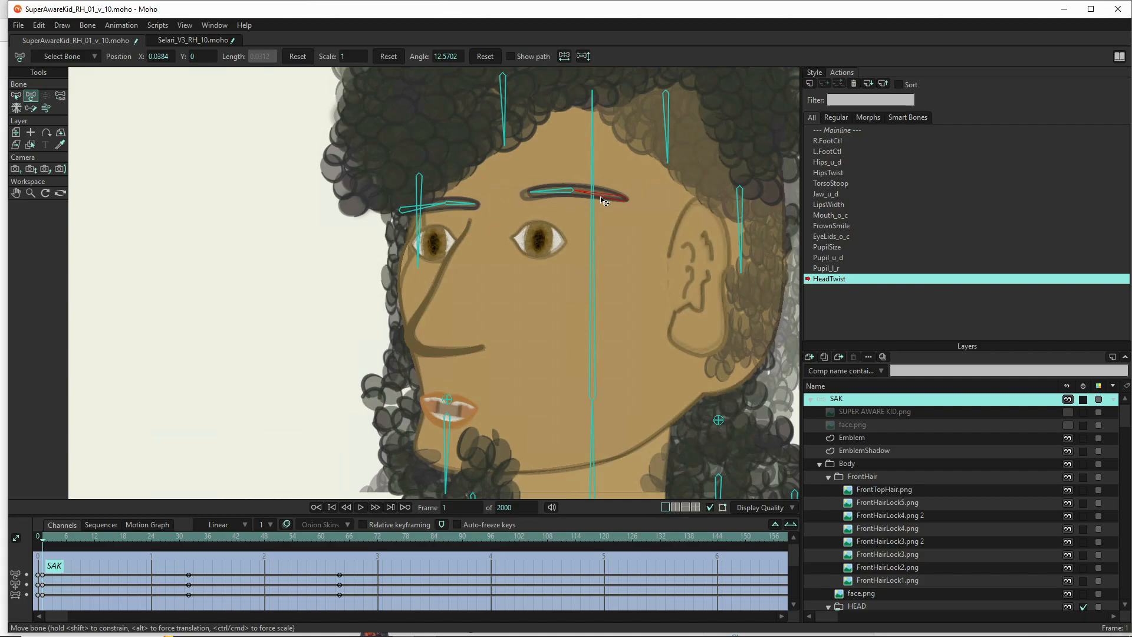
pyautogui.click(538, 195)
pyautogui.click(581, 193)
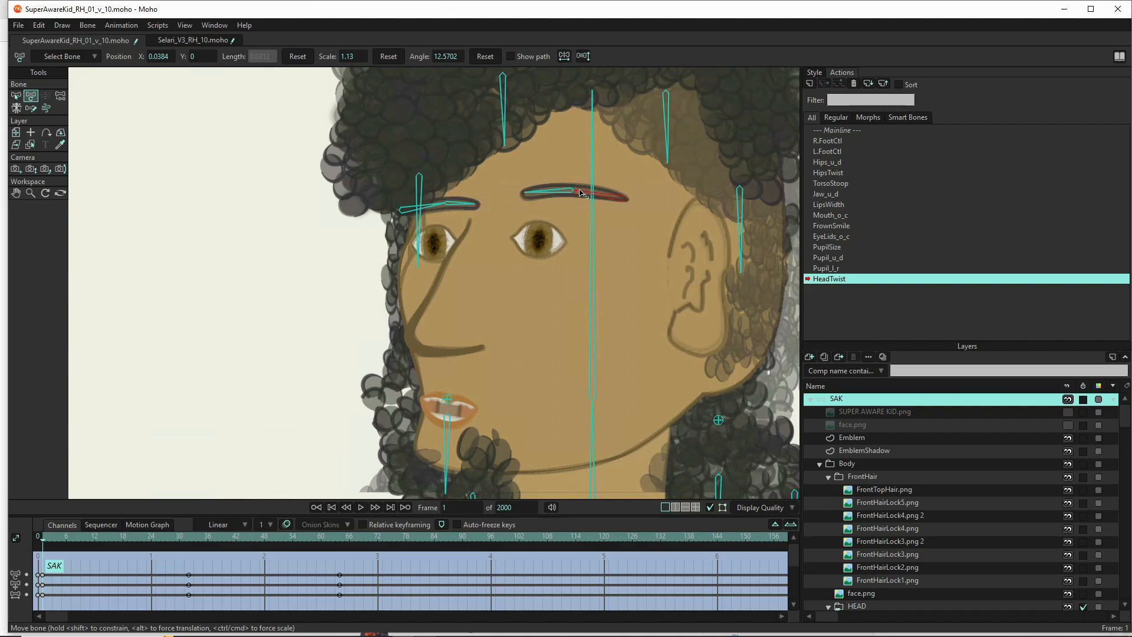
pyautogui.click(548, 195)
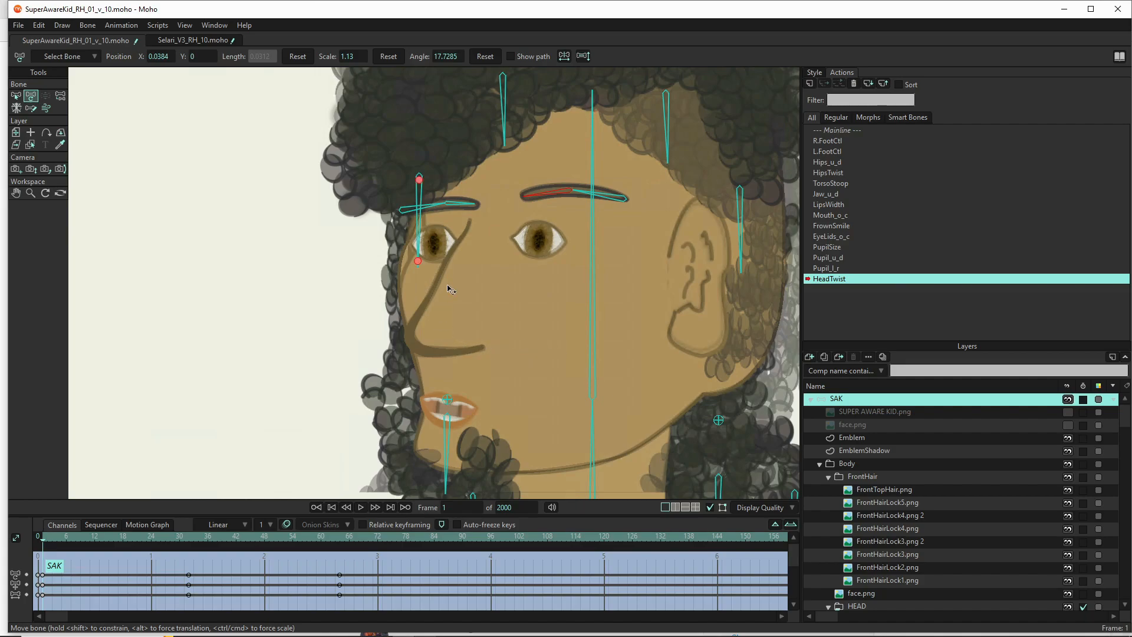
pyautogui.scroll(-3, 427, 276)
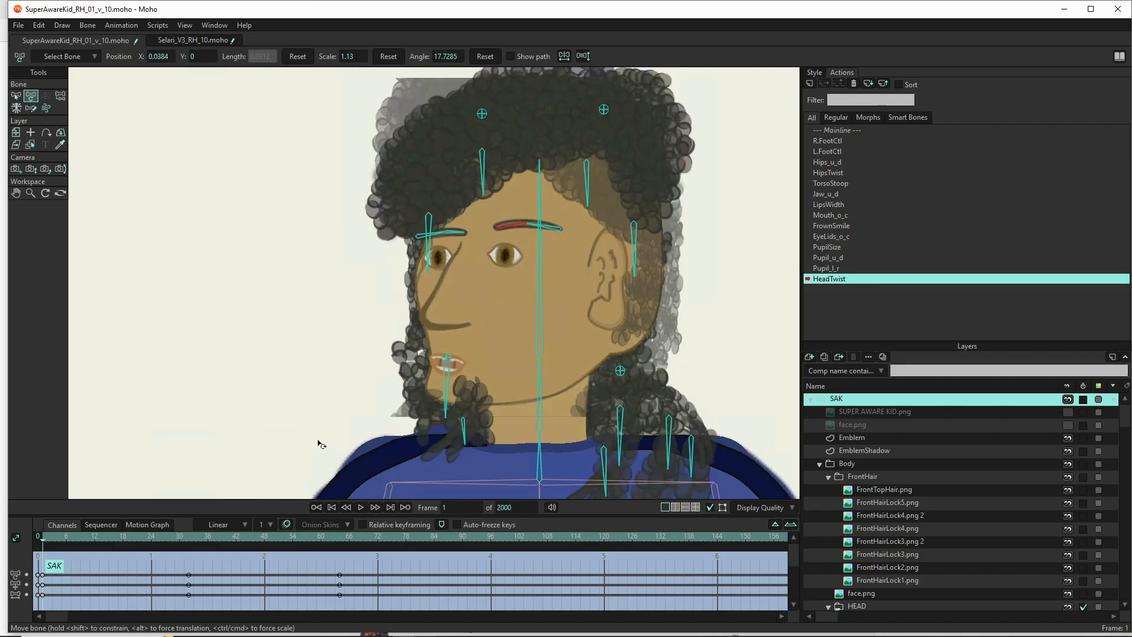
pyautogui.scroll(-3, 341, 380)
pyautogui.scroll(1, 341, 389)
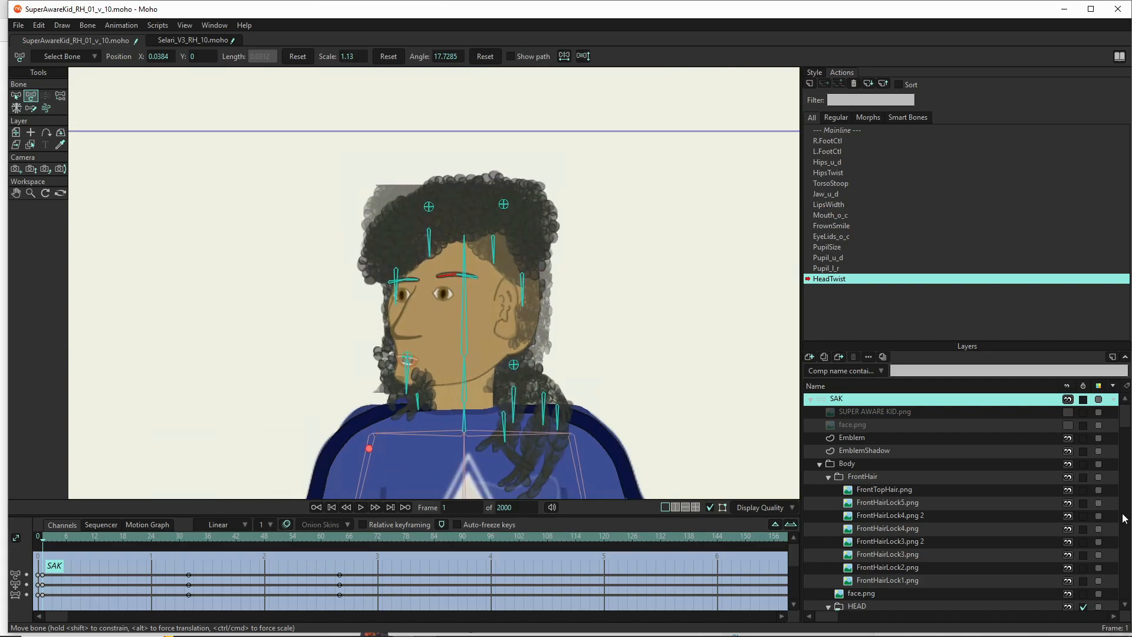
pyautogui.scroll(-2, 1010, 512)
pyautogui.scroll(-2, 1010, 512)
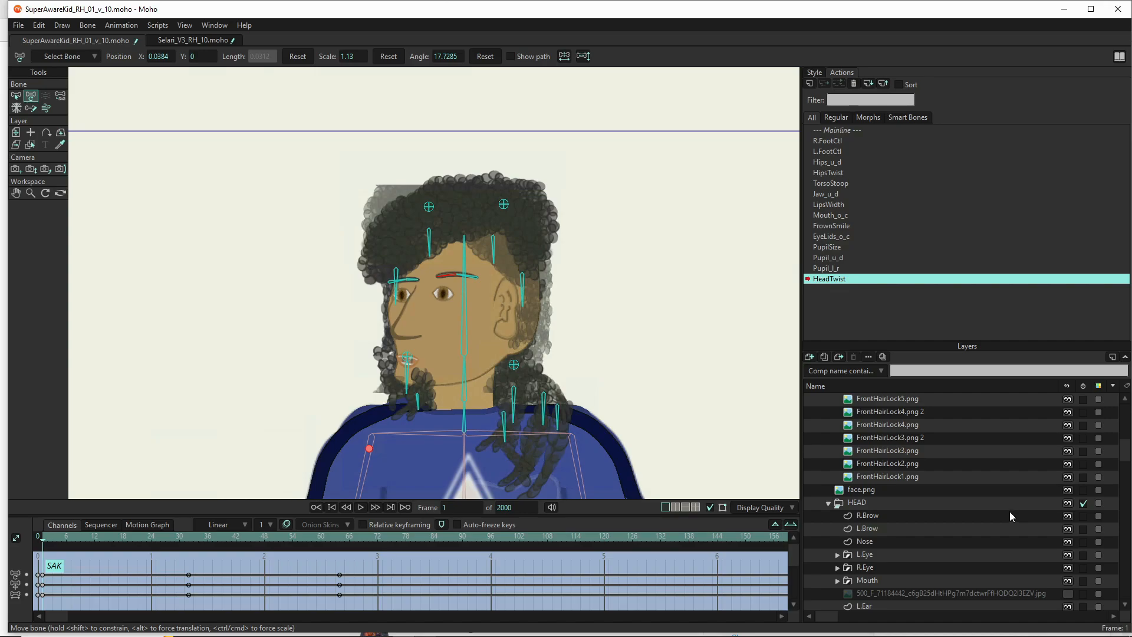
# Hide the face.png reference above the HEAD group and delete the hidden 500_F_71184442 reference JPG from that group
pyautogui.click(1068, 490)
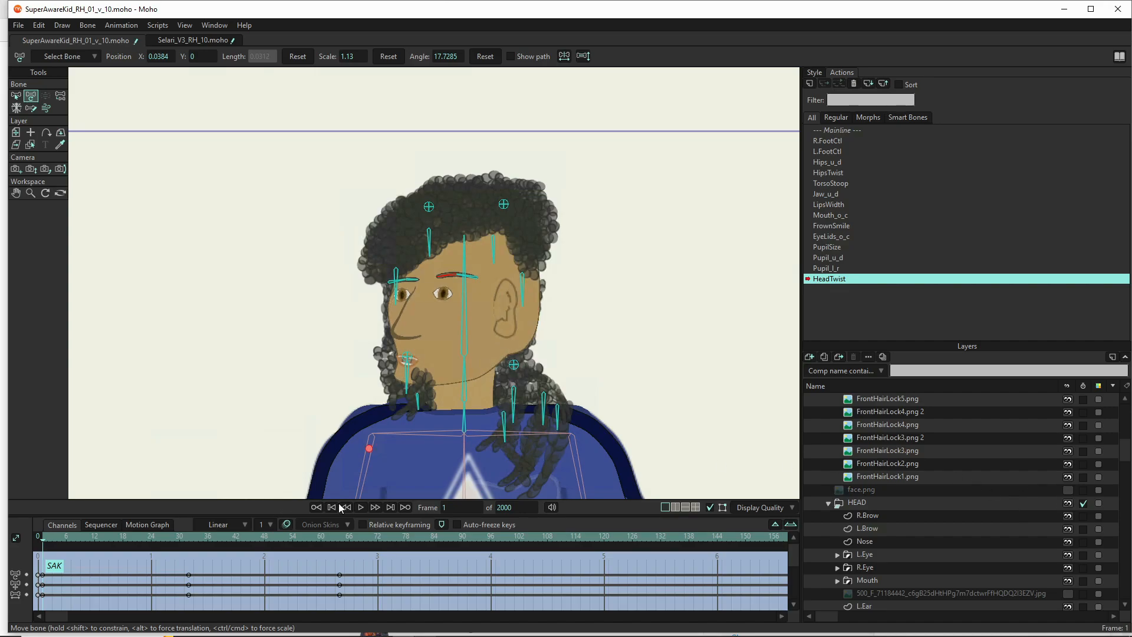
pyautogui.scroll(2, 911, 478)
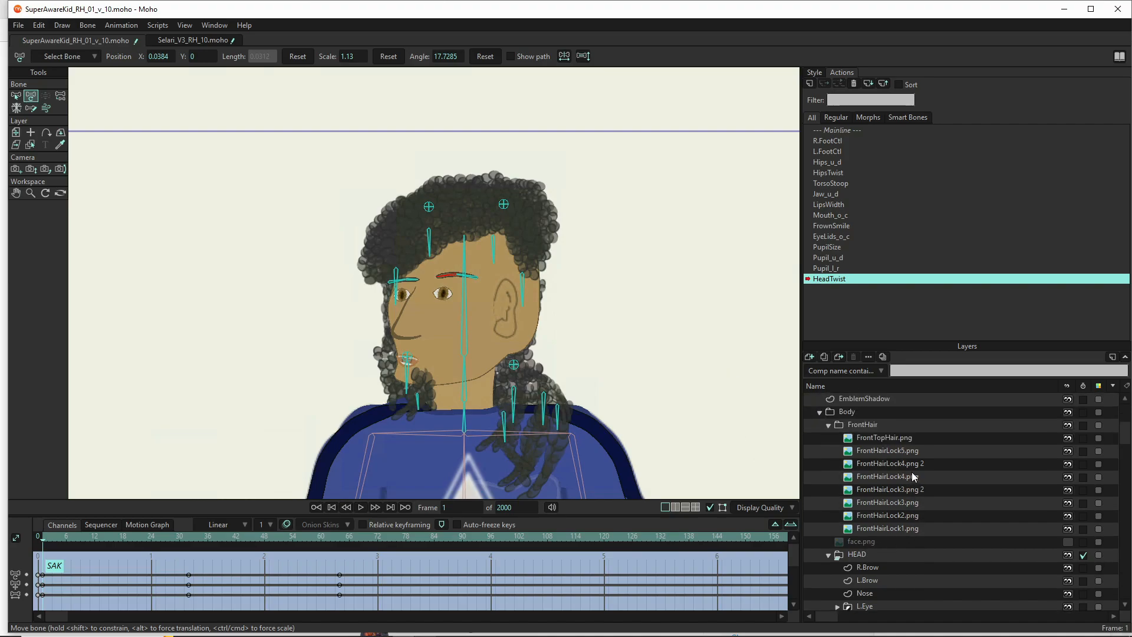
pyautogui.scroll(1, 911, 463)
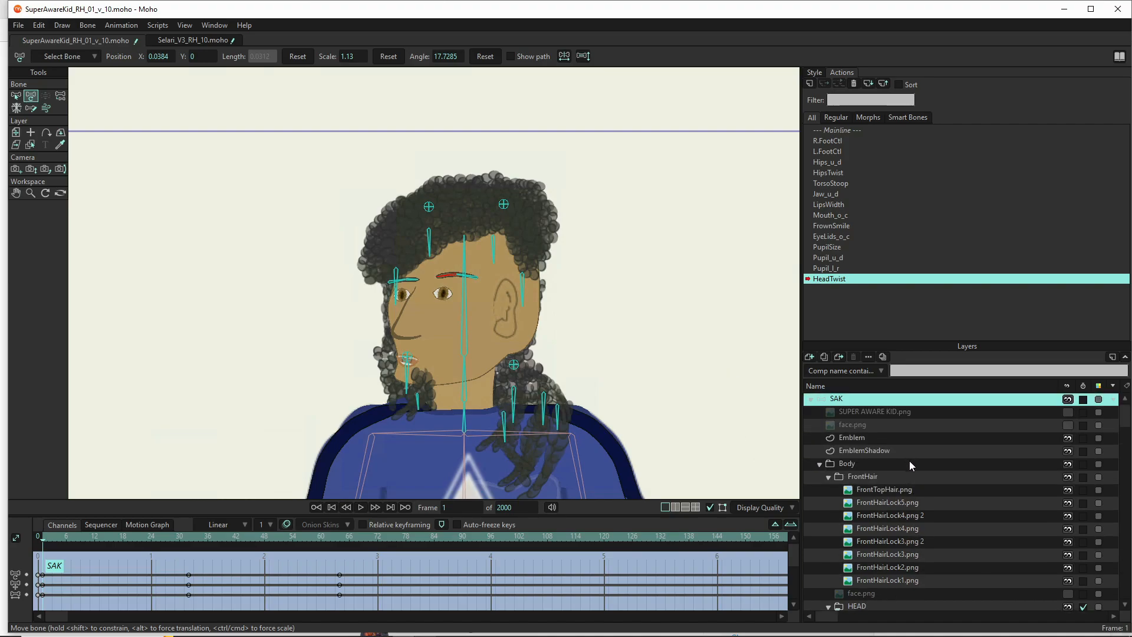
pyautogui.scroll(-4, 909, 460)
pyautogui.scroll(-1, 908, 475)
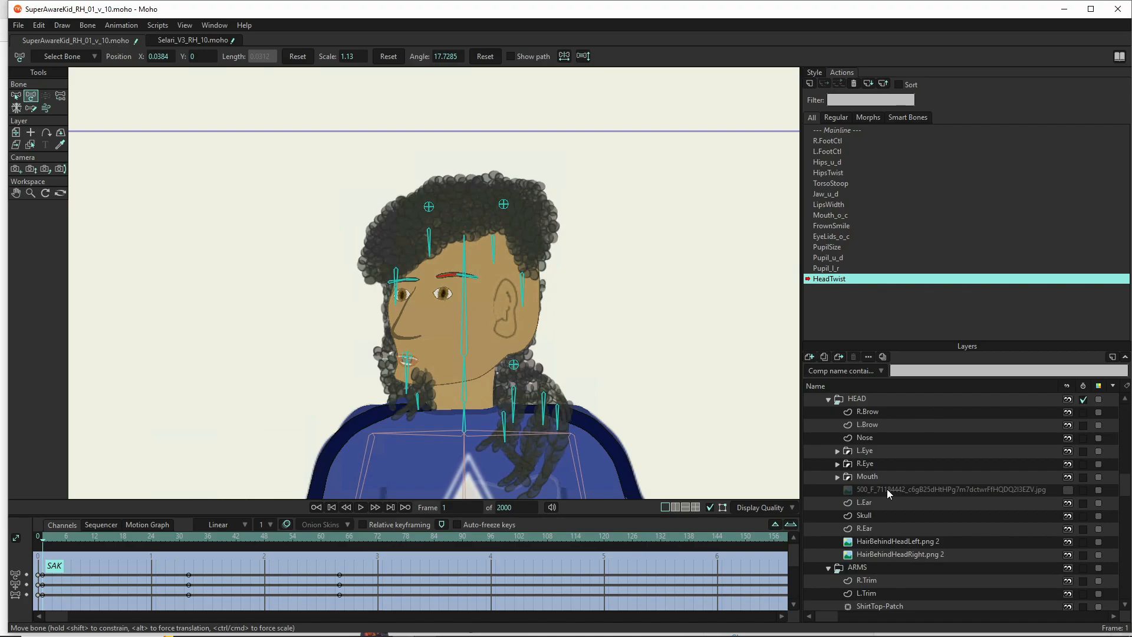
pyautogui.click(1015, 489)
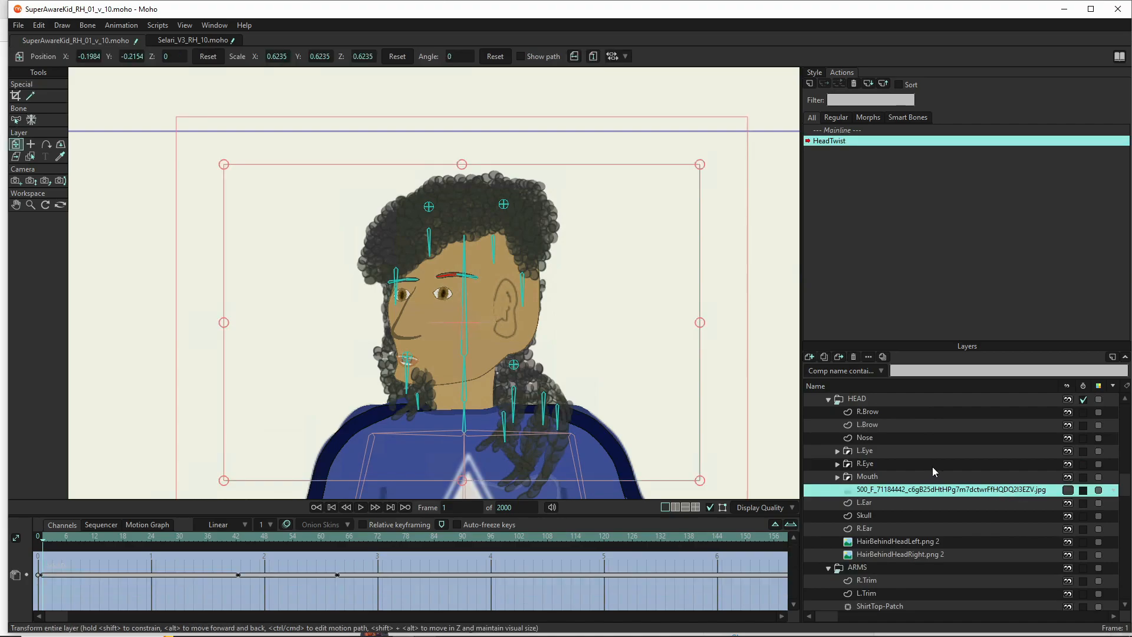
pyautogui.press('Delete')
# At frame 1, select the Skull's jaw and chin points together and raise them slightly to shorten the lower face
pyautogui.moveTo(42, 545)
pyautogui.mouseDown()
pyautogui.moveTo(388, 539)
pyautogui.moveTo(44, 534)
pyautogui.moveTo(150, 547)
pyautogui.moveTo(37, 523)
pyautogui.moveTo(23, 508)
pyautogui.moveTo(56, 519)
pyautogui.moveTo(20, 512)
pyautogui.moveTo(47, 546)
pyautogui.moveTo(251, 546)
pyautogui.moveTo(88, 542)
pyautogui.moveTo(122, 531)
pyautogui.moveTo(88, 523)
pyautogui.moveTo(45, 537)
pyautogui.mouseUp()
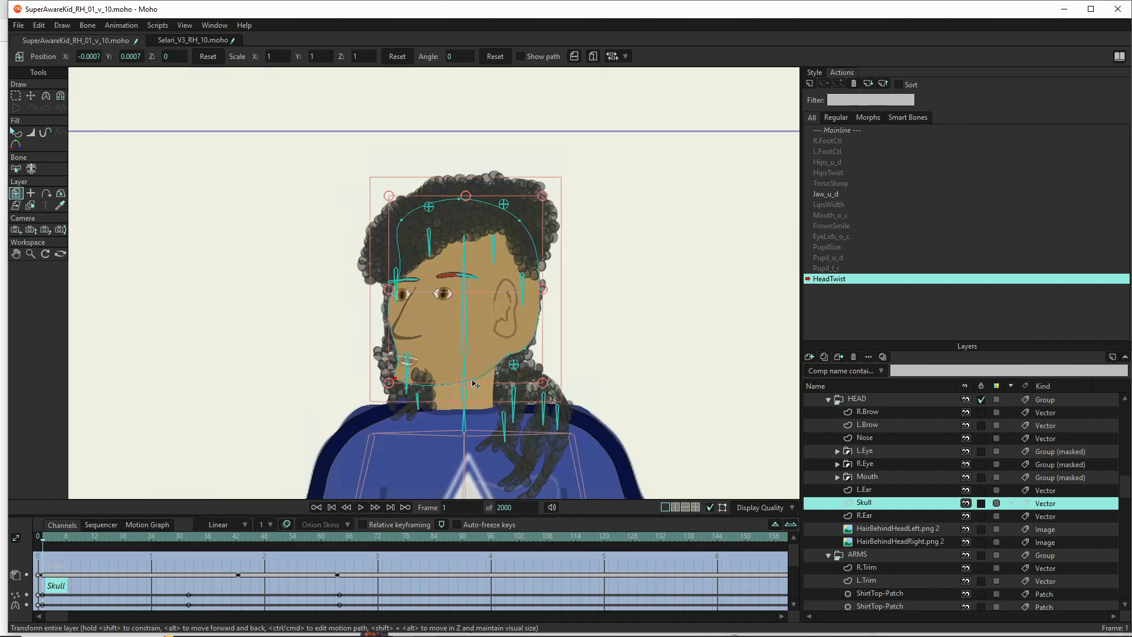
pyautogui.press('g')
pyautogui.moveTo(590, 340); pyautogui.dragTo(355, 407)
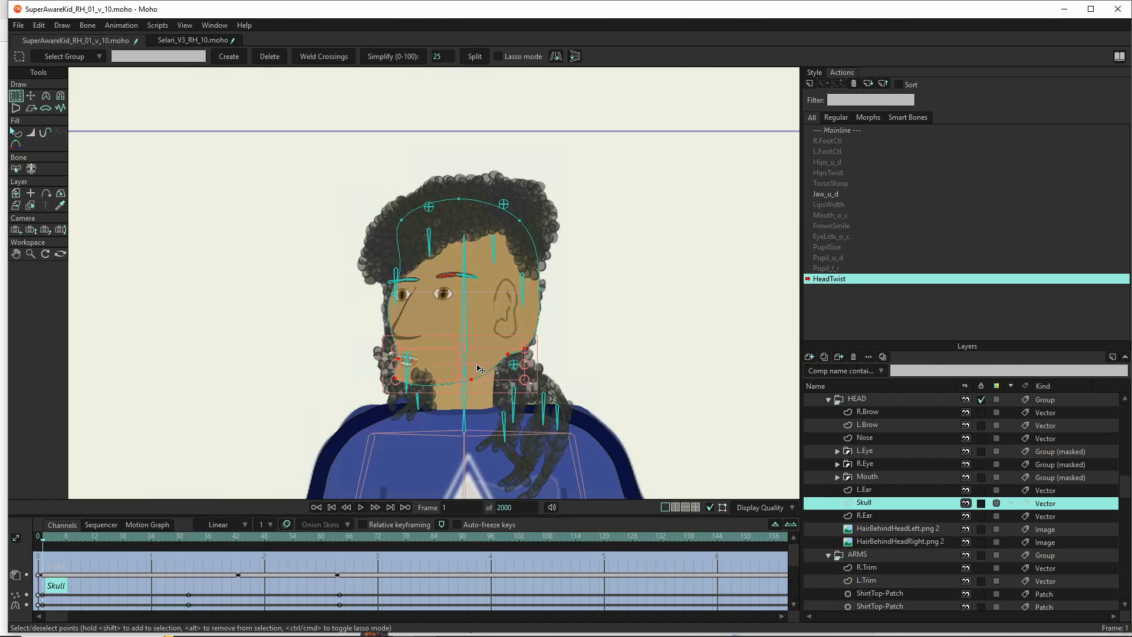
pyautogui.press('t')
pyautogui.moveTo(481, 372); pyautogui.dragTo(479, 365)
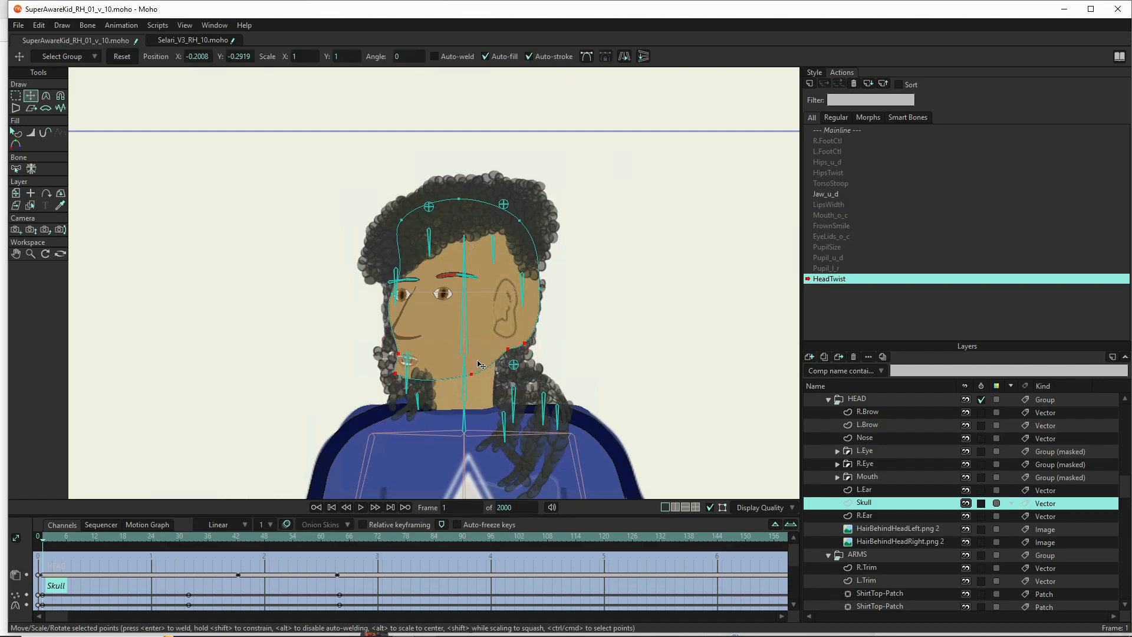
pyautogui.moveTo(480, 363); pyautogui.dragTo(480, 361)
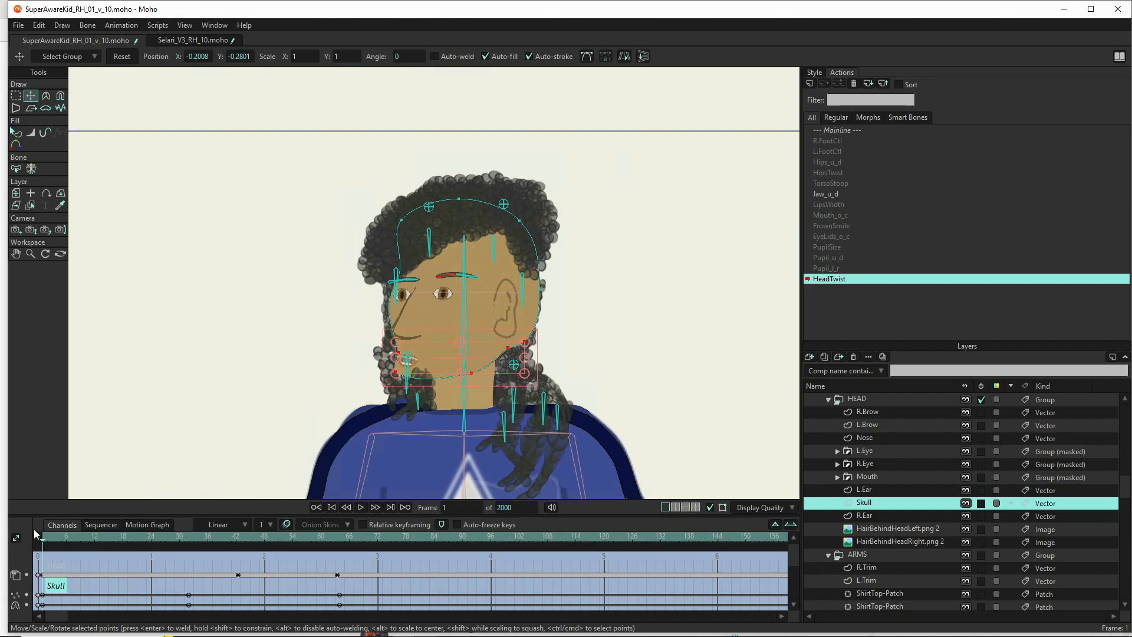
pyautogui.moveTo(44, 539)
pyautogui.mouseDown()
pyautogui.moveTo(352, 535)
pyautogui.moveTo(44, 539)
pyautogui.mouseUp()
# Nudge the whole Mouth layer slightly upward at frame 1 to sit properly above the raised chin, and check the turn
pyautogui.click(883, 477)
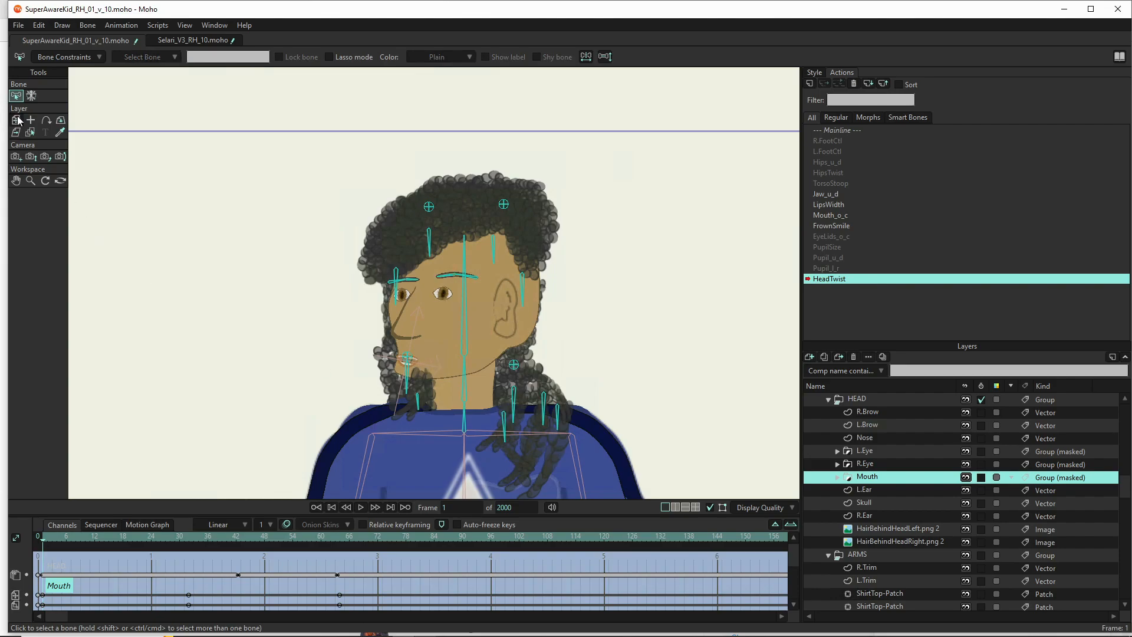
pyautogui.click(16, 120)
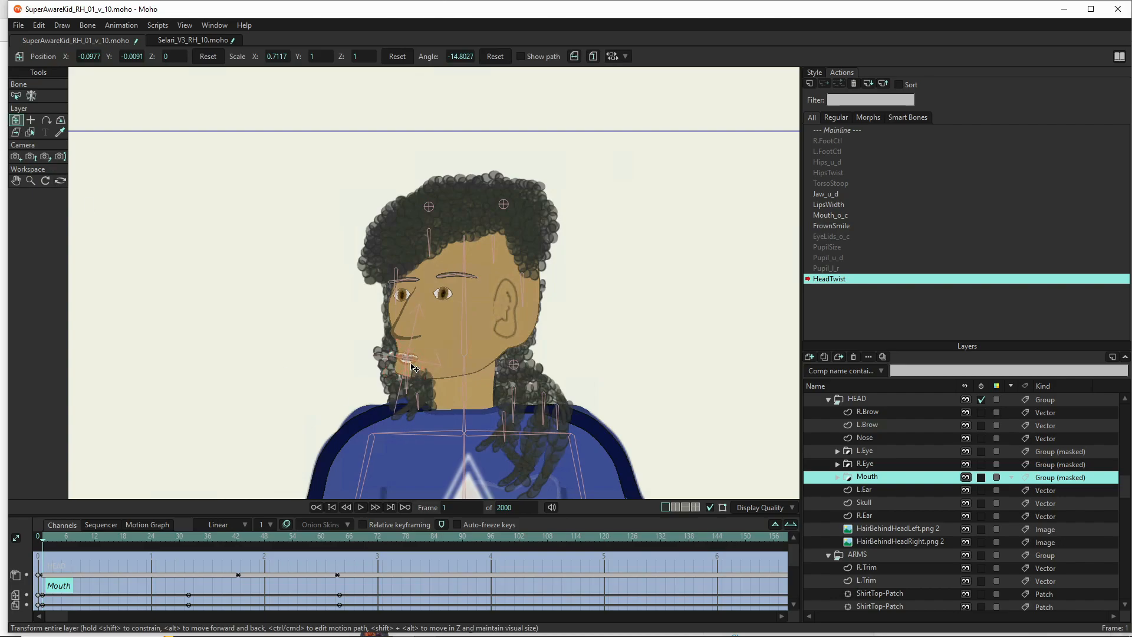
pyautogui.moveTo(414, 367); pyautogui.dragTo(415, 365)
pyautogui.moveTo(45, 541); pyautogui.dragTo(174, 540)
pyautogui.moveTo(259, 548)
pyautogui.mouseDown()
pyautogui.moveTo(369, 550)
pyautogui.moveTo(260, 539)
pyautogui.mouseUp()
pyautogui.moveTo(167, 537); pyautogui.dragTo(43, 538)
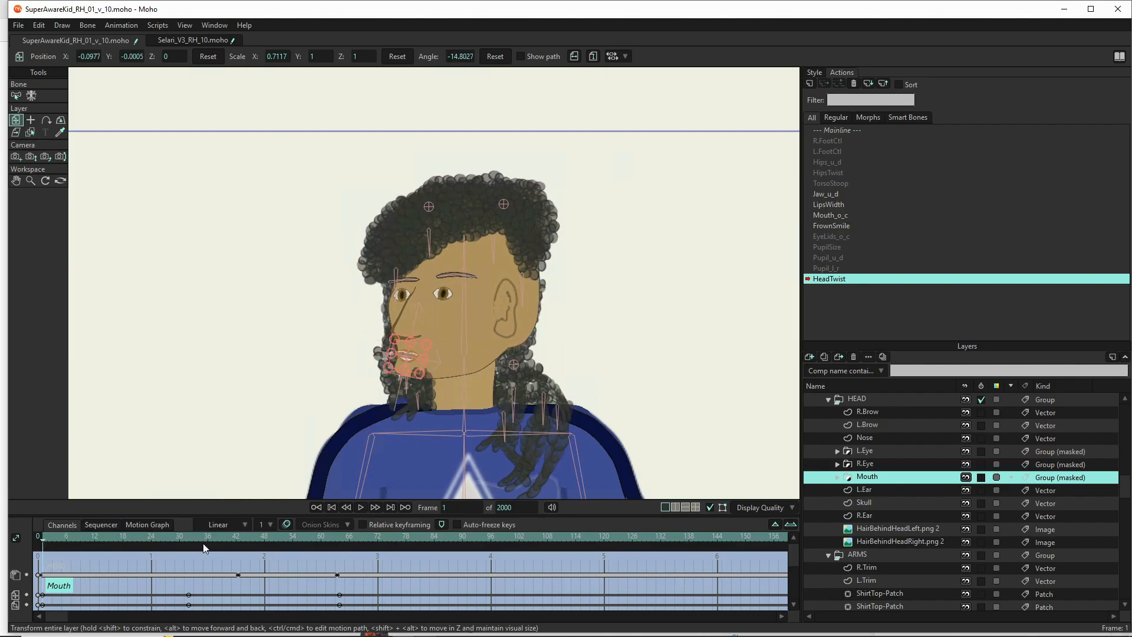
# Place HairBehindHeadLeft.png 2 directly above Skull at frame 1 and narrow it to X scale 0.0237, then to 0.0212 at frame 21
pyautogui.click(921, 539)
pyautogui.click(919, 533)
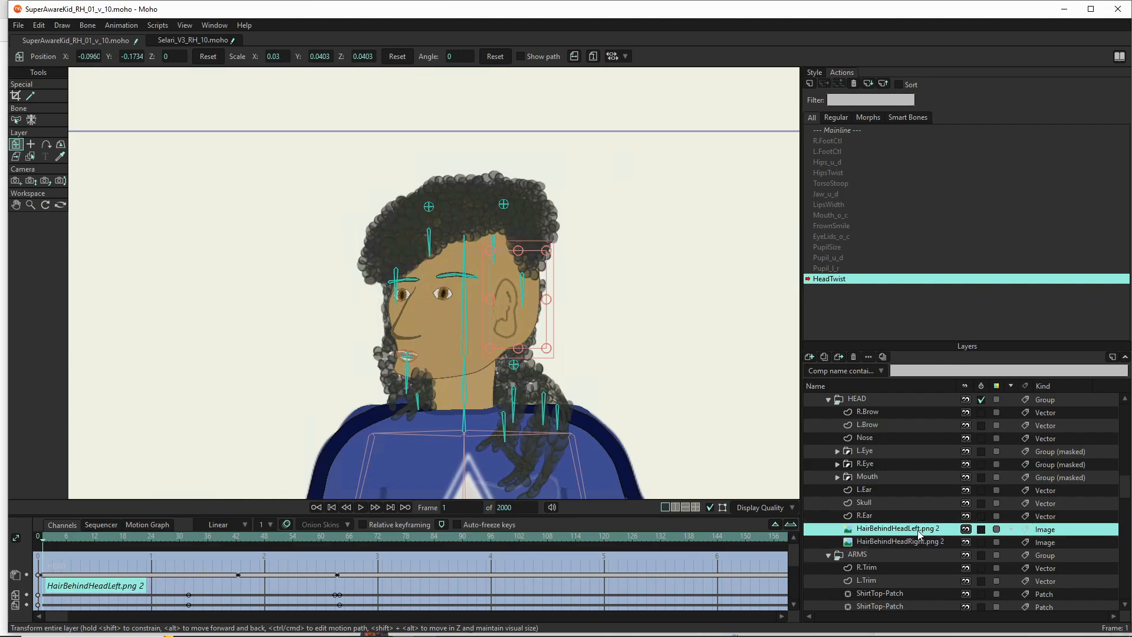
pyautogui.moveTo(901, 531); pyautogui.dragTo(897, 497)
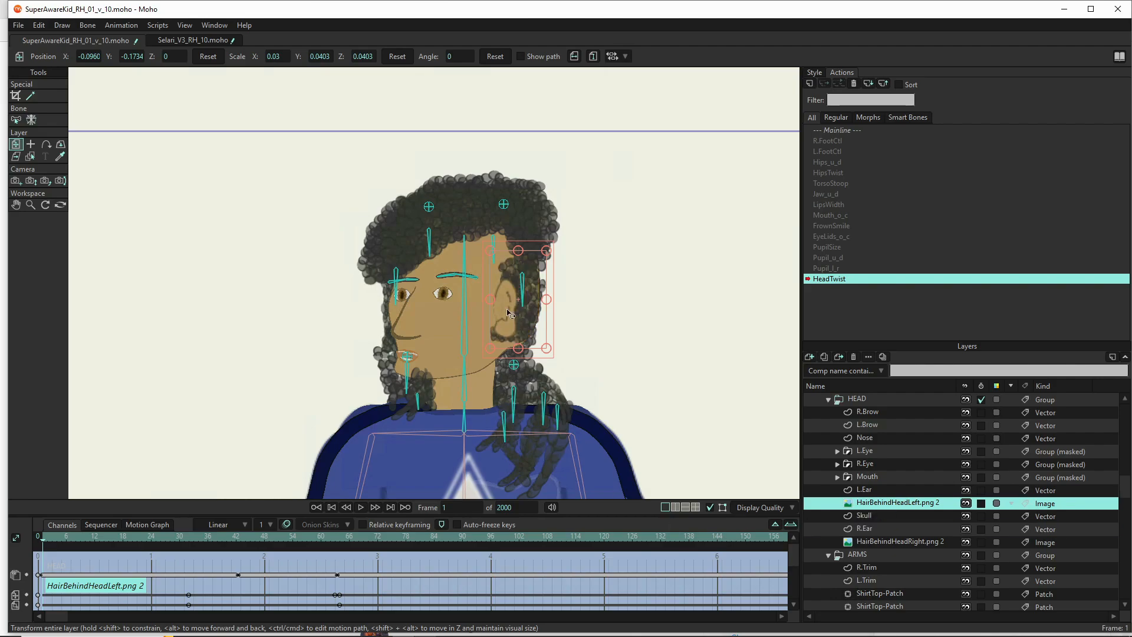
pyautogui.moveTo(491, 305); pyautogui.dragTo(544, 313)
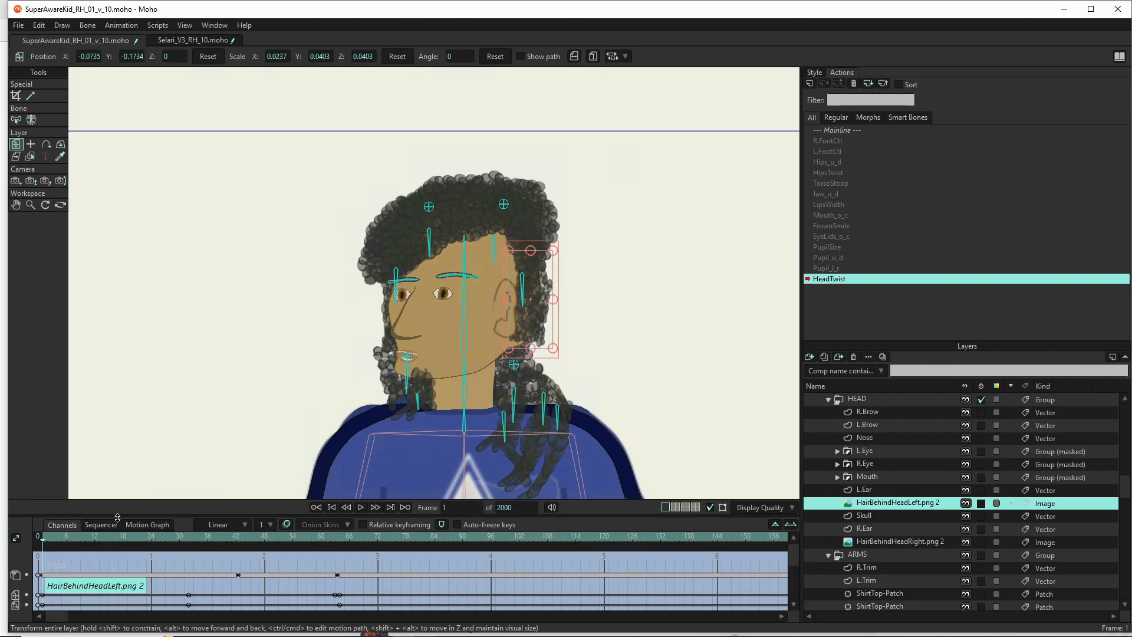
pyautogui.moveTo(52, 548); pyautogui.dragTo(137, 548)
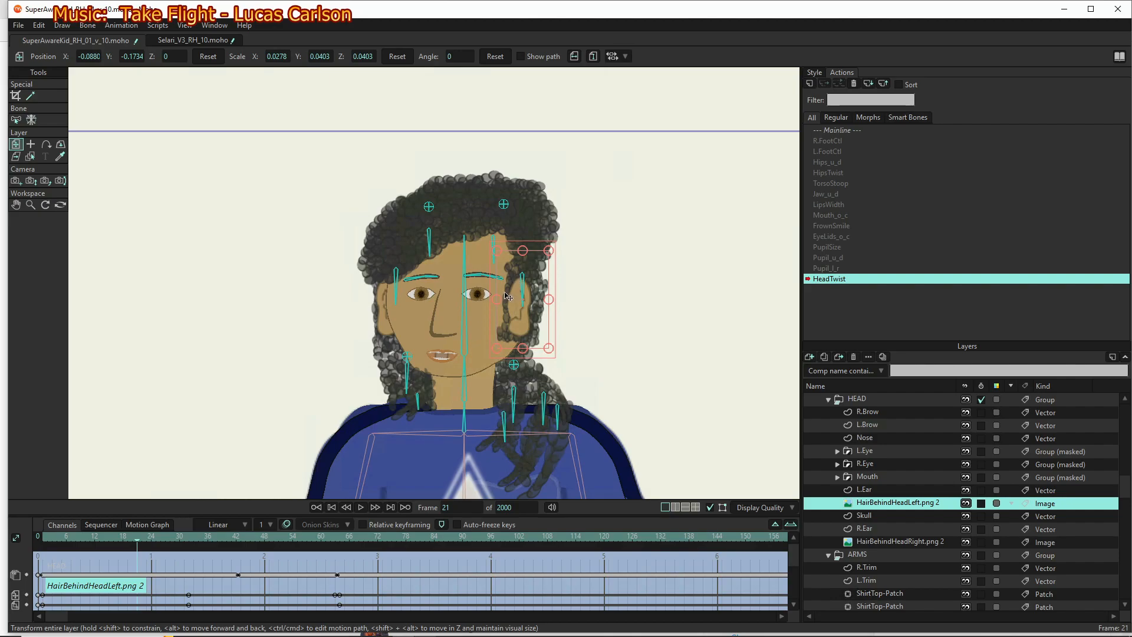
pyautogui.moveTo(500, 301); pyautogui.dragTo(543, 310)
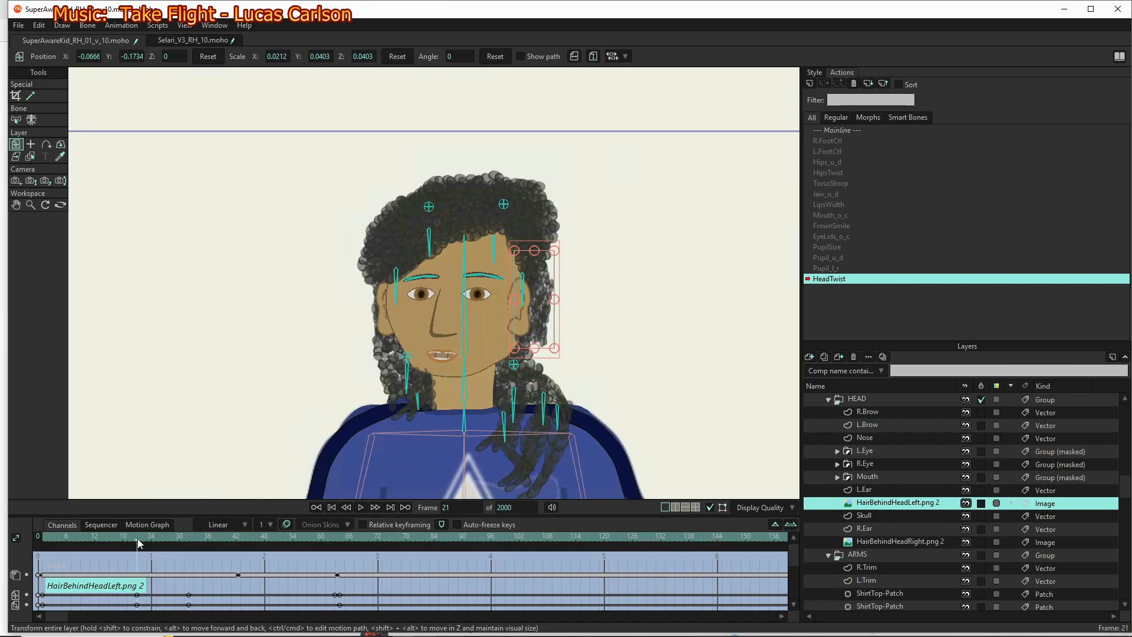
# Key HairBehindHeadLeft.png 2 above Skull at frame 24 and at the bottom of the HEAD group at frame 31
pyautogui.moveTo(137, 539); pyautogui.dragTo(190, 547)
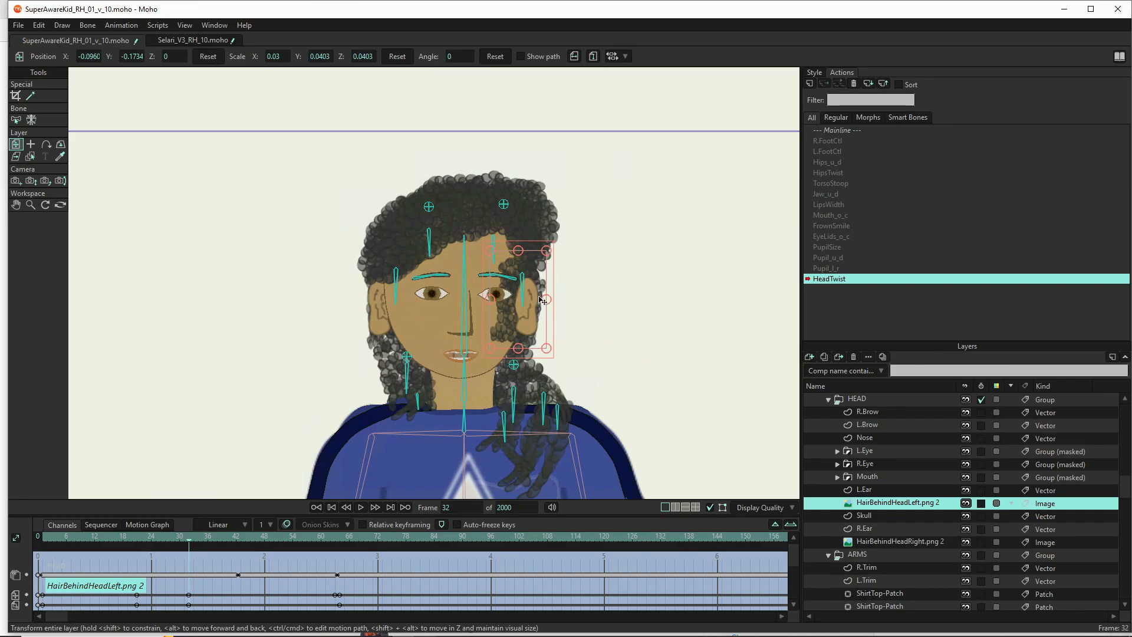
pyautogui.moveTo(895, 505); pyautogui.dragTo(894, 537)
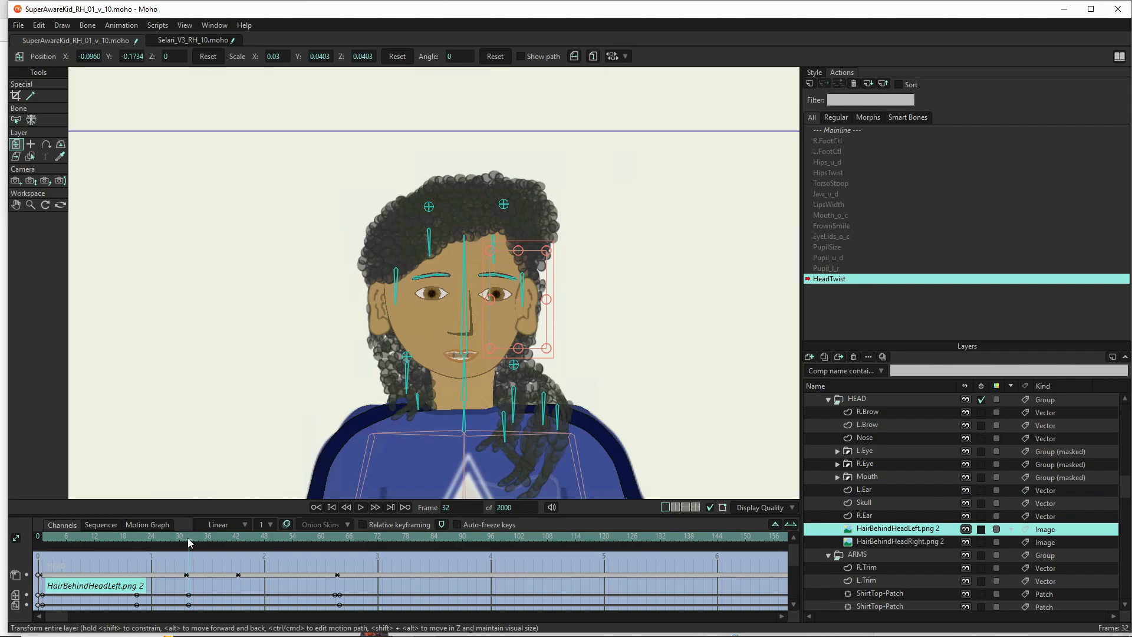
pyautogui.hotkey('ctrl', 'z')
pyautogui.click(157, 539)
pyautogui.click(151, 539)
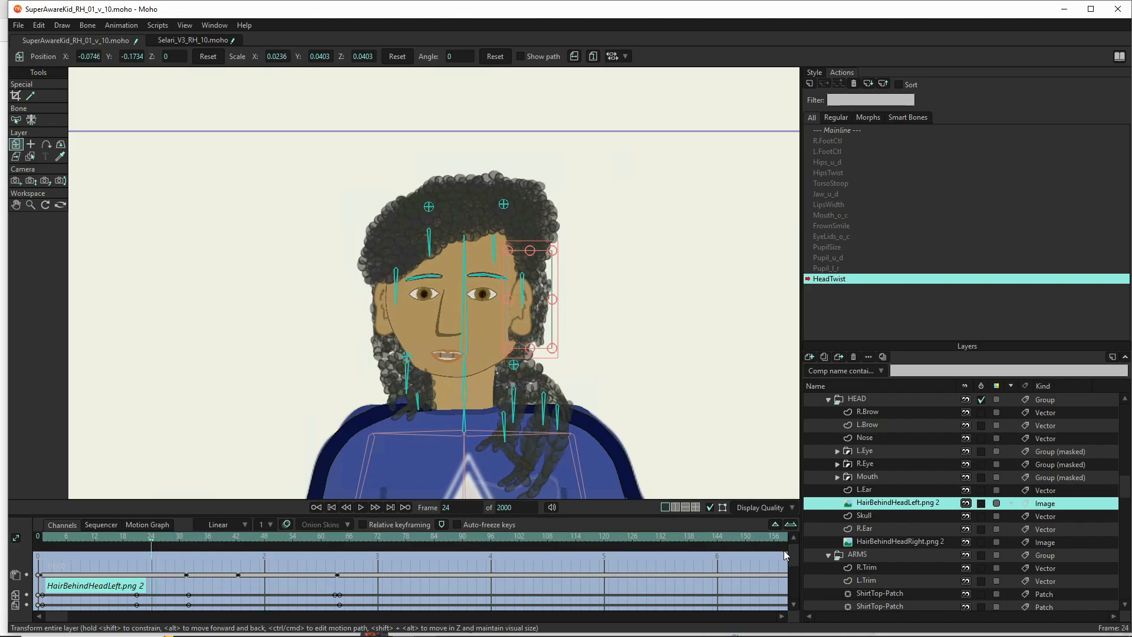
pyautogui.moveTo(891, 500); pyautogui.dragTo(888, 511)
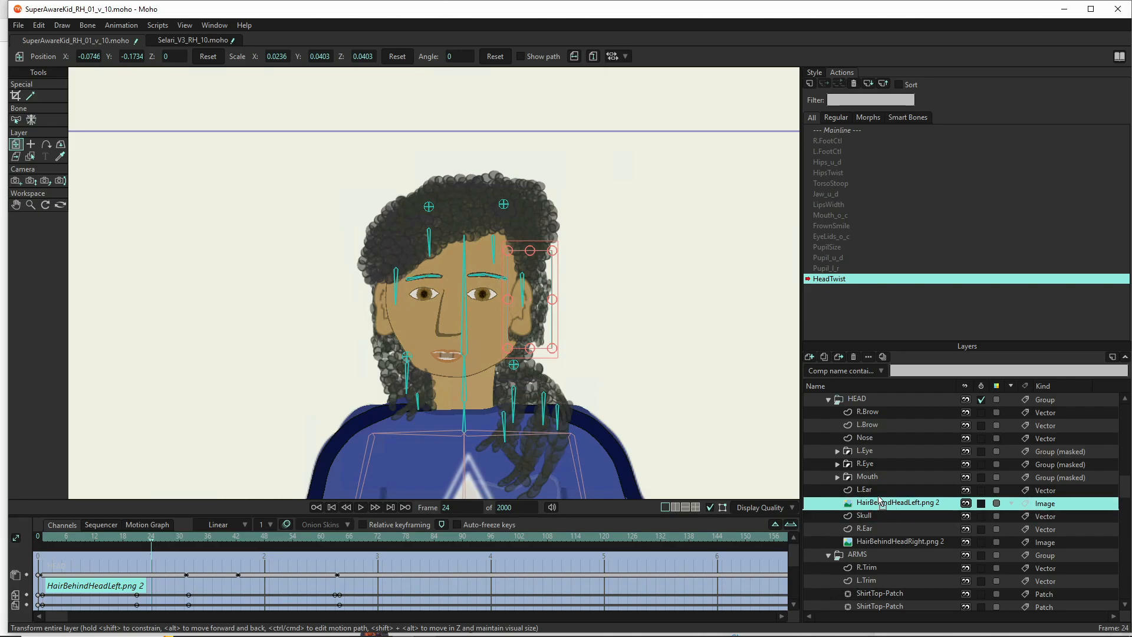
pyautogui.click(185, 539)
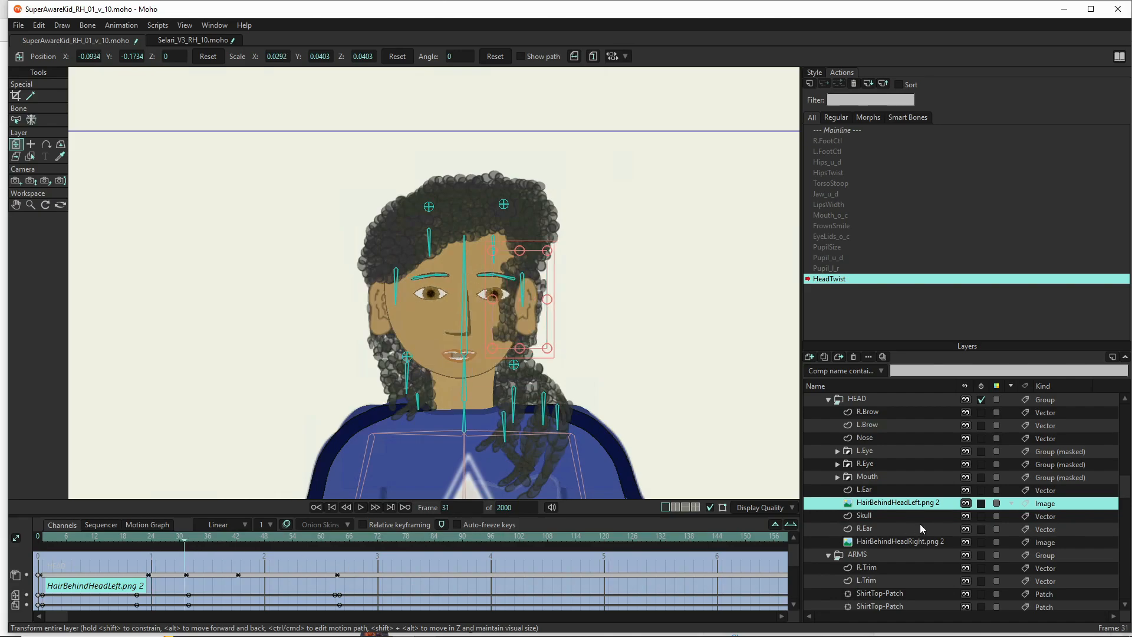
pyautogui.moveTo(890, 505); pyautogui.dragTo(890, 543)
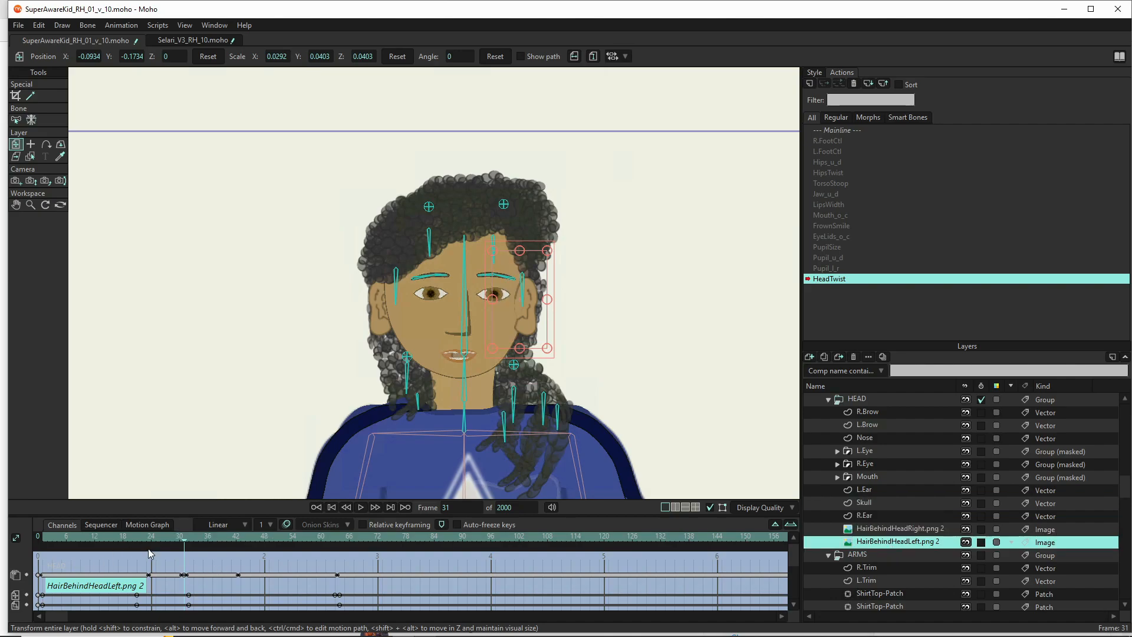
# Narrow HairBehindHeadLeft.png 2 behind the ear to X scale 0.0217 at frame 28 and 0.0207 at frame 30
pyautogui.moveTo(185, 539)
pyautogui.mouseDown()
pyautogui.moveTo(204, 539)
pyautogui.moveTo(114, 540)
pyautogui.moveTo(169, 547)
pyautogui.mouseUp()
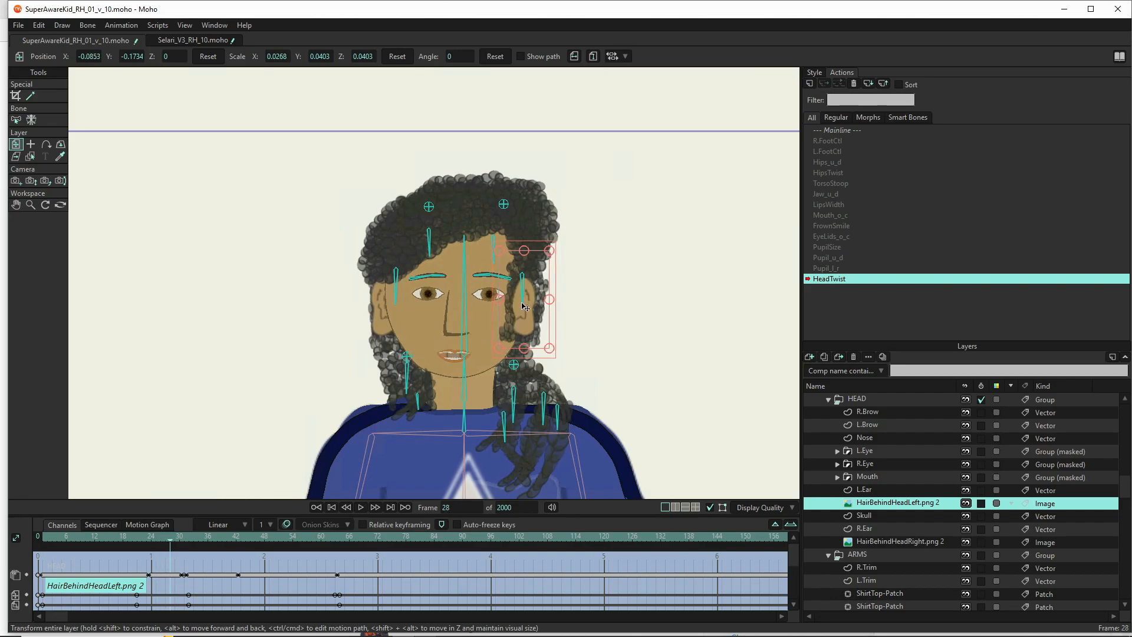
pyautogui.moveTo(502, 300); pyautogui.dragTo(508, 302)
pyautogui.moveTo(513, 305); pyautogui.dragTo(529, 308)
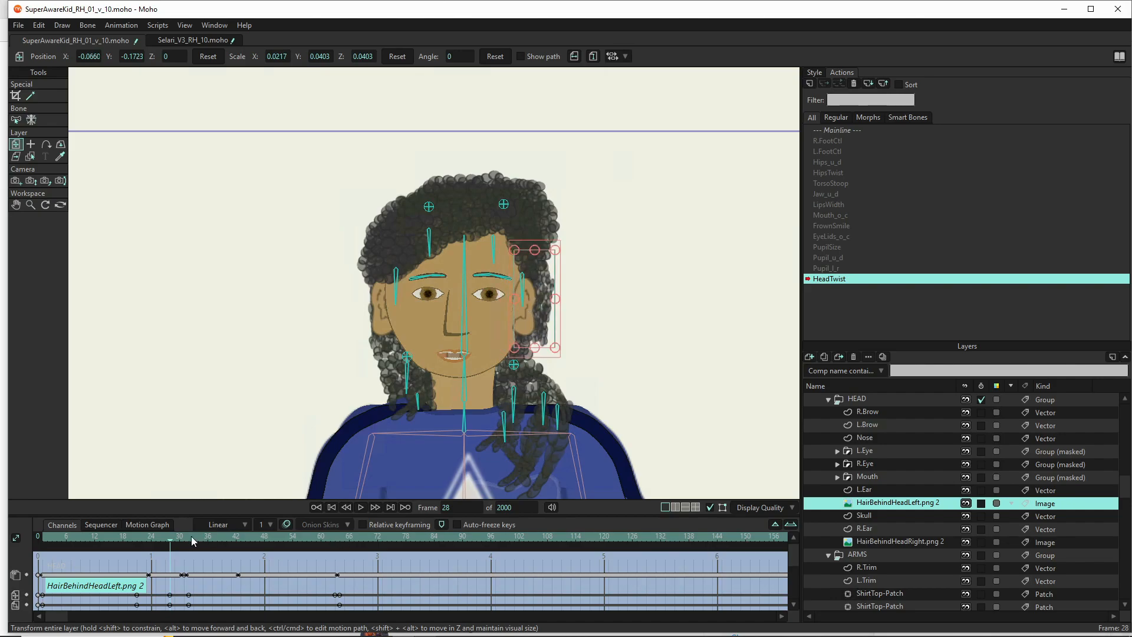
pyautogui.moveTo(172, 546)
pyautogui.mouseDown()
pyautogui.moveTo(196, 539)
pyautogui.moveTo(182, 542)
pyautogui.mouseUp()
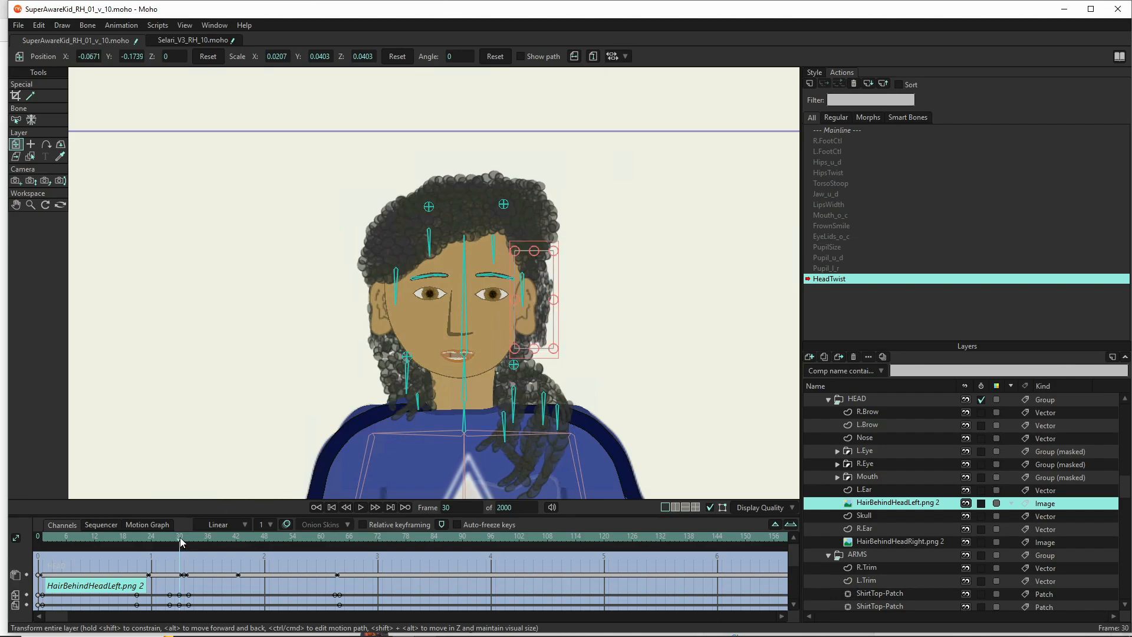
pyautogui.moveTo(79, 533); pyautogui.dragTo(43, 524)
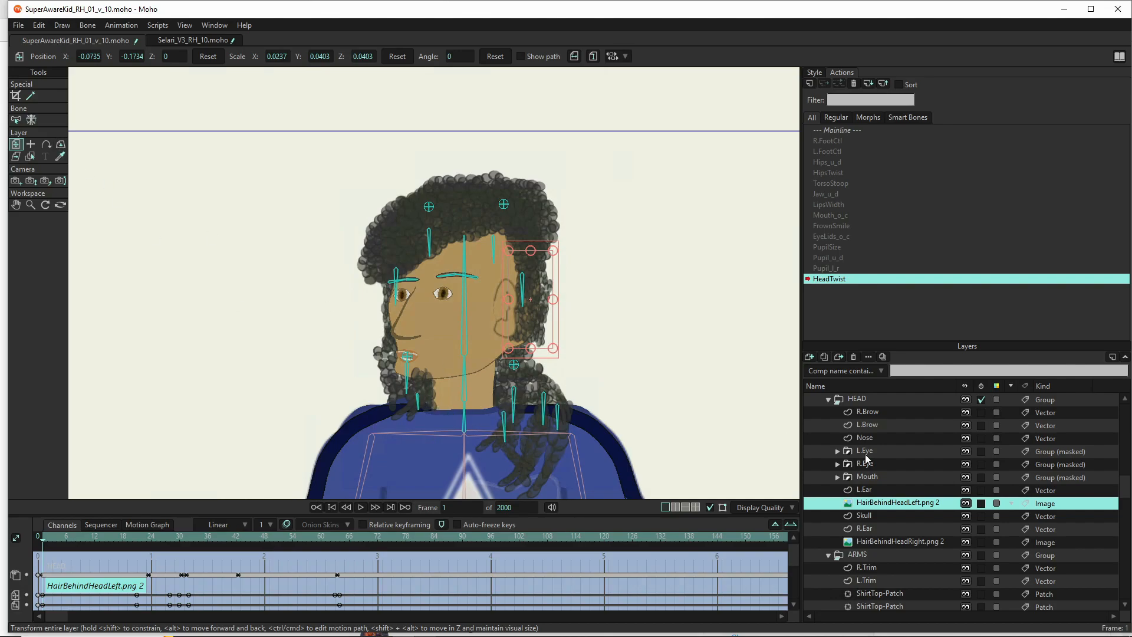
# On the SAK layer at frame 1, angle the hair-lock bone below the mouth slightly outward, away from the neck
pyautogui.scroll(5, 862, 422)
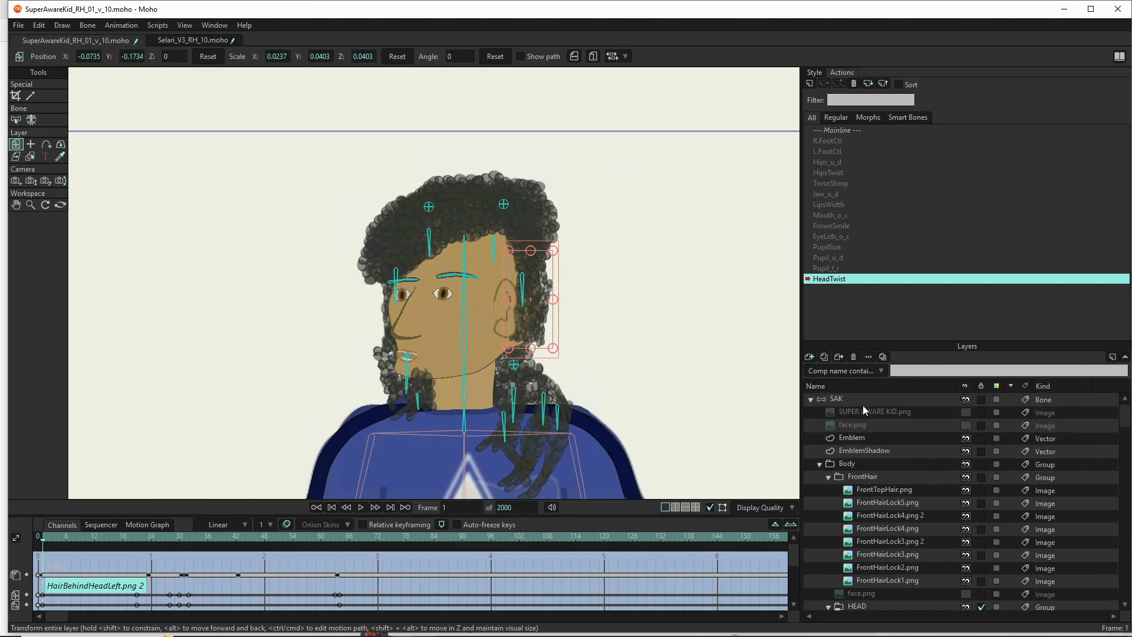
pyautogui.click(857, 399)
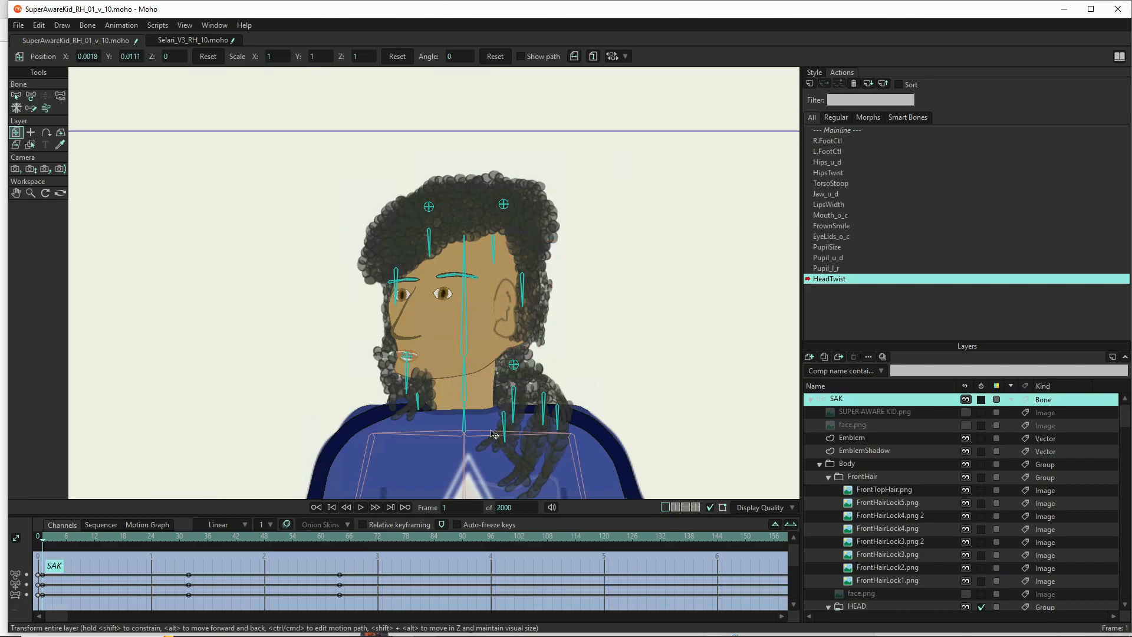
pyautogui.moveTo(417, 397); pyautogui.dragTo(416, 397)
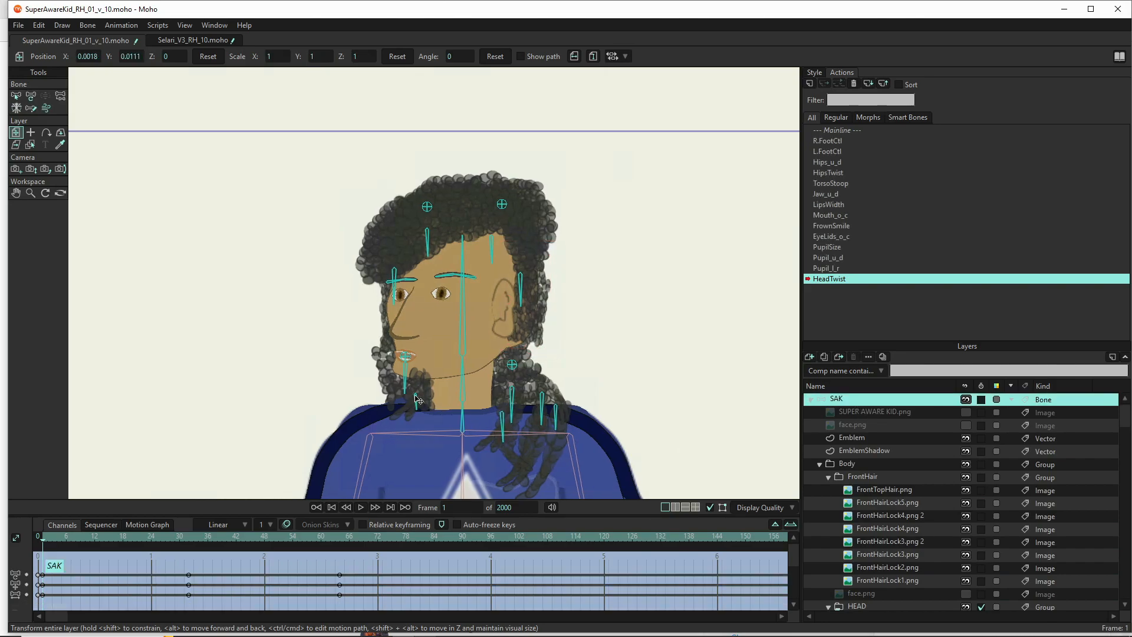
pyautogui.hotkey('ctrl', 'z')
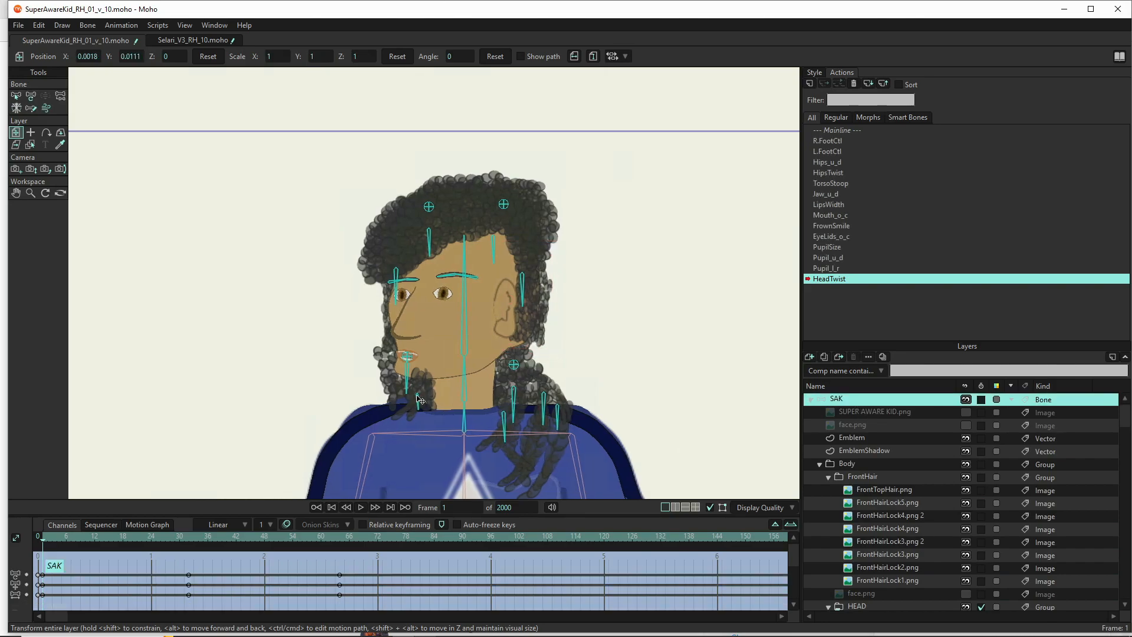
pyautogui.click(31, 96)
pyautogui.moveTo(411, 378); pyautogui.dragTo(406, 374)
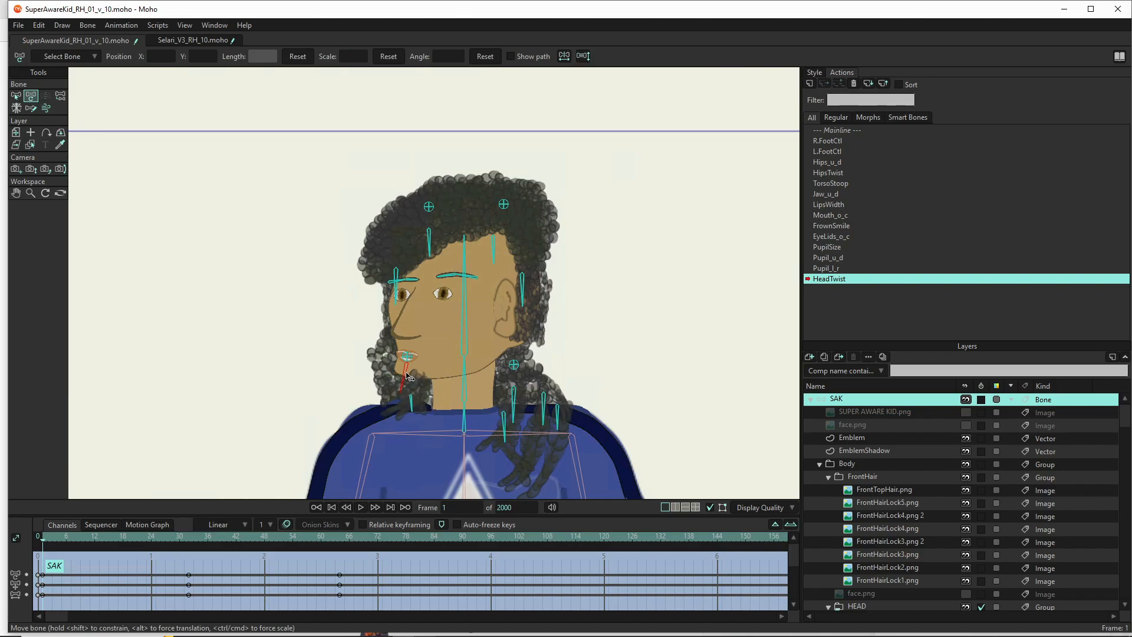
# Move the pin bone of the hair locks behind the jaw closer to the neck and lower it toward the shoulder
pyautogui.click(515, 389)
pyautogui.moveTo(513, 371); pyautogui.dragTo(505, 358)
pyautogui.click(505, 368)
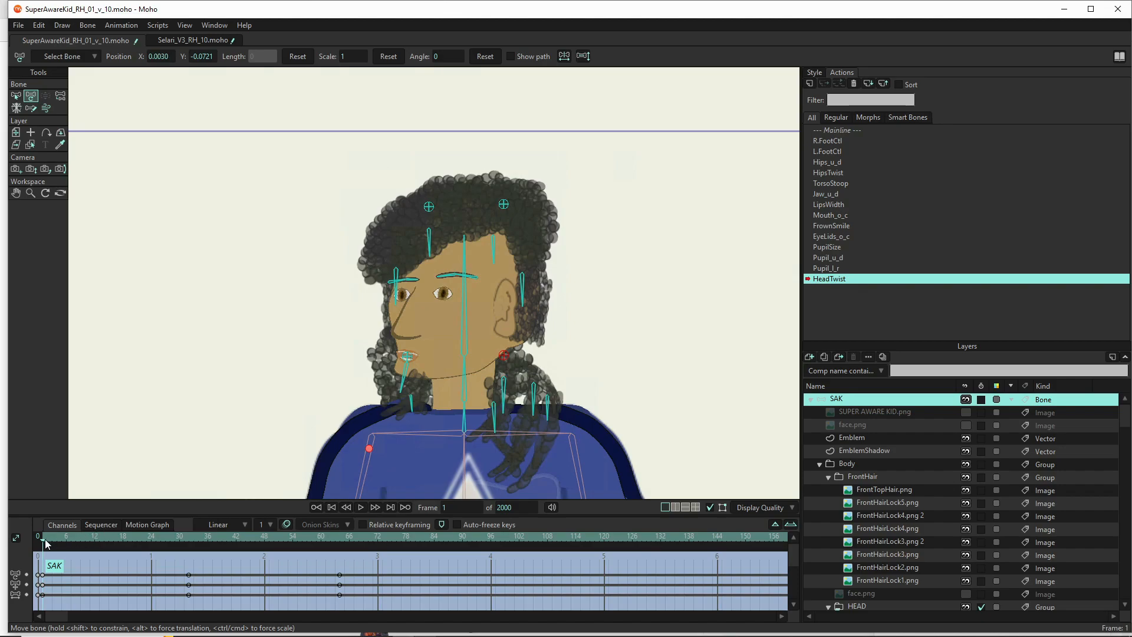
pyautogui.moveTo(50, 540); pyautogui.dragTo(241, 536)
pyautogui.moveTo(167, 531); pyautogui.dragTo(46, 532)
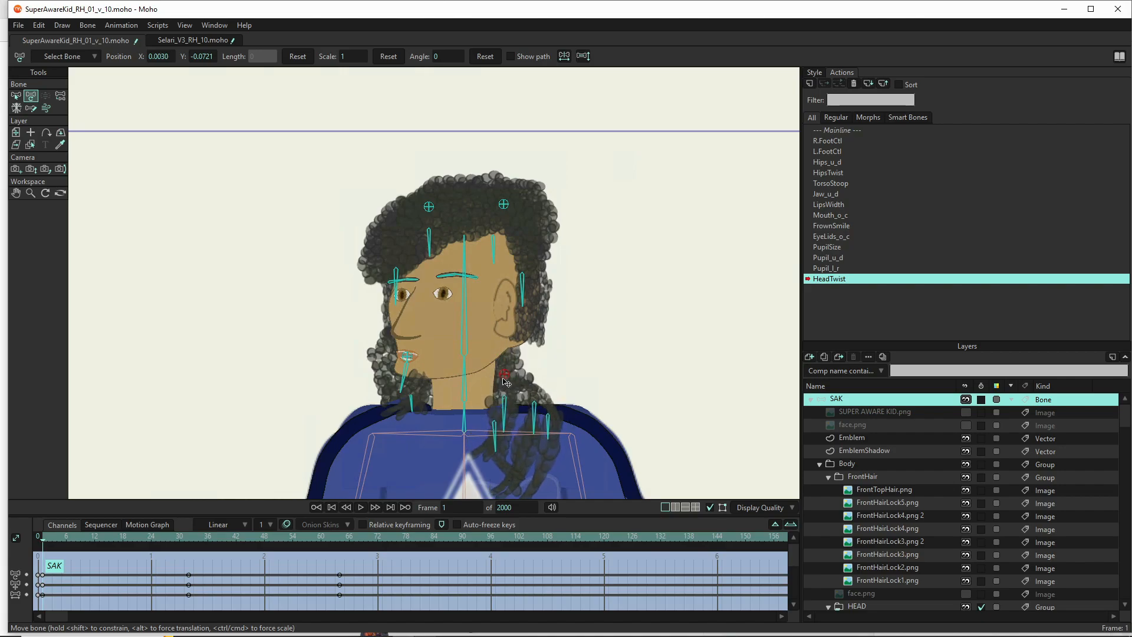
pyautogui.moveTo(505, 383); pyautogui.dragTo(510, 380)
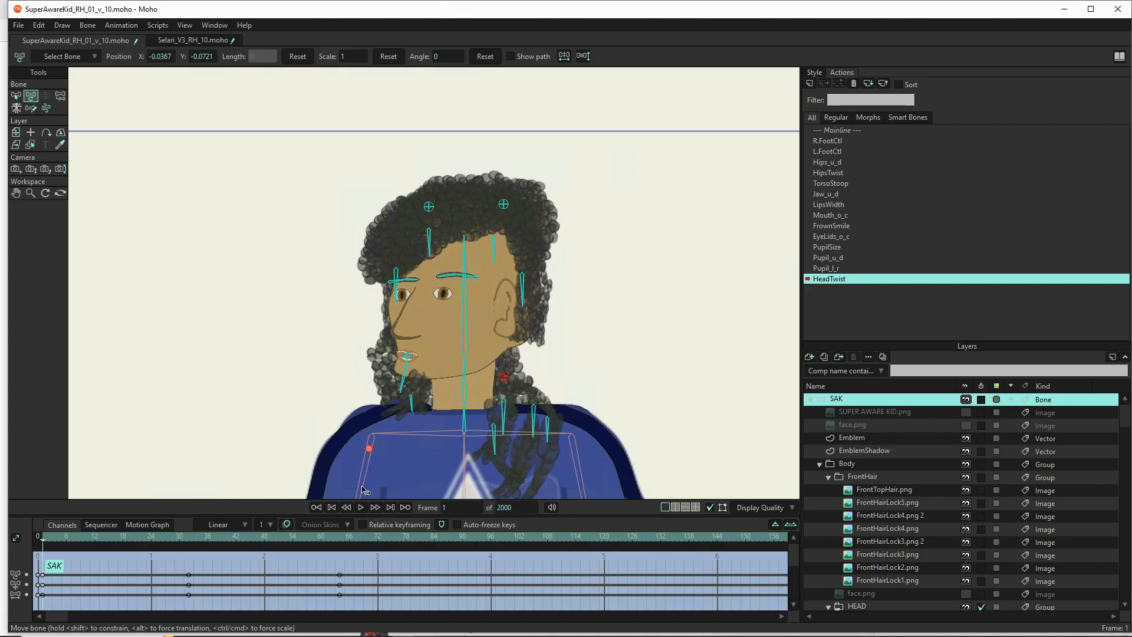
# On the SAK layer at frame 1, nudge the L.TopHair pin bone slightly toward the face
pyautogui.moveTo(45, 544)
pyautogui.mouseDown()
pyautogui.moveTo(277, 542)
pyautogui.moveTo(313, 536)
pyautogui.moveTo(52, 536)
pyautogui.moveTo(372, 526)
pyautogui.moveTo(43, 543)
pyautogui.mouseUp()
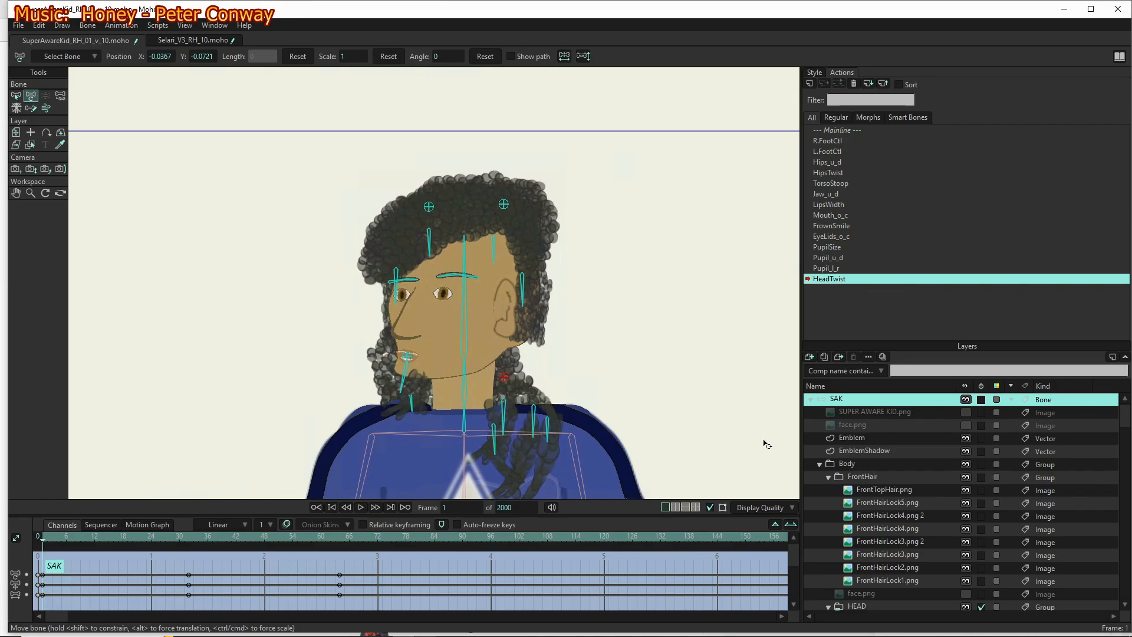
pyautogui.click(894, 475)
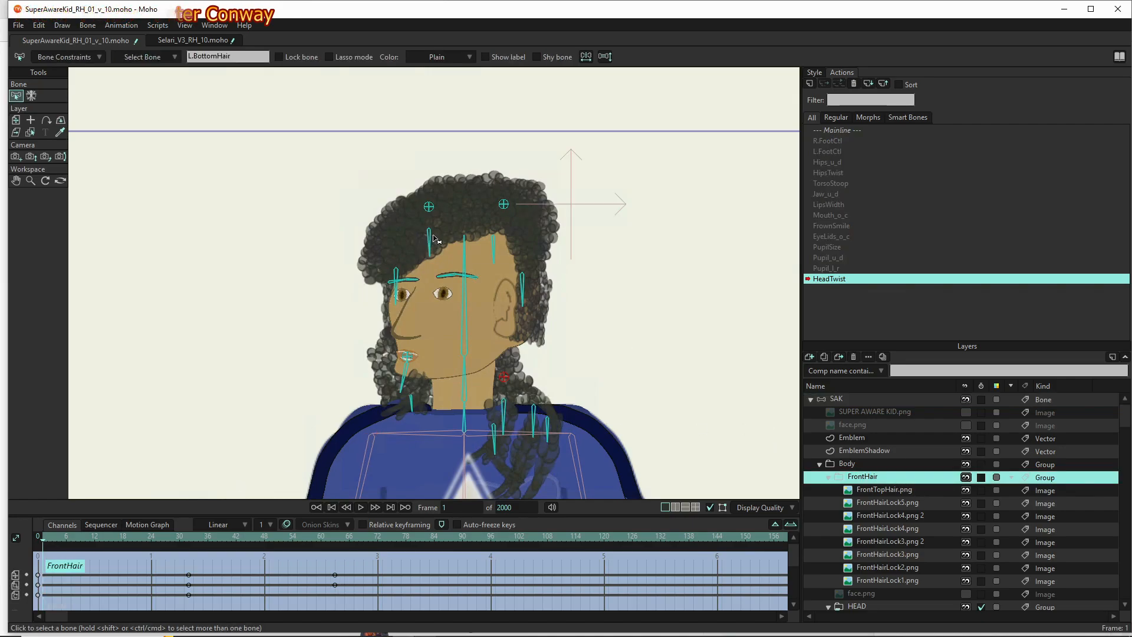
pyautogui.click(432, 210)
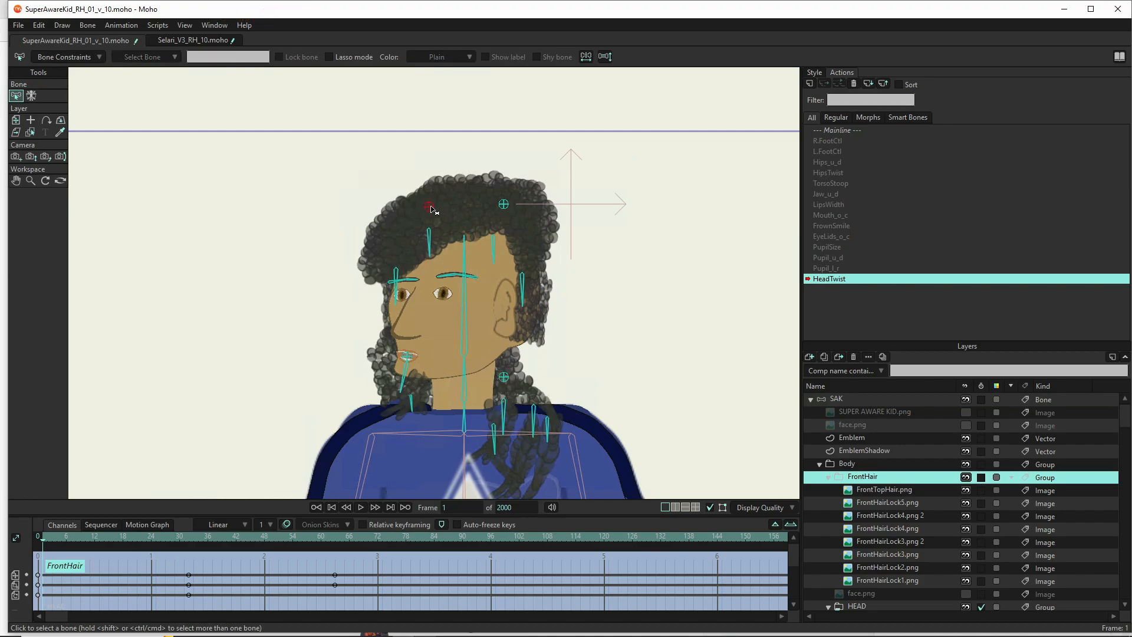
pyautogui.click(432, 210)
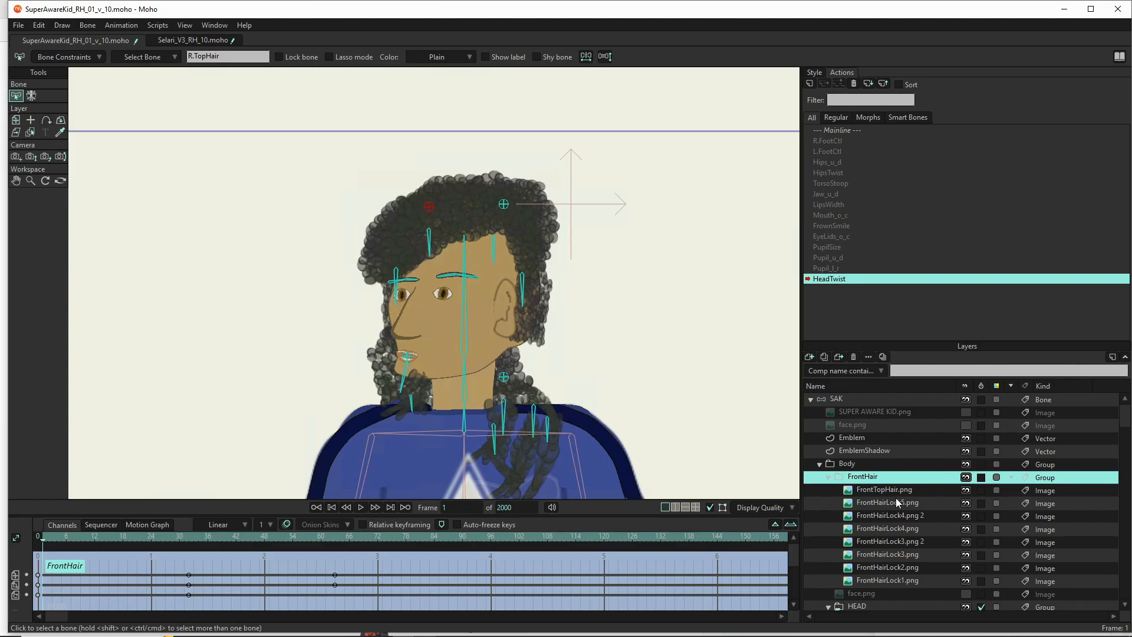
pyautogui.click(886, 401)
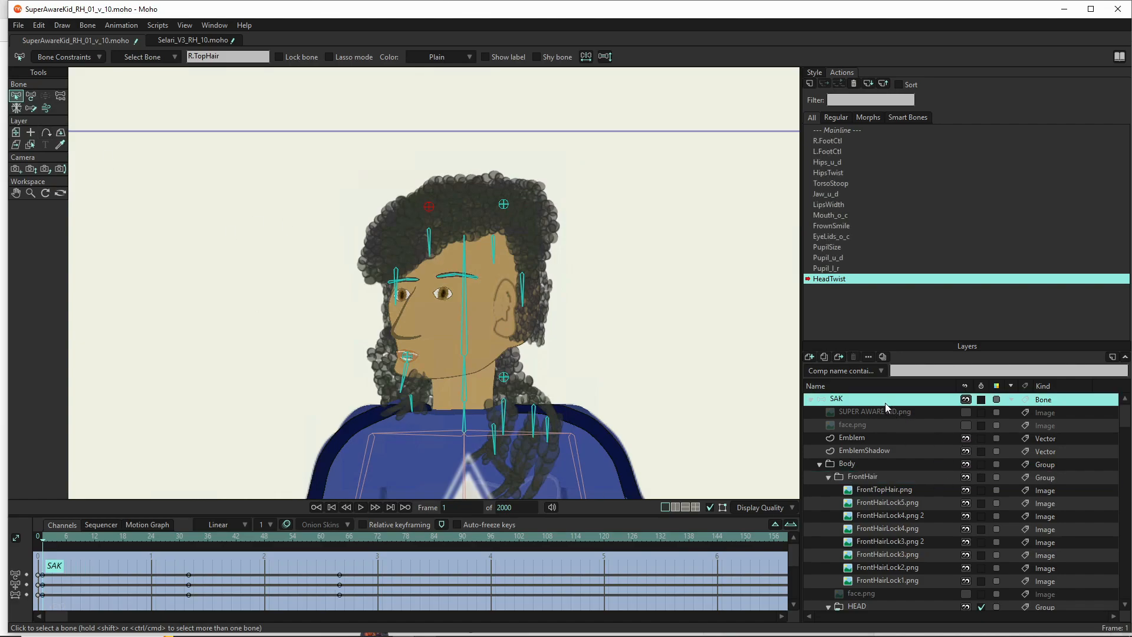
pyautogui.click(30, 96)
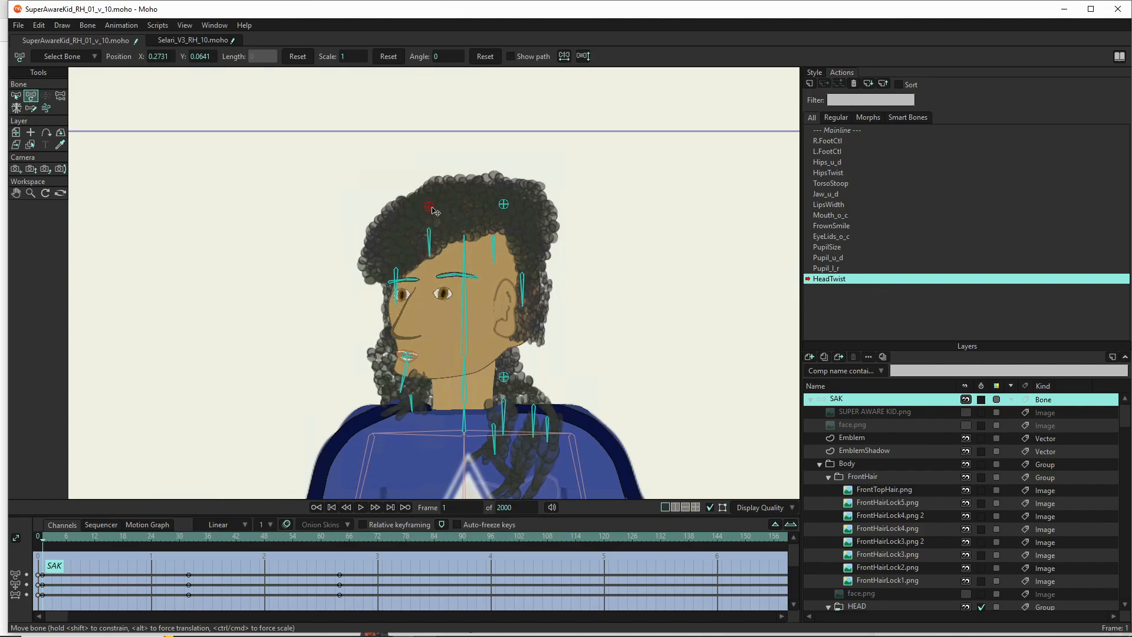
pyautogui.moveTo(432, 208); pyautogui.dragTo(429, 208)
pyautogui.hotkey('ctrl', 'z')
pyautogui.moveTo(509, 206); pyautogui.dragTo(505, 209)
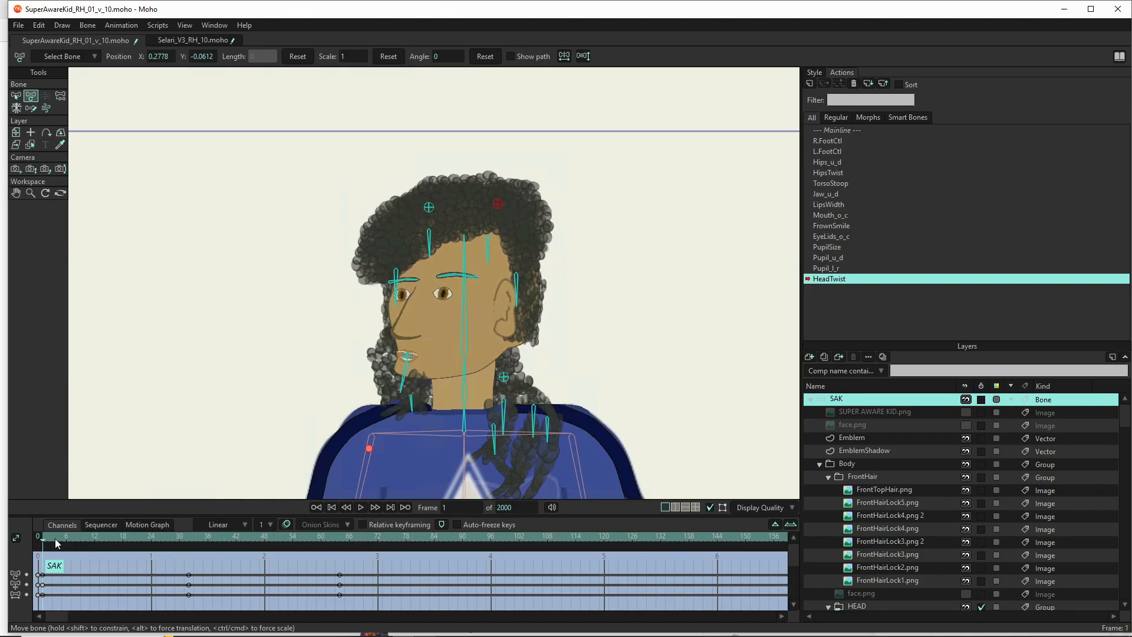
# At frame 32, select all the head and upper-body bones and reset their transforms
pyautogui.moveTo(54, 543); pyautogui.dragTo(172, 546)
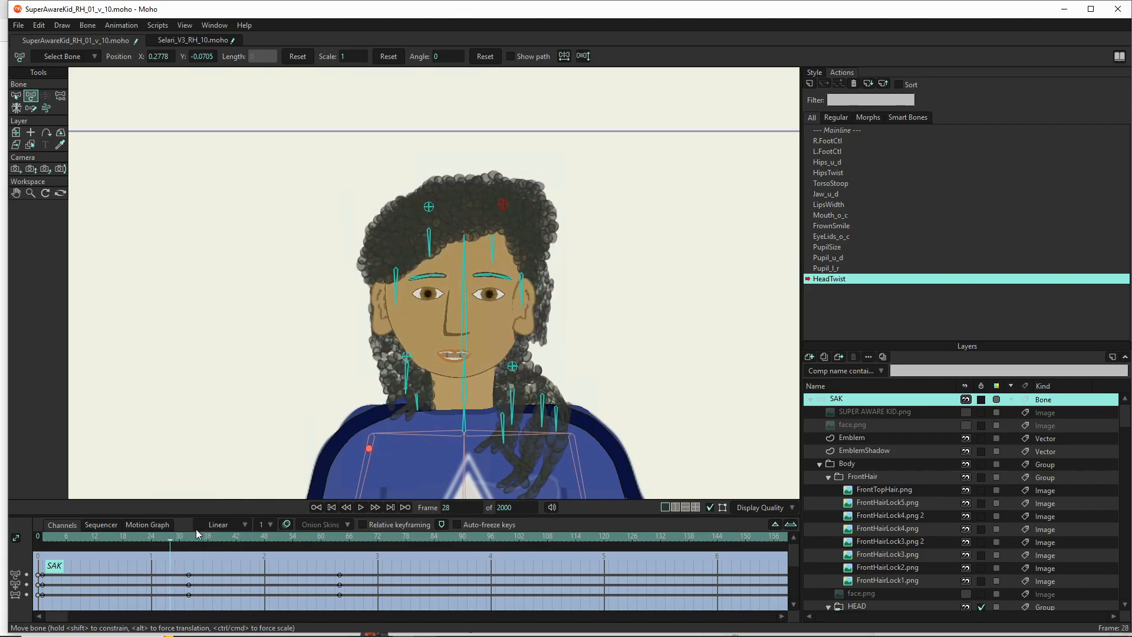
pyautogui.click(190, 535)
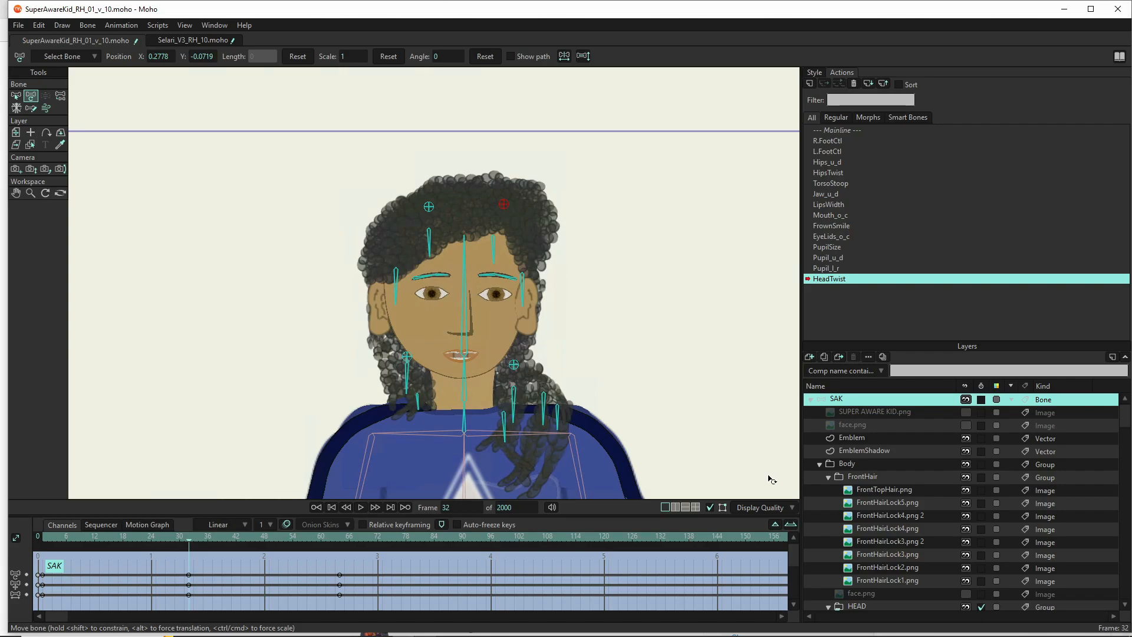
pyautogui.click(16, 97)
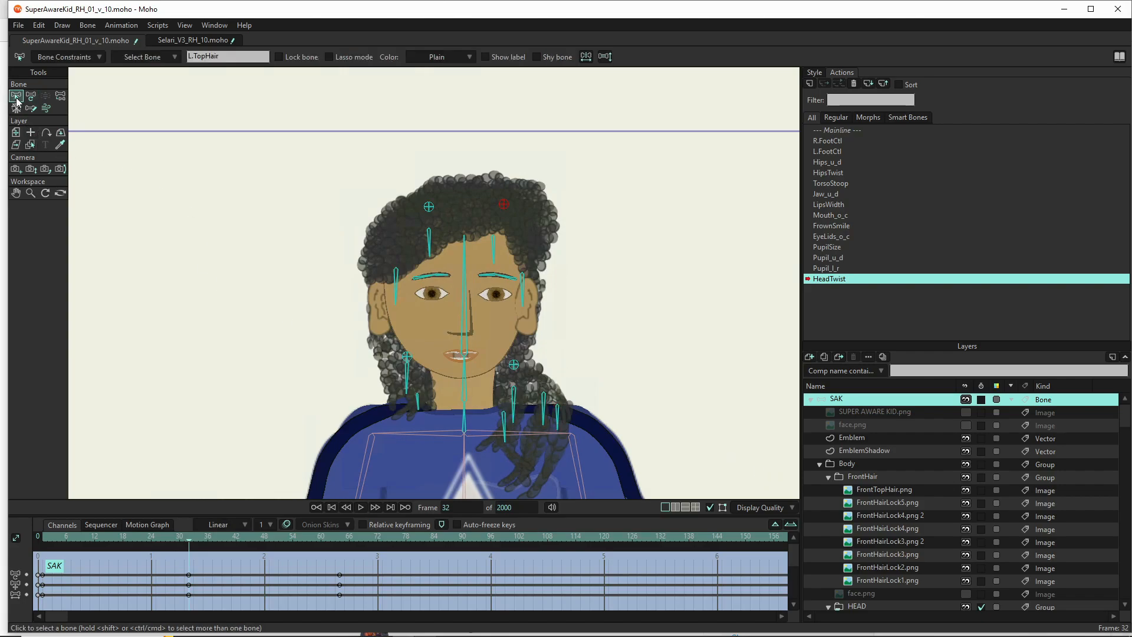
pyautogui.moveTo(309, 158); pyautogui.dragTo(679, 469)
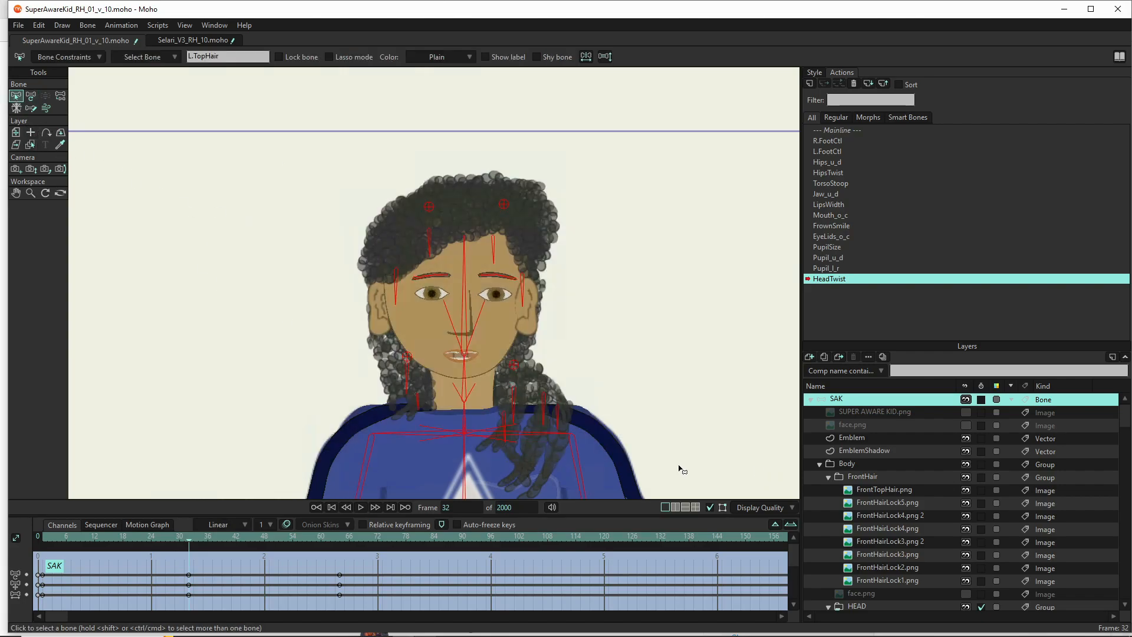
pyautogui.click(32, 96)
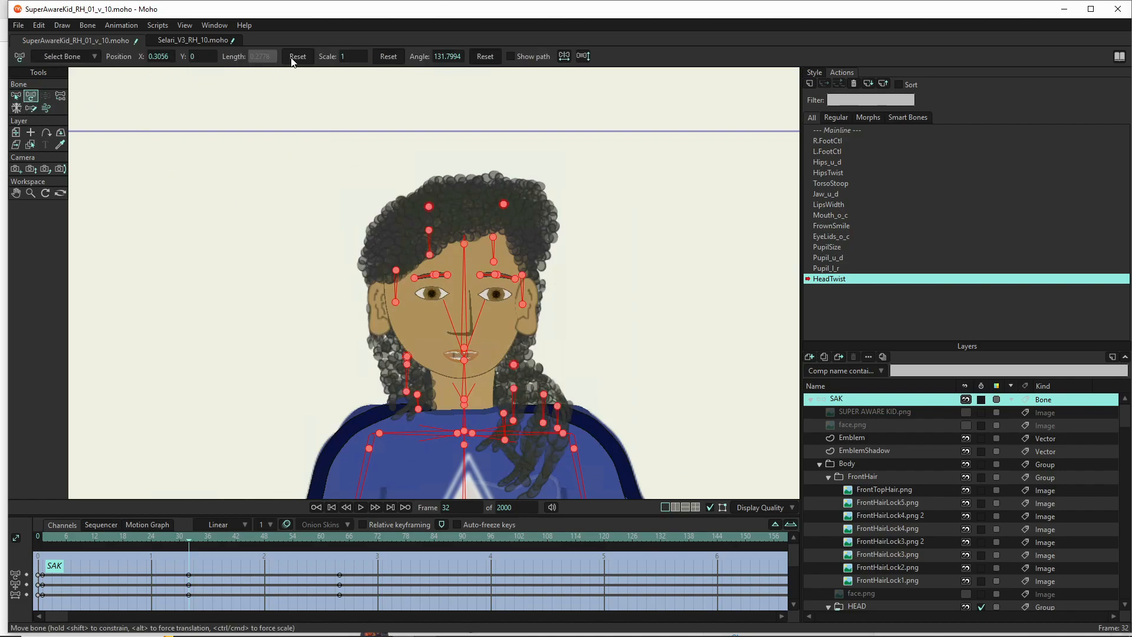
# Reset the FrontHair group's layer transform at frame 32 and collapse the group
pyautogui.click(885, 472)
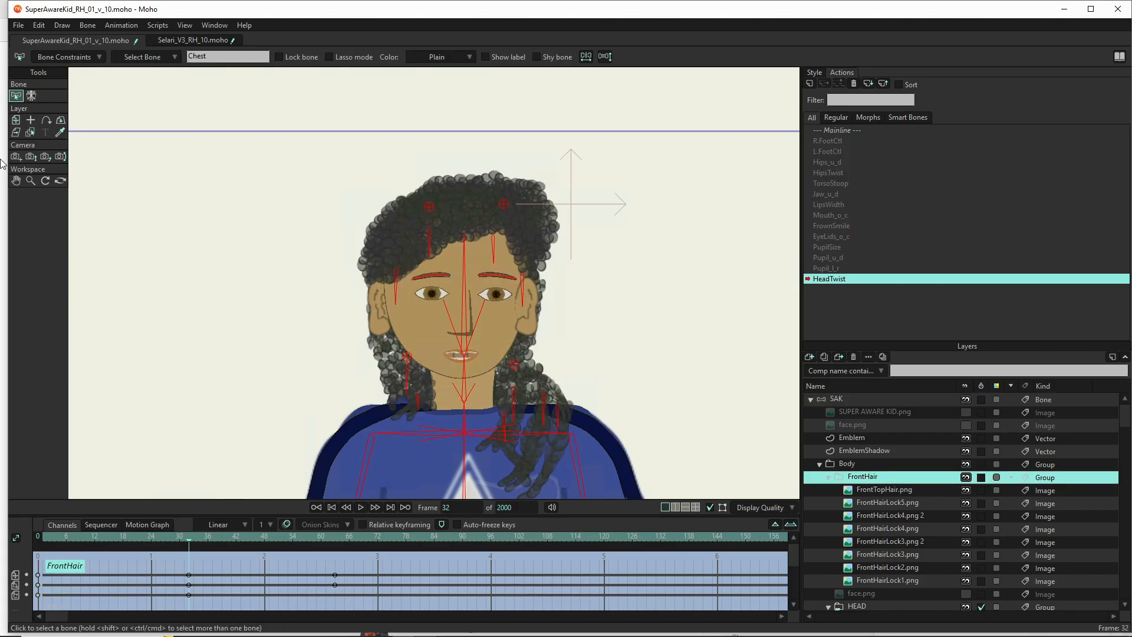
pyautogui.click(16, 121)
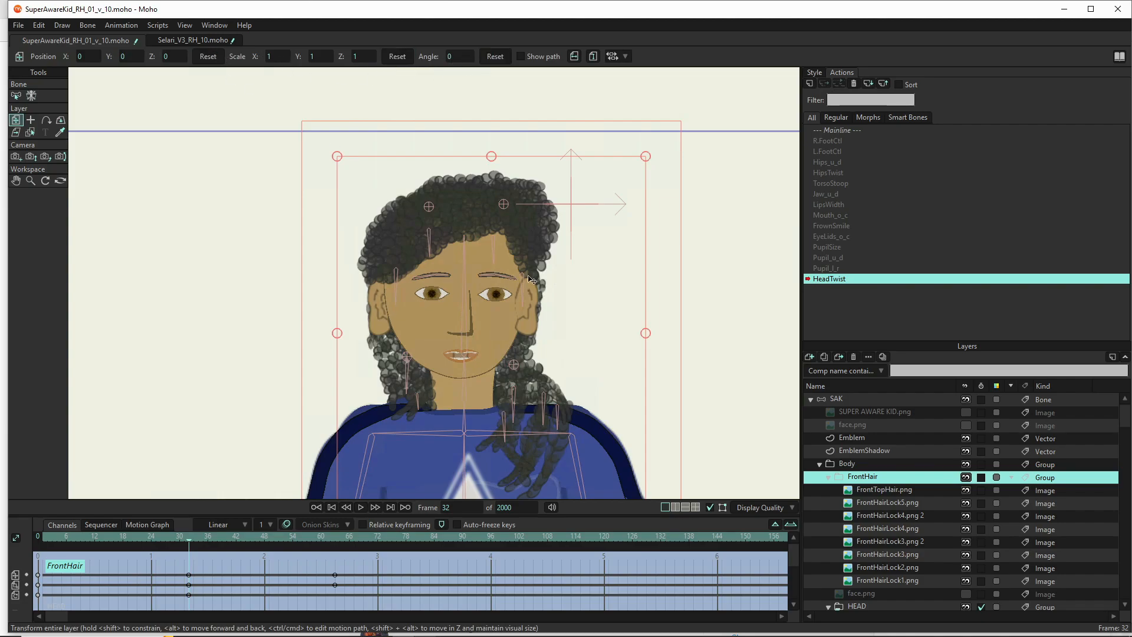
pyautogui.click(828, 477)
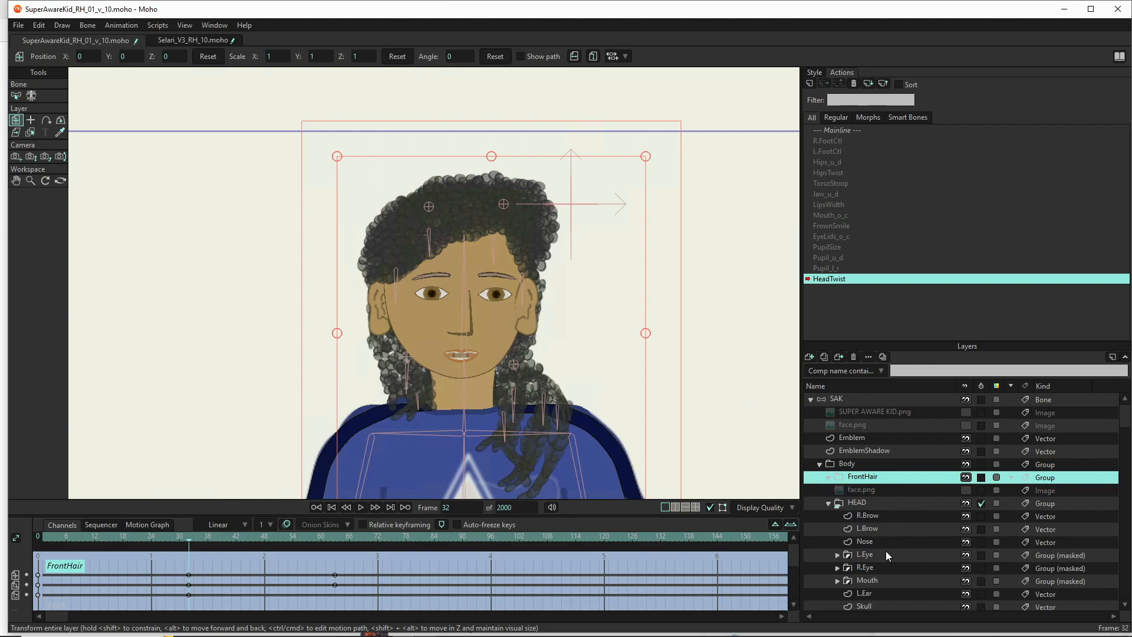
# At frame 32, reset the layer transforms and 3D rotation of the L.Eye, R.Eye and Mouth groups
pyautogui.scroll(-2, 882, 550)
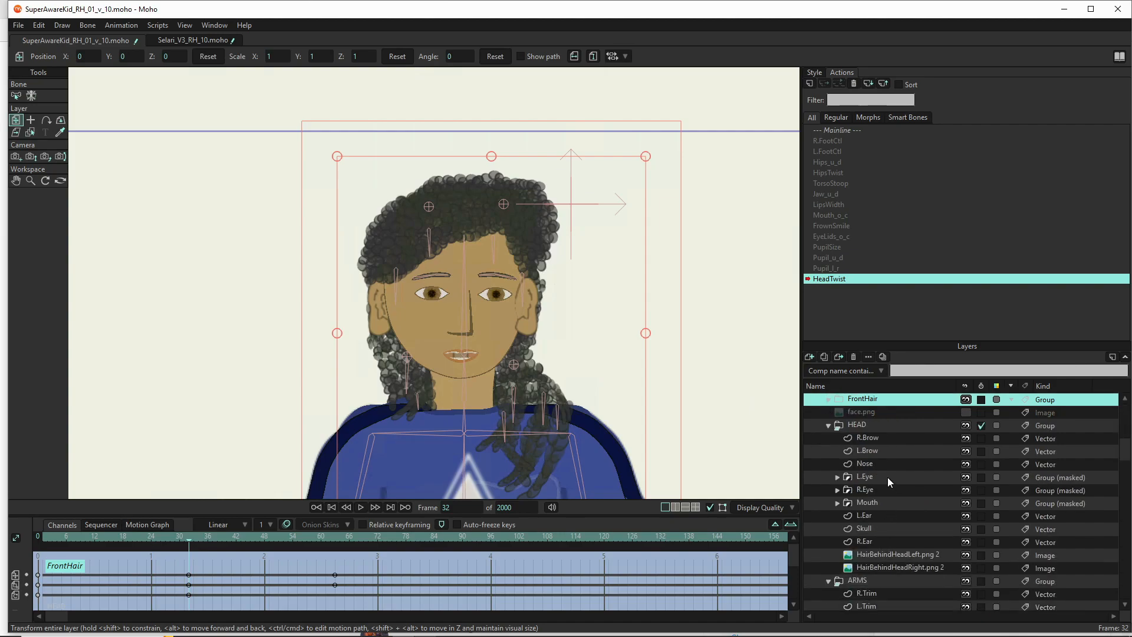
pyautogui.click(887, 477)
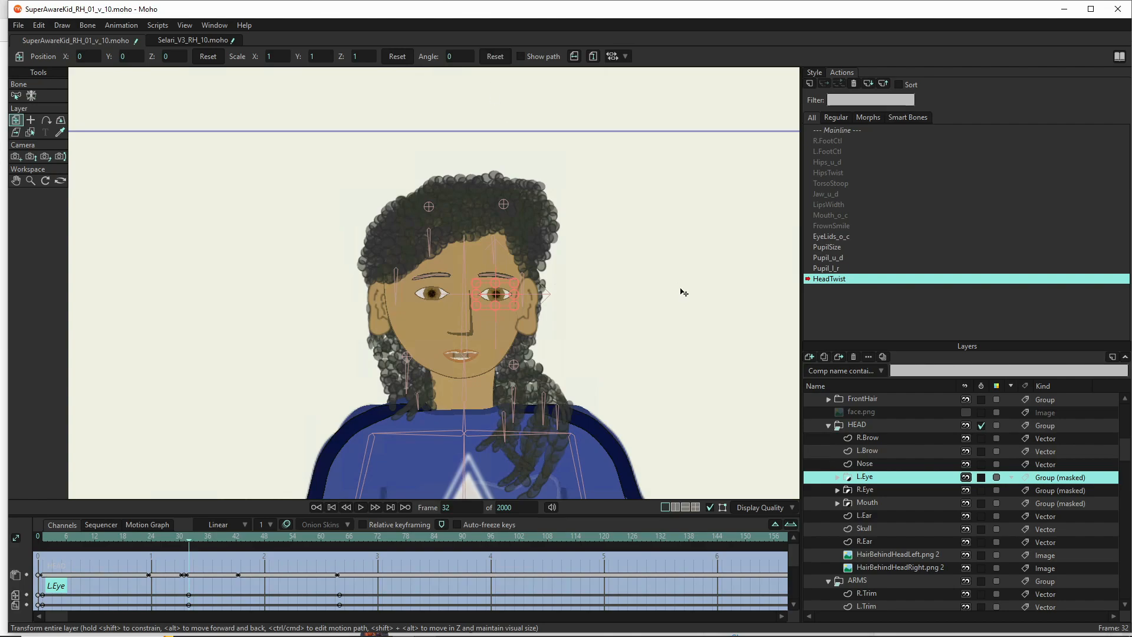
pyautogui.click(60, 119)
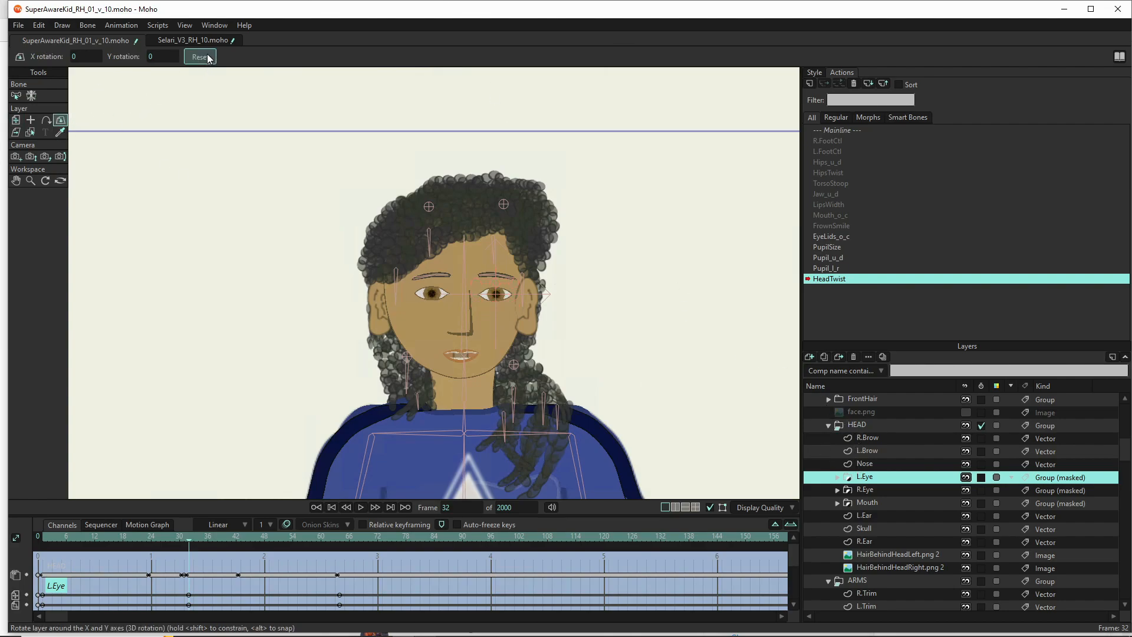
pyautogui.click(875, 489)
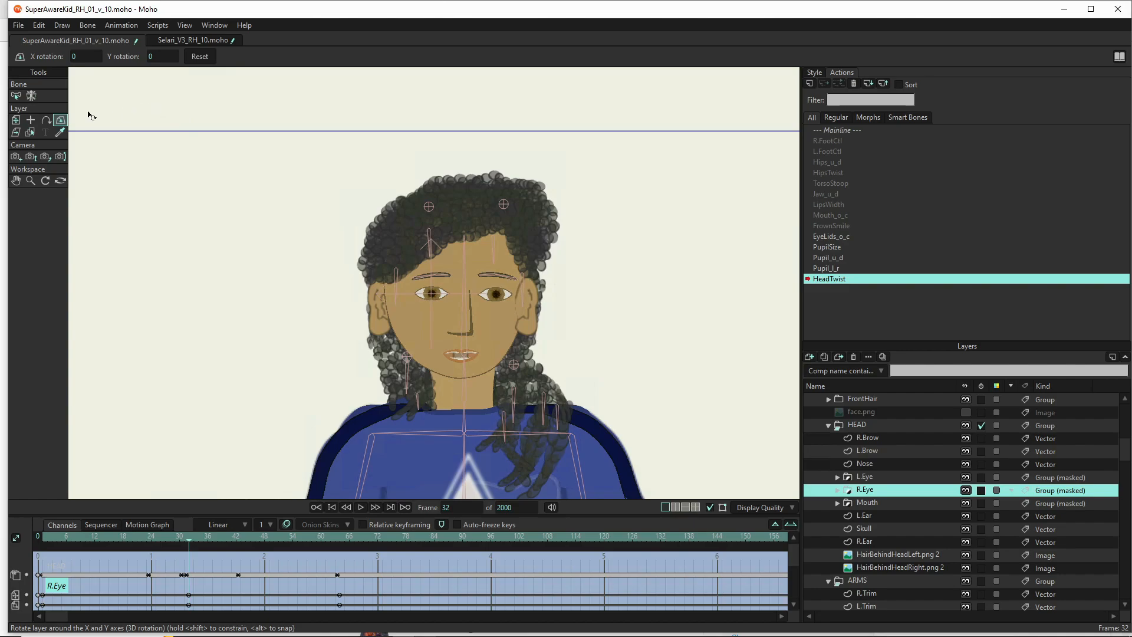
pyautogui.click(17, 119)
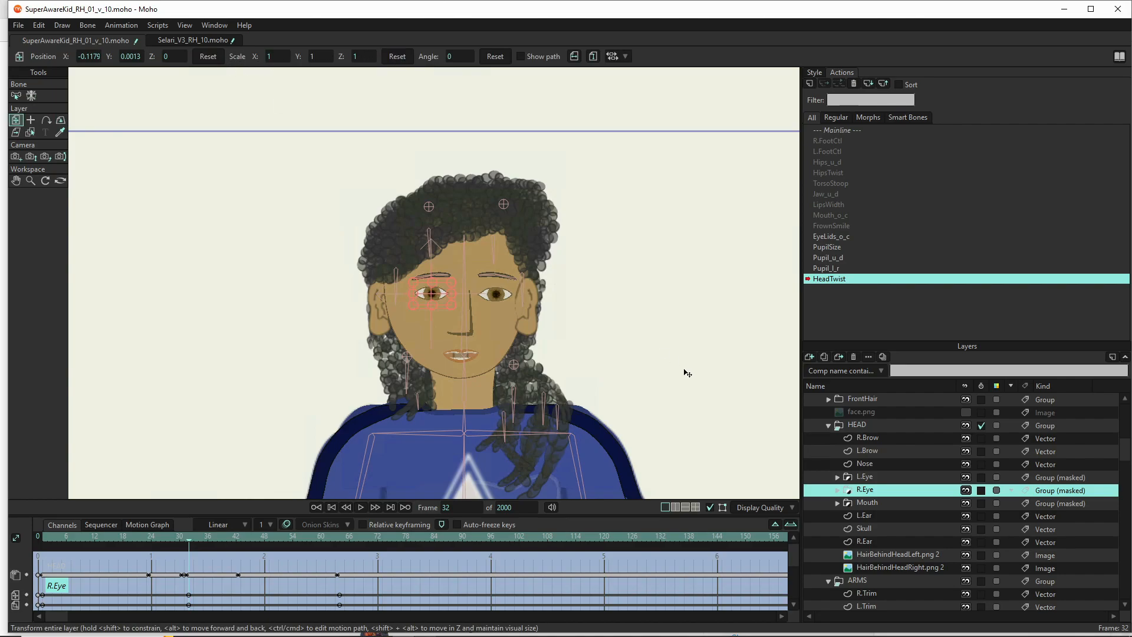
pyautogui.click(872, 504)
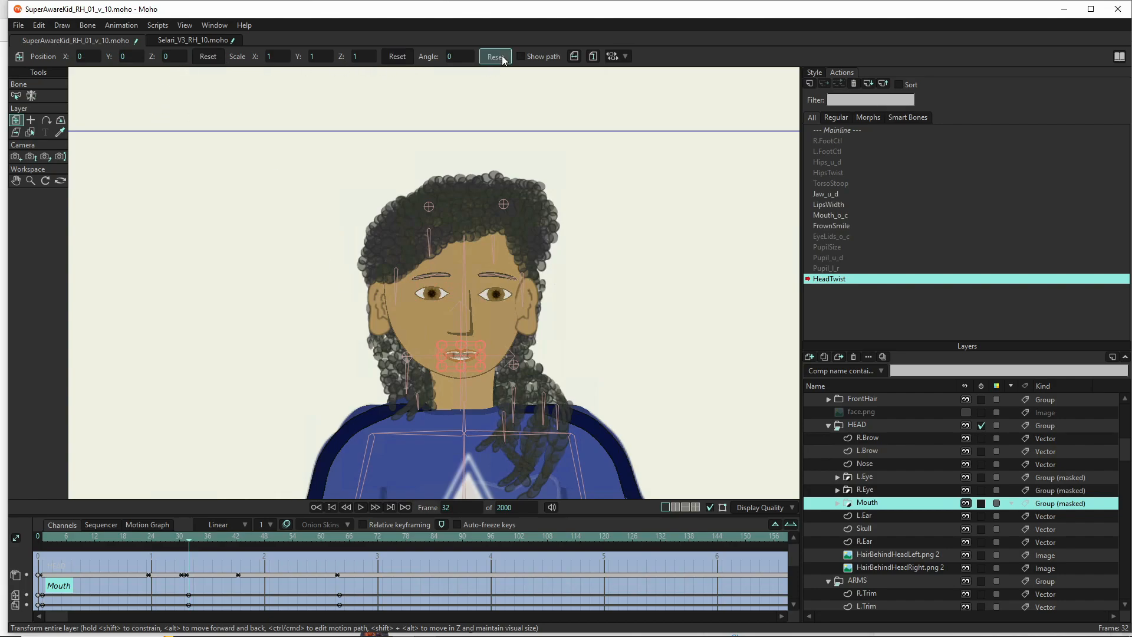
pyautogui.click(60, 122)
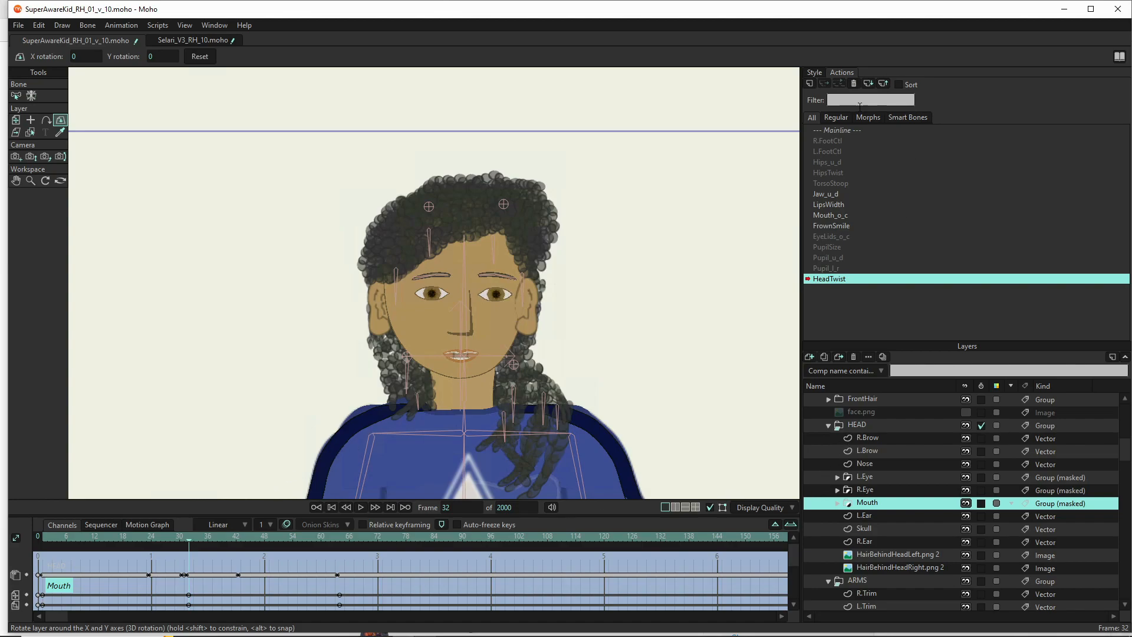
# In the Mainline on the SAK layer, rotate the HeadTwist control bone to test the head turn and leave it upright
pyautogui.click(838, 130)
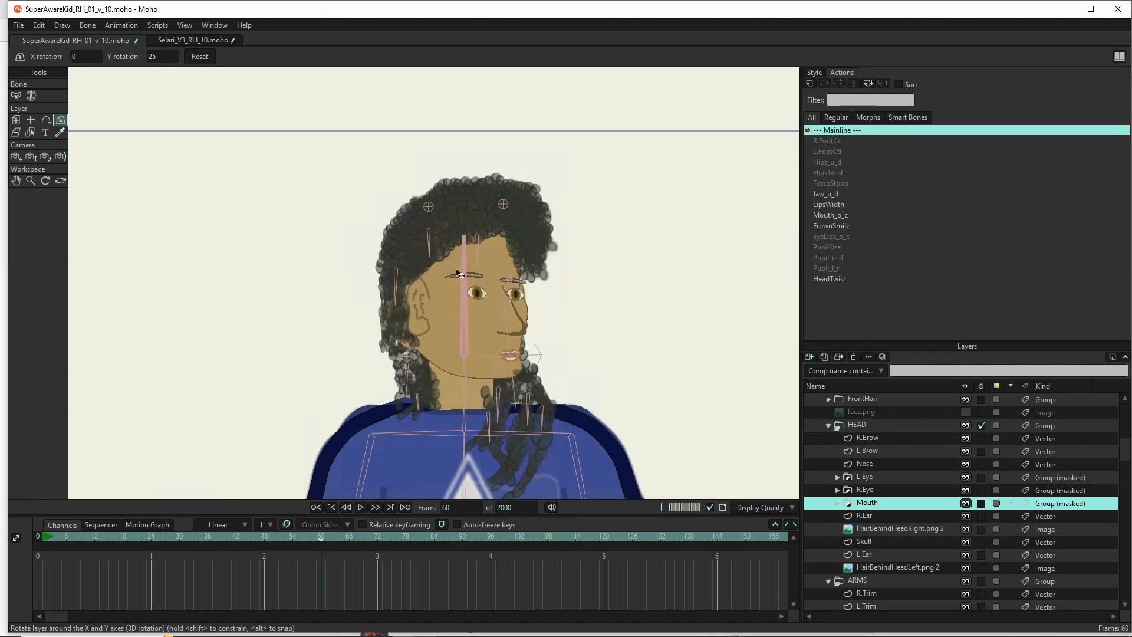
pyautogui.scroll(-3, 241, 278)
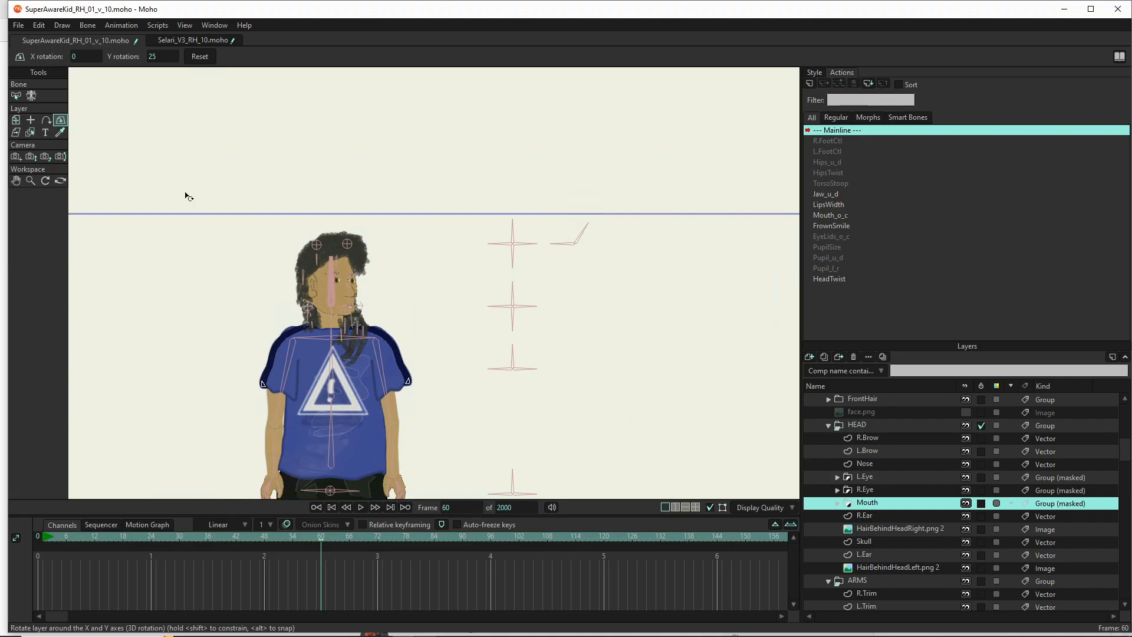
pyautogui.scroll(3, 889, 401)
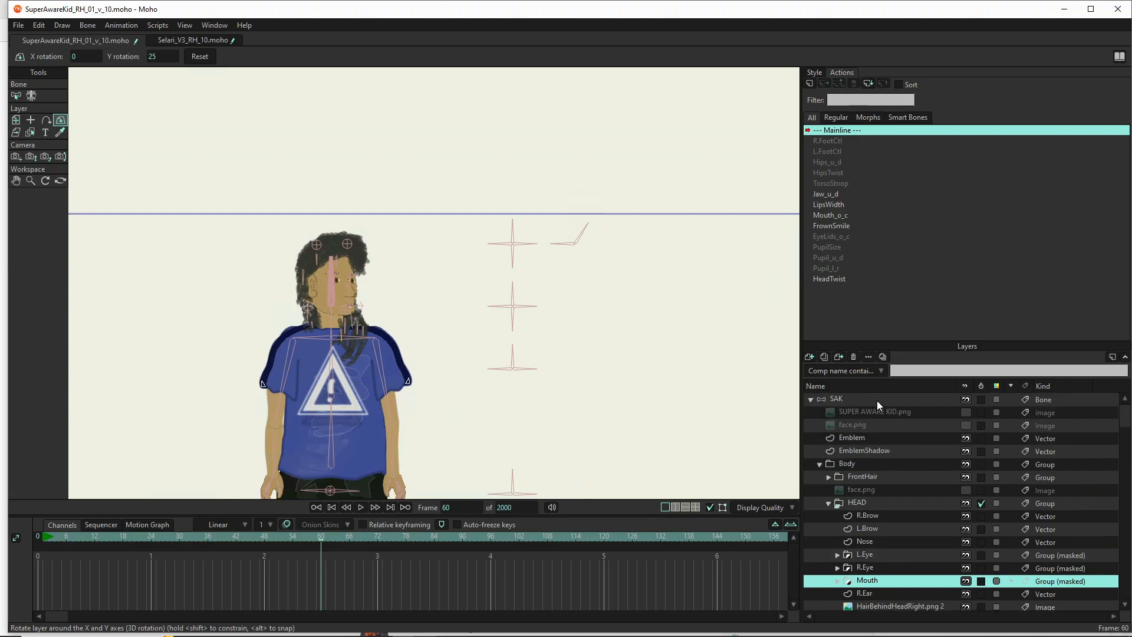
pyautogui.click(878, 401)
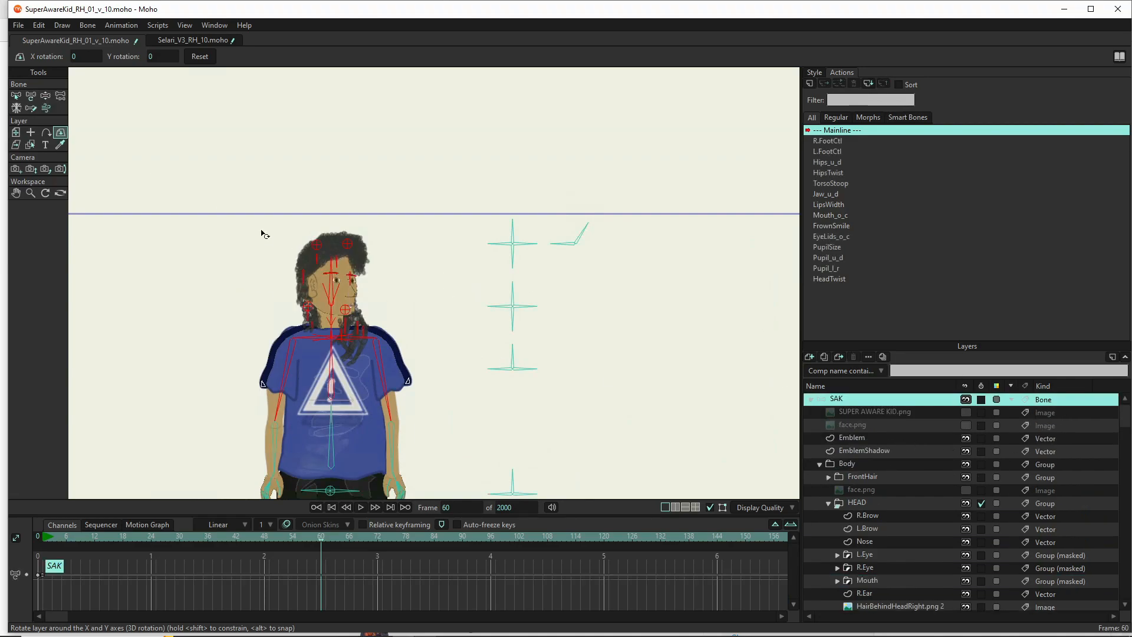
pyautogui.click(46, 96)
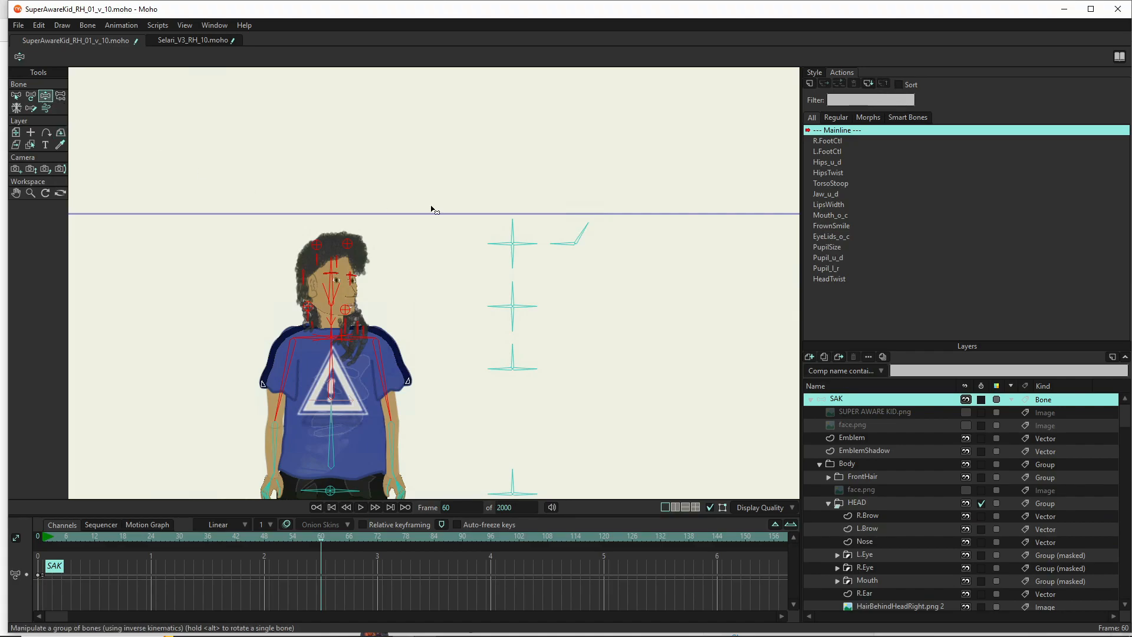
pyautogui.click(586, 230)
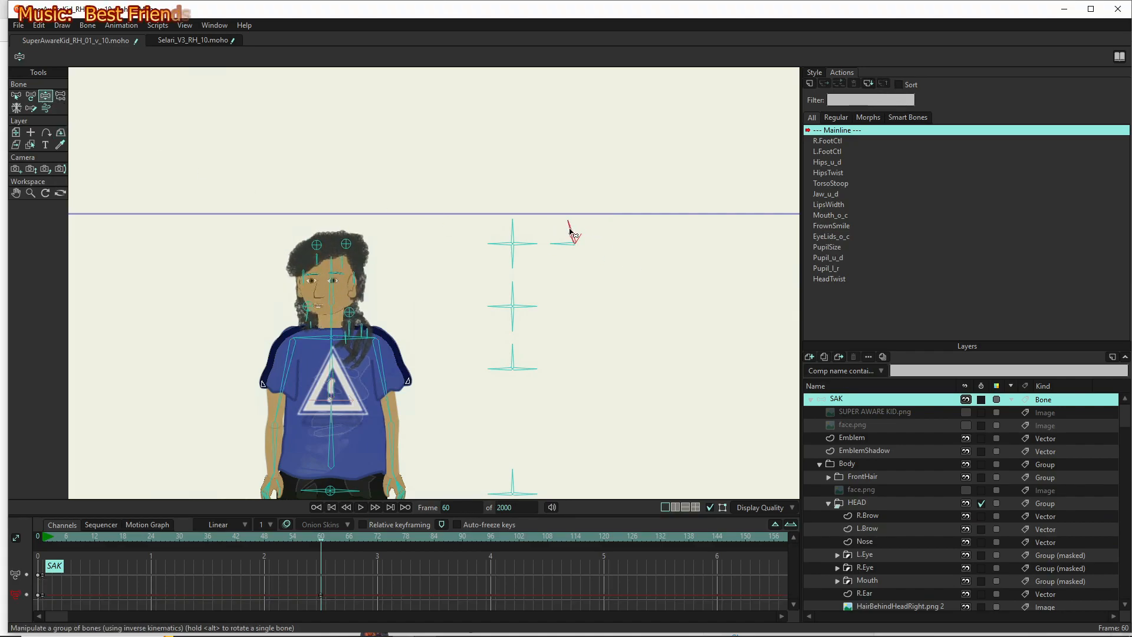
pyautogui.moveTo(588, 235); pyautogui.dragTo(561, 220)
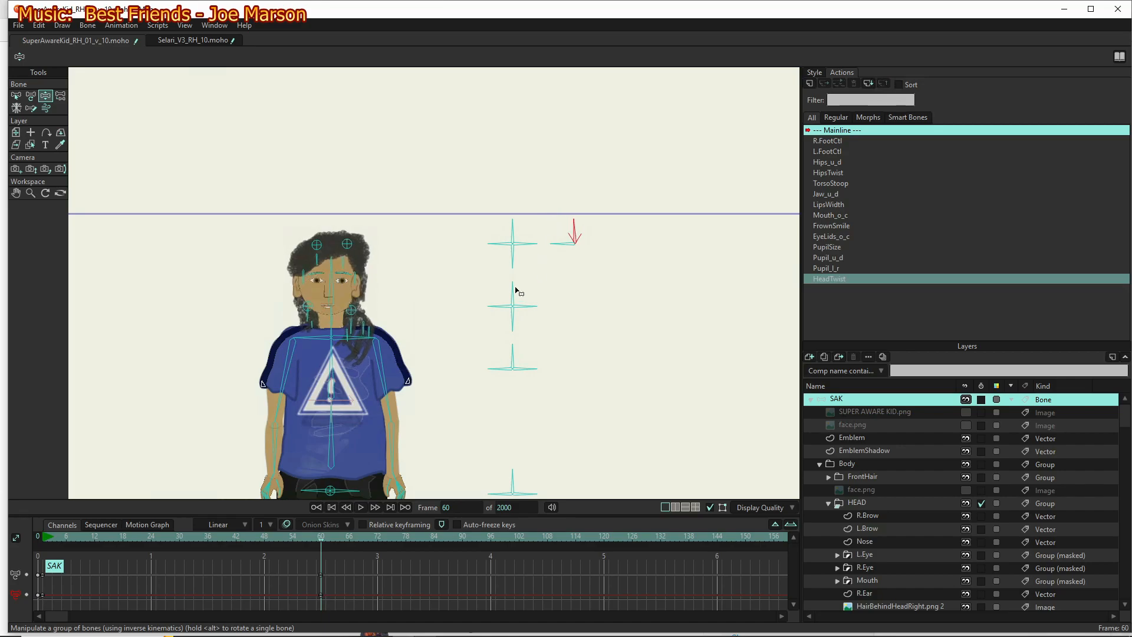
# Create a new HeadTilt action for the horizontal control bone next to the HeadTwist bone
pyautogui.click(567, 242)
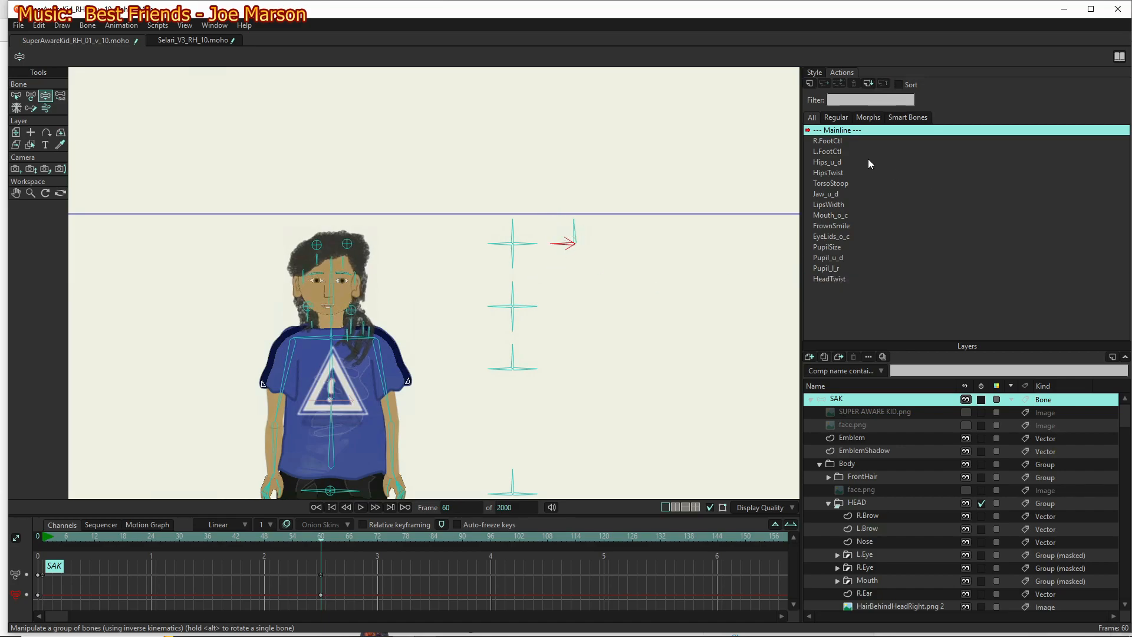
pyautogui.click(809, 85)
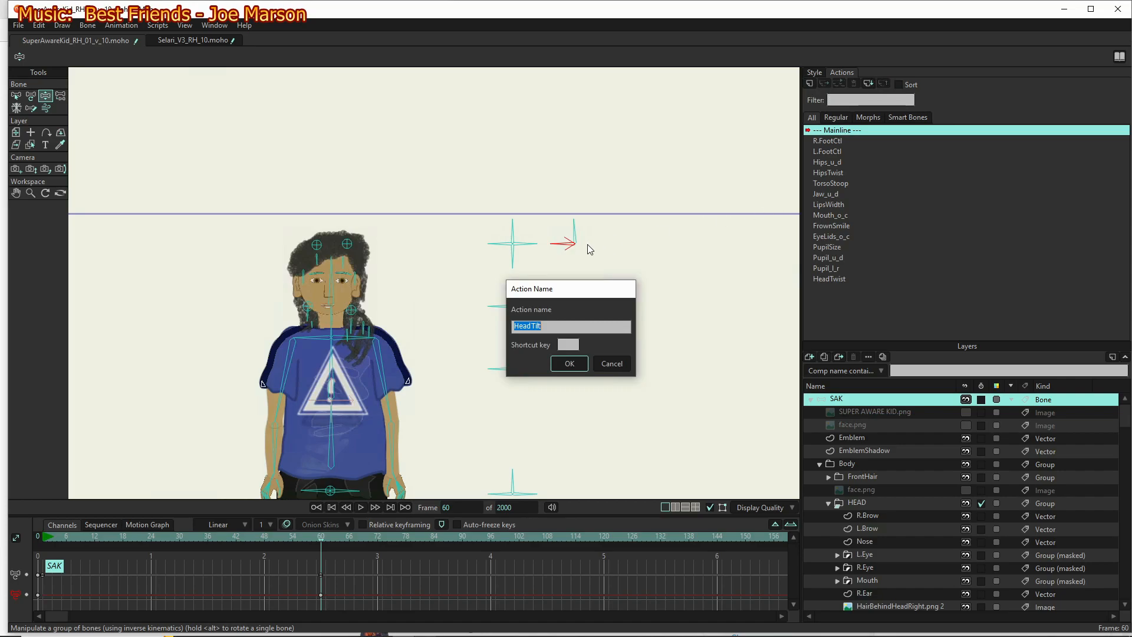
pyautogui.click(571, 368)
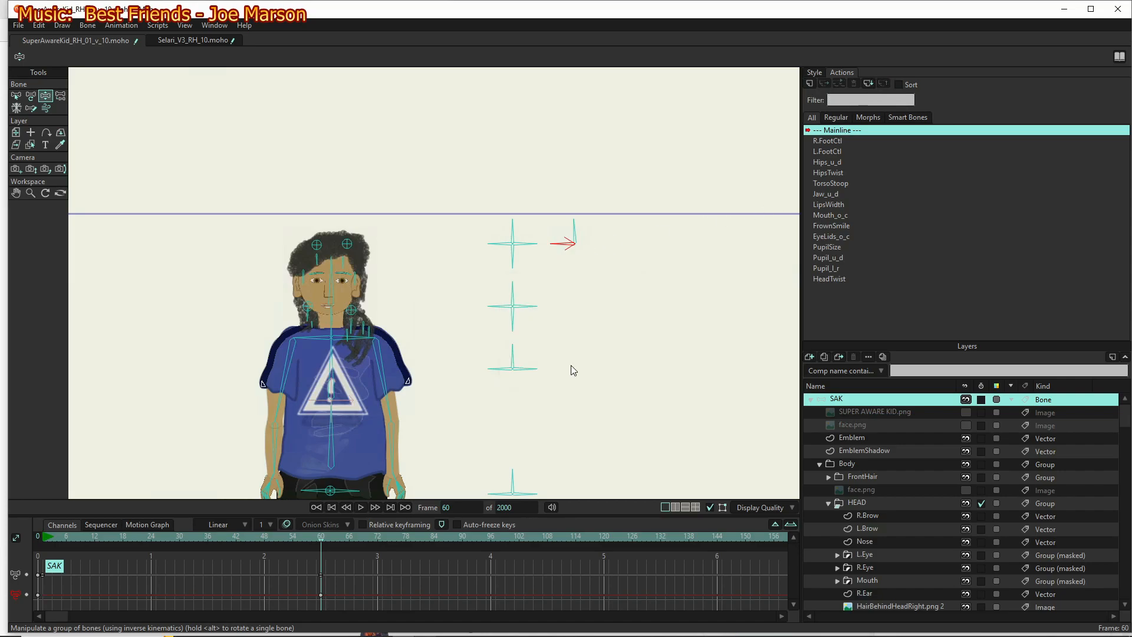
# In the HeadTilt action, rotate the horizontal control bone to 212 degrees at frame 1 and 148 degrees at frame 64
pyautogui.click(30, 96)
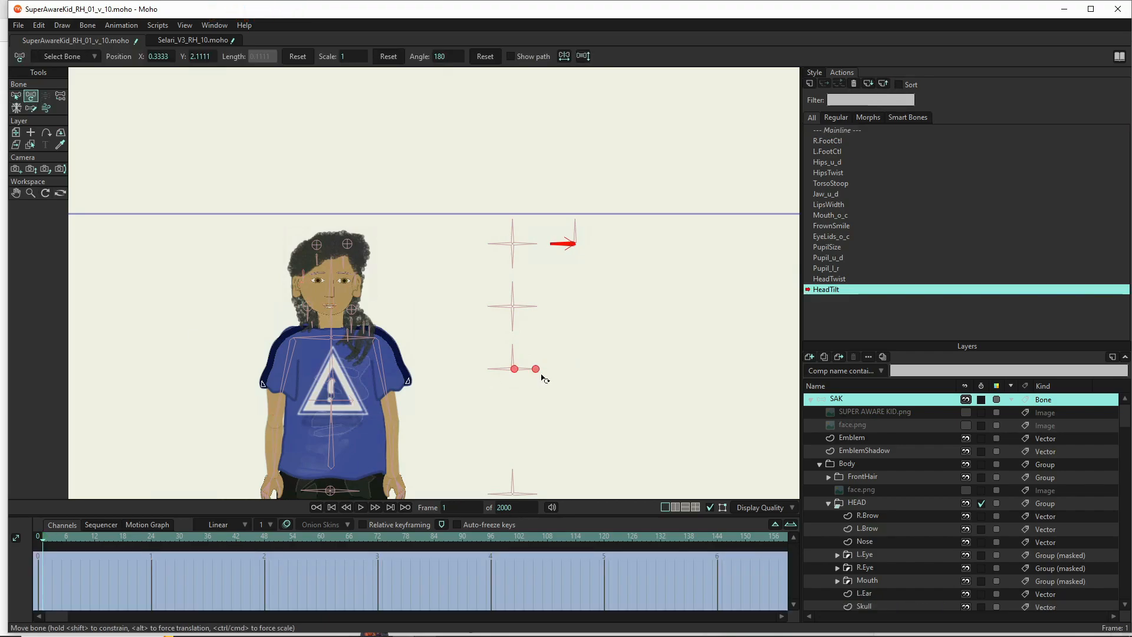
pyautogui.moveTo(563, 244); pyautogui.dragTo(563, 271)
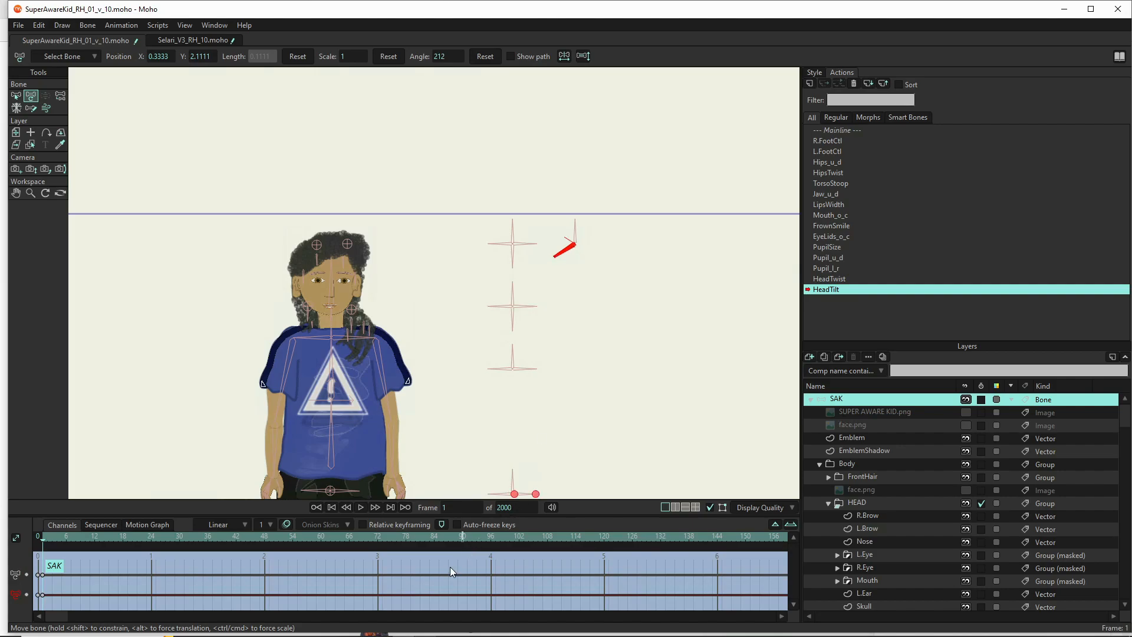
pyautogui.click(340, 537)
pyautogui.moveTo(564, 253); pyautogui.dragTo(568, 202)
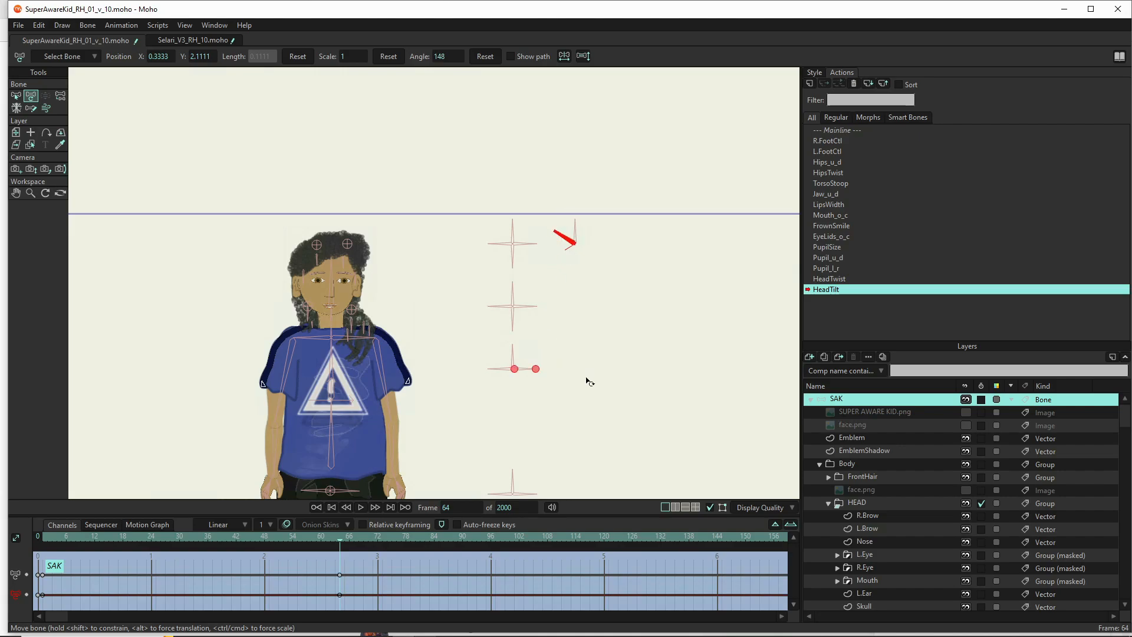
# At frame 64 of the HeadTilt action, squash the FrontHair group vertically to a Y scale of about 0.92
pyautogui.scroll(5, 322, 273)
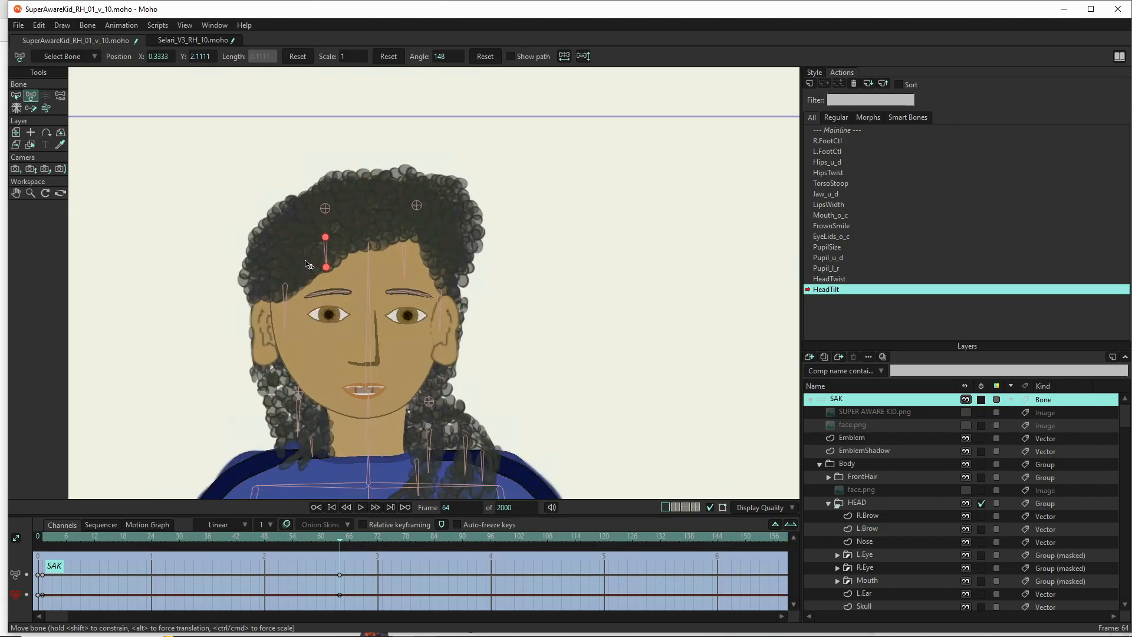
pyautogui.scroll(-2, 318, 281)
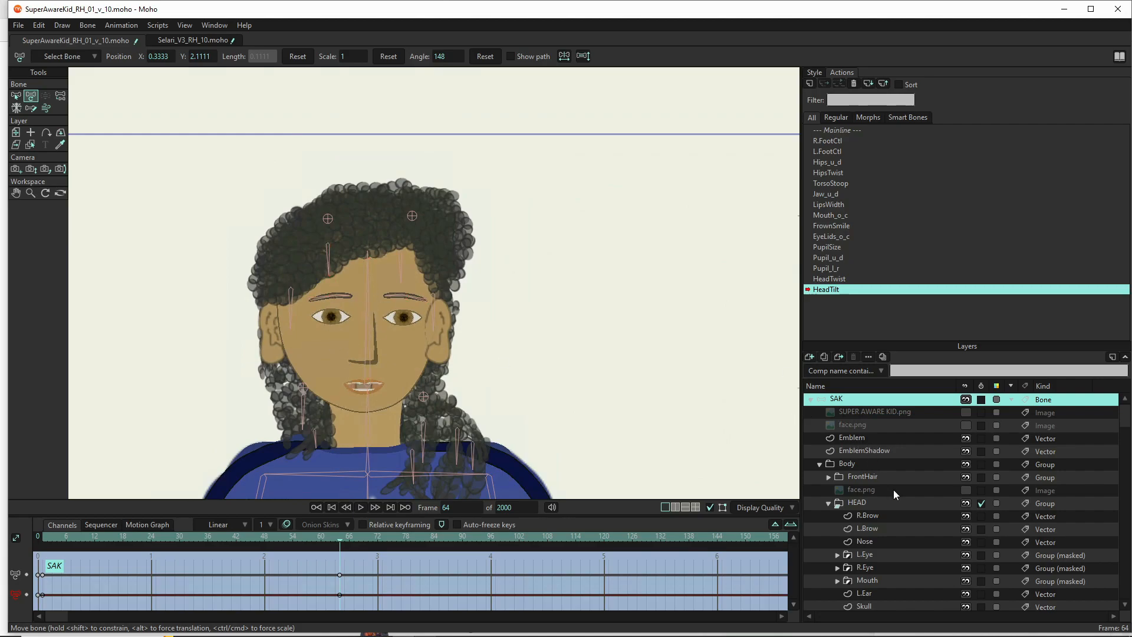
pyautogui.click(882, 475)
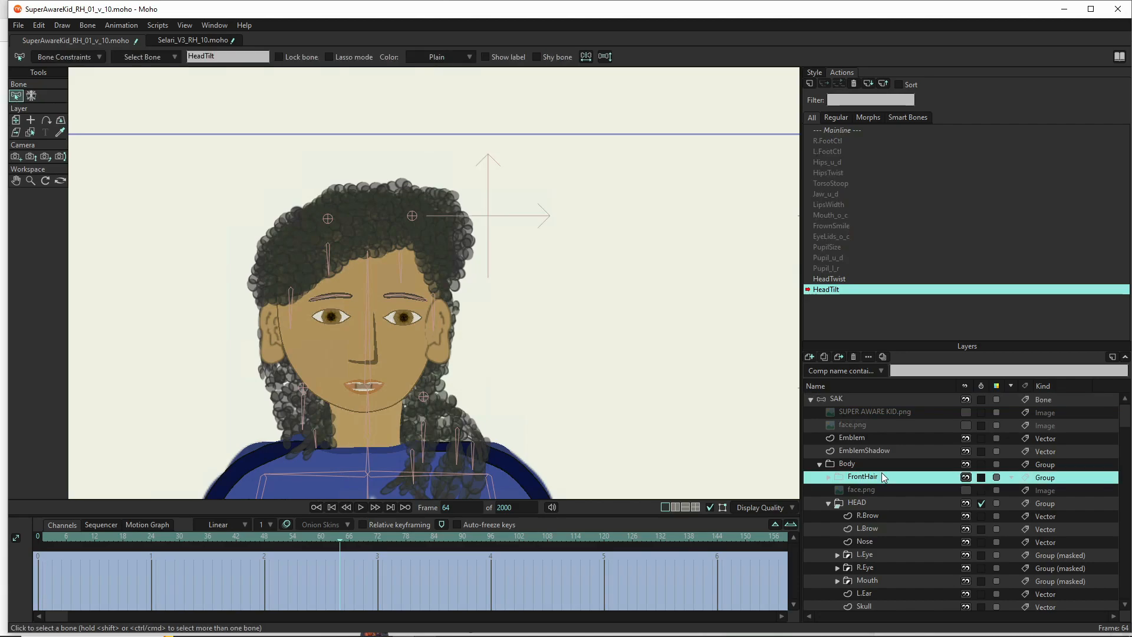
pyautogui.click(16, 119)
pyautogui.moveTo(398, 162); pyautogui.dragTo(398, 173)
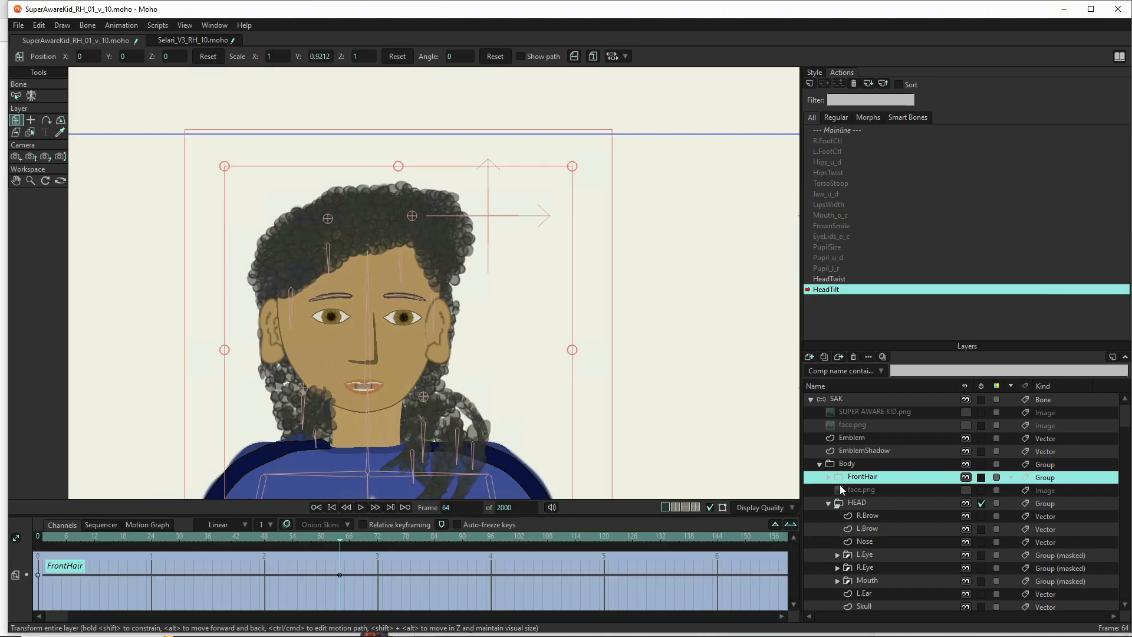
# At frame 64, set the 3D X rotation of the L.Eye and R.Eye groups to 25
pyautogui.click(875, 501)
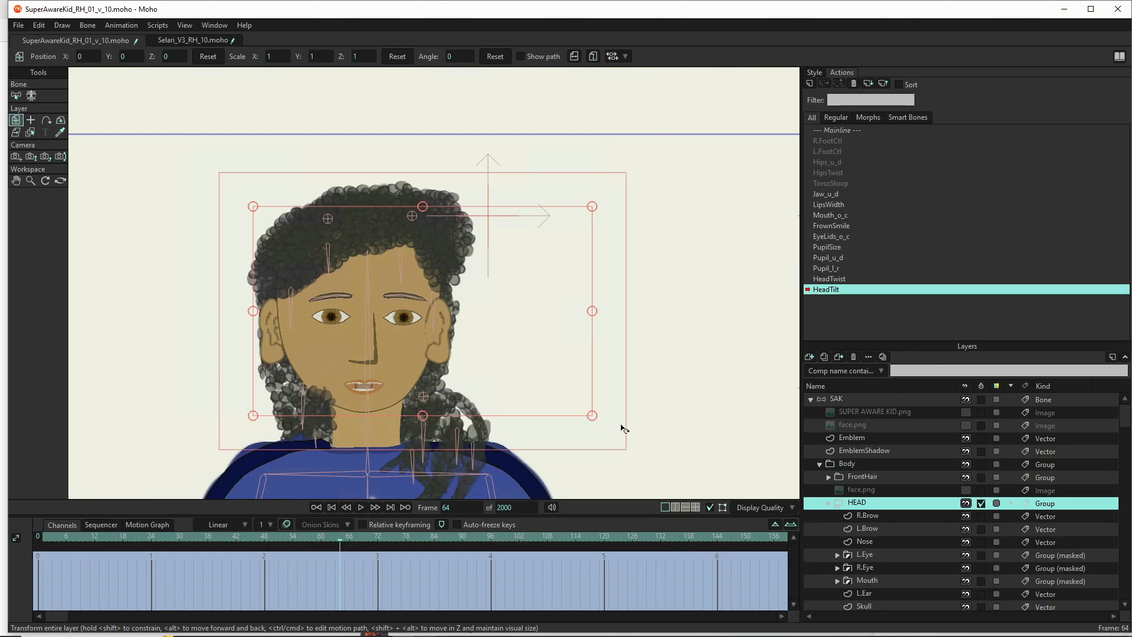
pyautogui.moveTo(470, 394); pyautogui.dragTo(454, 334)
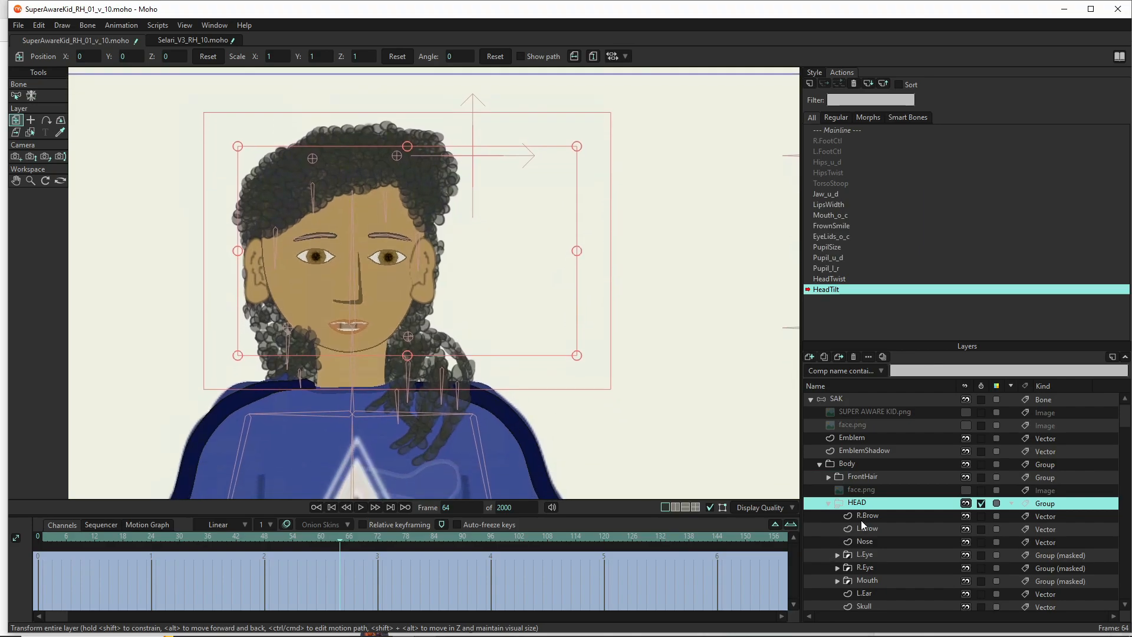
pyautogui.click(884, 557)
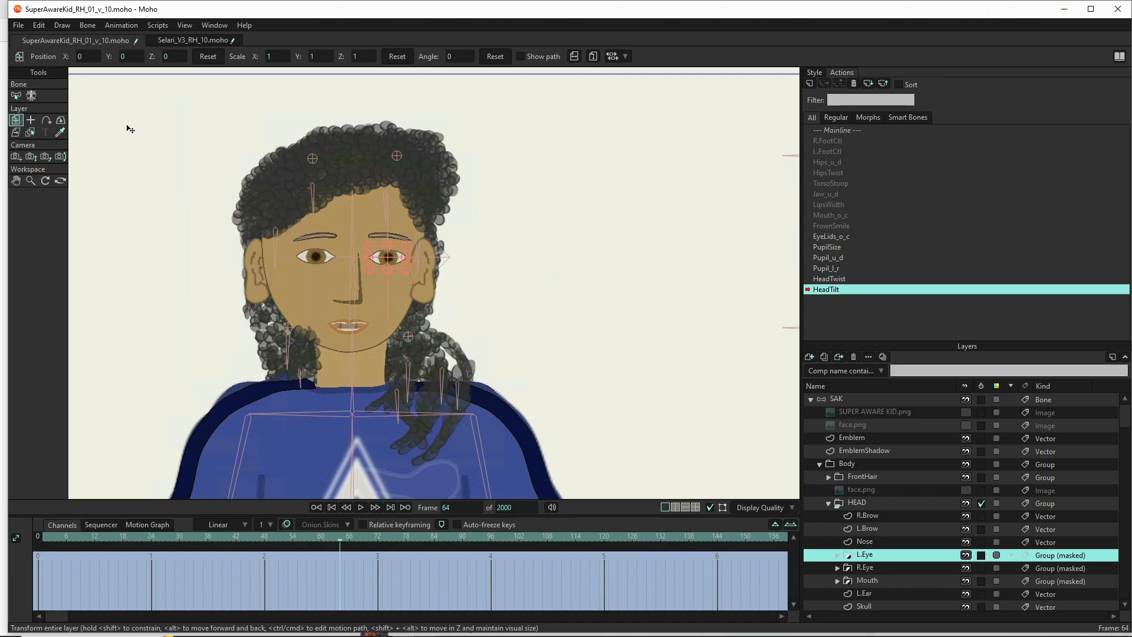
pyautogui.click(61, 121)
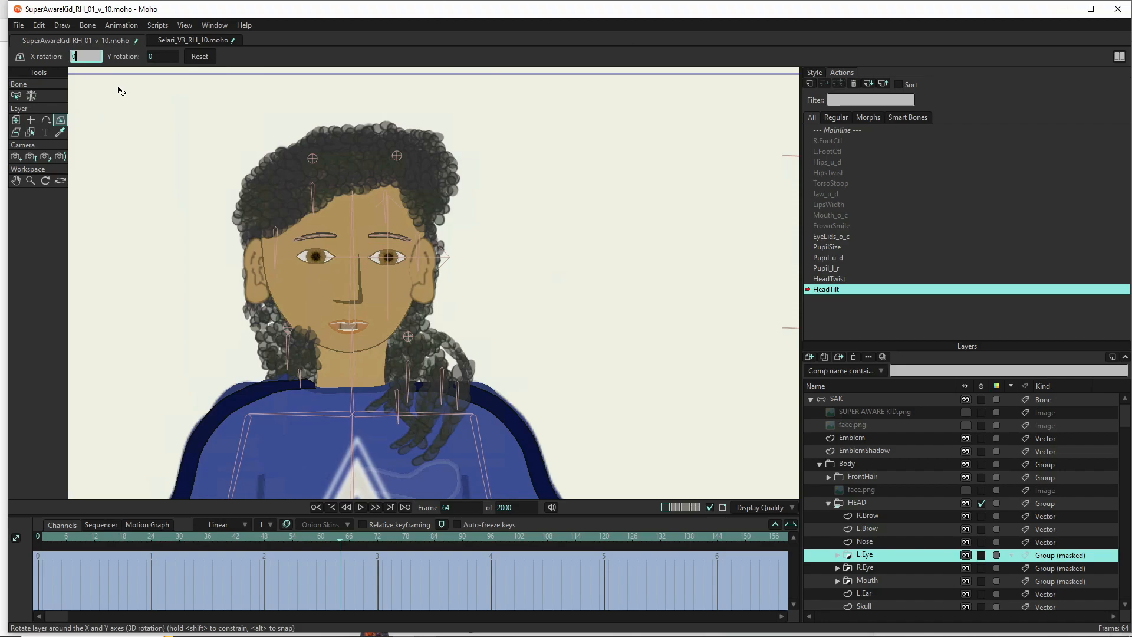
pyautogui.write('25')
pyautogui.press('Return')
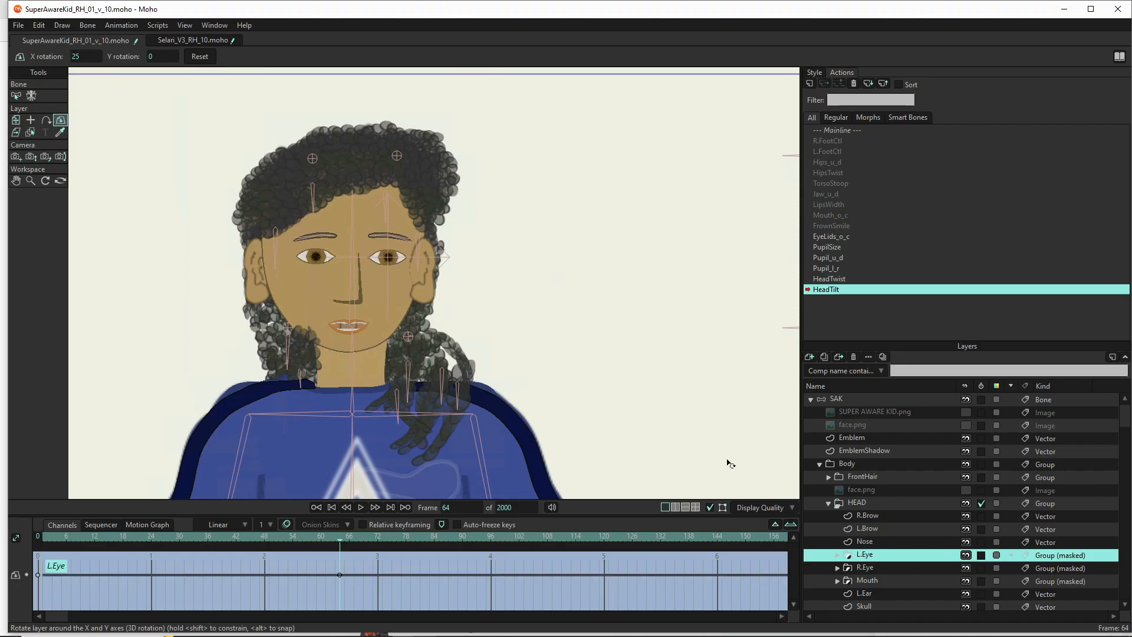
pyautogui.click(878, 568)
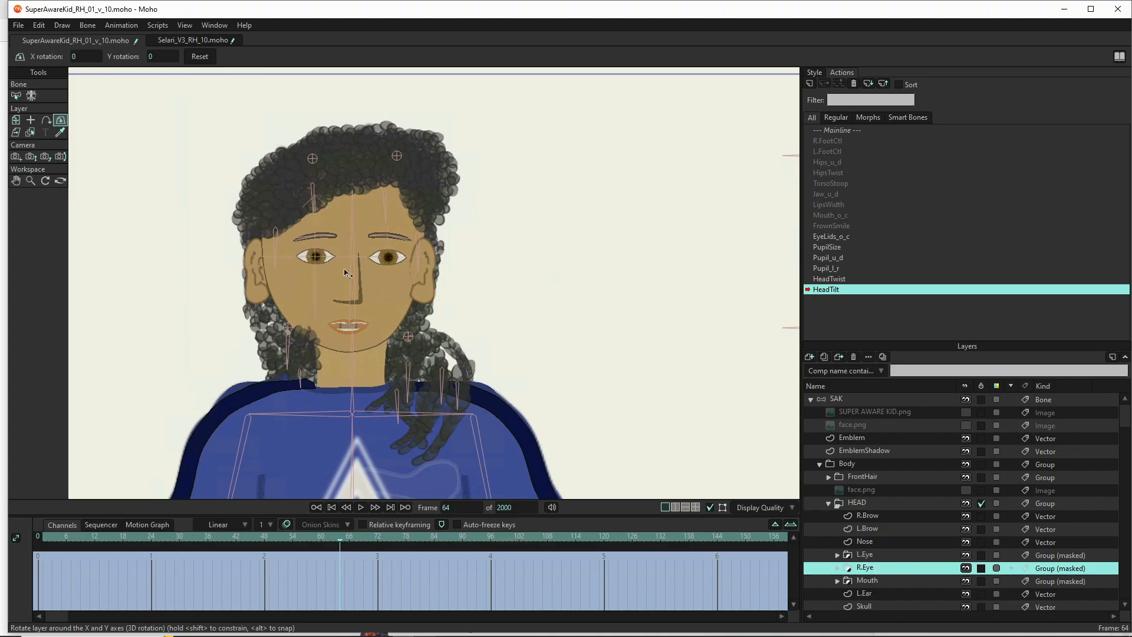
pyautogui.click(84, 57)
pyautogui.write('25')
pyautogui.press('Return')
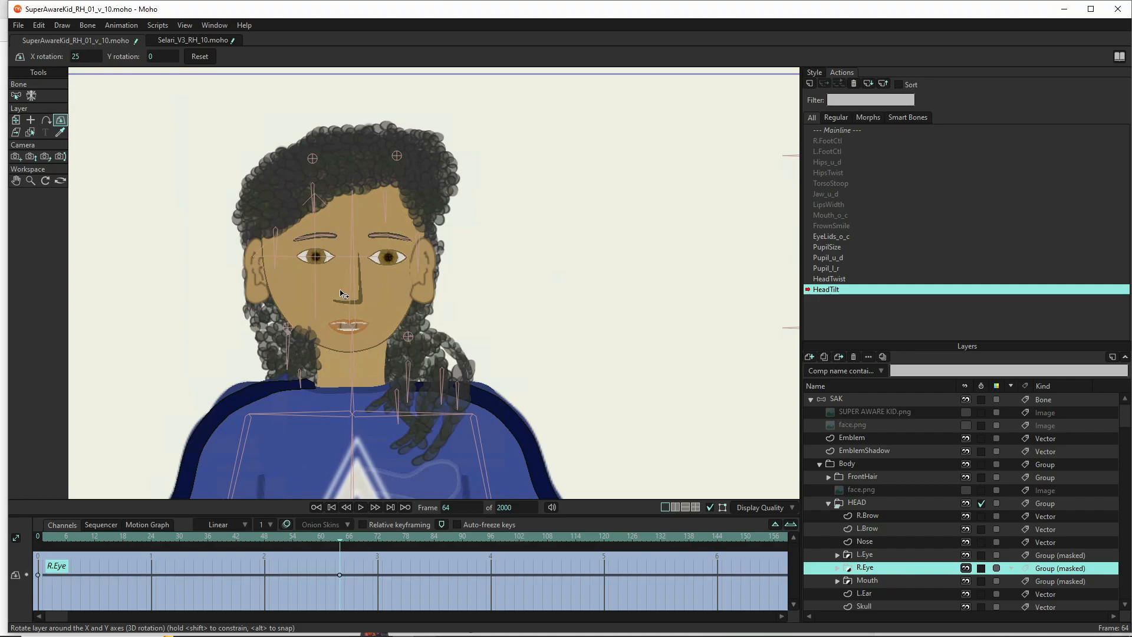
# Raise the R.Eye, L.Eye and Nose layers by about 0.02 at frame 64 and scale the nose to about 1.085 by 0.921
pyautogui.click(16, 119)
pyautogui.moveTo(318, 253); pyautogui.dragTo(330, 244)
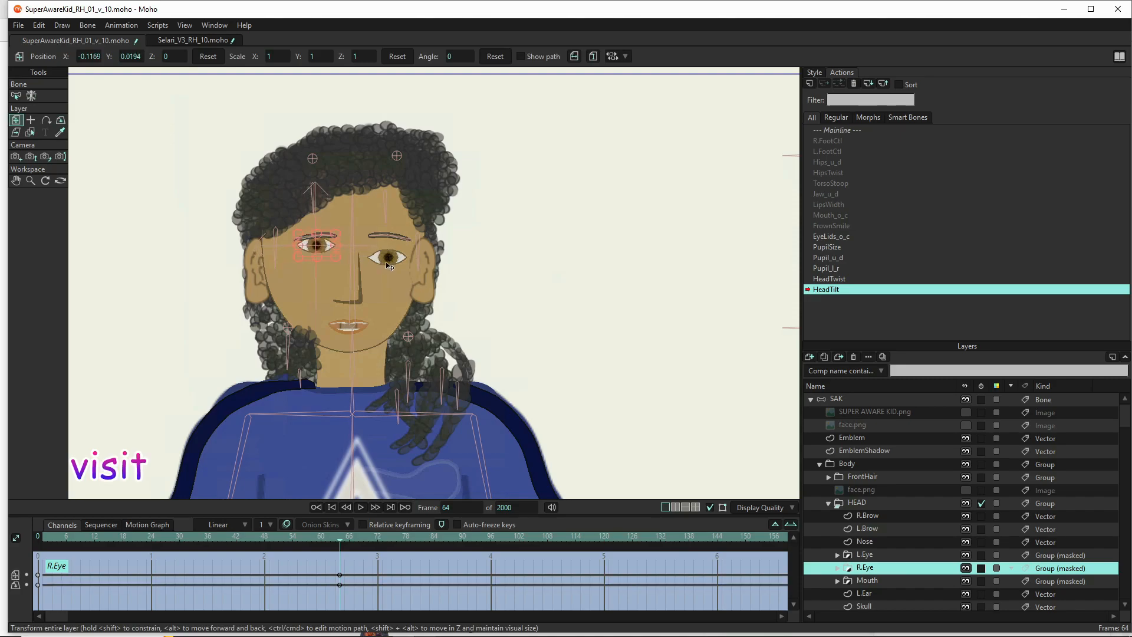
pyautogui.click(888, 556)
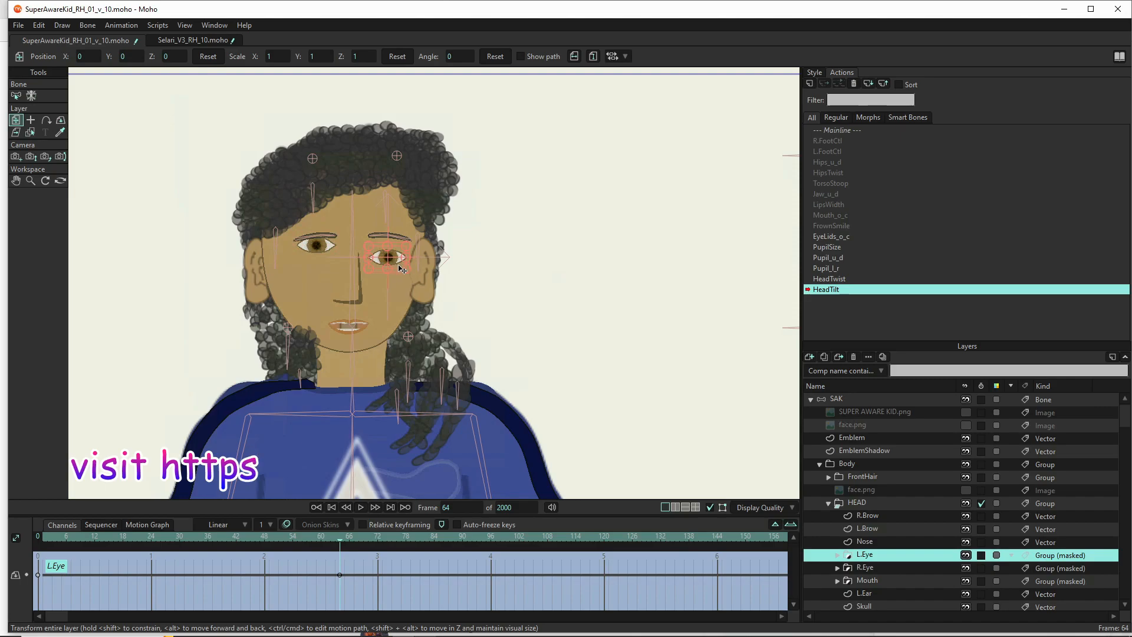
pyautogui.moveTo(400, 259); pyautogui.dragTo(399, 250)
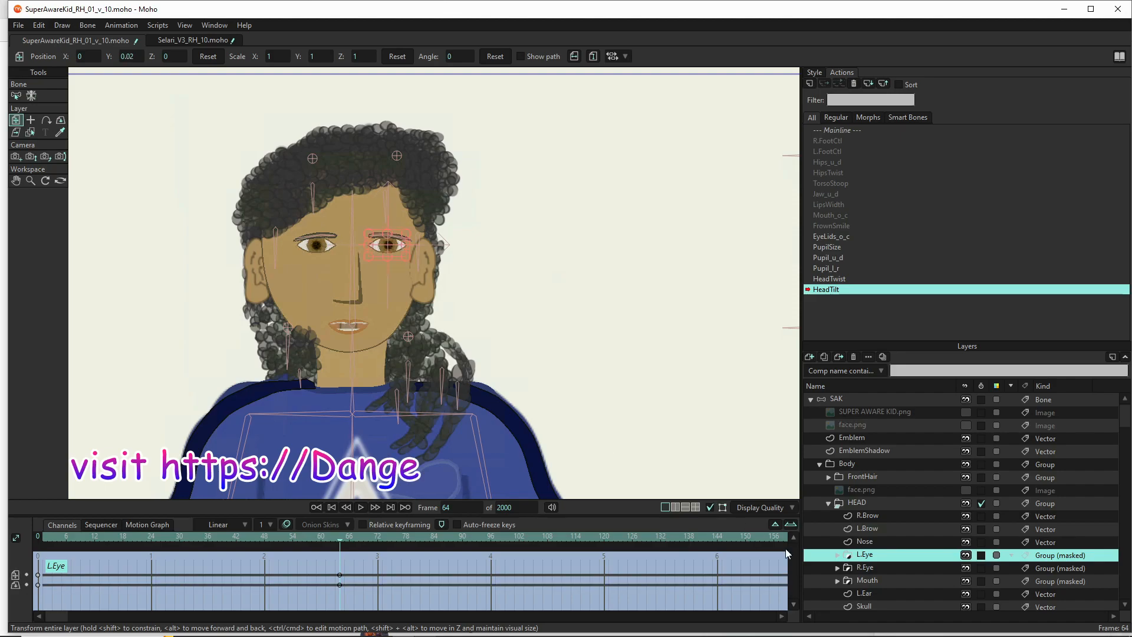
pyautogui.click(882, 543)
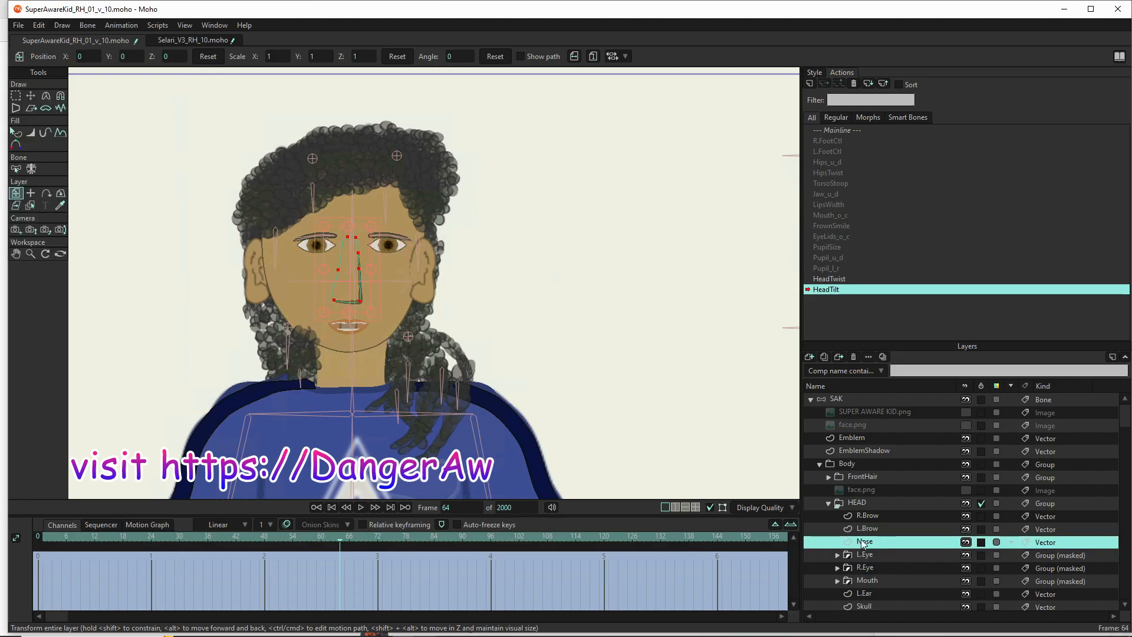
pyautogui.moveTo(352, 292); pyautogui.dragTo(357, 283)
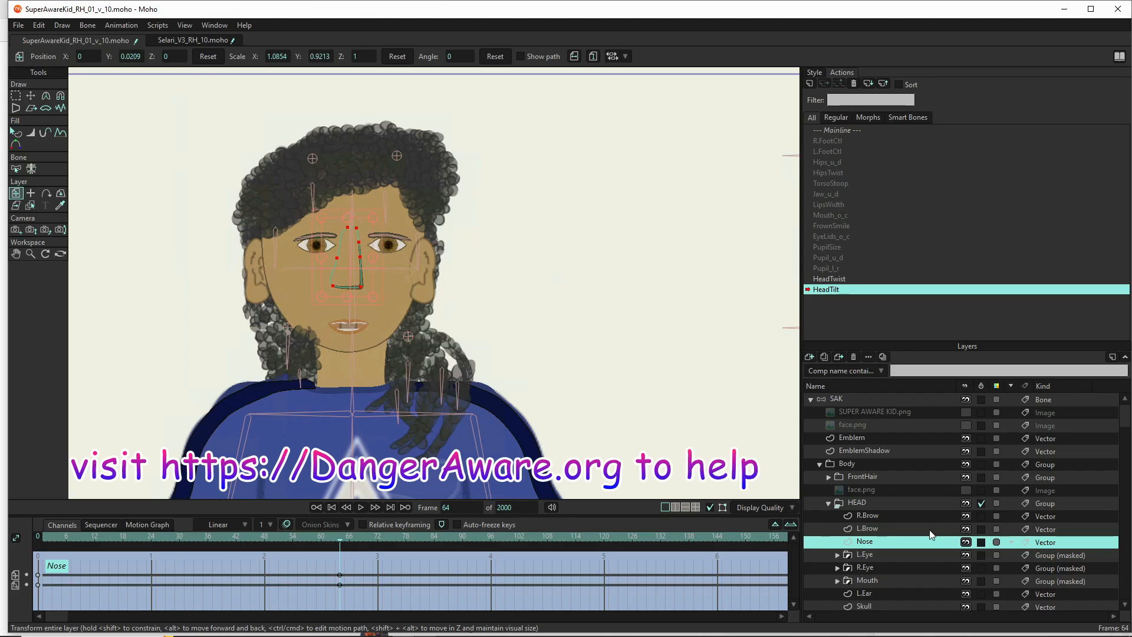
# At frame 64, raise the Mouth group to Y position 0.0209 and set its 3D X rotation to 25
pyautogui.scroll(-3, 879, 587)
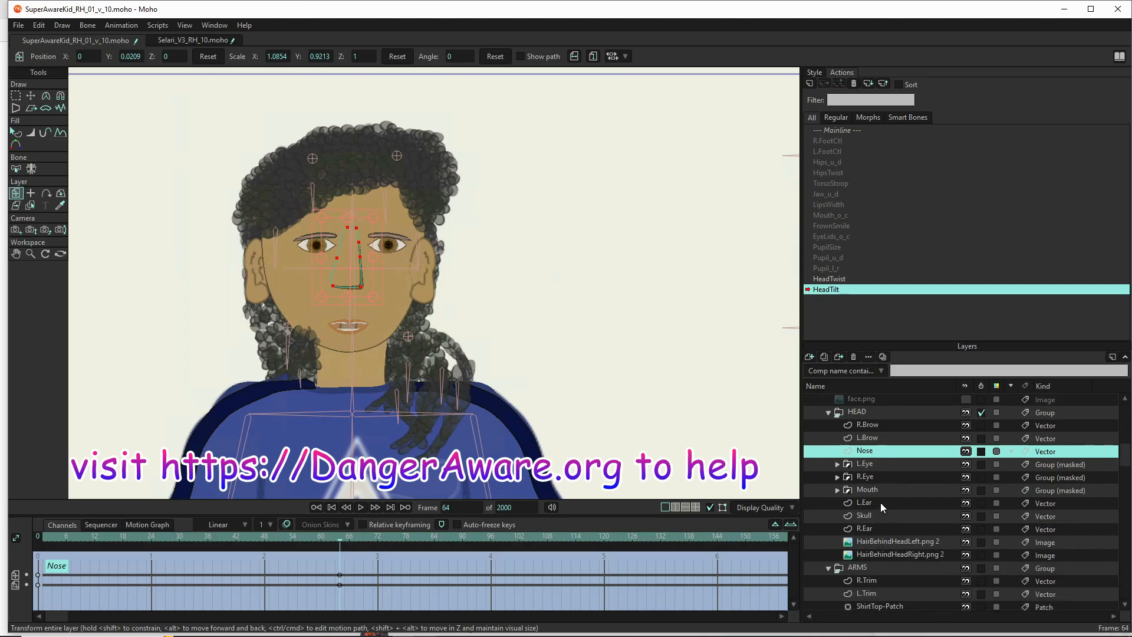
pyautogui.click(880, 491)
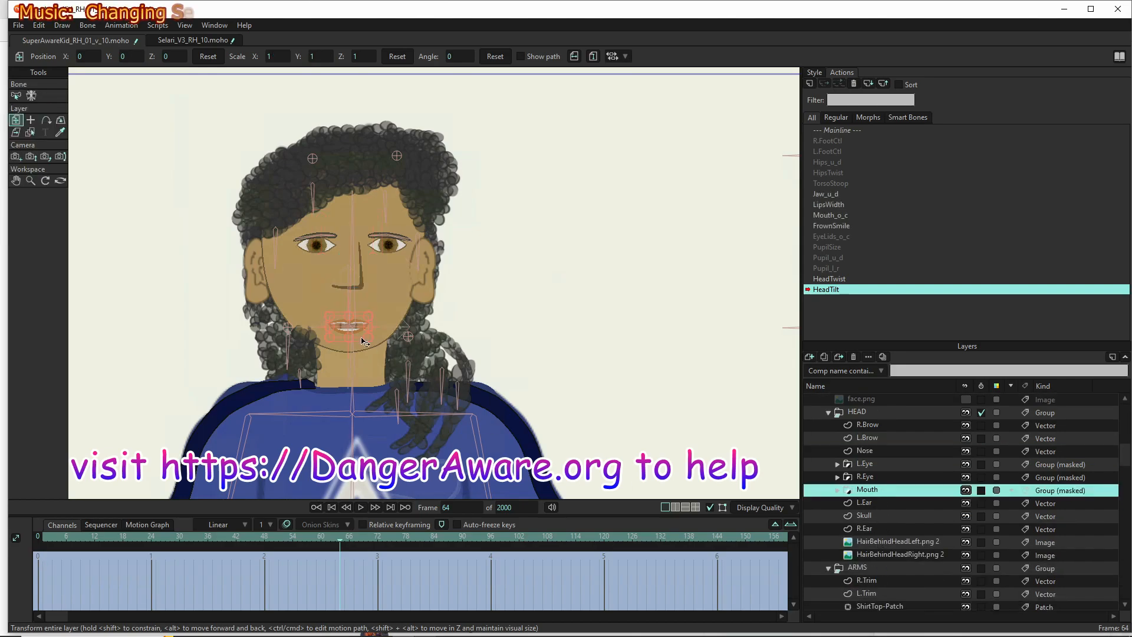
pyautogui.moveTo(364, 342); pyautogui.dragTo(357, 318)
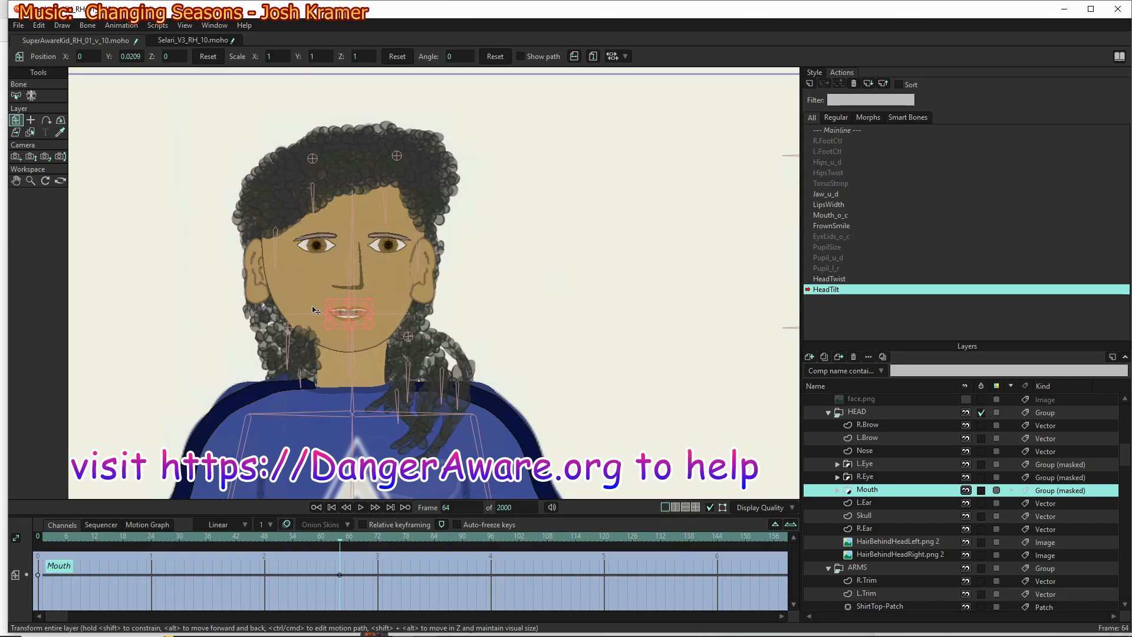
pyautogui.click(60, 121)
pyautogui.click(83, 57)
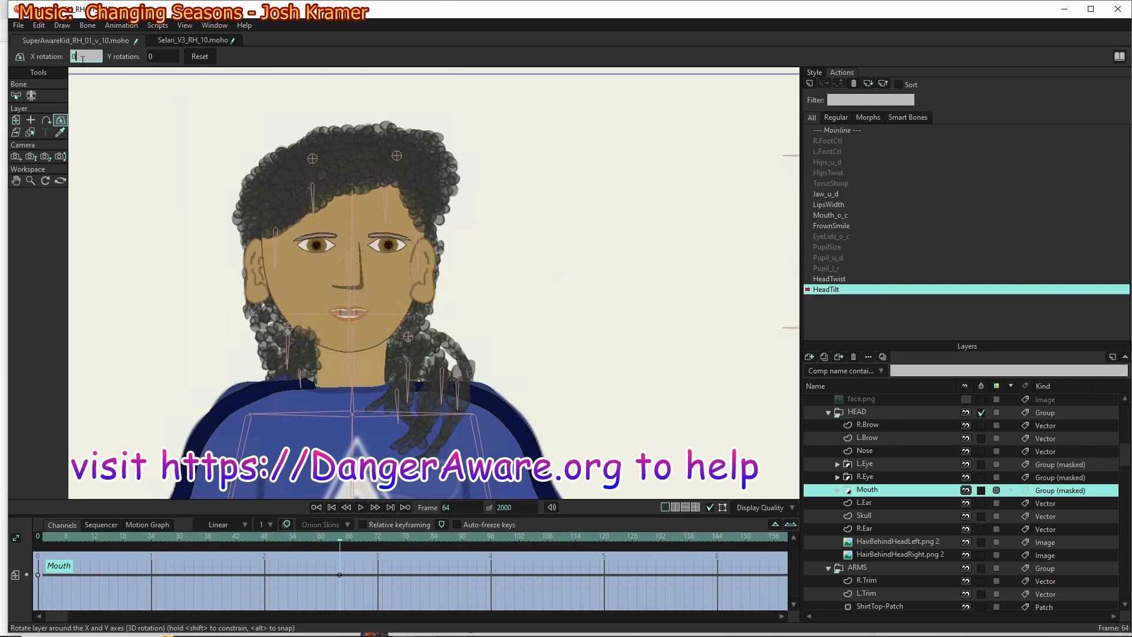
pyautogui.write('25')
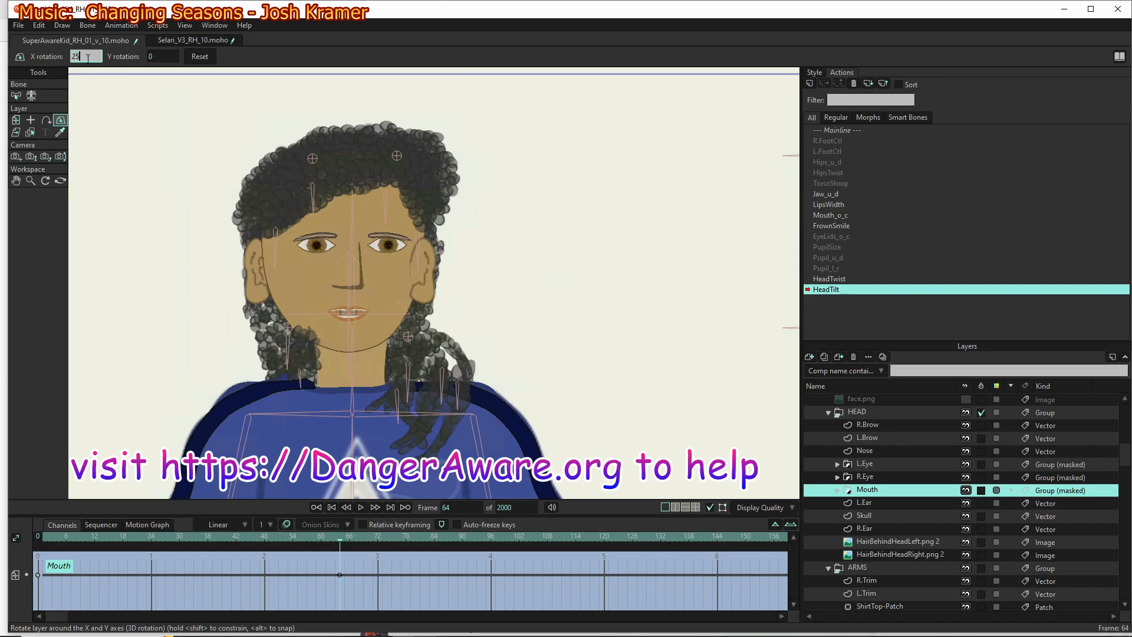
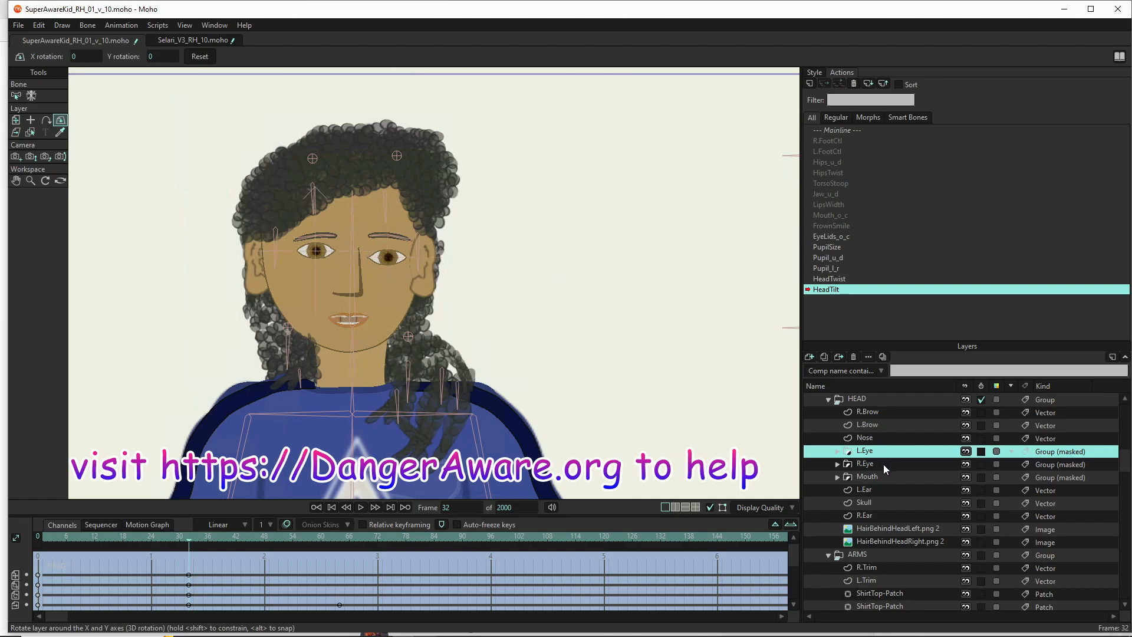
# At frame 32, reset the R.Eye group's 3D rotation and its layer position, scale and angle
pyautogui.click(815, 464)
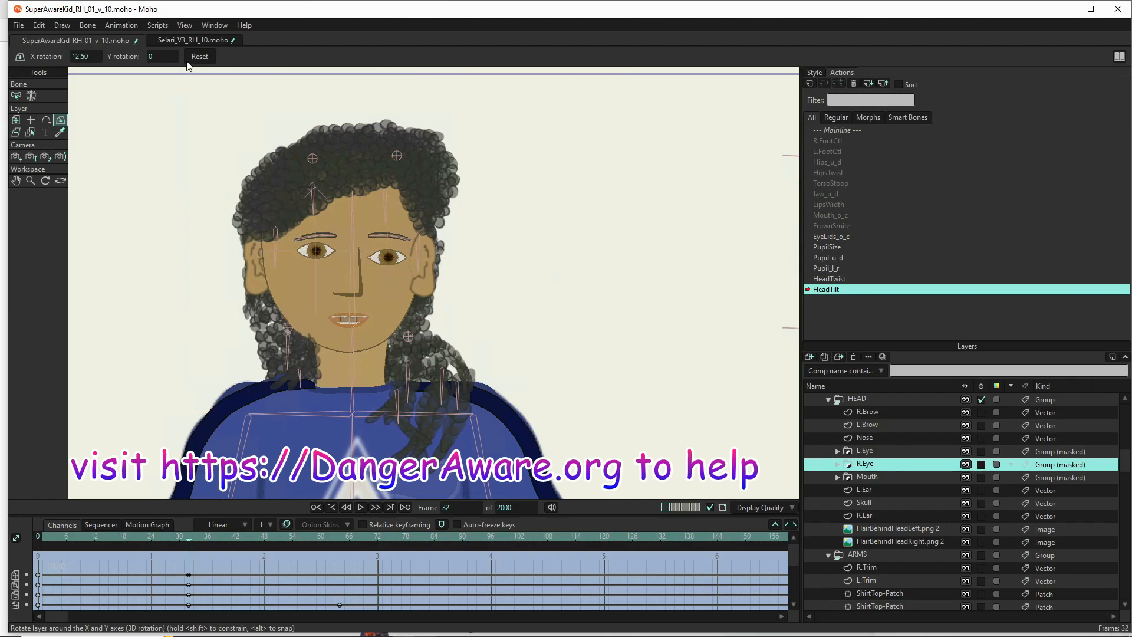
pyautogui.click(200, 57)
pyautogui.click(16, 121)
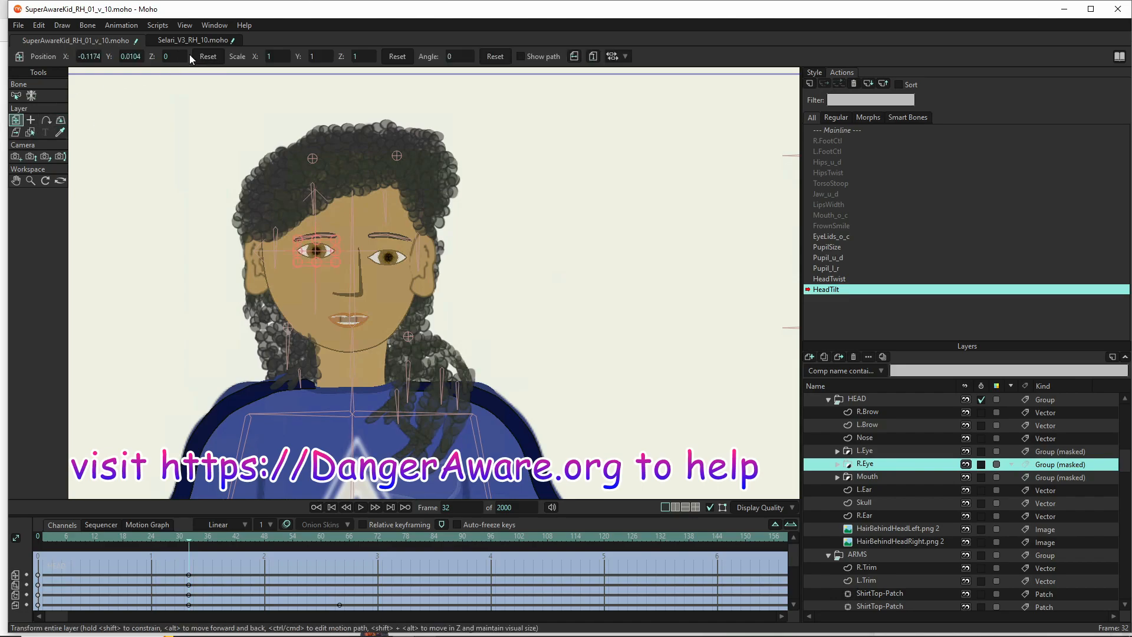
pyautogui.click(208, 56)
pyautogui.click(404, 56)
pyautogui.click(495, 57)
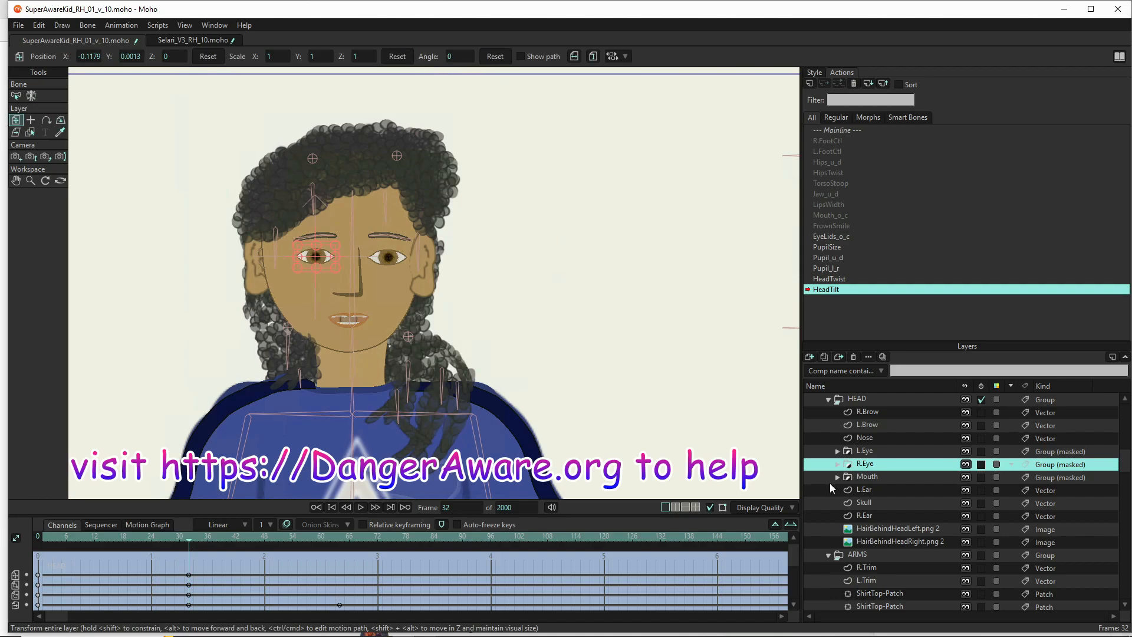
# At frame 32, reset the layer positions of the R.Ear and L.Ear layers
pyautogui.click(880, 518)
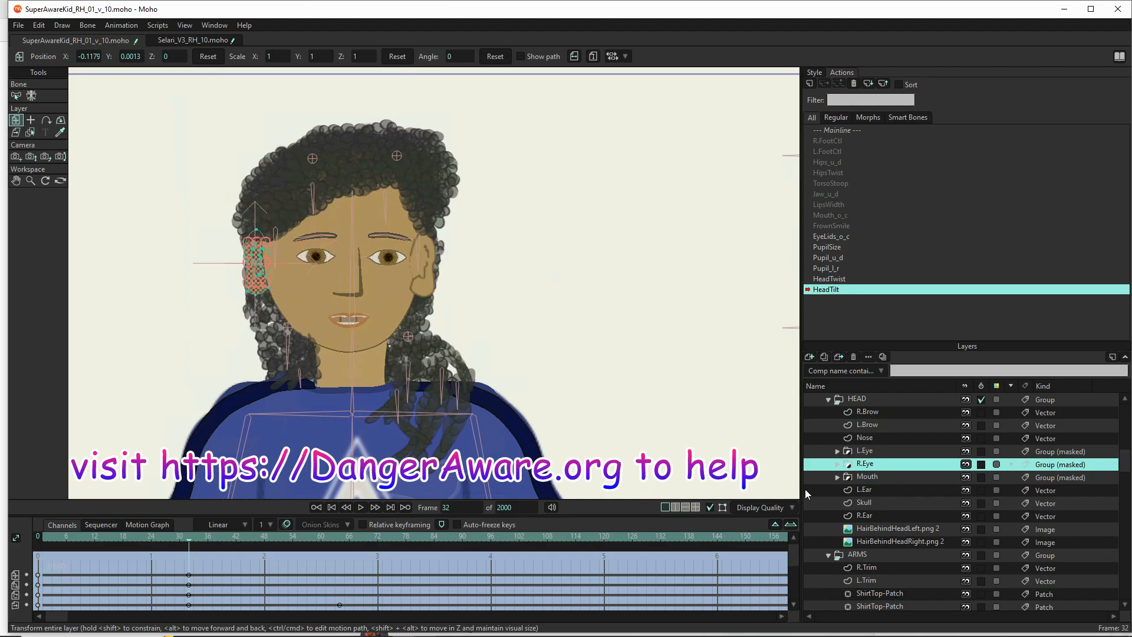
pyautogui.click(211, 58)
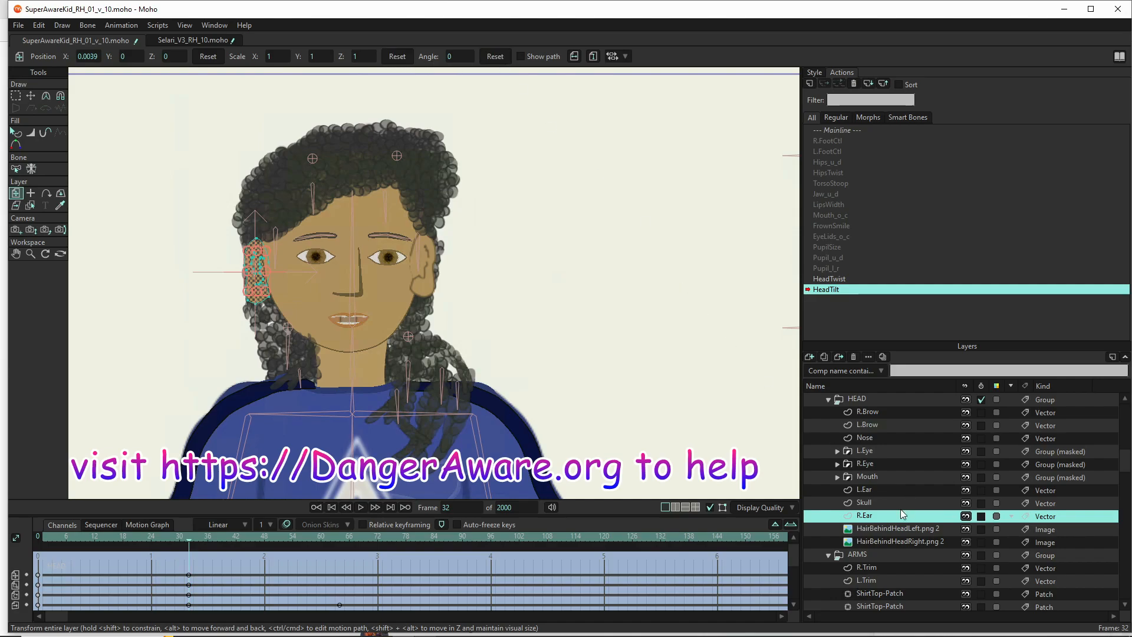
pyautogui.click(884, 491)
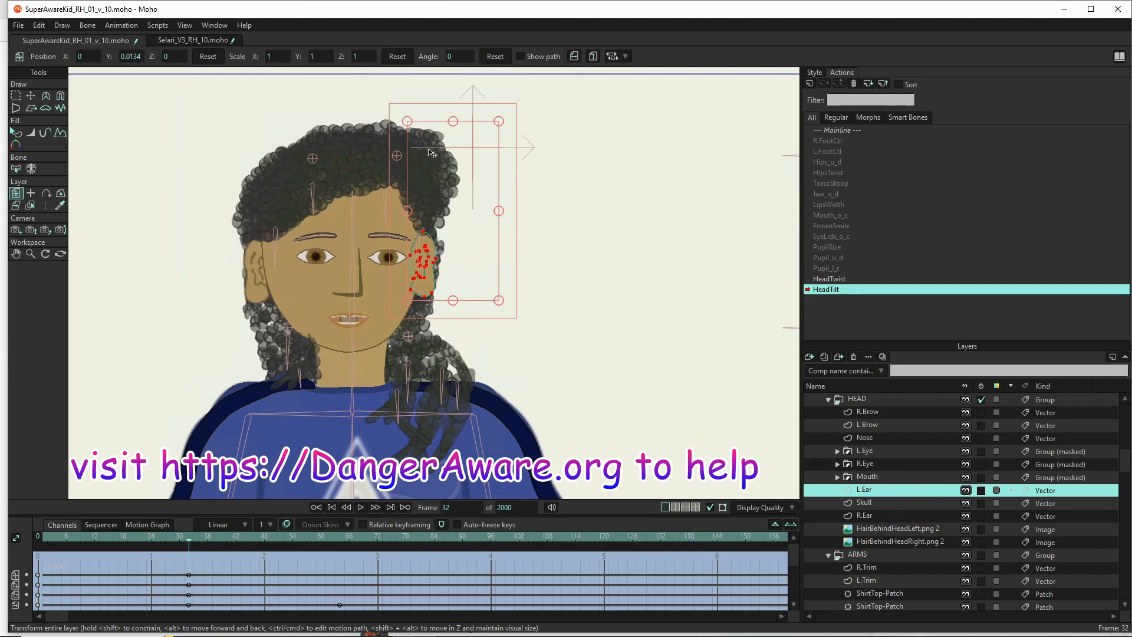
pyautogui.click(210, 57)
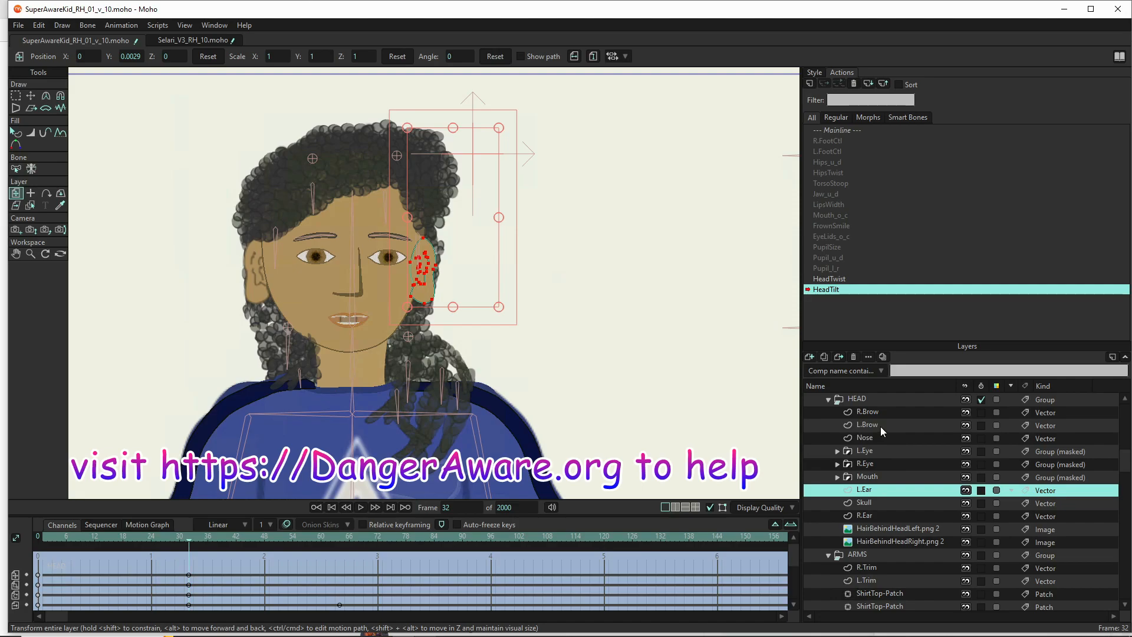
# At frame 32, reset the HEAD group's layer transforms and 3D rotation
pyautogui.click(877, 399)
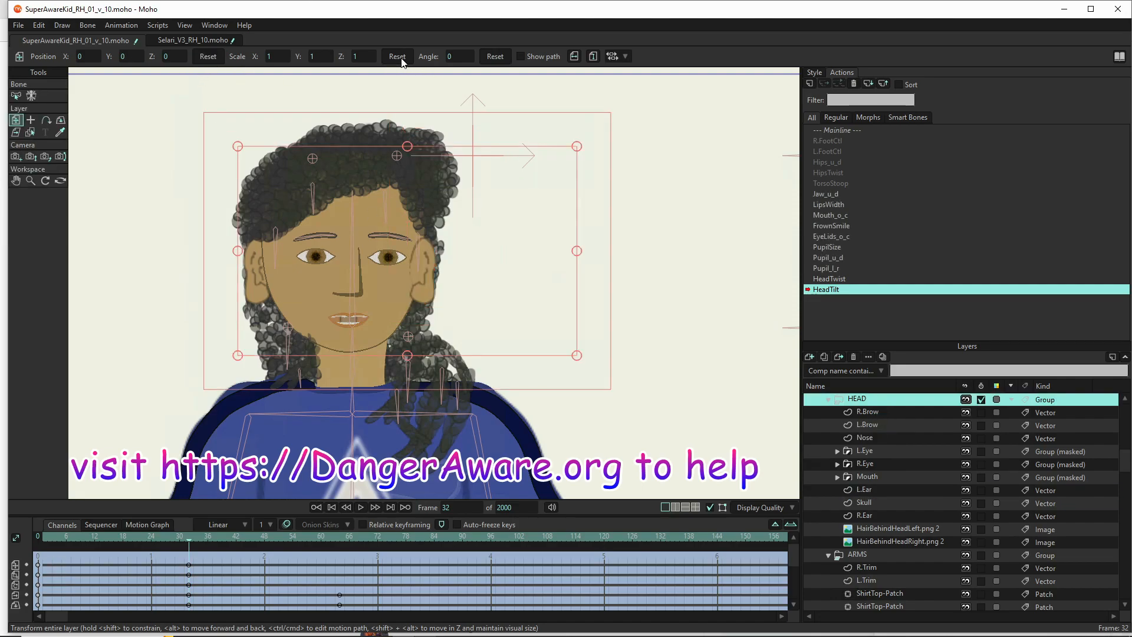
pyautogui.click(505, 58)
pyautogui.click(60, 120)
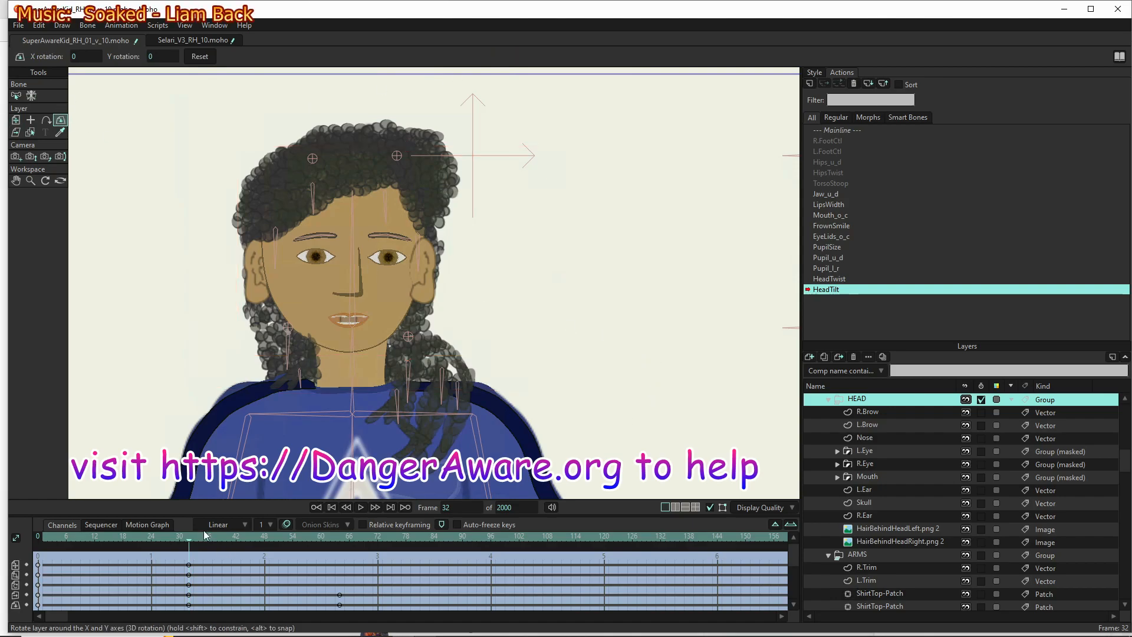
# At frame 64, raise the outer ends of both eyebrows by moving their bones in the SAK layer
pyautogui.moveTo(188, 539); pyautogui.dragTo(344, 528)
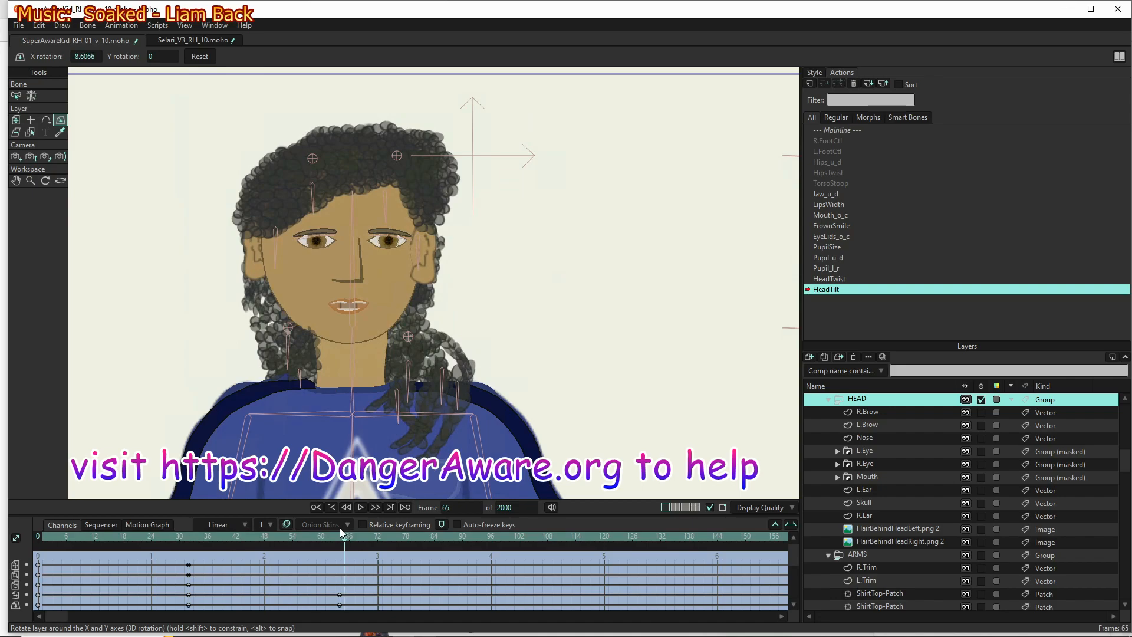
pyautogui.scroll(4, 893, 463)
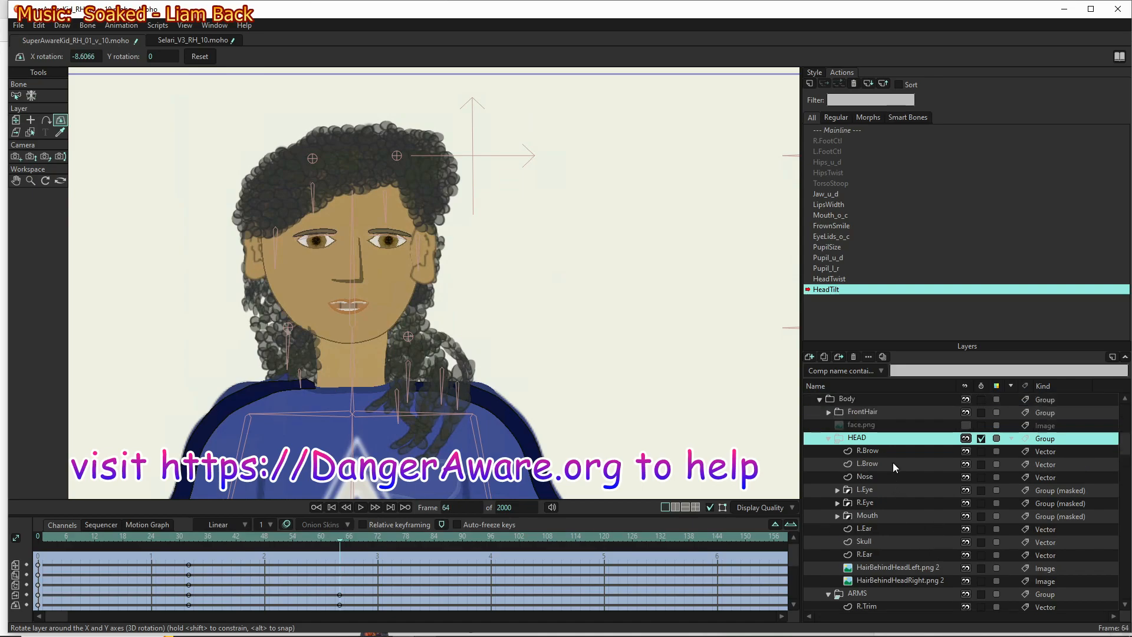
pyautogui.click(842, 402)
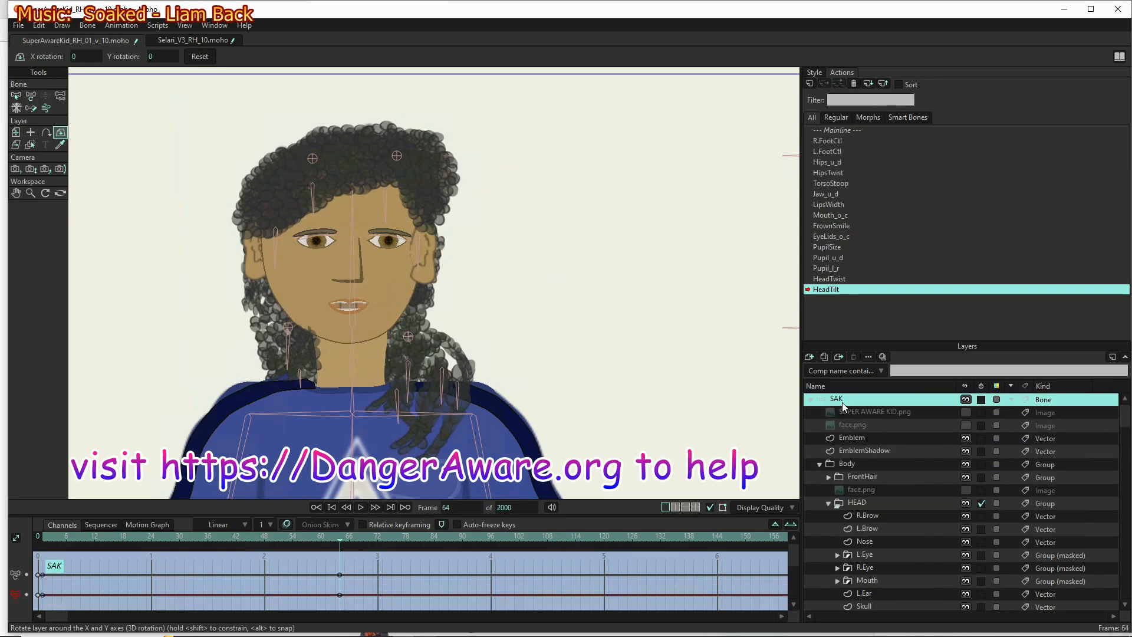
pyautogui.click(31, 95)
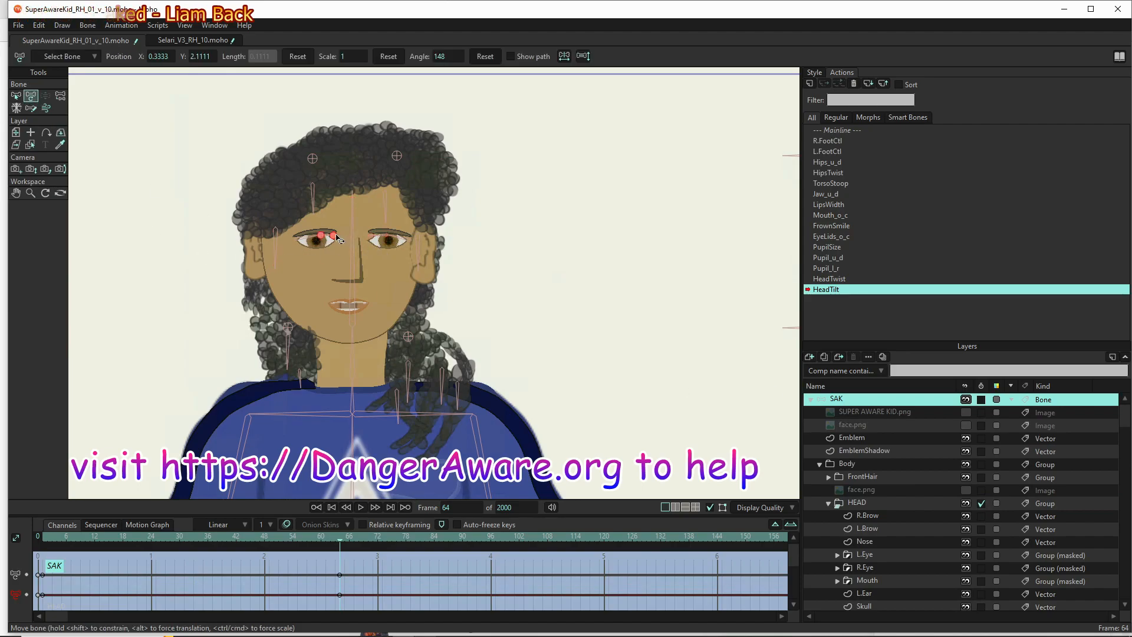
pyautogui.click(299, 241)
pyautogui.moveTo(300, 242); pyautogui.dragTo(300, 229)
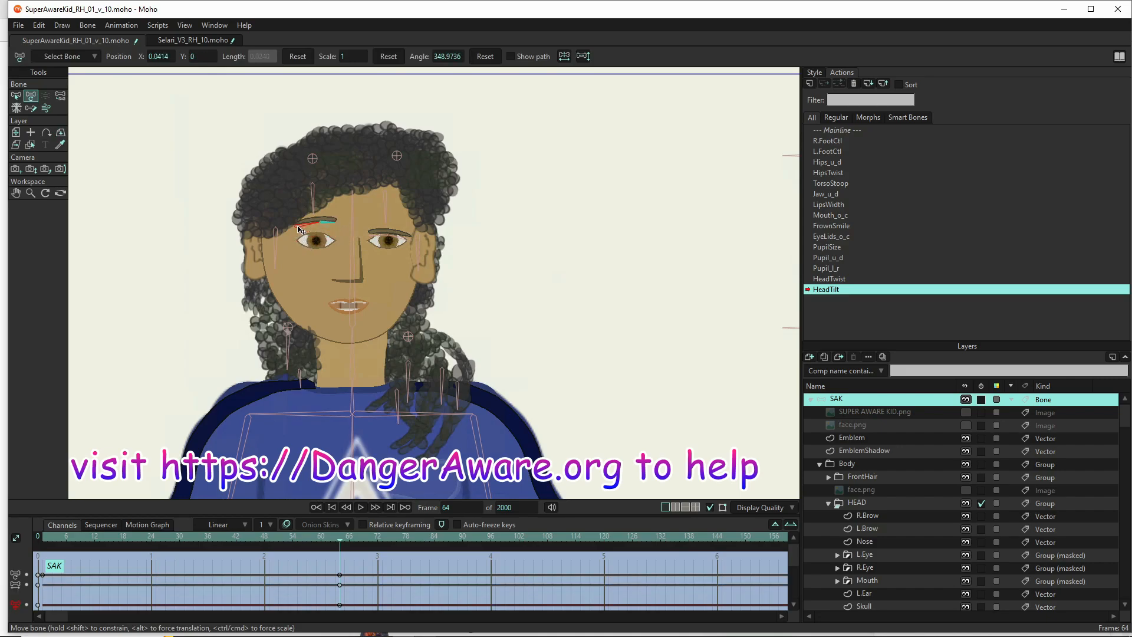
pyautogui.click(415, 241)
pyautogui.moveTo(414, 241); pyautogui.dragTo(415, 229)
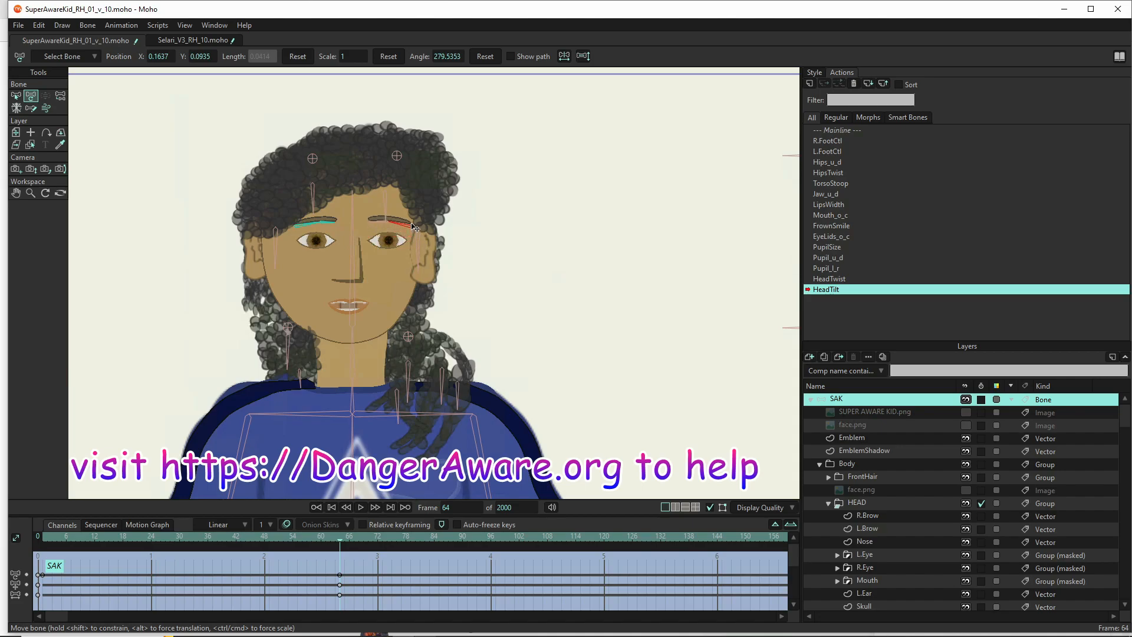
pyautogui.scroll(-3, 889, 516)
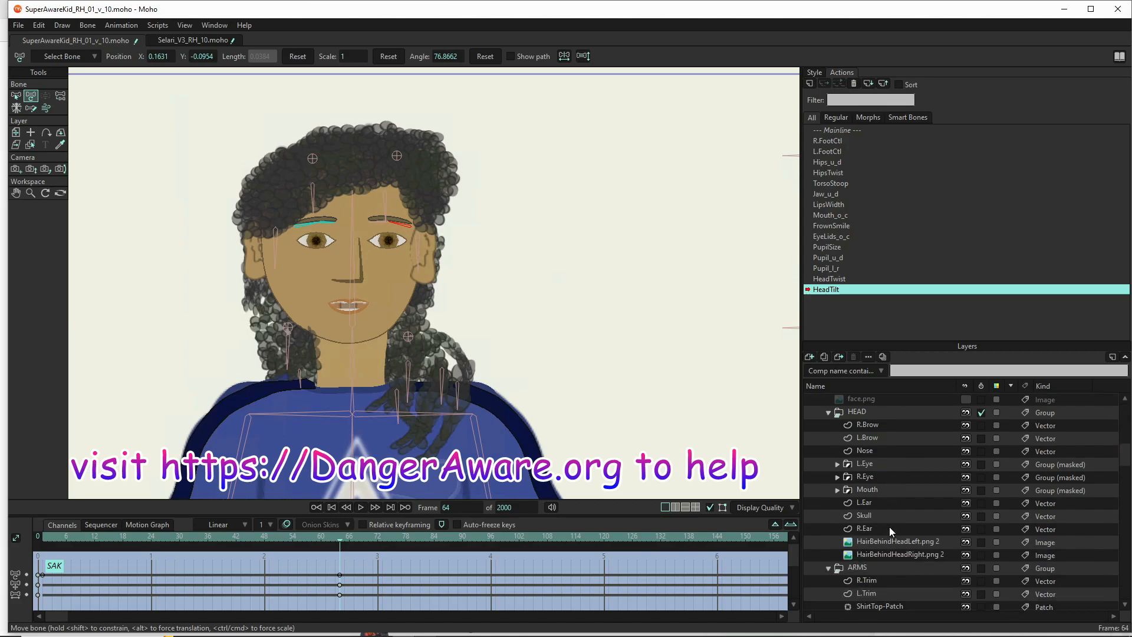
pyautogui.click(886, 540)
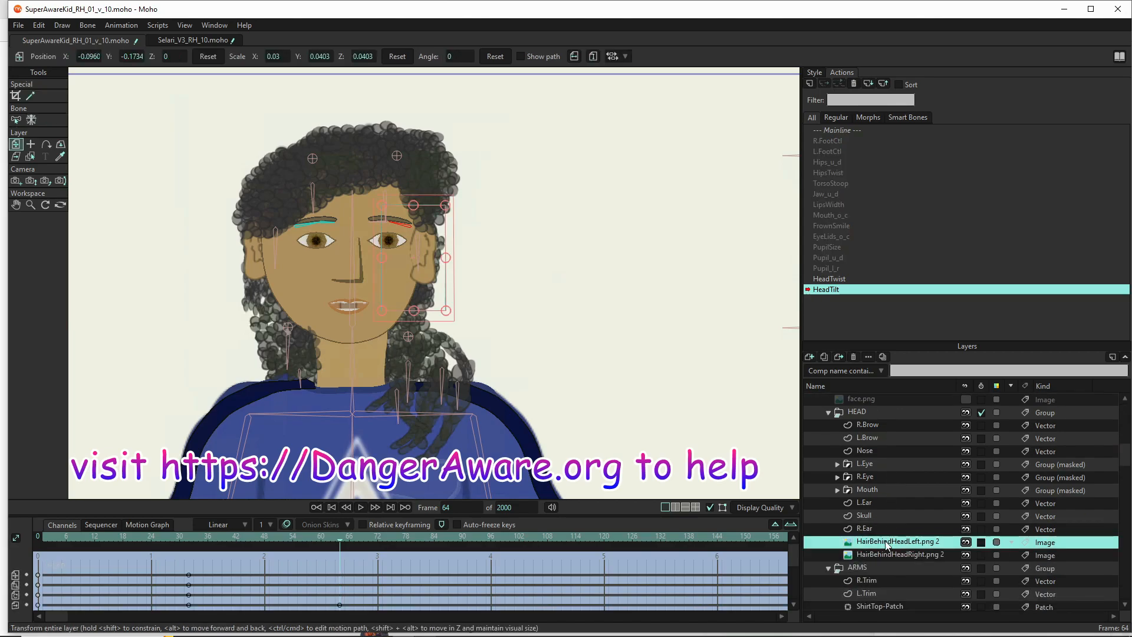
pyautogui.moveTo(436, 257); pyautogui.dragTo(435, 257)
pyautogui.hotkey('ctrl', 'z')
# At frame 64, lower the SAK layer's forehead, side and bottom hair bones on both sides of the head
pyautogui.scroll(3, 872, 427)
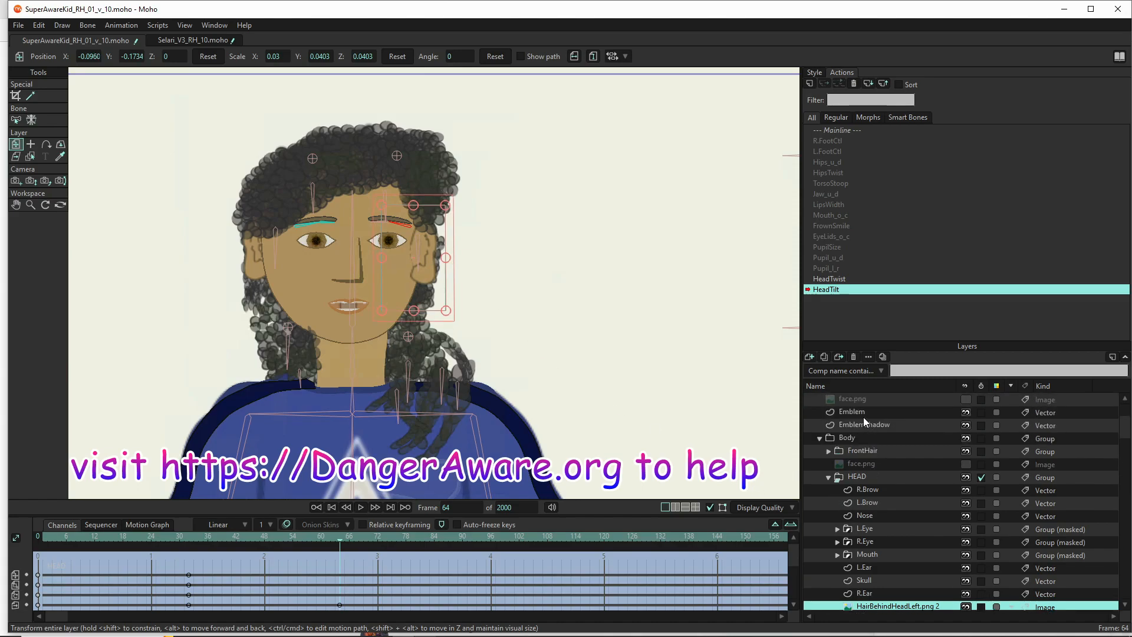
pyautogui.click(858, 398)
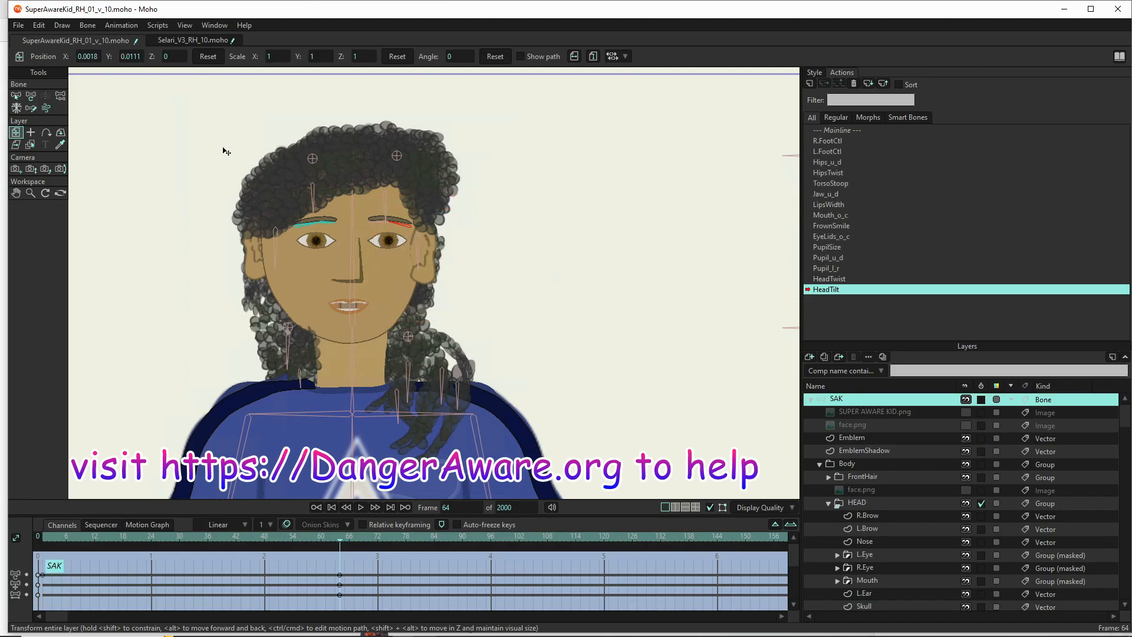
pyautogui.click(31, 96)
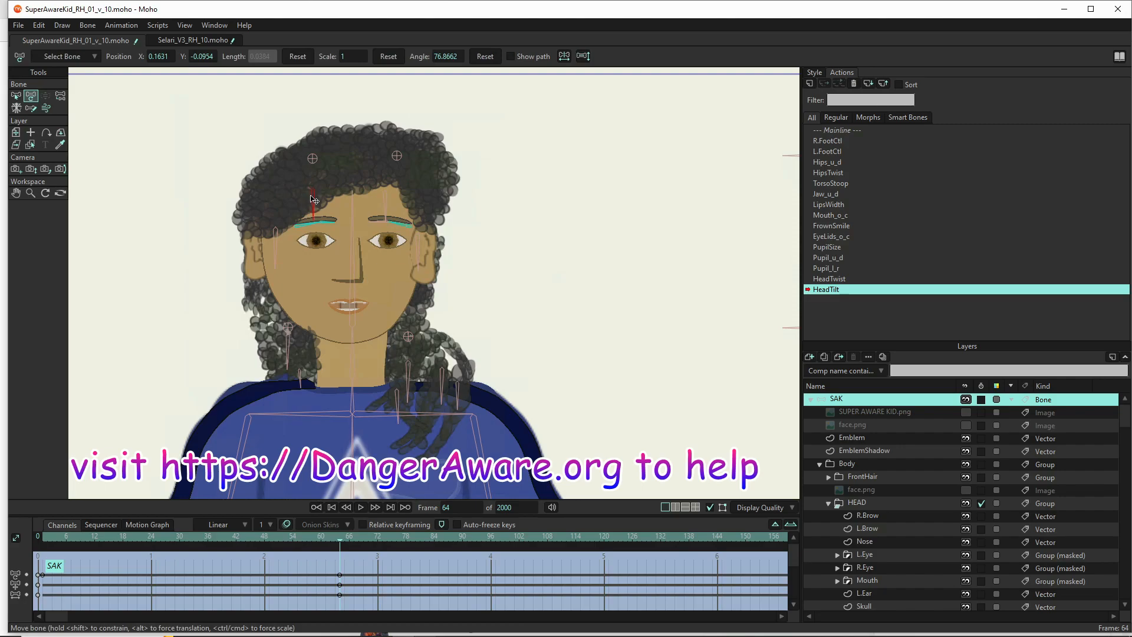
pyautogui.click(378, 205)
pyautogui.moveTo(386, 195); pyautogui.dragTo(420, 252)
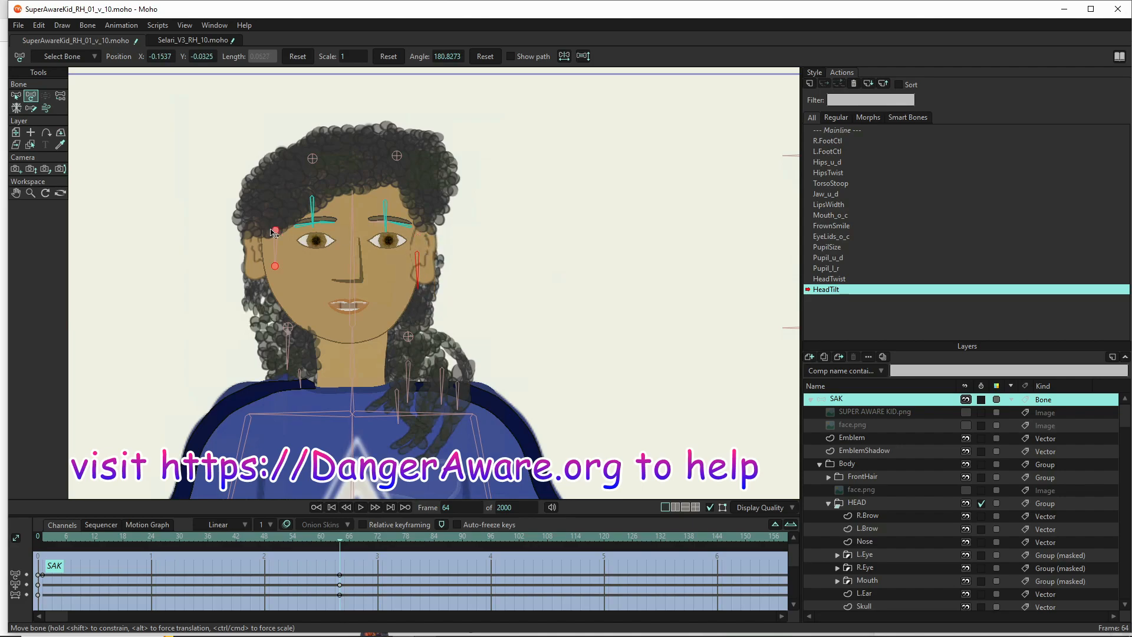
pyautogui.moveTo(276, 233); pyautogui.dragTo(289, 339)
pyautogui.click(408, 336)
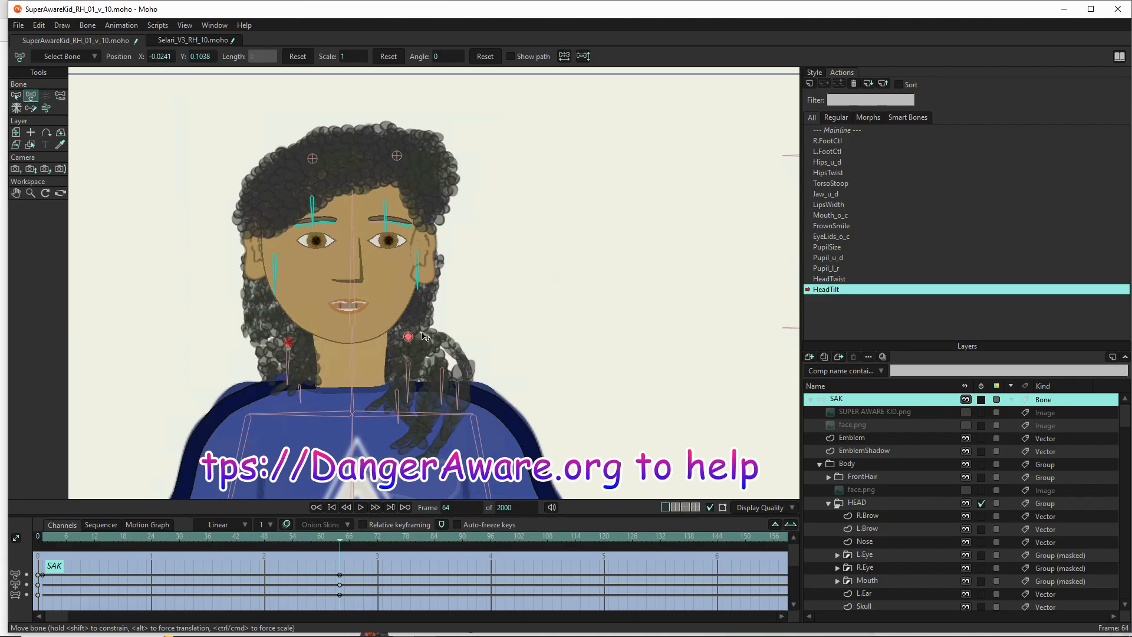
pyautogui.moveTo(415, 338); pyautogui.dragTo(415, 345)
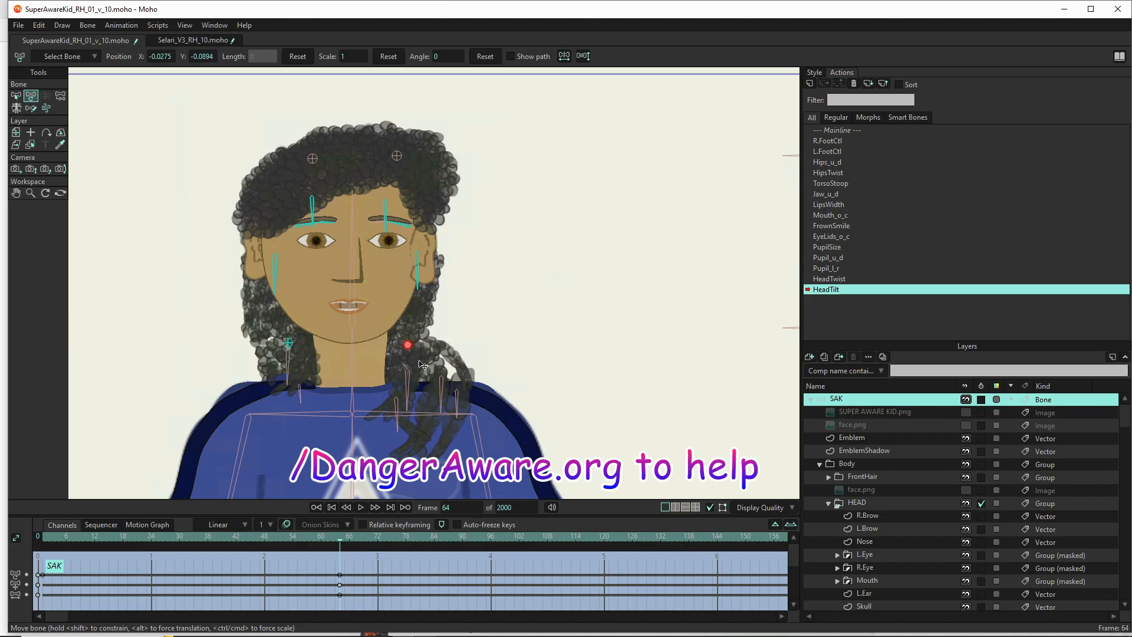
# At frame 32, select all the head and upper-body bones and reset their position, scale and angle
pyautogui.moveTo(339, 539); pyautogui.dragTo(189, 533)
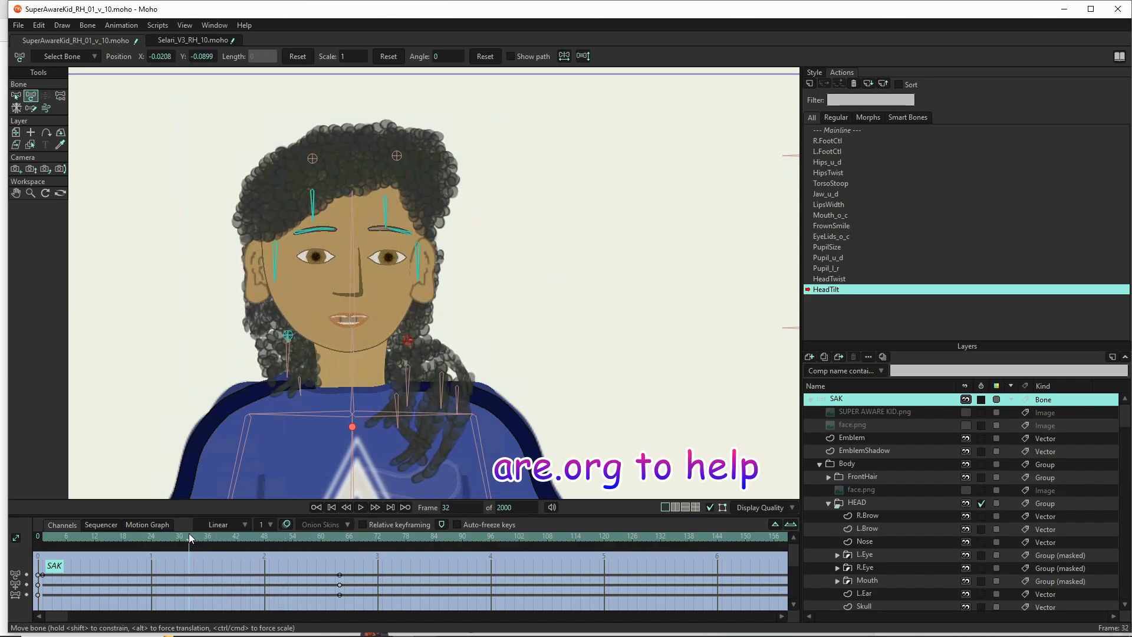
pyautogui.click(14, 97)
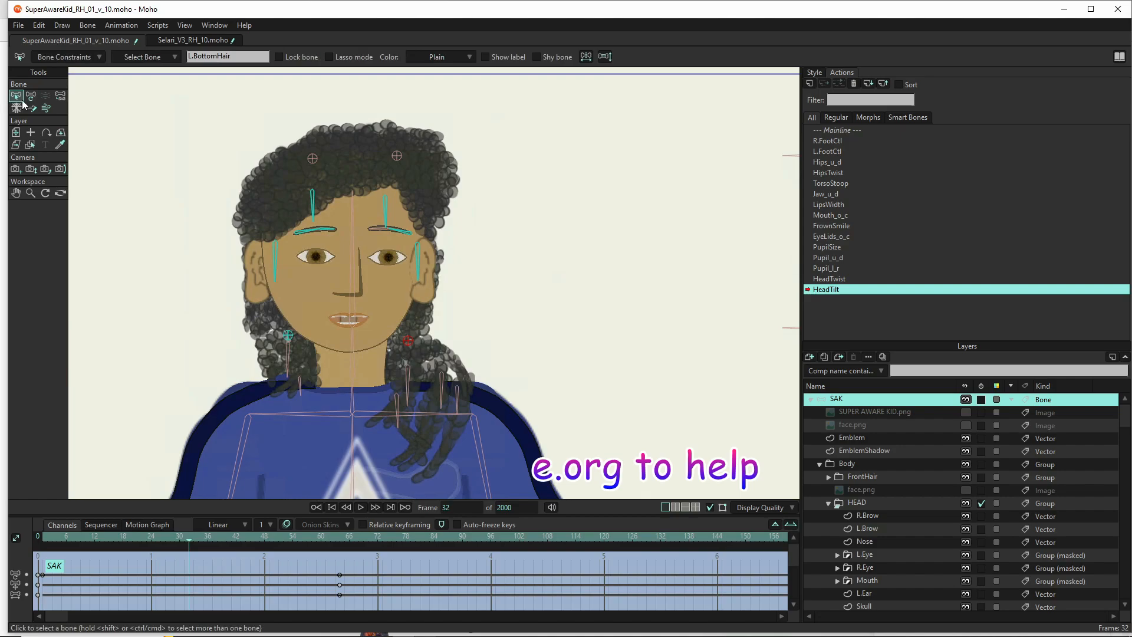
pyautogui.moveTo(146, 114); pyautogui.dragTo(650, 444)
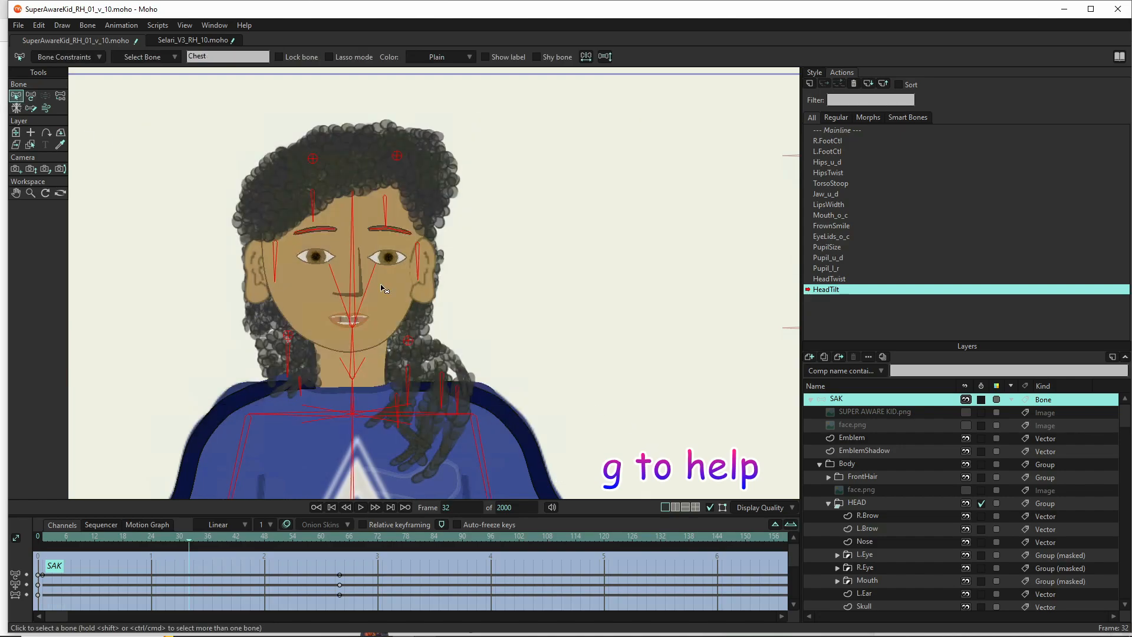
pyautogui.click(31, 95)
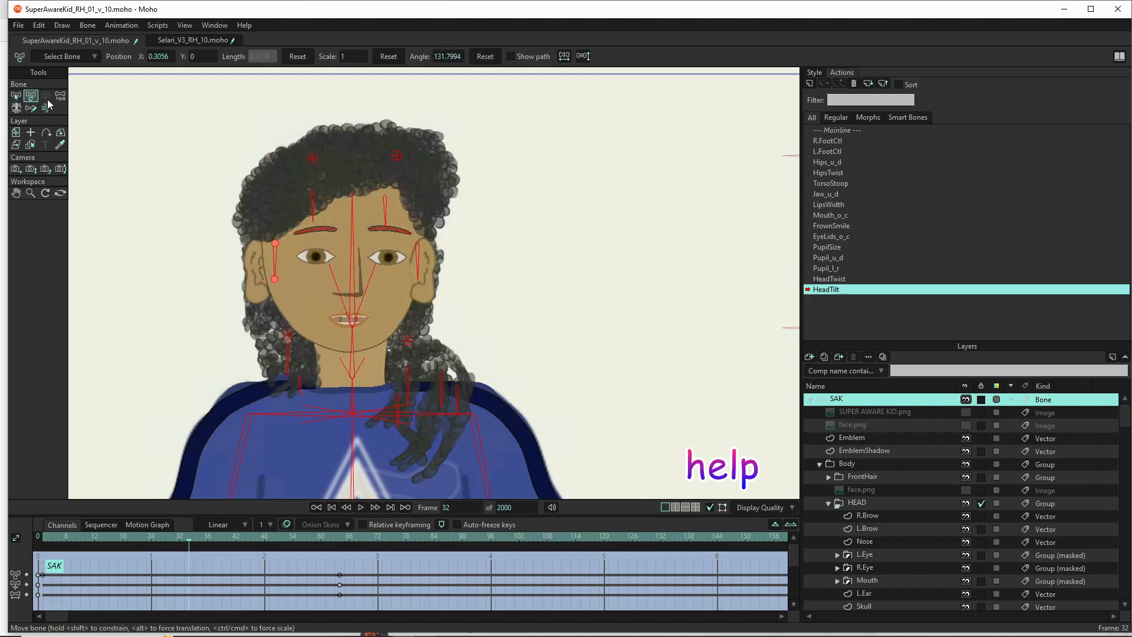
pyautogui.click(298, 56)
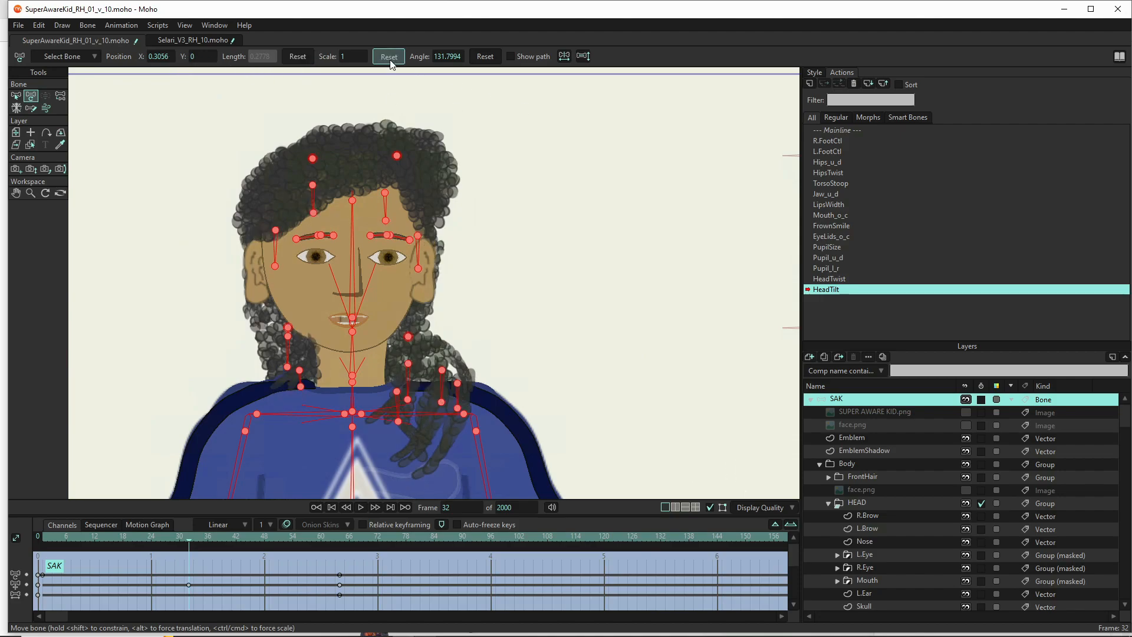
pyautogui.click(481, 57)
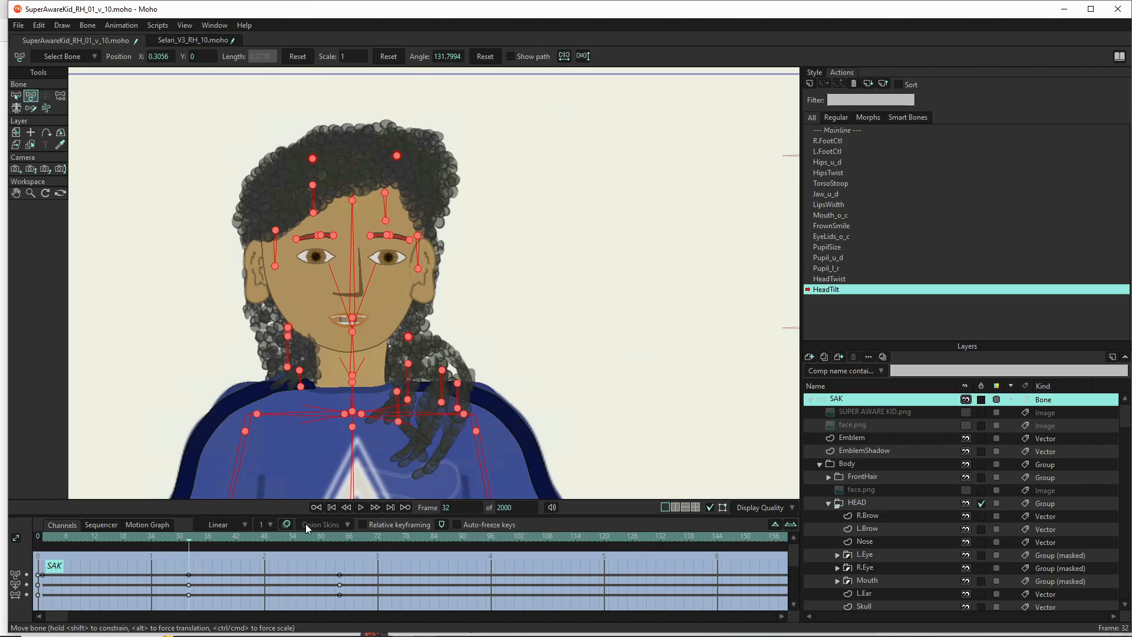
# At frame 1, clear the bone selection and move both eyebrow bones down close to the eyes
pyautogui.moveTo(320, 539); pyautogui.dragTo(43, 534)
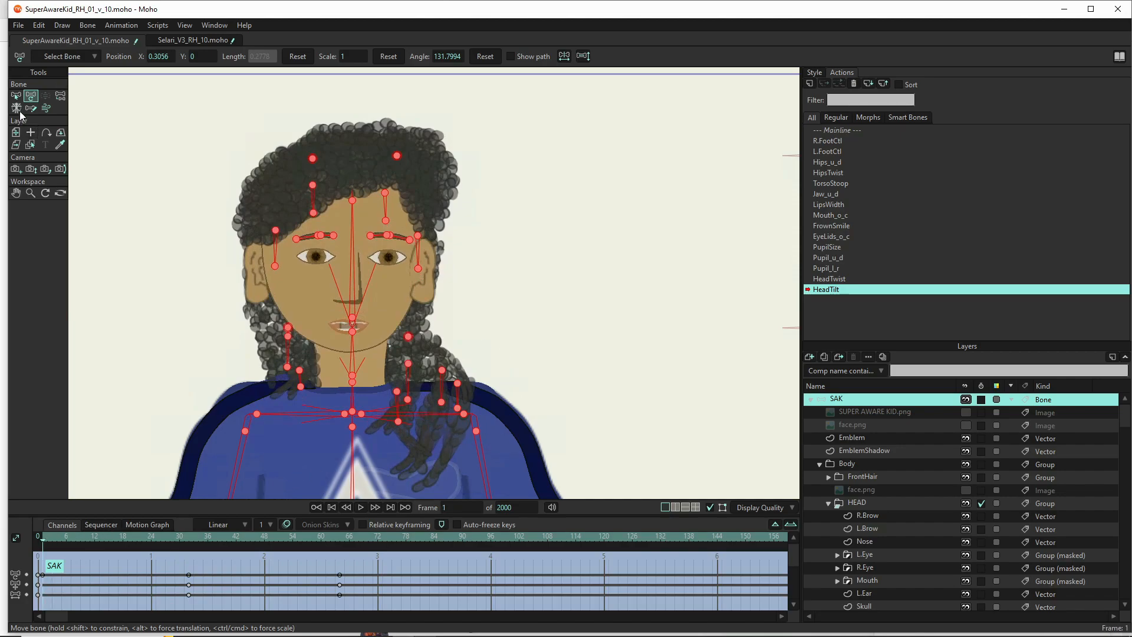
pyautogui.click(15, 95)
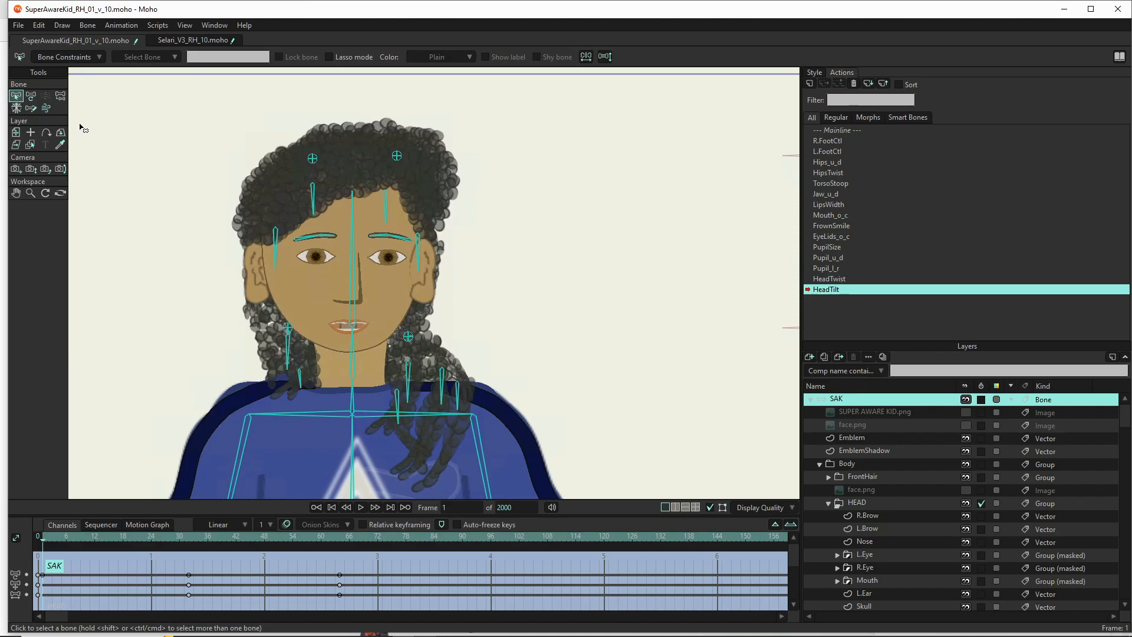
pyautogui.click(31, 96)
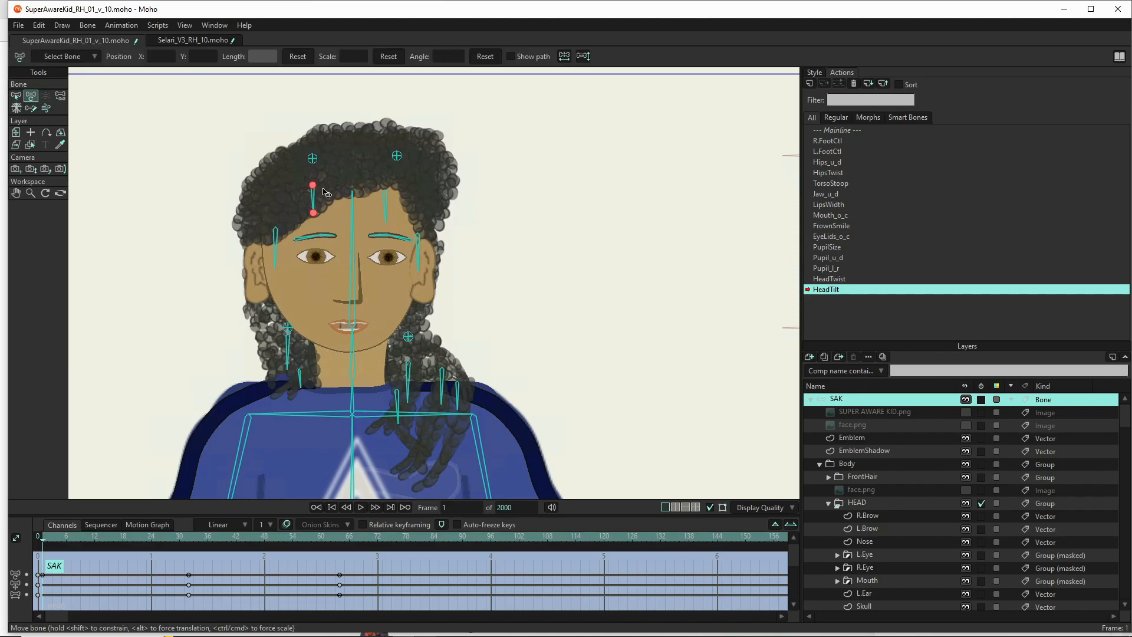
pyautogui.moveTo(300, 242); pyautogui.dragTo(297, 255)
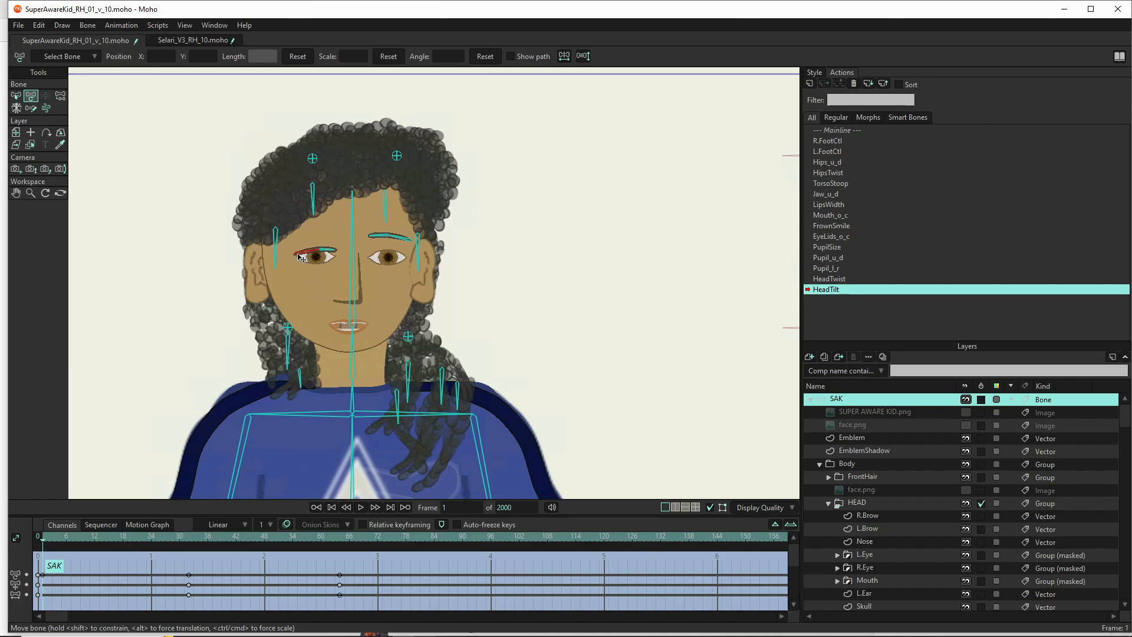
pyautogui.moveTo(412, 243); pyautogui.dragTo(421, 248)
# At frame 1, raise the side and forehead hair bones on both sides of the head
pyautogui.click(422, 238)
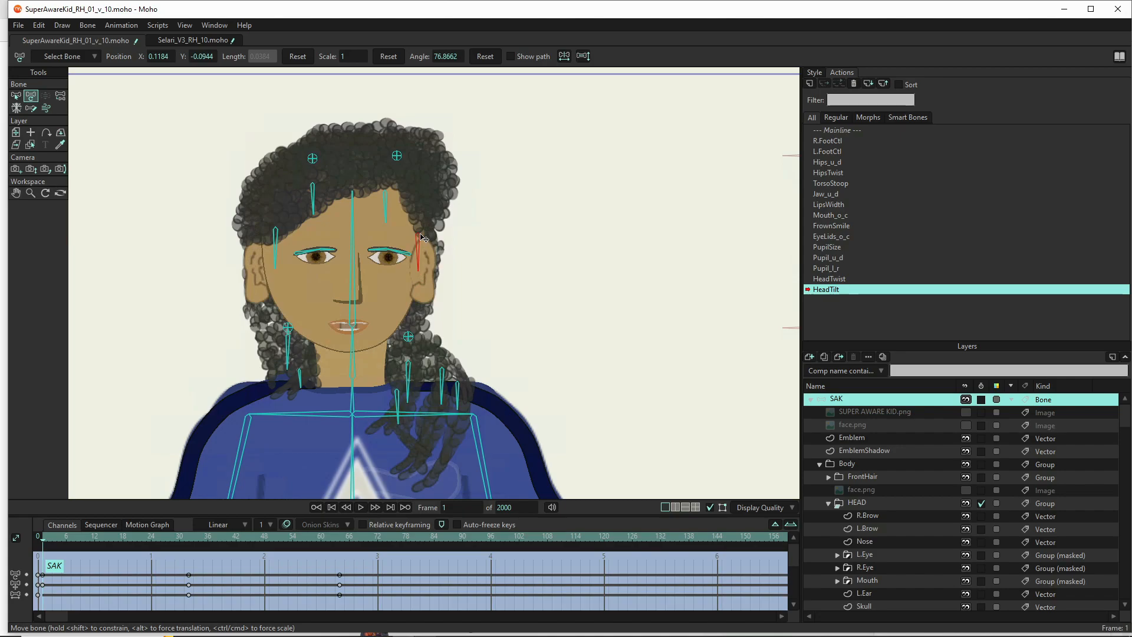
pyautogui.moveTo(422, 235); pyautogui.dragTo(386, 170)
pyautogui.click(384, 196)
pyautogui.click(313, 189)
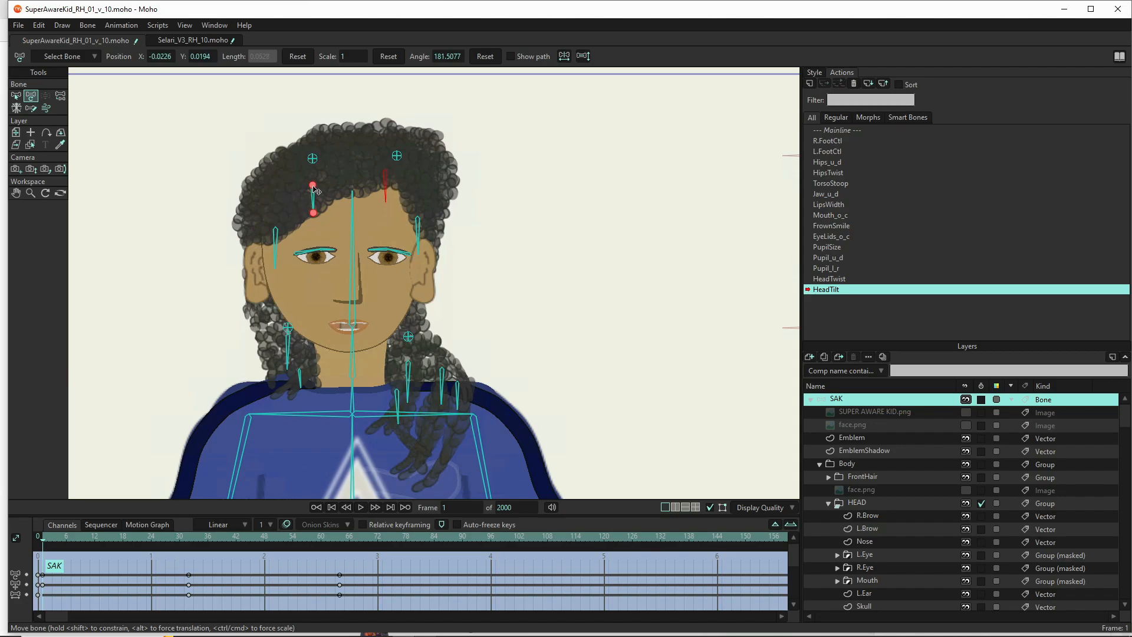
pyautogui.moveTo(316, 191); pyautogui.dragTo(317, 179)
pyautogui.click(281, 230)
pyautogui.moveTo(278, 230); pyautogui.dragTo(276, 224)
# At frame 1, raise the two bottom hair bones beside the neck
pyautogui.click(289, 327)
pyautogui.moveTo(289, 331); pyautogui.dragTo(291, 320)
pyautogui.click(408, 337)
pyautogui.moveTo(416, 344); pyautogui.dragTo(414, 331)
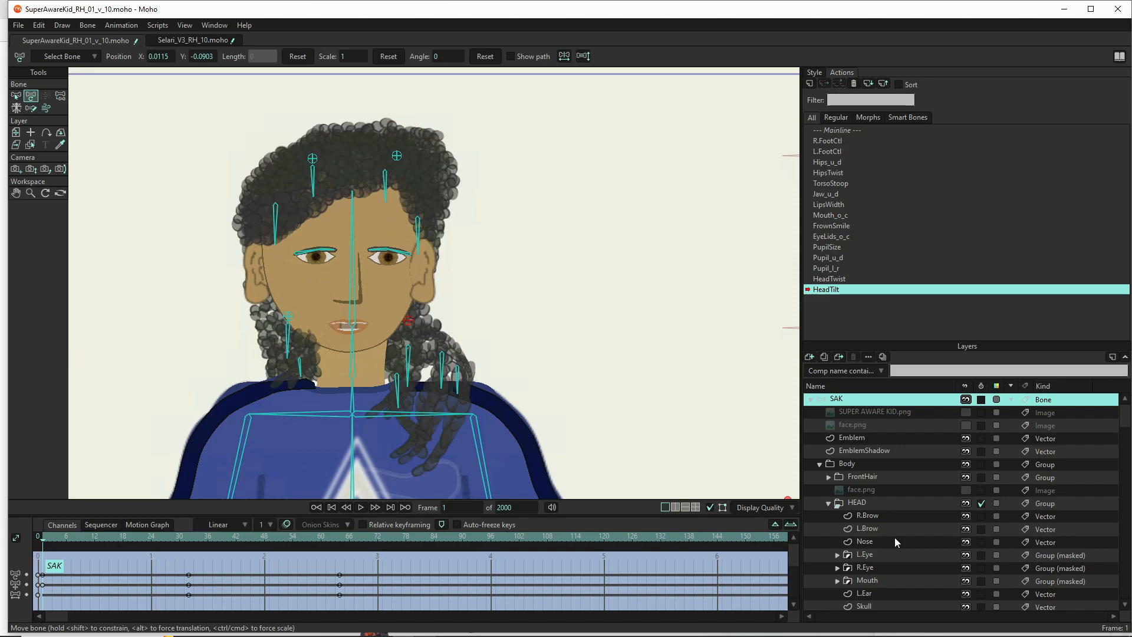
# At frame 1, lower the L.Eye group to Y position -0.02 and the R.Eye group to Y position -0.0206
pyautogui.click(883, 554)
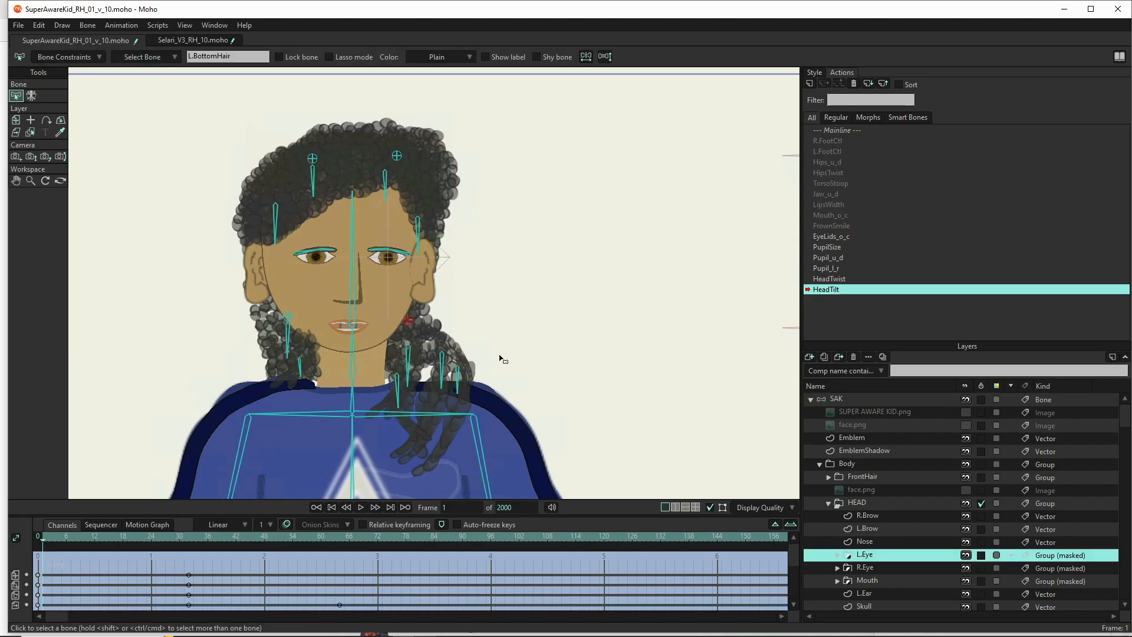
pyautogui.click(16, 120)
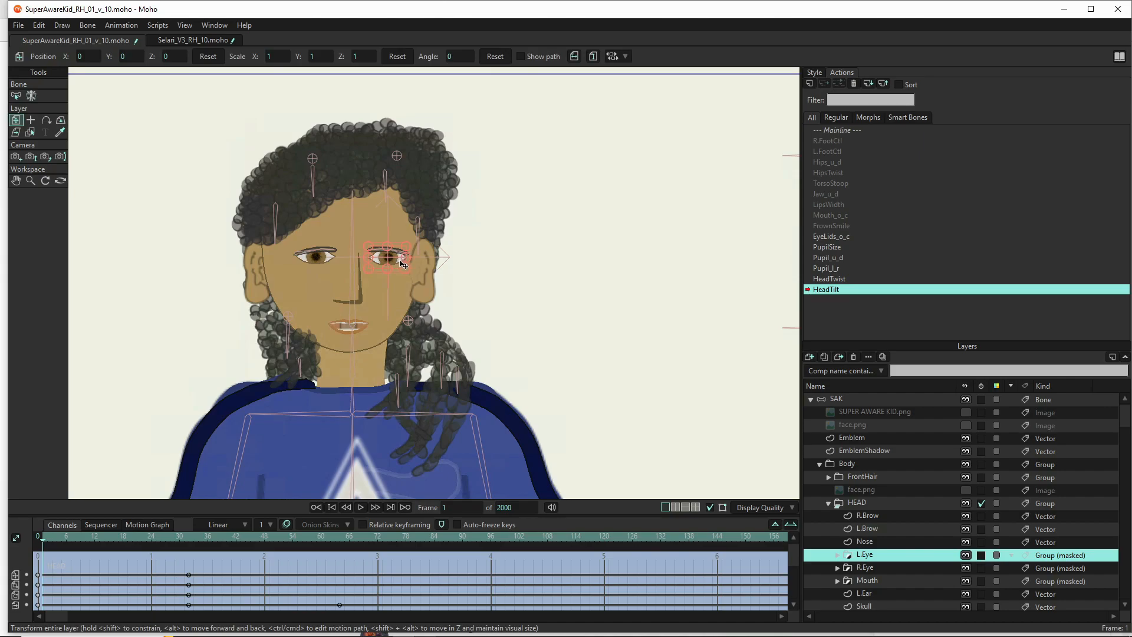
pyautogui.moveTo(400, 264); pyautogui.dragTo(400, 277)
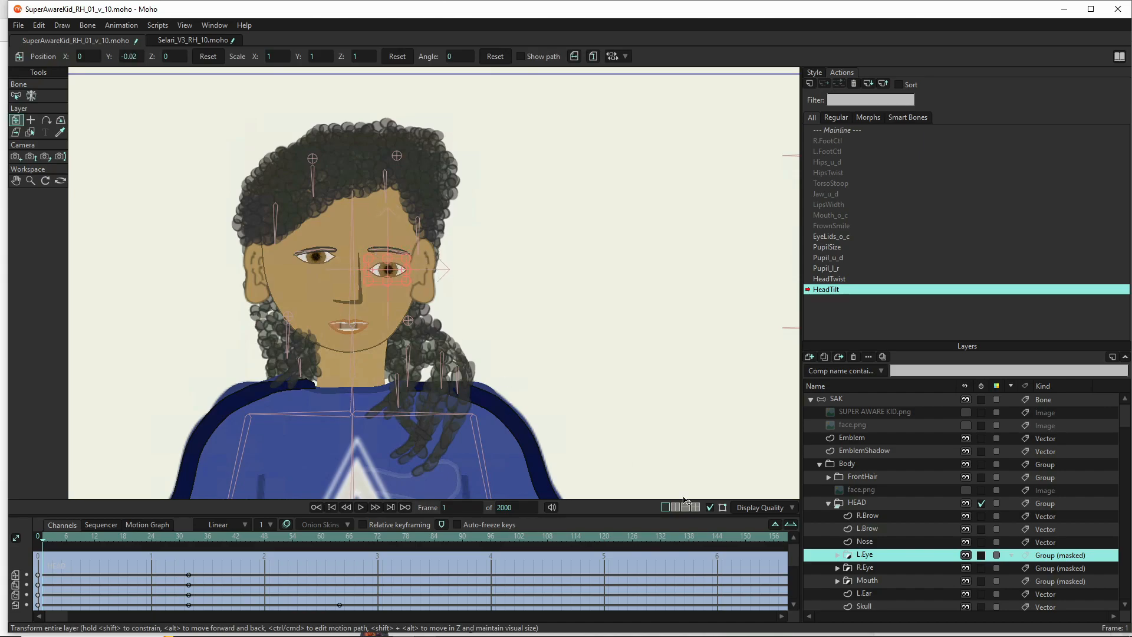
pyautogui.click(875, 568)
pyautogui.moveTo(325, 261); pyautogui.dragTo(325, 276)
# At frame 1, set the Nose layer to Y position -0.0247 and Y scale 0.8926, and lower the Mouth group to Y position -0.0171
pyautogui.click(877, 542)
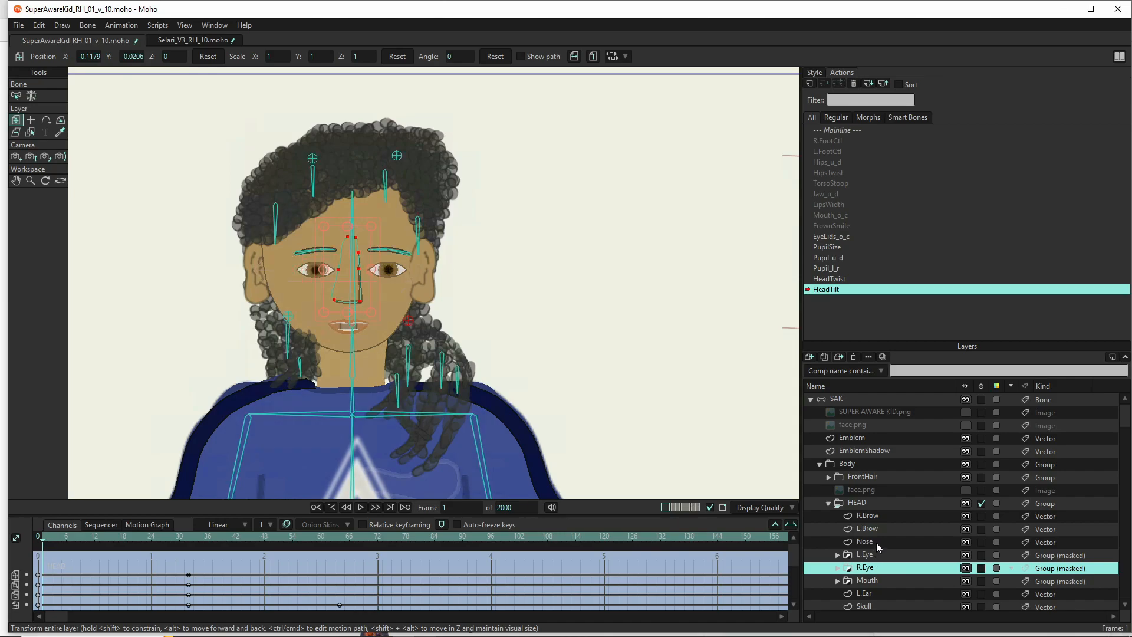
pyautogui.moveTo(350, 295)
pyautogui.mouseDown()
pyautogui.moveTo(350, 325)
pyautogui.moveTo(351, 308)
pyautogui.mouseUp()
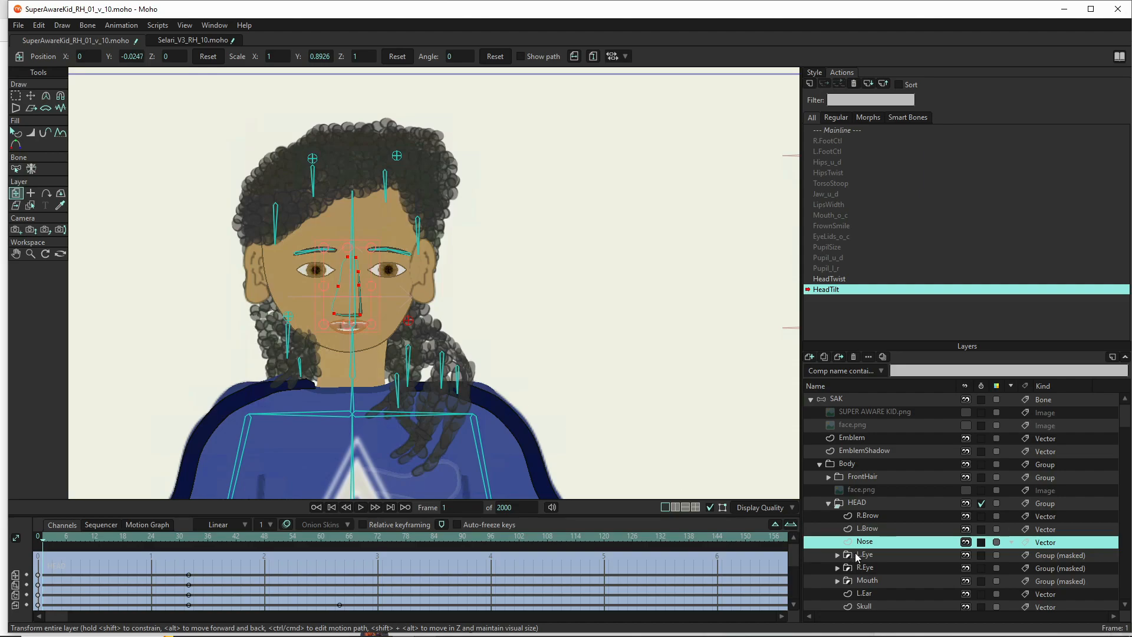
pyautogui.click(885, 580)
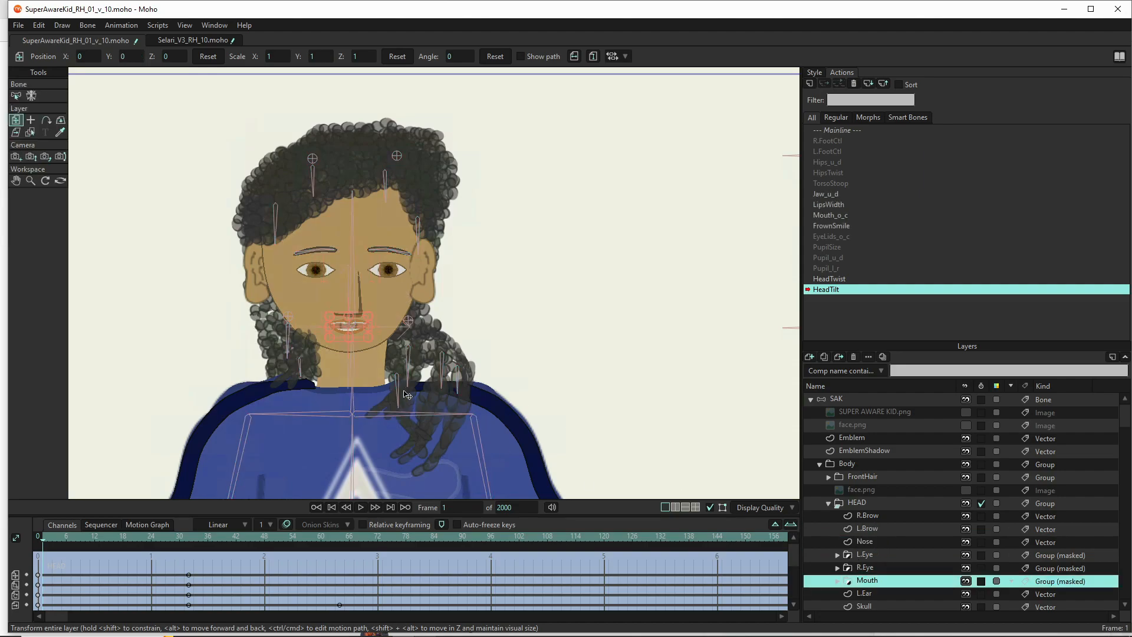
pyautogui.moveTo(351, 328); pyautogui.dragTo(351, 341)
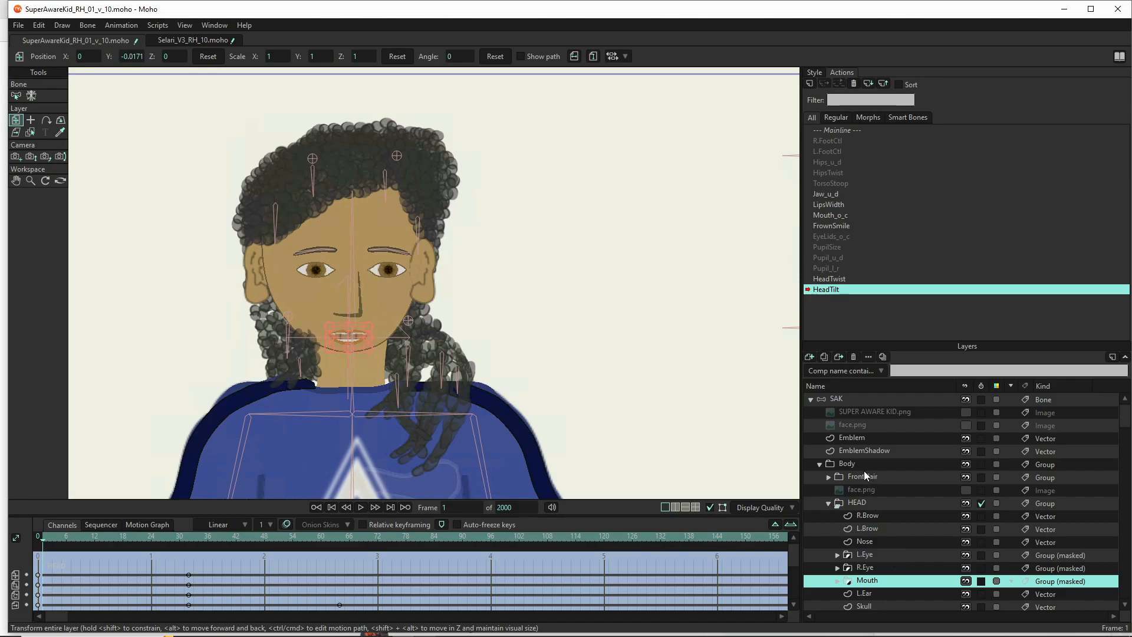
# At frame 1, rotate the HEAD group to about 19.18 in X and -0.15 in Y, and lower it to Y position -0.0086
pyautogui.click(872, 503)
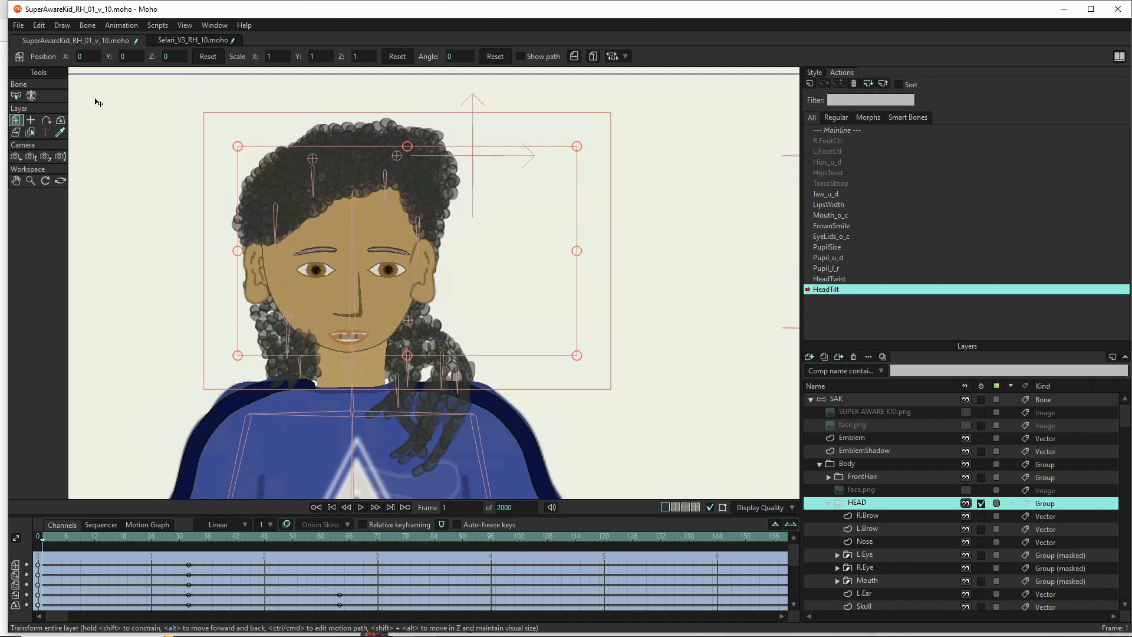
pyautogui.moveTo(423, 245); pyautogui.dragTo(424, 293)
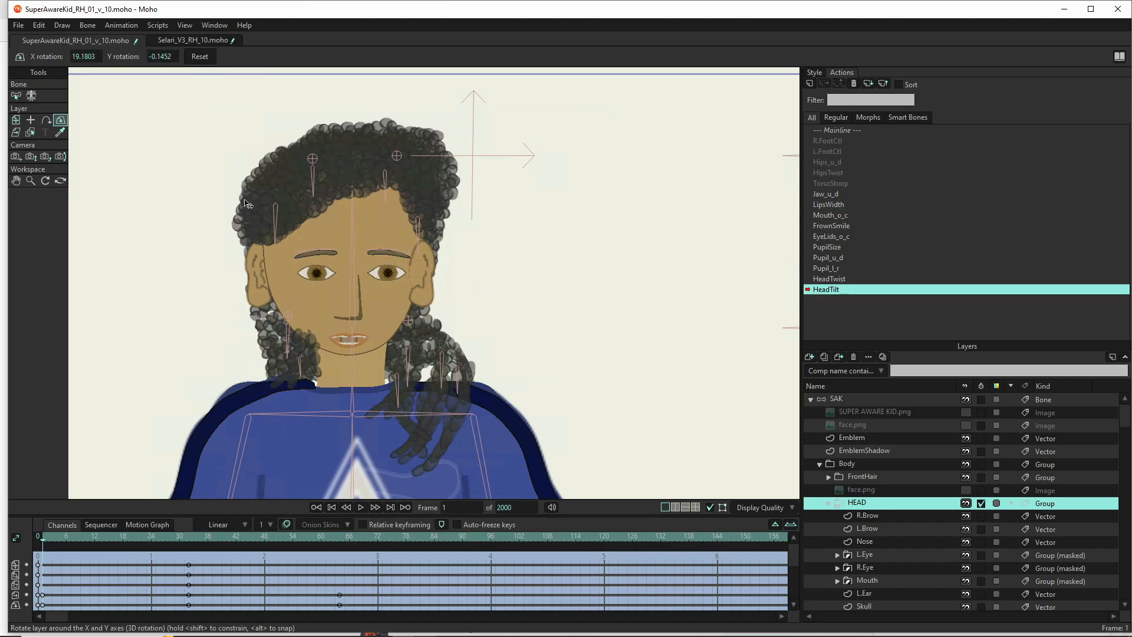
pyautogui.click(17, 120)
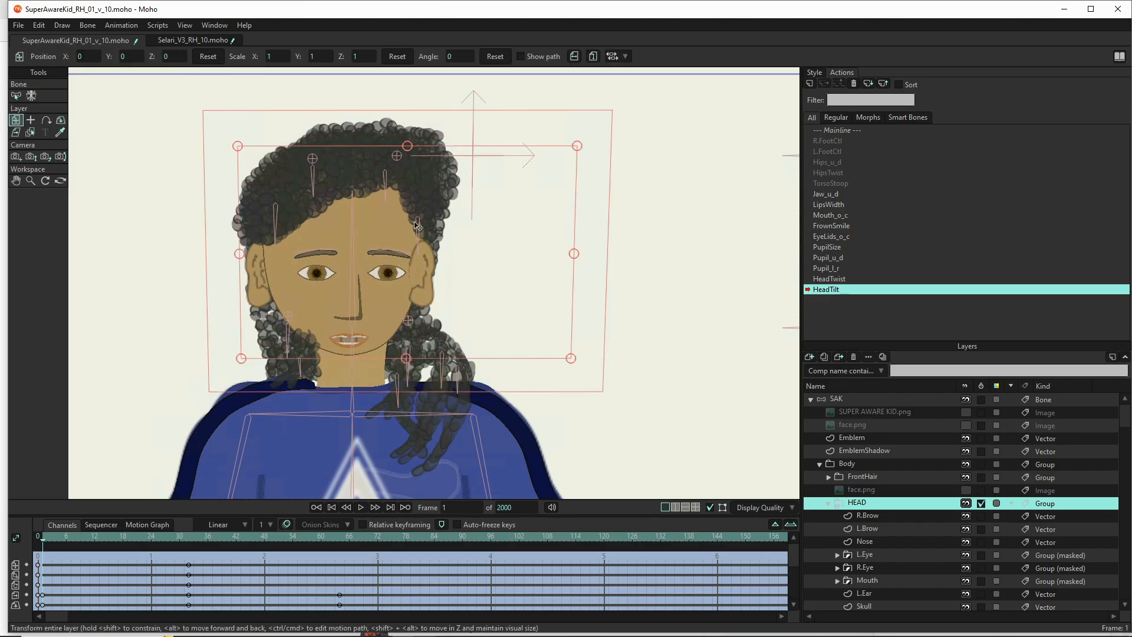
pyautogui.moveTo(415, 228); pyautogui.dragTo(452, 254)
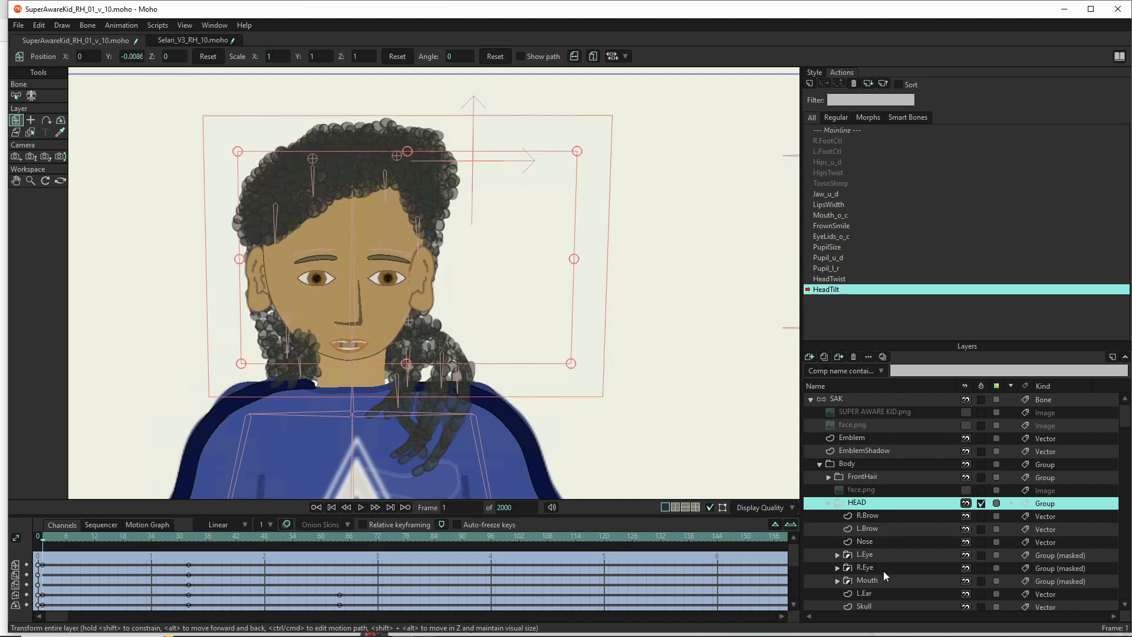
# At frame 1, move the FrontHair group down to X position -0.0038 and Y position -0.0352
pyautogui.scroll(-2, 883, 572)
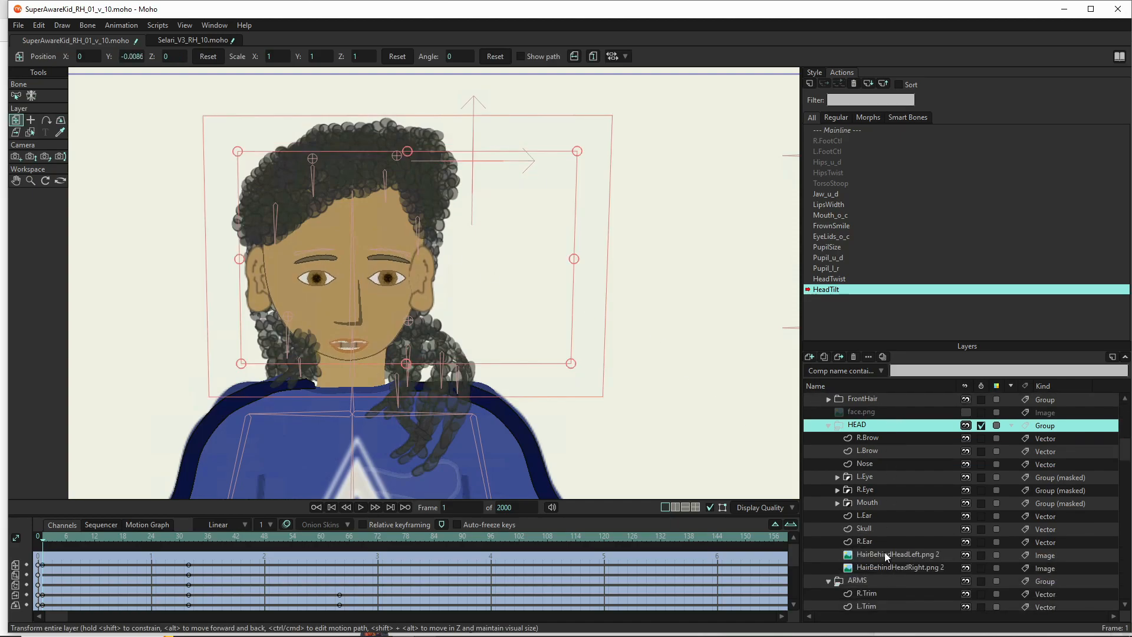
pyautogui.scroll(2, 879, 531)
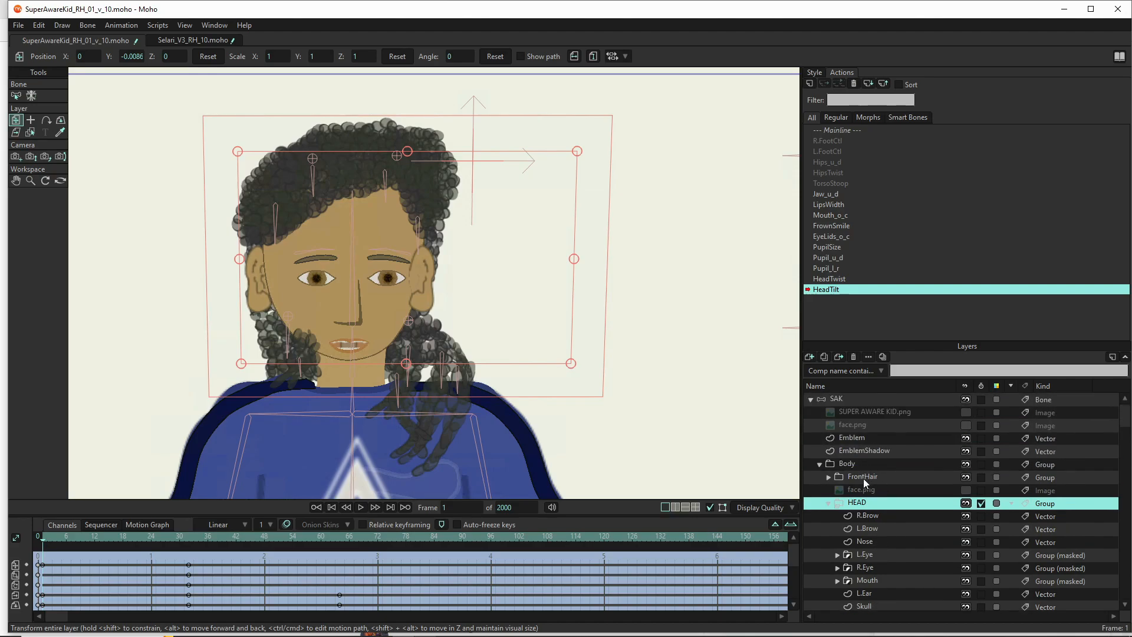
pyautogui.click(863, 477)
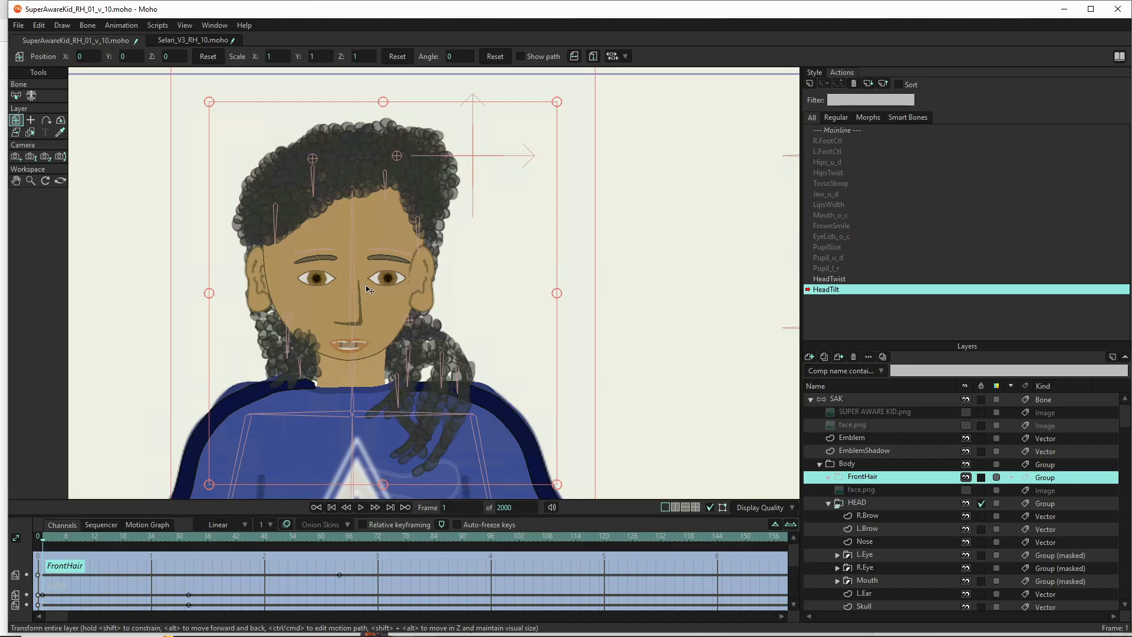
pyautogui.moveTo(366, 287); pyautogui.dragTo(376, 301)
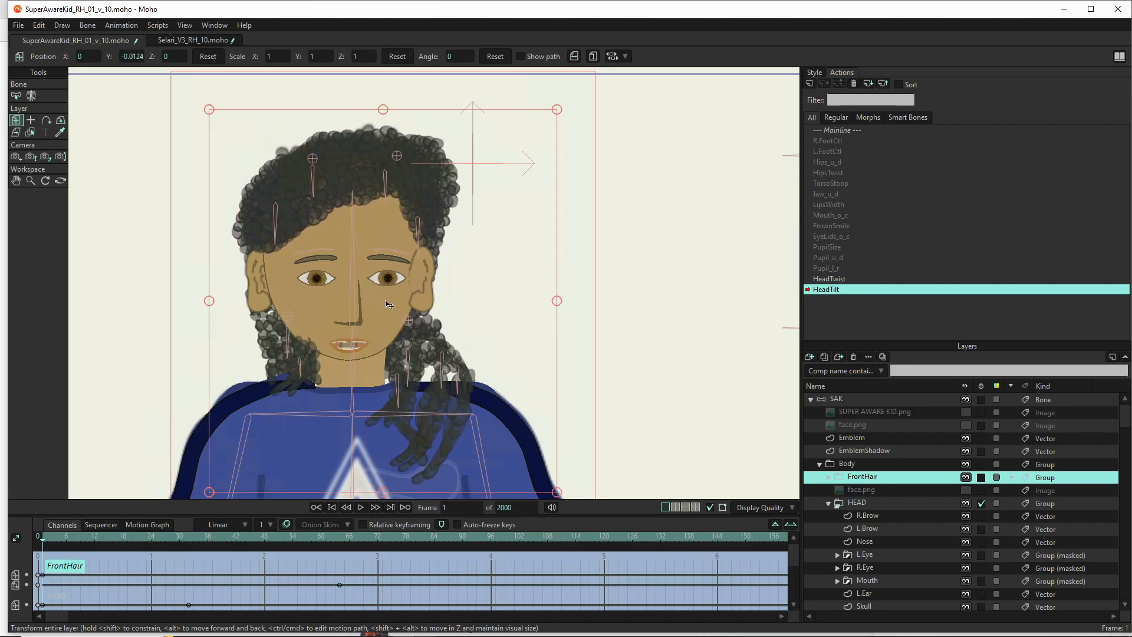
pyautogui.moveTo(44, 541); pyautogui.dragTo(204, 557)
pyautogui.moveTo(342, 554); pyautogui.dragTo(42, 547)
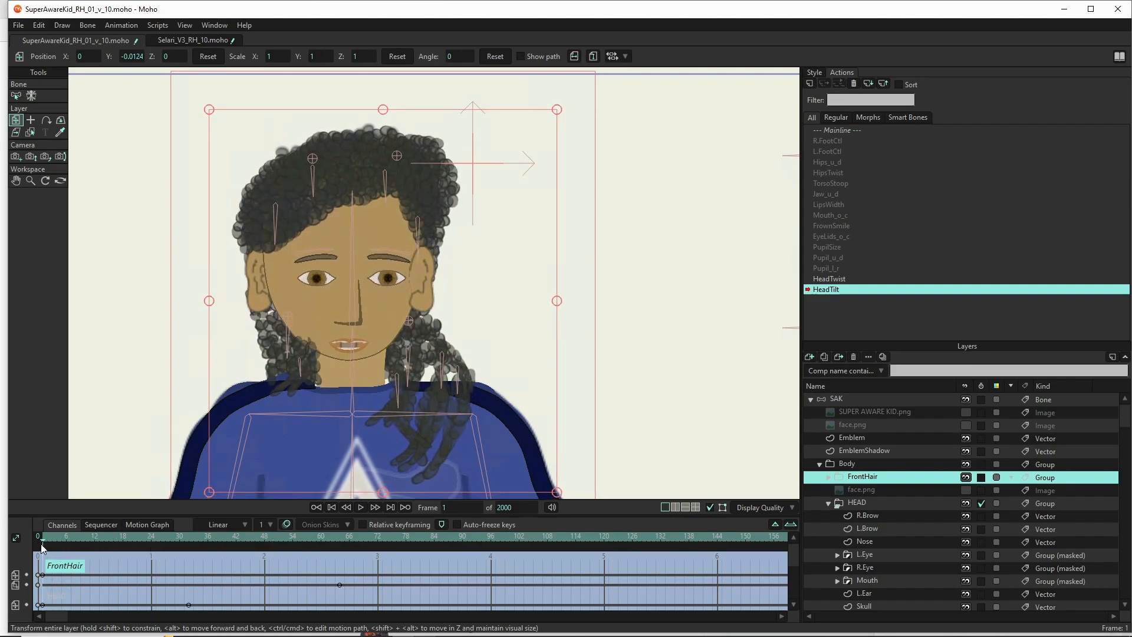
pyautogui.moveTo(475, 300); pyautogui.dragTo(476, 316)
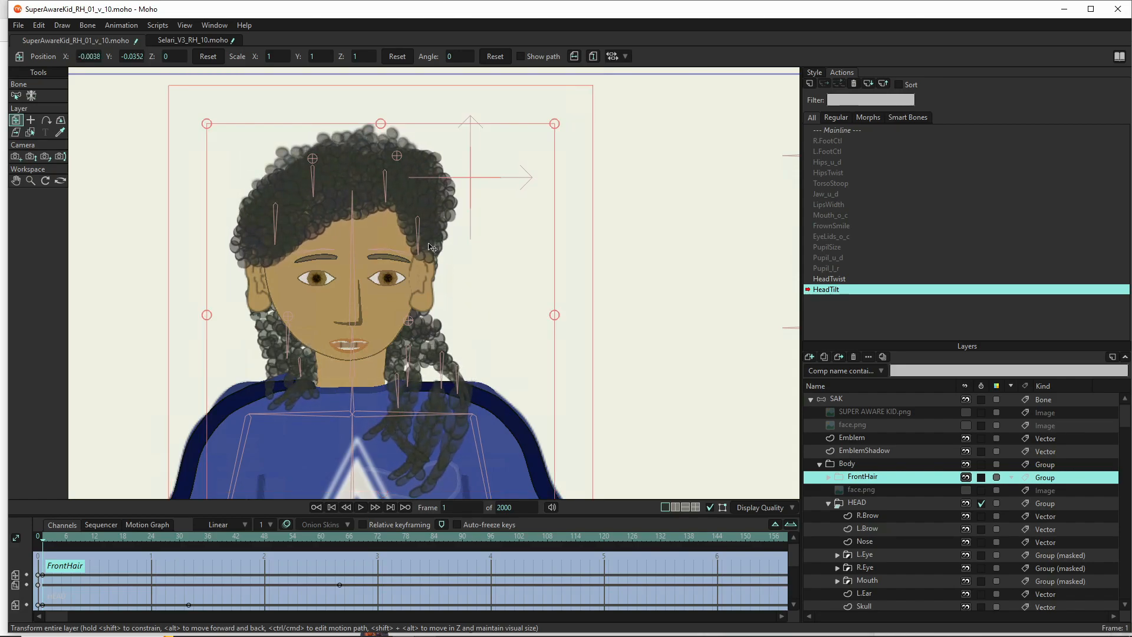
# At frame 32, reset the FrontHair group's position and scale
pyautogui.moveTo(44, 541); pyautogui.dragTo(190, 544)
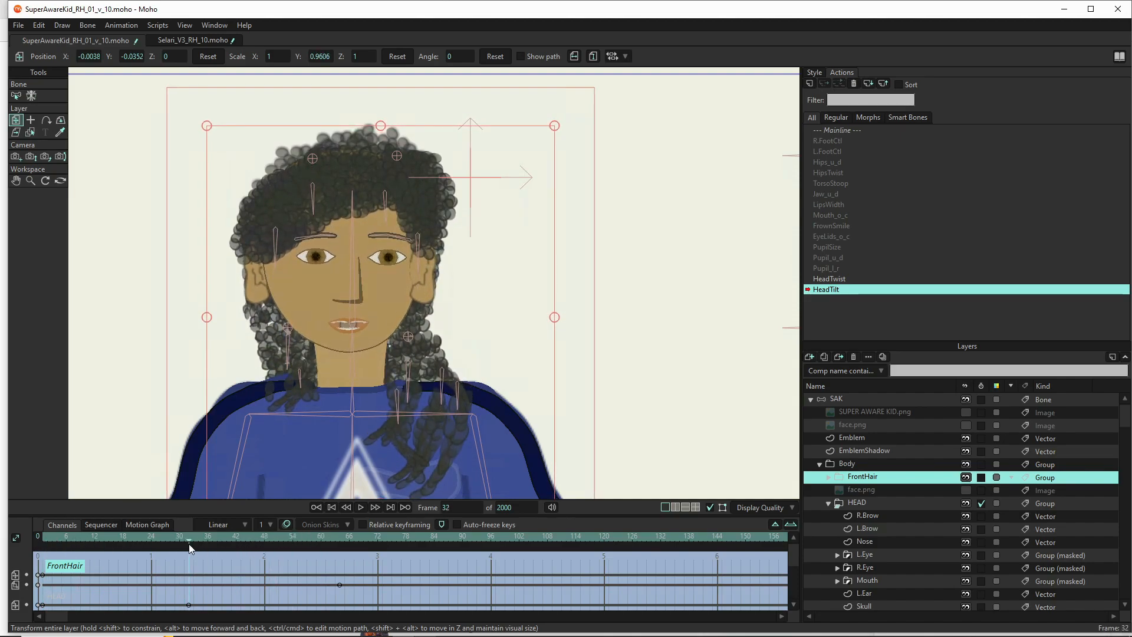
pyautogui.click(208, 56)
pyautogui.click(397, 56)
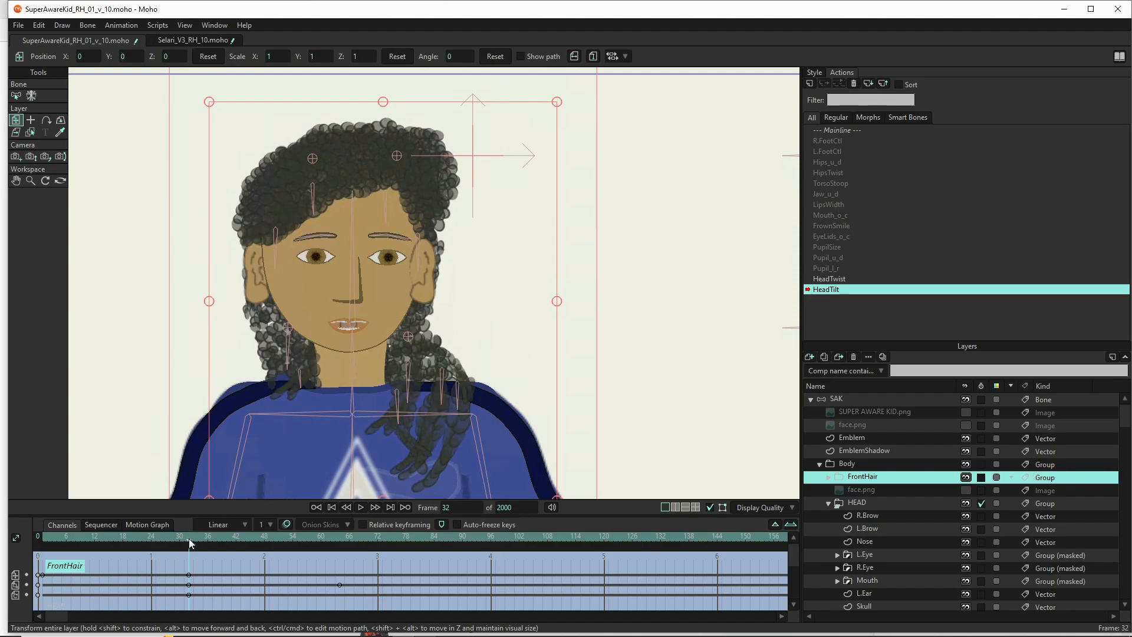
# At frame 64, raise the FrontHair group to X position -0.0029 and Y position 0.0152, and scrub back to check the motion
pyautogui.moveTo(190, 539); pyautogui.dragTo(339, 540)
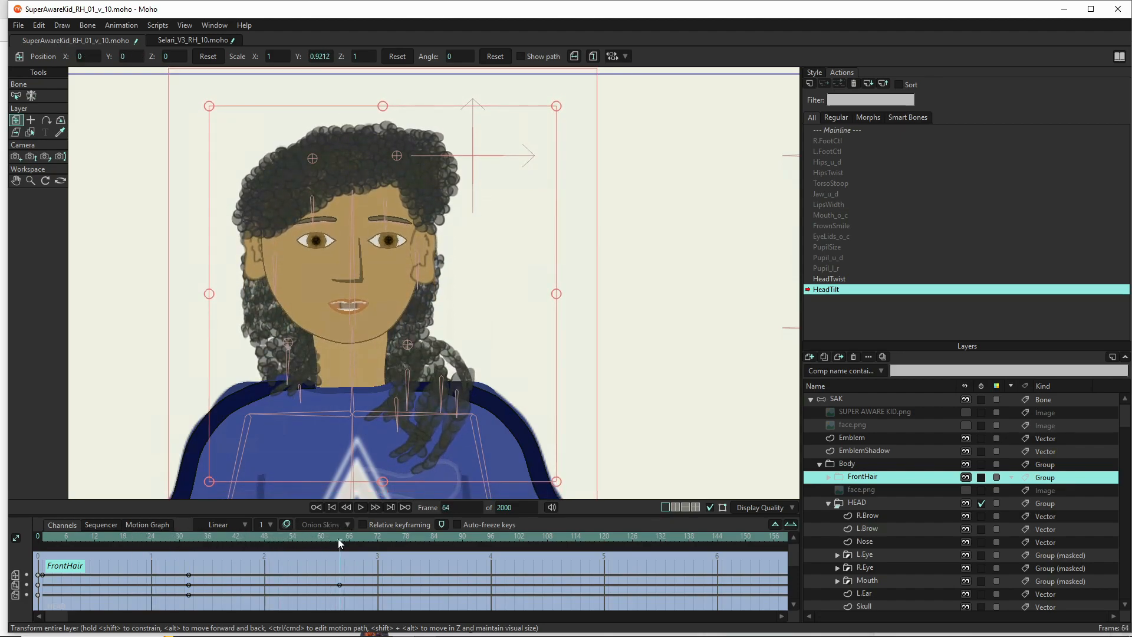
pyautogui.moveTo(431, 282); pyautogui.dragTo(431, 275)
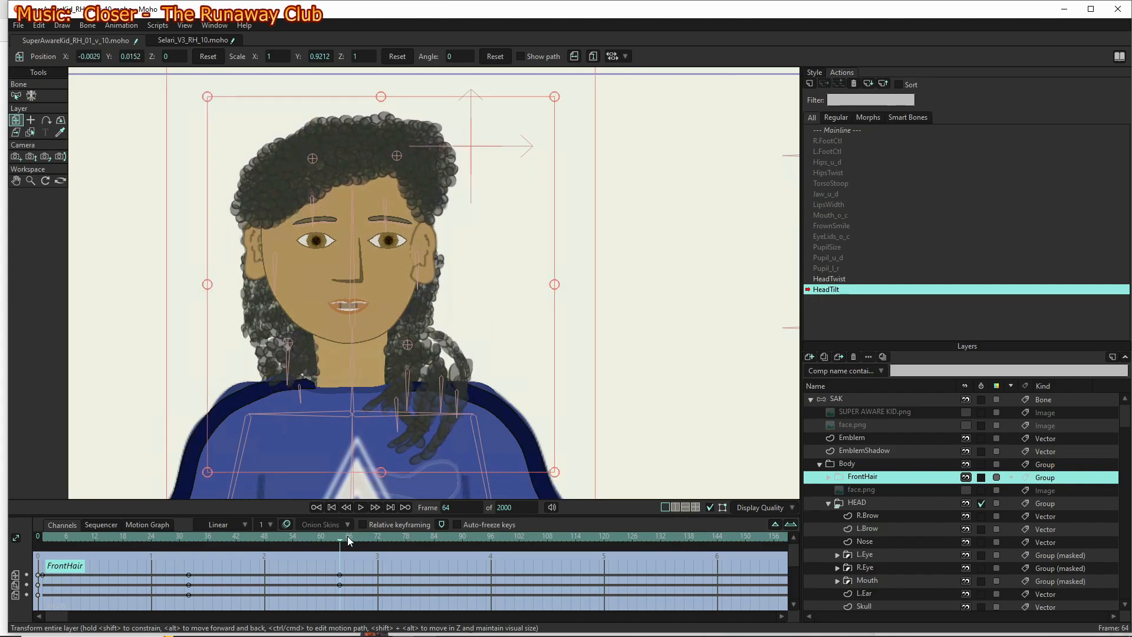
pyautogui.moveTo(341, 539); pyautogui.dragTo(221, 538)
# Leave the HeadTilt action for the Mainline and select the SAK bone layer
pyautogui.scroll(-4, 447, 315)
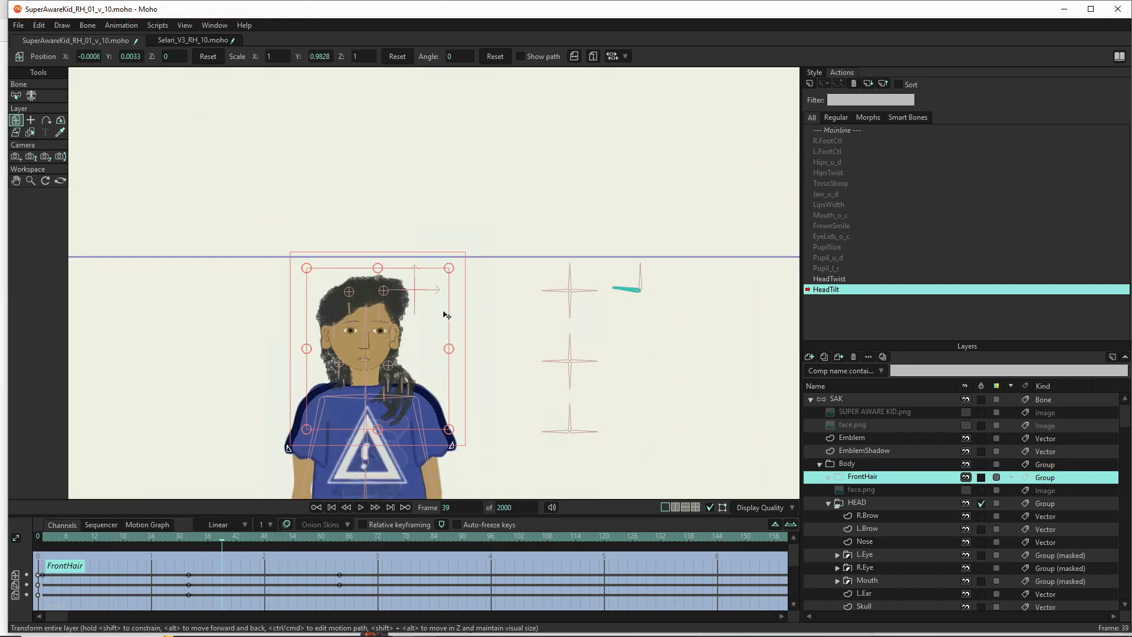
pyautogui.moveTo(369, 365); pyautogui.dragTo(378, 243)
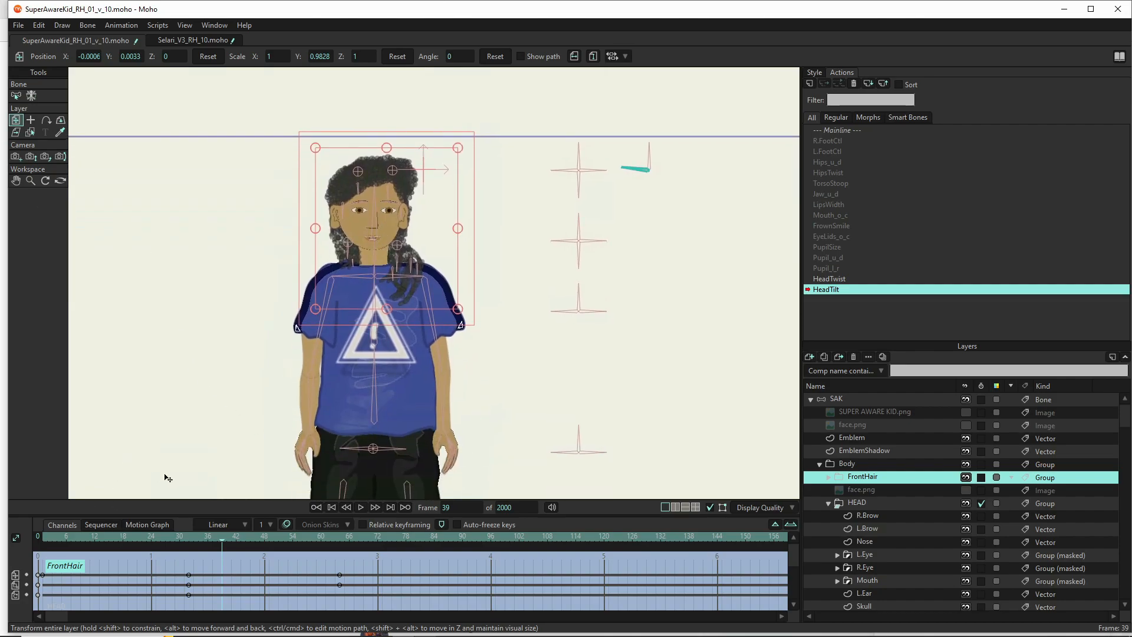
pyautogui.click(836, 130)
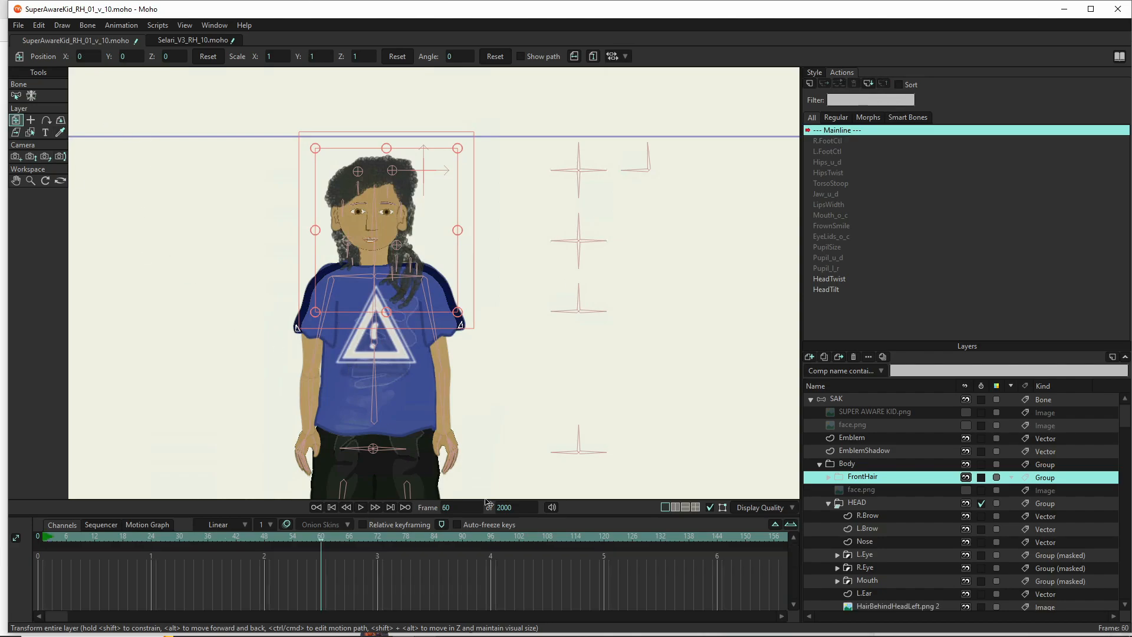
pyautogui.scroll(-5, 519, 395)
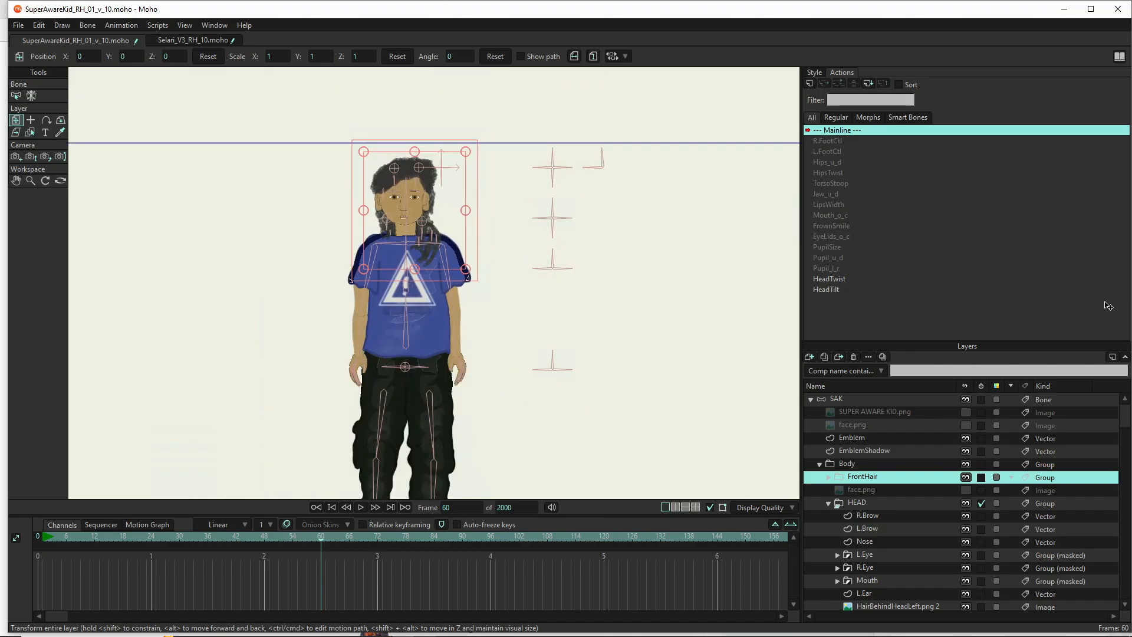
pyautogui.click(836, 400)
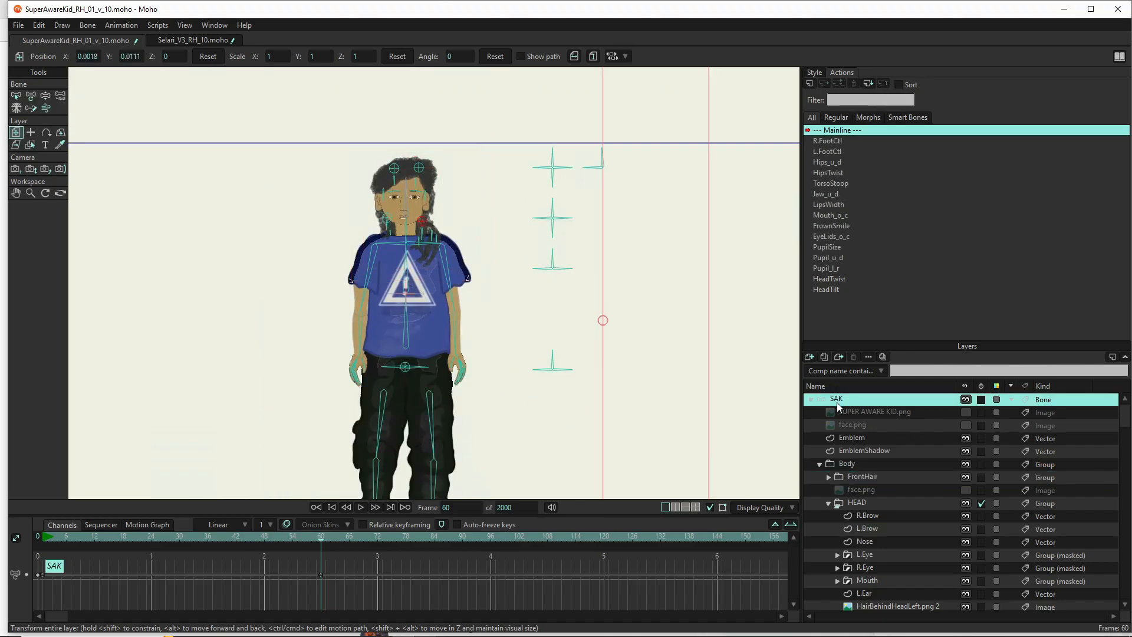
# At frame 60, pose the character with one arm raised, the other bent outward, the head leaning and the pupils and eyelids adjusted through the control bones
pyautogui.click(45, 98)
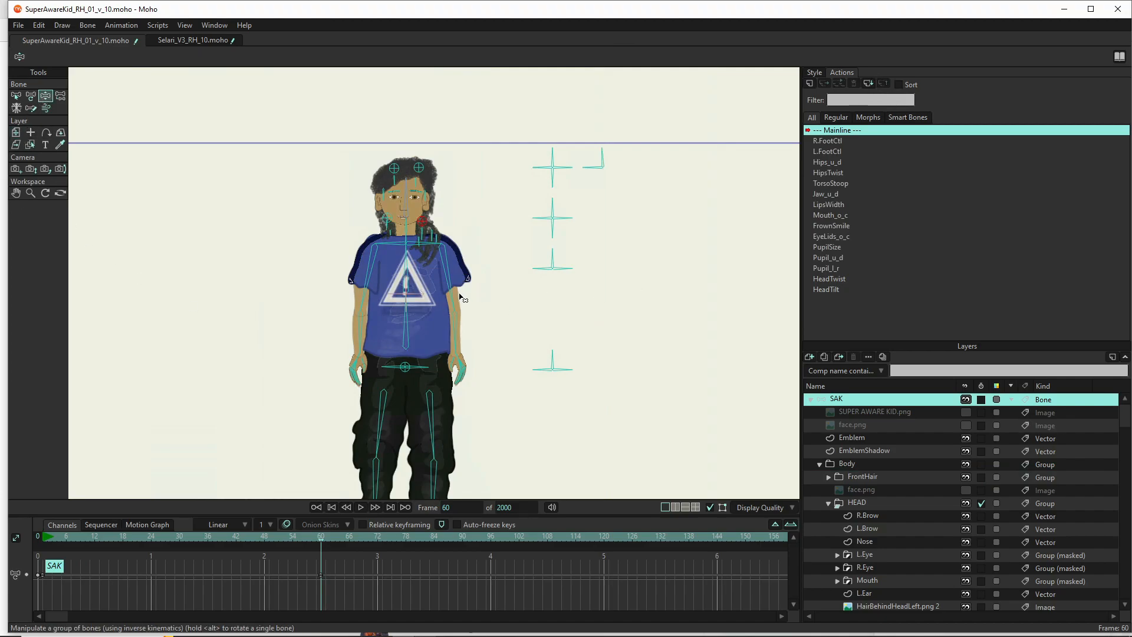
pyautogui.moveTo(451, 335); pyautogui.dragTo(289, 197)
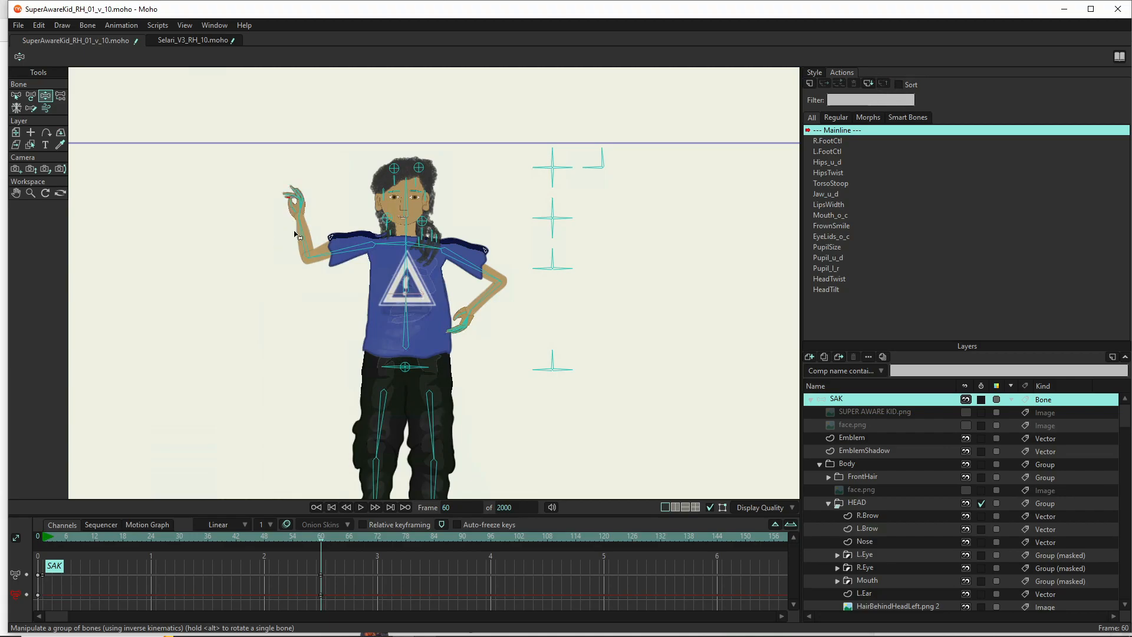
pyautogui.moveTo(292, 188); pyautogui.dragTo(289, 192)
pyautogui.click(475, 329)
pyautogui.moveTo(479, 306); pyautogui.dragTo(531, 286)
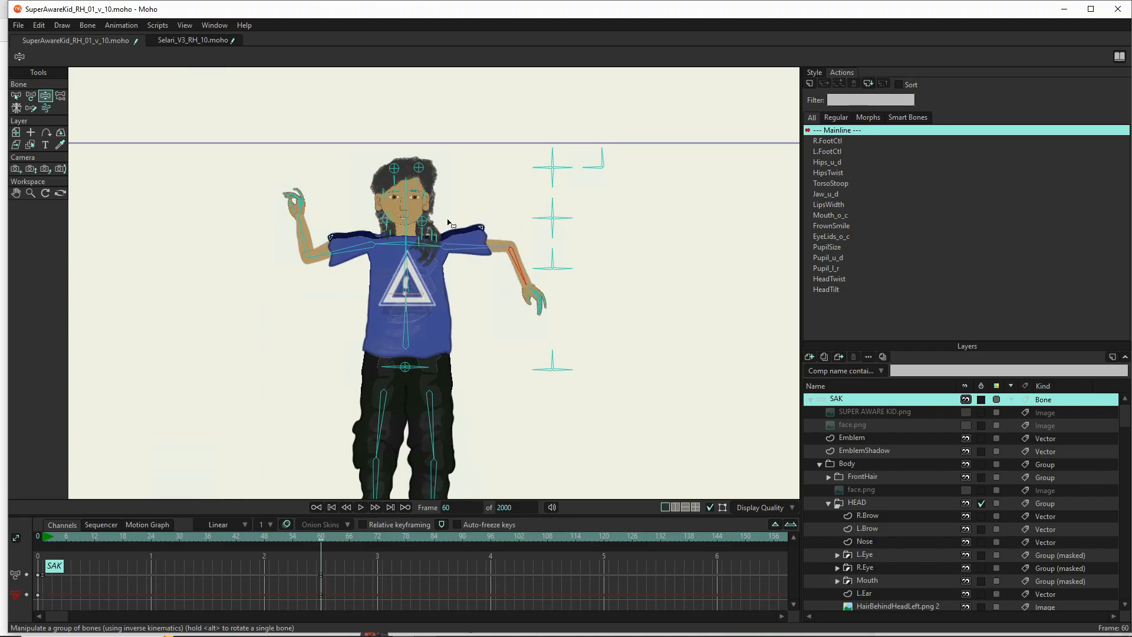
pyautogui.moveTo(406, 188); pyautogui.dragTo(573, 182)
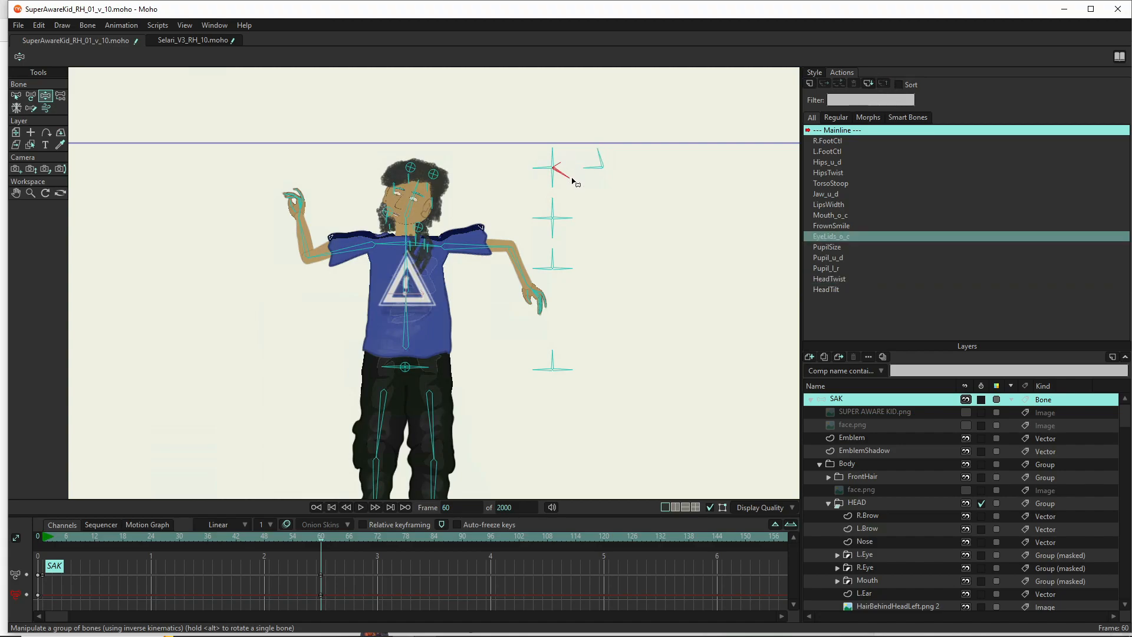
# Set the Body group's blur radius to 3 and render frame 60 as a preview
pyautogui.doubleClick(864, 463)
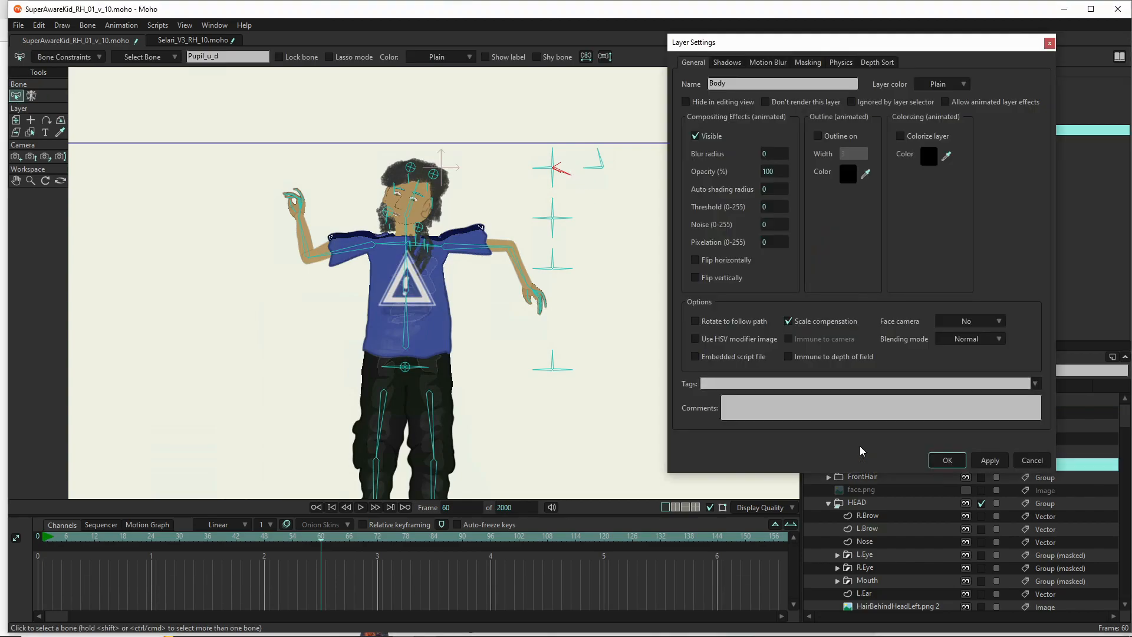
pyautogui.click(769, 155)
pyautogui.write('3')
pyautogui.click(988, 460)
pyautogui.click(960, 462)
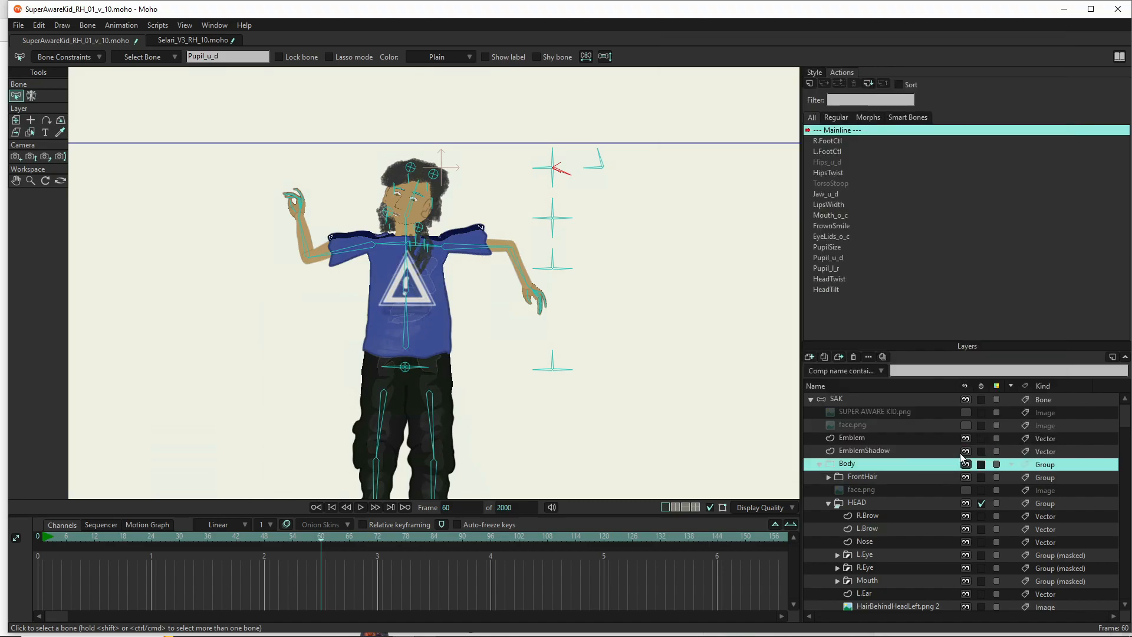
pyautogui.hotkey('ctrl', 'r')
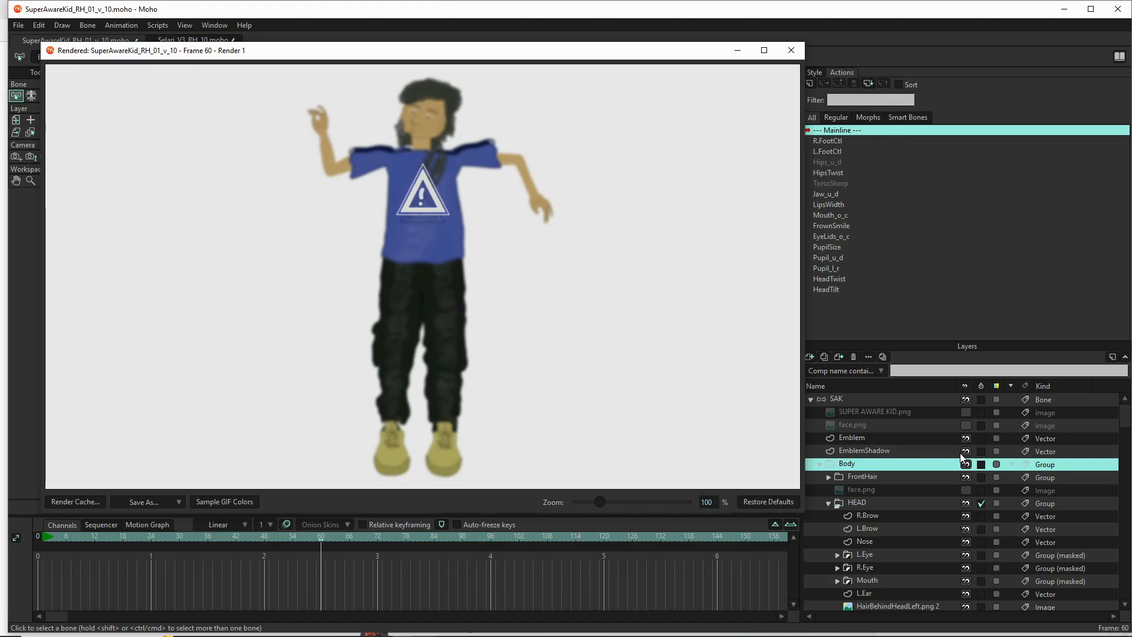
pyautogui.click(791, 50)
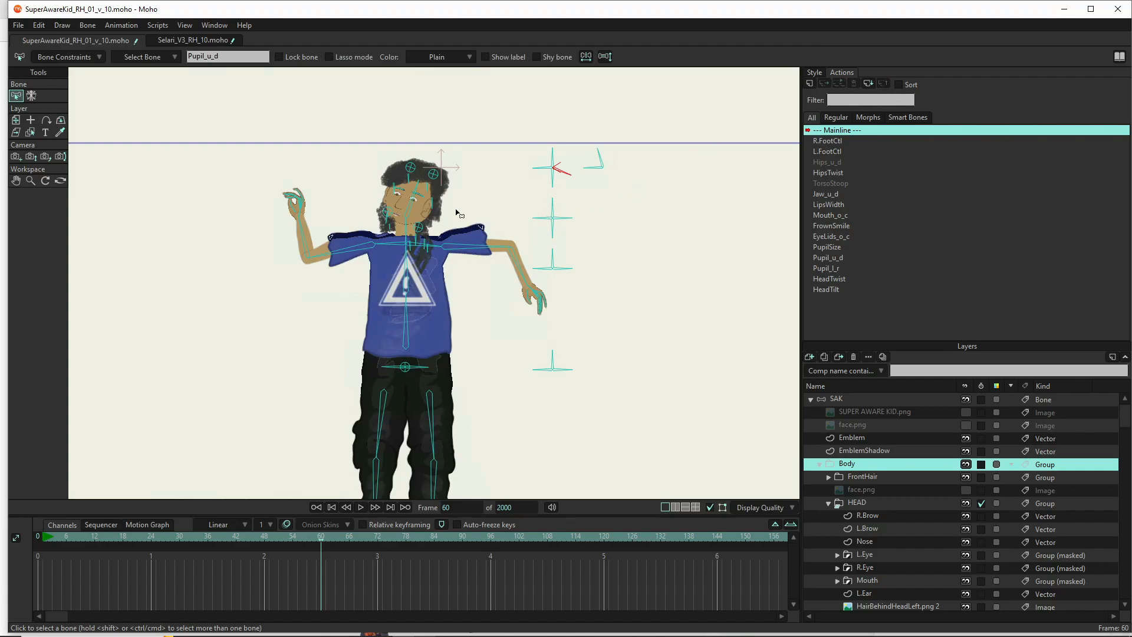
# Rotate the HeadTwist control bone upright and the HeadTilt control bone upward at frame 60, and render the pose as a preview
pyautogui.scroll(3, 401, 205)
pyautogui.scroll(-2, 498, 230)
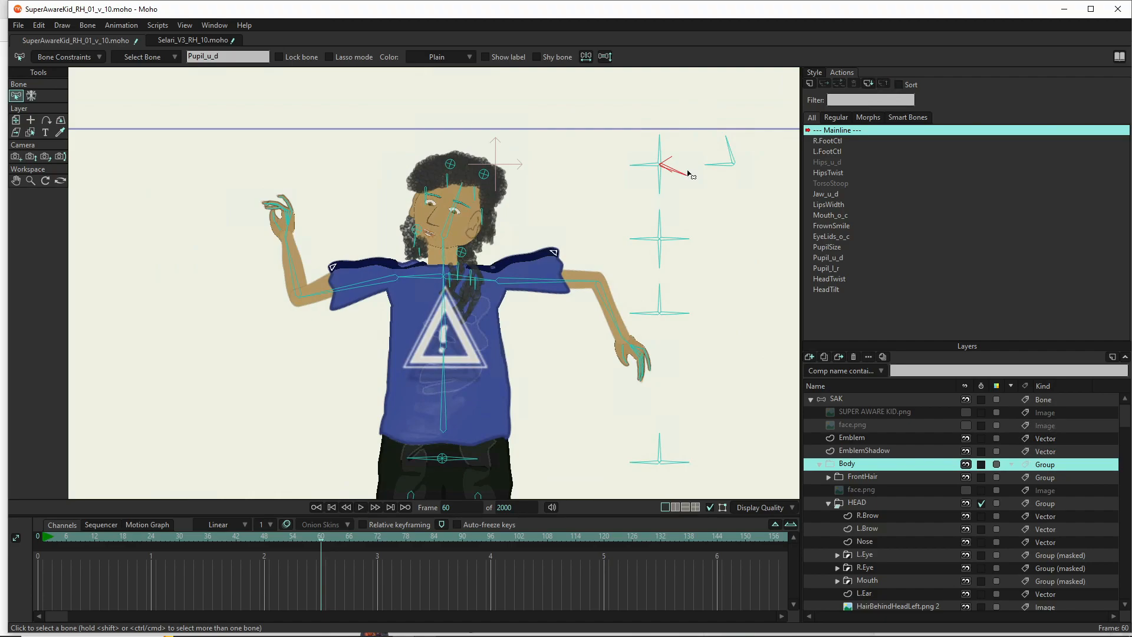
pyautogui.click(727, 145)
pyautogui.click(848, 397)
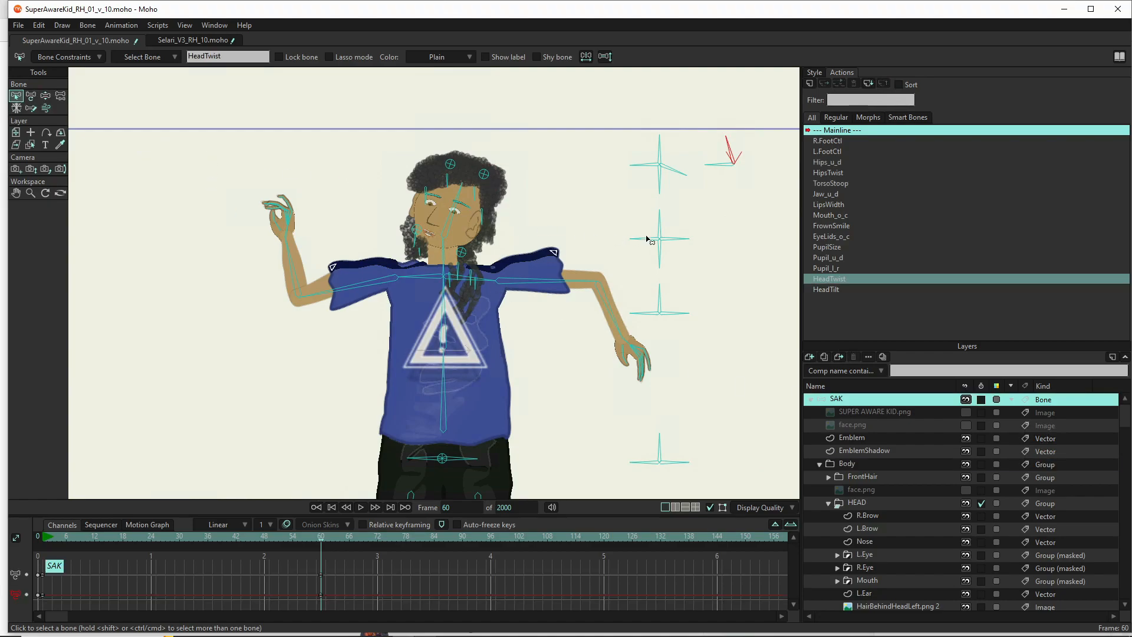
pyautogui.press('t')
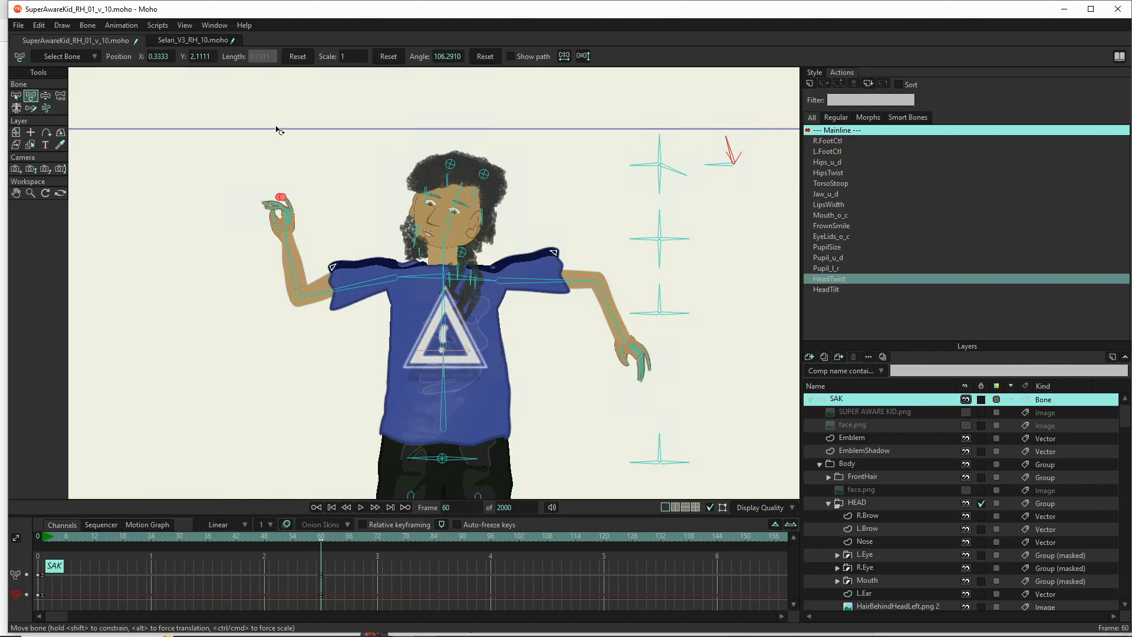
pyautogui.press('z')
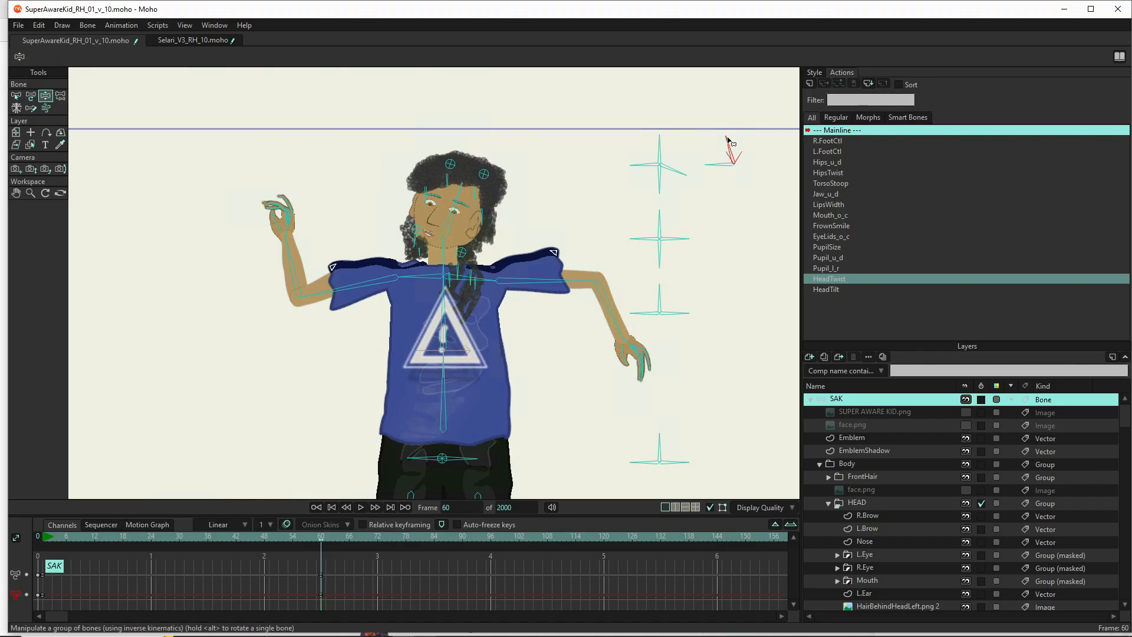
pyautogui.moveTo(731, 141); pyautogui.dragTo(736, 142)
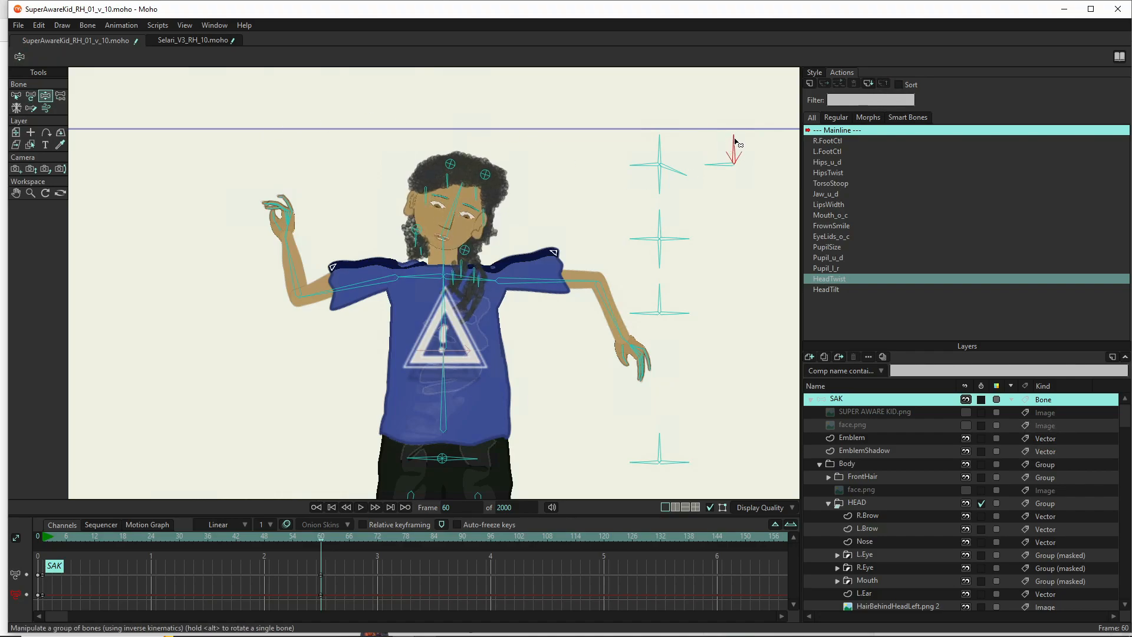
pyautogui.moveTo(716, 172); pyautogui.dragTo(718, 158)
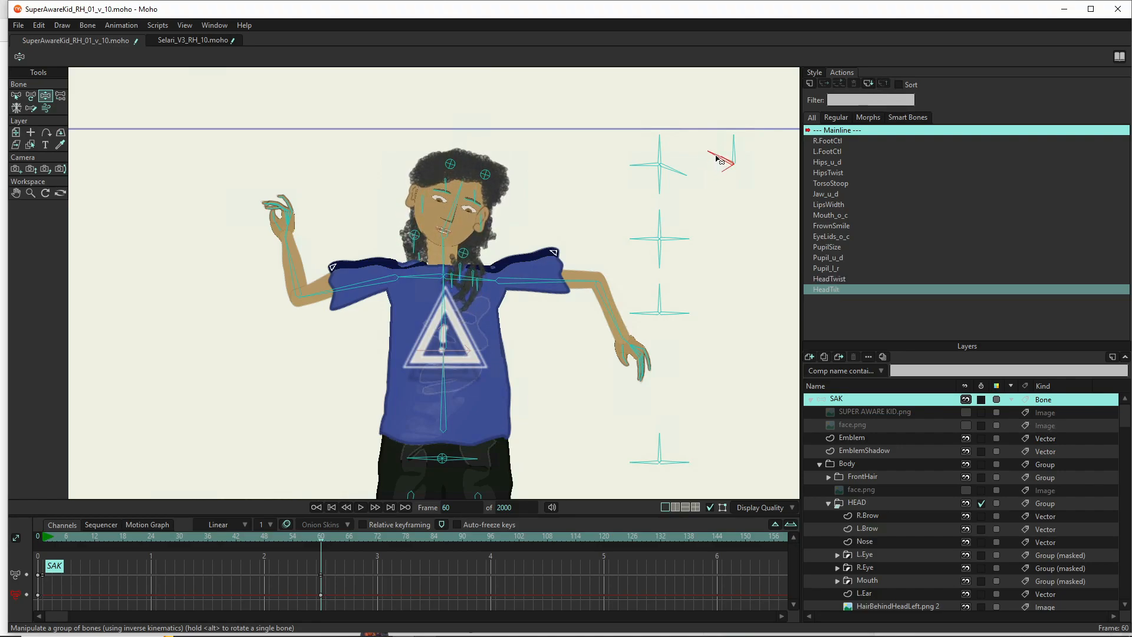
pyautogui.hotkey('ctrl', 'r')
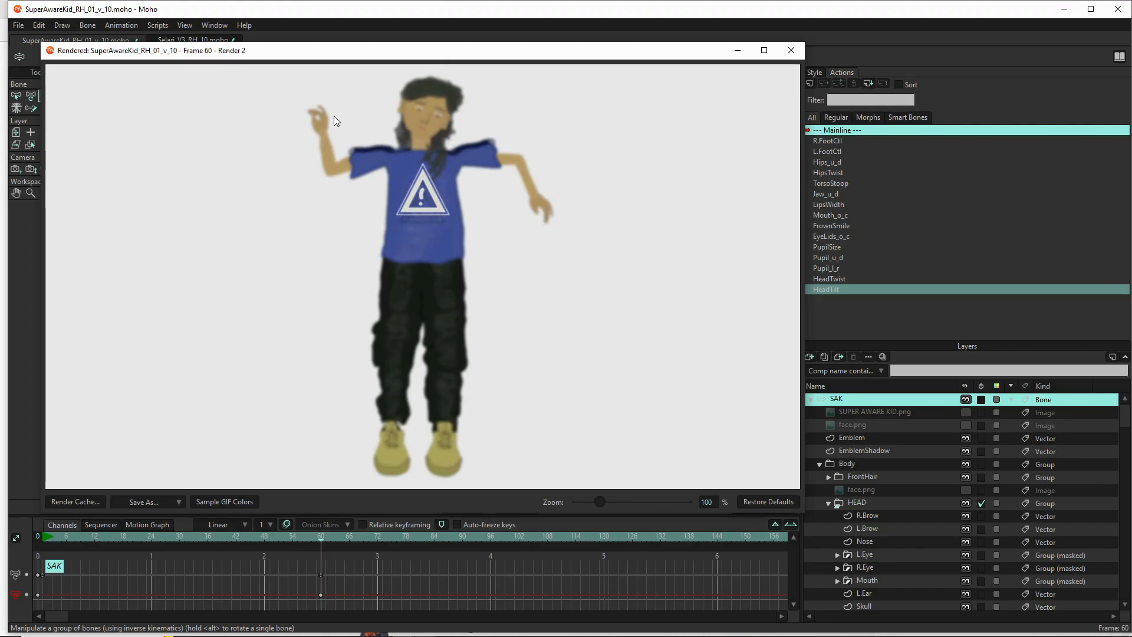
pyautogui.click(790, 51)
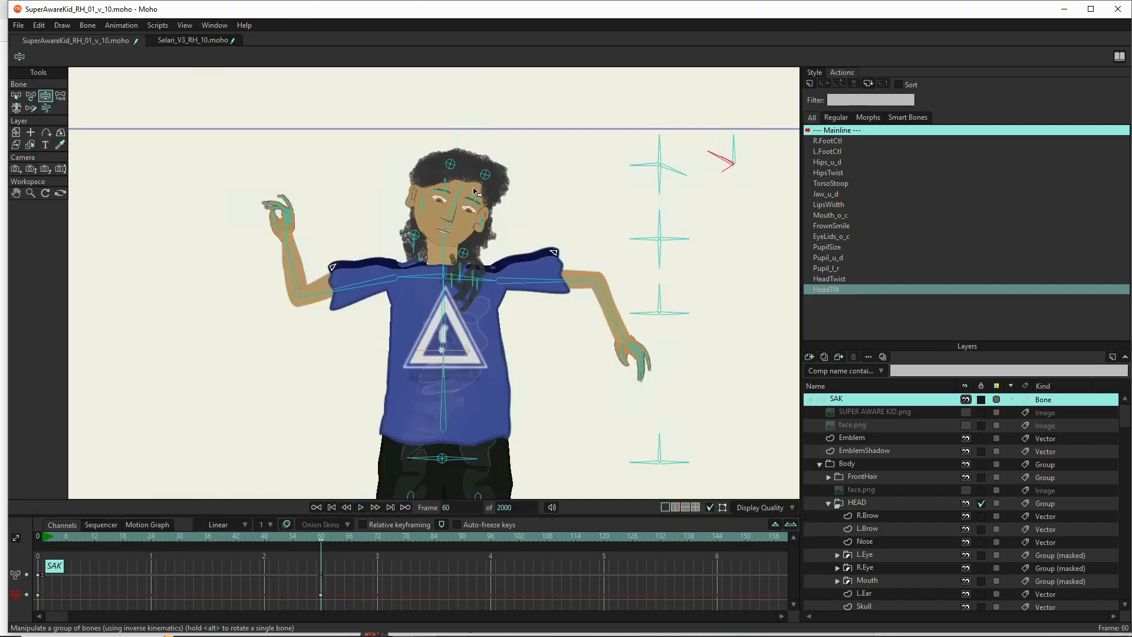
# Rotate the head bone slightly back toward upright at frame 60
pyautogui.moveTo(461, 190); pyautogui.dragTo(456, 189)
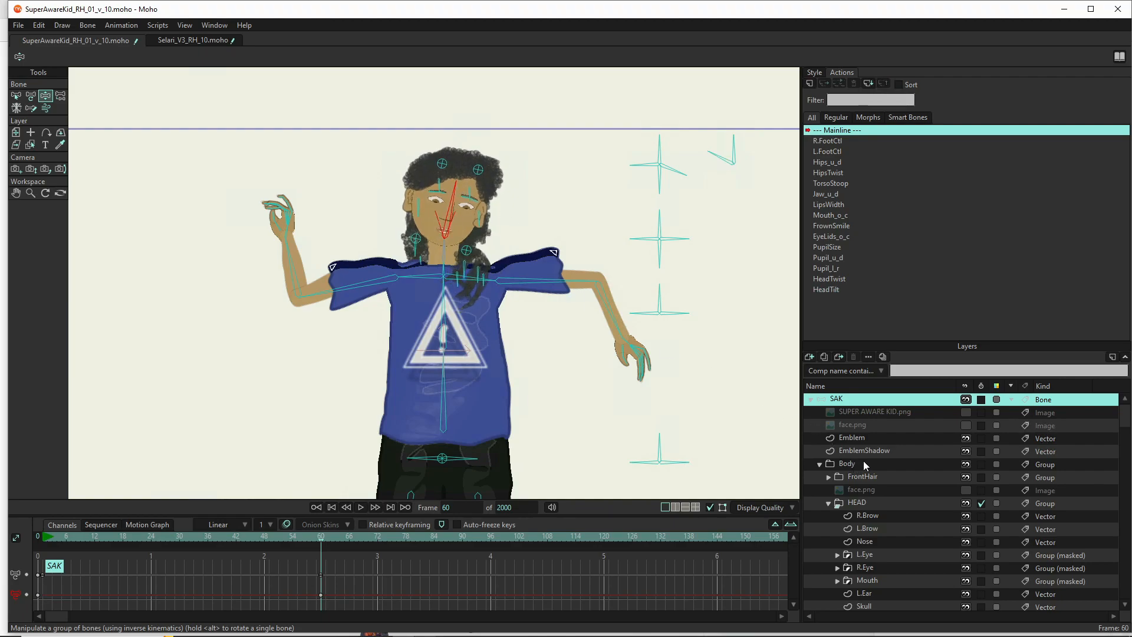
pyautogui.doubleClick(863, 502)
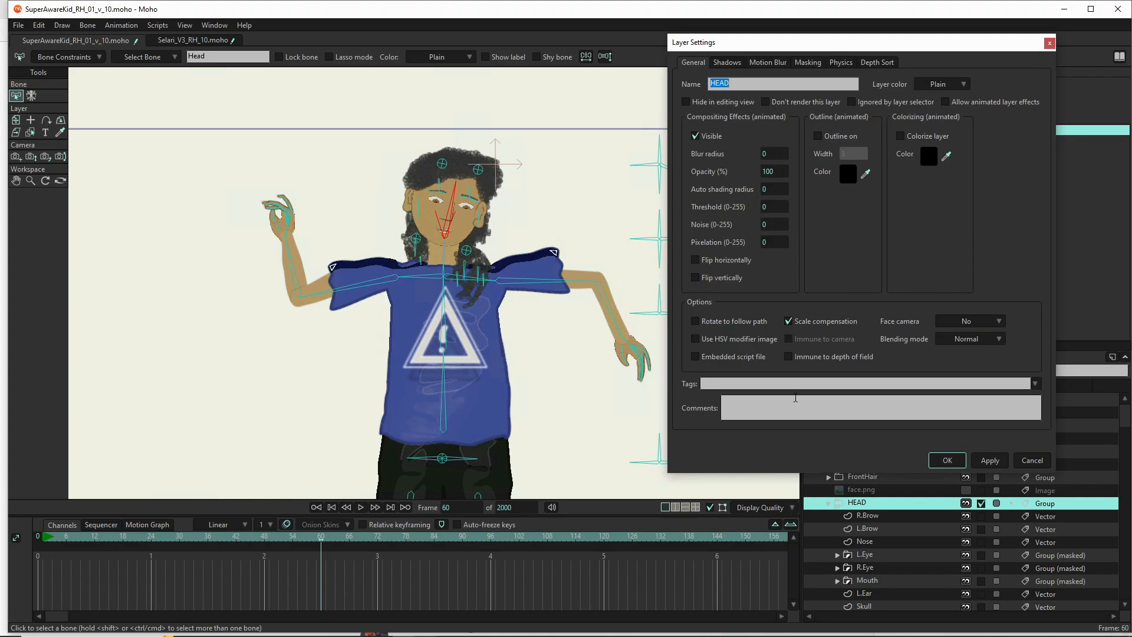
pyautogui.click(1026, 461)
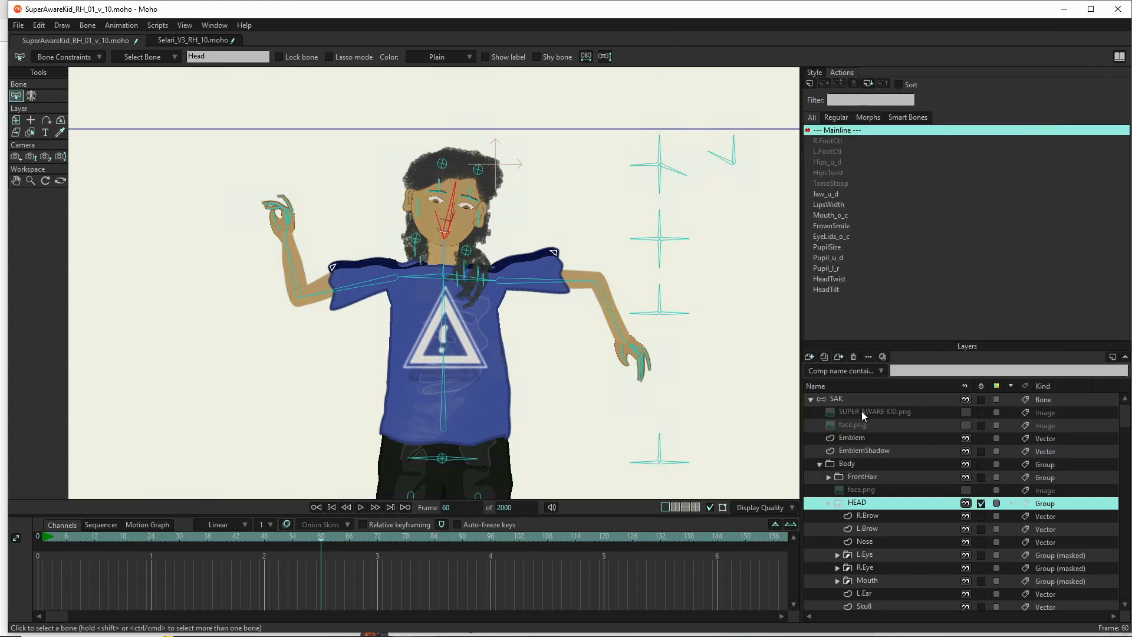
pyautogui.click(862, 444)
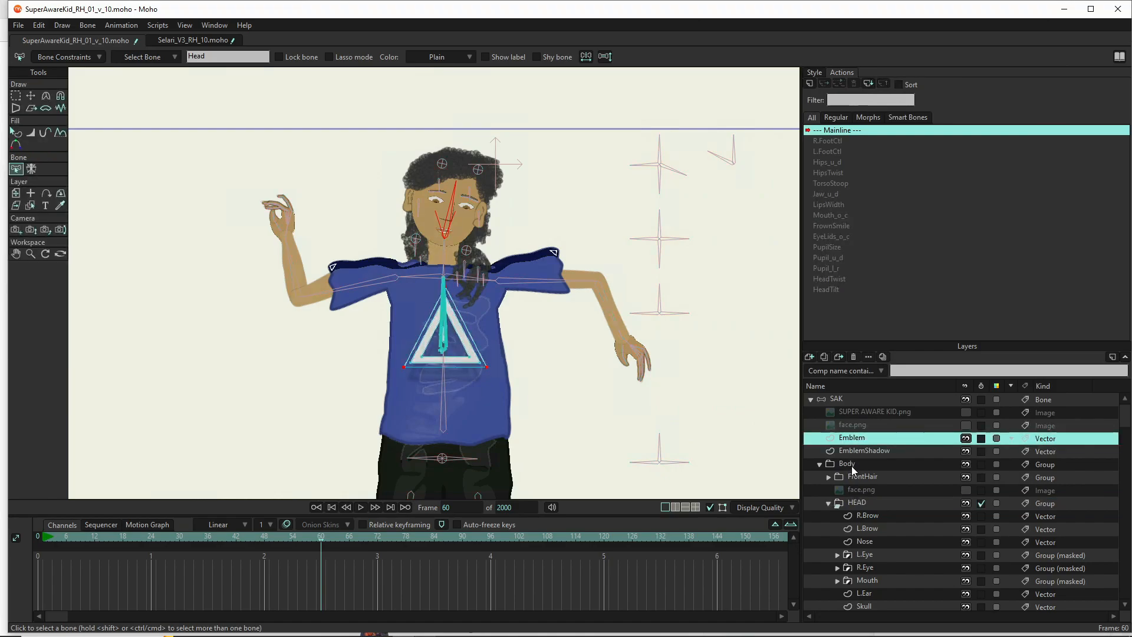
# Set the Body group's blur radius to 3.5 and render frame 60 as a preview
pyautogui.doubleClick(858, 466)
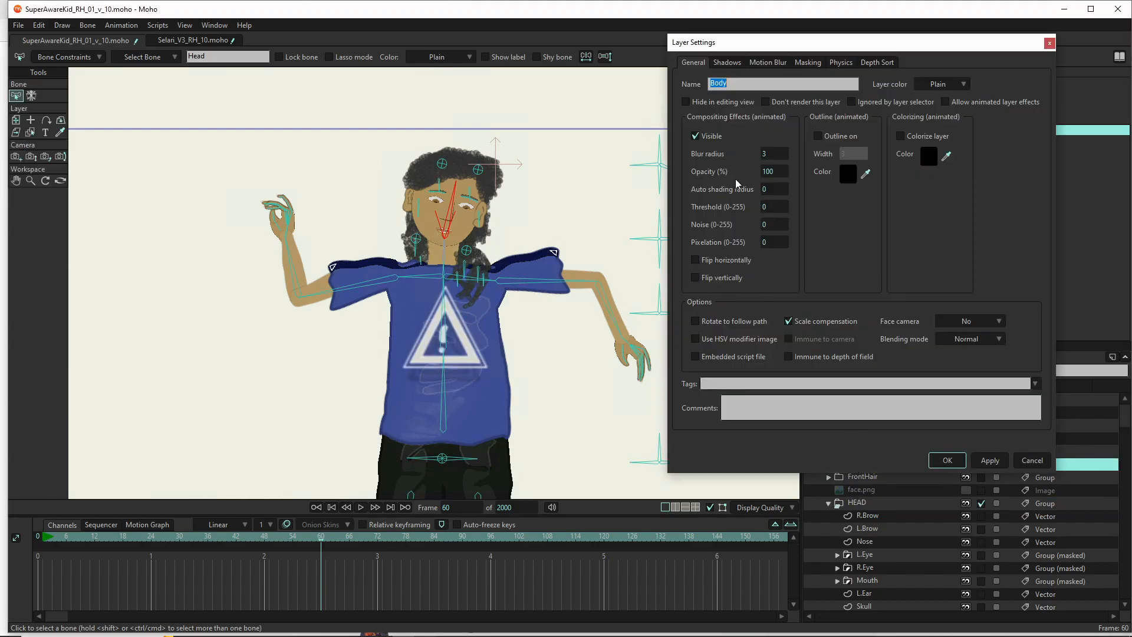
pyautogui.click(777, 155)
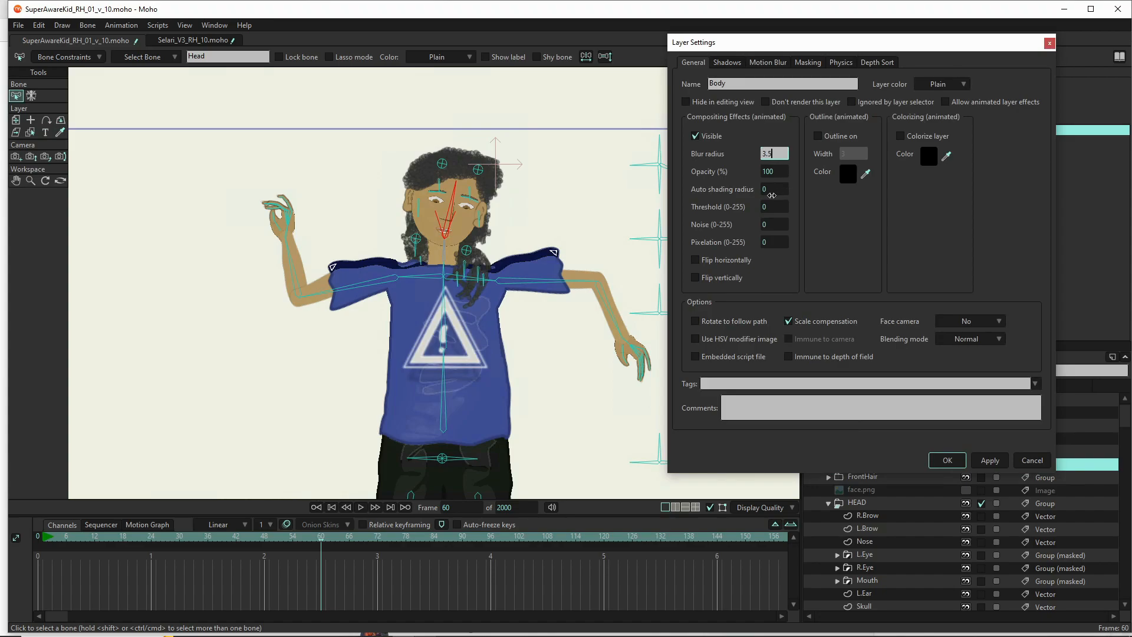
pyautogui.write('3.5')
pyautogui.click(773, 189)
pyautogui.click(991, 460)
pyautogui.click(948, 460)
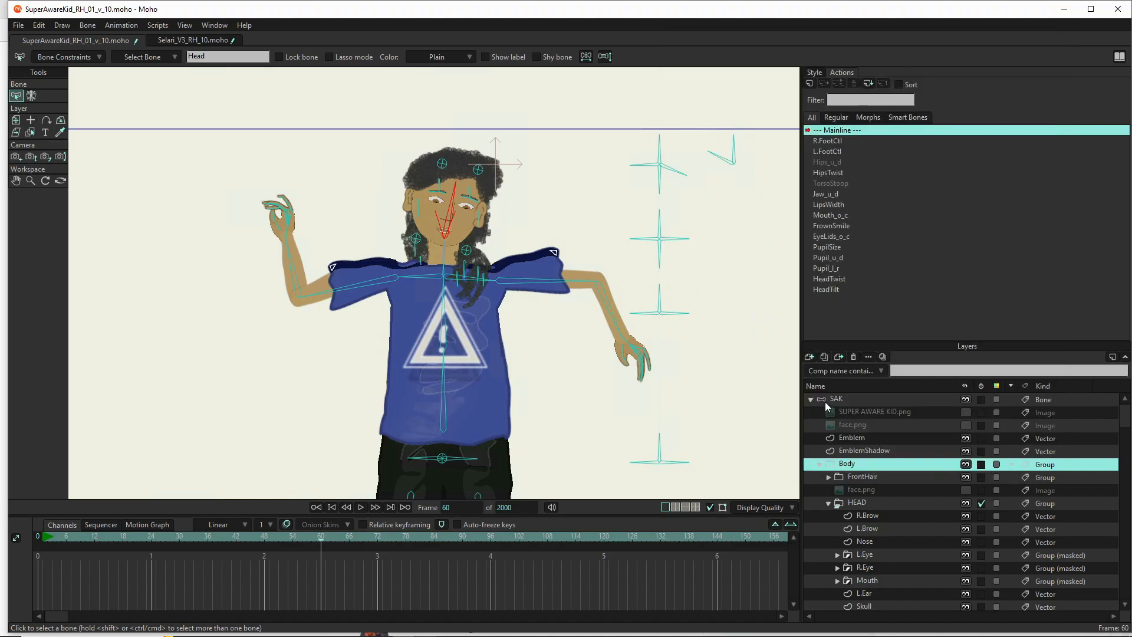
pyautogui.hotkey('ctrl', 'r')
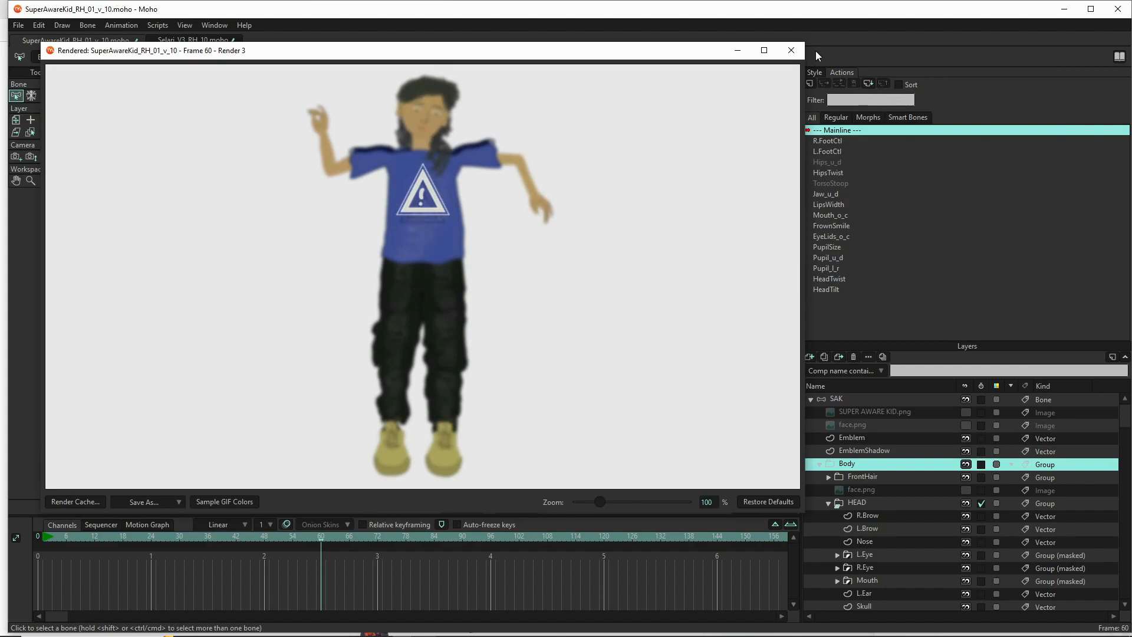
pyautogui.click(790, 50)
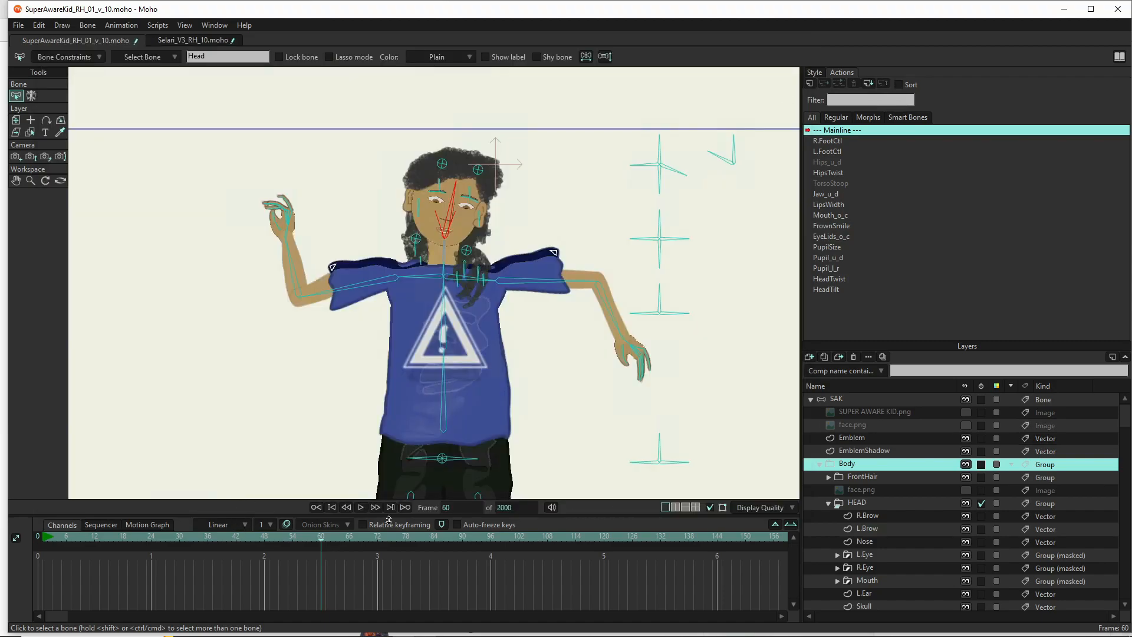
# At frame 1, rotate the SAK rig's HeadTwist control bone past upright so the face turns toward the opposite side
pyautogui.click(43, 538)
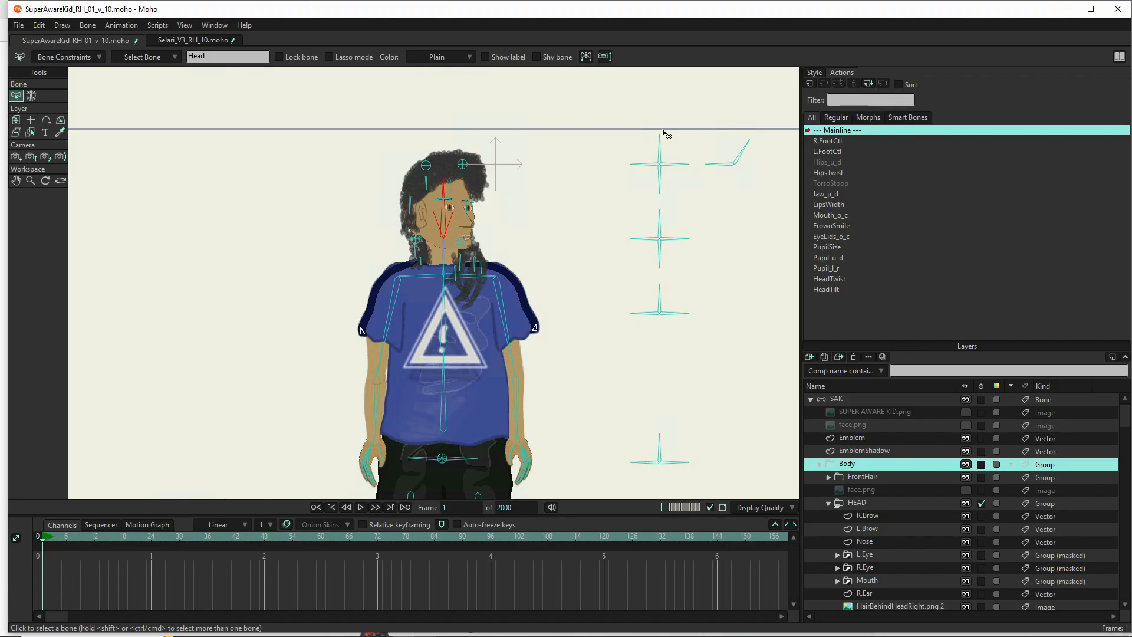
pyautogui.click(741, 149)
pyautogui.click(868, 399)
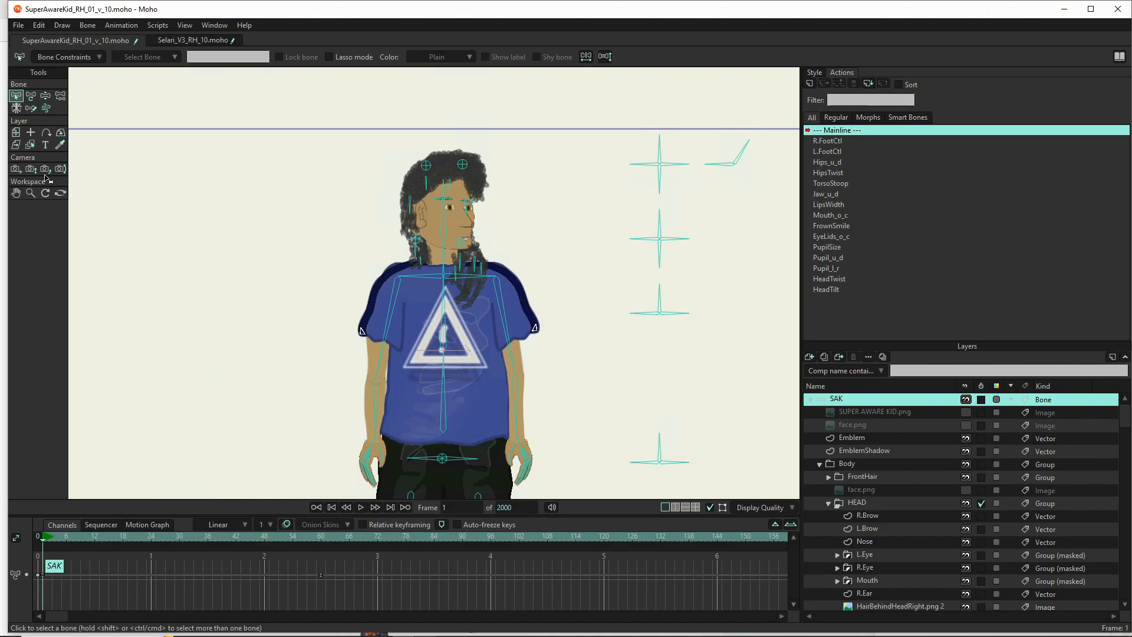
pyautogui.click(46, 97)
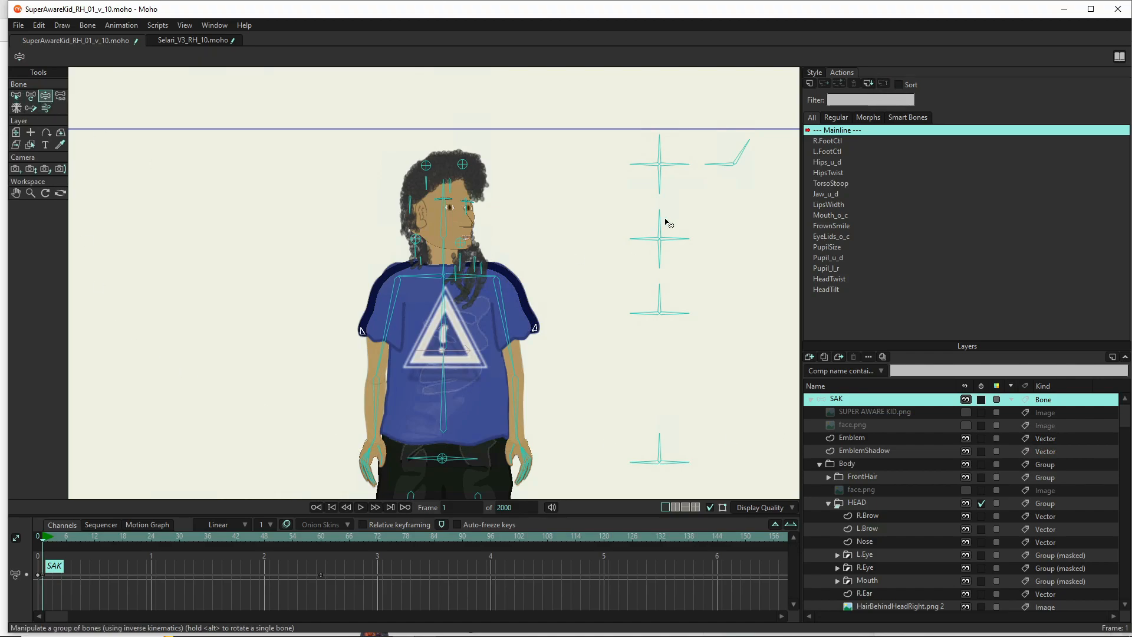
pyautogui.moveTo(749, 151); pyautogui.dragTo(727, 152)
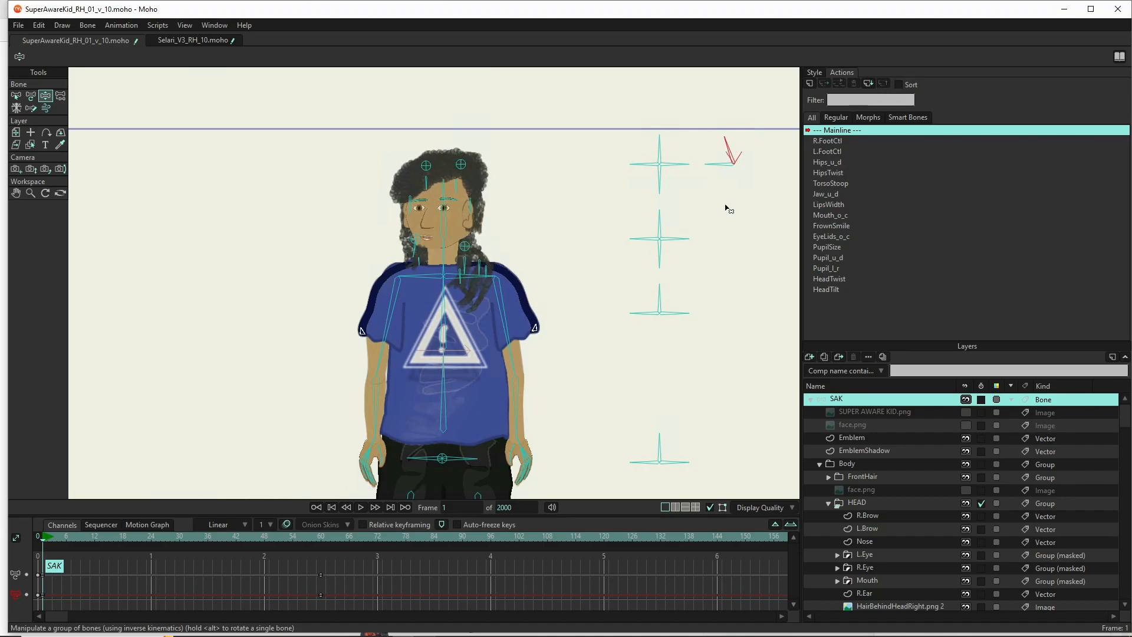
pyautogui.moveTo(646, 315); pyautogui.dragTo(662, 293)
# Pose the body at frame 1 with the torso leaning, one arm raised, one leg stepped outward and its foot turned sideways through its control bone
pyautogui.scroll(-4, 569, 292)
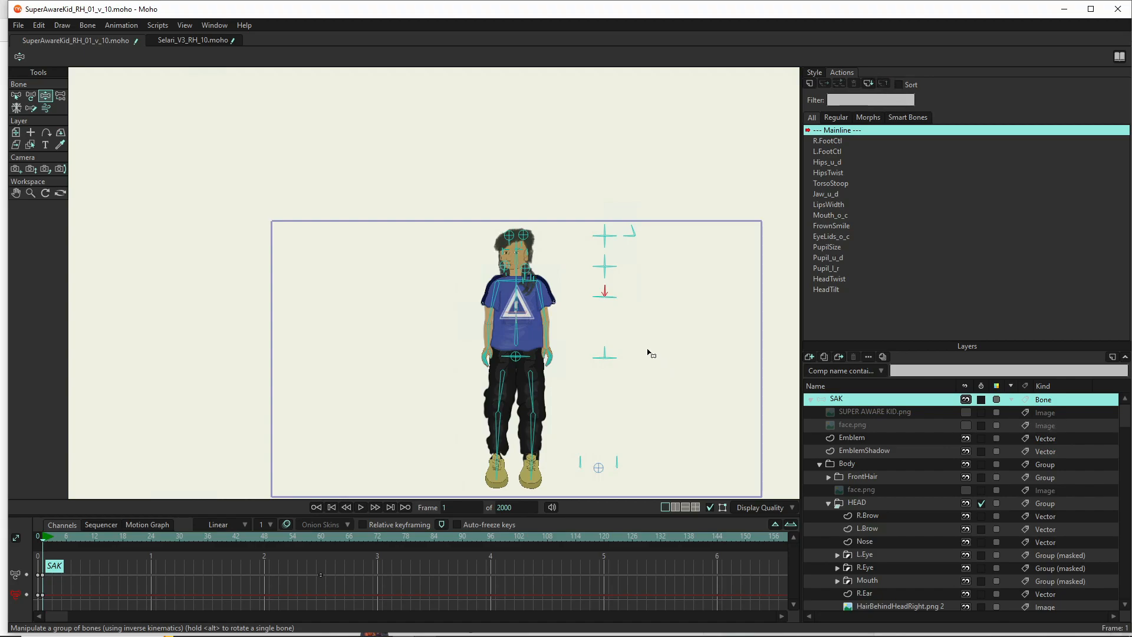
pyautogui.scroll(2, 648, 352)
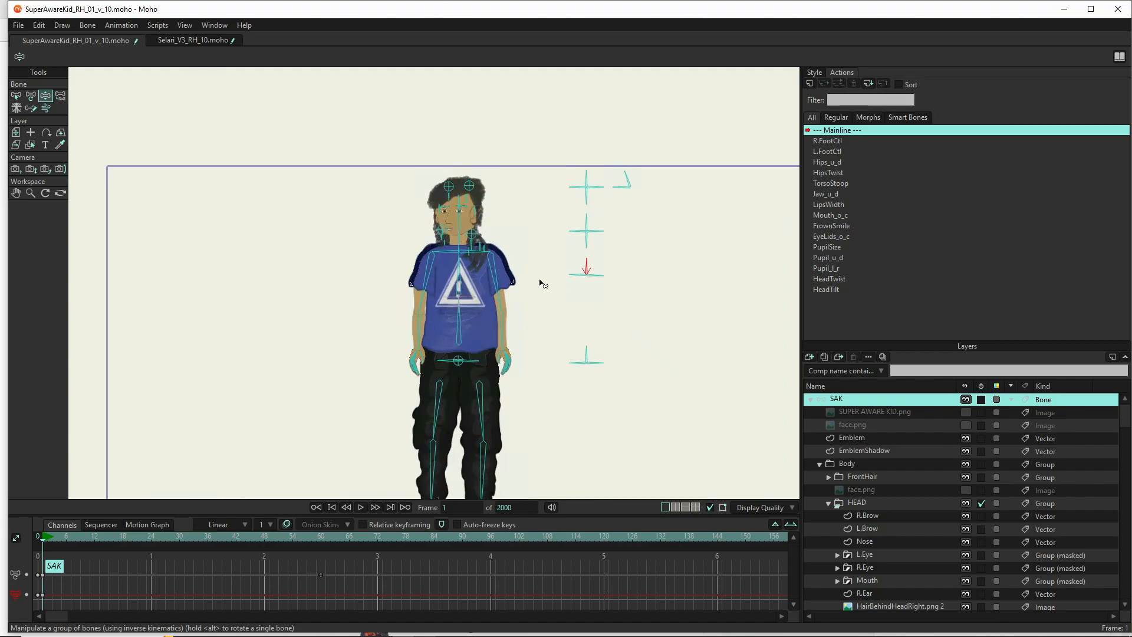
pyautogui.scroll(-1, 541, 286)
pyautogui.moveTo(552, 374); pyautogui.dragTo(528, 335)
pyautogui.moveTo(463, 443); pyautogui.dragTo(552, 401)
pyautogui.moveTo(454, 390)
pyautogui.mouseDown()
pyautogui.moveTo(442, 436)
pyautogui.moveTo(481, 364)
pyautogui.moveTo(436, 406)
pyautogui.moveTo(434, 382)
pyautogui.mouseUp()
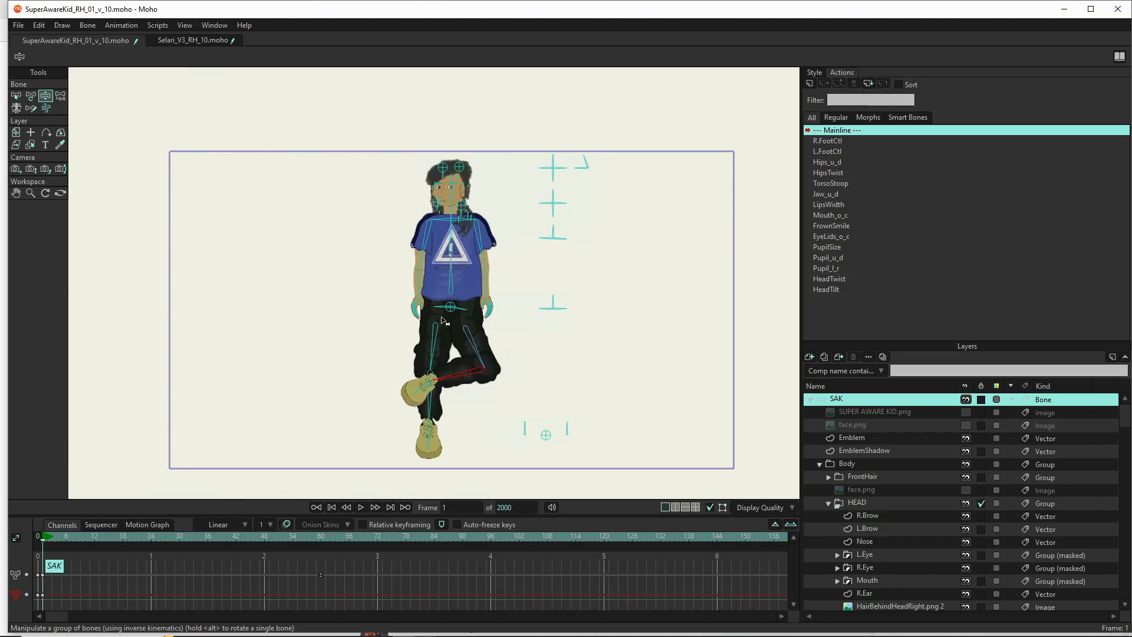
pyautogui.moveTo(451, 266); pyautogui.dragTo(356, 254)
pyautogui.moveTo(474, 375); pyautogui.dragTo(498, 448)
pyautogui.moveTo(566, 427); pyautogui.dragTo(577, 427)
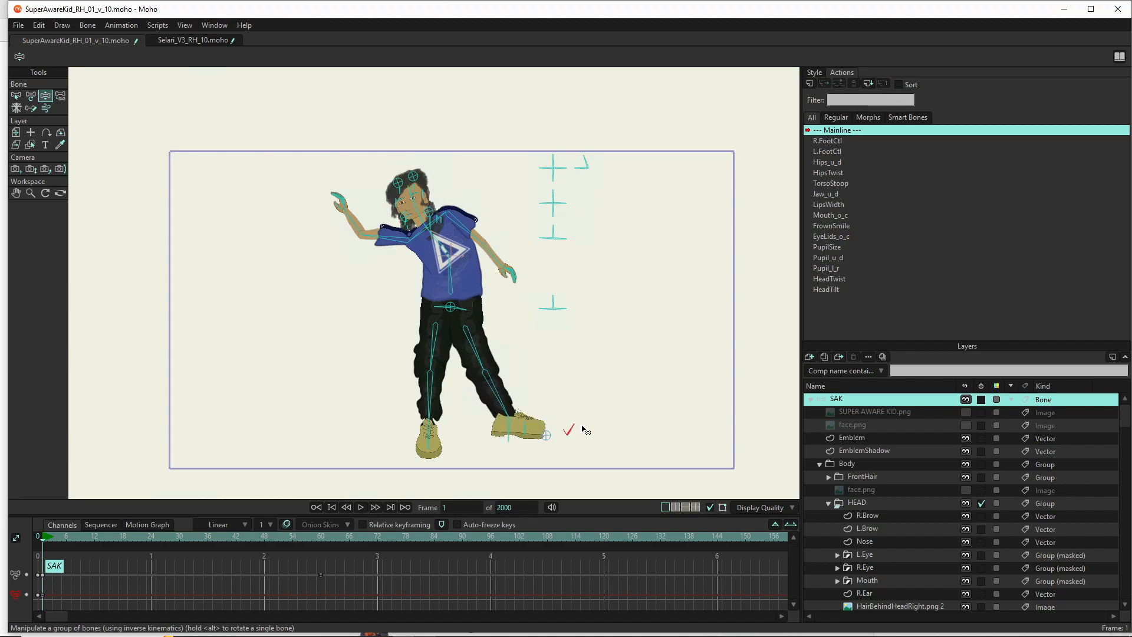